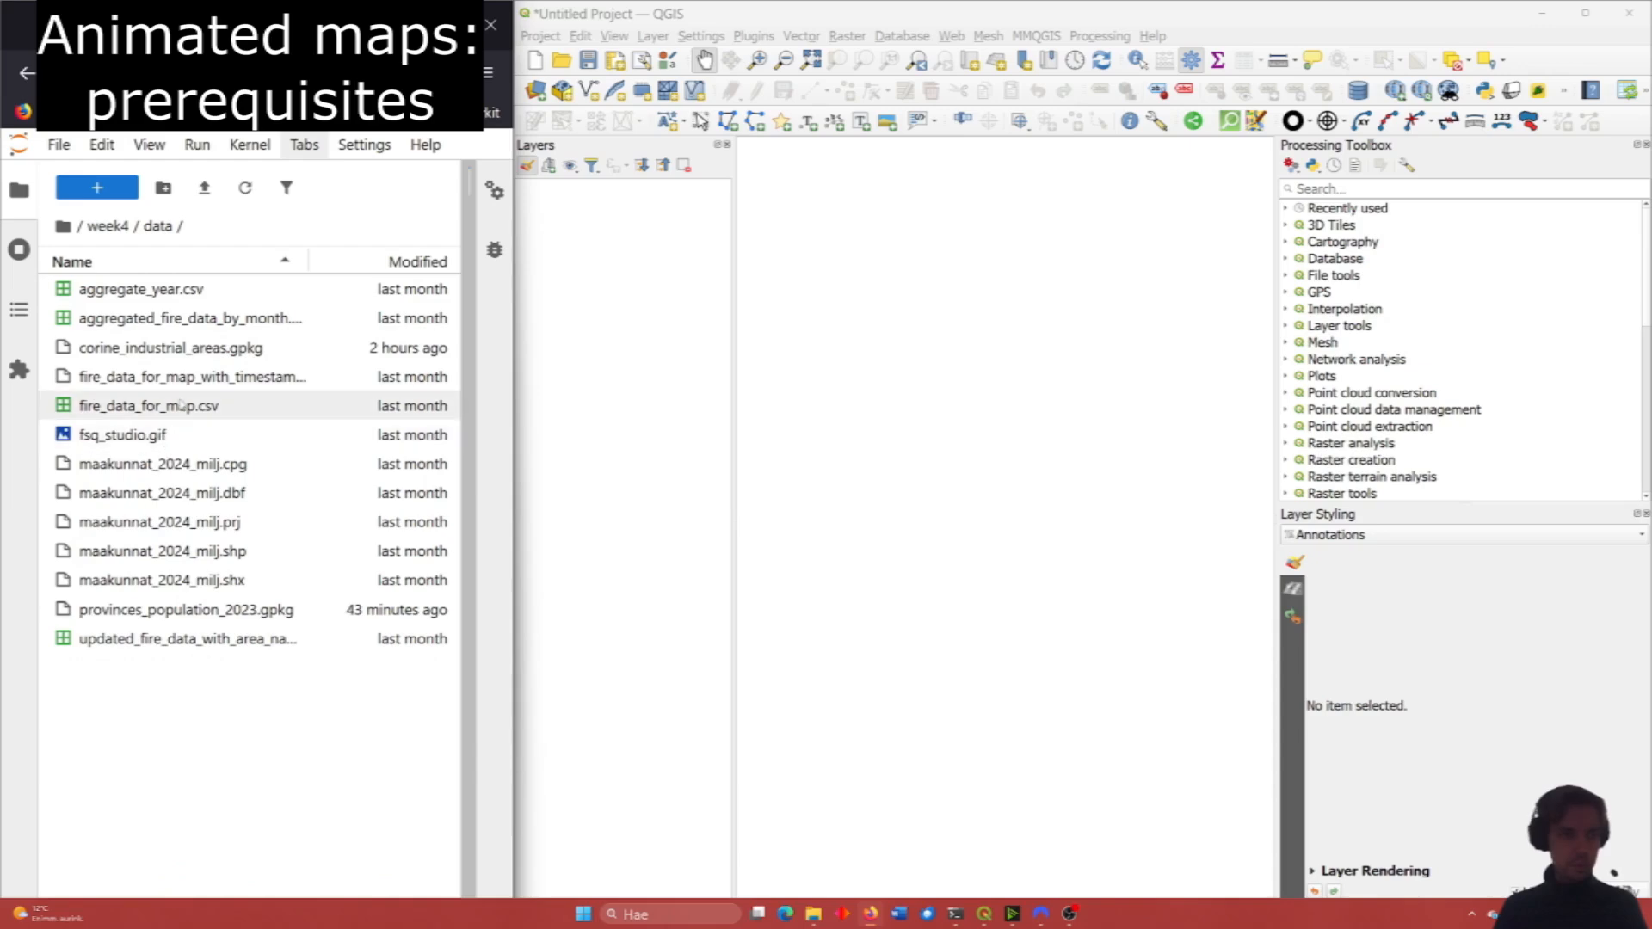
Go up from the data folder to week4, open its QGIS-files folder and select QGIS-files-week4.zip.
left_click(127, 232)
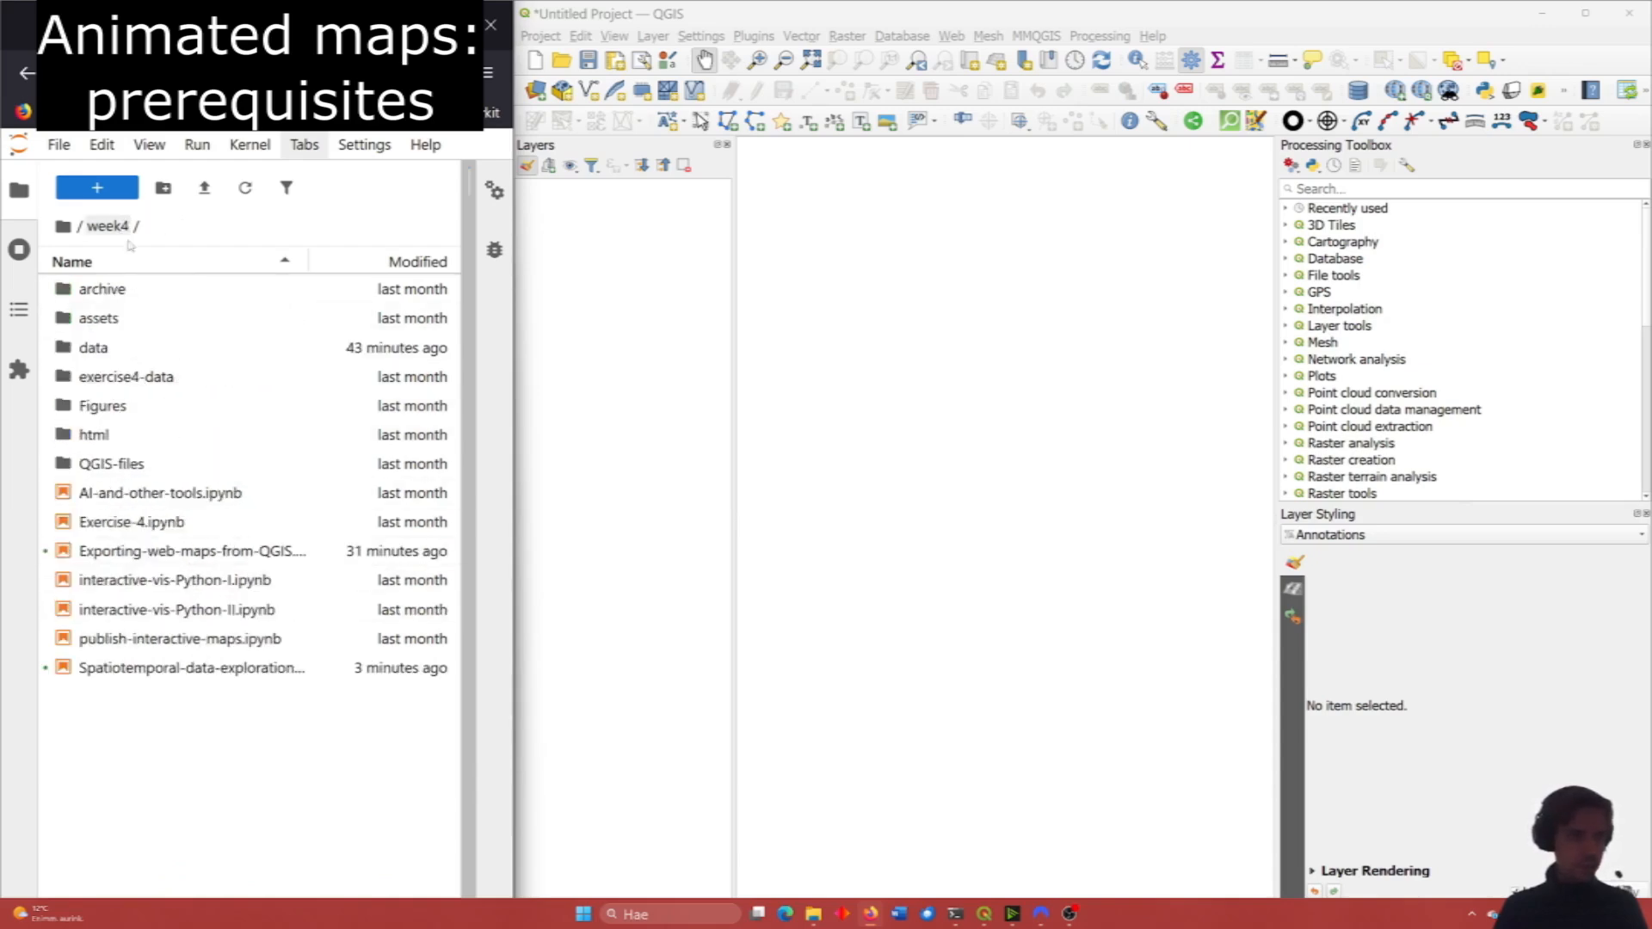
double_click(156, 461)
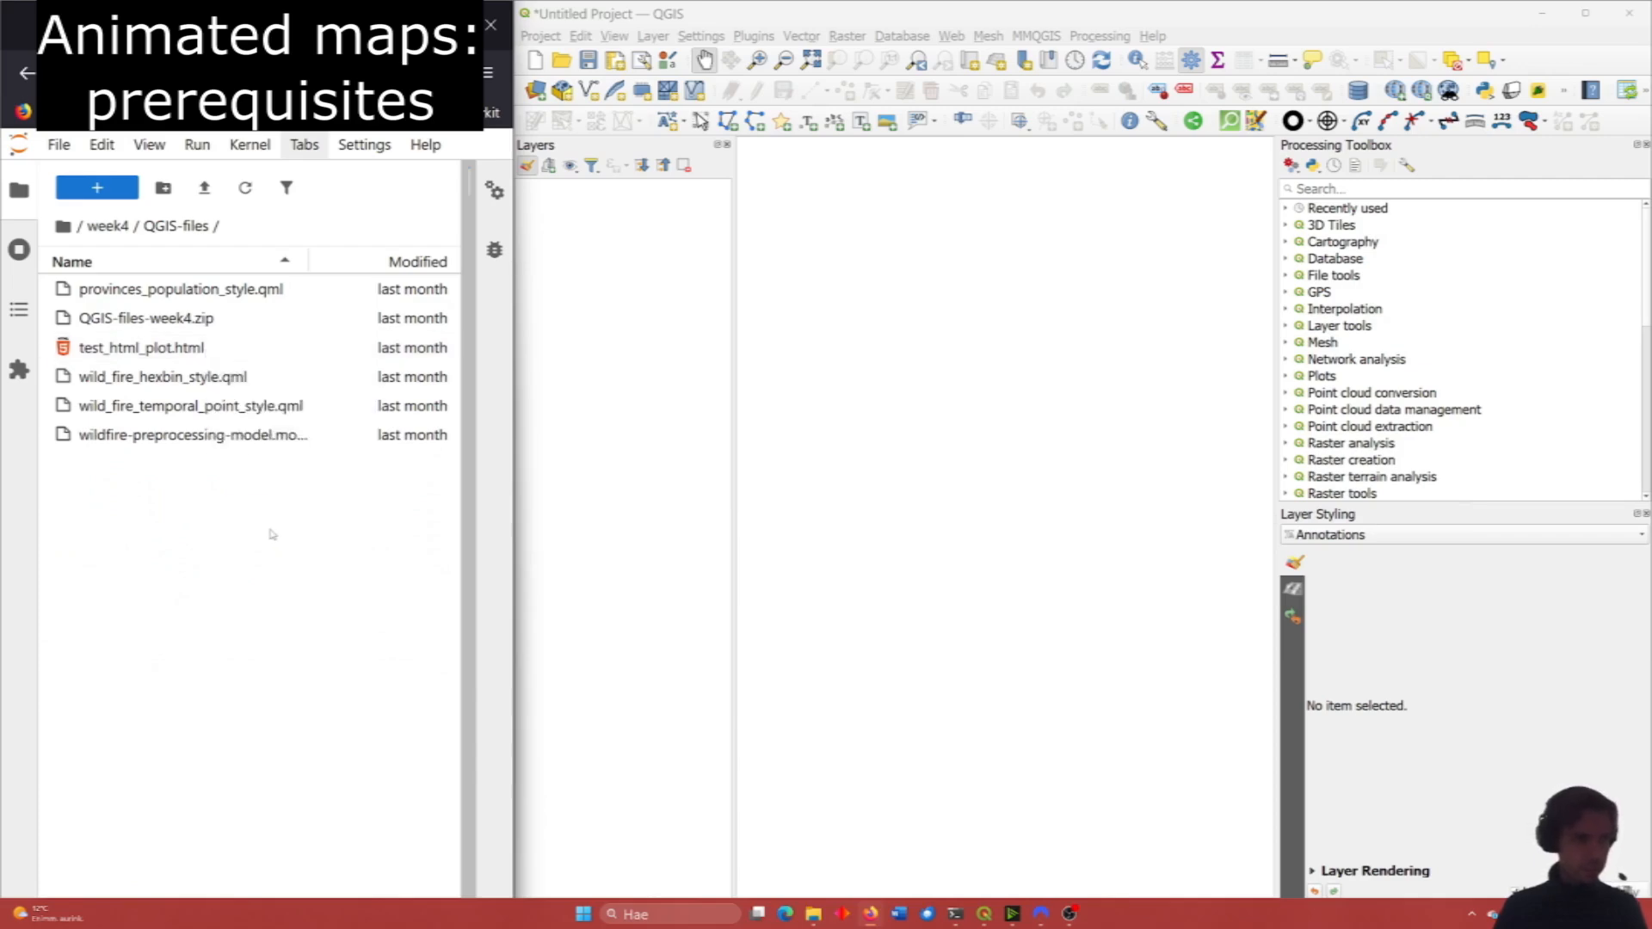
left_click(212, 321)
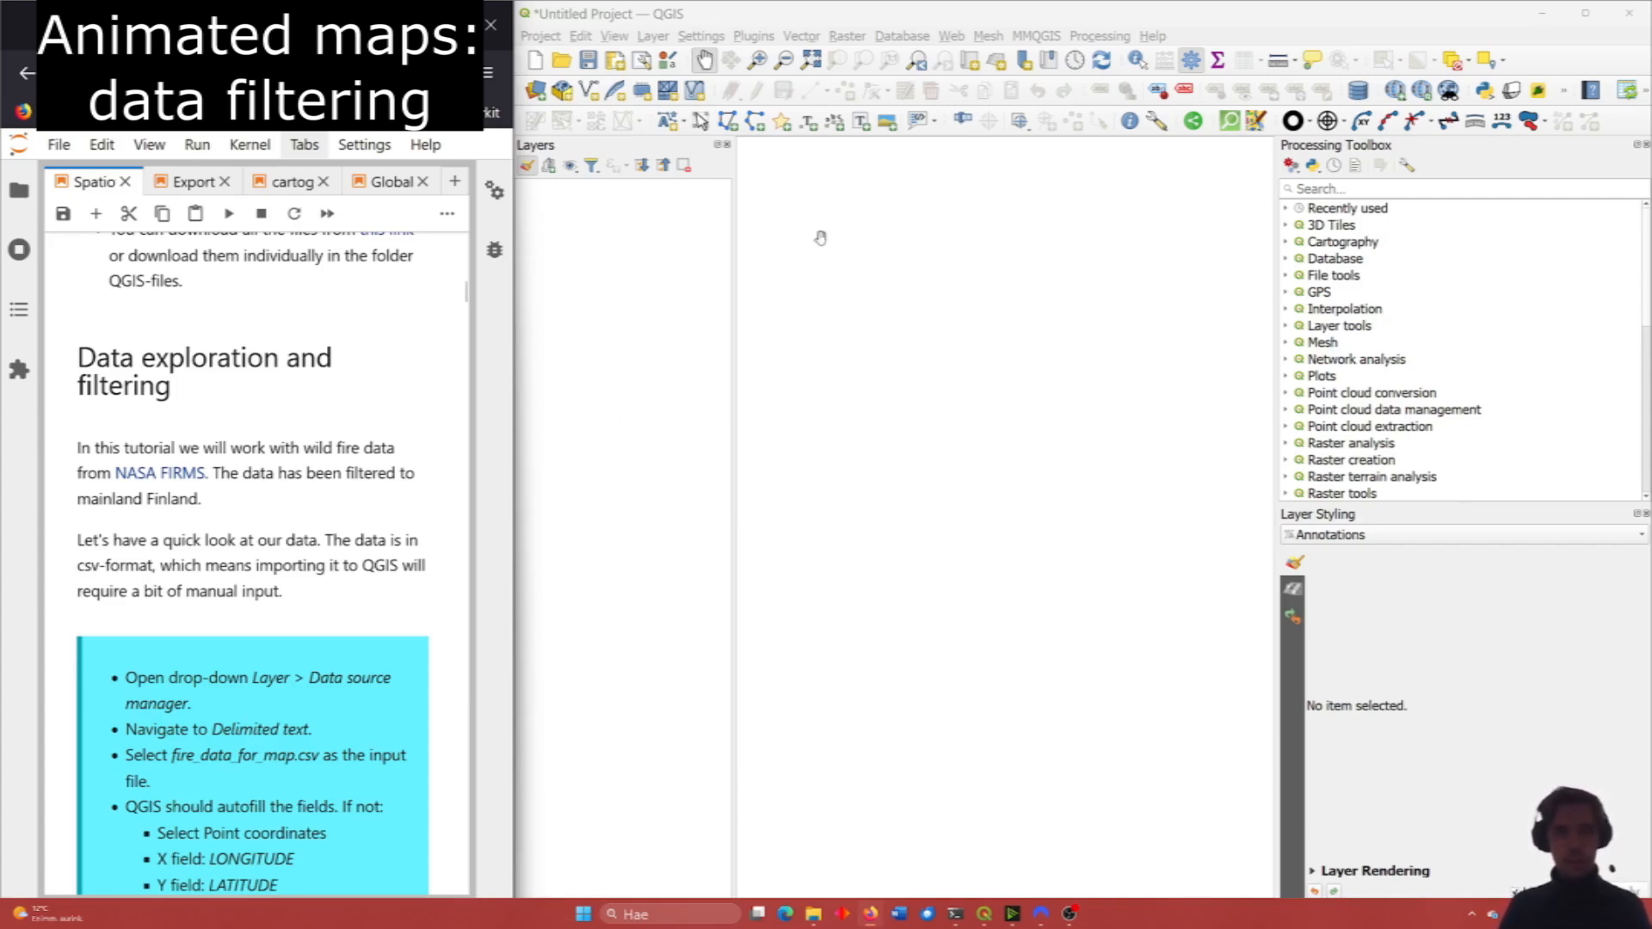
Switch to QGIS and load fire_data_for_map.csv from the week4 data folder as the delimited text source.
left_click(673, 28)
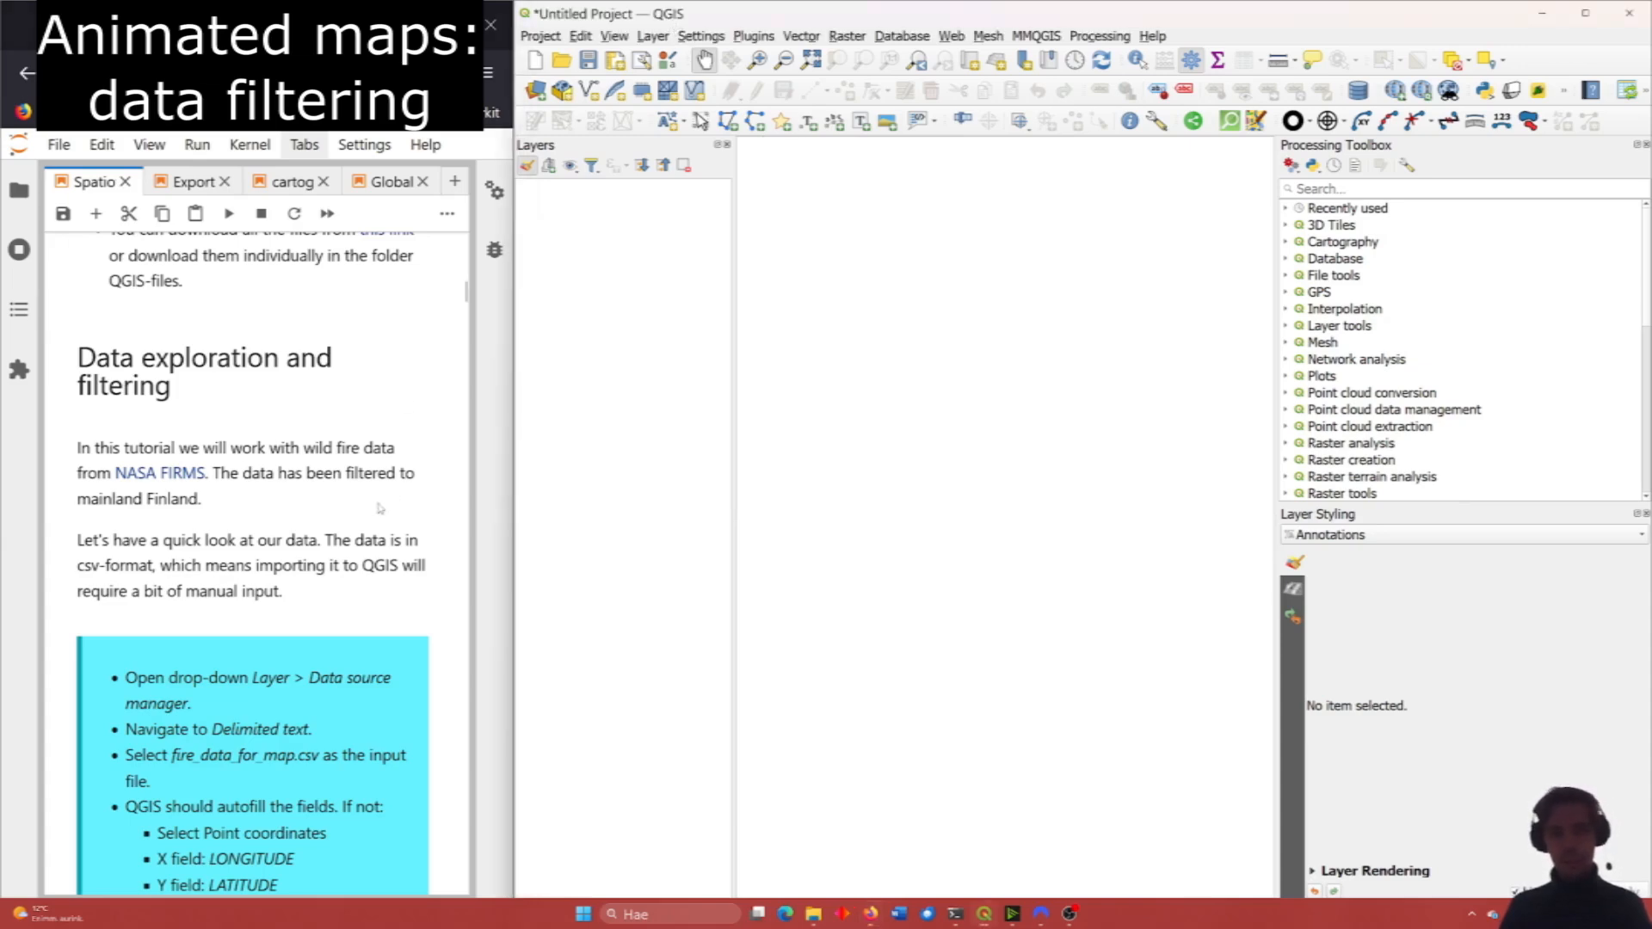
left_click(653, 36)
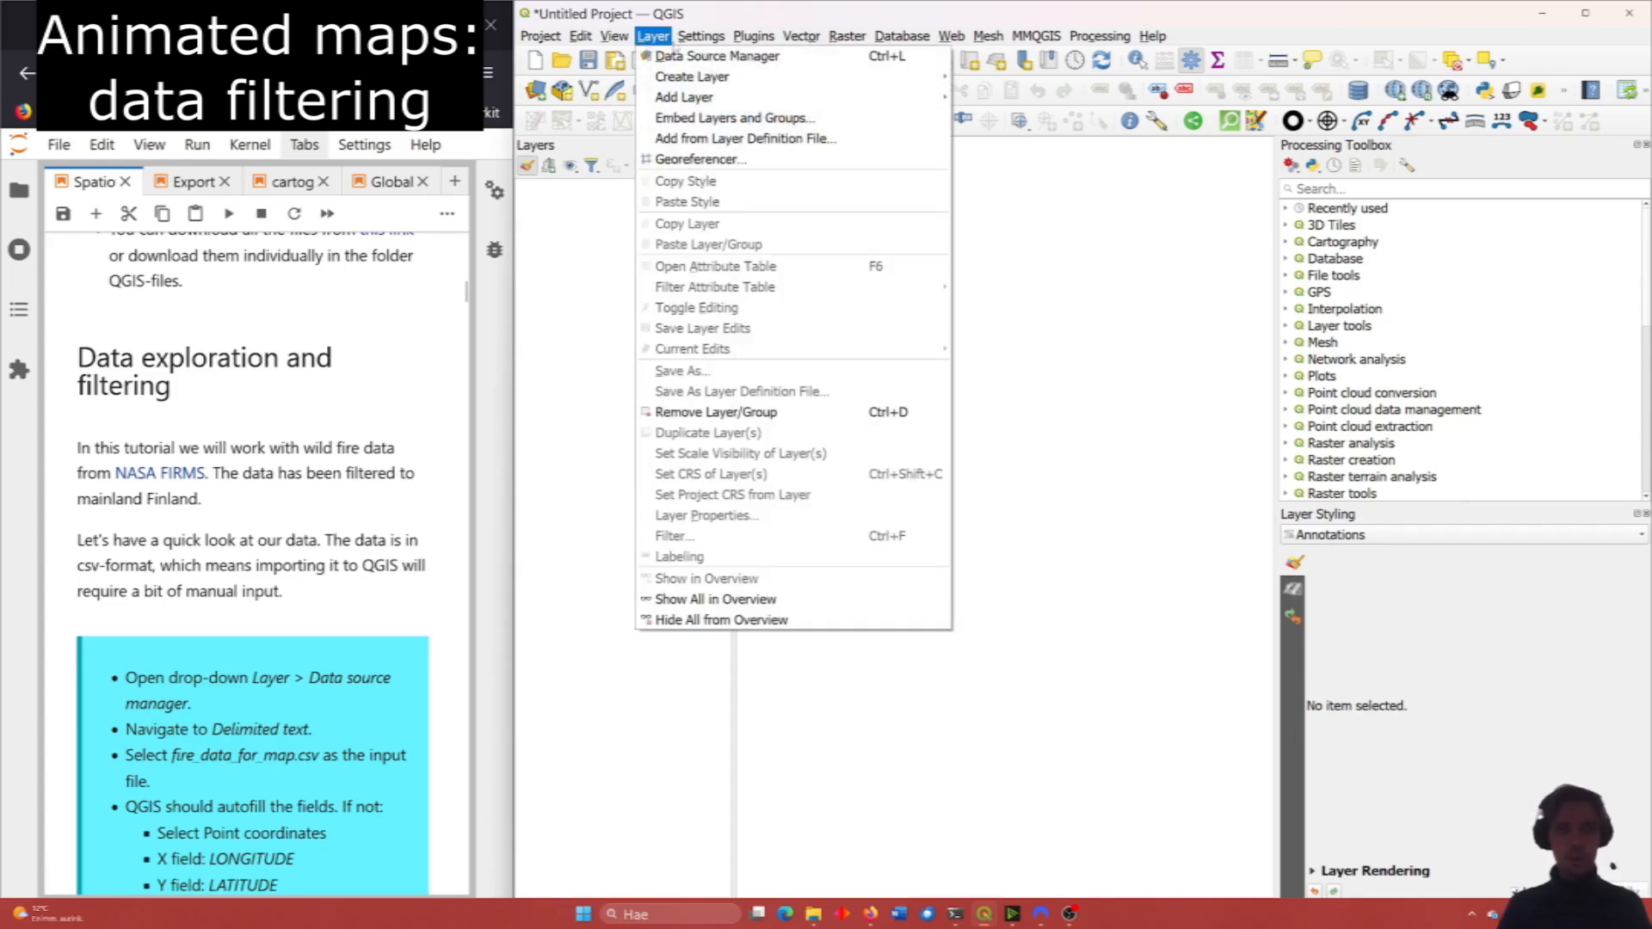
left_click(668, 59)
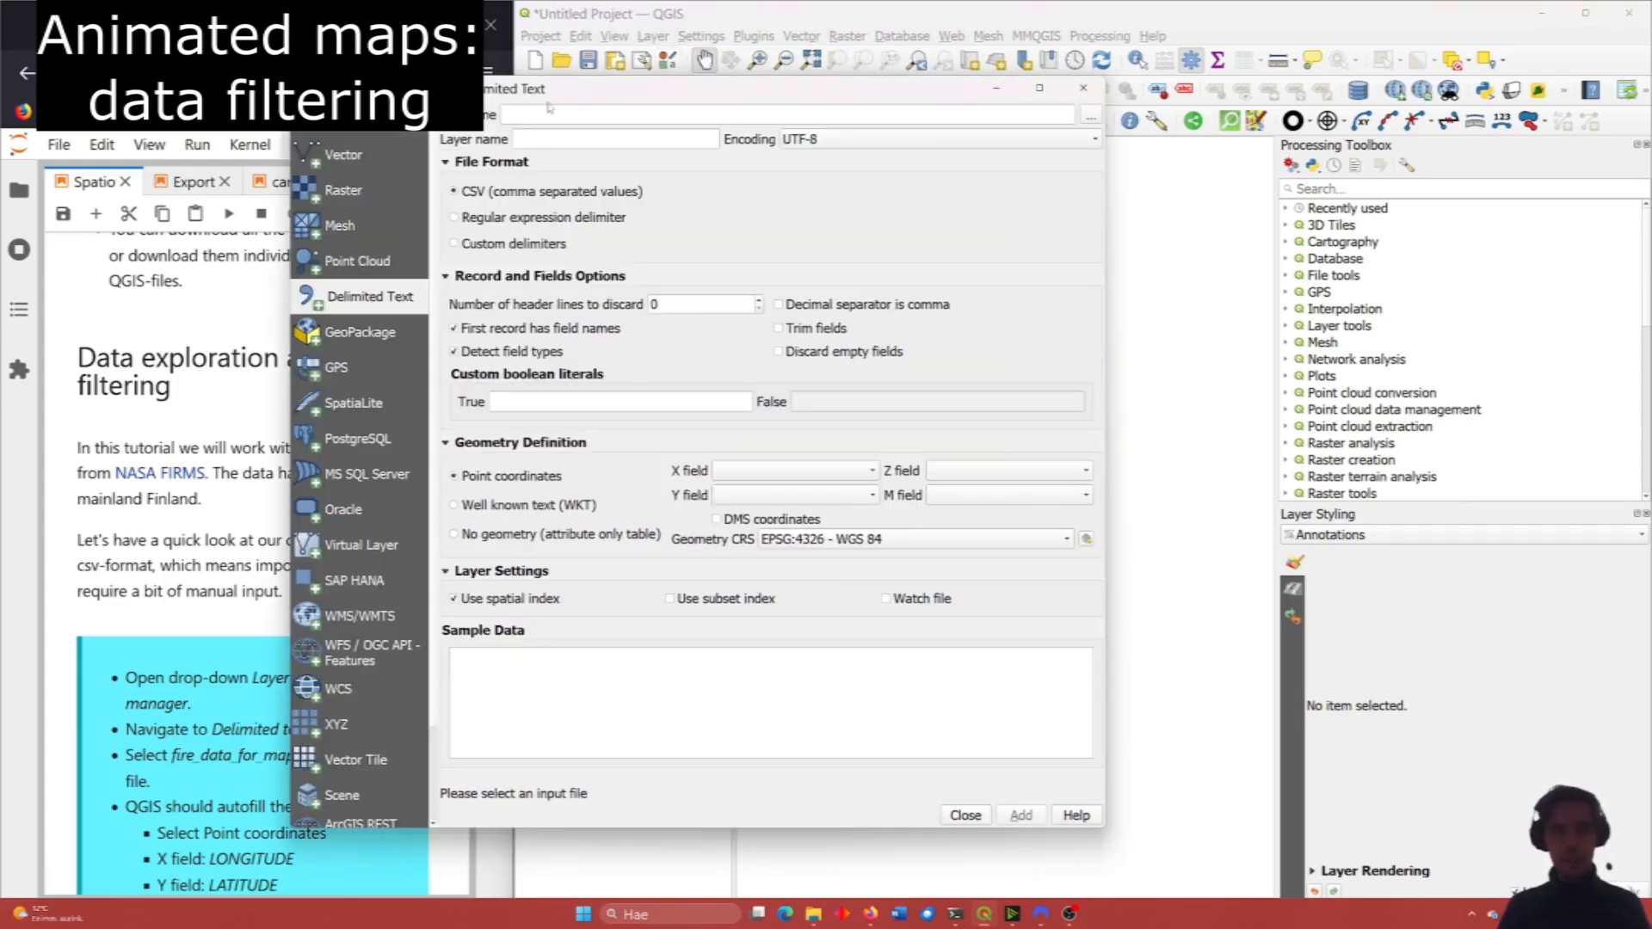
left_click_drag(544, 89, 740, 80)
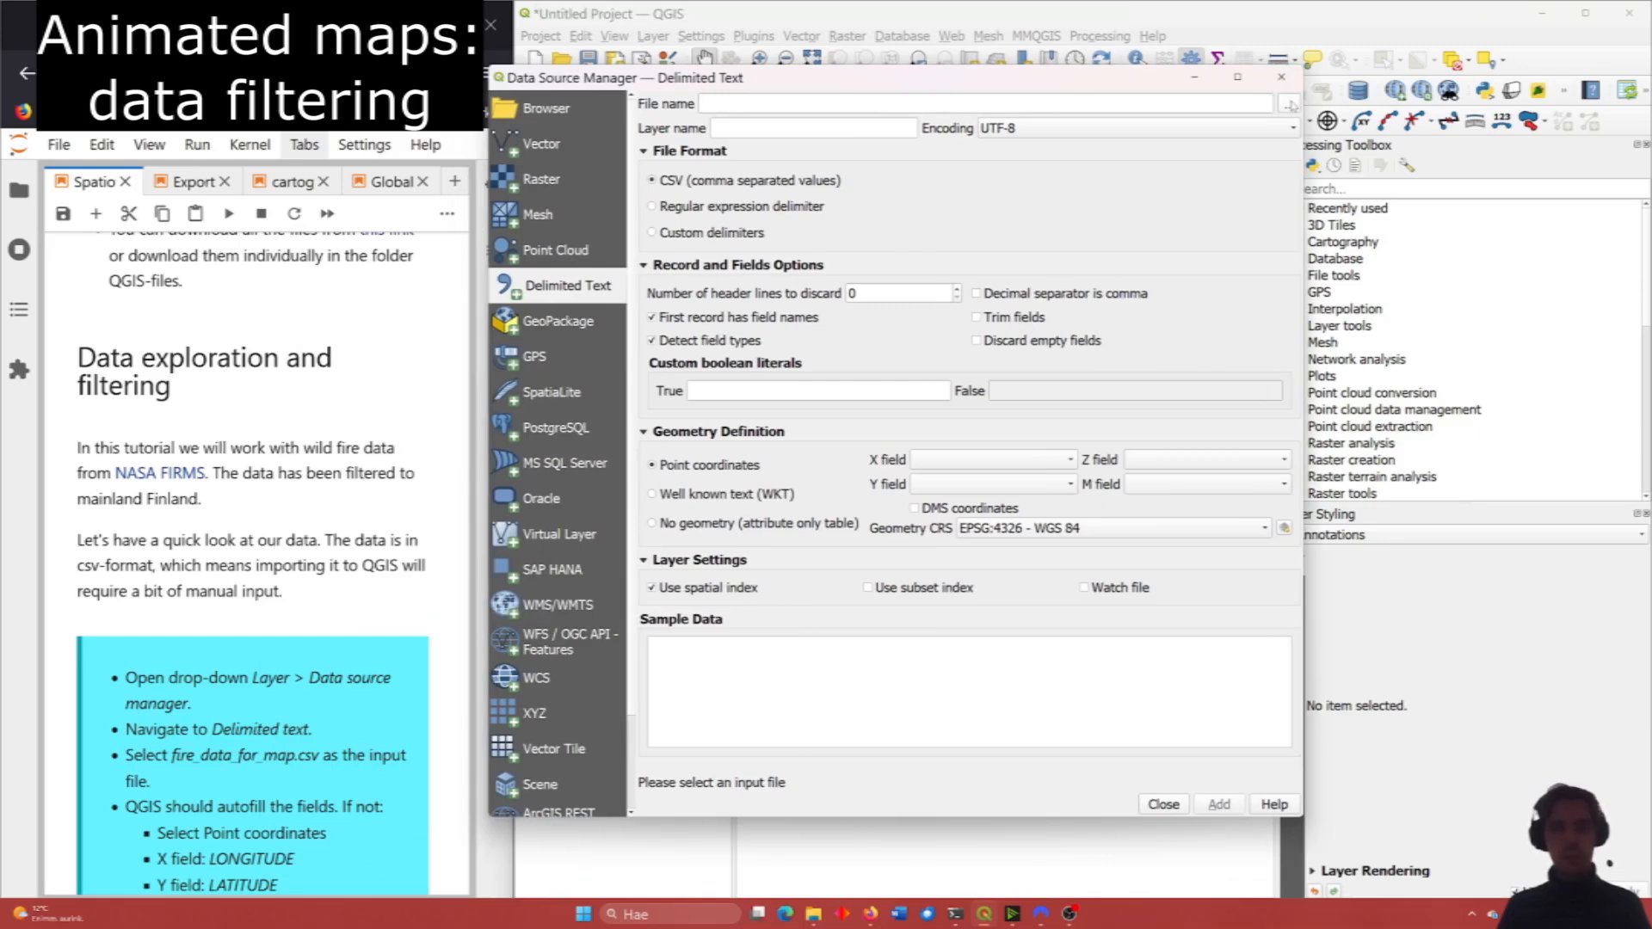
left_click(1290, 104)
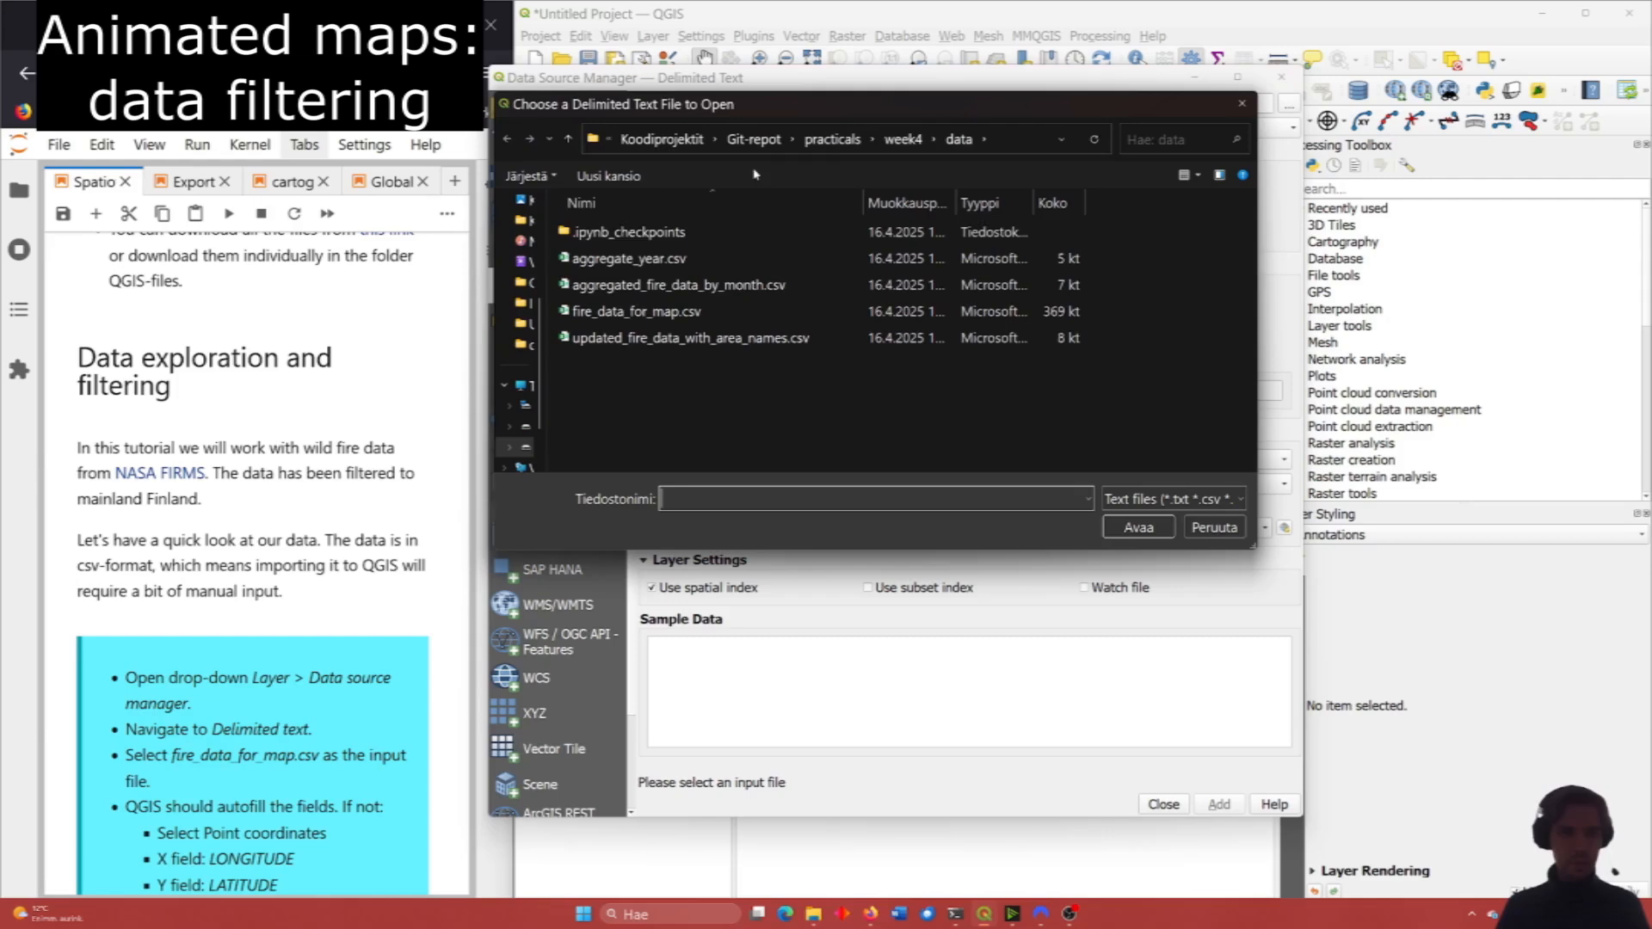
left_click(675, 312)
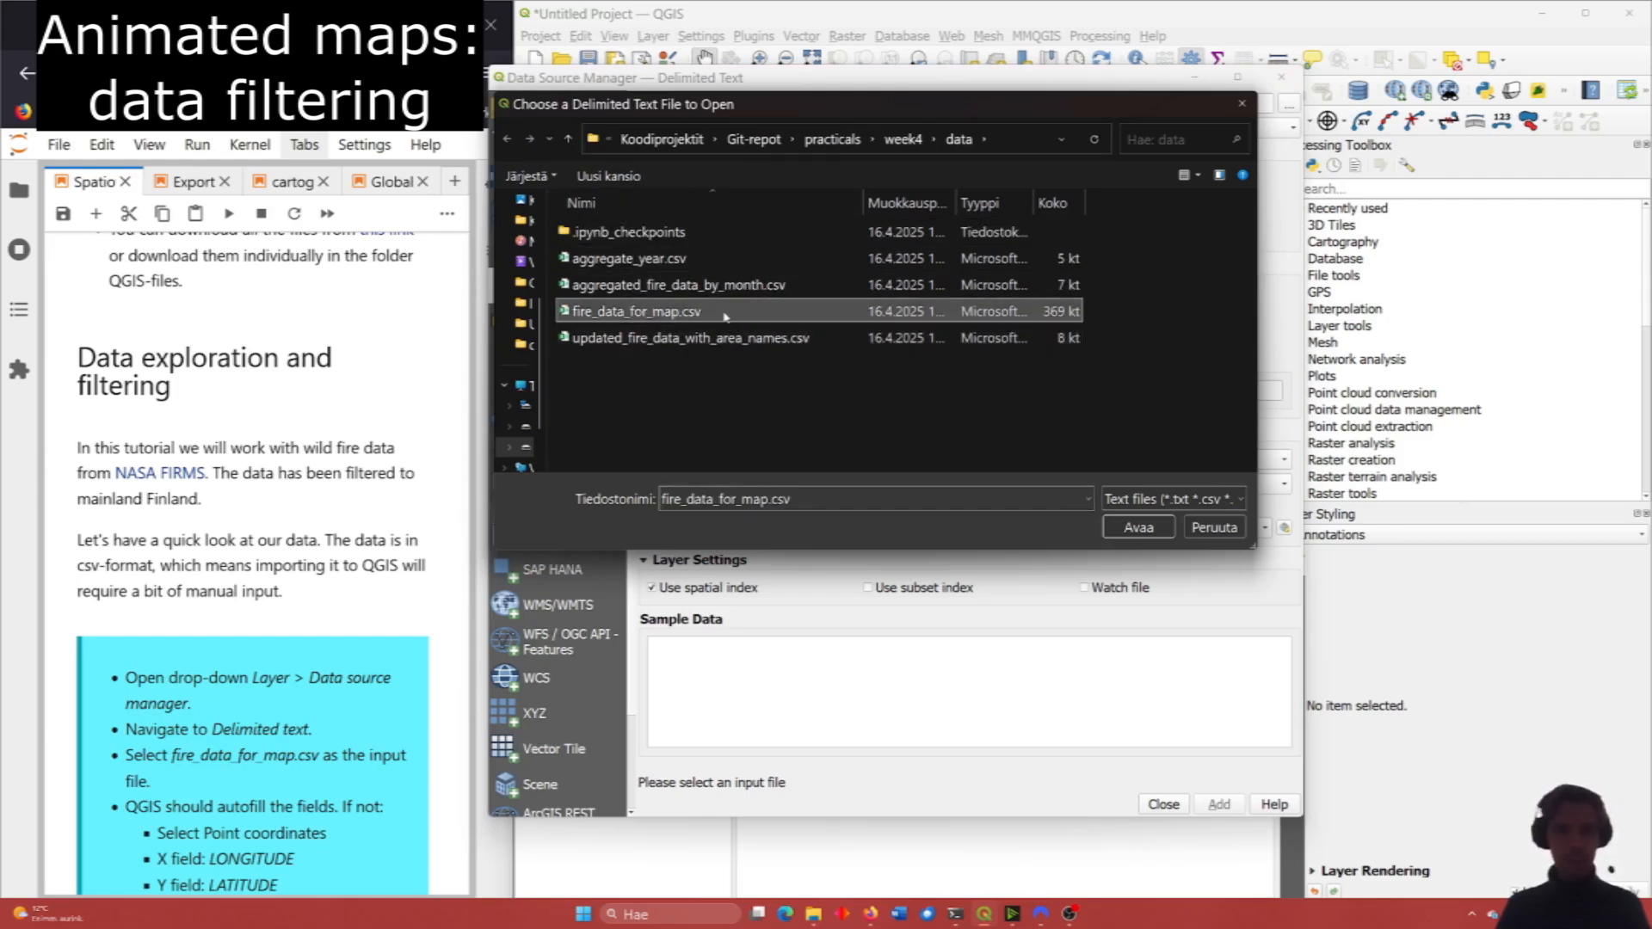
left_click(1118, 527)
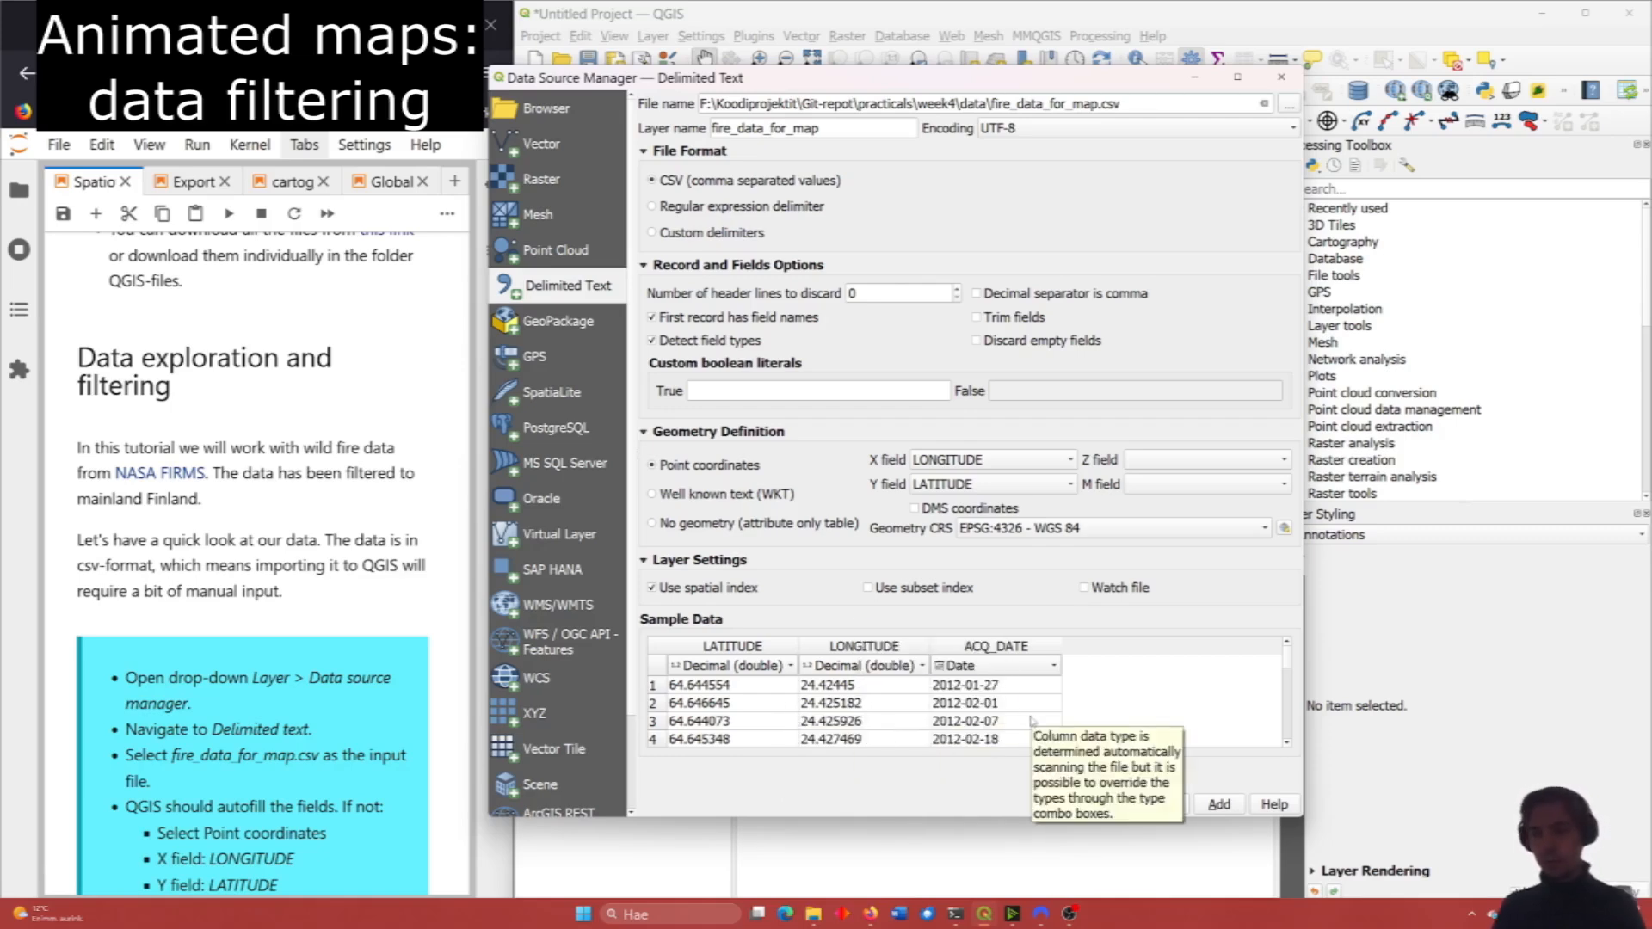
Add the fire data CSV as a point layer using LONGITUDE, LATITUDE and EPSG:4326, and close the Data Source Manager.
scroll(389, 725, "down", 4)
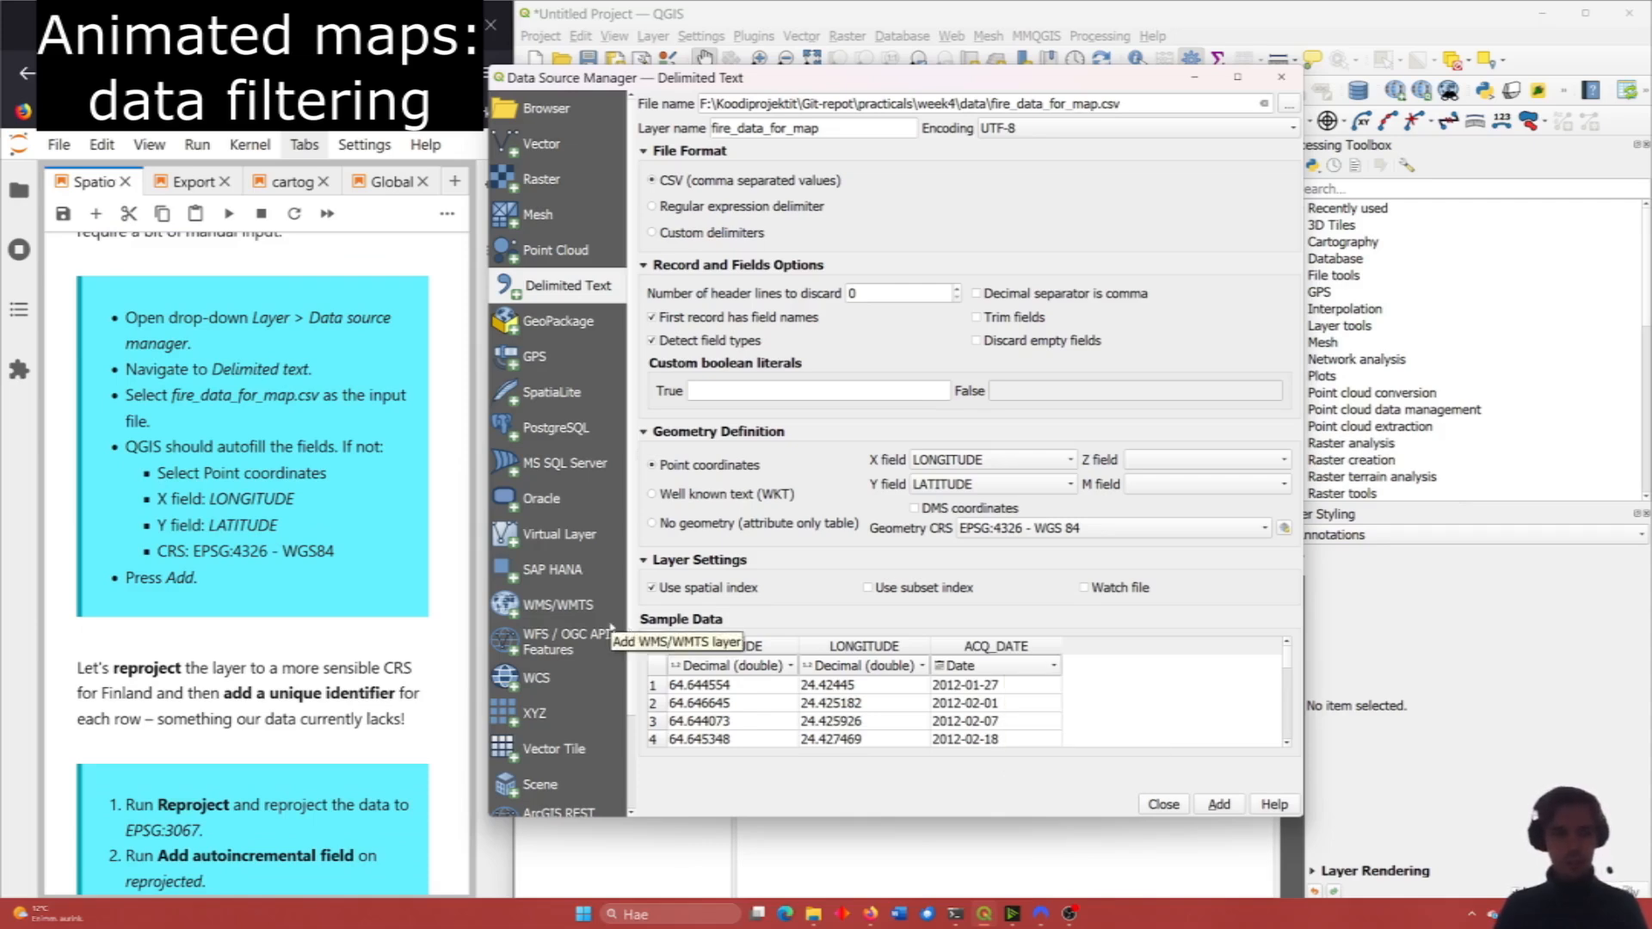
left_click(1212, 803)
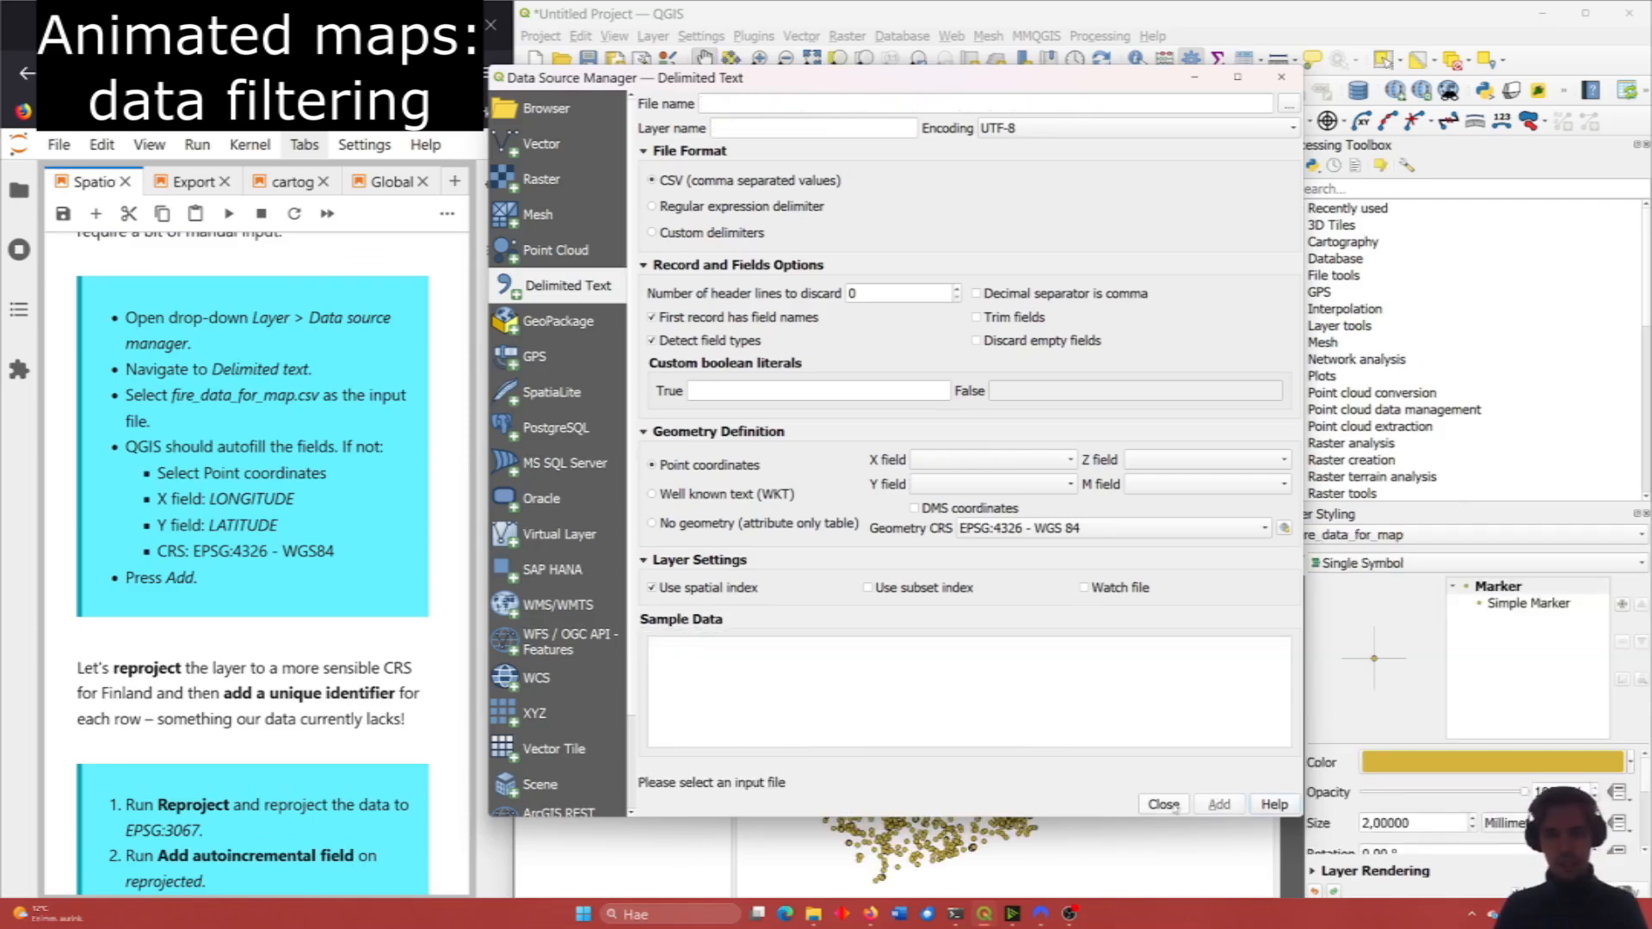
left_click(1169, 806)
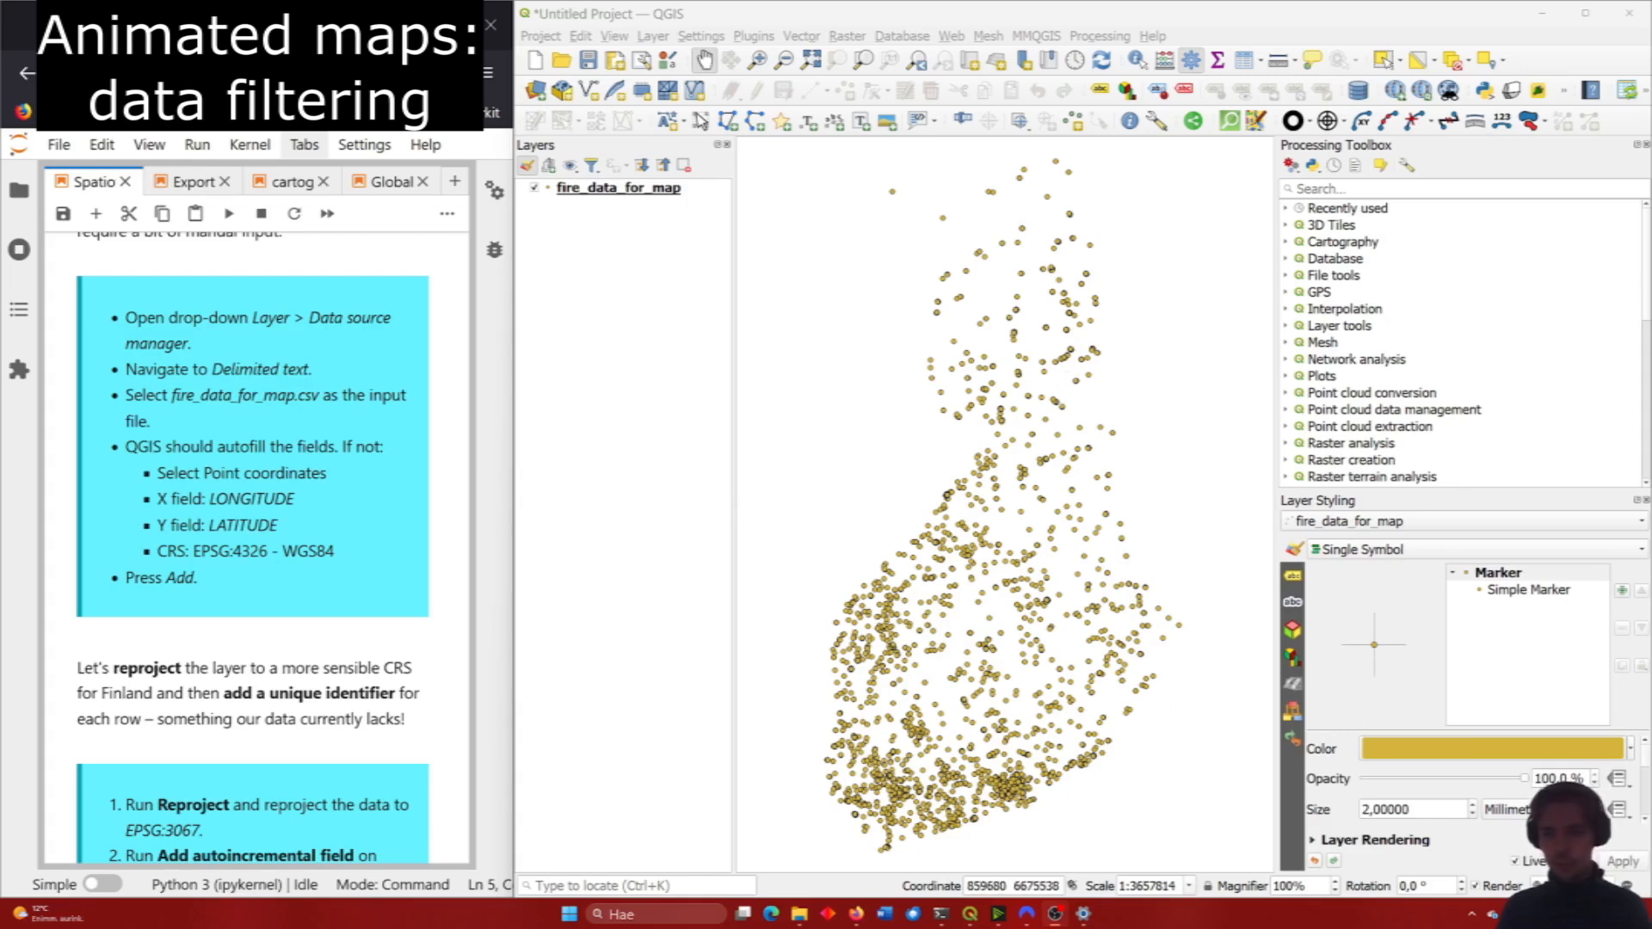
Check the project's coordinate reference system and close the properties without changes.
left_click(1576, 887)
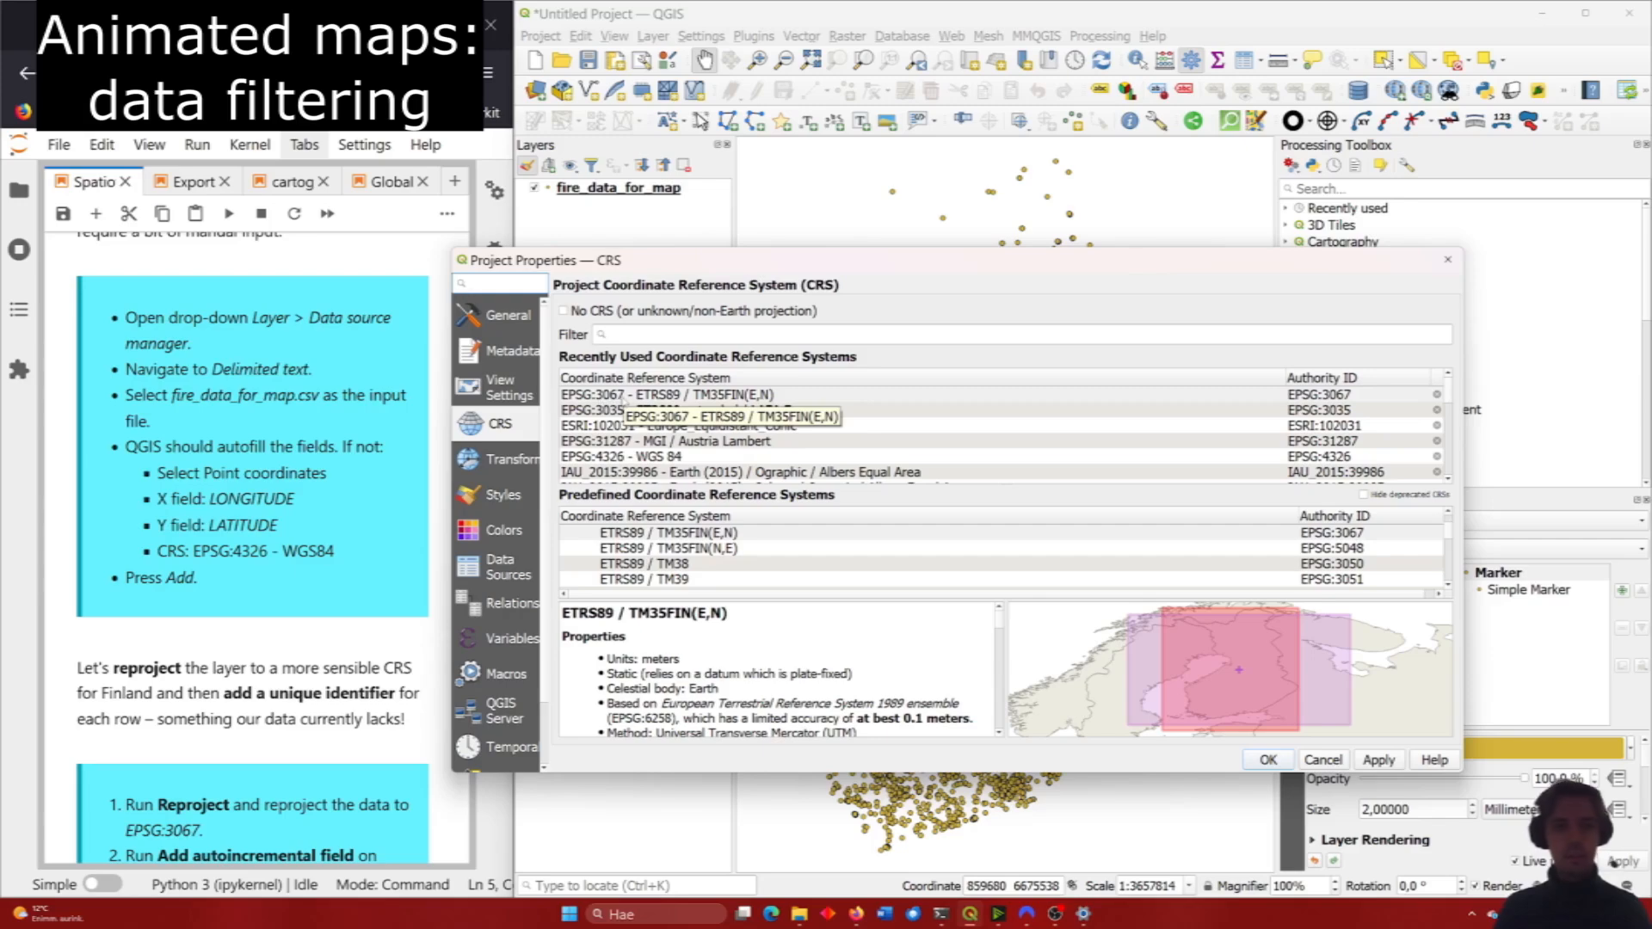
left_click(1459, 264)
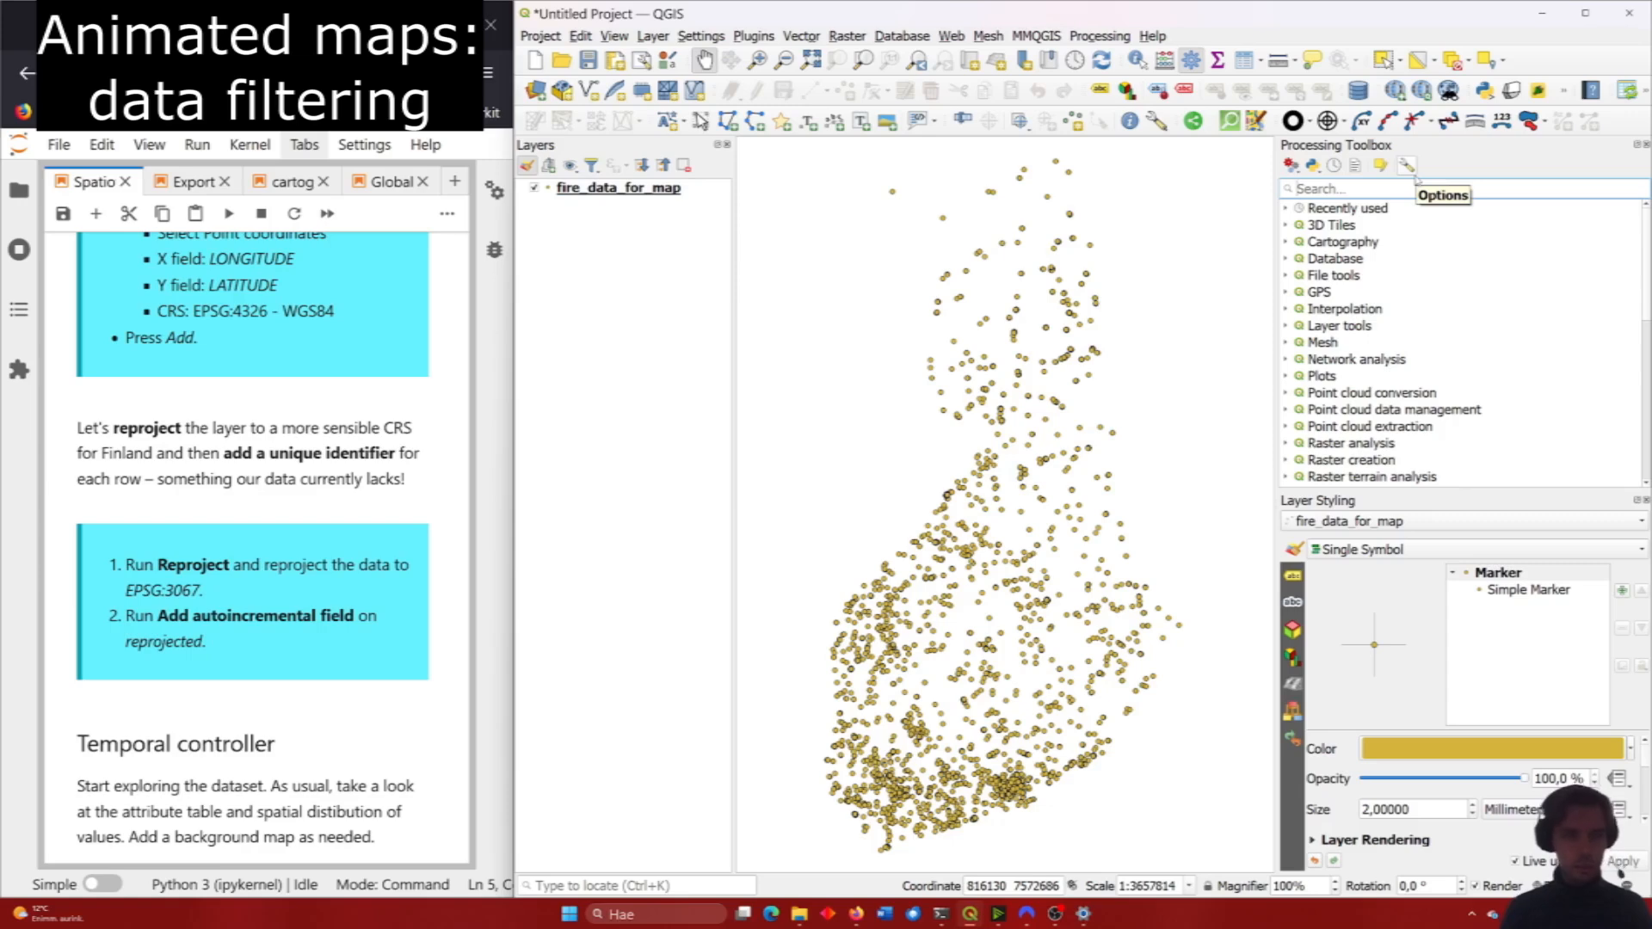
Reproject the fire_data_for_map vector layer to the project CRS EPSG:3067 - ETRS89 / TM35FIN(E,N) and hide the original layer.
type("rep")
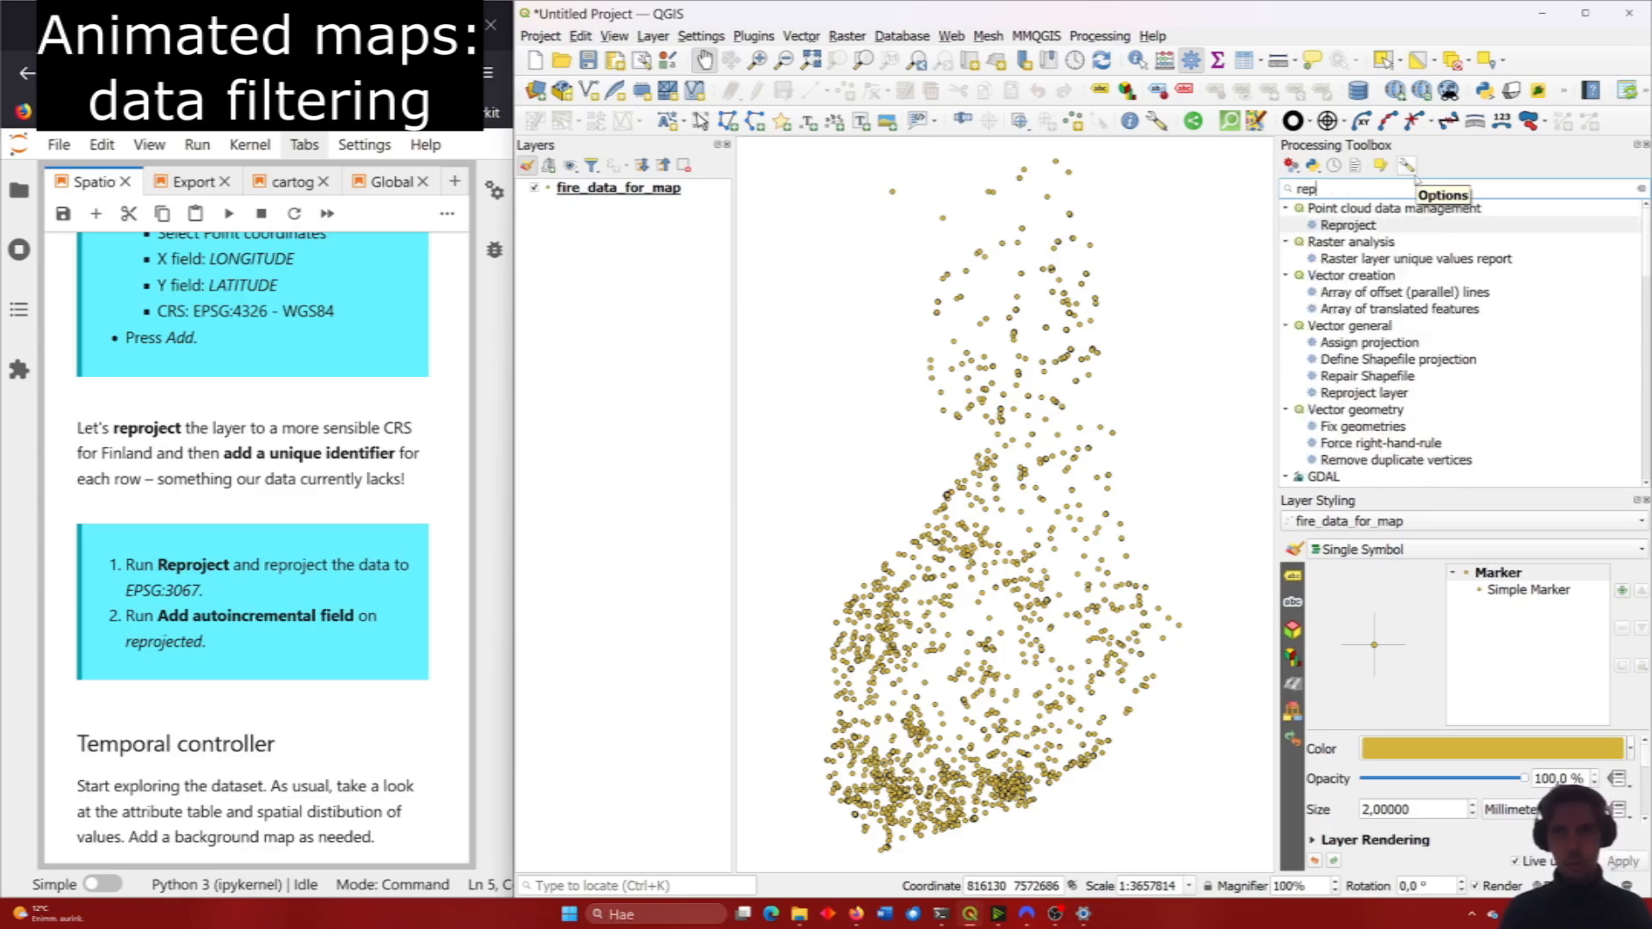
type("roj")
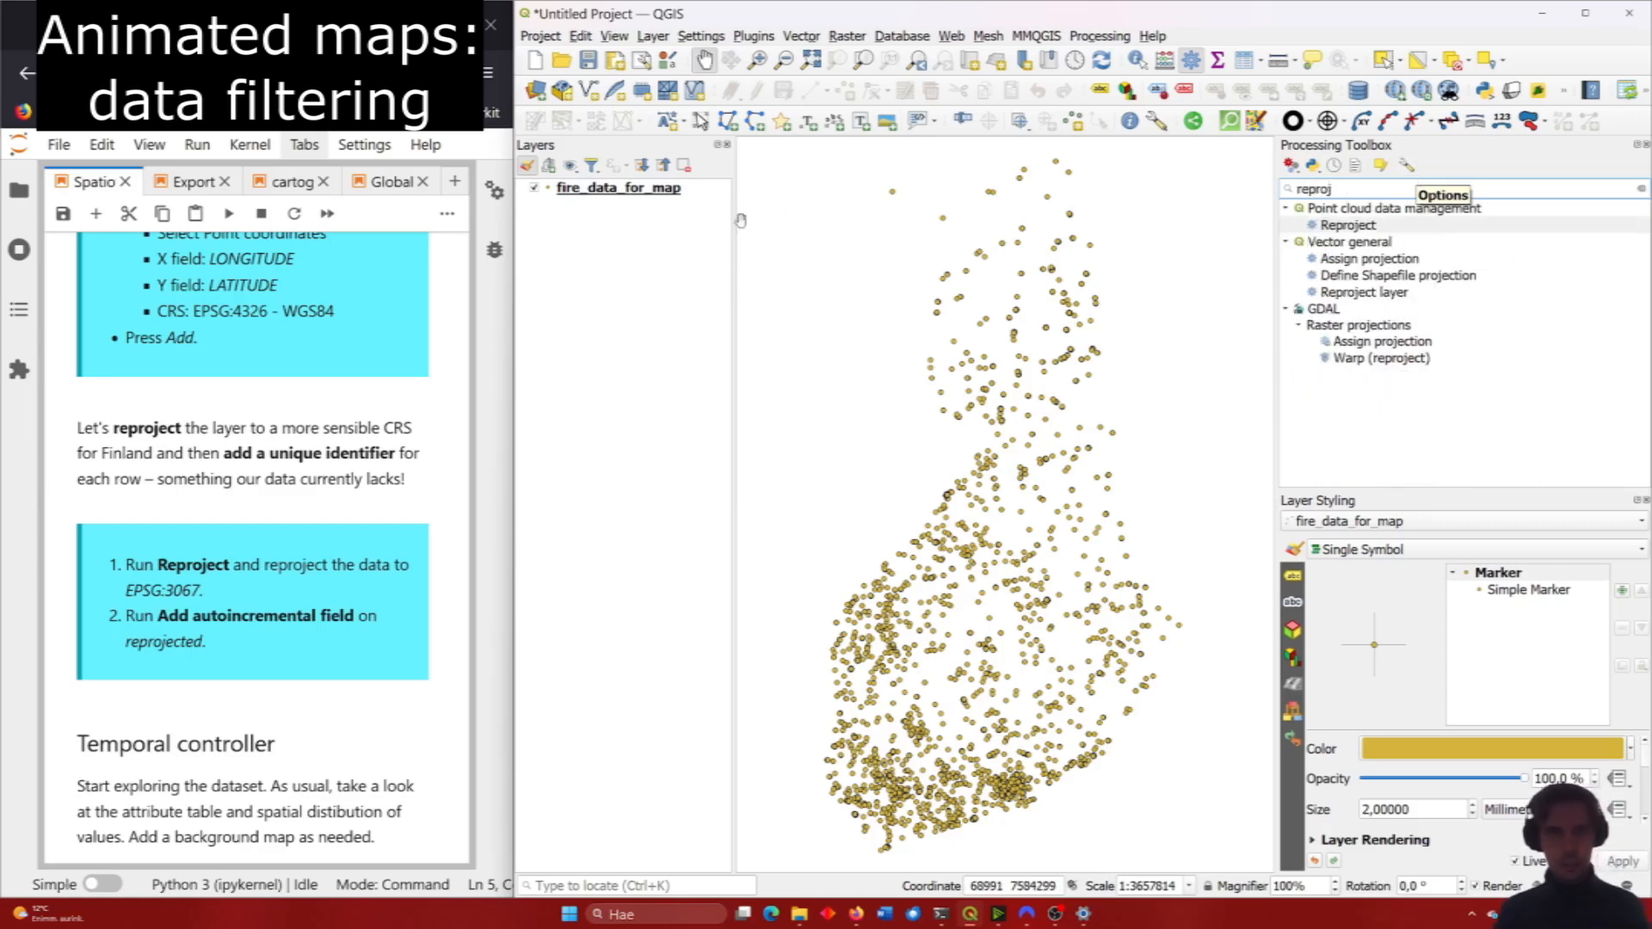
left_click(1386, 294)
double_click(1387, 293)
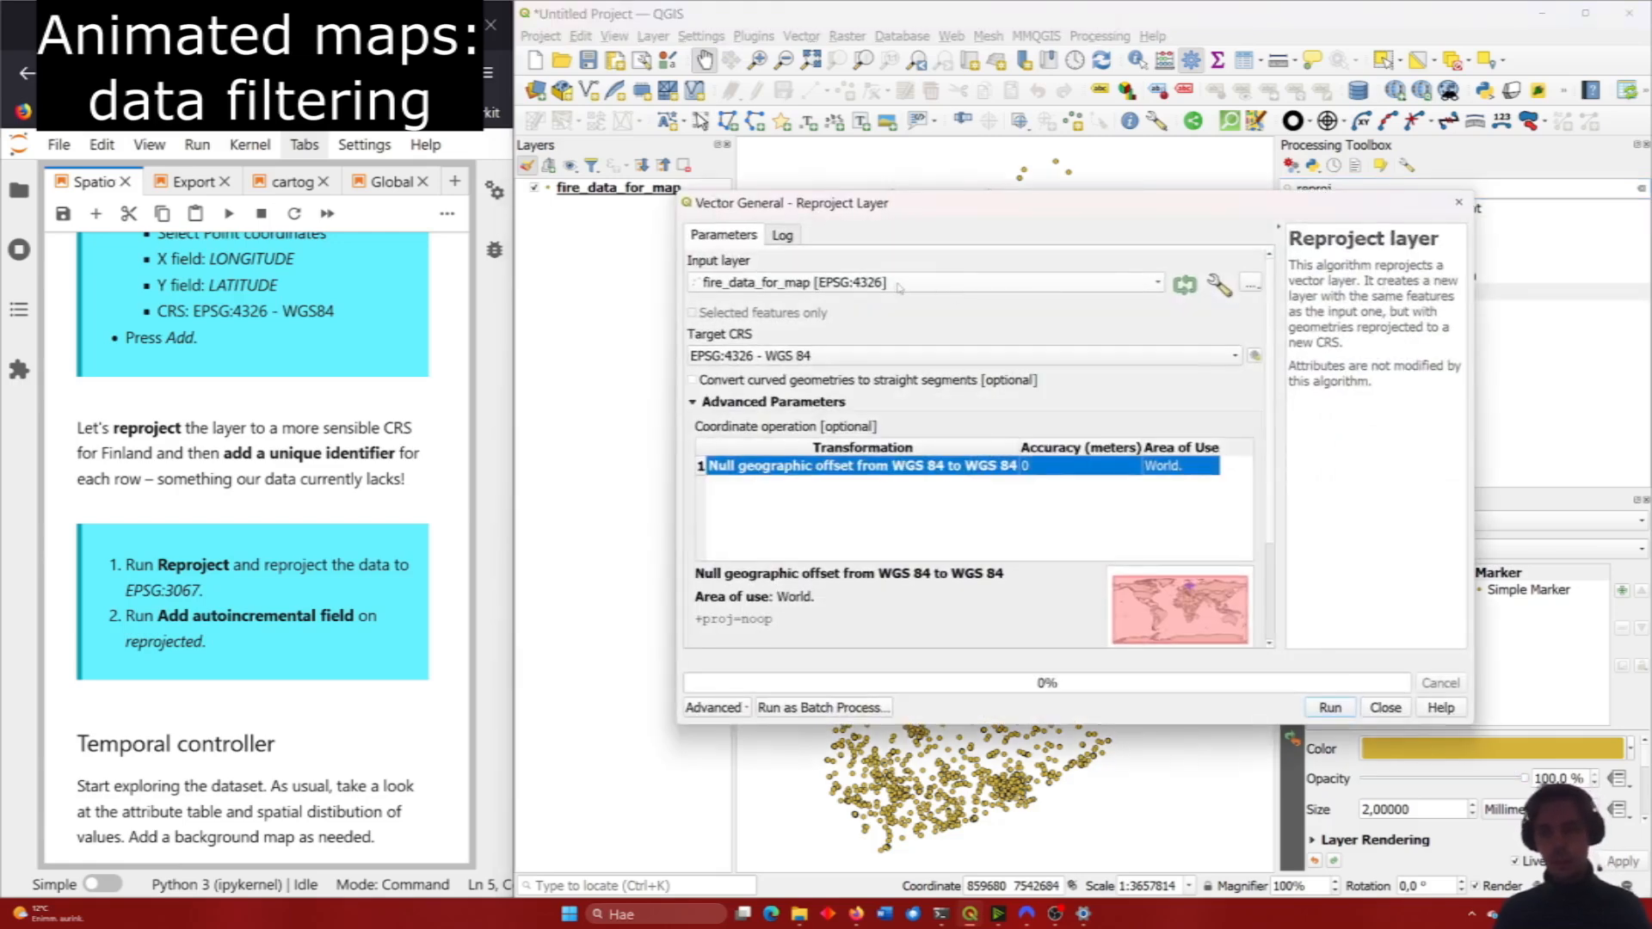
left_click(870, 356)
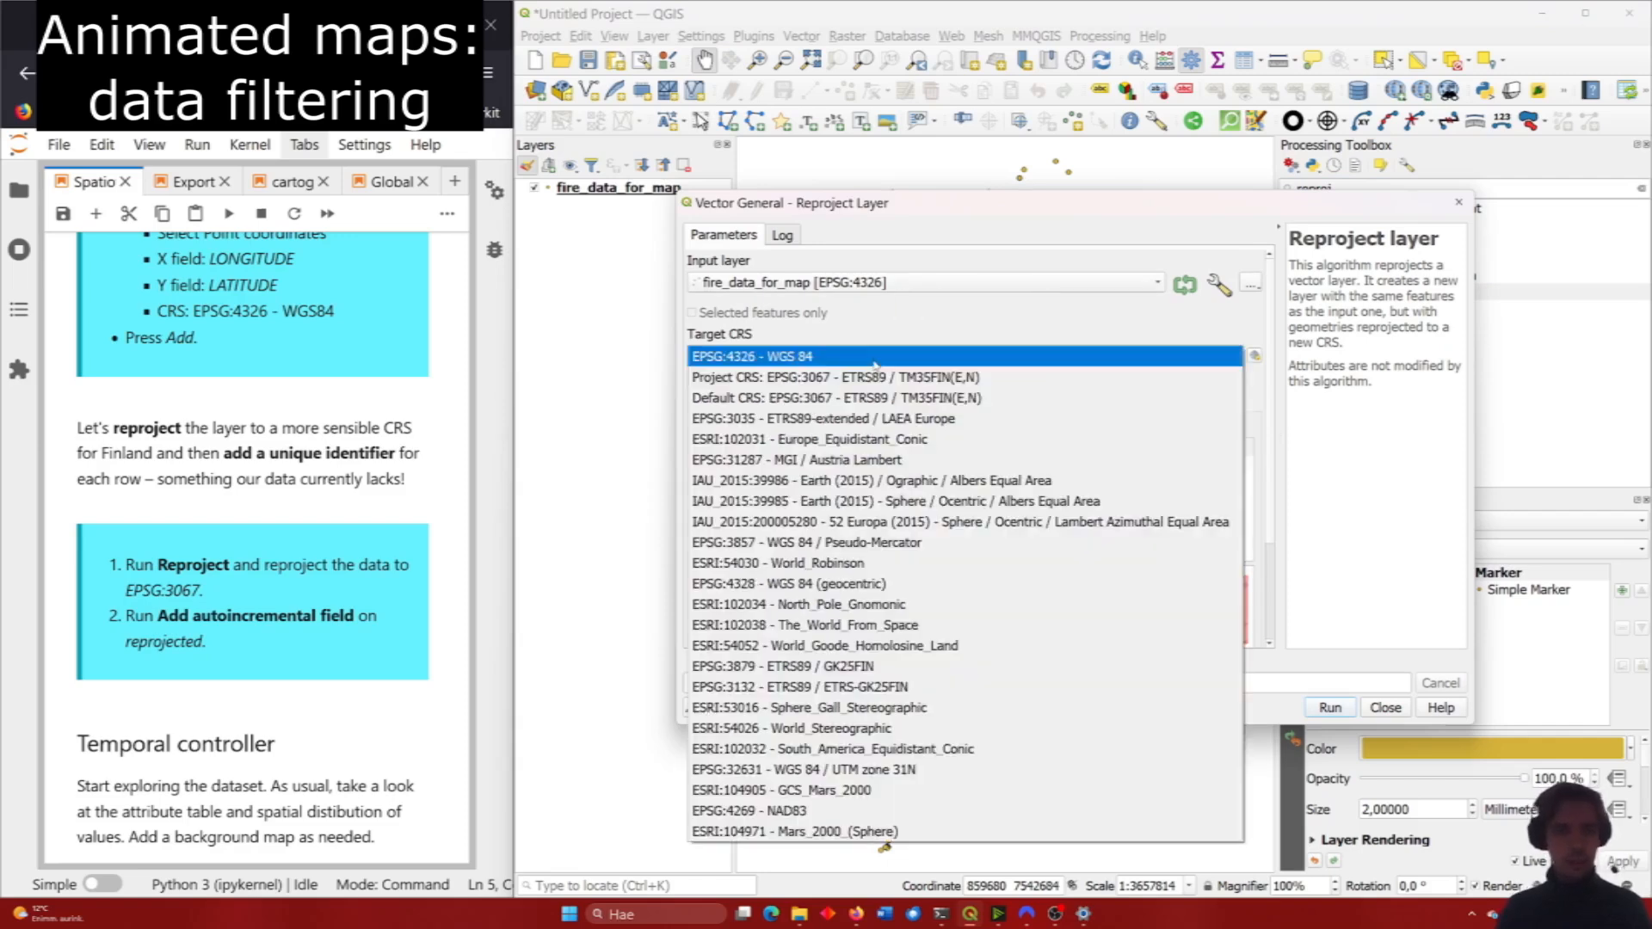
left_click(870, 376)
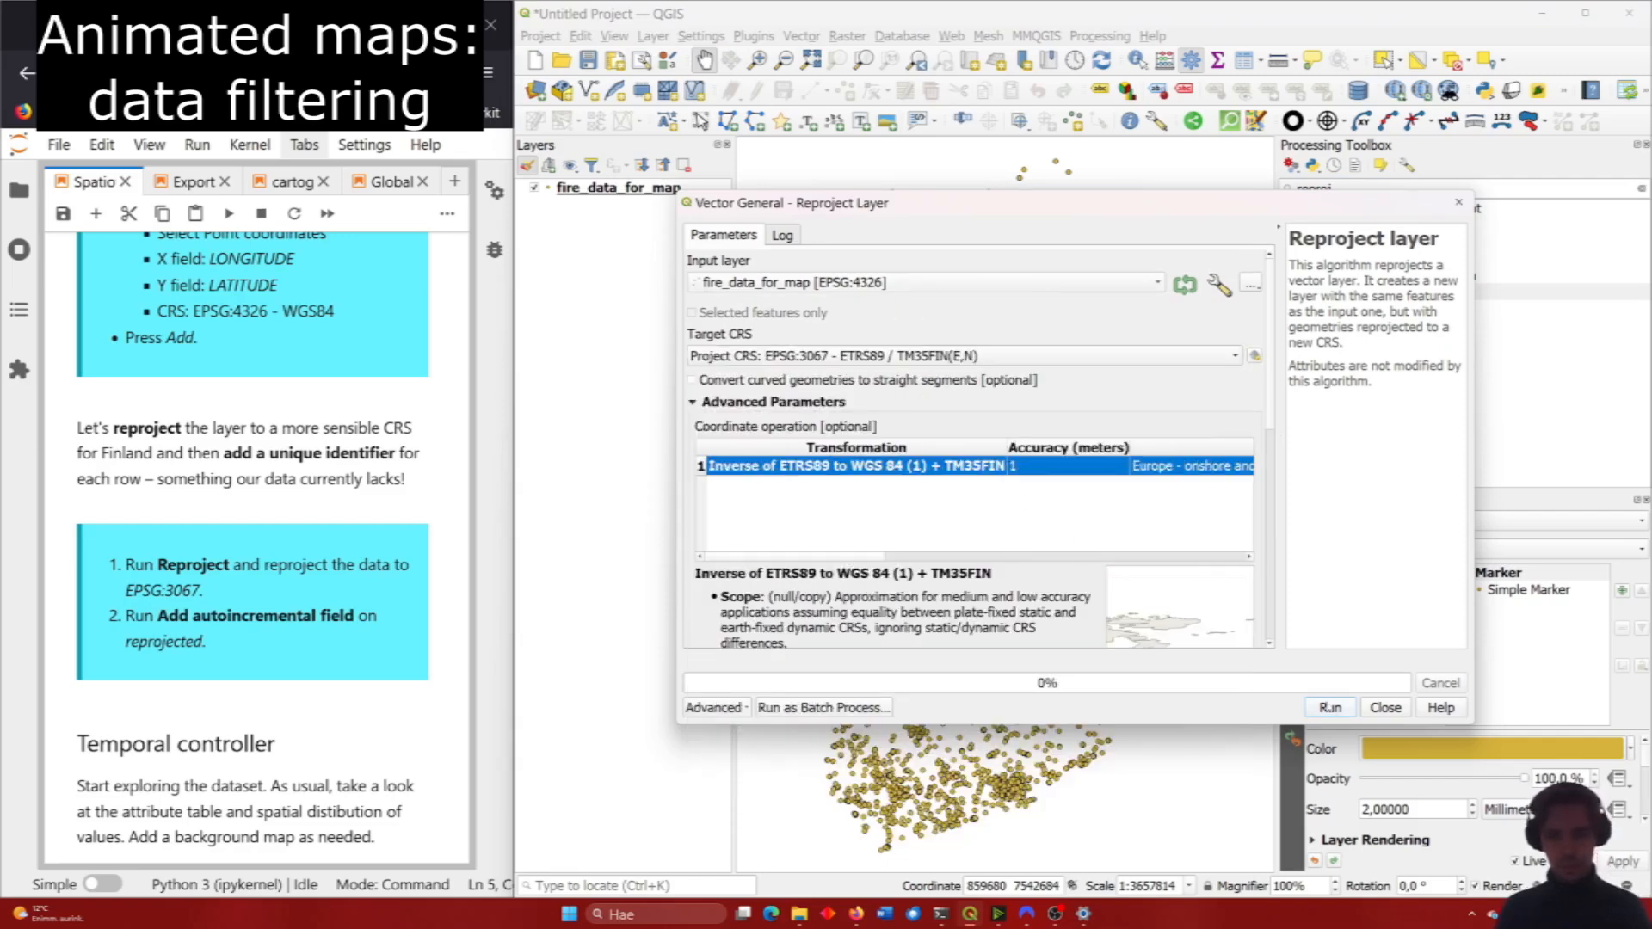
left_click(1328, 708)
left_click(1385, 707)
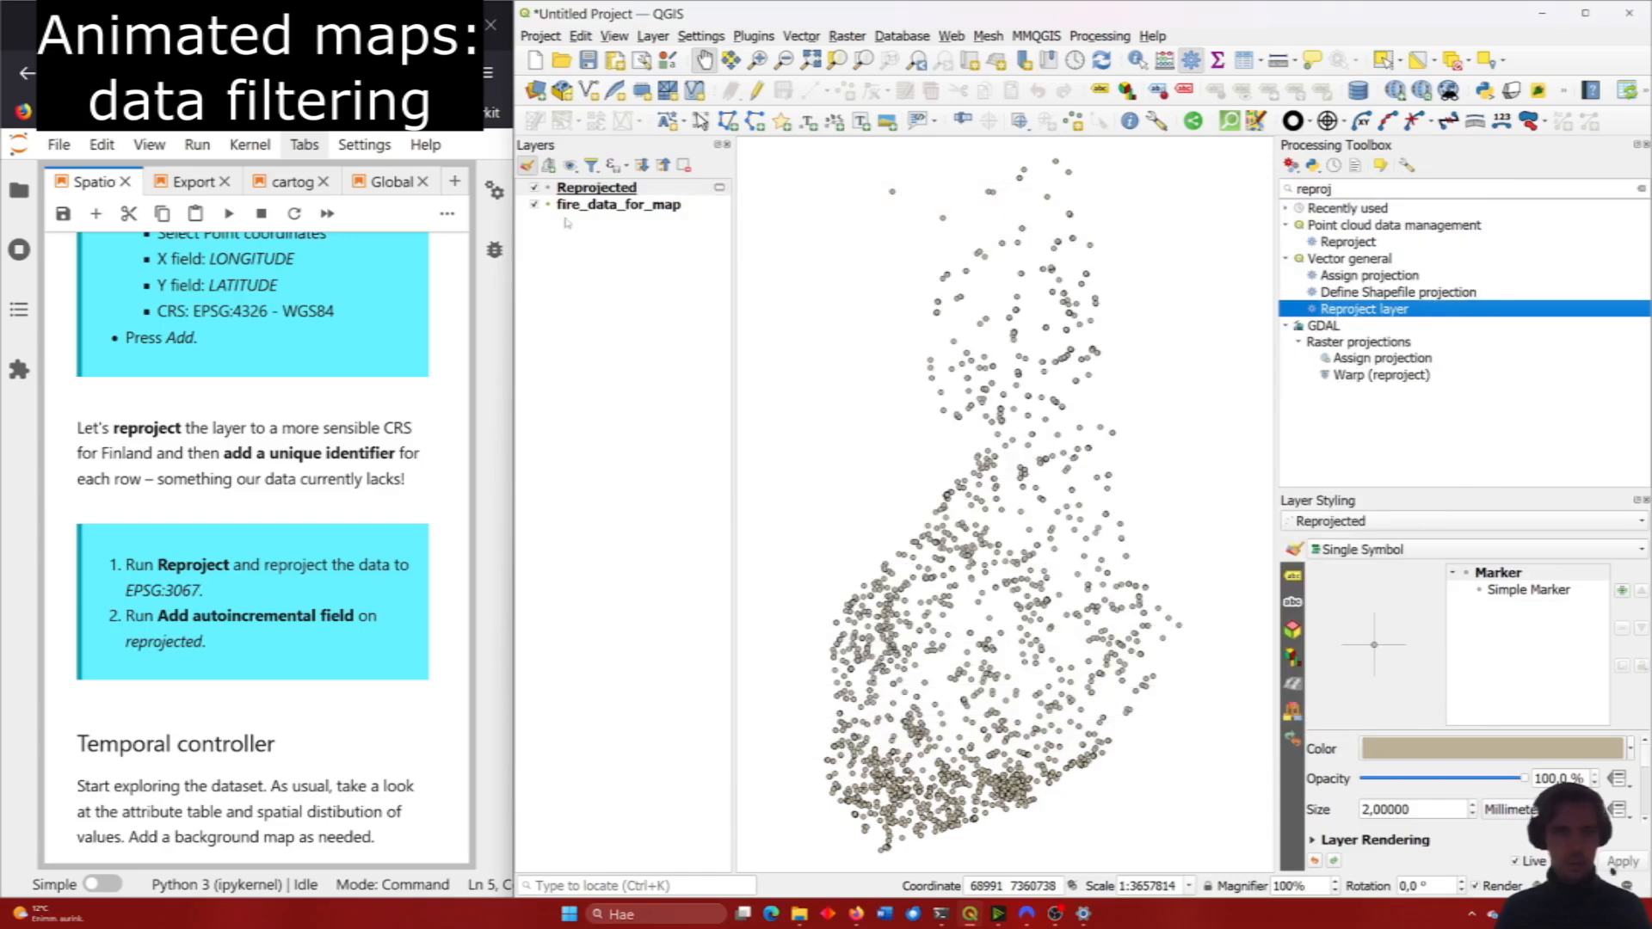
left_click(534, 205)
Run Add autoincremental field on the Reprojected layer with field name AUTO starting at 0, and hide the Reprojected layer.
left_click(1353, 188)
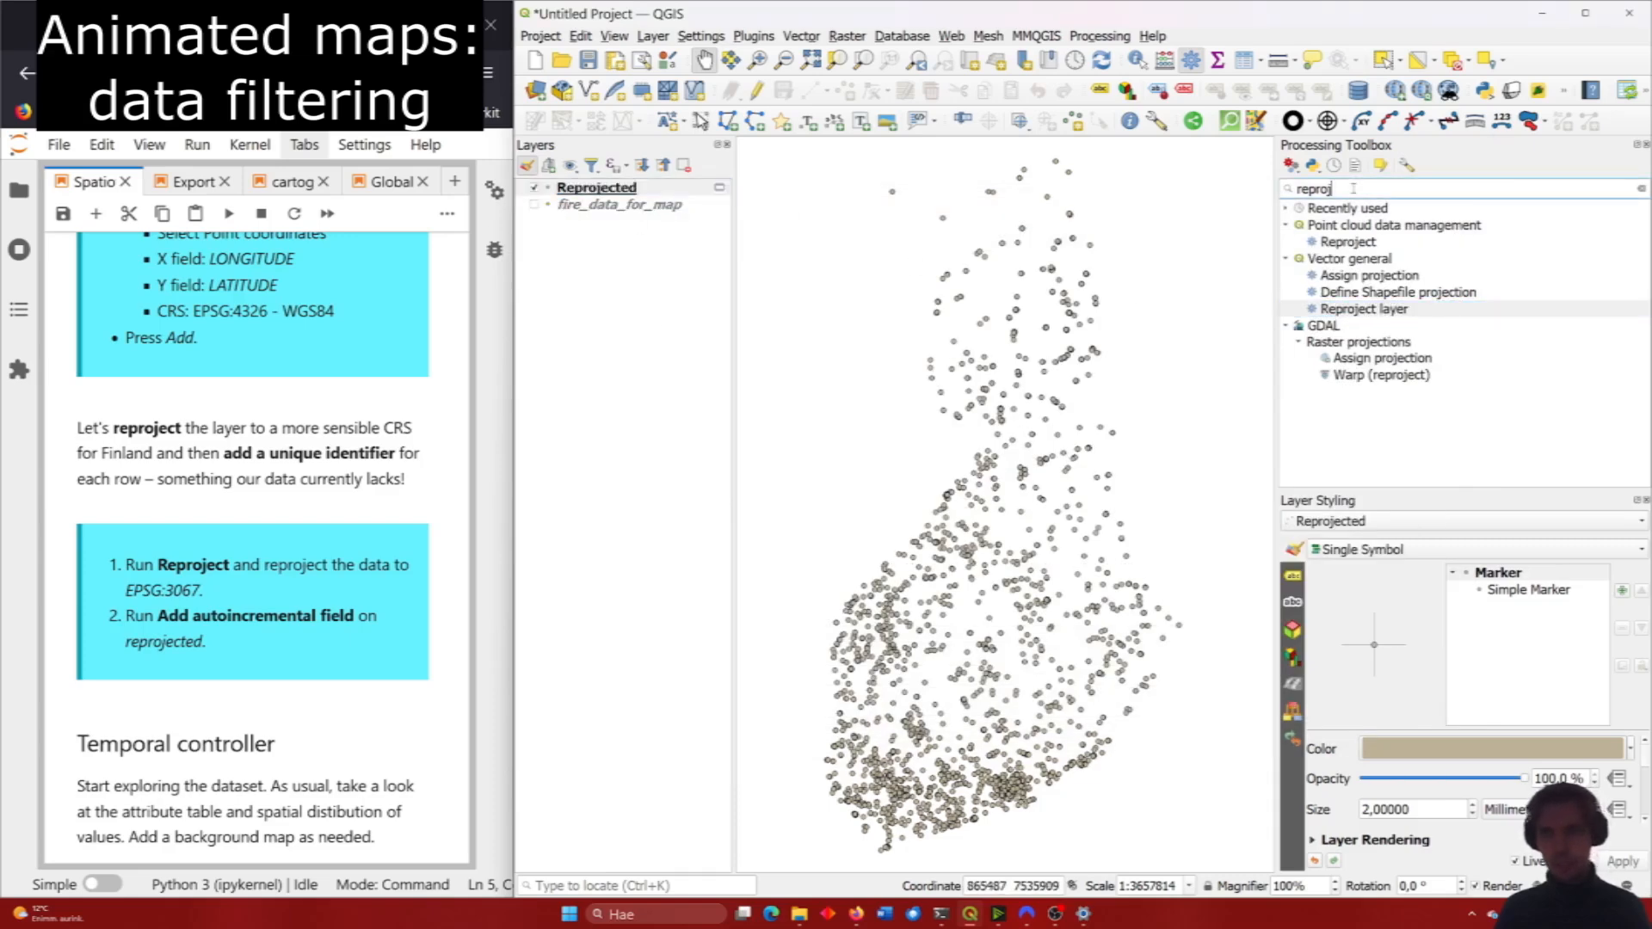
double_click(1354, 188)
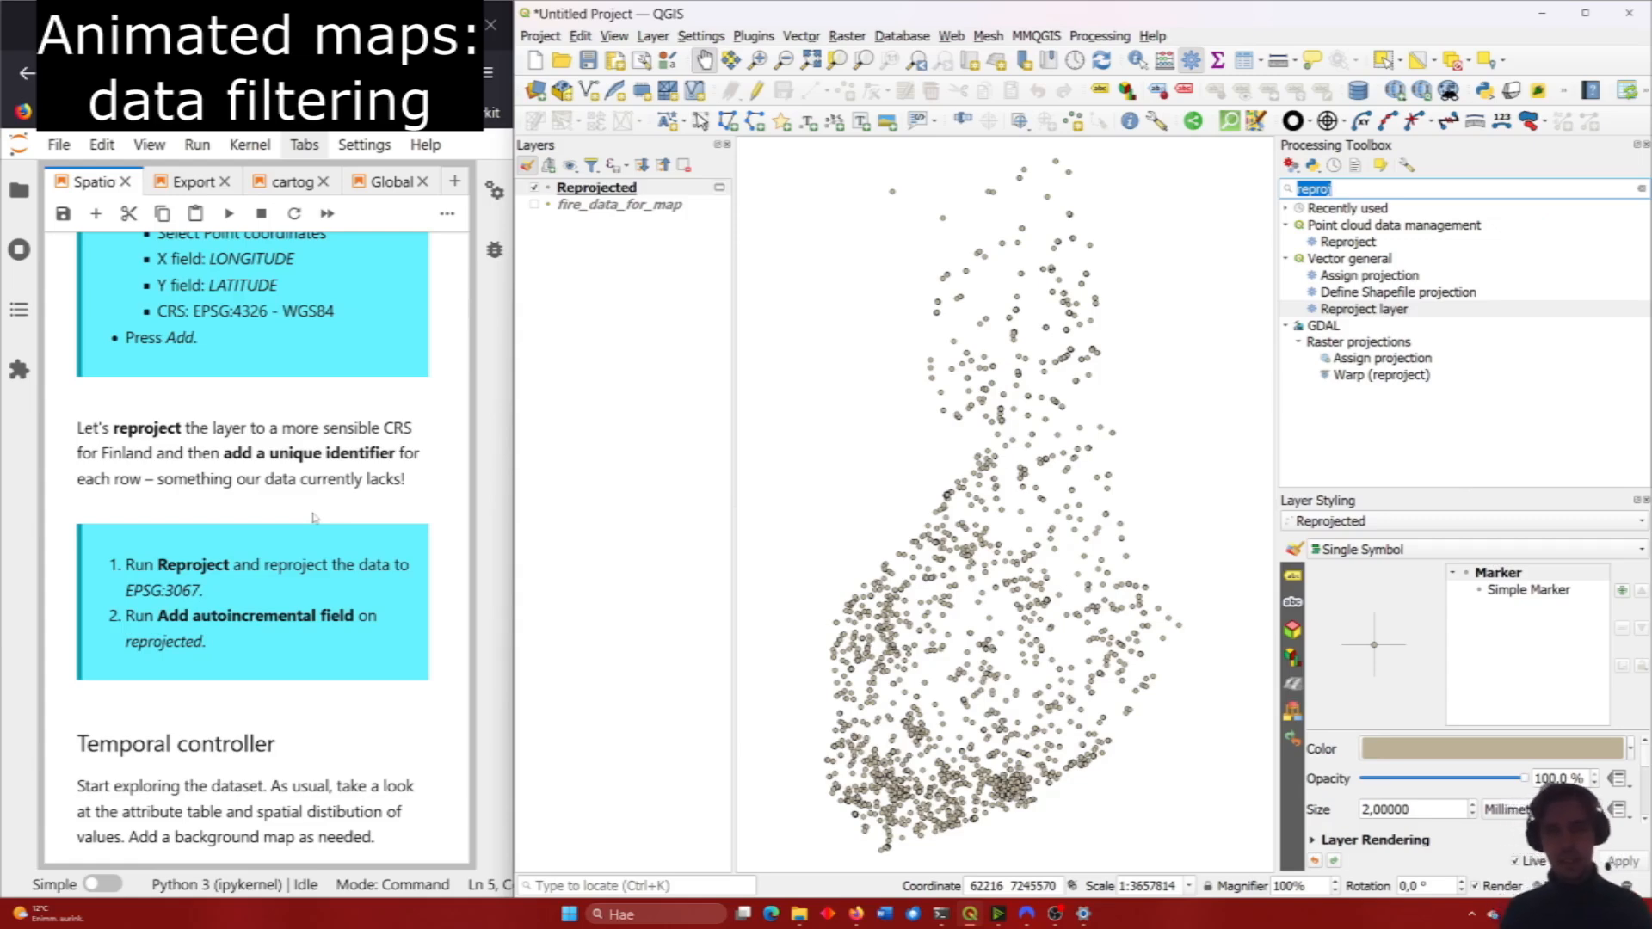
type("aut")
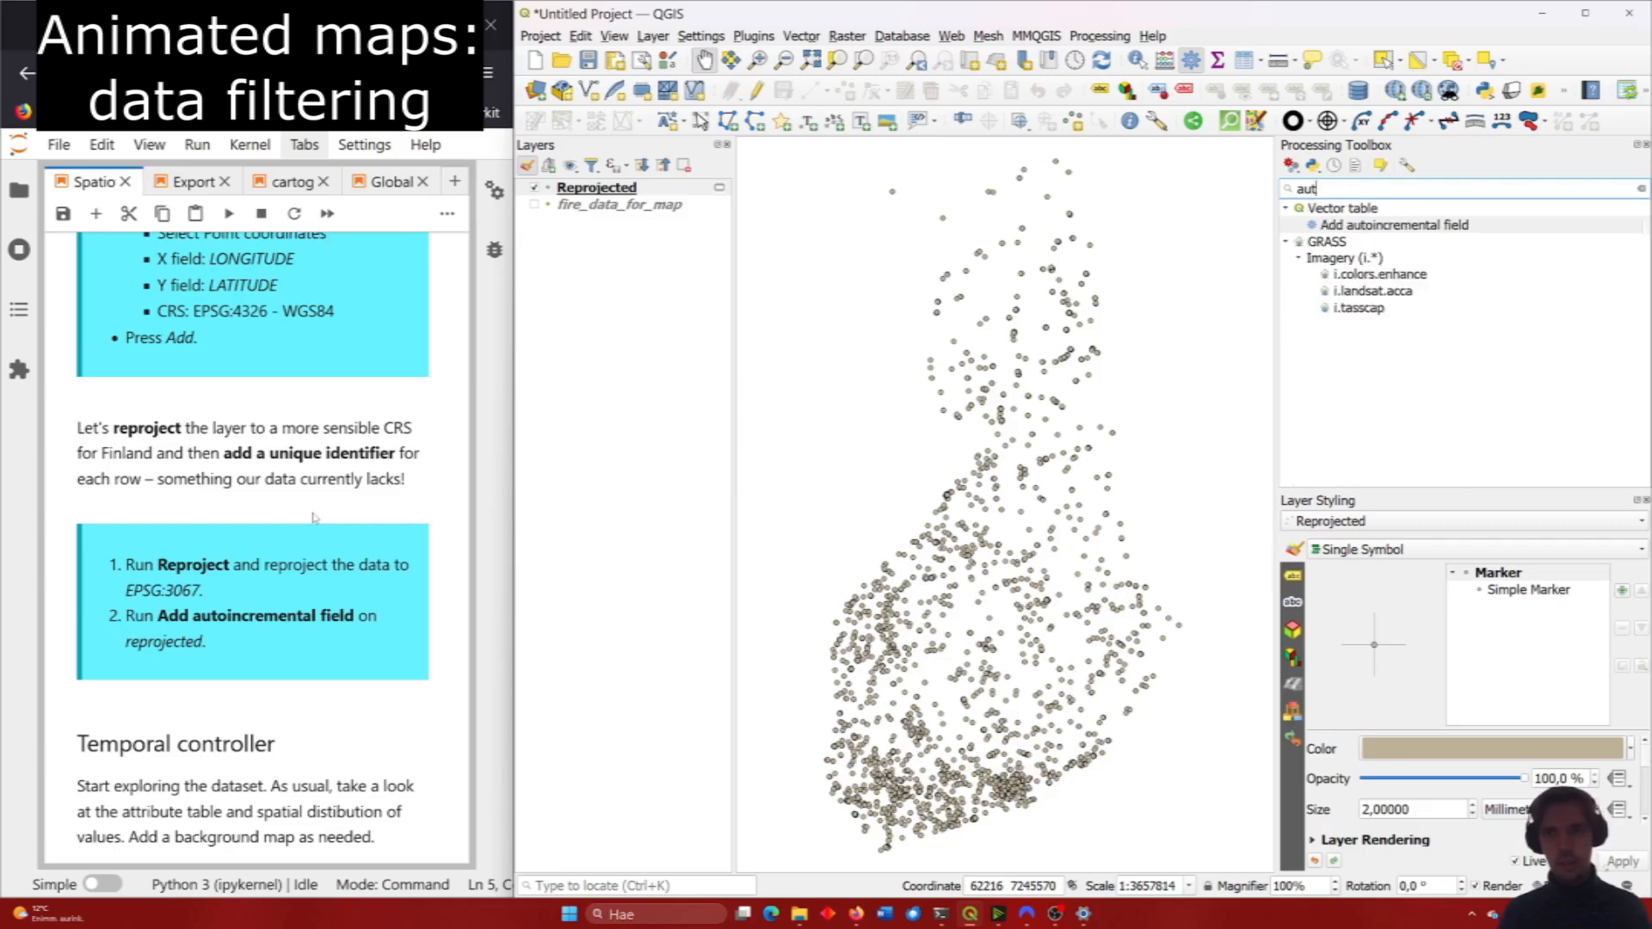
type("oin")
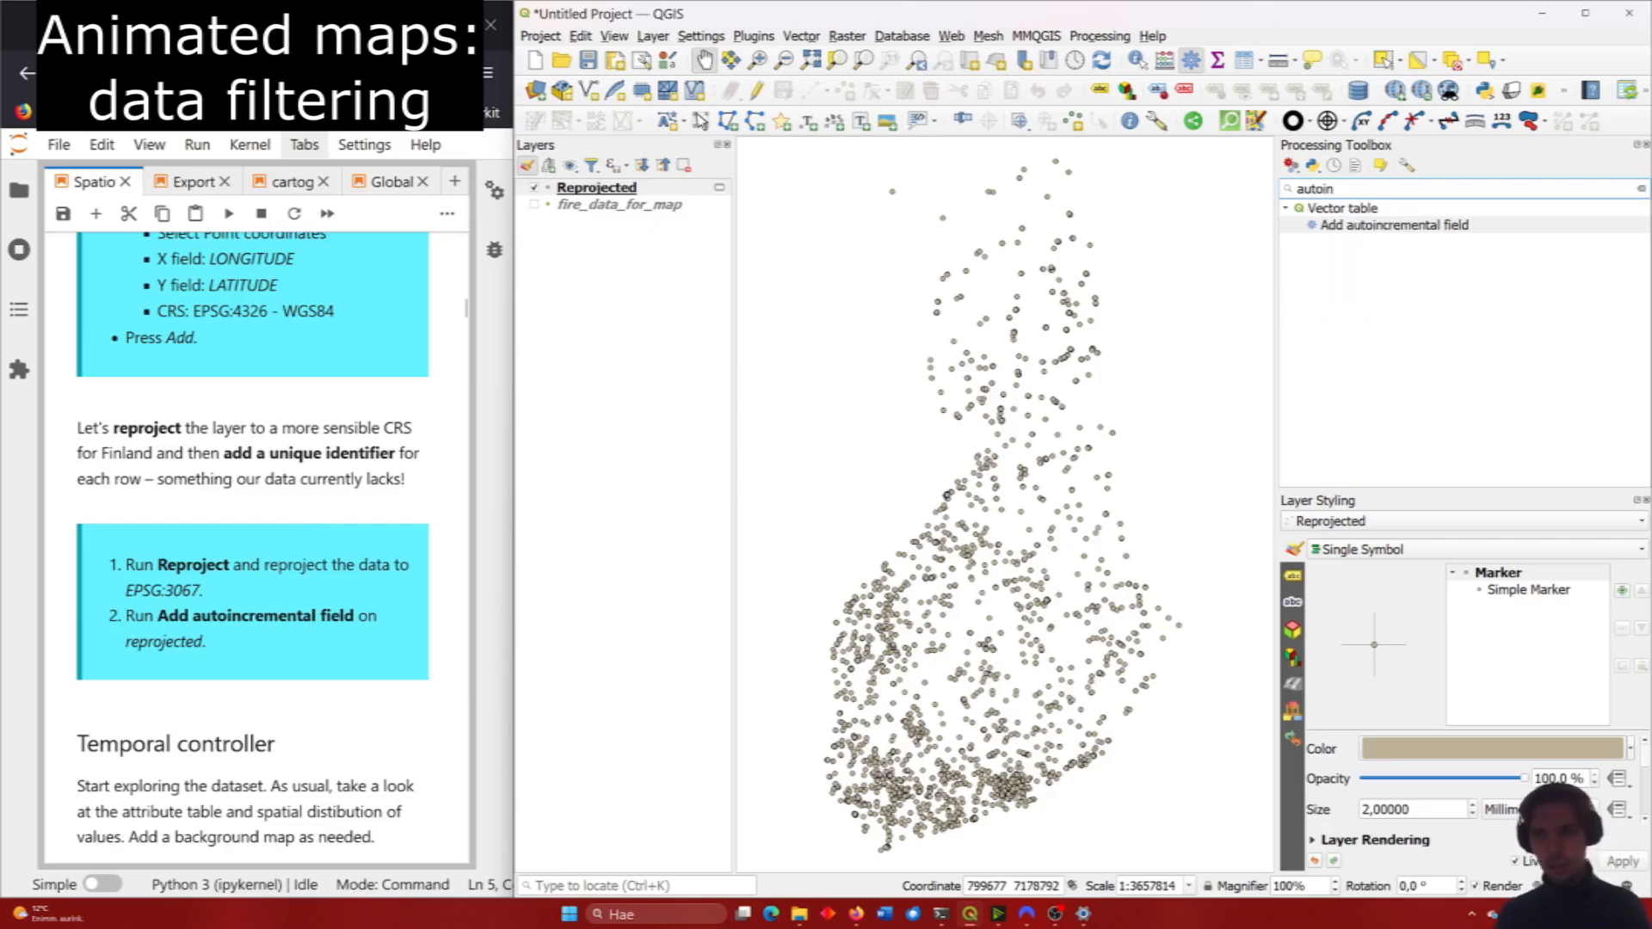
double_click(1405, 227)
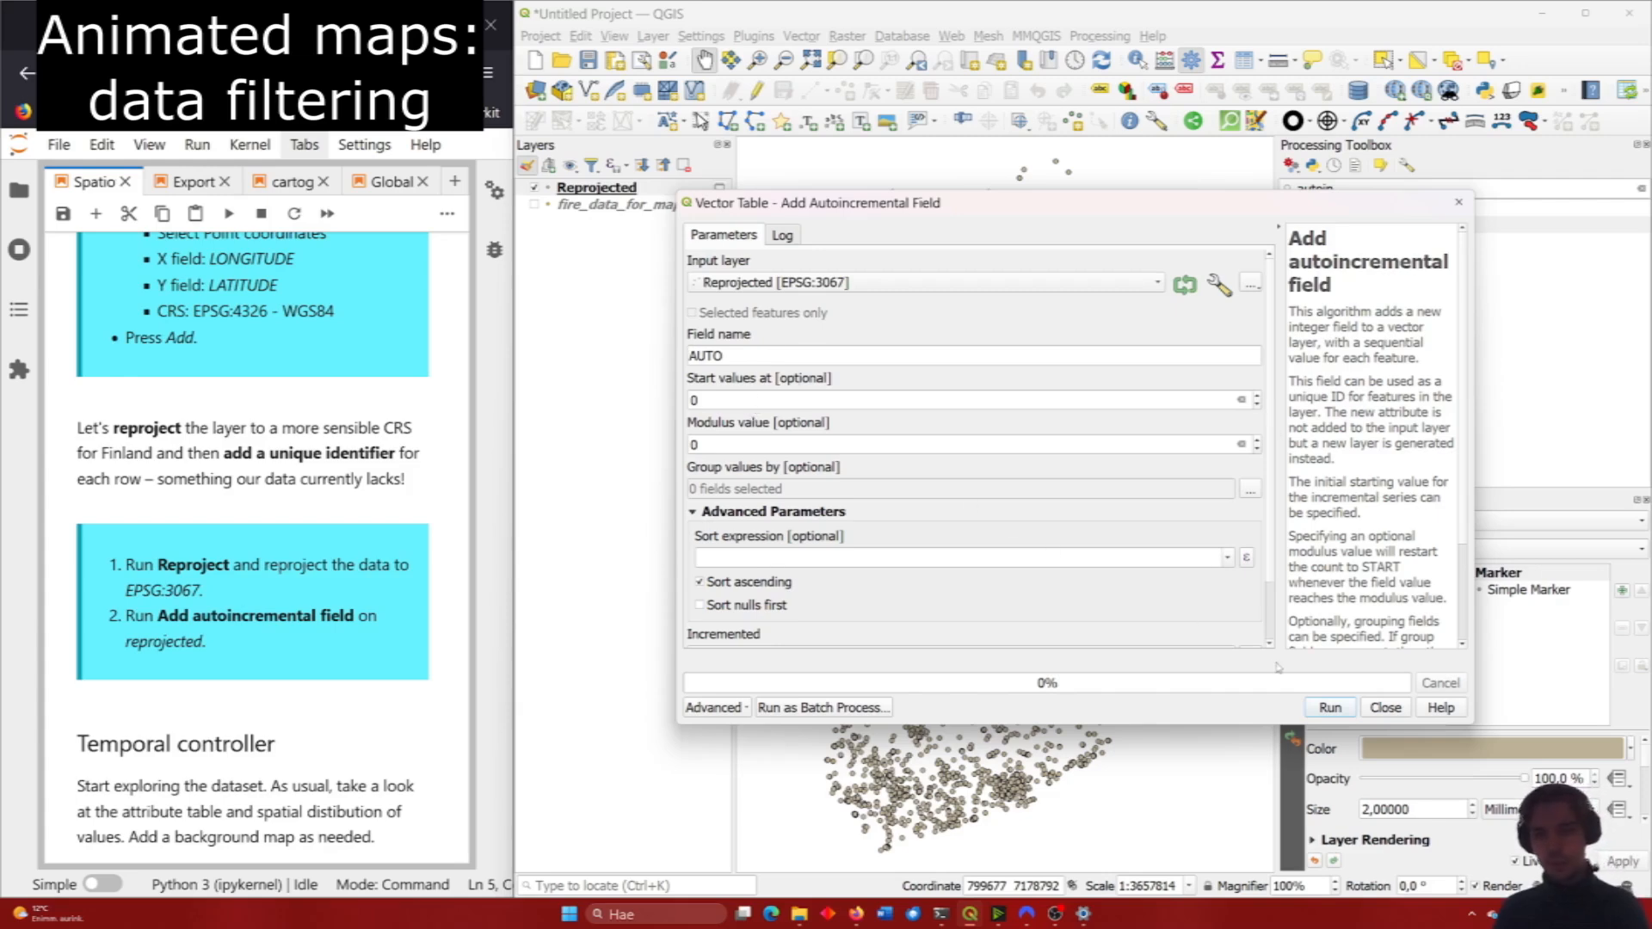
left_click(1328, 707)
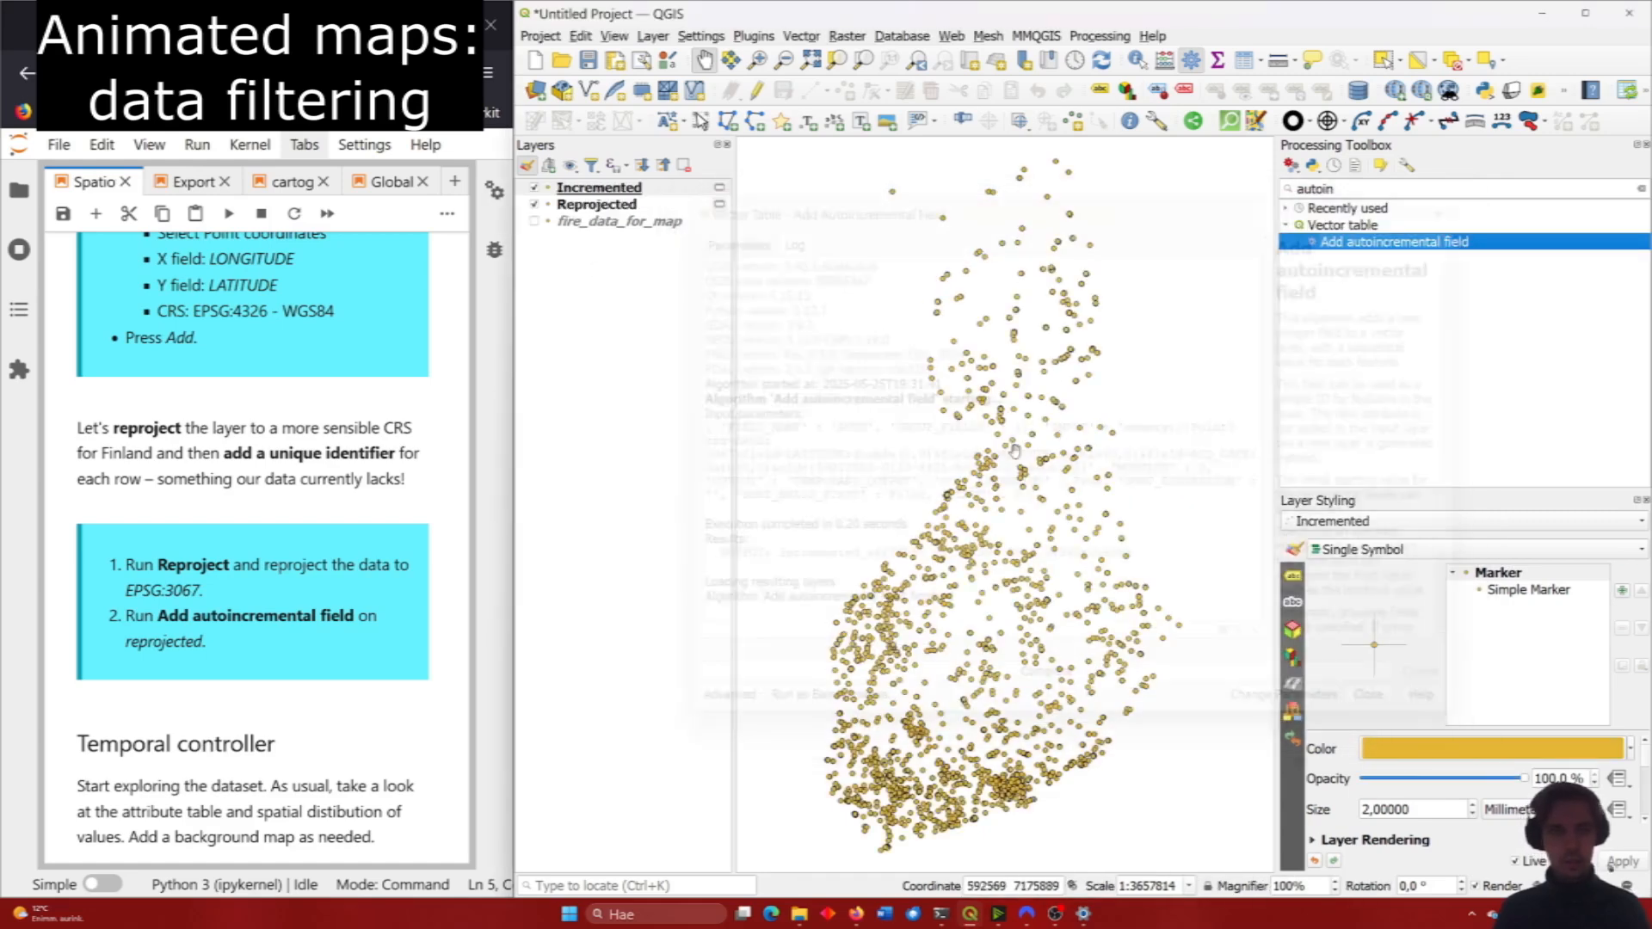
left_click(534, 204)
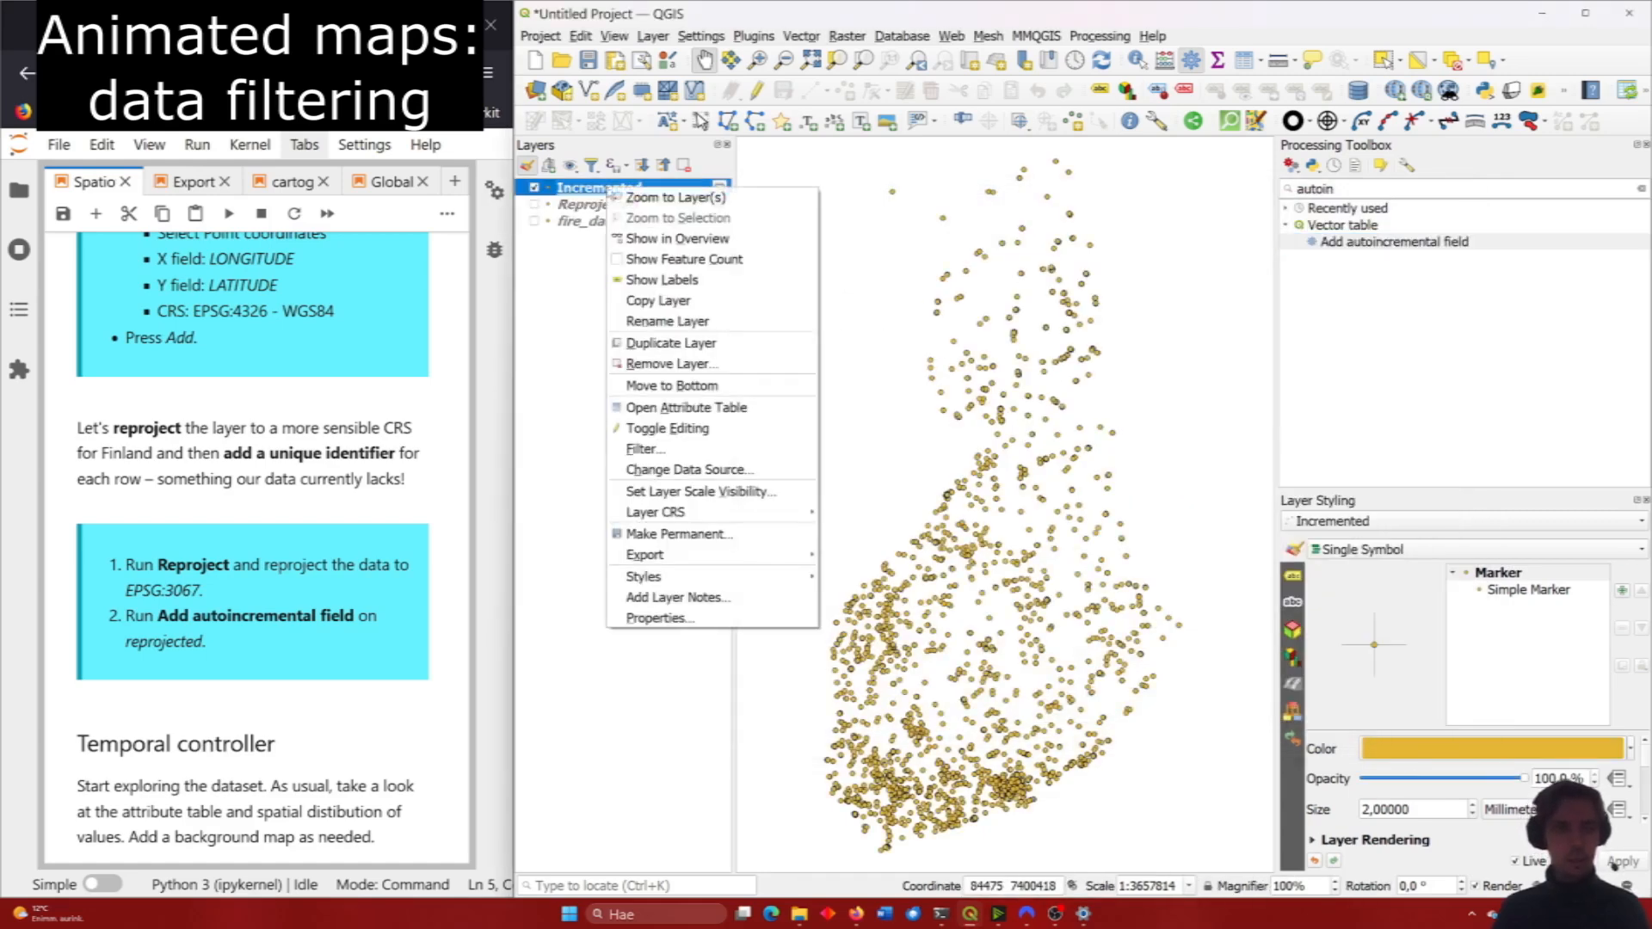
Examine the AUTO values in the Incremented layer's attribute table and close the table.
right_click(607, 188)
left_click(736, 408)
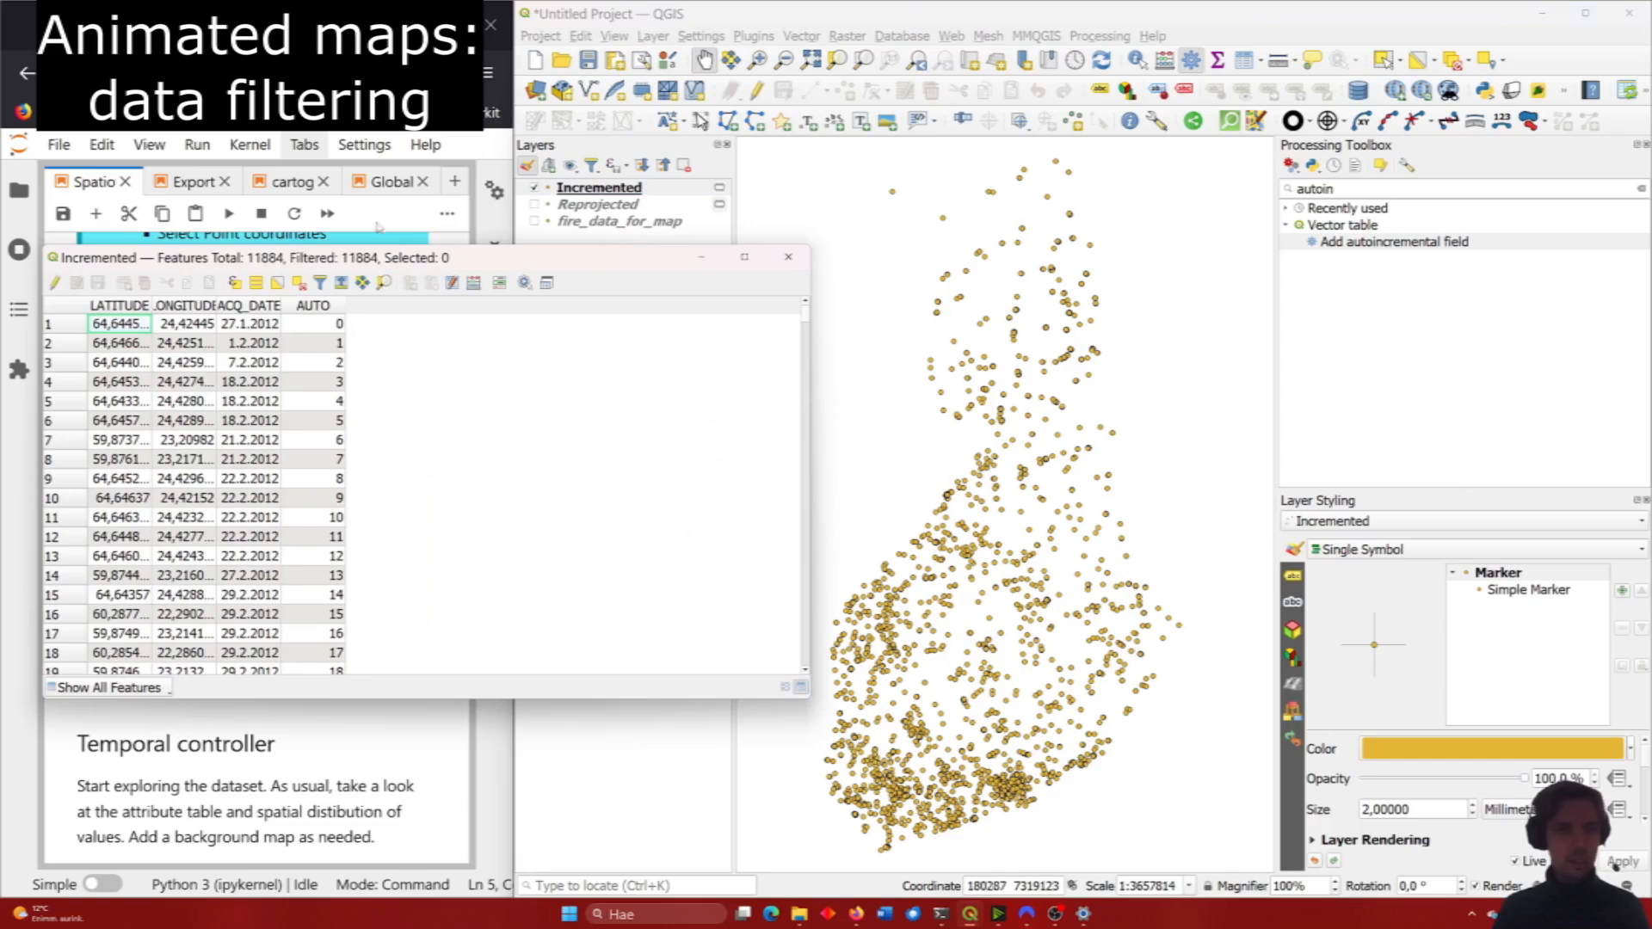
left_click_drag(384, 249, 888, 205)
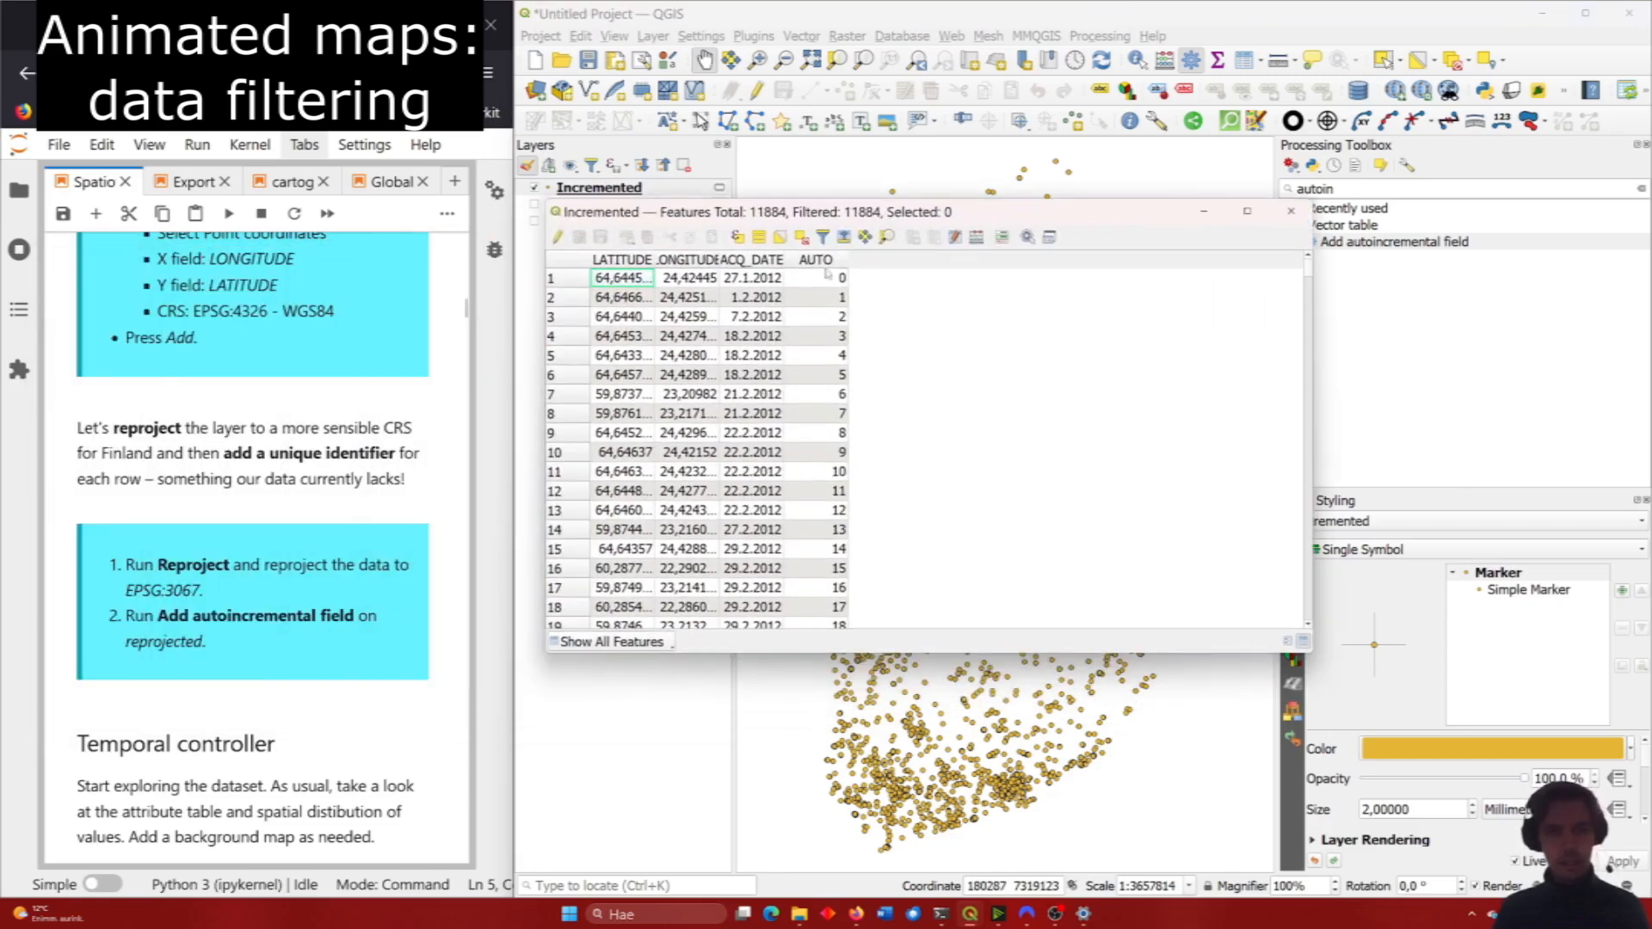
scroll(833, 378, "down", 20)
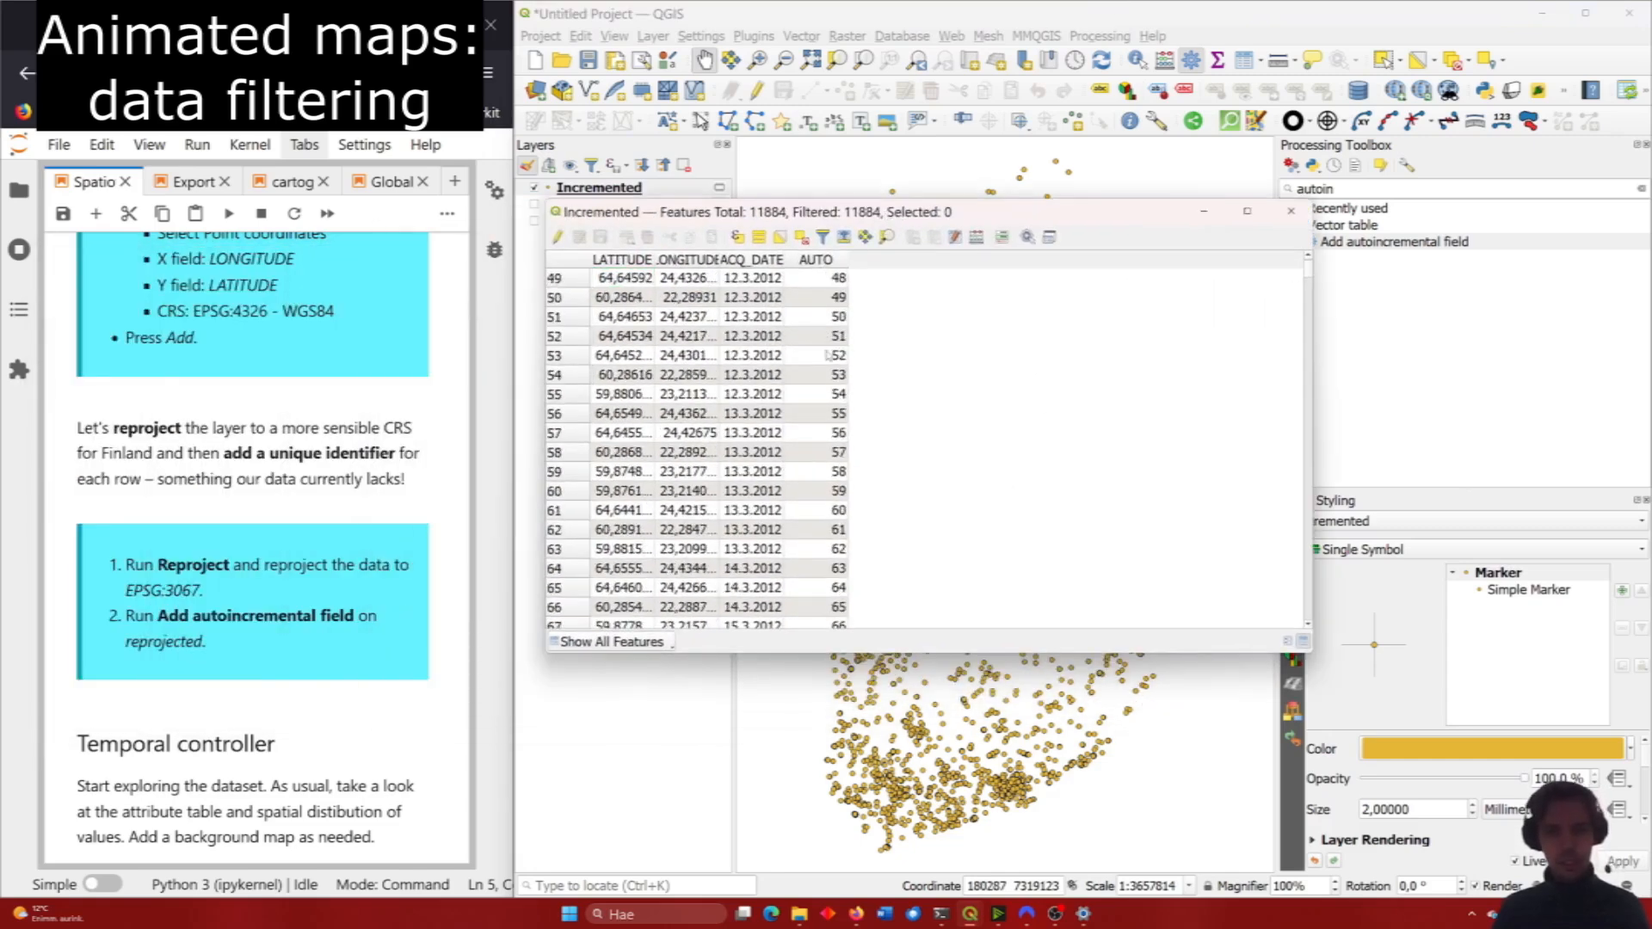
scroll(836, 402, "down", 15)
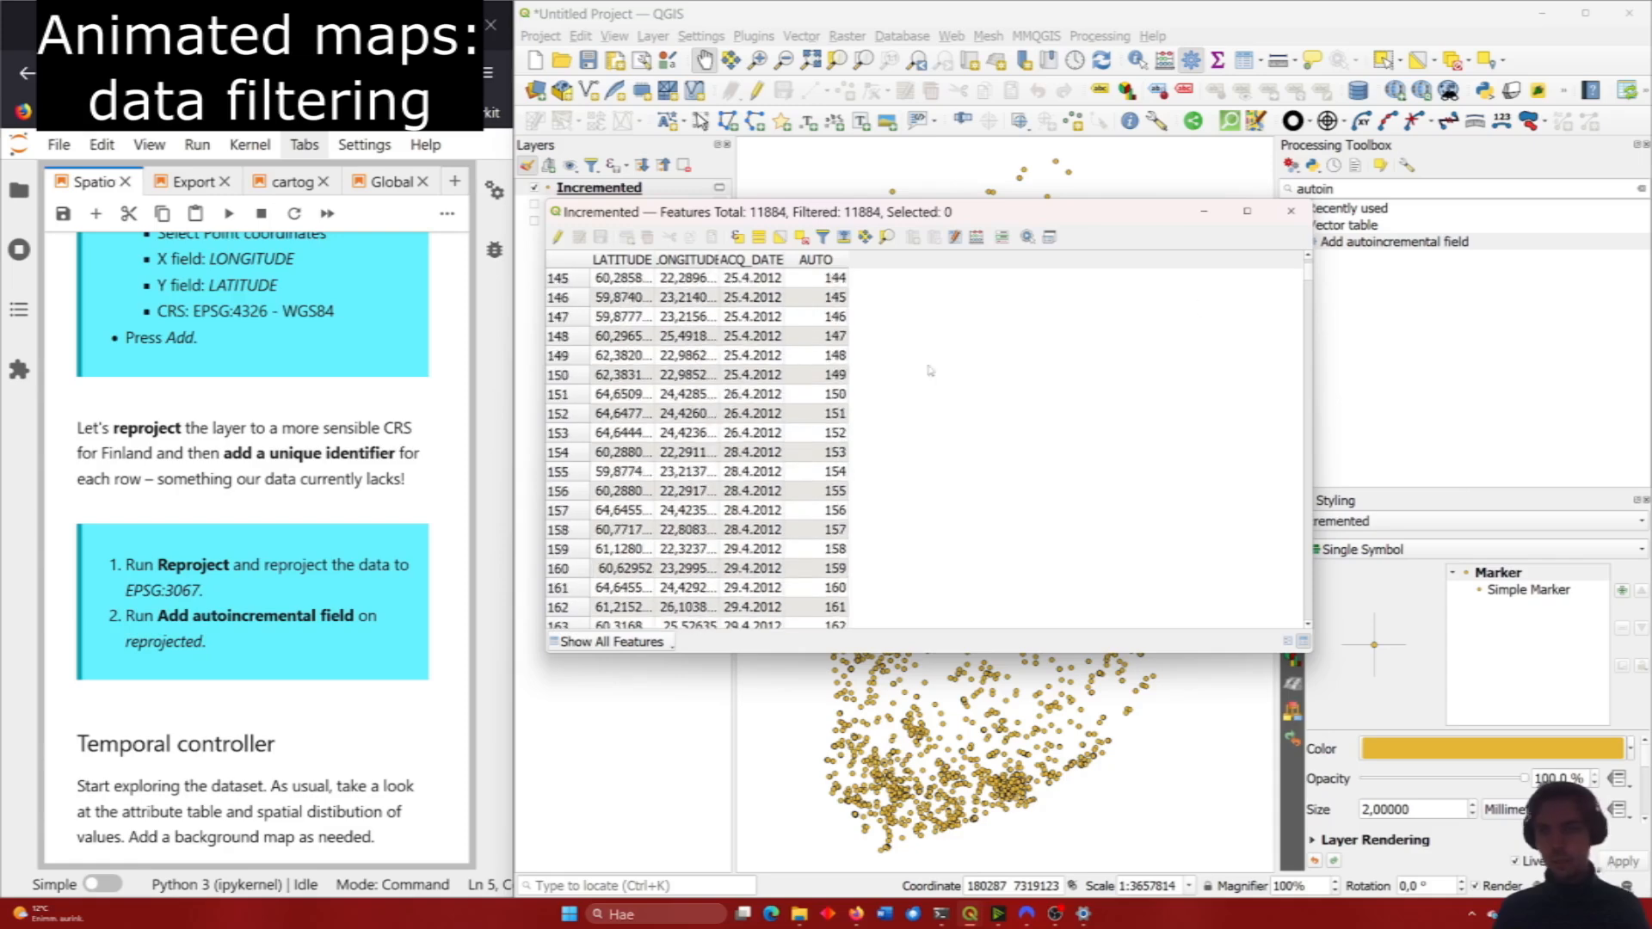
left_click(1291, 211)
Review the notebook instructions and go on to the Temporal controller section.
scroll(297, 519, "up", 7)
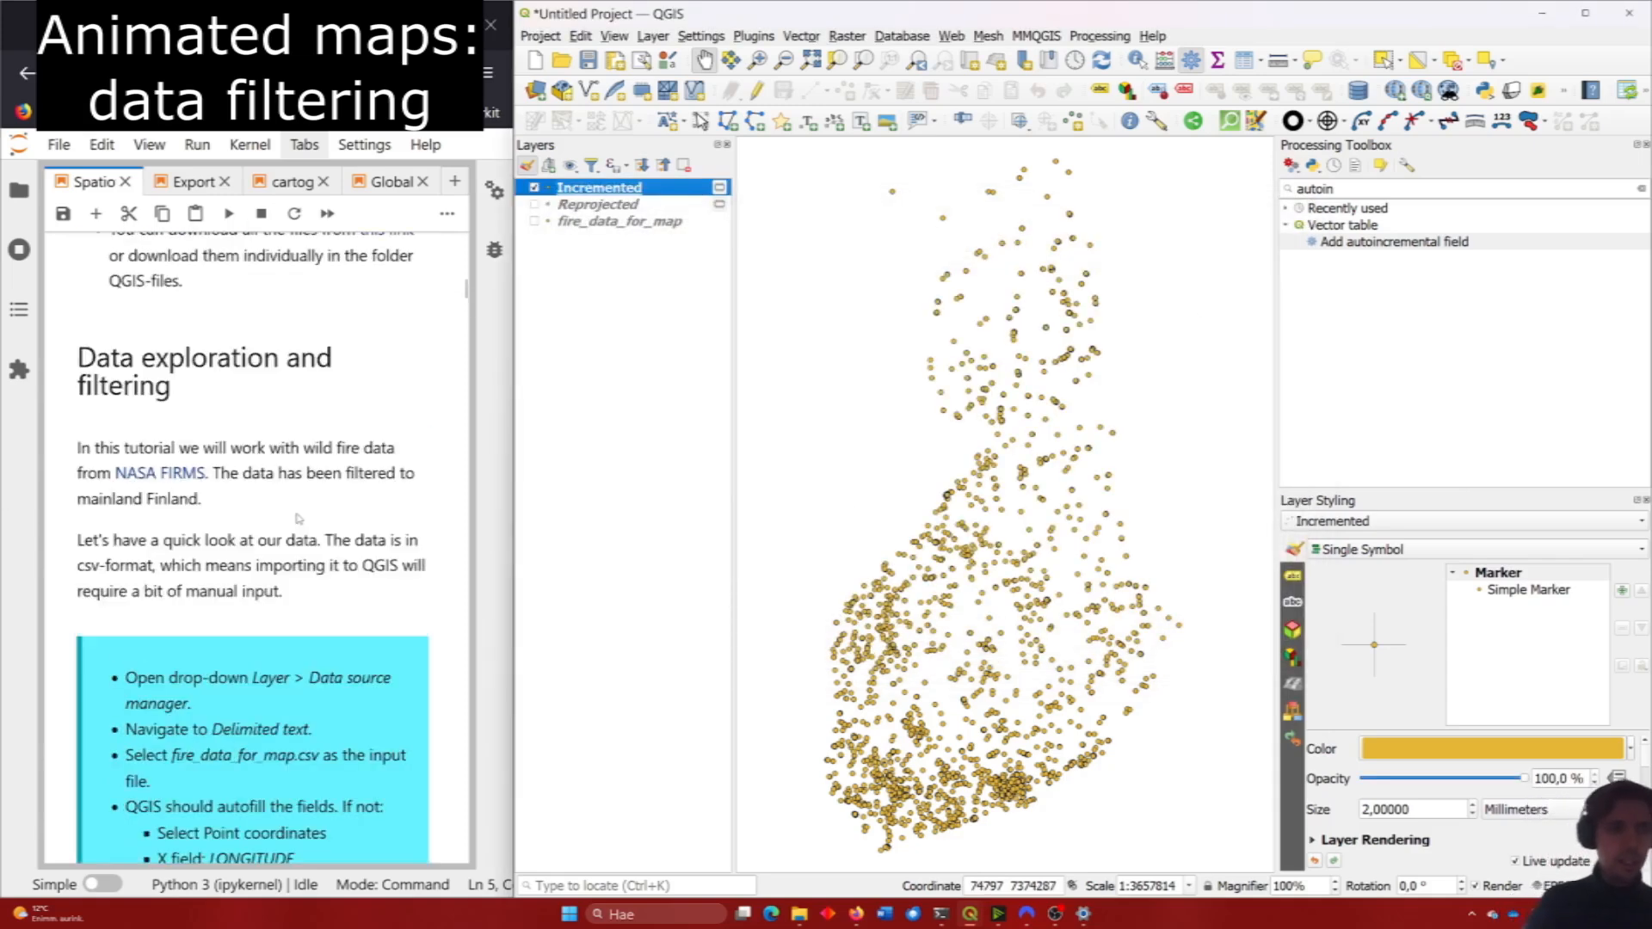
scroll(298, 519, "down", 7)
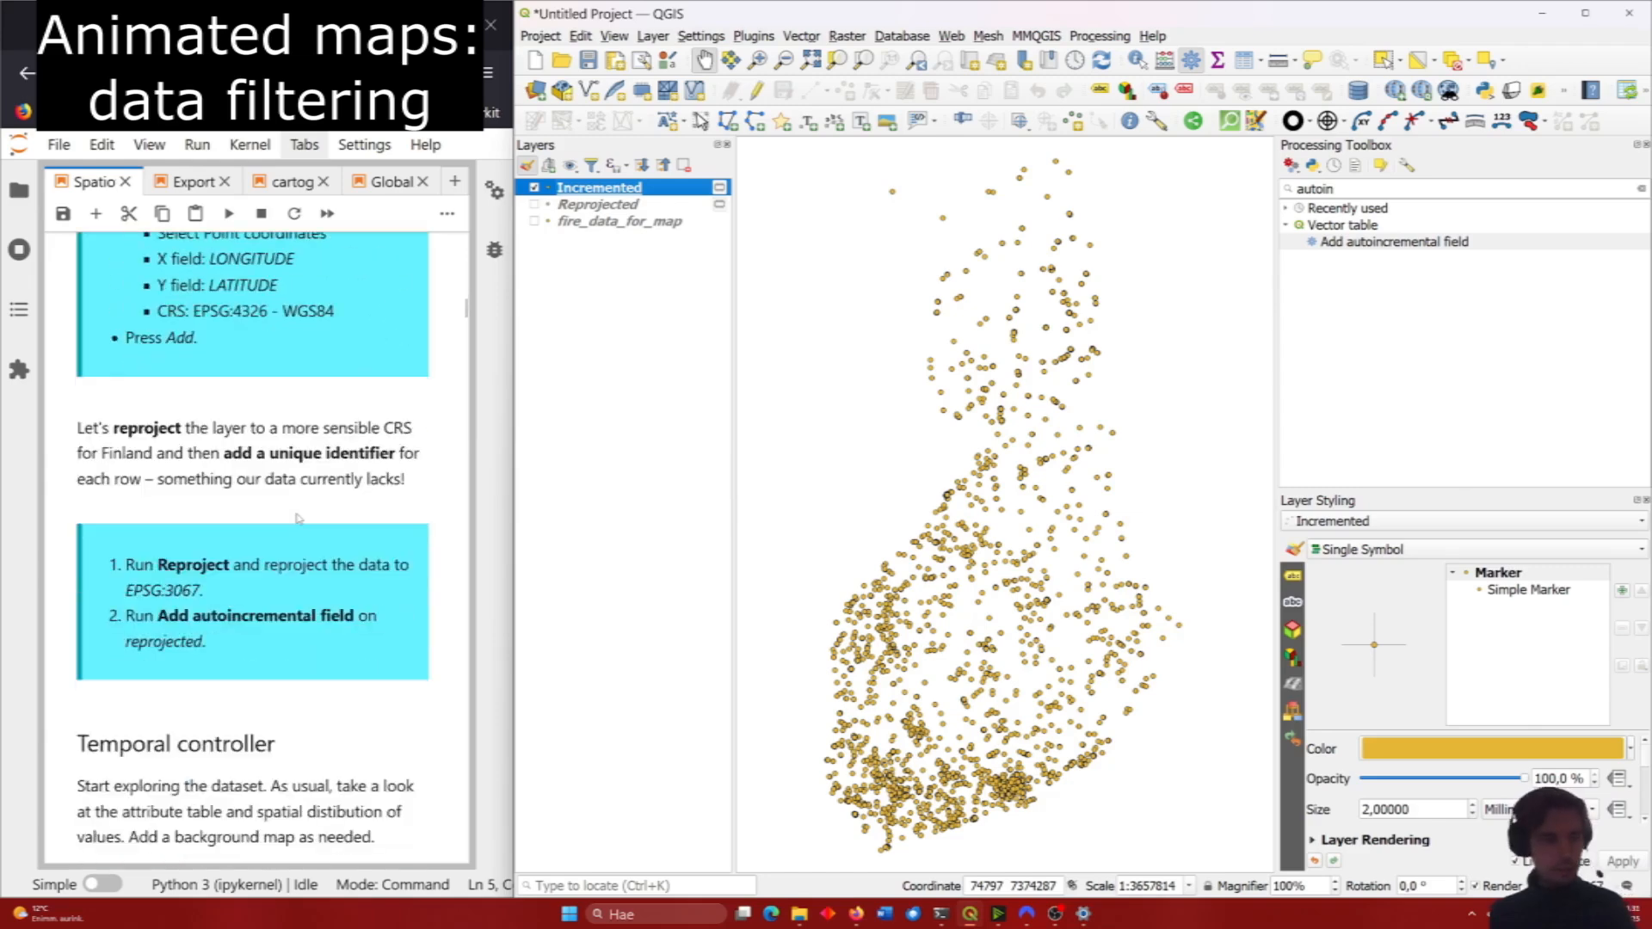
scroll(302, 511, "down", 1)
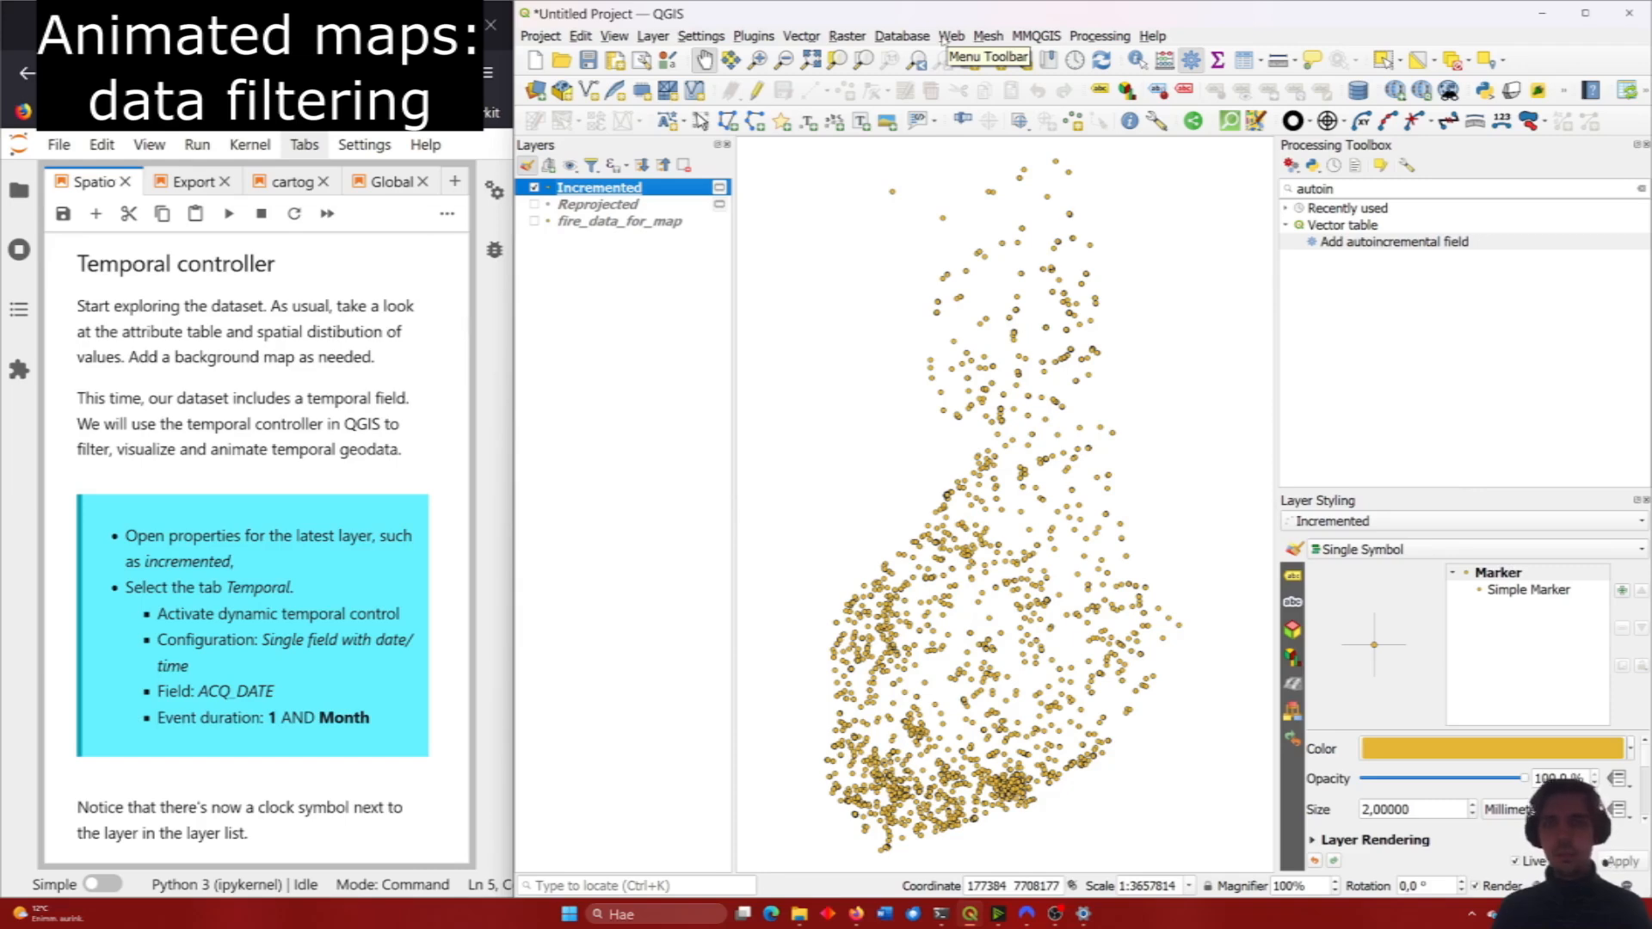
Add the OSM Standard background map from QuickMapServices to the project.
left_click(947, 38)
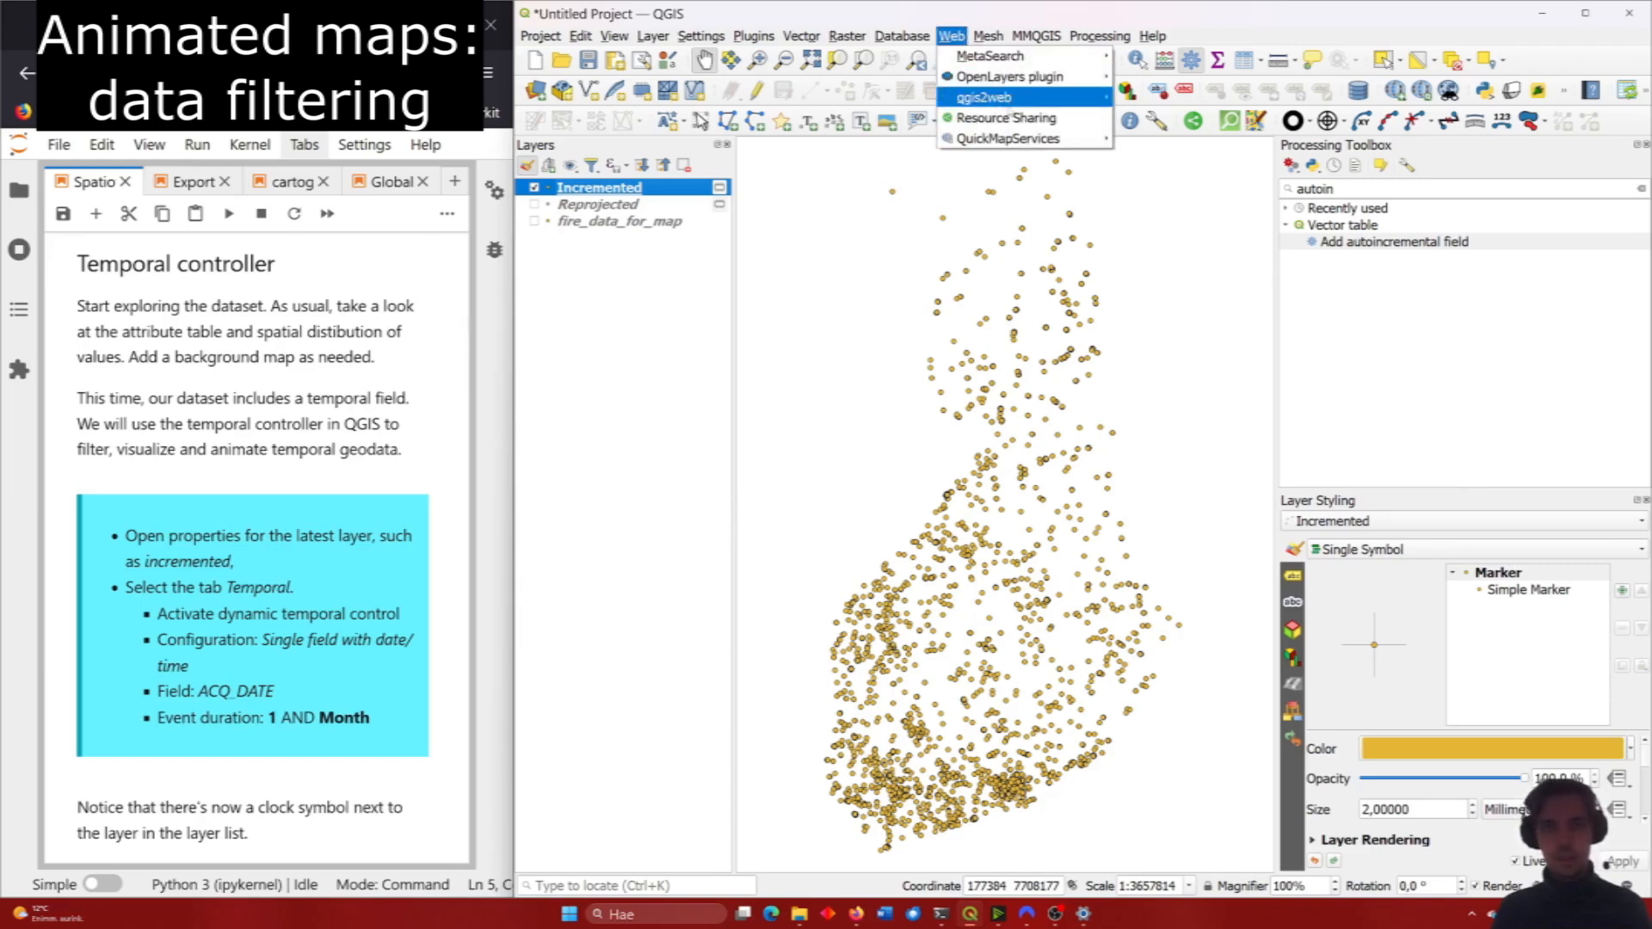
mouse_move(1067, 138)
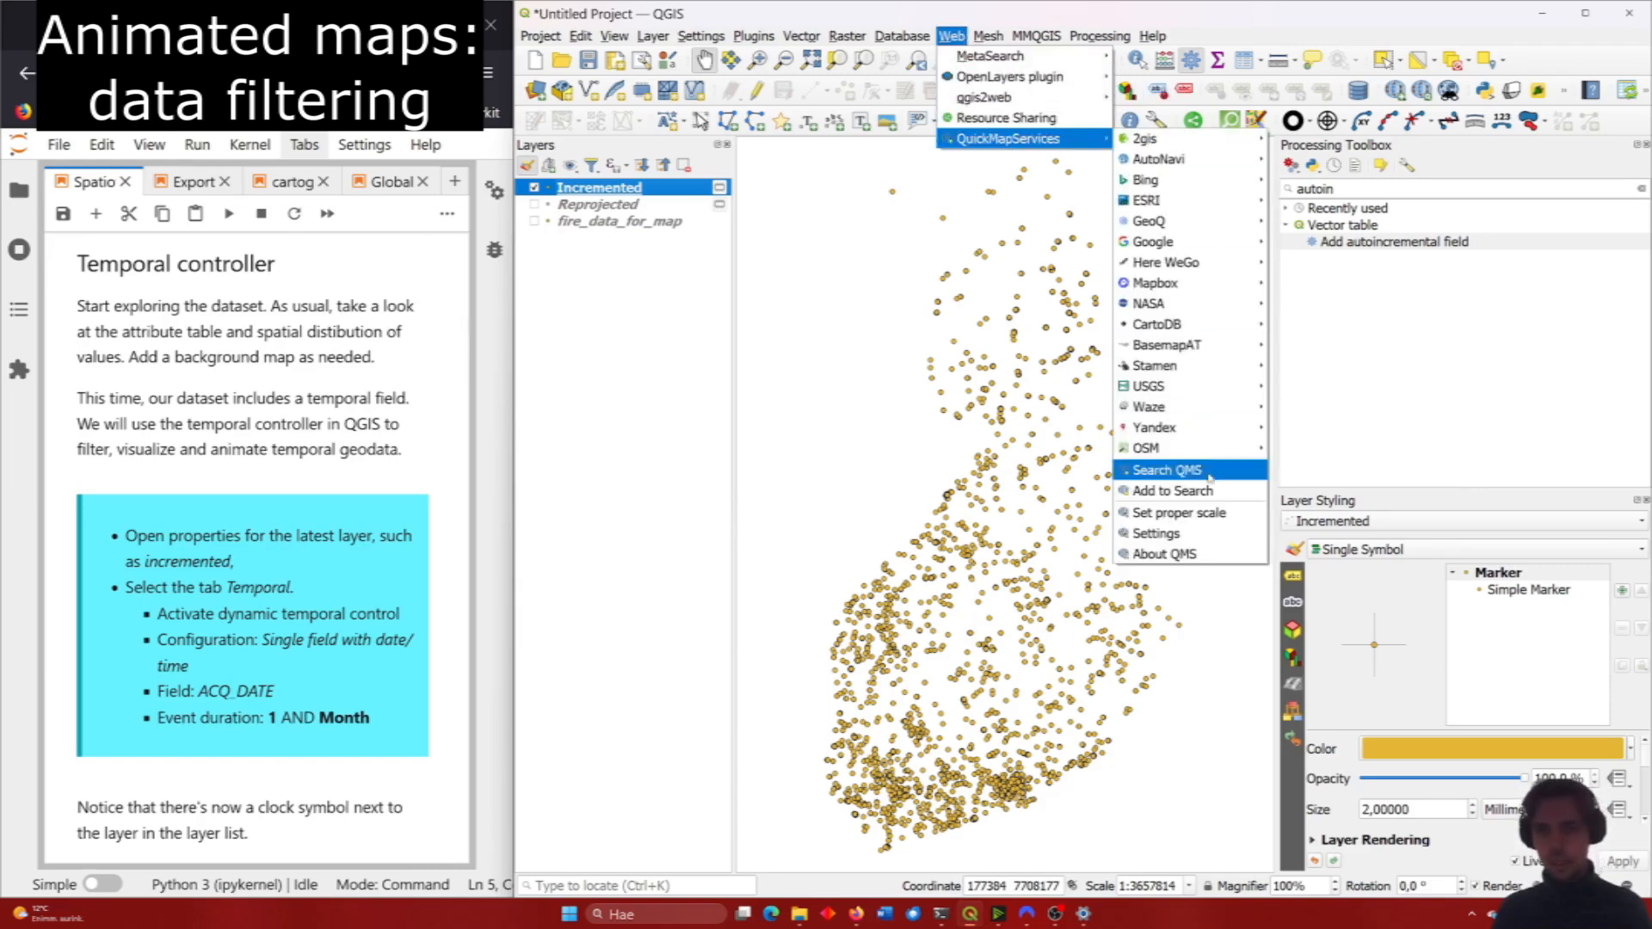
mouse_move(1191, 448)
left_click(1347, 455)
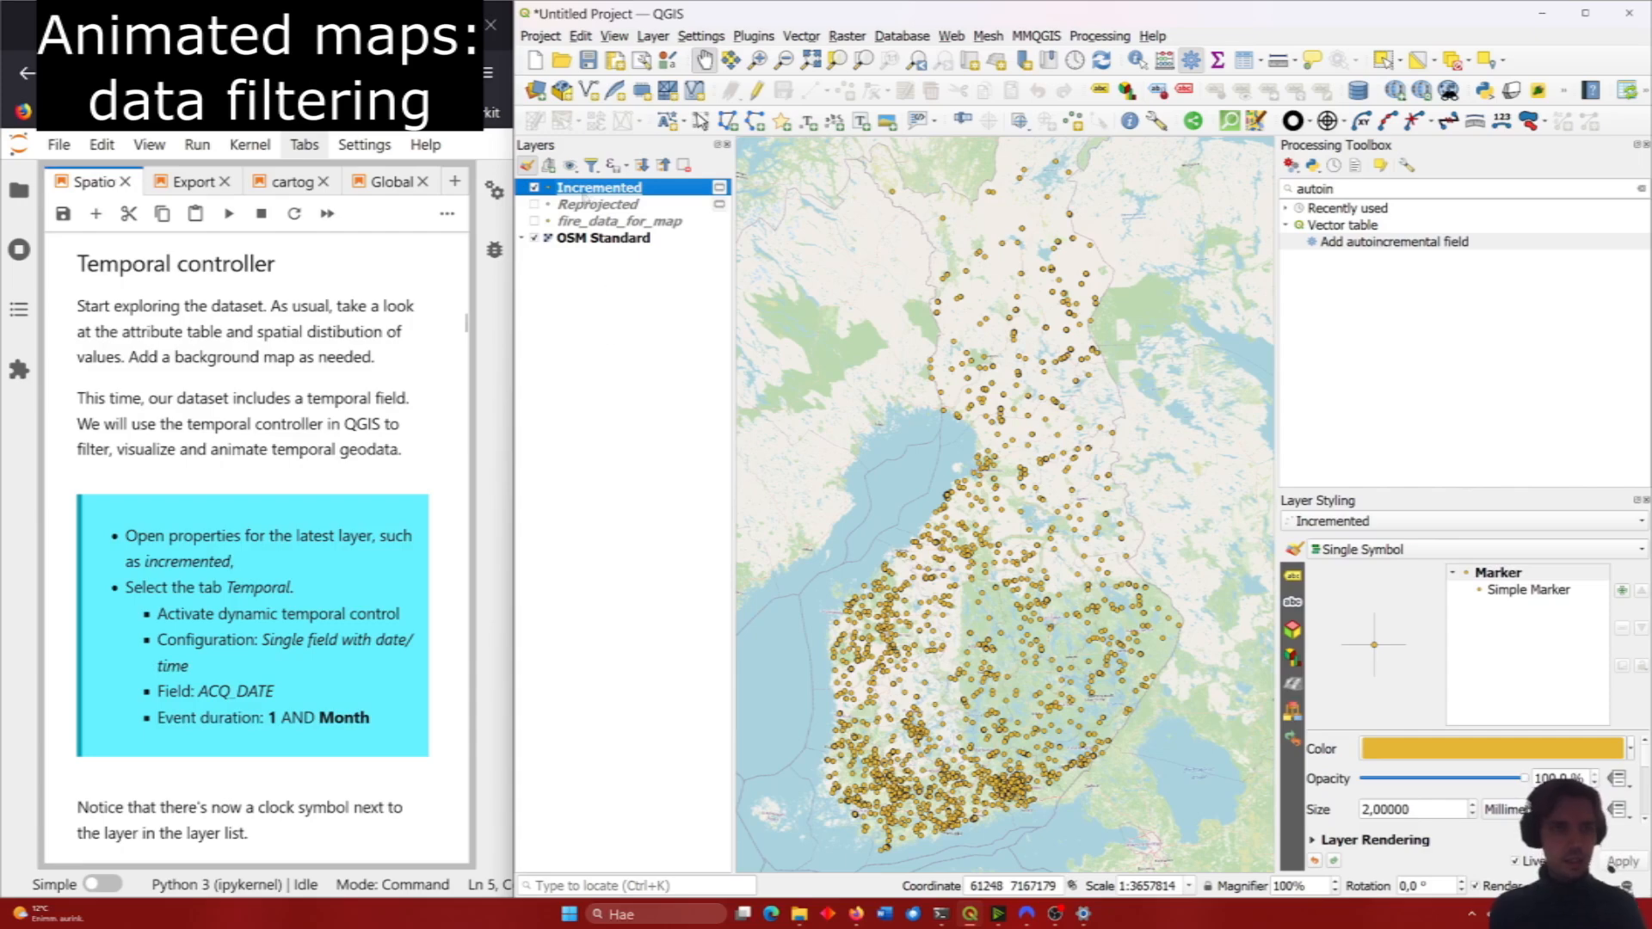
Activate dynamic temporal control for the Incremented layer and set its configuration to Single Field with Date/Time.
right_click(581, 187)
left_click(614, 612)
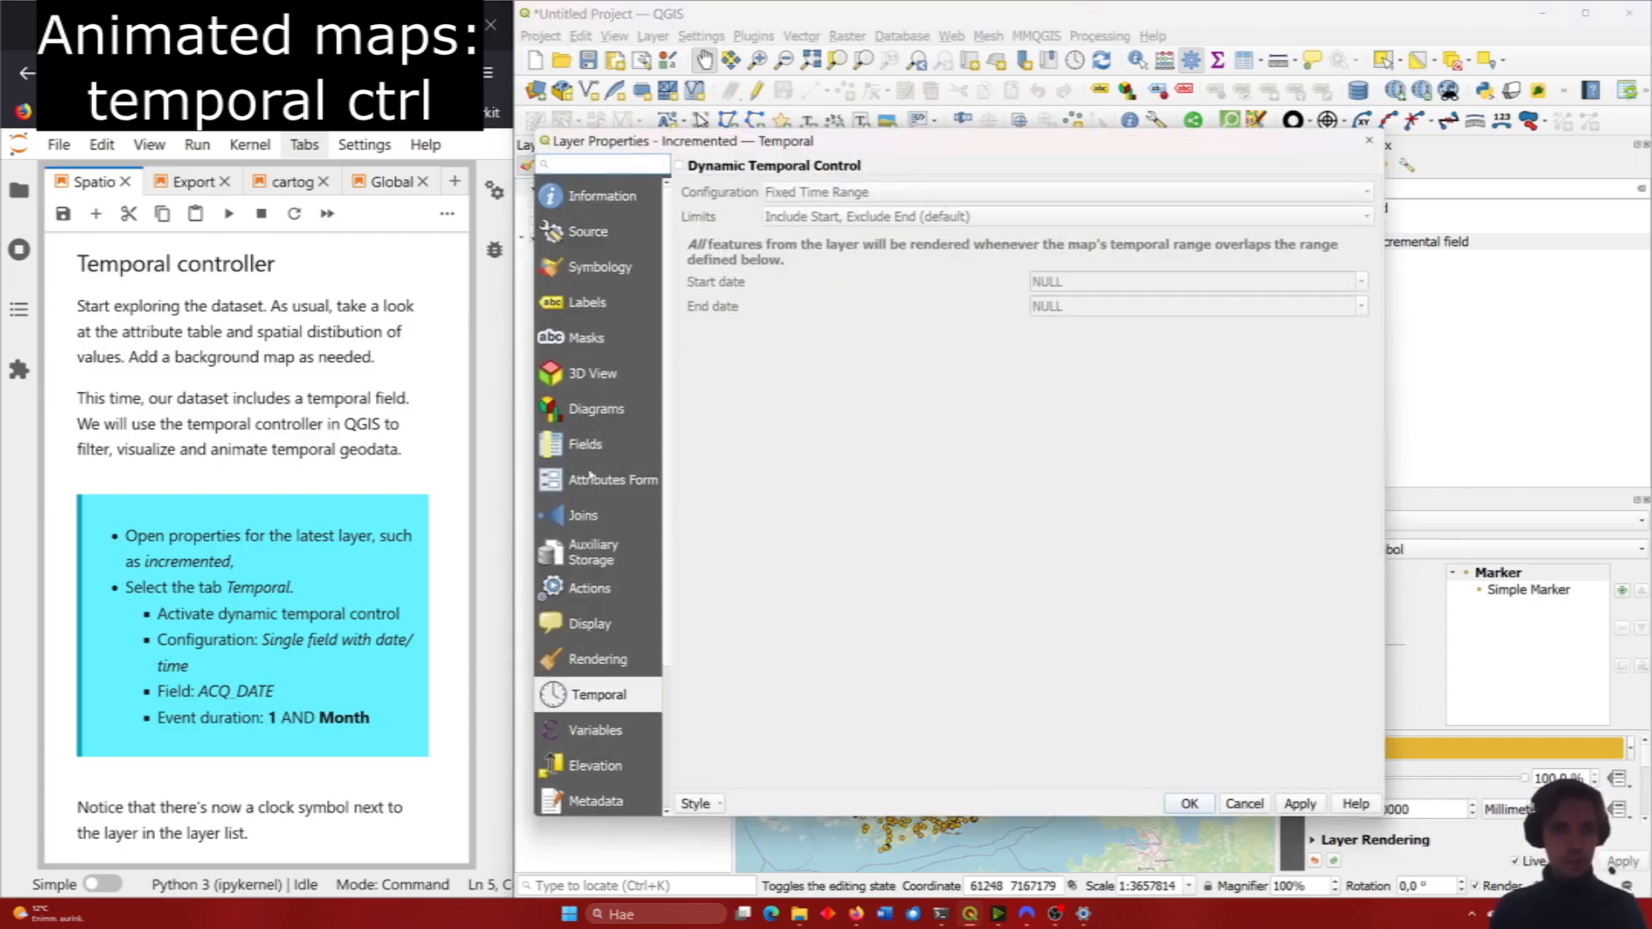
left_click(598, 660)
left_click(600, 693)
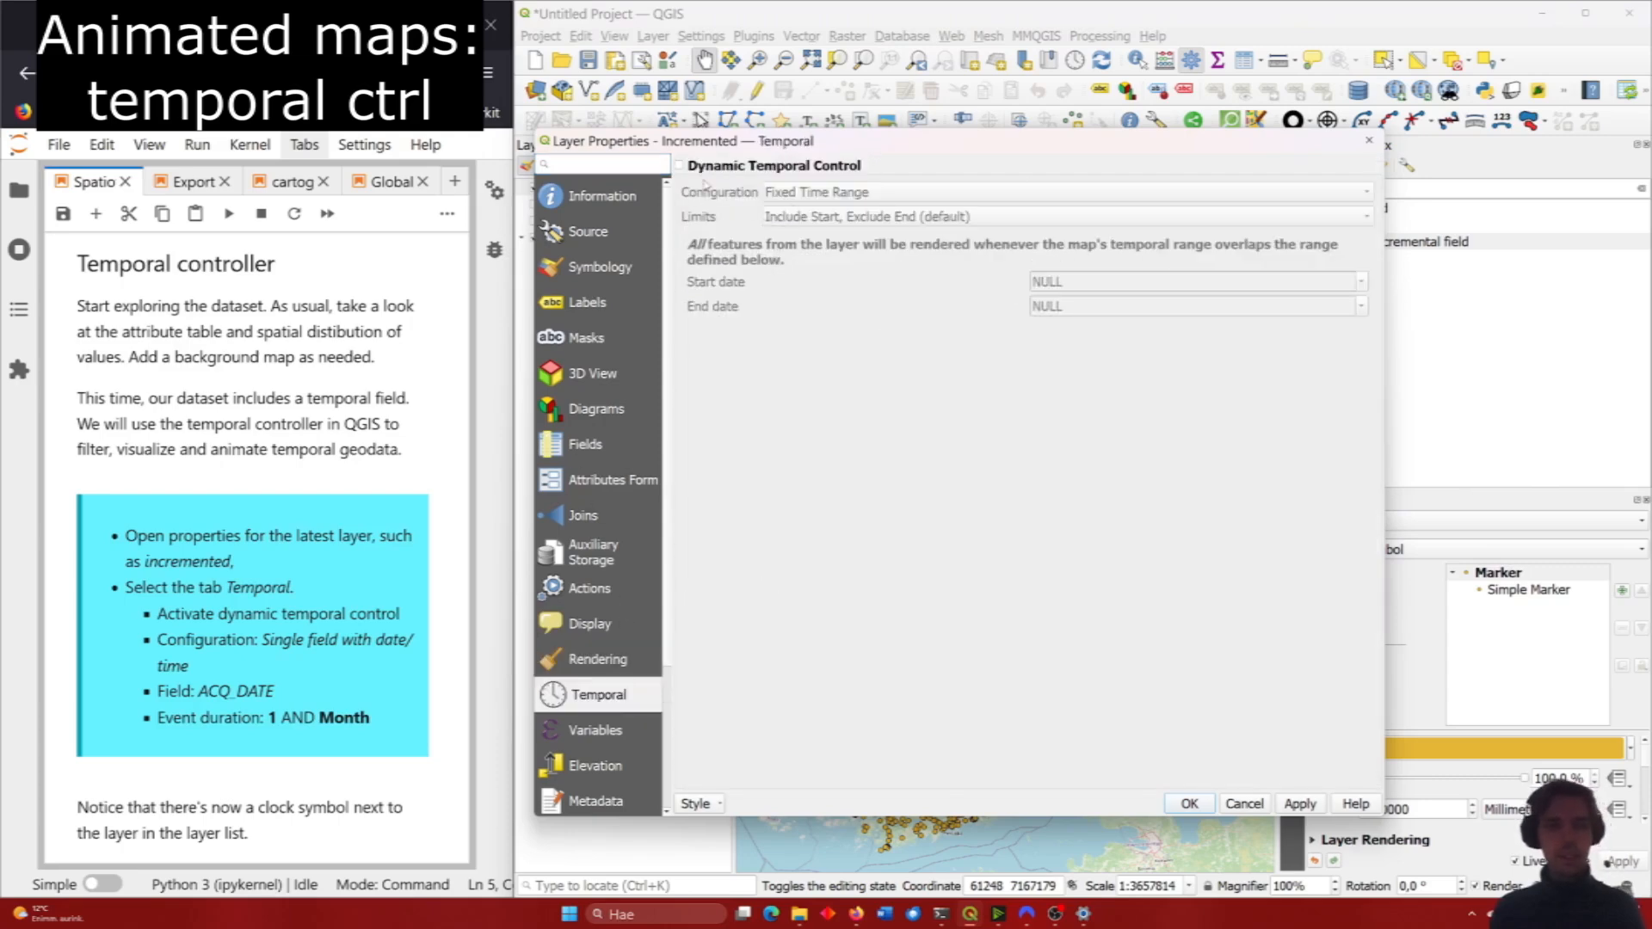
left_click(680, 167)
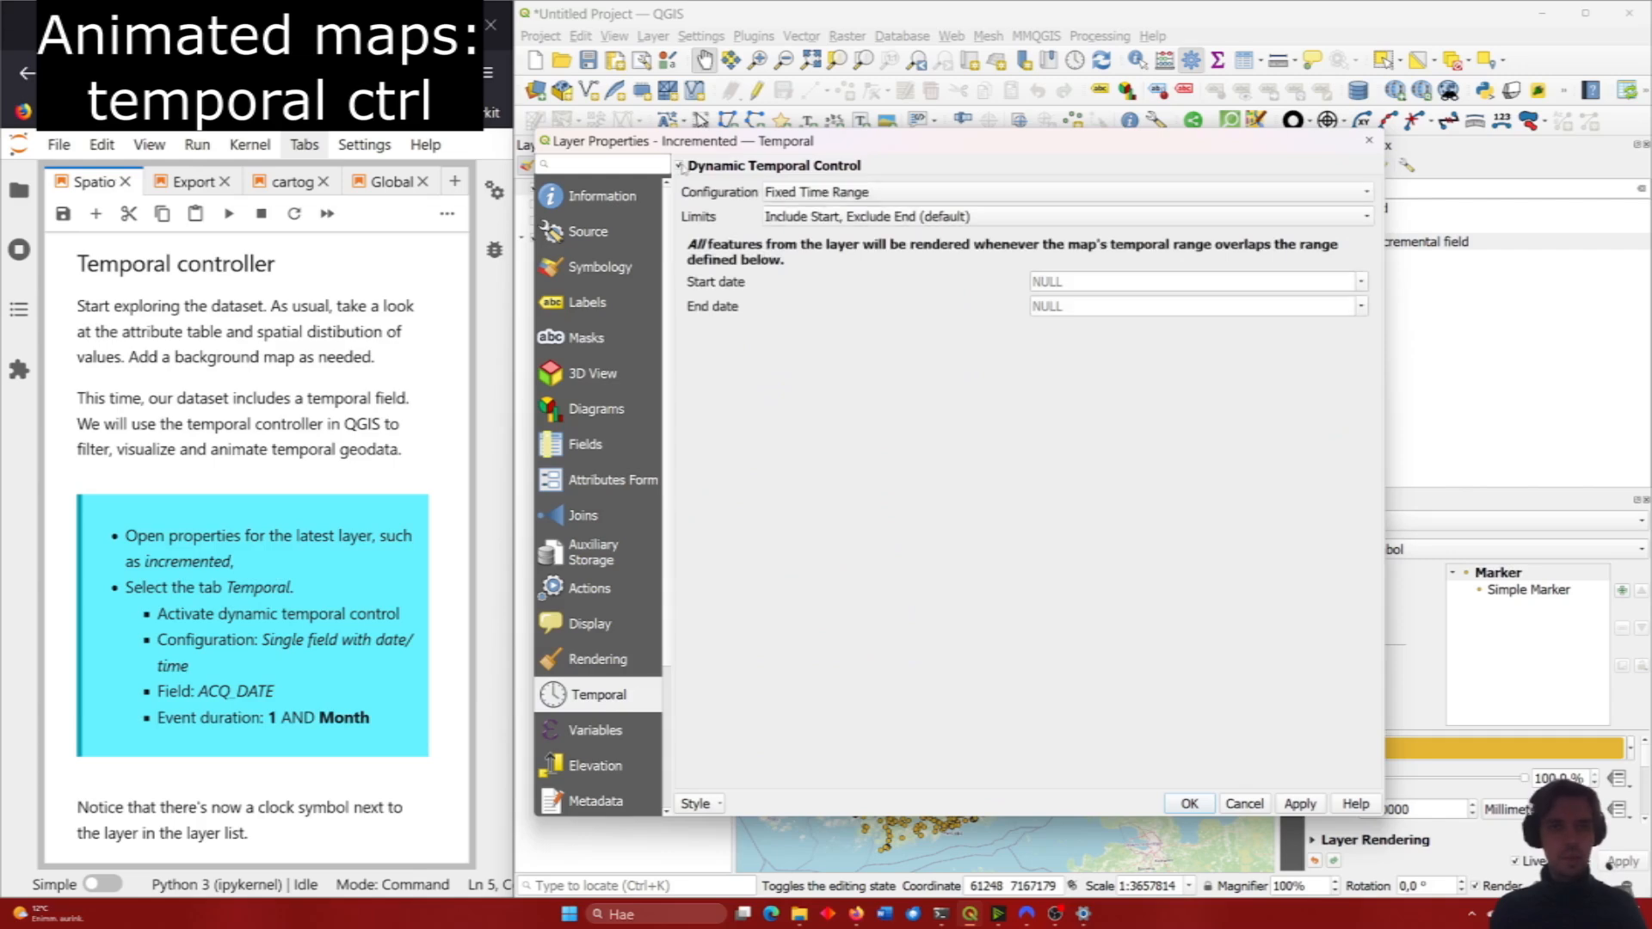
left_click(834, 196)
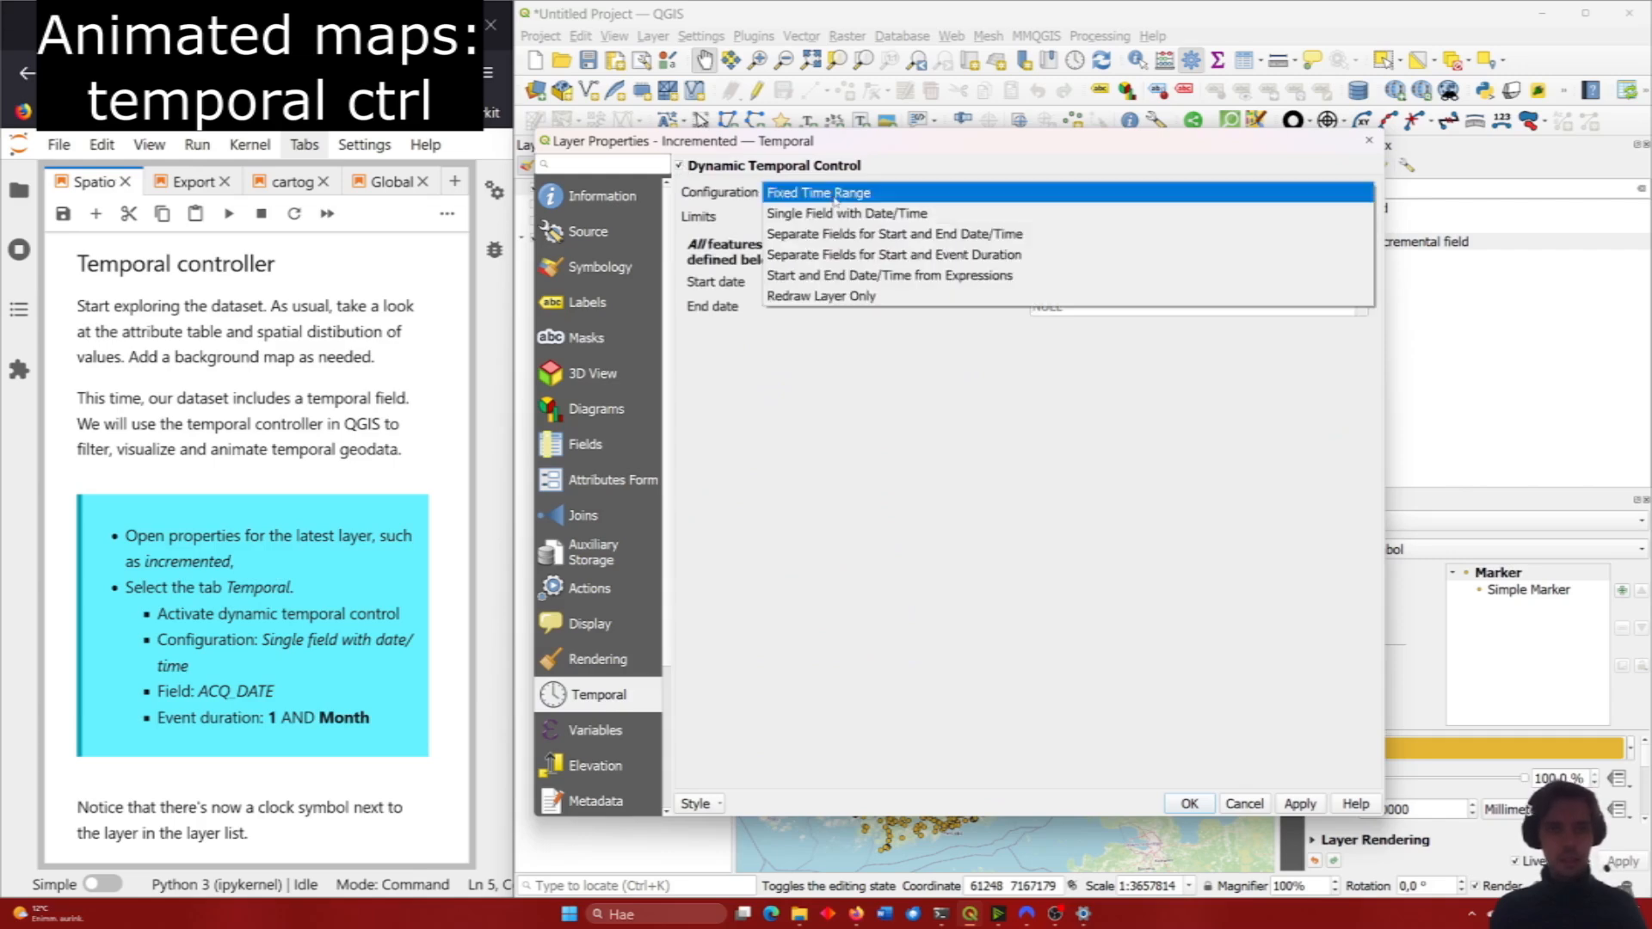
left_click(887, 218)
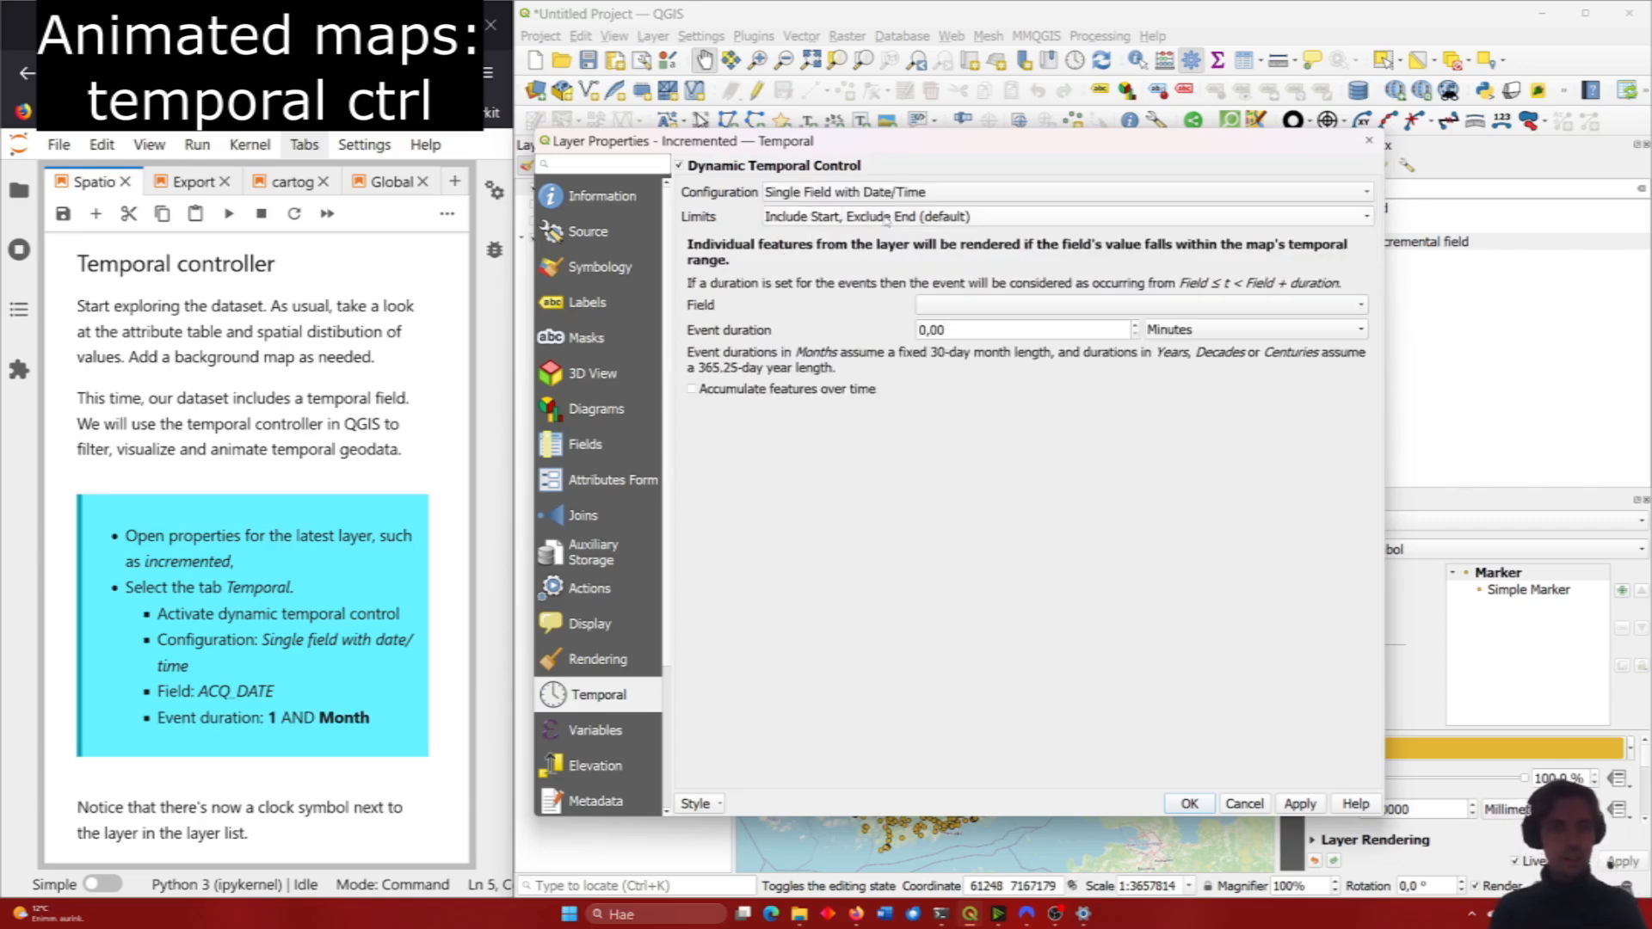
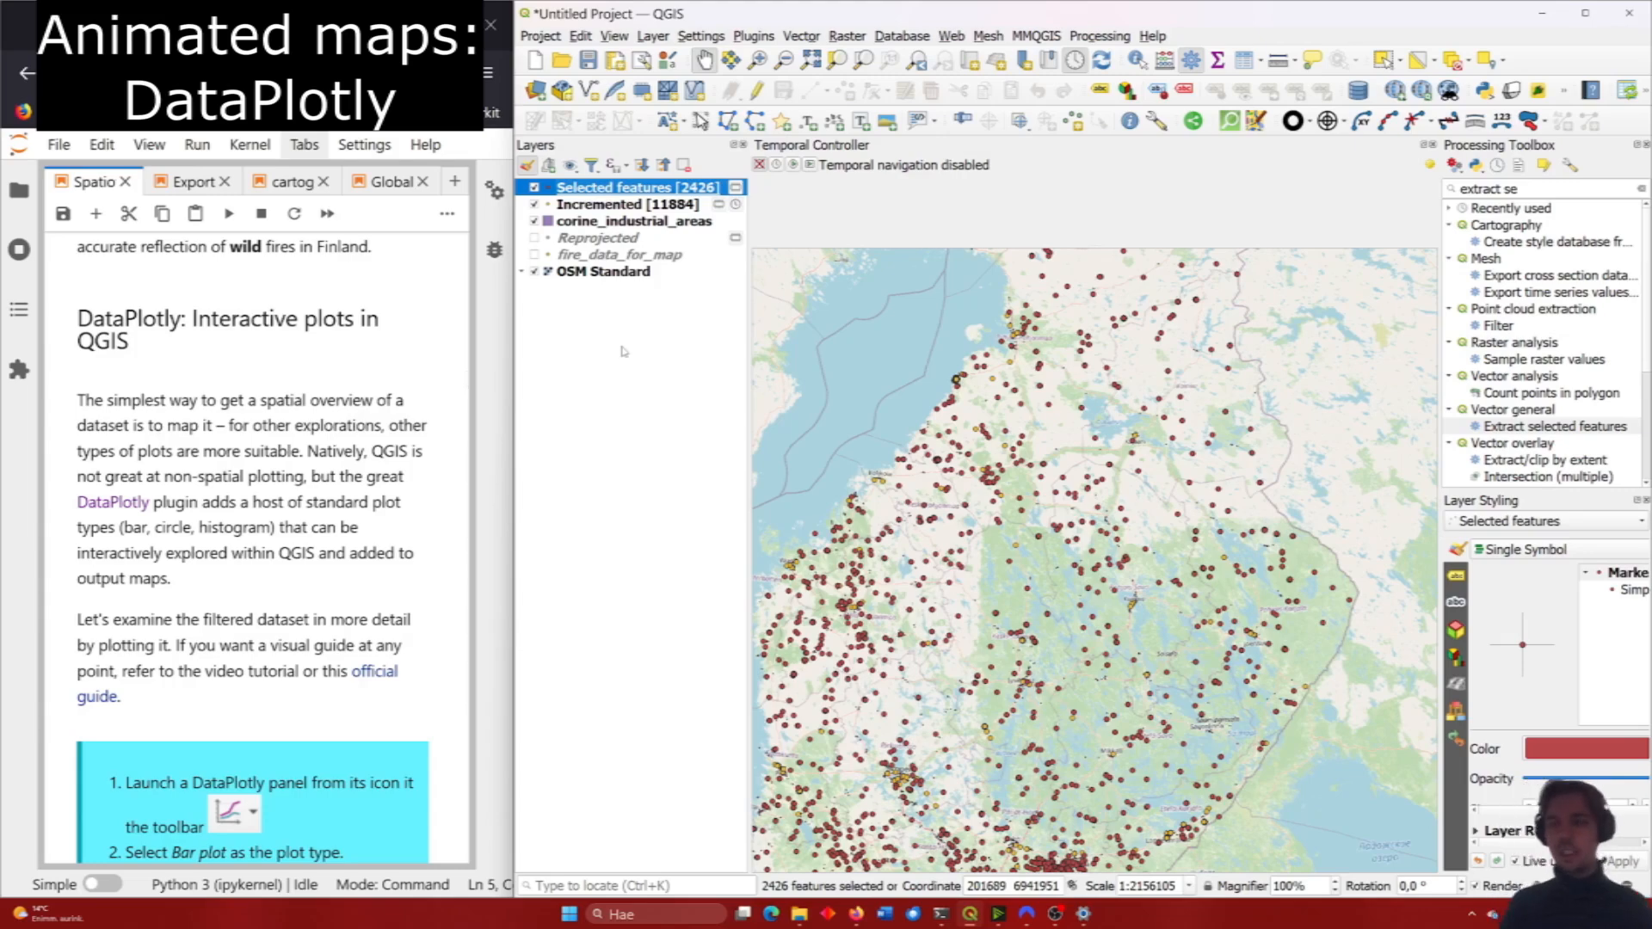
left_click_drag(1129, 384, 1121, 548)
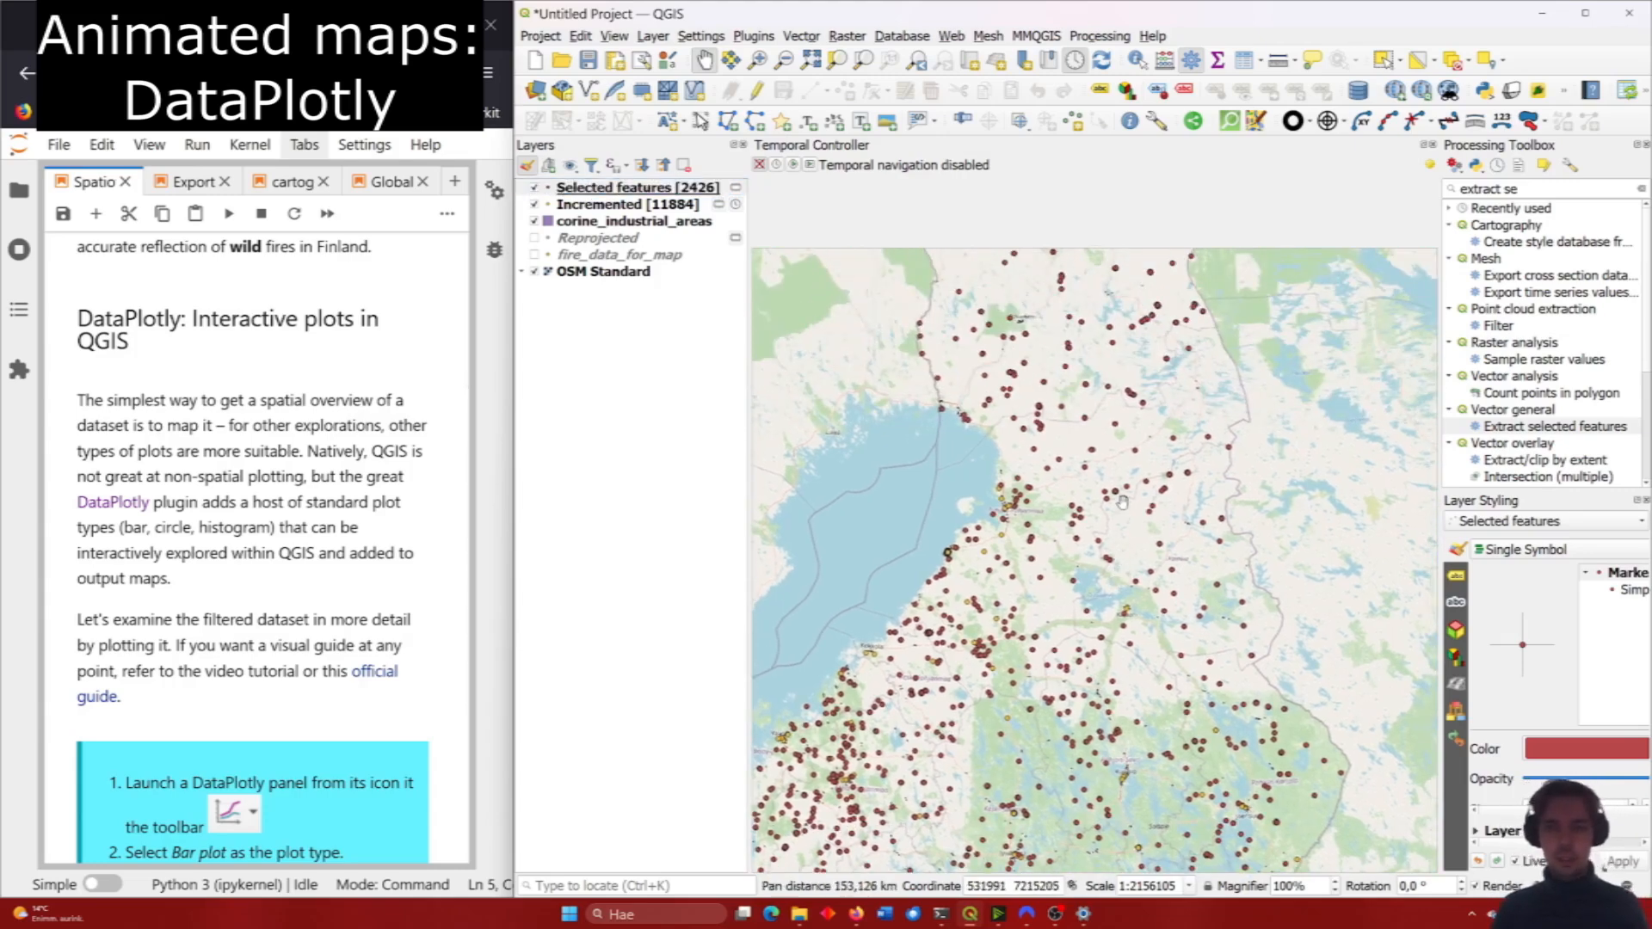
scroll(1127, 494, "down", 1)
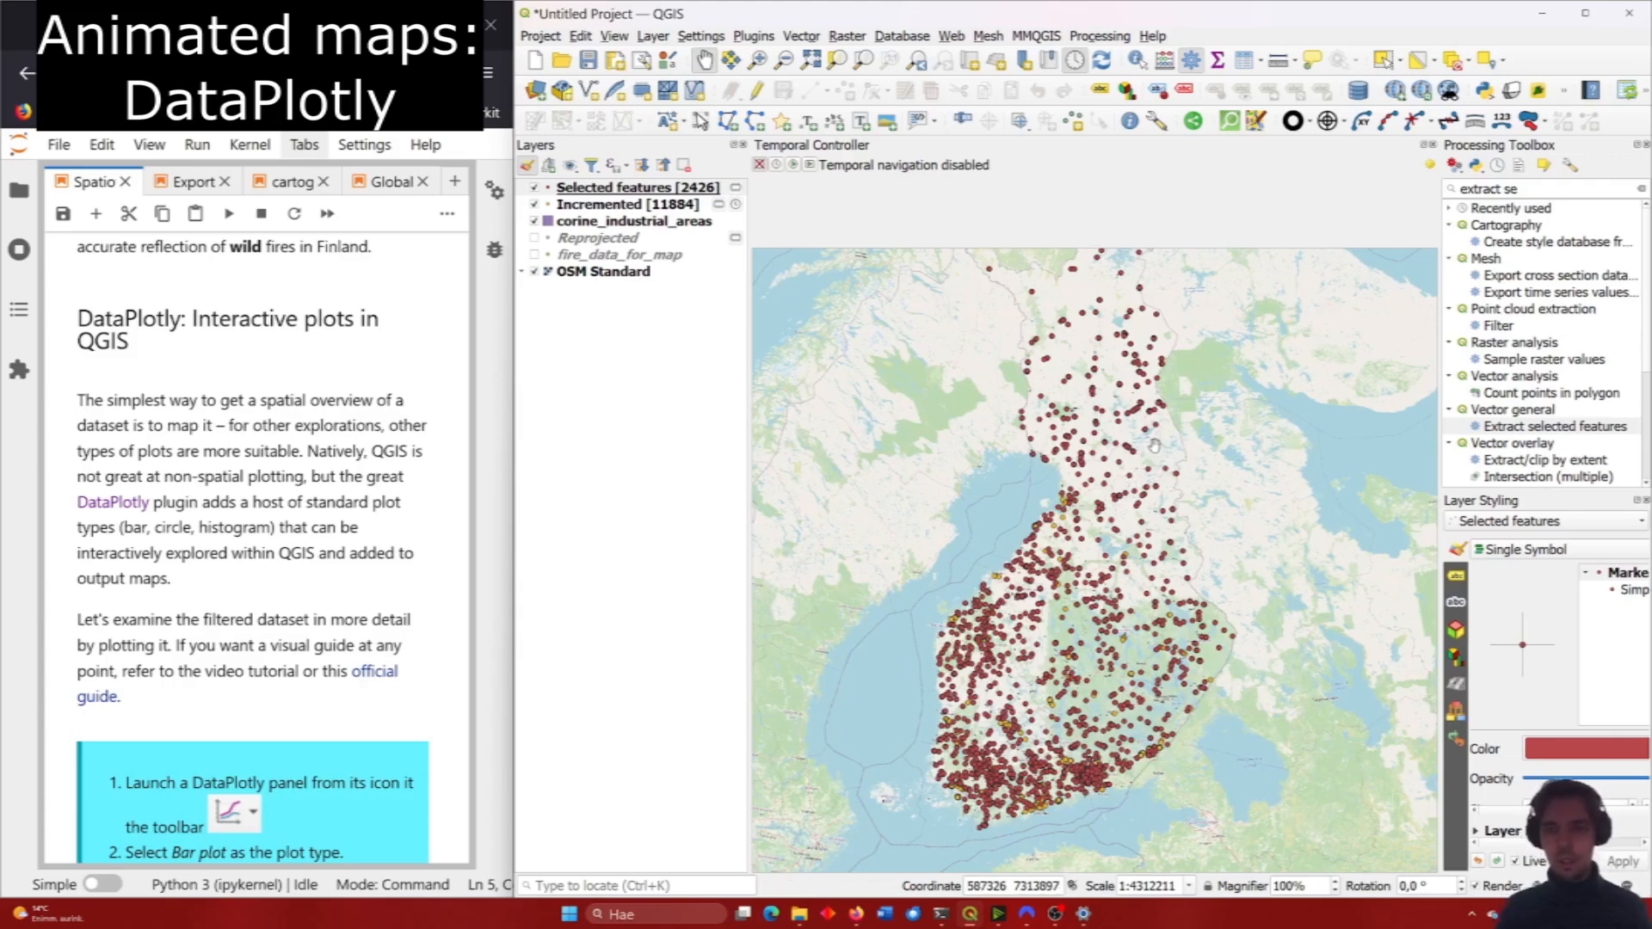
left_click_drag(1124, 378, 1087, 397)
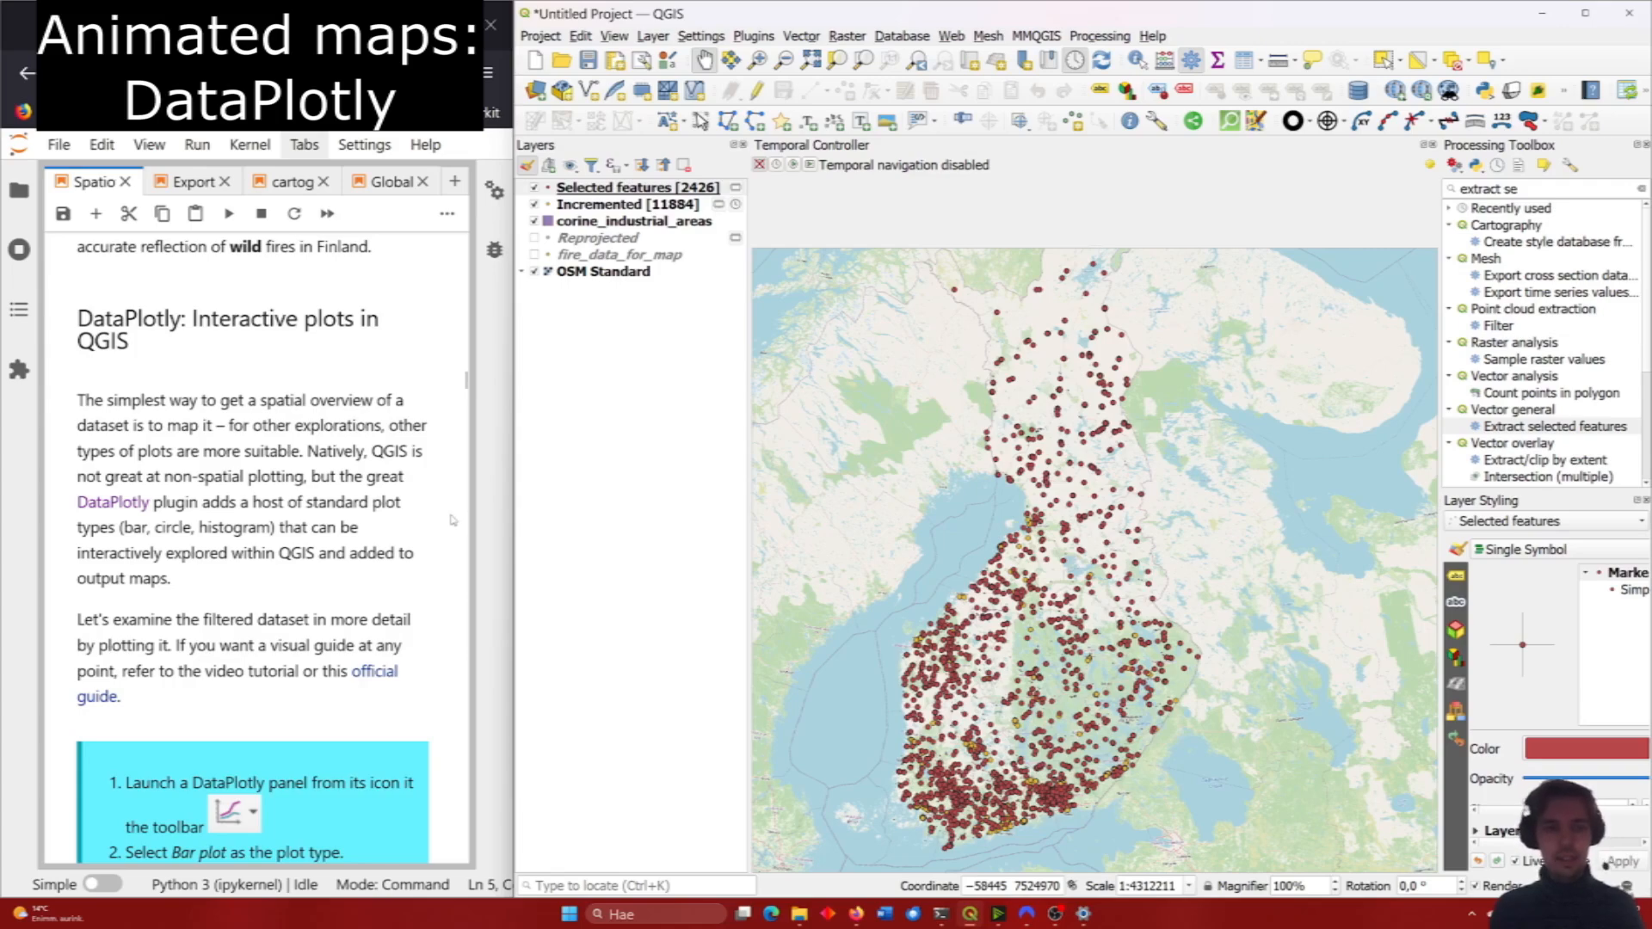
Search all plugins for "datapl" to check that Data Plotly is installed, and close the plugin manager.
scroll(457, 521, "down", 2)
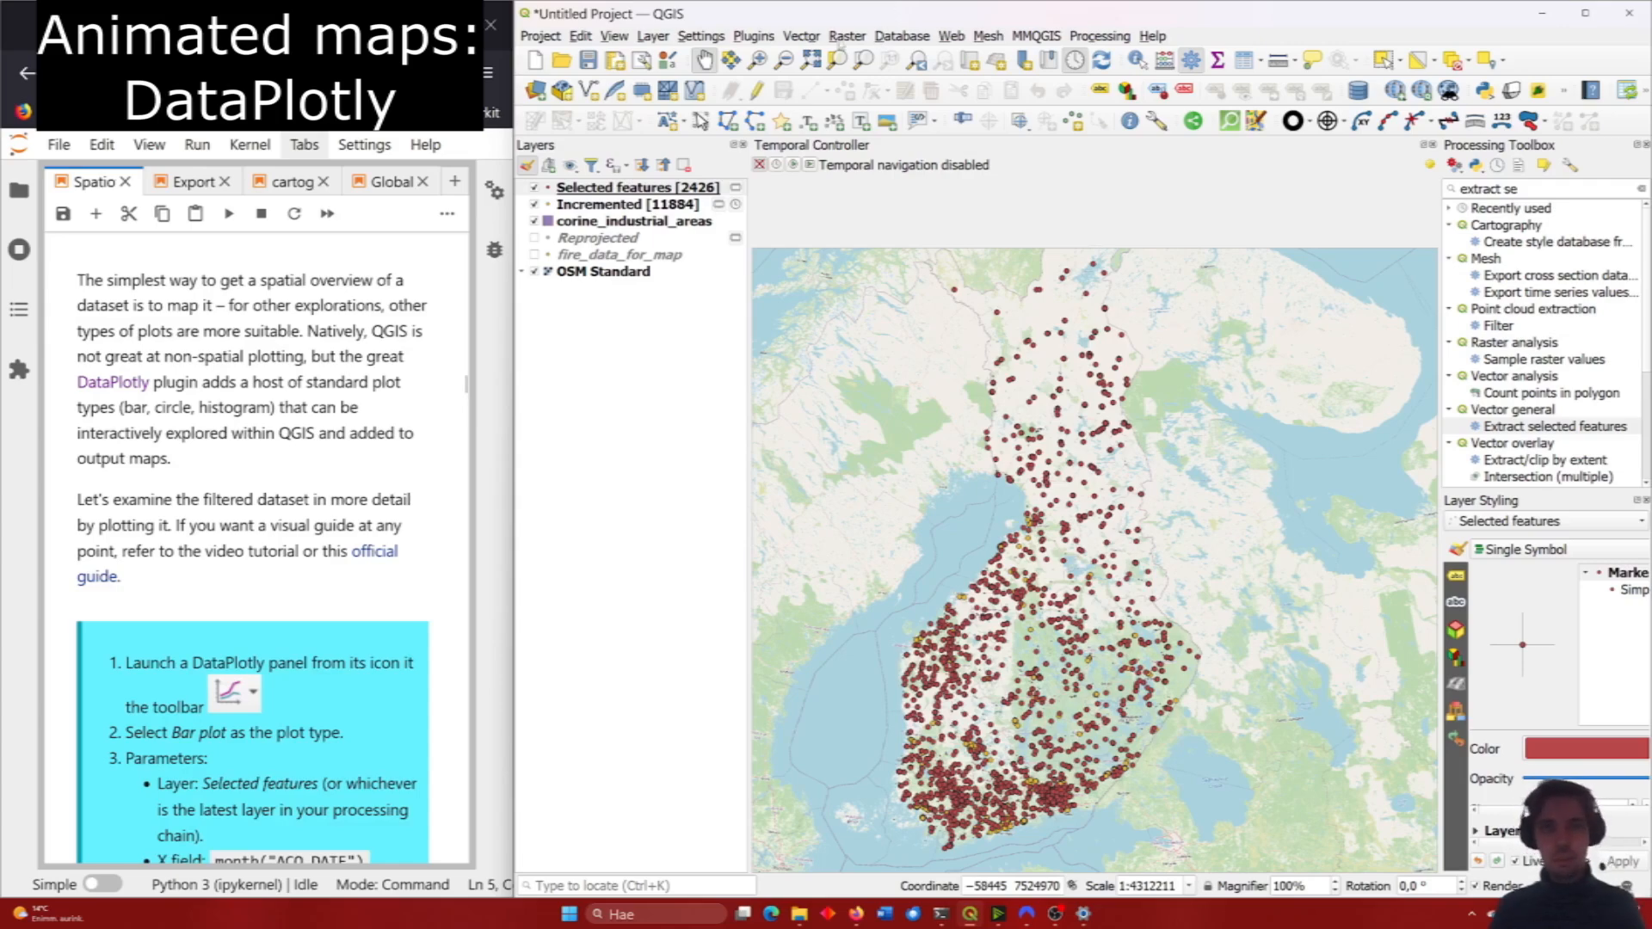
left_click(750, 36)
left_click(792, 53)
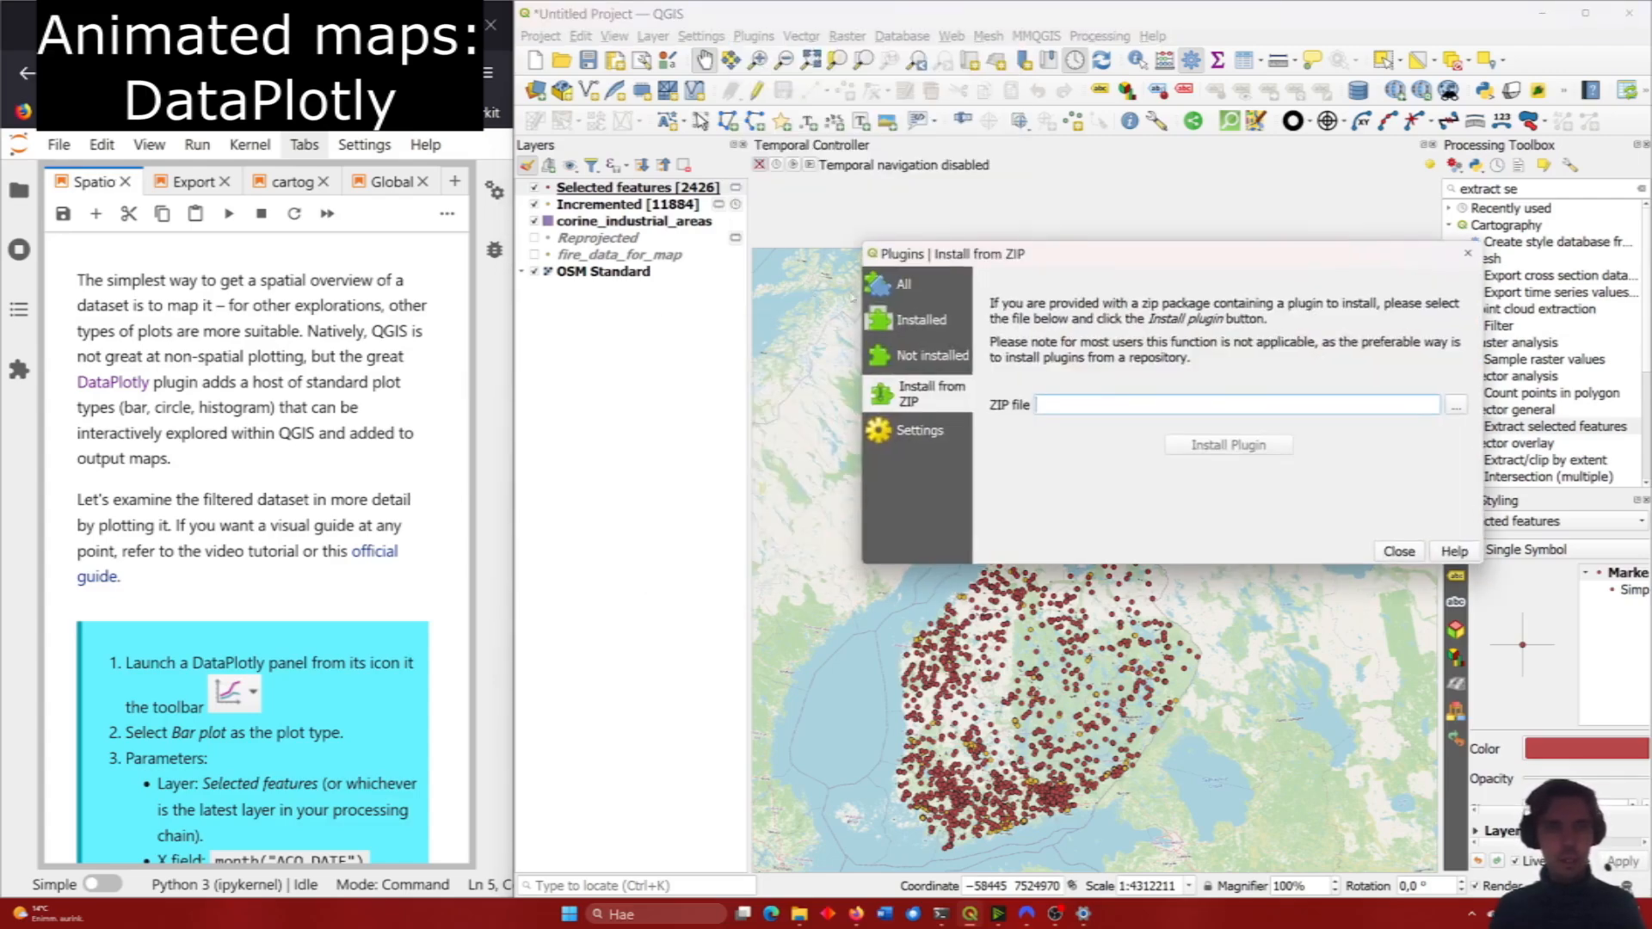
left_click(920, 288)
type("datapl")
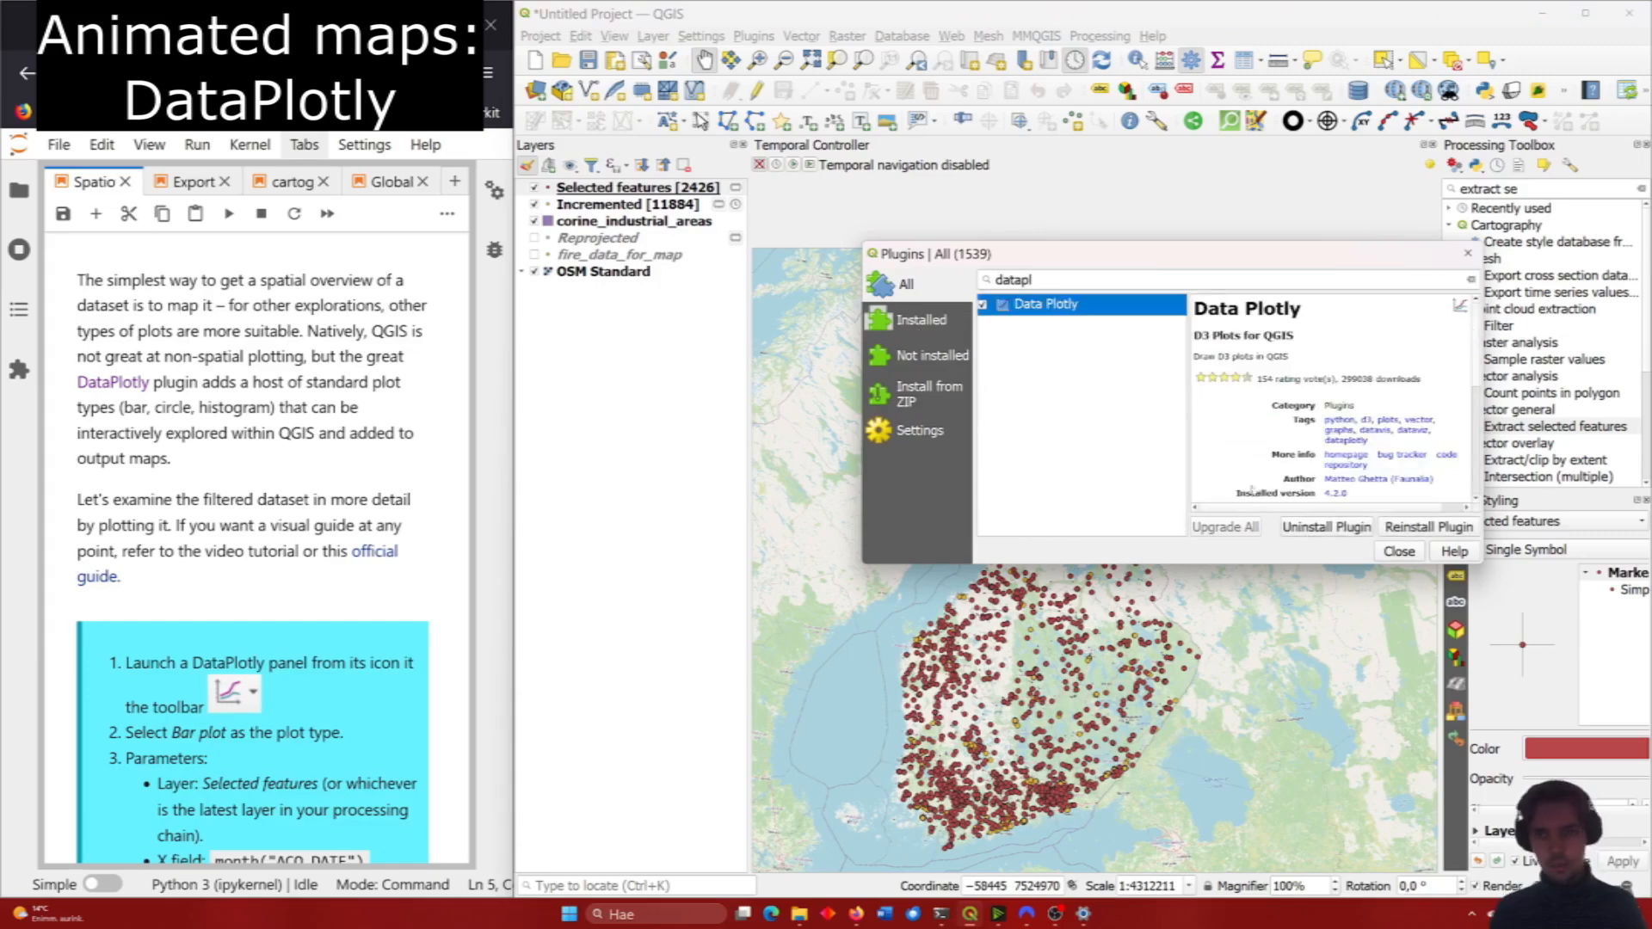
left_click(1468, 253)
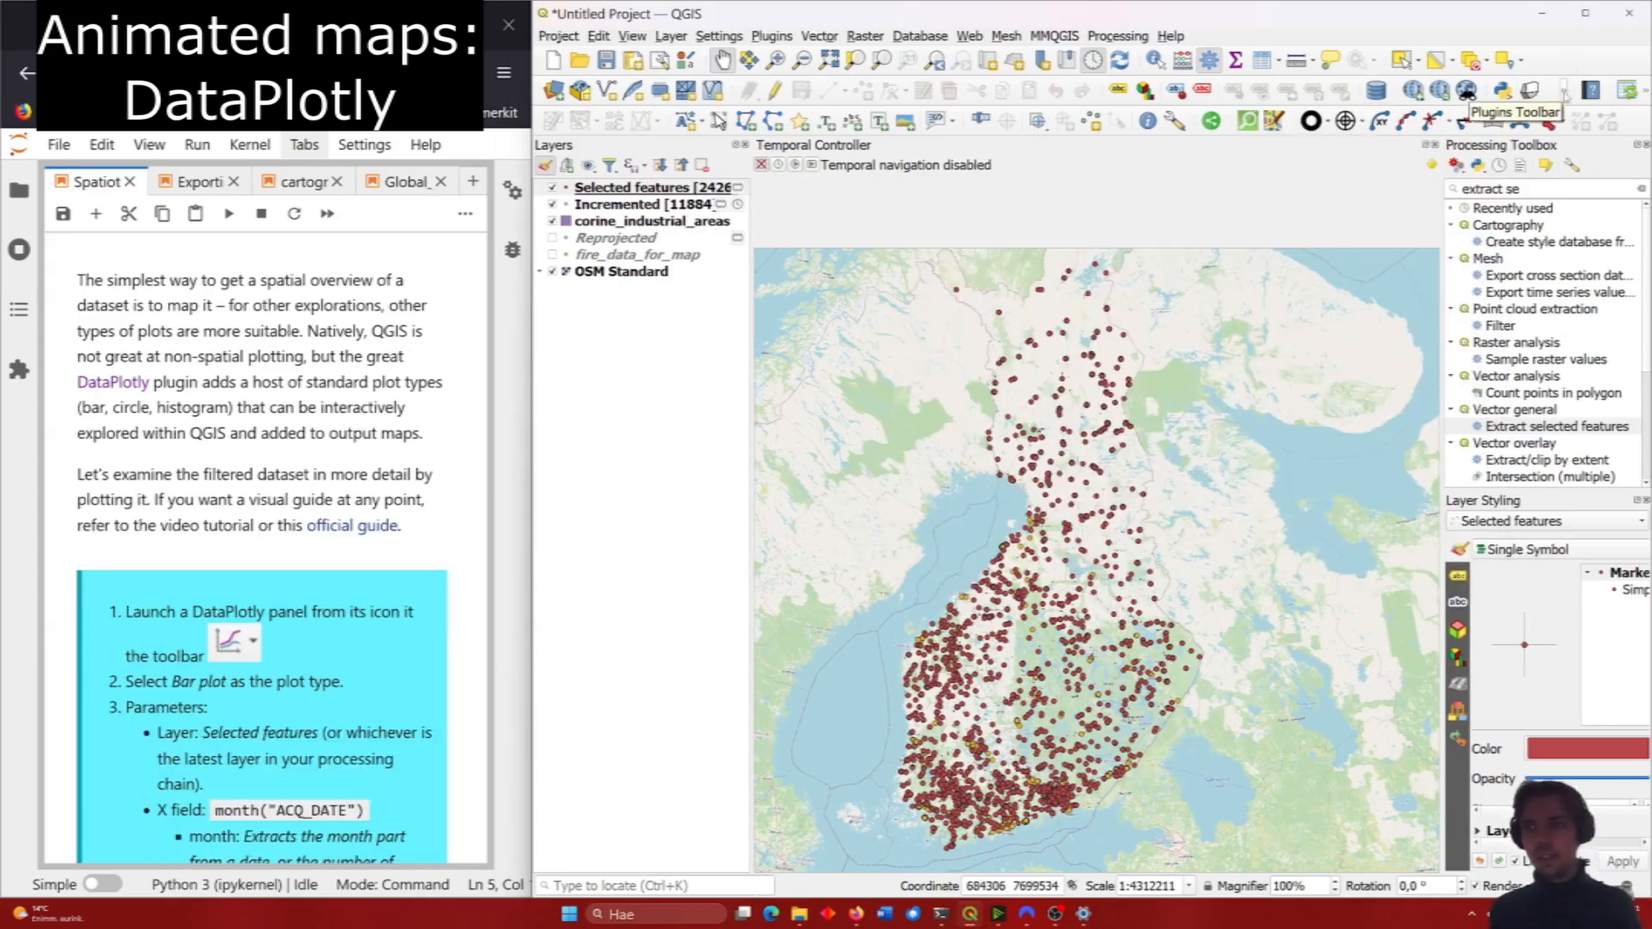
Show the DataPlotly panel and dock it together with the Layers panel.
left_click(1564, 90)
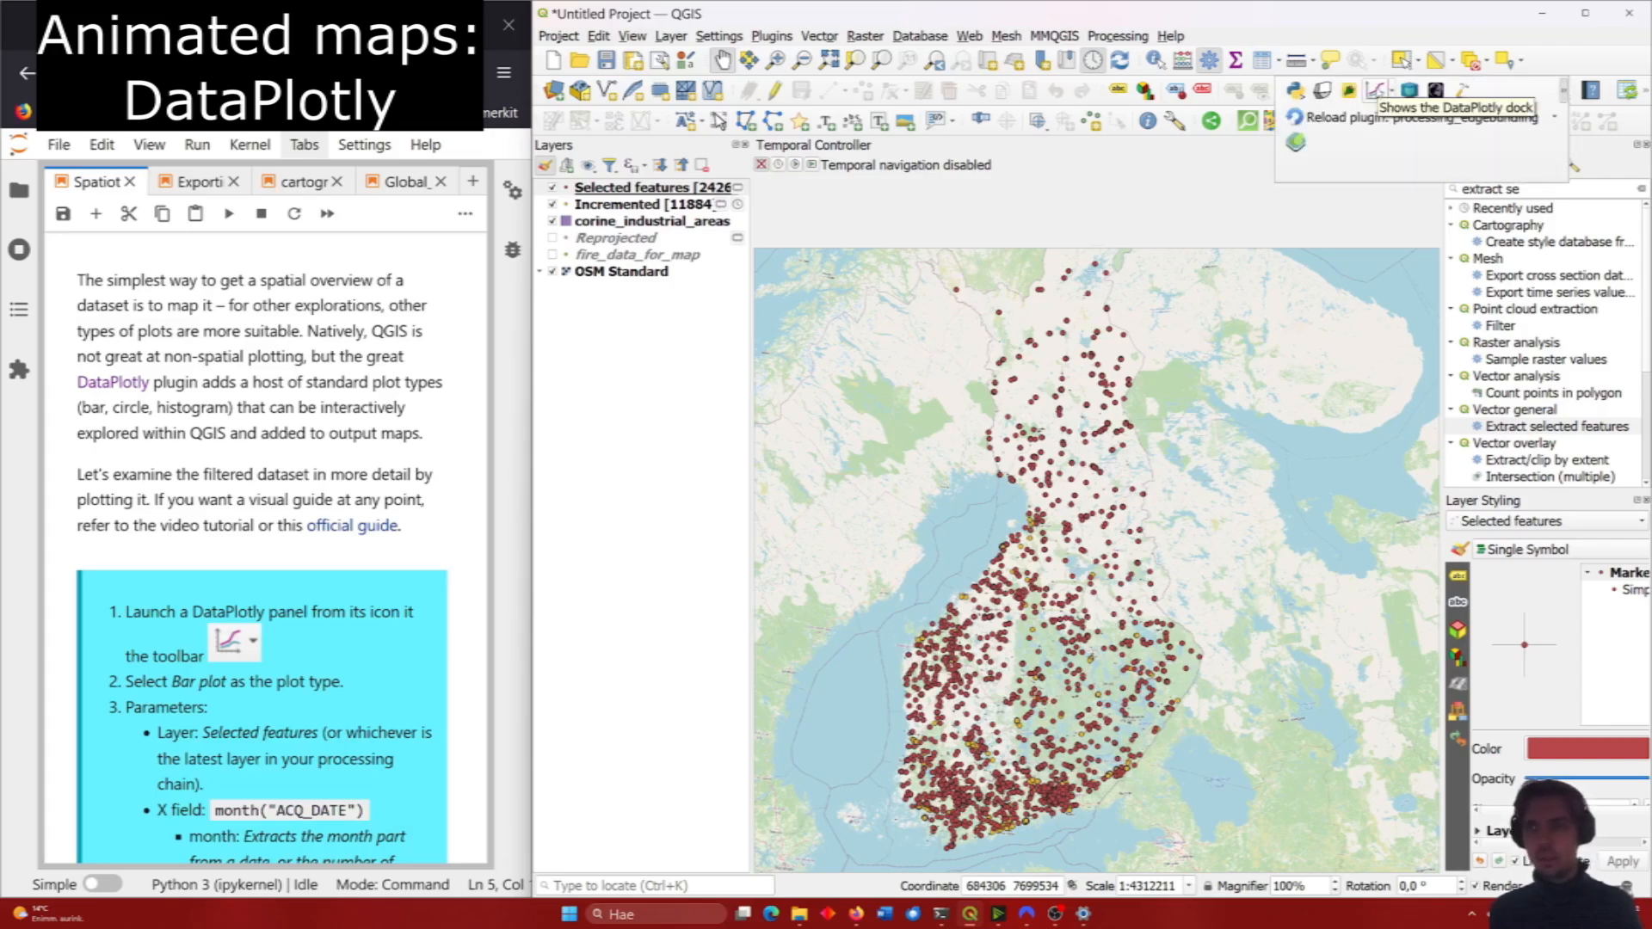
left_click(1375, 89)
left_click_drag(1475, 816, 577, 593)
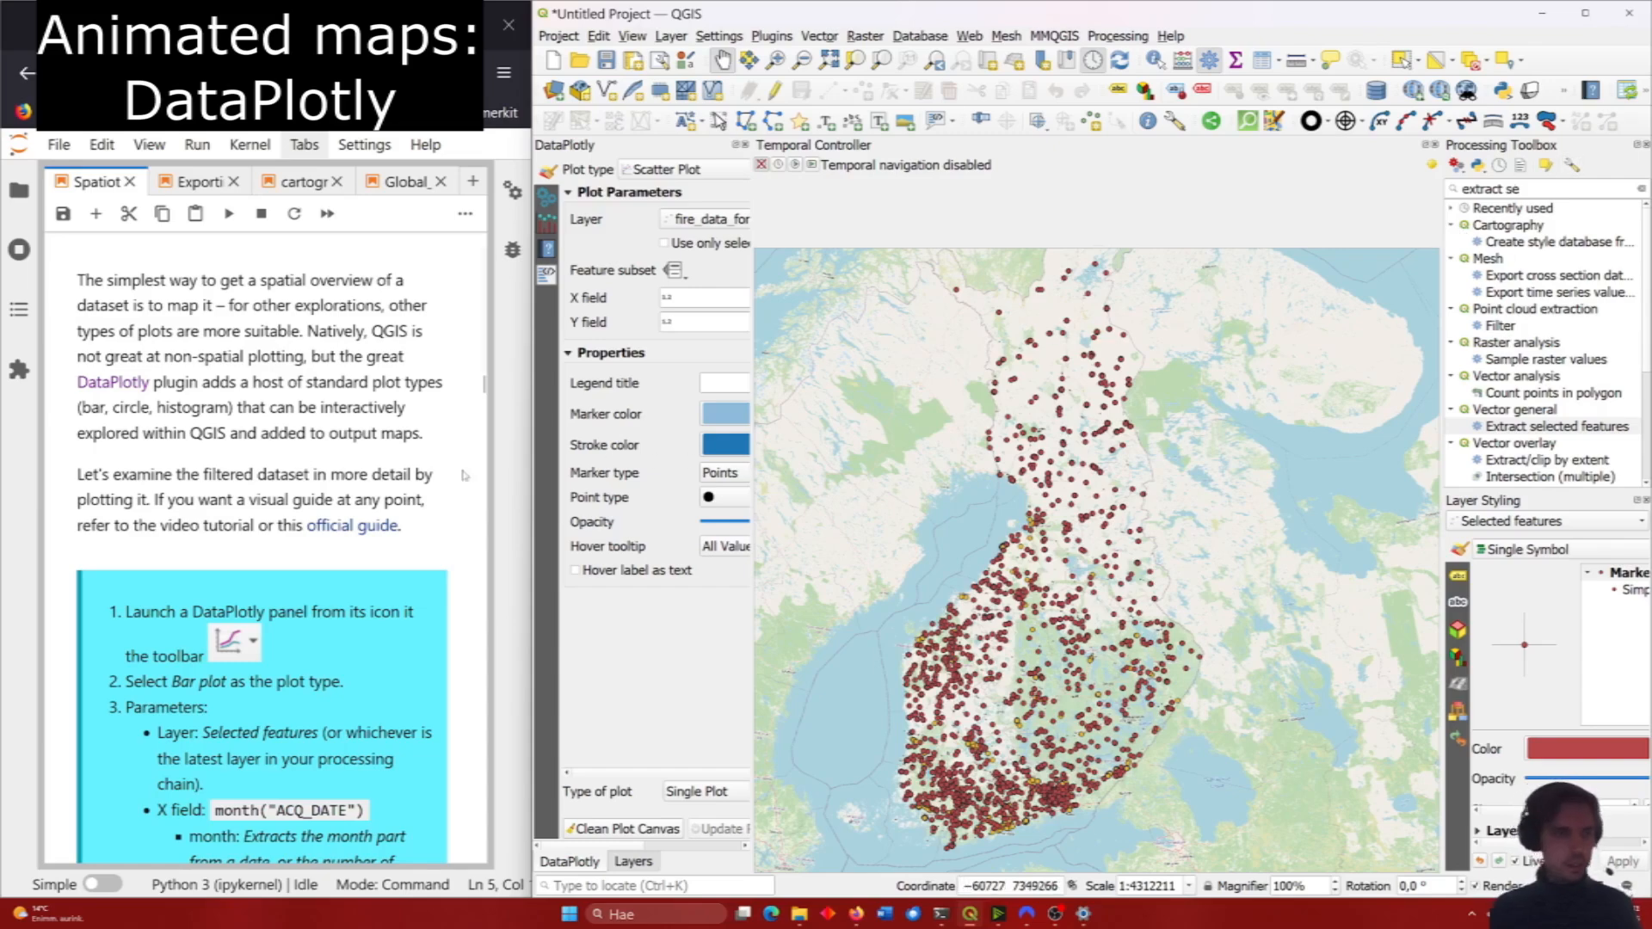
Close the Temporal Controller panel and widen the DataPlotly panel until its plot parameters are fully readable.
scroll(468, 427, "down", 3)
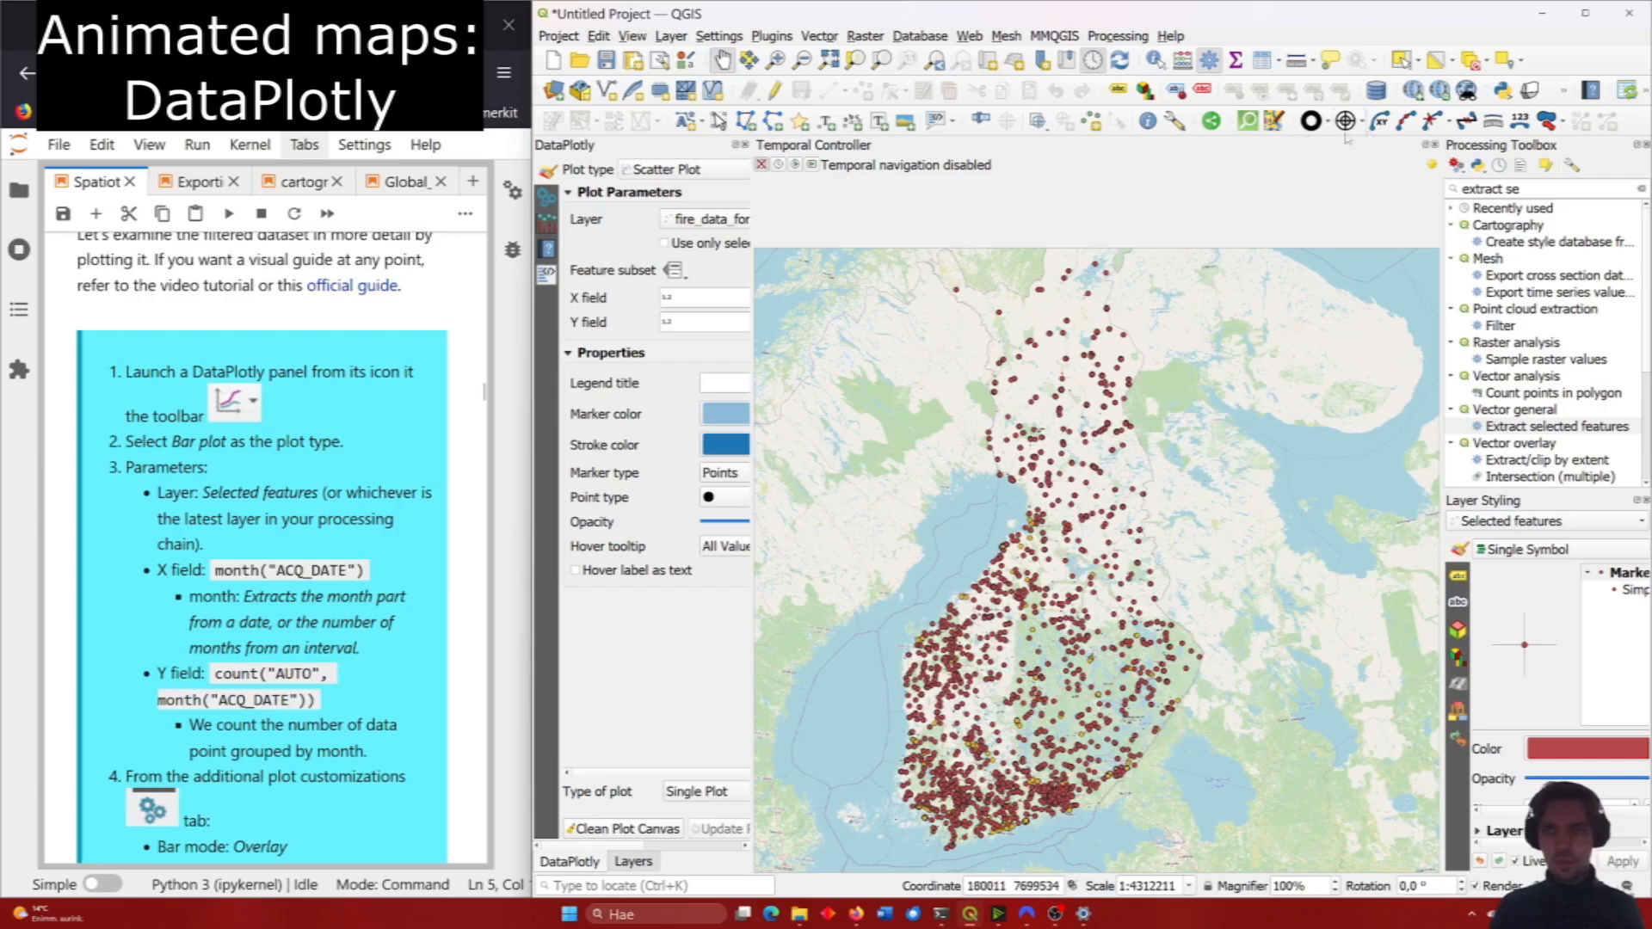
left_click(1435, 146)
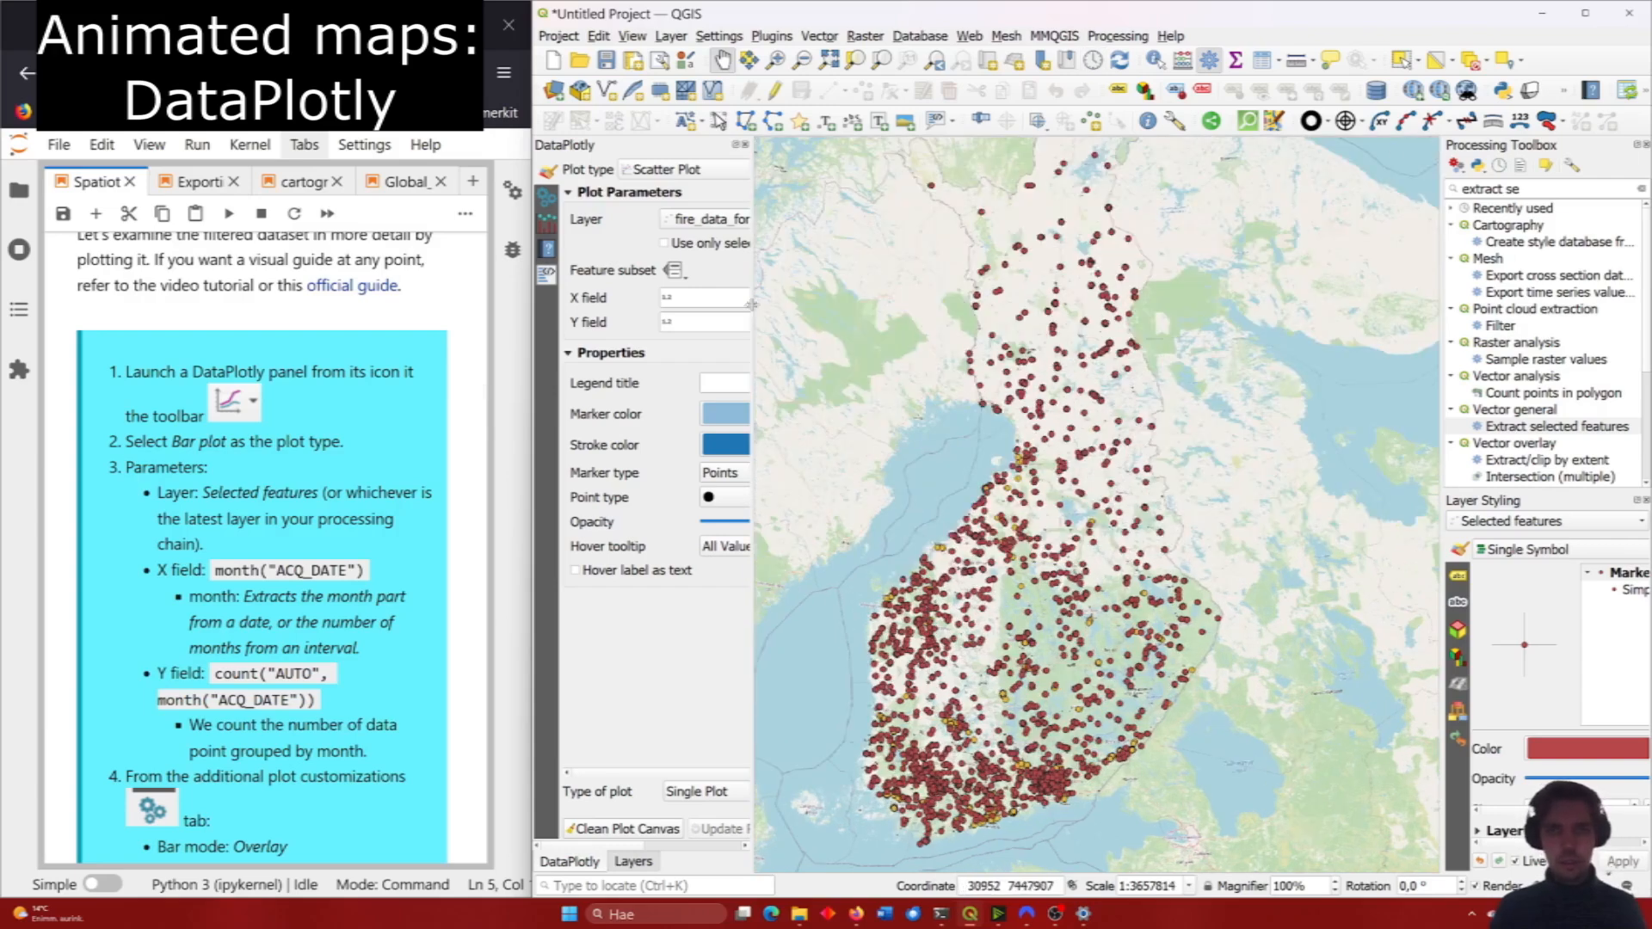
left_click_drag(754, 245, 1017, 249)
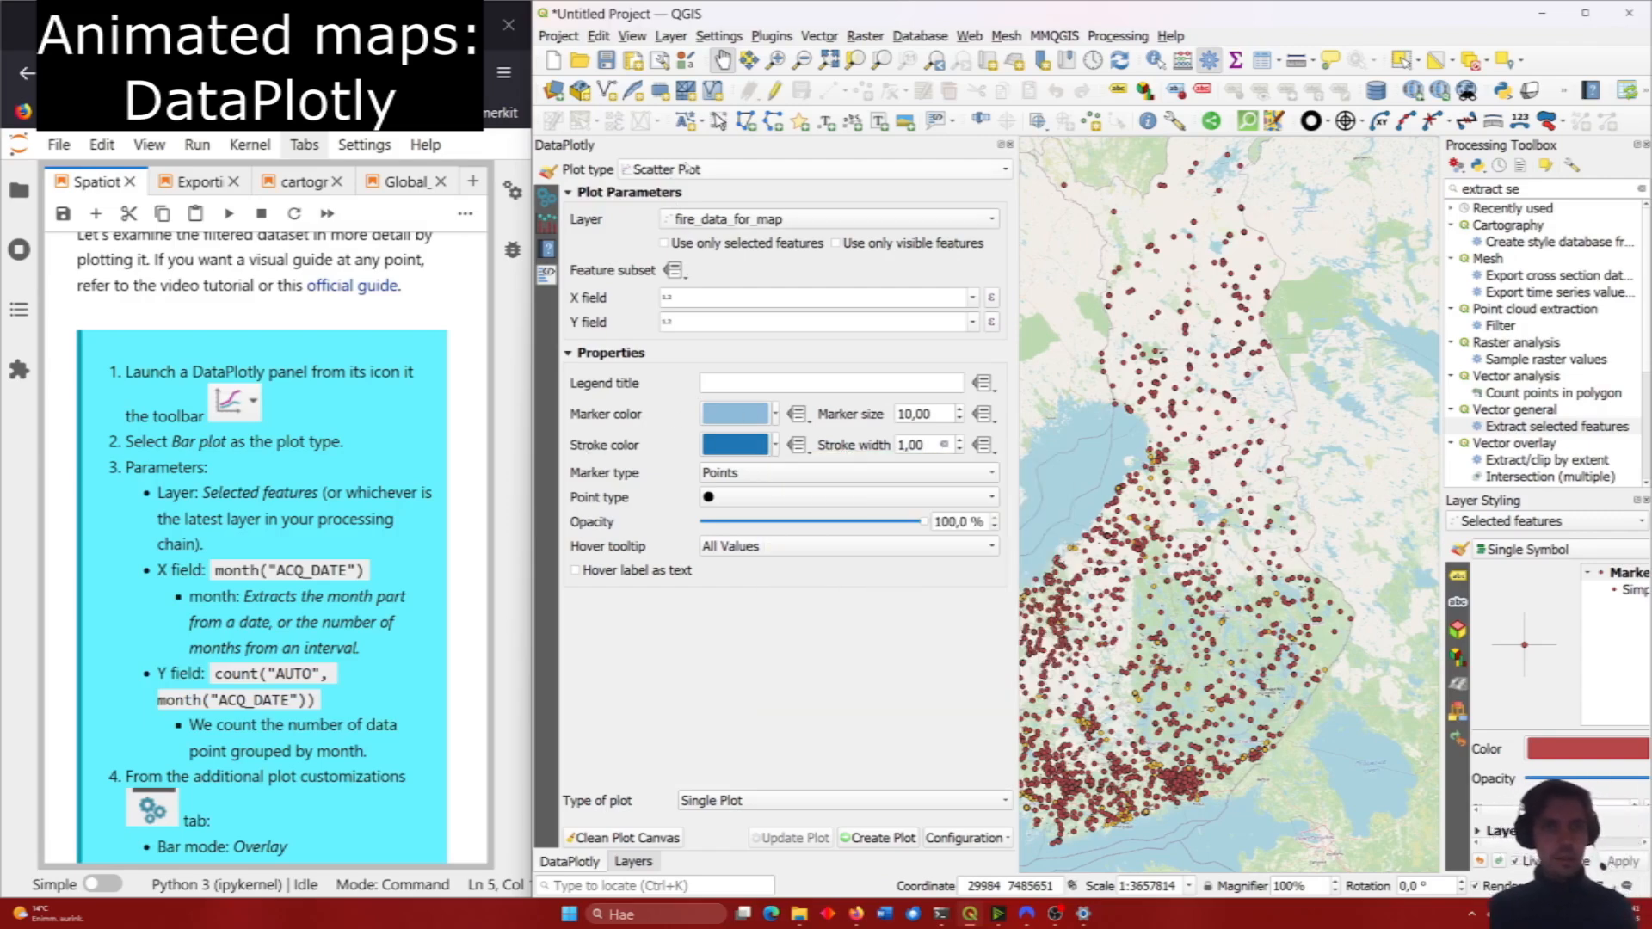
Set the DataPlotly plot type to Bar Plot.
left_click(714, 171)
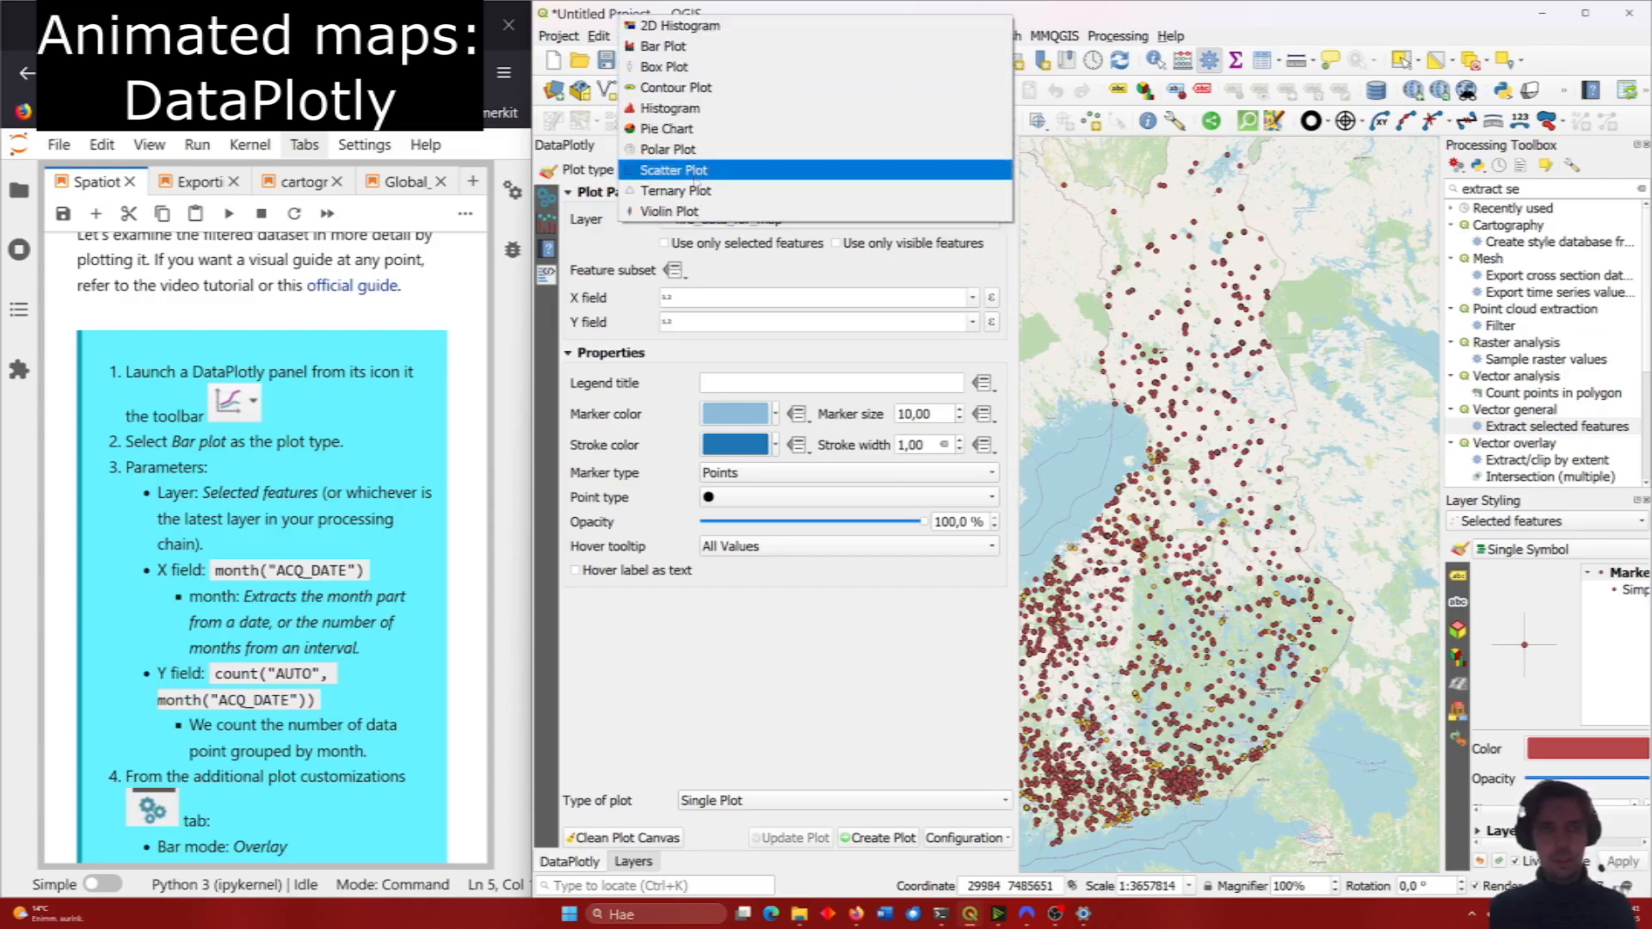
left_click(627, 259)
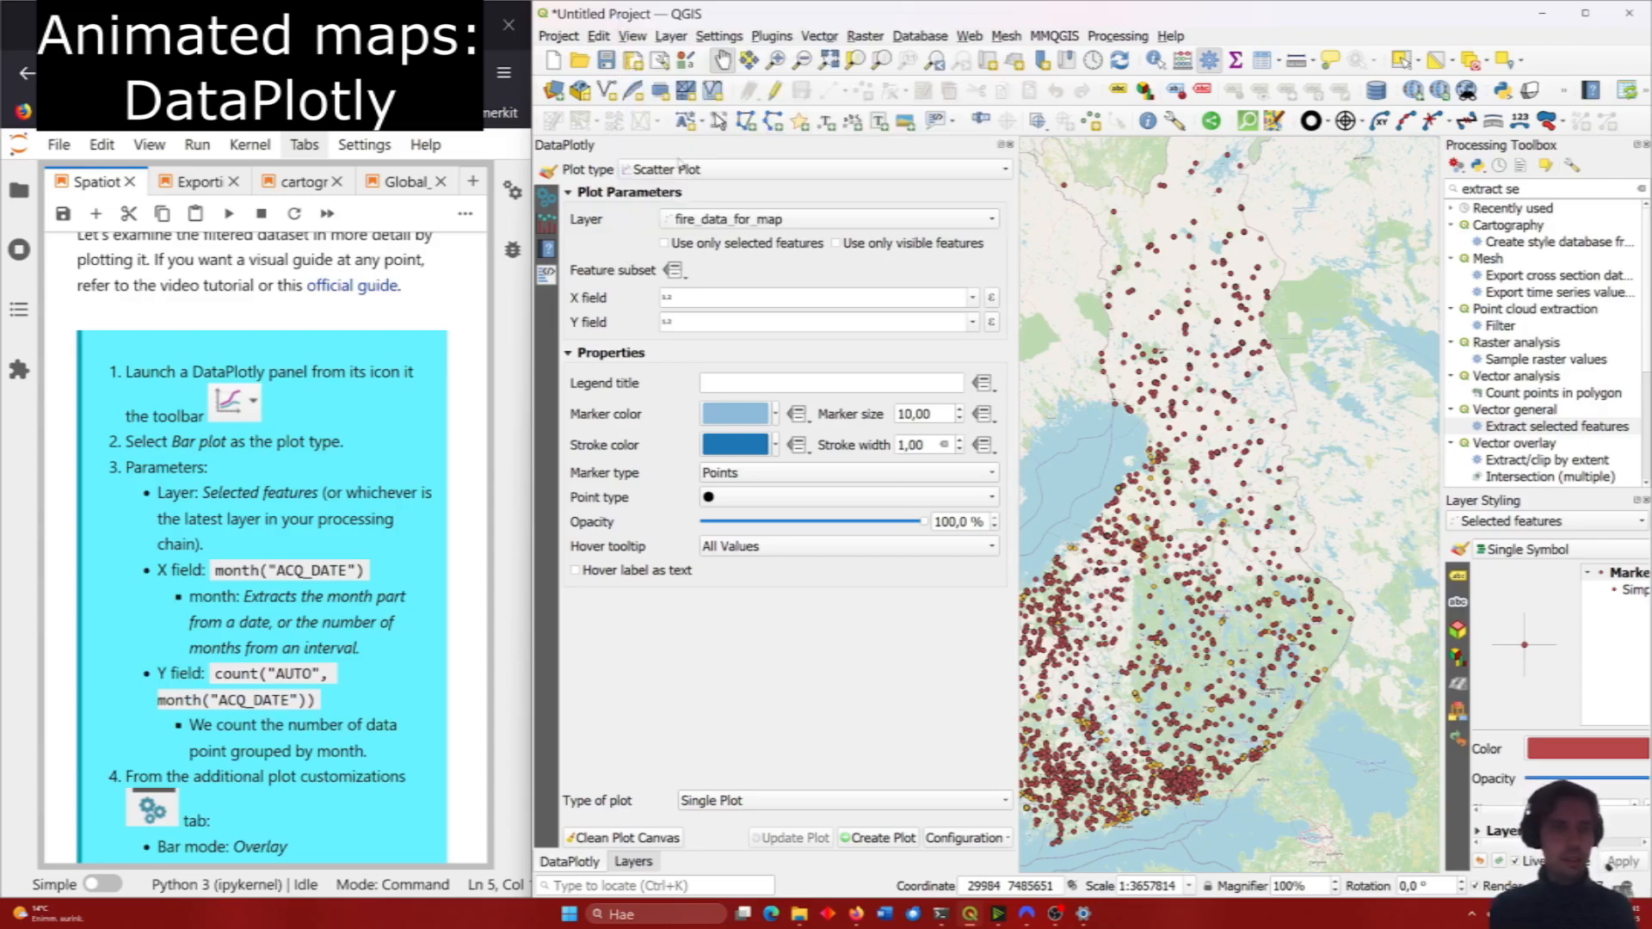
left_click(685, 169)
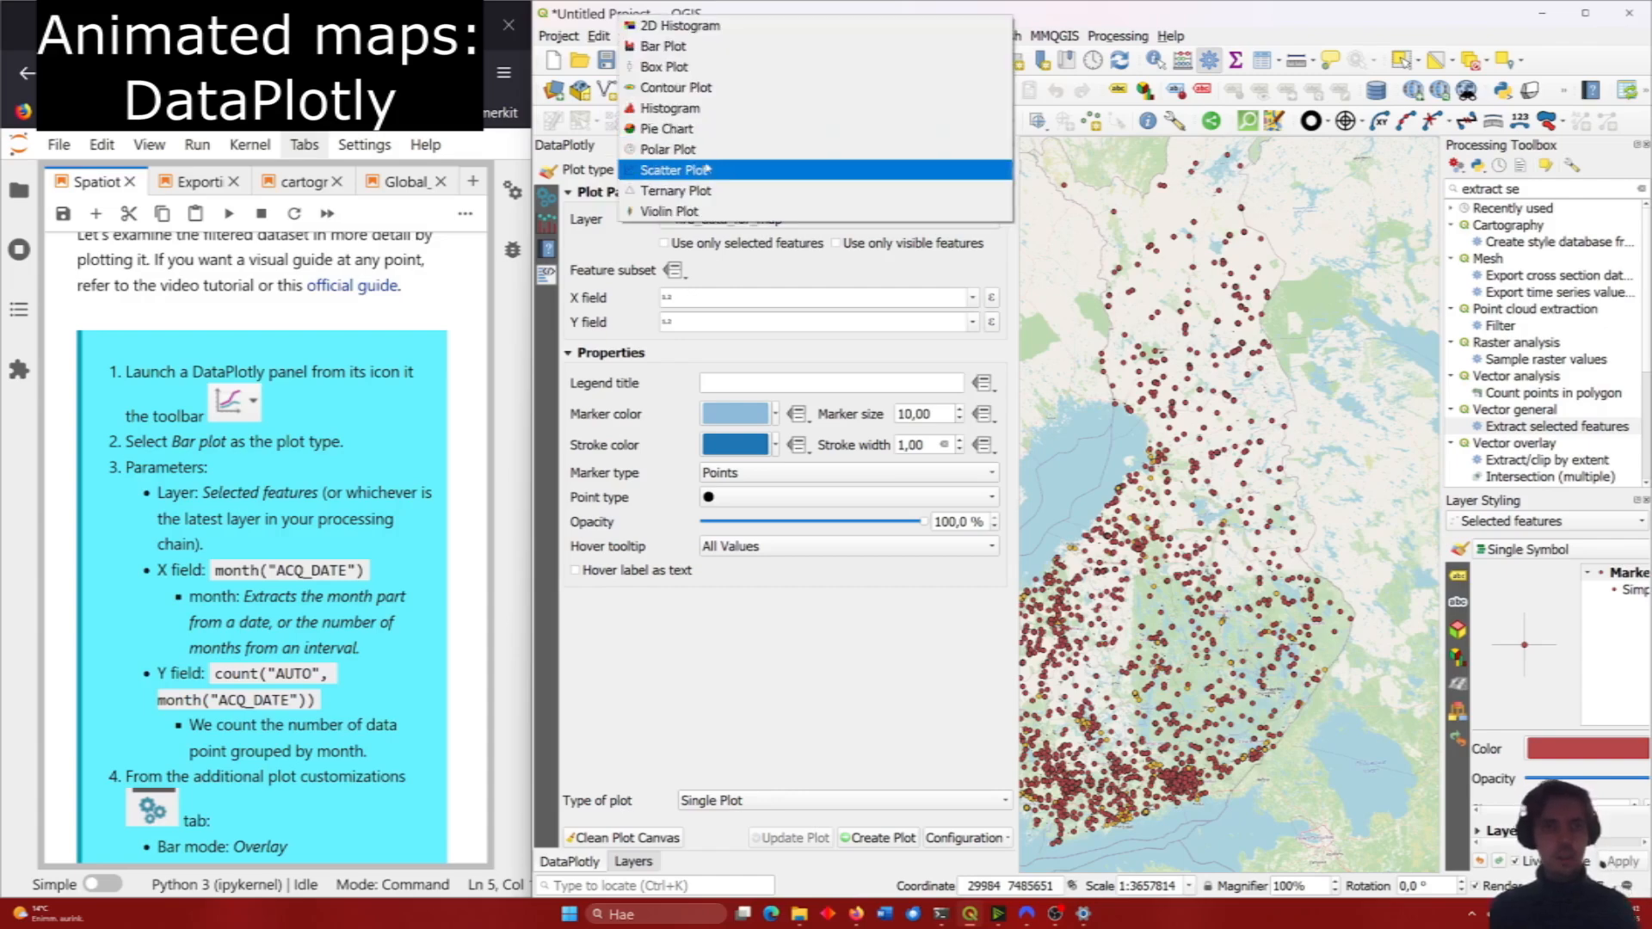
left_click(632, 250)
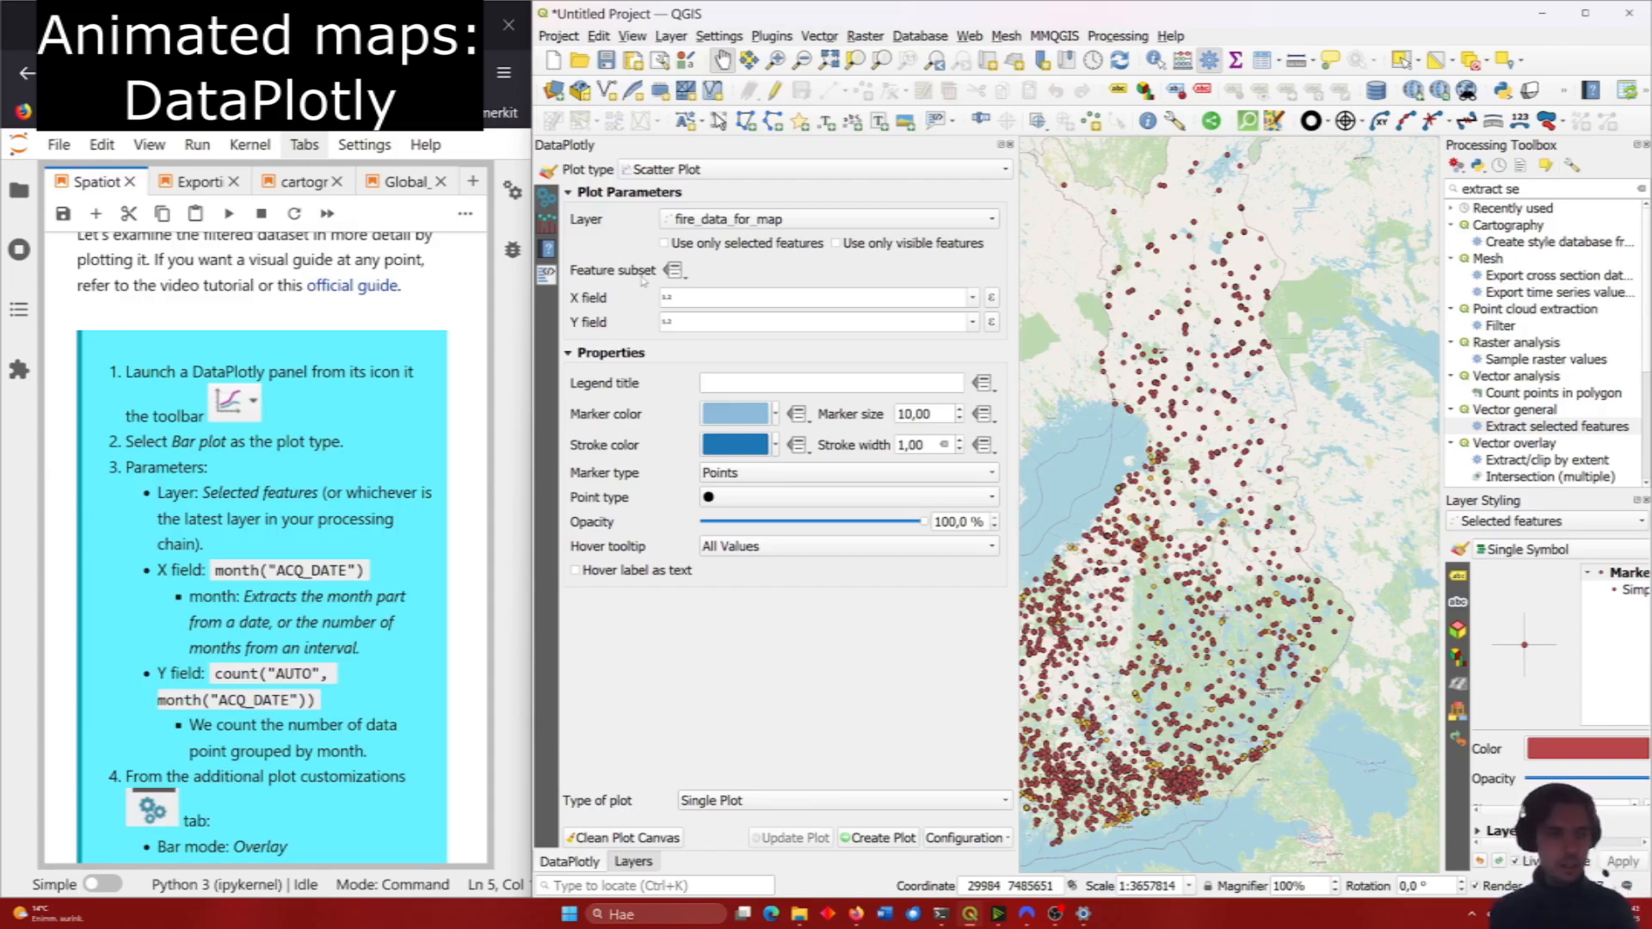
left_click(661, 170)
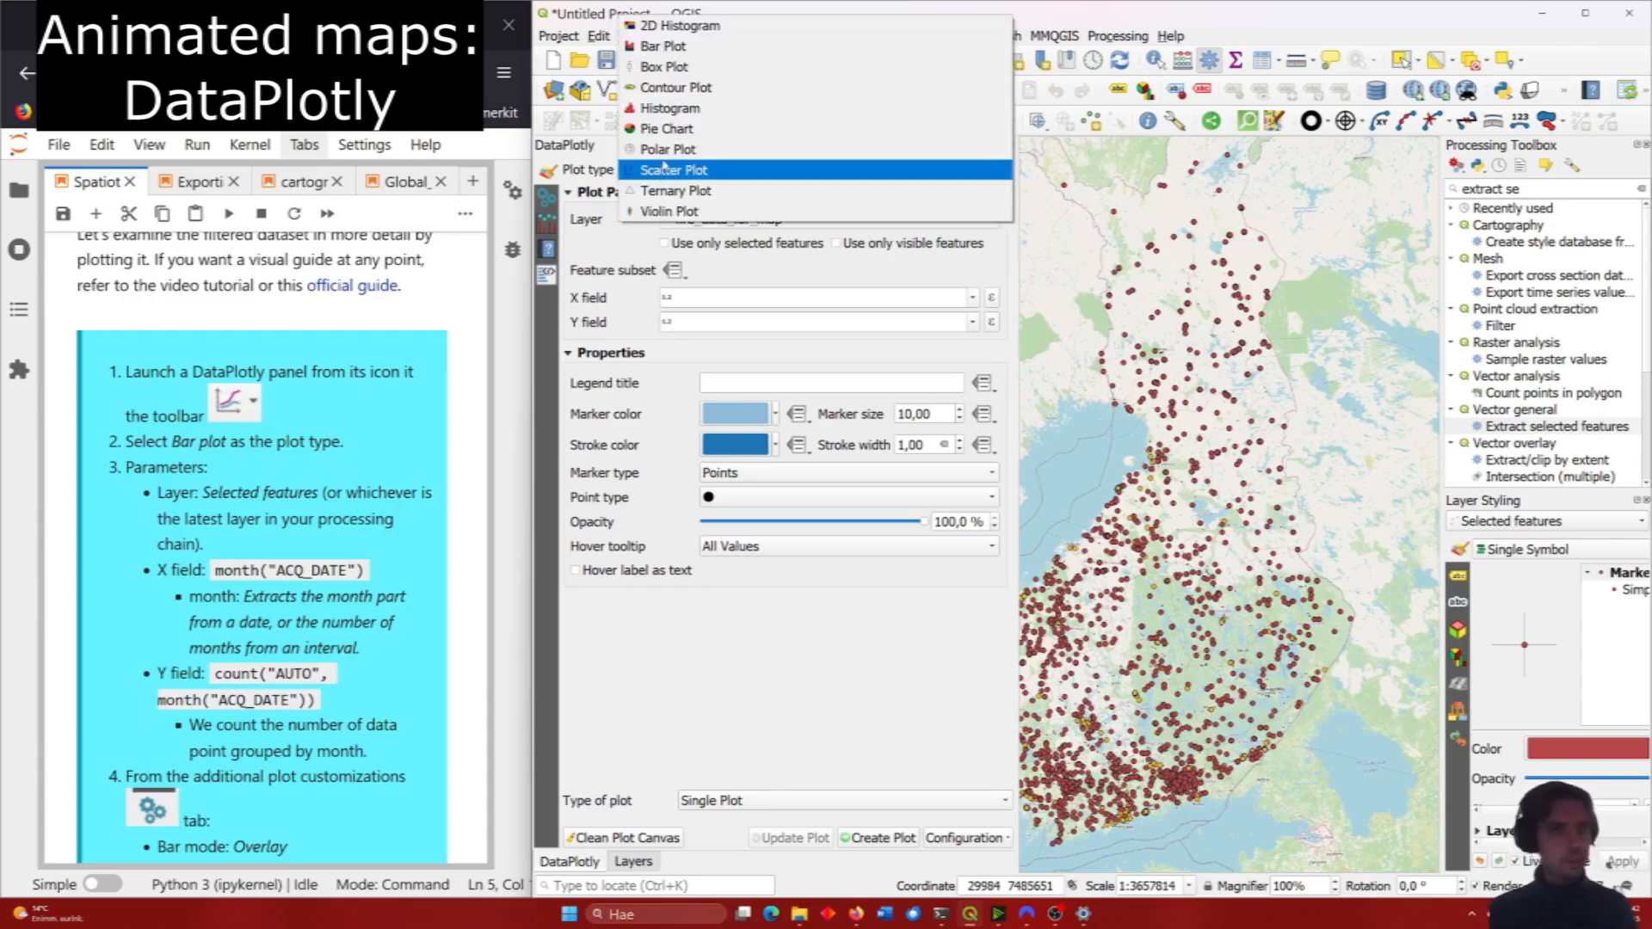
left_click(698, 50)
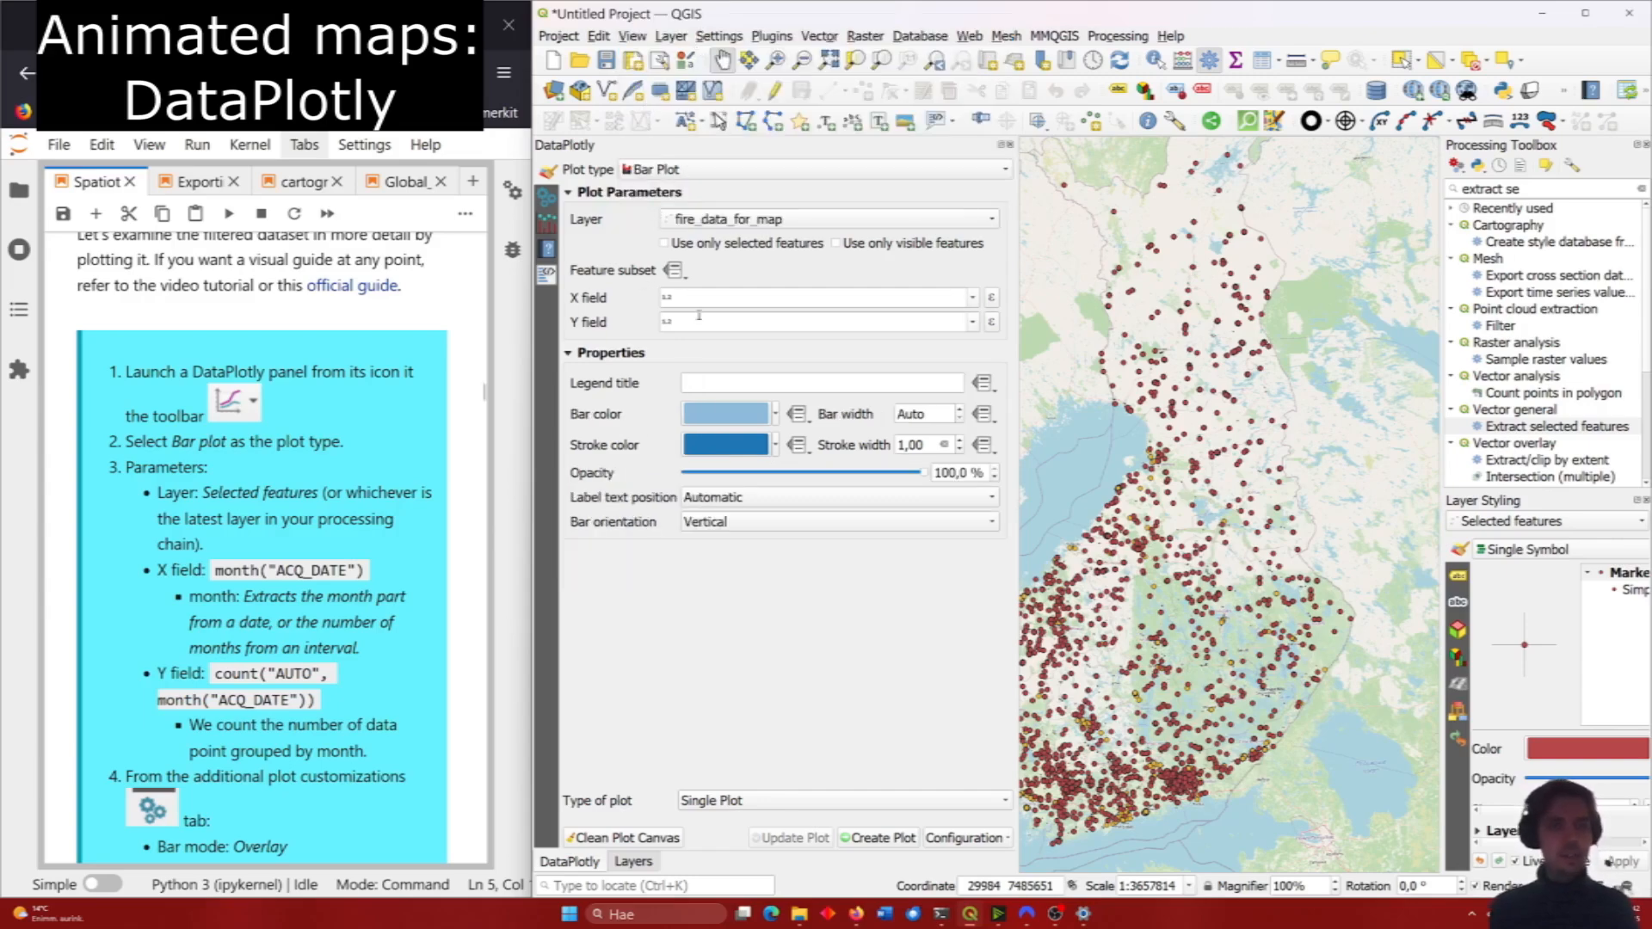
Set the bar plot's X field to the notebook expression month("ACQ_DATE").
left_click(975, 298)
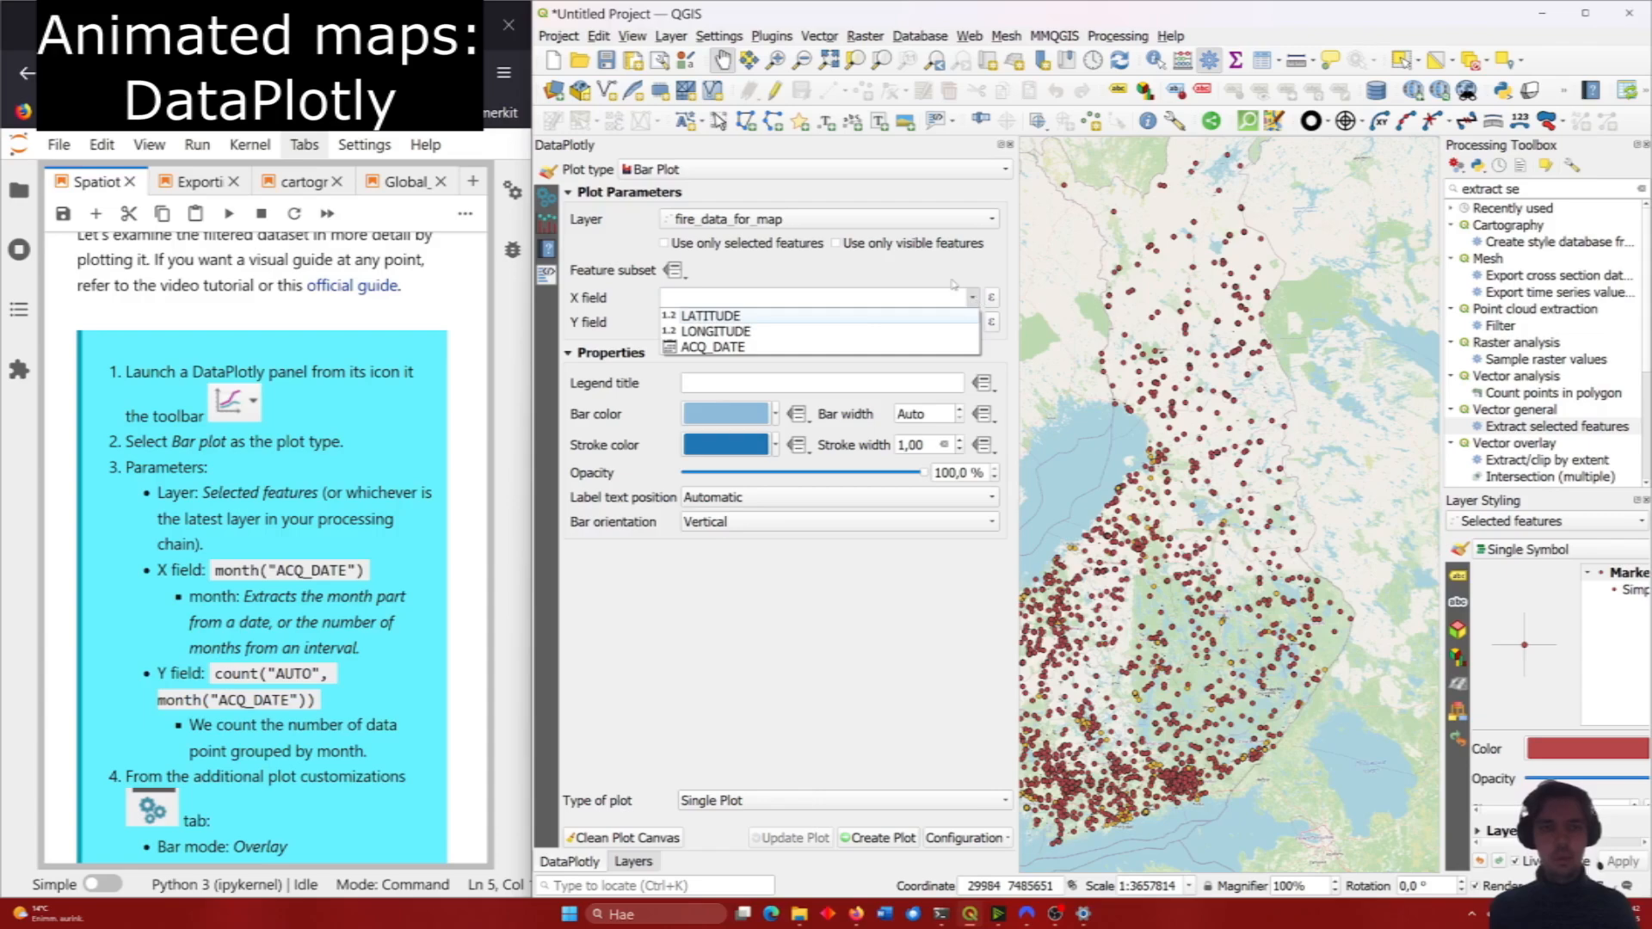
left_click(952, 283)
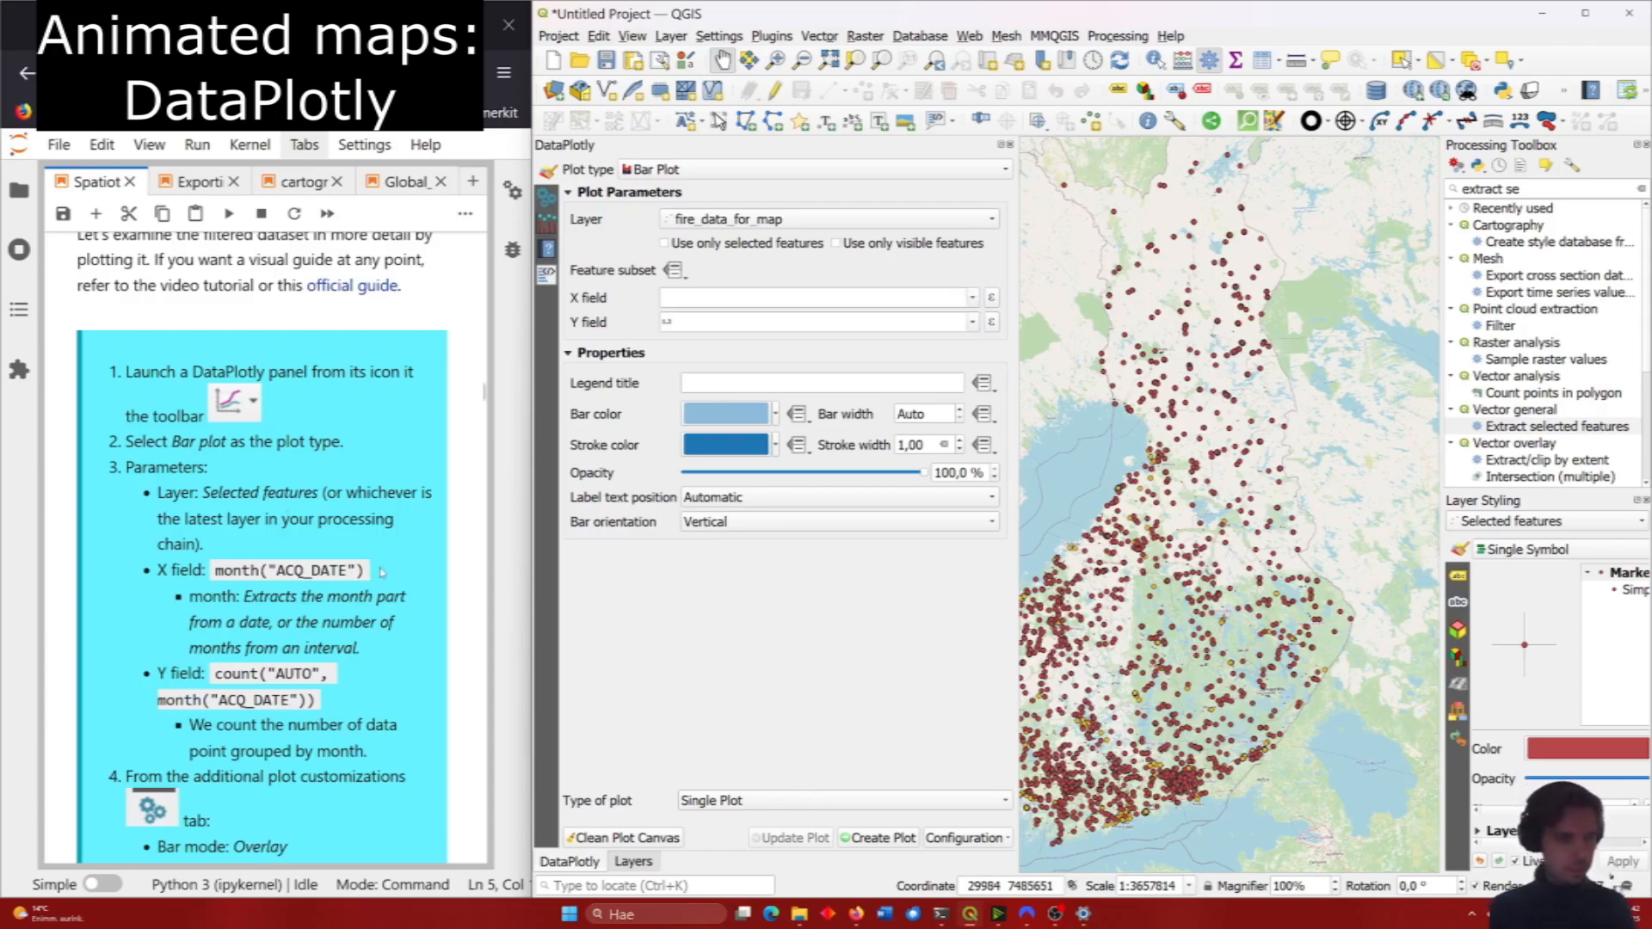
left_click_drag(380, 573, 215, 570)
key("ctrl+c")
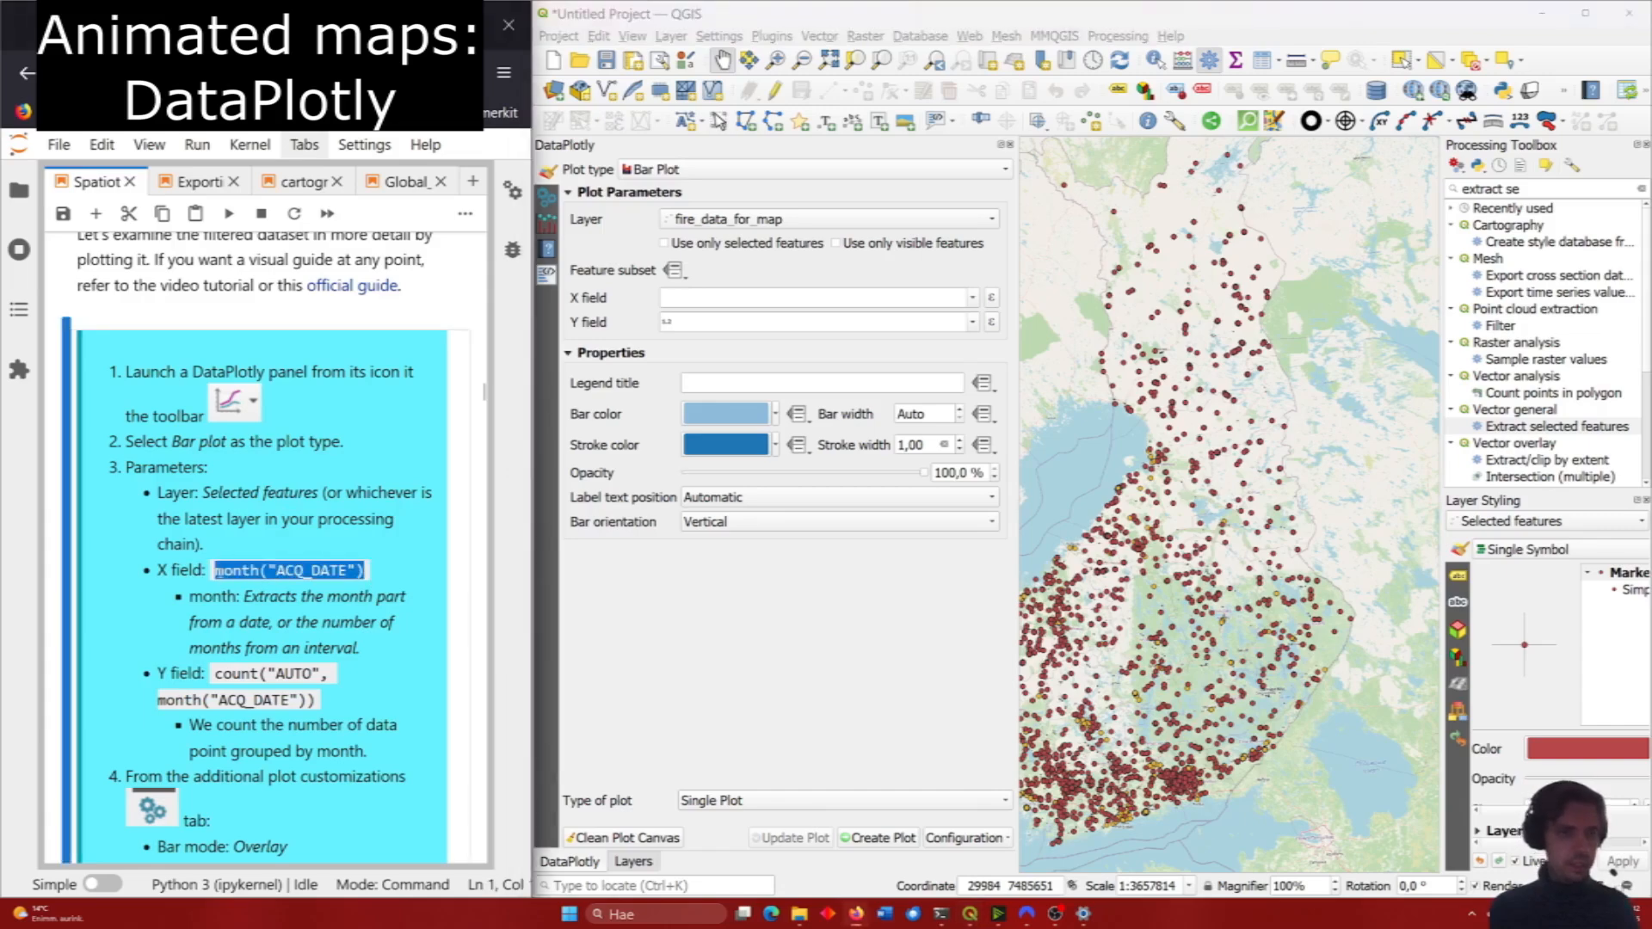
left_click(738, 298)
key("ctrl+v")
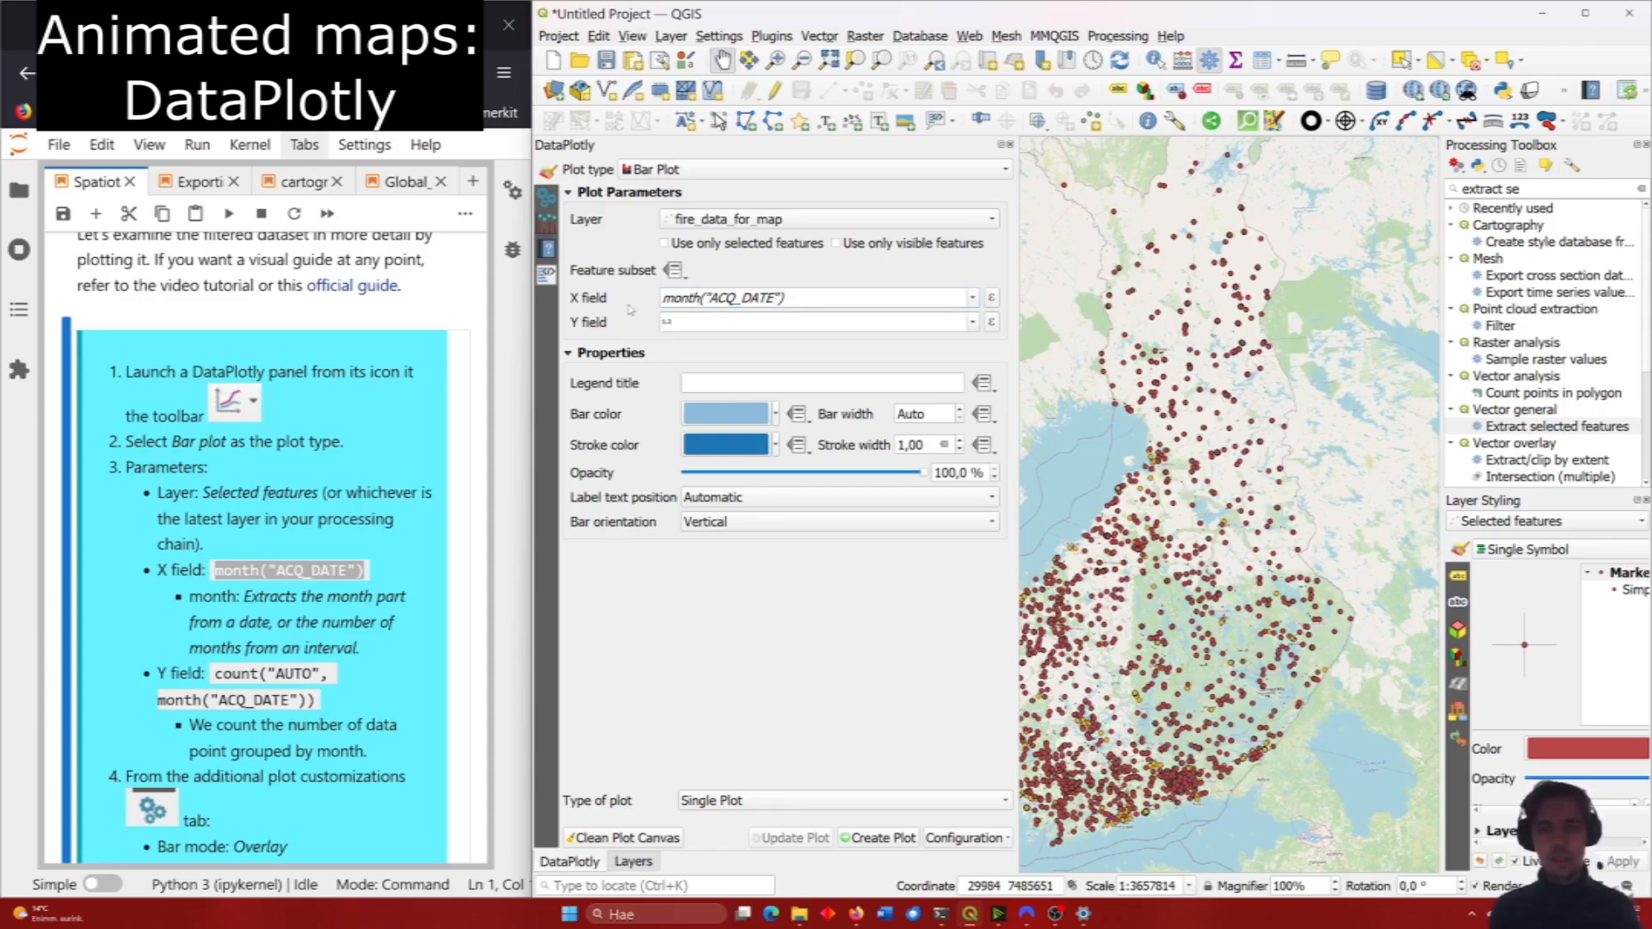
Set the bar plot's Y field to the notebook expression count("AUTO", month("ACQ_DATE")).
left_click(397, 542)
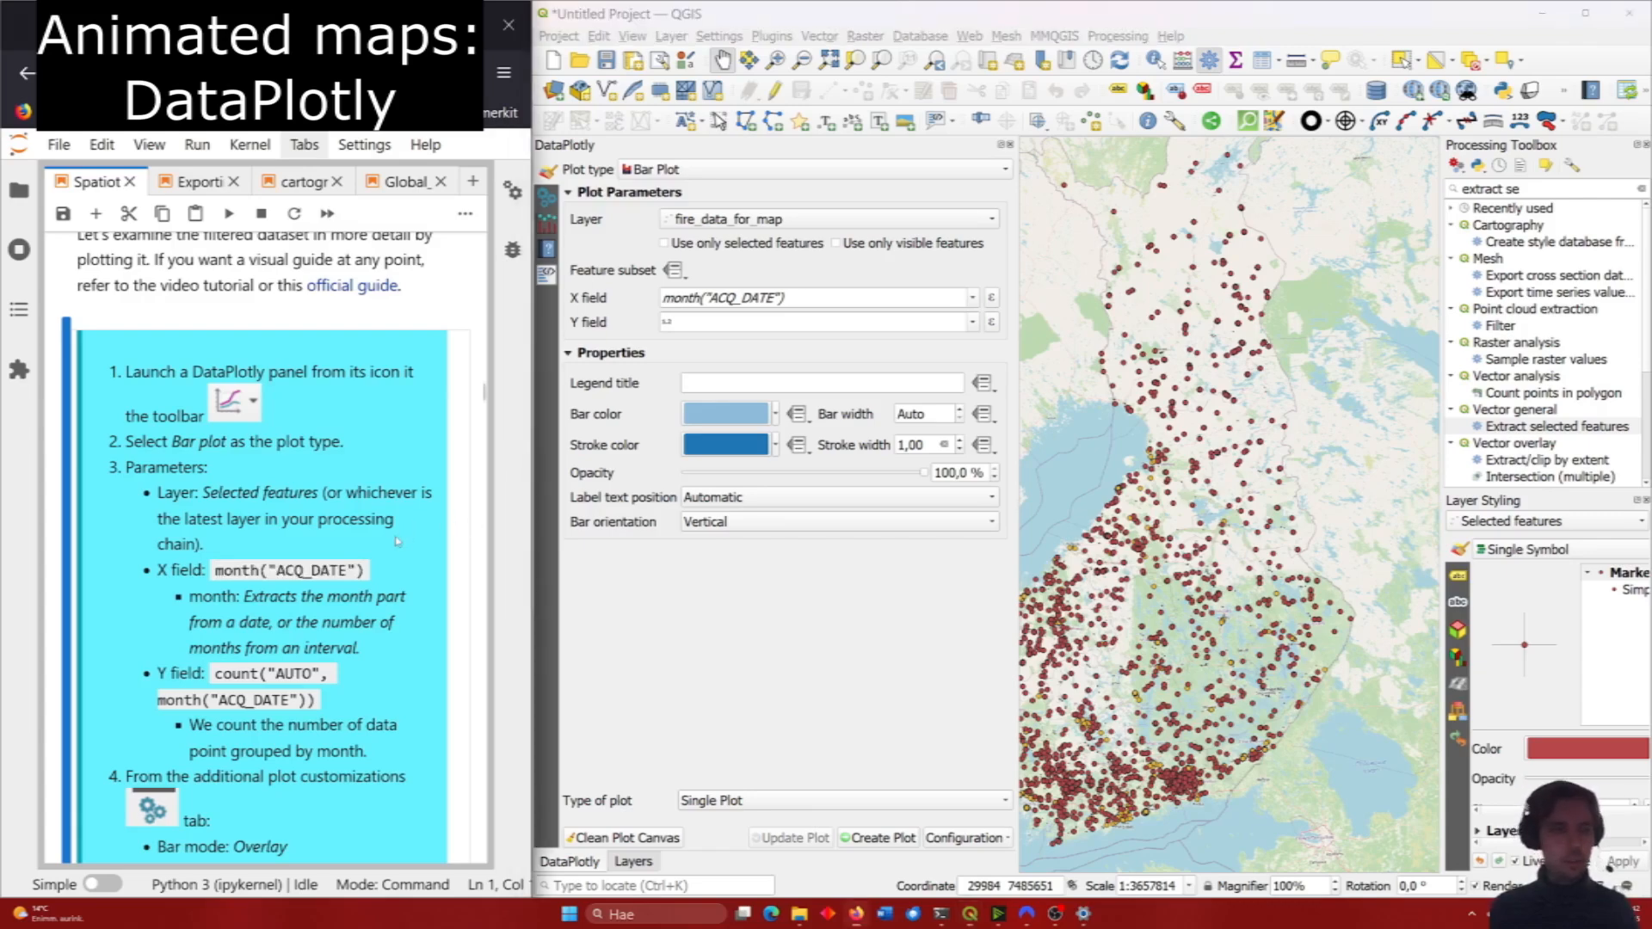
scroll(416, 517, "down", 1)
scroll(416, 518, "down", 5)
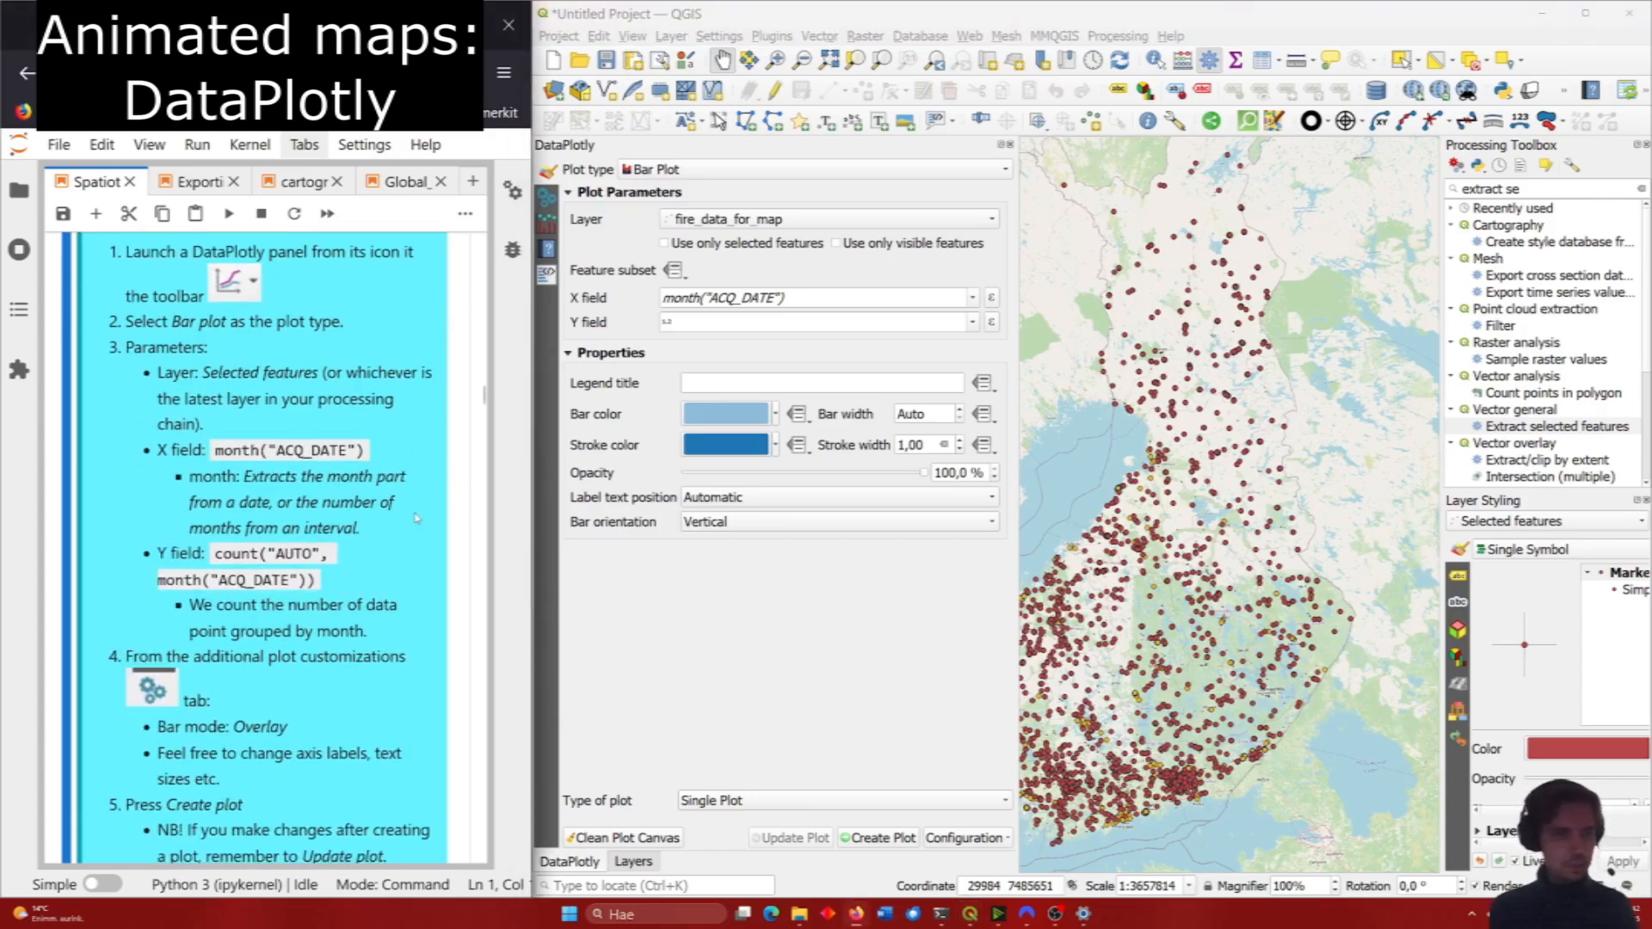
left_click_drag(315, 460, 215, 435)
key("ctrl+c")
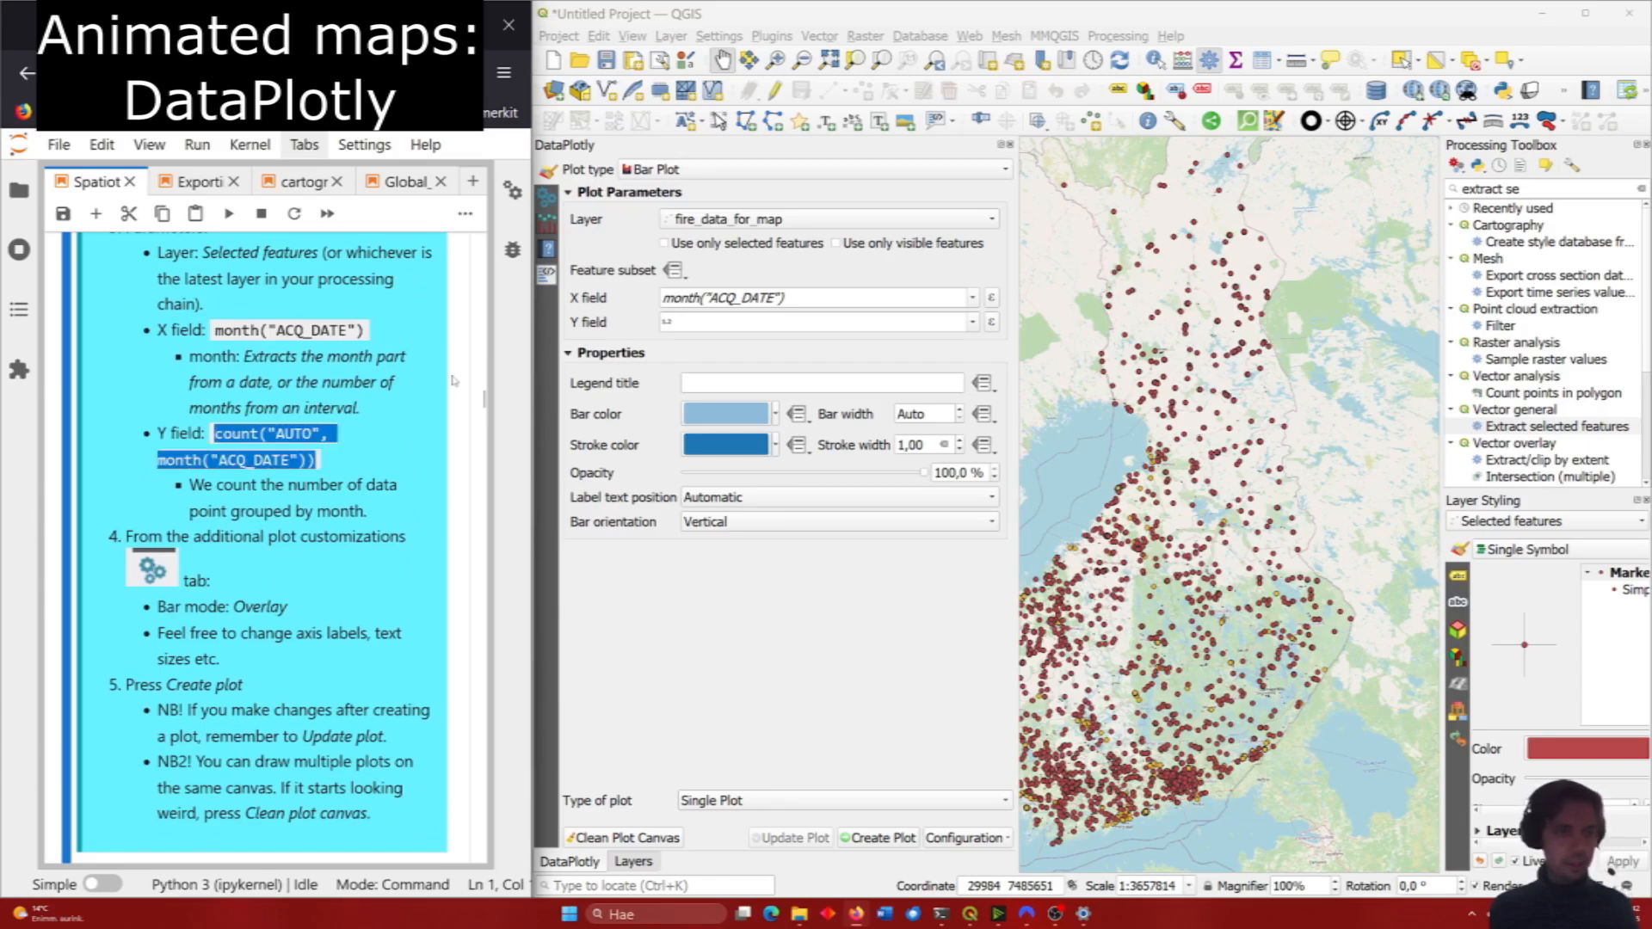
left_click(762, 319)
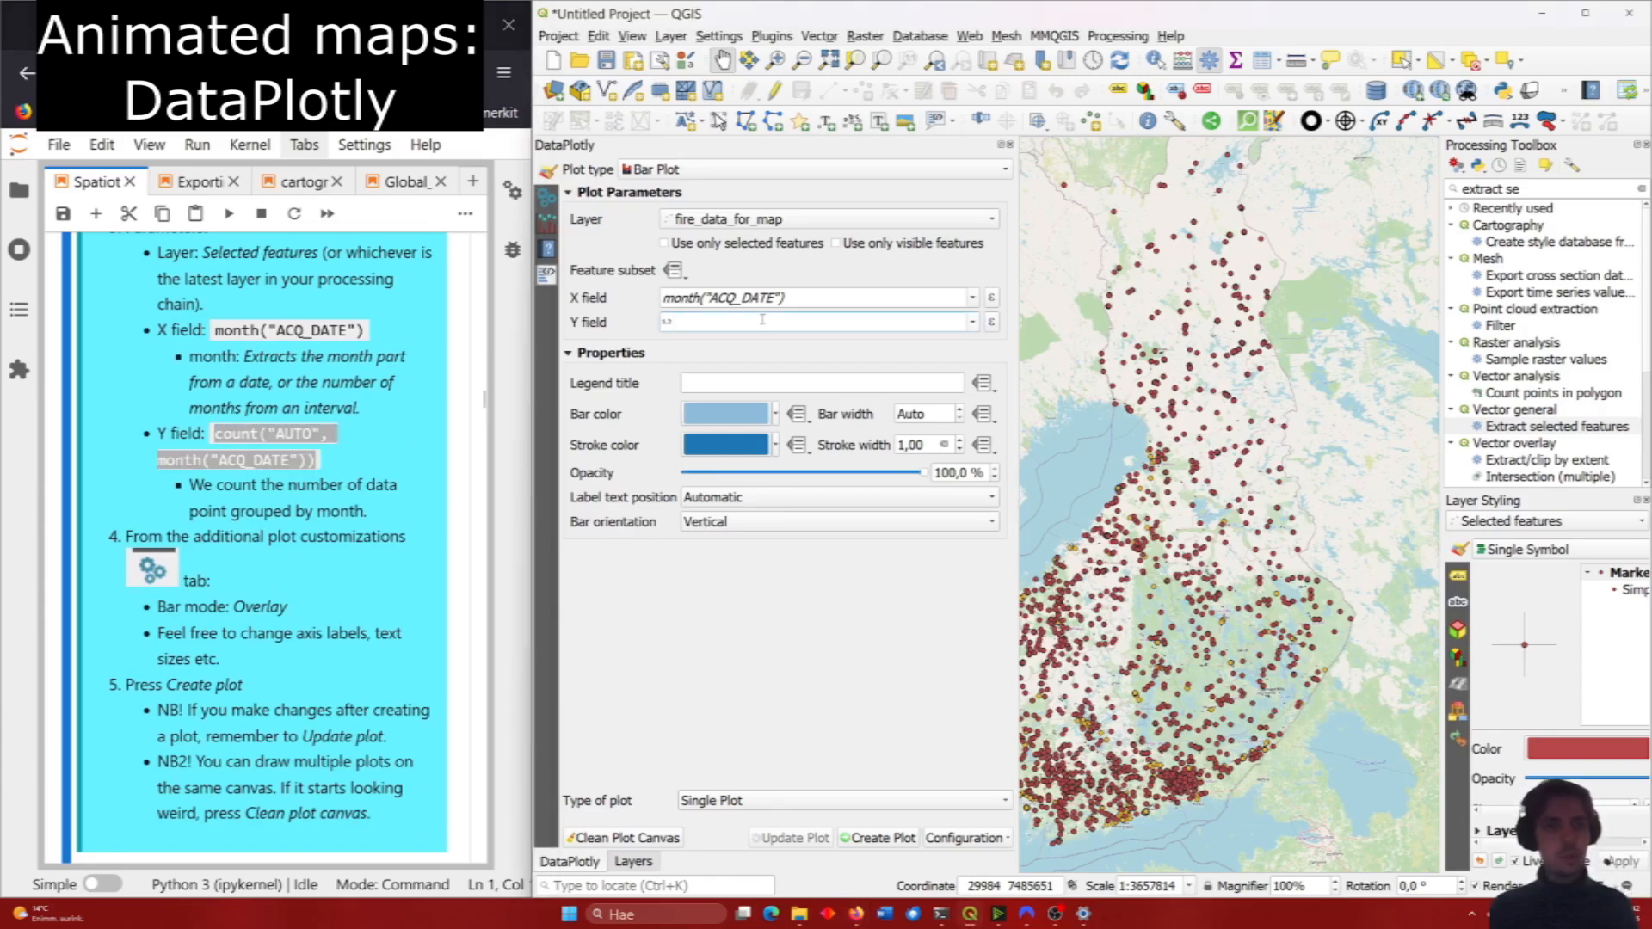
key("ctrl+v")
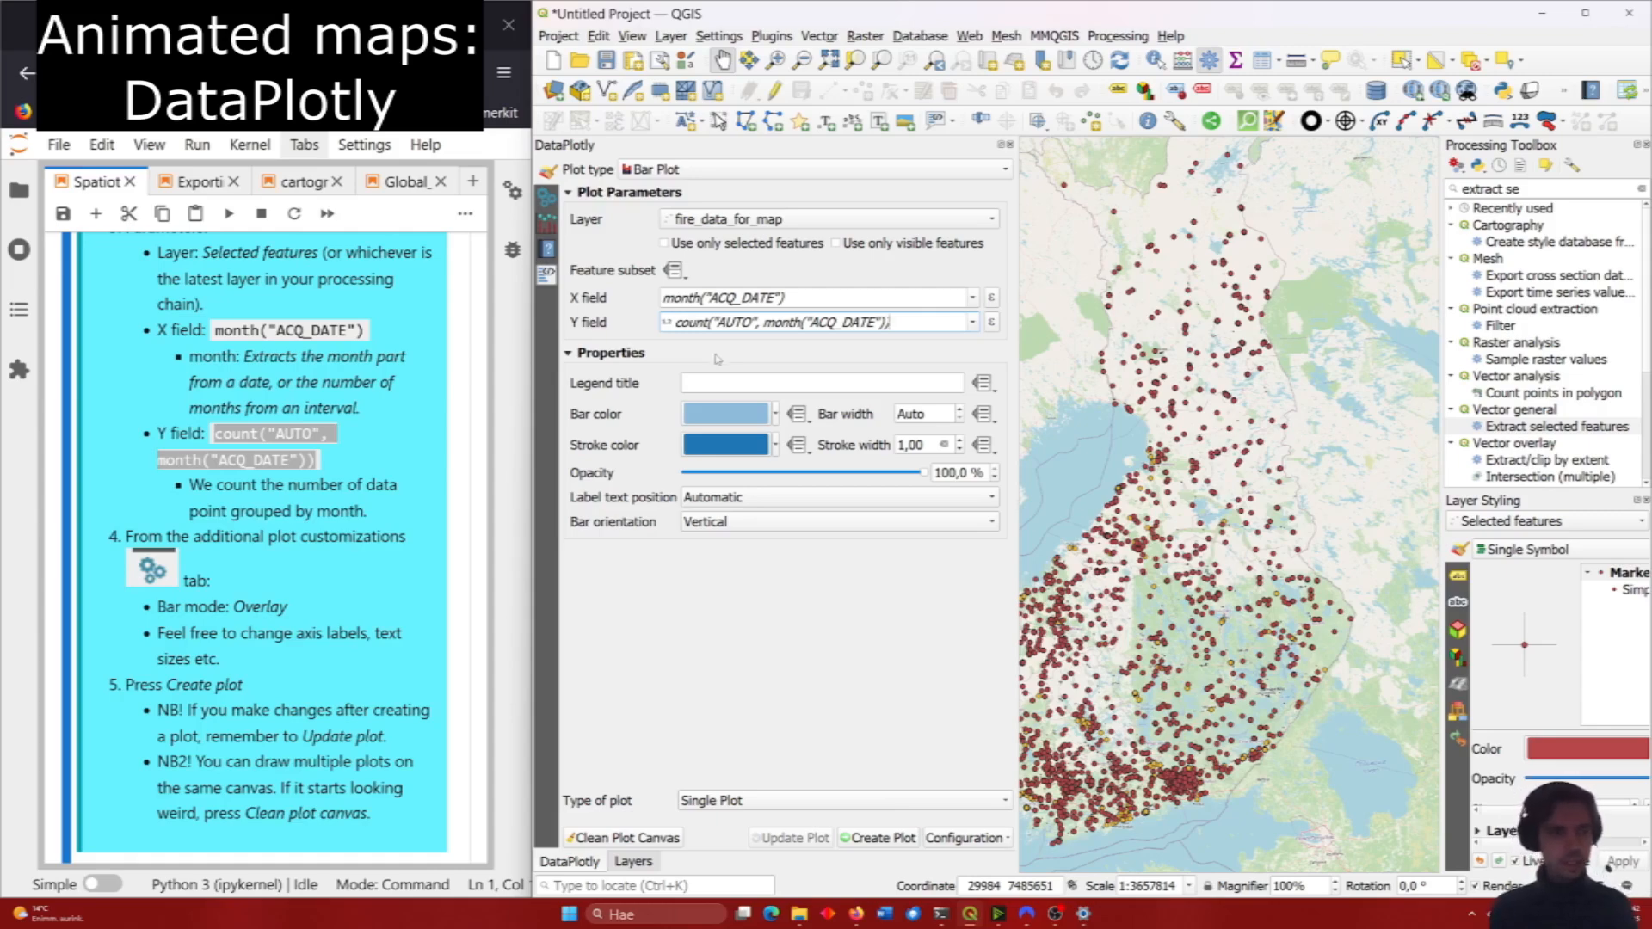
Set the bar mode to Overlay in the plot's layout options and create the bar plot.
left_click(547, 202)
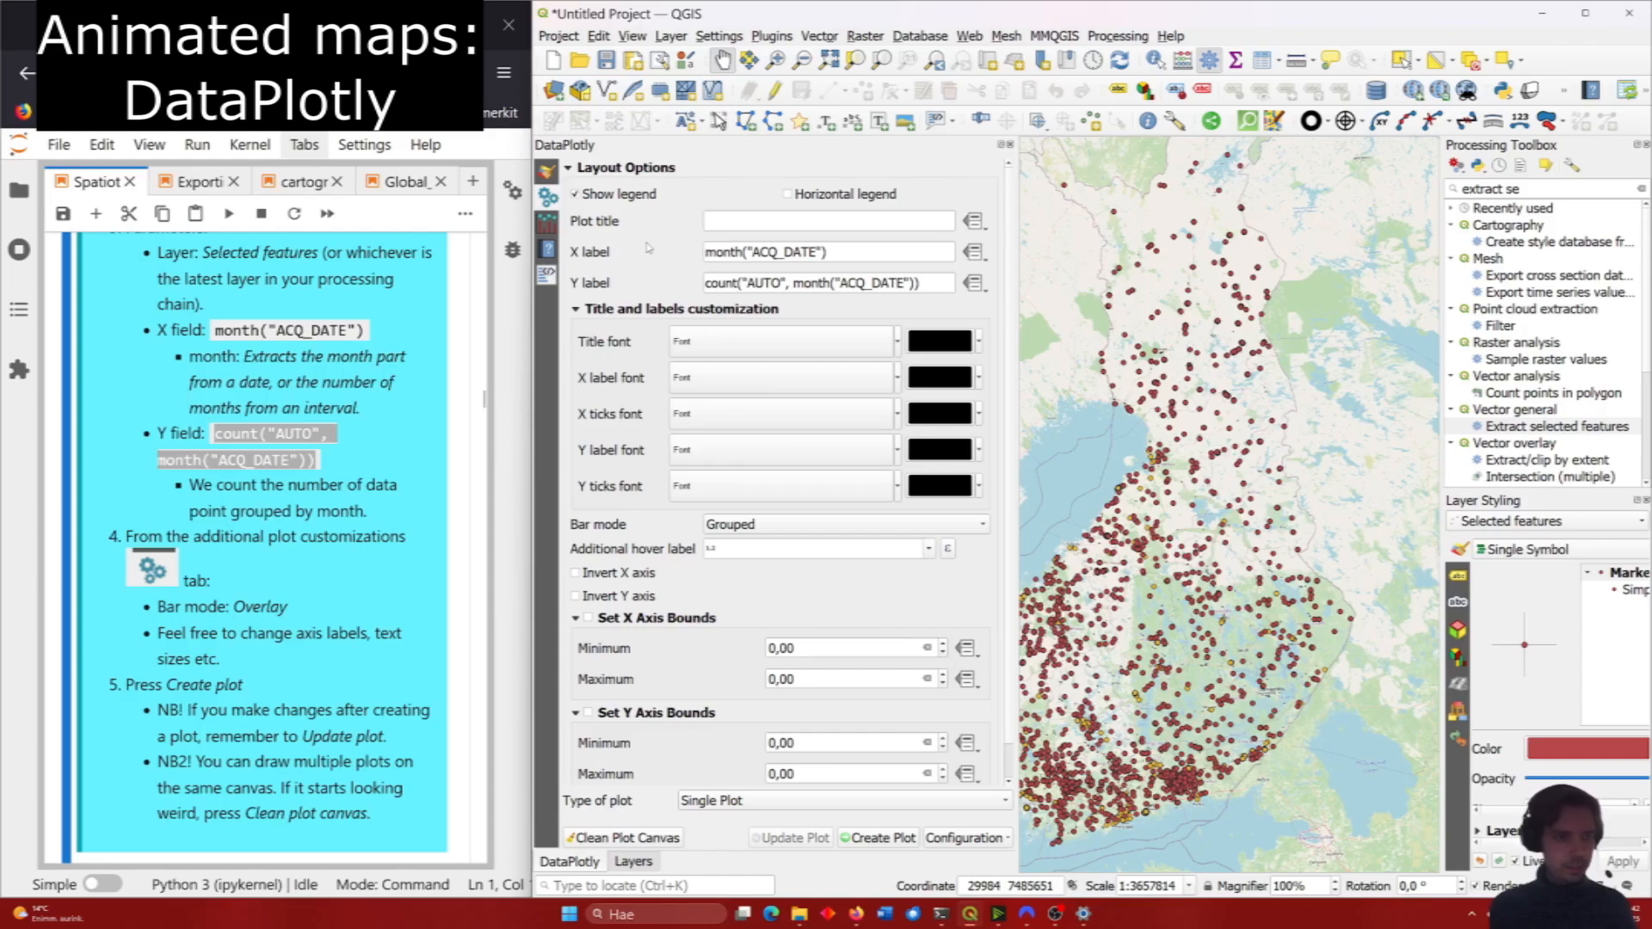
left_click(740, 525)
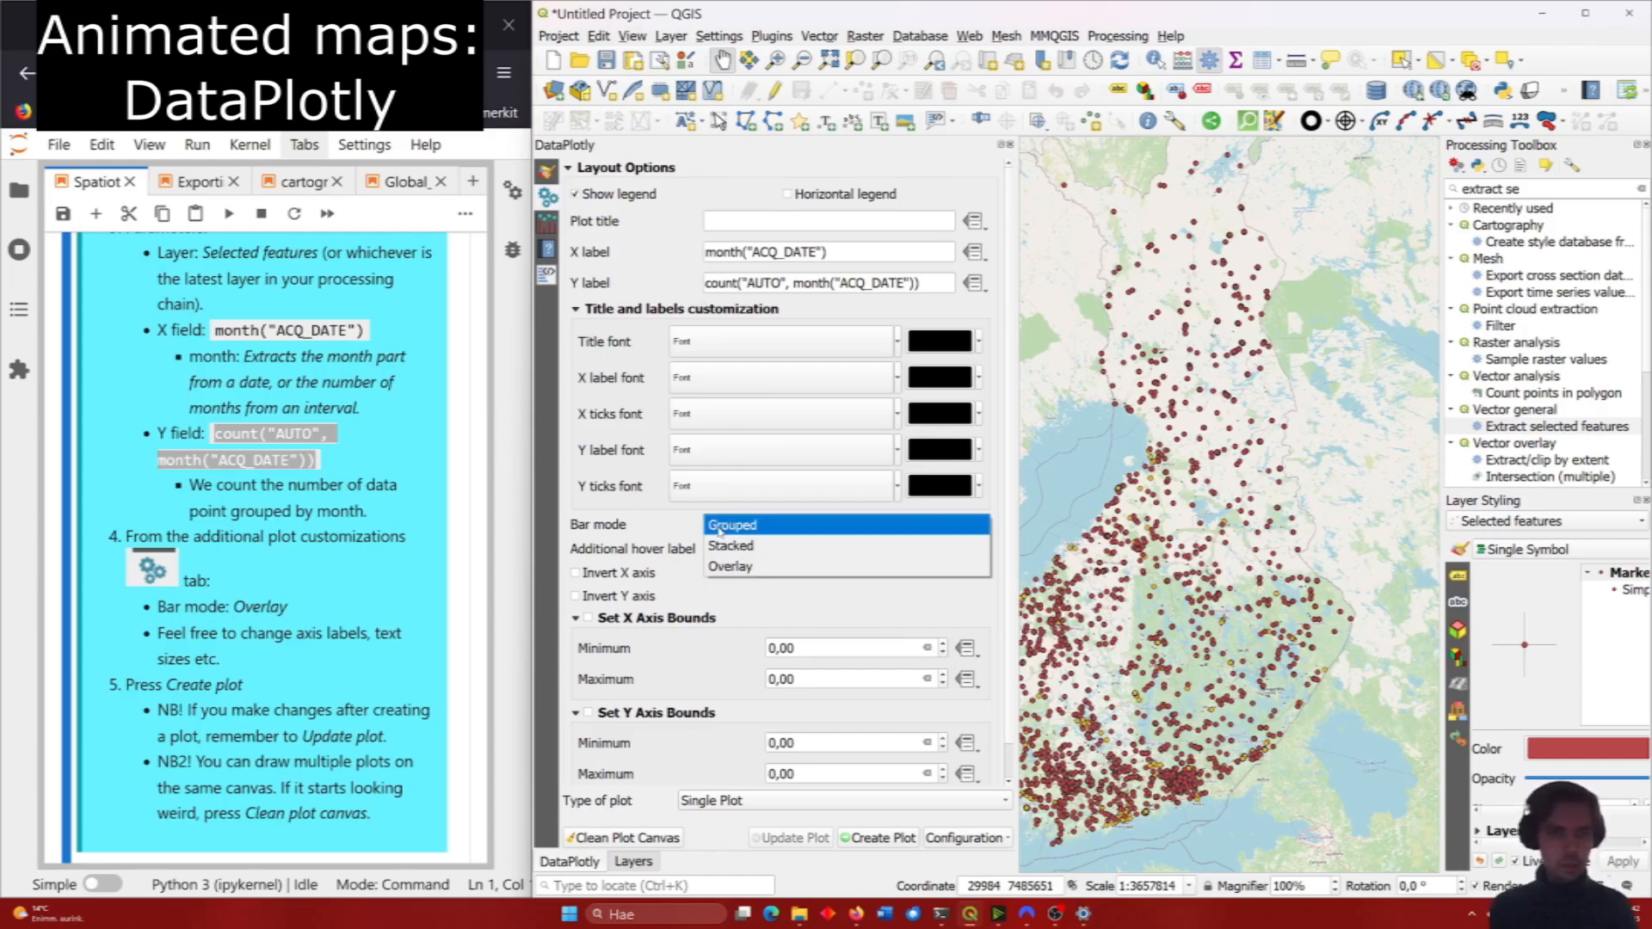
left_click(751, 570)
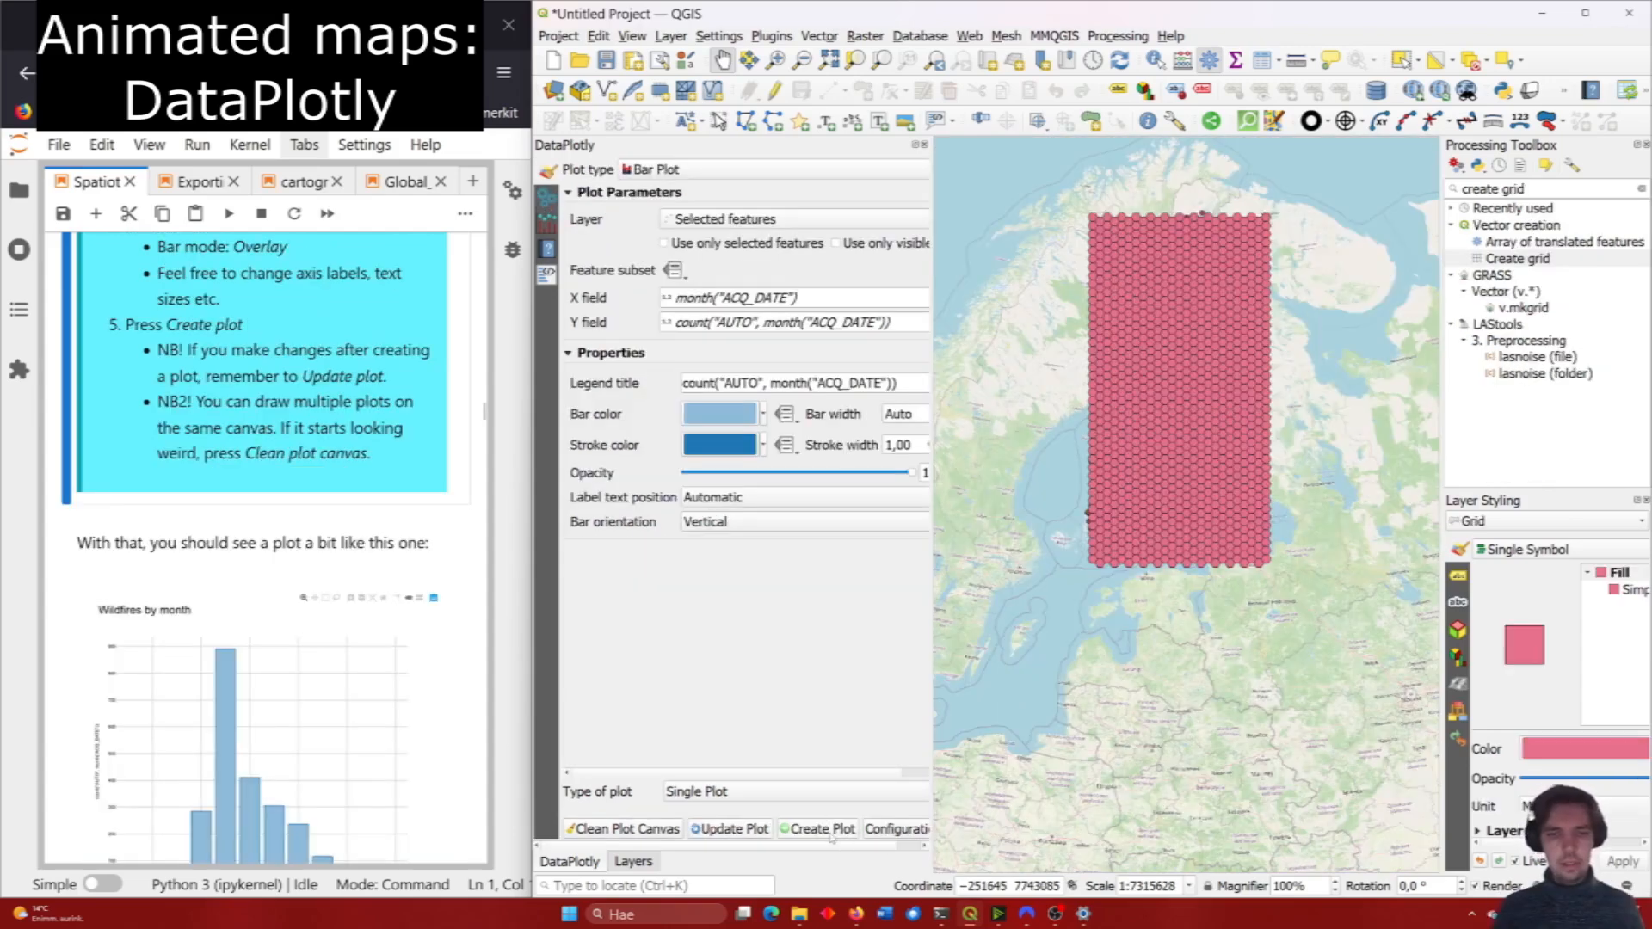
left_click(831, 837)
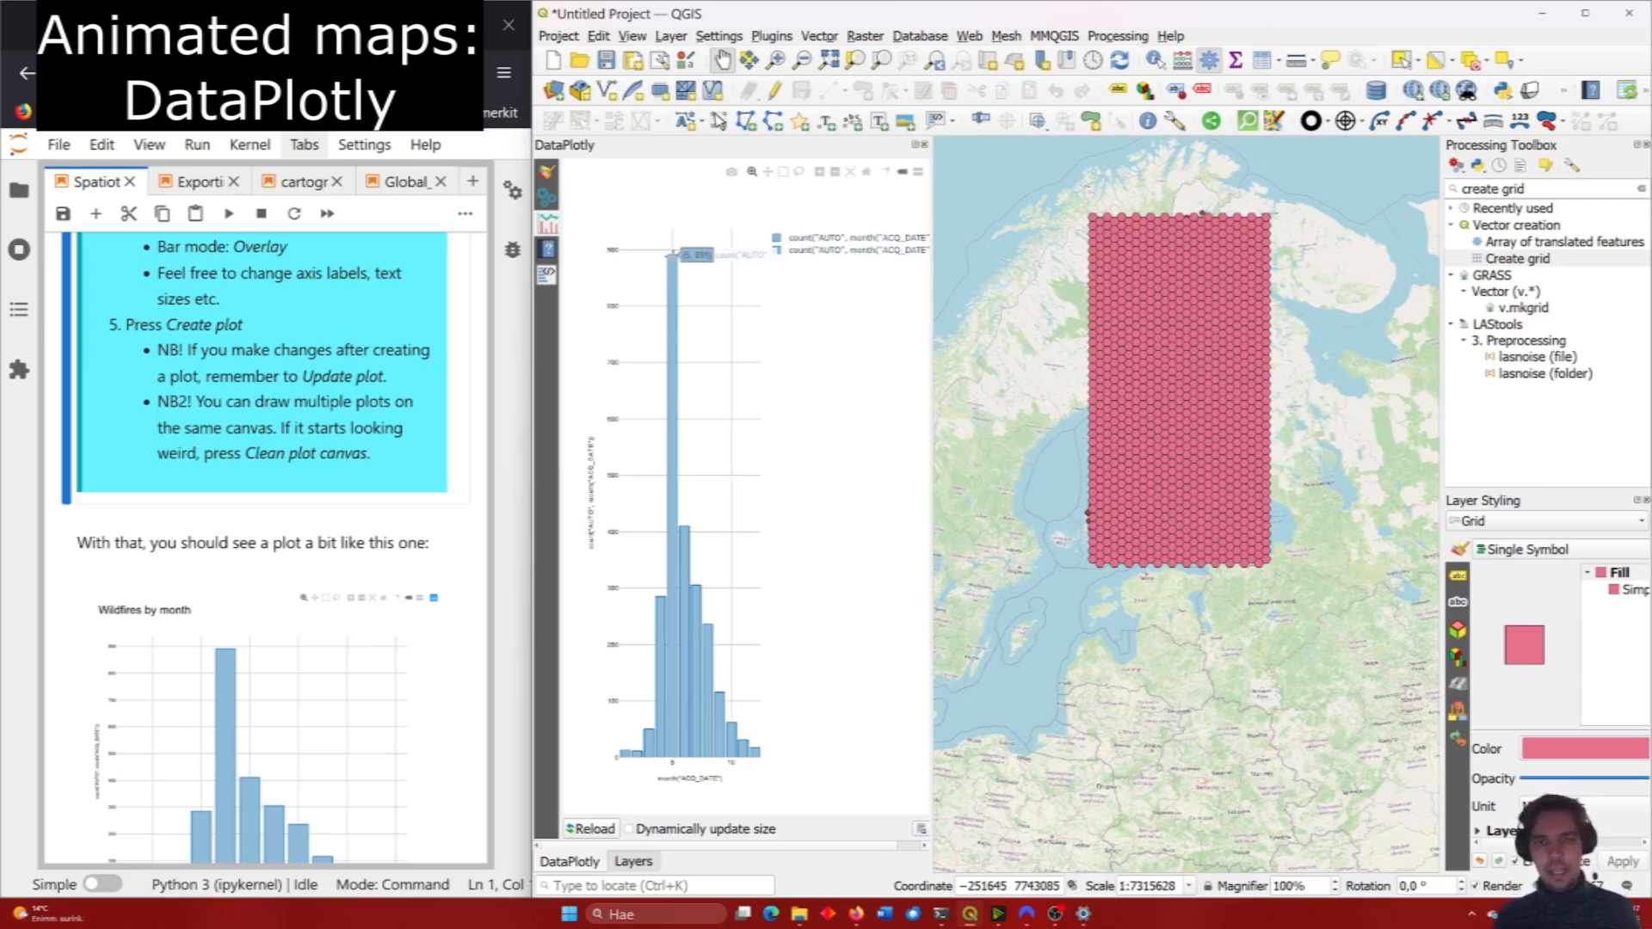
Examine the monthly fire counts in the bar plot and compare them with the notebook's text on wildfire distribution.
mouse_move(668, 254)
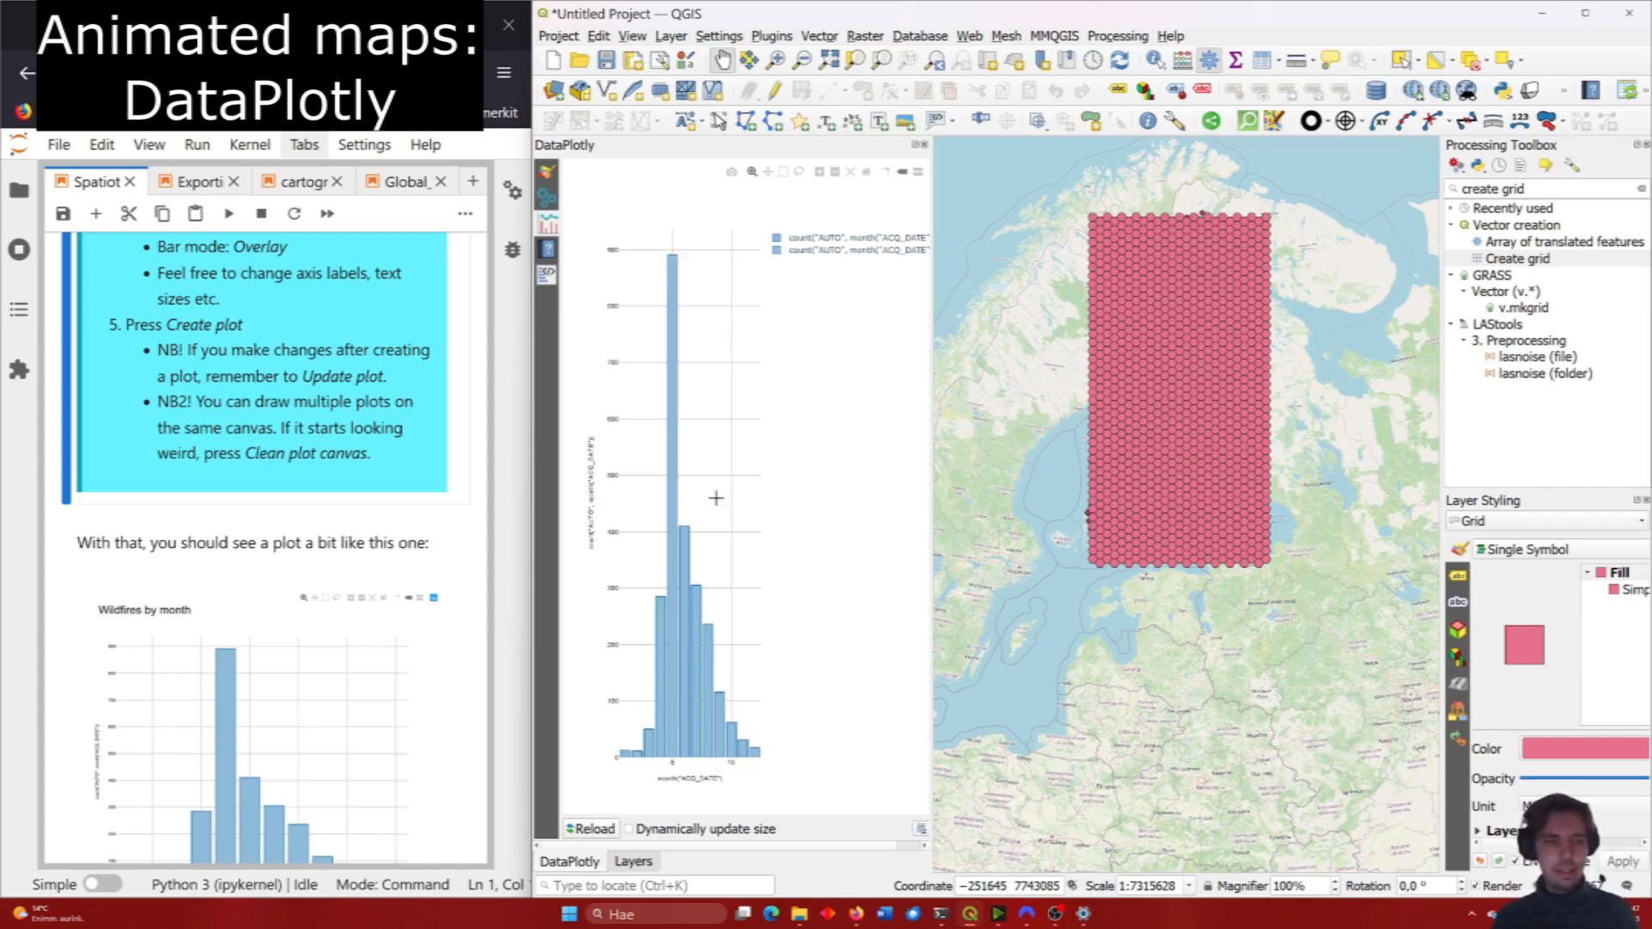
scroll(382, 617, "up", 5)
scroll(372, 400, "up", 5)
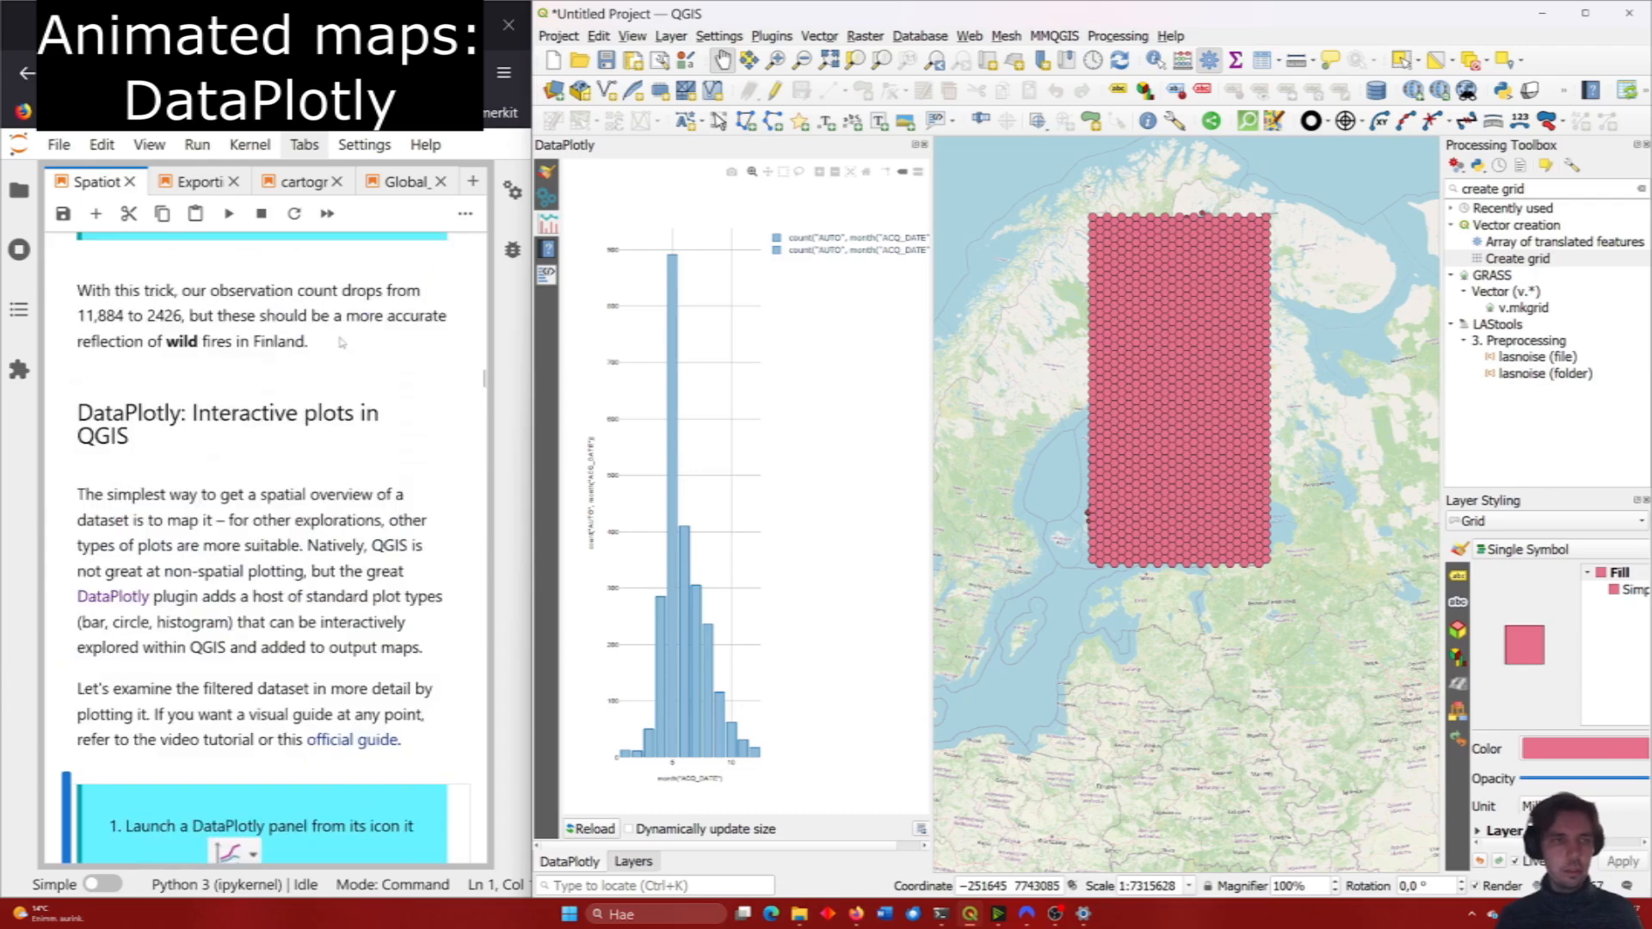
scroll(349, 391, "down", 15)
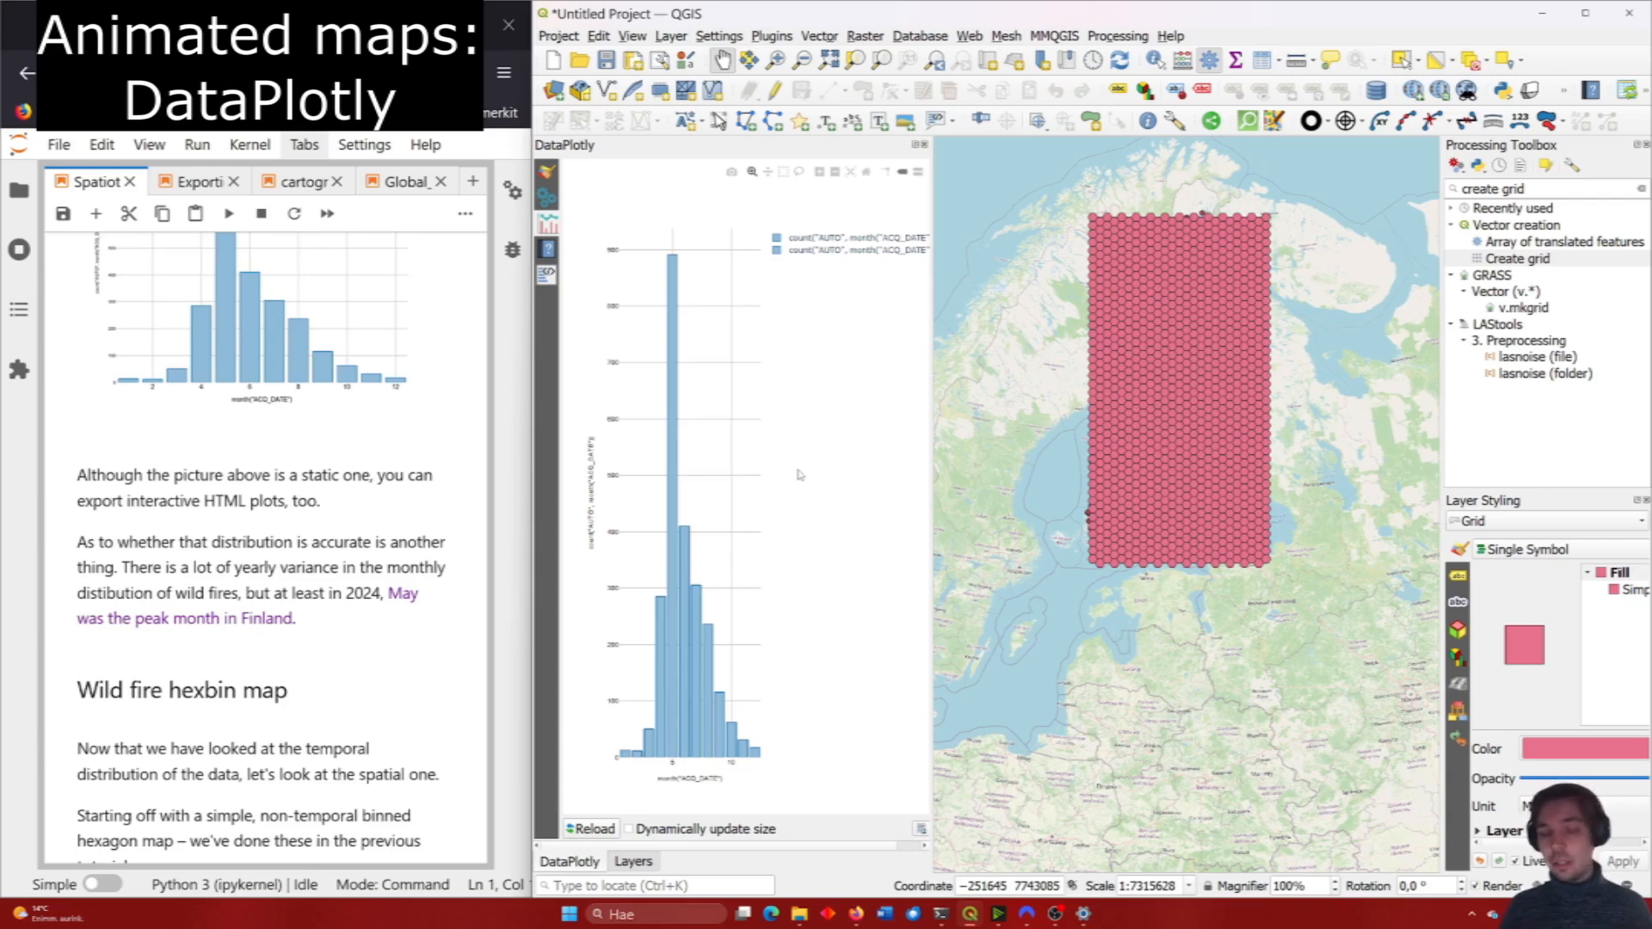
mouse_move(662, 601)
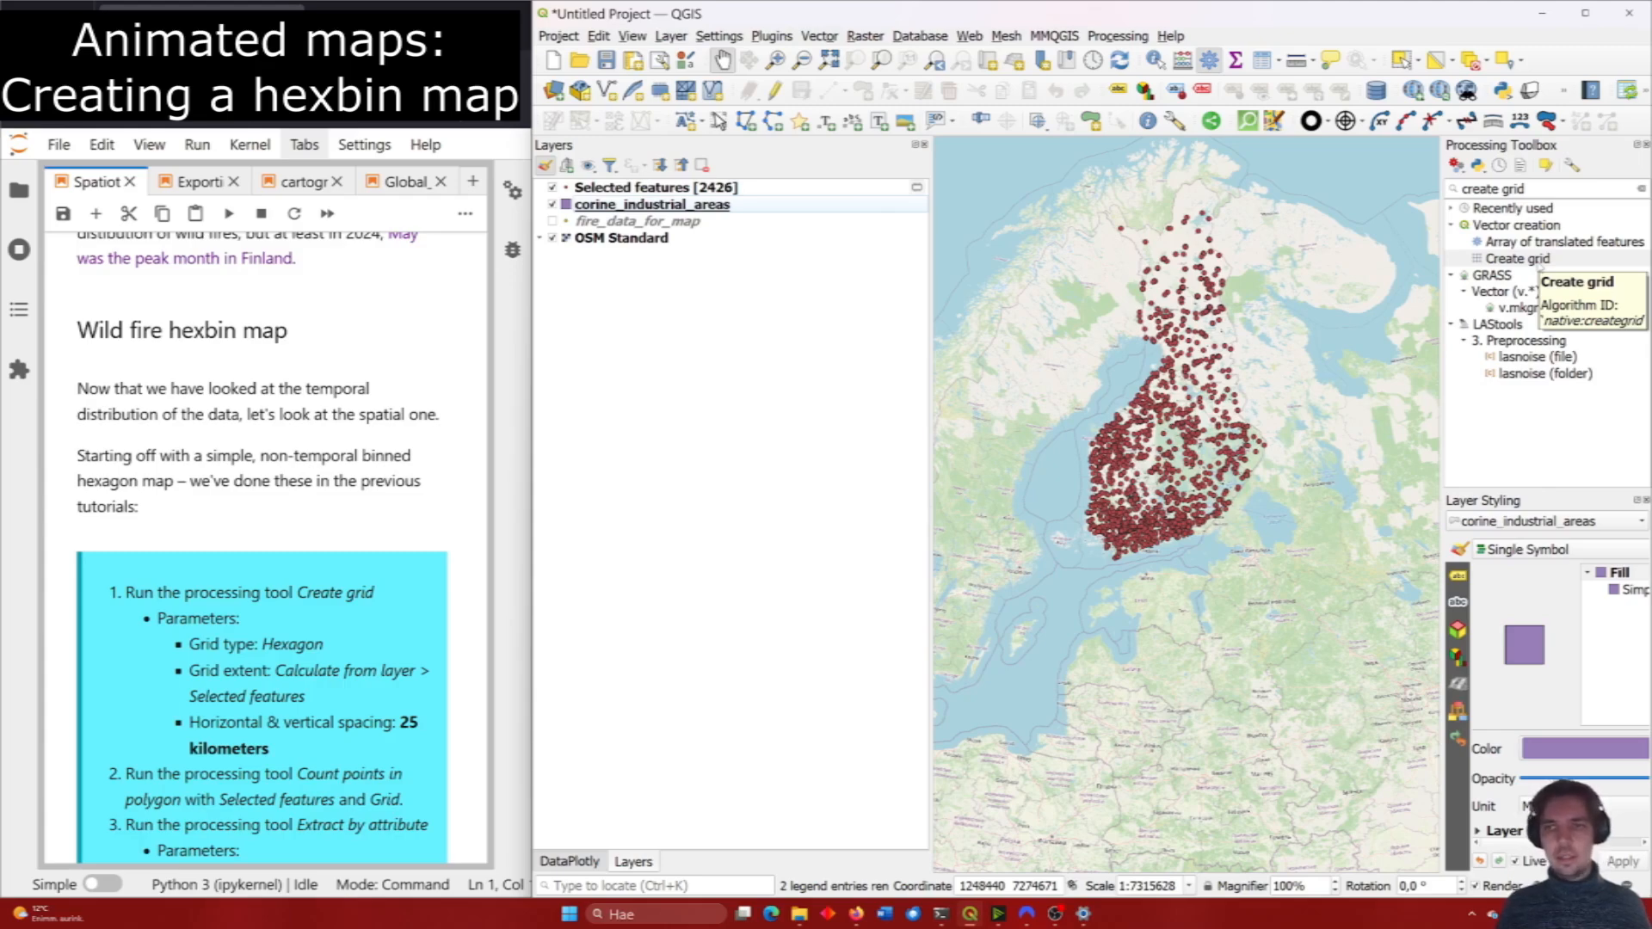
Start the Create grid tool with grid type Hexagon (Polygon) and the extent calculated from the Selected features layer.
double_click(1534, 260)
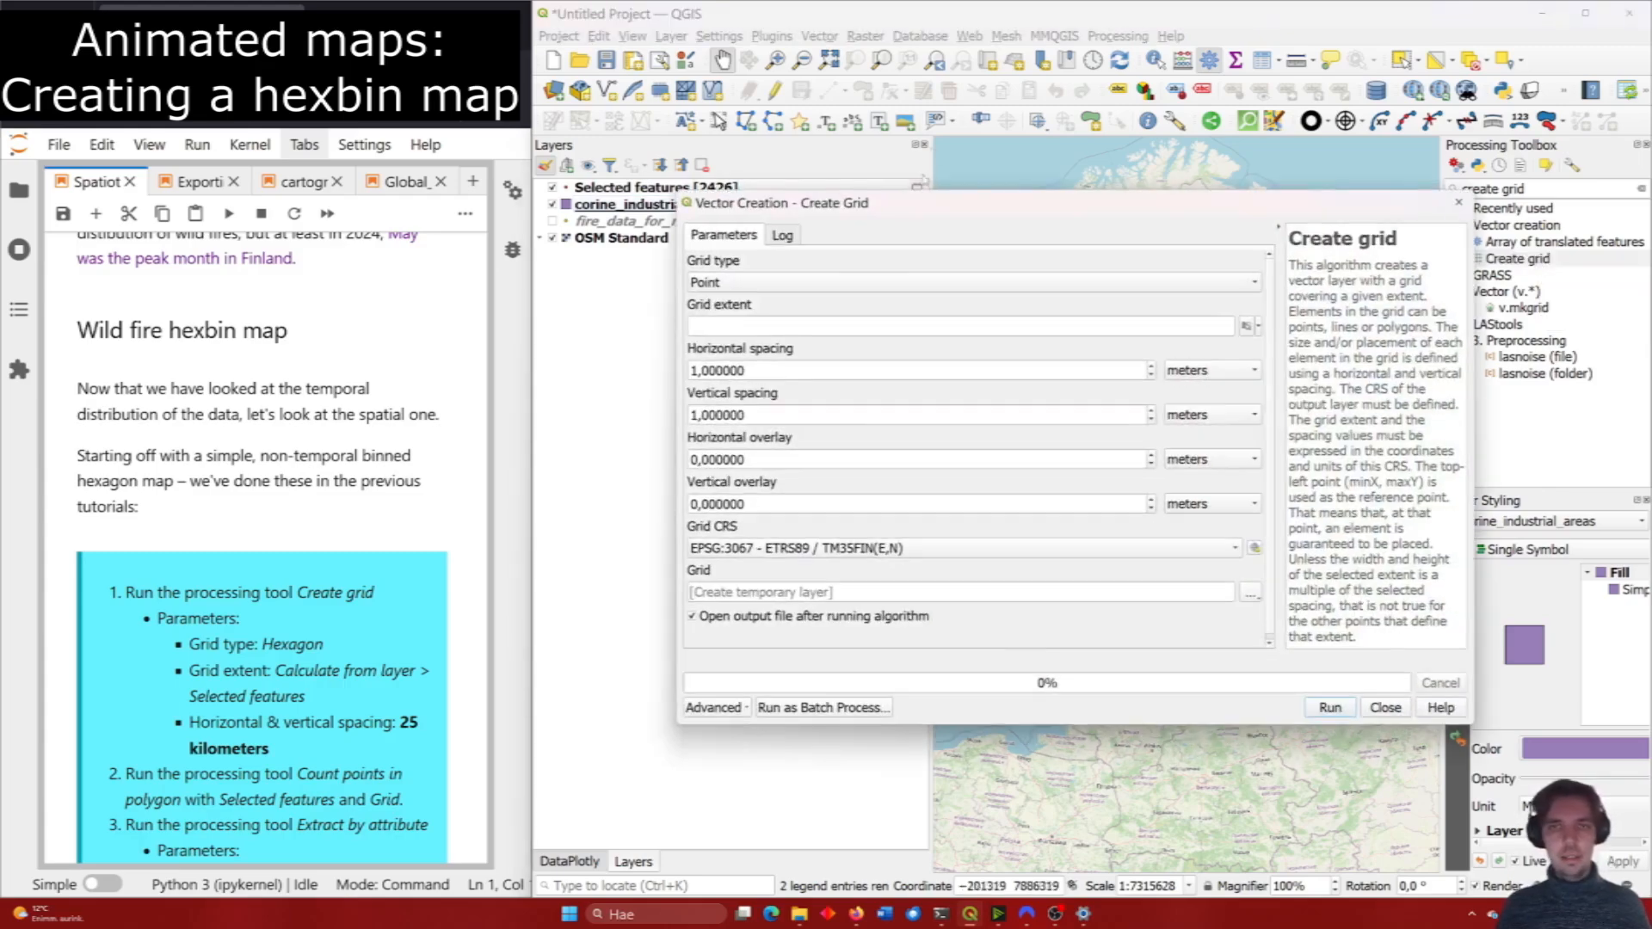
left_click(863, 284)
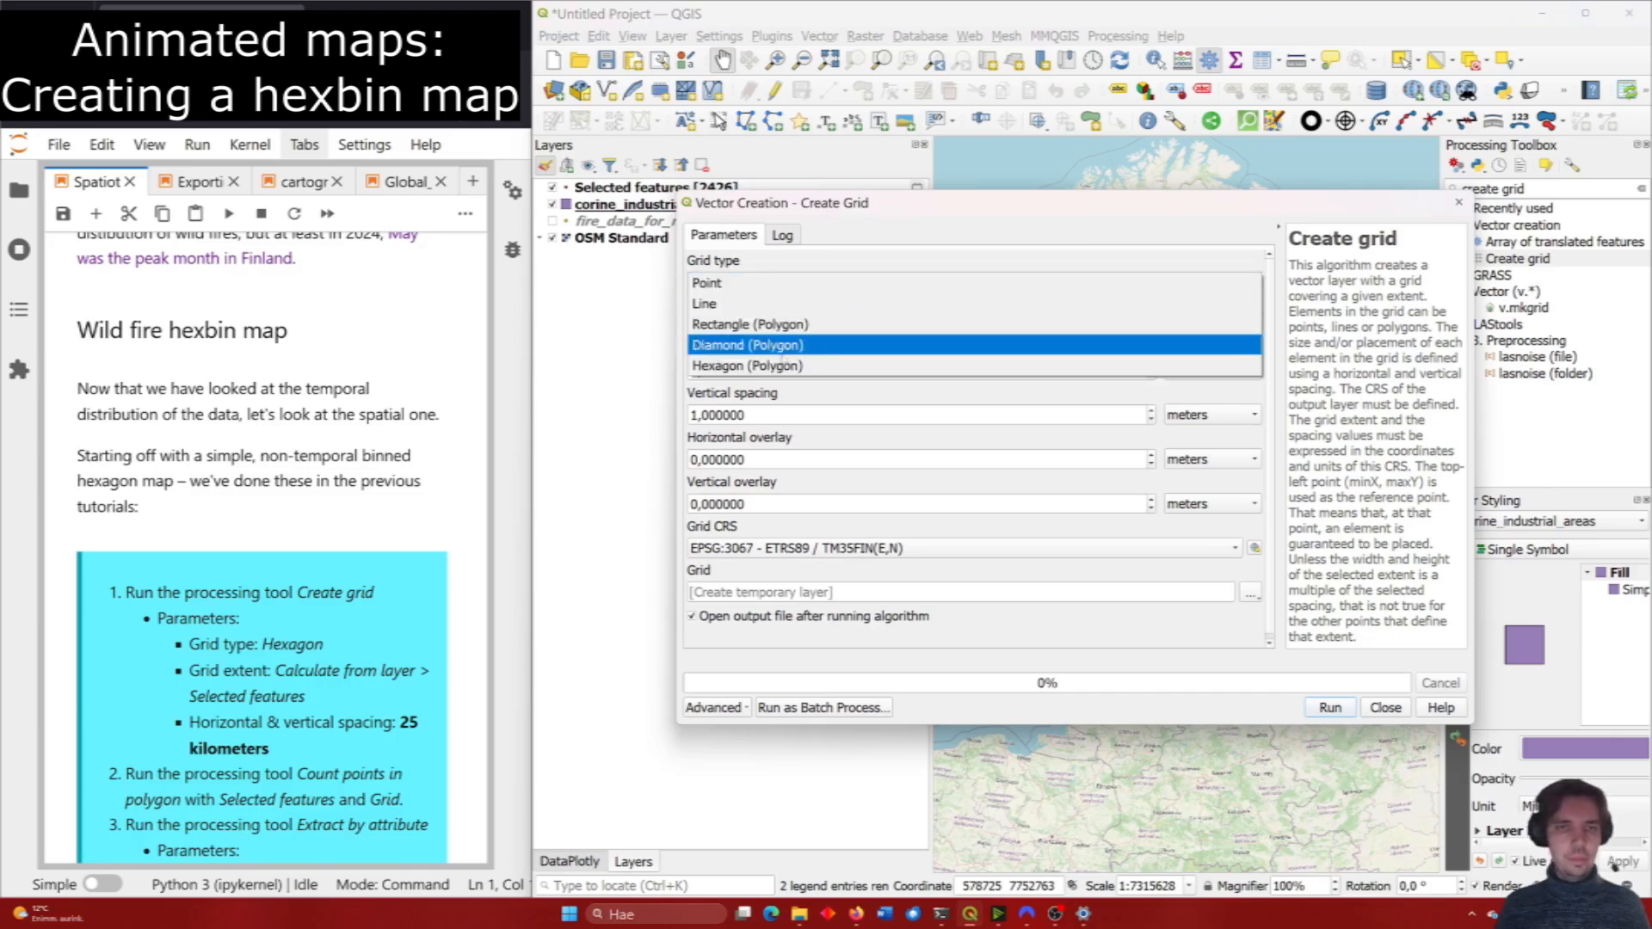
left_click(774, 365)
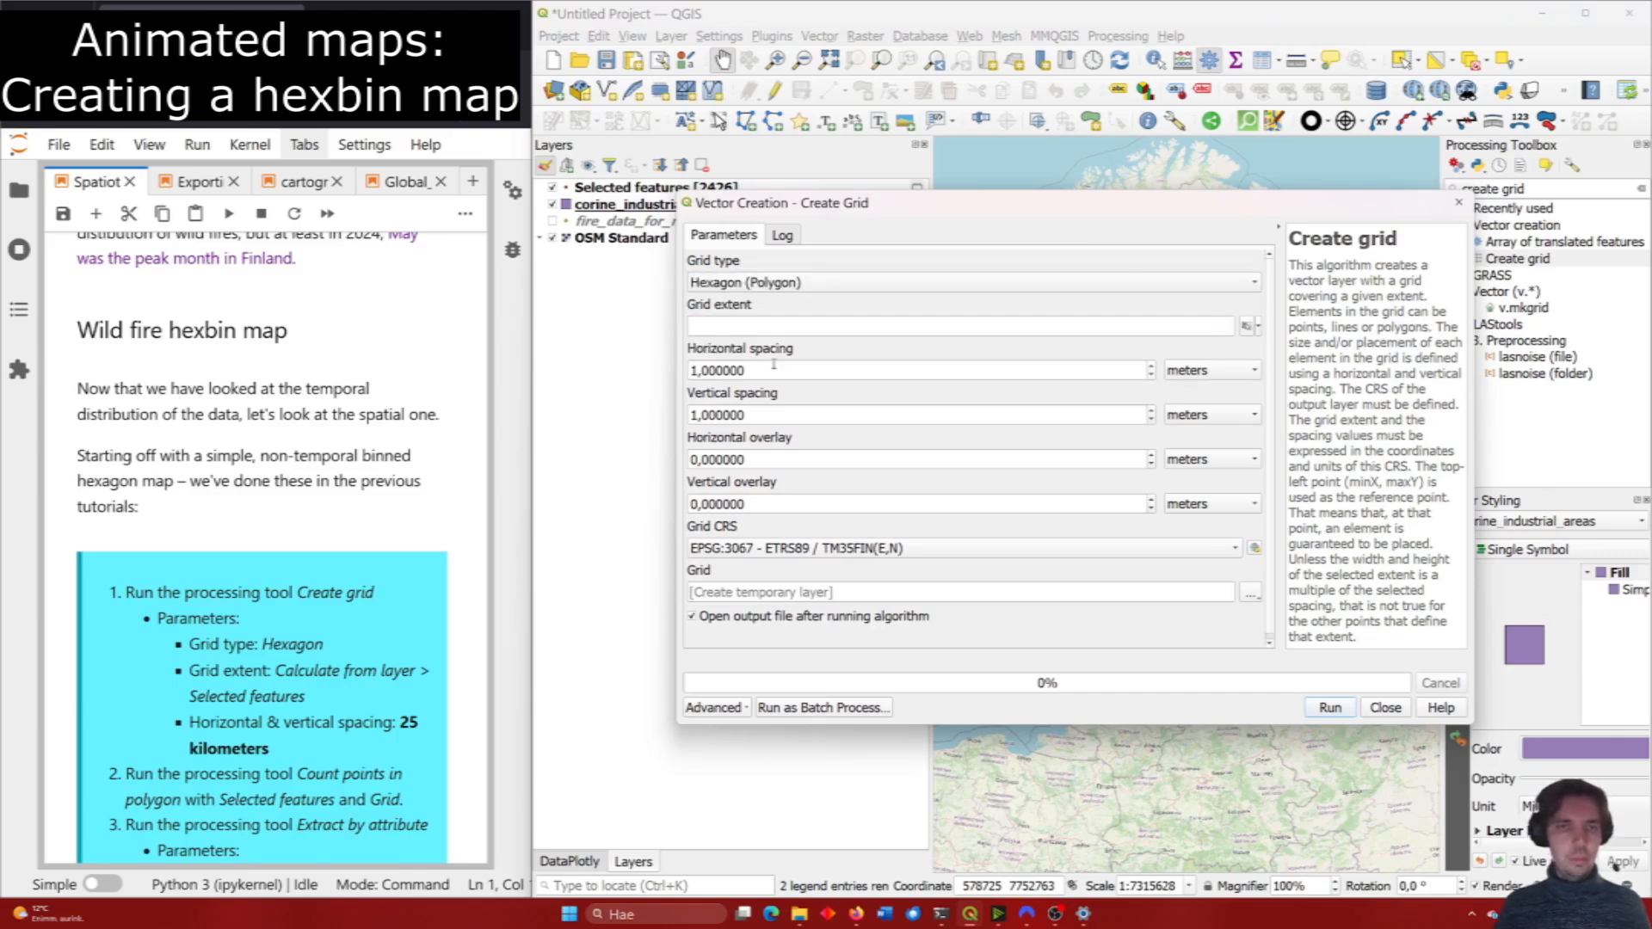
left_click(1259, 326)
mouse_move(1245, 352)
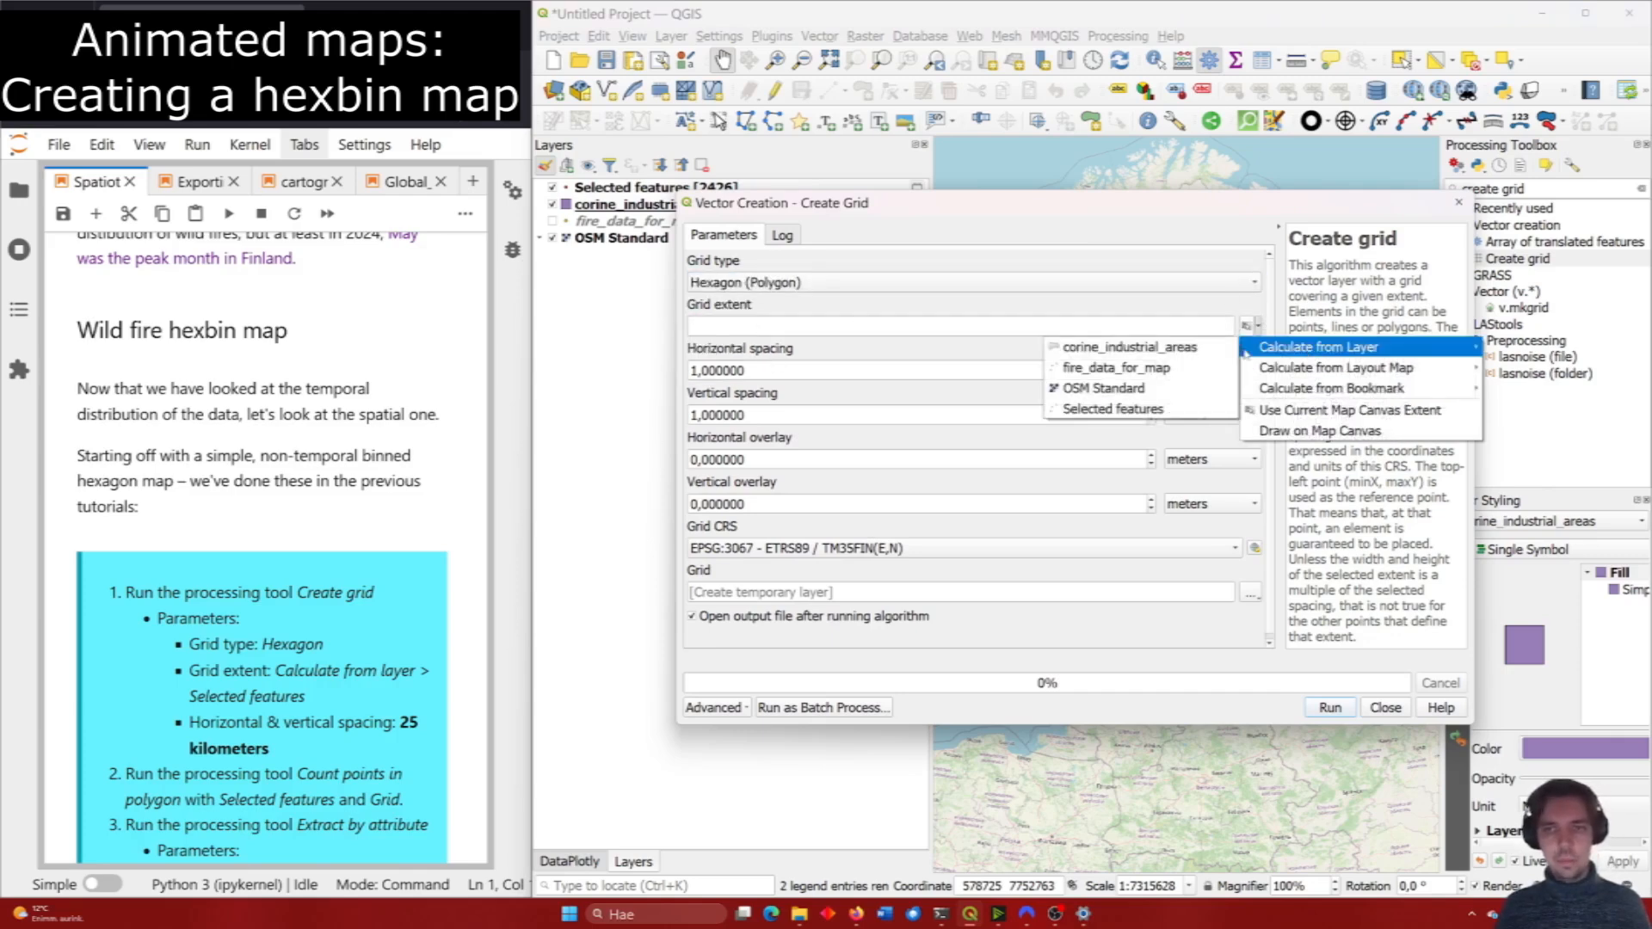
left_click(1166, 410)
Set the grid's horizontal and vertical spacing to 25 kilometers and run the grid creation.
triple_click(793, 375)
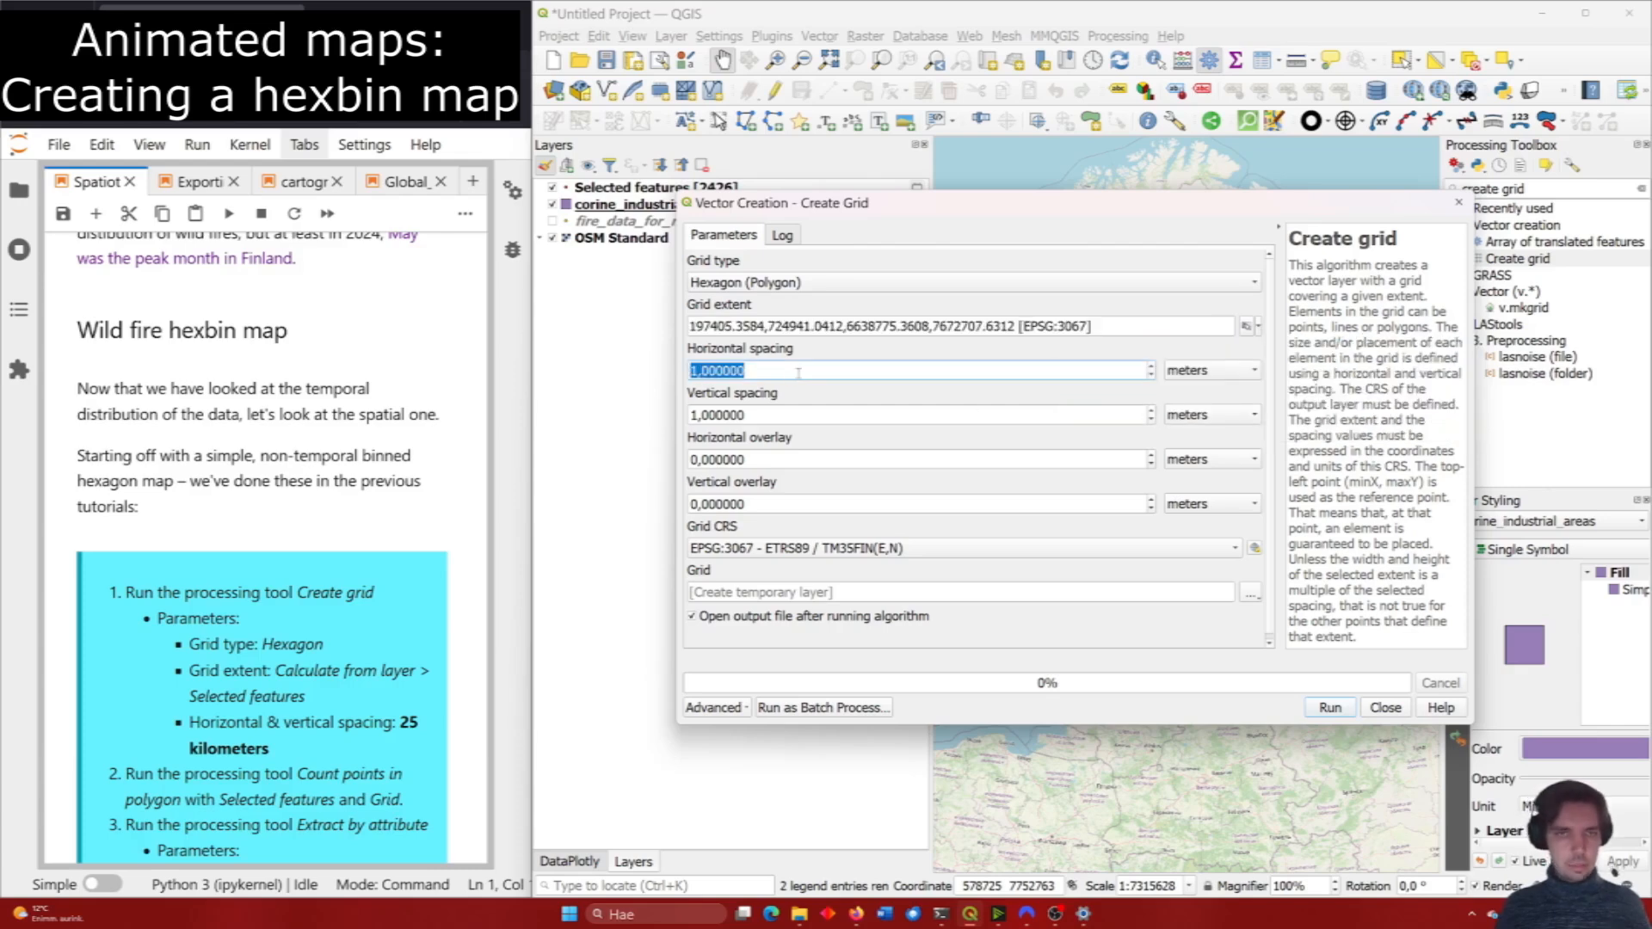
type("250")
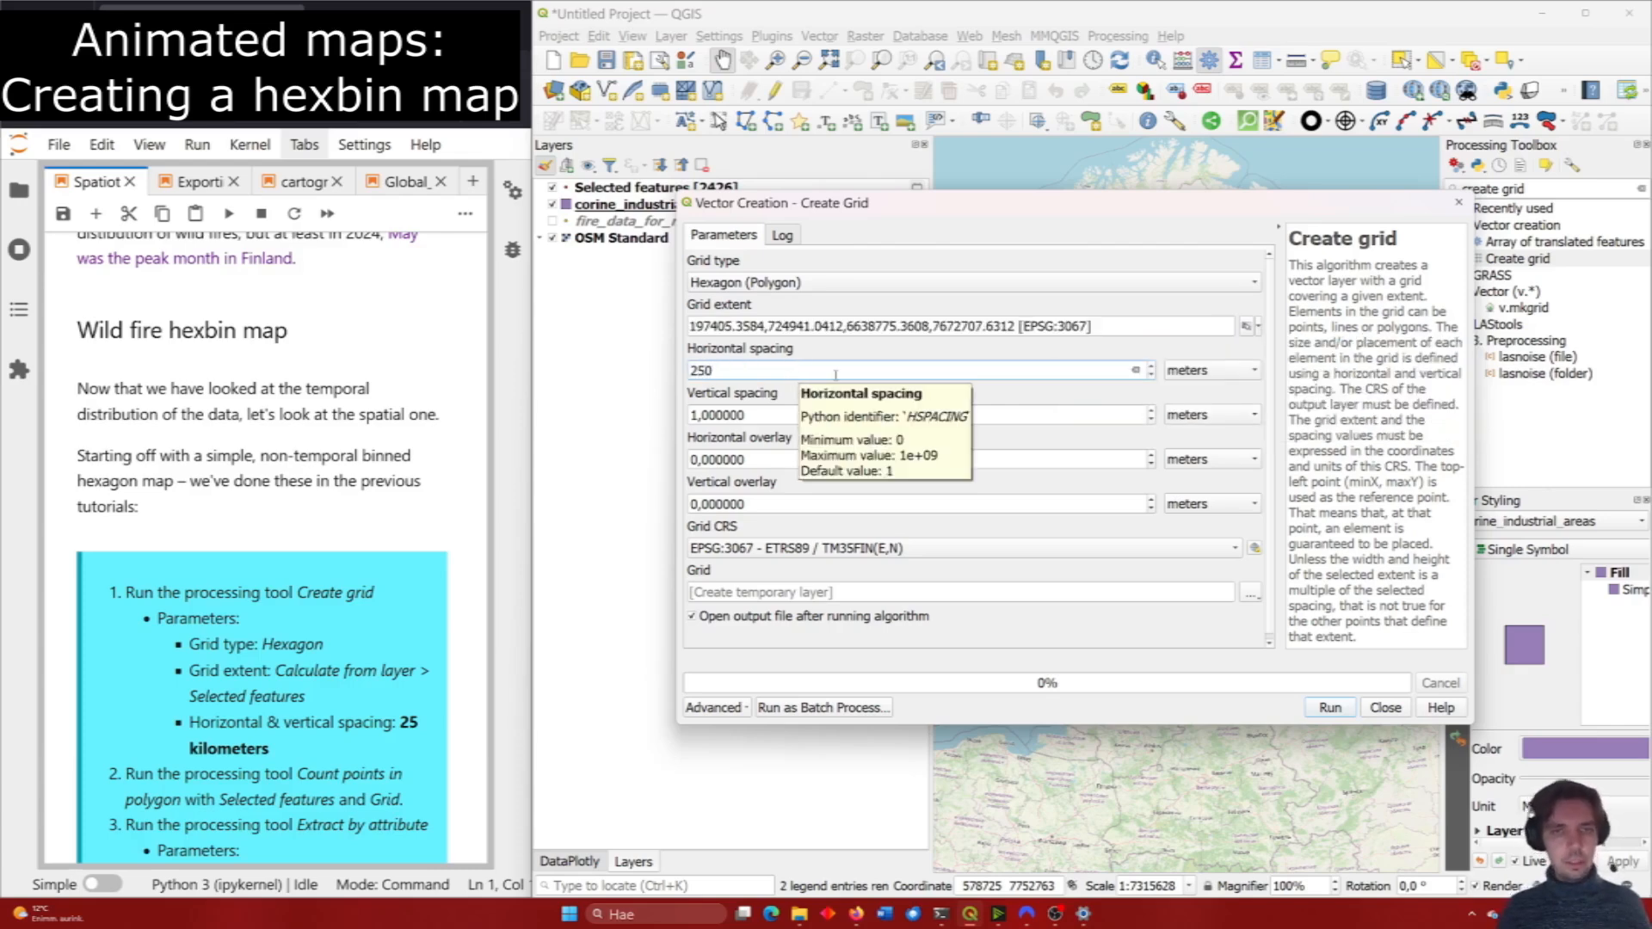
key("BackSpace")
left_click(785, 416)
key("BackSpace")
key("BackSpace")
key("BackSpace")
key("BackSpace")
key("BackSpace")
key("BackSpace")
key("BackSpace")
key("BackSpace")
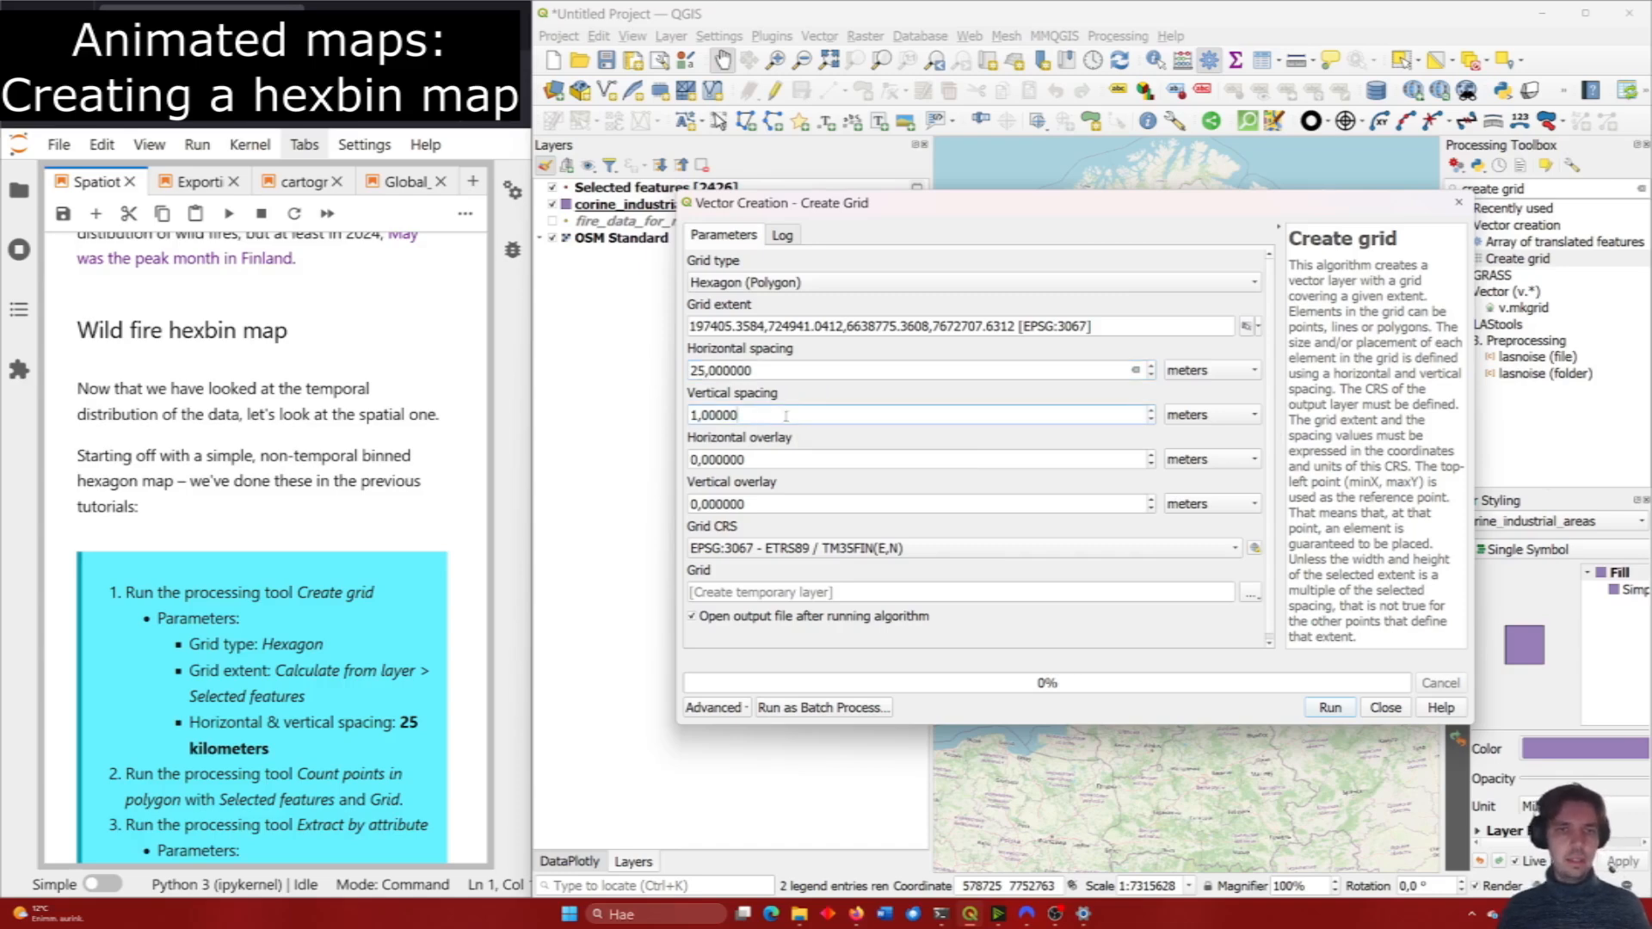
type("25")
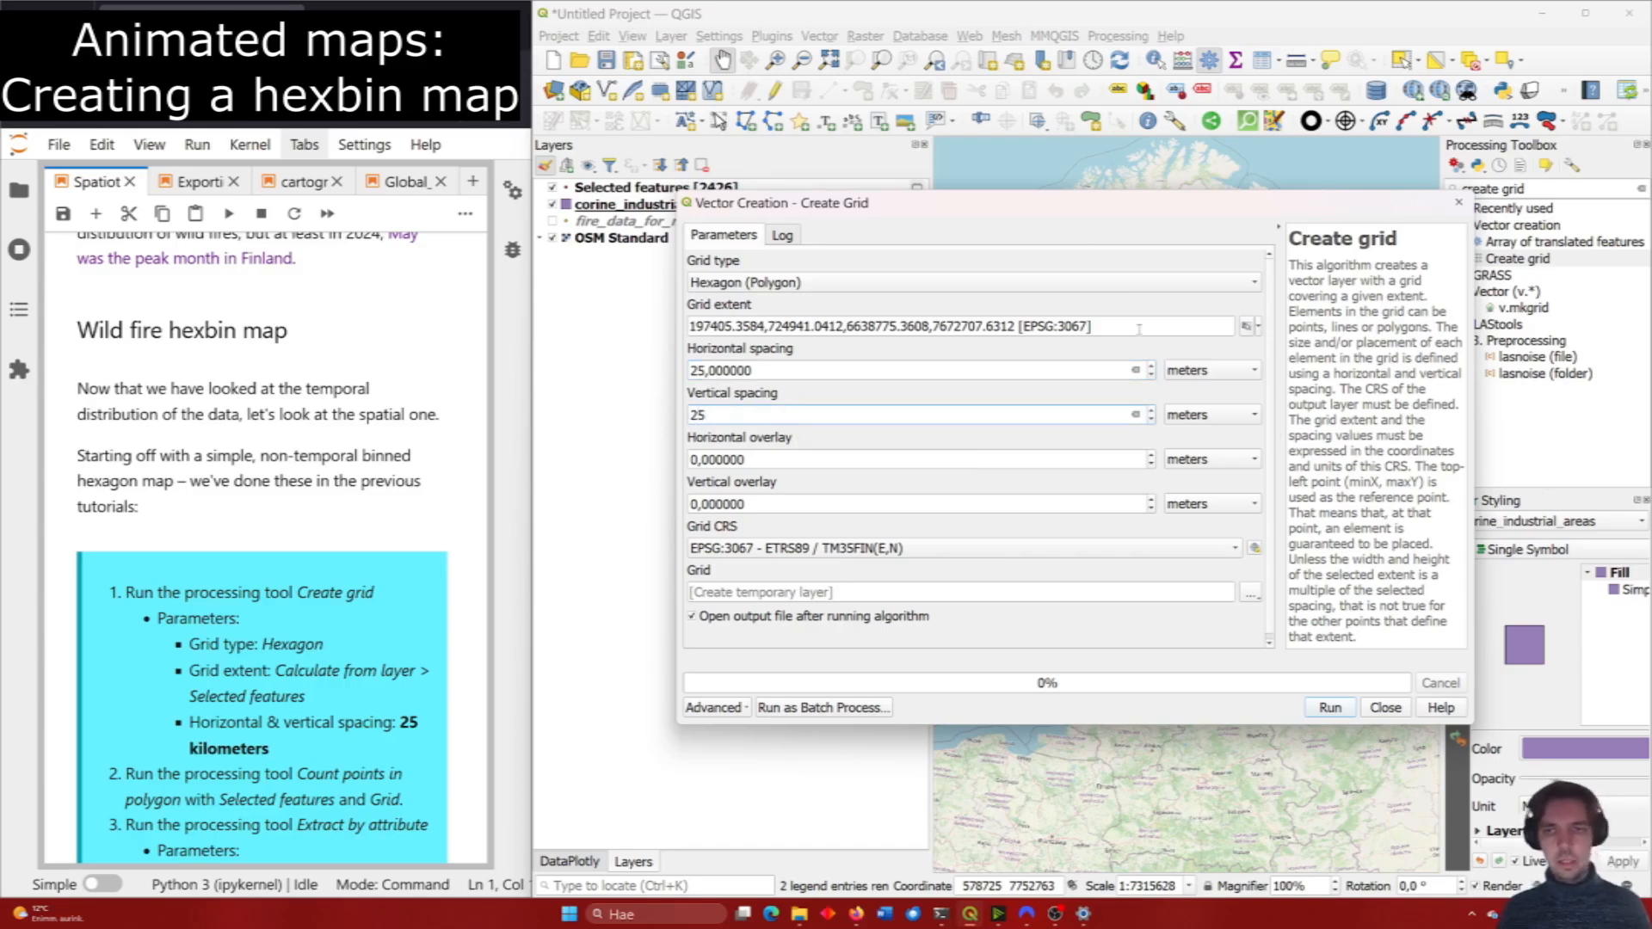
left_click(1214, 370)
left_click(1205, 391)
left_click(1213, 415)
left_click(1215, 435)
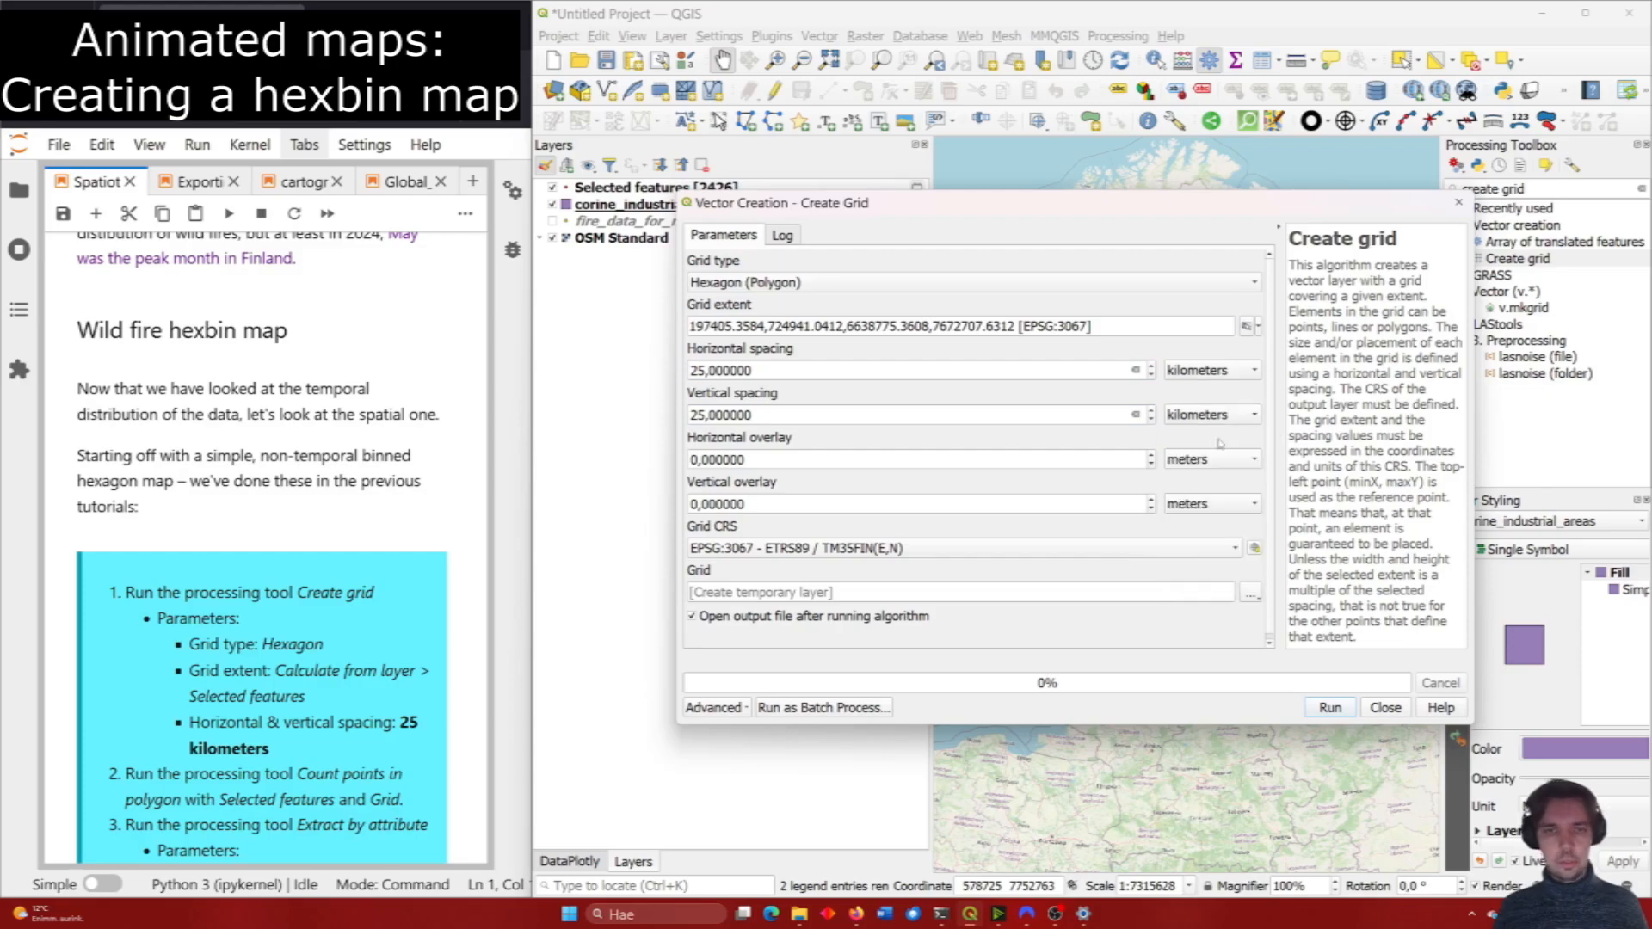
left_click(1331, 707)
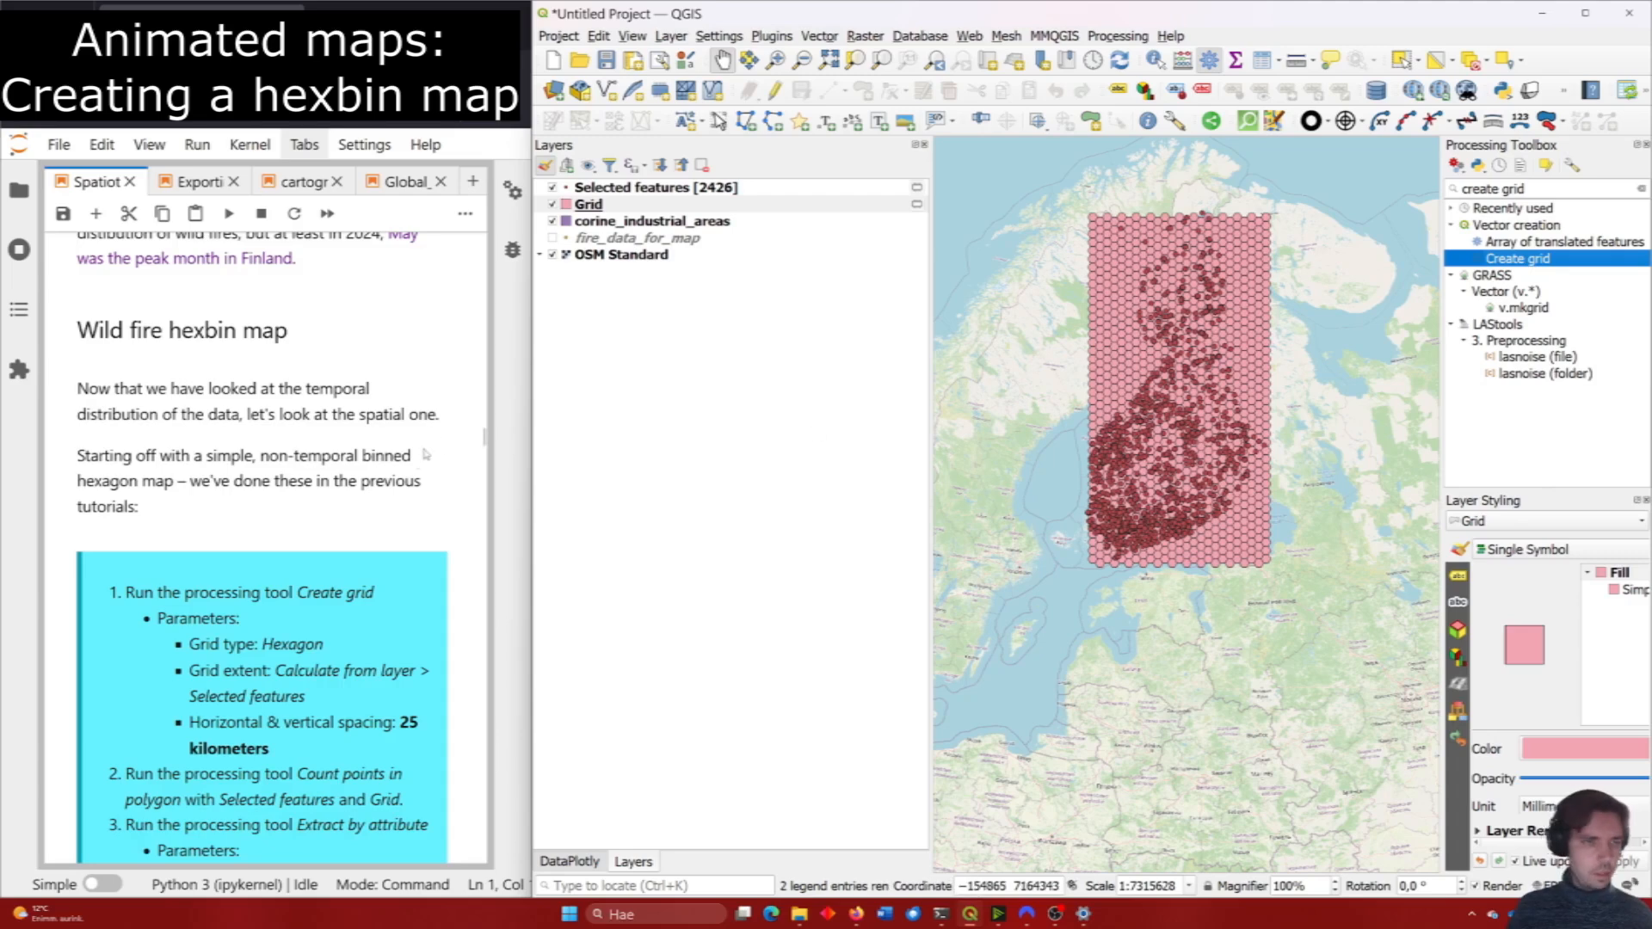
Run Count points in polygon with Grid as the polygons and Selected features as the points.
scroll(314, 542, "down", 3)
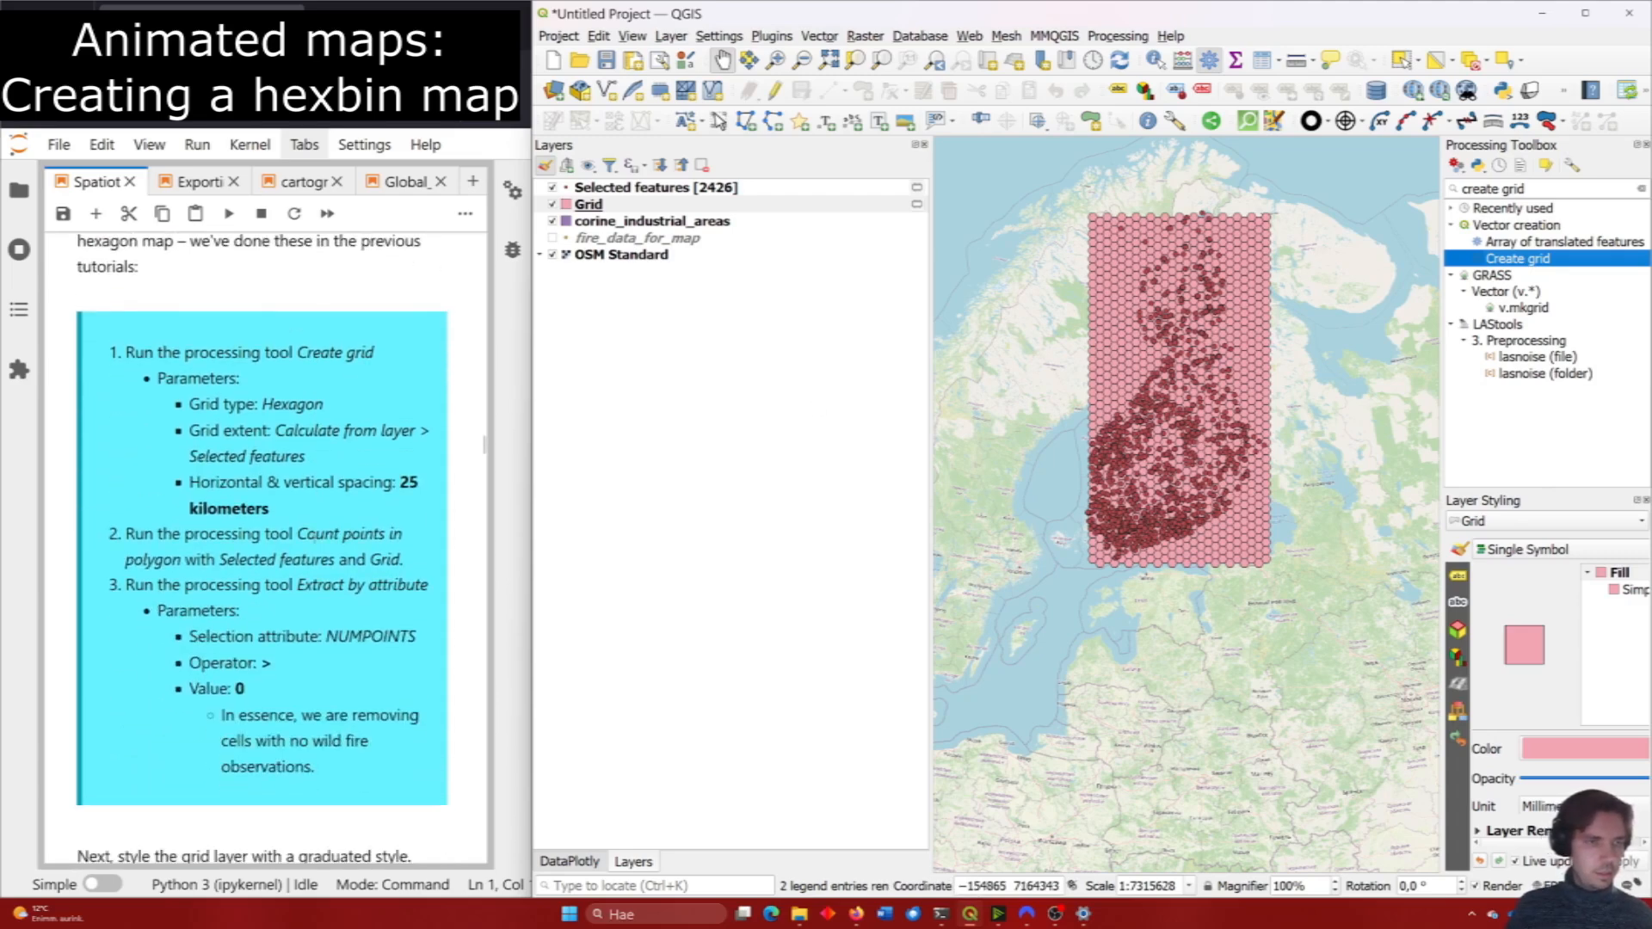
triple_click(1557, 187)
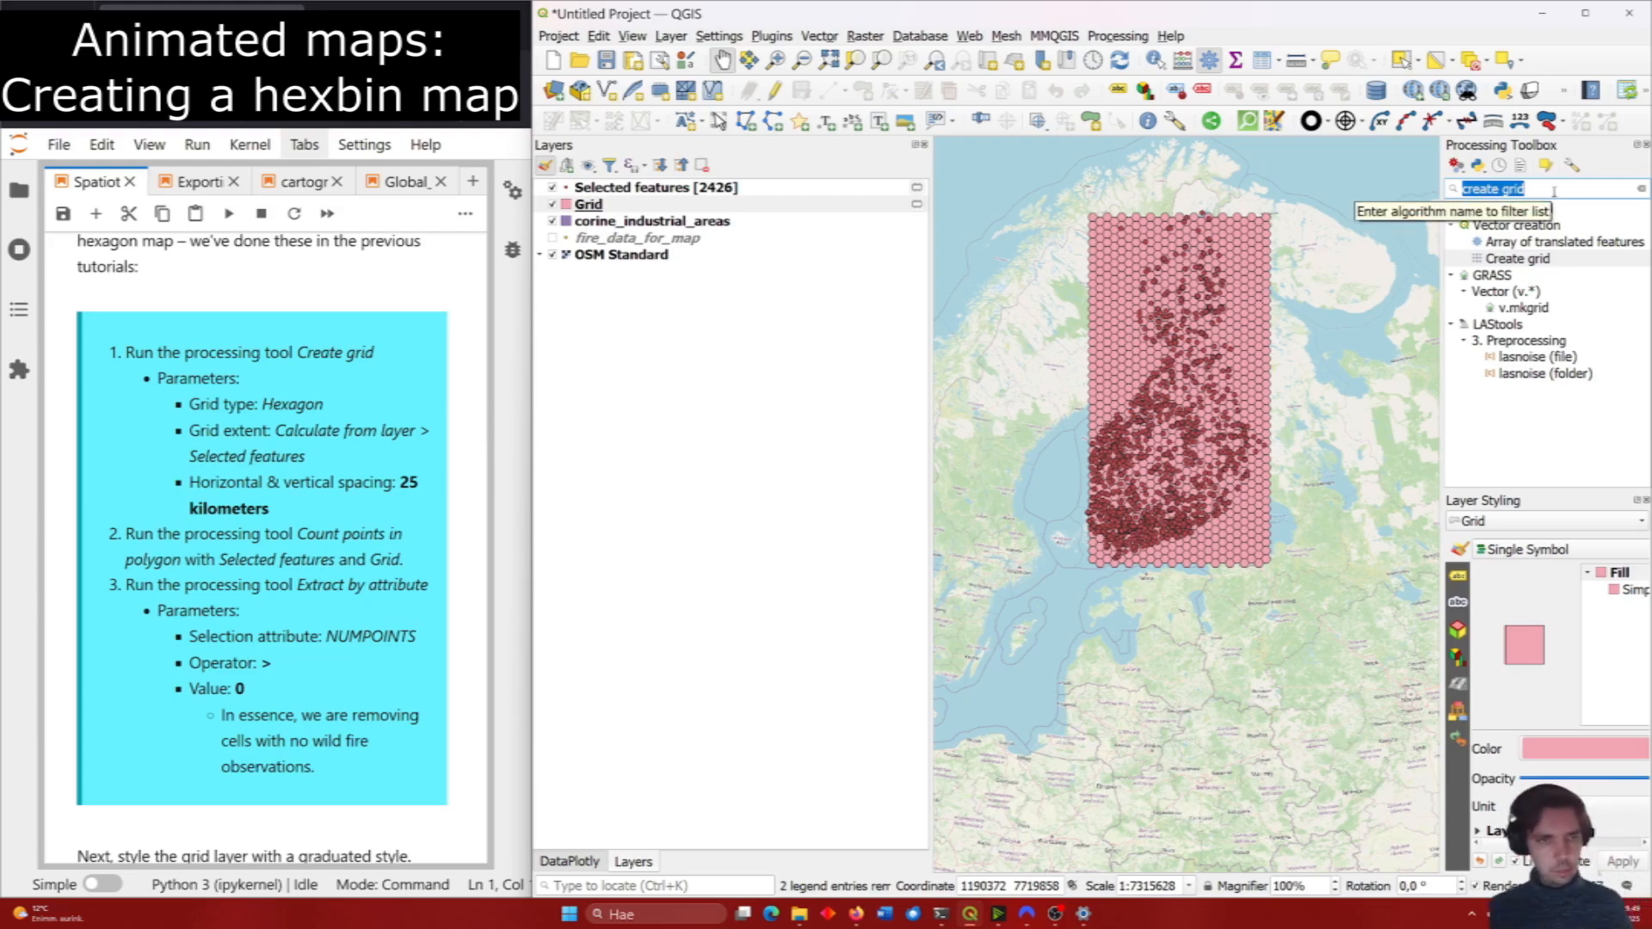
type("county")
key("BackSpace")
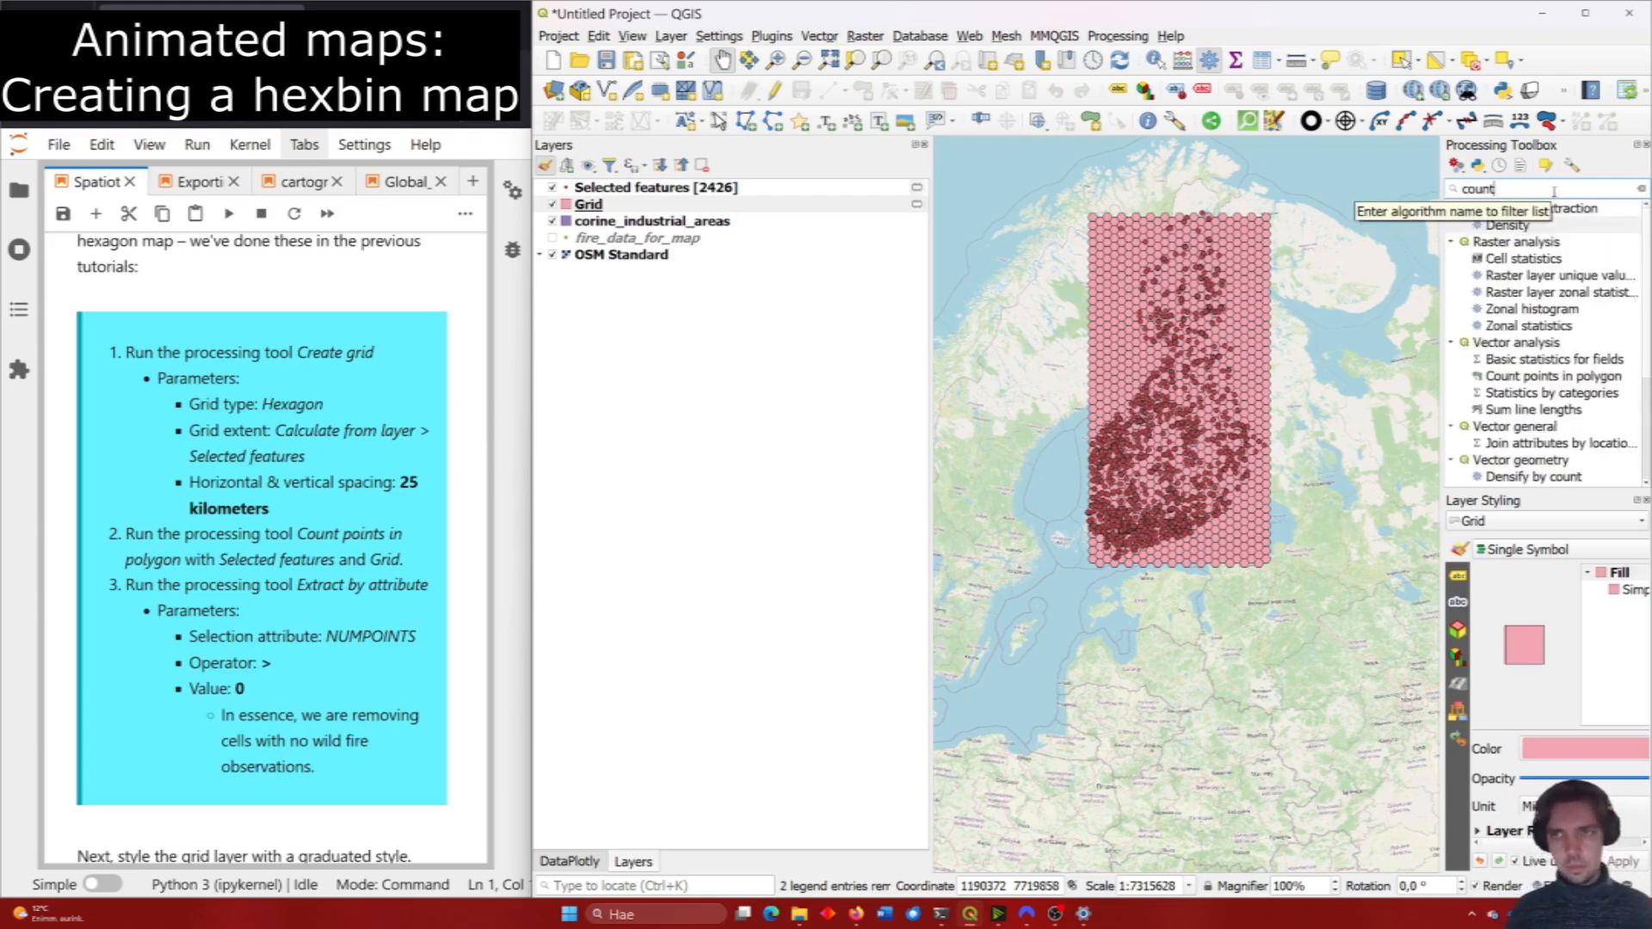
type("point")
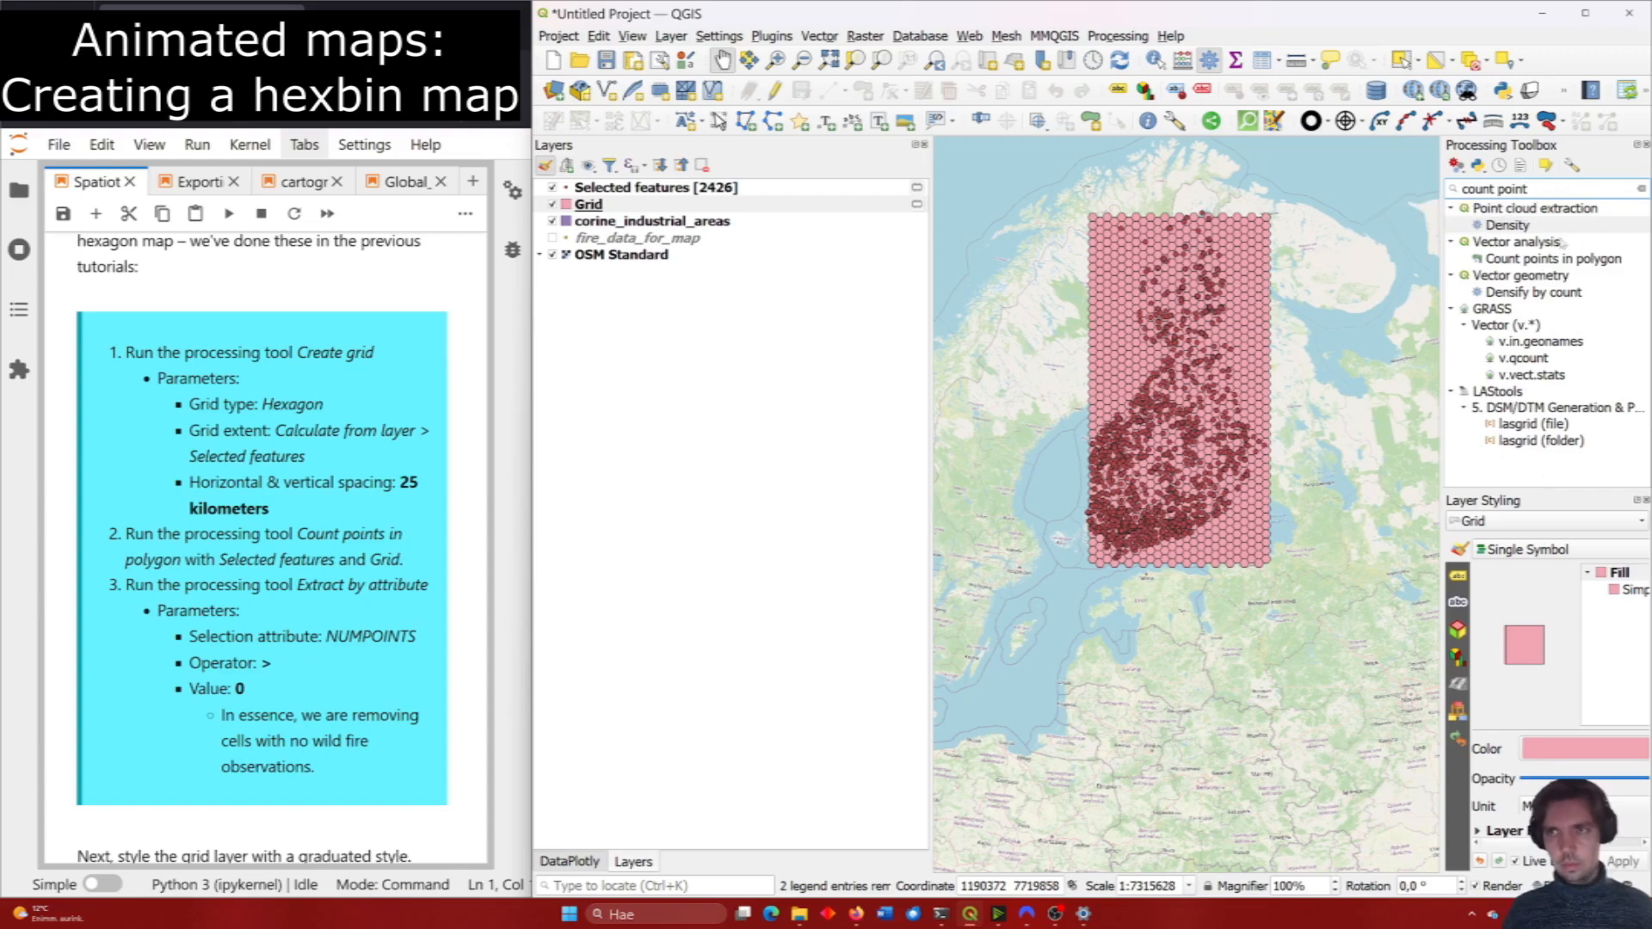
double_click(1575, 259)
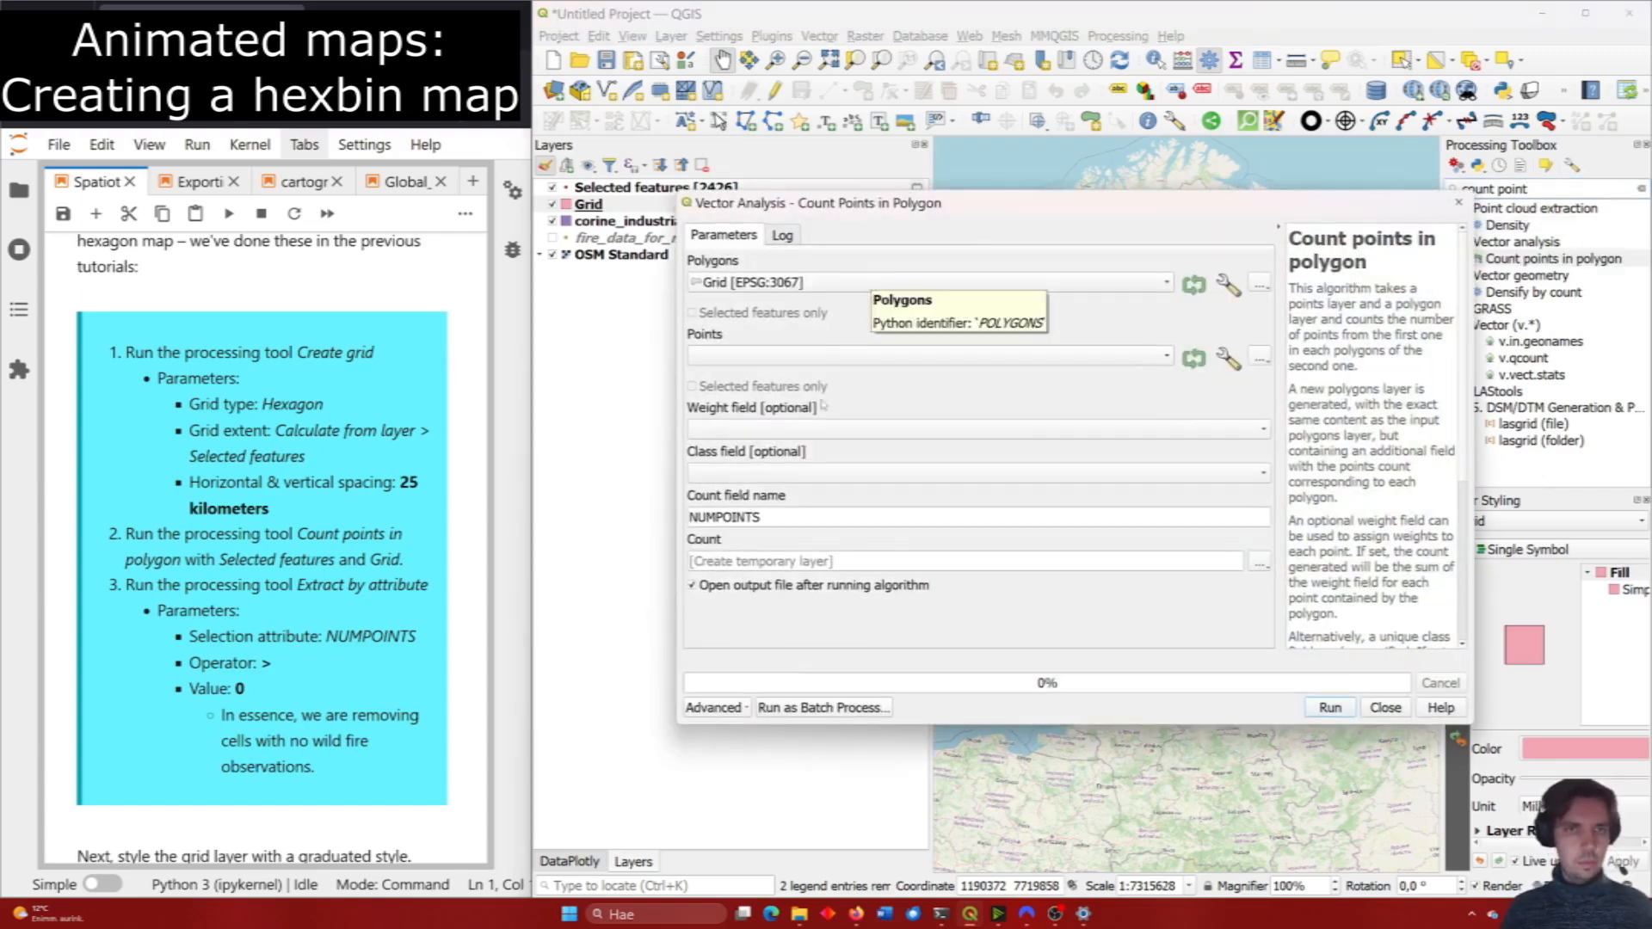
left_click(834, 353)
left_click(829, 379)
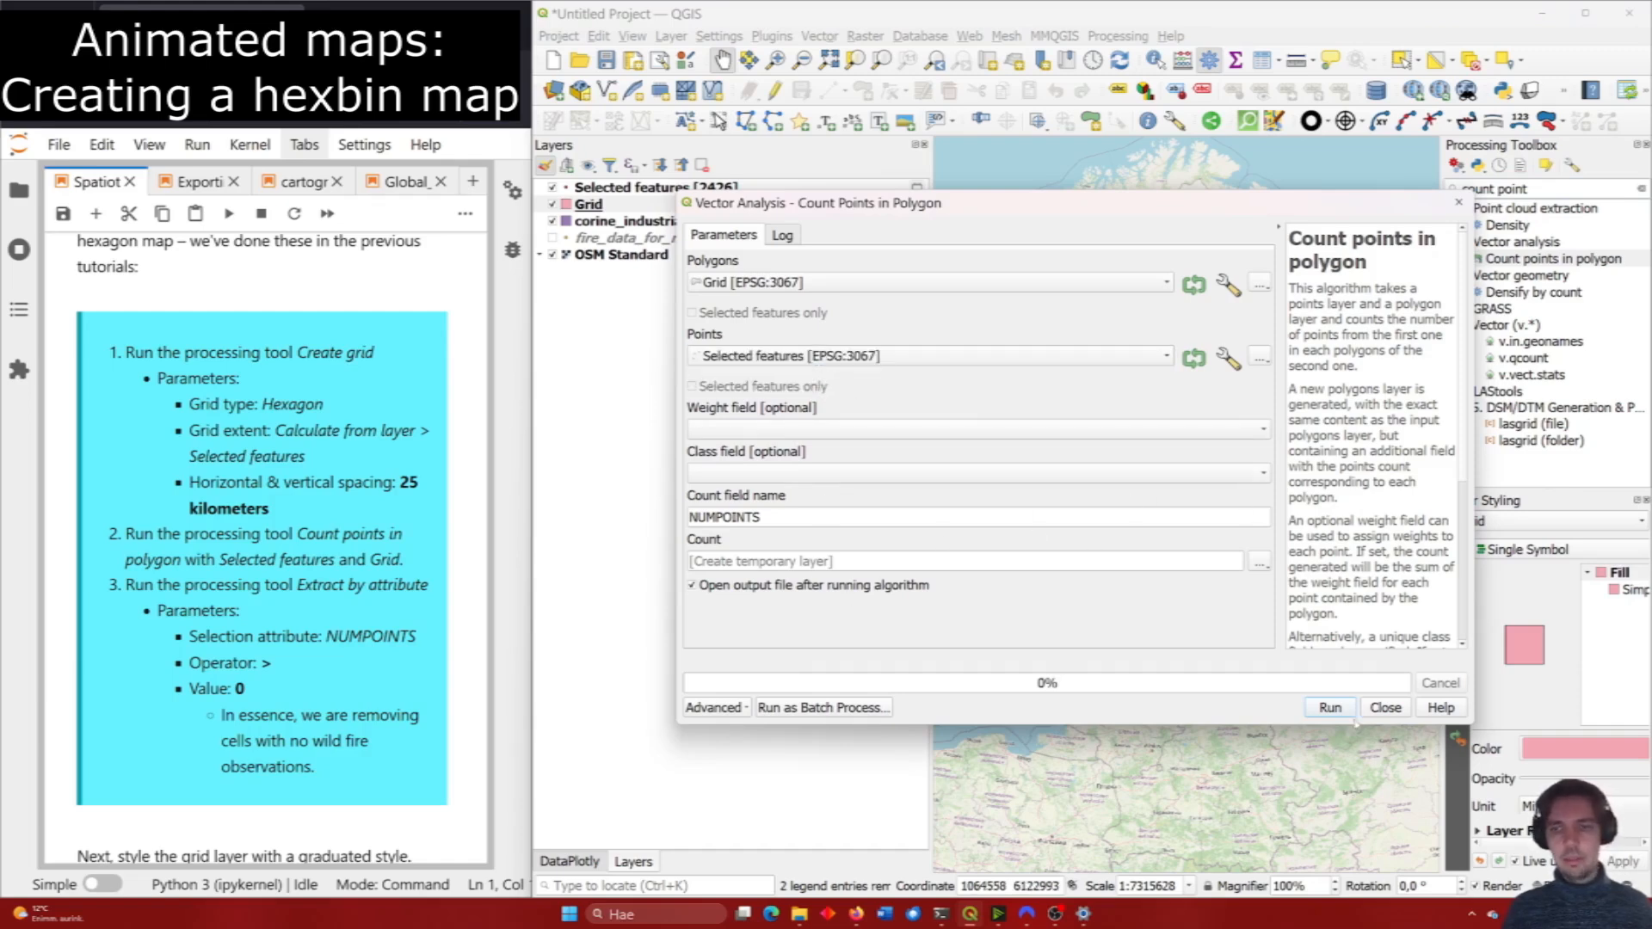
left_click(1330, 709)
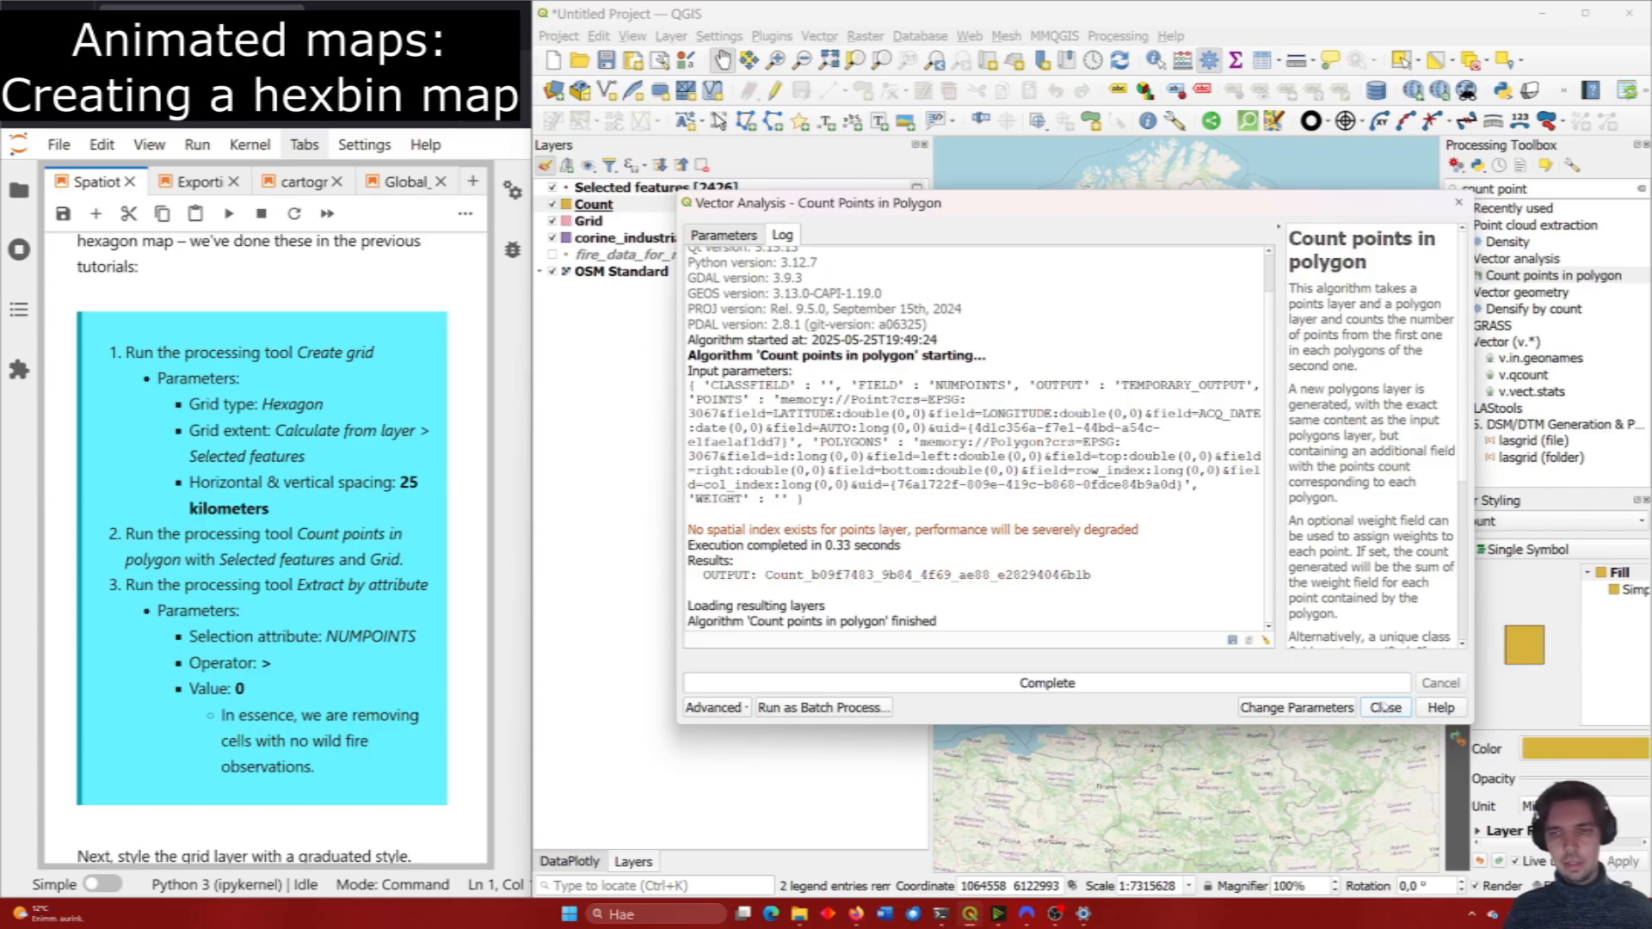
left_click(1385, 709)
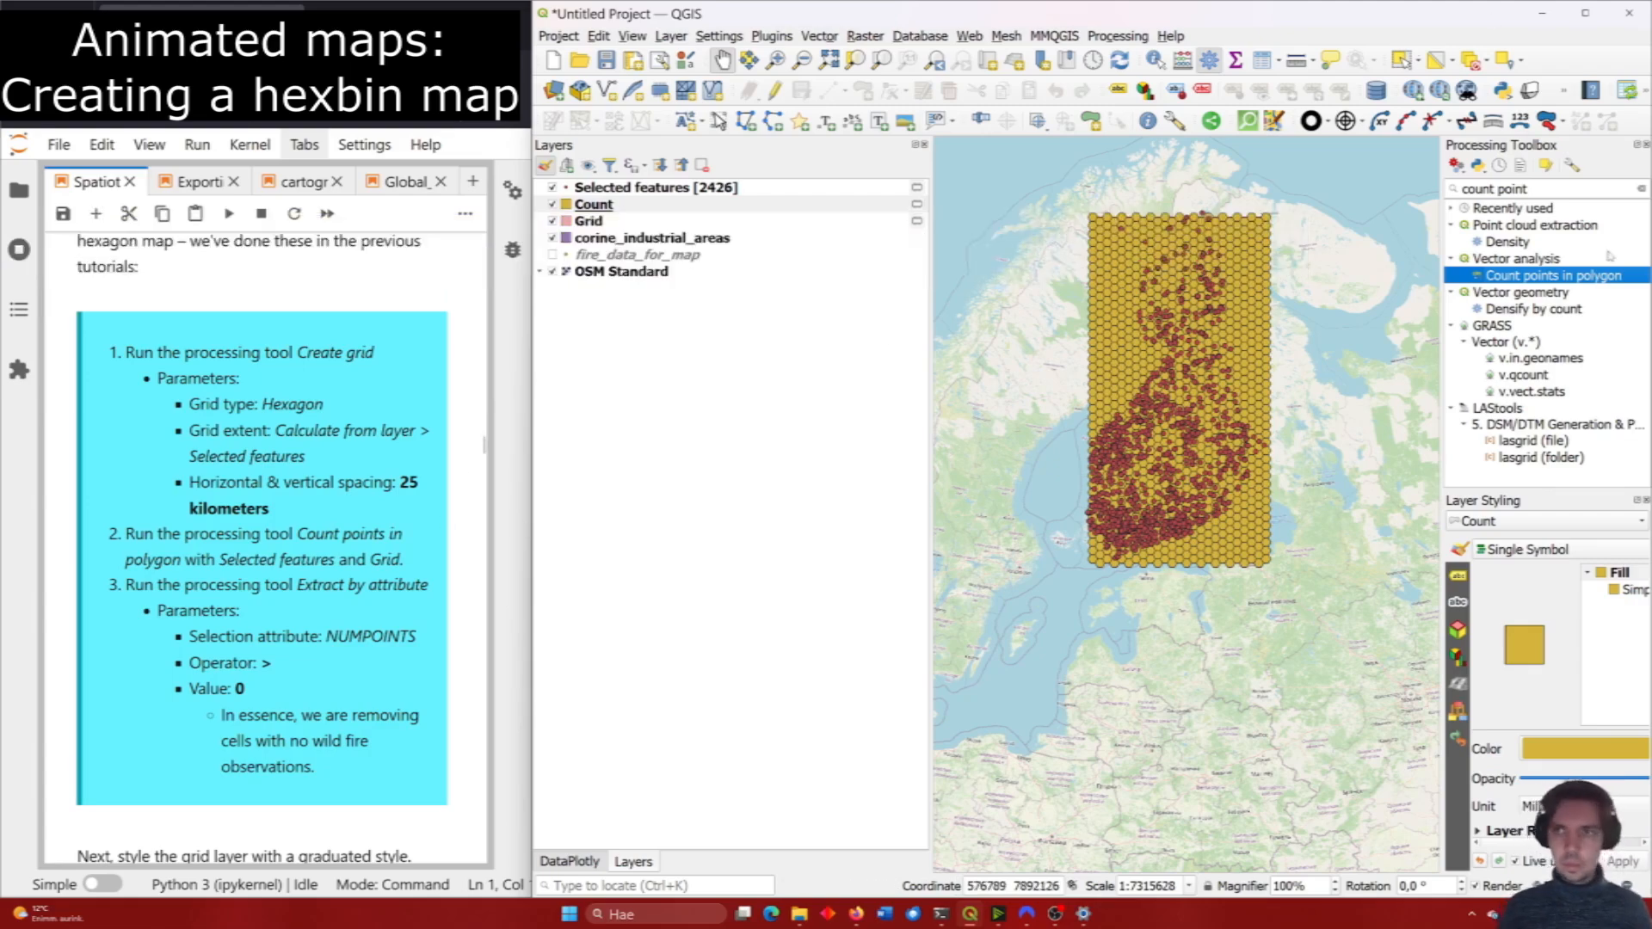
Start the Extract by attribute tool with the Count layer as the input layer.
left_click(607, 206)
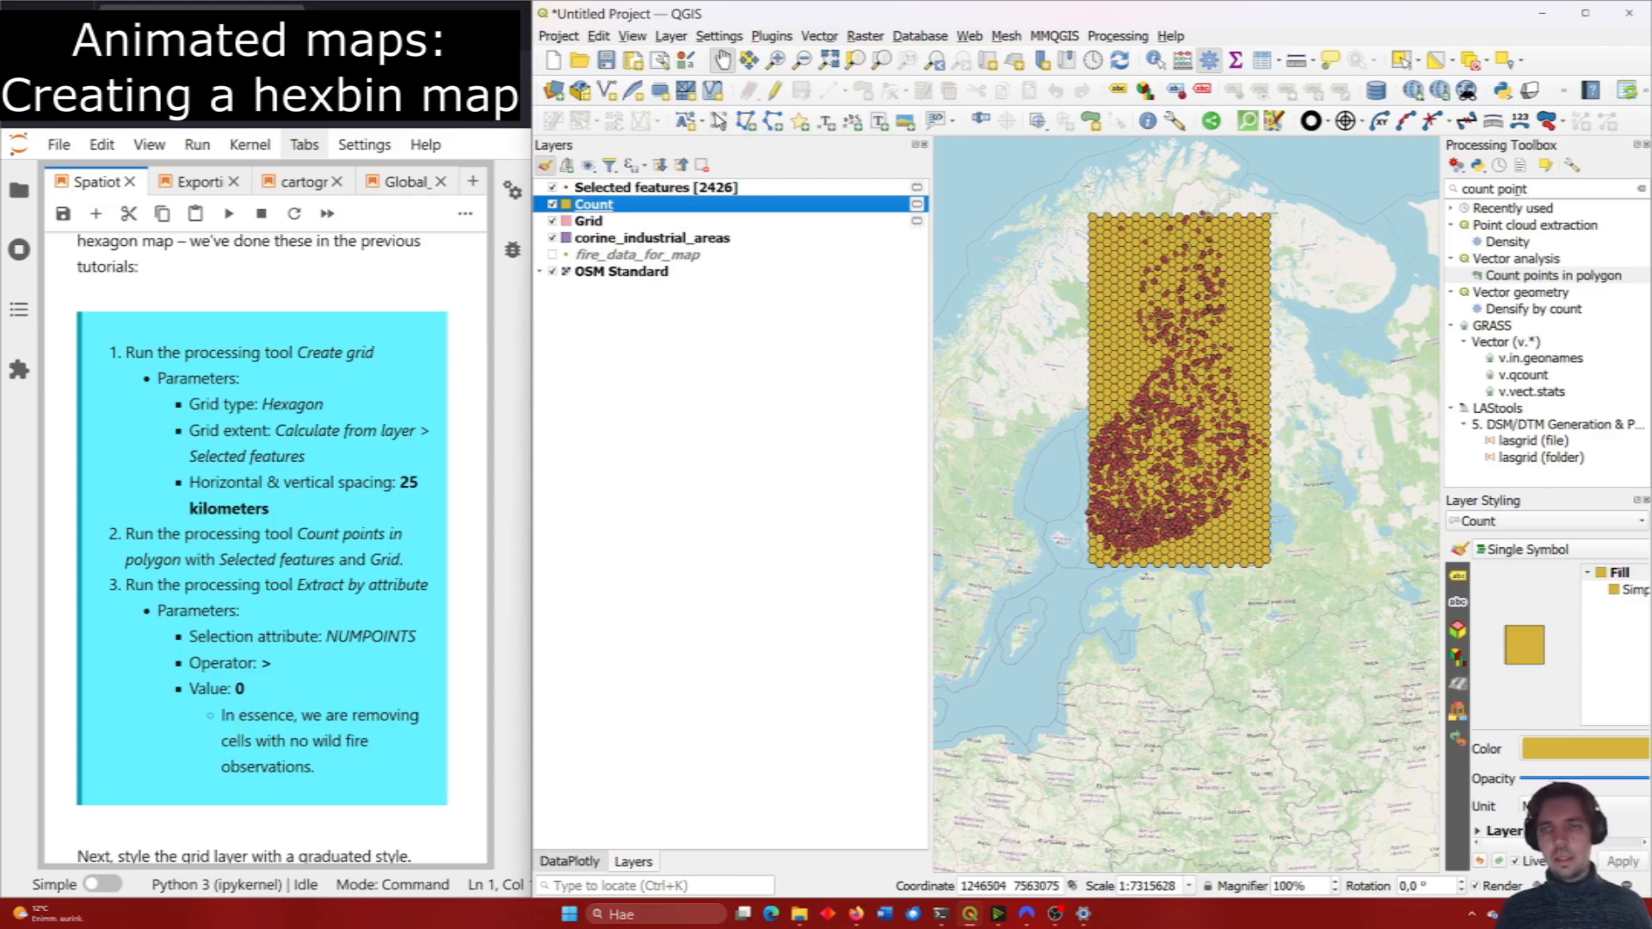
triple_click(1564, 189)
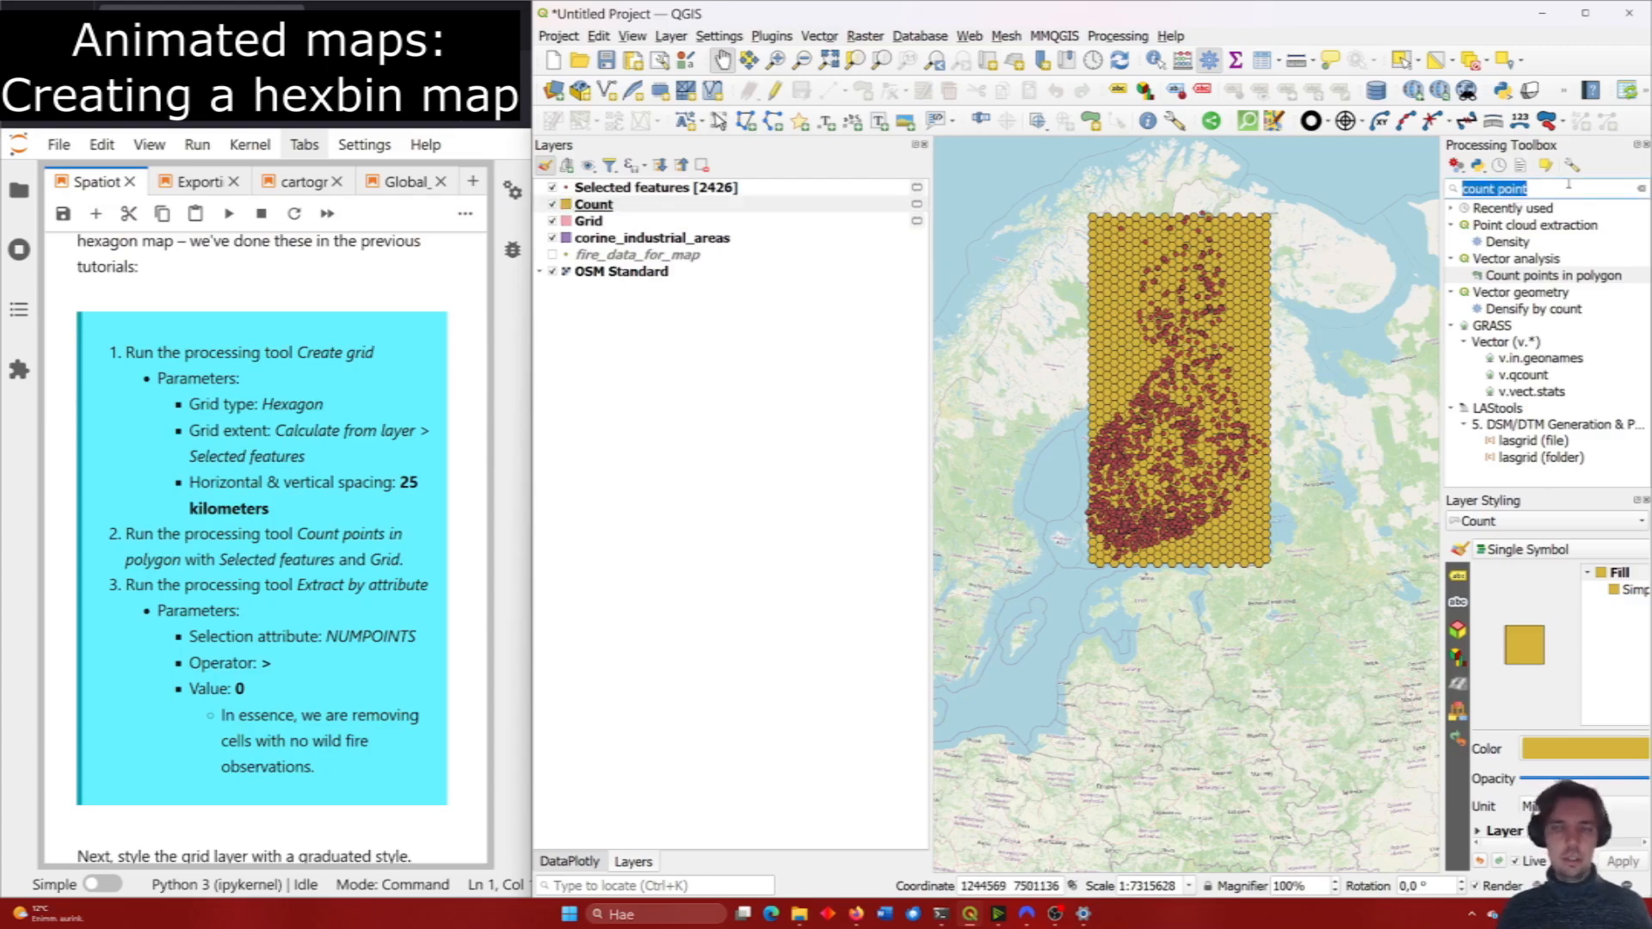
type("extract")
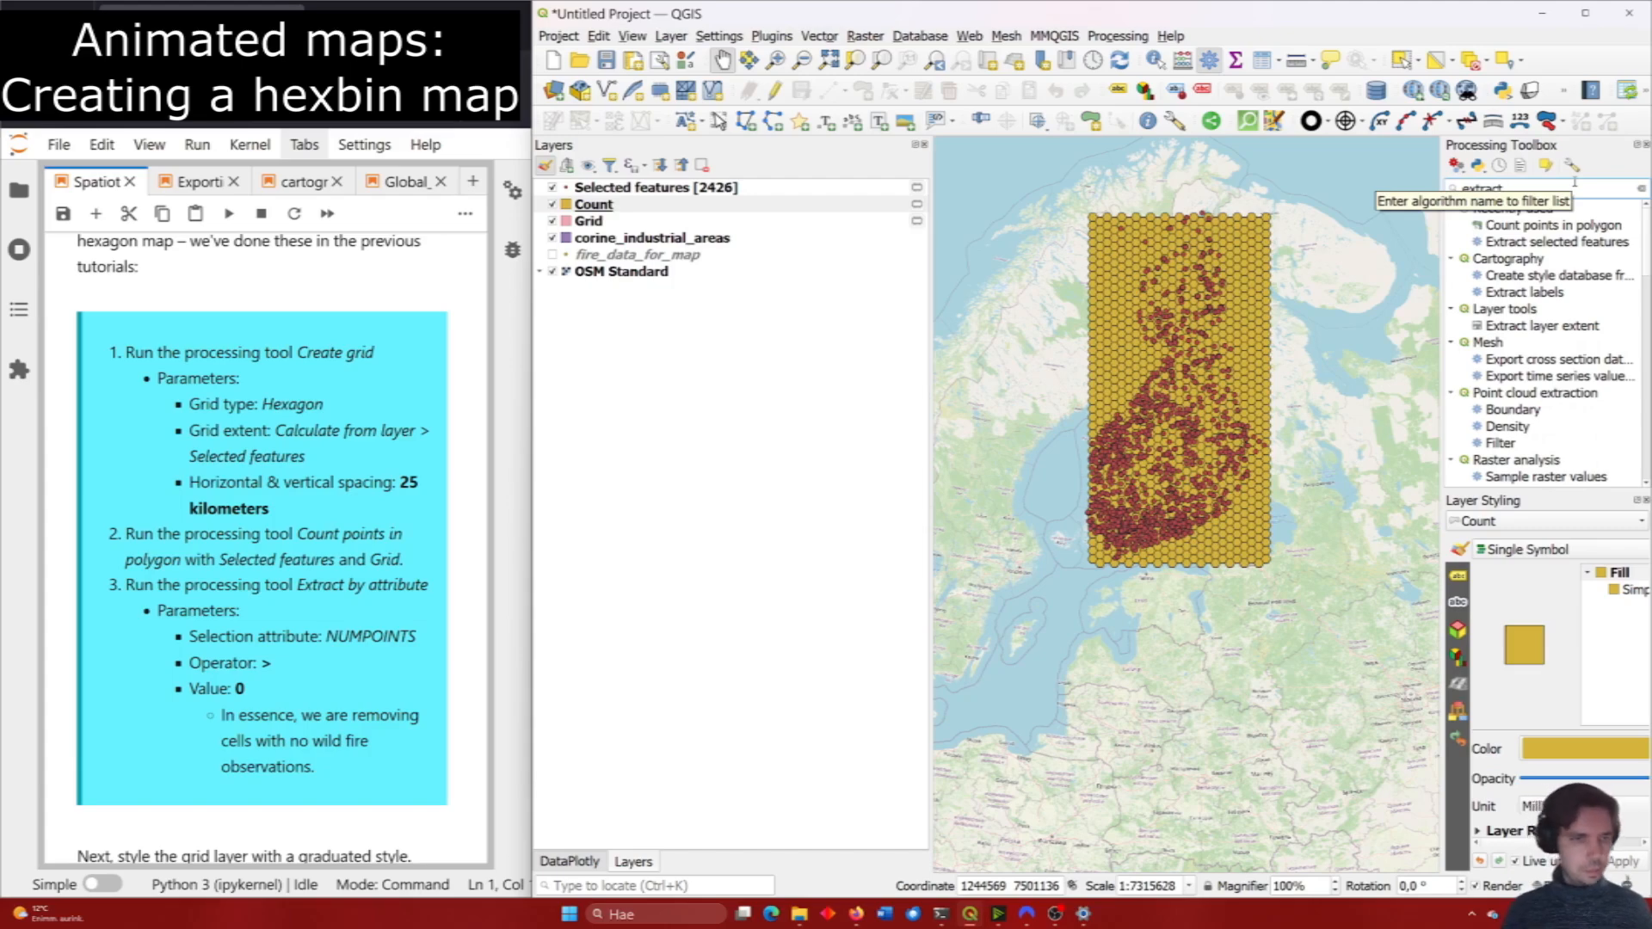
type(" by attr")
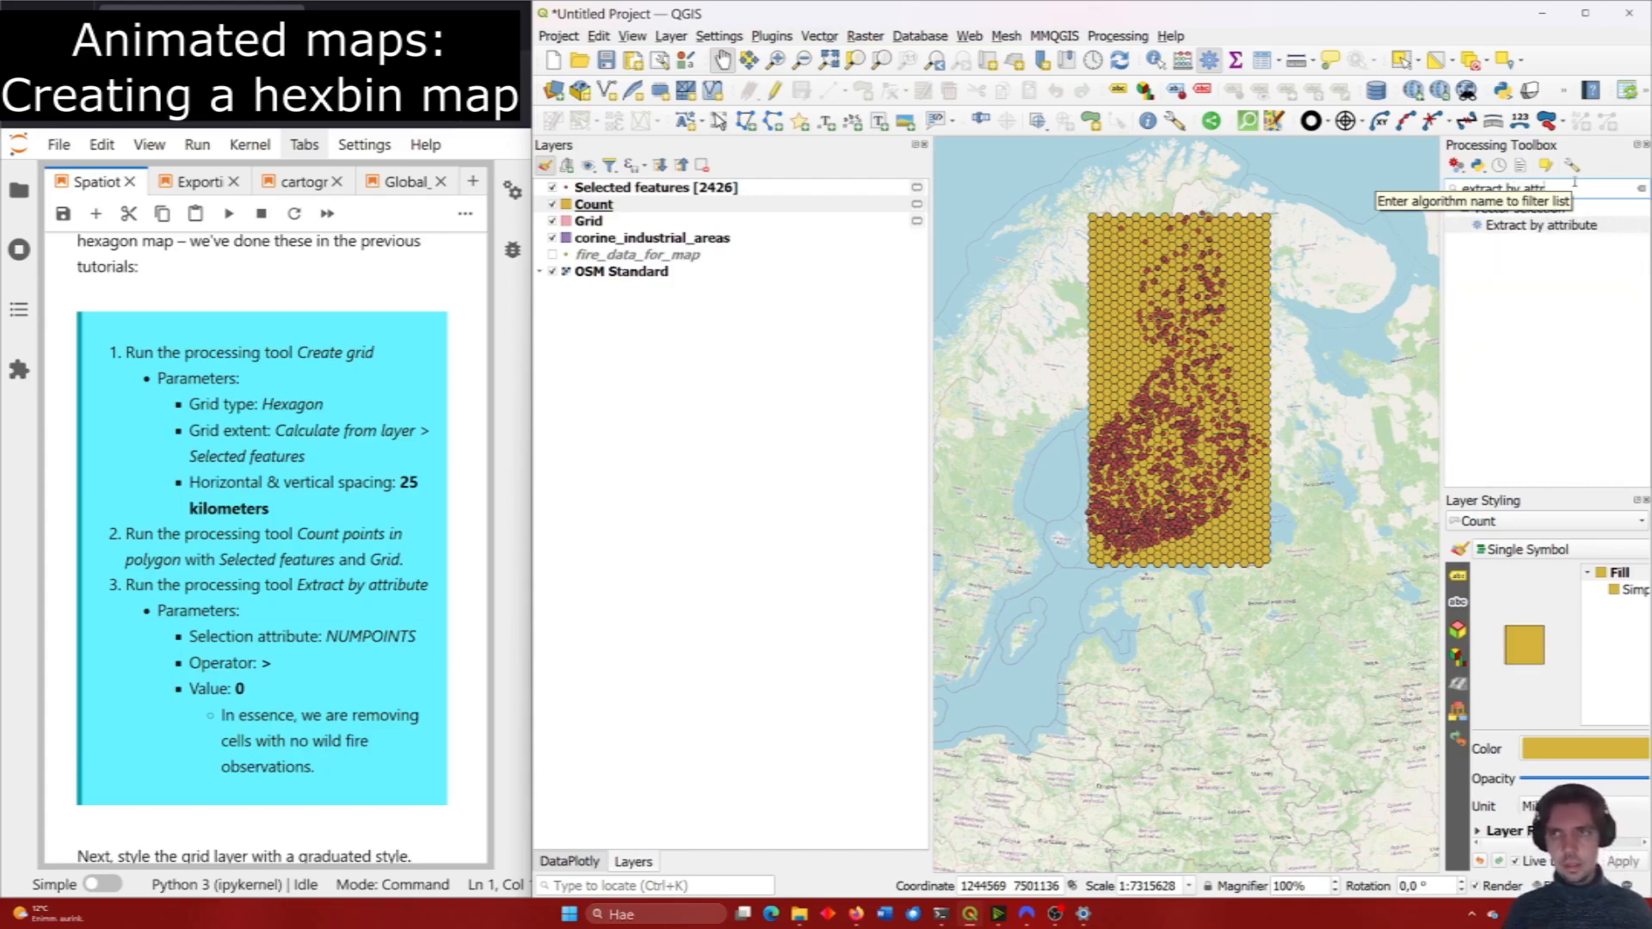
type("i")
double_click(1548, 228)
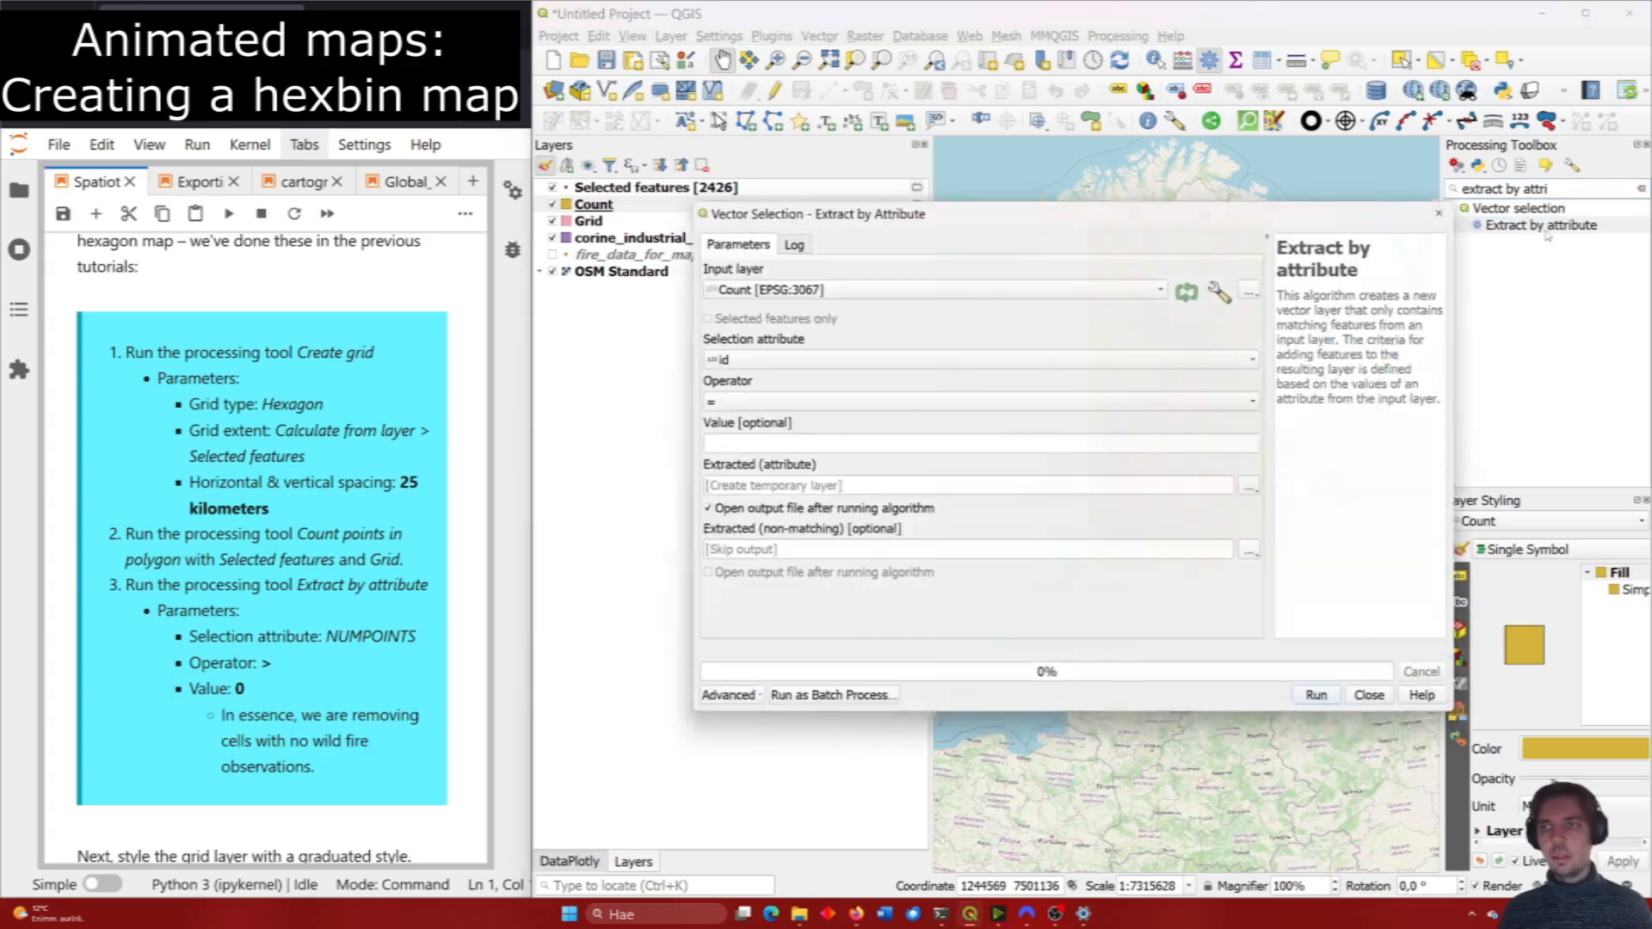
left_click(853, 283)
left_click(852, 283)
Run the extraction with selection attribute NUMPOINTS, operator > and value 0, and close the tool.
left_click(779, 356)
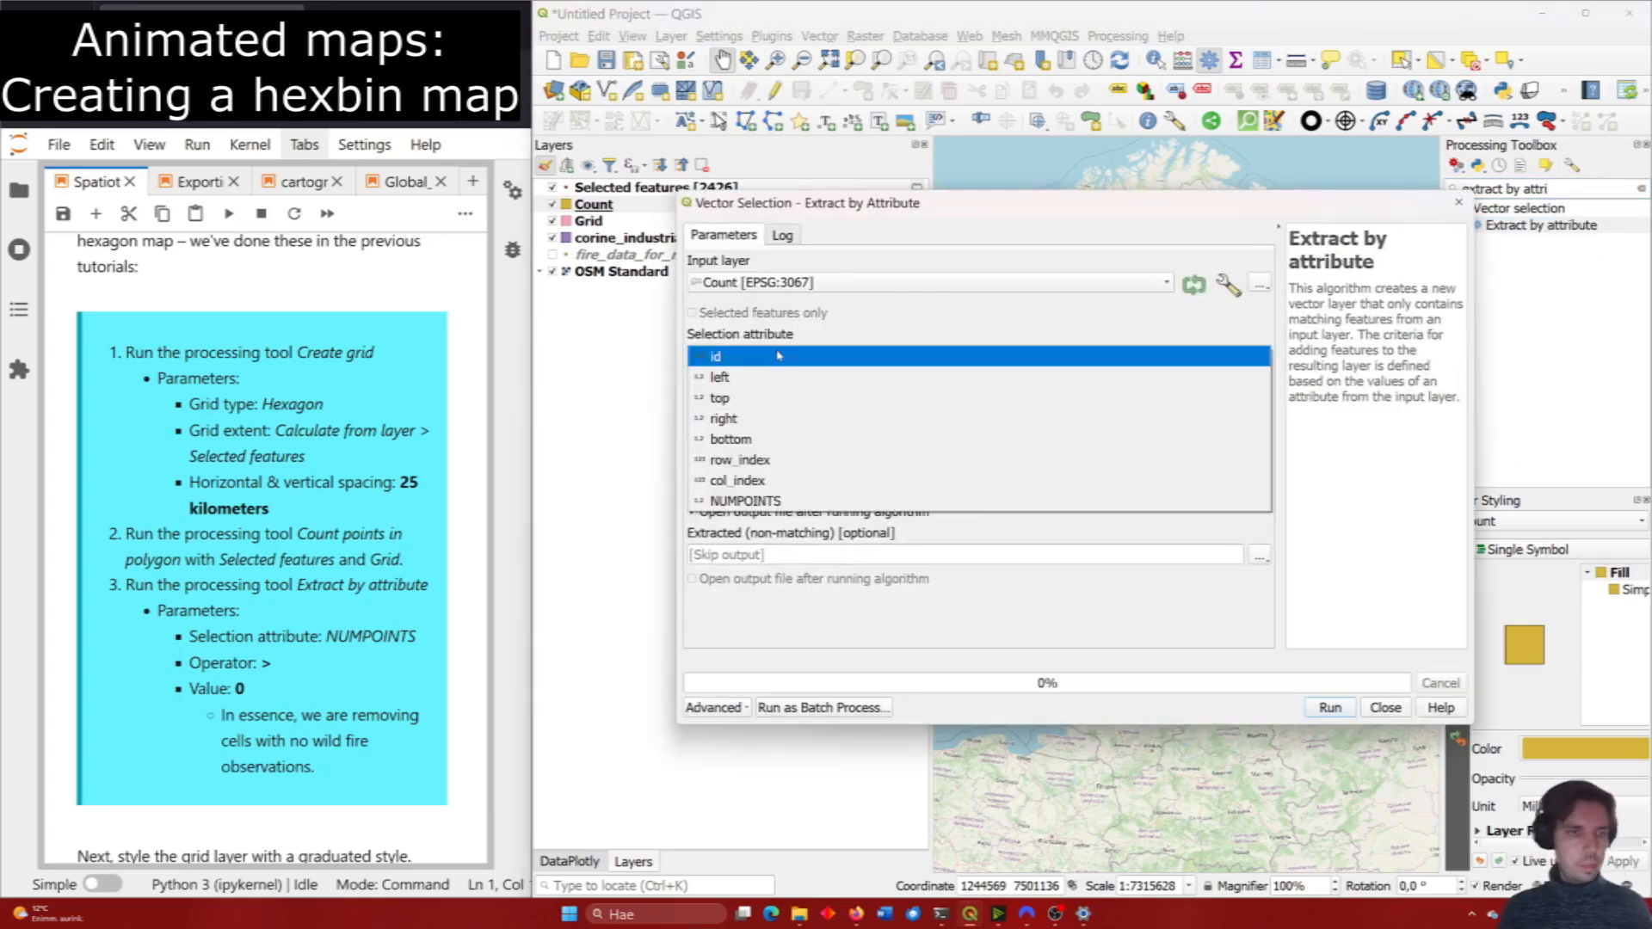
left_click(757, 501)
left_click(751, 402)
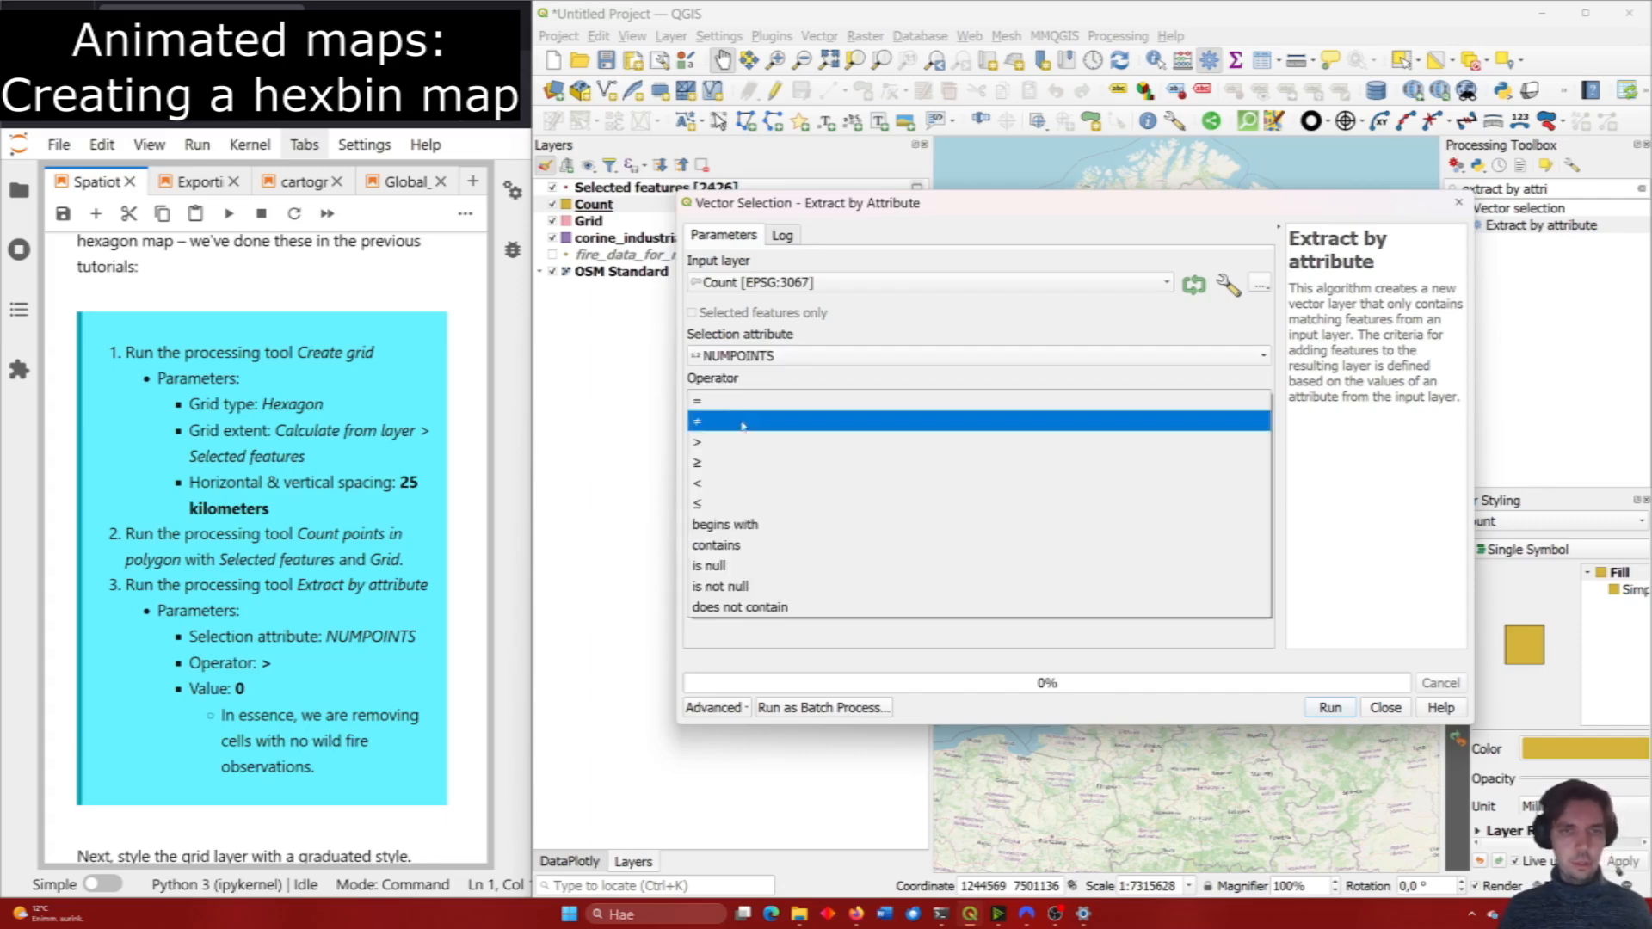
left_click(736, 443)
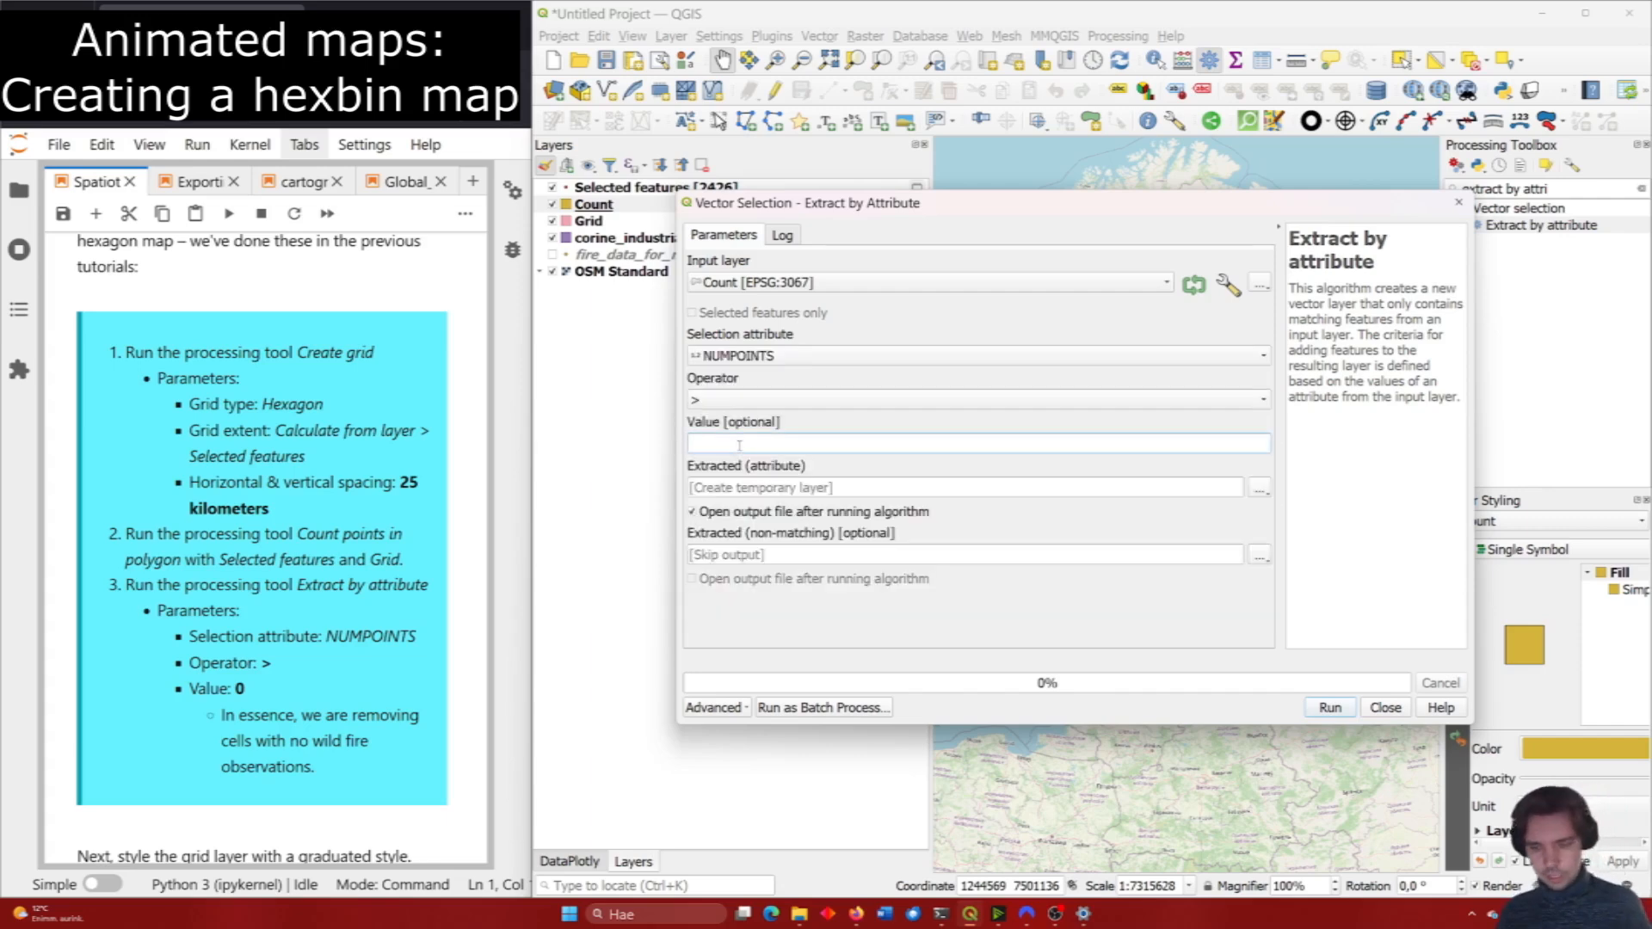
type("0")
left_click(1332, 707)
left_click(1385, 707)
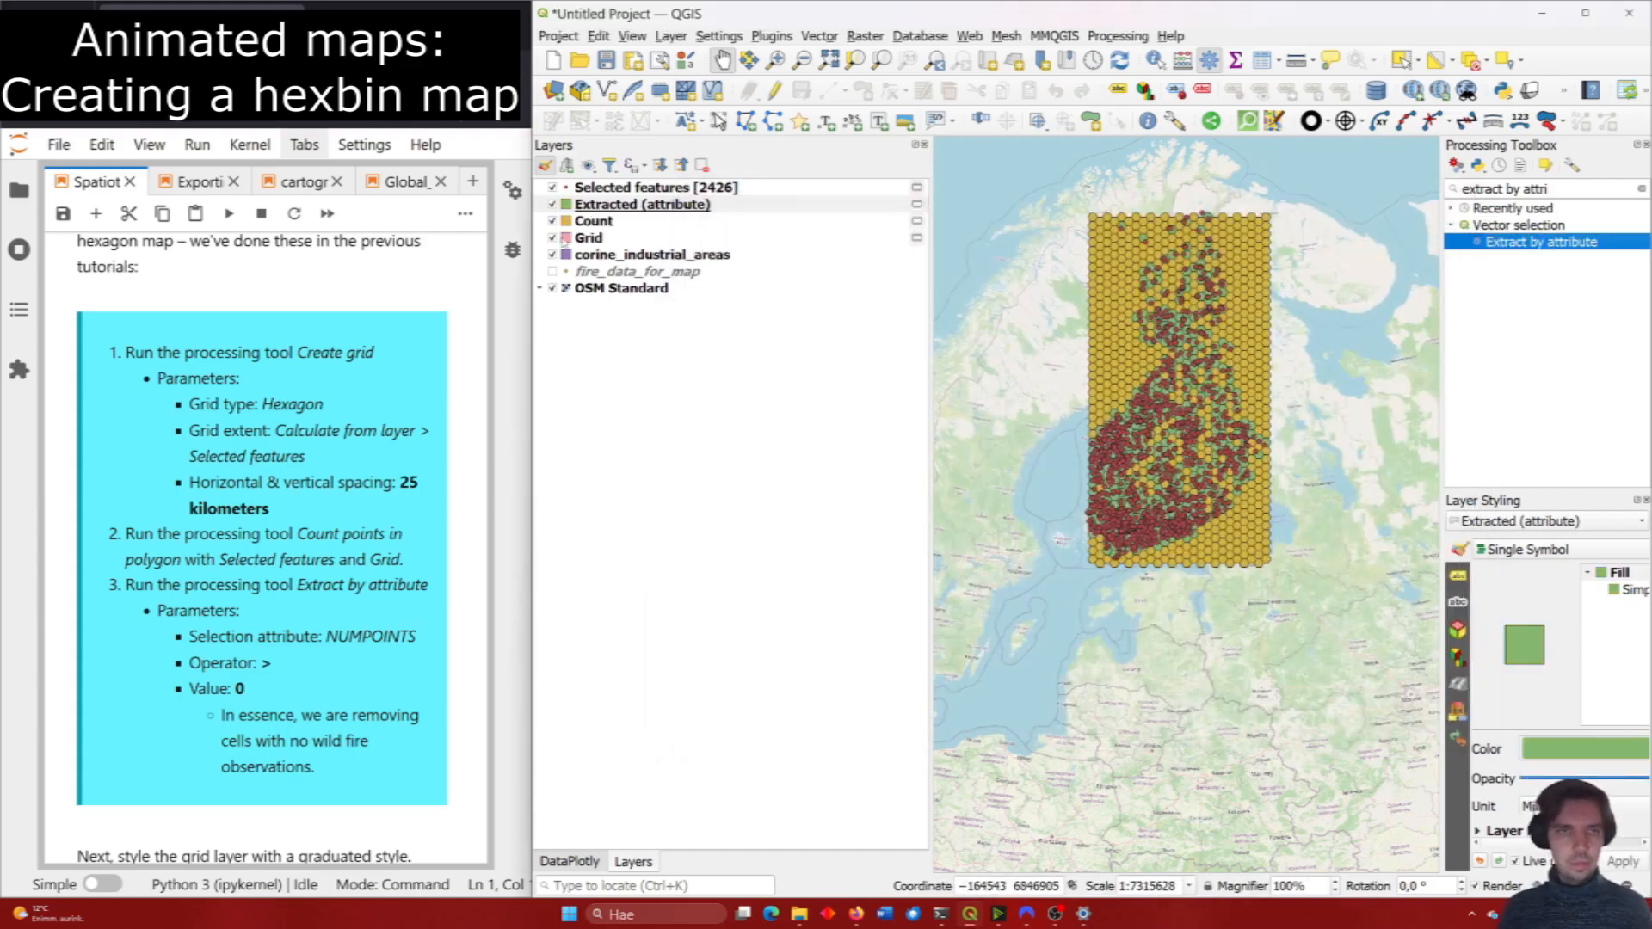
Remove the Count and Grid layers from the project and hide the Selected features layer.
left_click(594, 221)
left_click(594, 237, "shift")
right_click(605, 241)
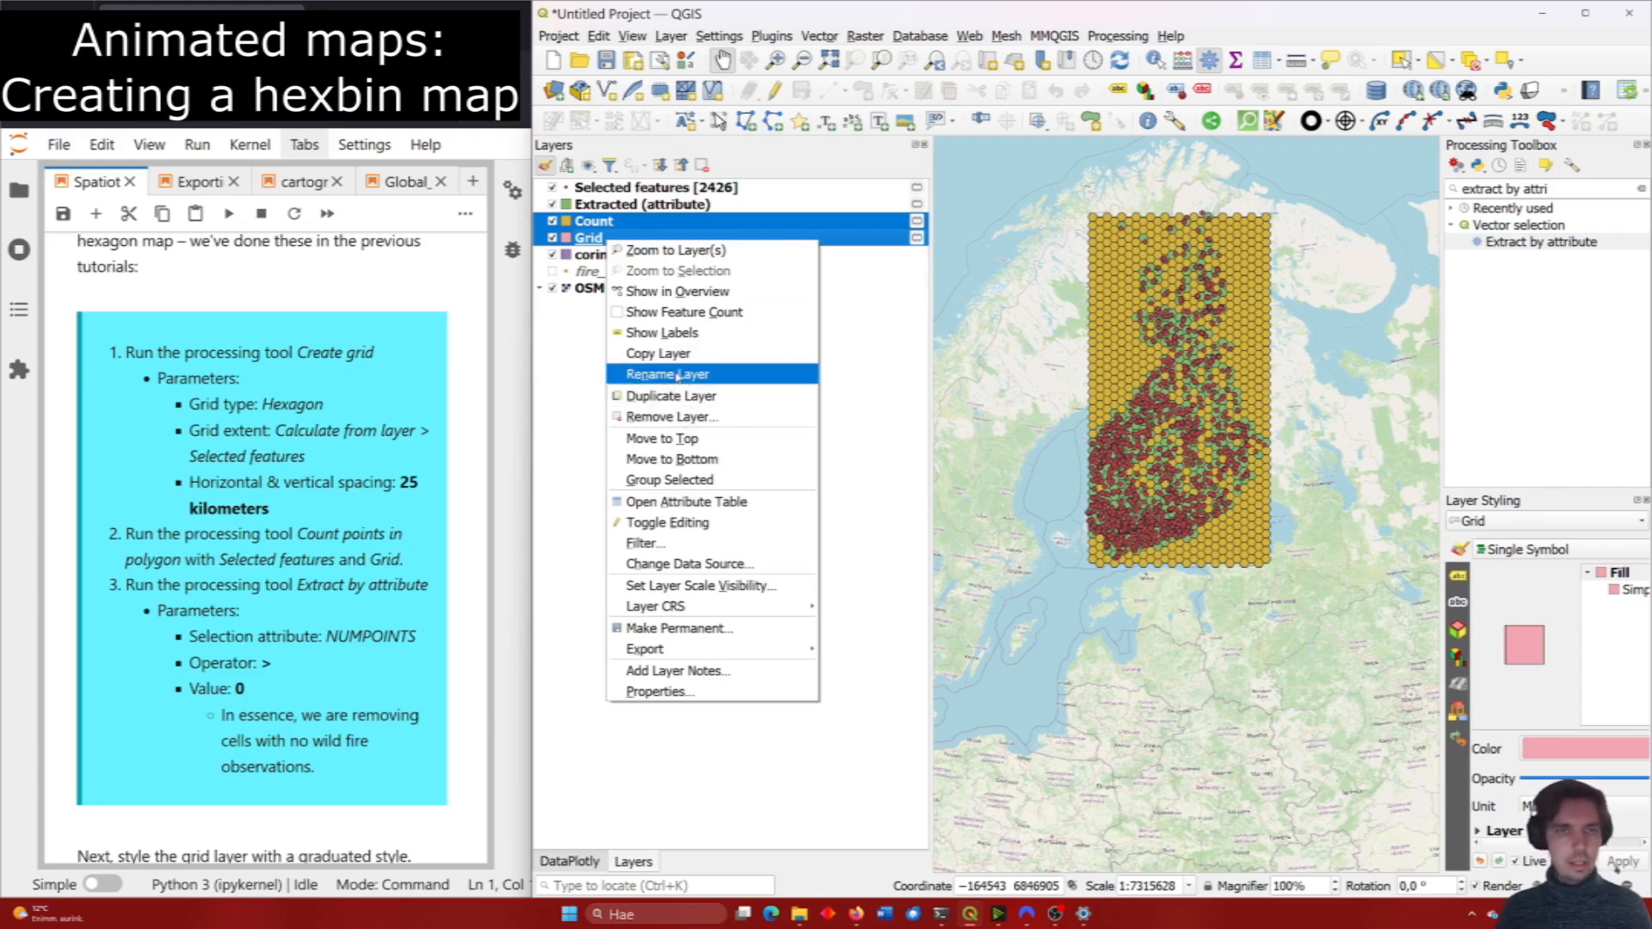
left_click(684, 416)
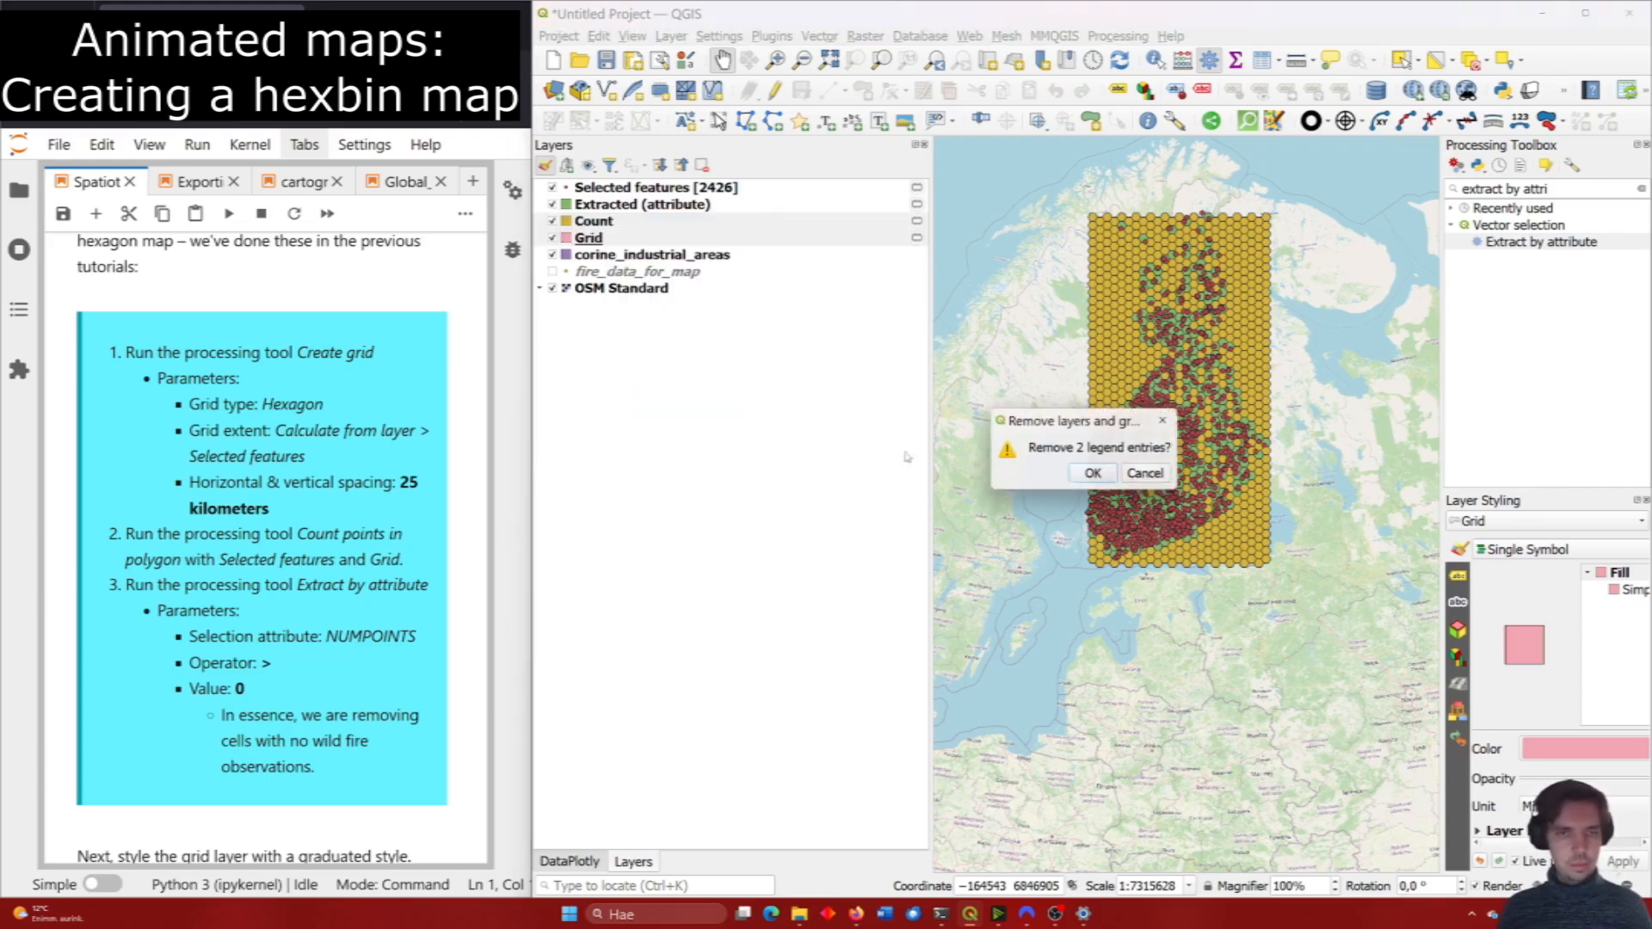
left_click(1092, 471)
left_click(552, 187)
Style the Extracted (attribute) layer as Graduated on NUMPOINTS and classify it with the Natural Breaks (Jenks) mode.
left_click(1515, 550)
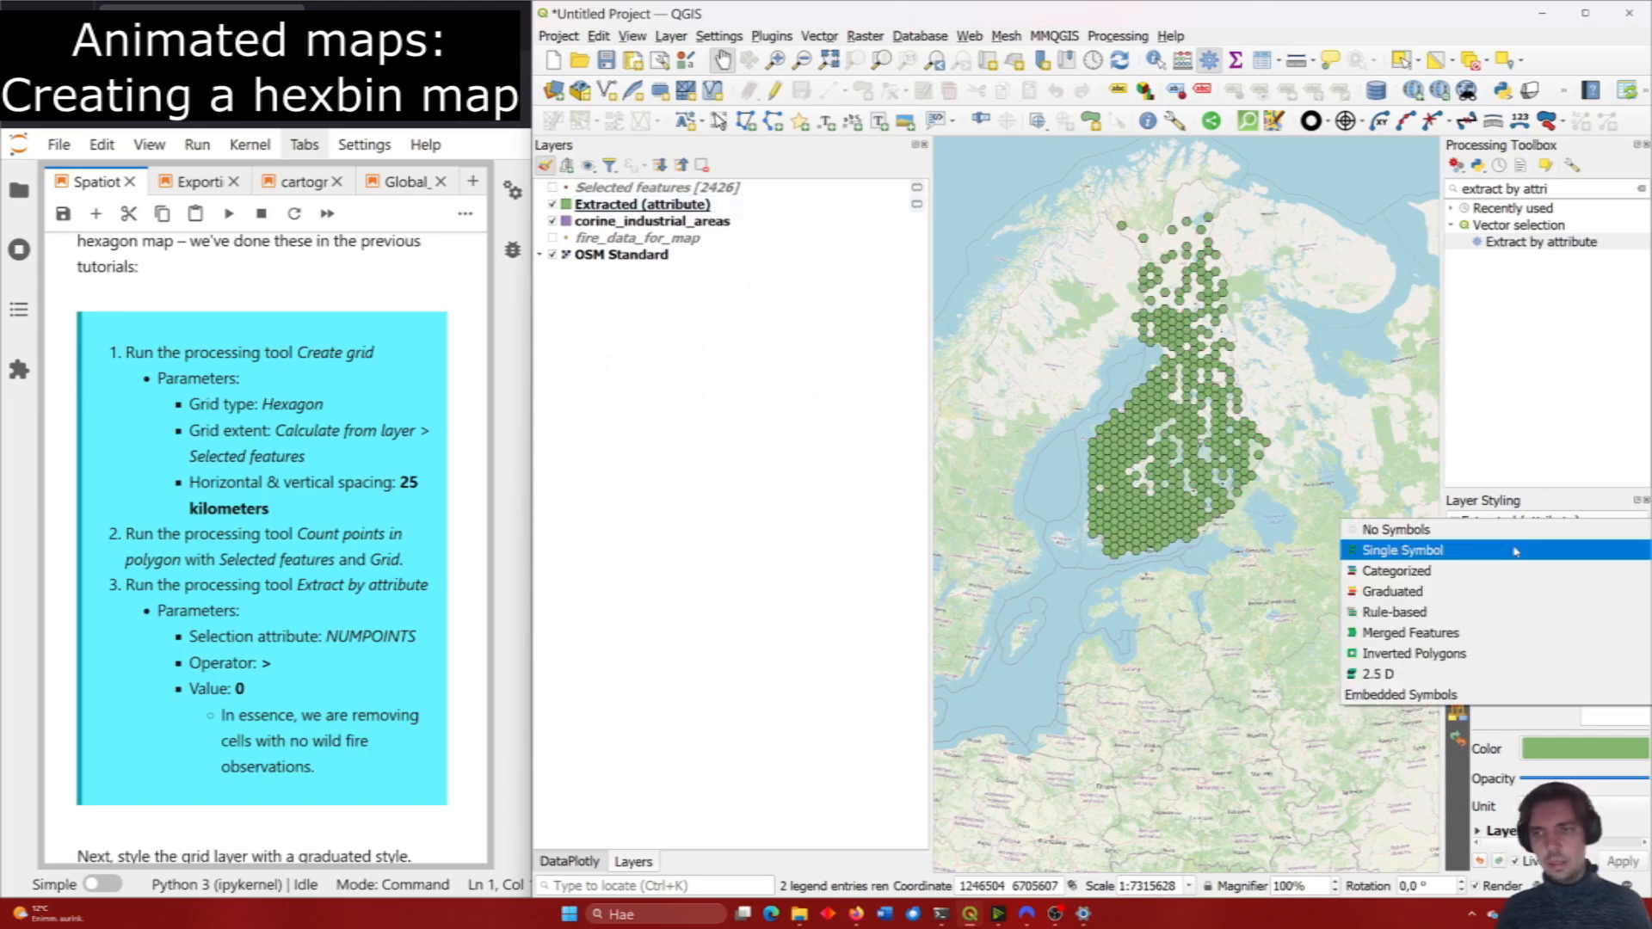
left_click(1493, 592)
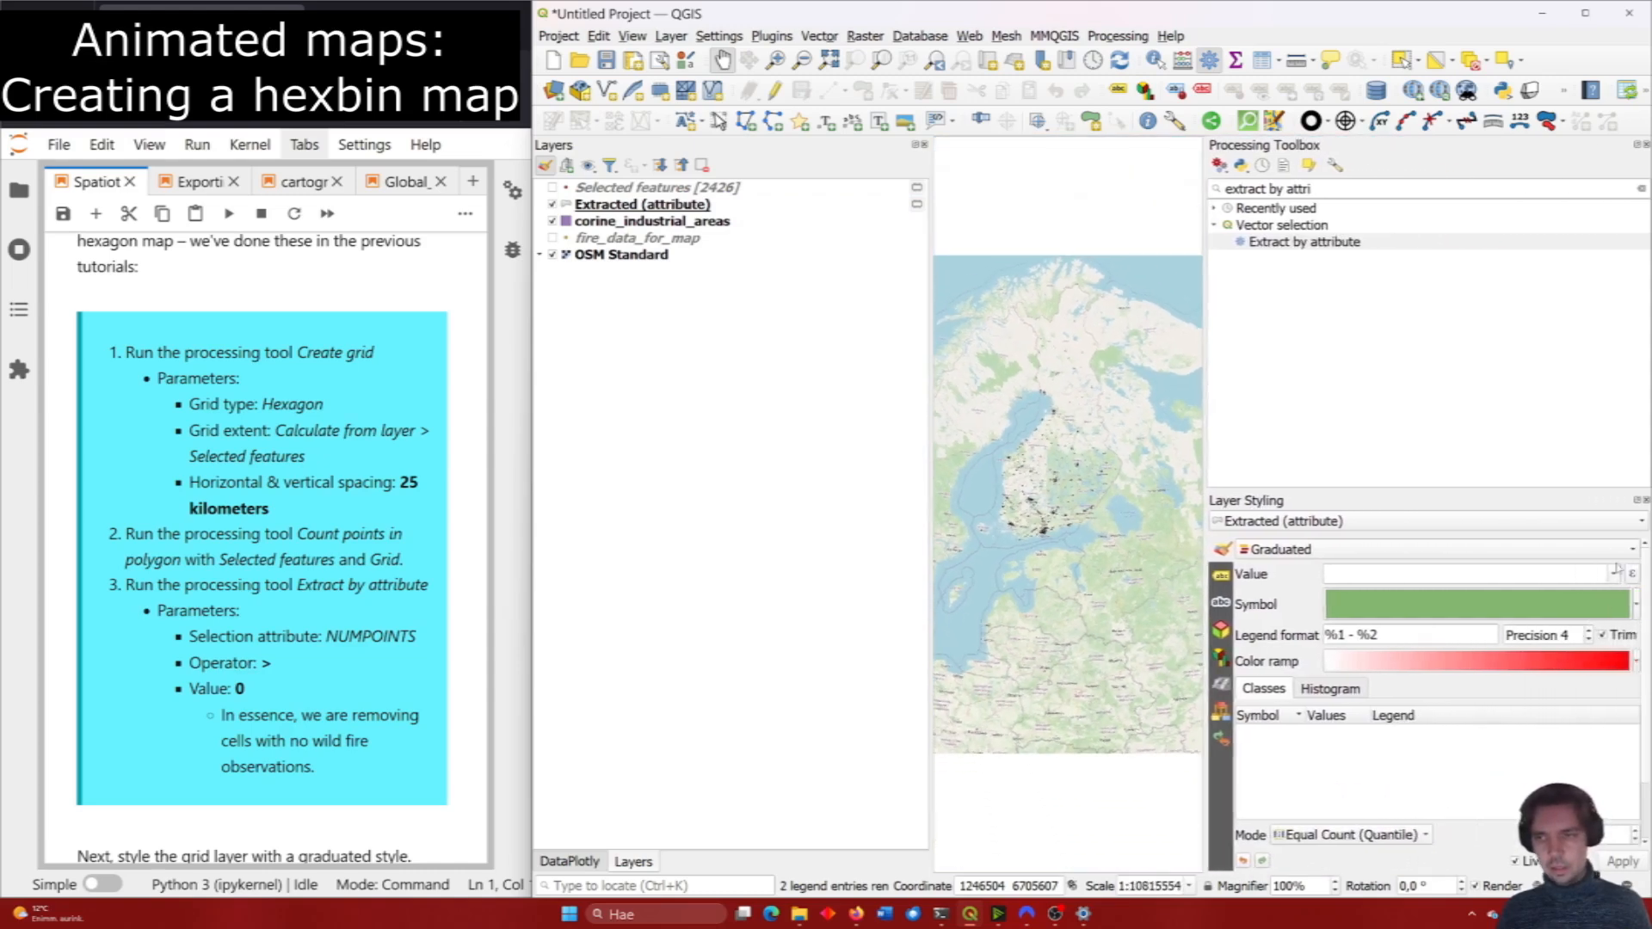
left_click(1614, 573)
left_click(1423, 701)
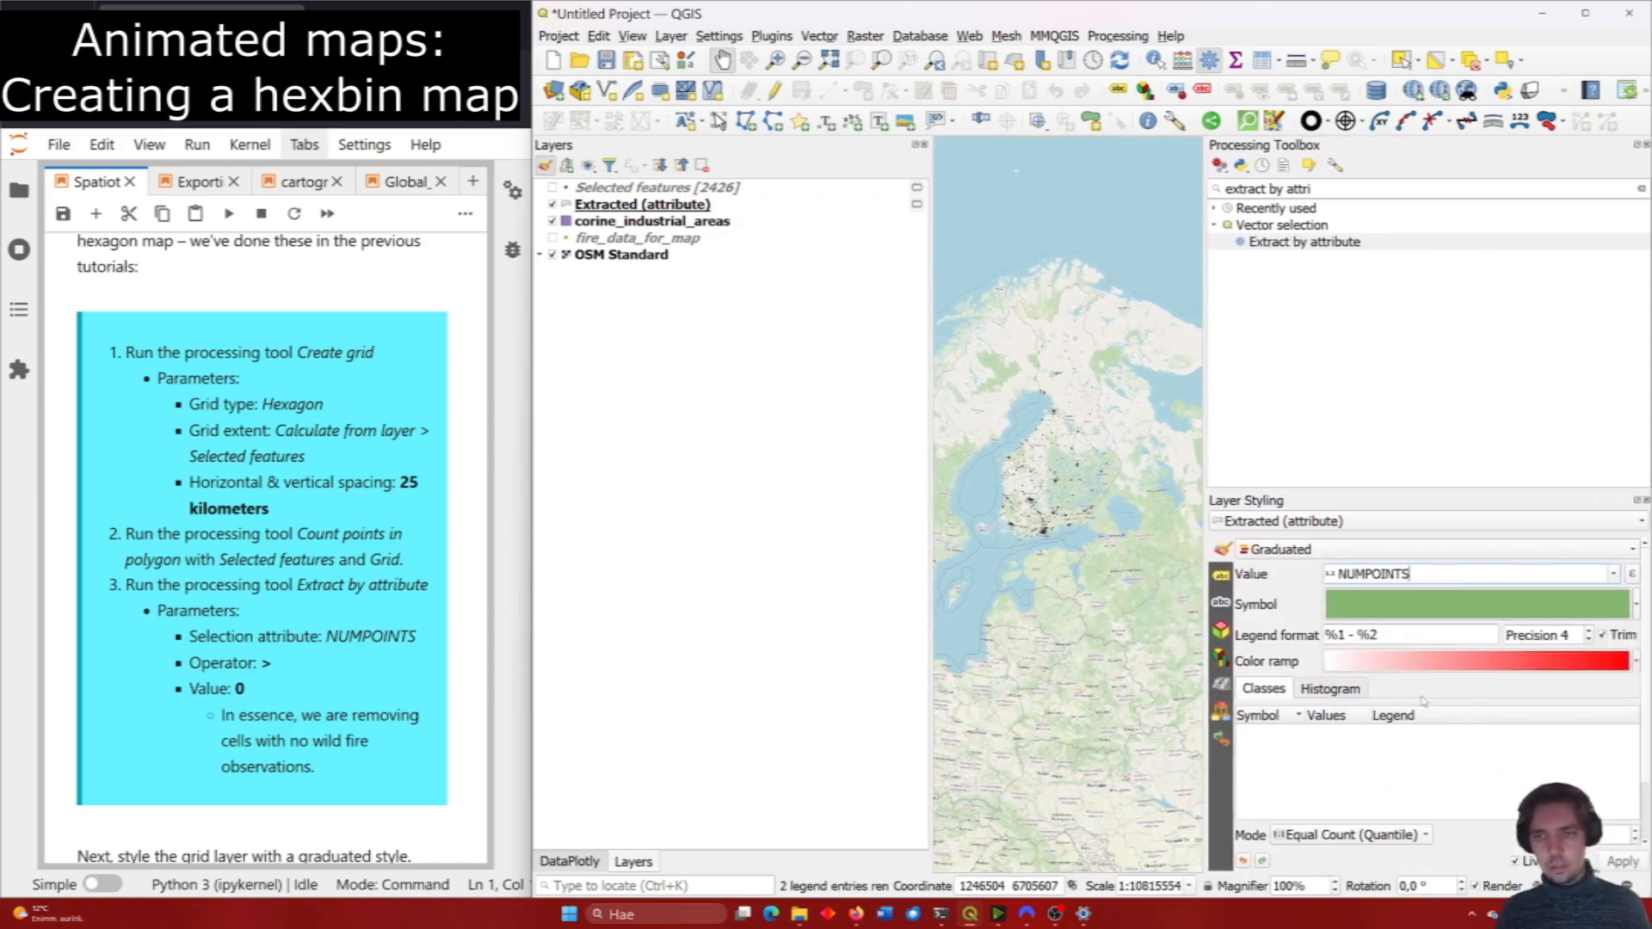
scroll(1298, 772, "down", 2)
left_click(1265, 792)
left_click(1352, 763)
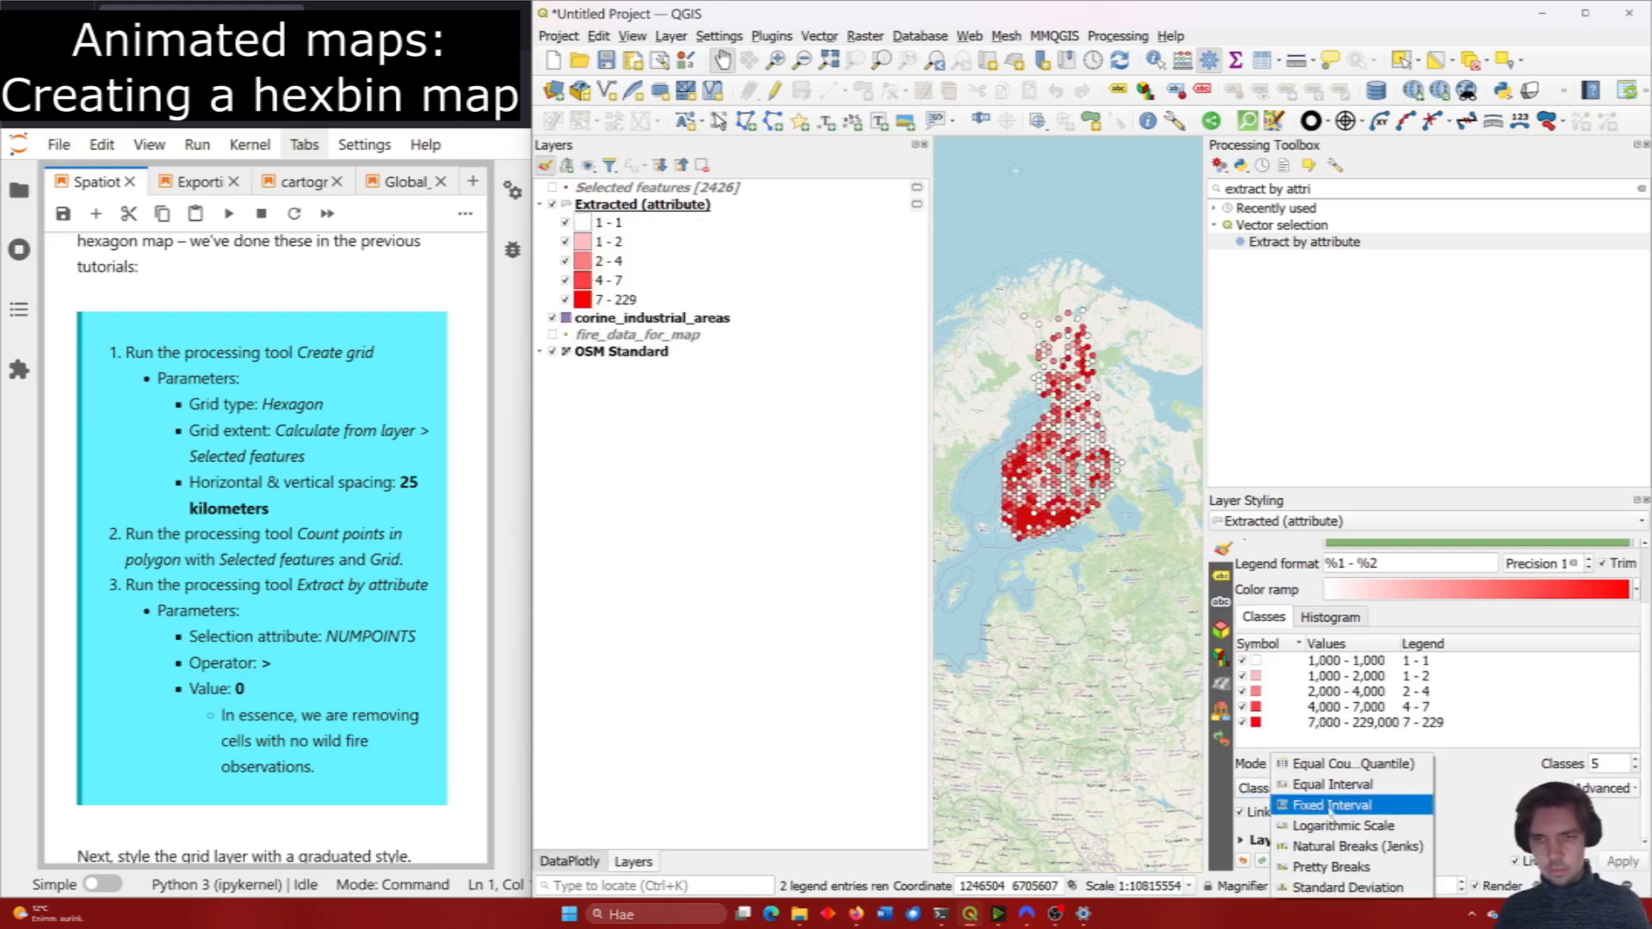
left_click(1346, 846)
Try the Oranges color ramp on the graduated hexagon classes.
left_click(1638, 593)
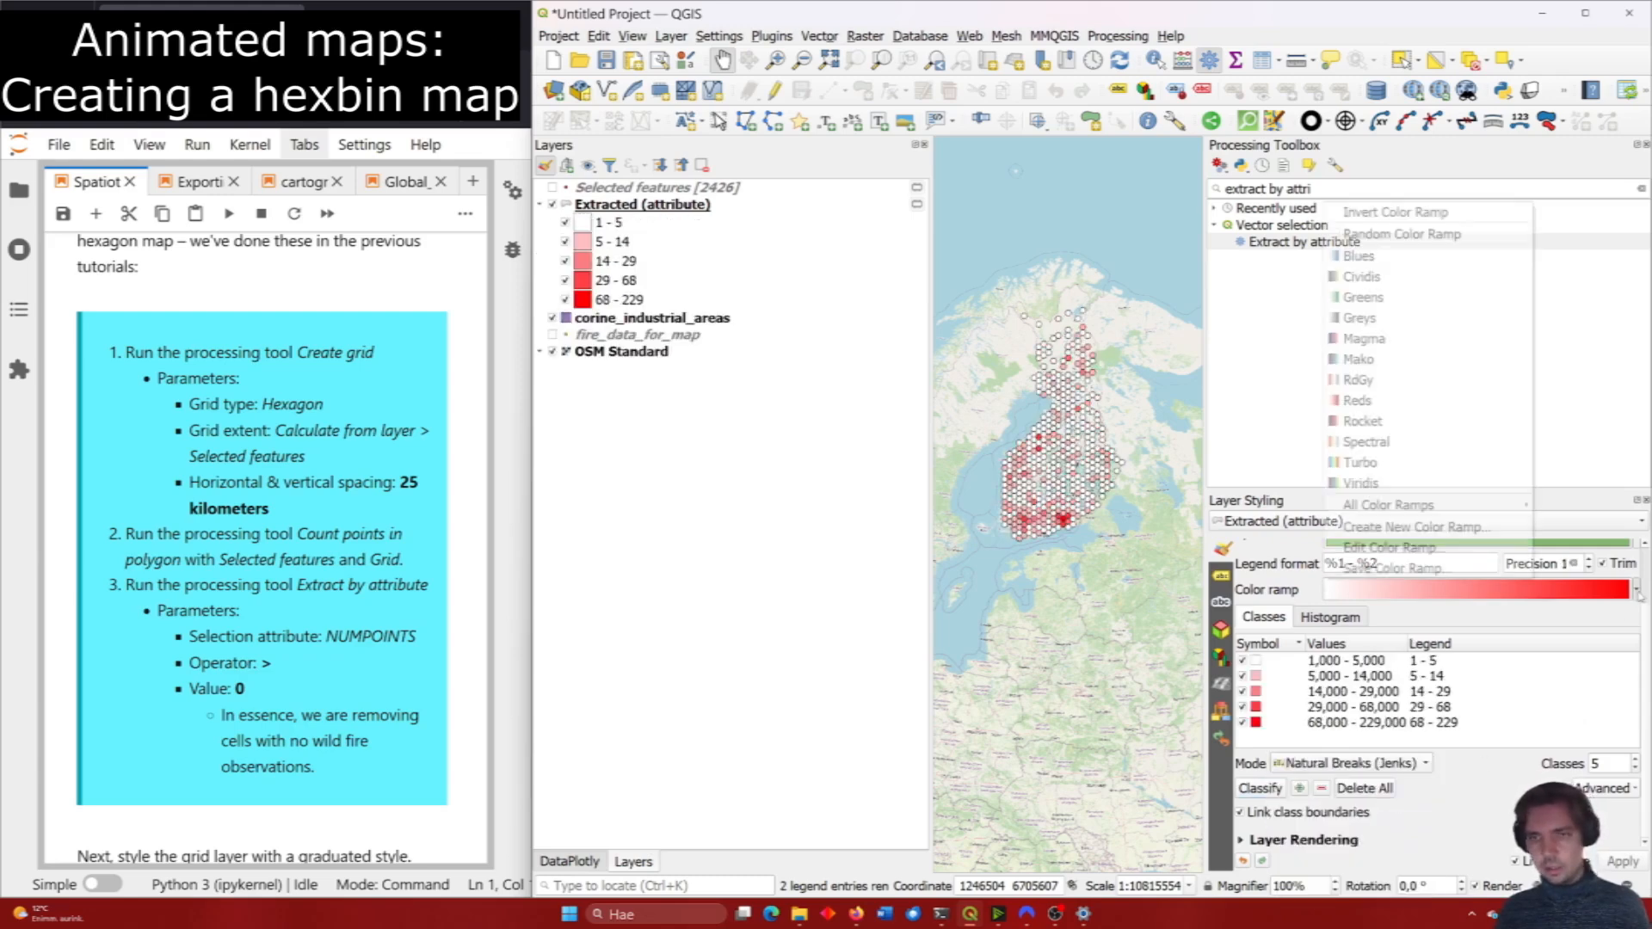
mouse_move(1392, 509)
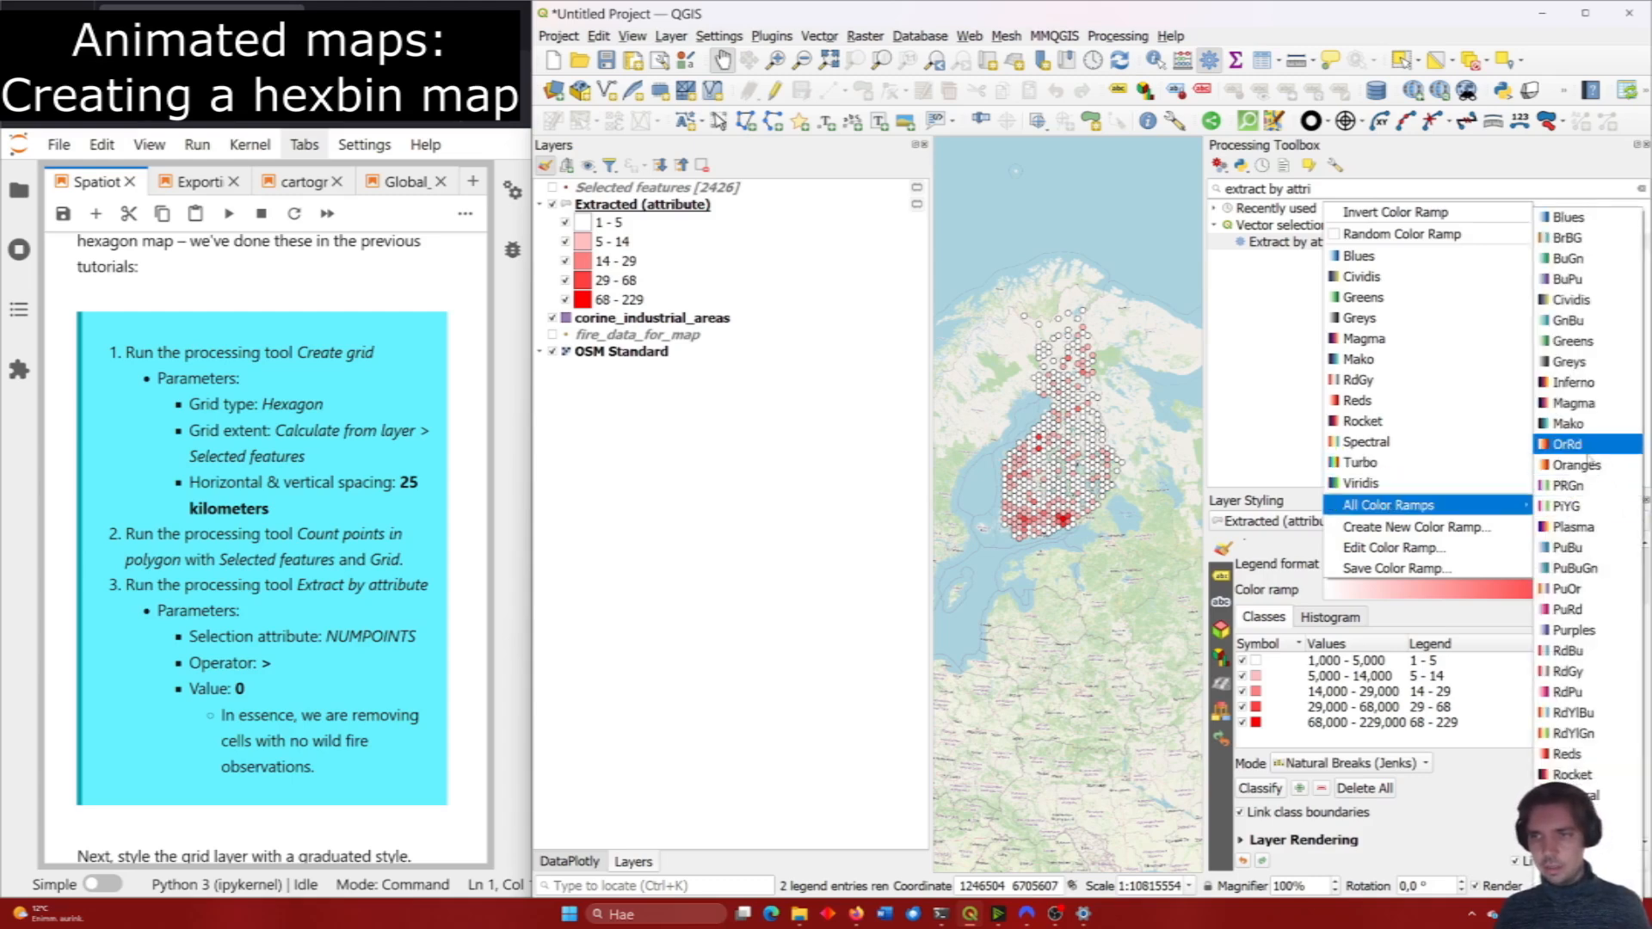
left_click(1586, 469)
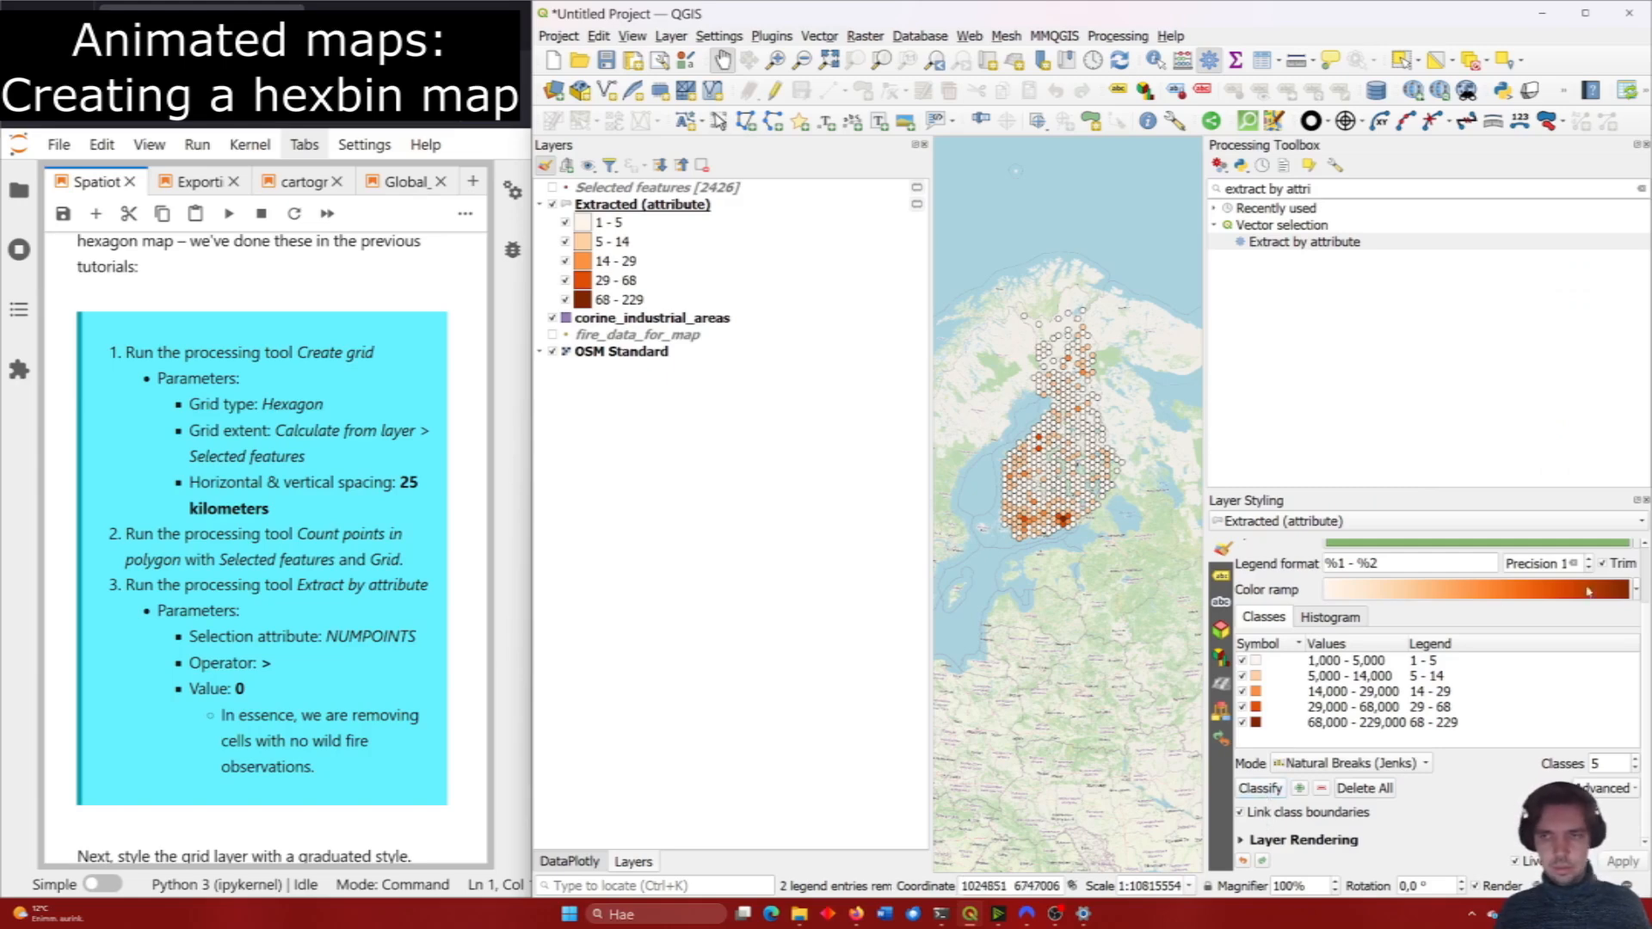
Apply the color ramp running from light yellow through orange to dark red to the graduated hexagon classes.
left_click(1639, 592)
mouse_move(1463, 505)
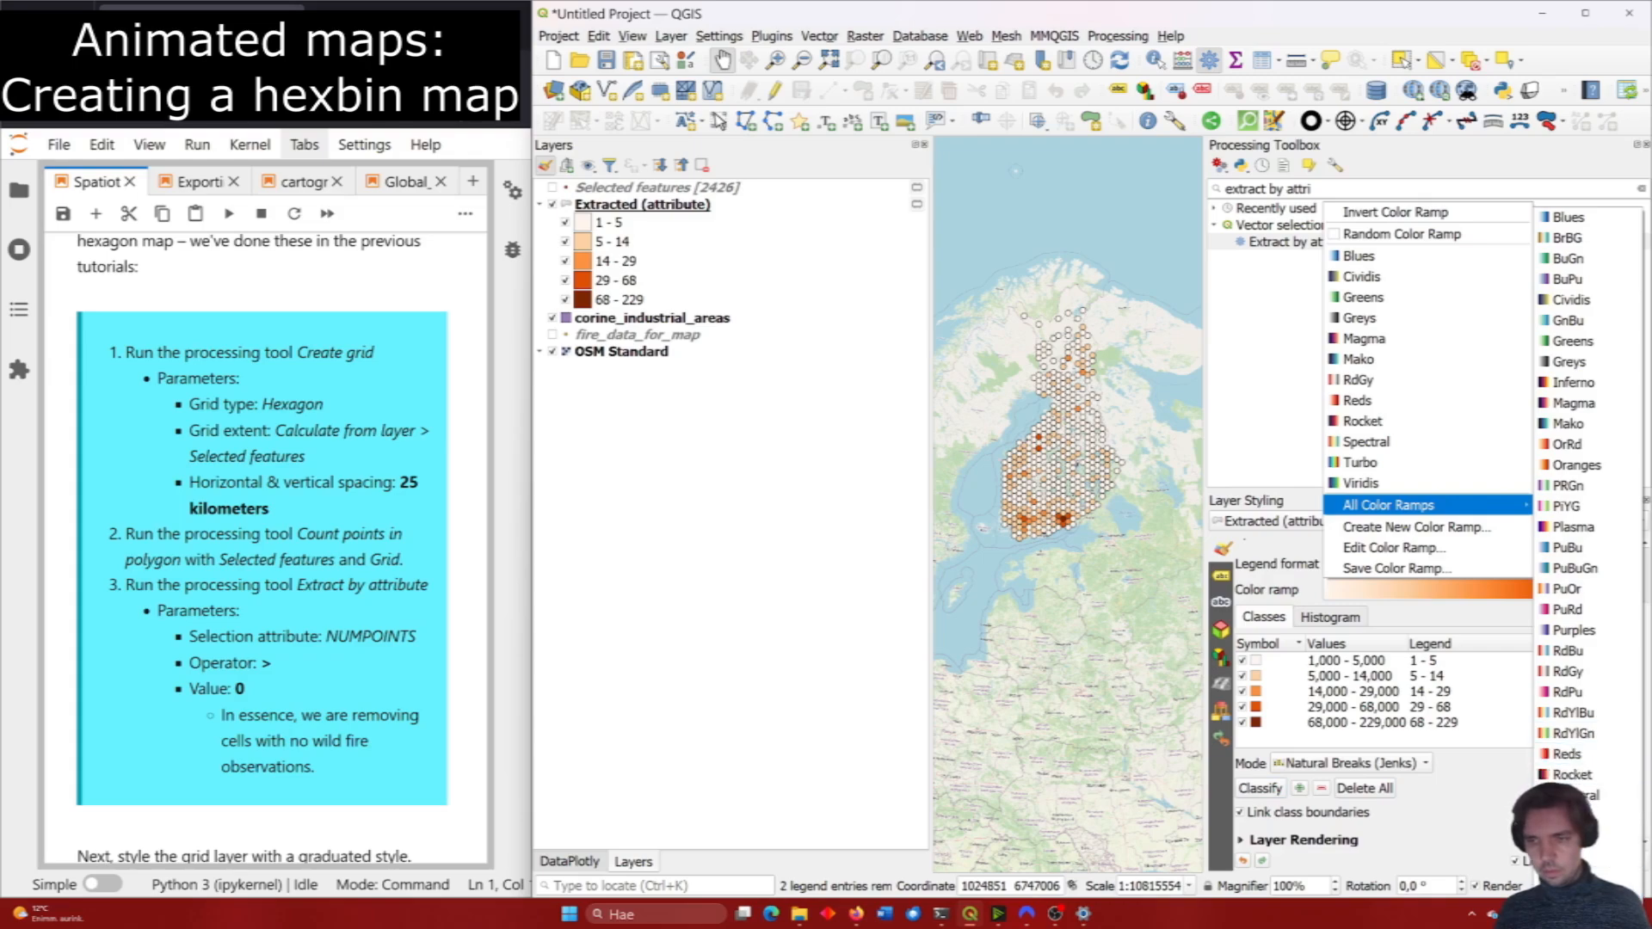
left_click(1575, 856)
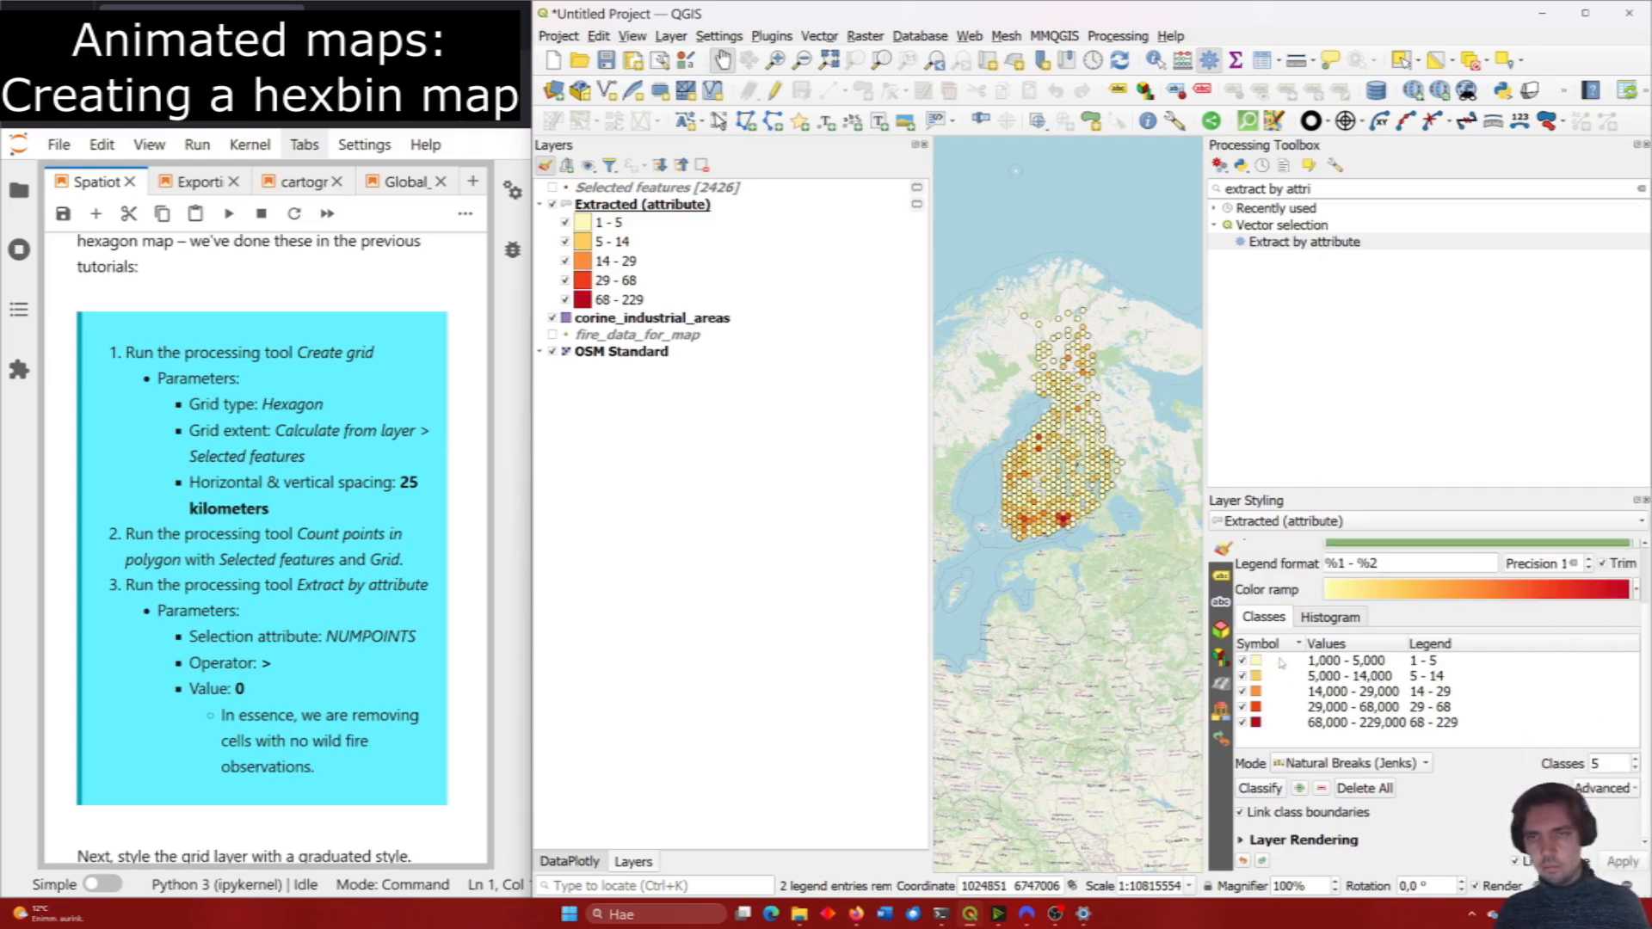
Check the notebook's example hexbin map and create a new print layout with the title left empty.
scroll(310, 578, "down", 5)
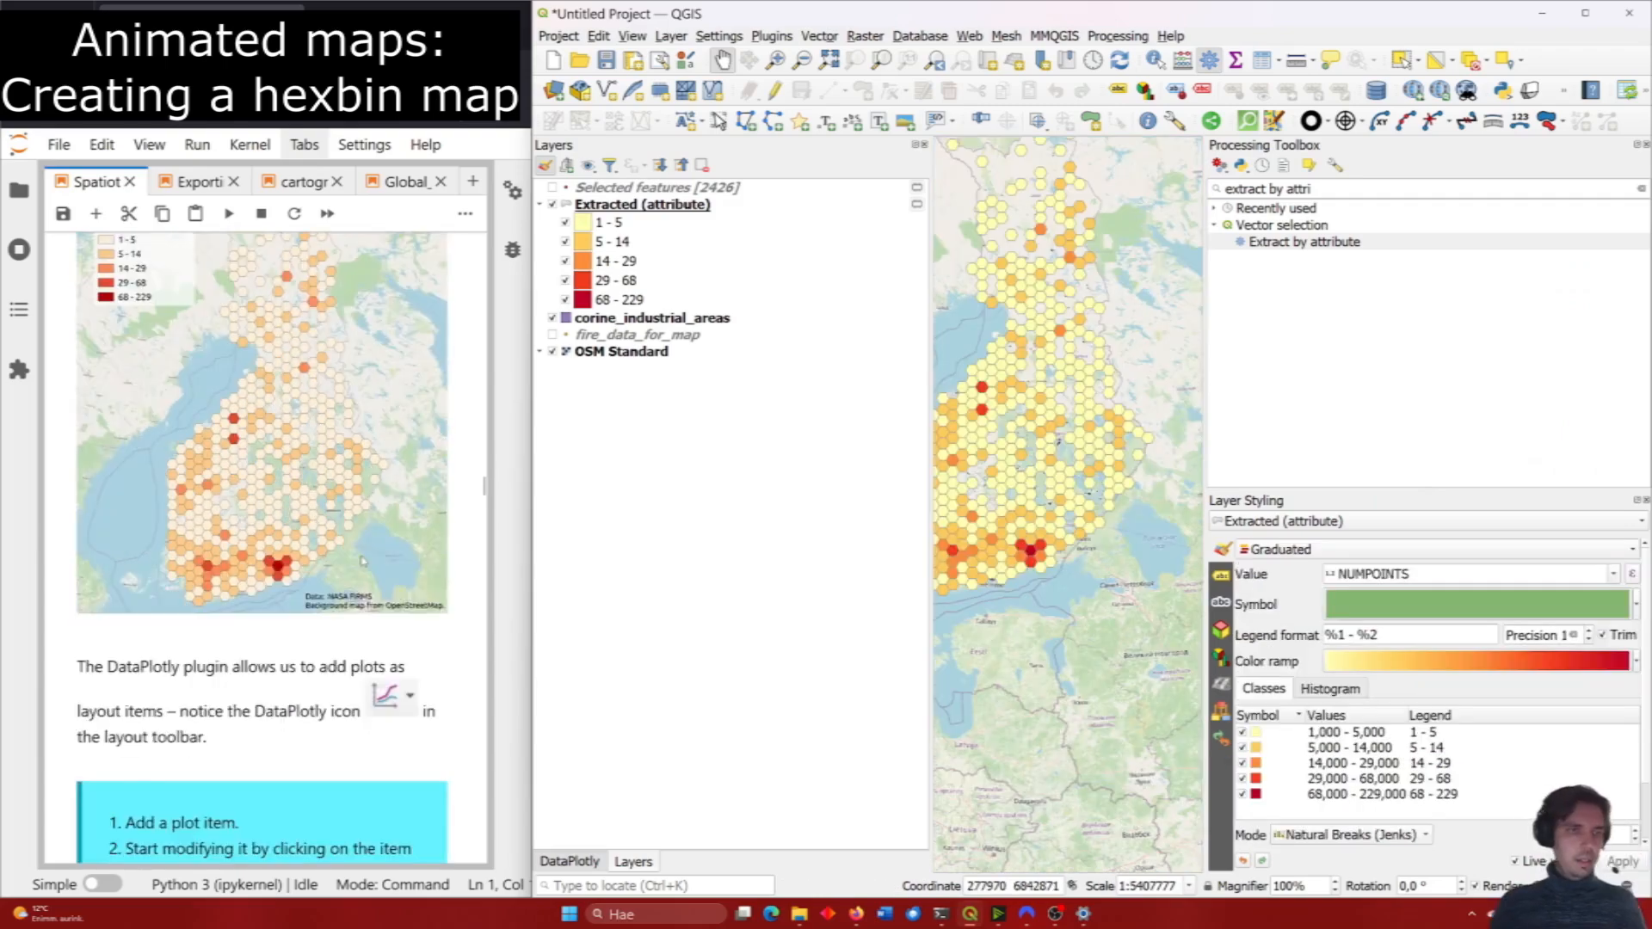
scroll(361, 561, "up", 3)
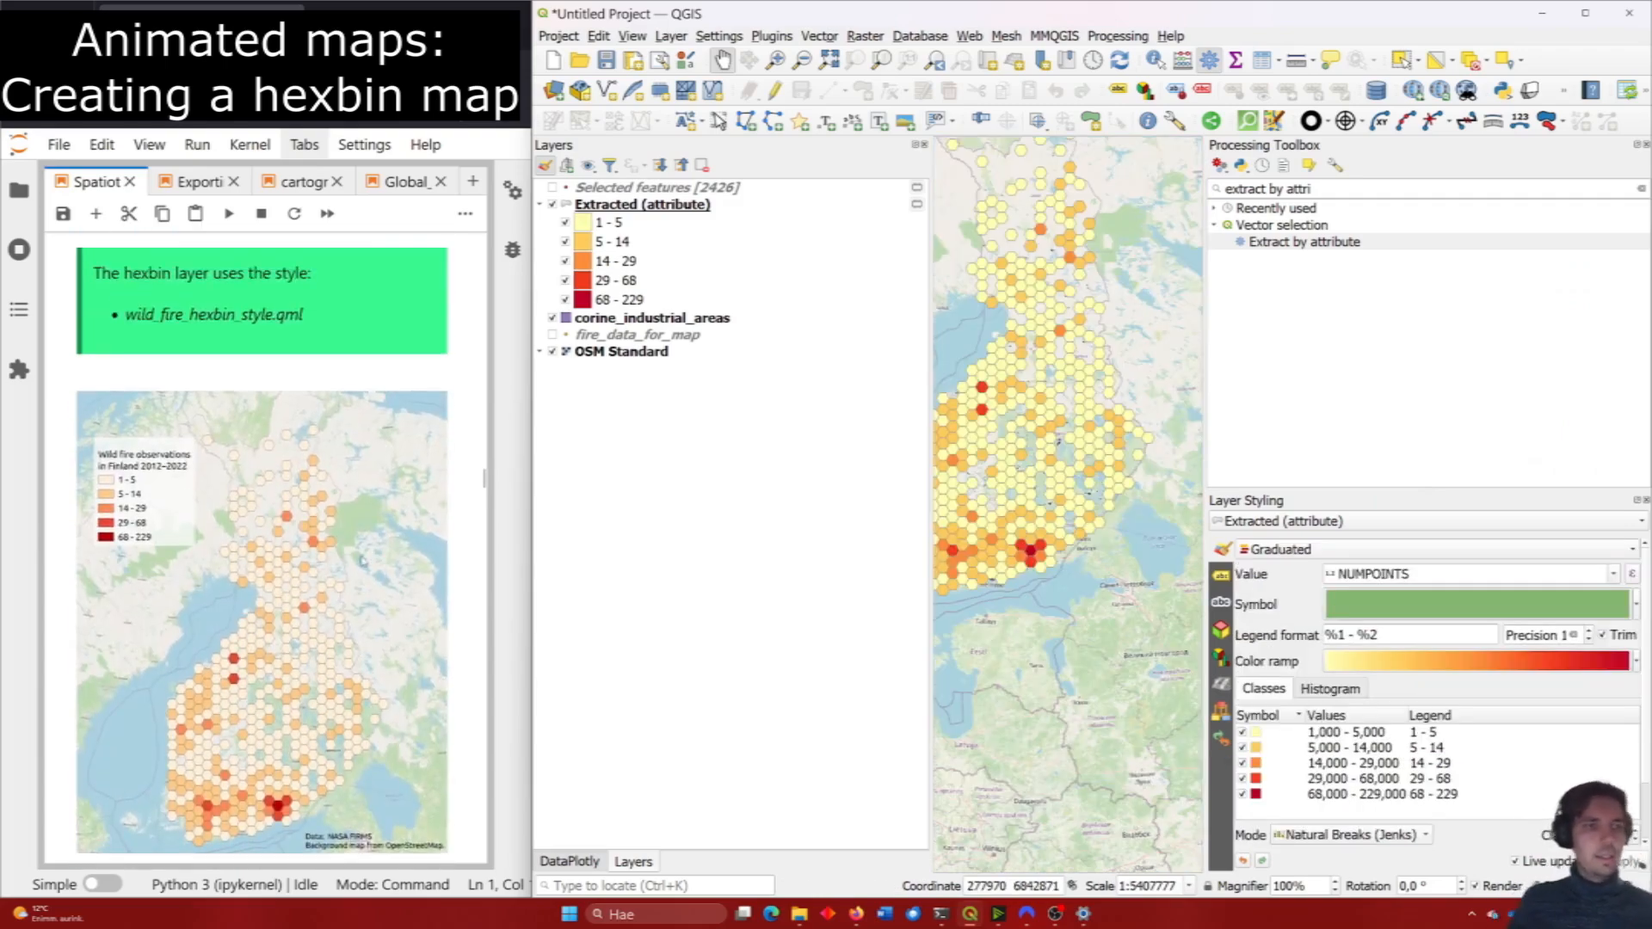
left_click(557, 36)
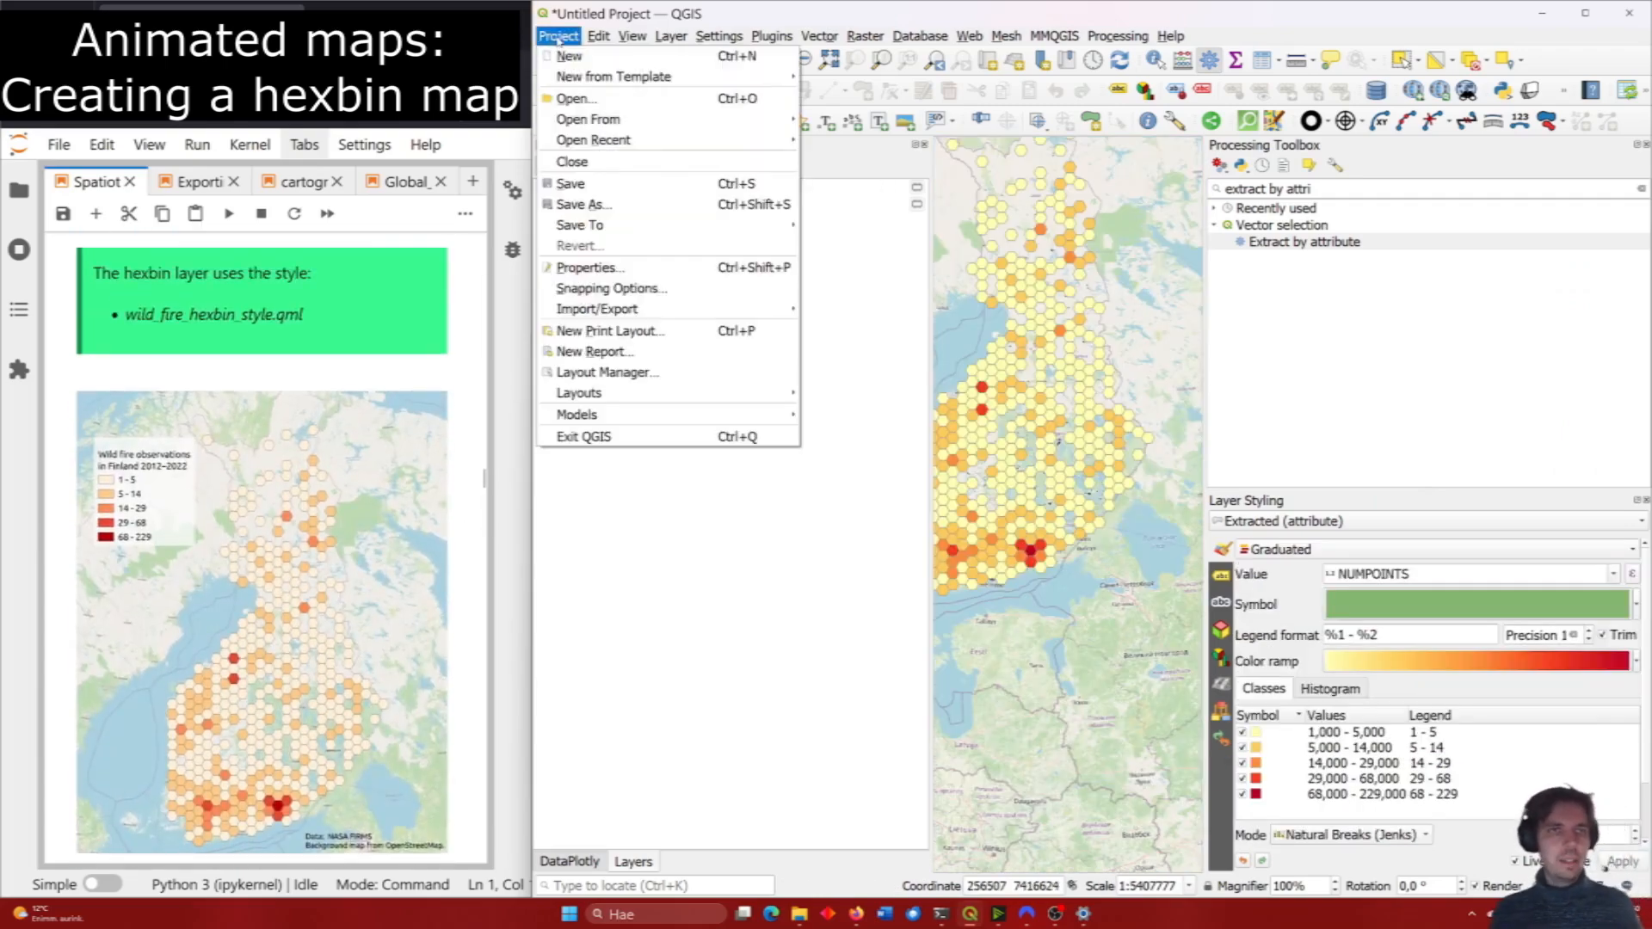
left_click(642, 332)
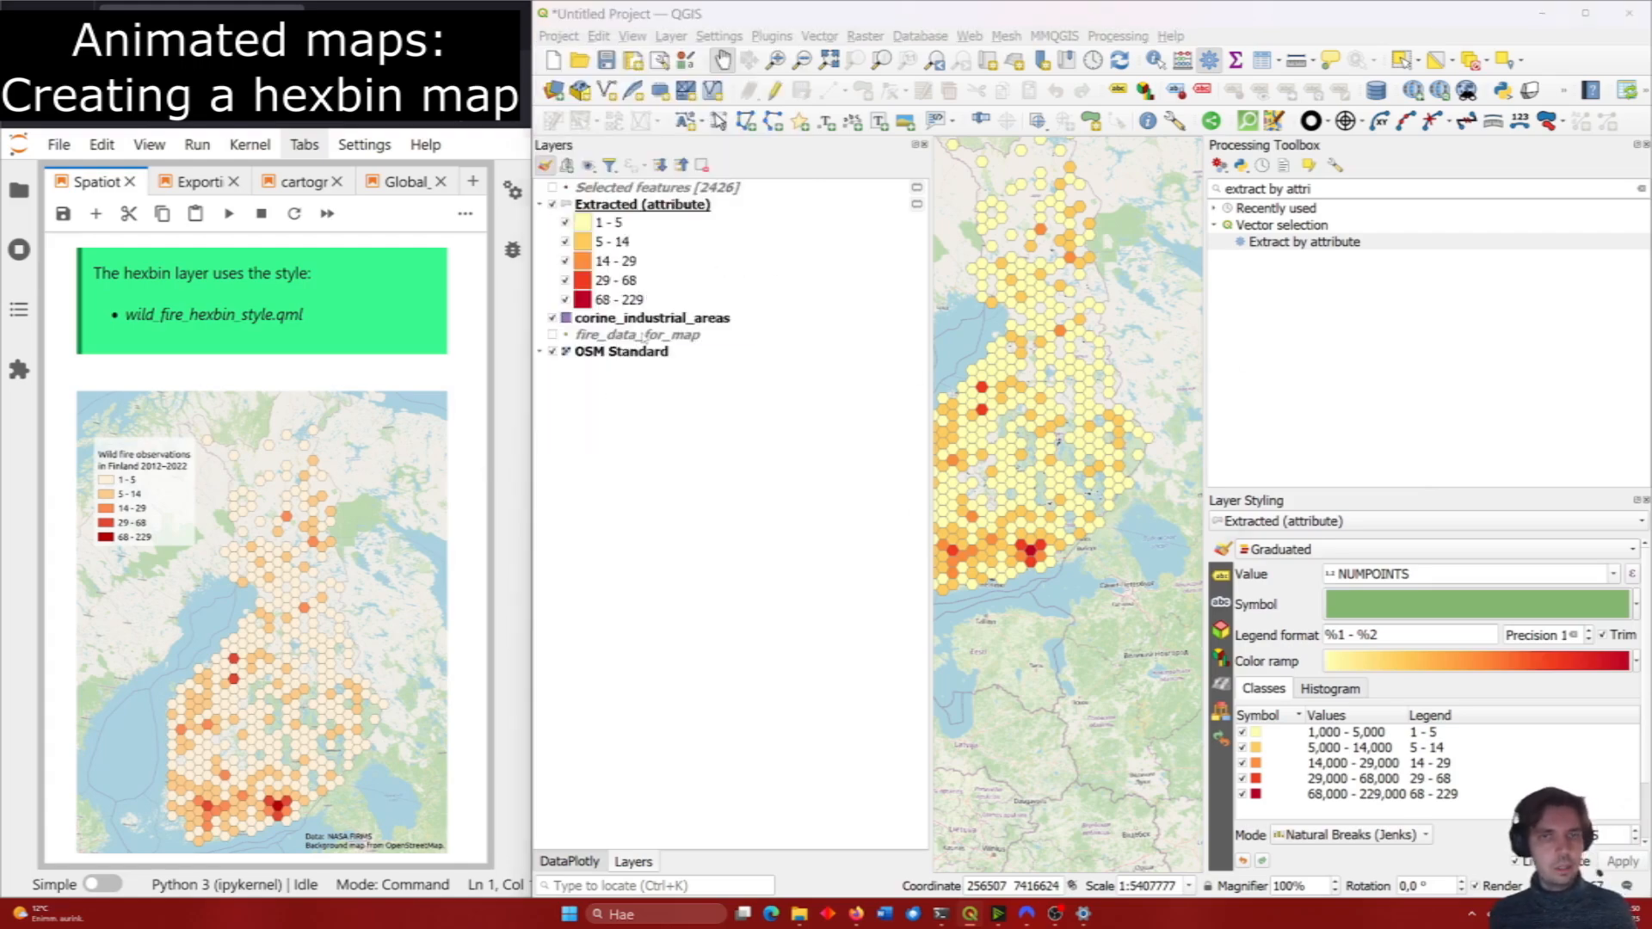
left_click(1103, 502)
Set the layout page's orientation to Portrait in the page properties.
right_click(582, 323)
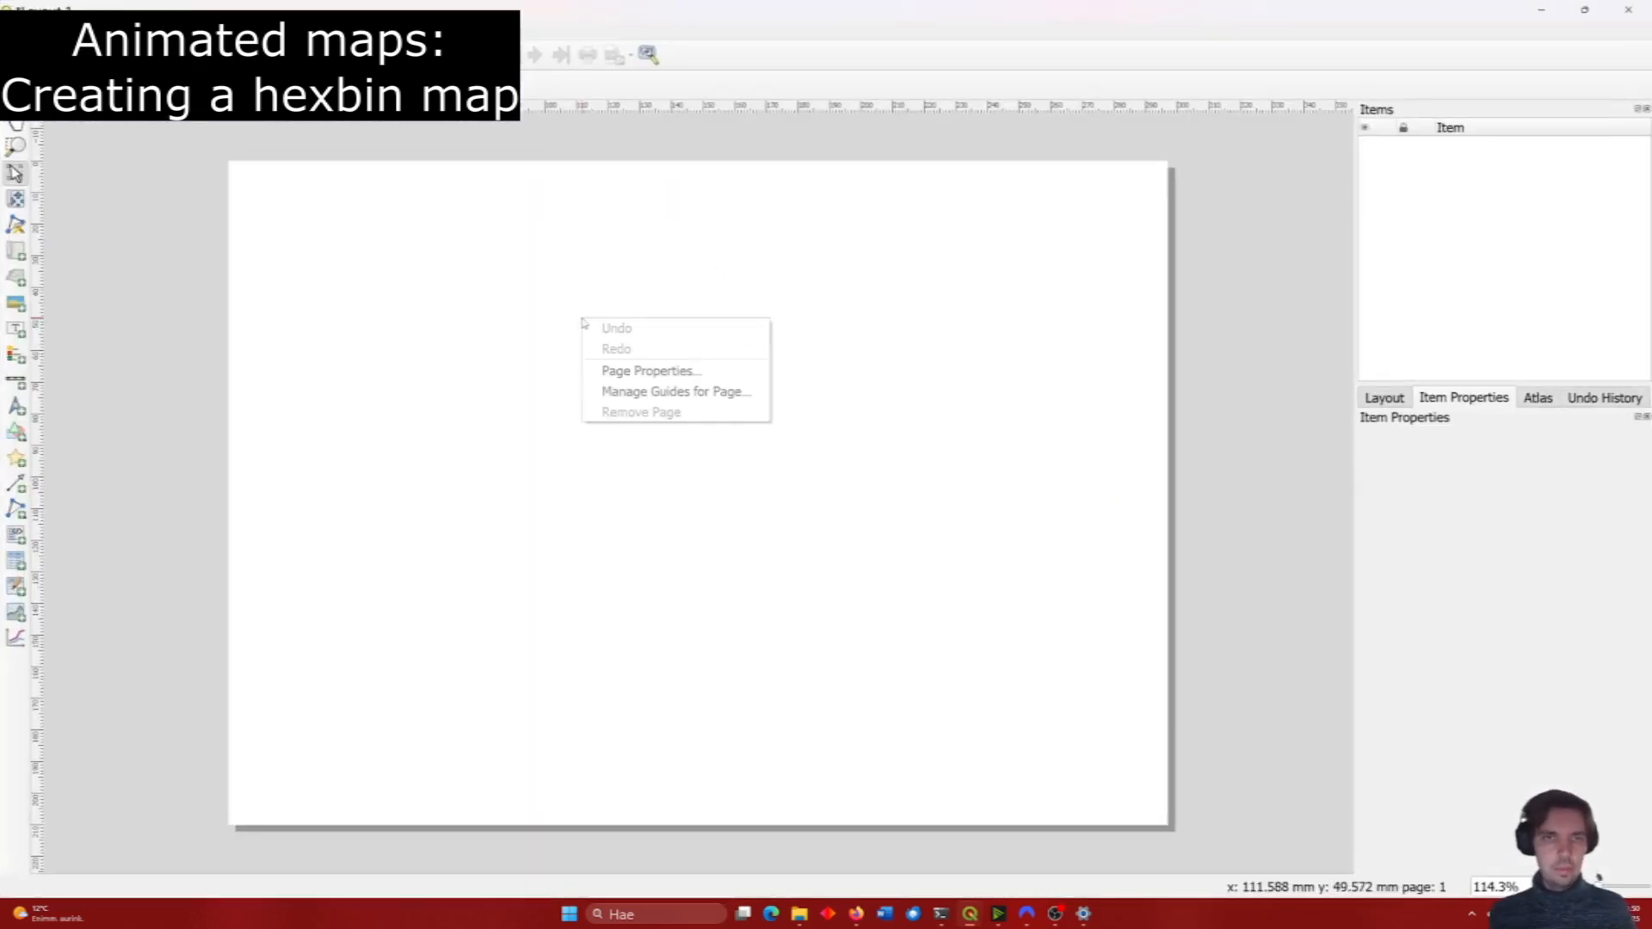
left_click(673, 373)
left_click(1516, 510)
left_click(1483, 494)
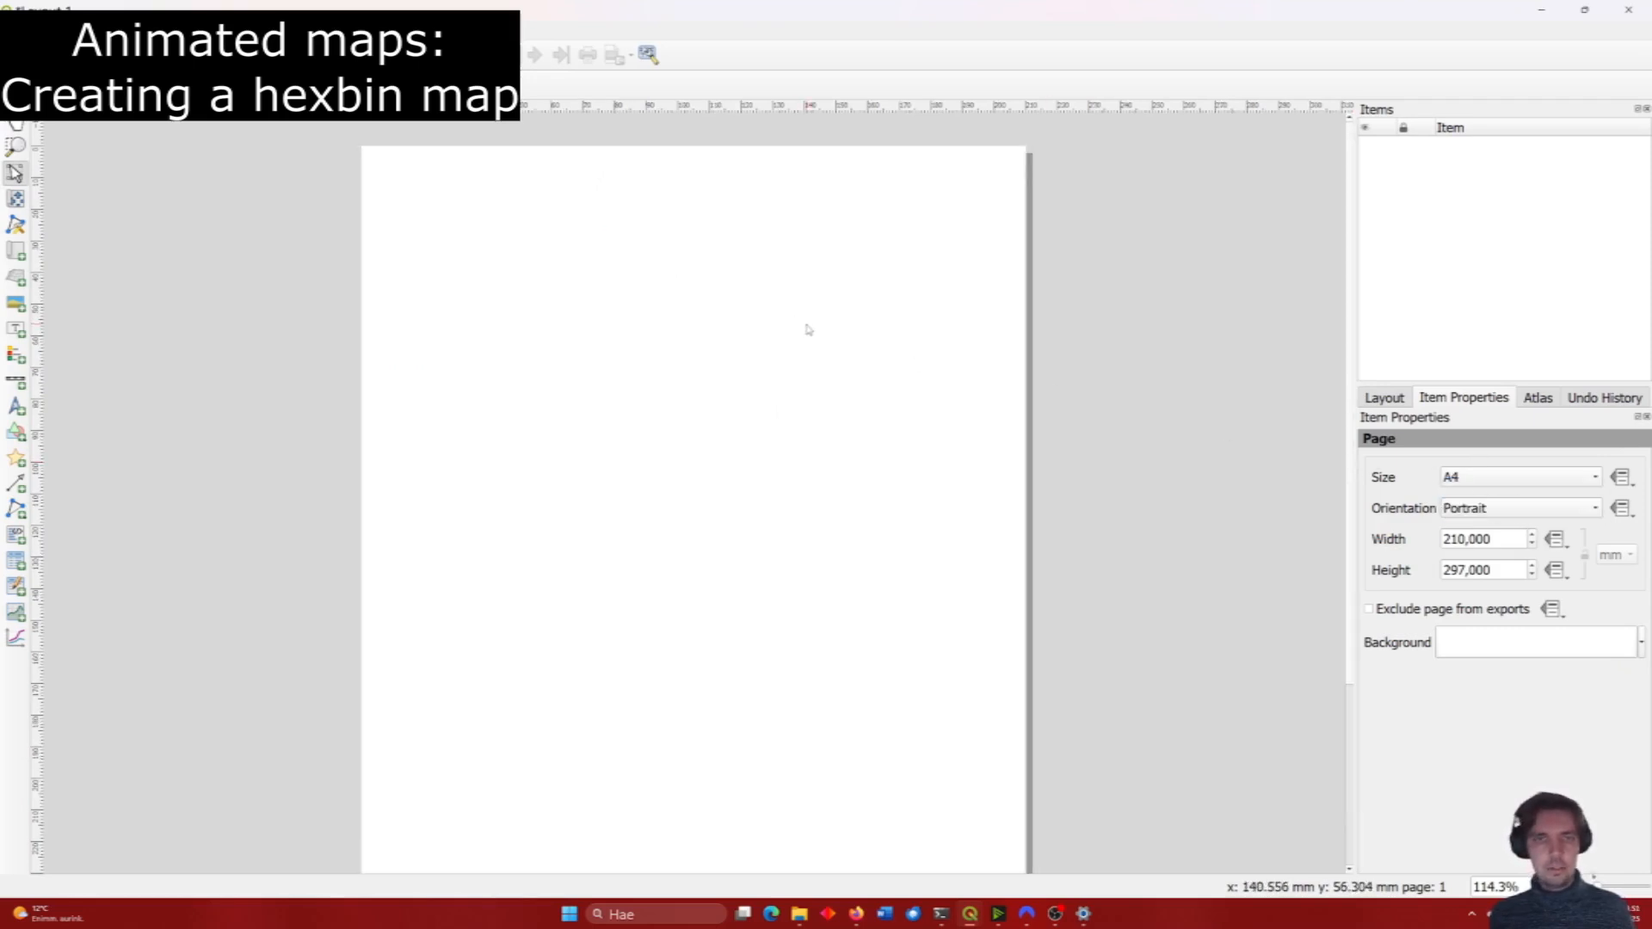
Add a map item covering the whole portrait page.
key("ctrl+0")
left_click(16, 251)
left_click_drag(532, 263, 862, 731)
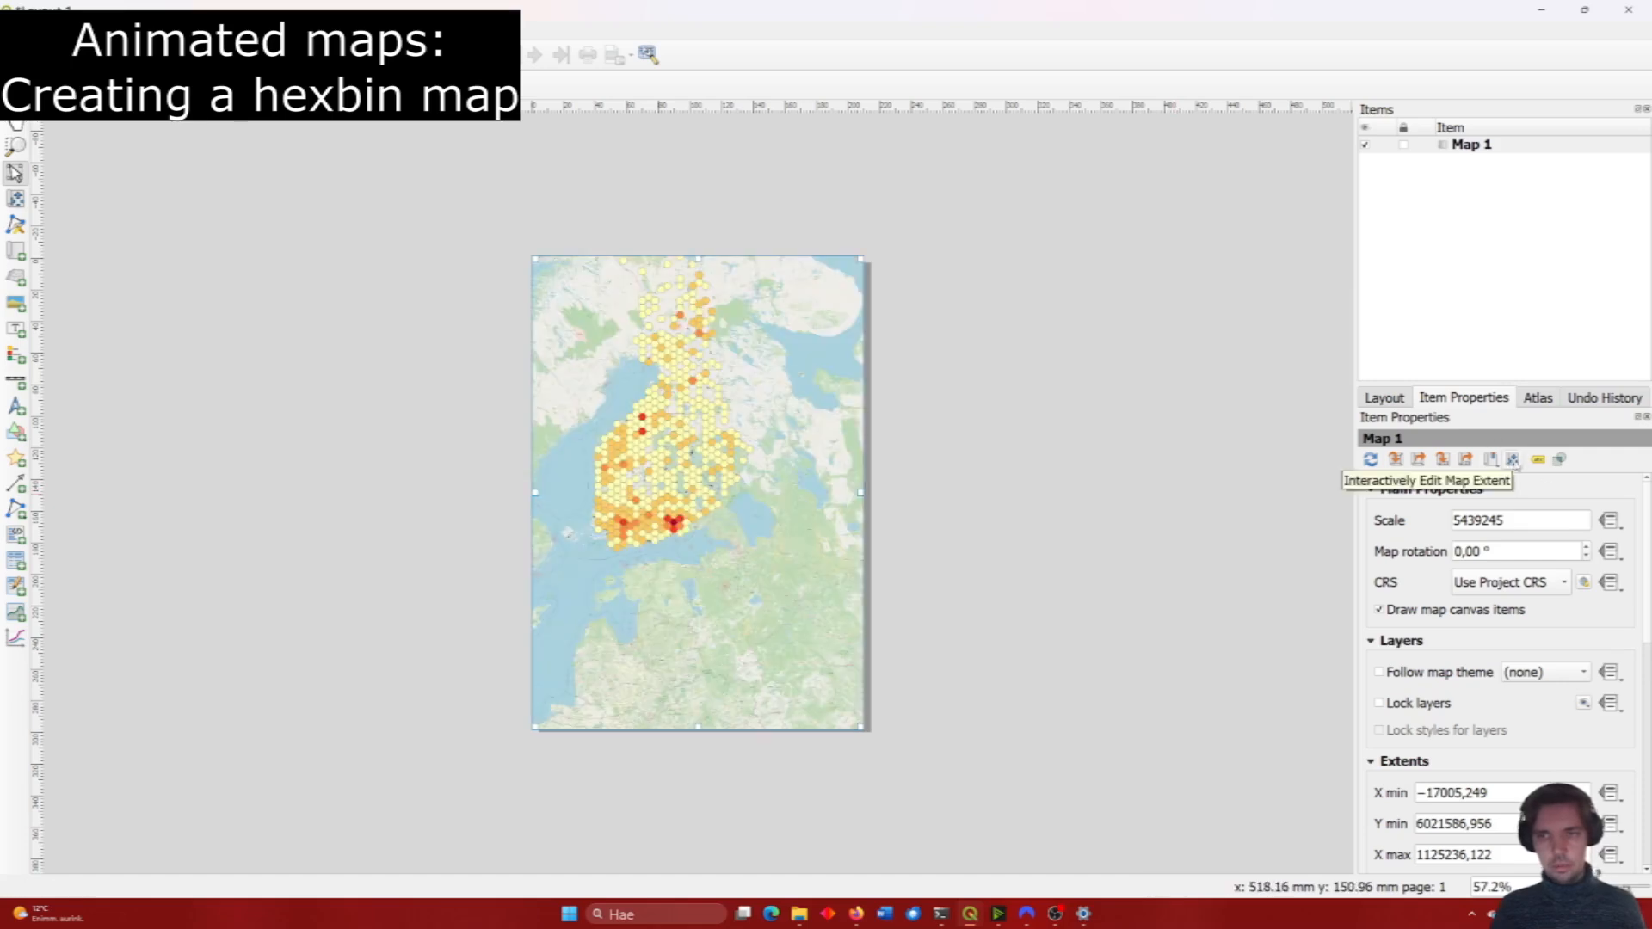
Set the layout map's scale to 3939245 and reposition its content so all the hexagons over Finland fit the page.
left_click(1513, 461)
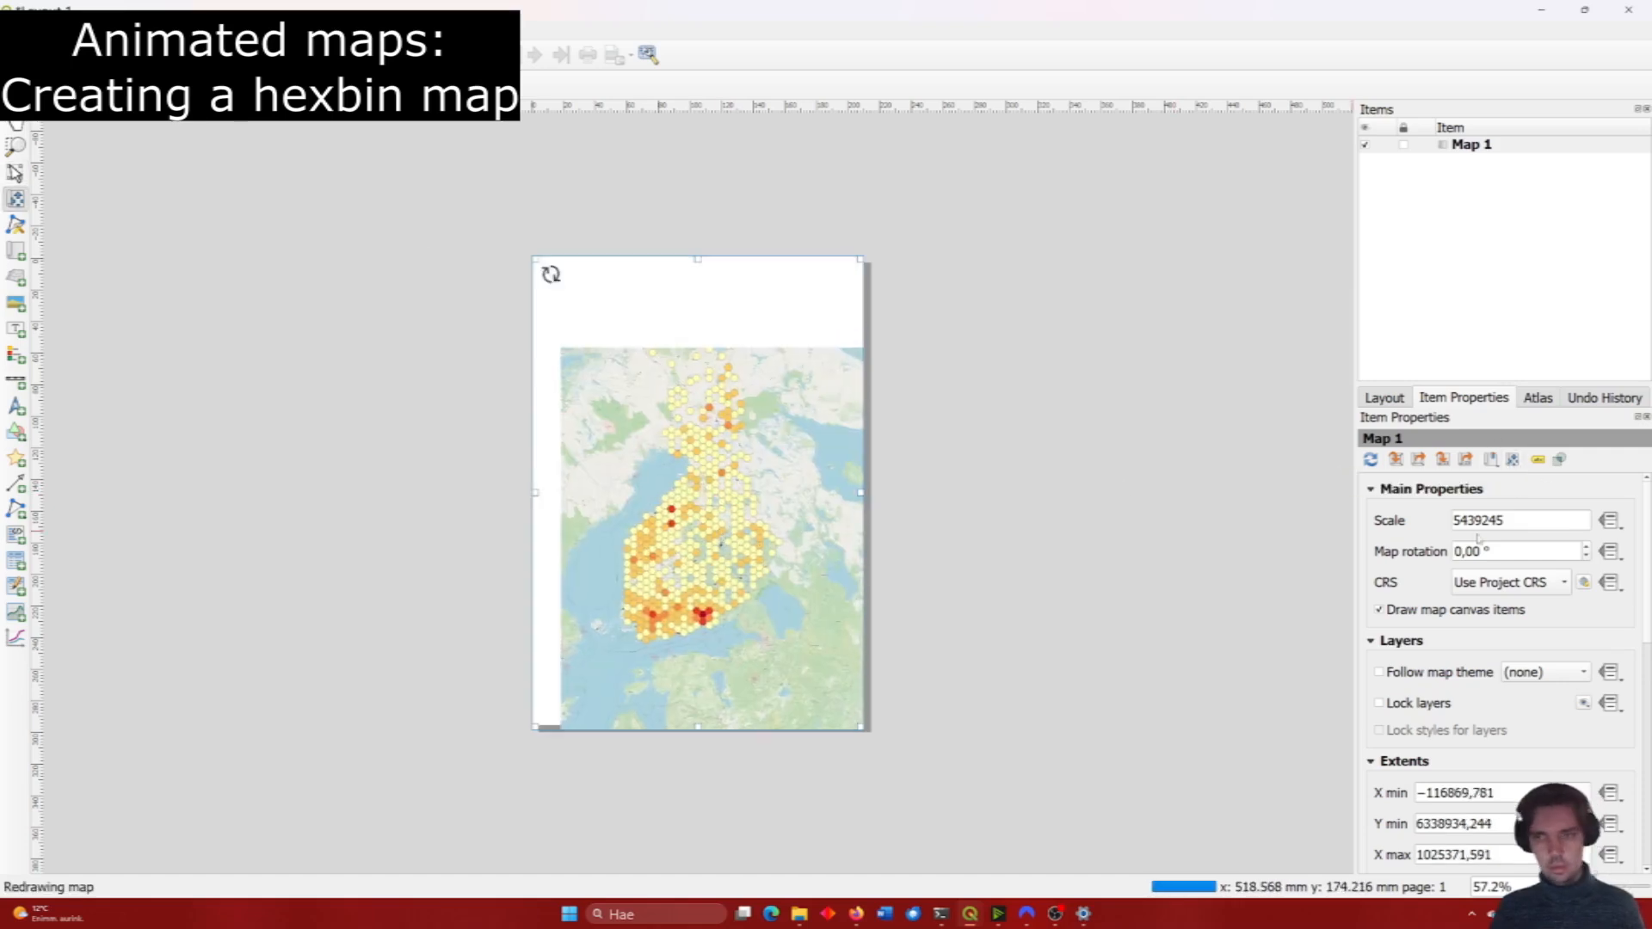
key("BackSpace")
type("6")
key("Return")
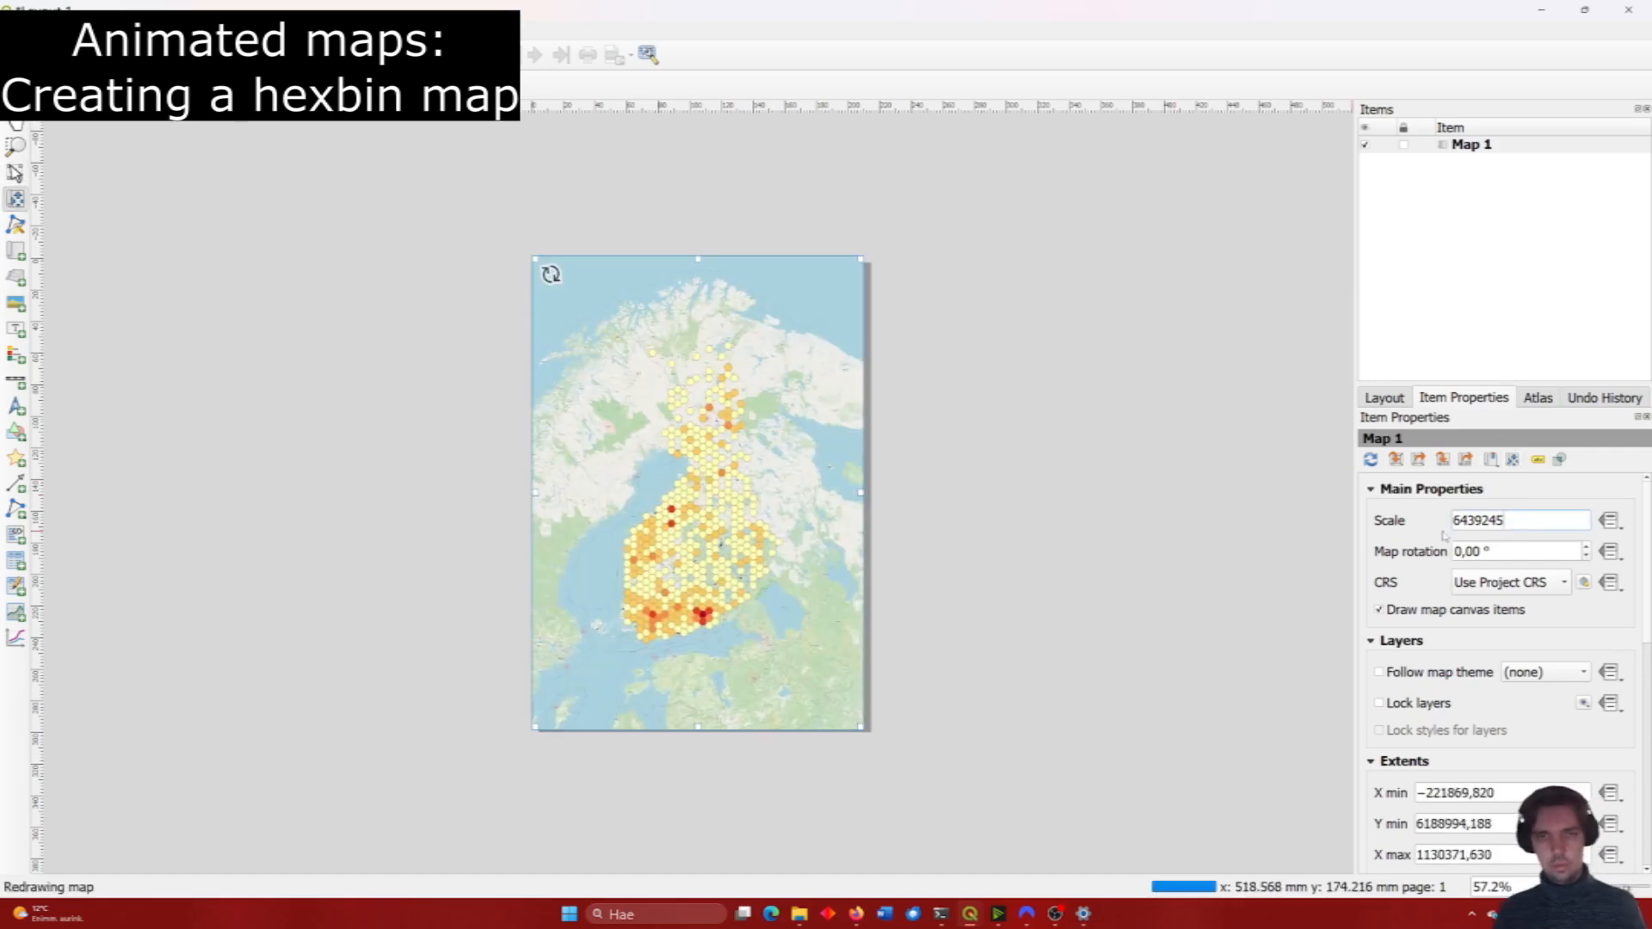
key("BackSpace")
type("3")
key("Return")
key("Right")
key("BackSpace")
type("9")
key("Return")
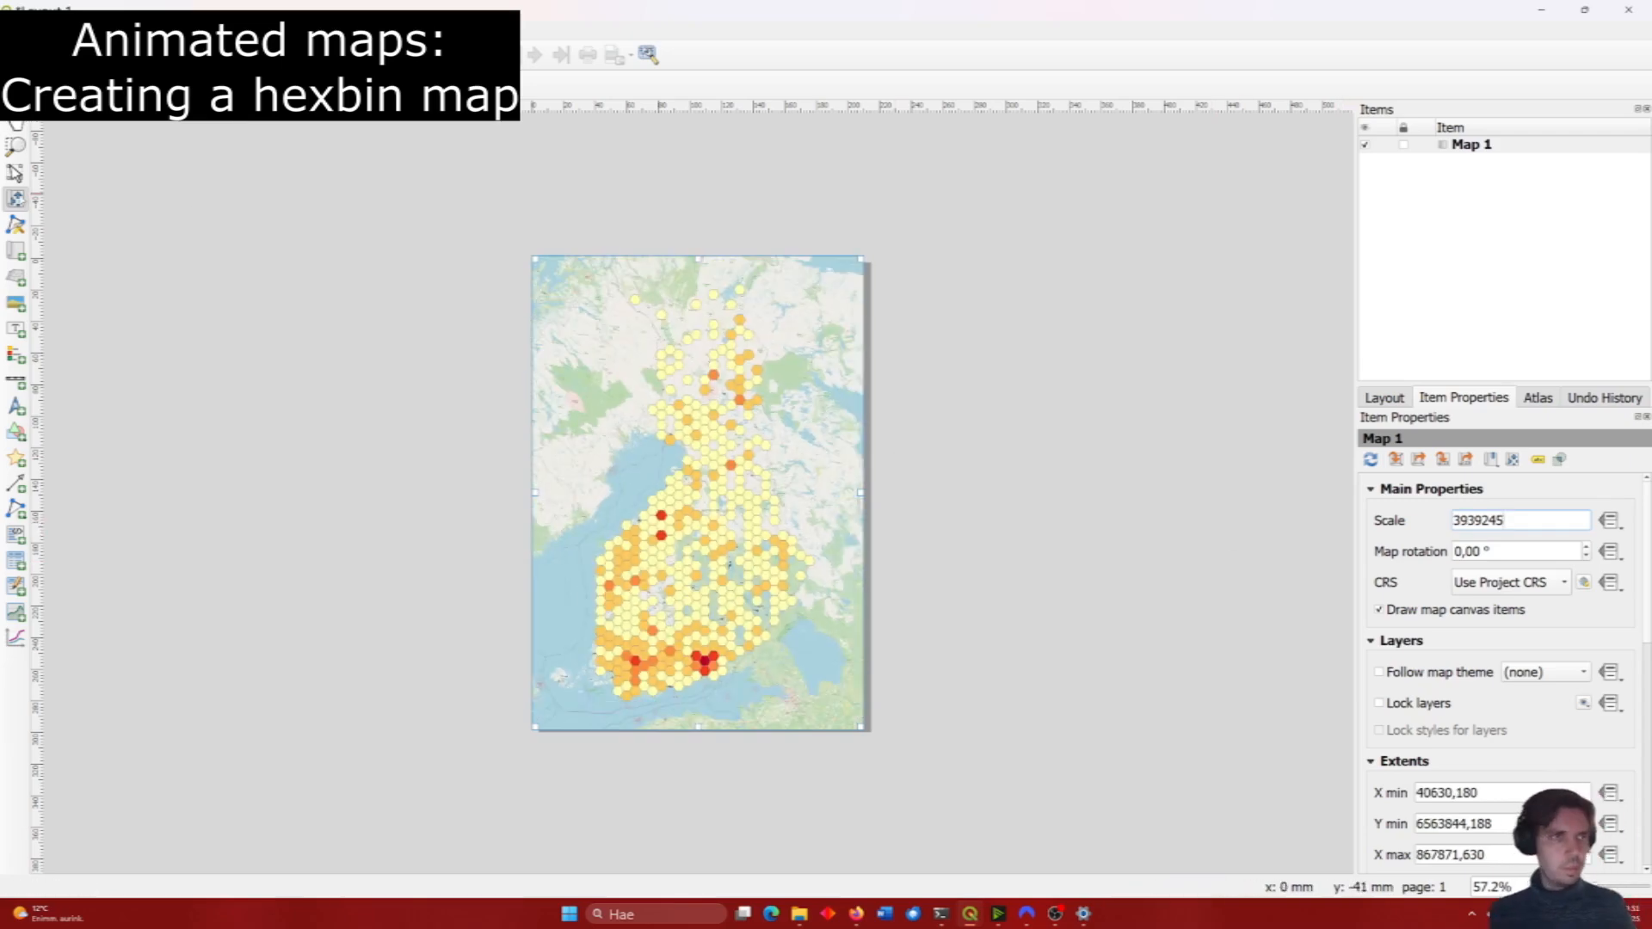
left_click_drag(670, 452, 667, 456)
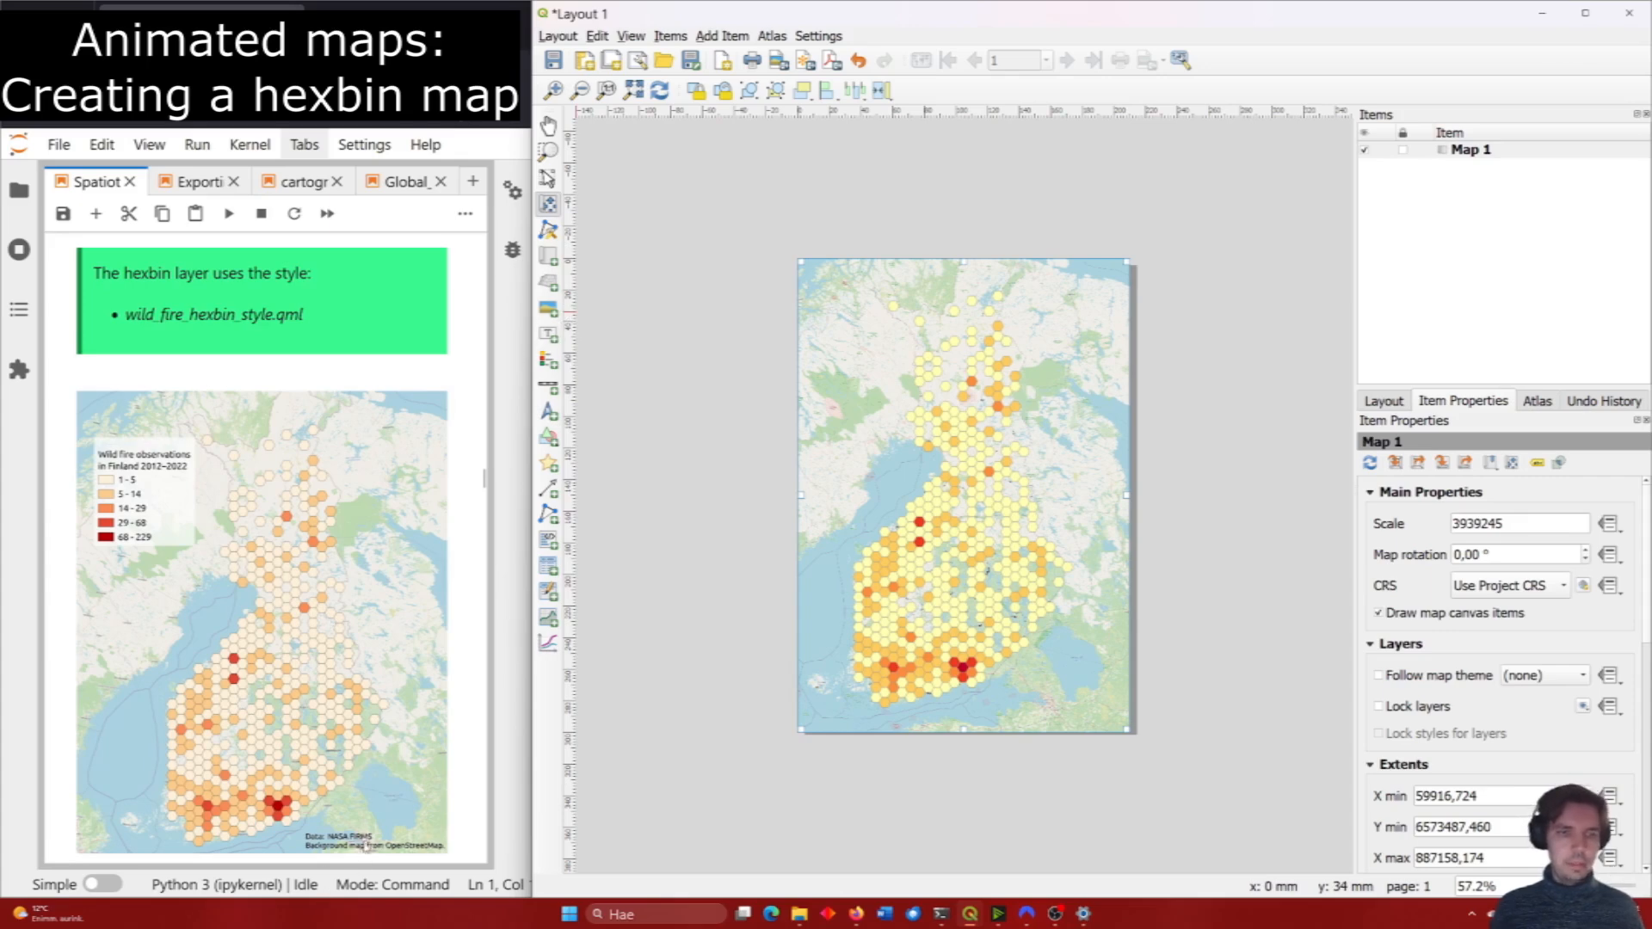
Read the notebook's plot item instructions and add a DataPlotly plot item beside the map page.
scroll(365, 797, "down", 3)
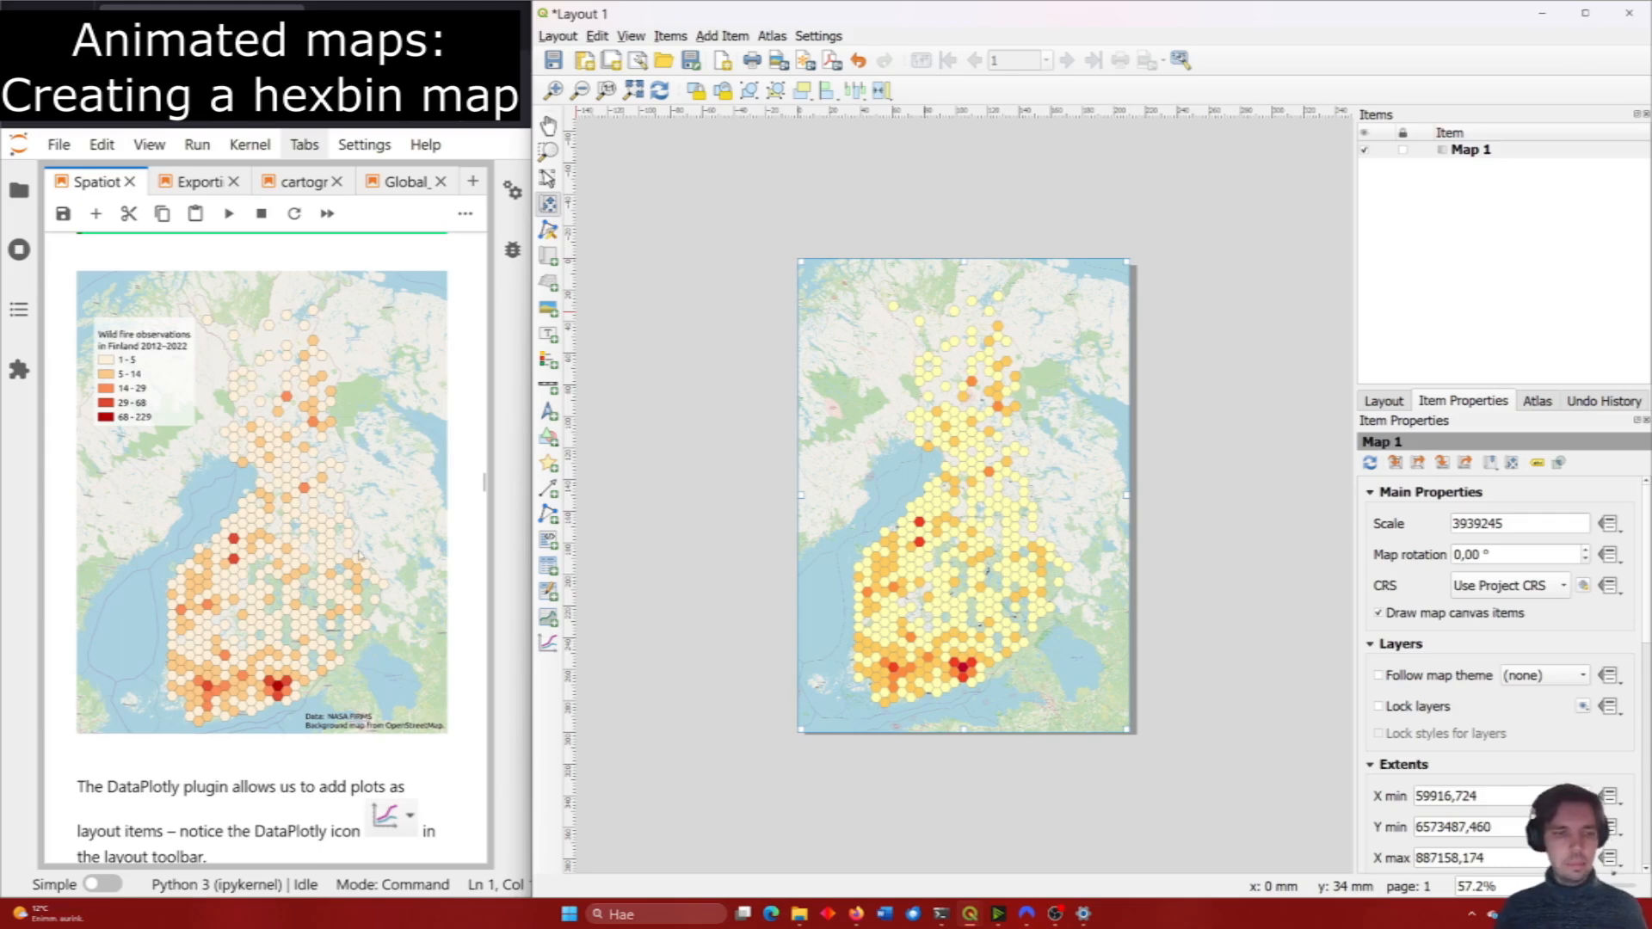
scroll(361, 546, "down", 3)
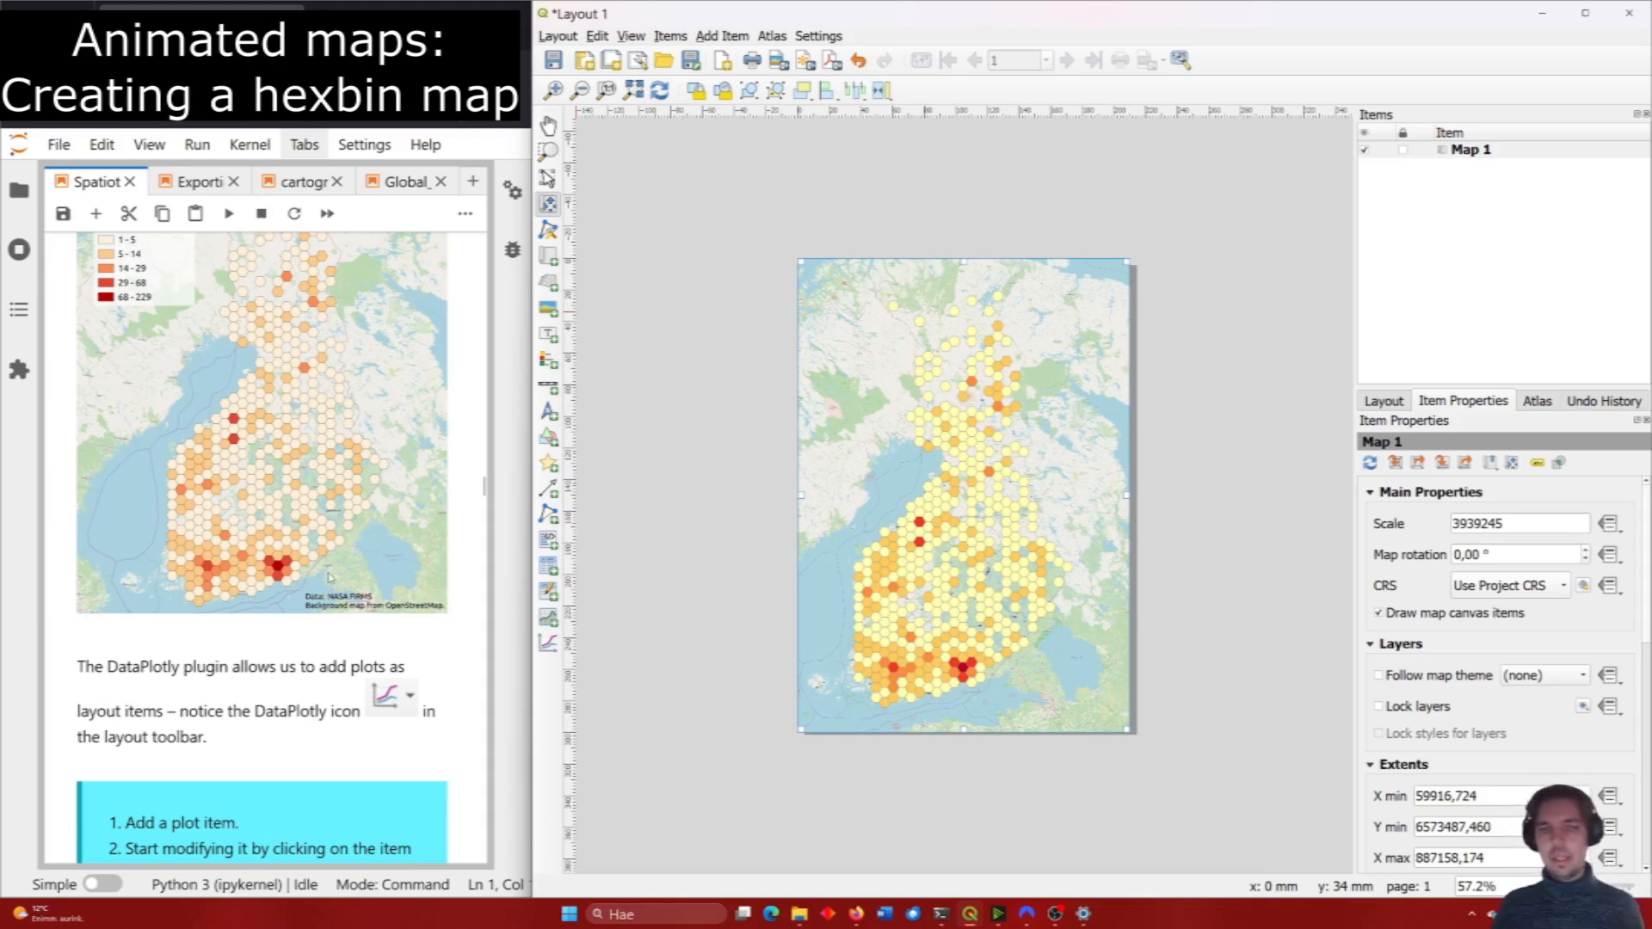
scroll(330, 577, "down", 5)
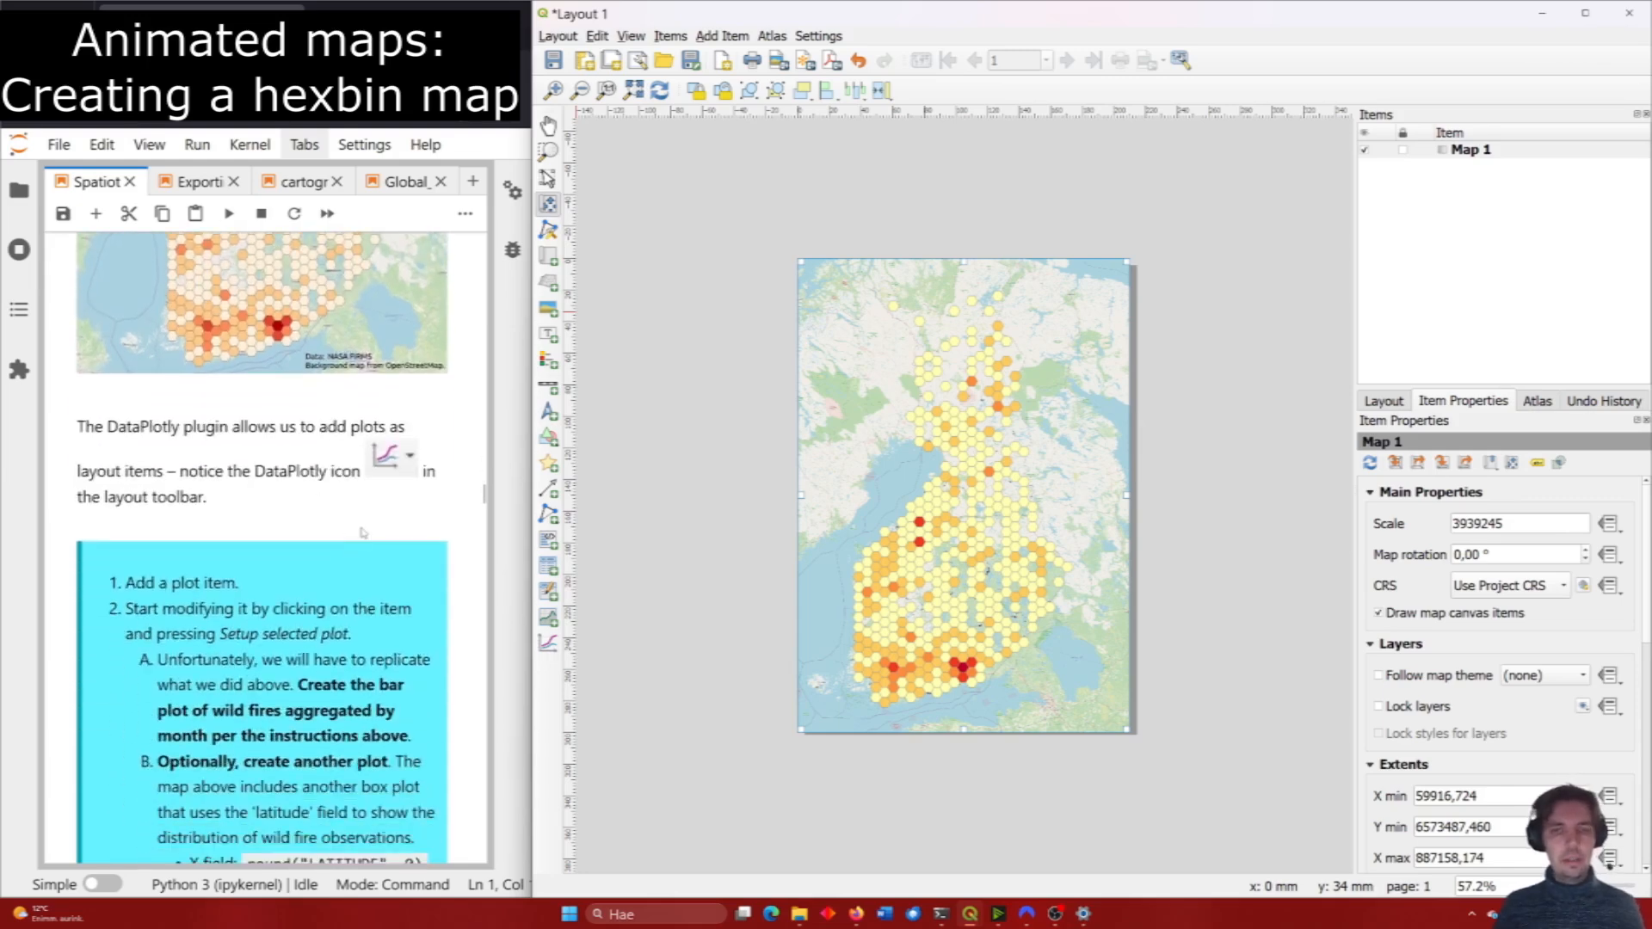
left_click(549, 643)
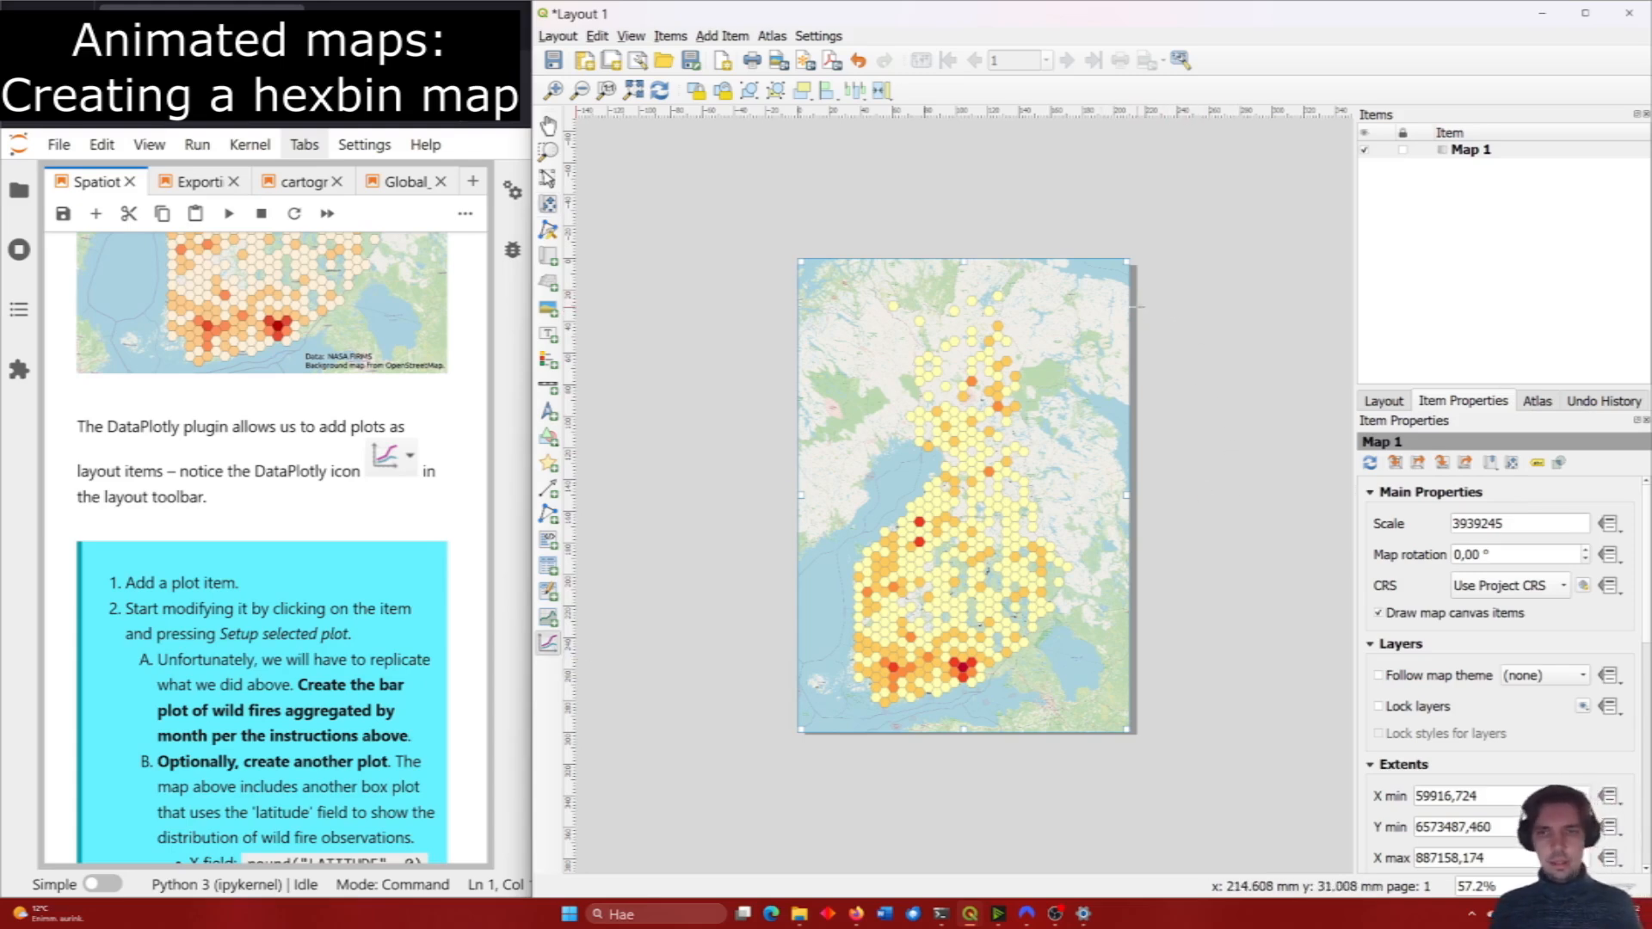
left_click(1138, 313)
left_click(856, 554)
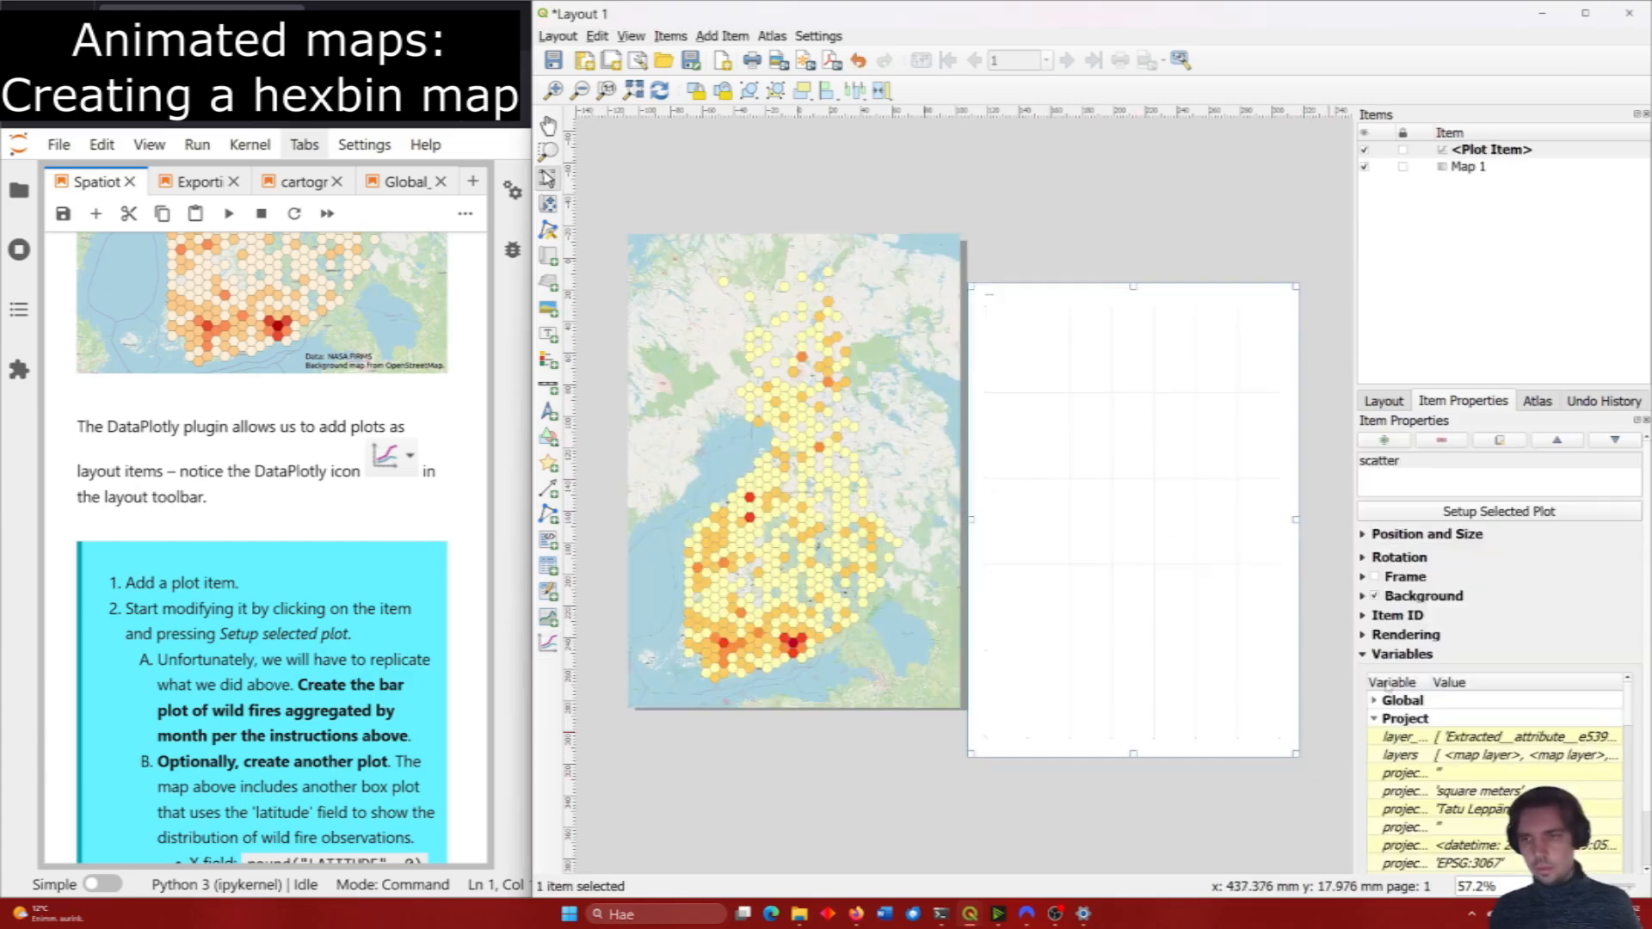
Open the plot item's setup and copy the notebook expression month("ACQ_DATE") into its X field.
left_click(1494, 513)
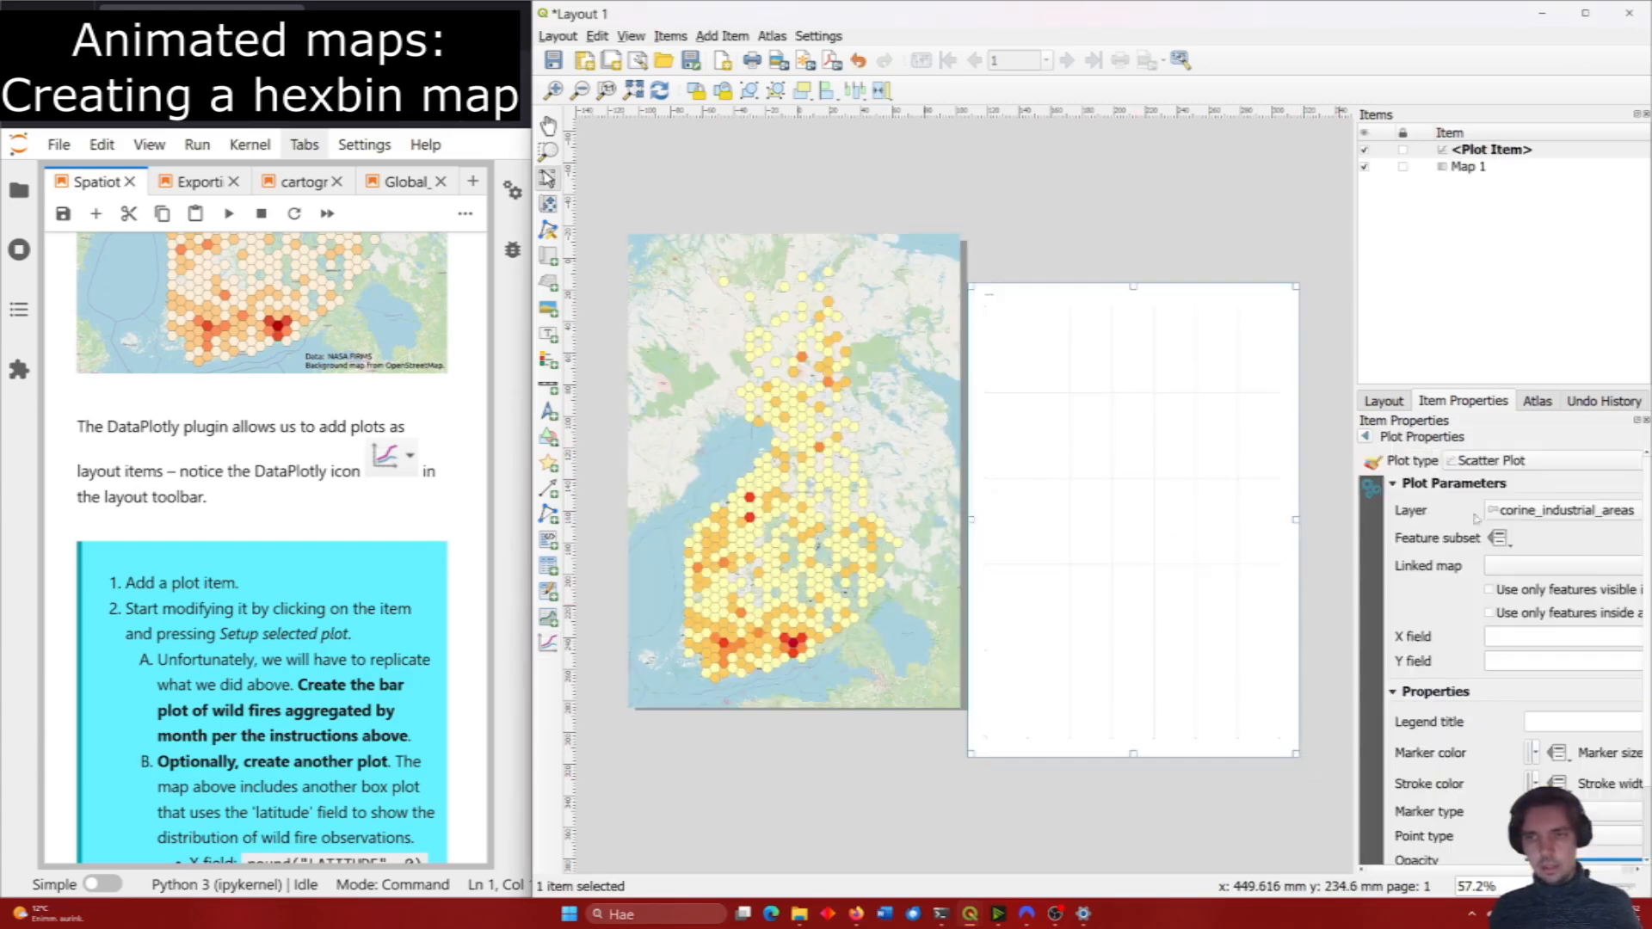
left_click_drag(1357, 512, 1307, 512)
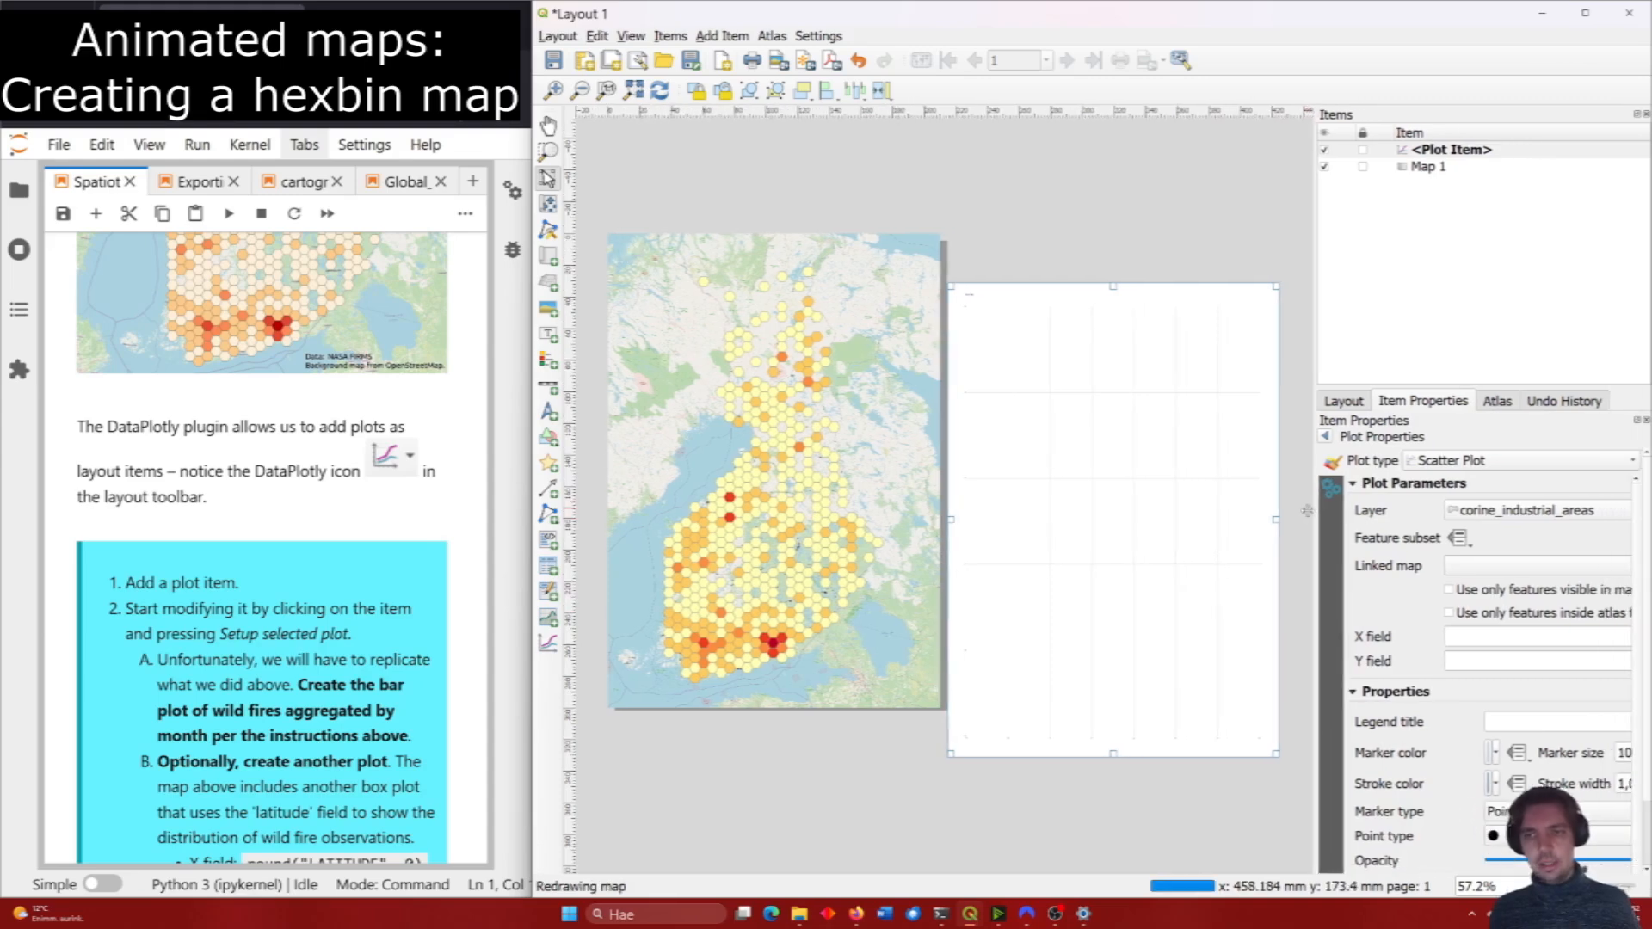
scroll(351, 547, "down", 3)
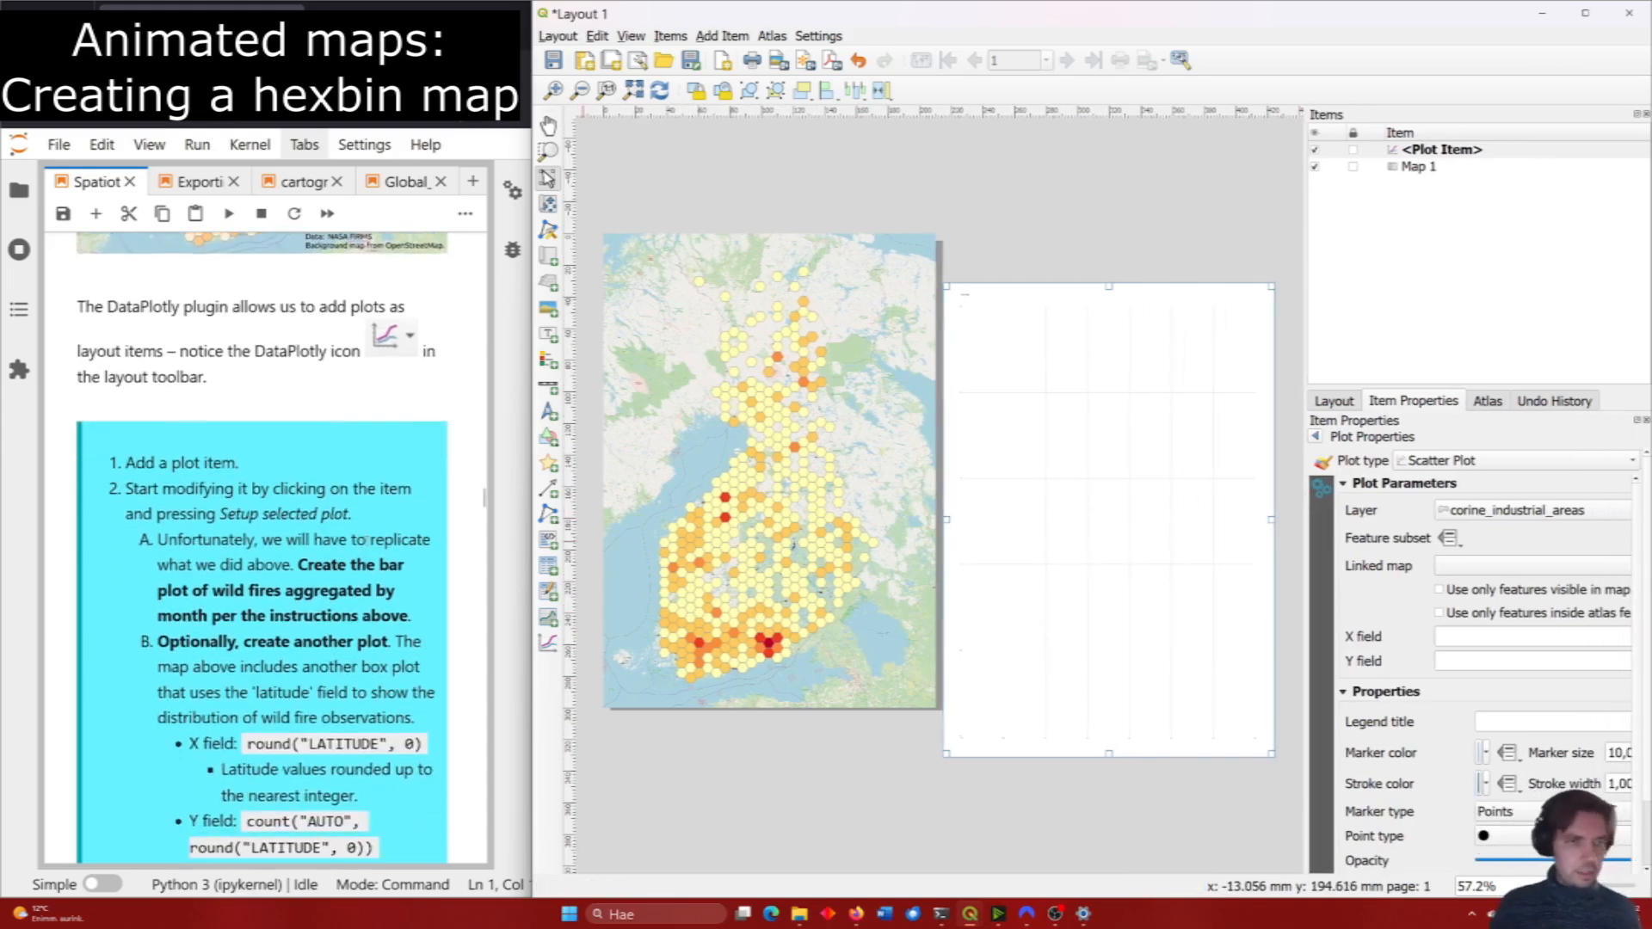
scroll(374, 555, "up", 10)
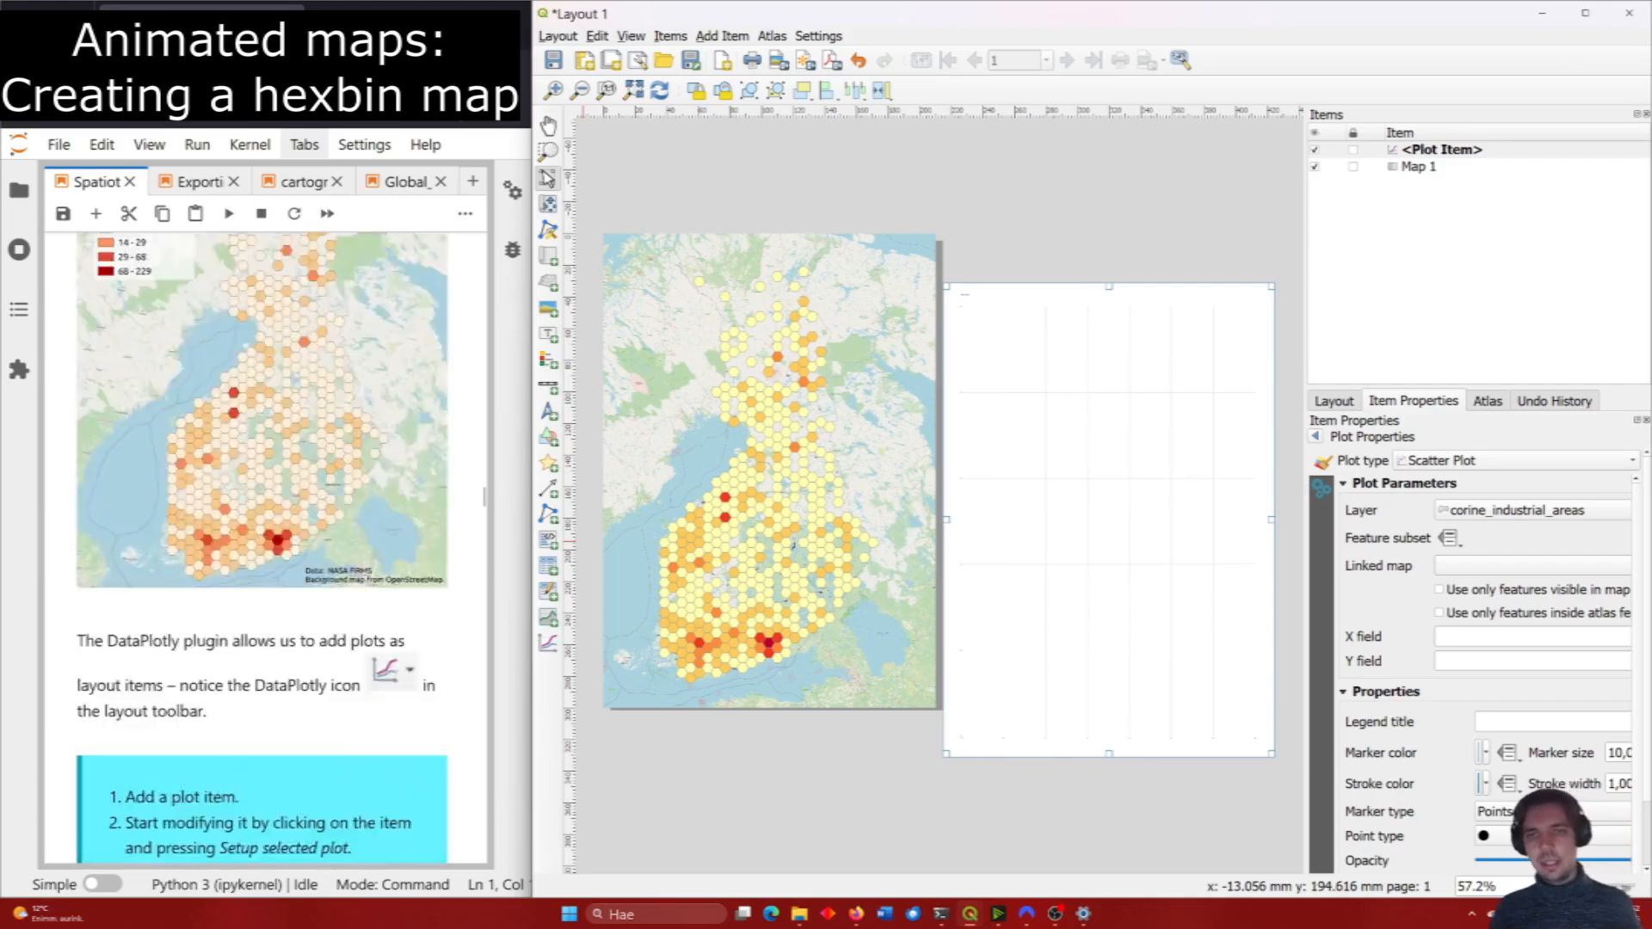
scroll(336, 579, "down", 6)
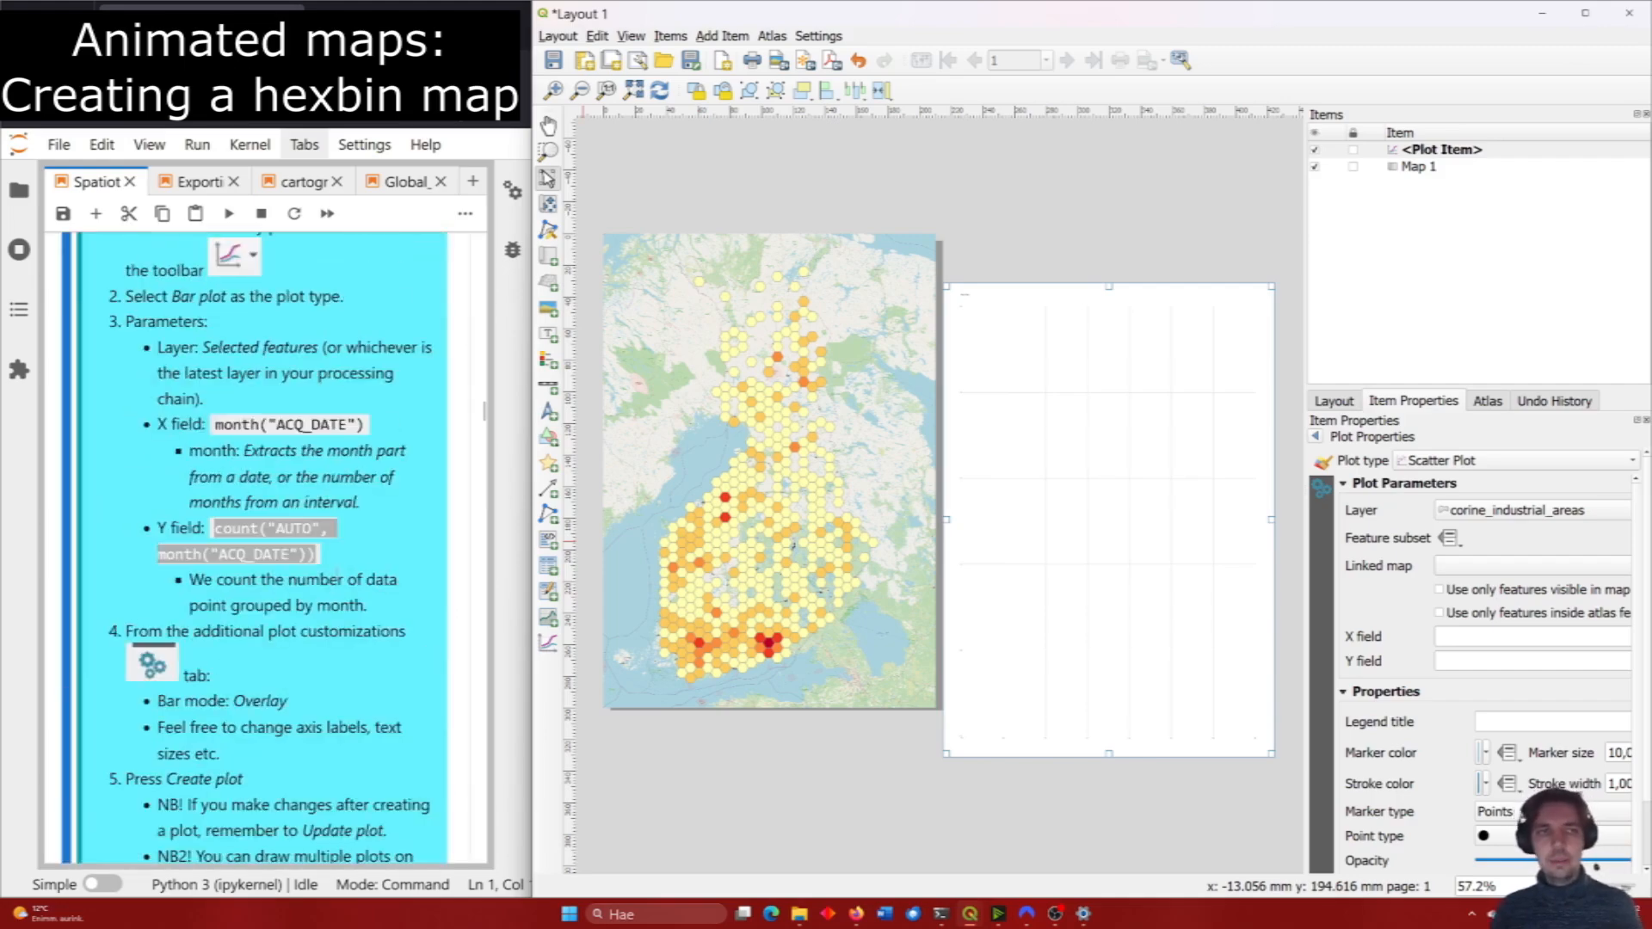
scroll(336, 557, "up", 3)
mouse_move(364, 666)
left_mouse_down()
mouse_move(212, 669)
mouse_move(365, 668)
left_mouse_up()
key("ctrl+c")
left_click(229, 668)
left_click(1458, 634)
key("ctrl+v")
Set the plot's layer to Selected features and its Y field to the notebook expression count("AUTO", month("ACQ_DATE")).
left_click_drag(221, 769, 318, 795)
left_click(1497, 512)
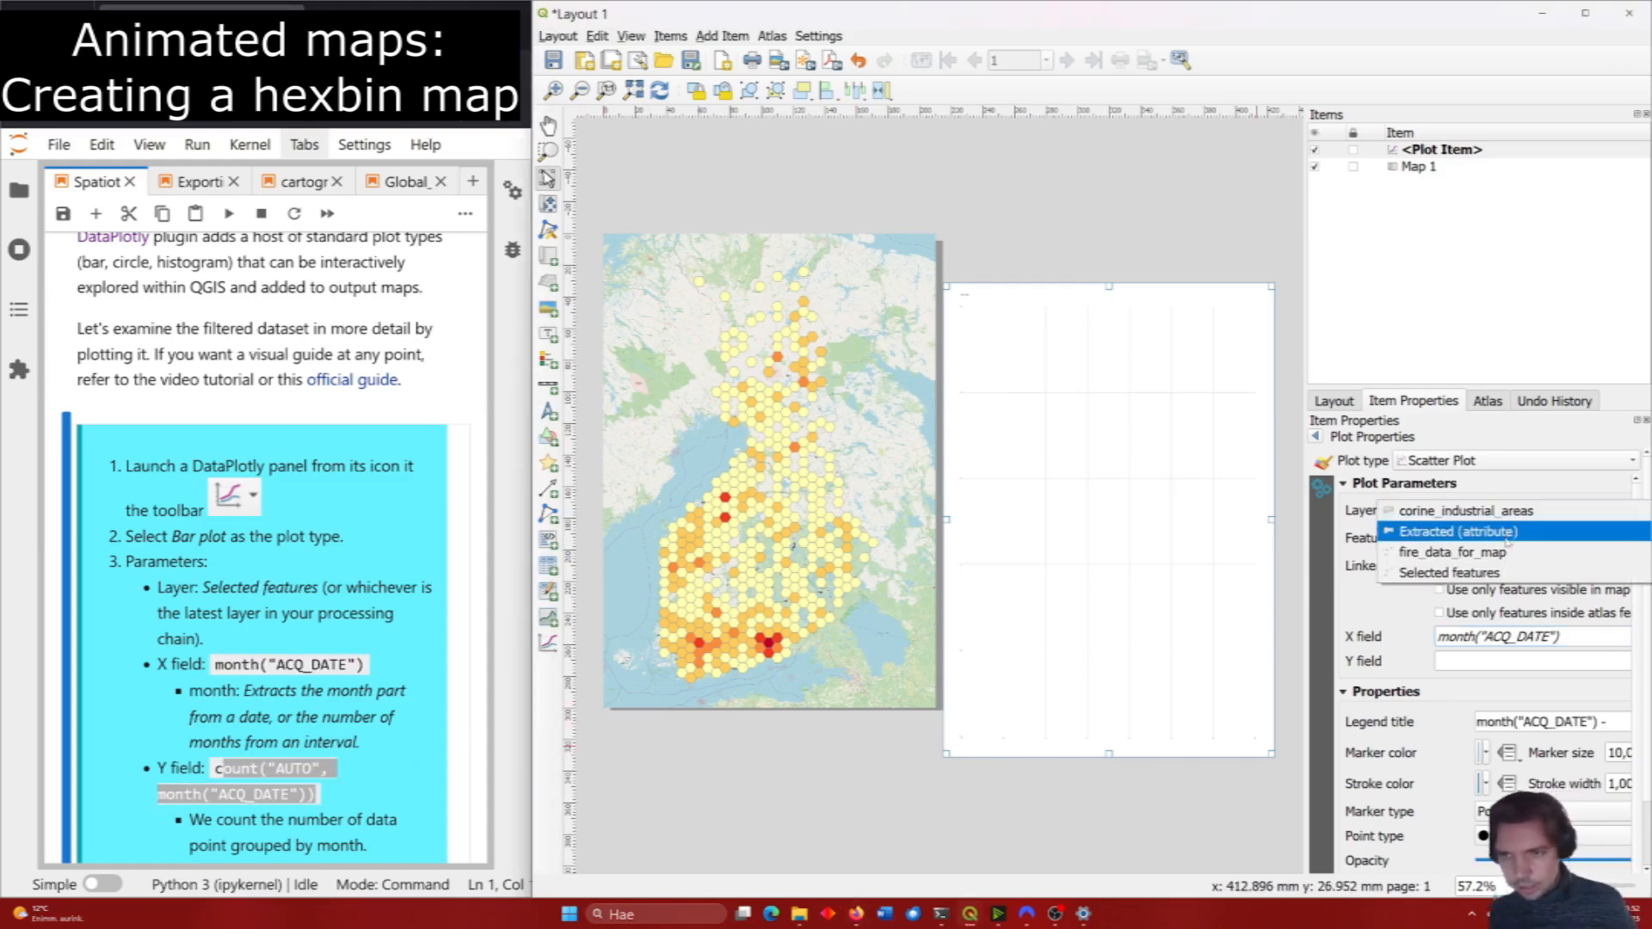
left_click(1508, 572)
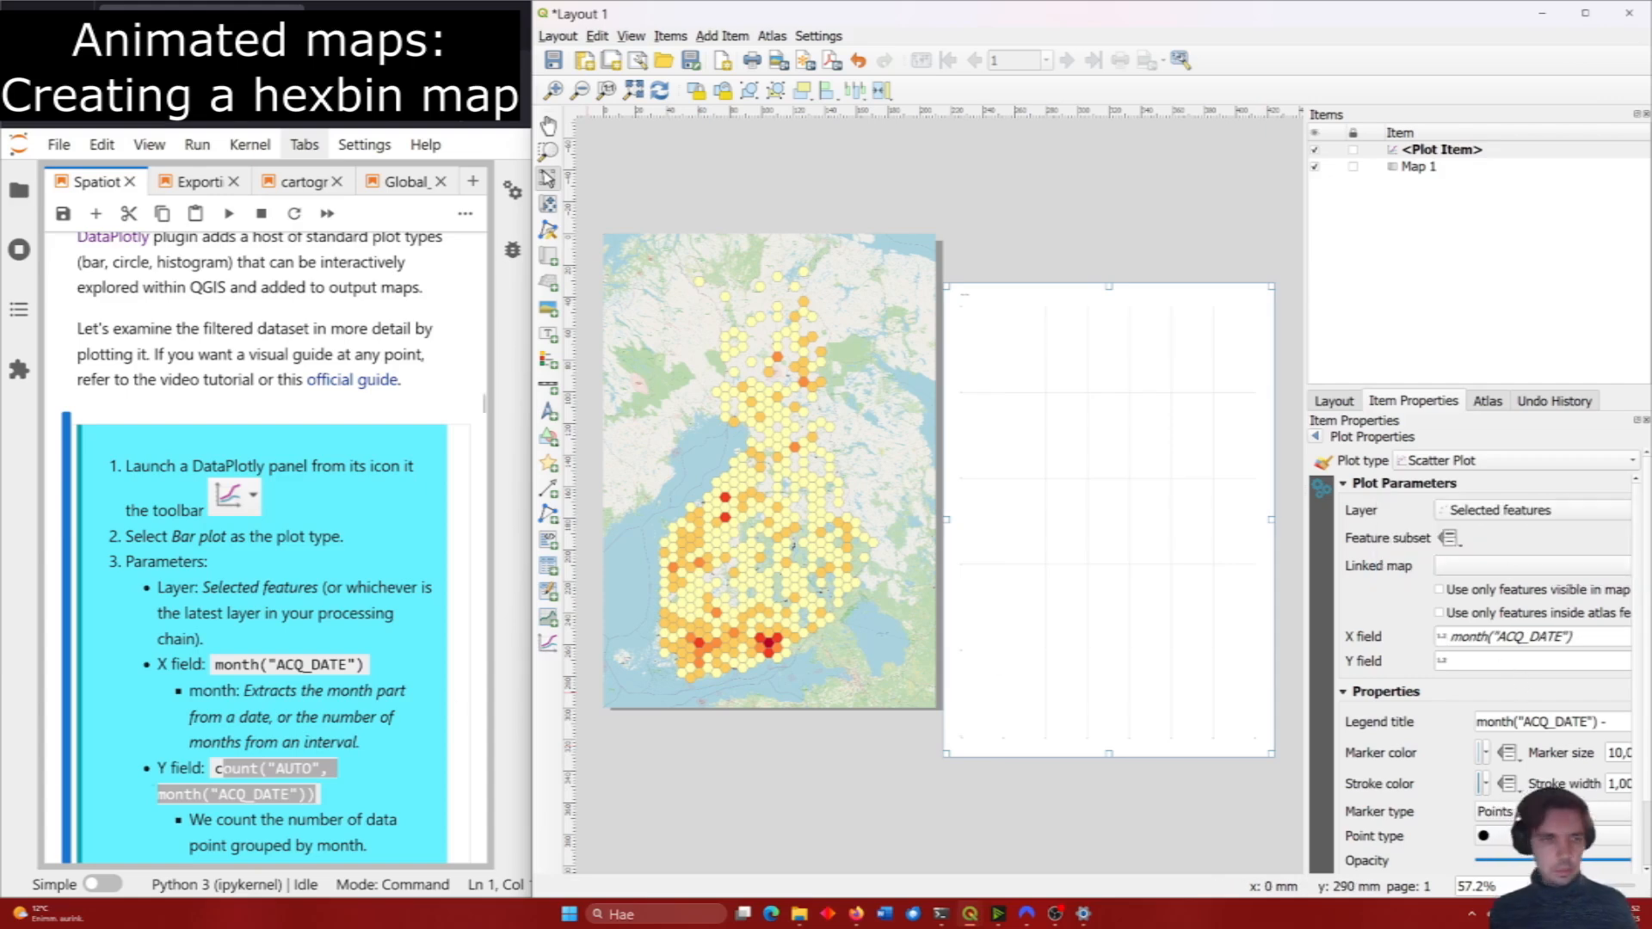
left_click(148, 778)
left_click_drag(214, 771, 325, 794)
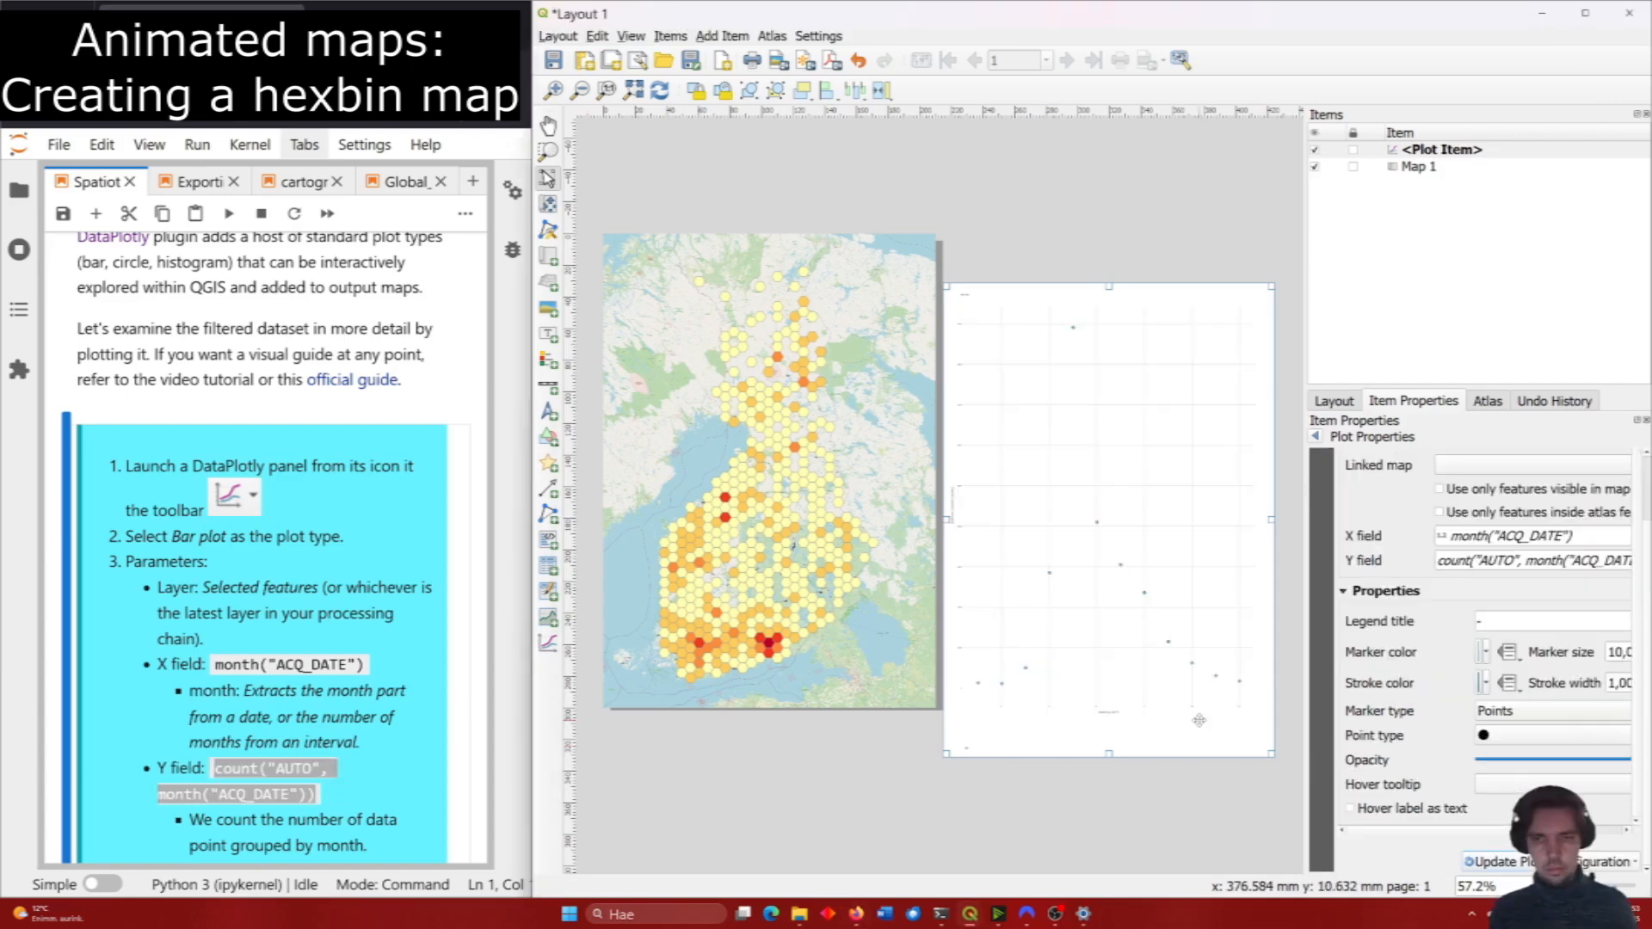
Change the plot type to Bar Plot, updating the configuration, and shrink the plot item to a small landscape box beside the page.
scroll(1427, 552, "up", 2)
left_click(1514, 461)
left_click(1463, 336)
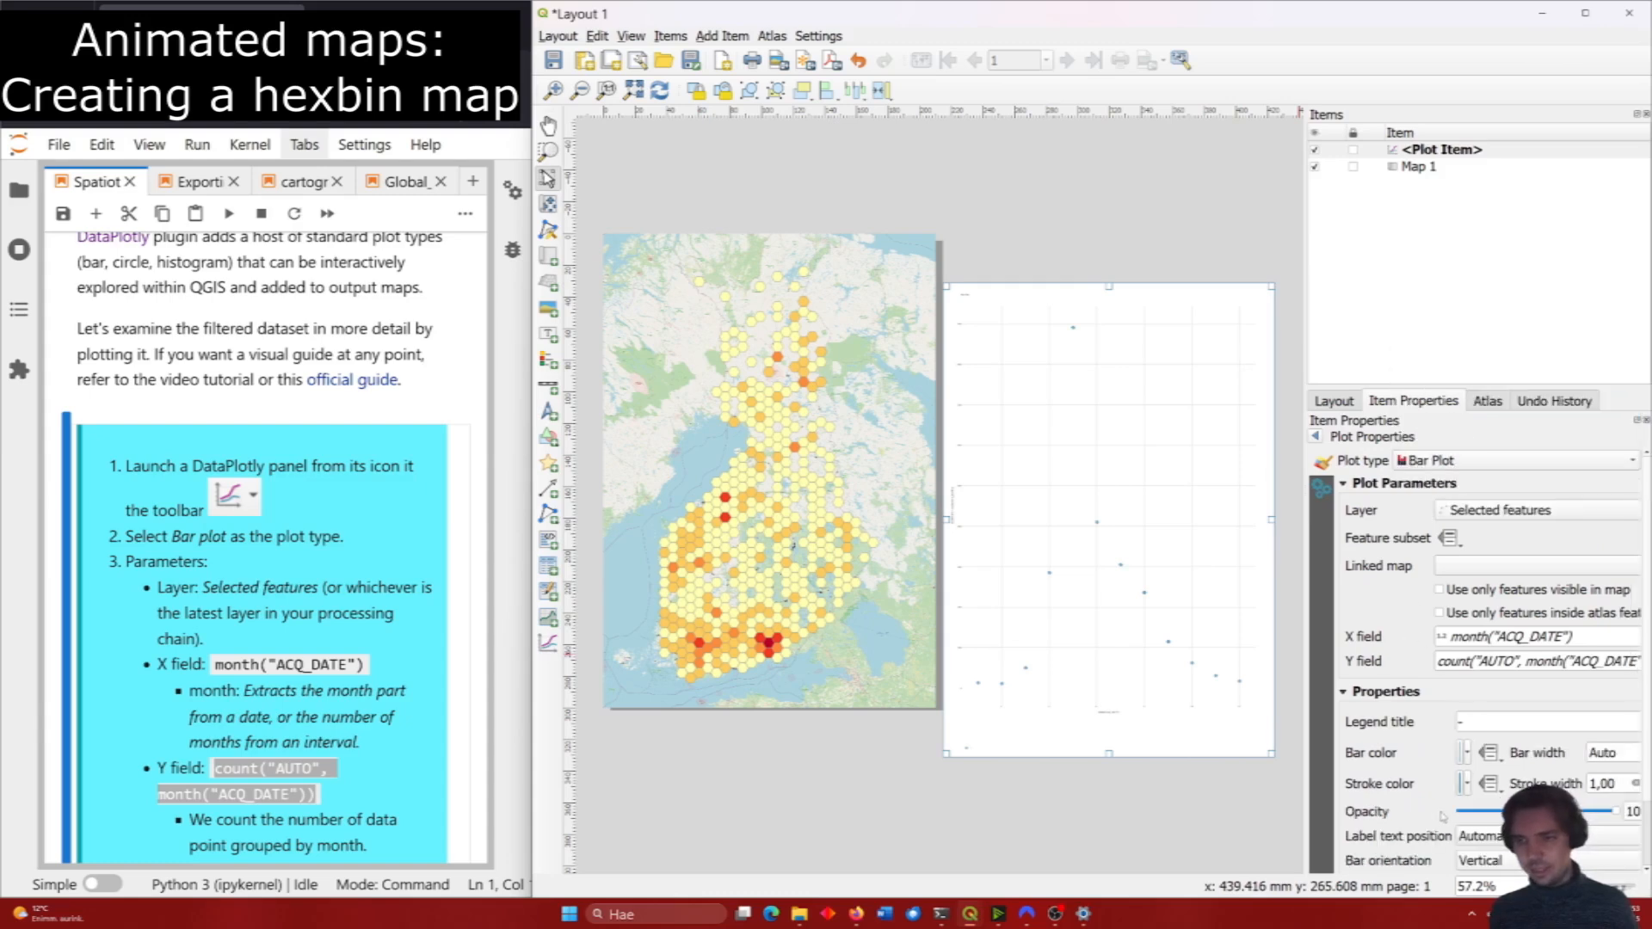
scroll(1427, 752, "down", 2)
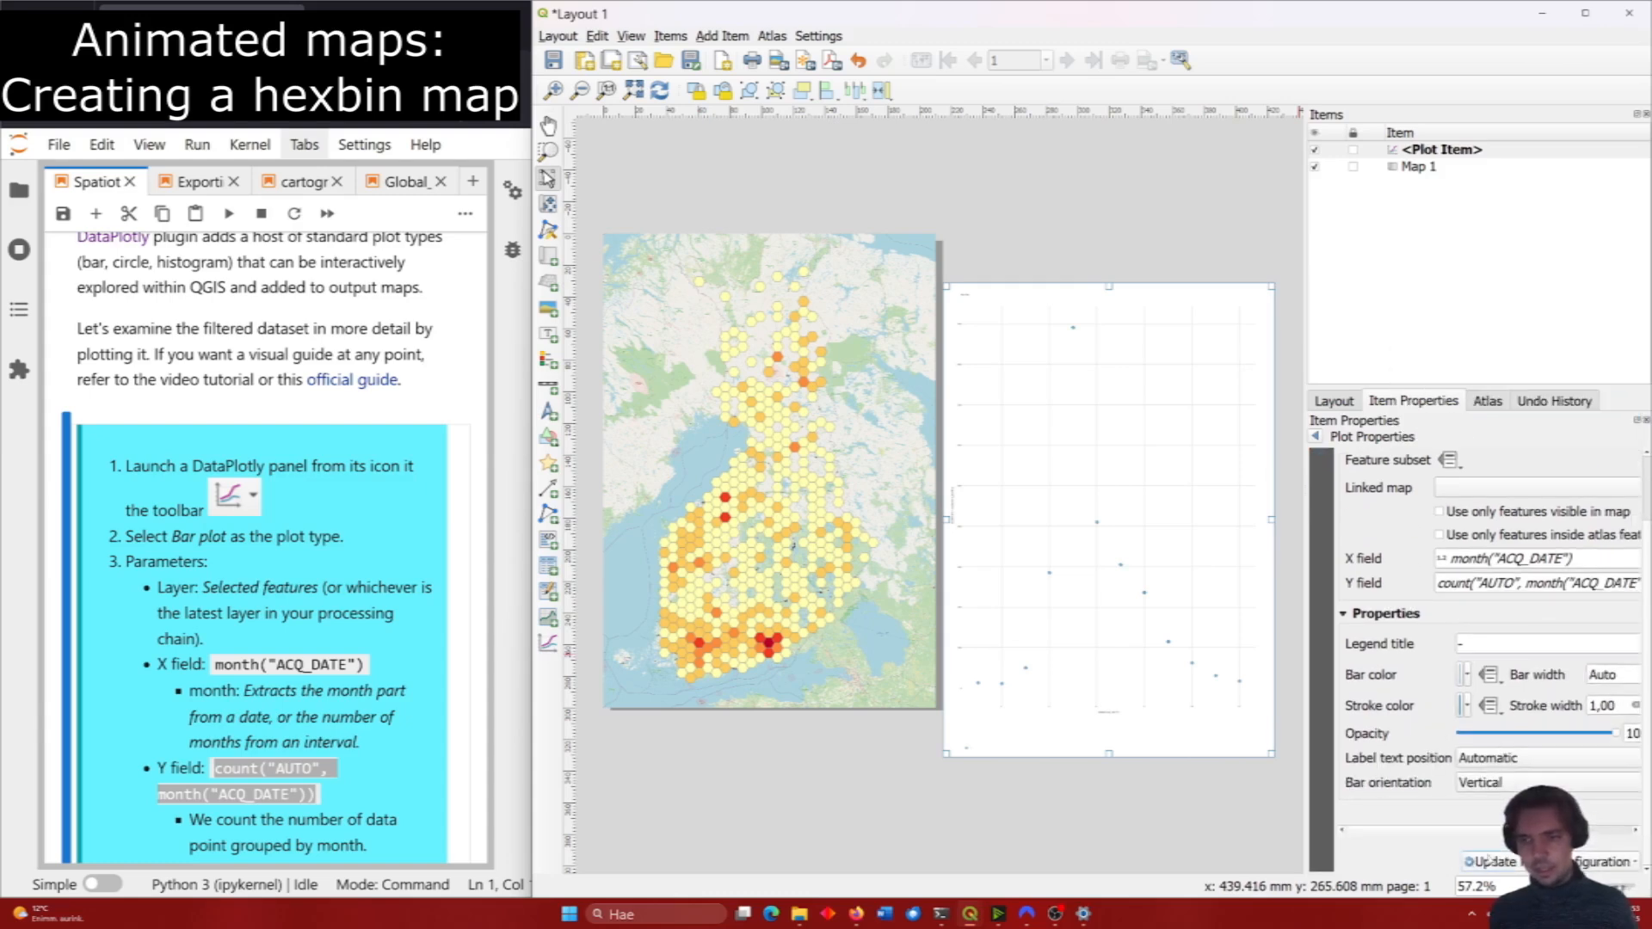
left_click(1486, 861)
left_click_drag(1271, 770, 1136, 400)
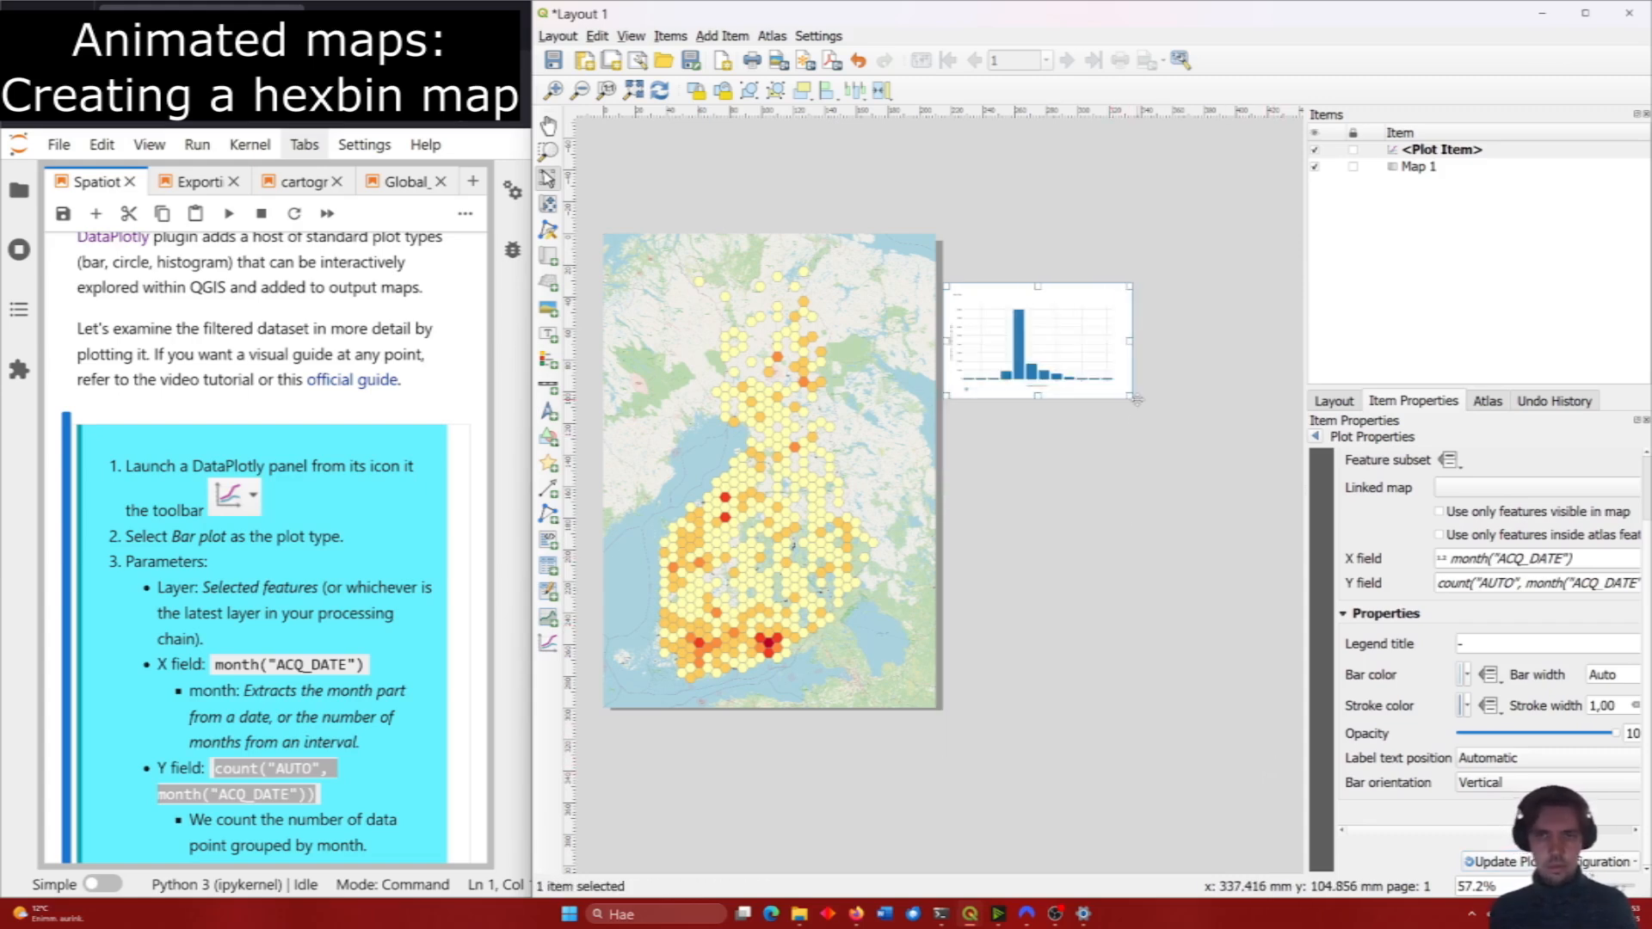
Enlarge the bar plot's X label font, set its Y label font size to 14, and update the plot.
scroll(1367, 522, "up", 2)
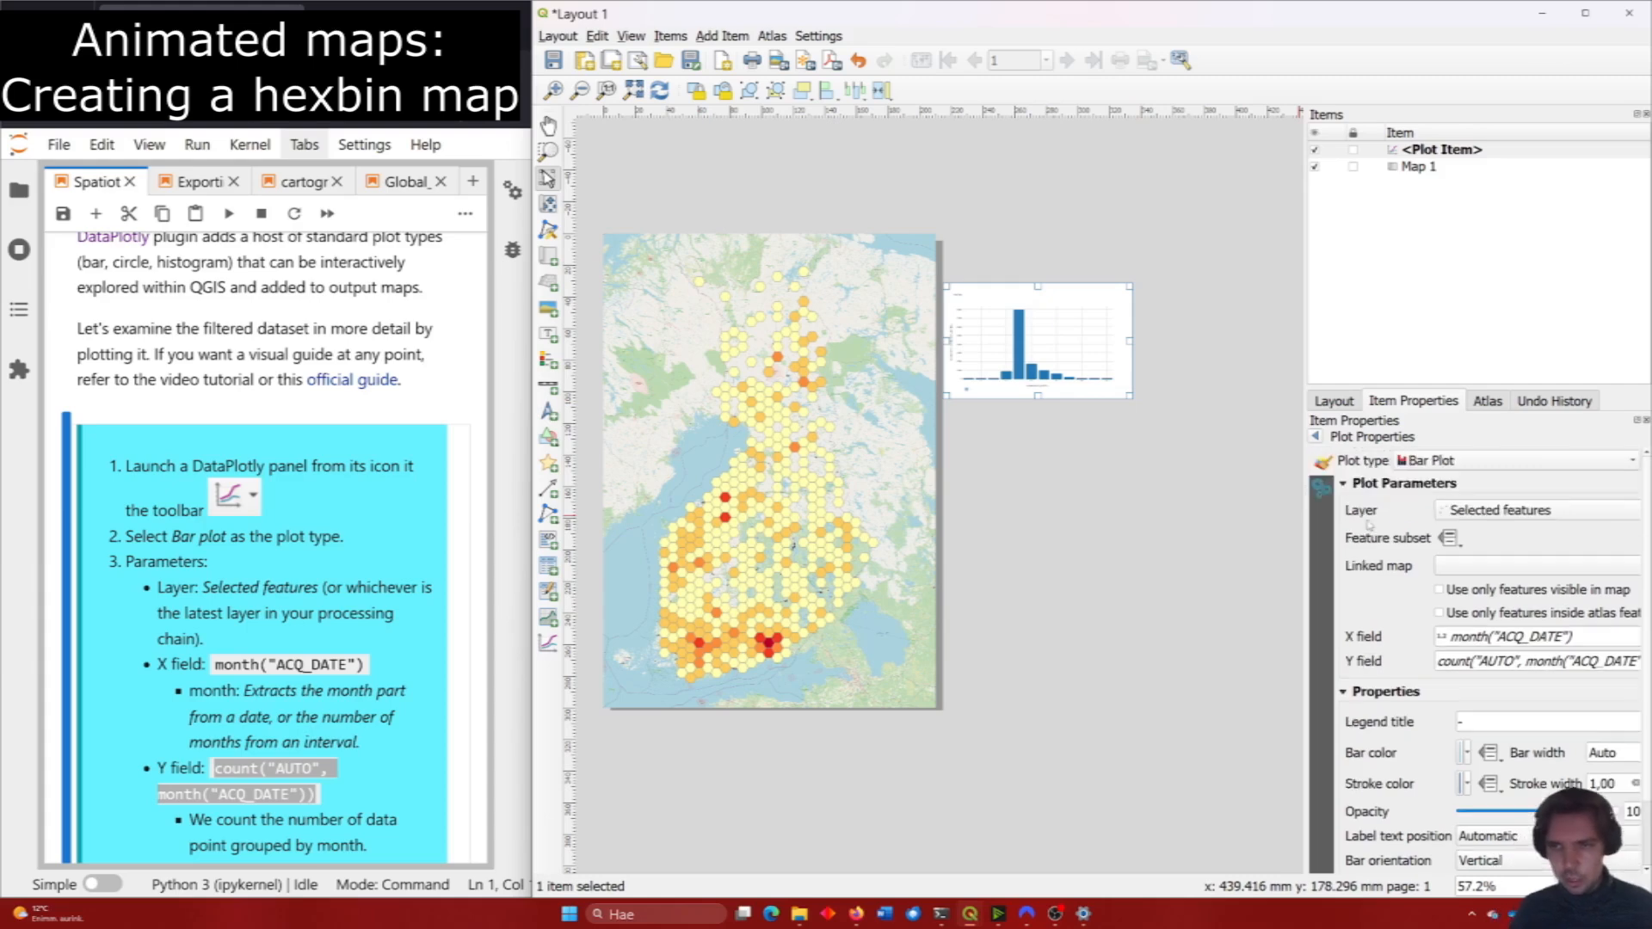
scroll(1364, 523, "down", 10)
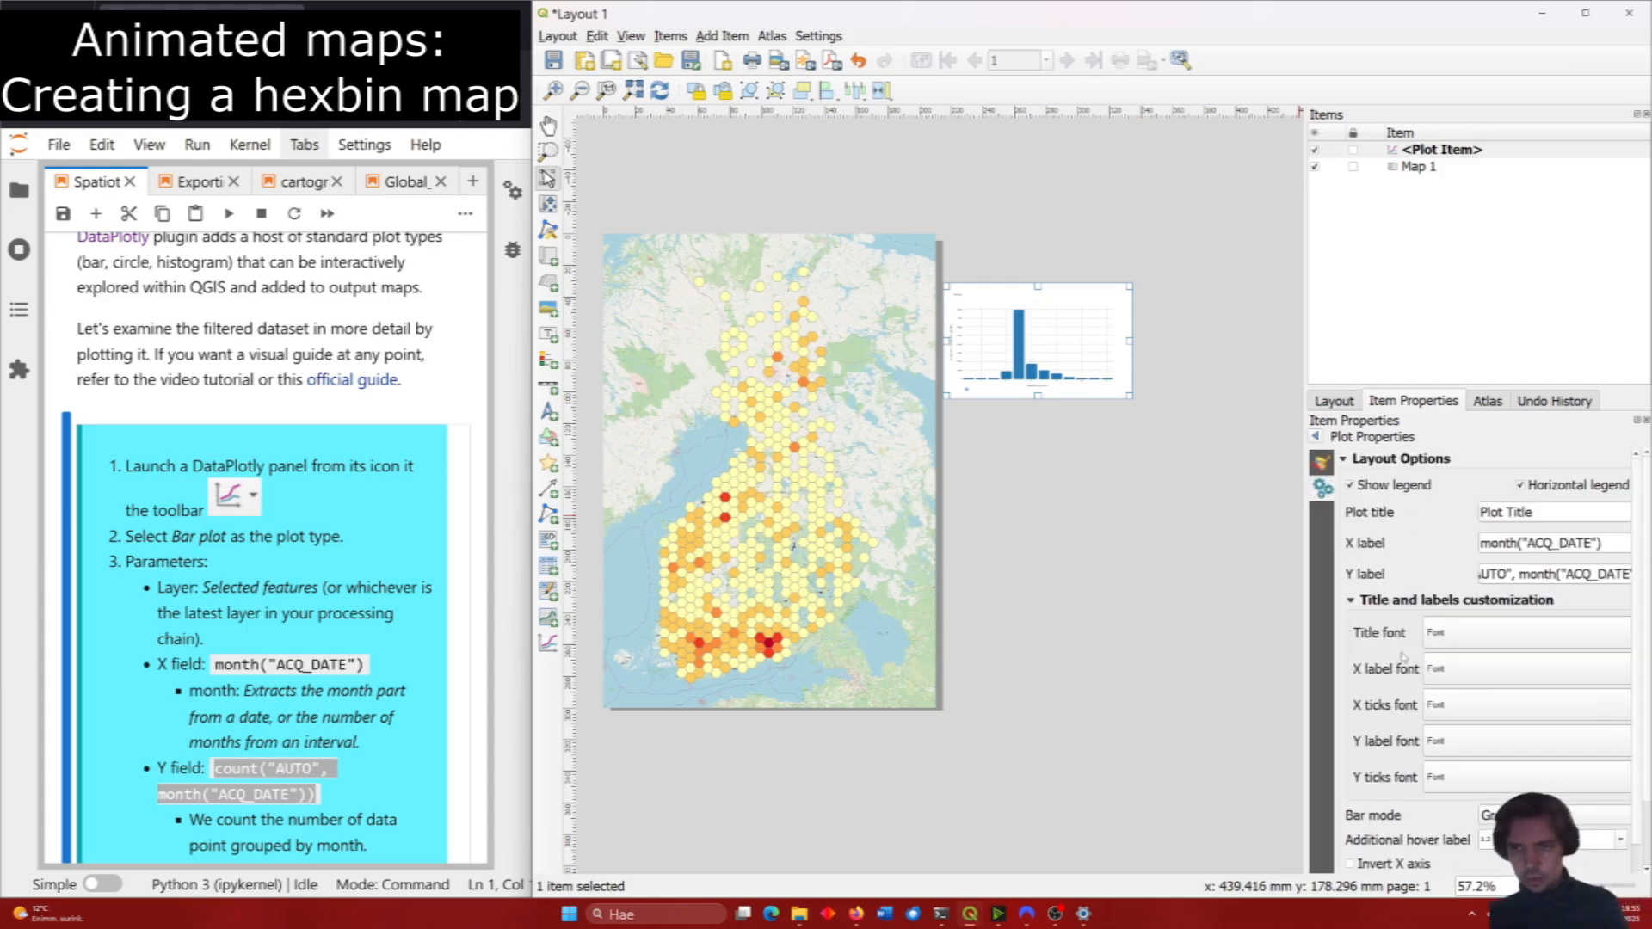
left_click(1357, 600)
left_click(1355, 600)
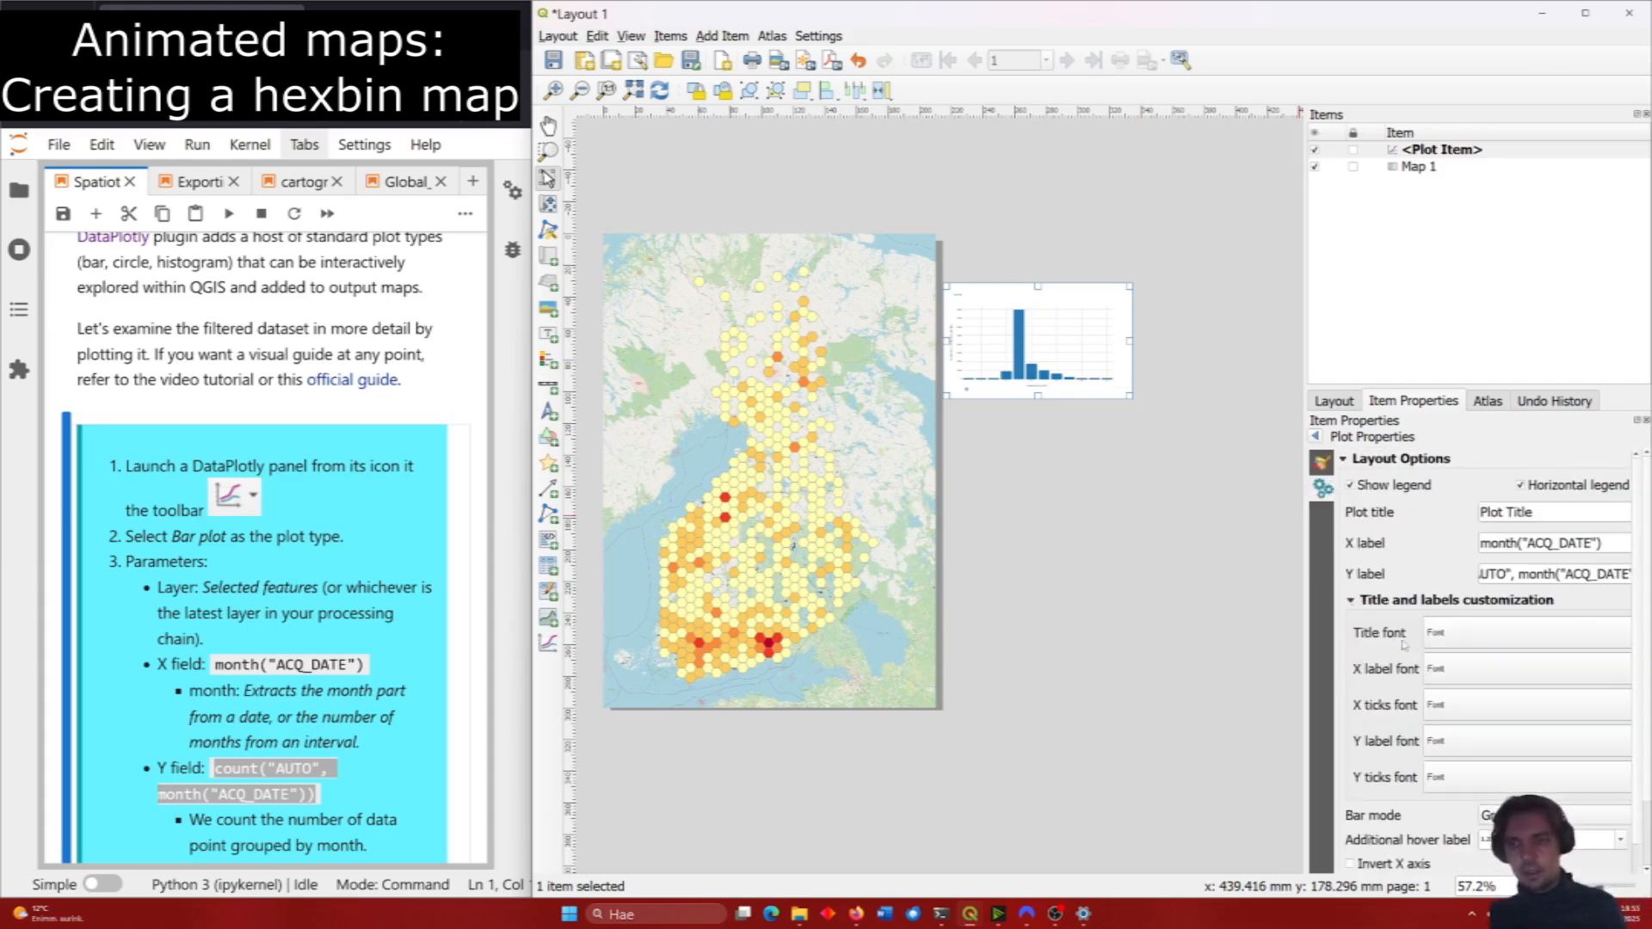
left_click(1460, 676)
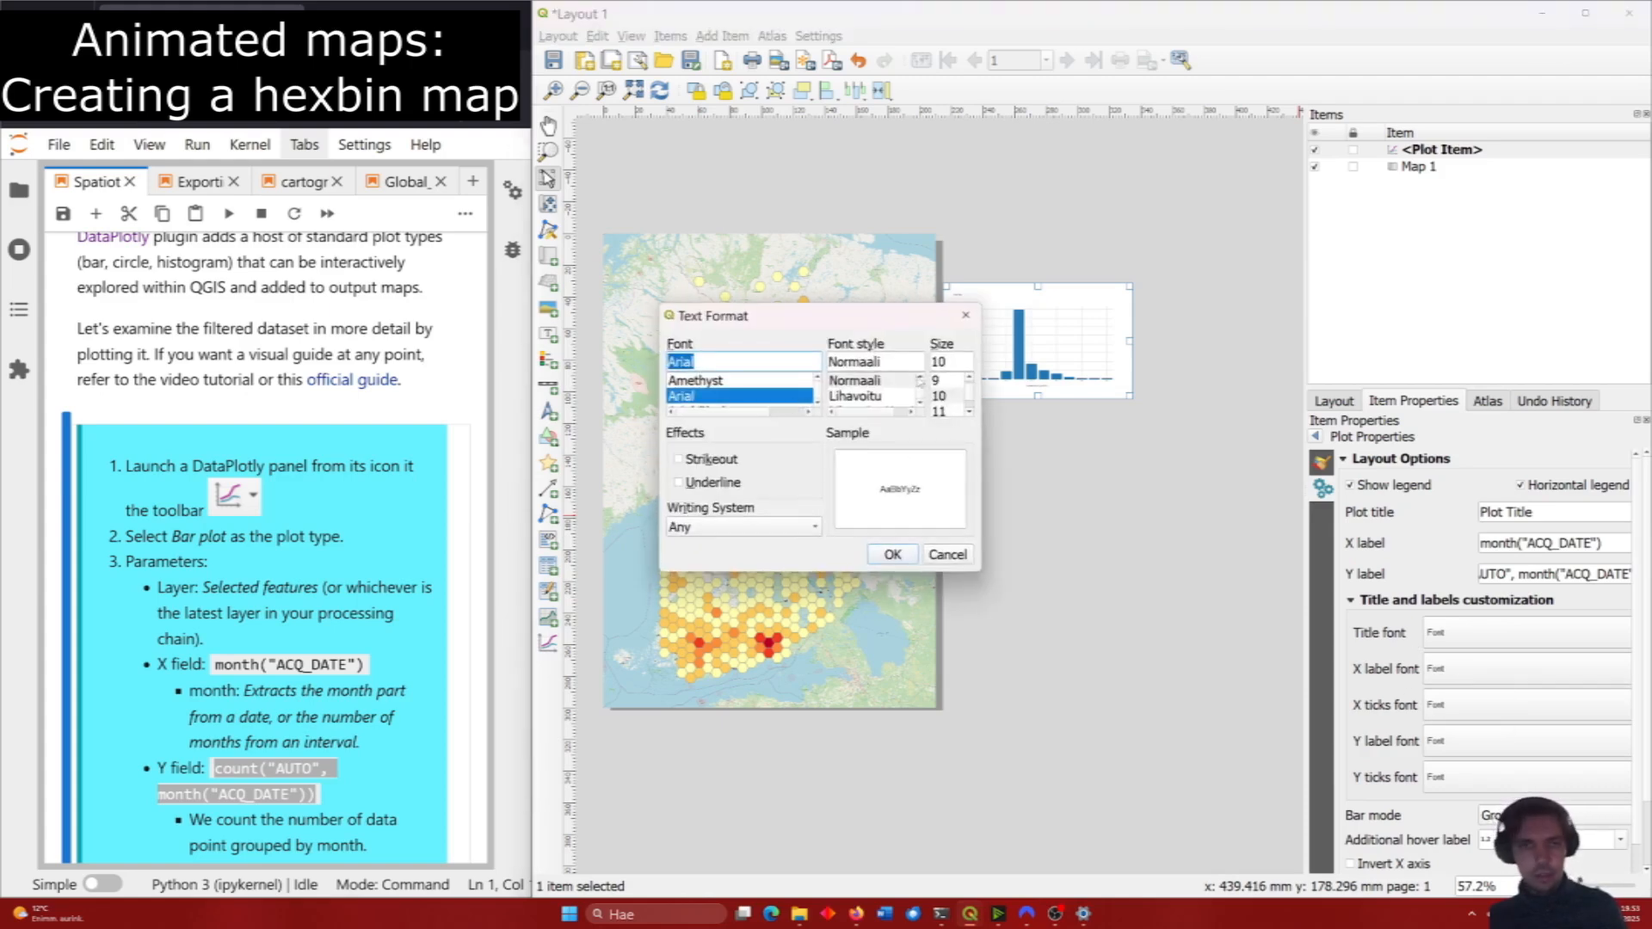
left_click(939, 412)
left_click(893, 555)
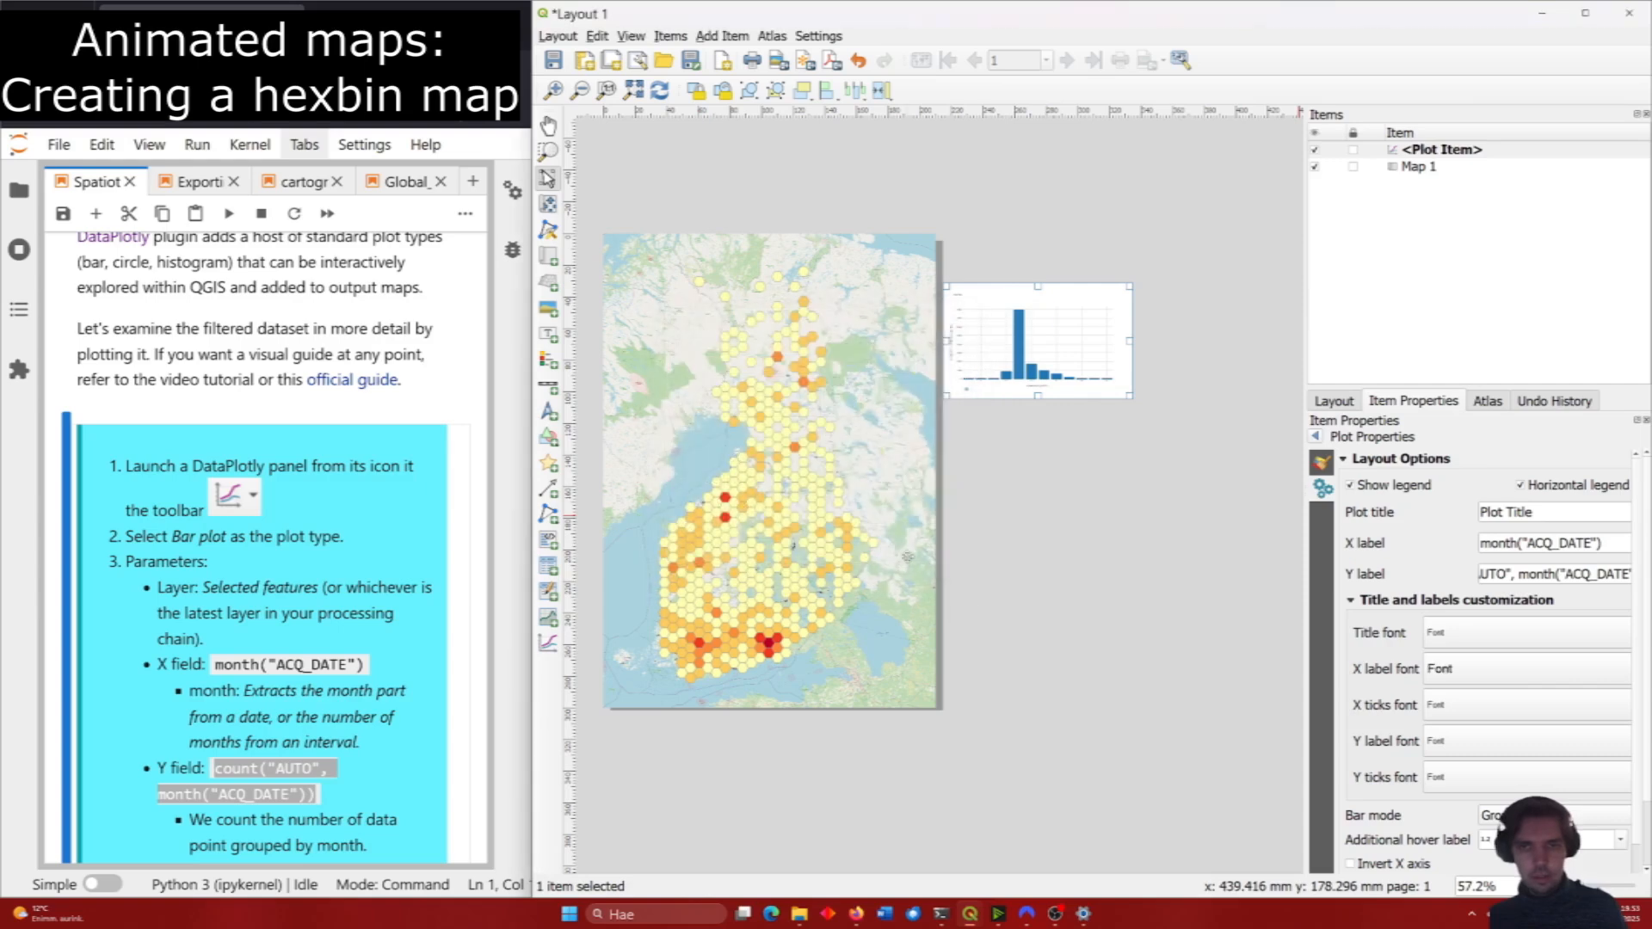
left_click(1463, 738)
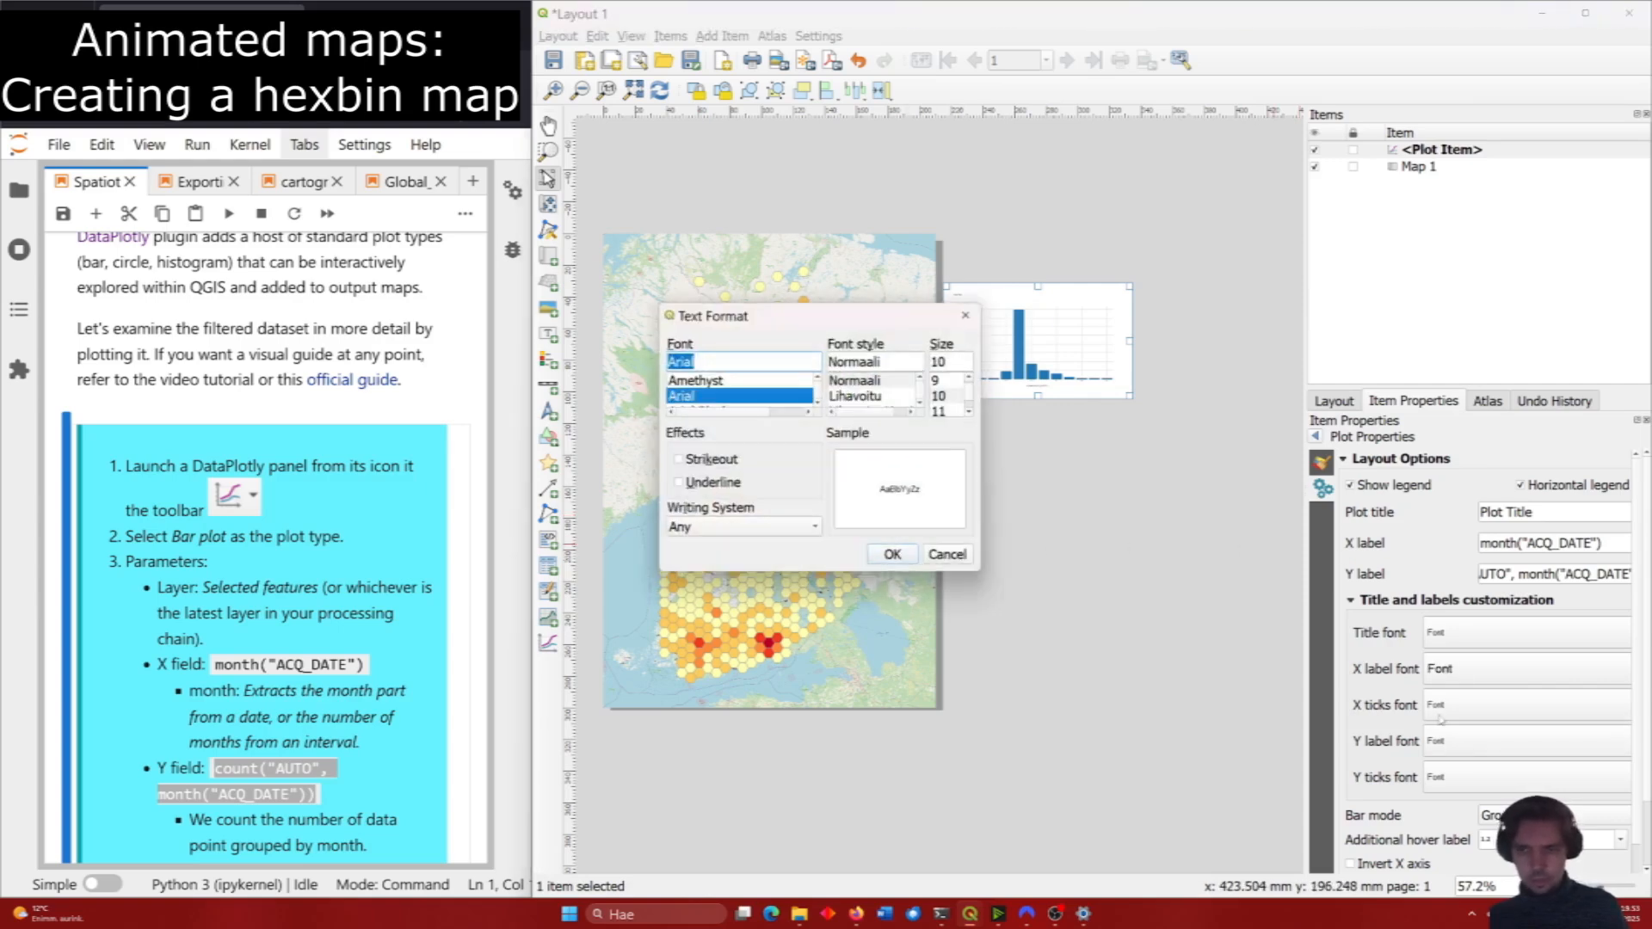
left_click(941, 410)
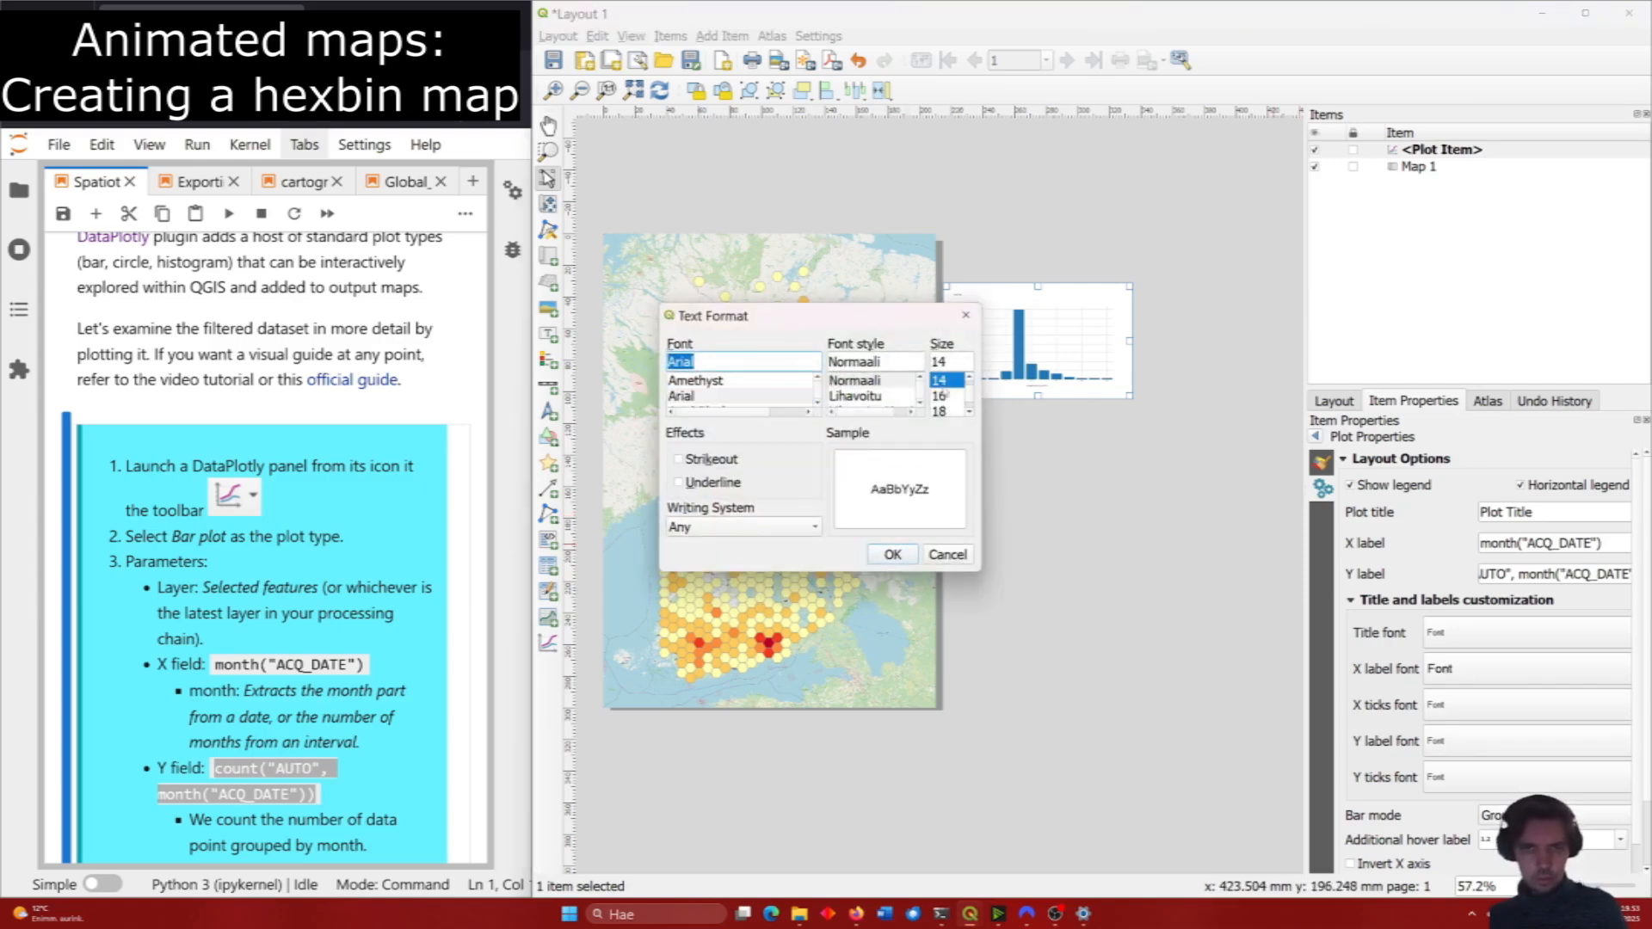
left_click(893, 555)
scroll(1368, 680, "down", 3)
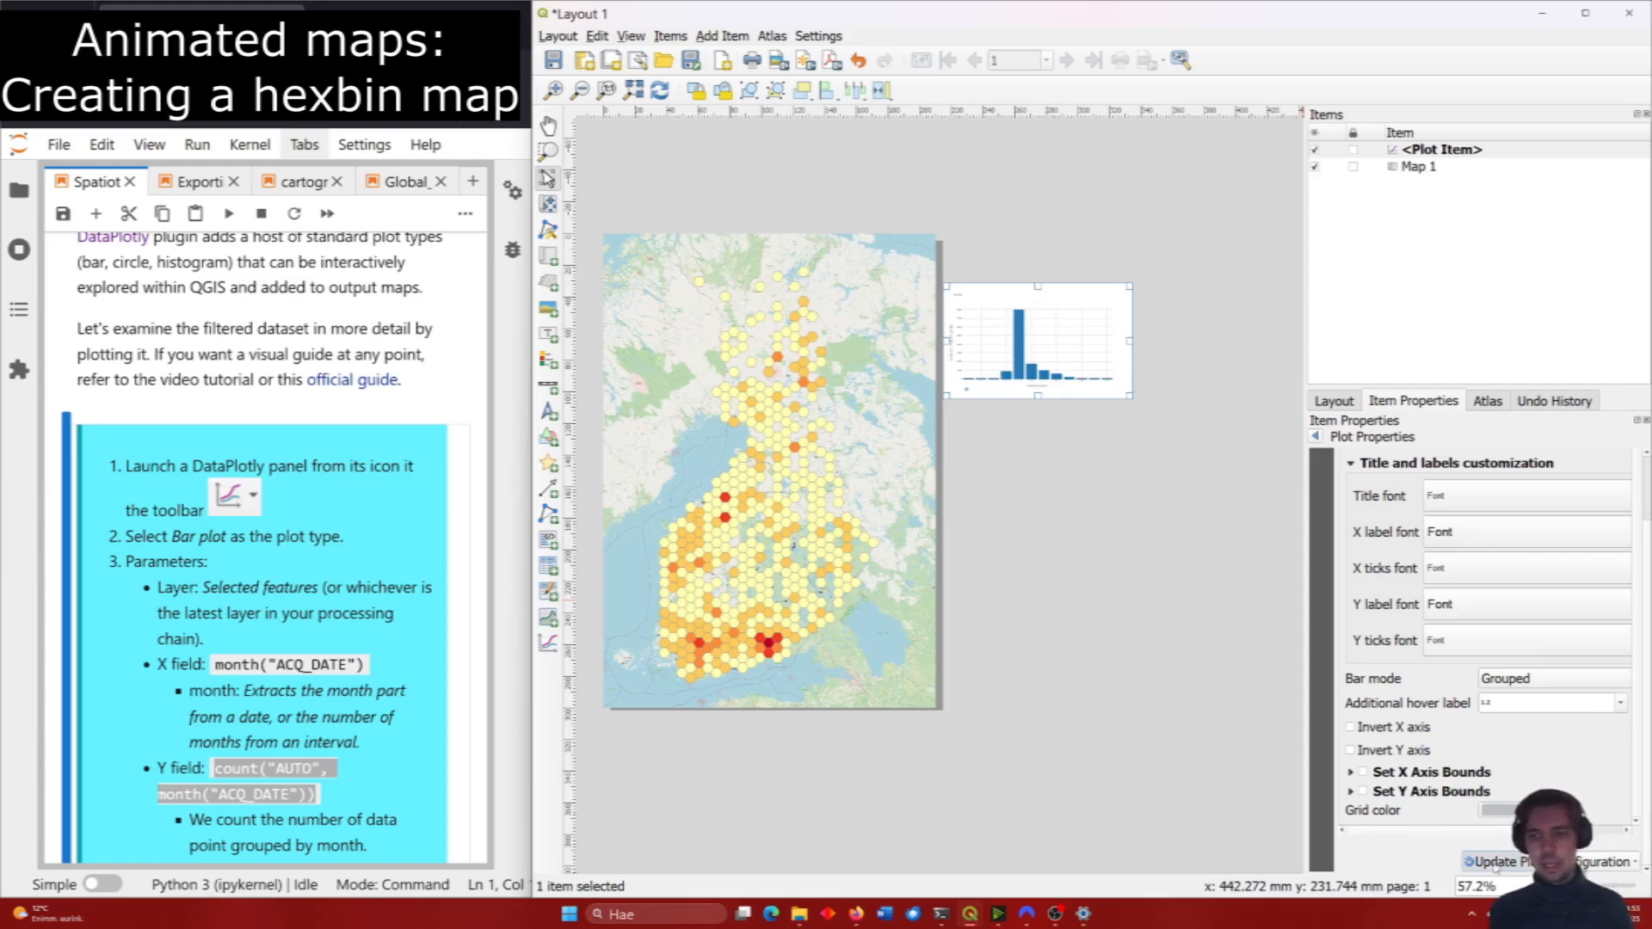
scroll(1057, 395, "up", 2)
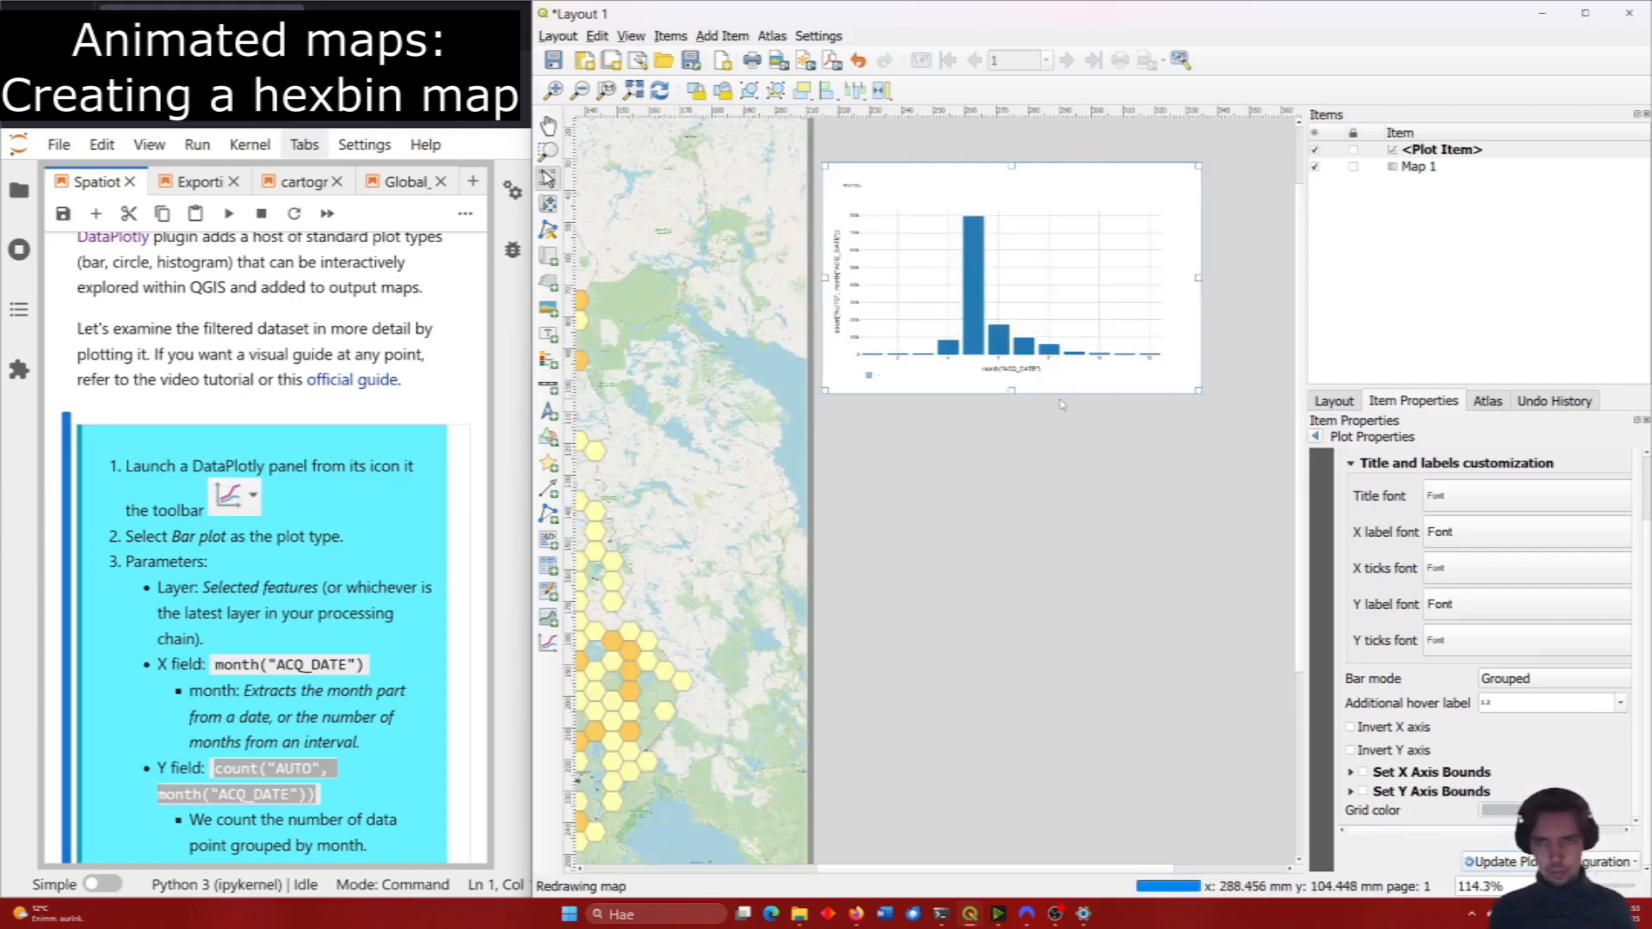
scroll(1076, 456, "down", 1)
Set the bar plot's X label to "Month" and its Y label to "Count of wildfires".
scroll(1394, 635, "up", 3)
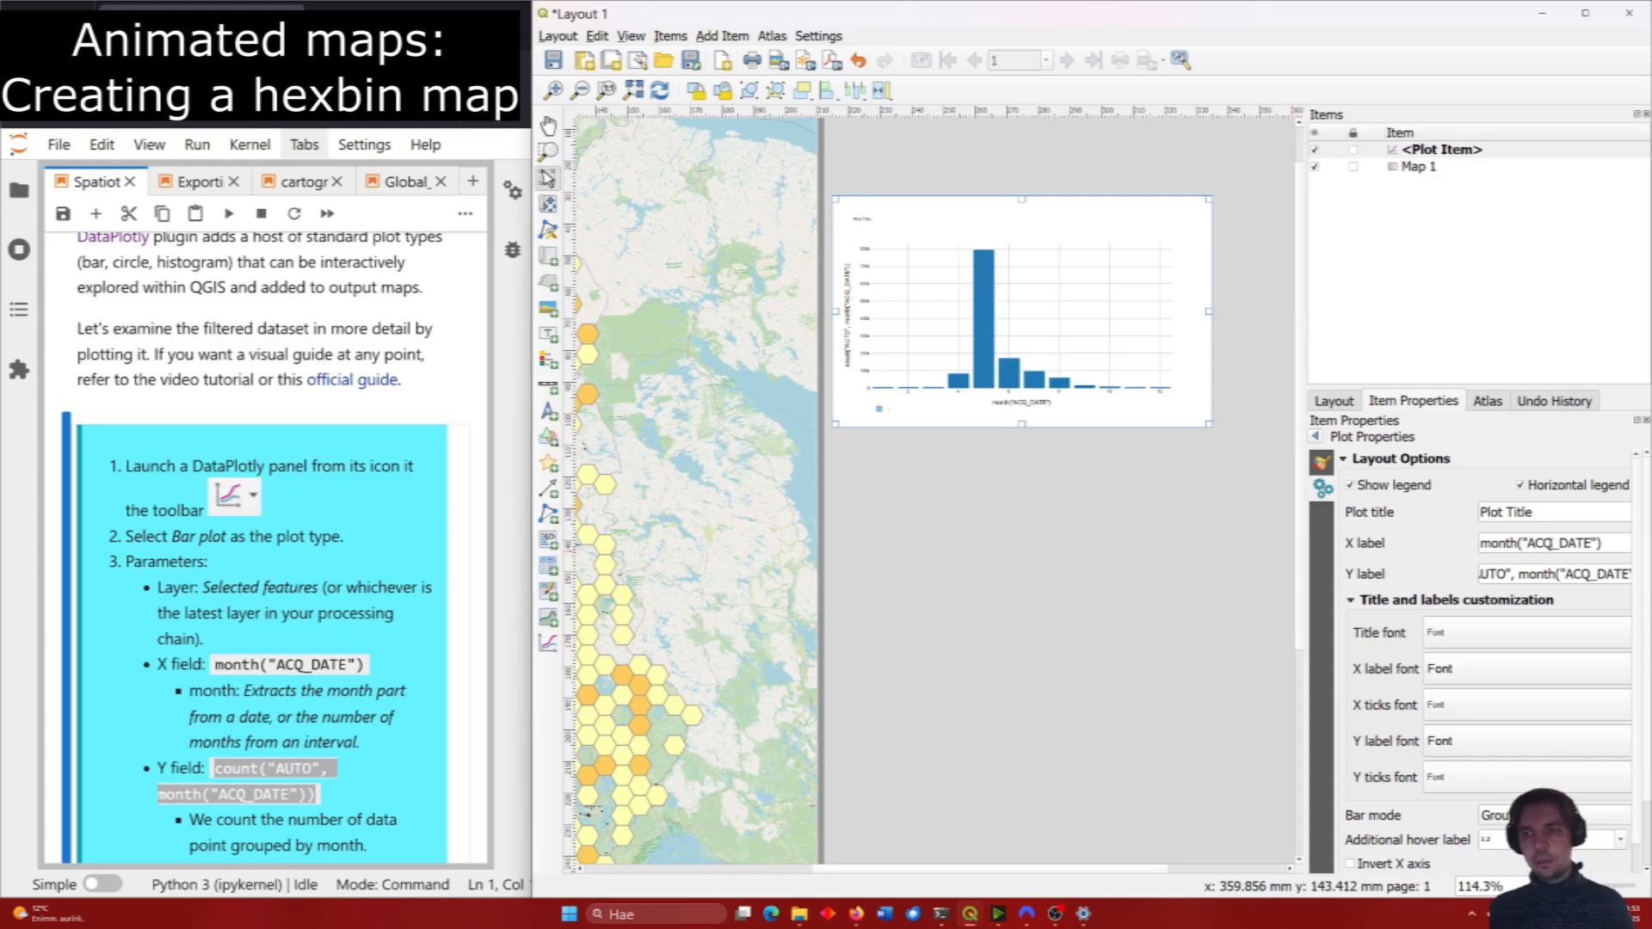
triple_click(1552, 543)
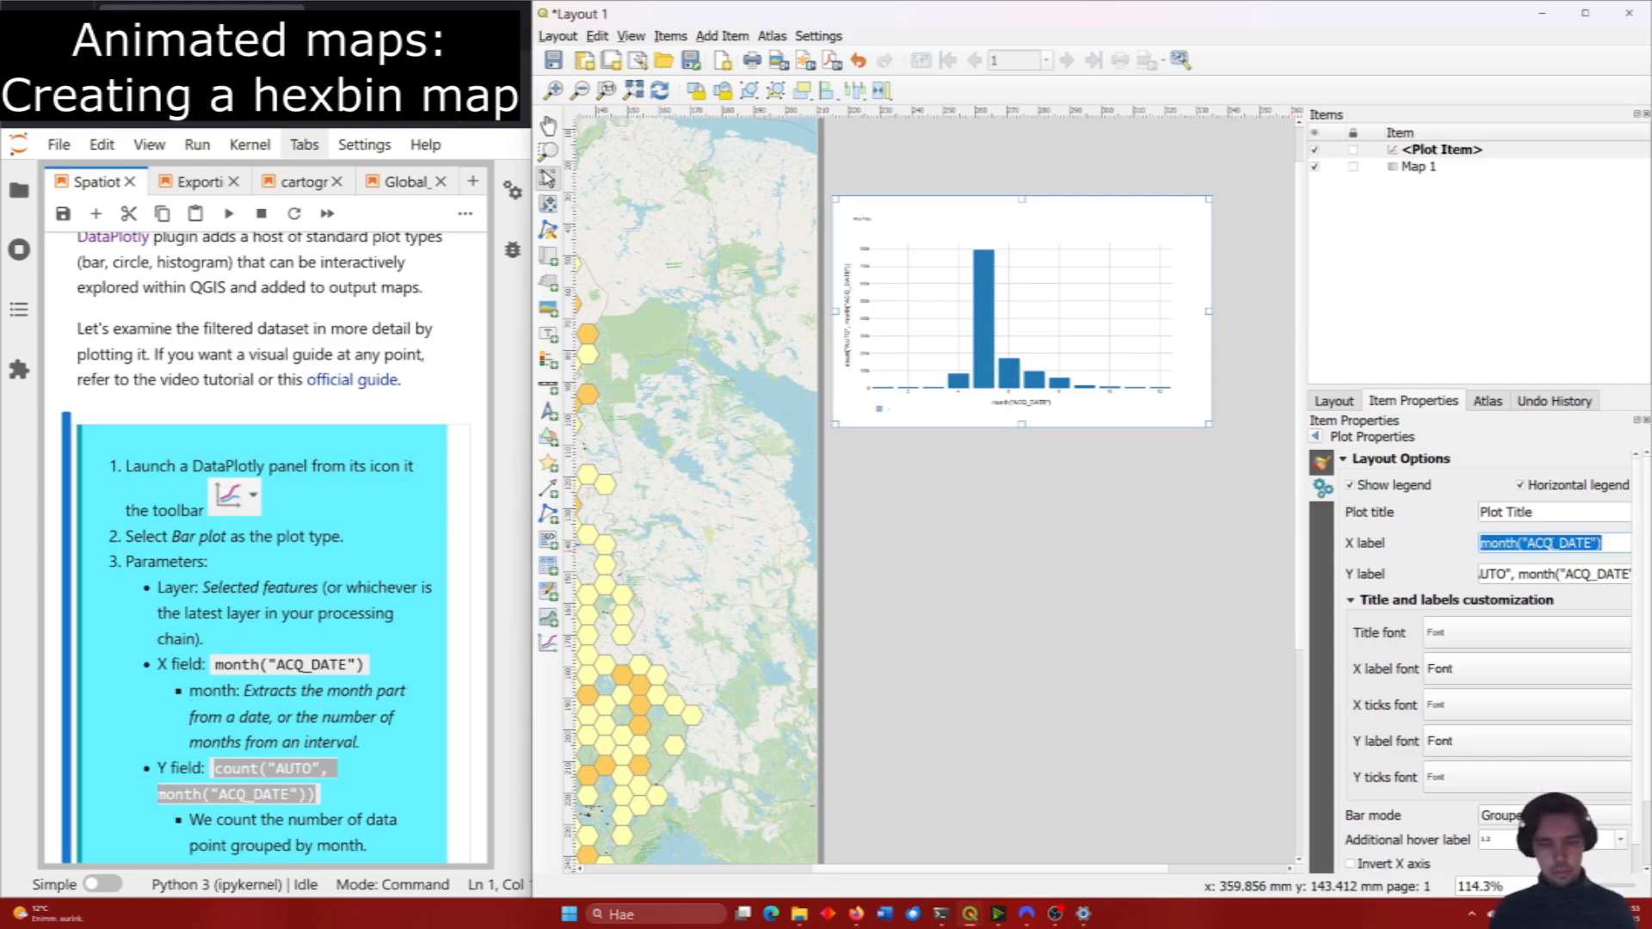
type("Month")
triple_click(1553, 575)
type("Co")
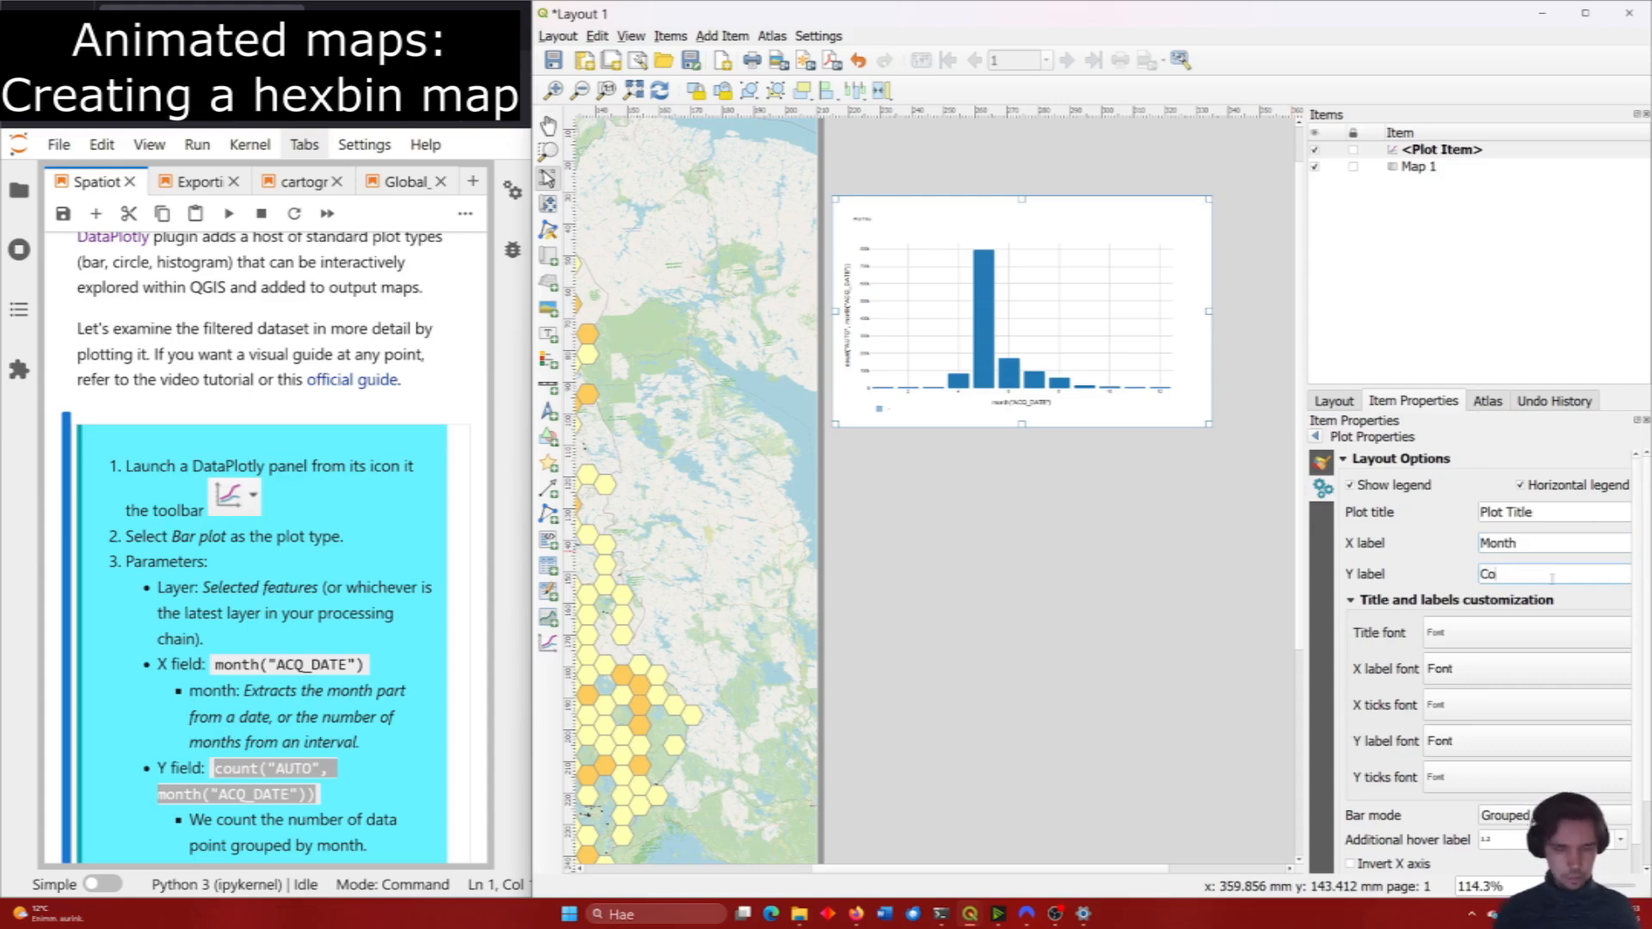
type("unt of wildfires")
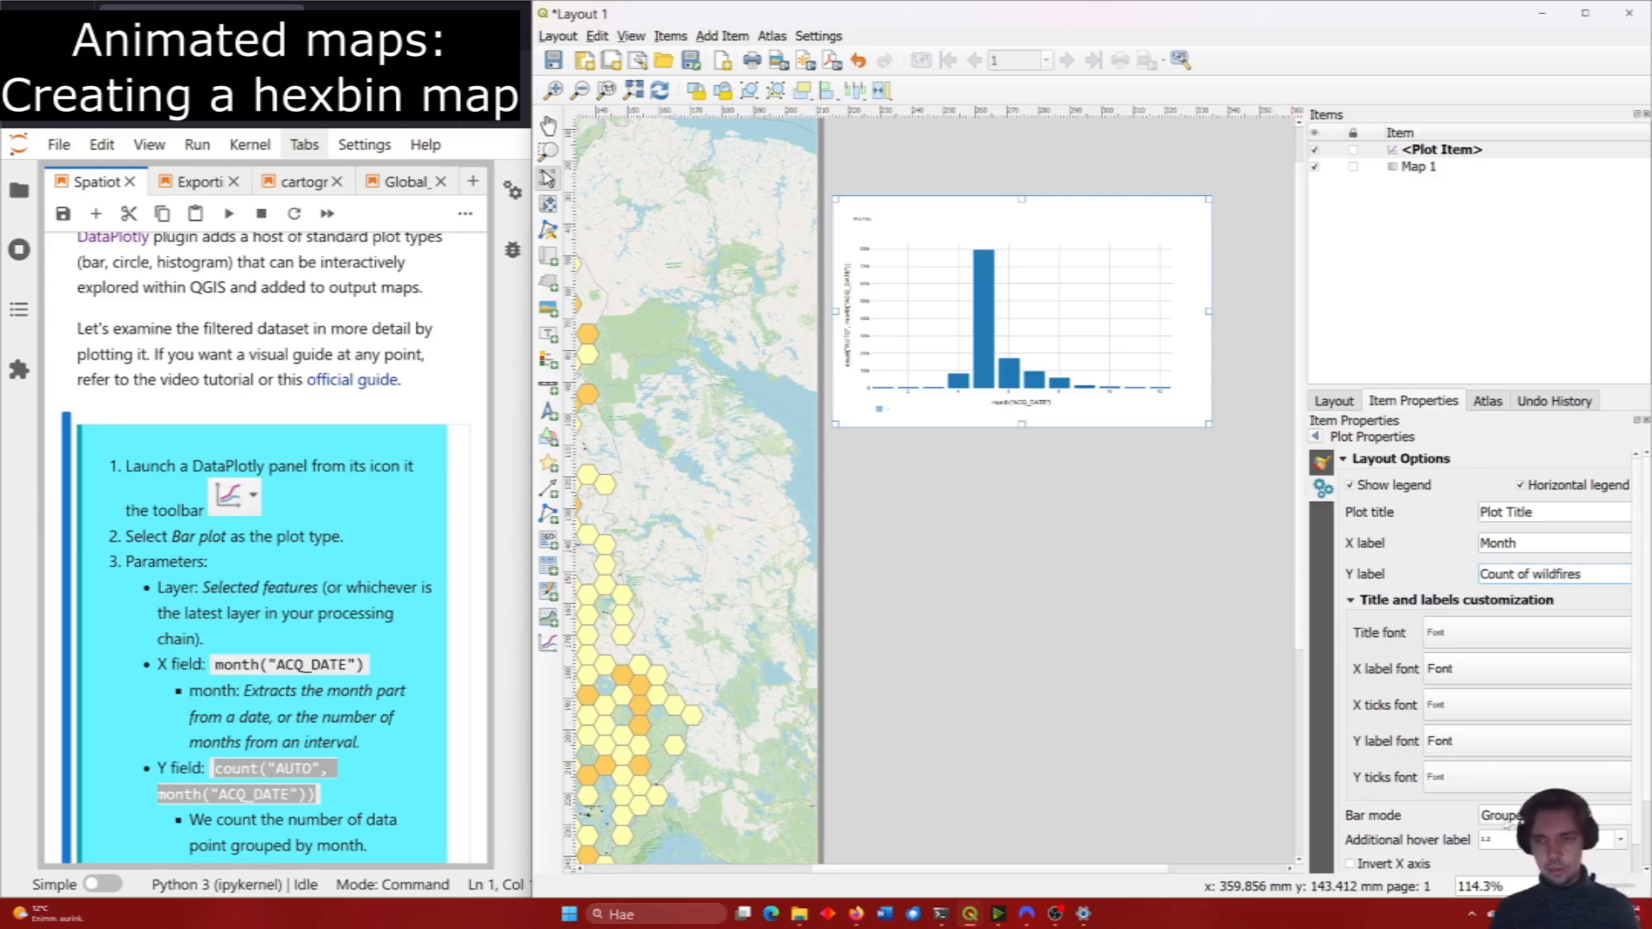
Set the bar mode to Overlay, update the plot configuration, and return to the plot parameters.
scroll(1389, 809, "down", 3)
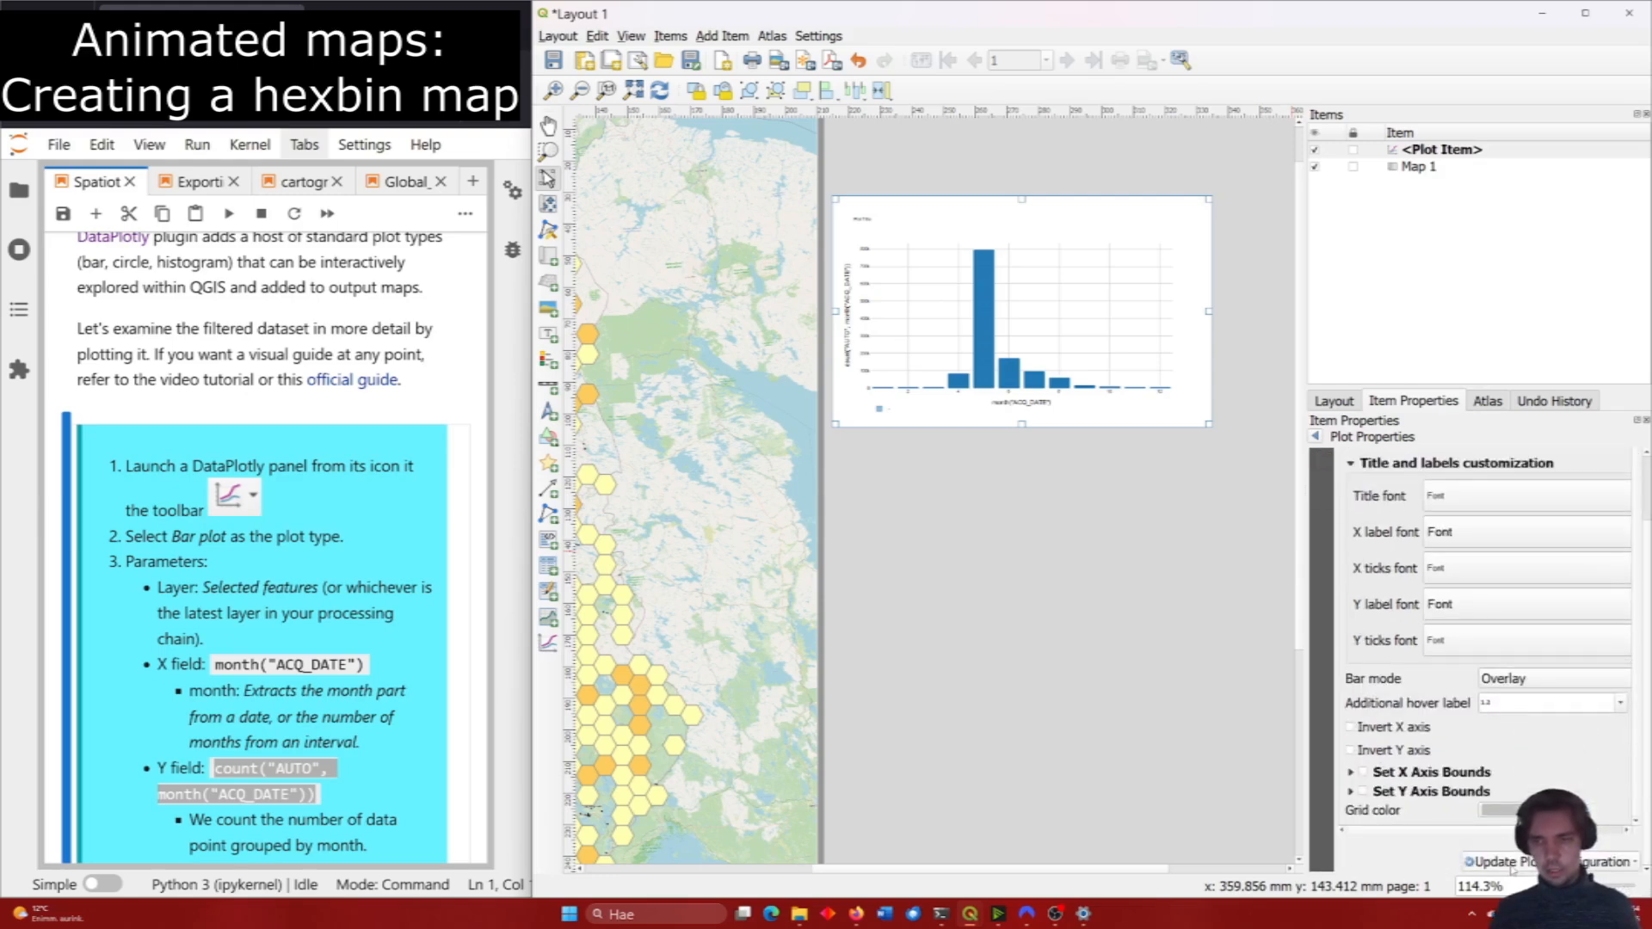
left_click(1527, 863)
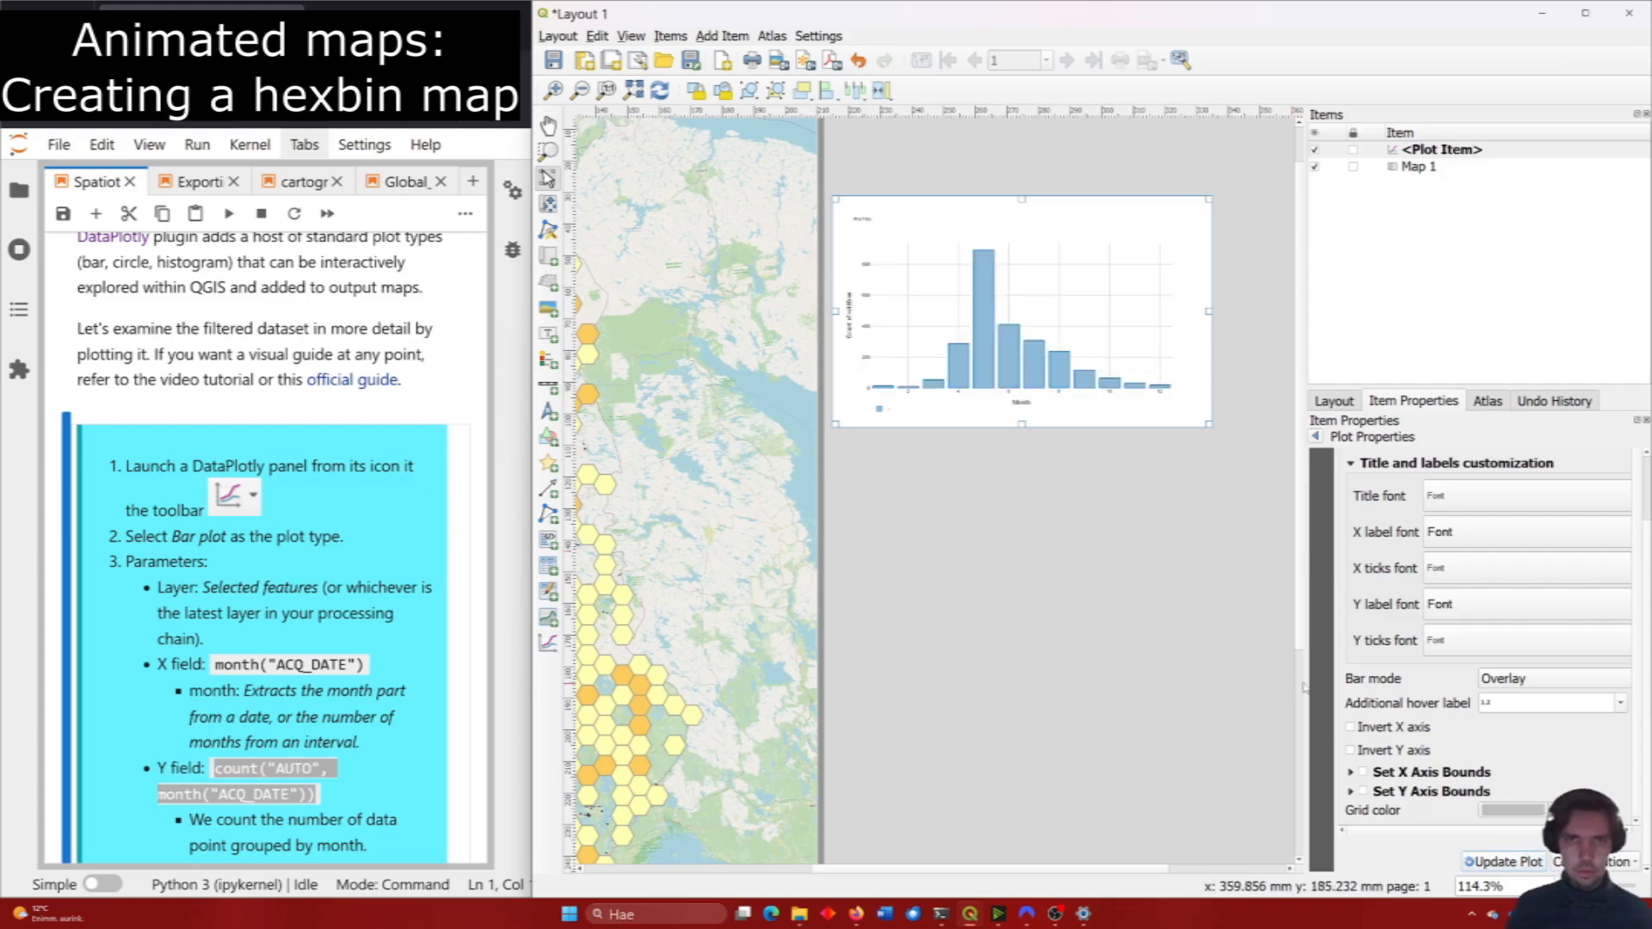
scroll(1382, 533, "up", 3)
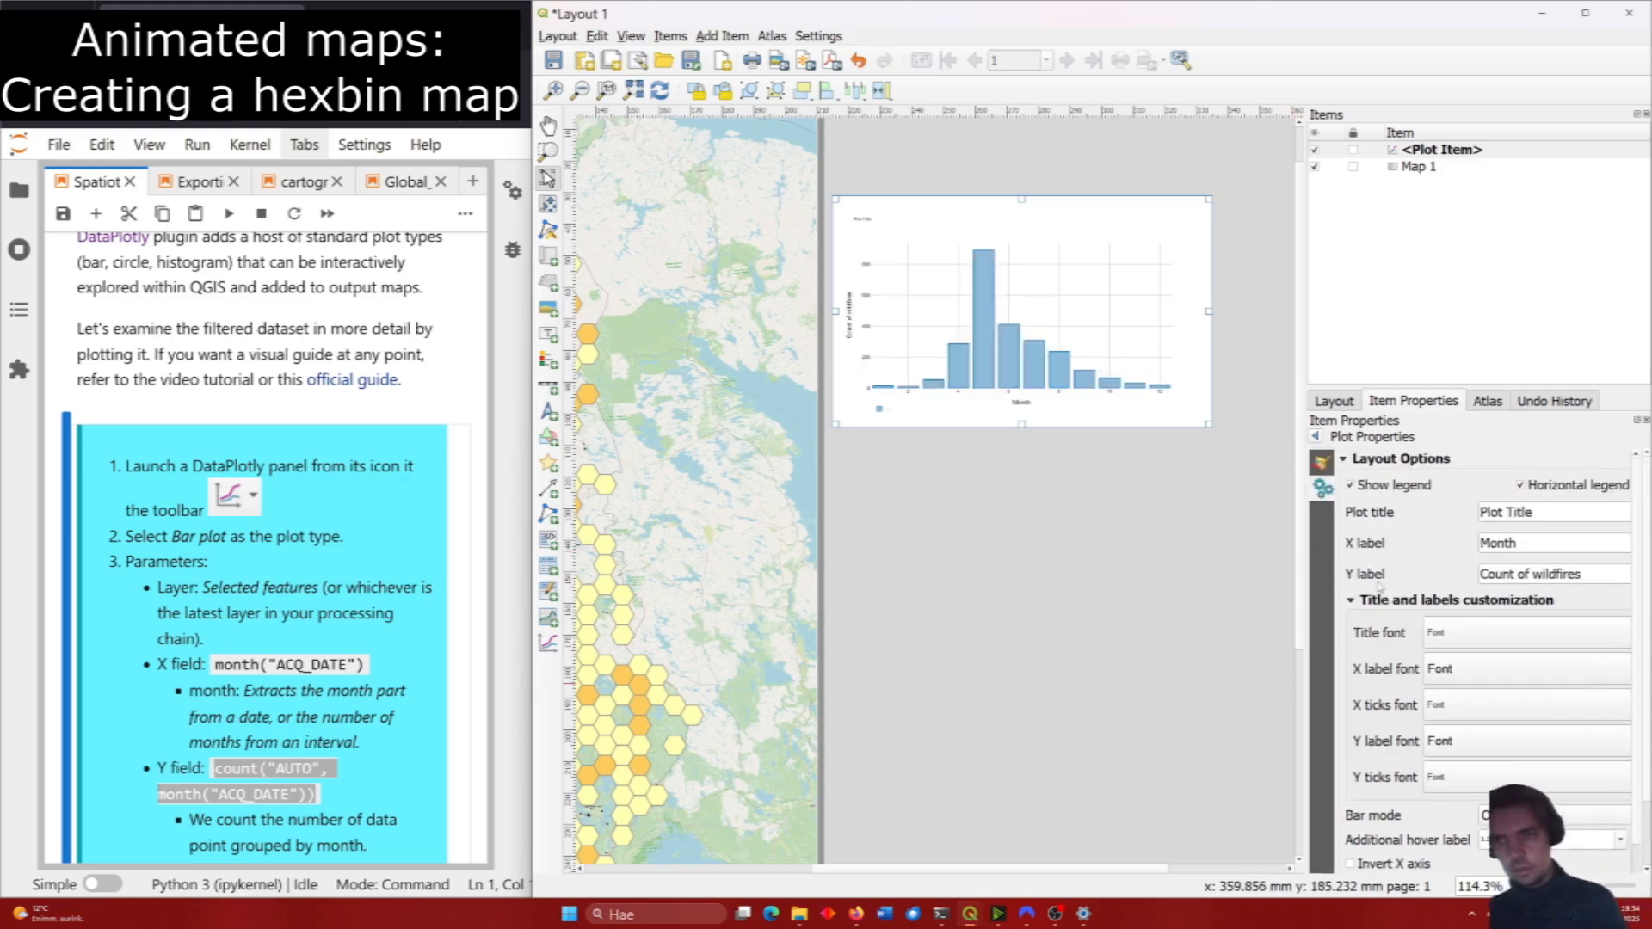
left_click(1322, 462)
scroll(1400, 601, "down", 2)
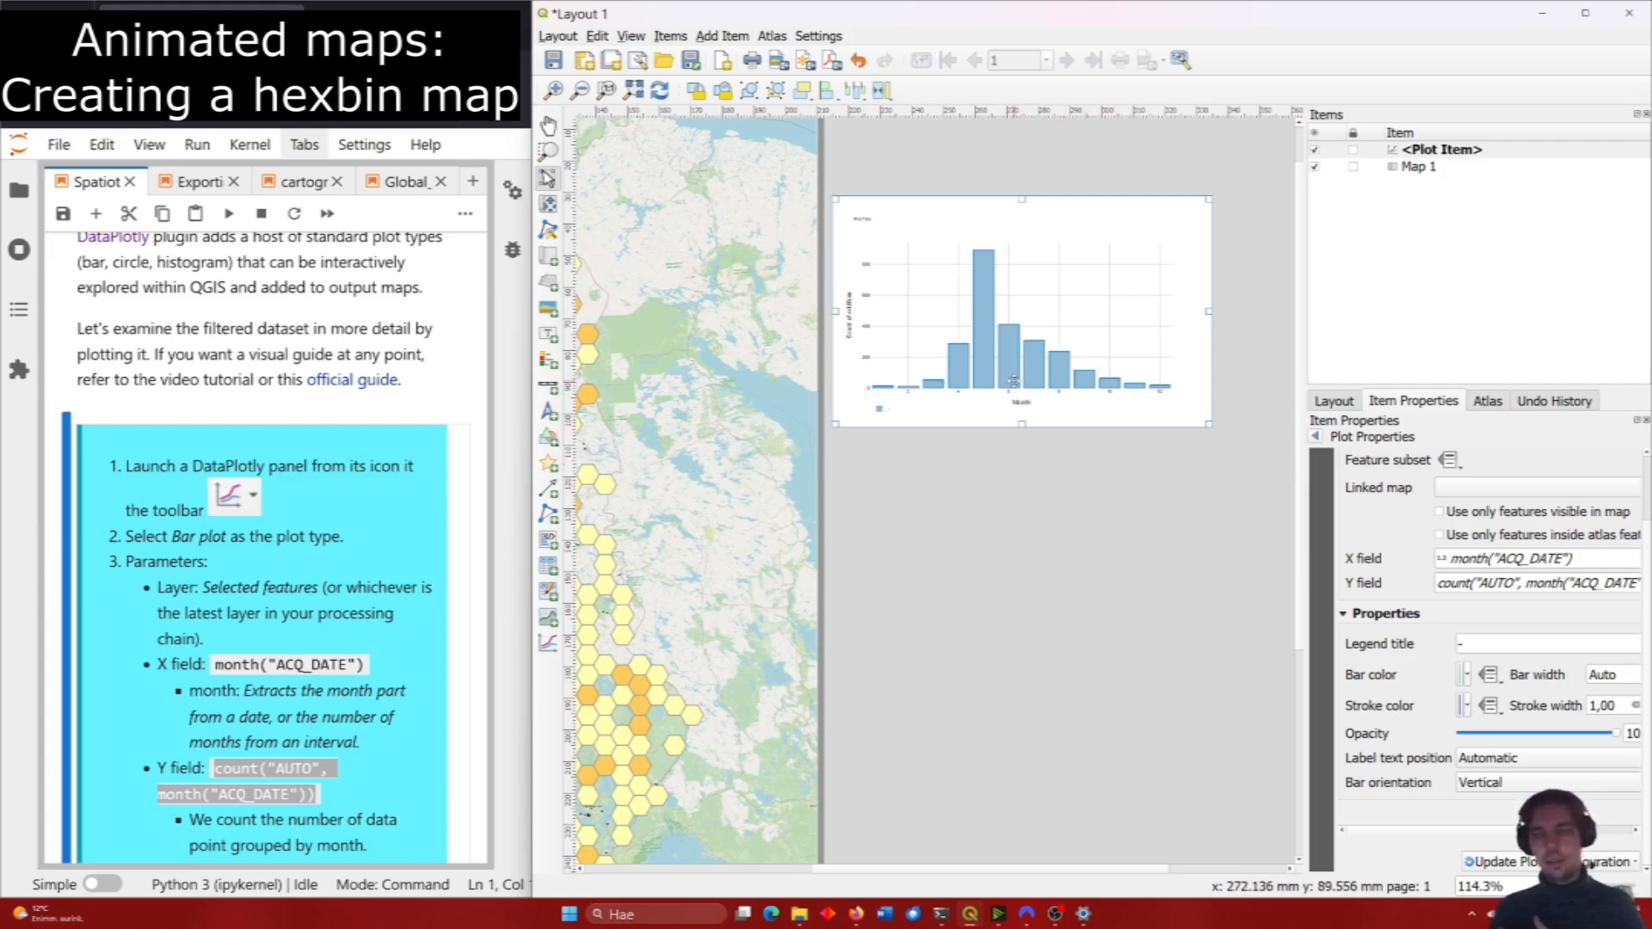
Widen the layout page to 340 mm in its page properties, using a custom size.
scroll(1050, 375, "down", 2)
right_click(904, 387)
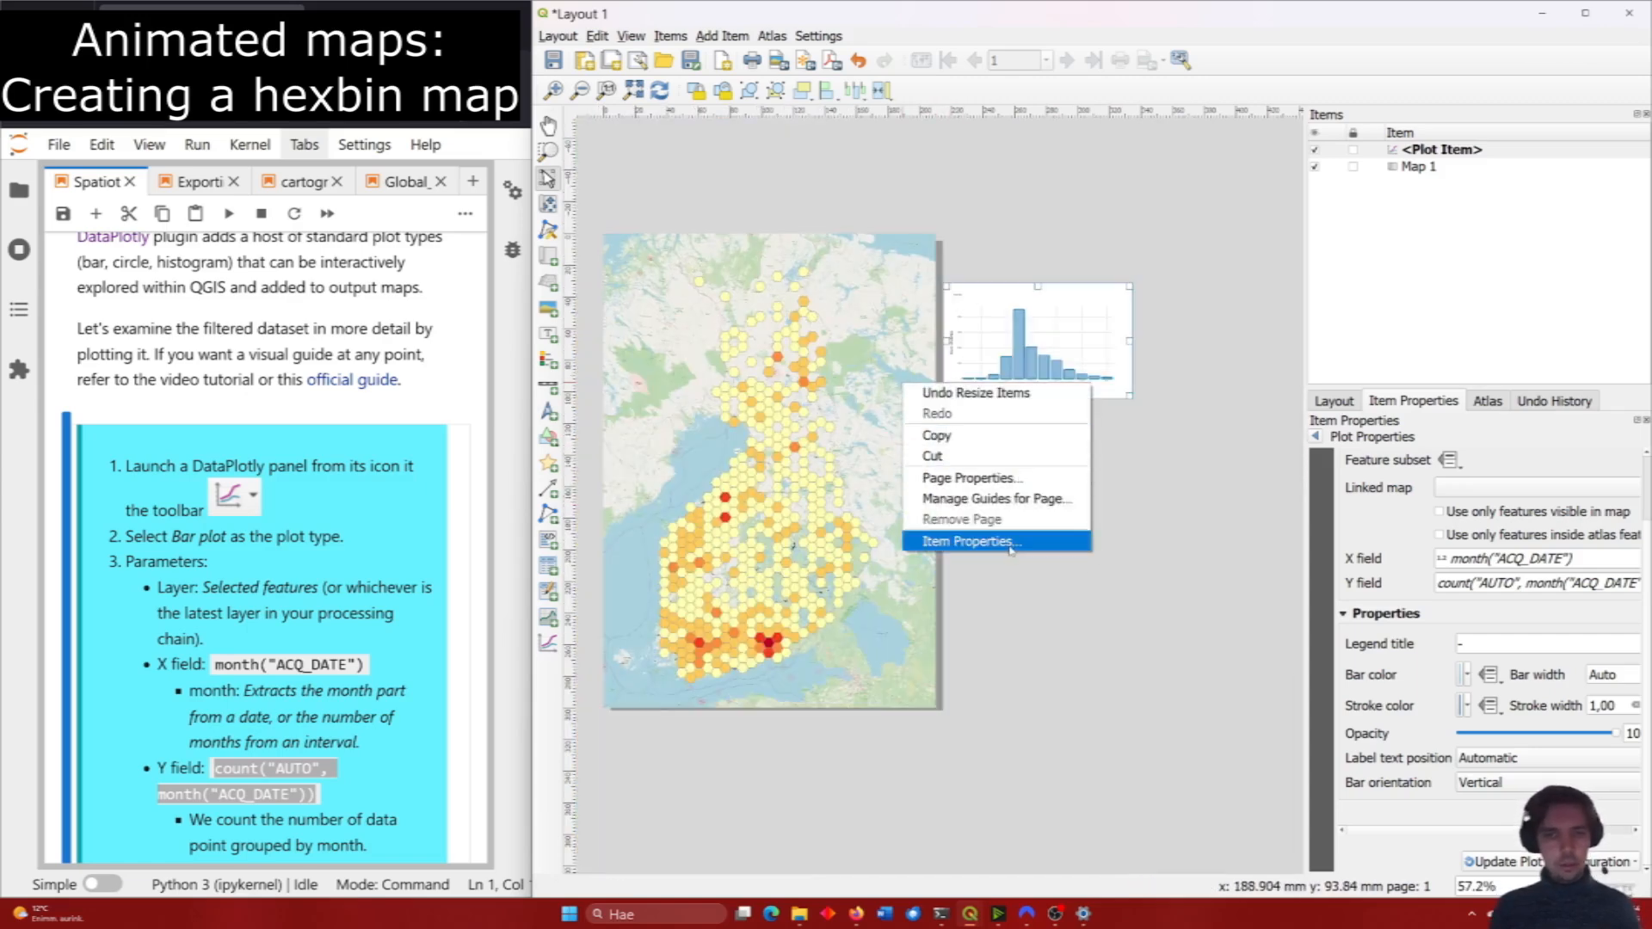
left_click(998, 480)
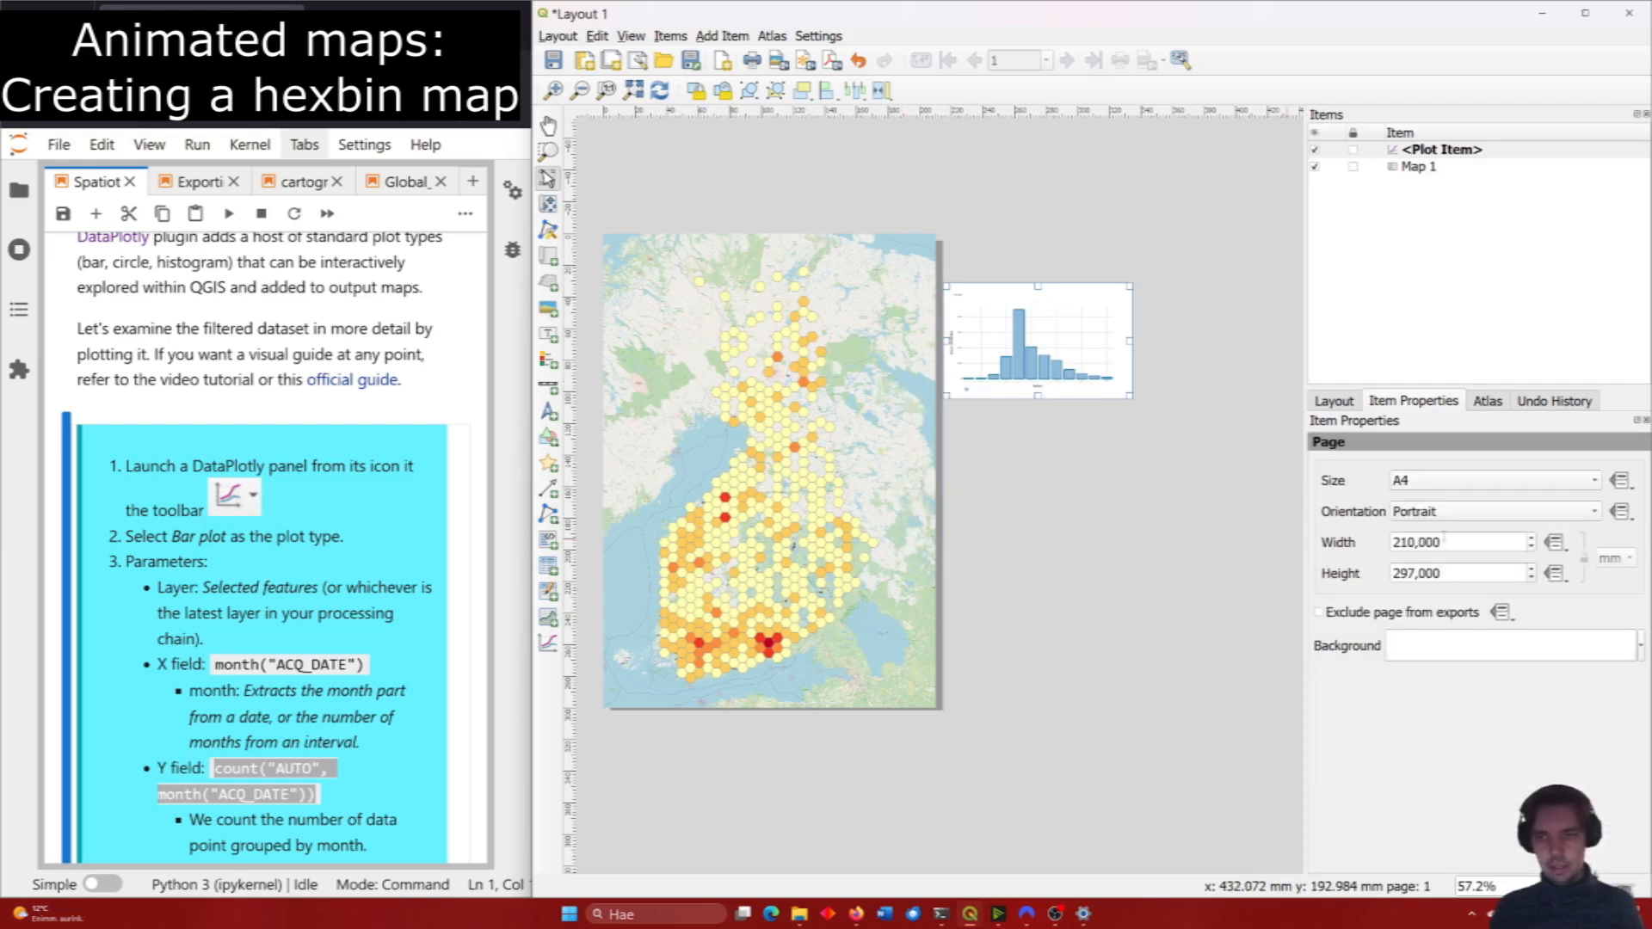
left_click_drag(1455, 540, 1315, 514)
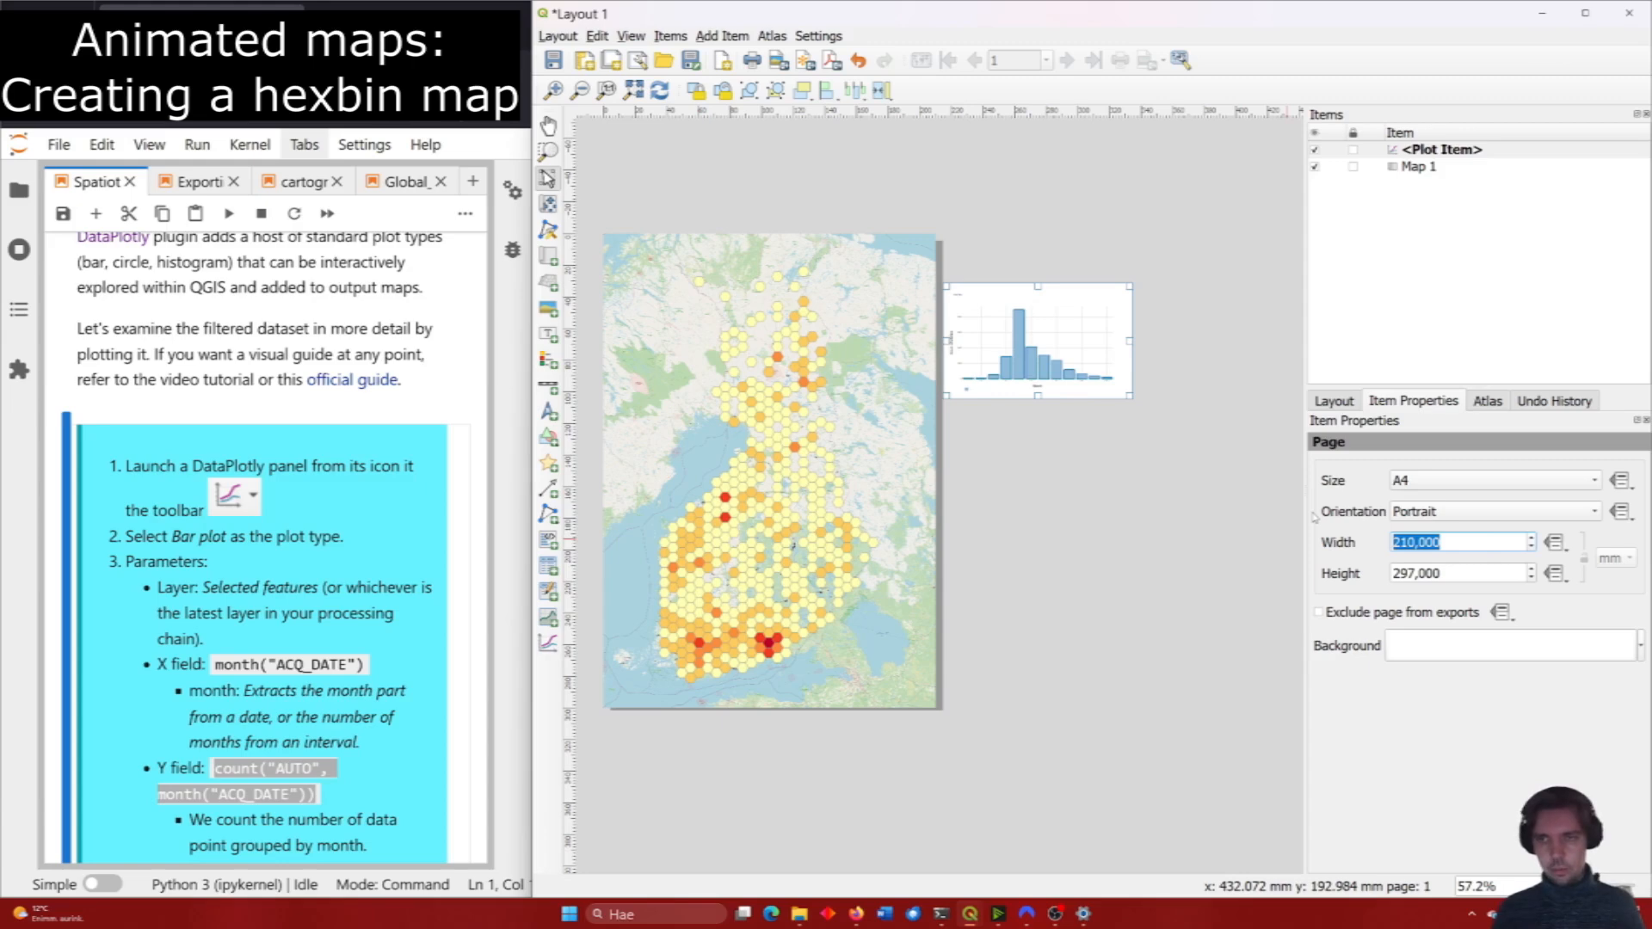
type("240")
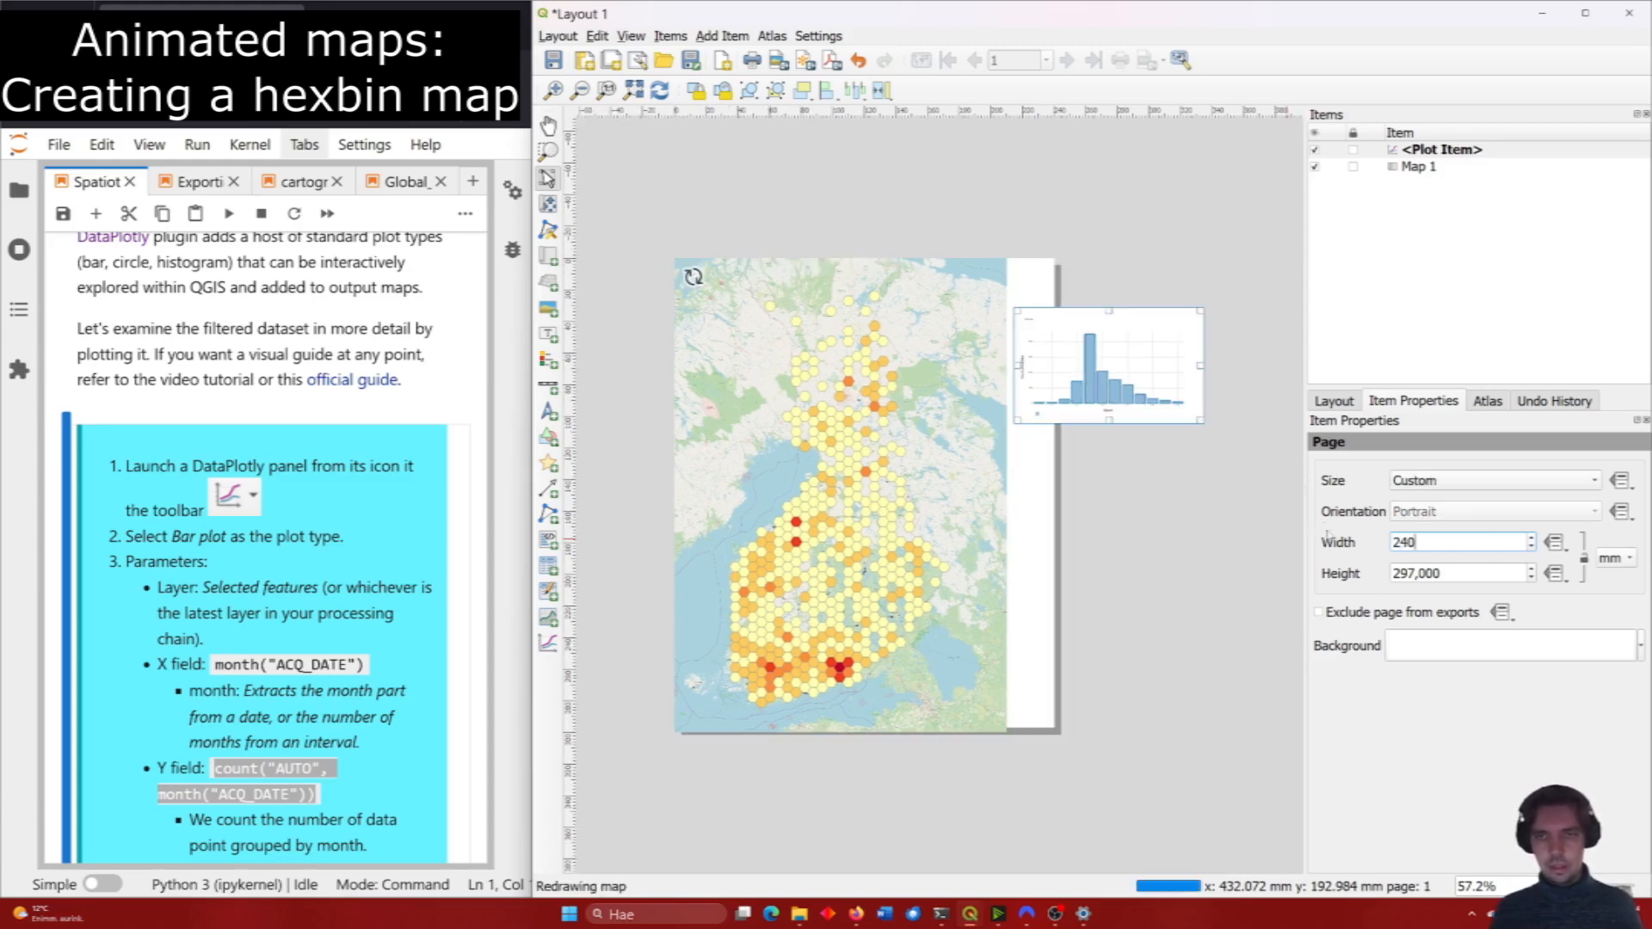
left_click_drag(1424, 543, 1357, 548)
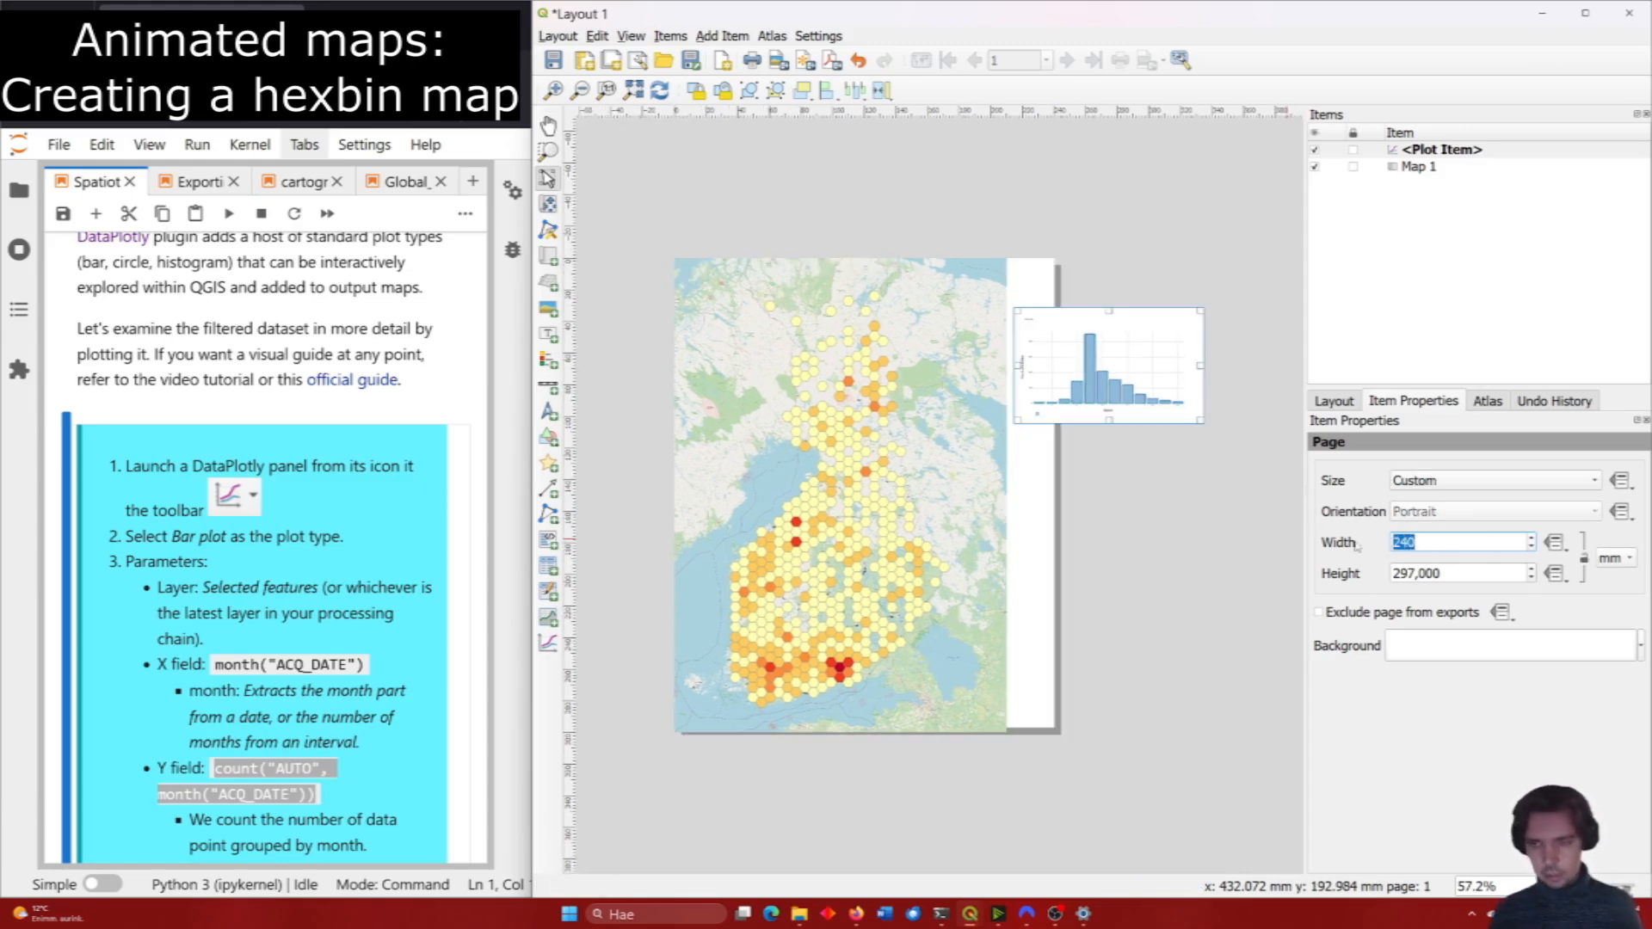
type("3")
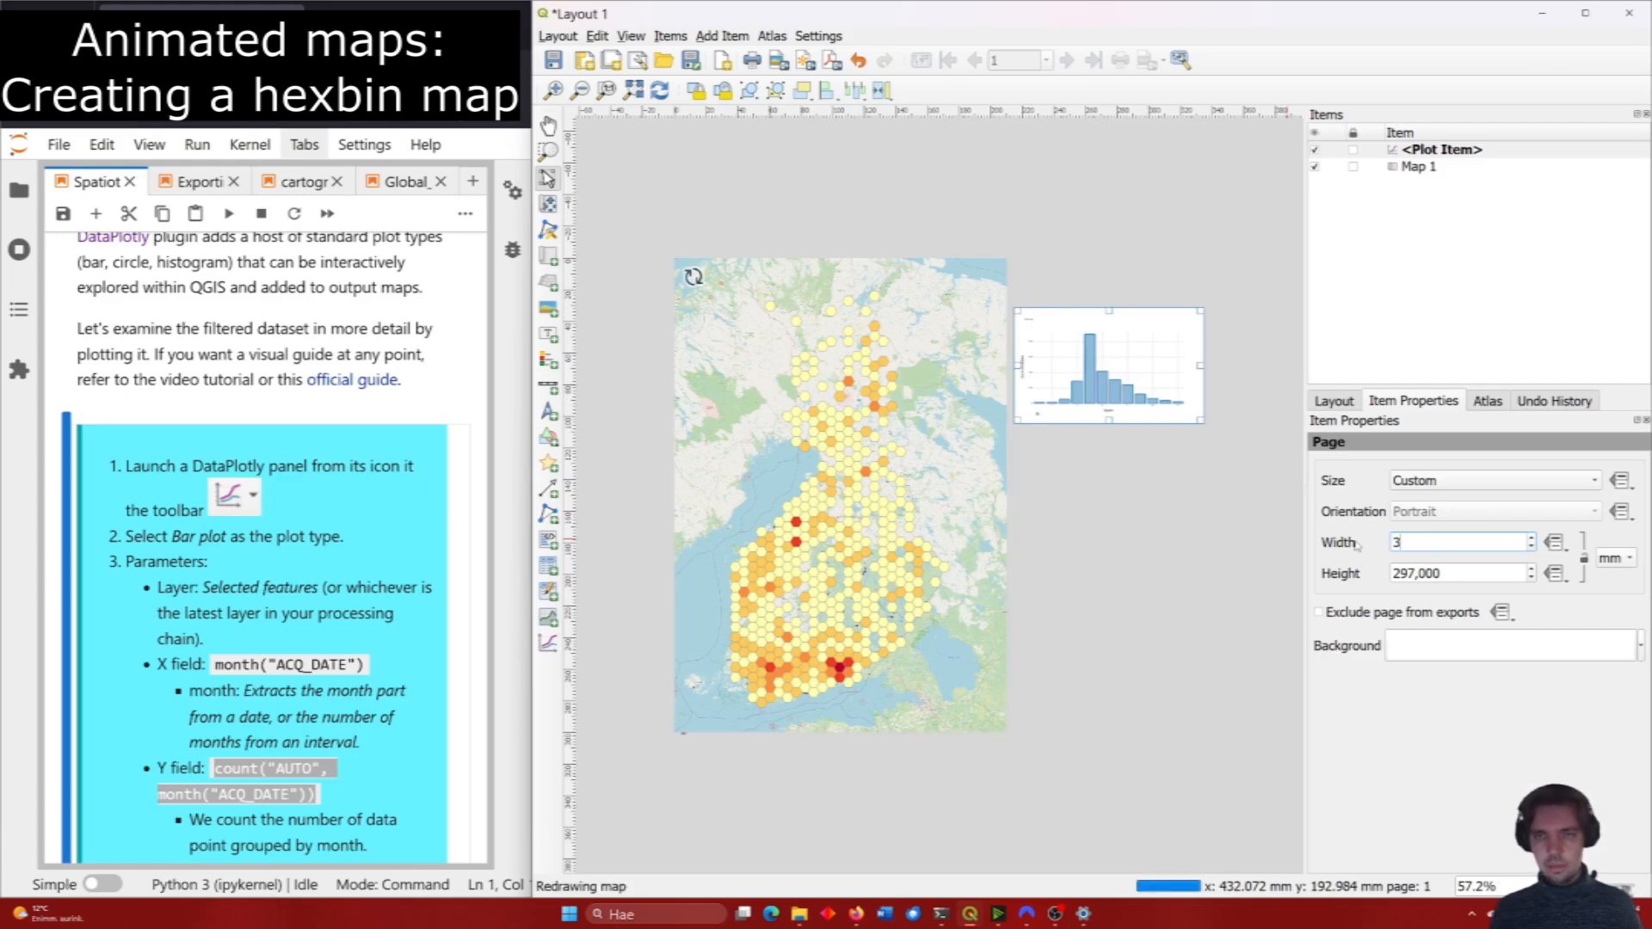
type("50")
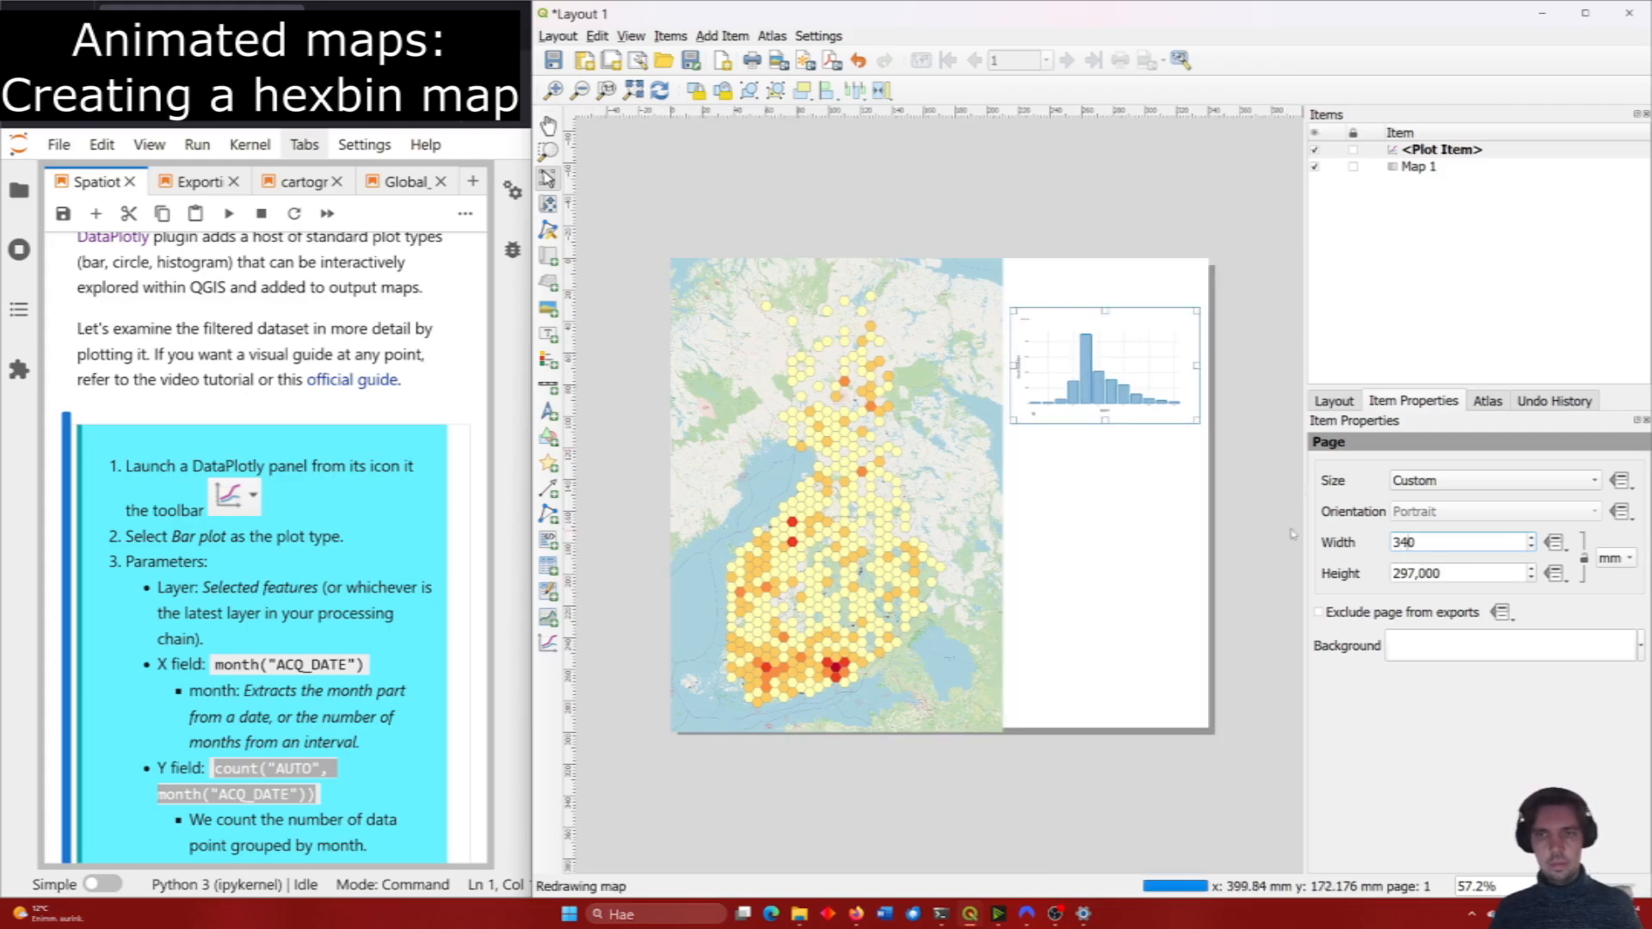
Shift the map content slightly westward within its frame using the Move item content tool.
left_click(1123, 356)
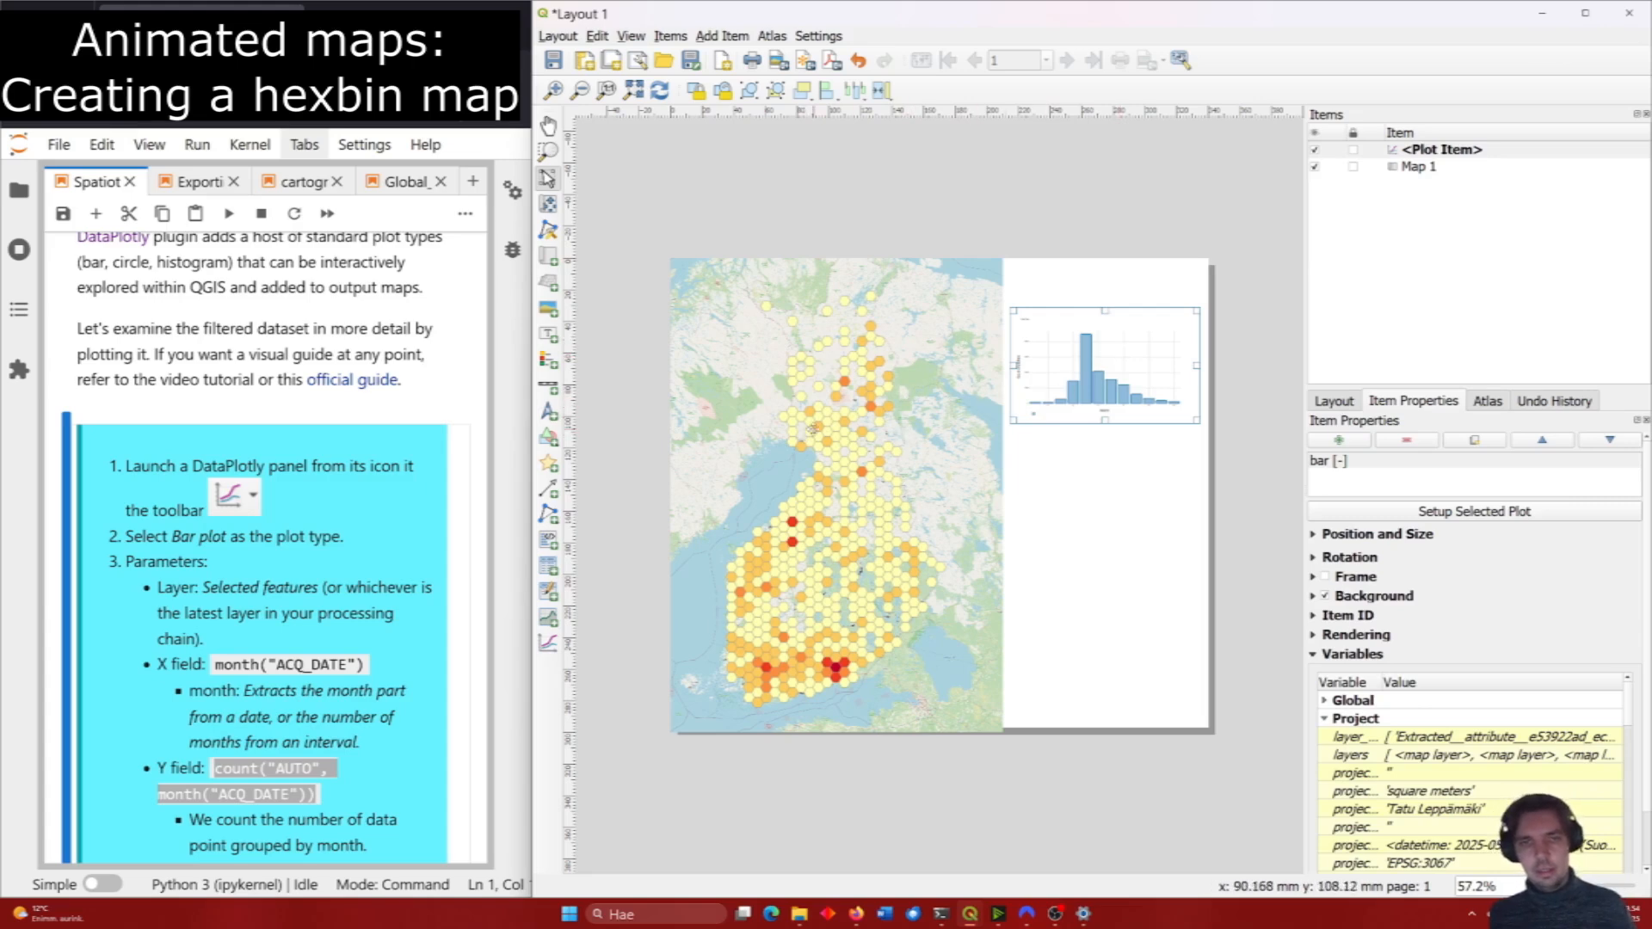
left_click(549, 204)
left_click_drag(992, 287, 979, 288)
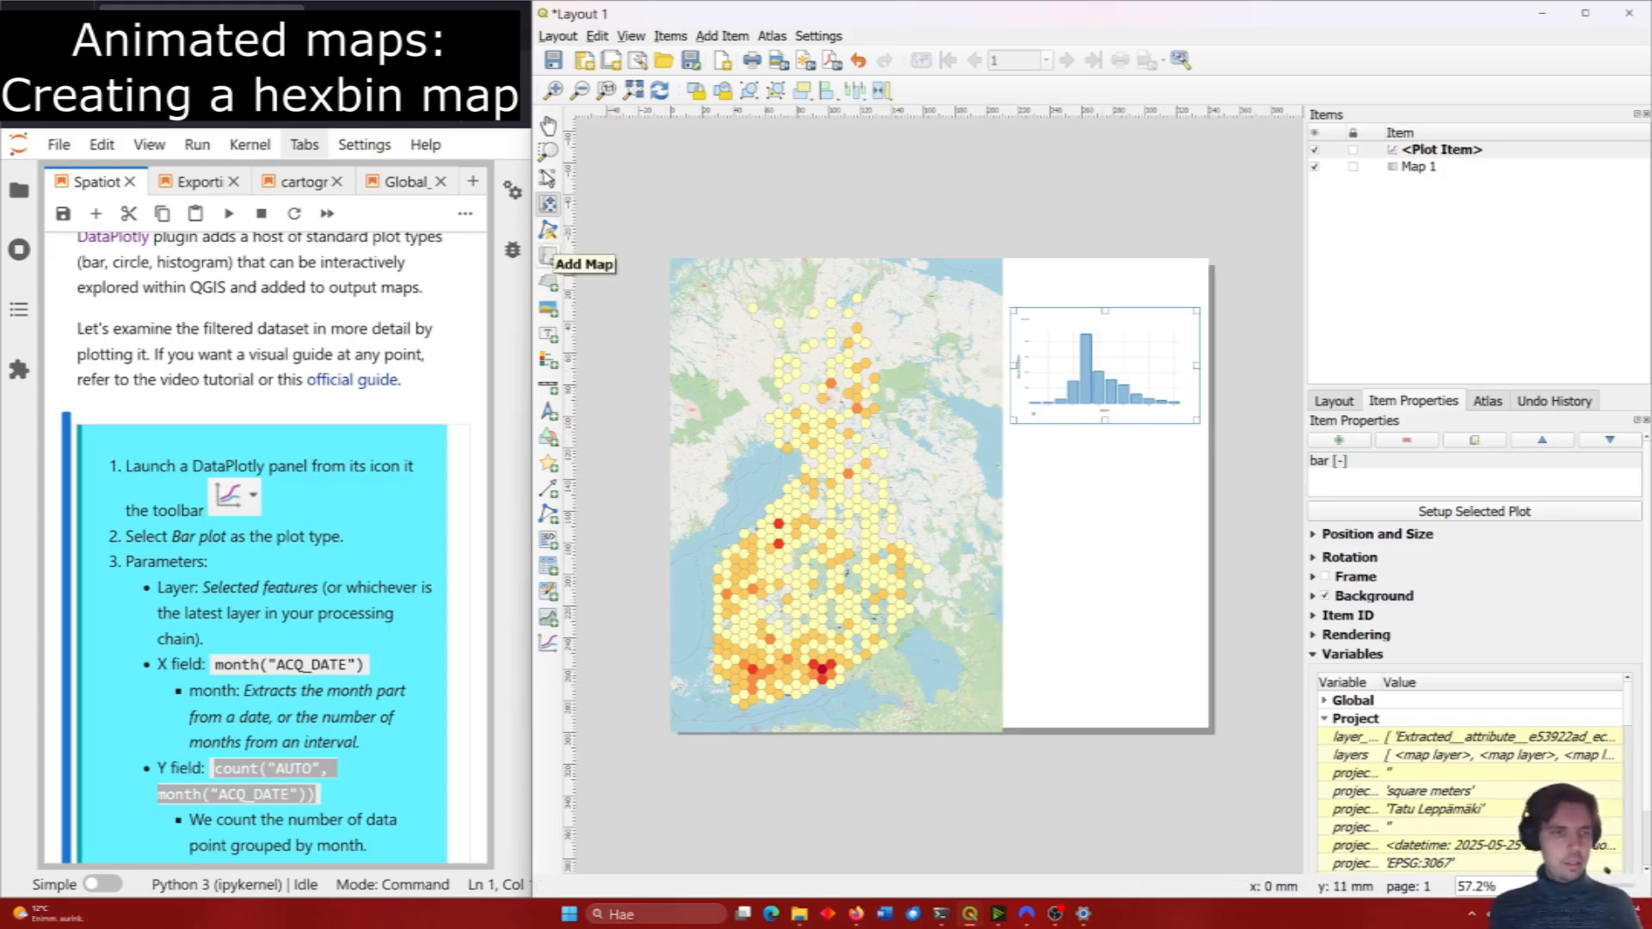
Switch to the Jupyter notebook and find the instructions for creating the optional latitude plot.
left_click(392, 556)
scroll(396, 551, "down", 4)
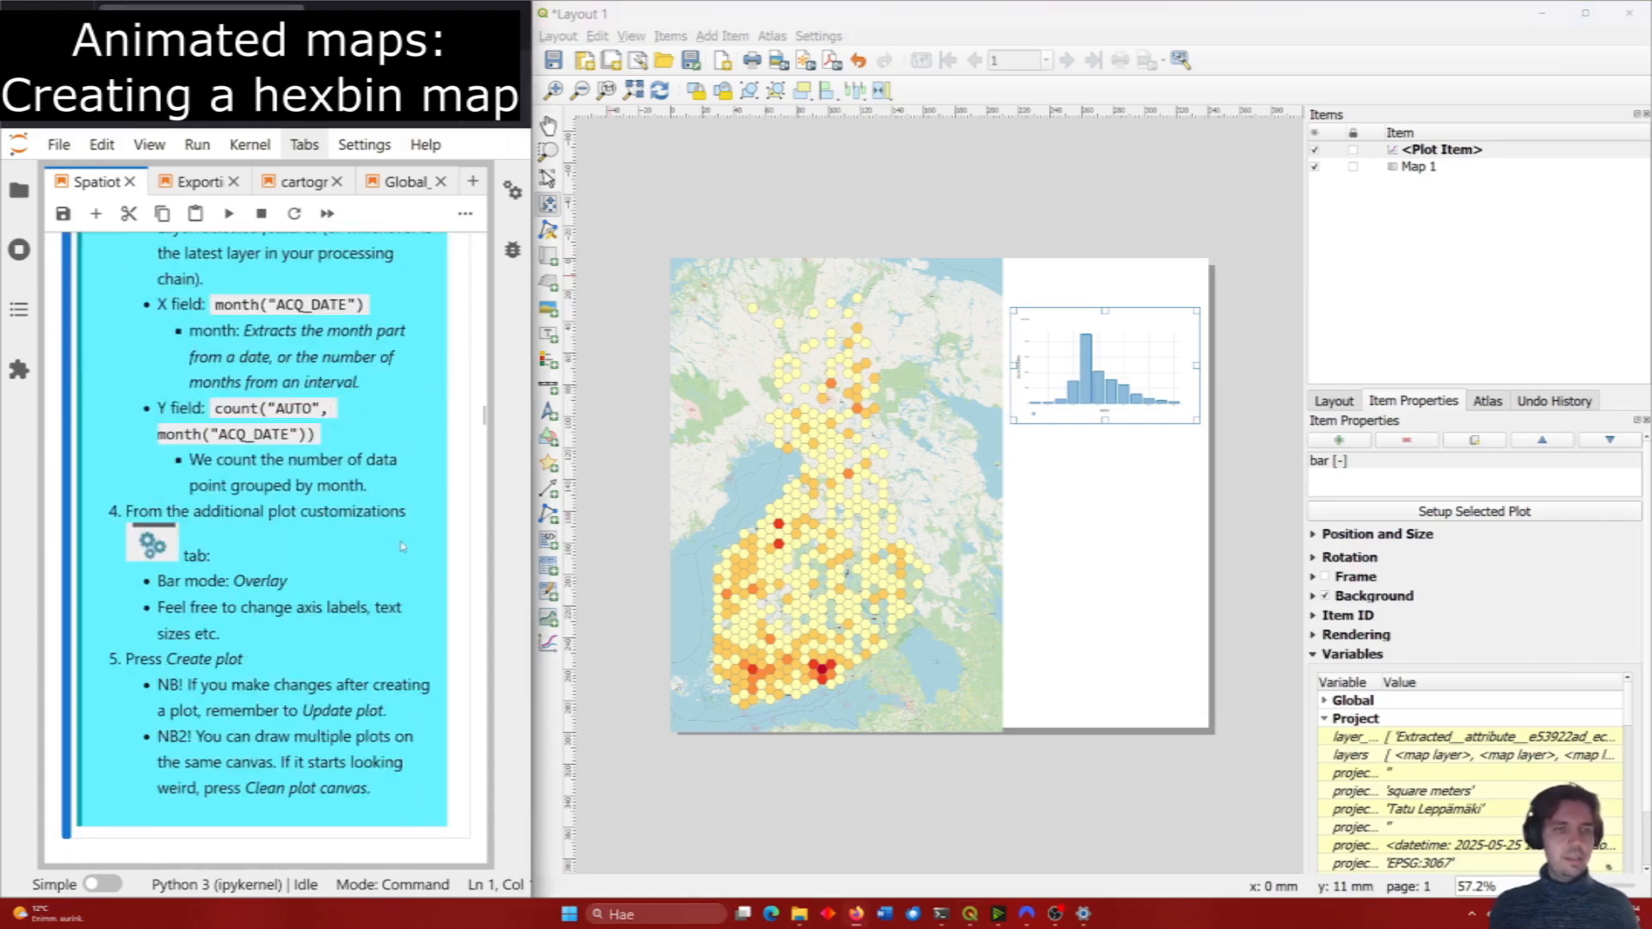
scroll(398, 532, "down", 1)
scroll(404, 524, "up", 4)
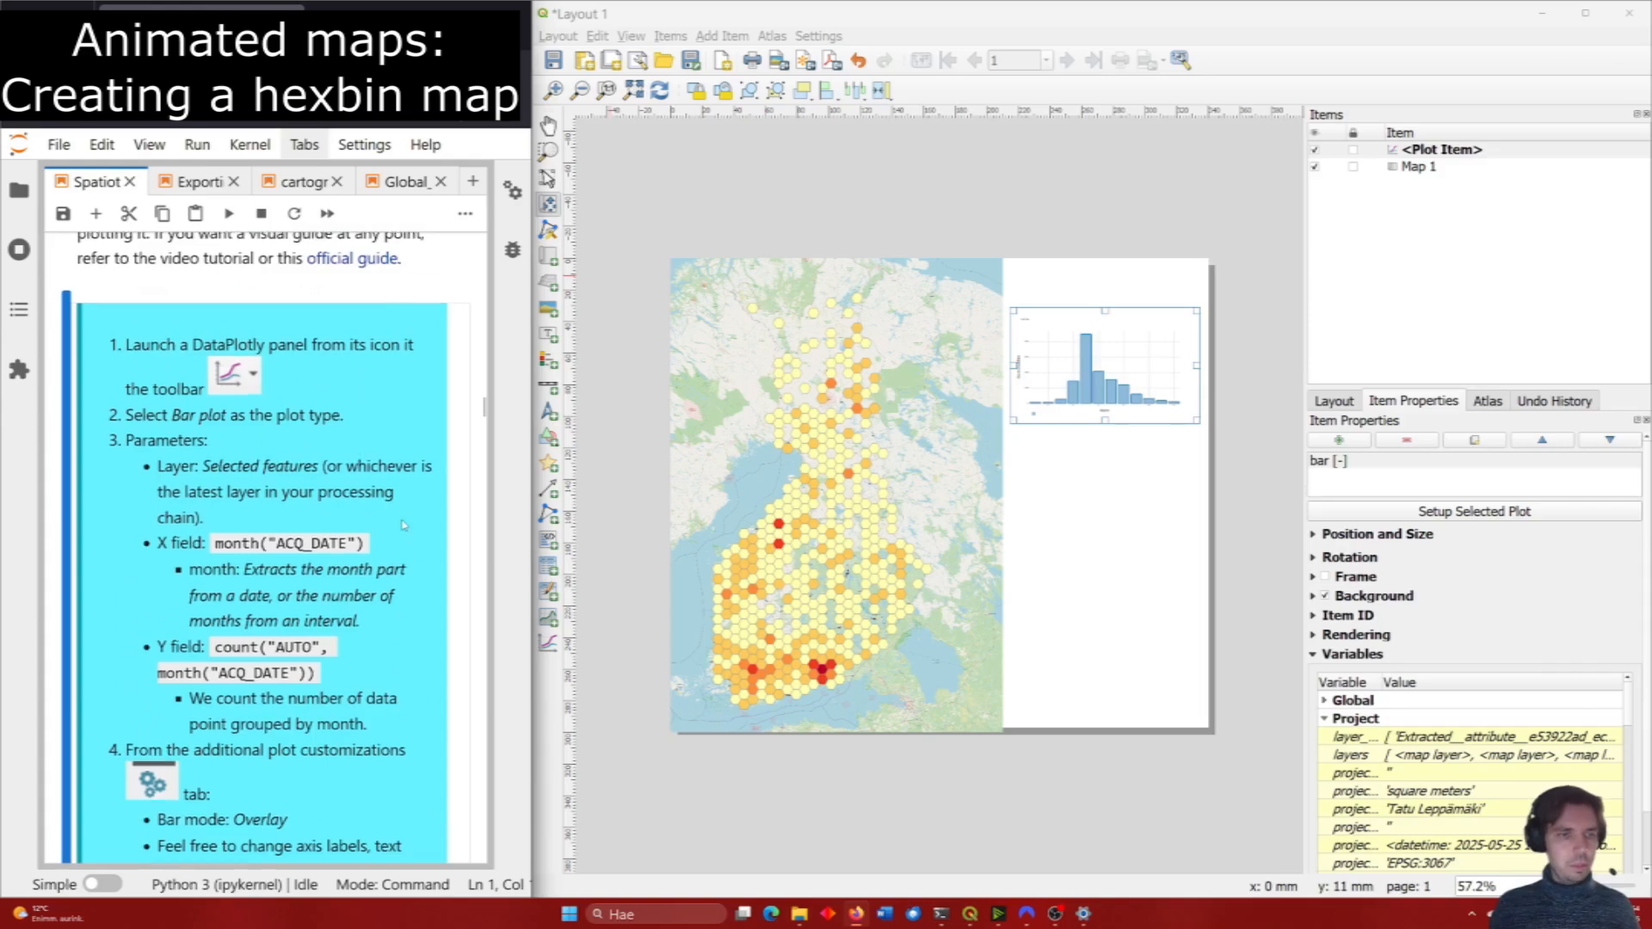
scroll(404, 525, "down", 18)
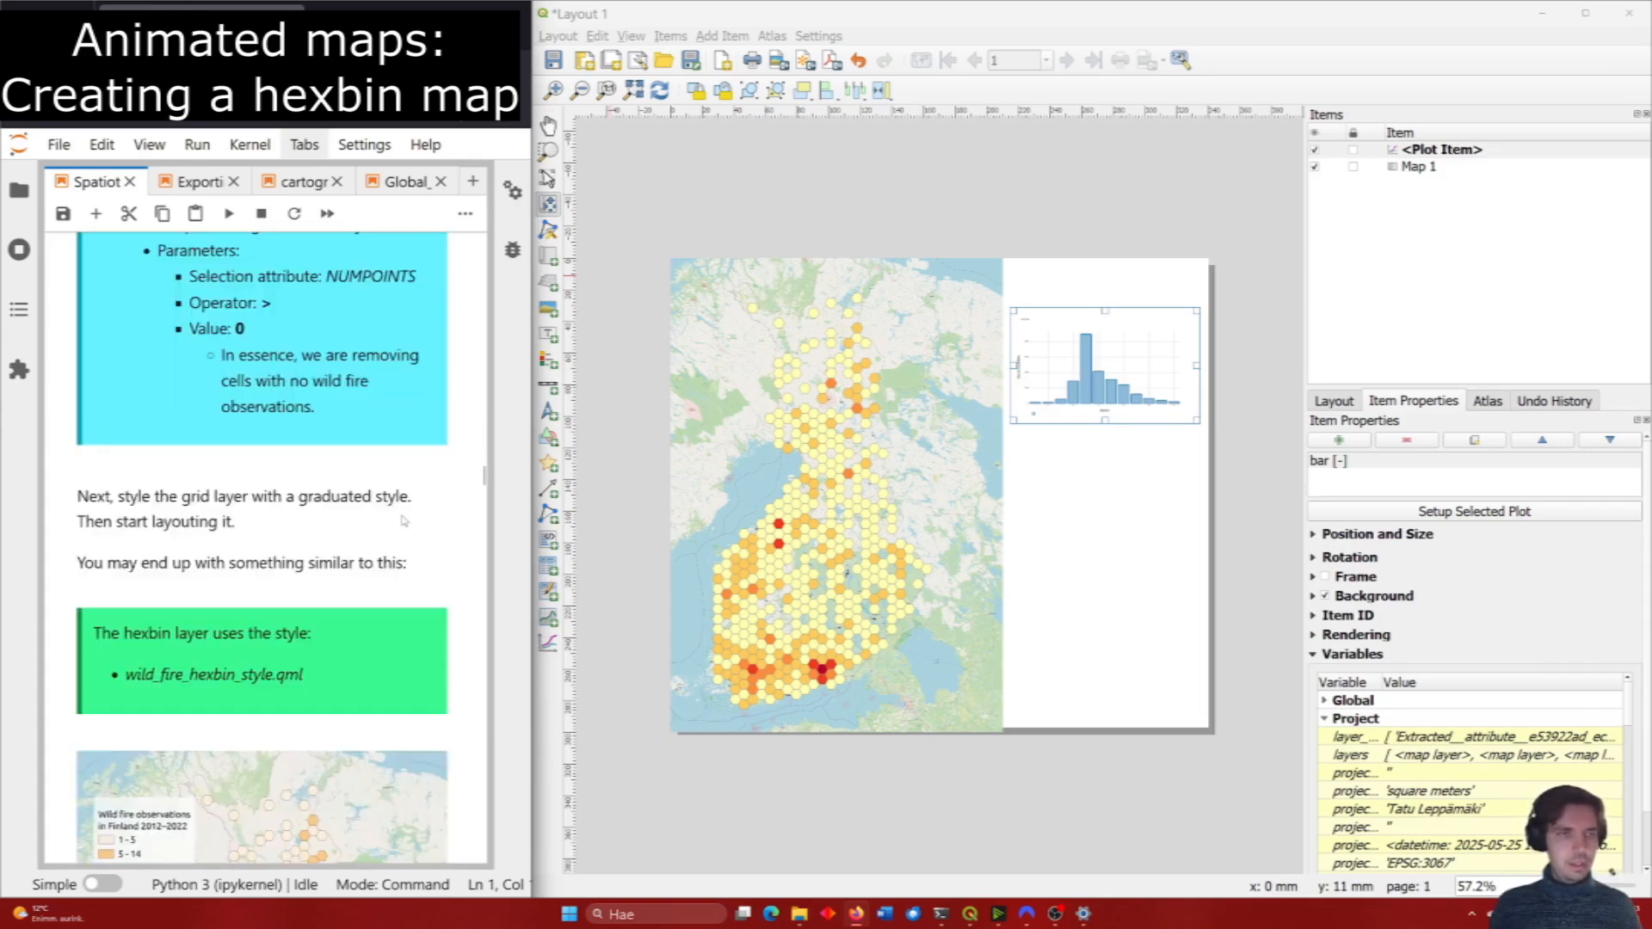
scroll(404, 520, "down", 14)
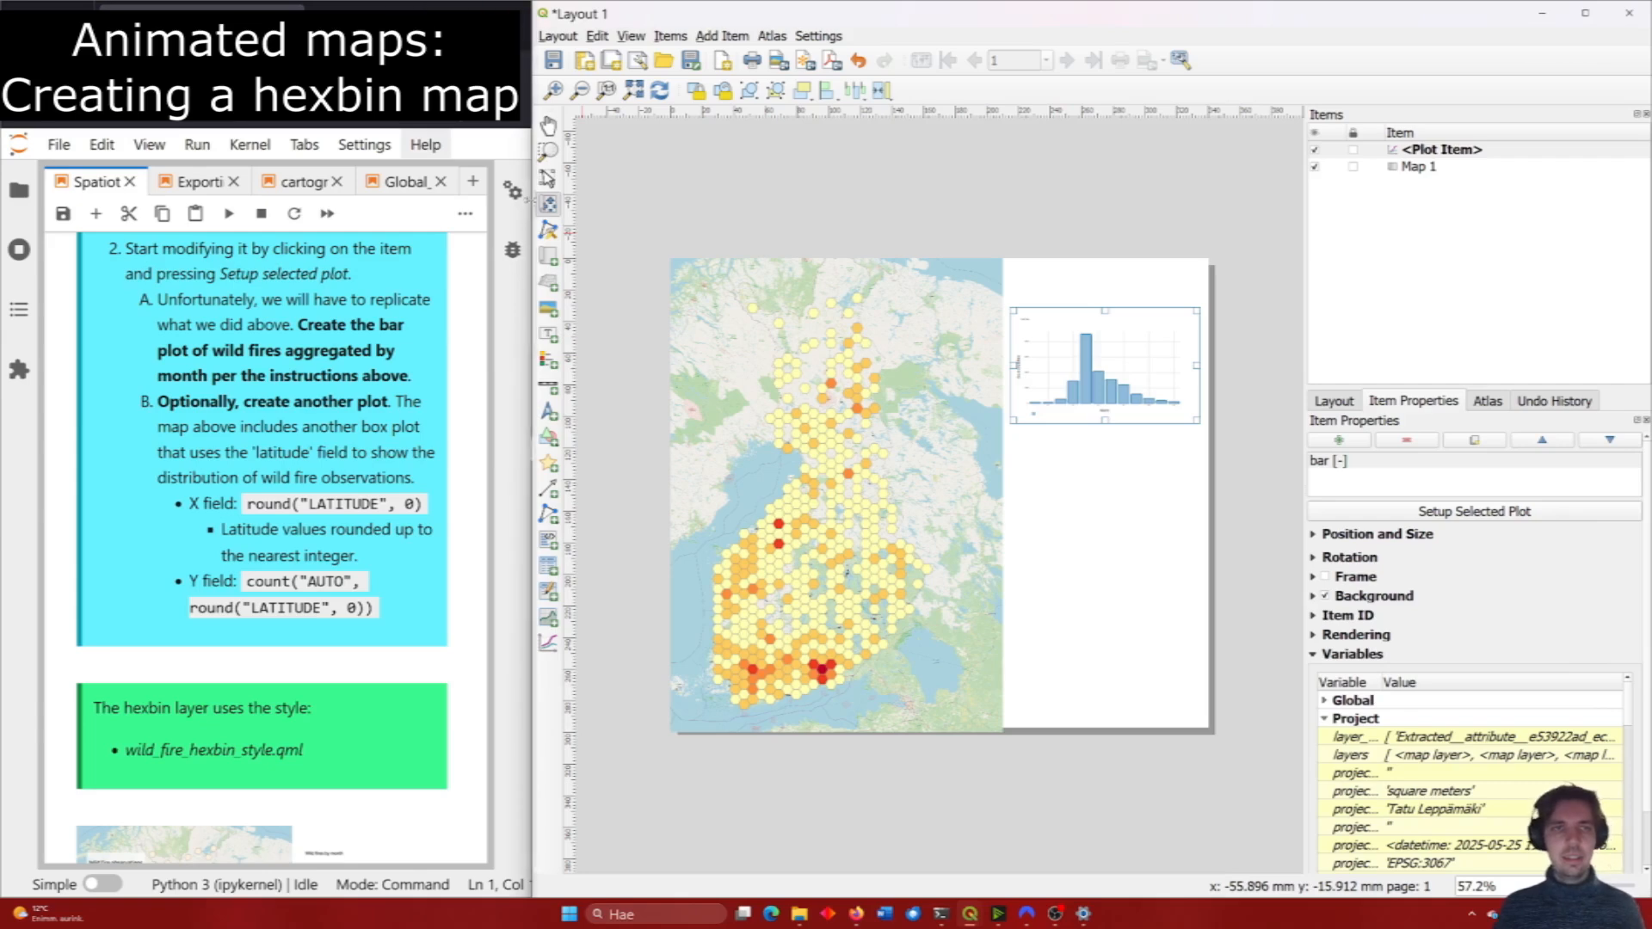
Add a second plot item to the layout beneath the monthly wildfire bar plot.
left_click(548, 178)
left_click(1123, 533)
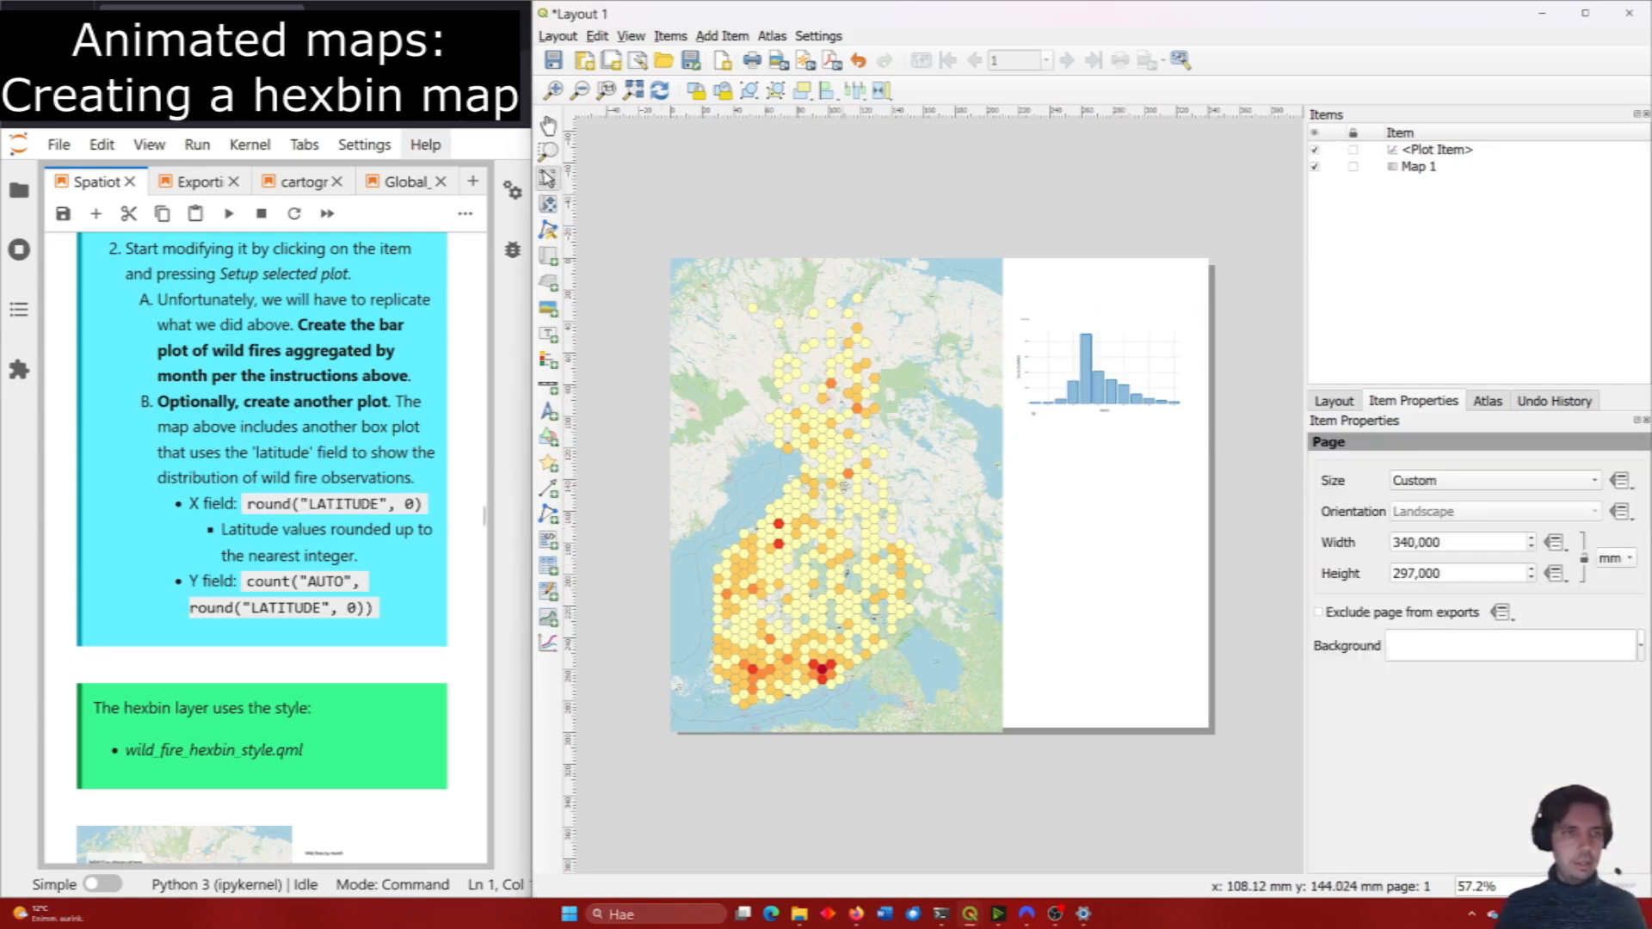
left_click(548, 643)
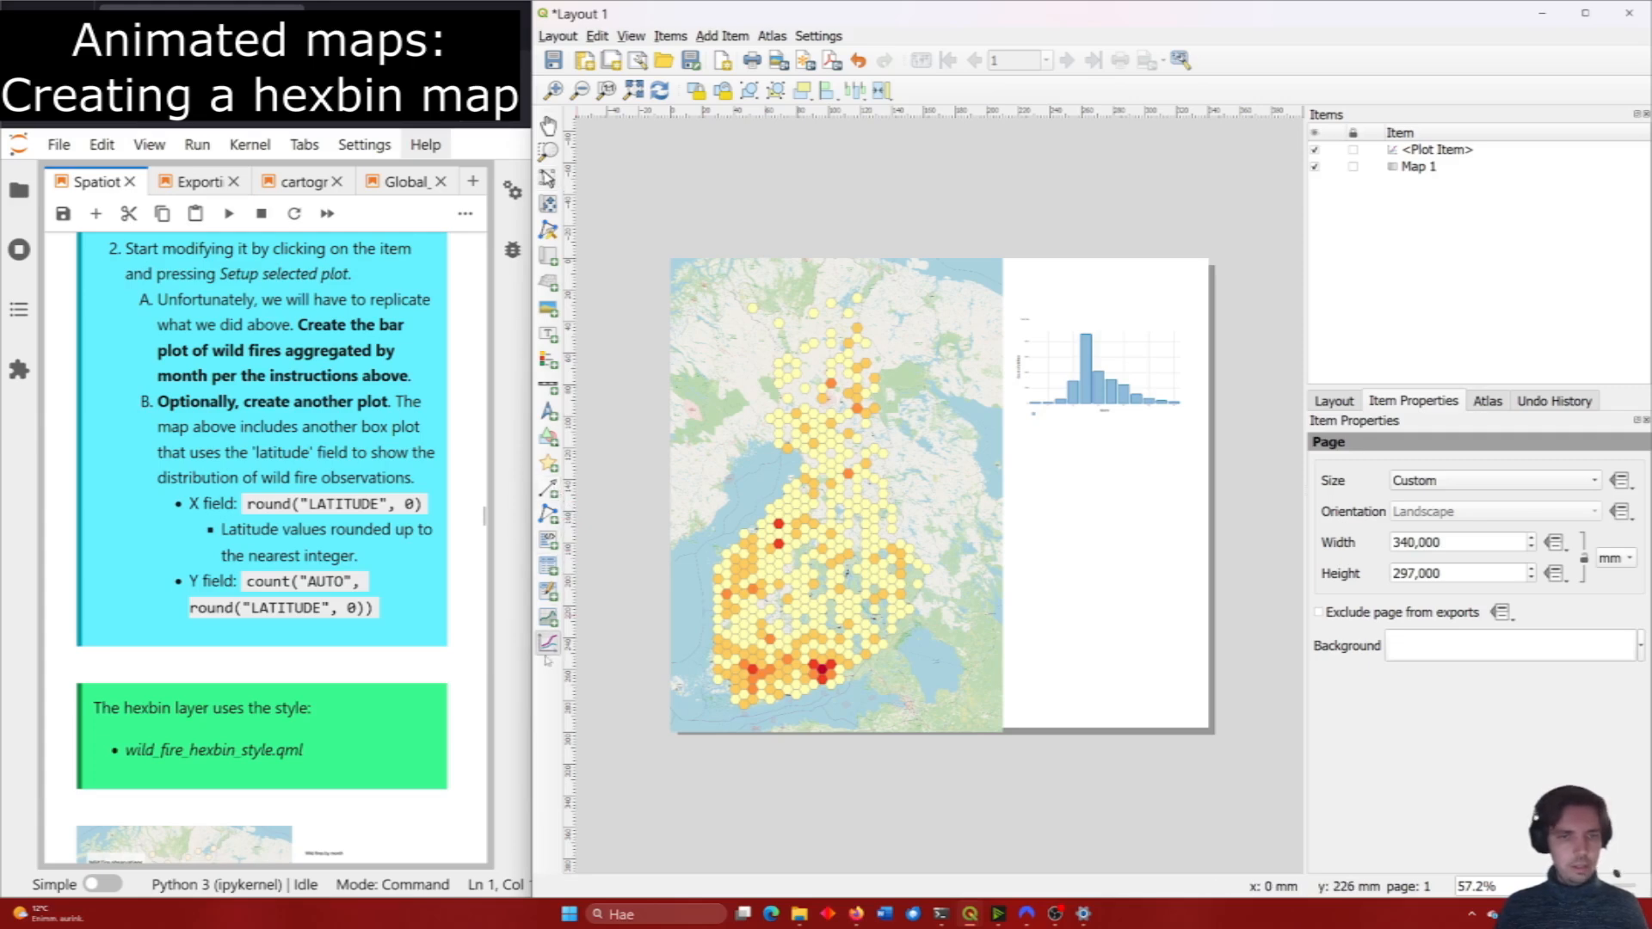
left_click(1013, 464)
left_click(863, 554)
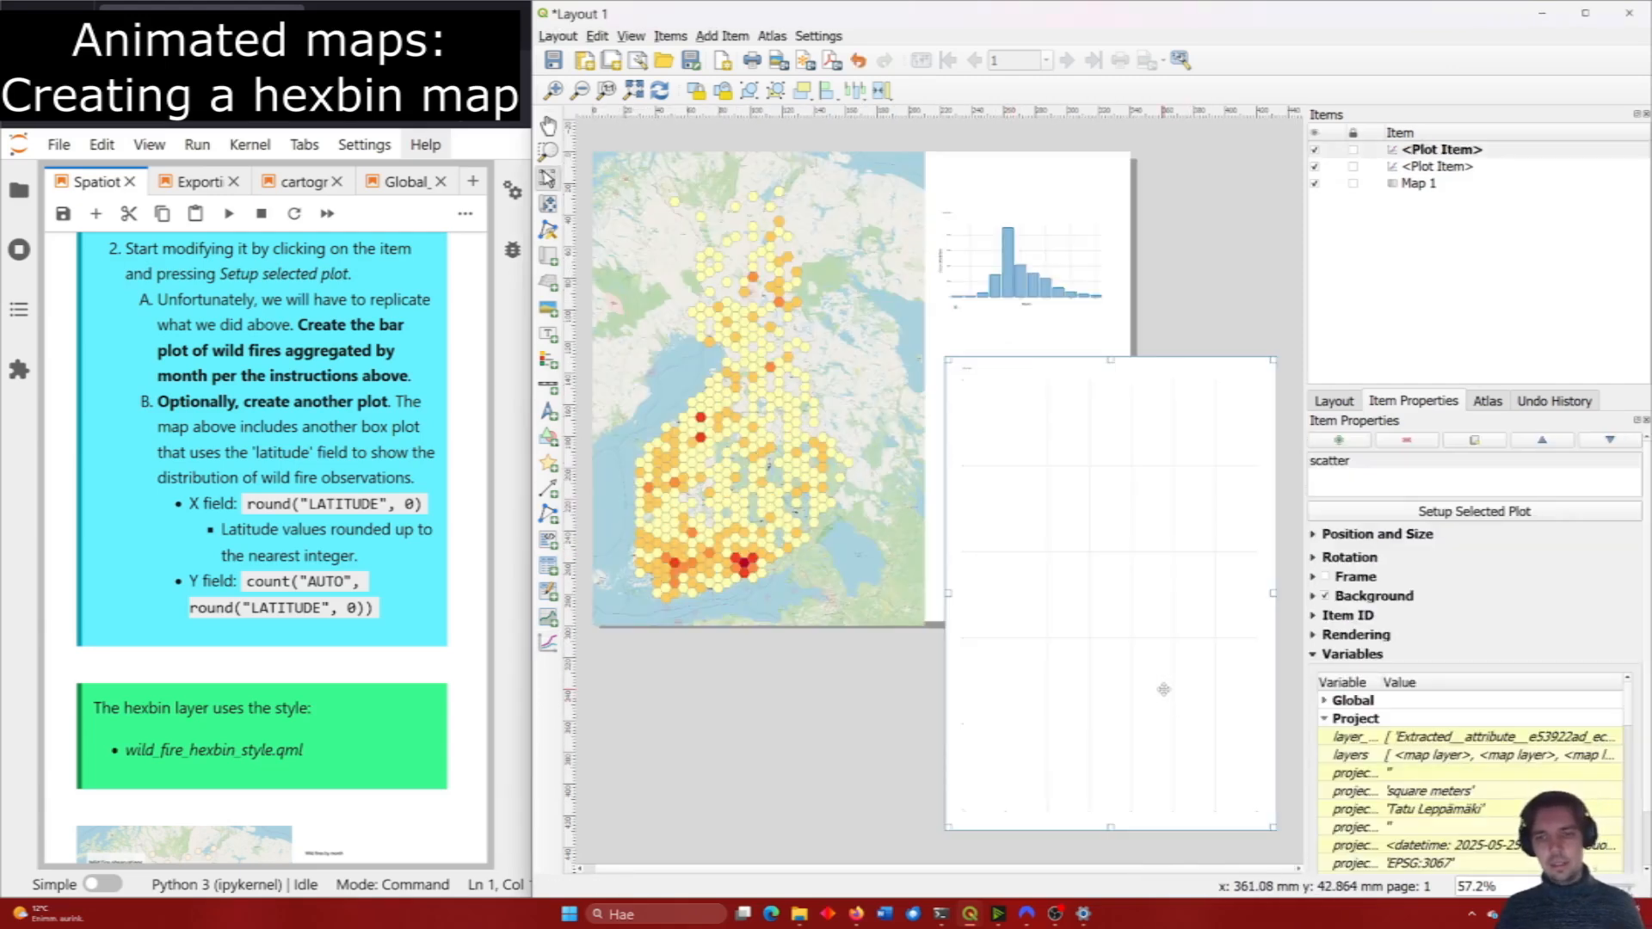
Open the new scatter plot's setup and set its layer to Selected features.
left_click(1377, 463)
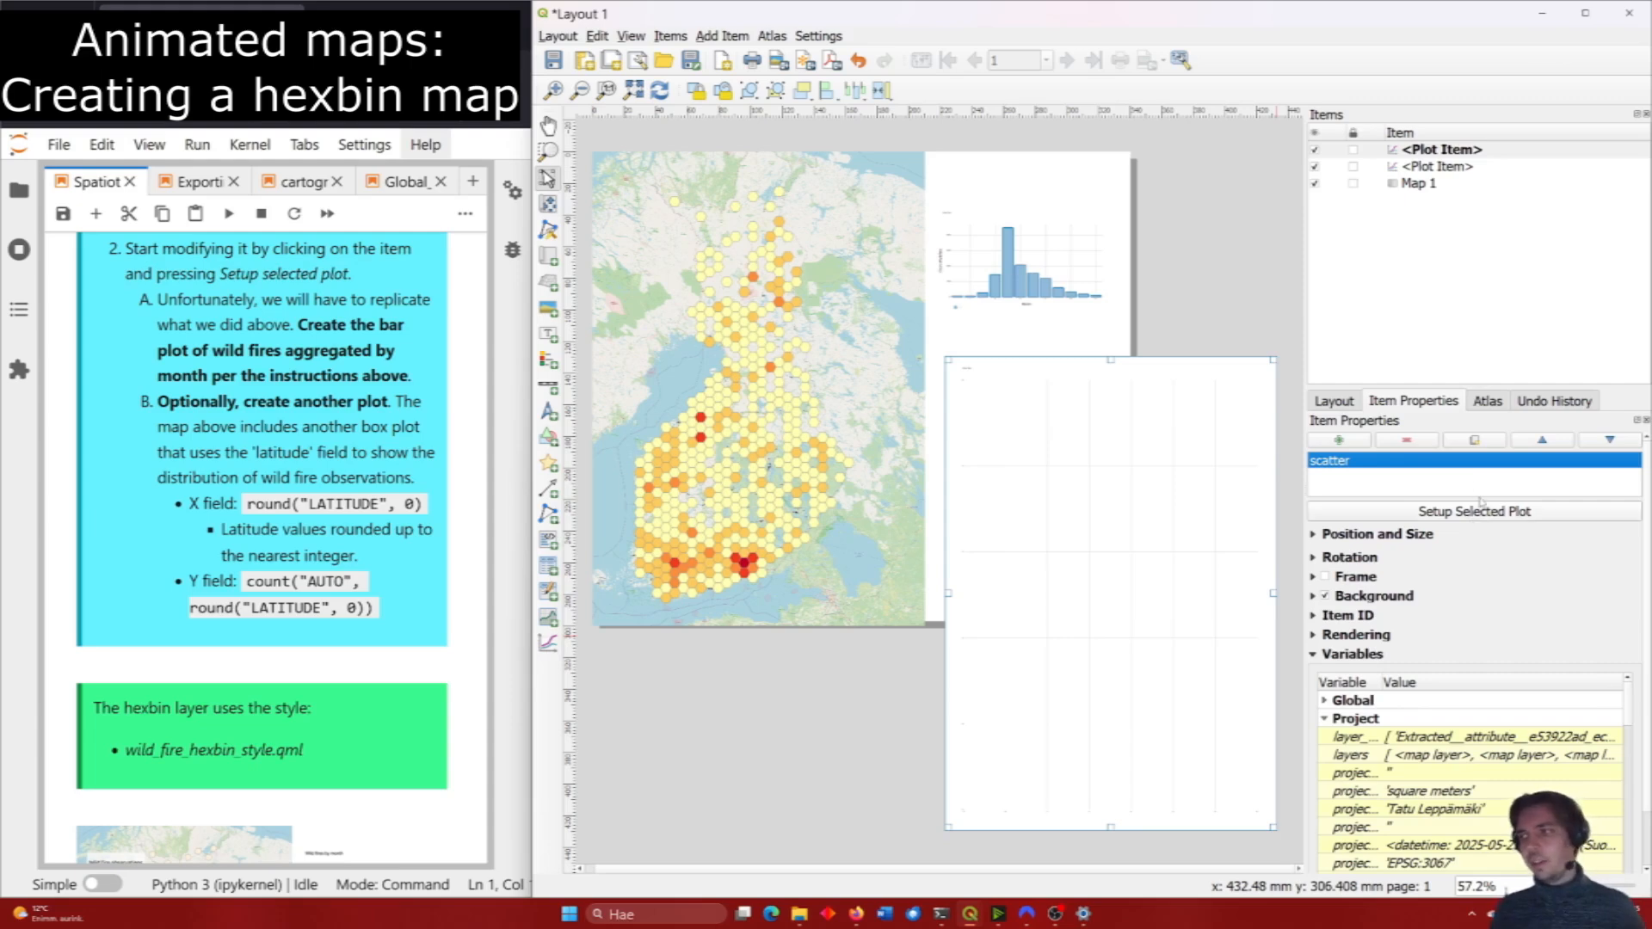
left_click(1468, 511)
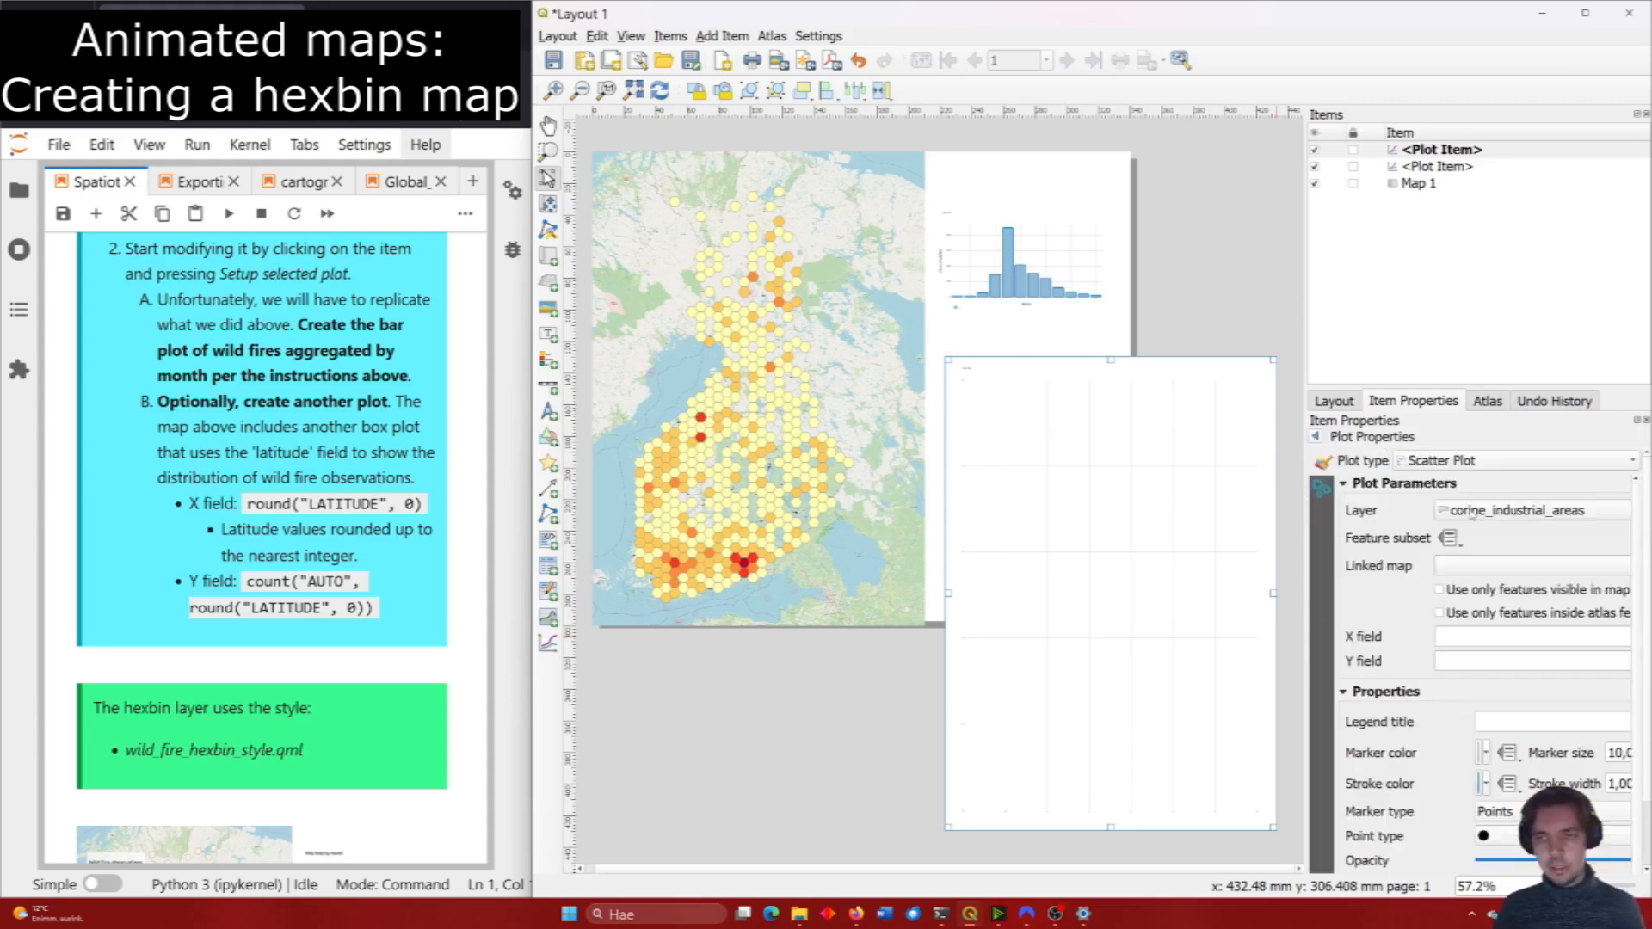
left_click(1506, 511)
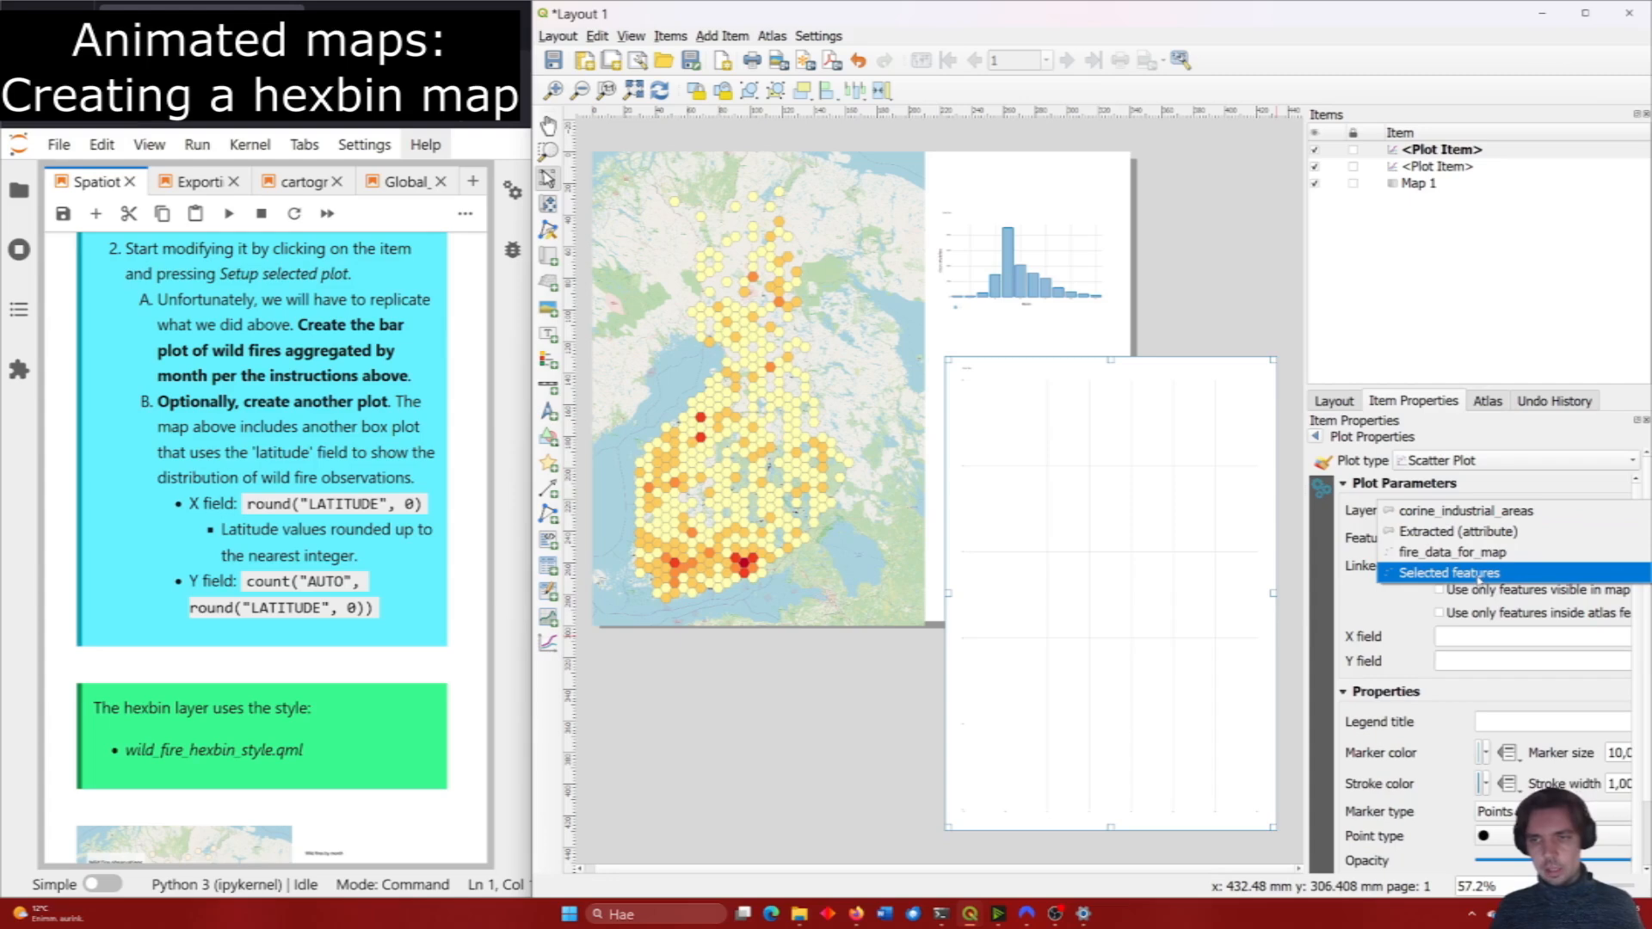
left_click(1478, 576)
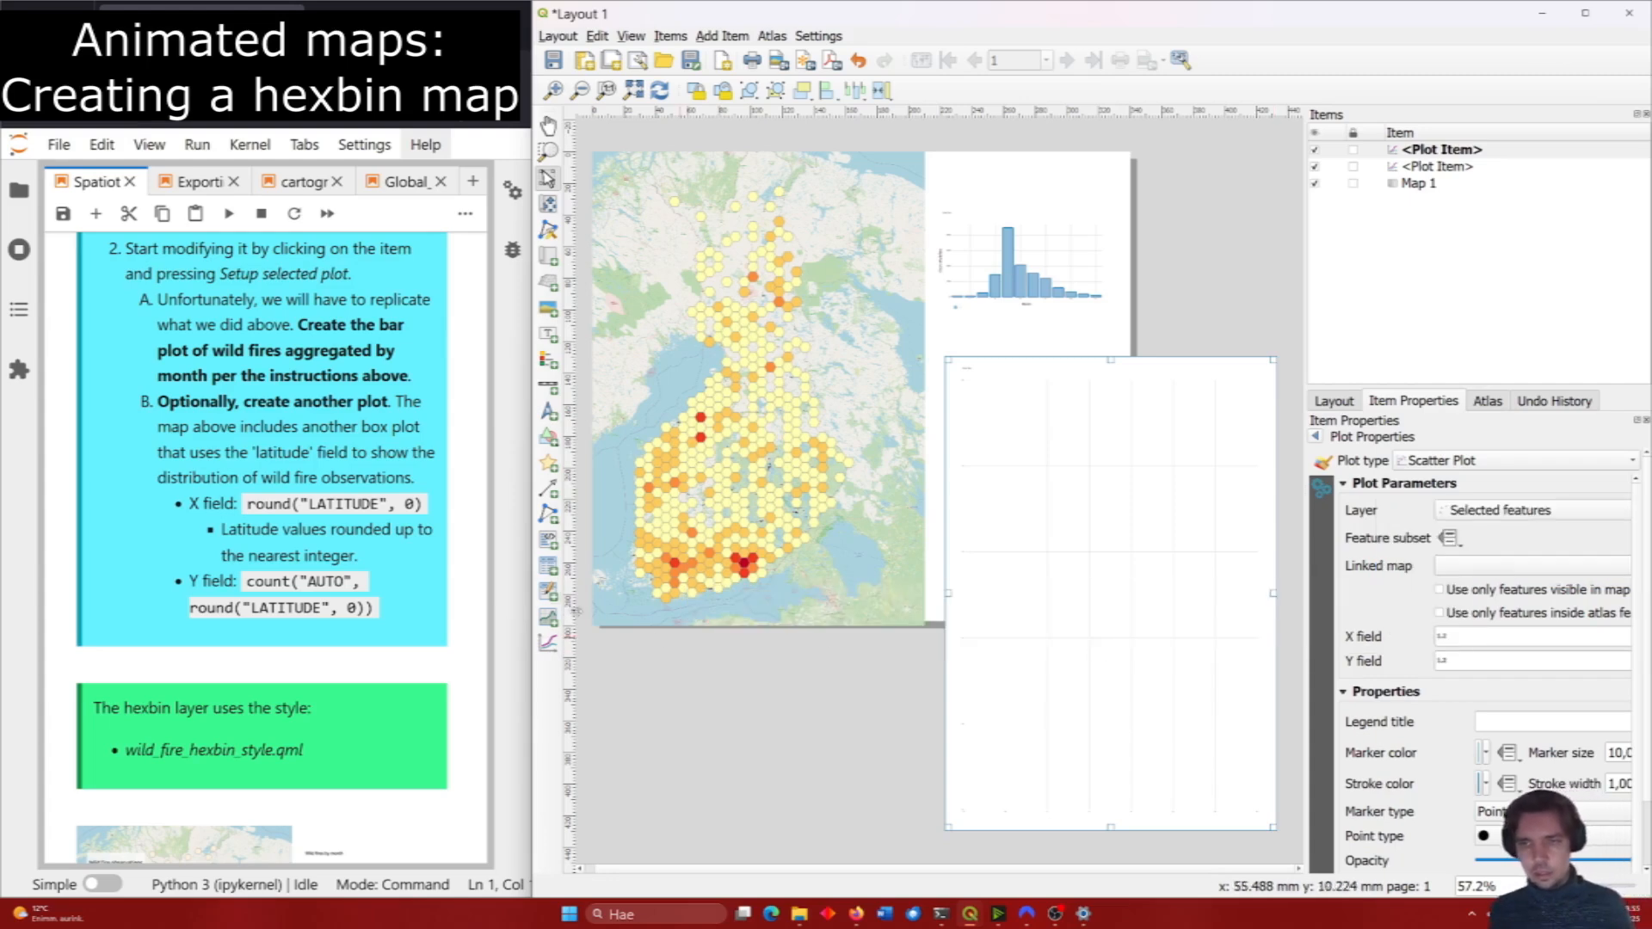
Copy from the notebook round("LATITUDE", 0) into the plot's X field and count("AUTO", round("LATITUDE", 0)) into its Y field.
left_click_drag(427, 504, 246, 503)
key("ctrl+c")
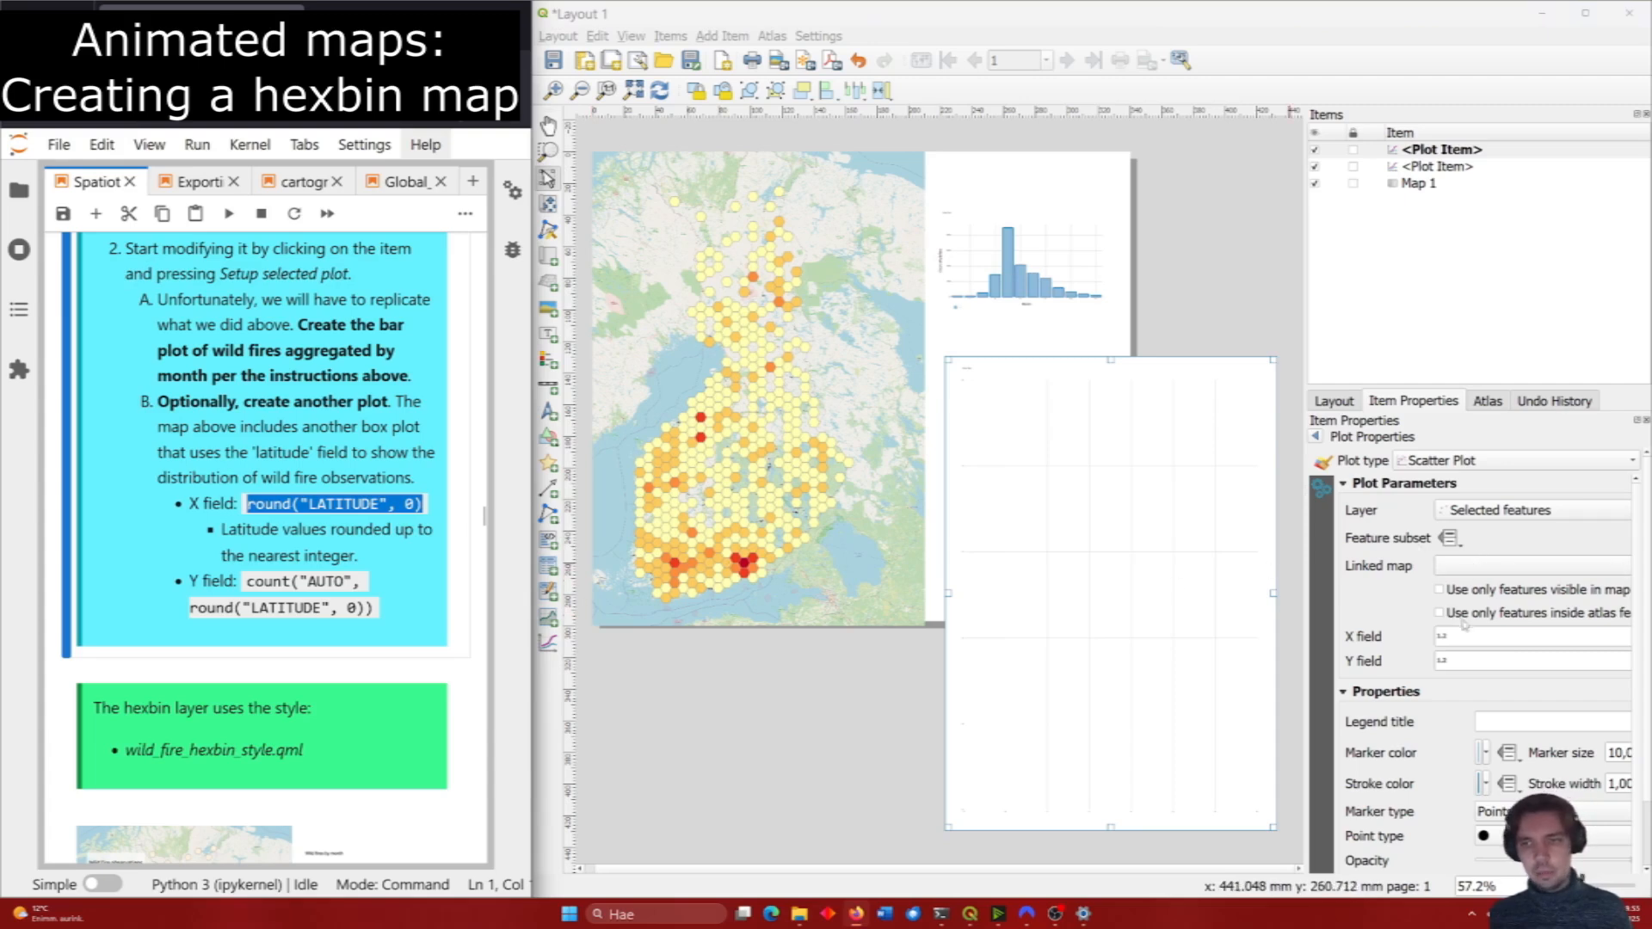
left_click(1488, 634)
key("ctrl+v")
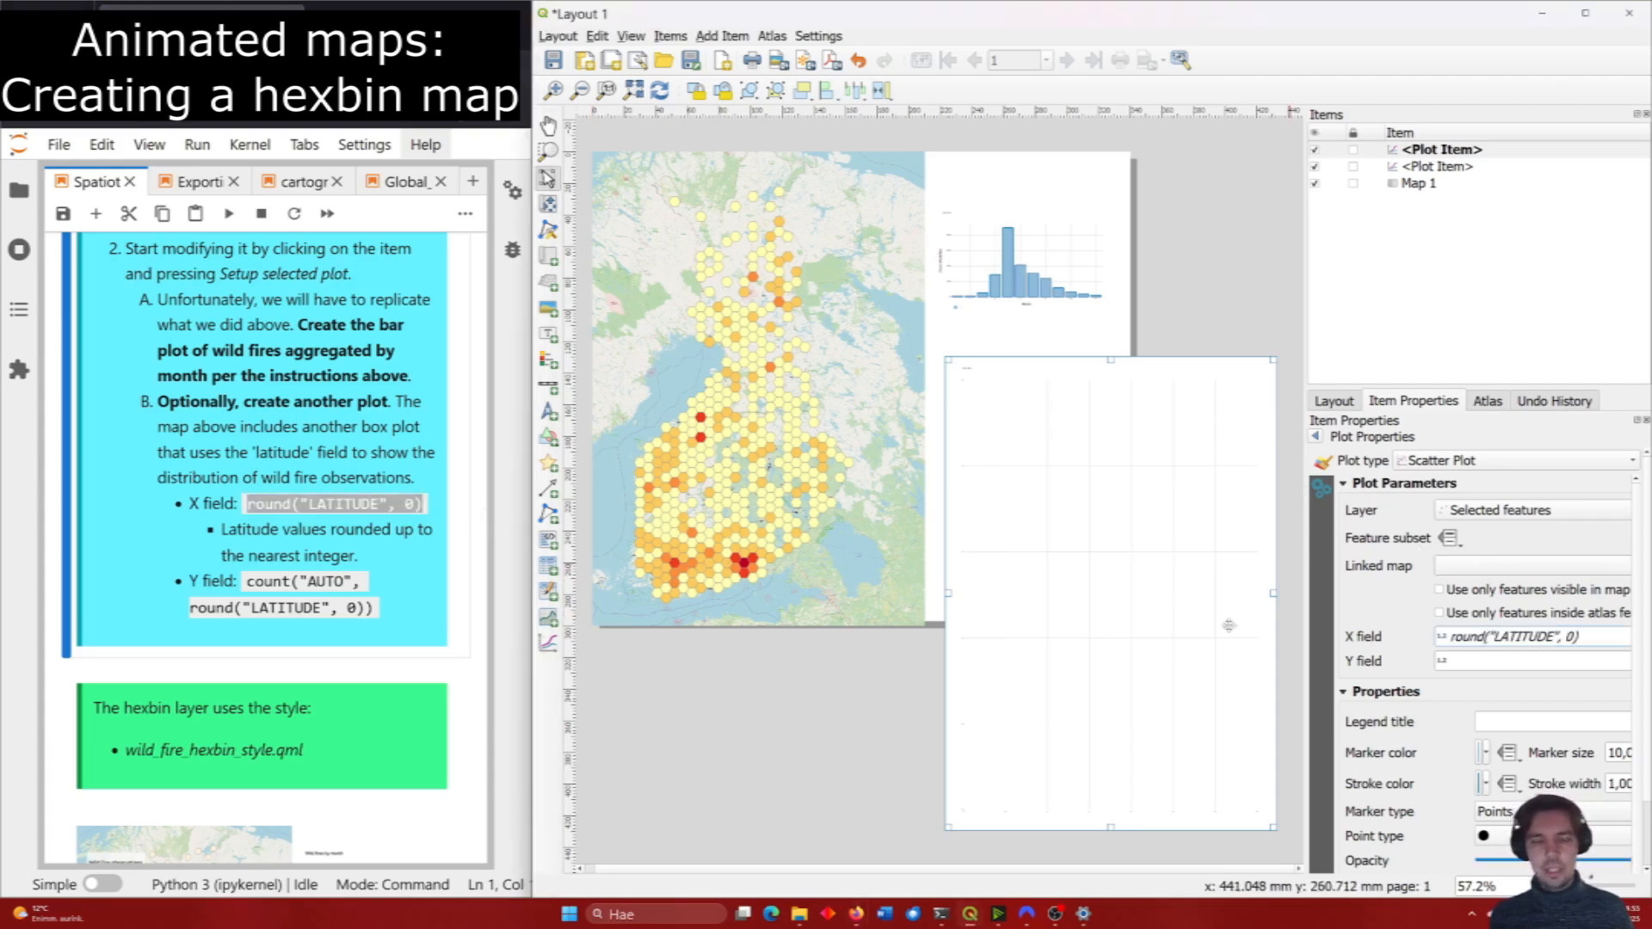
left_click_drag(376, 607, 245, 582)
key("ctrl+c")
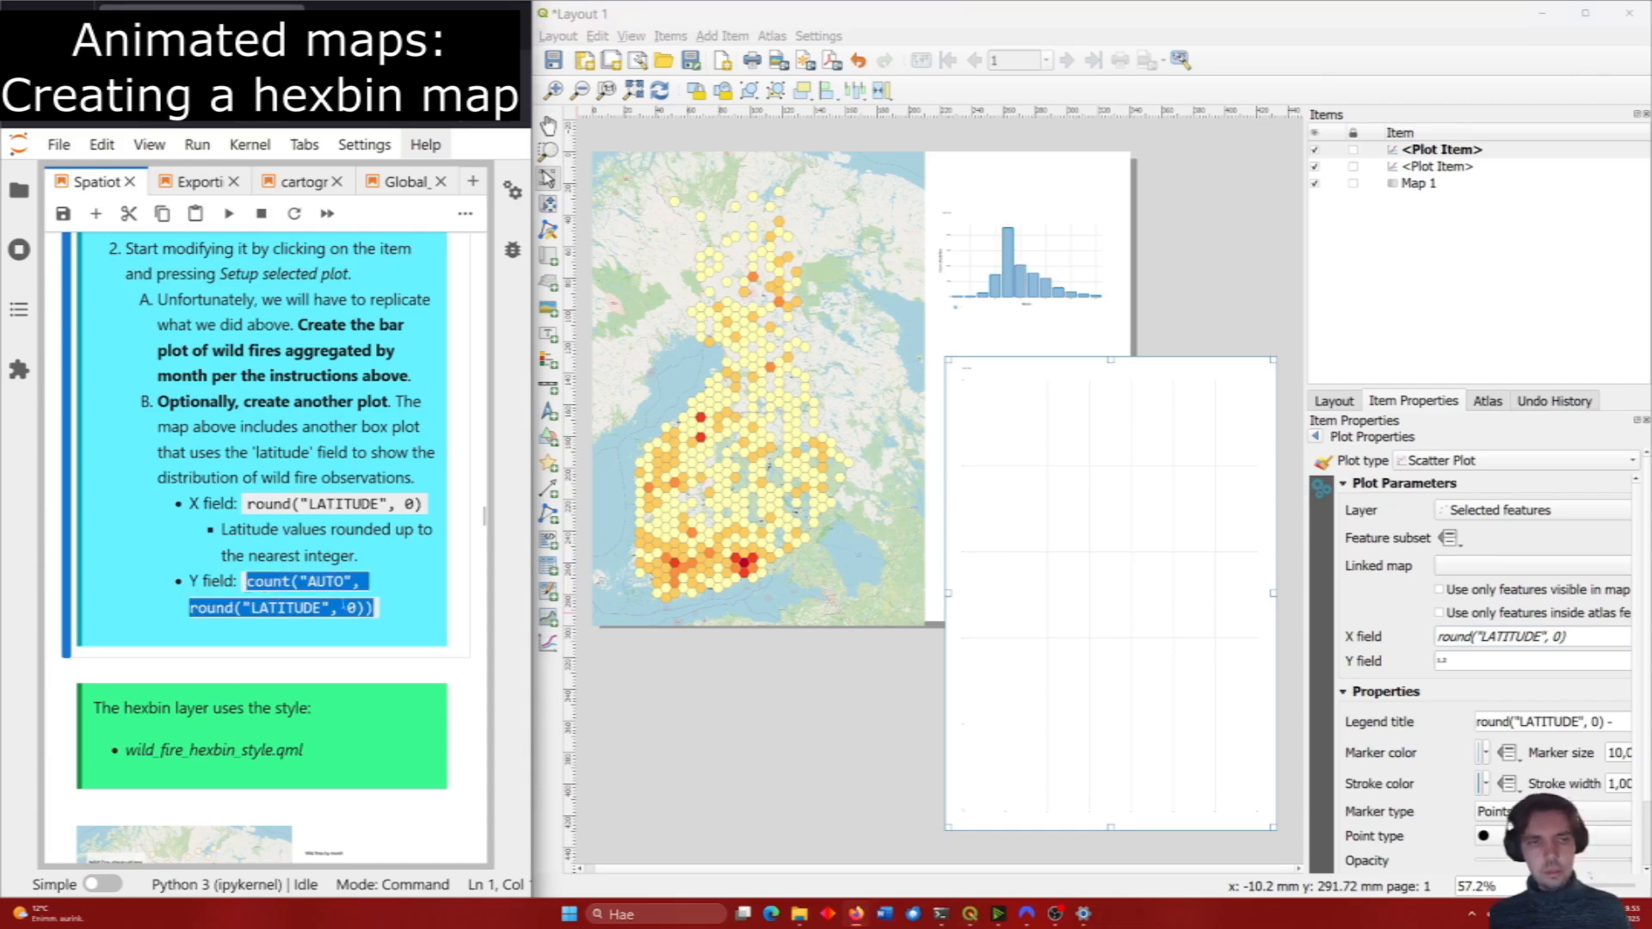
left_click(1480, 660)
key("ctrl+v")
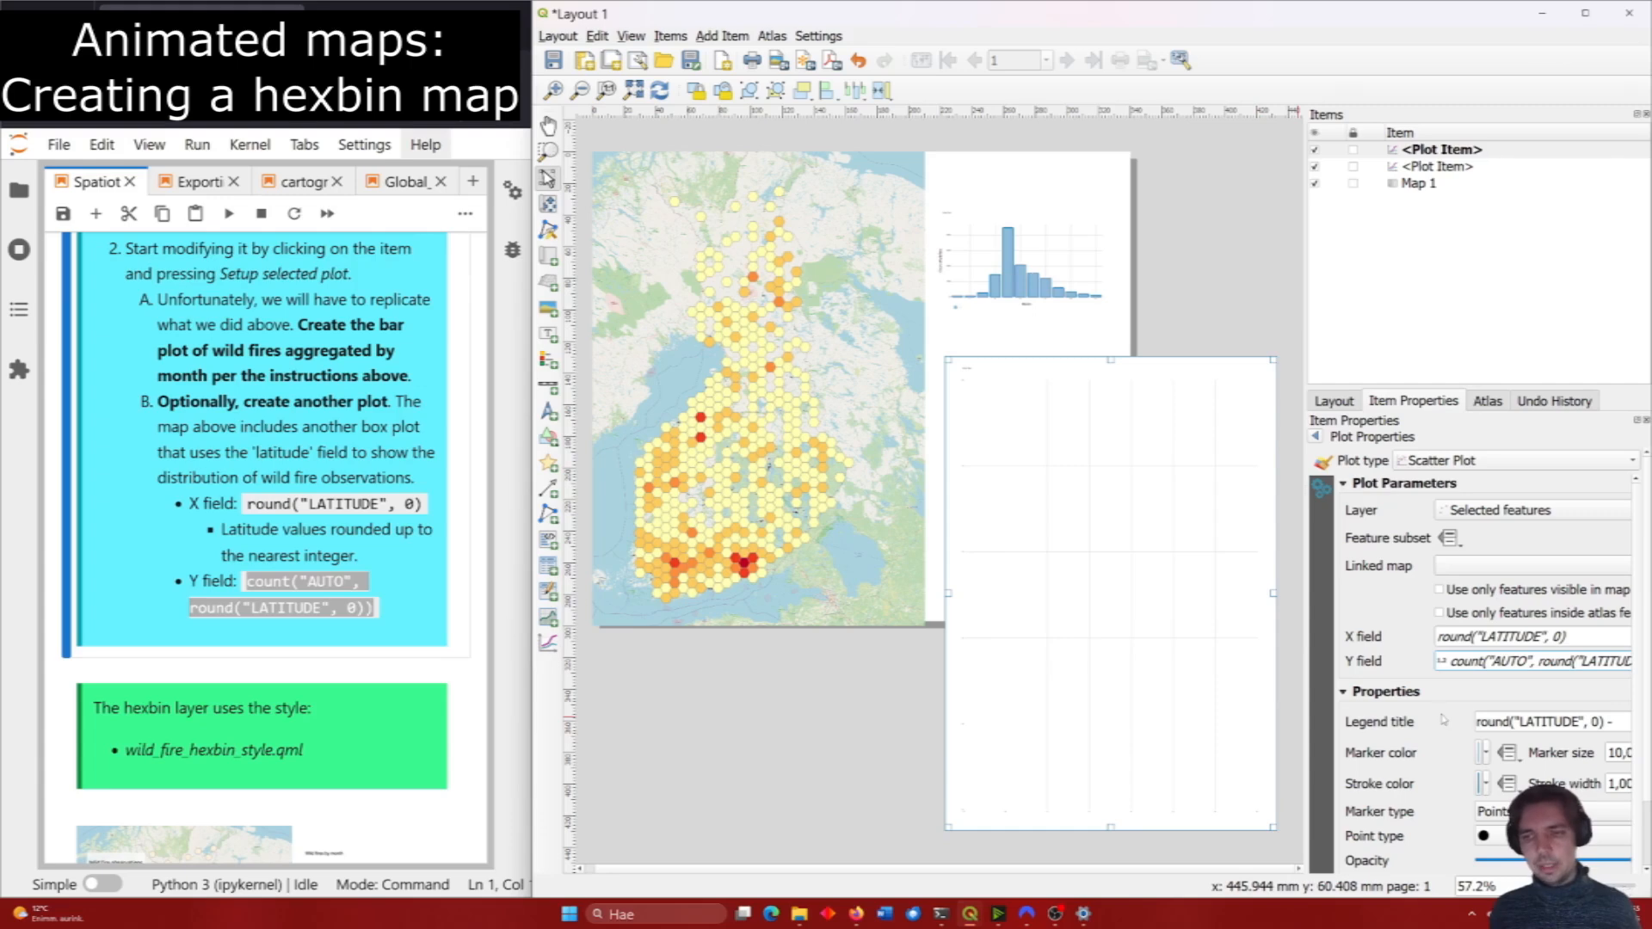
Change the new plot to a Bar Plot with Horizontal bar orientation and update the plot configuration.
scroll(1443, 719, "down", 3)
scroll(1443, 720, "up", 3)
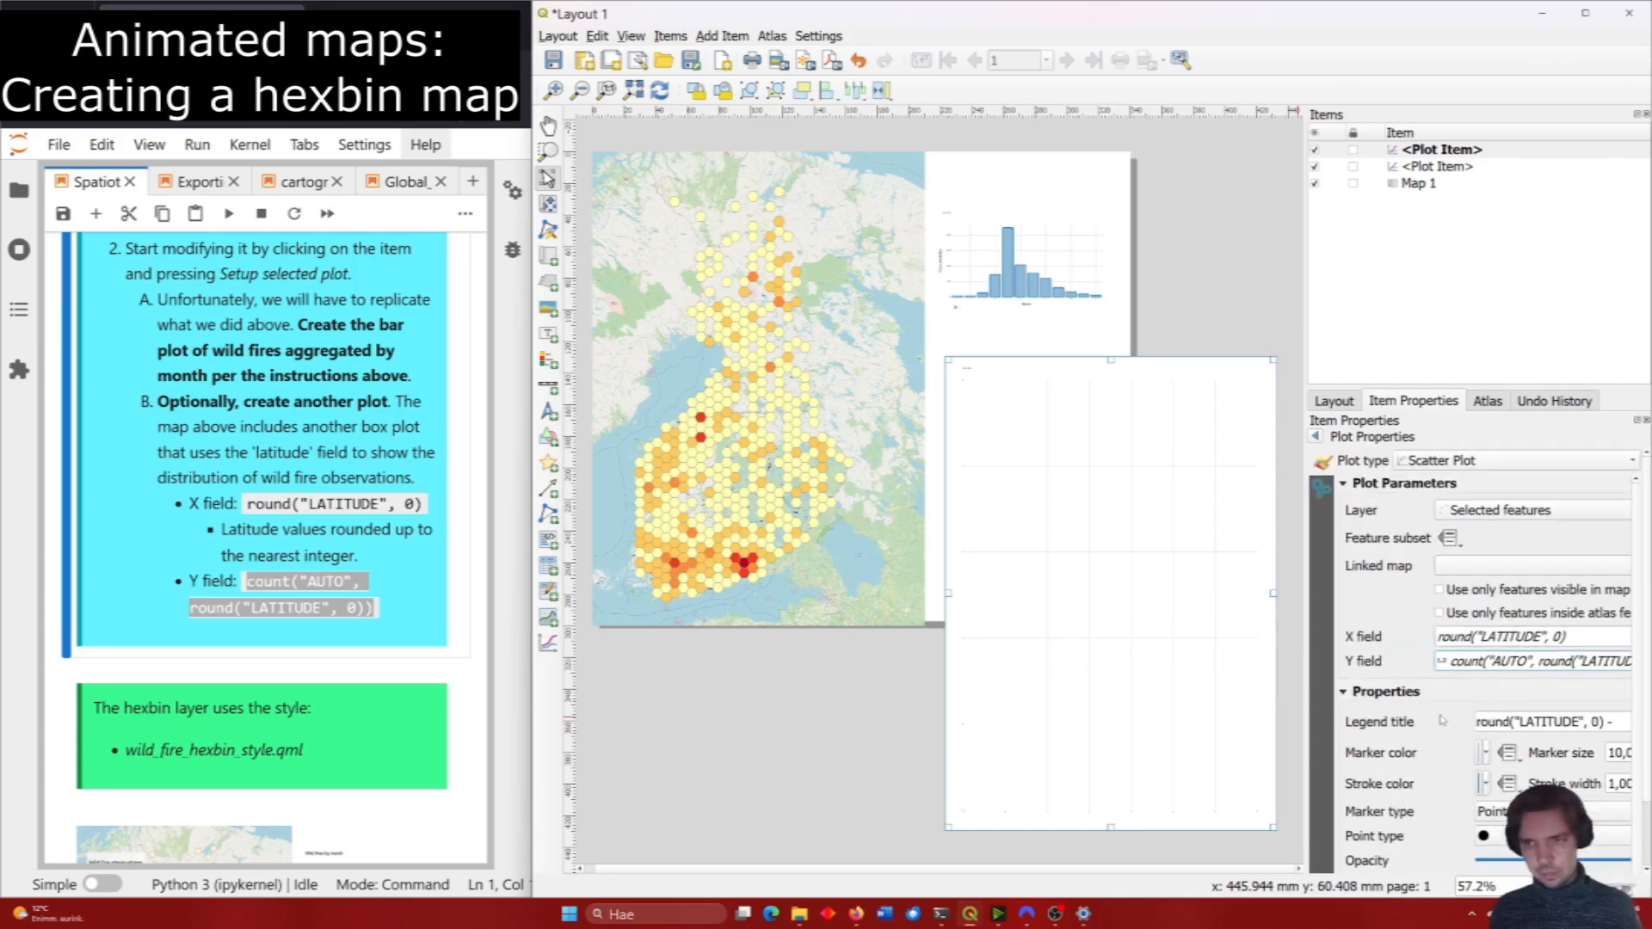
left_click(1451, 461)
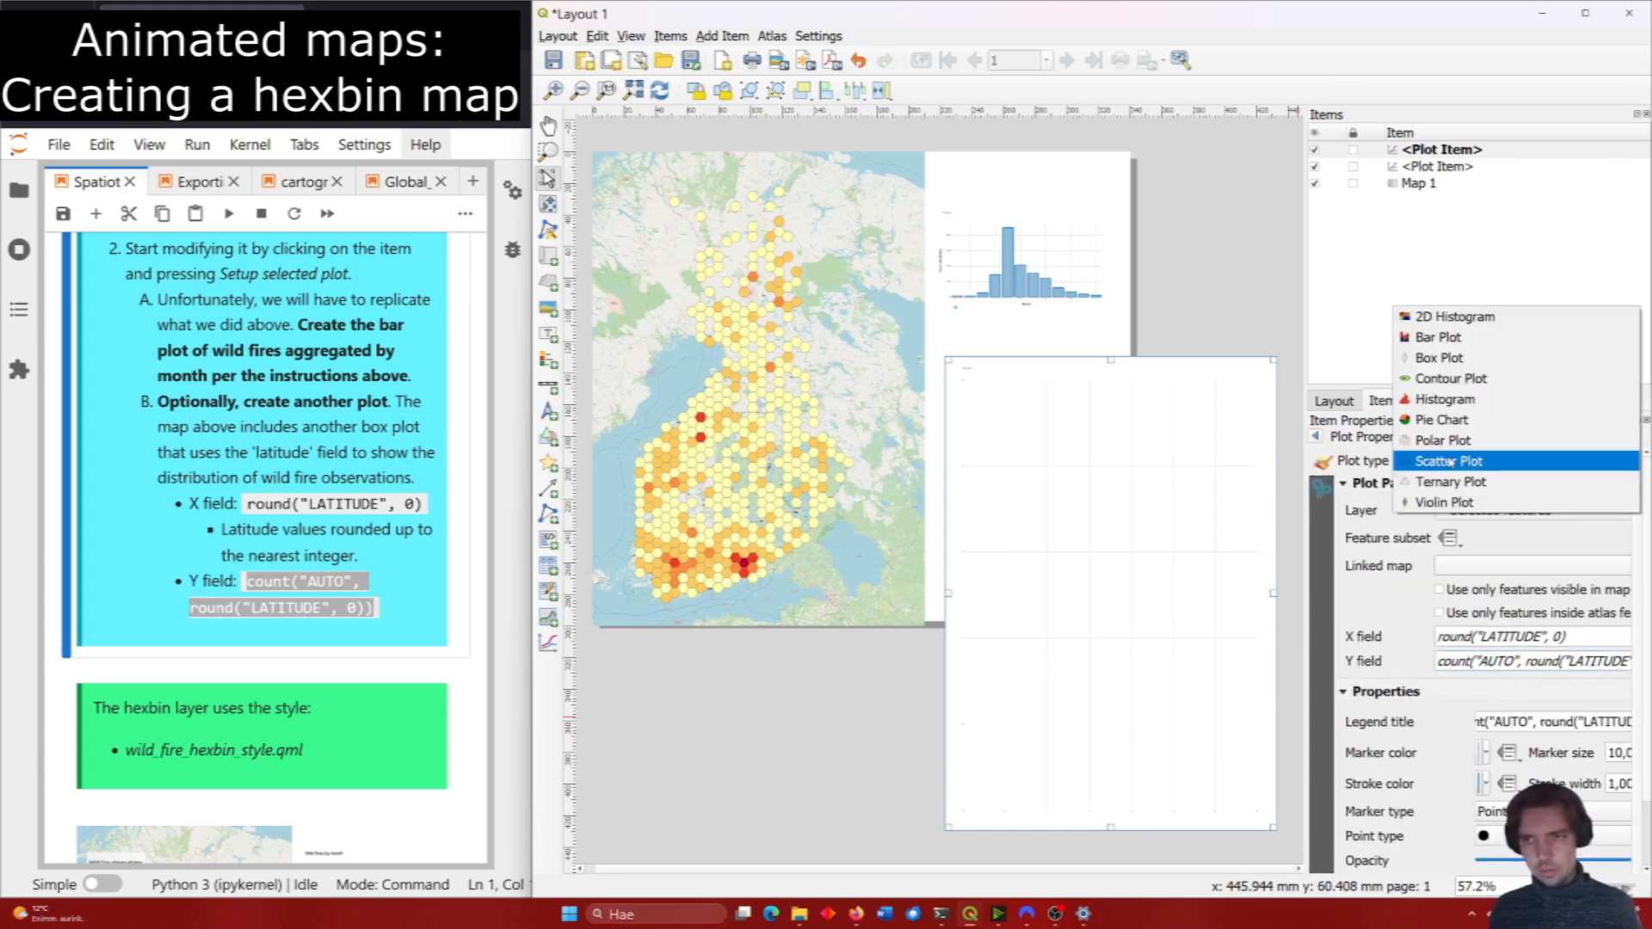
left_click(1446, 337)
scroll(1404, 633, "down", 2)
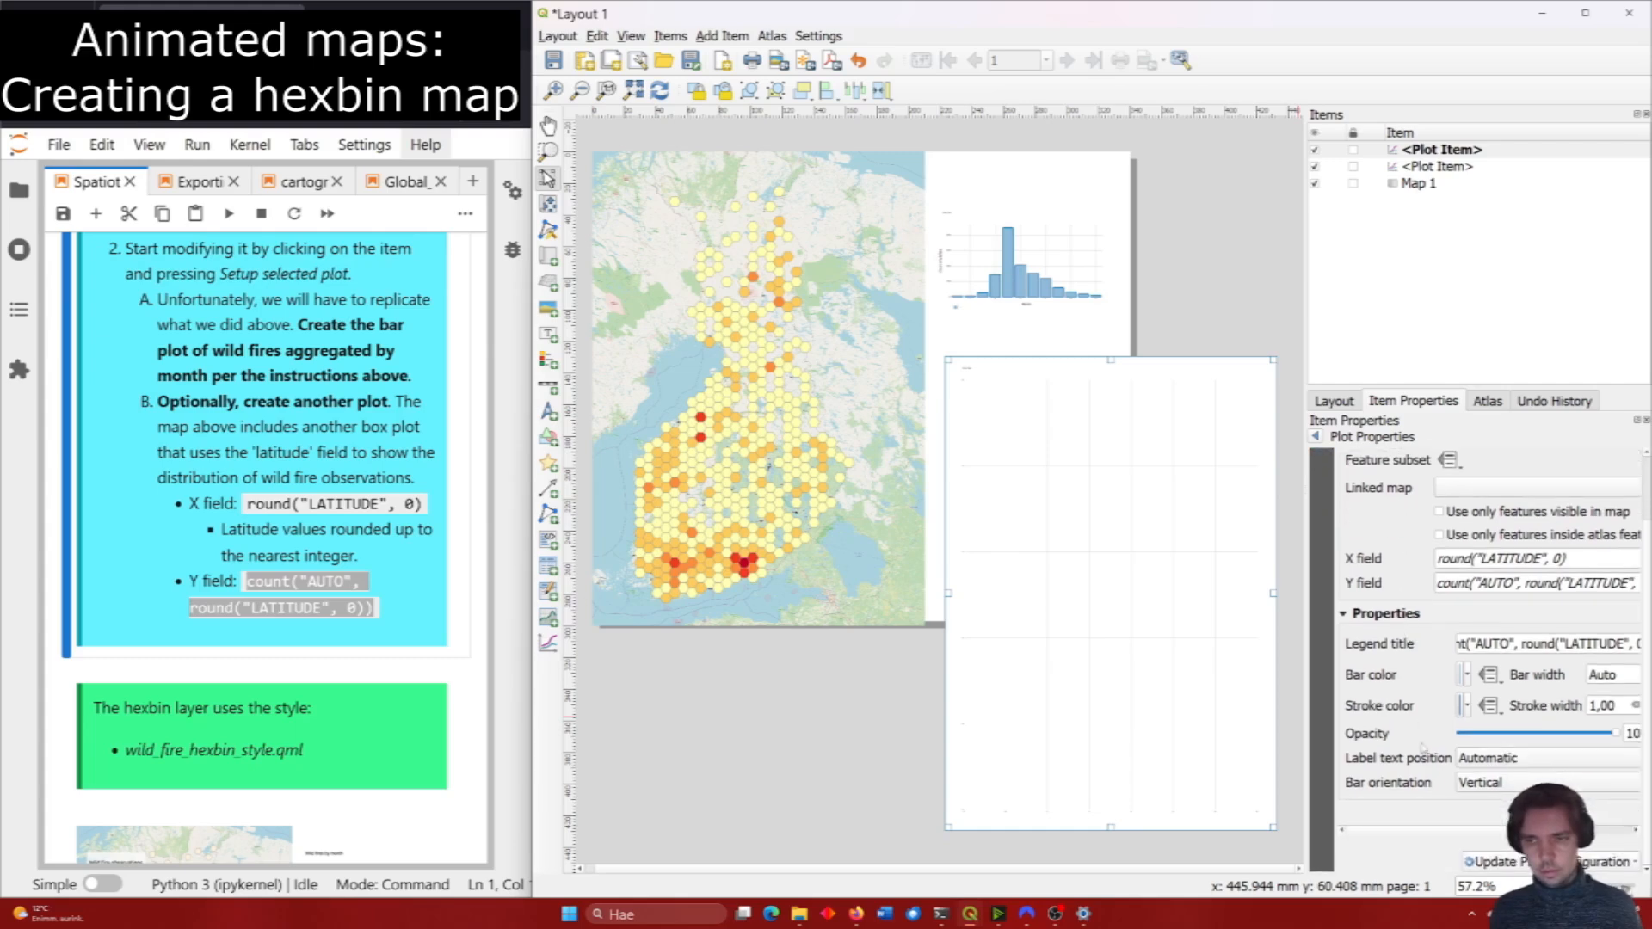
left_click(1460, 782)
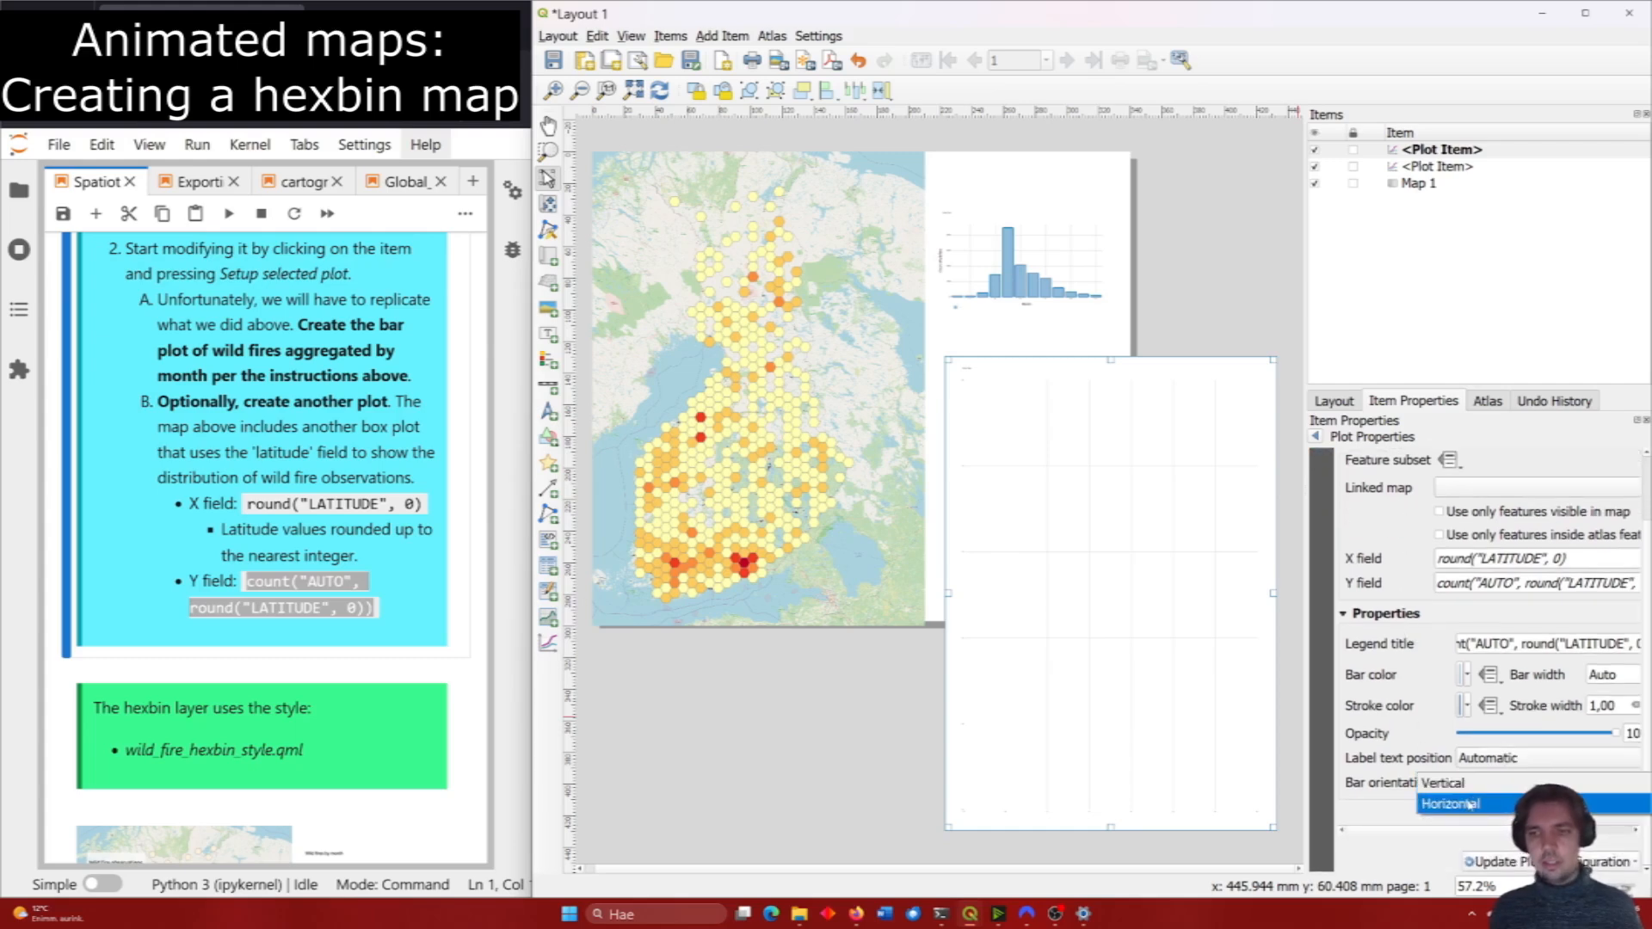
left_click(1468, 805)
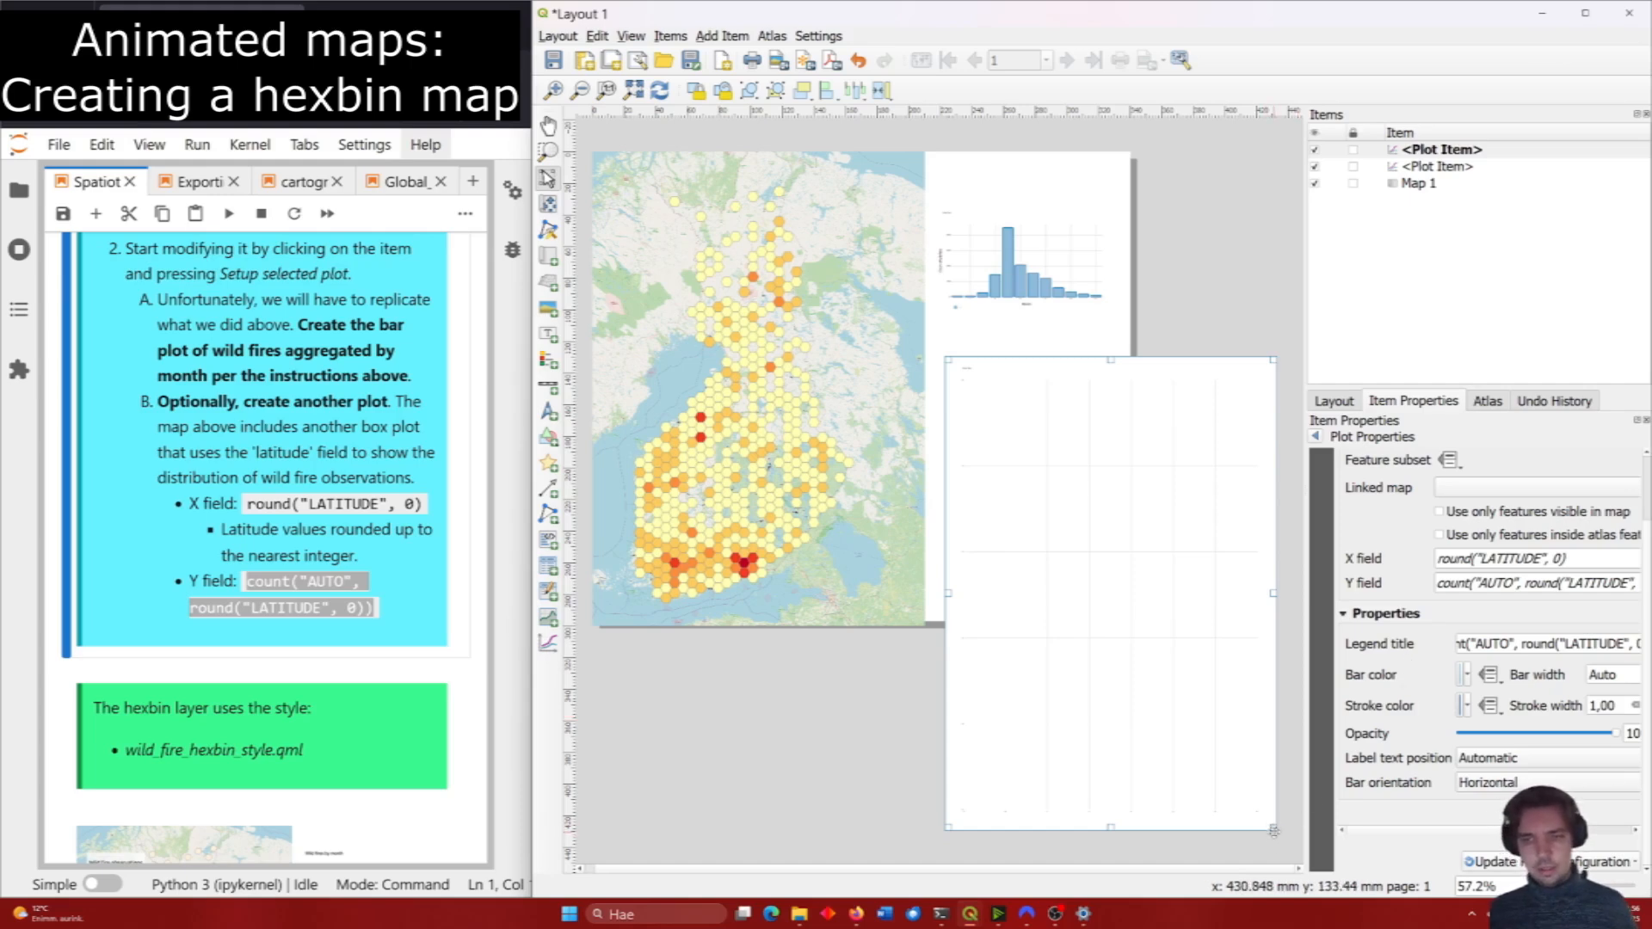
Move the latitude plot slightly and shrink it to a small landscape box on the page's blank strip, below the monthly plot.
left_click_drag(1093, 443, 1080, 437)
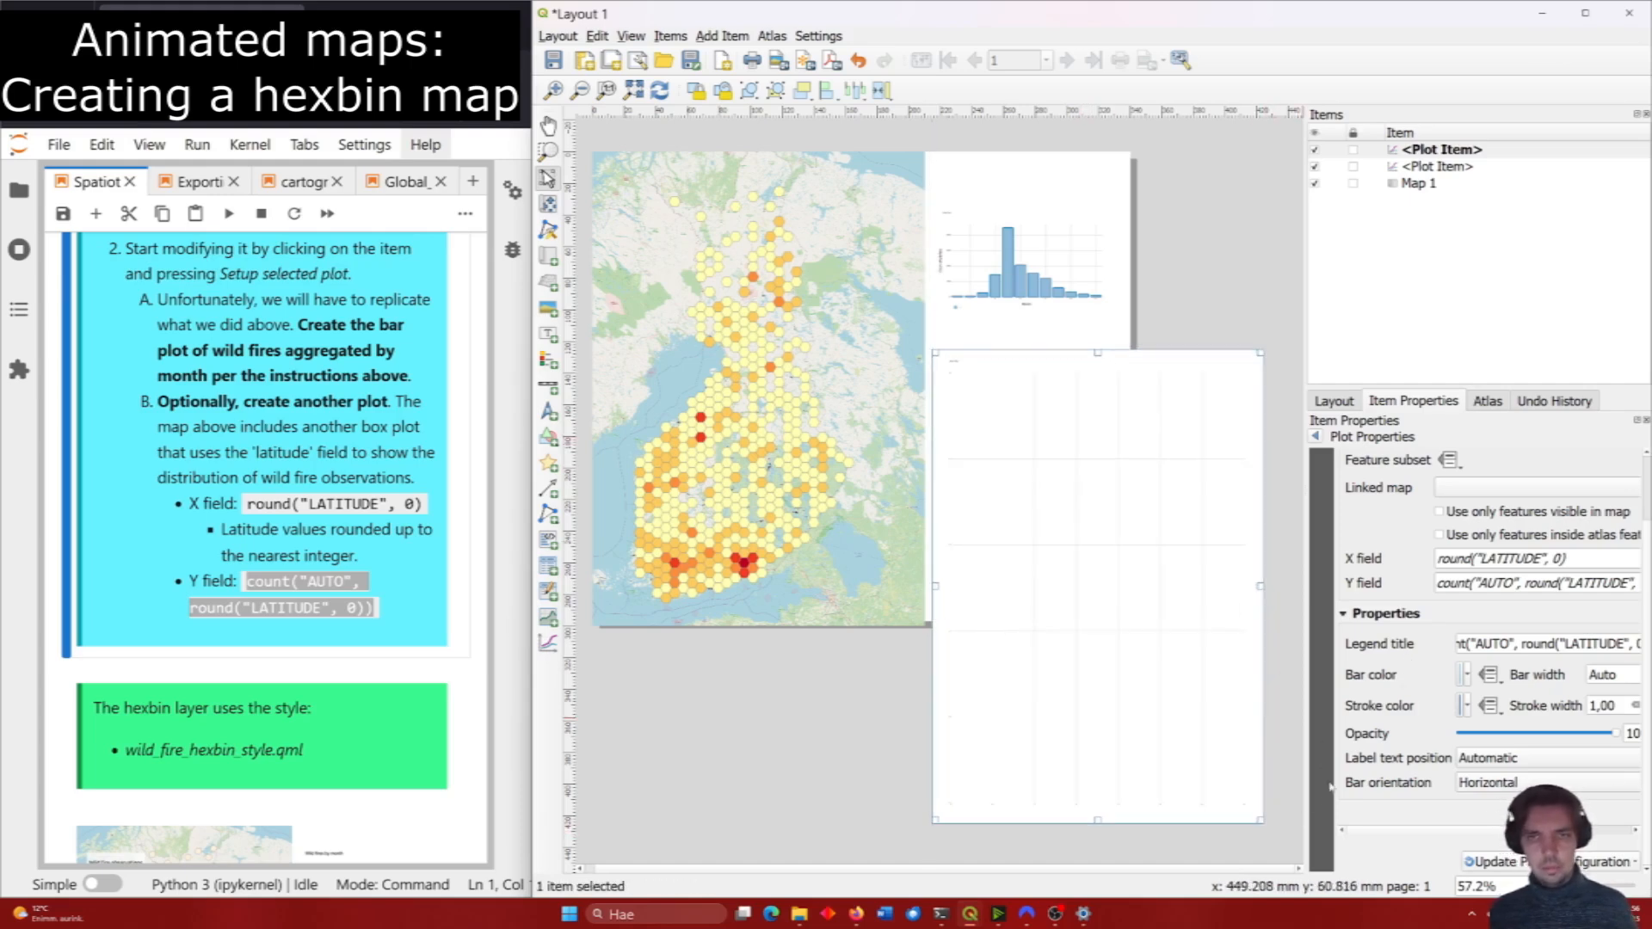
left_click_drag(1260, 820, 1120, 479)
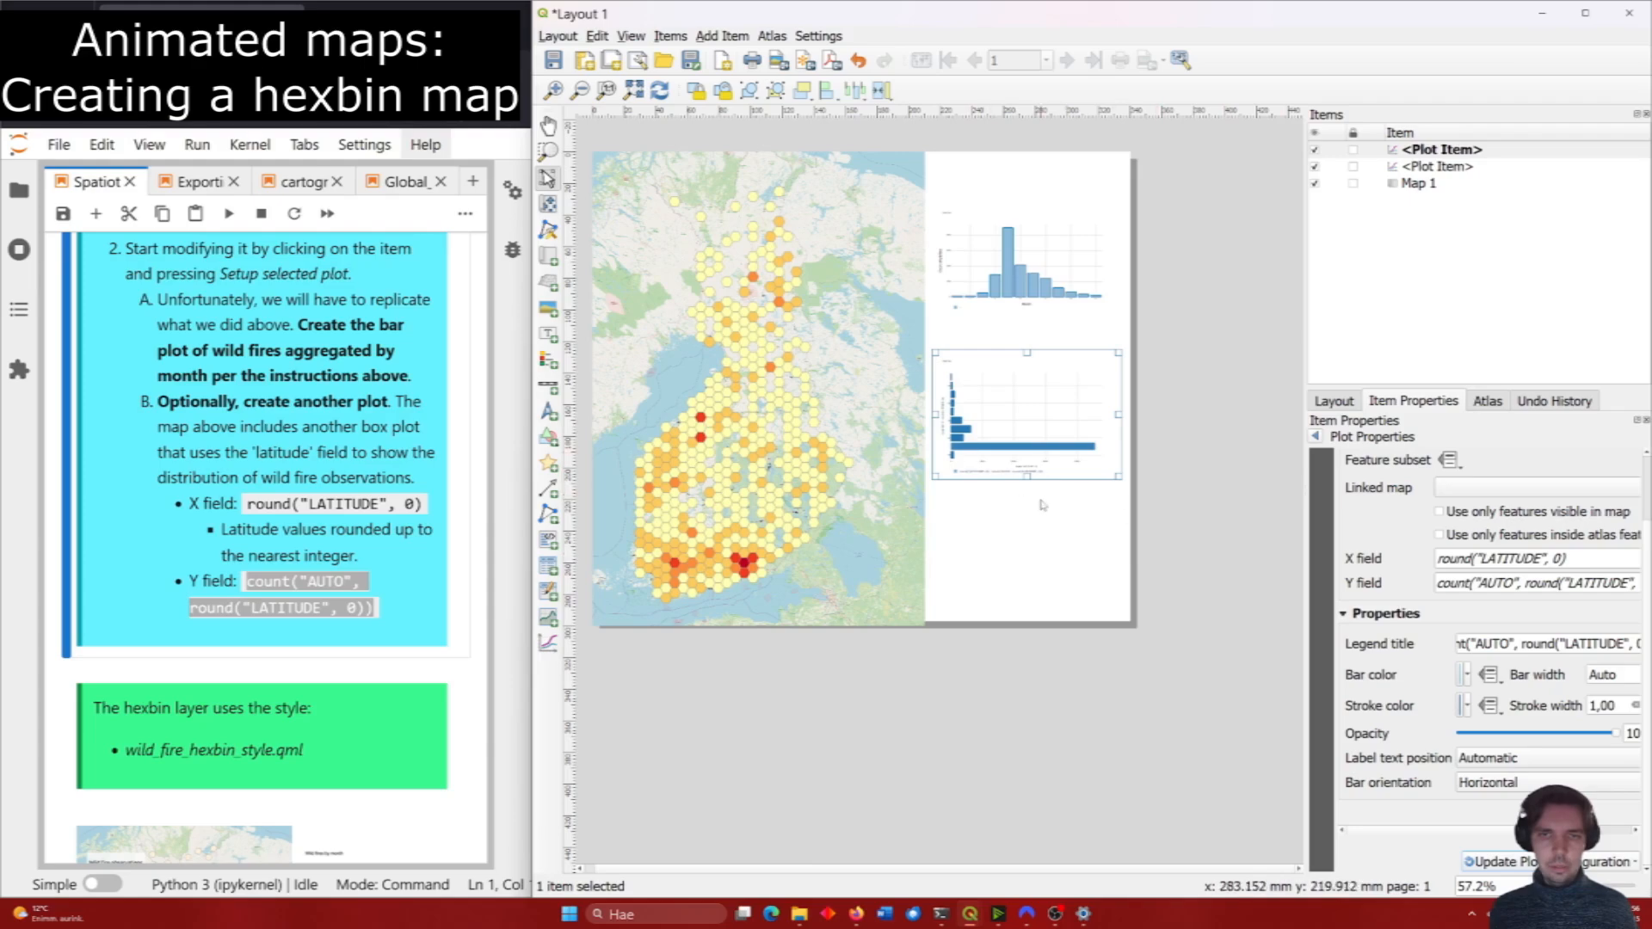
scroll(1033, 495, "up", 1)
scroll(1010, 482, "up", 1)
scroll(1021, 492, "down", 1)
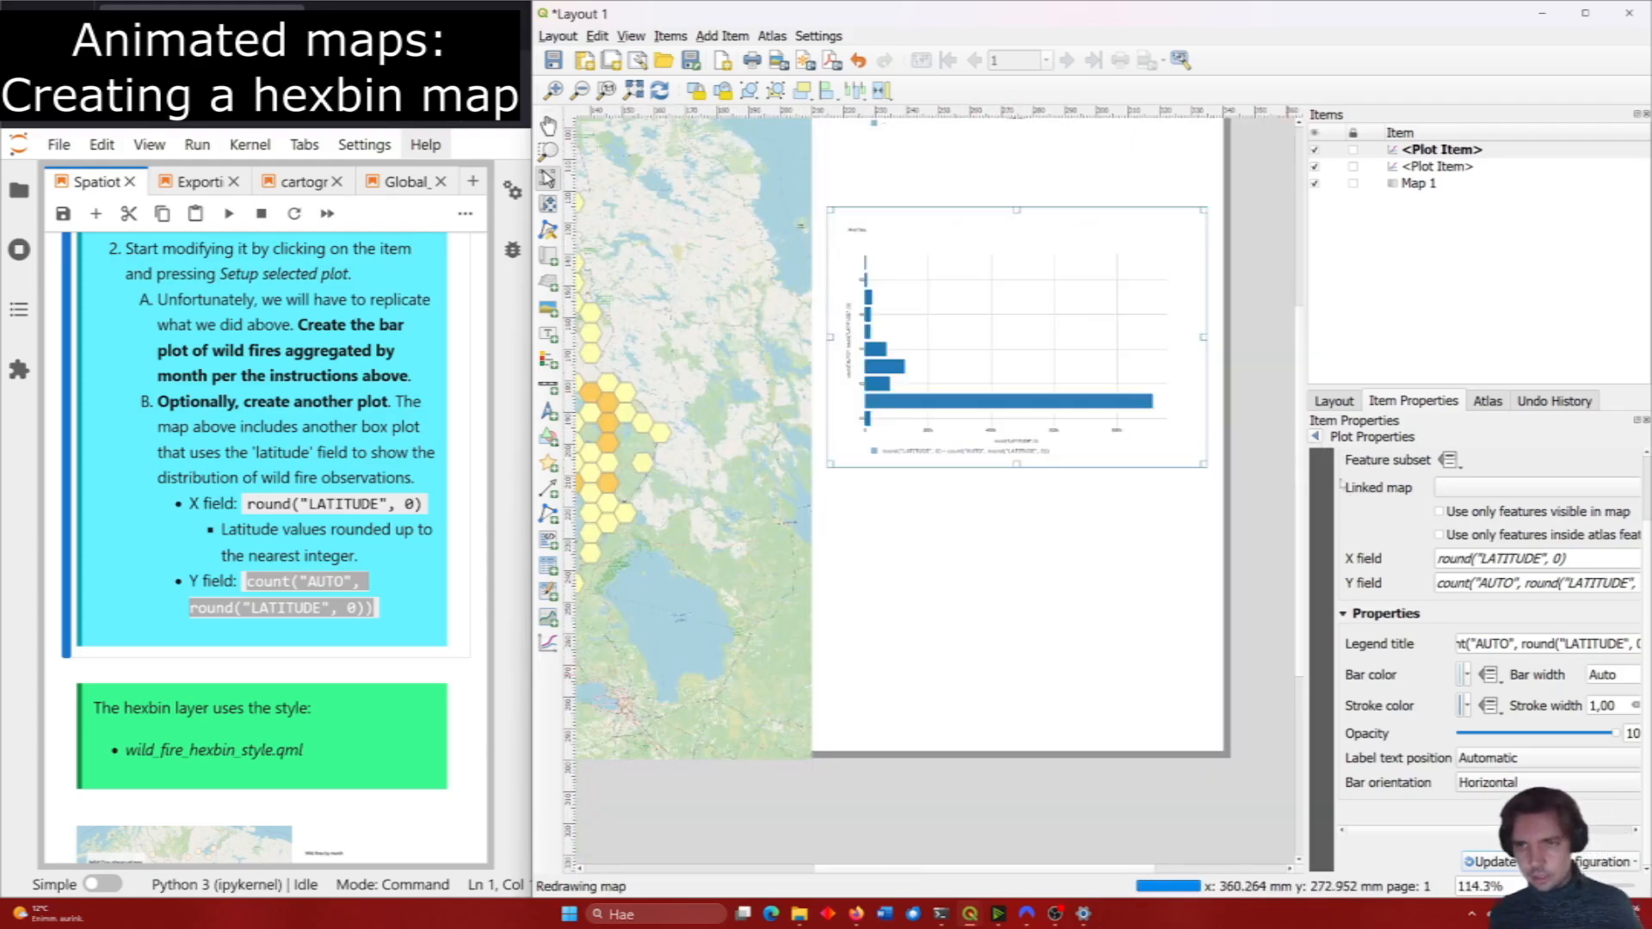
Reopen the latitude plot's setup, set its bar mode to Overlay, and update the plot configuration.
left_click(1315, 437)
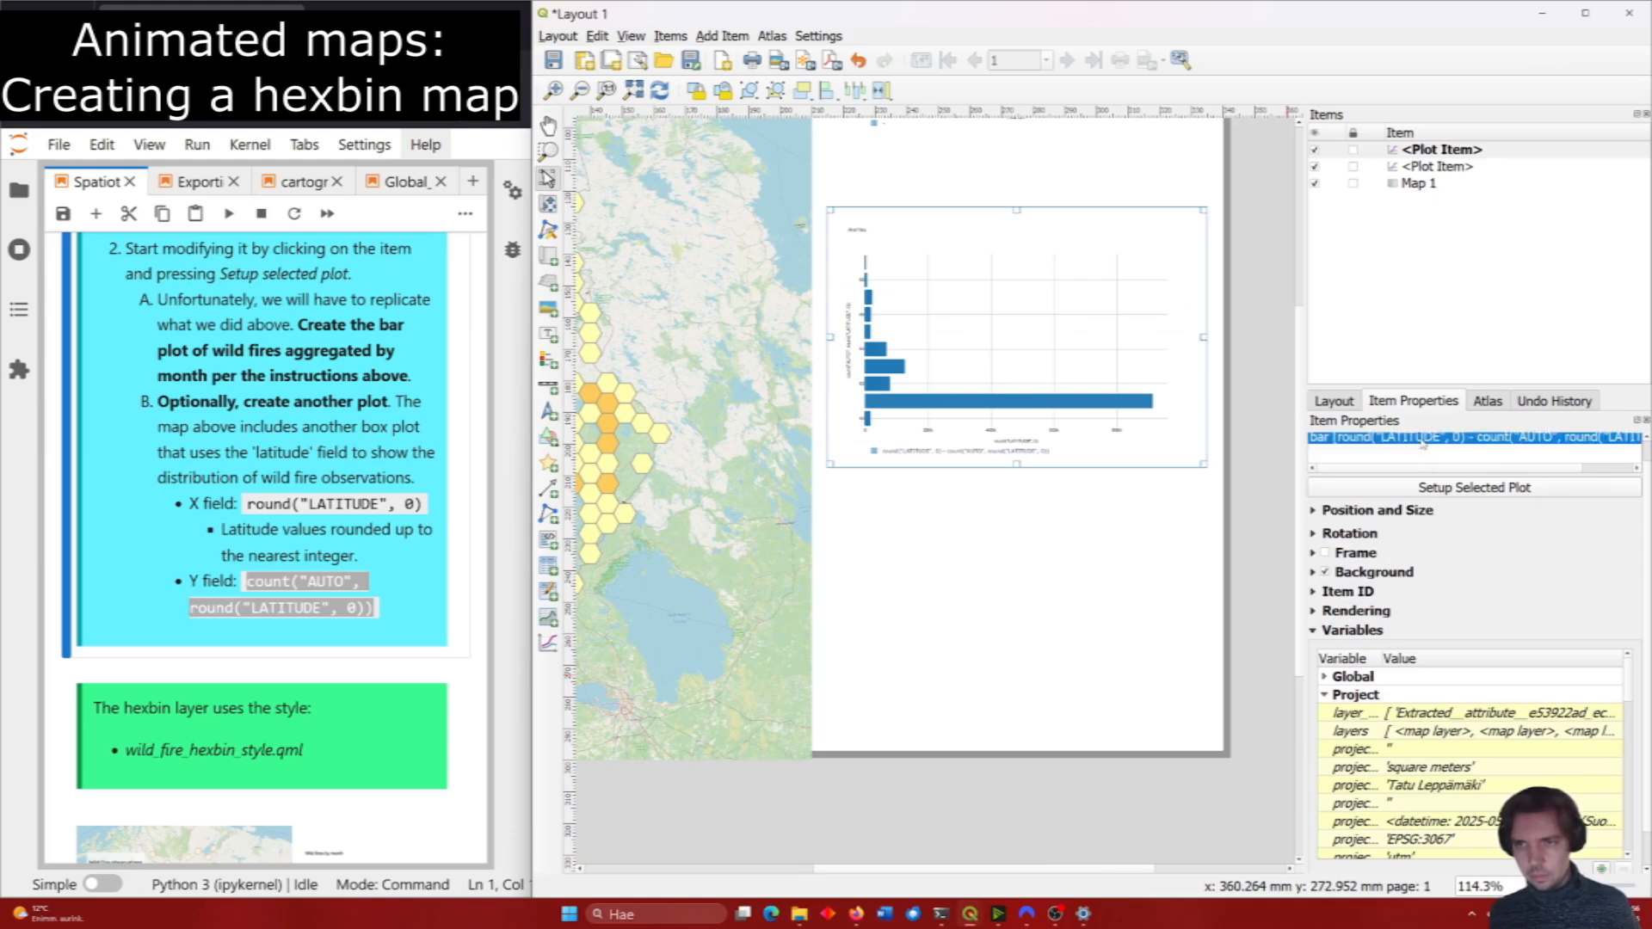
left_click(1456, 488)
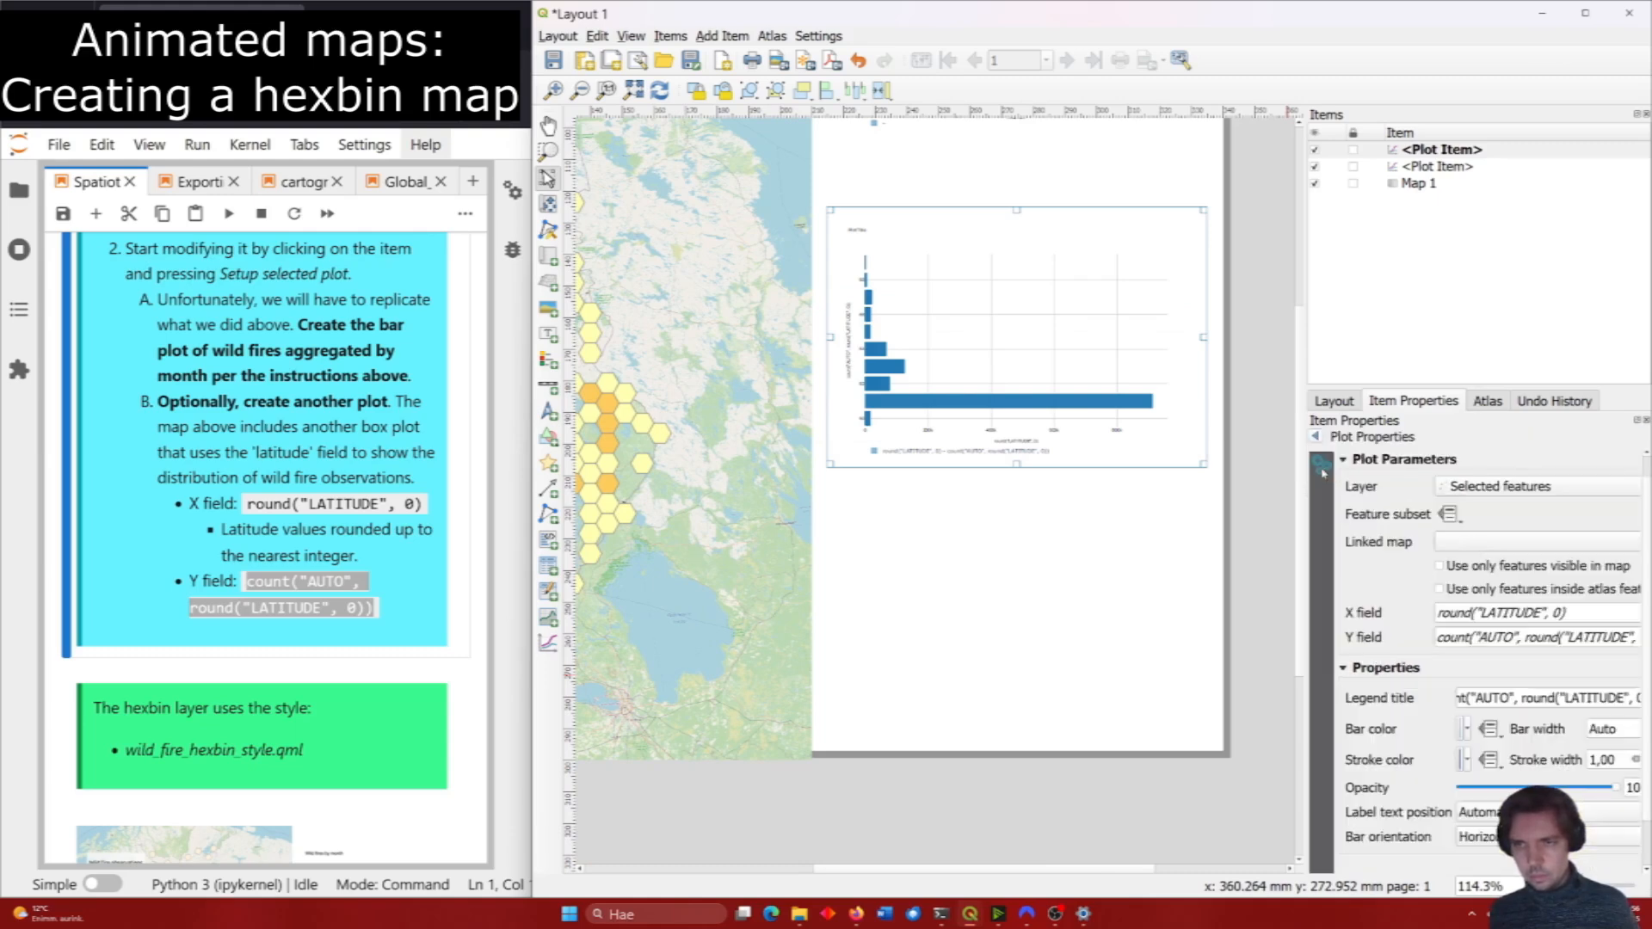
scroll(1387, 693, "down", 2)
left_click(1497, 695)
left_click(1498, 733)
scroll(1480, 654, "down", 1)
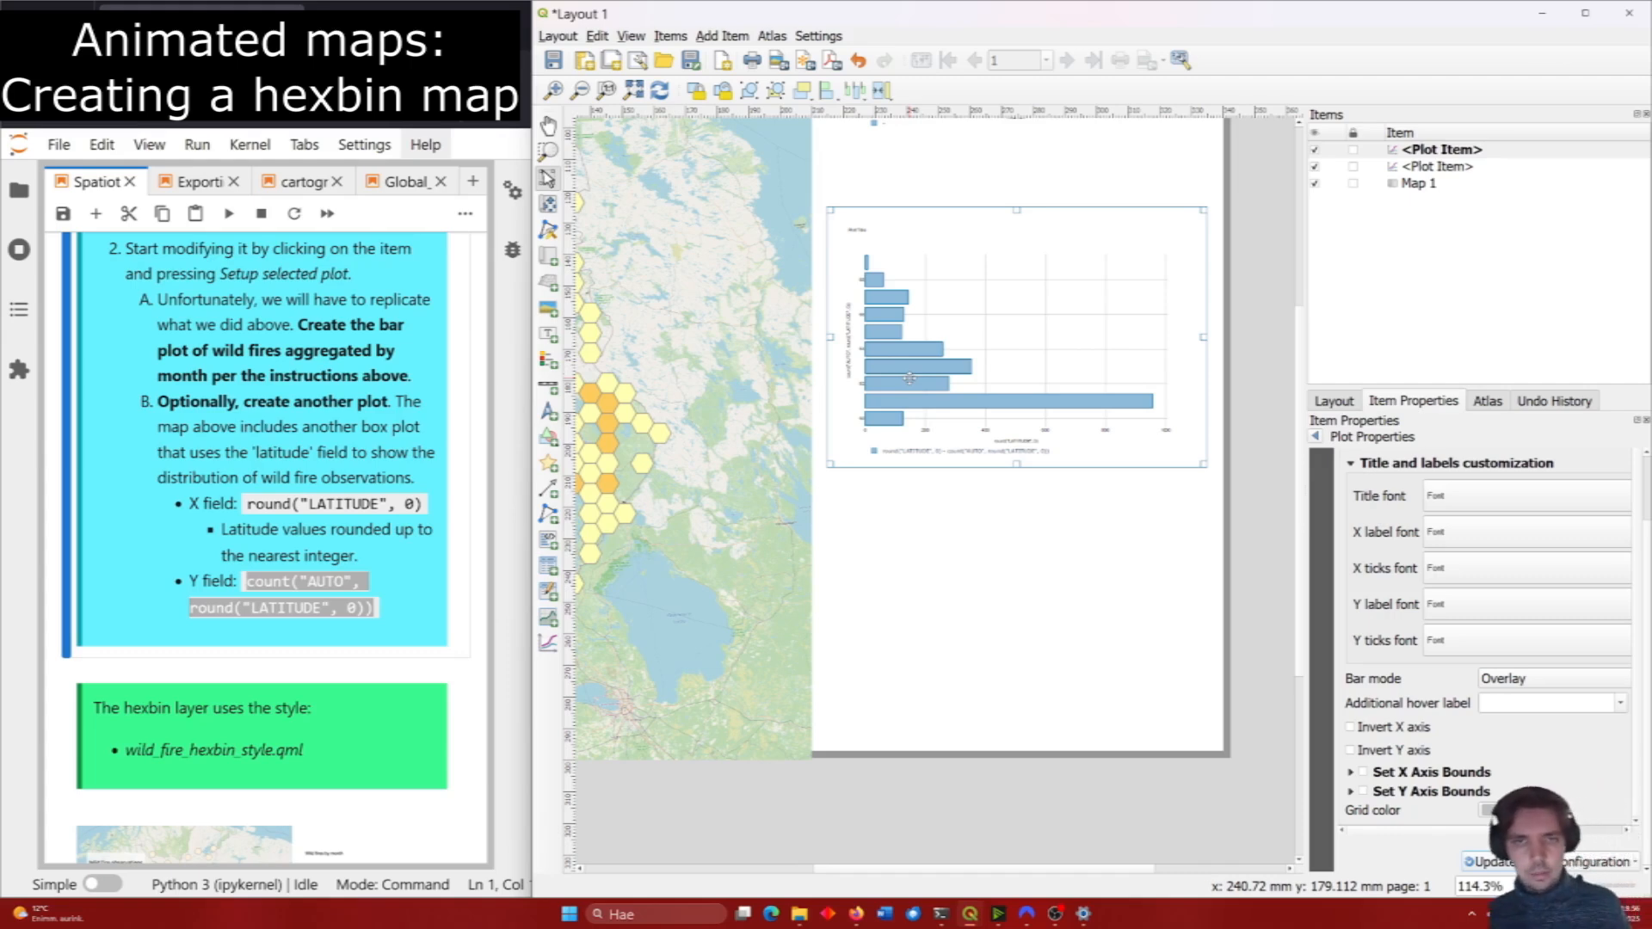
Examine the latitude bar plot and the whole layout page, and read on in the notebook to the section on making an animated map.
scroll(910, 378, "up", 1)
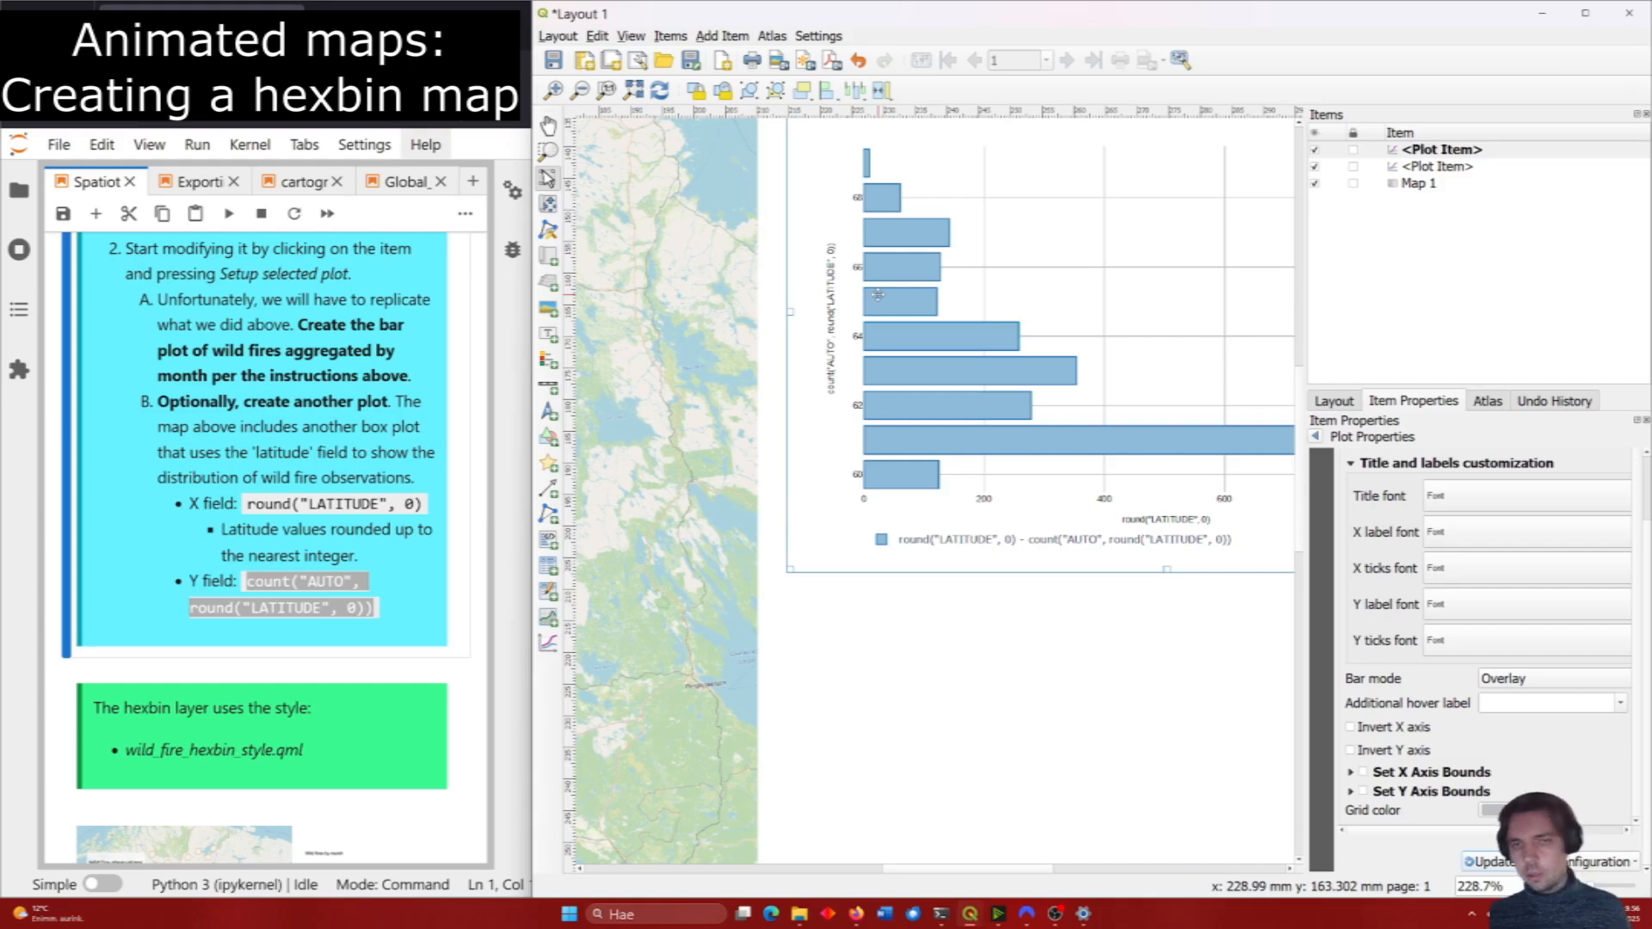
scroll(923, 340, "down", 1)
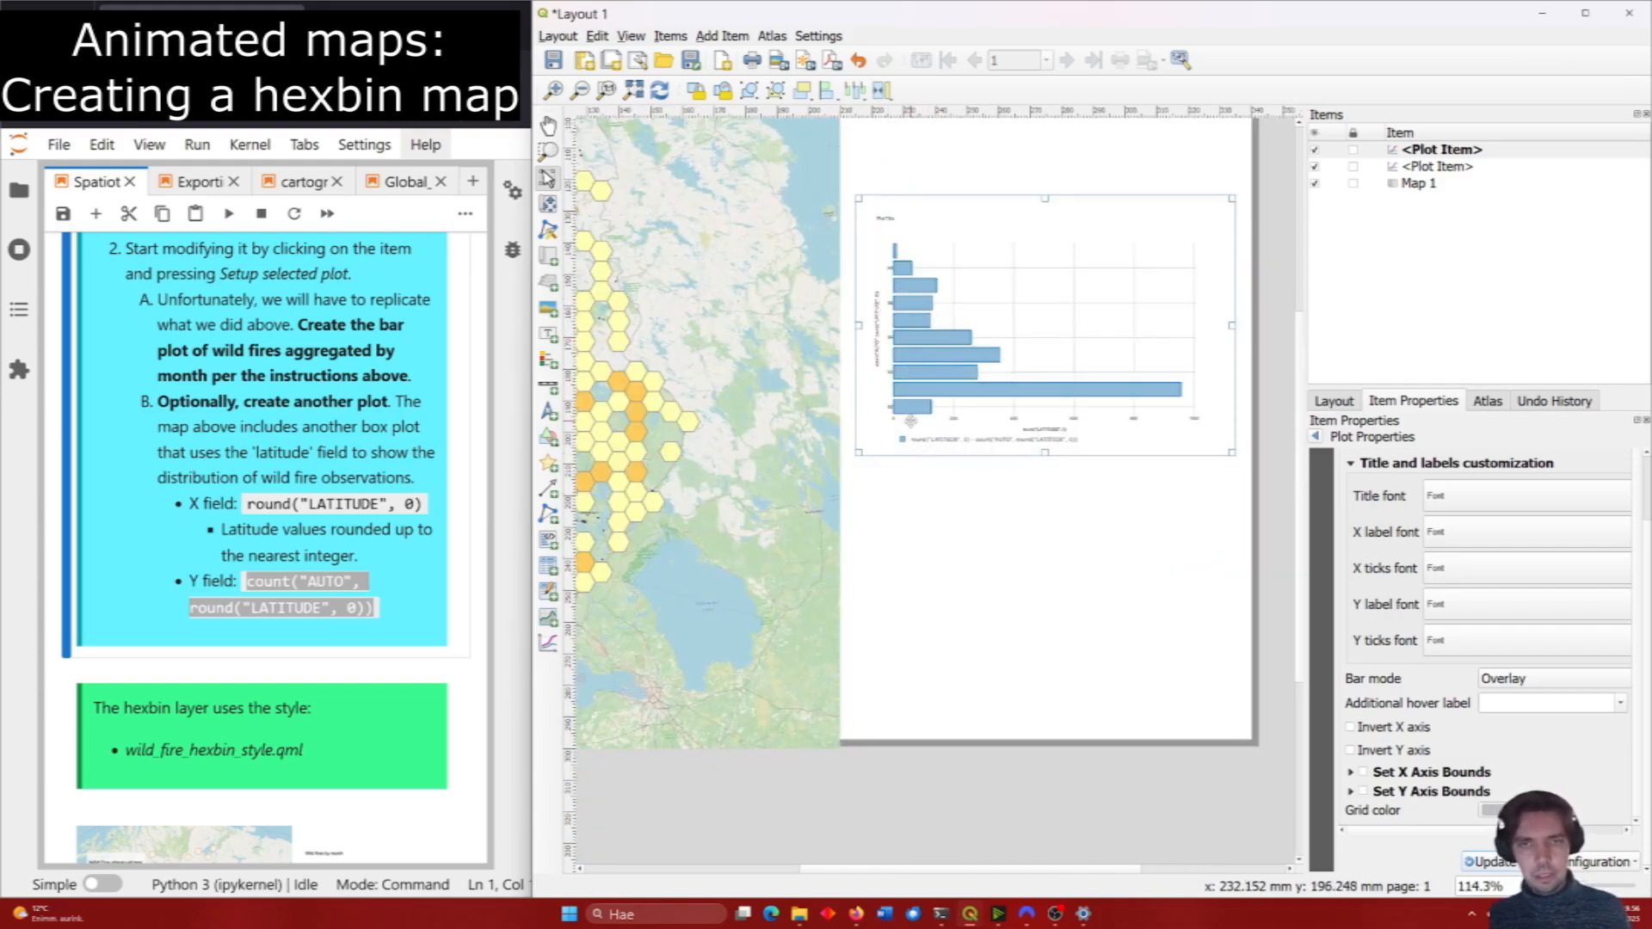
scroll(905, 251, "up", 1)
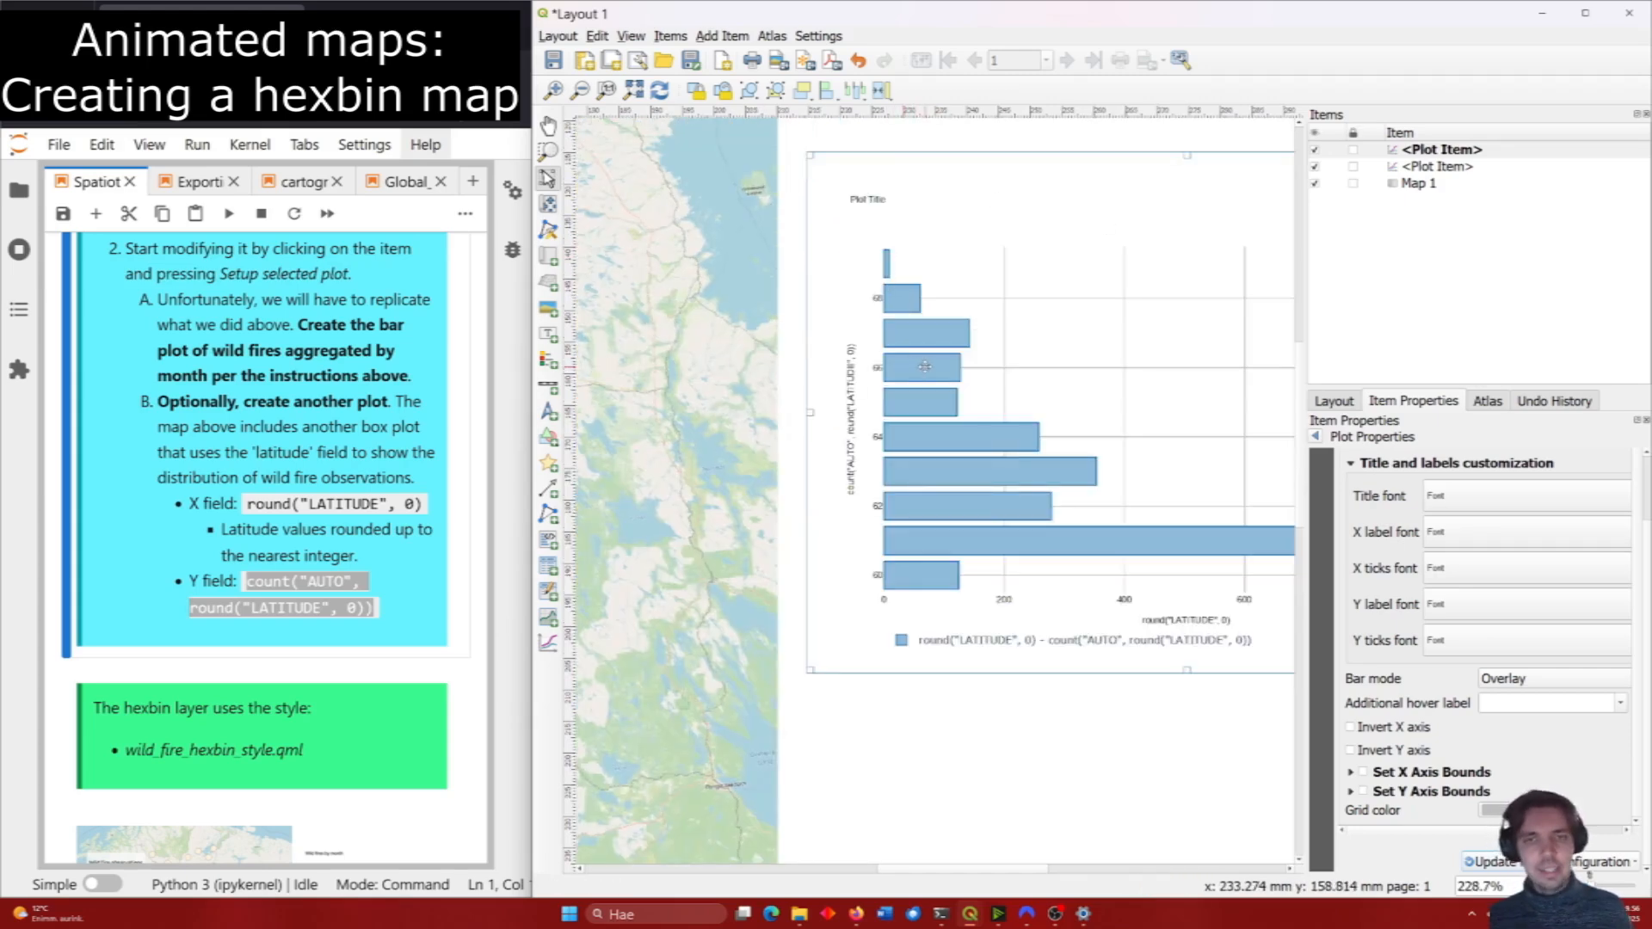
scroll(924, 366, "down", 1)
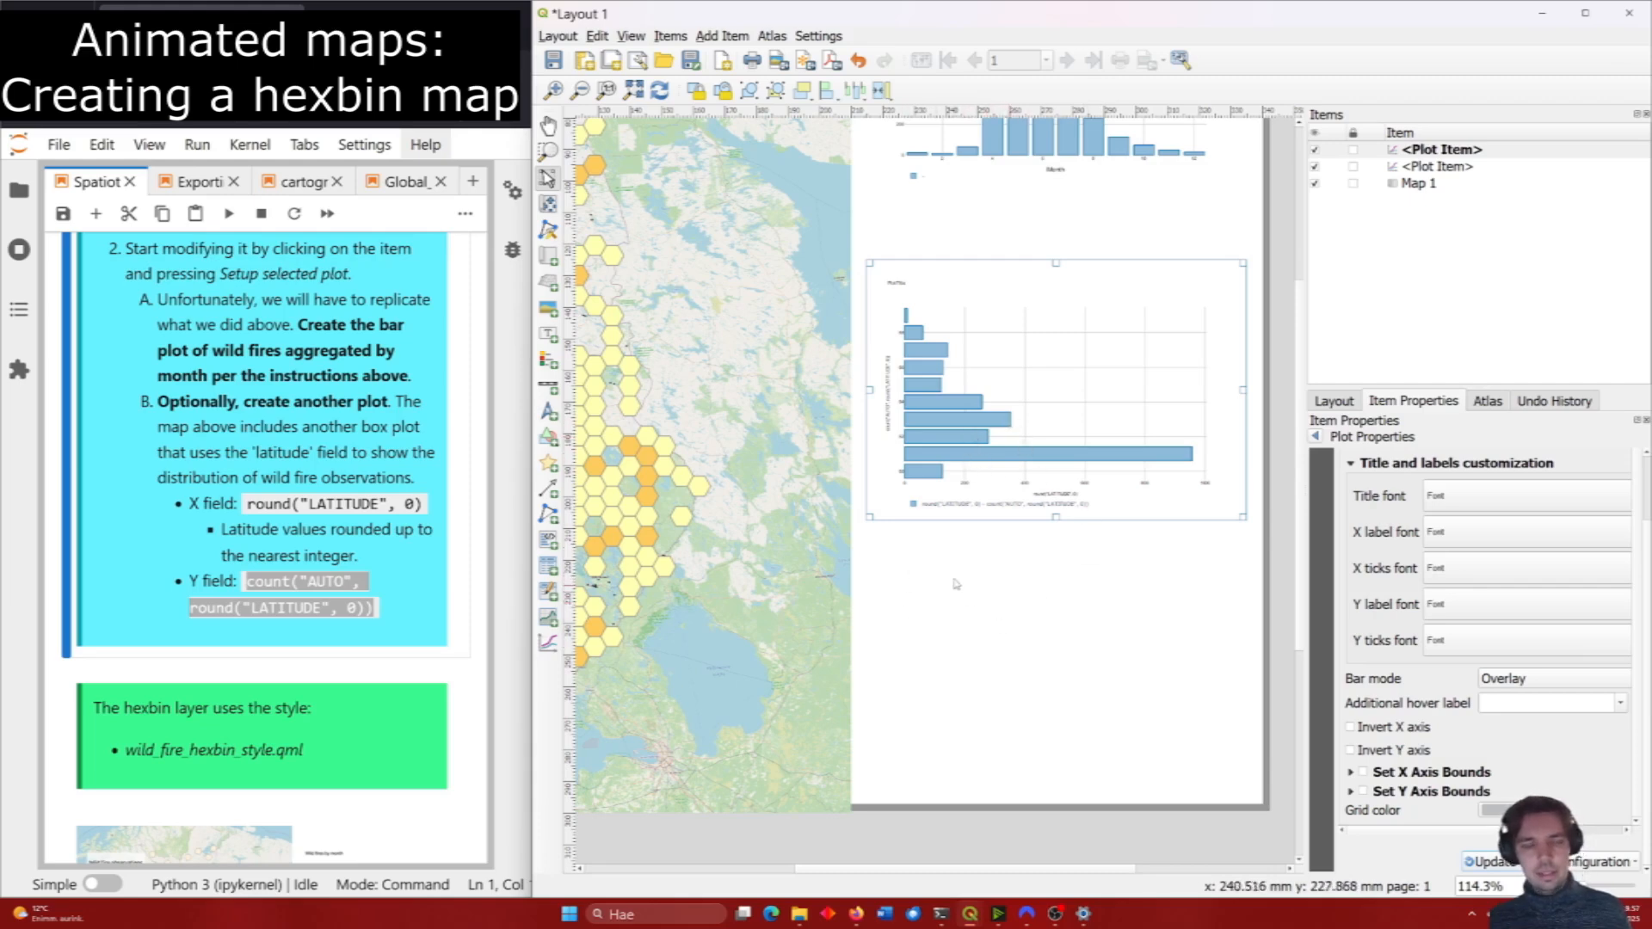
scroll(973, 579, "down", 1)
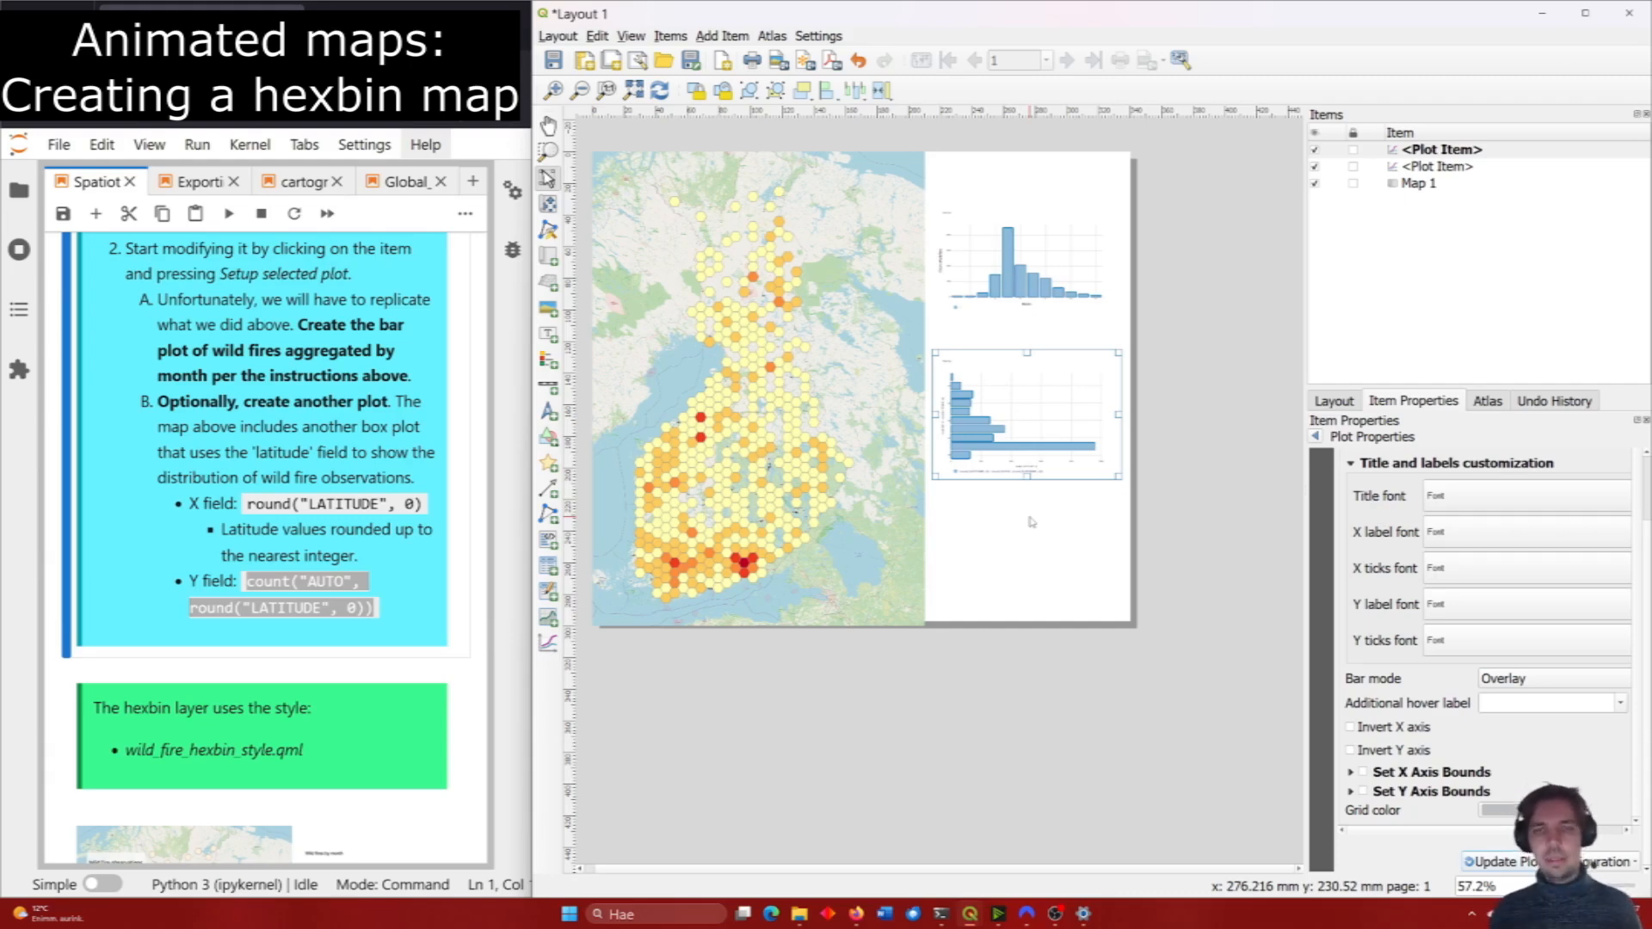
left_click(380, 671)
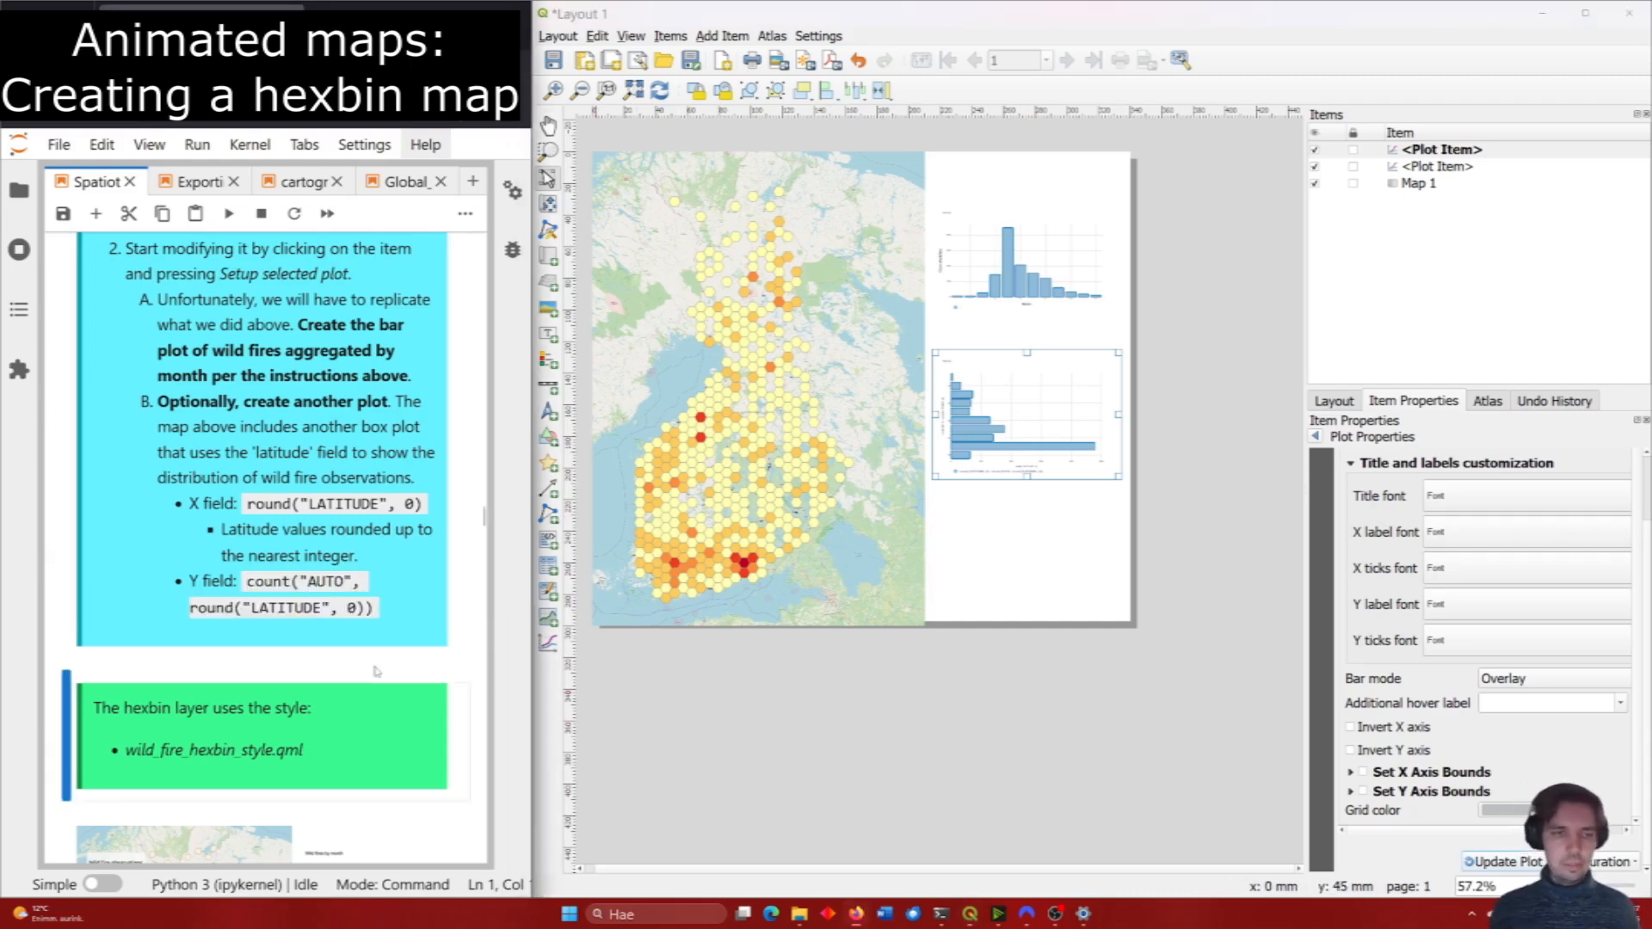
scroll(380, 672, "down", 5)
scroll(405, 644, "down", 3)
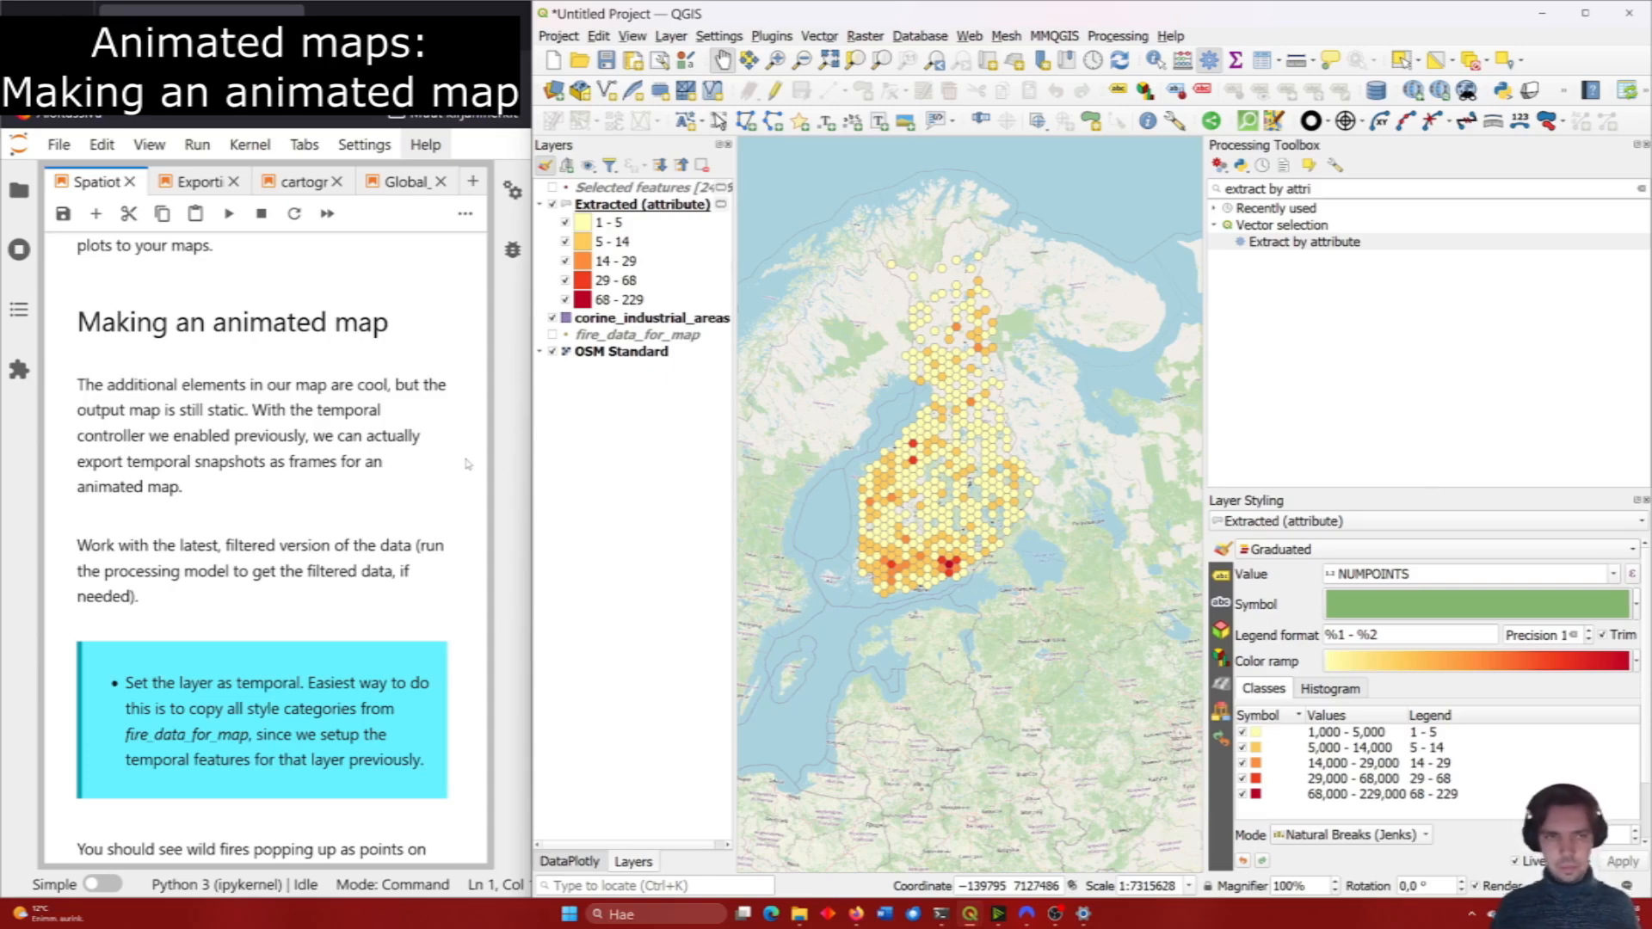
Show the Temporal Controller panel in the main QGIS window.
left_click(634, 37)
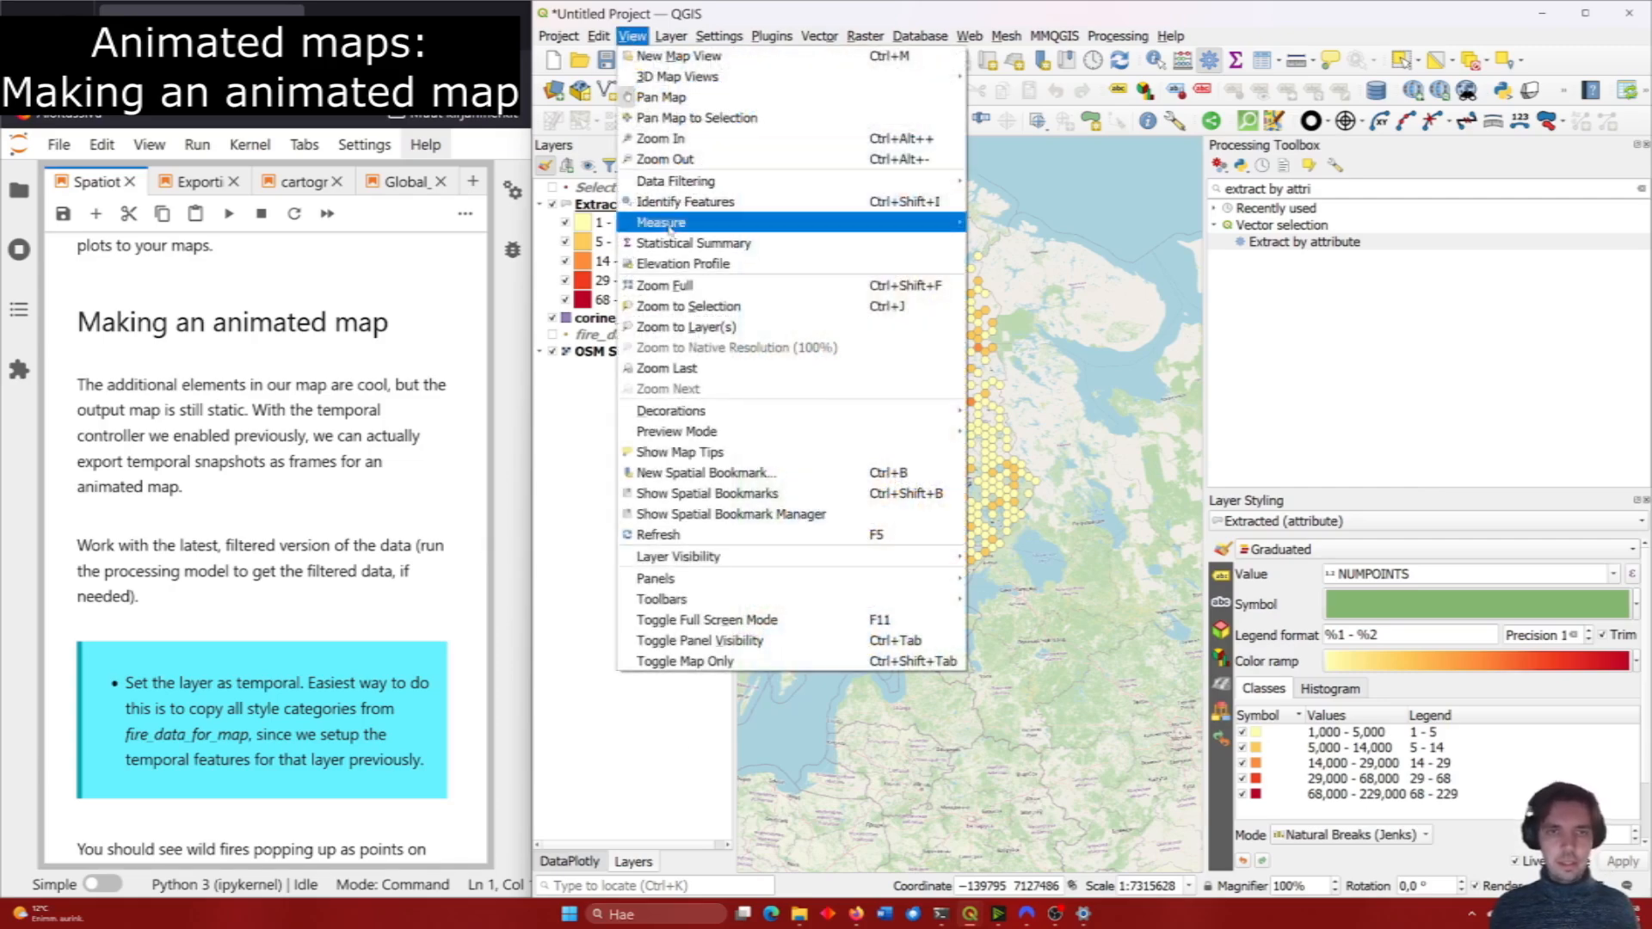
mouse_move(739, 600)
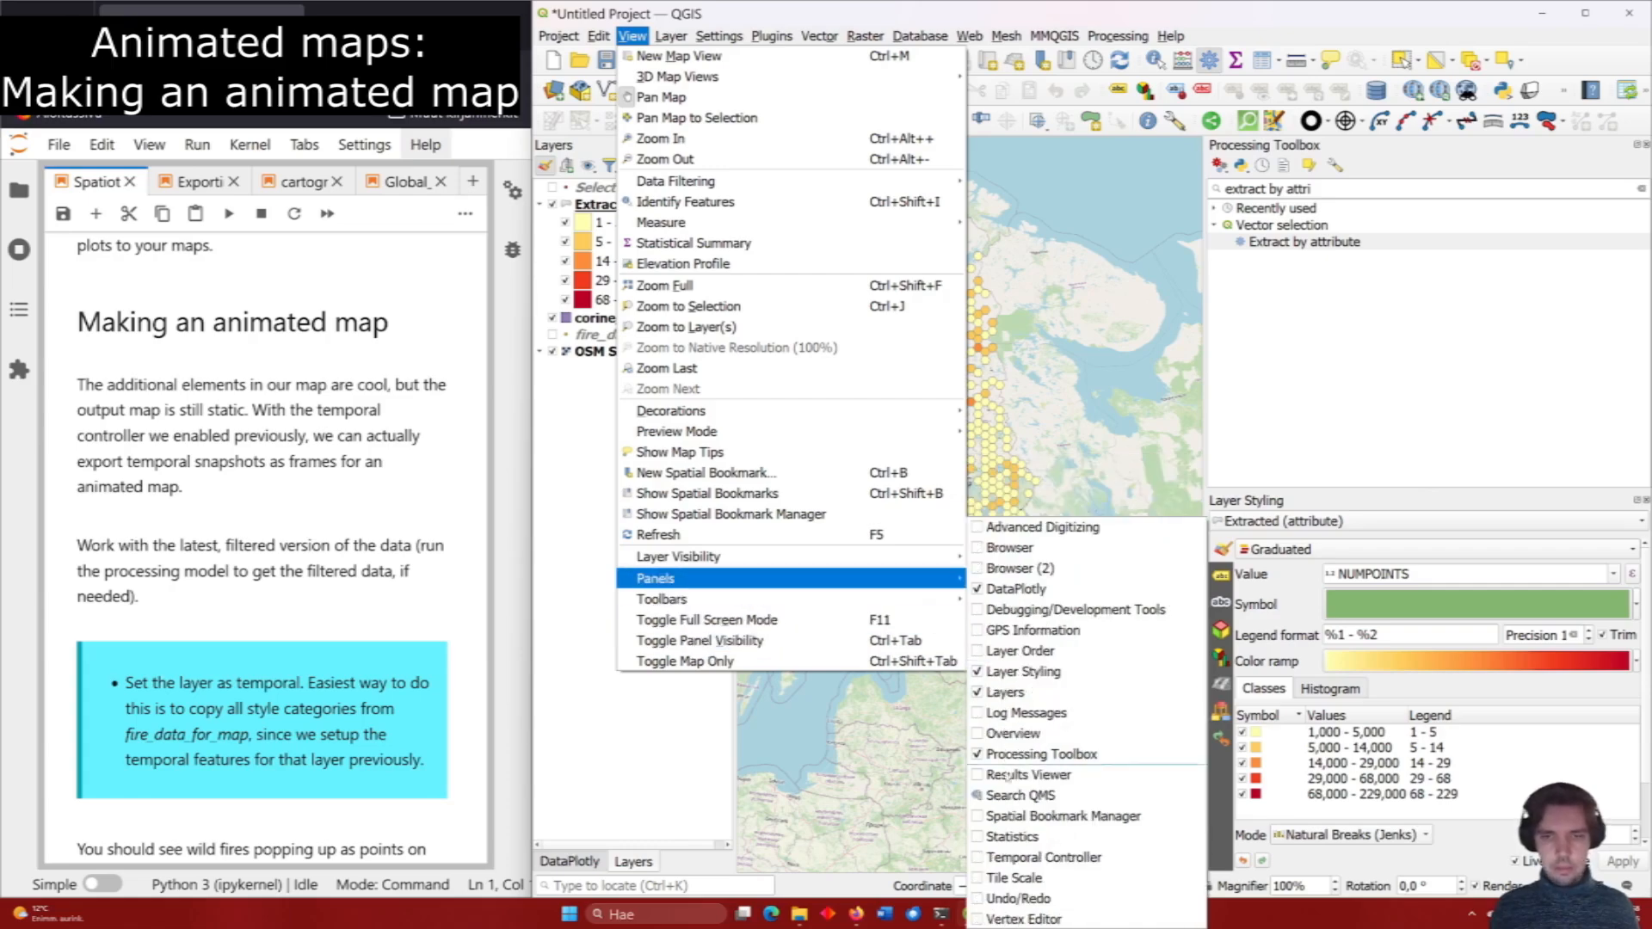
left_click(989, 859)
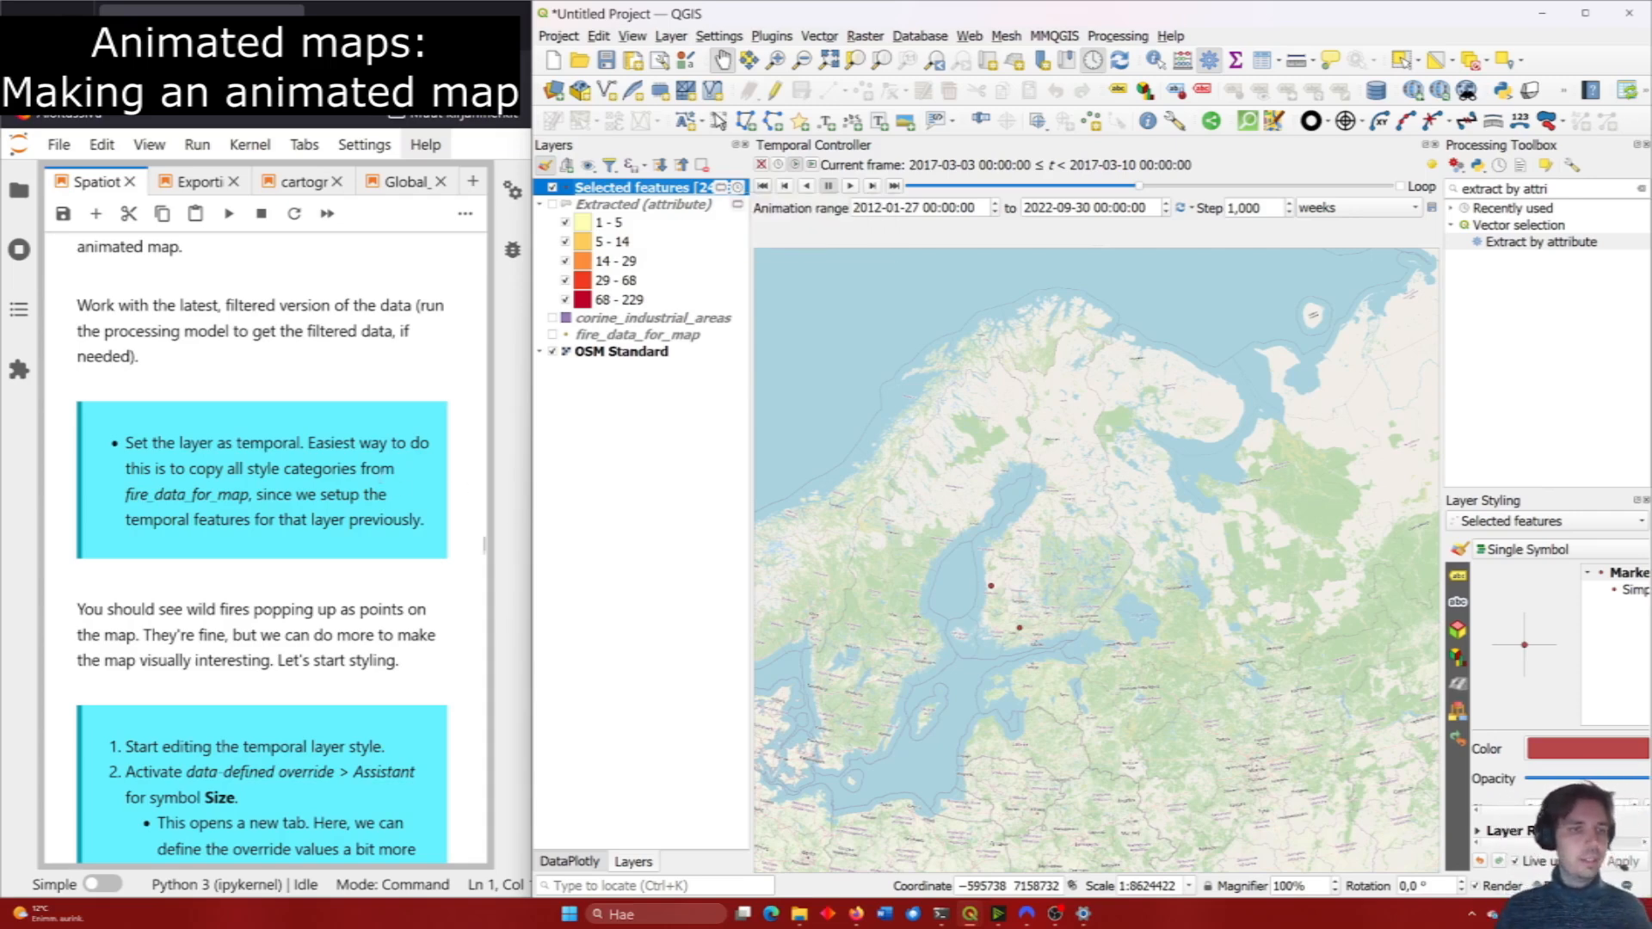
Read the notebook's point styling instructions and play the temporal animation of the wildfire points, zoomed in on Finland.
scroll(421, 432, "down", 3)
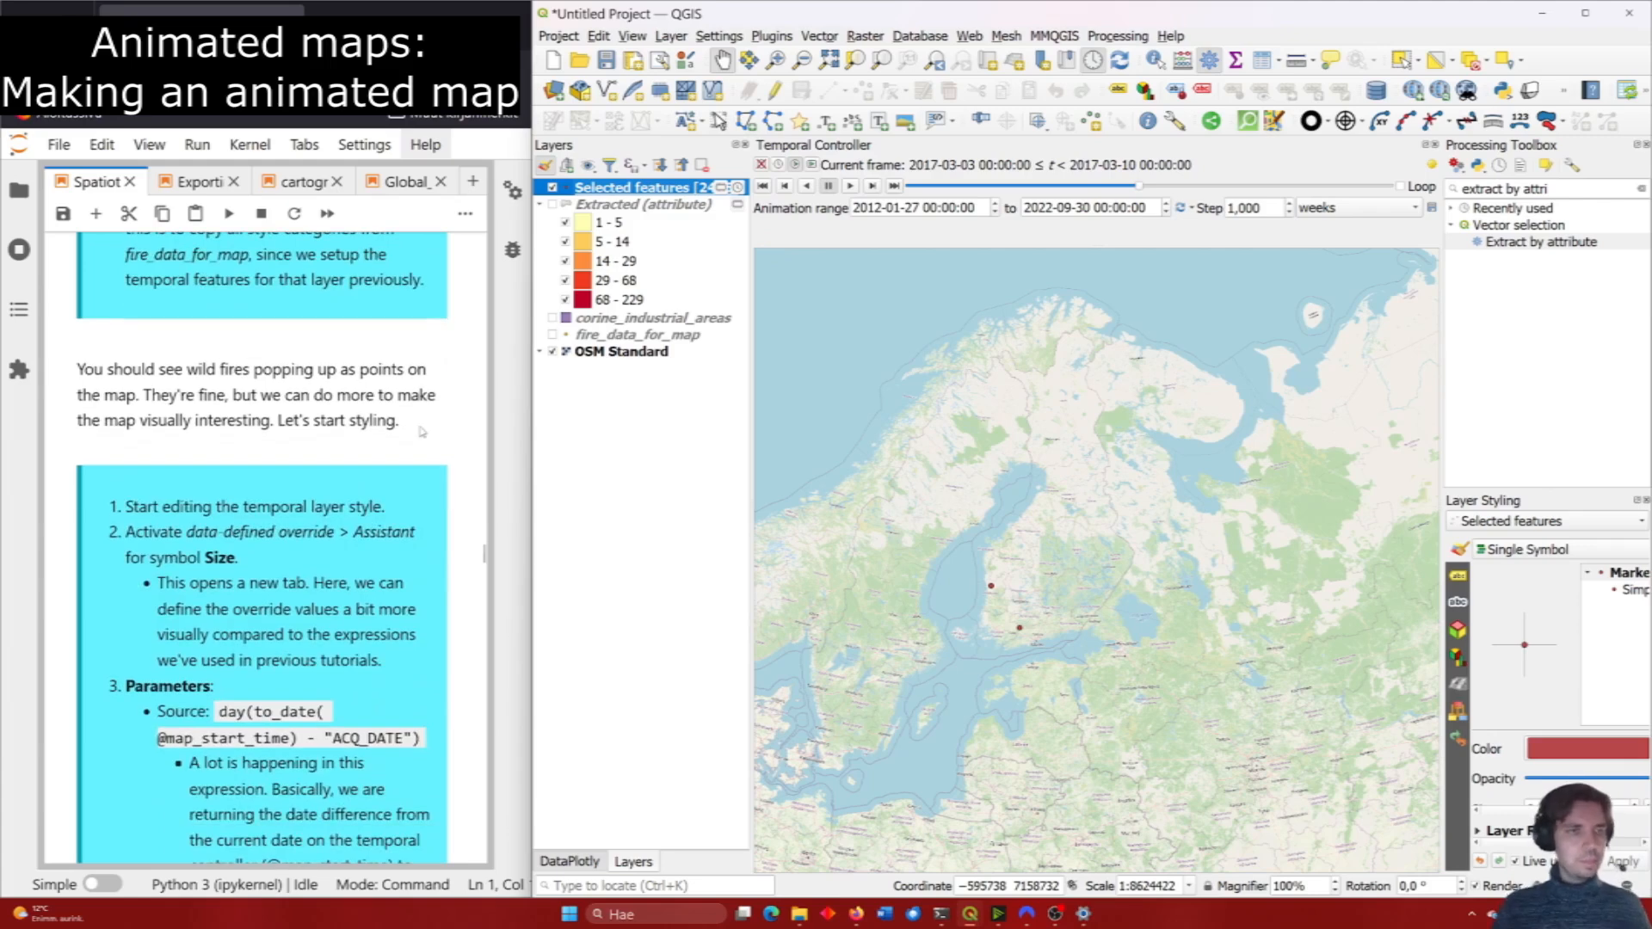
left_click(849, 187)
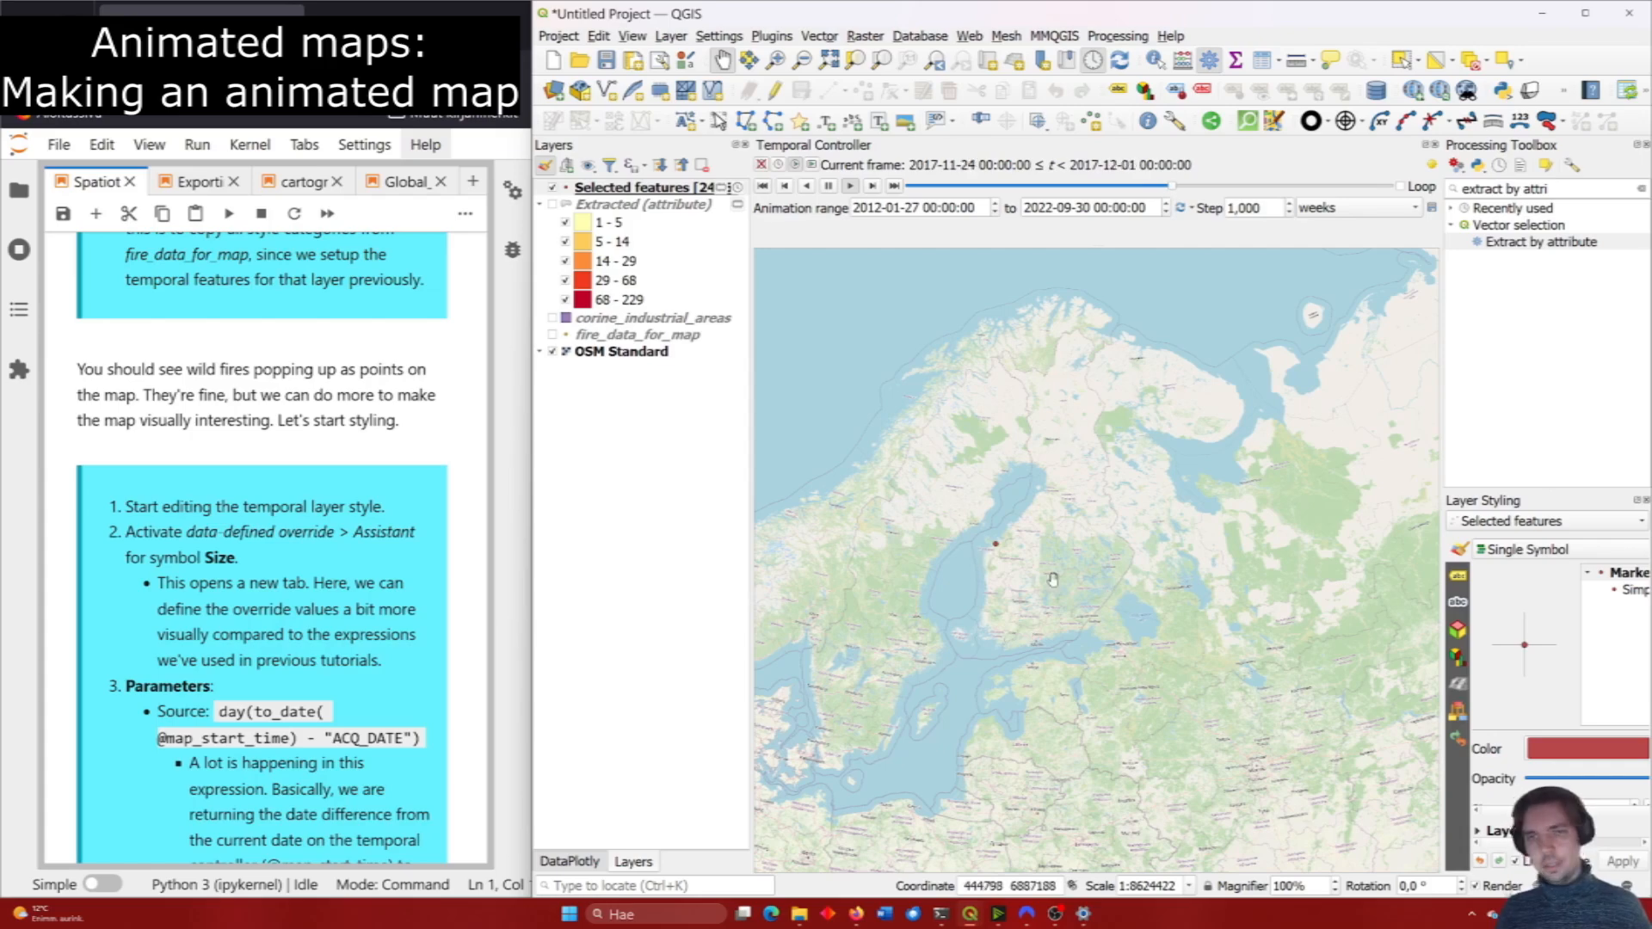
scroll(1053, 578, "up", 1)
left_click_drag(1067, 475, 1071, 570)
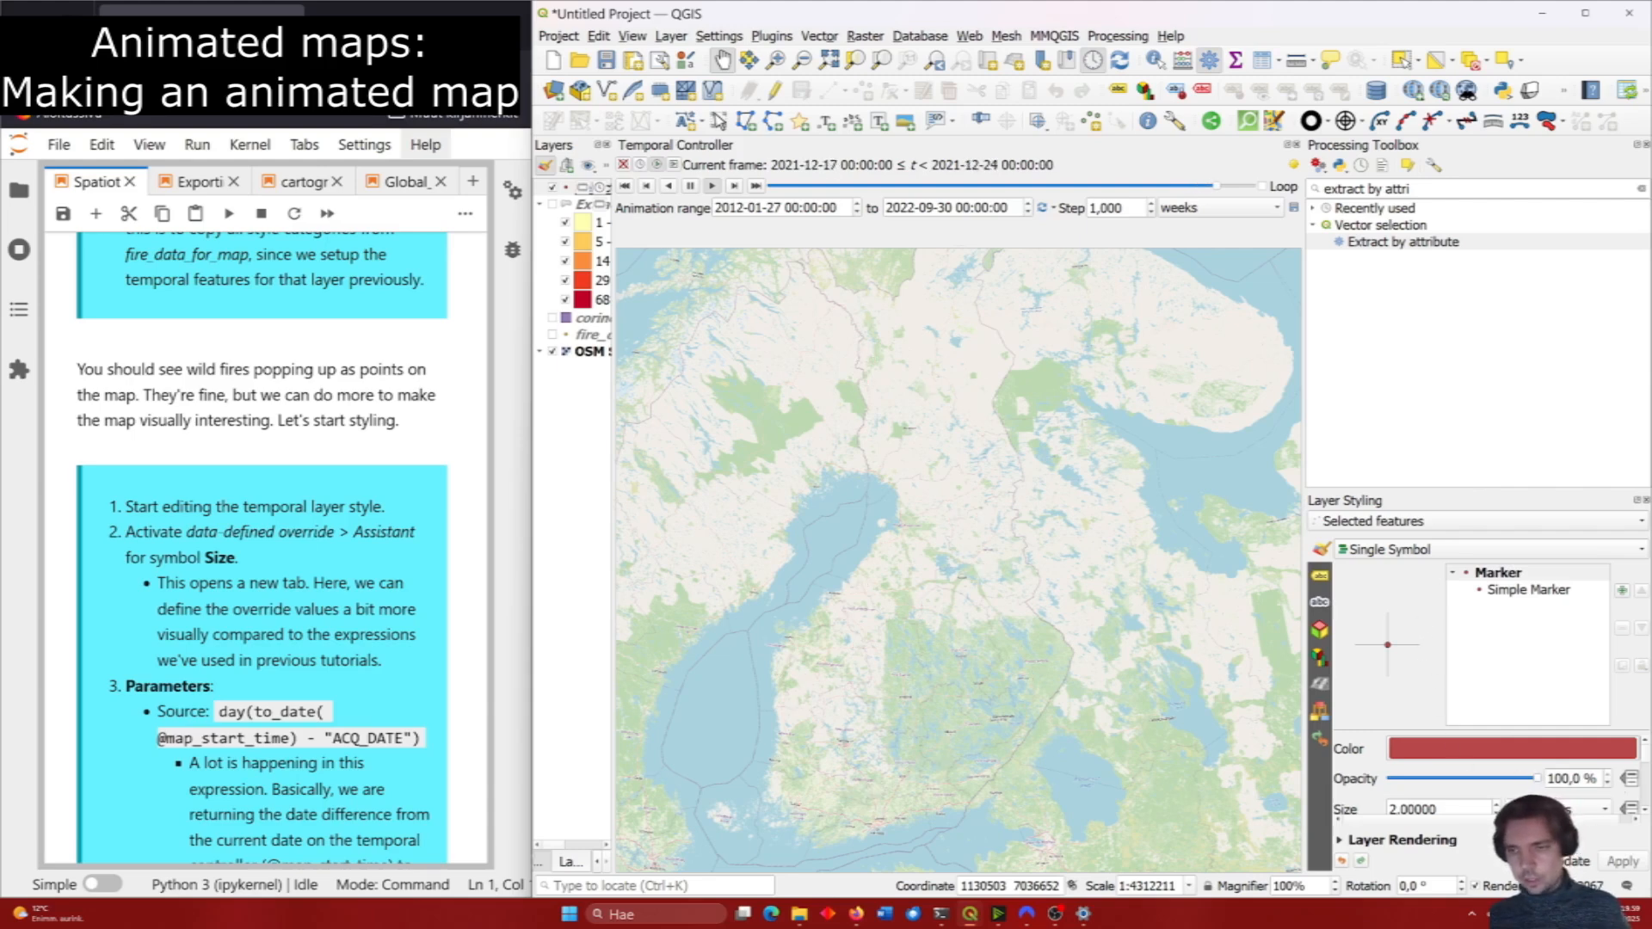
left_click(1628, 809)
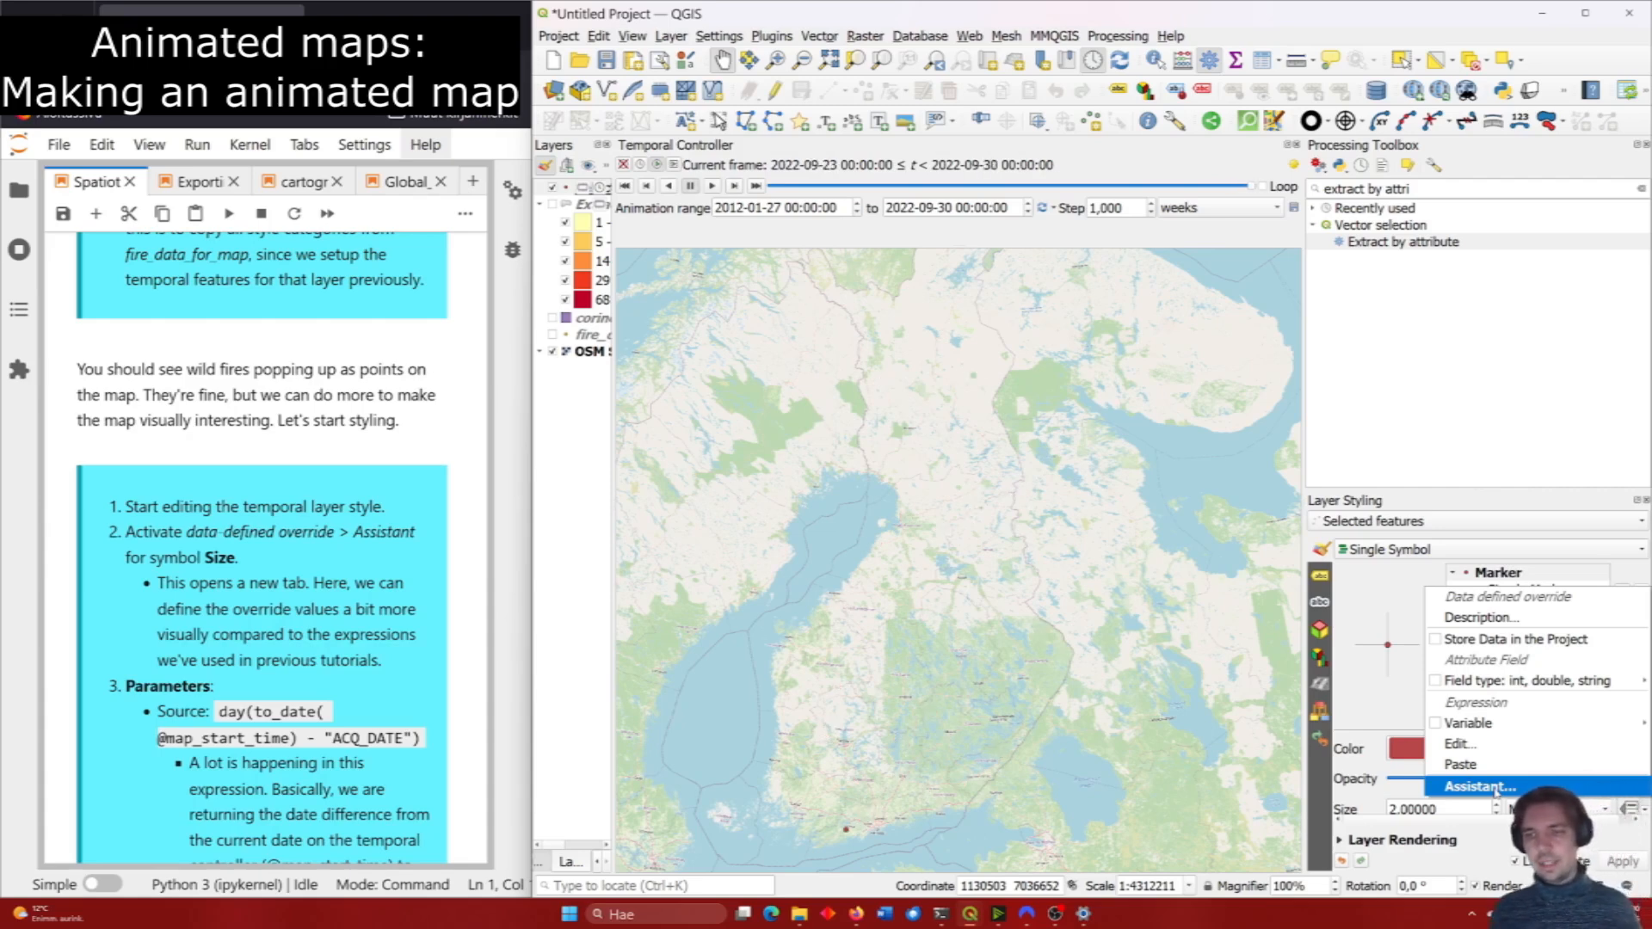
left_click(1495, 787)
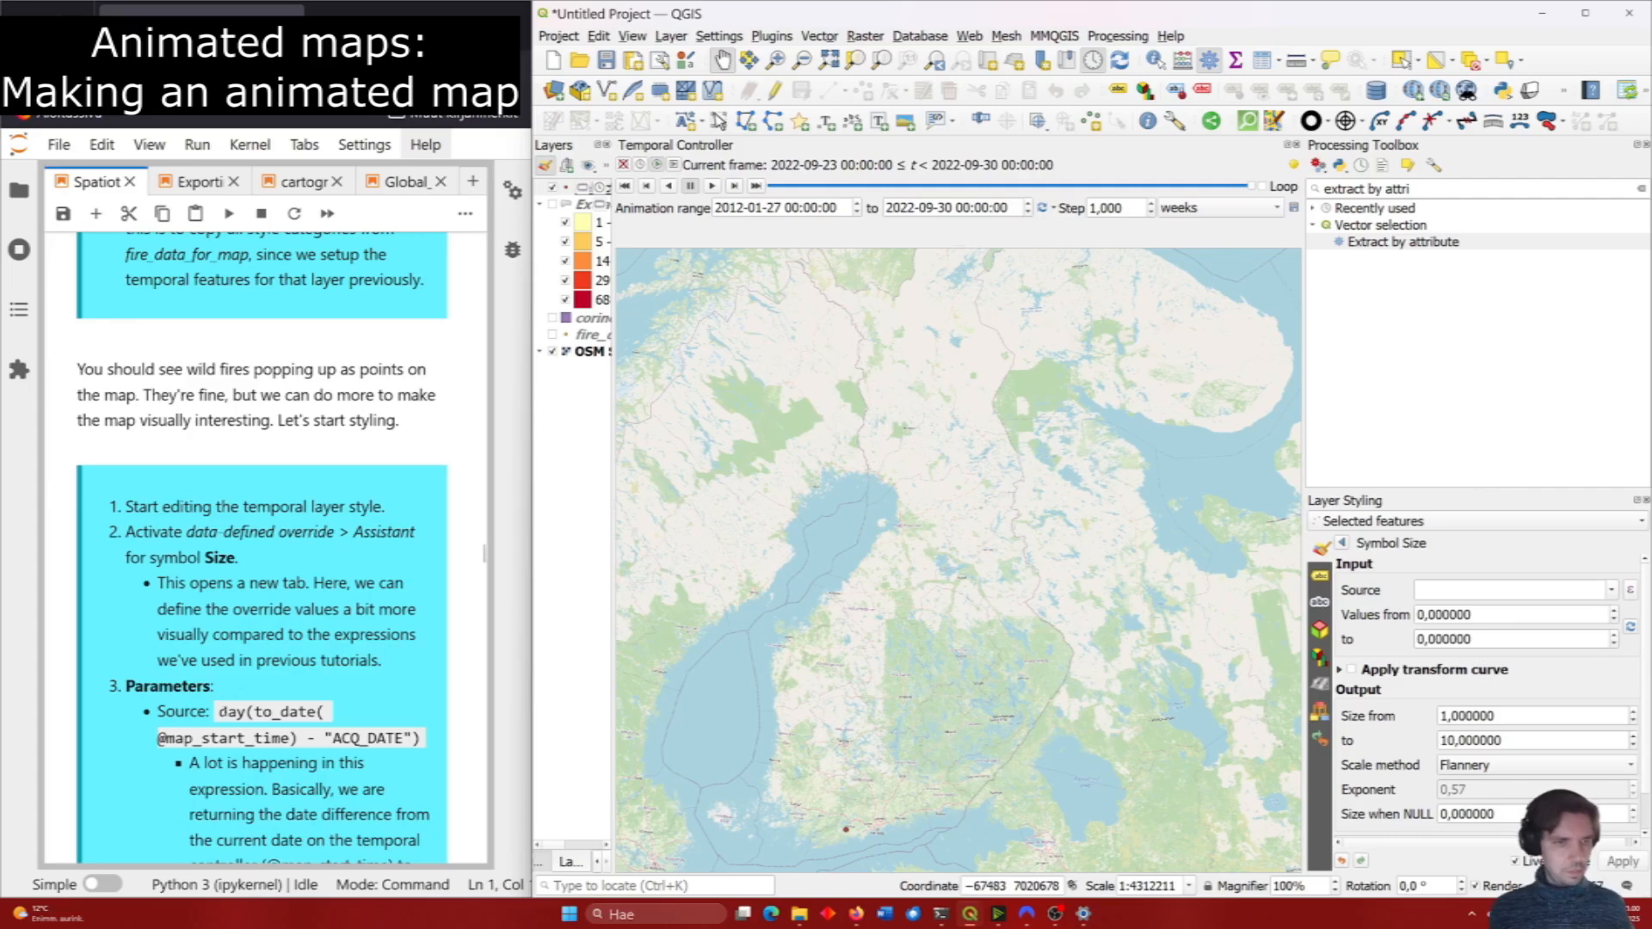
left_click_drag(221, 716, 424, 732)
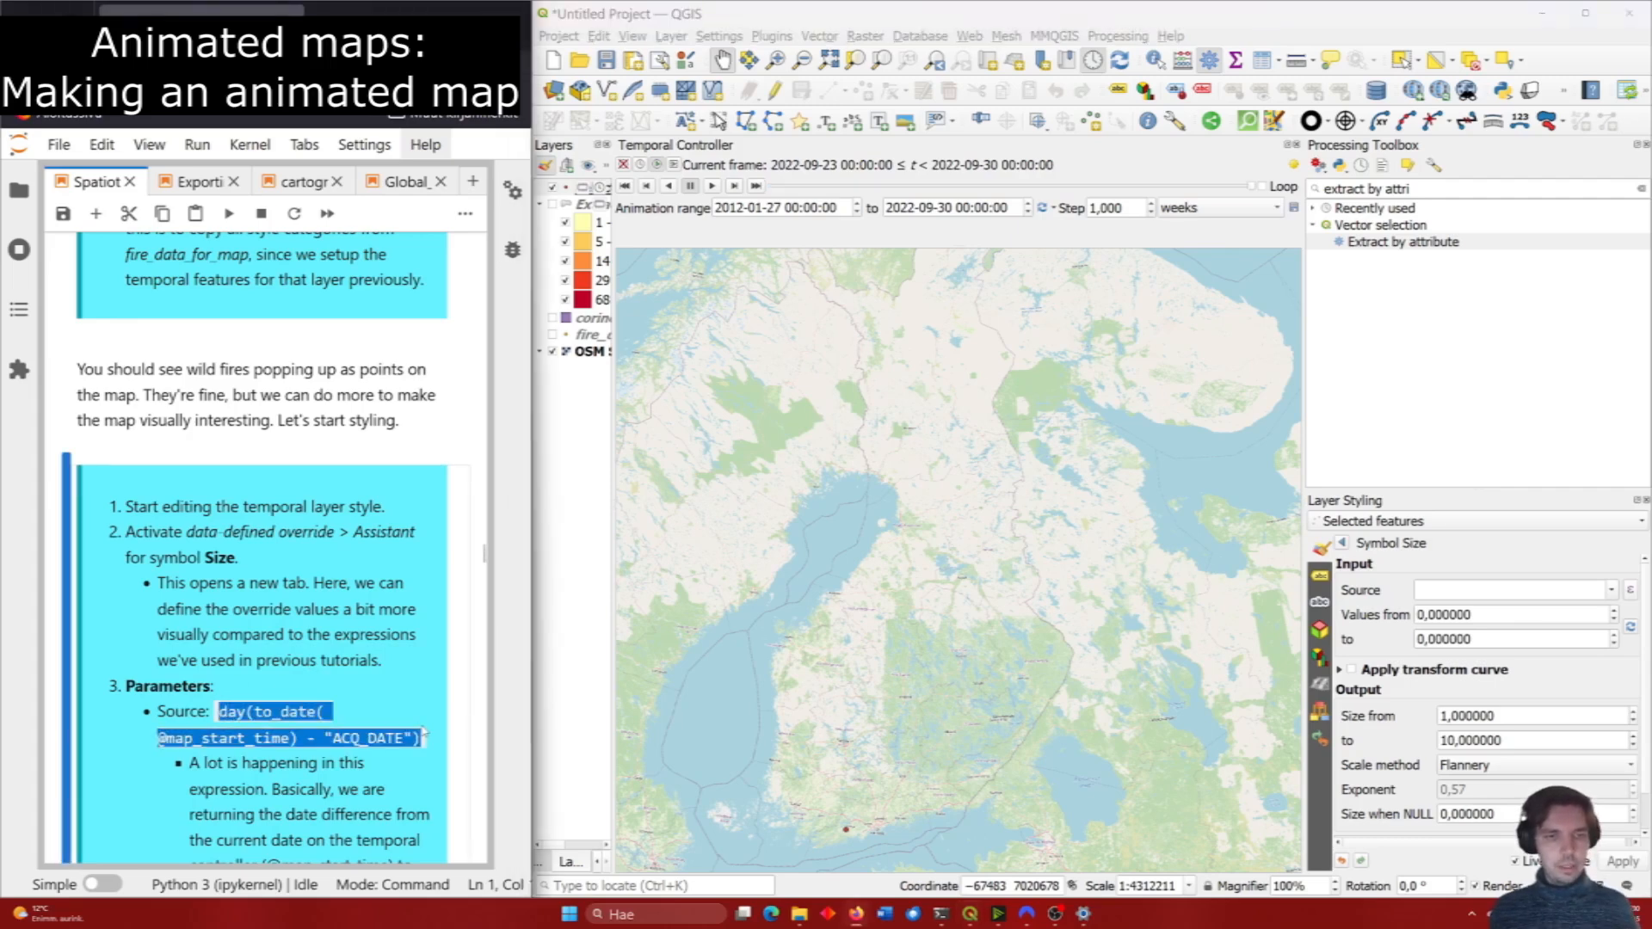
key("ctrl+c")
left_click(1484, 589)
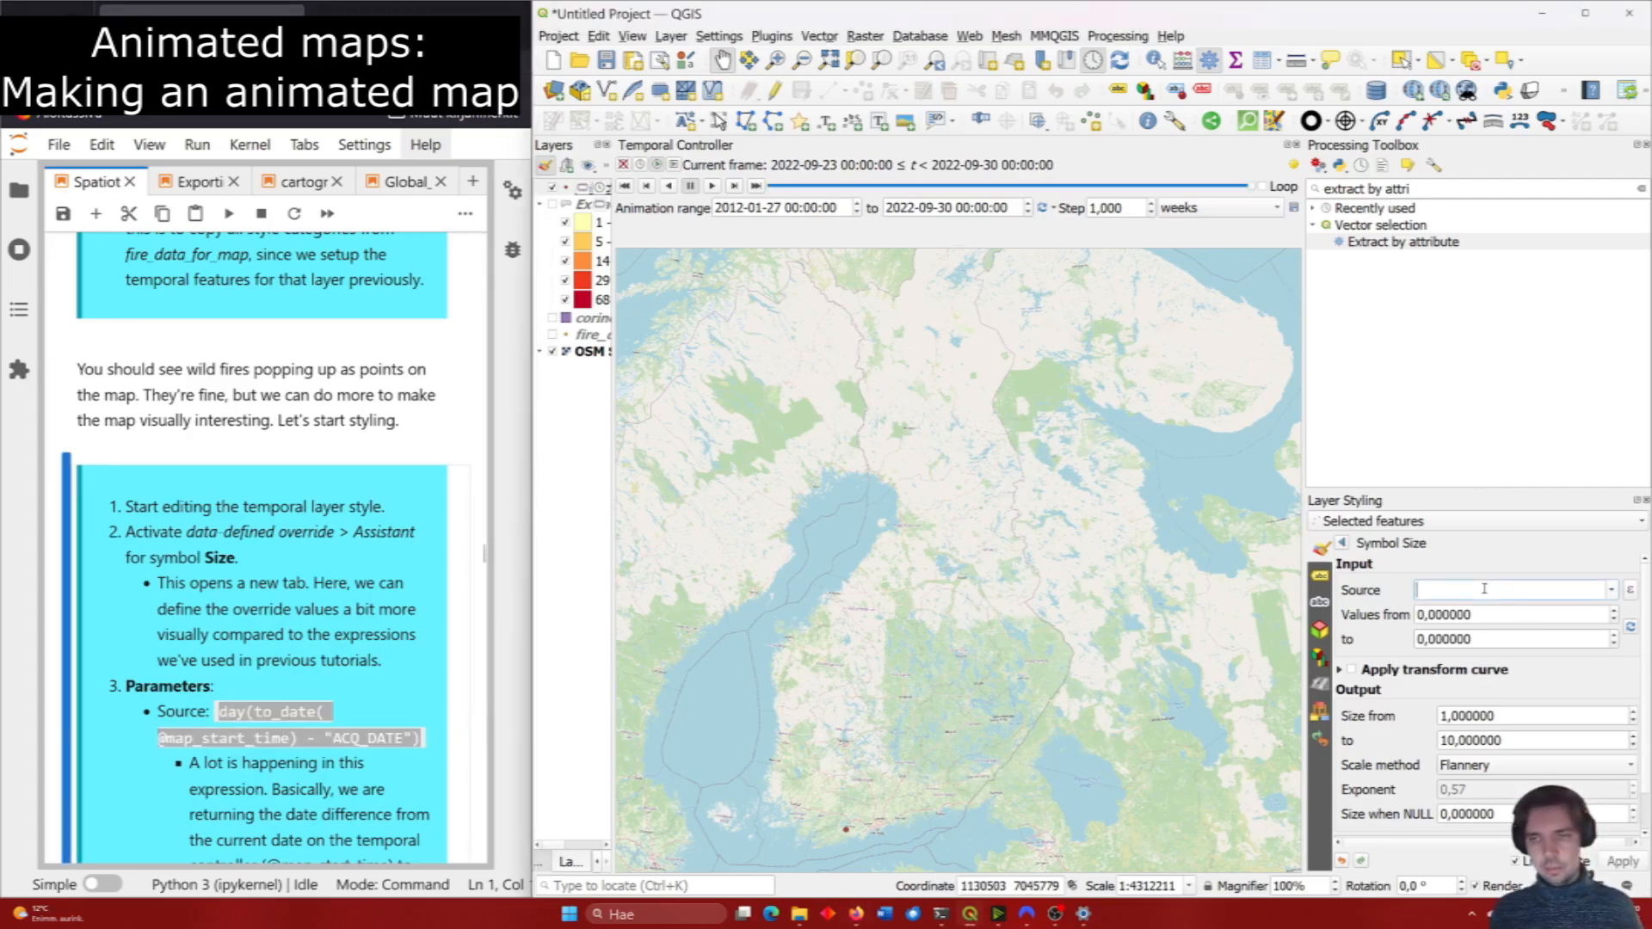
key("ctrl+v")
Move the temporal animation back to the frame starting 2012-11-02 and set the size assistant's input values from 1 to 30.
left_click(396, 654)
scroll(396, 654, "down", 3)
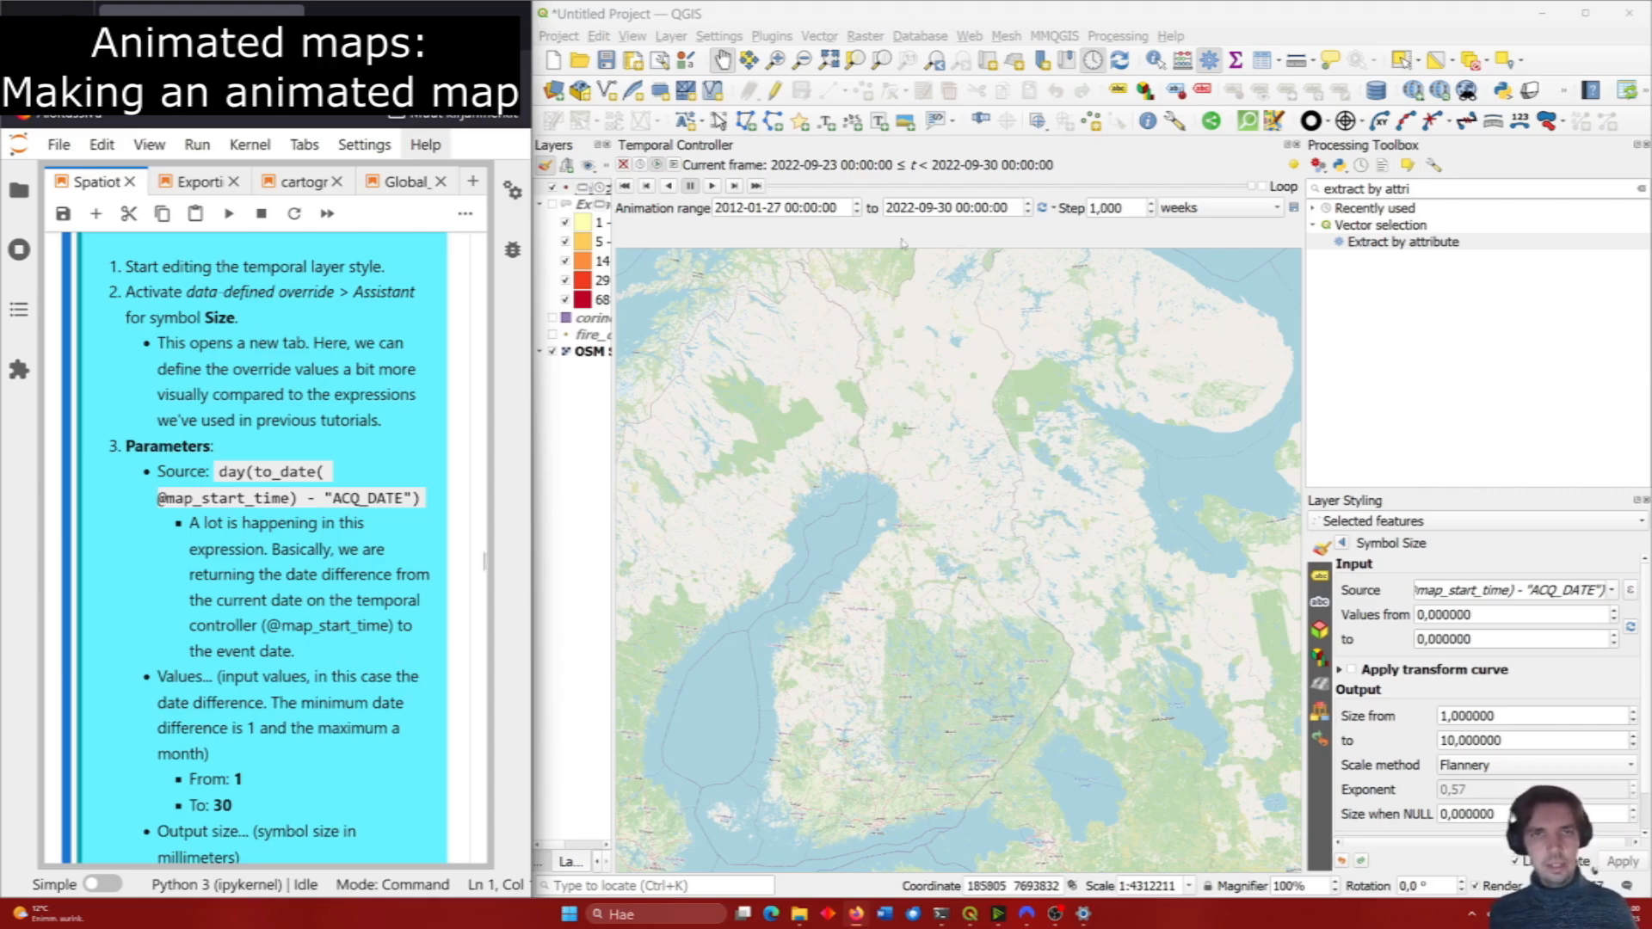
left_click_drag(1252, 187, 806, 187)
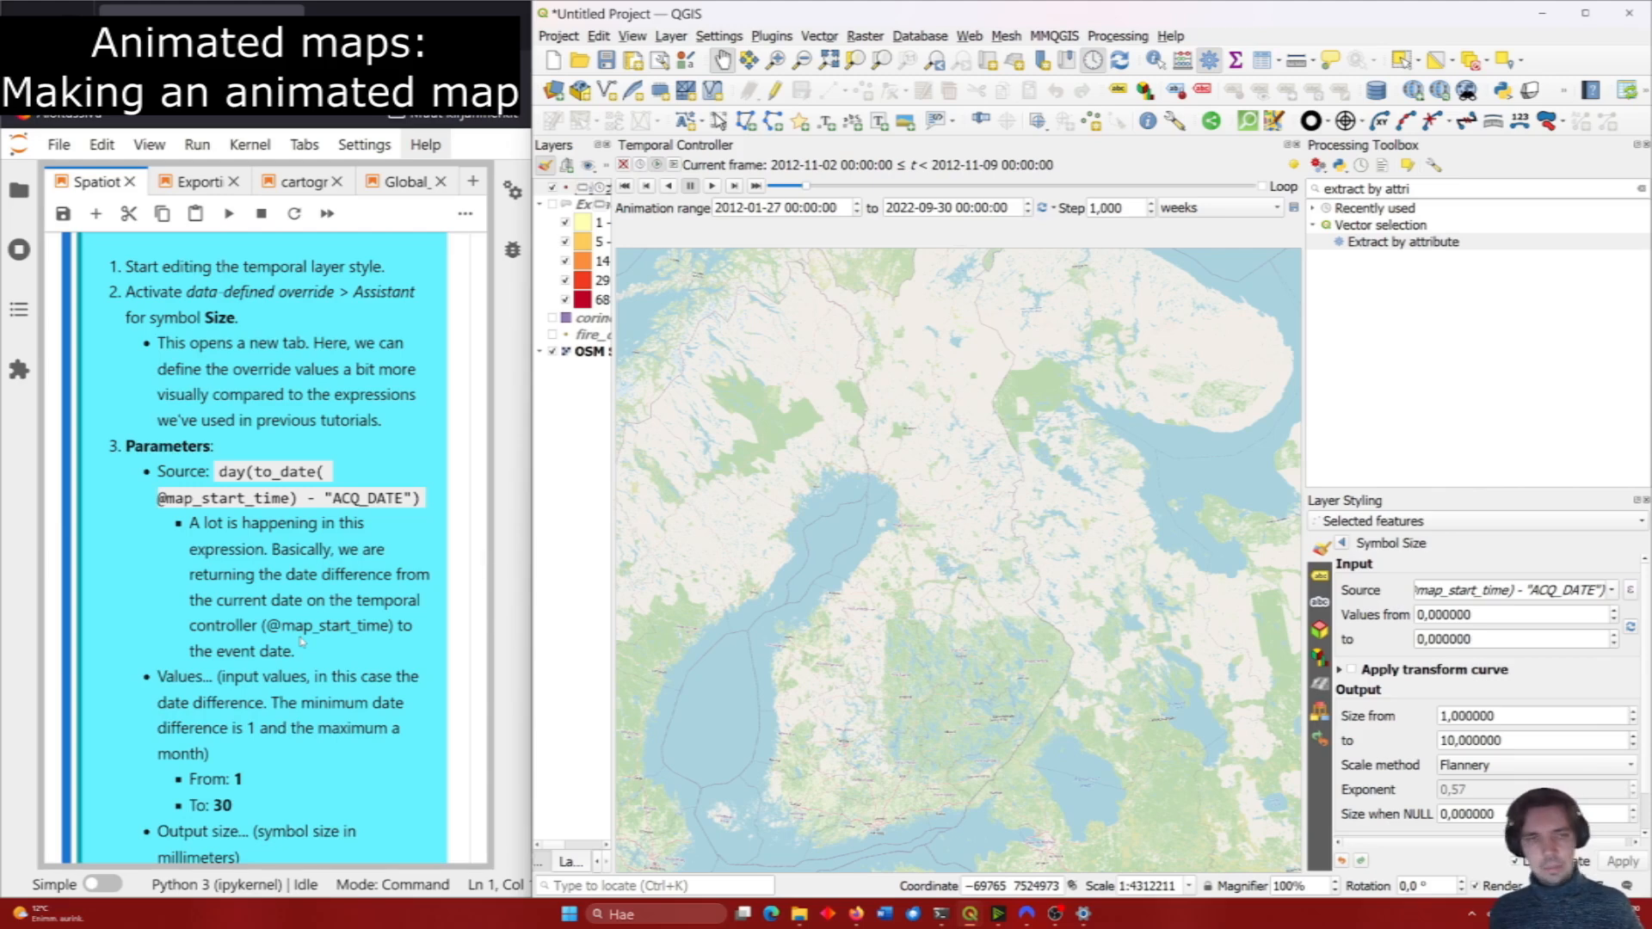
double_click(1483, 615)
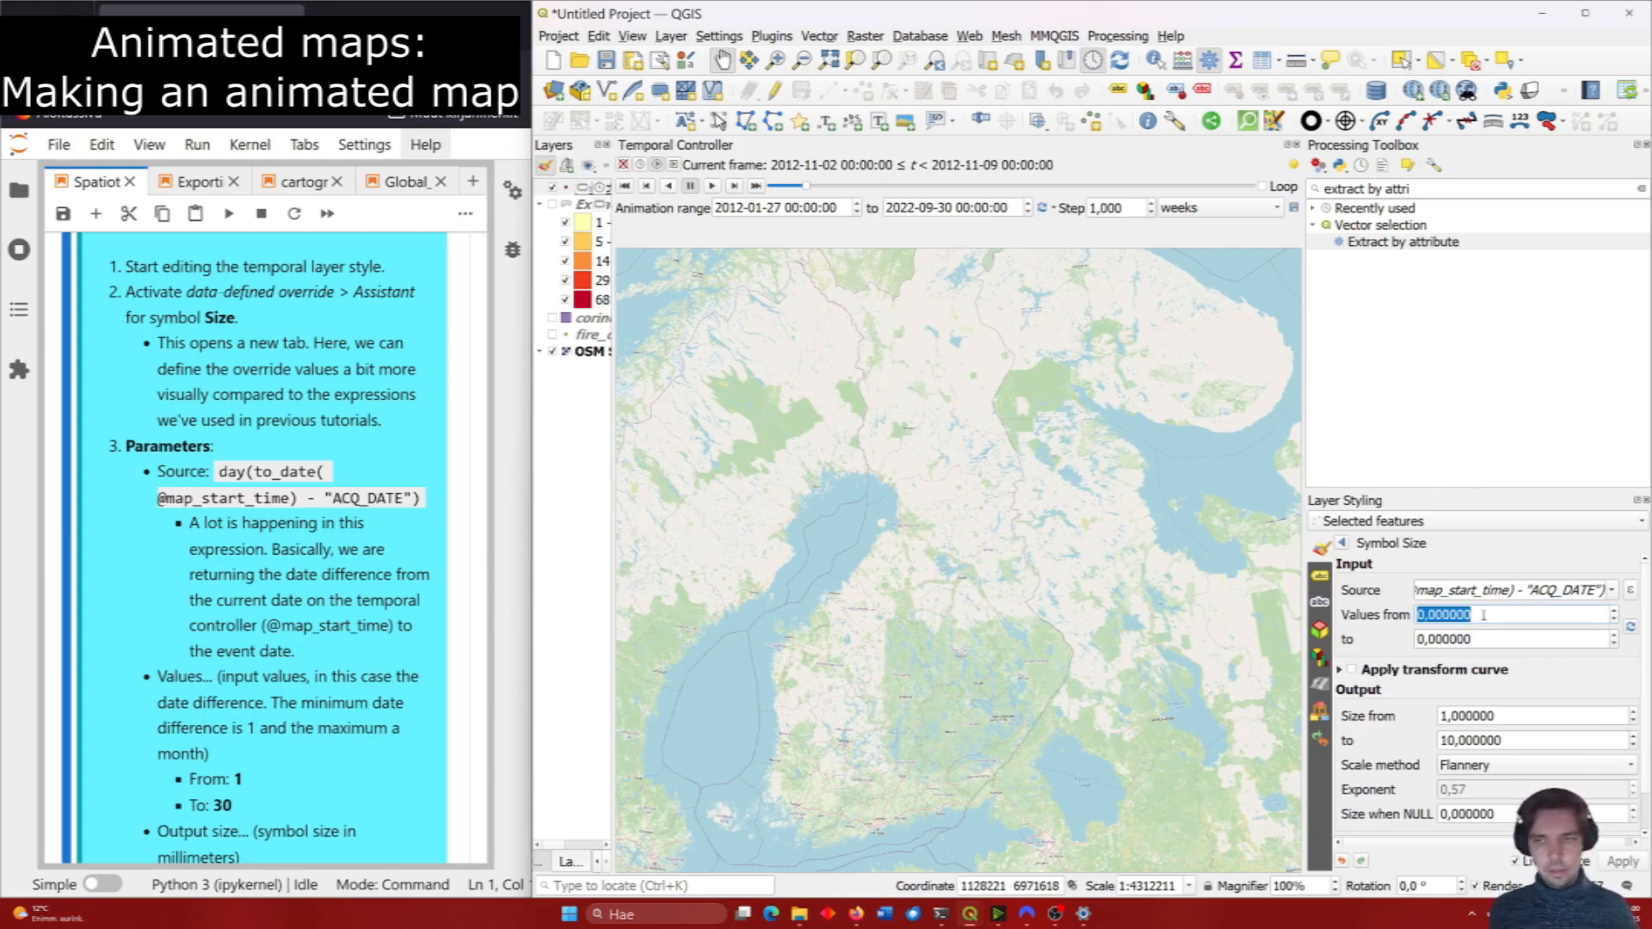
type("1")
double_click(1487, 638)
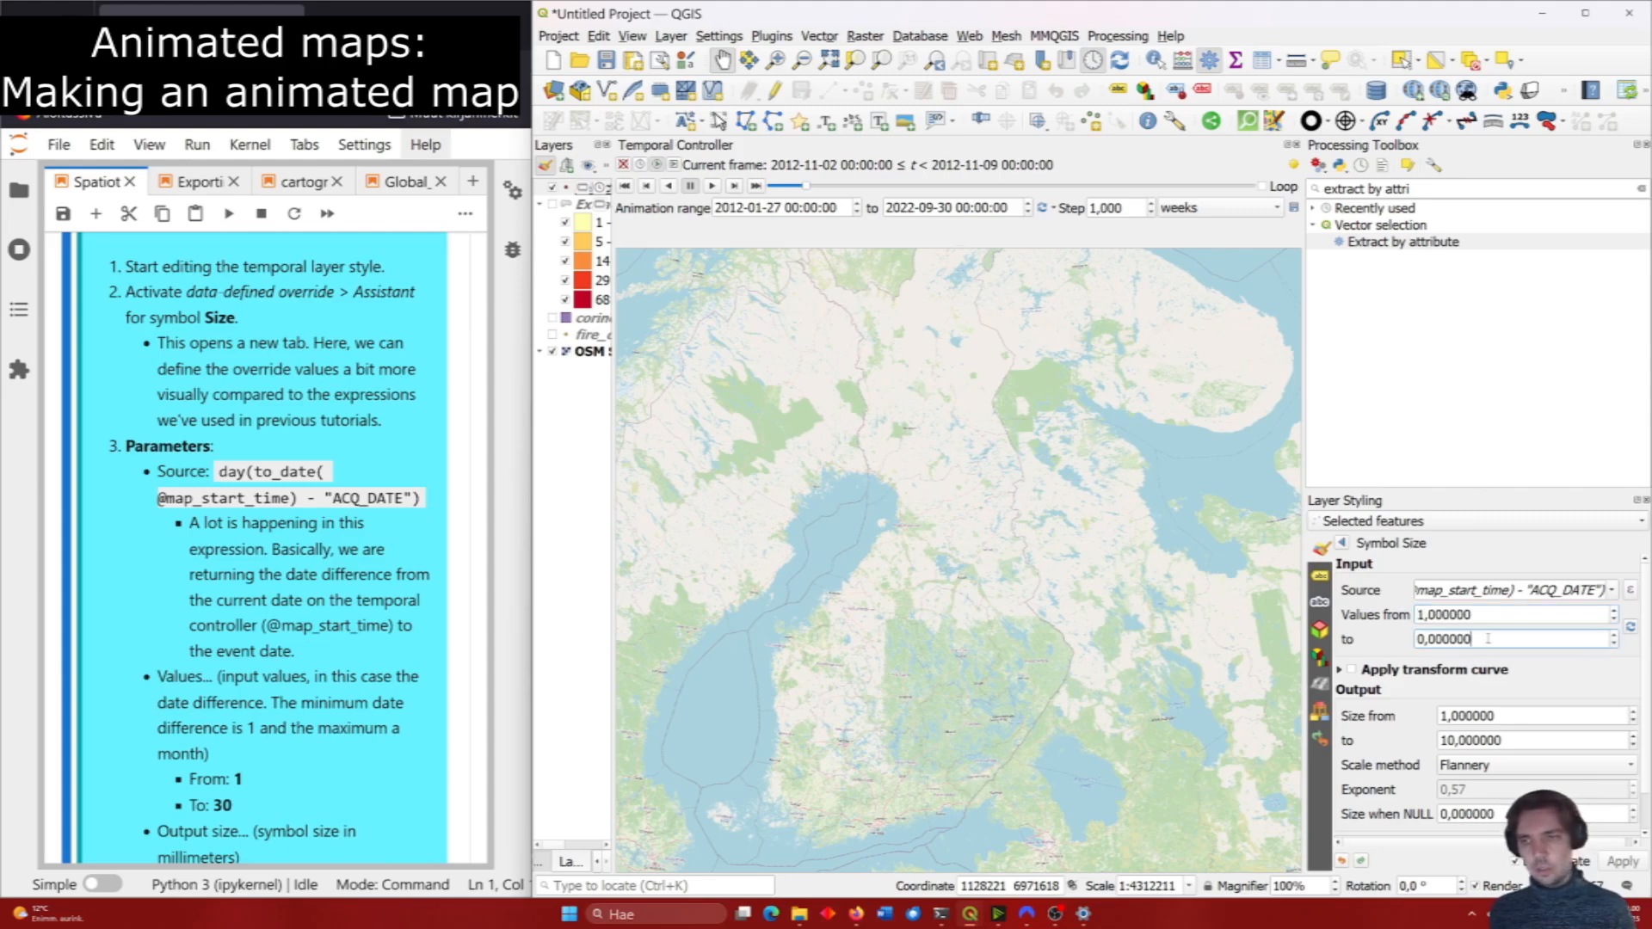
type("30")
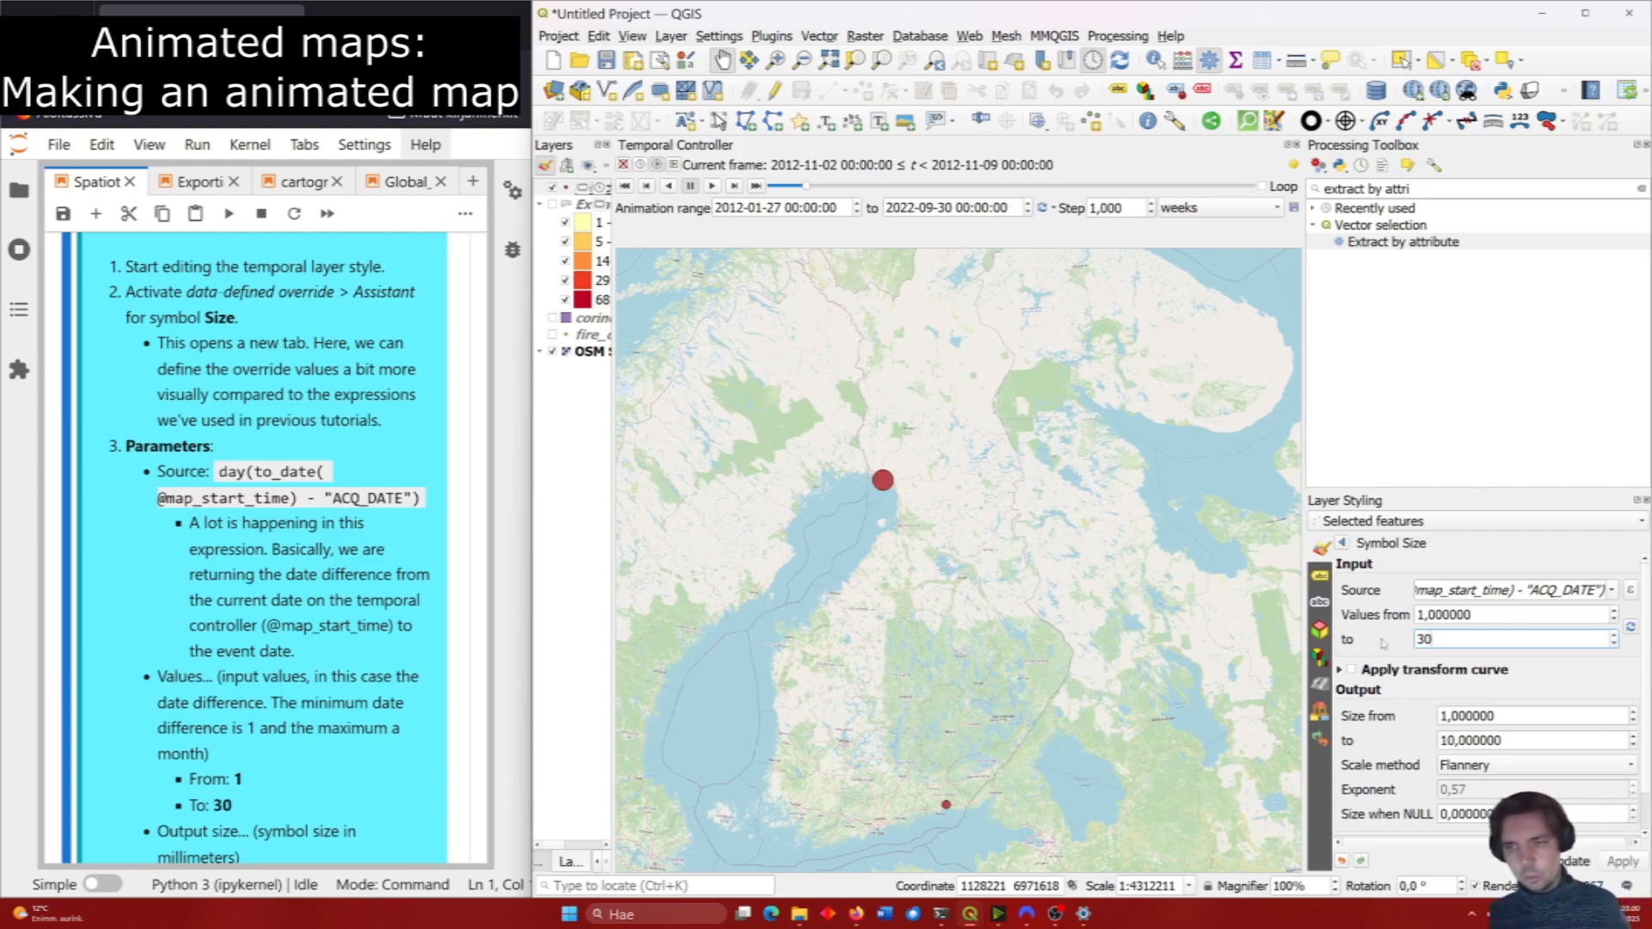
key("Return")
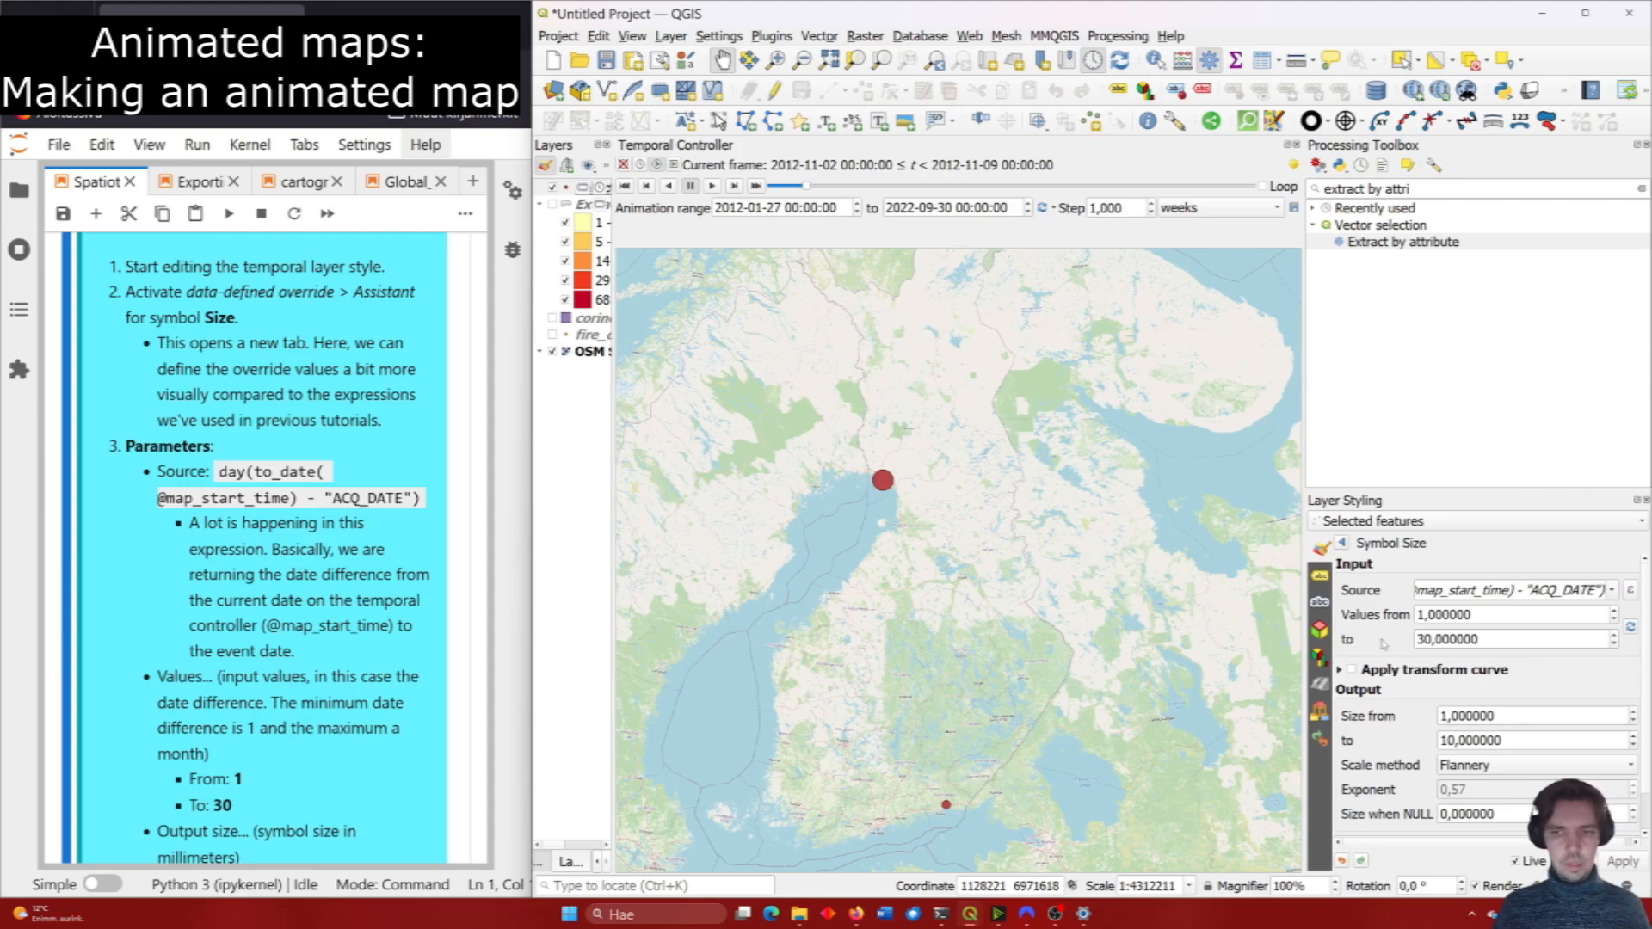
Set the upper limit of the assistant's output symbol size to 6, following the notebook.
triple_click(1532, 737)
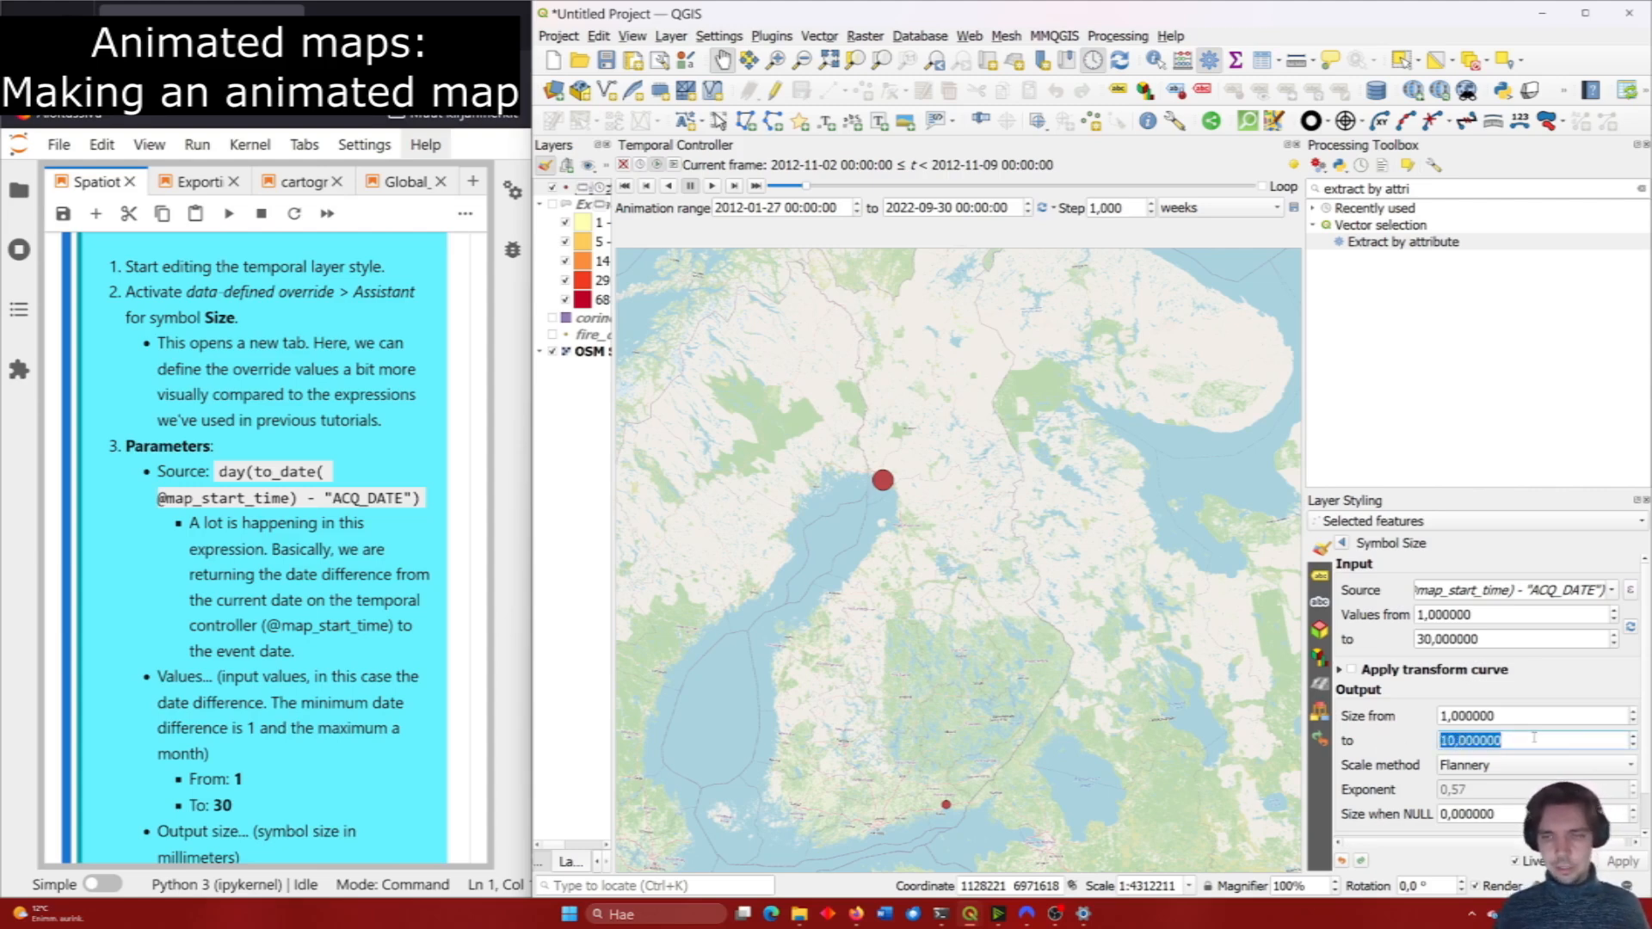
type("6")
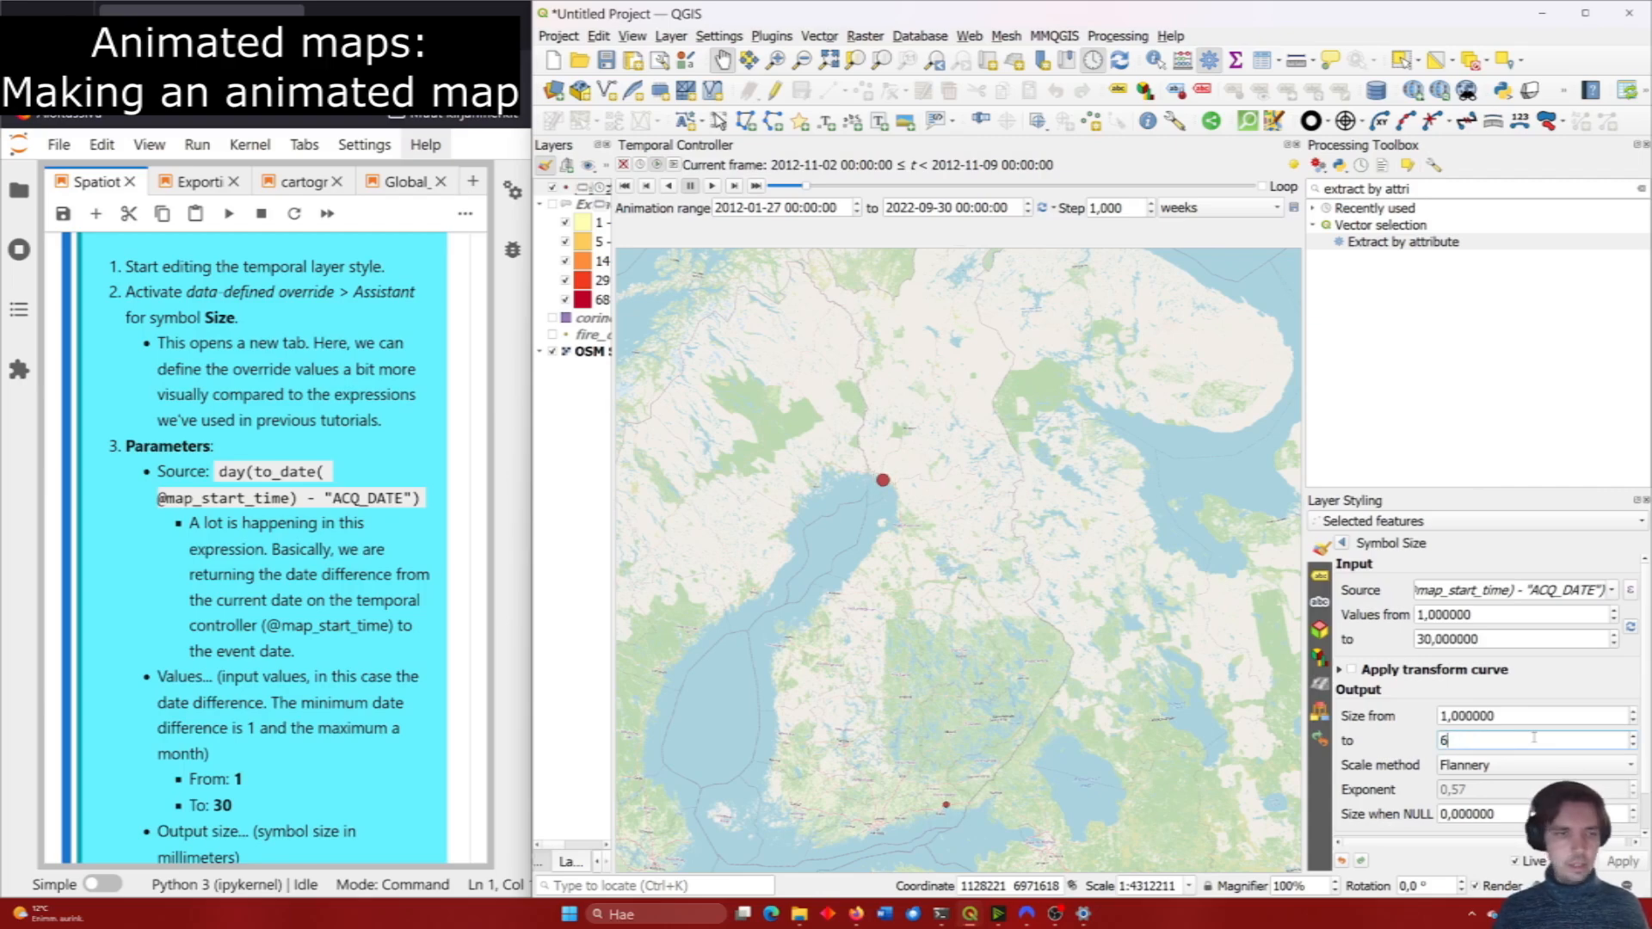
scroll(301, 516, "down", 3)
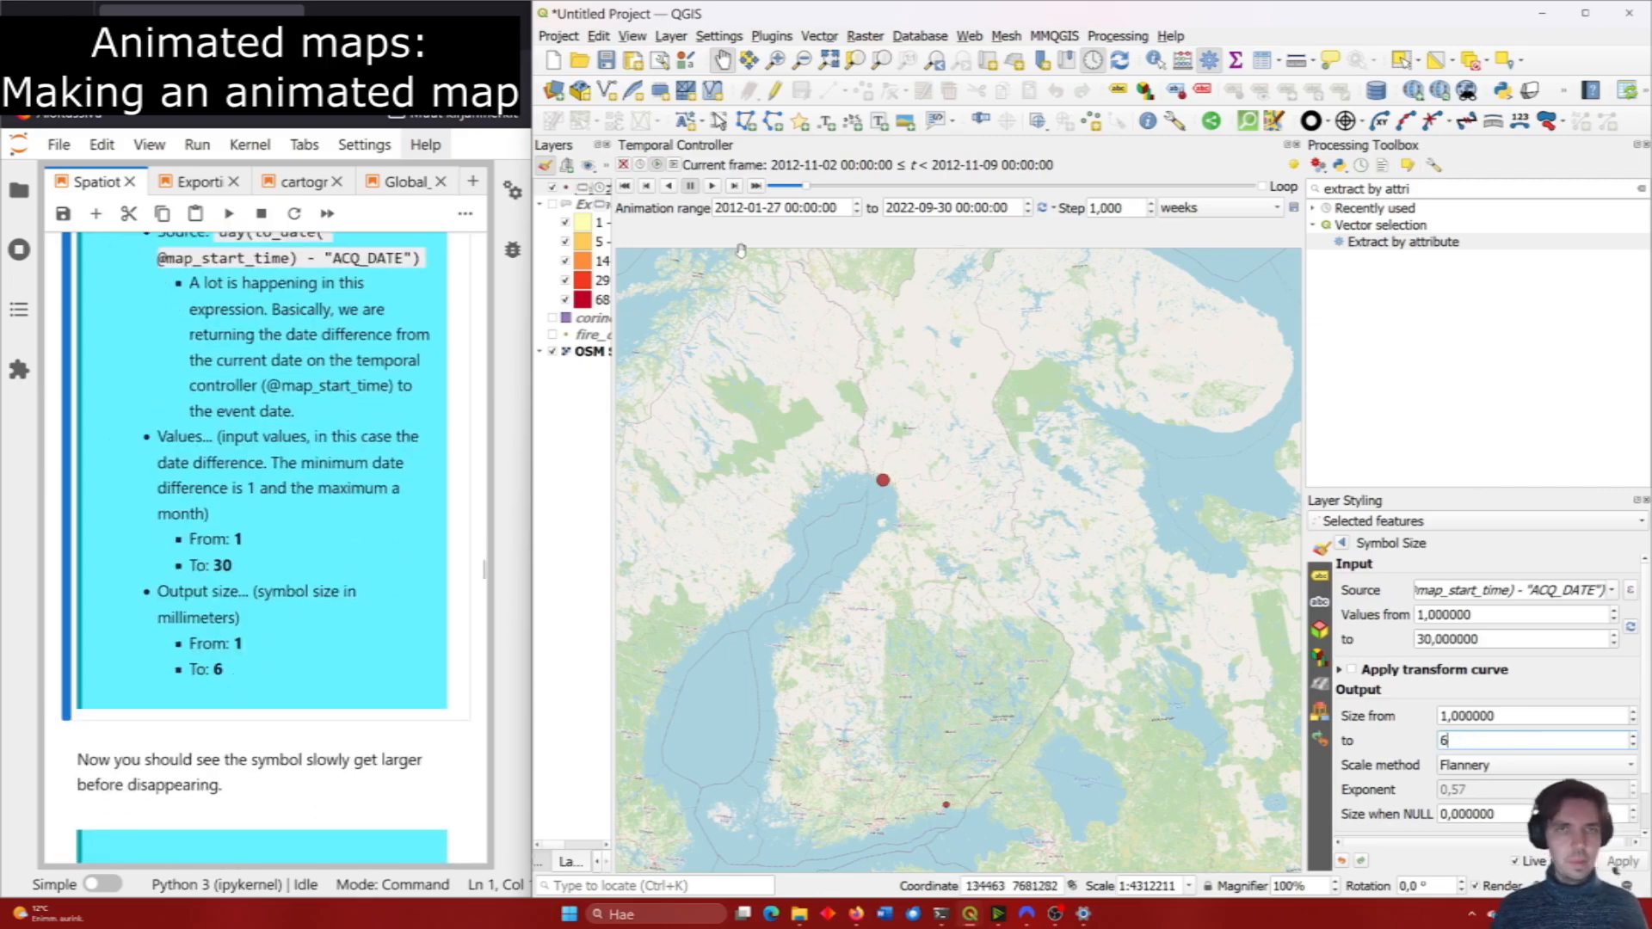
key("Return")
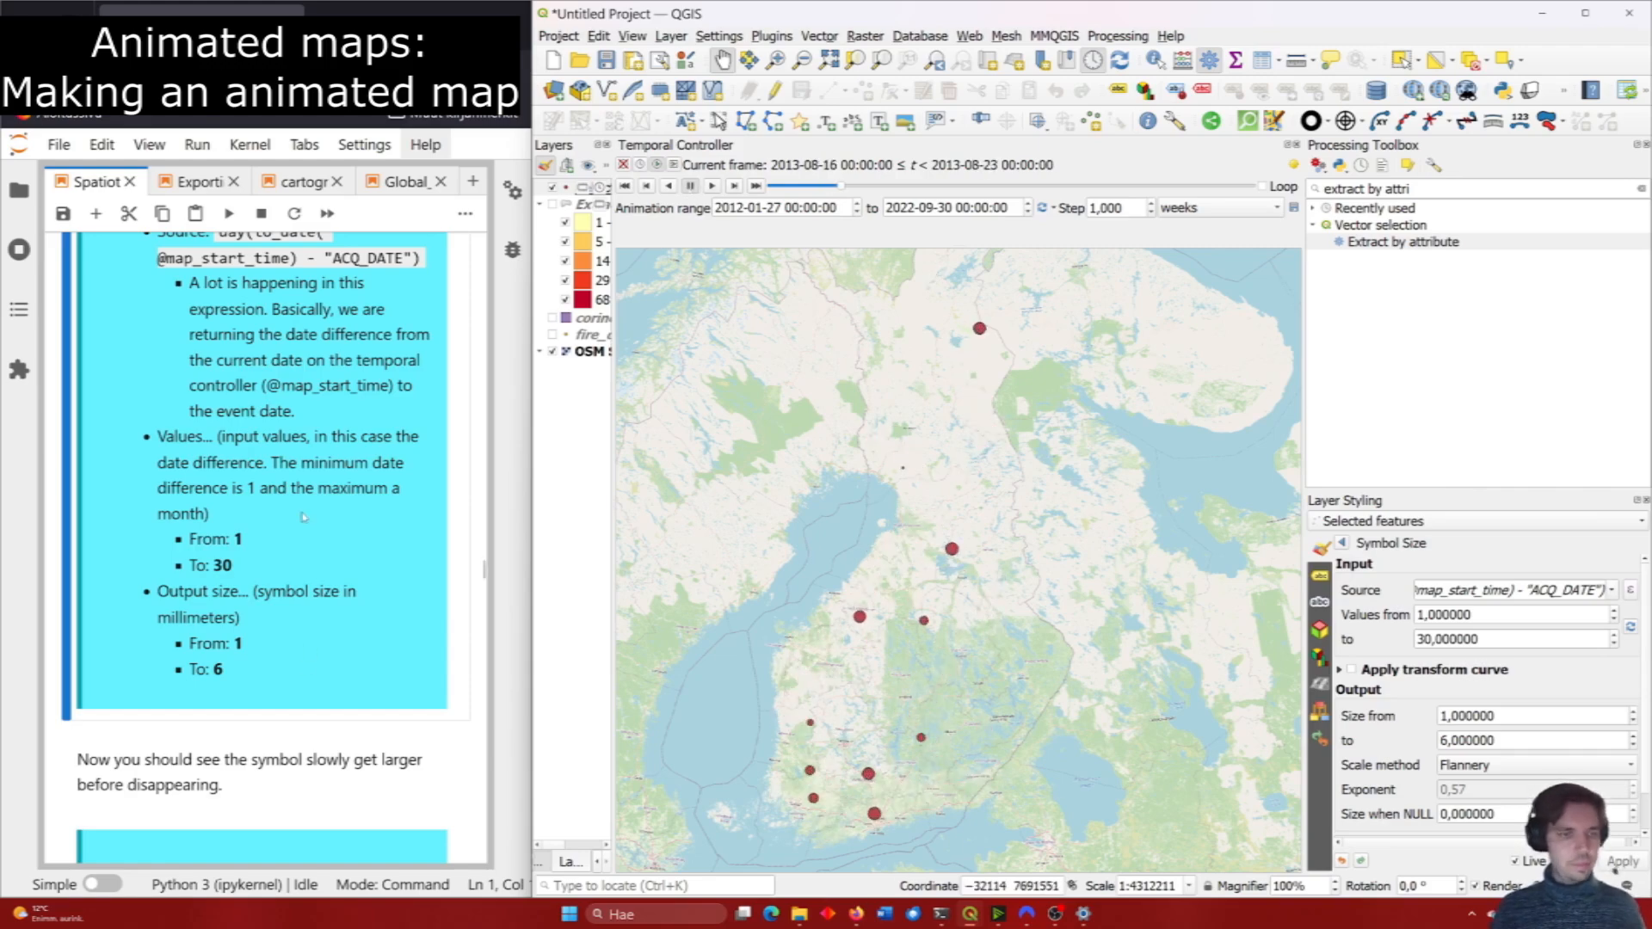
Enable the size transform curve and shape it like the notebook's example: a steep rise to full size, a long plateau and a final drop.
scroll(309, 541, "down", 3)
scroll(291, 565, "down", 3)
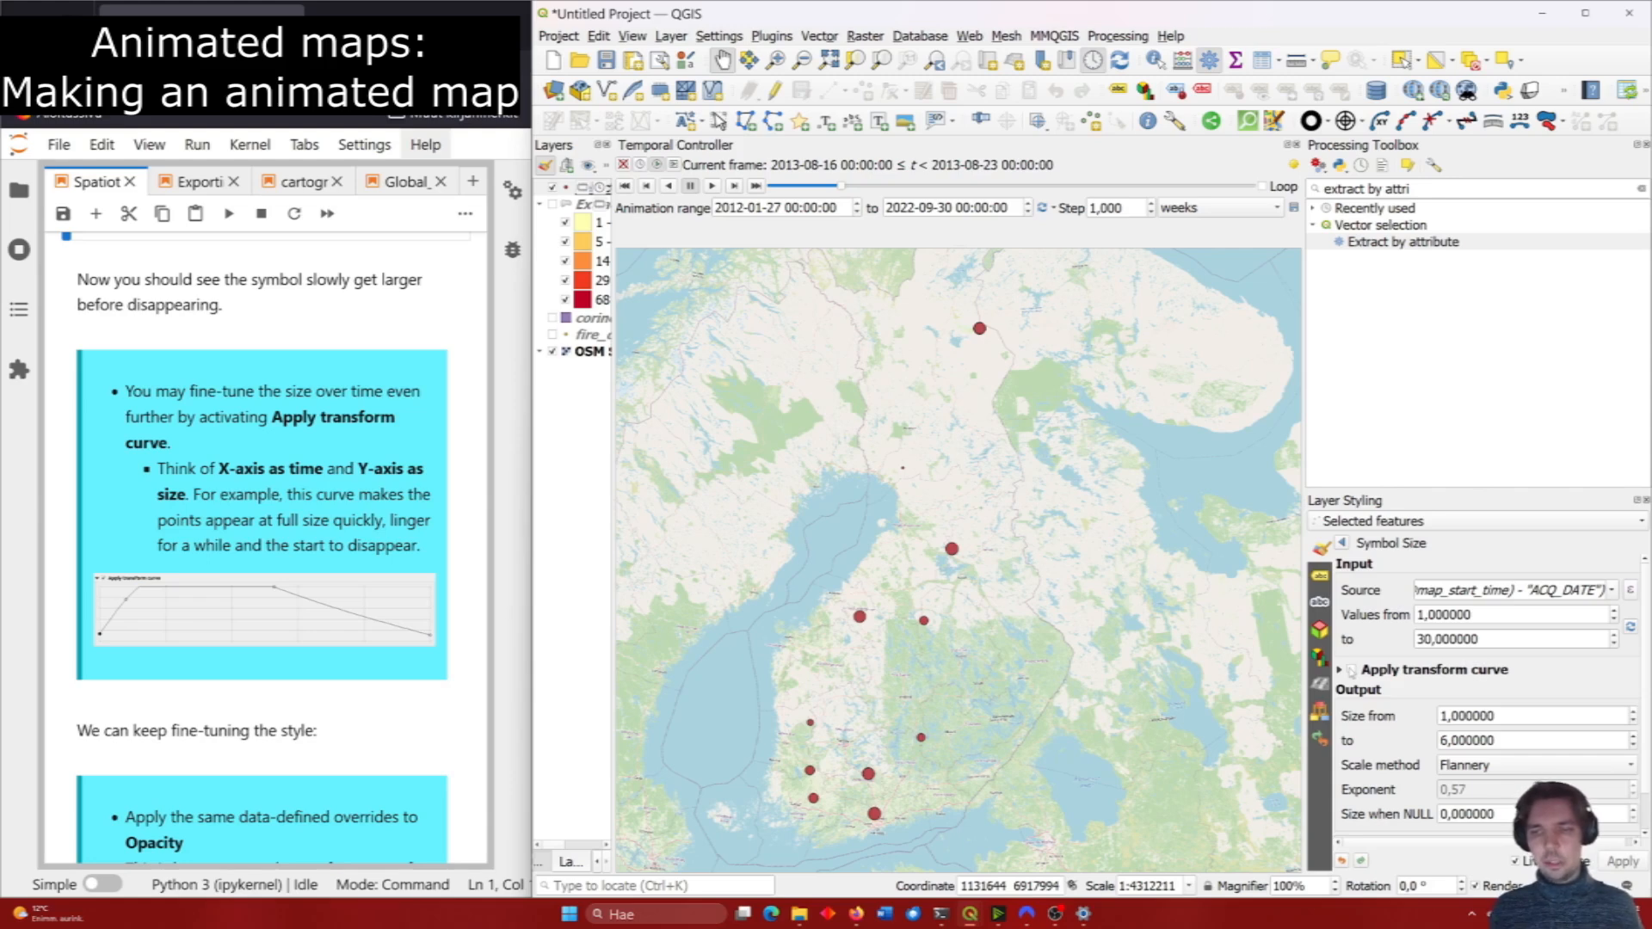
left_click(1351, 671)
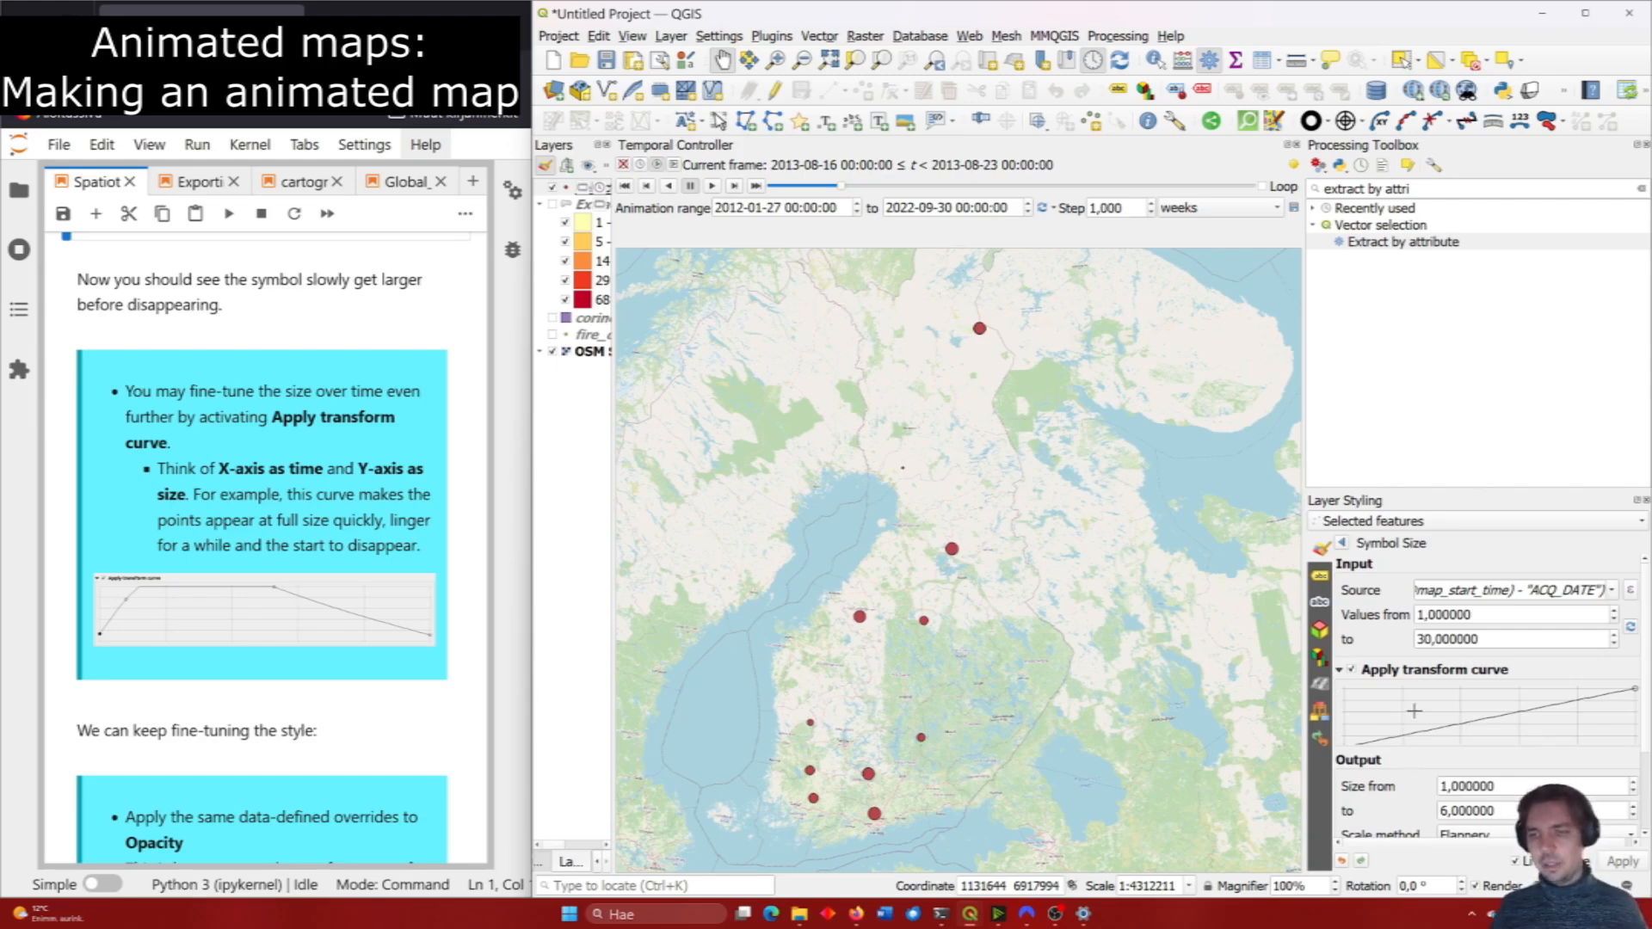
scroll(1413, 710, "down", 2)
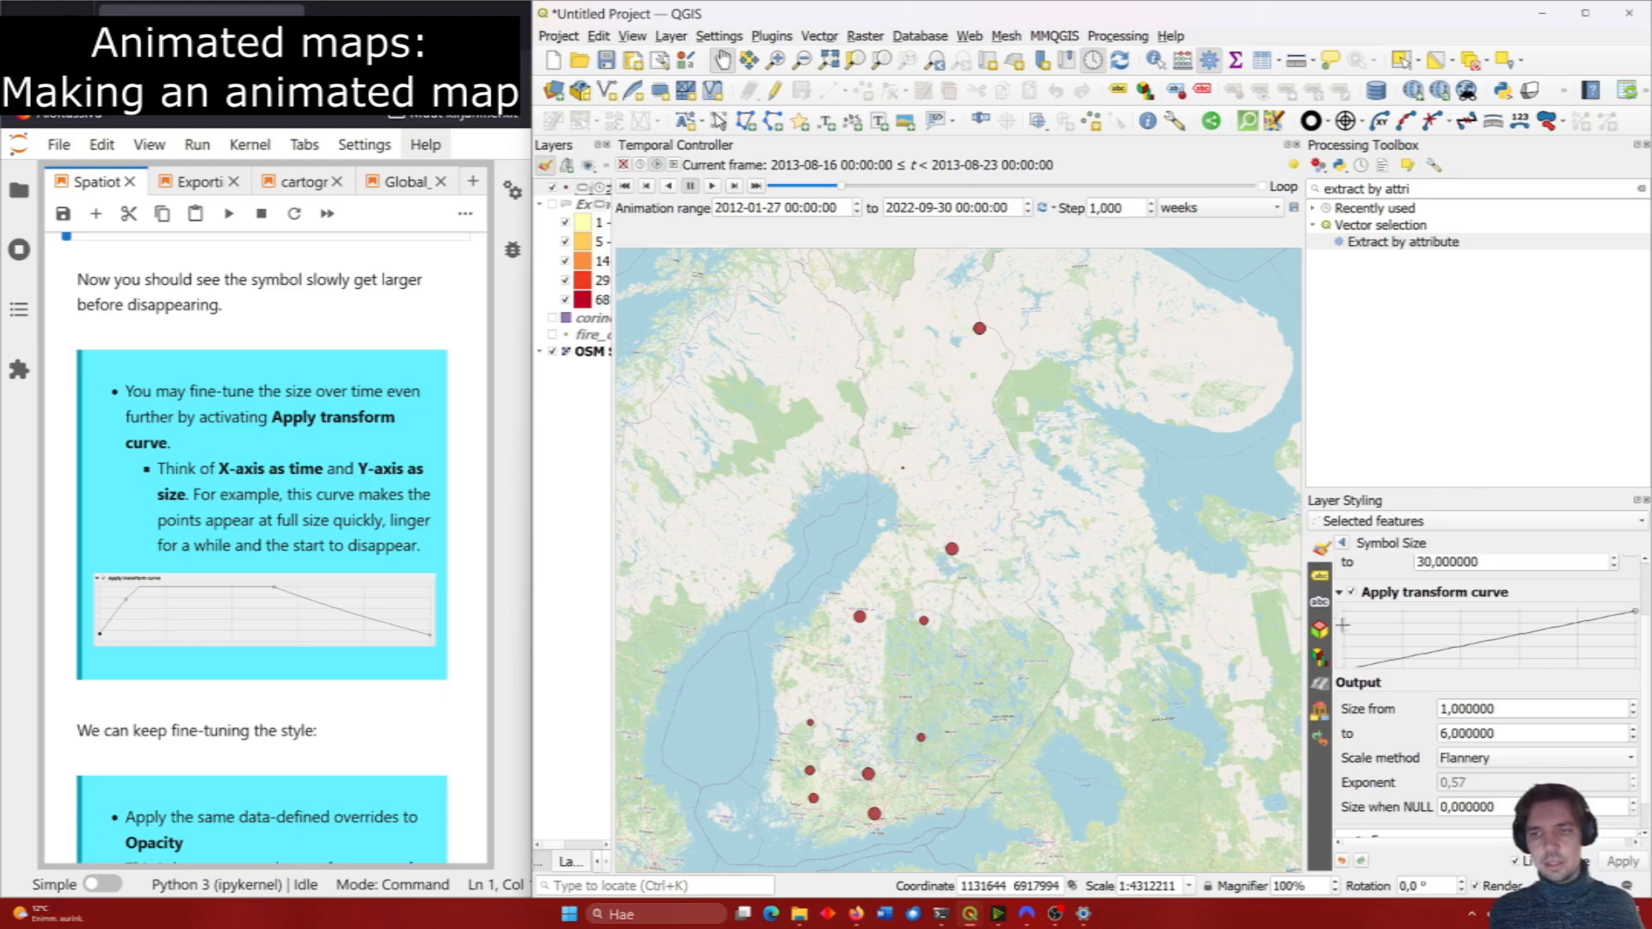
scroll(1347, 650, "down", 1)
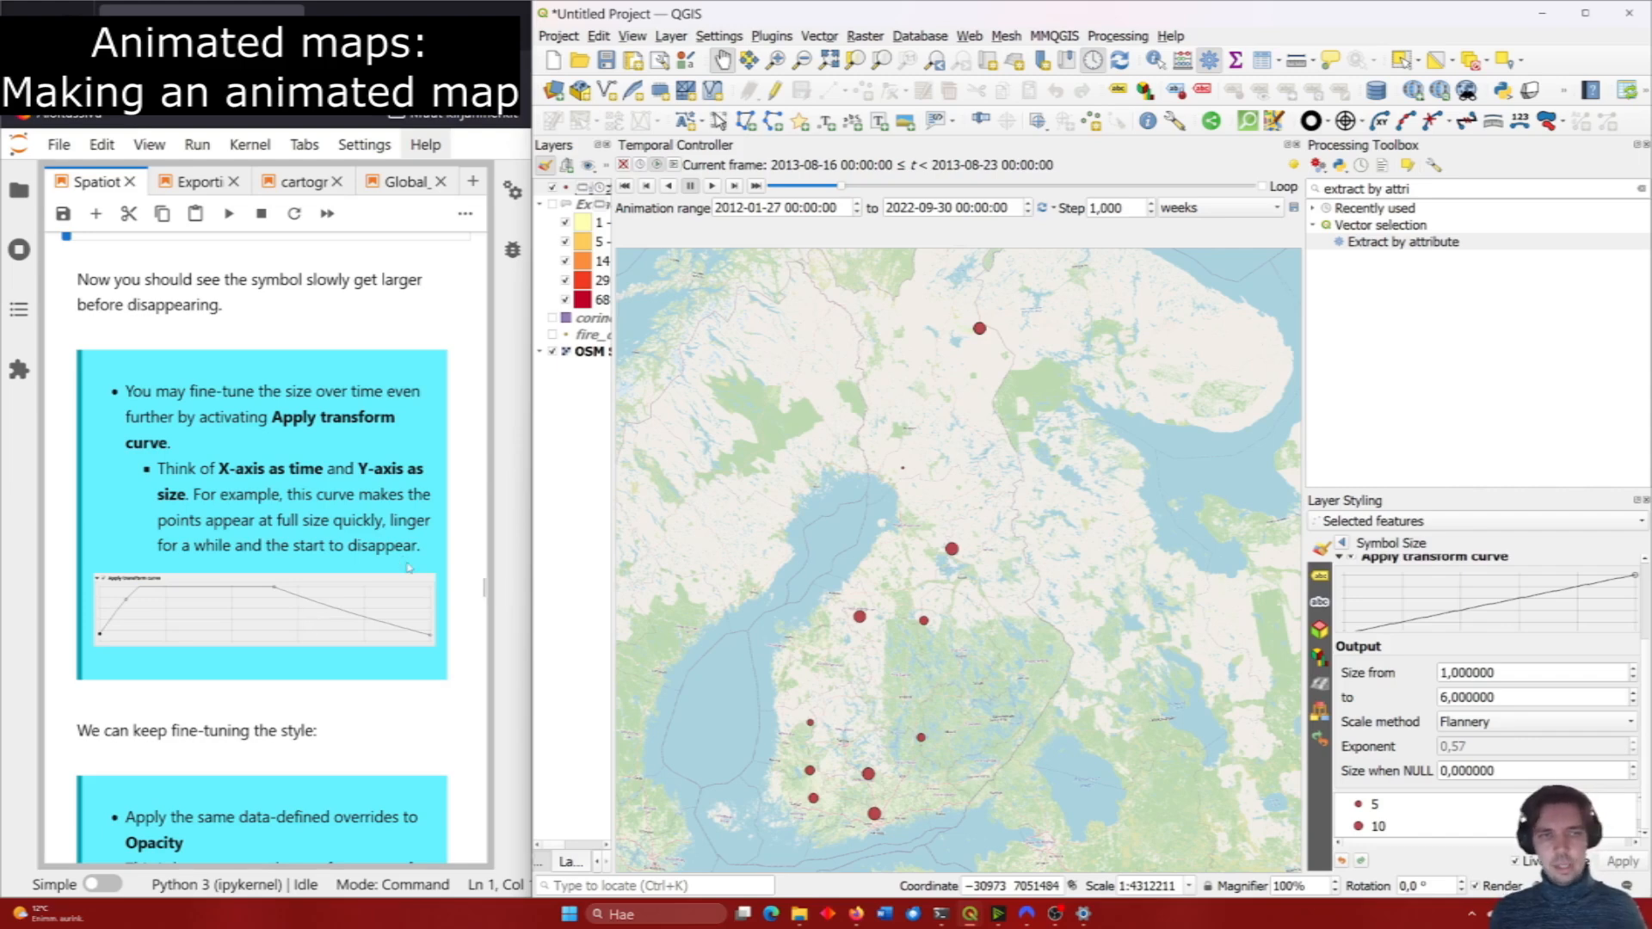
scroll(1413, 688, "up", 2)
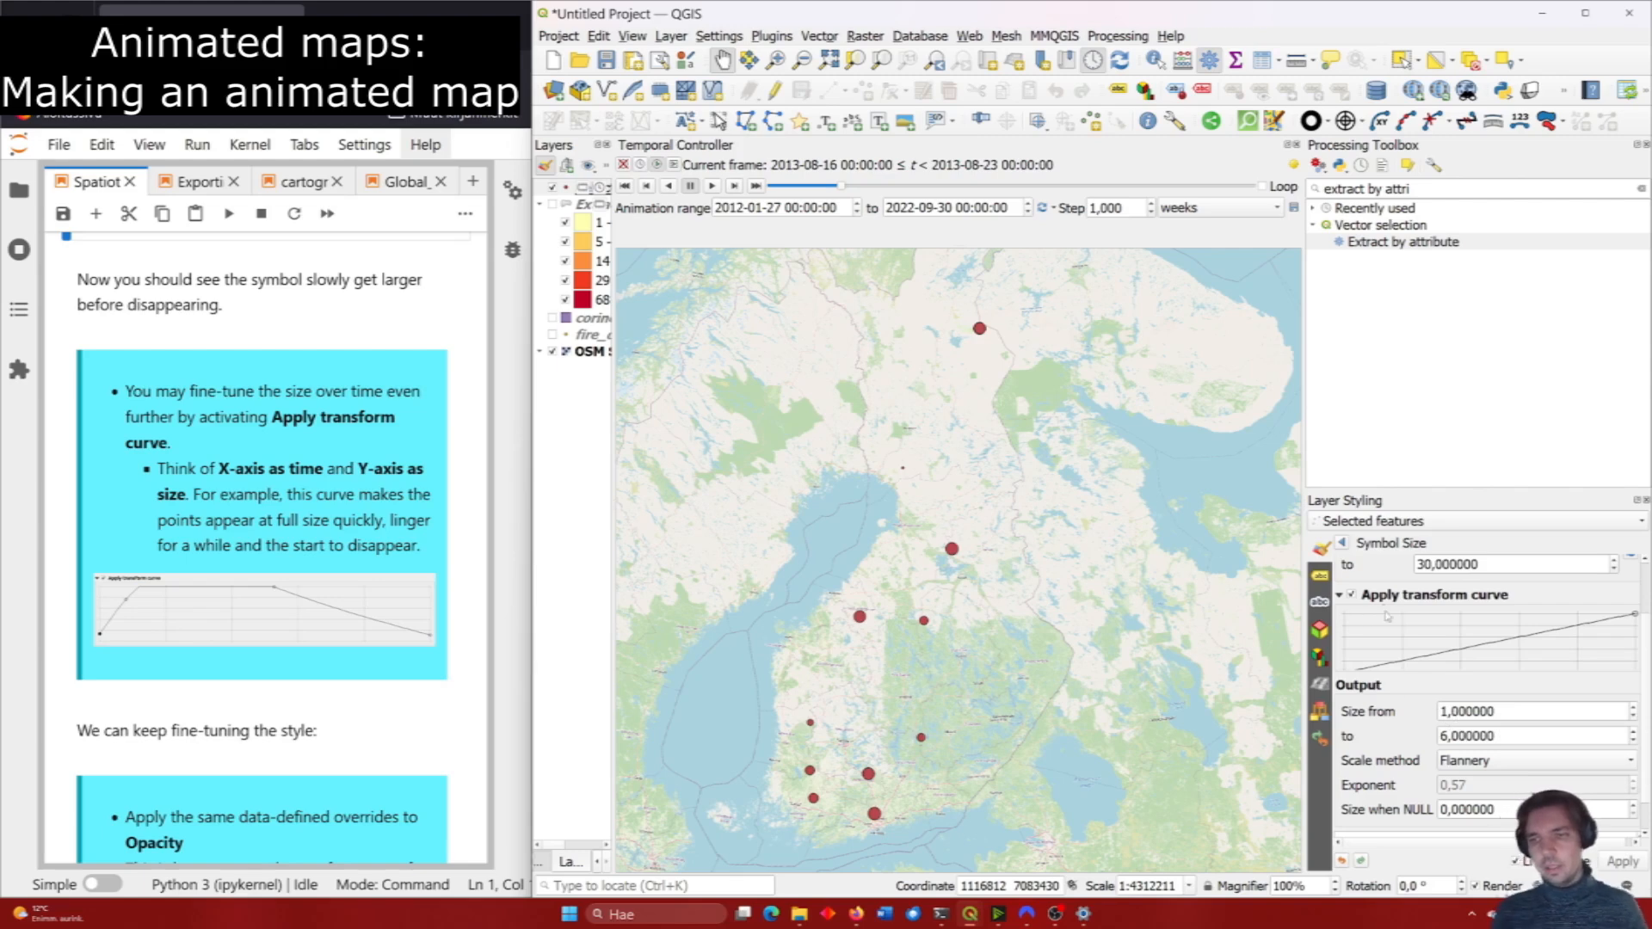
scroll(1473, 645, "down", 1)
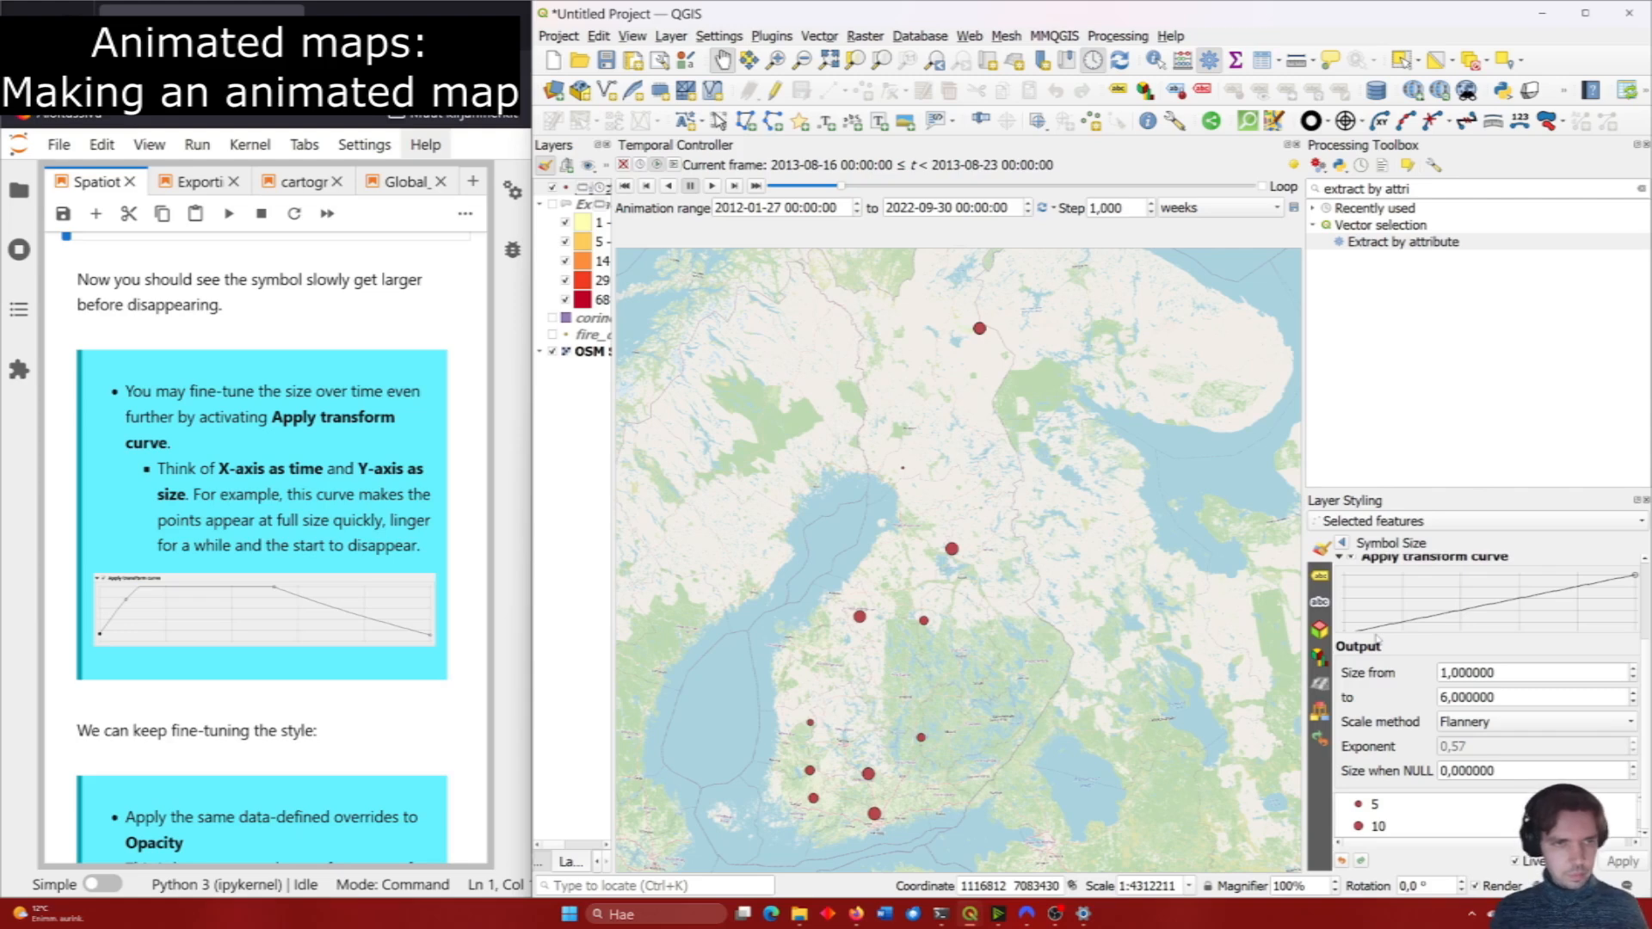
left_click_drag(1387, 627, 1360, 596)
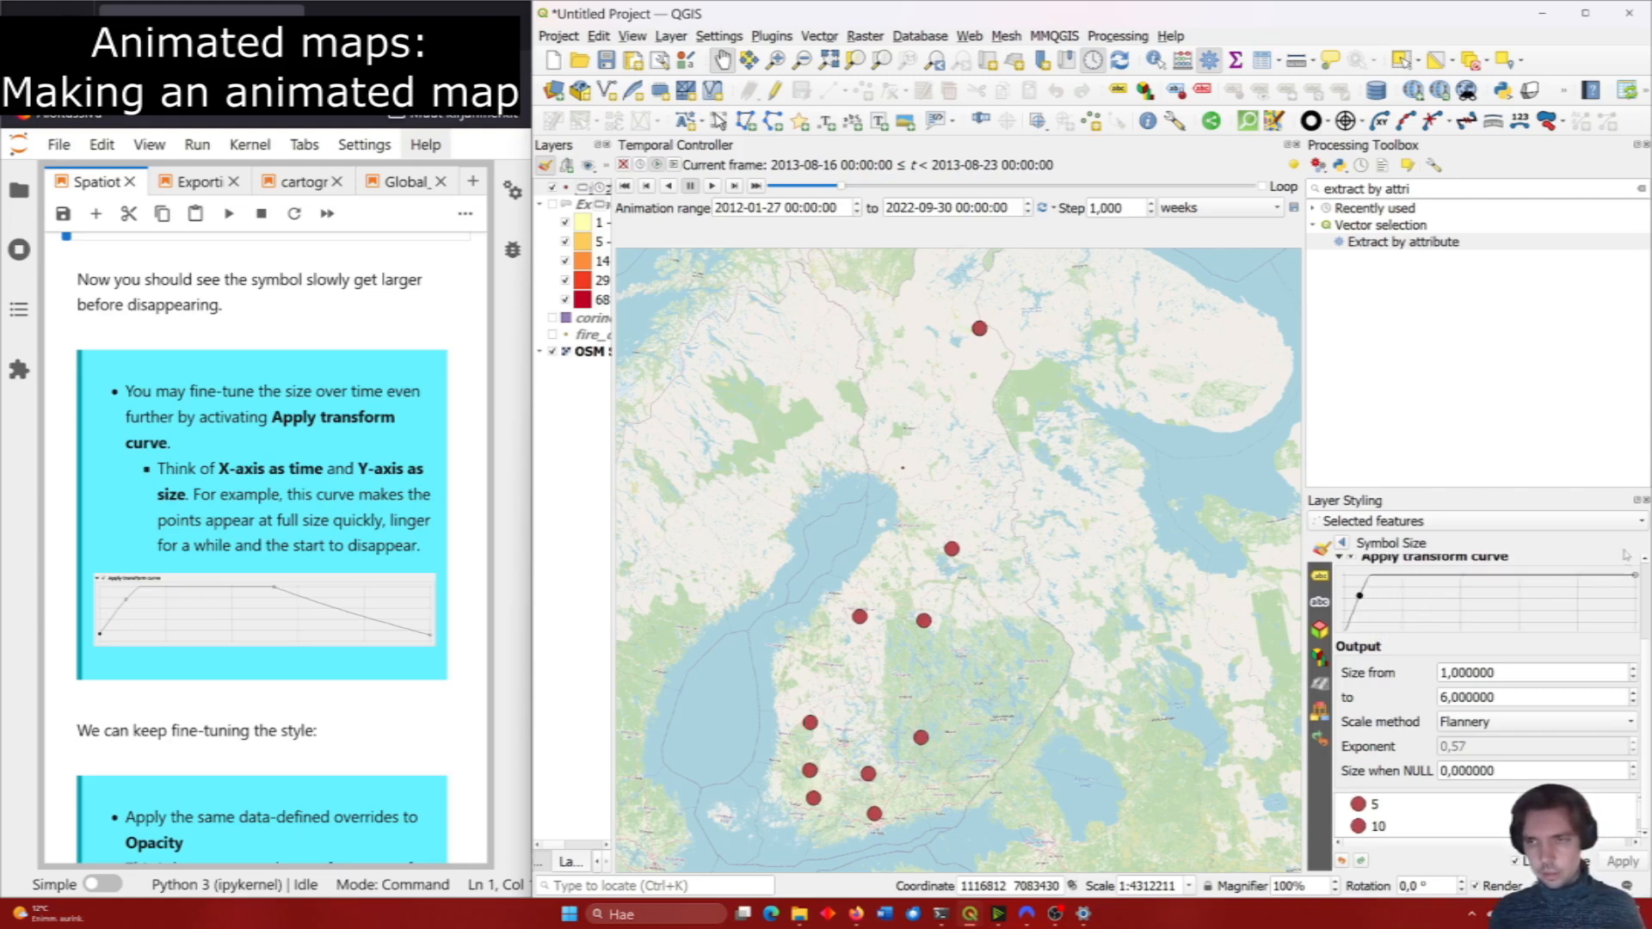
left_click_drag(1632, 578, 1635, 623)
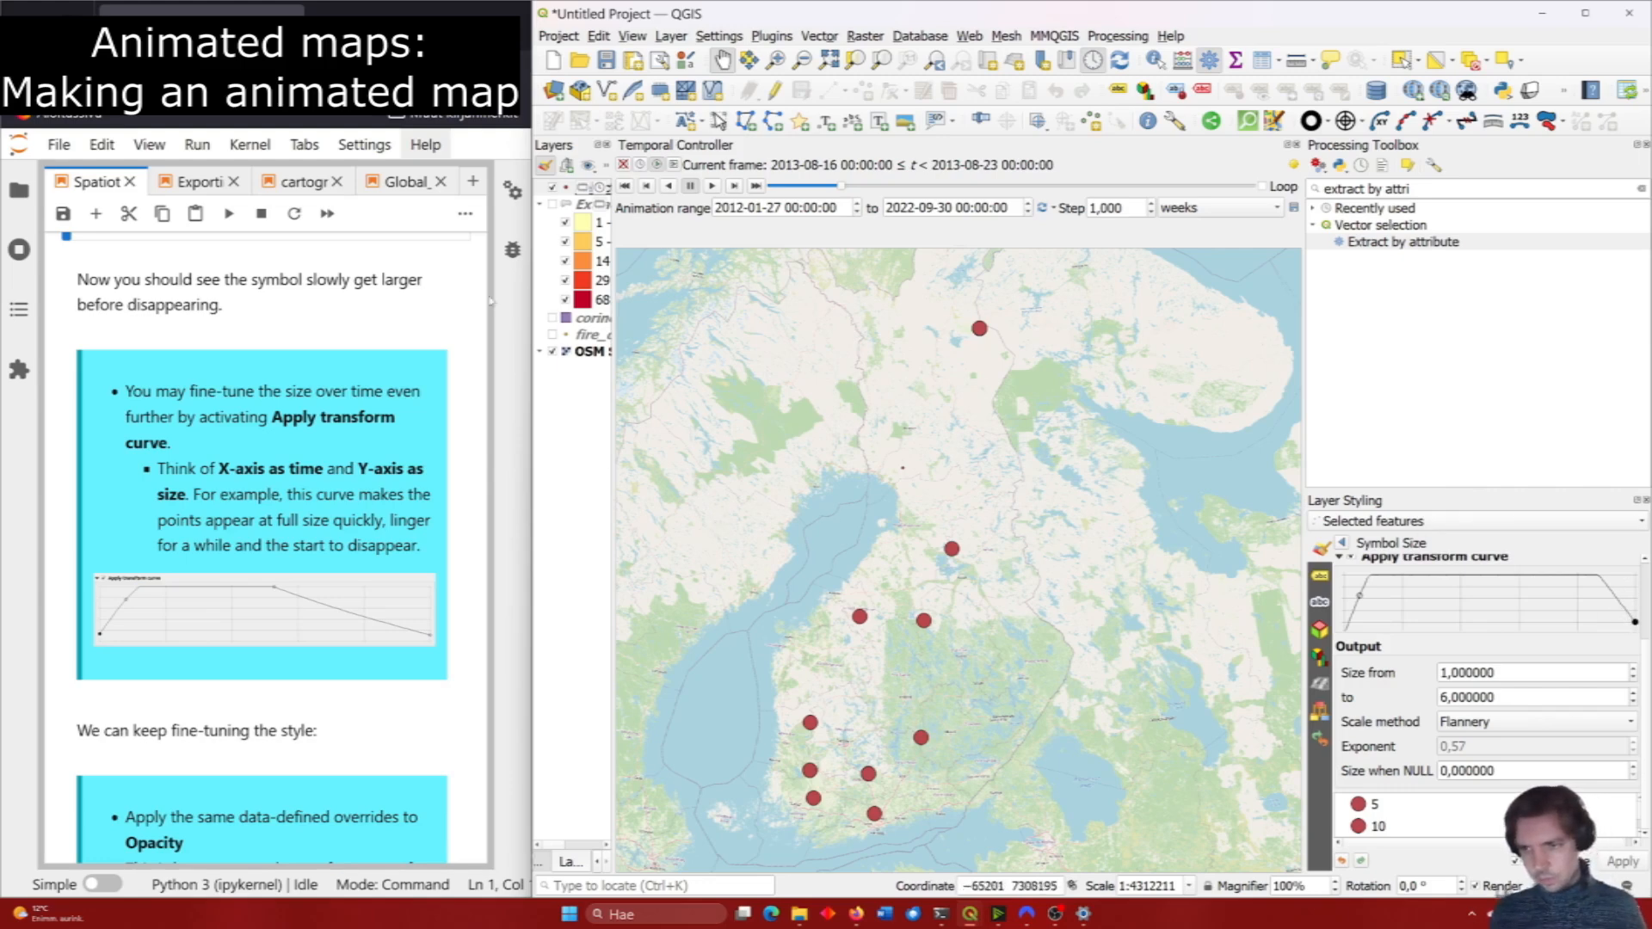
Play the temporal animation and reshape the size transform curve so the plateau ends earlier and the size falls off gradually to the end.
left_click(711, 186)
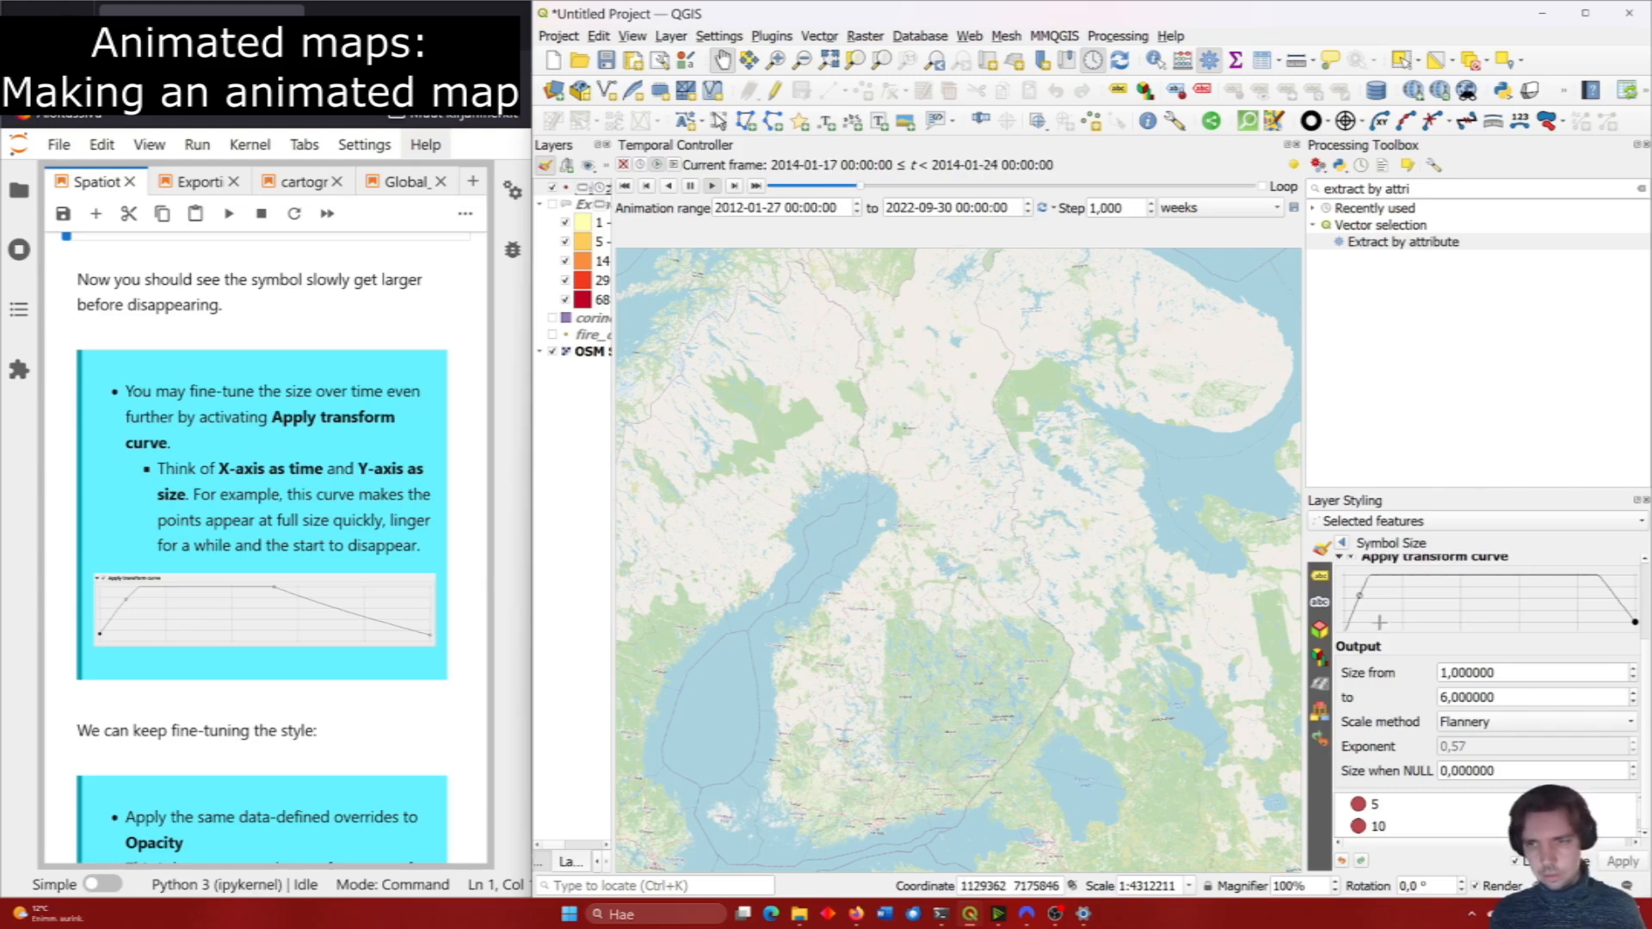
scroll(1379, 624, "up", 1)
left_click(1563, 637)
left_click_drag(1563, 638, 1502, 614)
left_click_drag(1572, 635, 1637, 672)
scroll(1381, 590, "down", 1)
scroll(1381, 589, "up", 1)
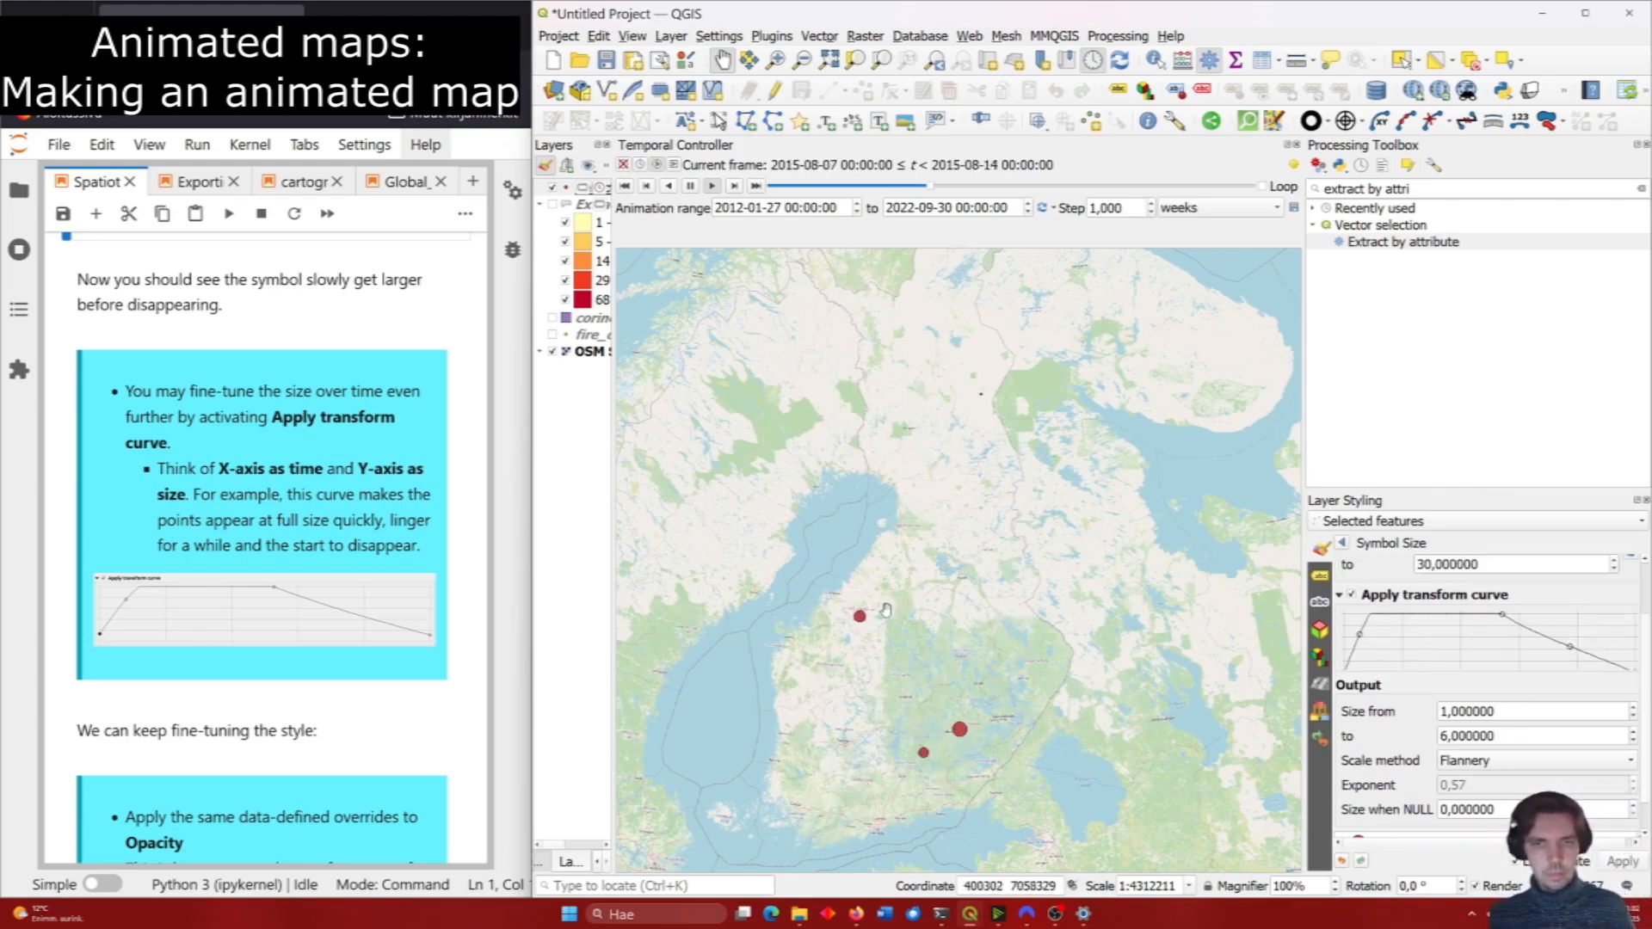
Check the notebook's next styling instruction, leave the size settings and open the data-defined Assistant for the marker's opacity.
scroll(336, 566, "down", 5)
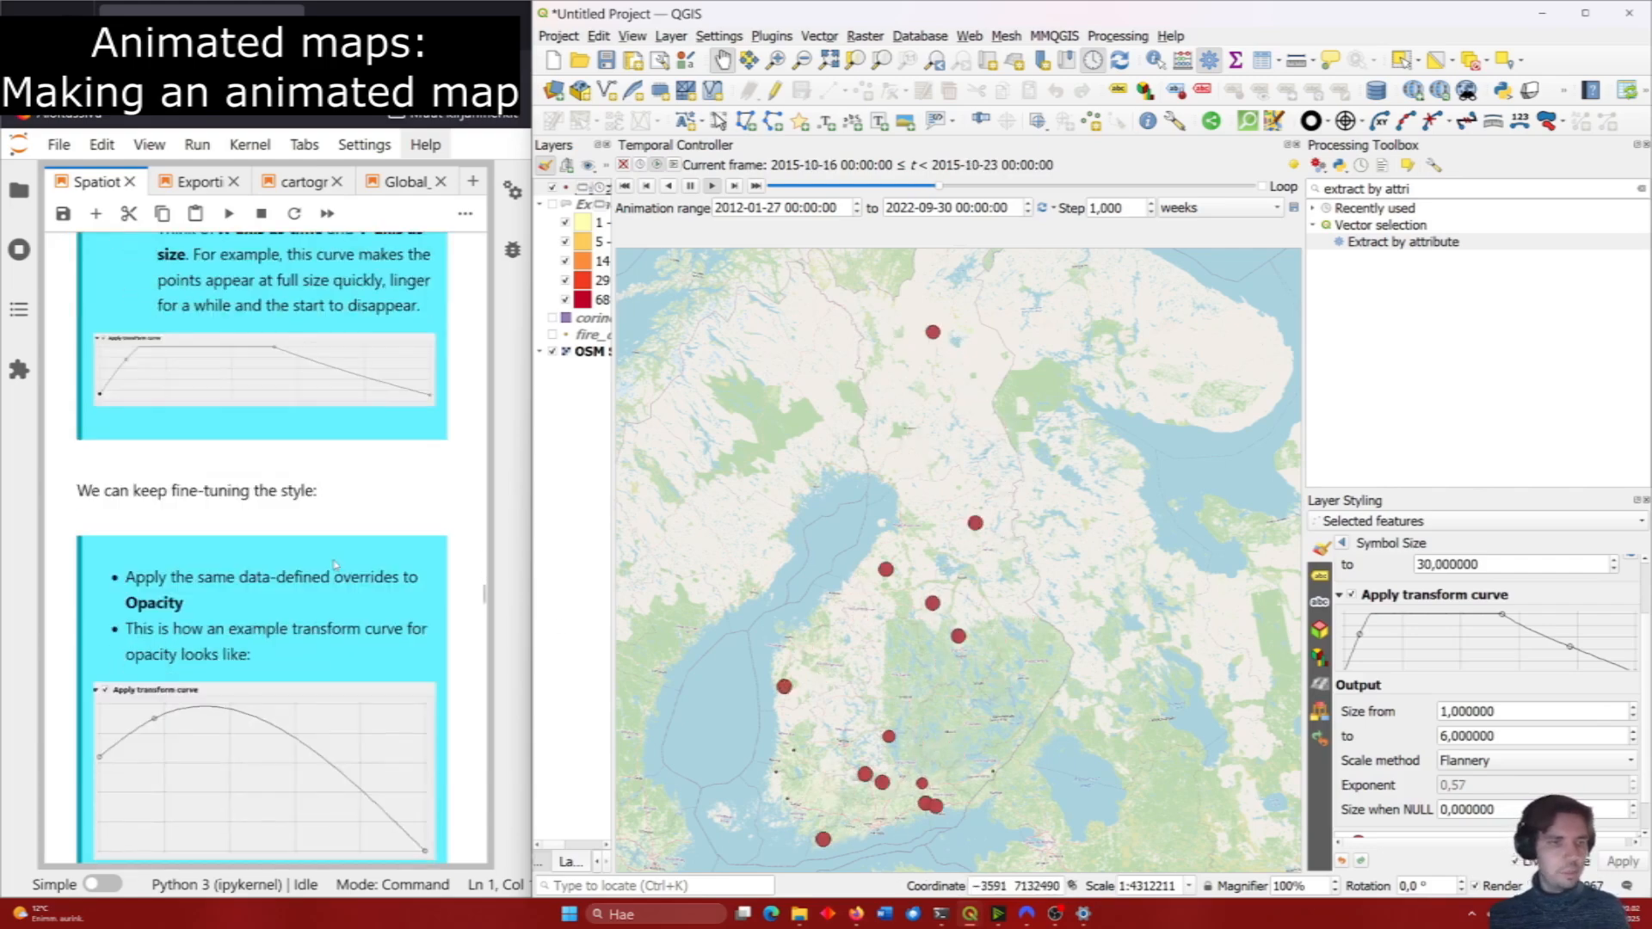
scroll(336, 566, "up", 1)
scroll(335, 565, "up", 4)
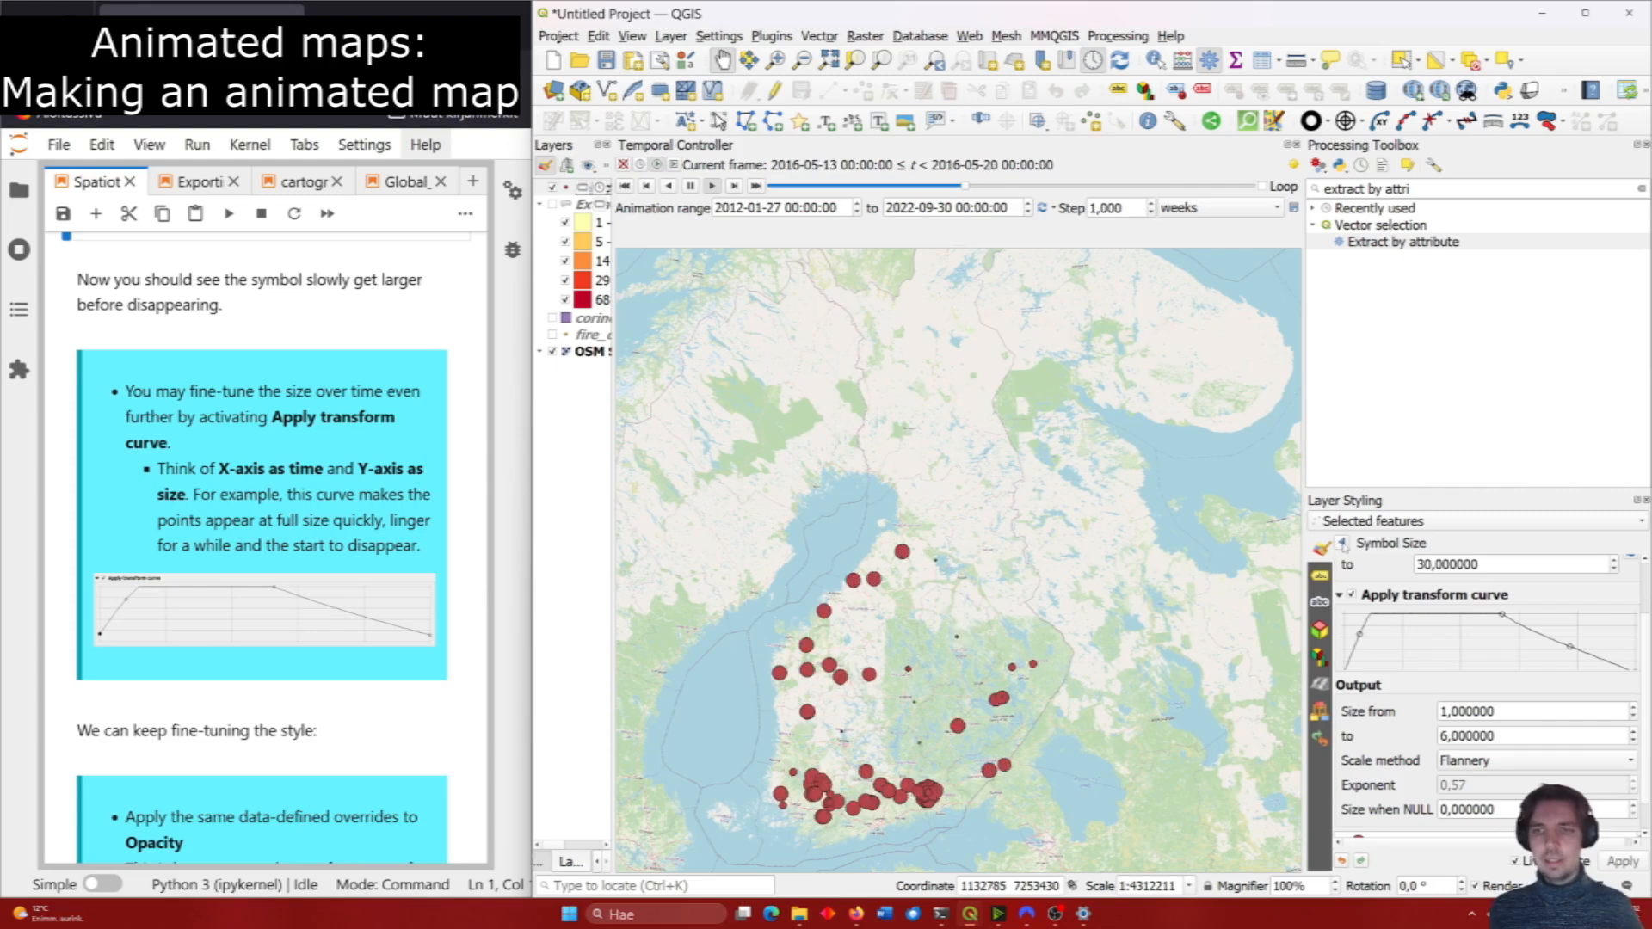
left_click(1341, 543)
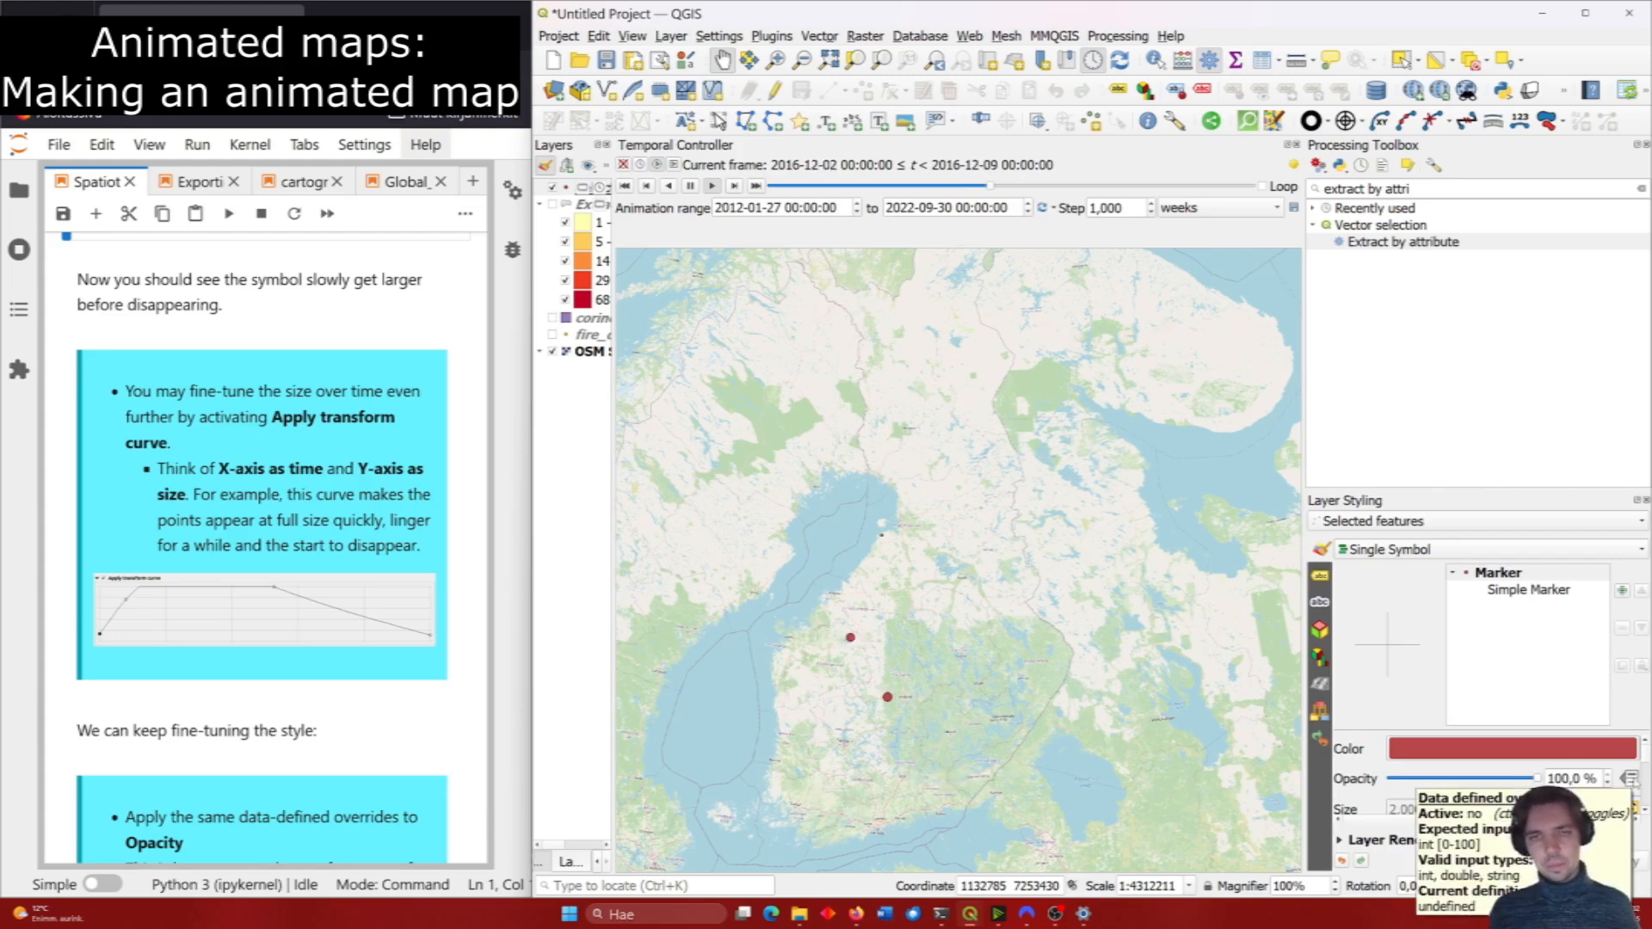
left_click(1629, 778)
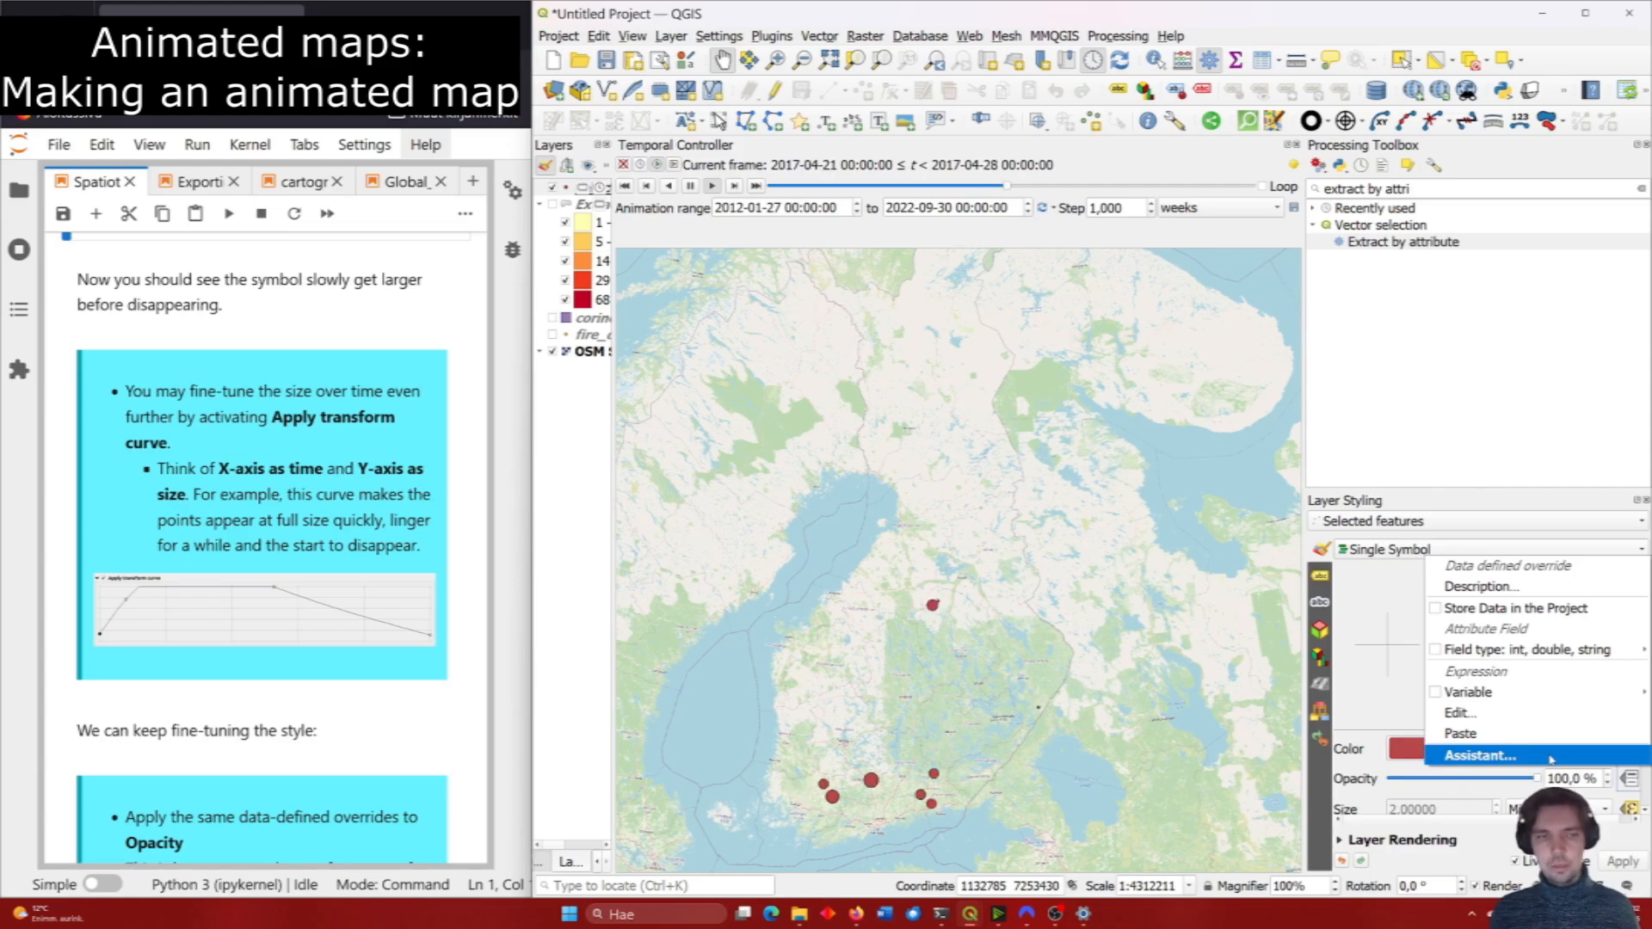
left_click(1551, 757)
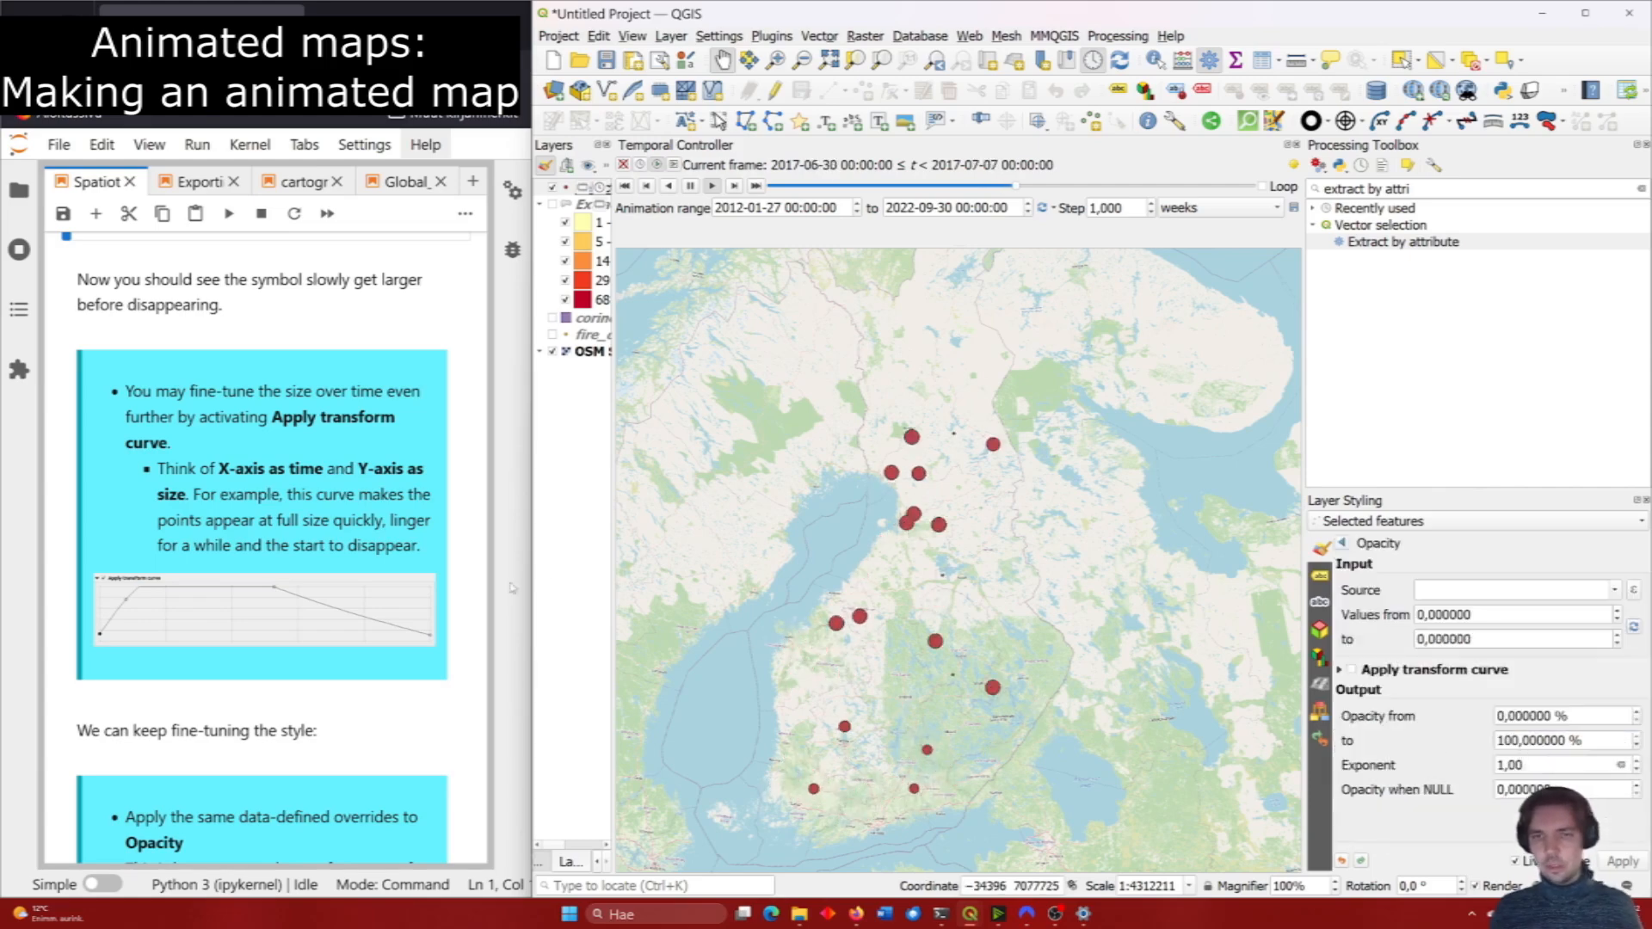
scroll(149, 413, "down", 4)
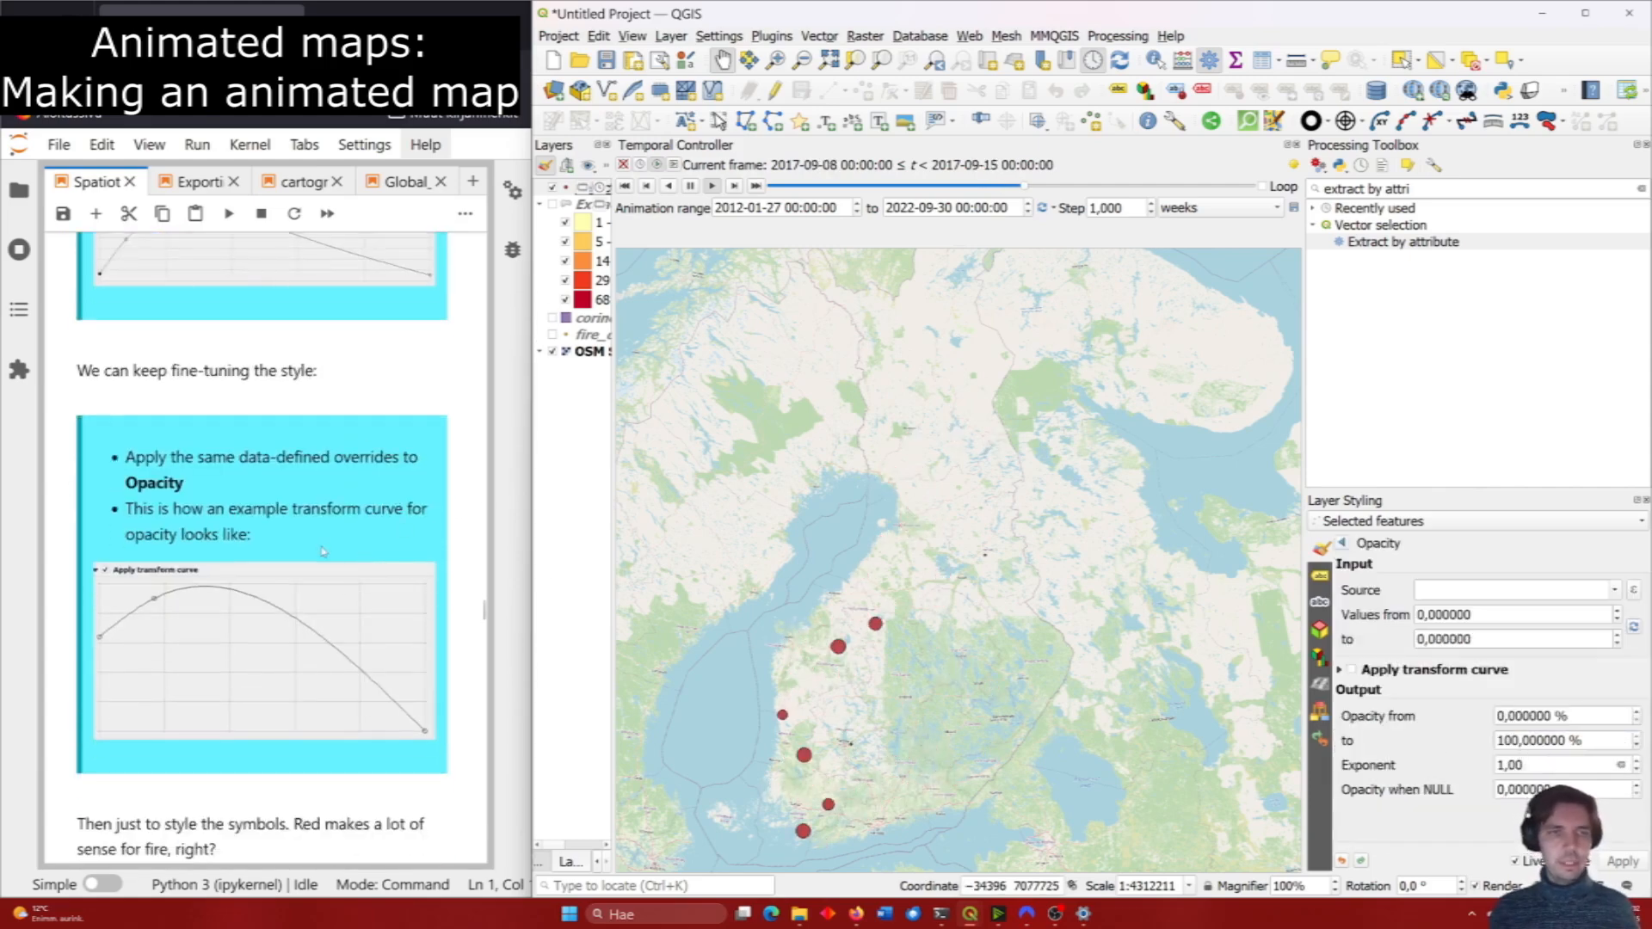
scroll(150, 413, "up", 10)
left_click_drag(422, 499, 218, 472)
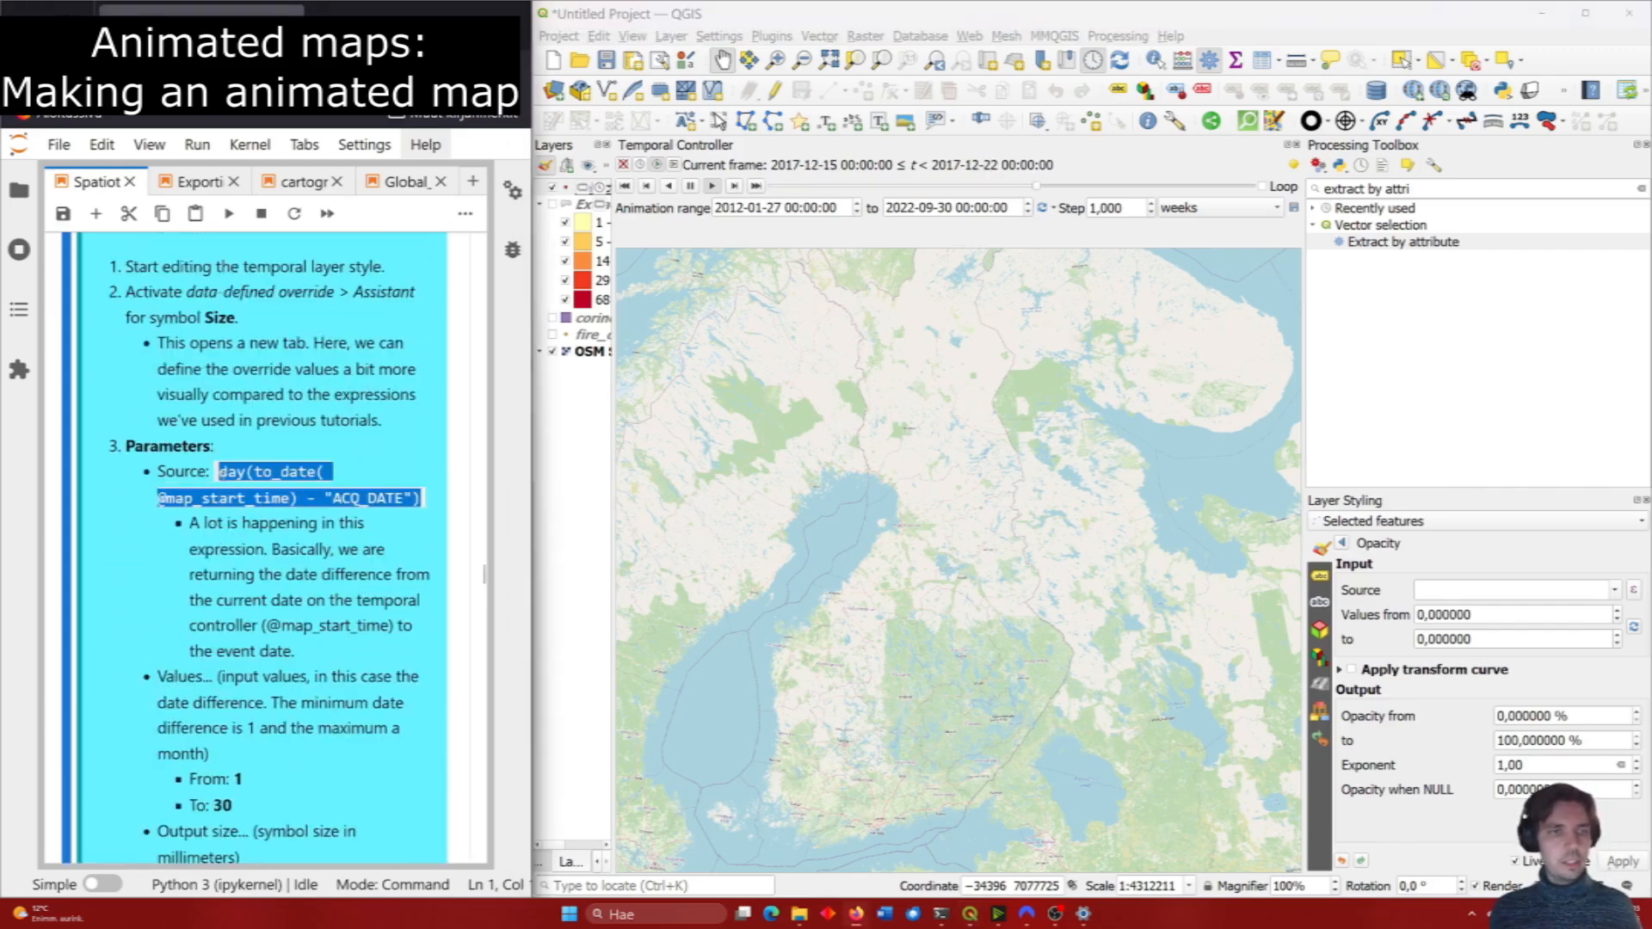
left_click(1433, 591)
type("day(to_date(@map_start_time) - \"ACQ_DATE\")")
Set the opacity assistant's input values from 1 to 30.
left_click(1486, 612)
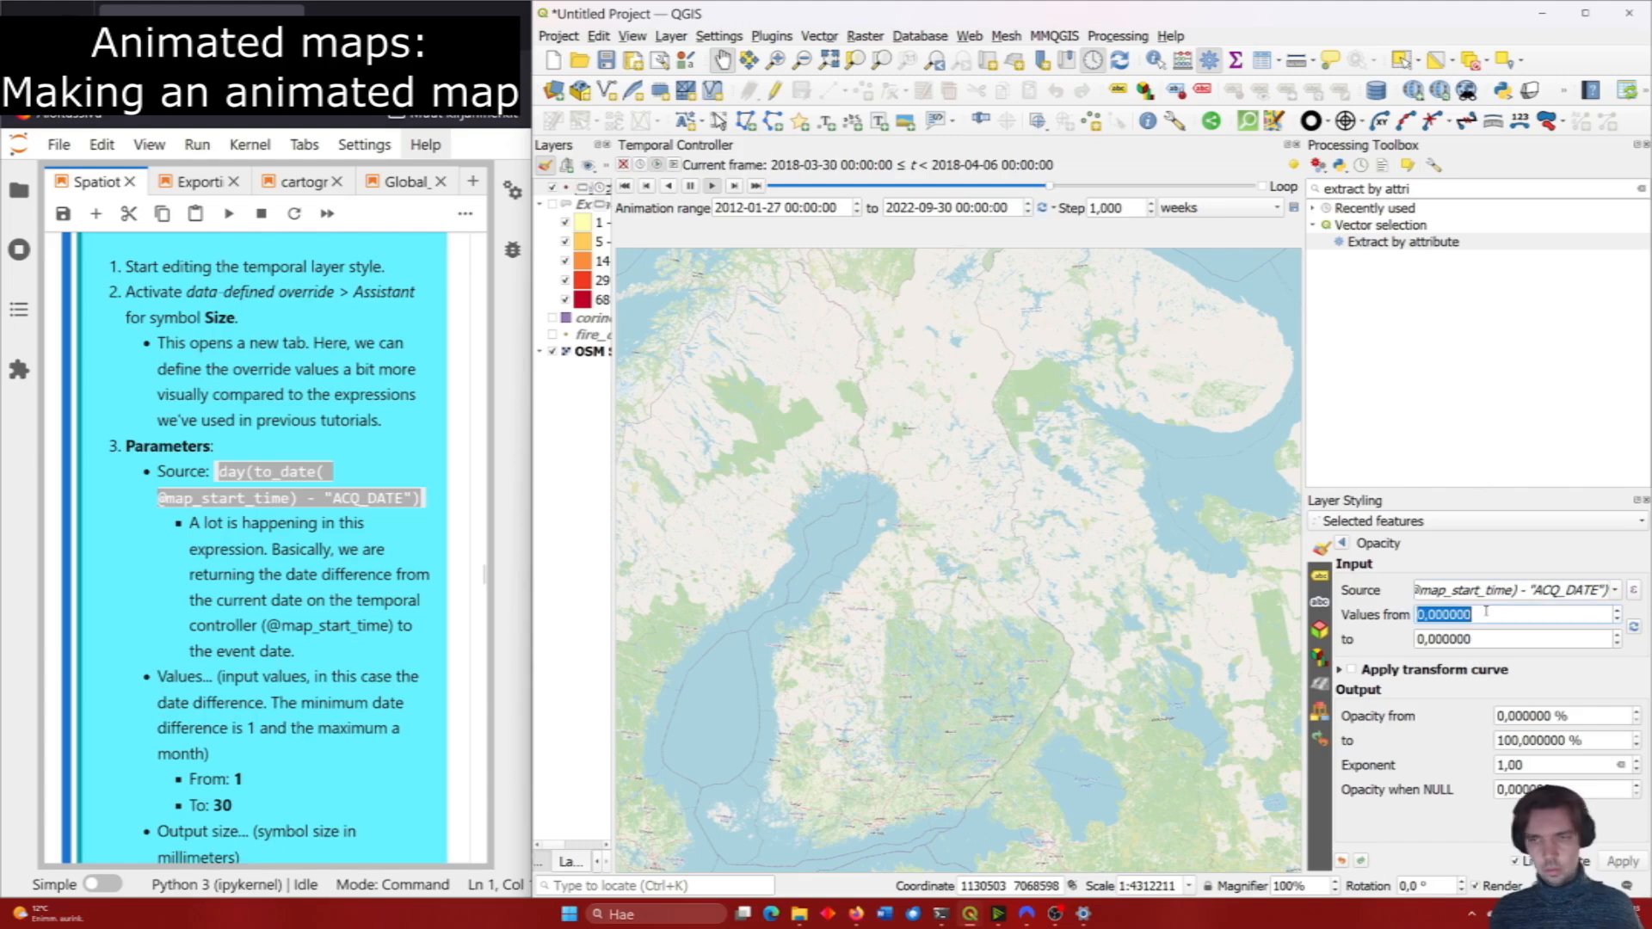
type("1")
key("Tab")
type("30")
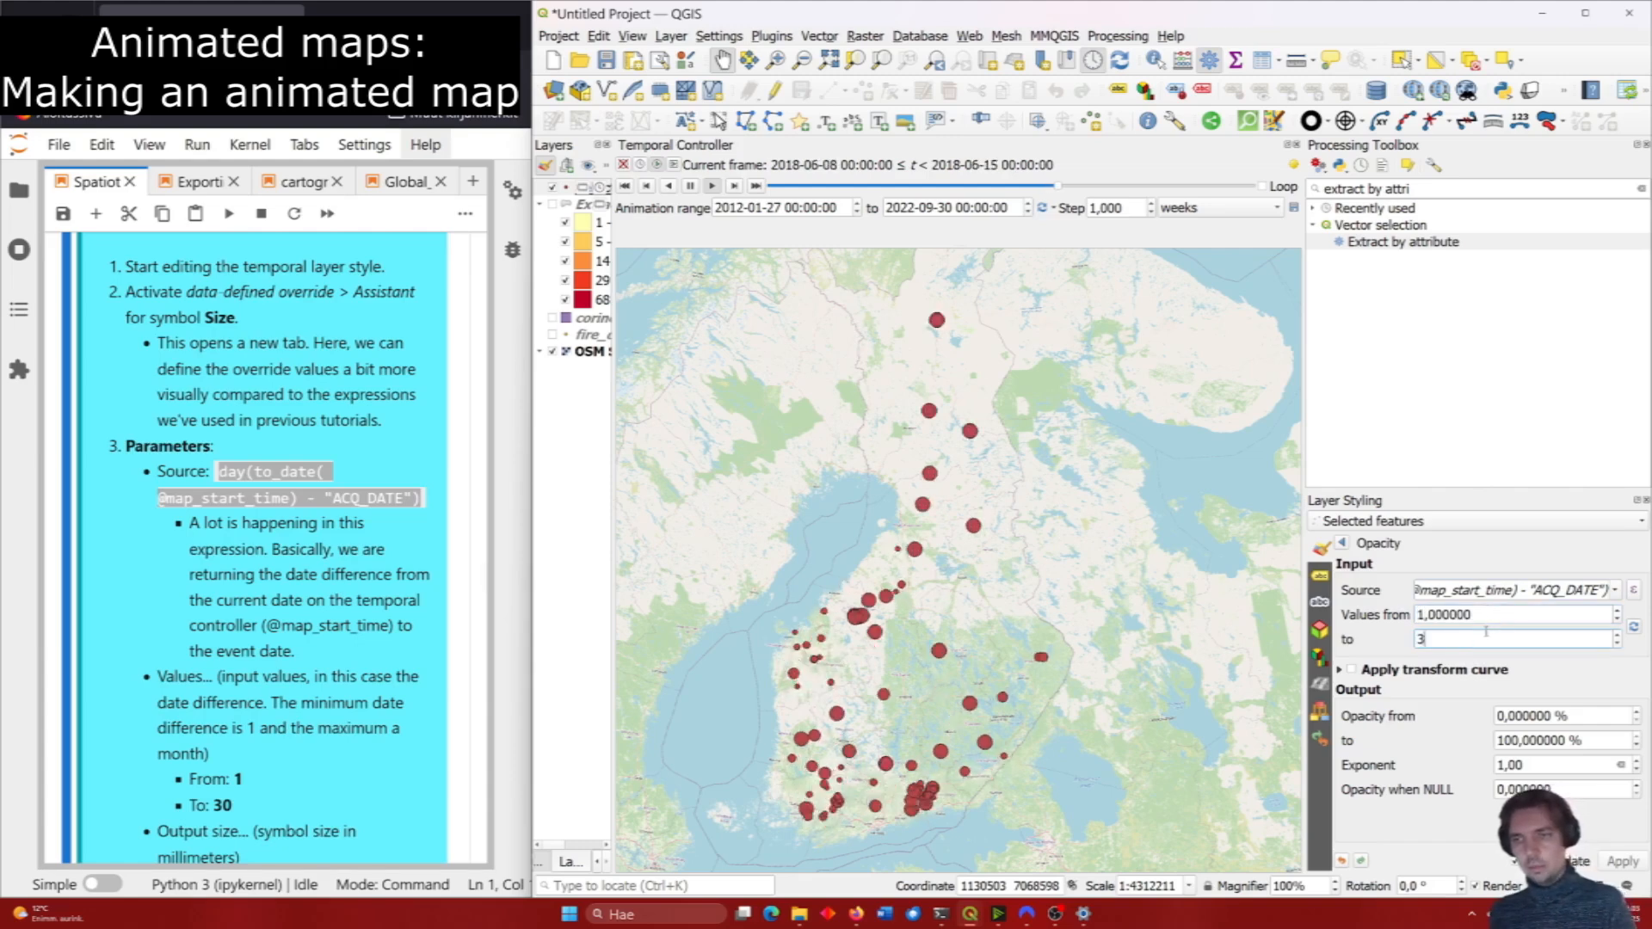
key("Return")
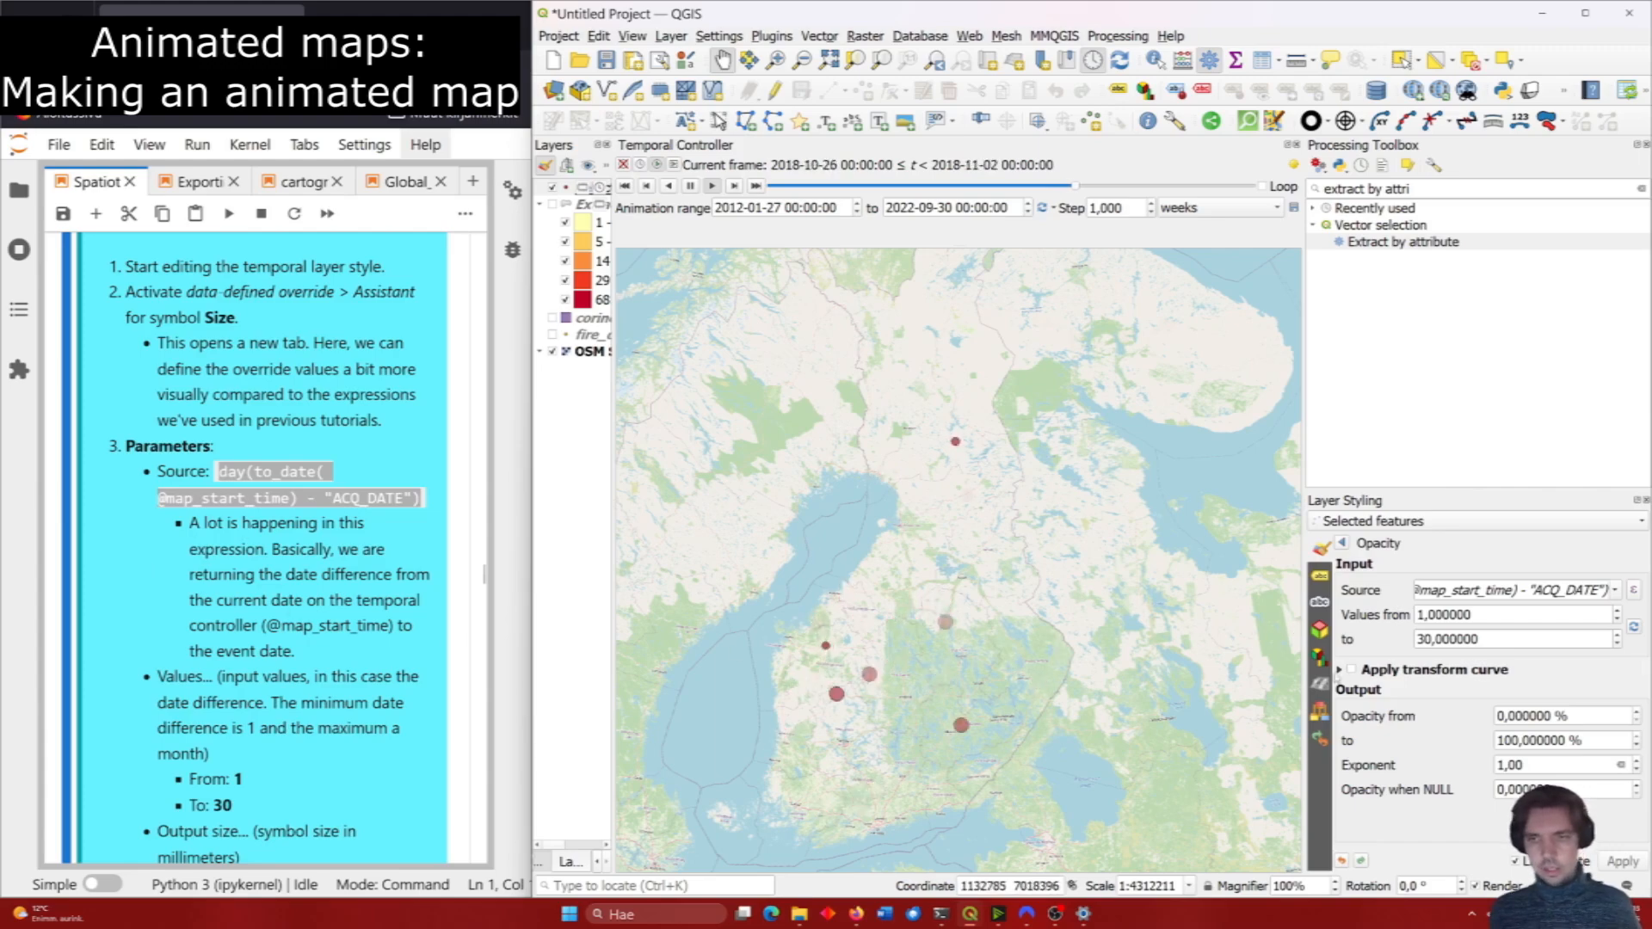
Enable the opacity transform curve and bring up the notebook's example curve for opacity.
left_click(1341, 670)
left_click(1350, 671)
scroll(334, 657, "down", 7)
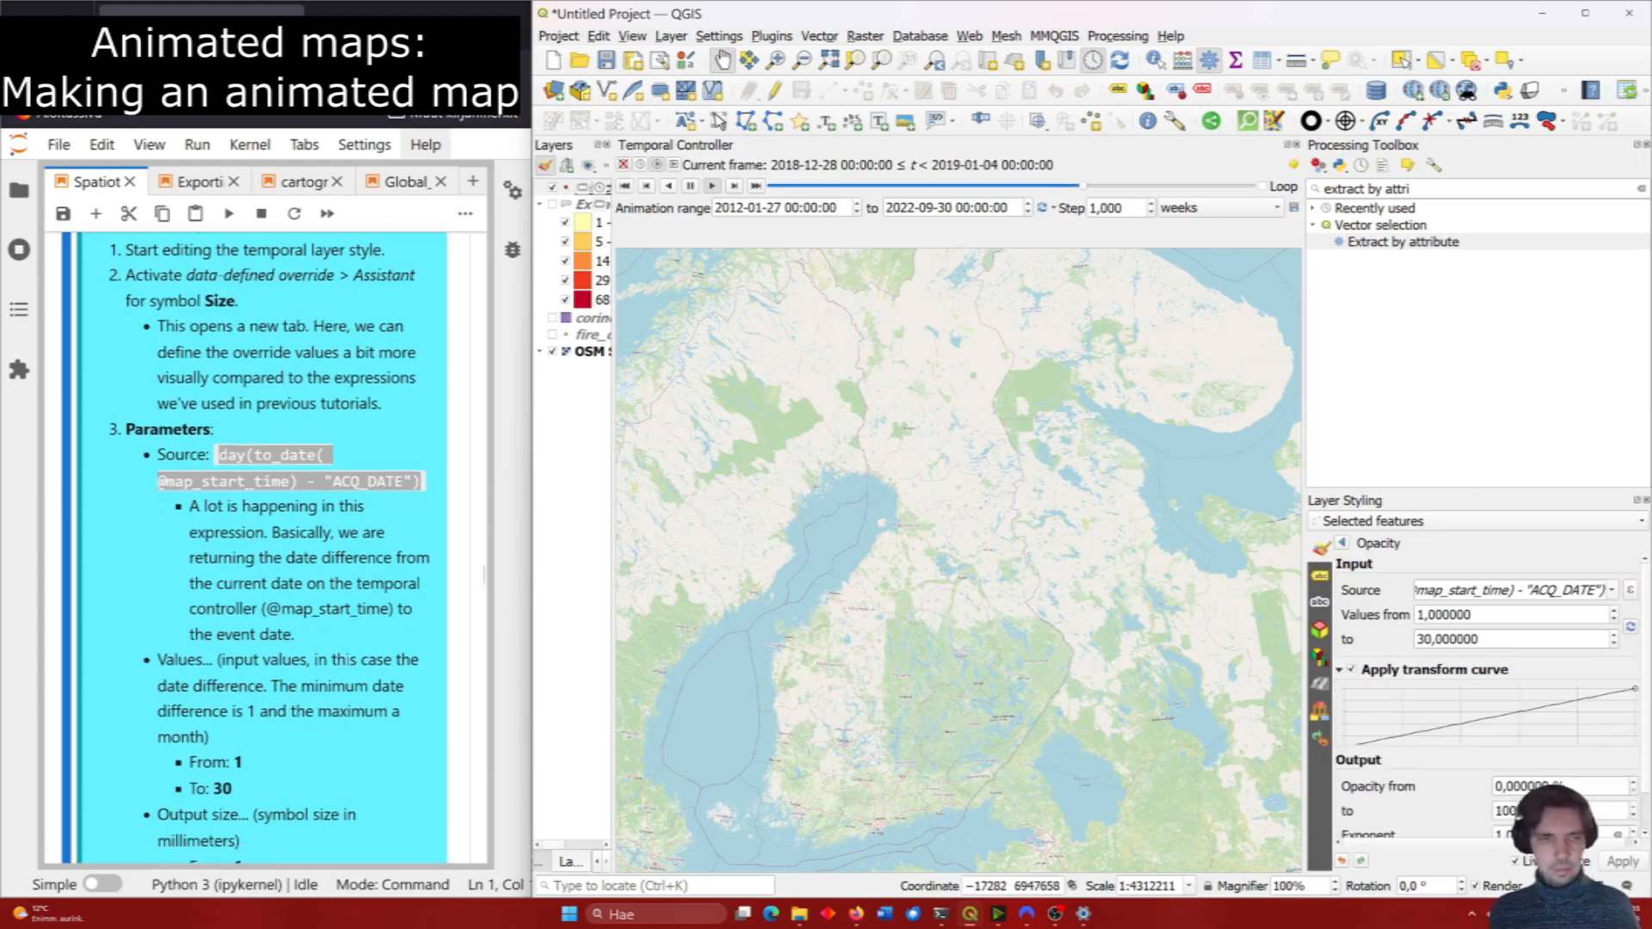
scroll(334, 656, "down", 6)
scroll(337, 660, "up", 3)
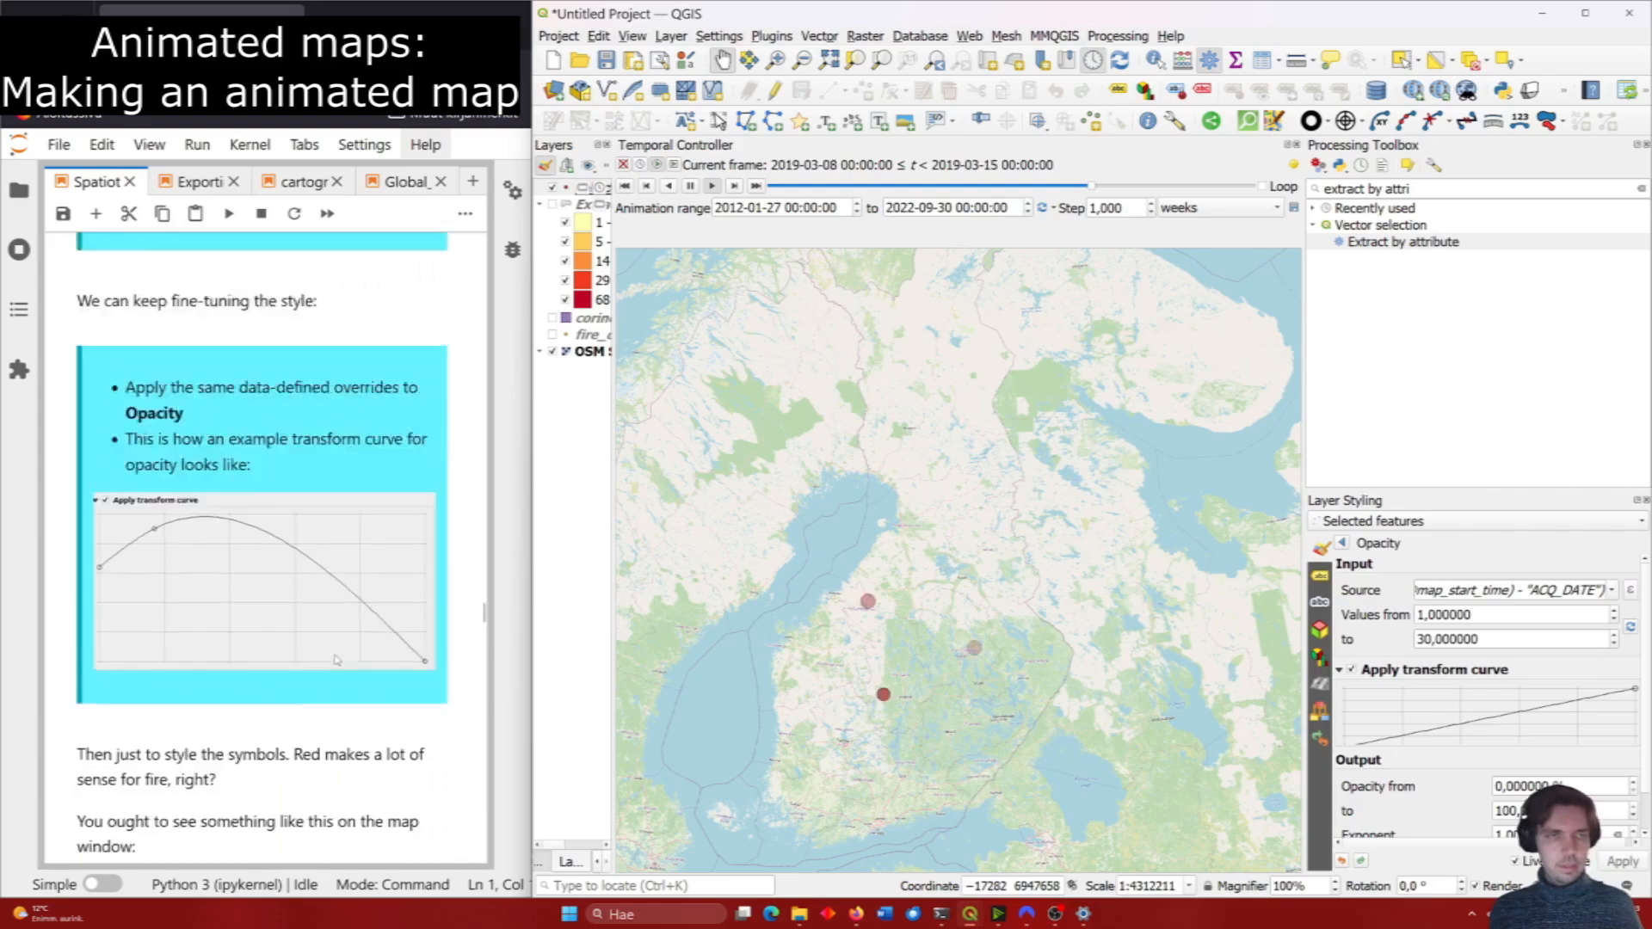
Reshape the opacity transform curve to rise steeply at the start, stay at full height, and fade gradually to zero at the end.
scroll(337, 659, "down", 3)
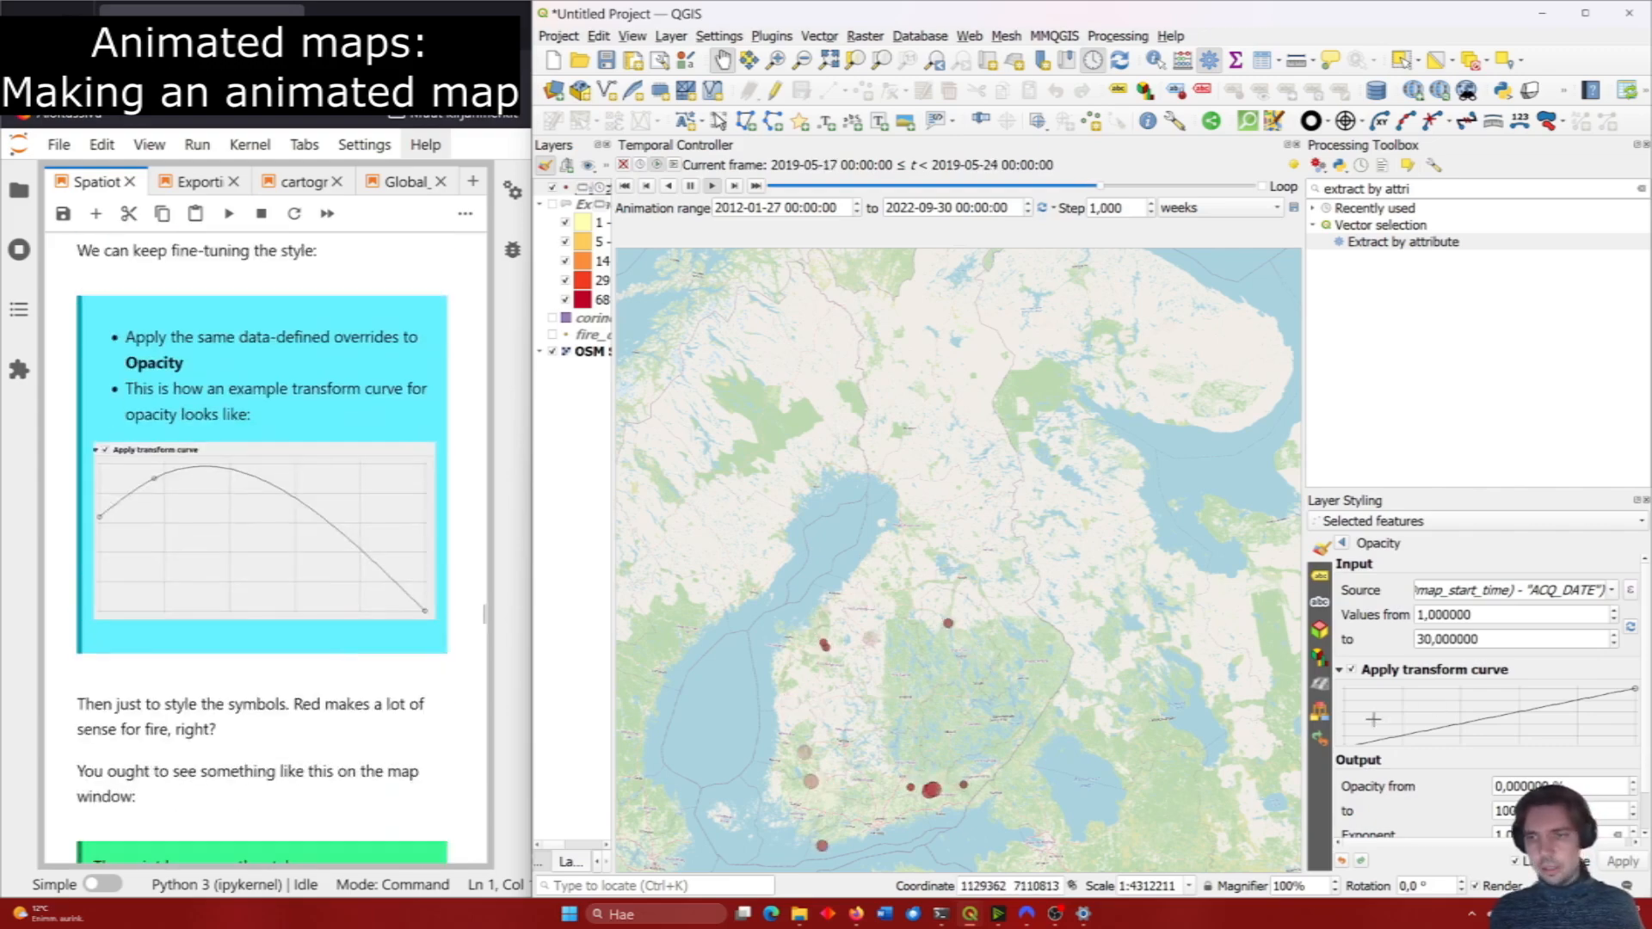
left_click_drag(1370, 736, 1358, 707)
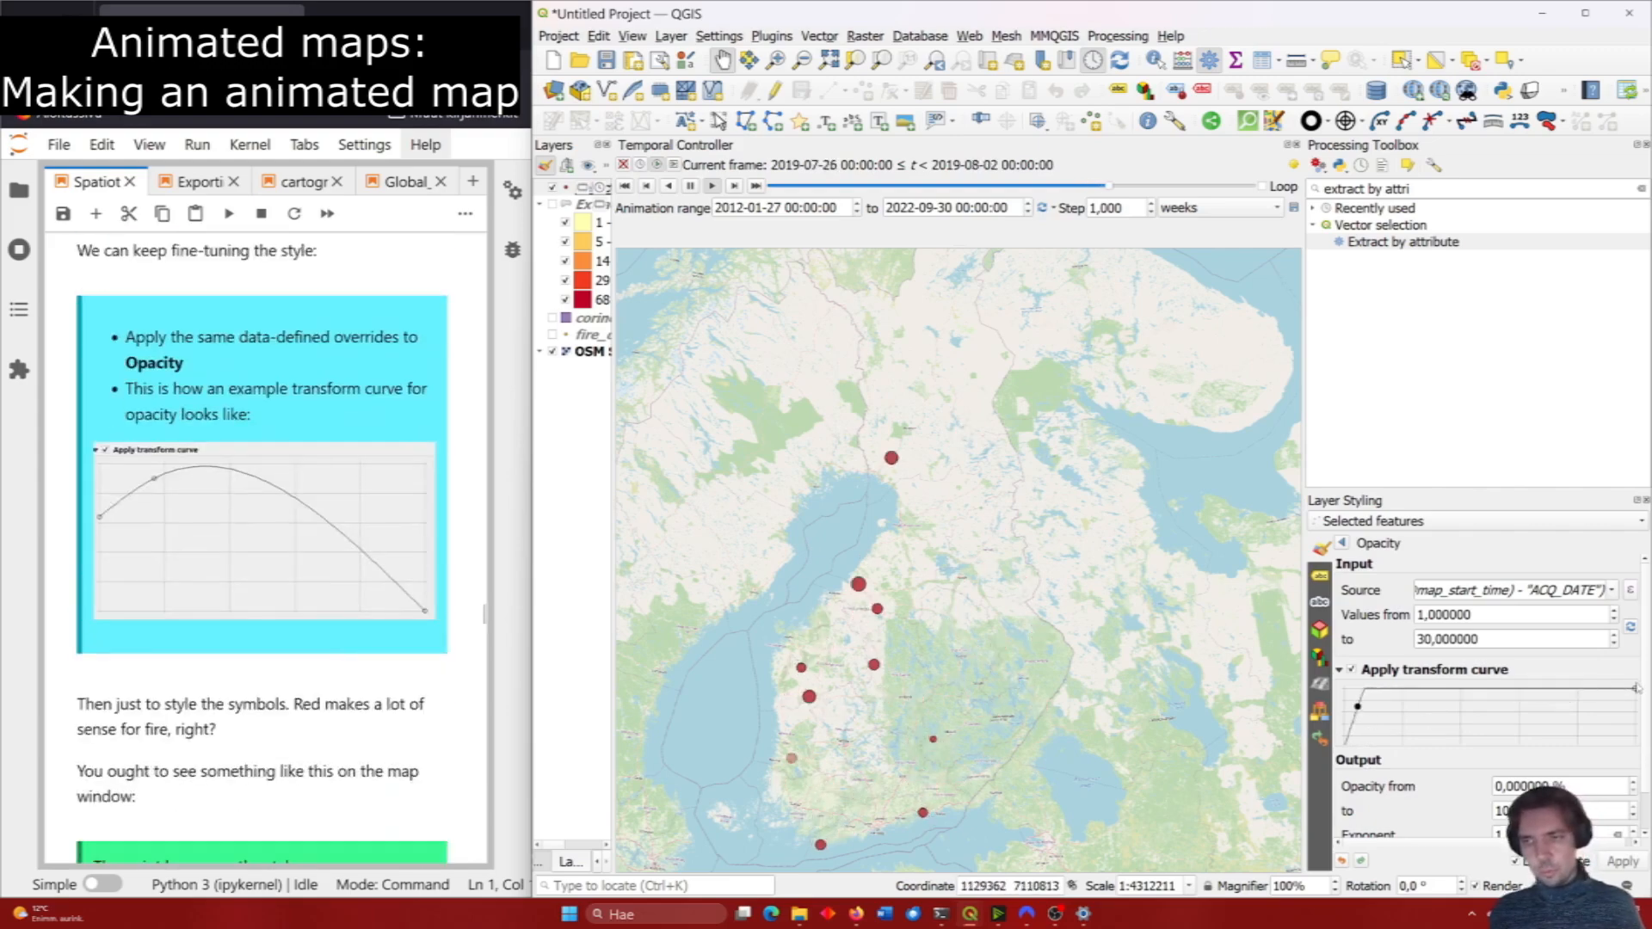
left_click_drag(1634, 687, 1635, 745)
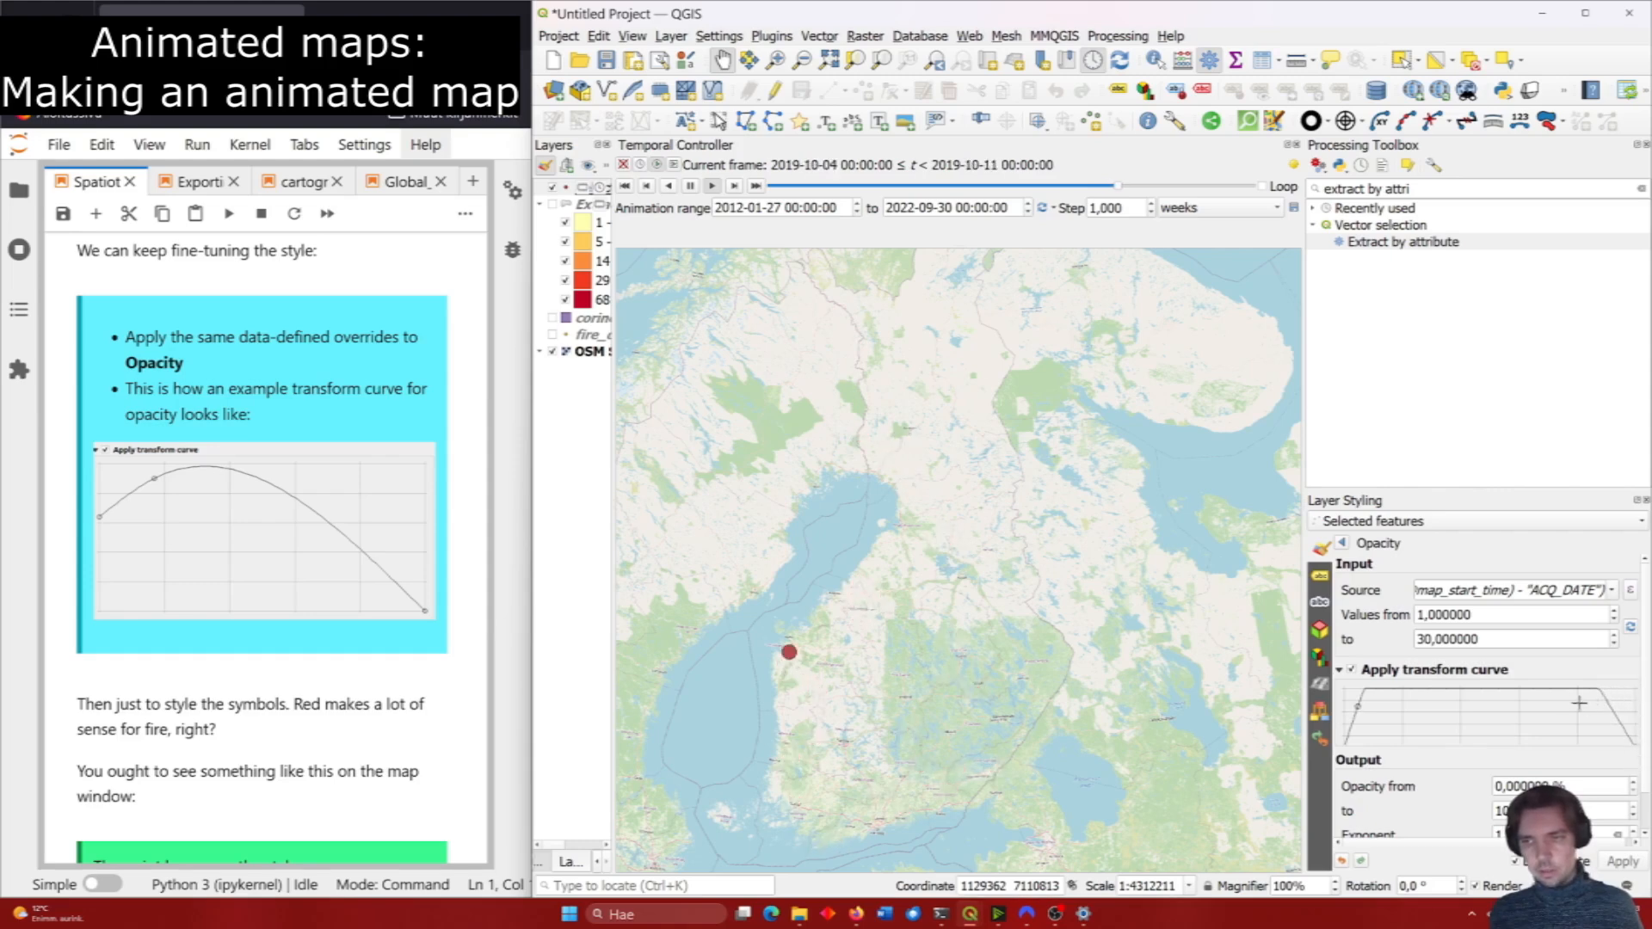
left_click_drag(1546, 690, 1542, 703)
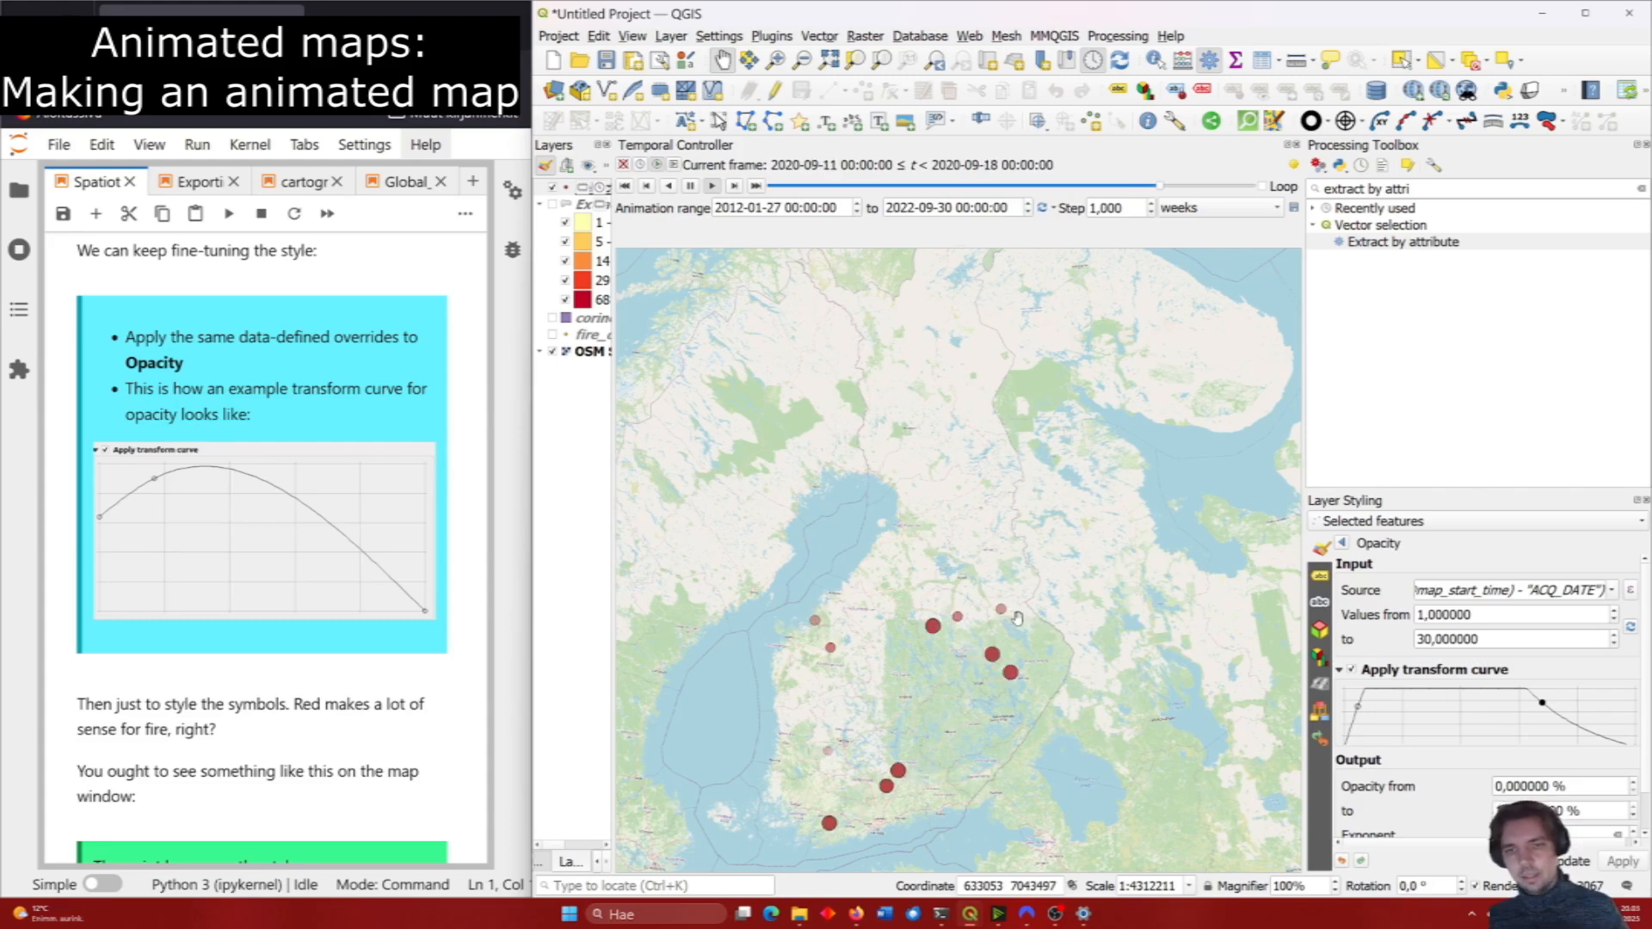
left_click_drag(1514, 691, 1543, 713)
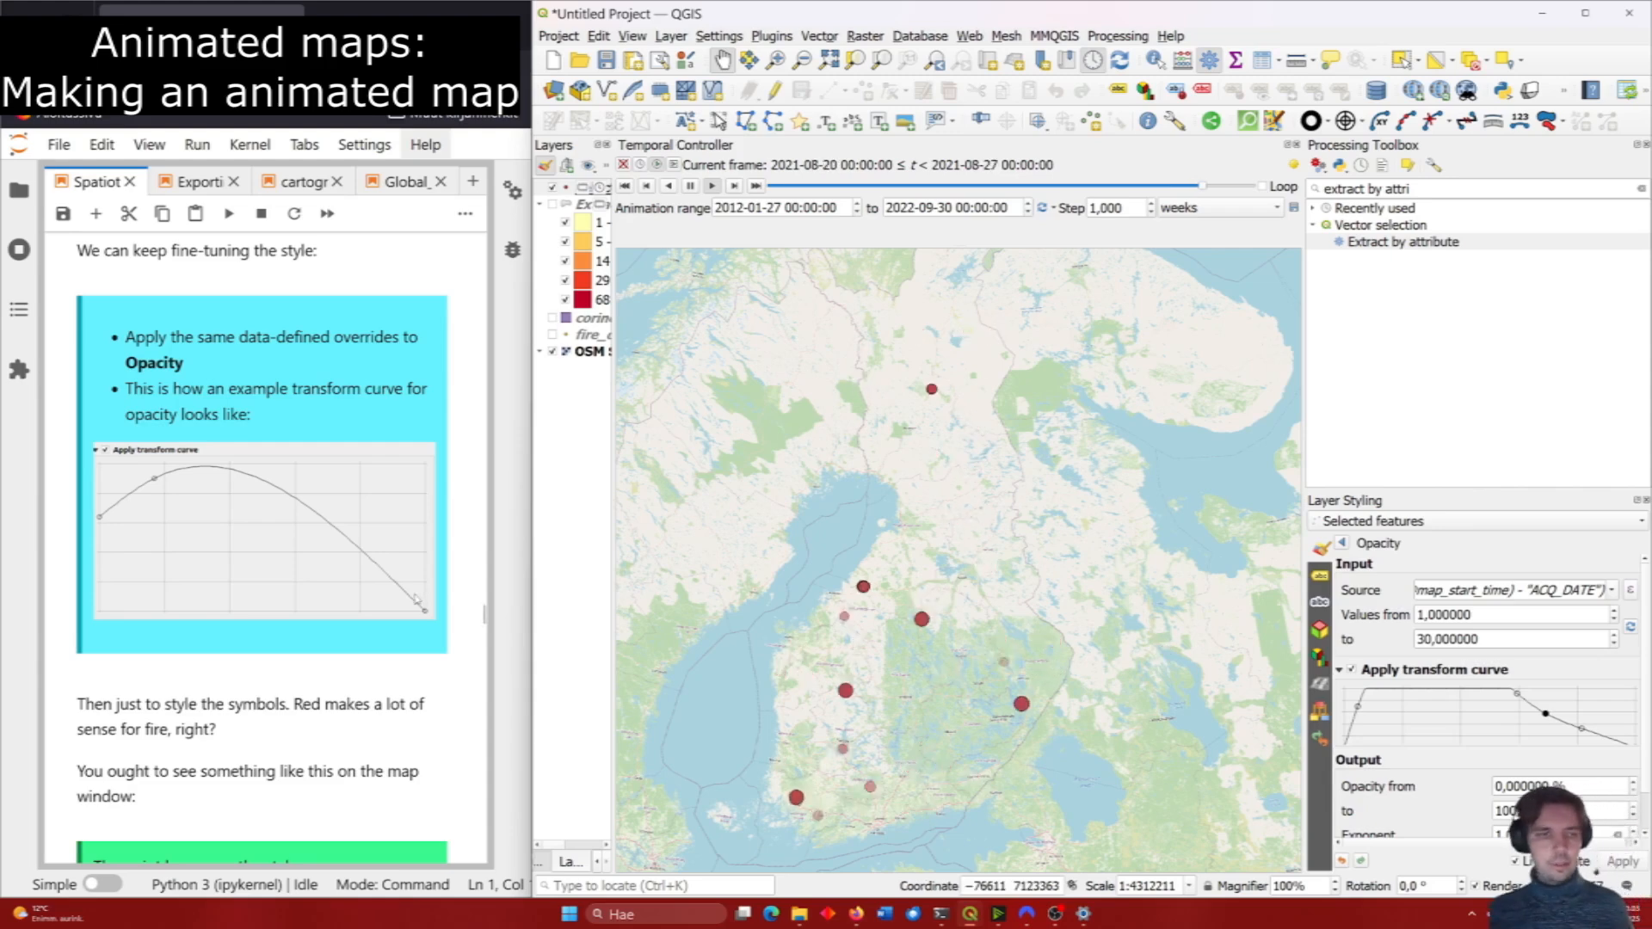
Return to the marker symbol settings of the selected fire points and set the symbol color to bright red.
scroll(415, 600, "down", 3)
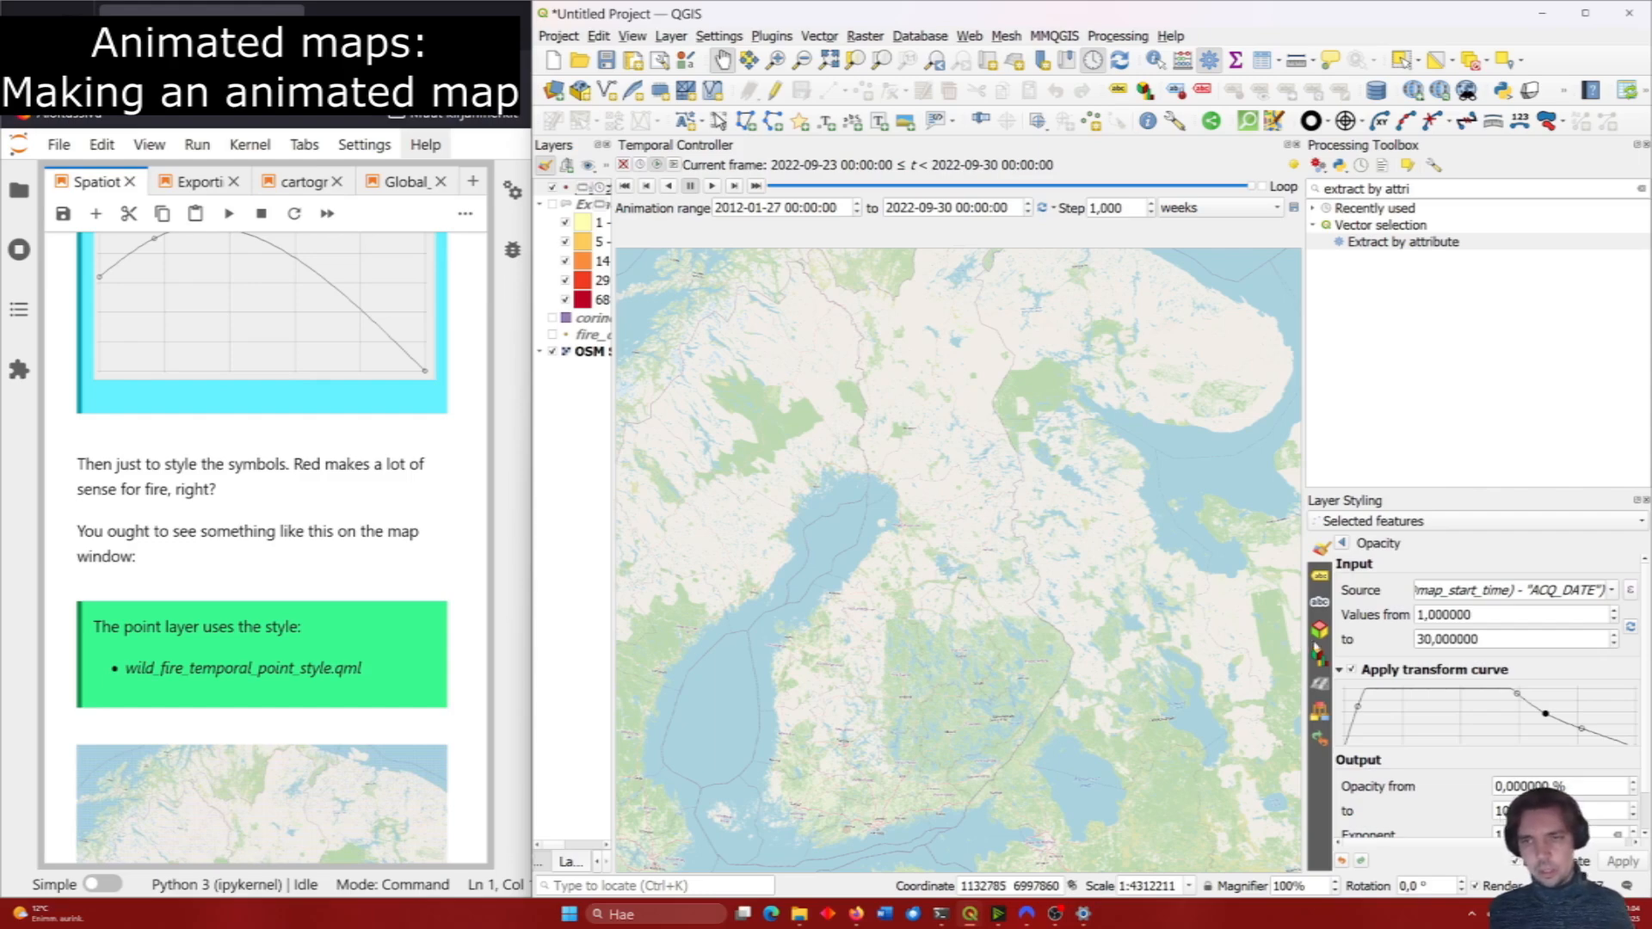
left_click(1341, 542)
scroll(479, 341, "down", 4)
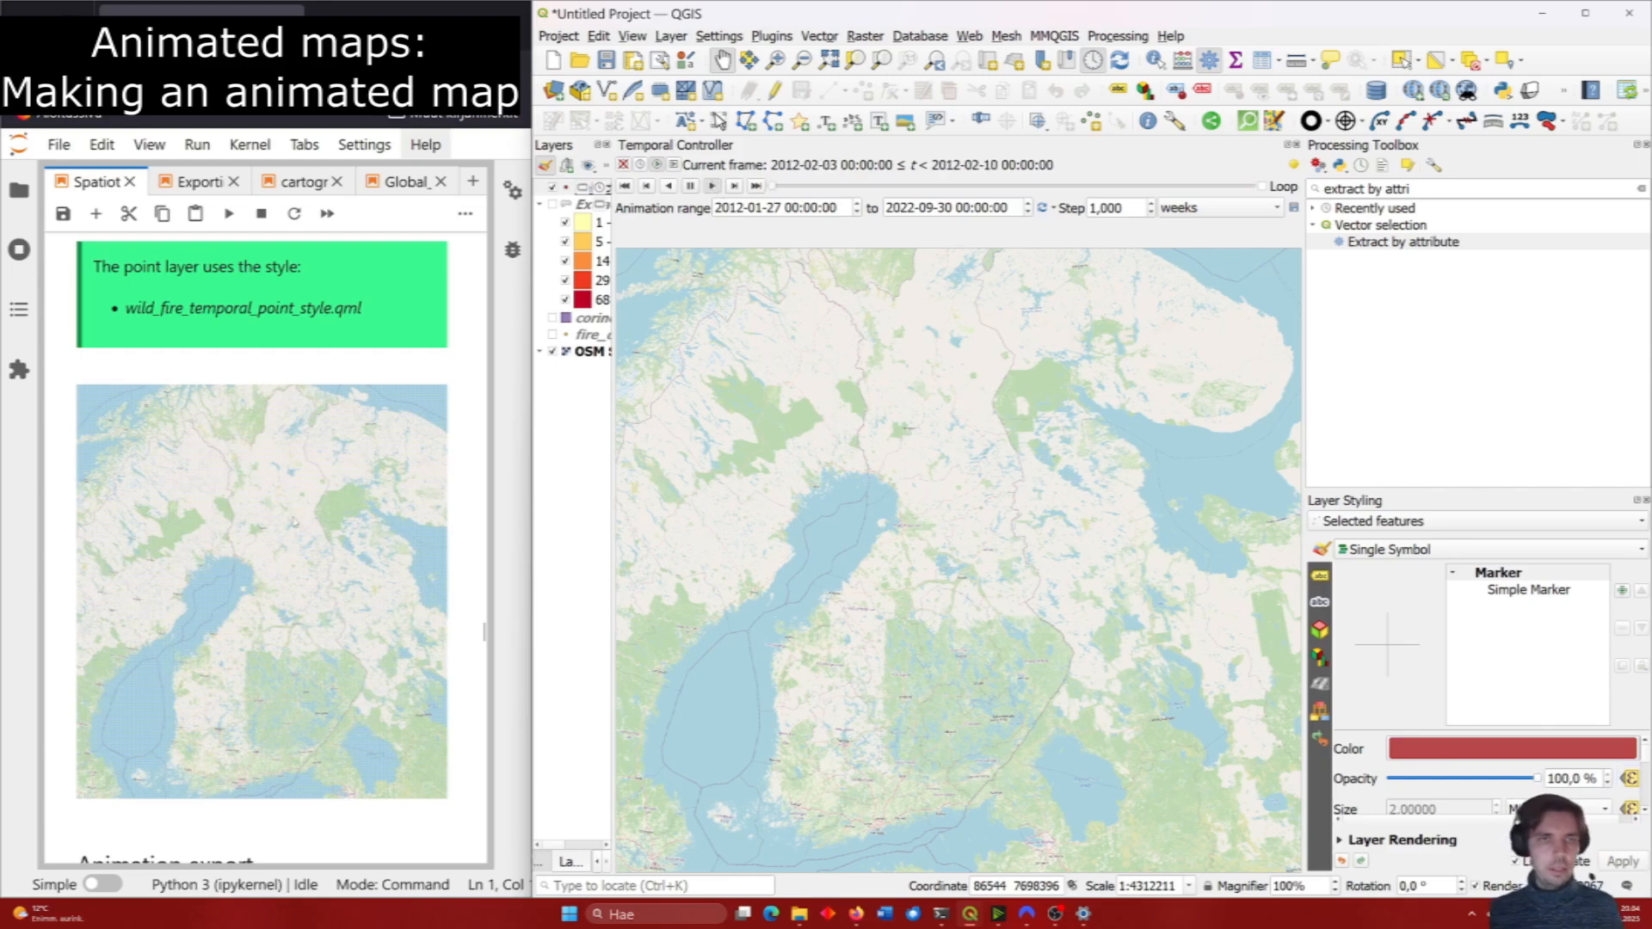
left_click(1642, 748)
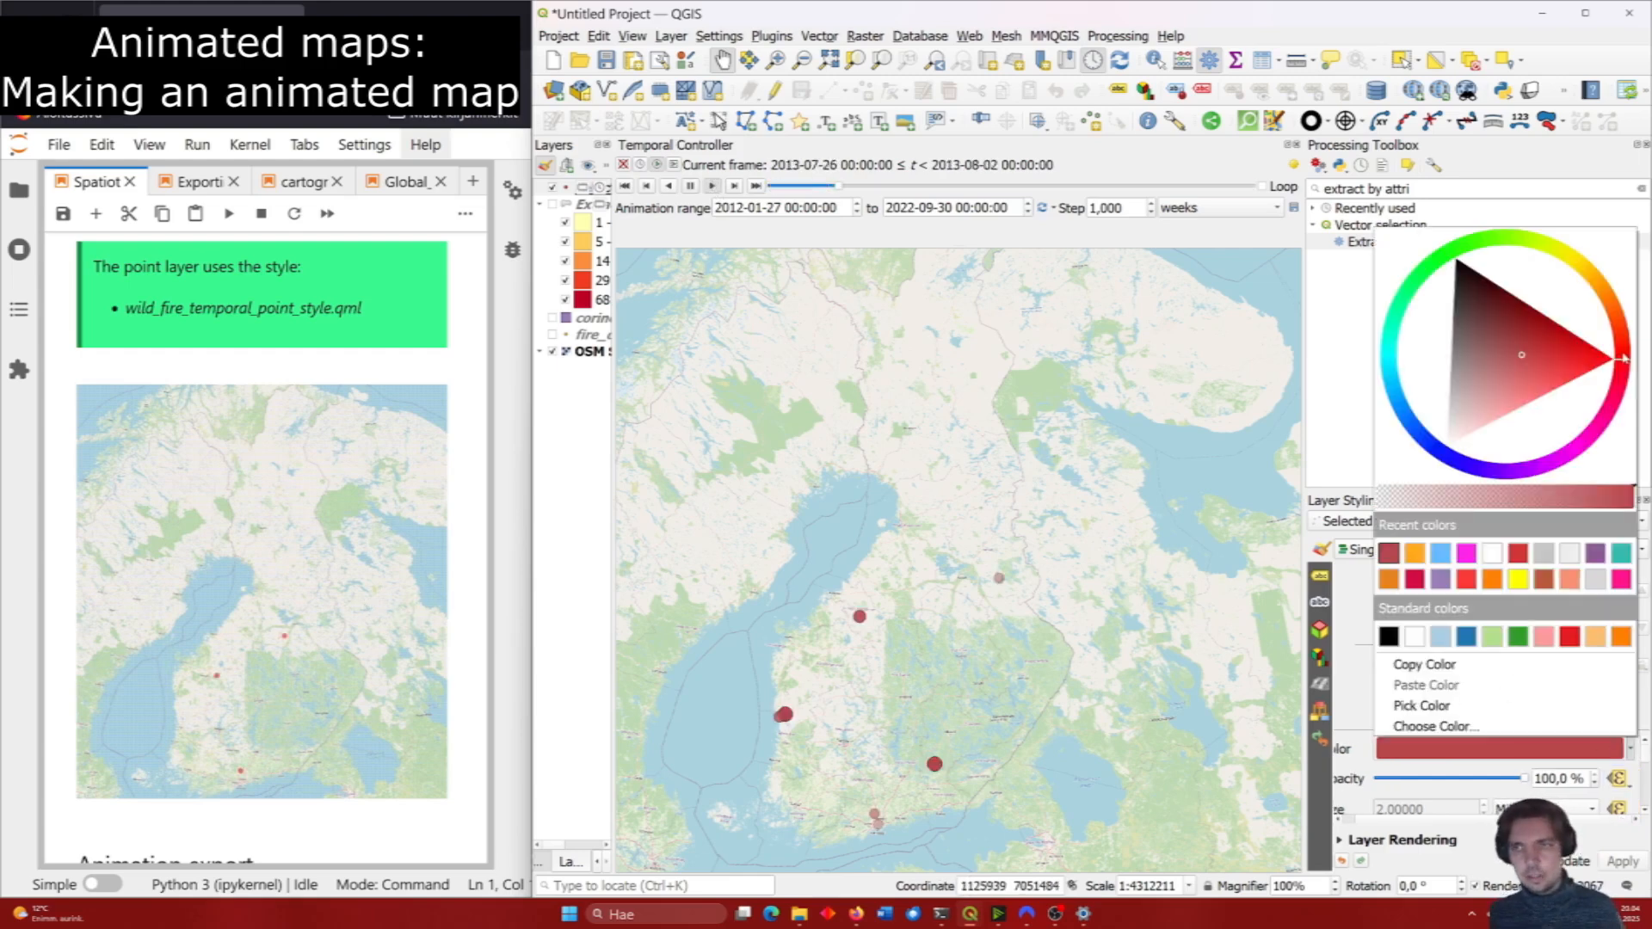
left_click(1596, 358)
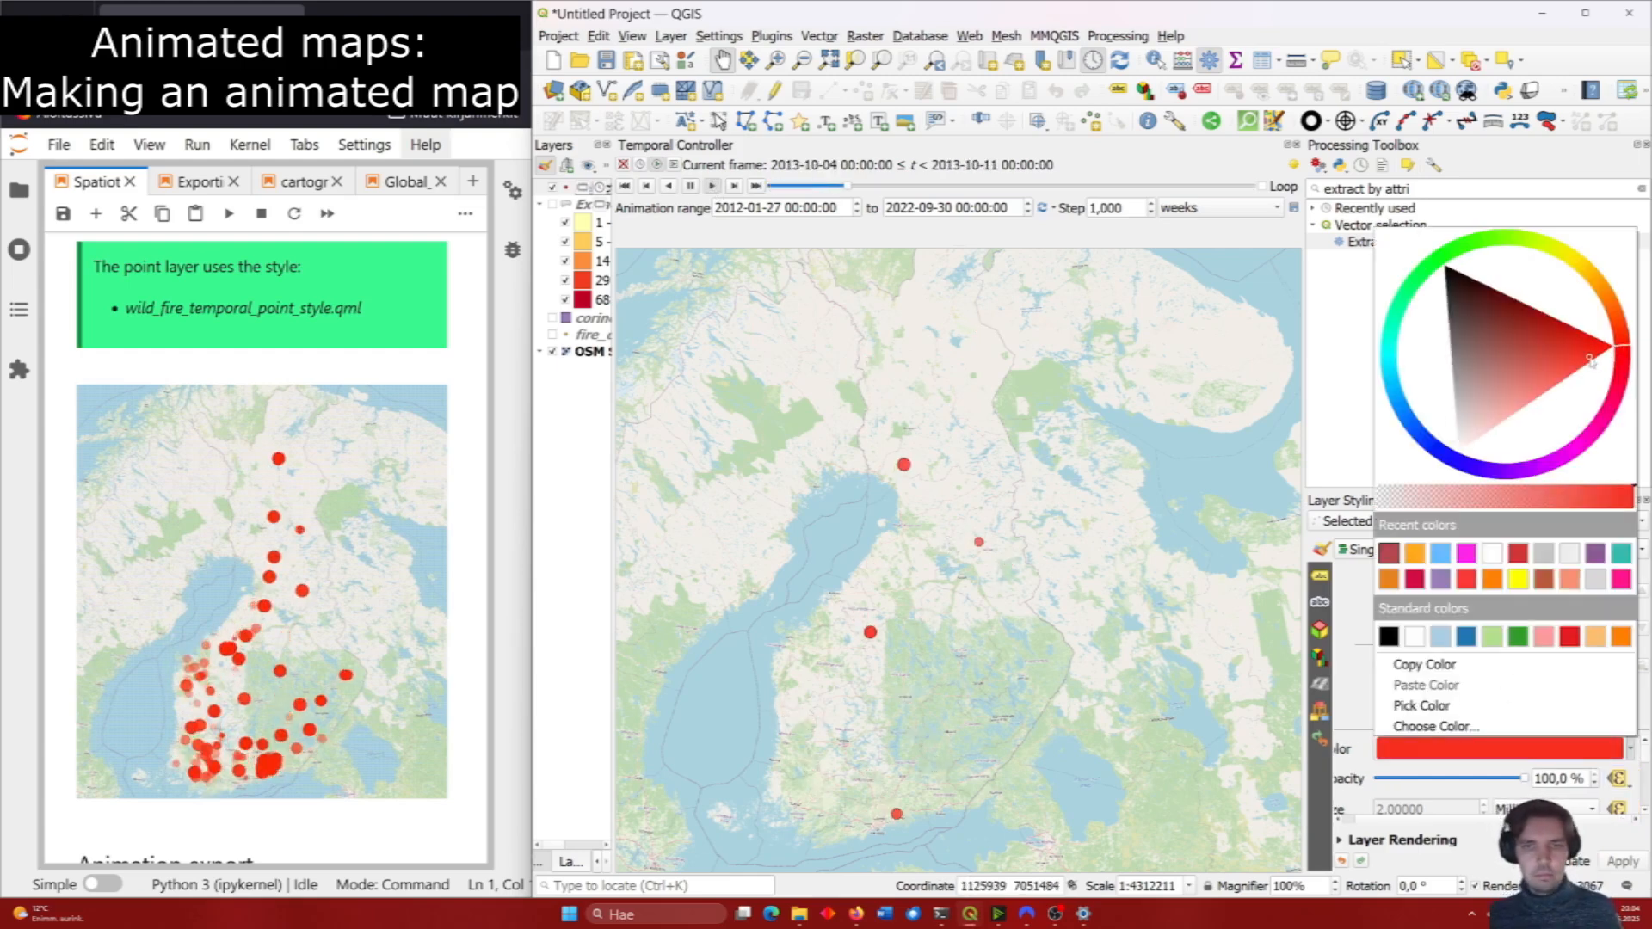
left_click(1643, 422)
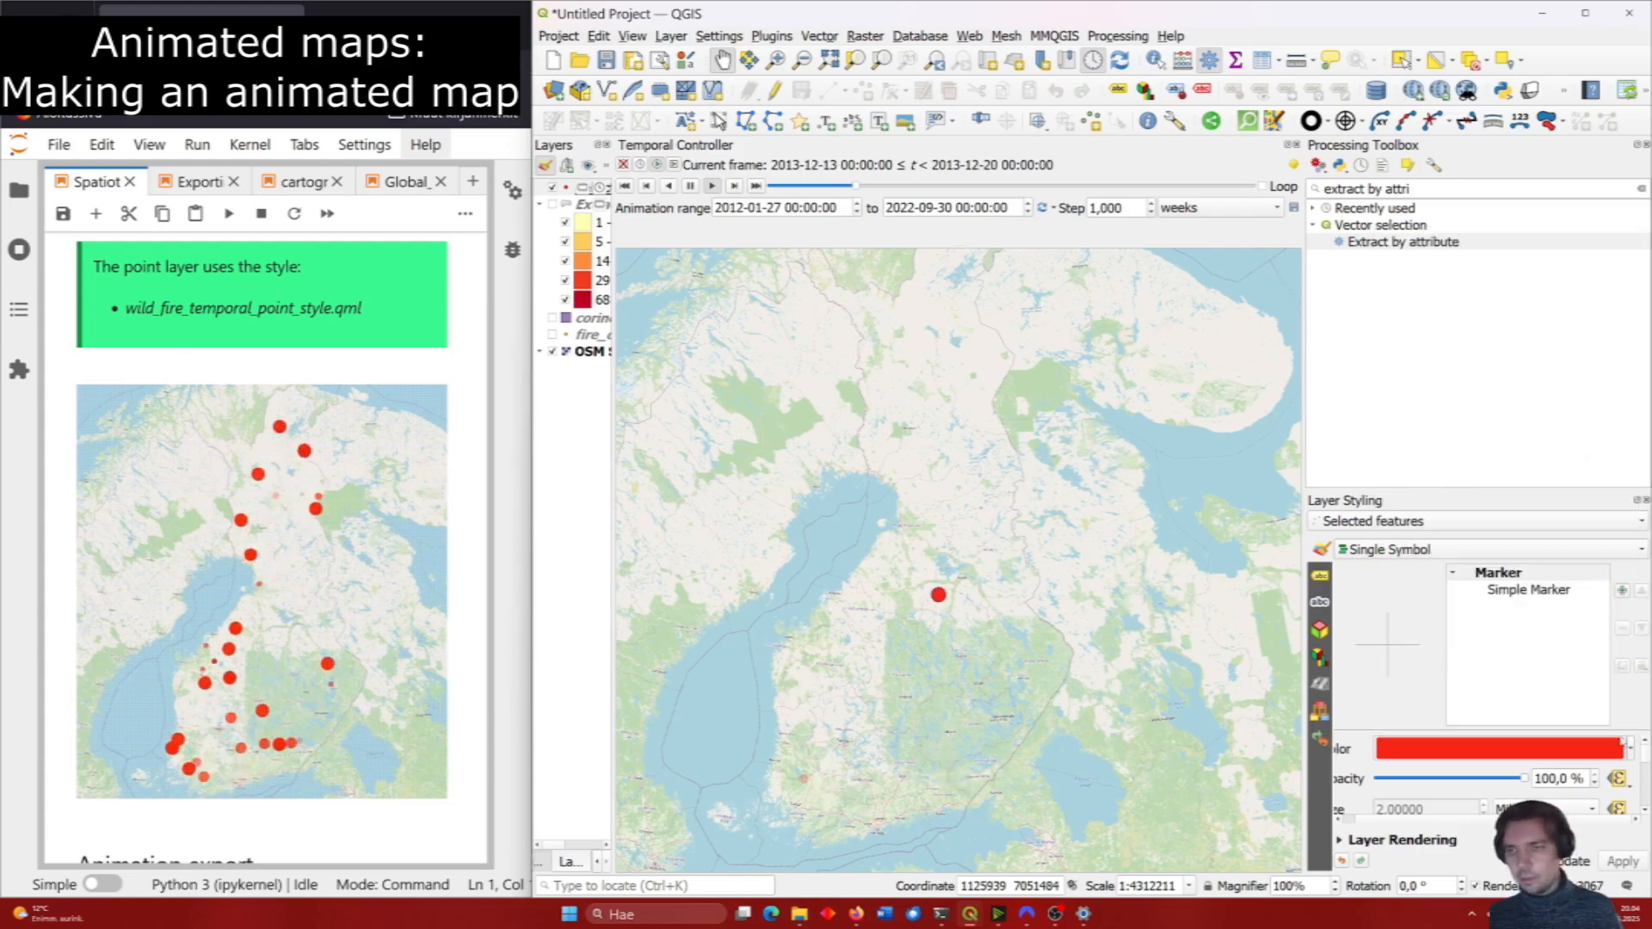
Examine the fill and stroke settings of the Simple Marker symbol layer.
left_click(1530, 591)
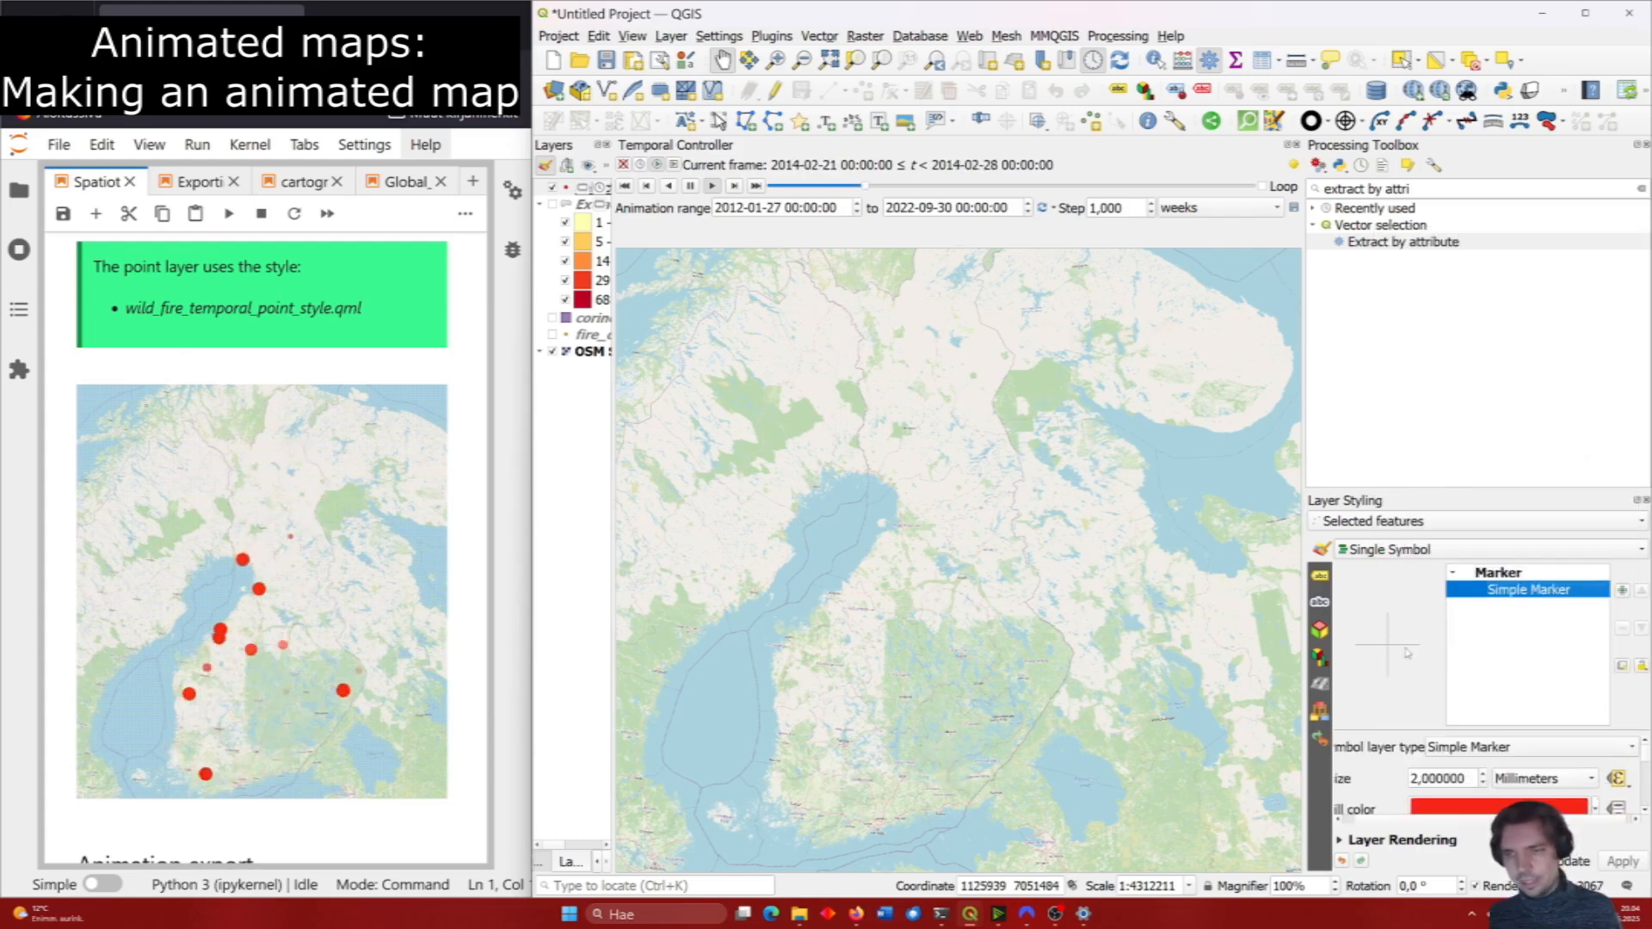
scroll(1404, 759, "down", 2)
scroll(390, 548, "down", 4)
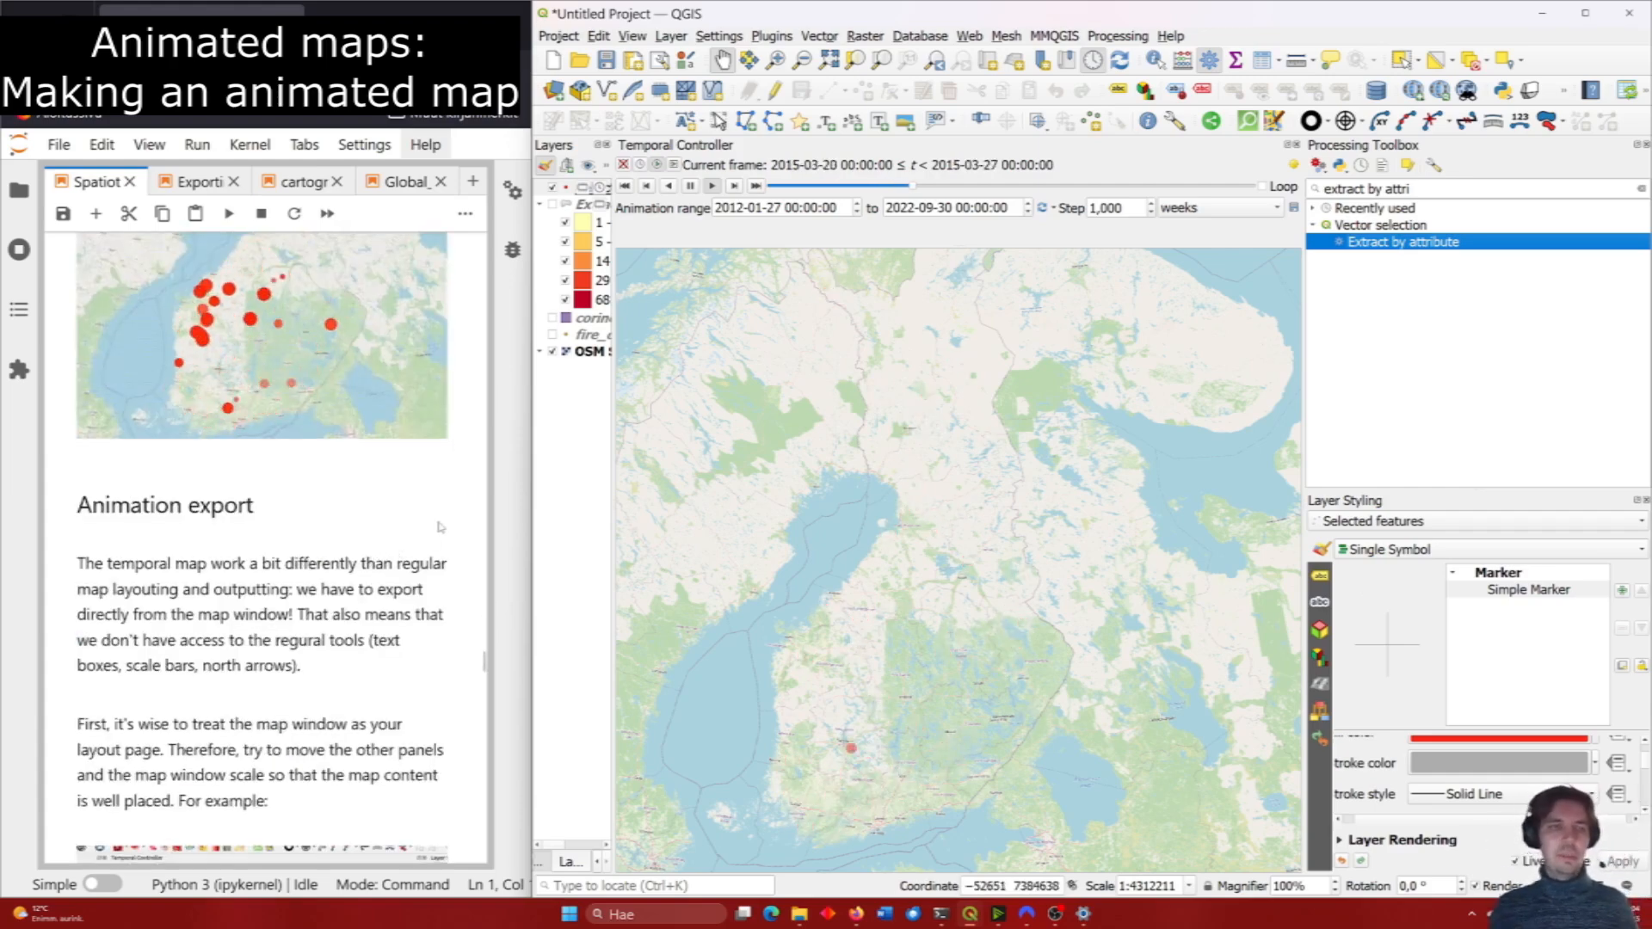
Pause the temporal animation and shift the map down and to the right within the map window.
scroll(441, 527, "down", 3)
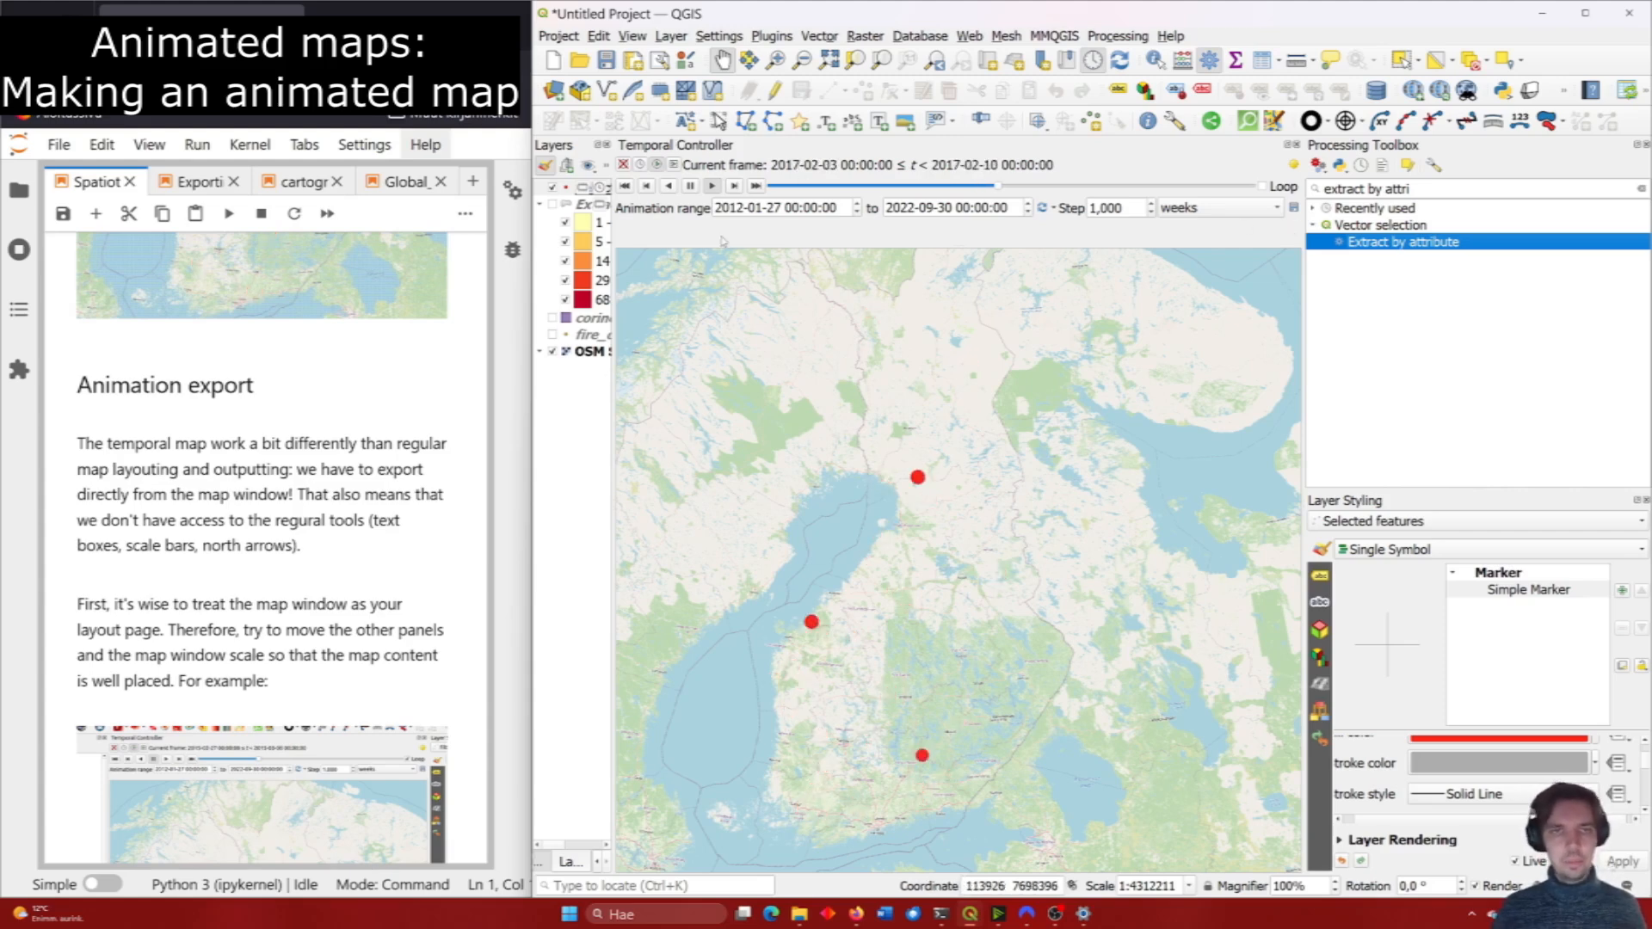
left_click(688, 189)
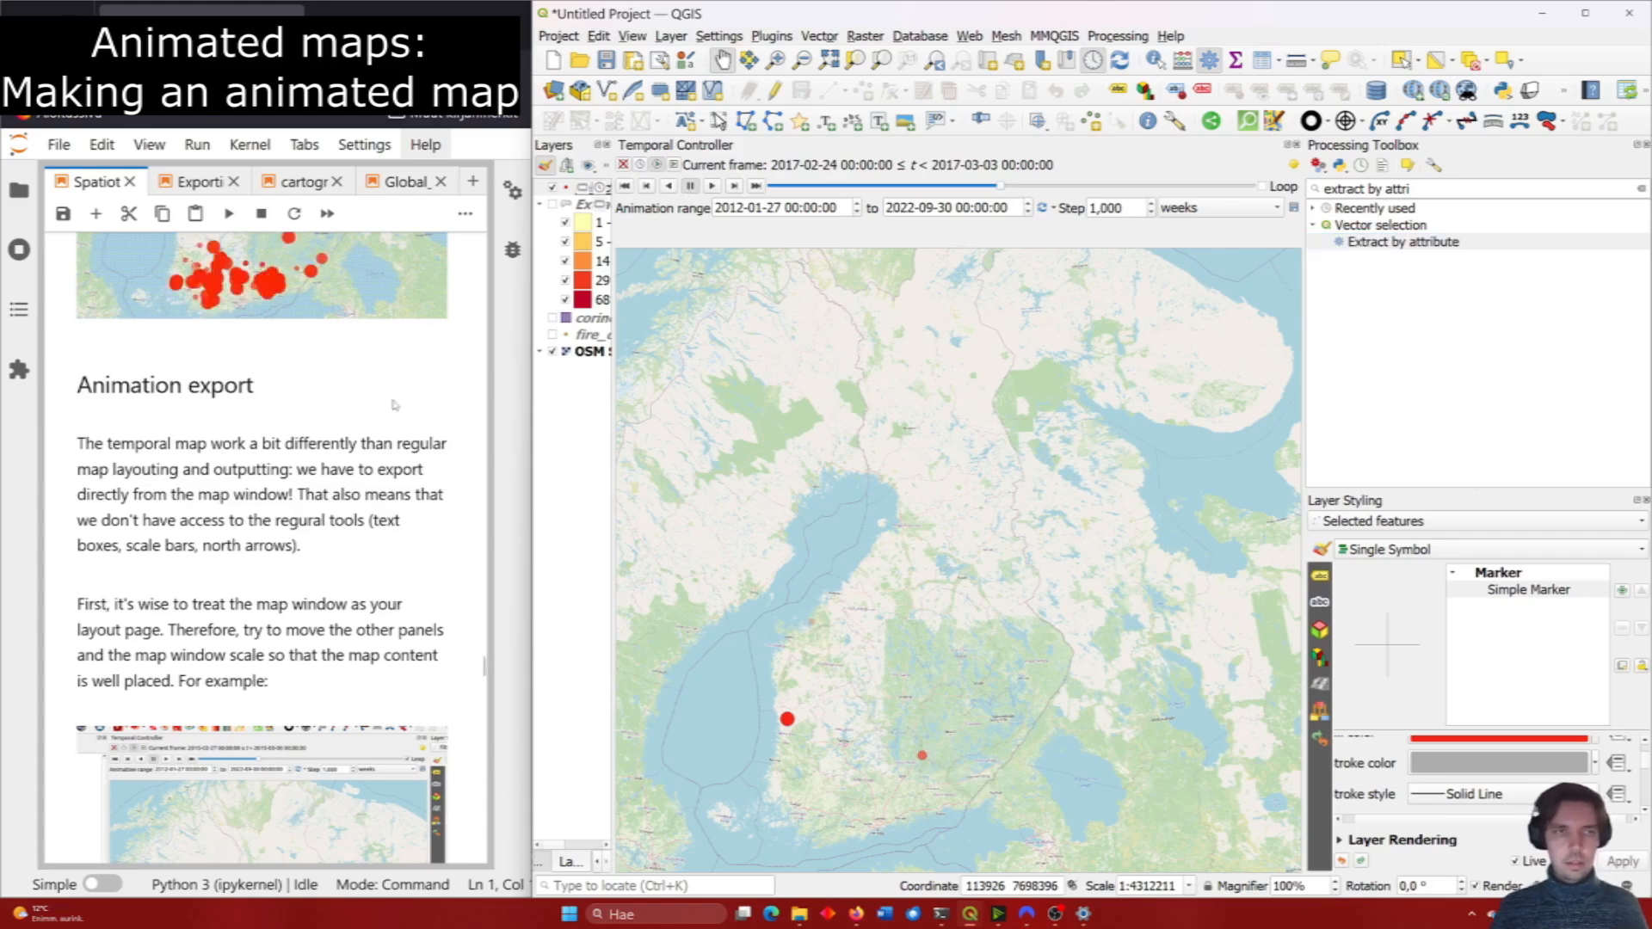
scroll(383, 413, "down", 2)
left_click_drag(949, 375, 982, 440)
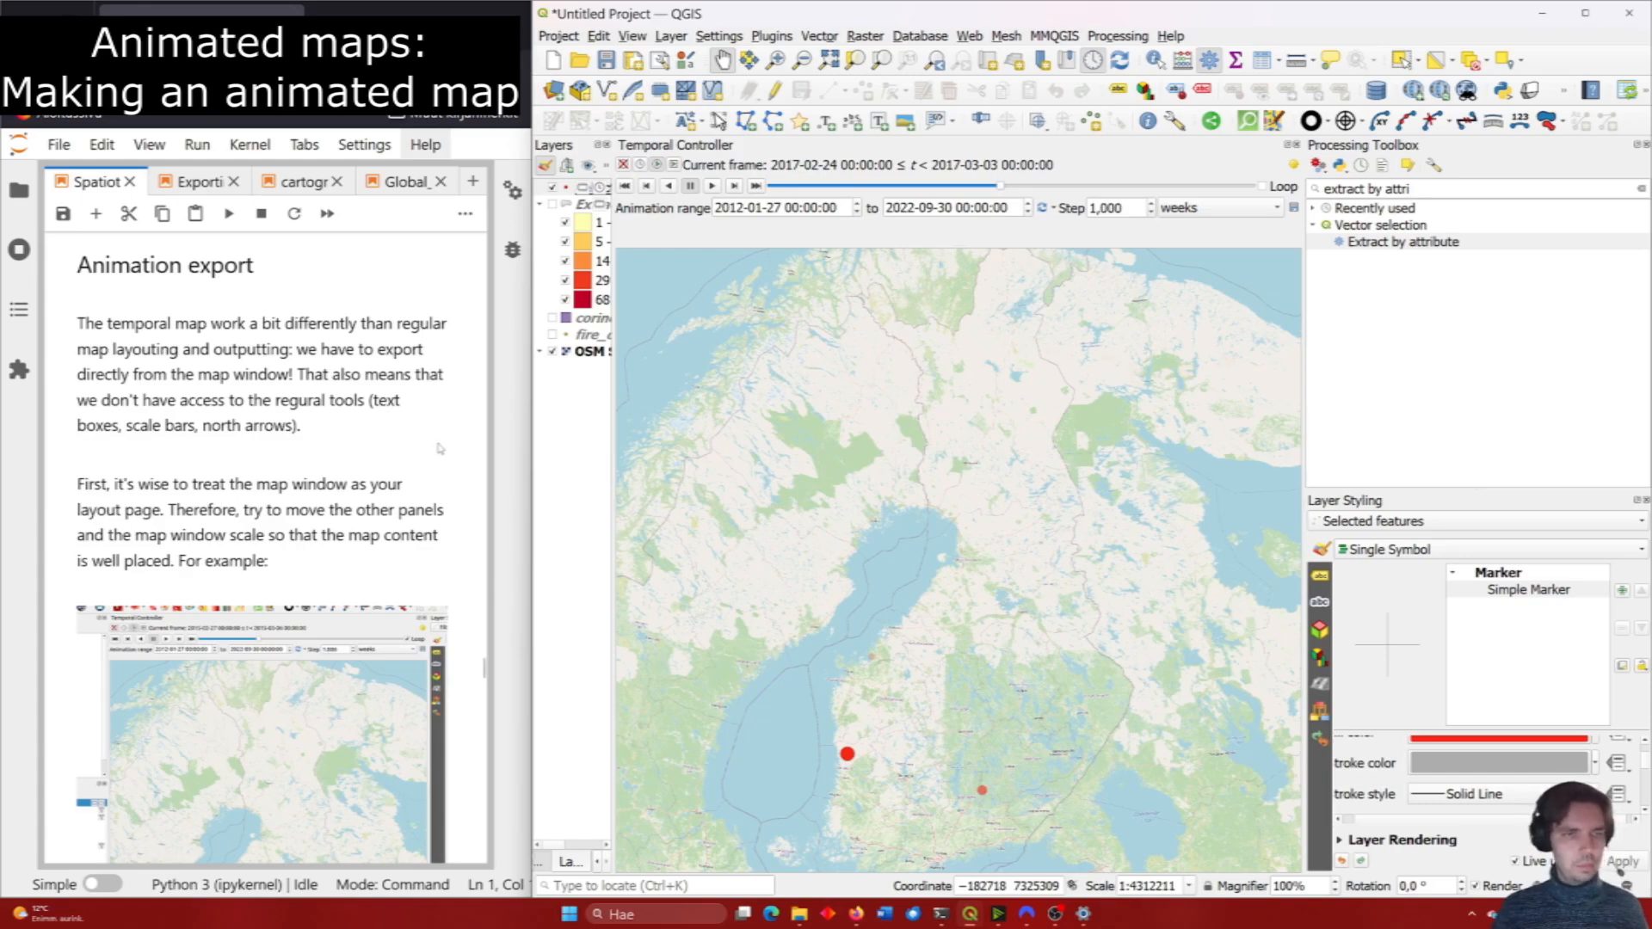
Float the Temporal Controller over the map and resize the side panels to make the map window narrower.
scroll(439, 448, "down", 5)
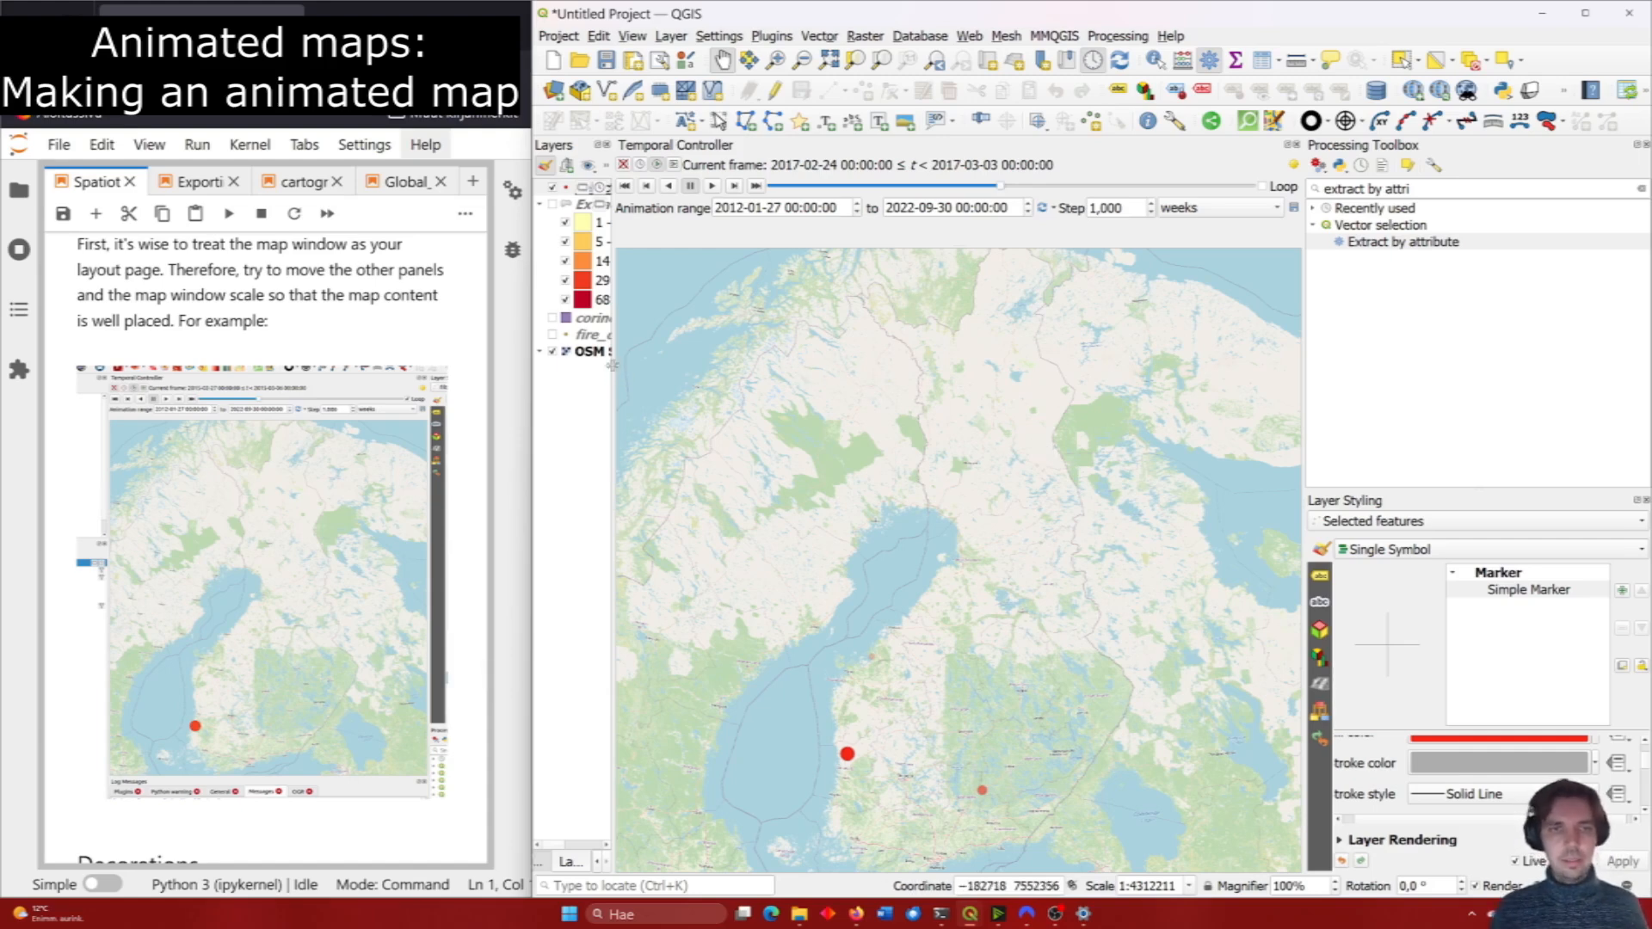
left_click_drag(613, 366, 751, 366)
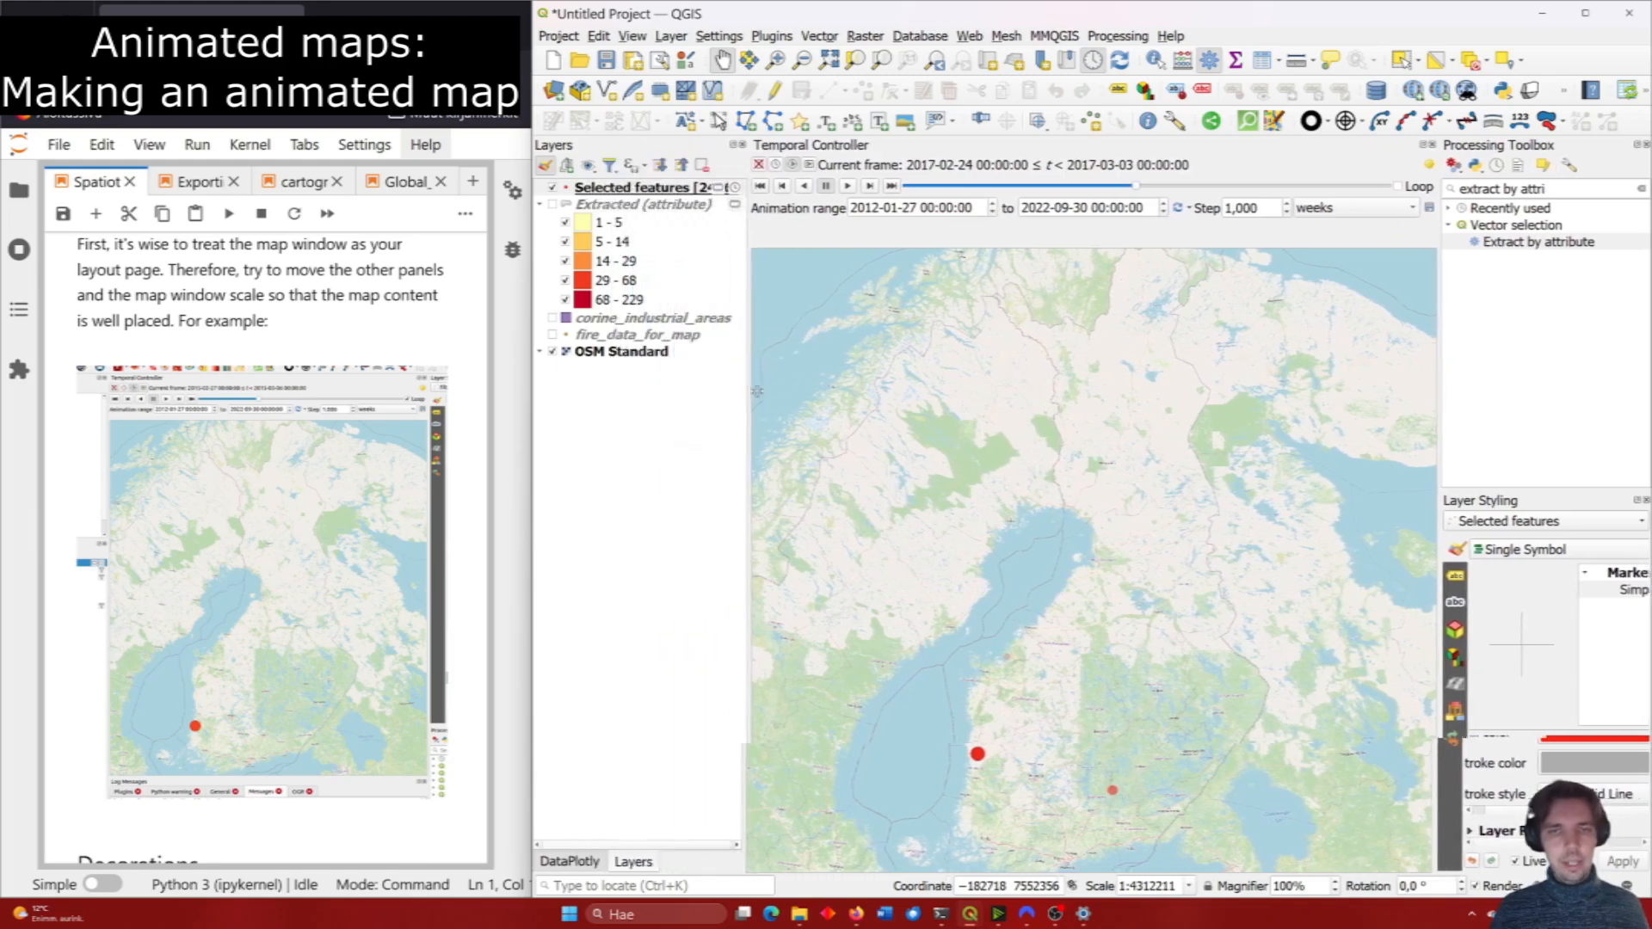
left_click_drag(1447, 426, 1389, 427)
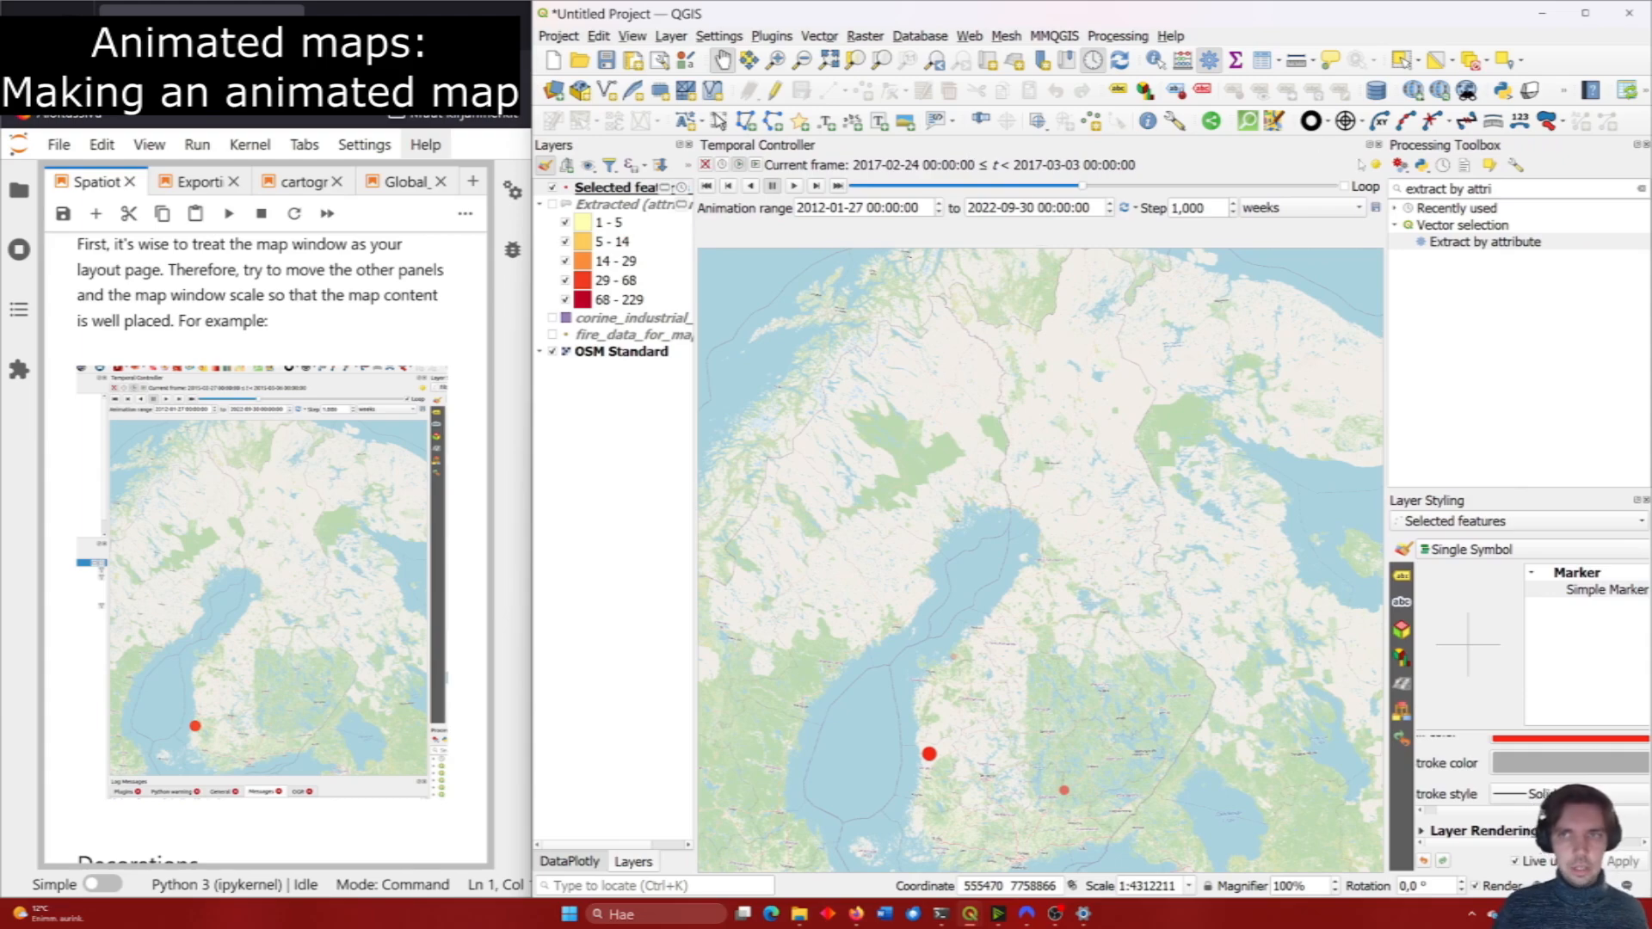
left_click_drag(1181, 157, 1040, 660)
left_click_drag(1386, 337, 1243, 337)
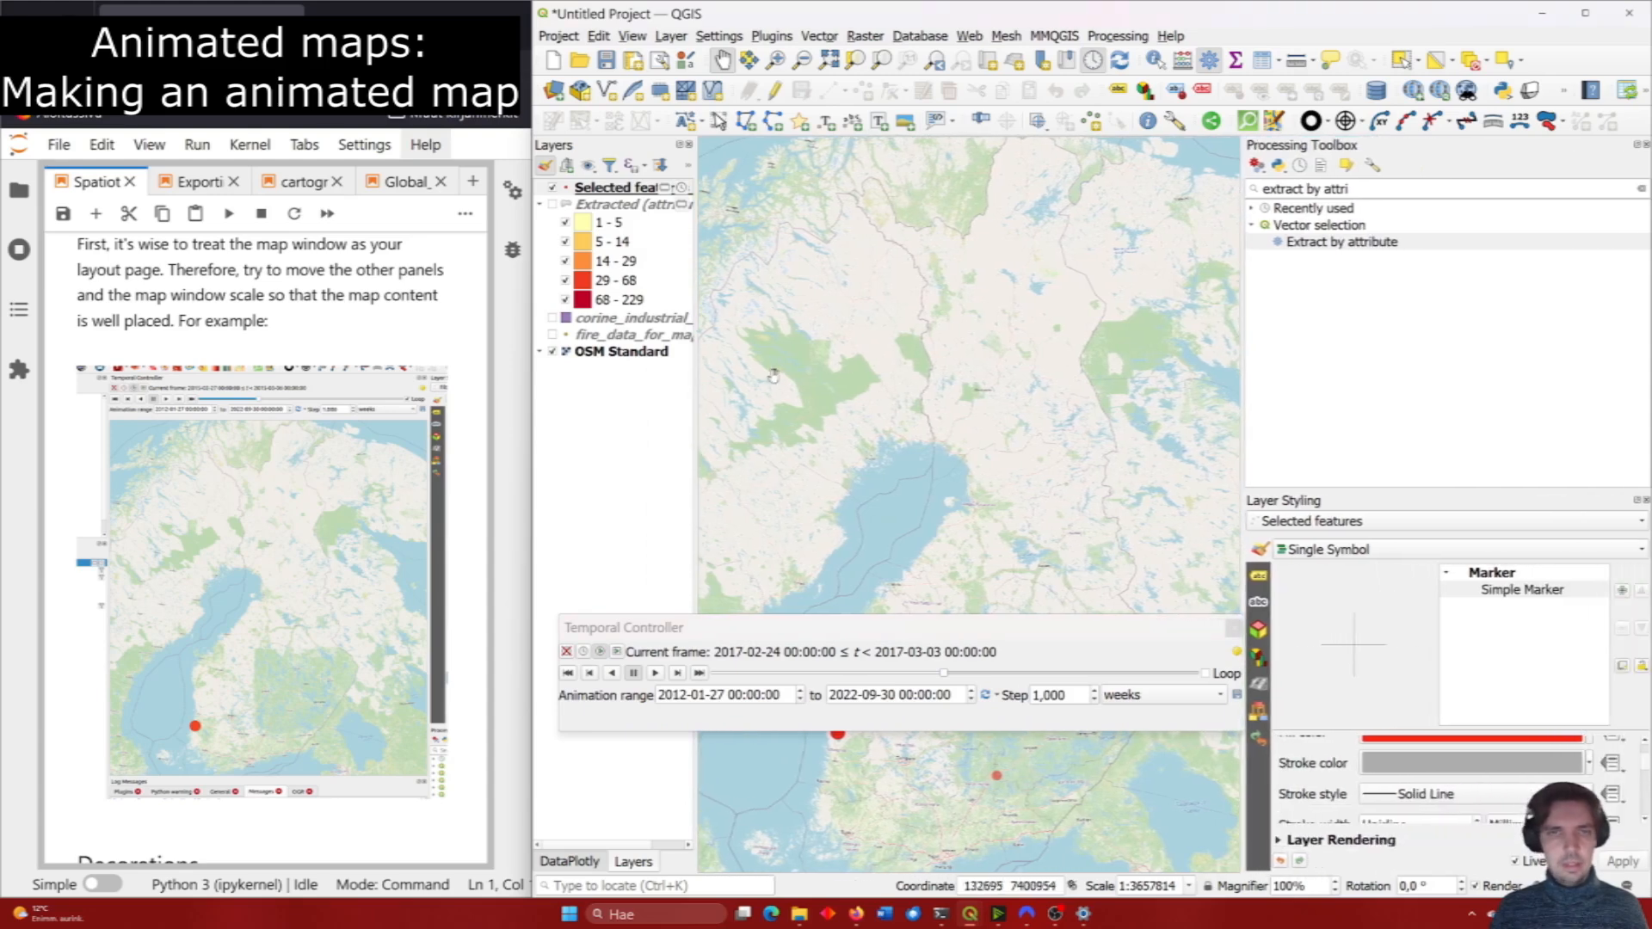
Widen the Layers panel to frame the map in portrait shape, and adjust the position of the map and the floating Temporal Controller.
left_click_drag(694, 377, 780, 377)
mouse_move(1041, 421)
left_mouse_down()
mouse_move(1069, 418)
mouse_move(1036, 412)
left_mouse_up()
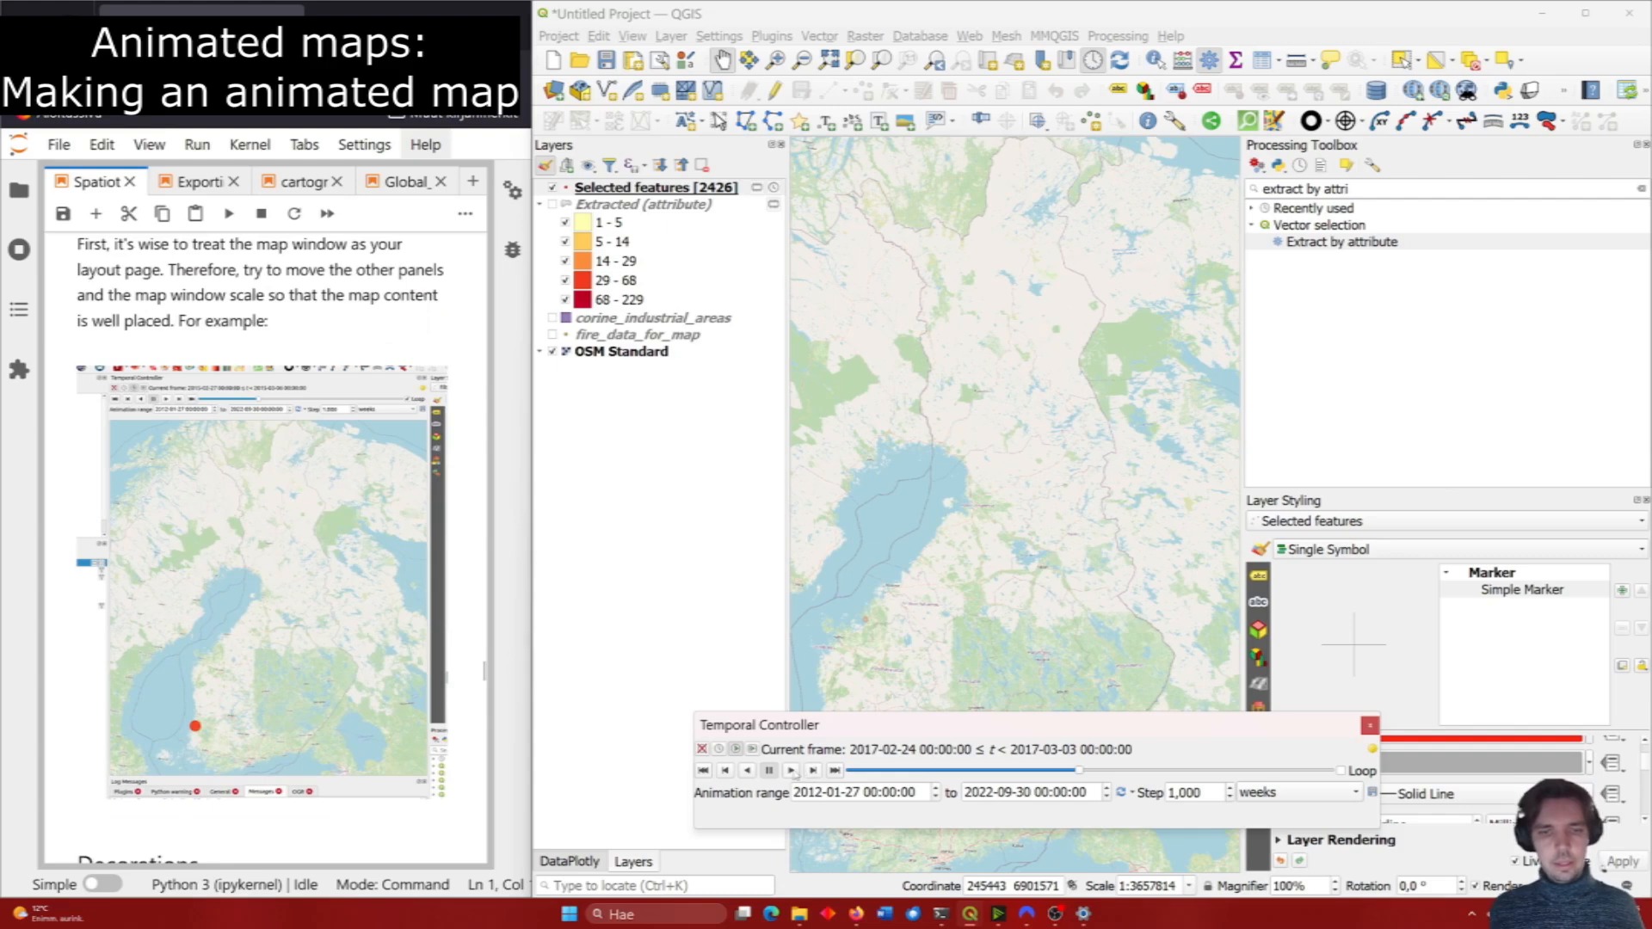
left_click_drag(880, 731, 853, 693)
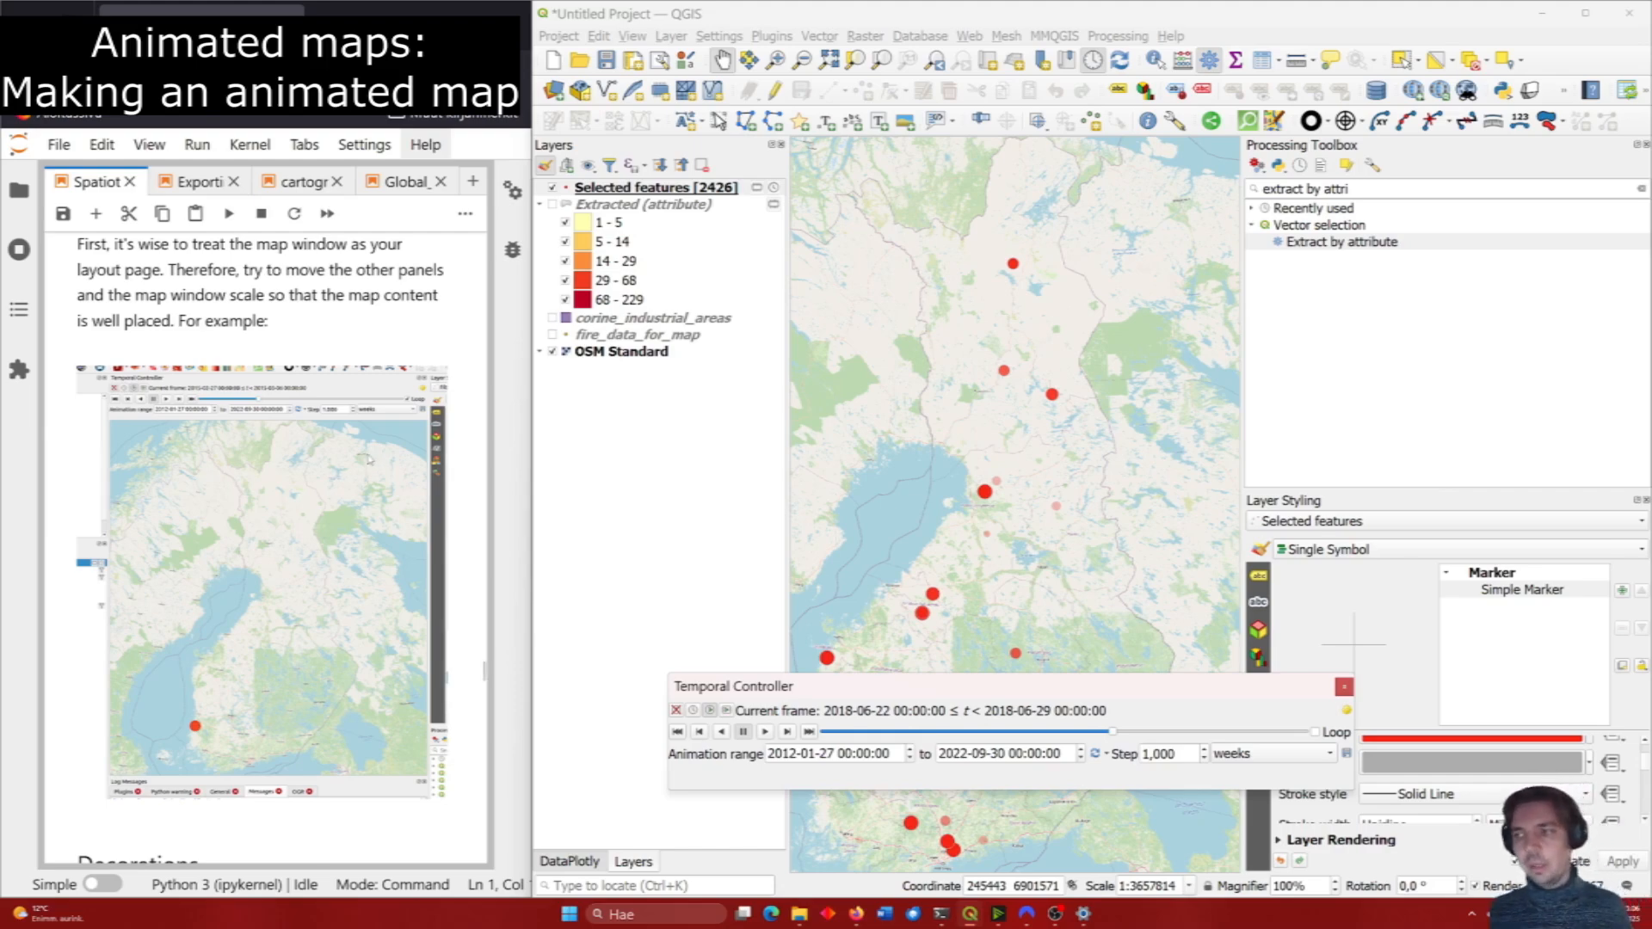
scroll(369, 459, "down", 5)
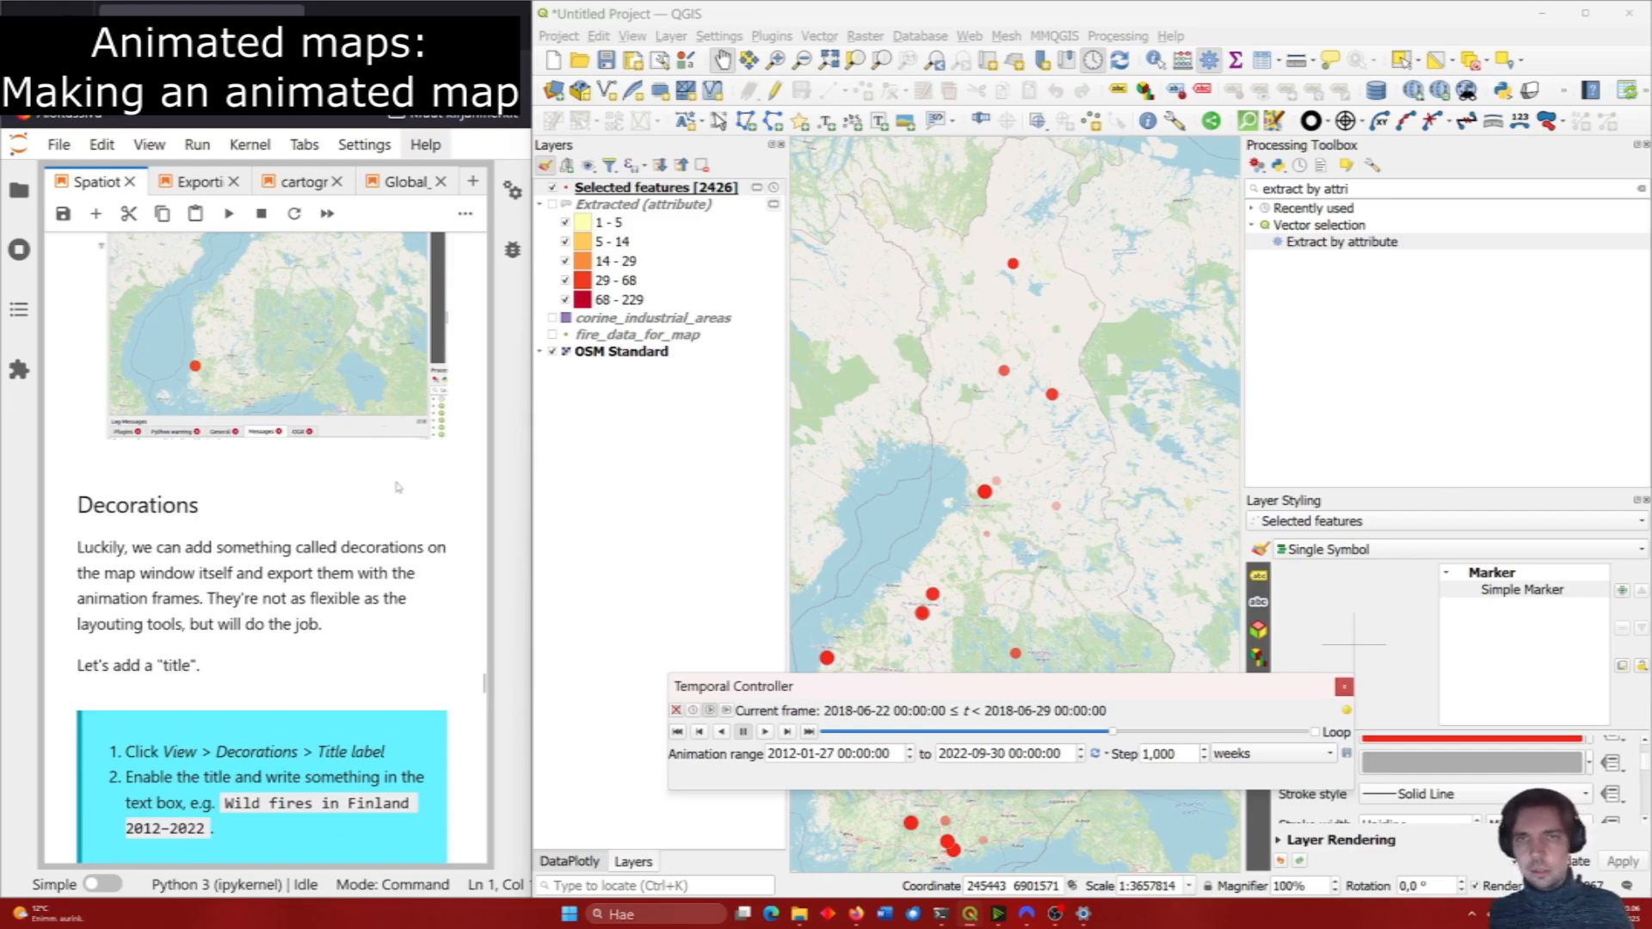
left_click(1022, 421)
left_click_drag(1022, 422, 1023, 424)
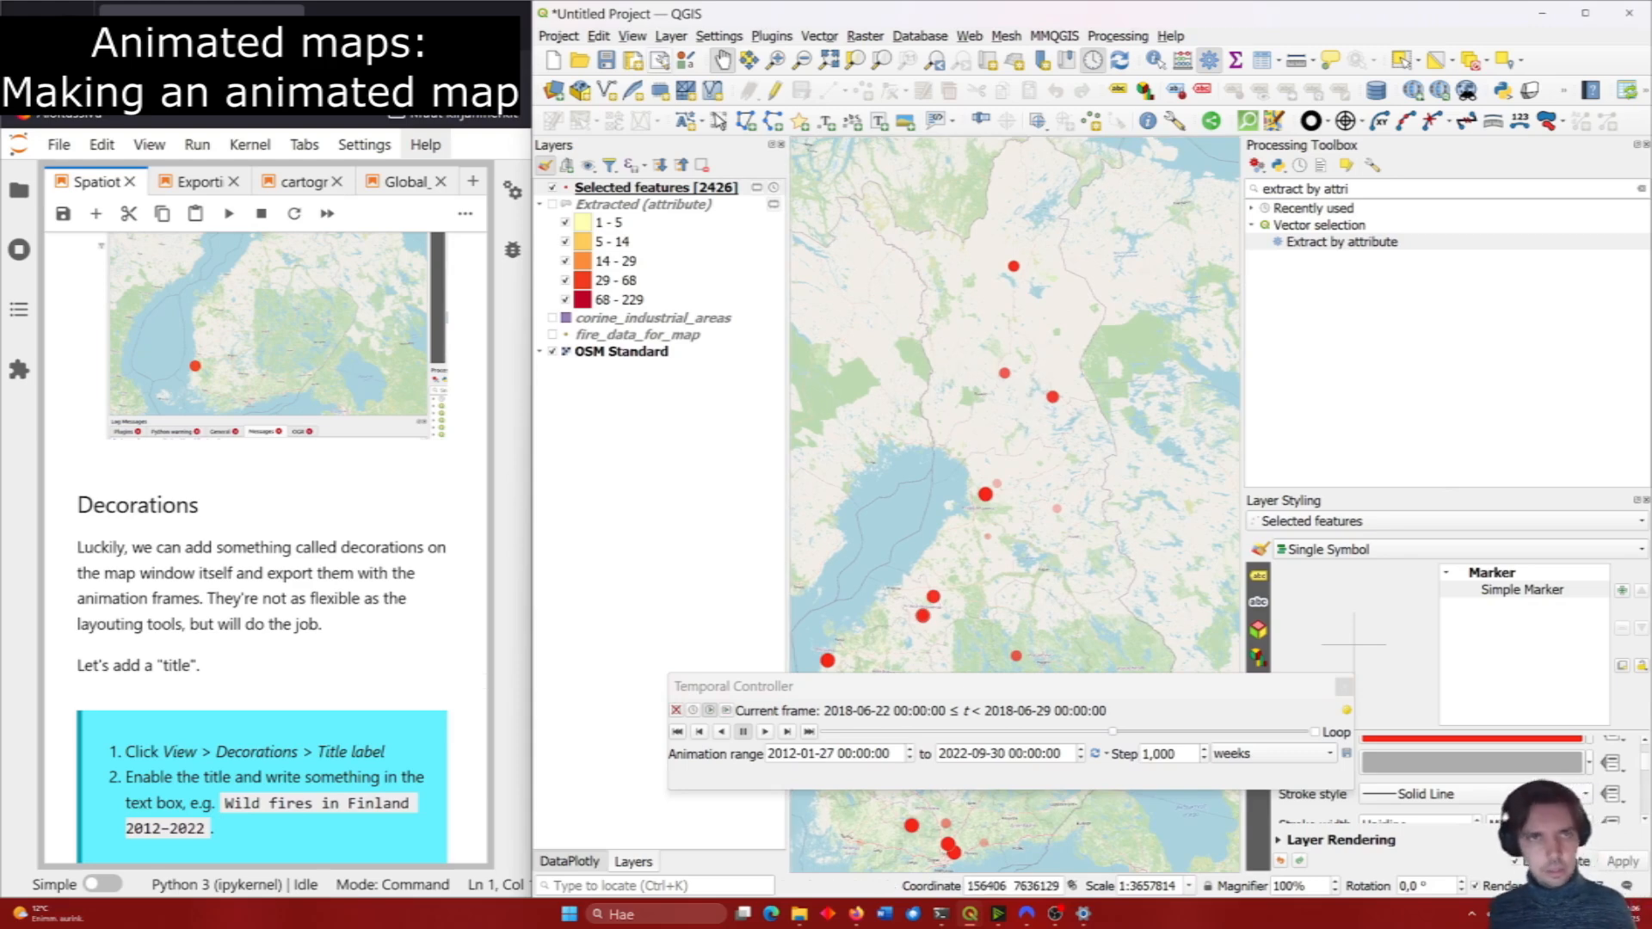
Enable a title label decoration on the map with the text "Wild fires in Finland 2012–2022" from the notebook.
scroll(306, 563, "down", 2)
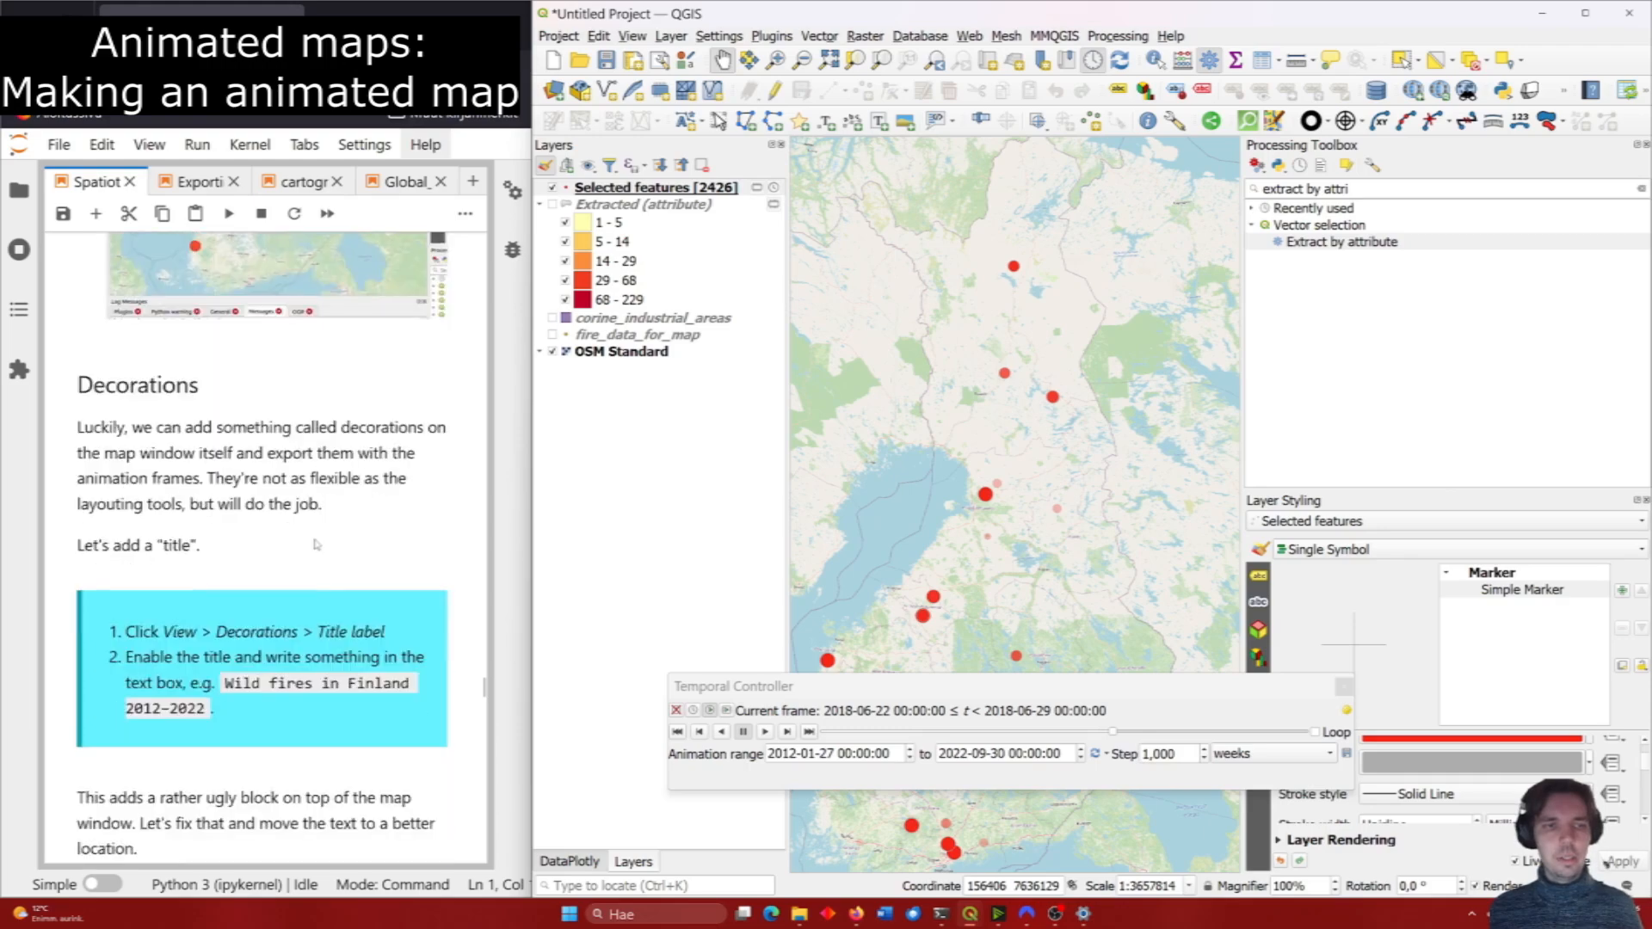
scroll(331, 531, "down", 2)
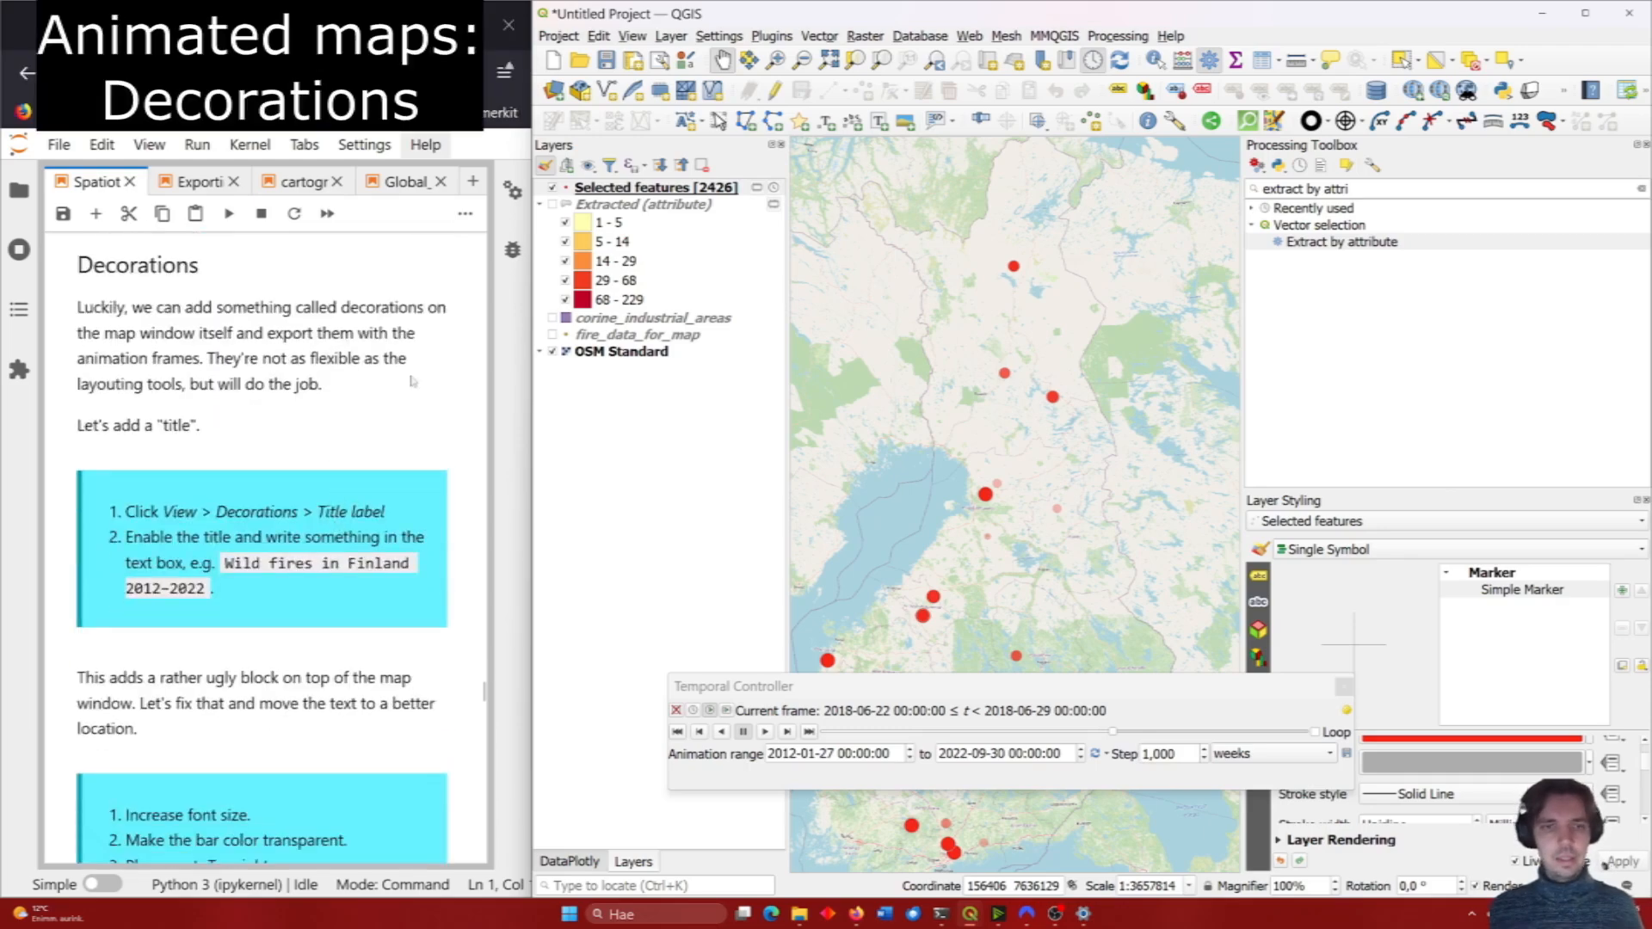
left_click(633, 37)
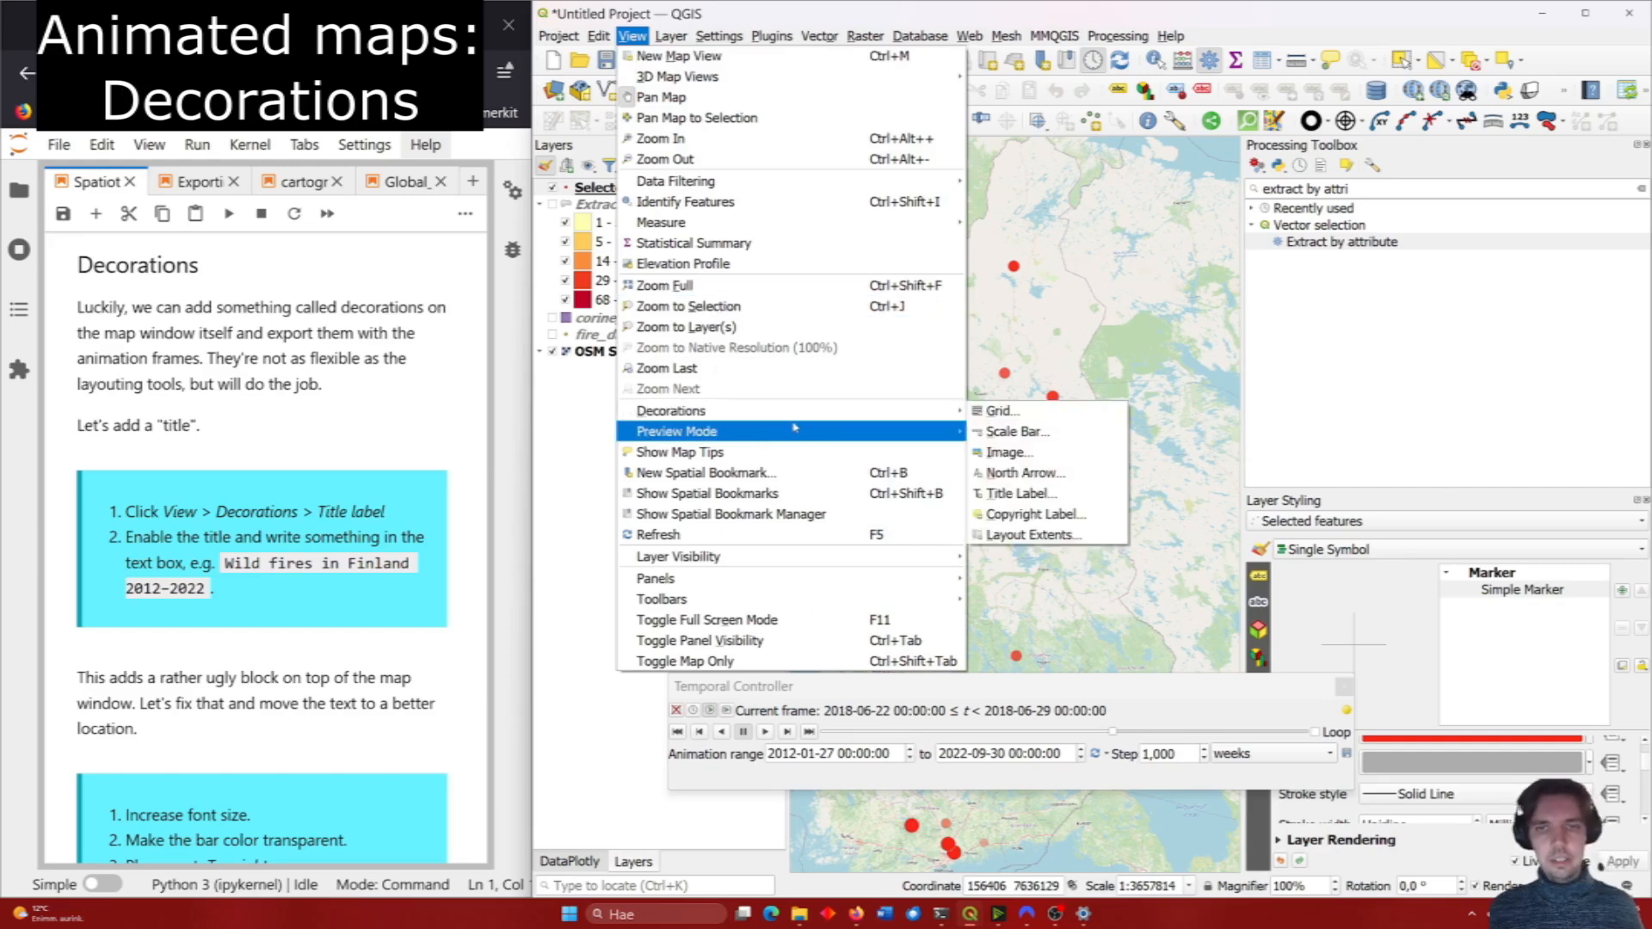
mouse_move(817, 417)
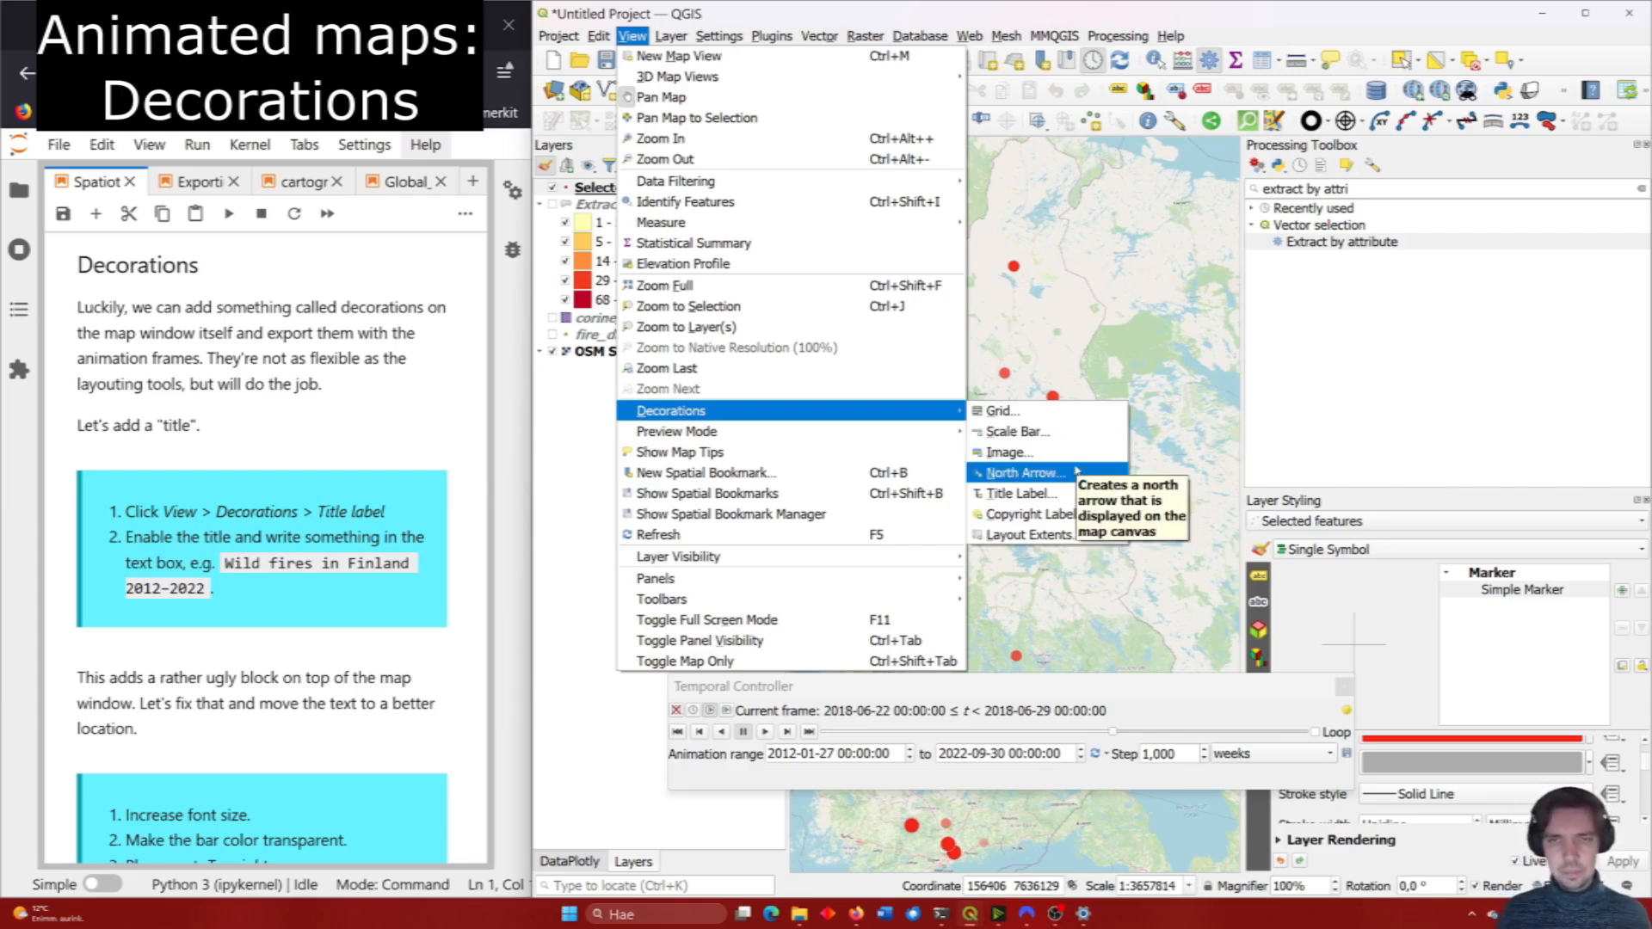
left_click(1024, 493)
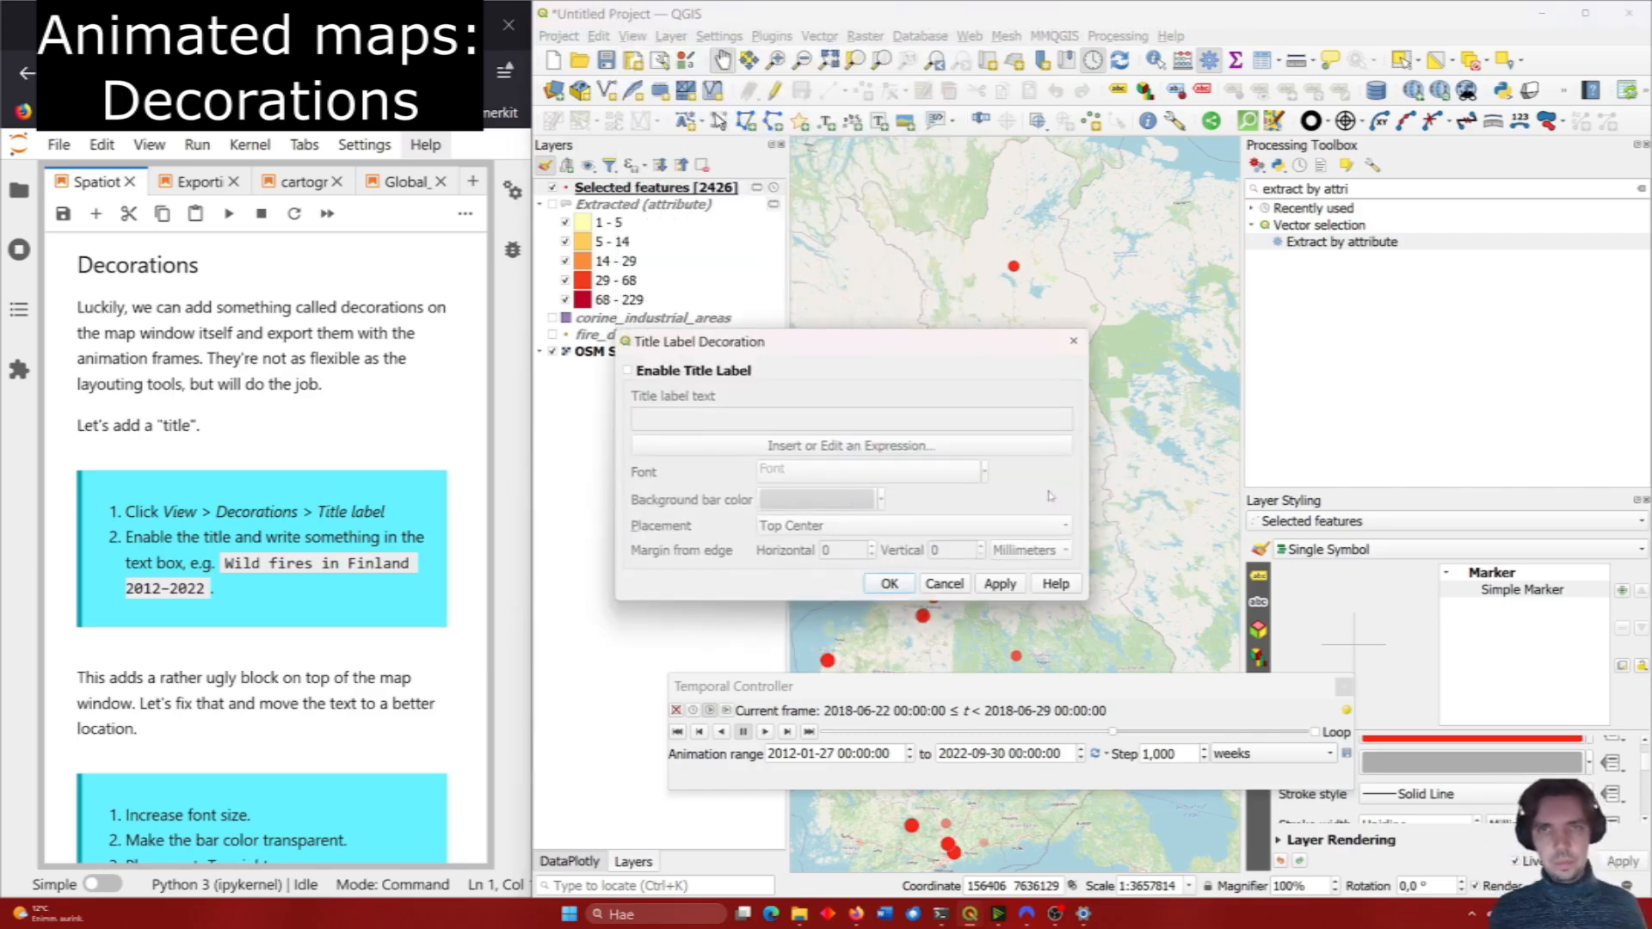
left_click(629, 371)
left_click_drag(225, 562, 215, 593)
key("ctrl+c")
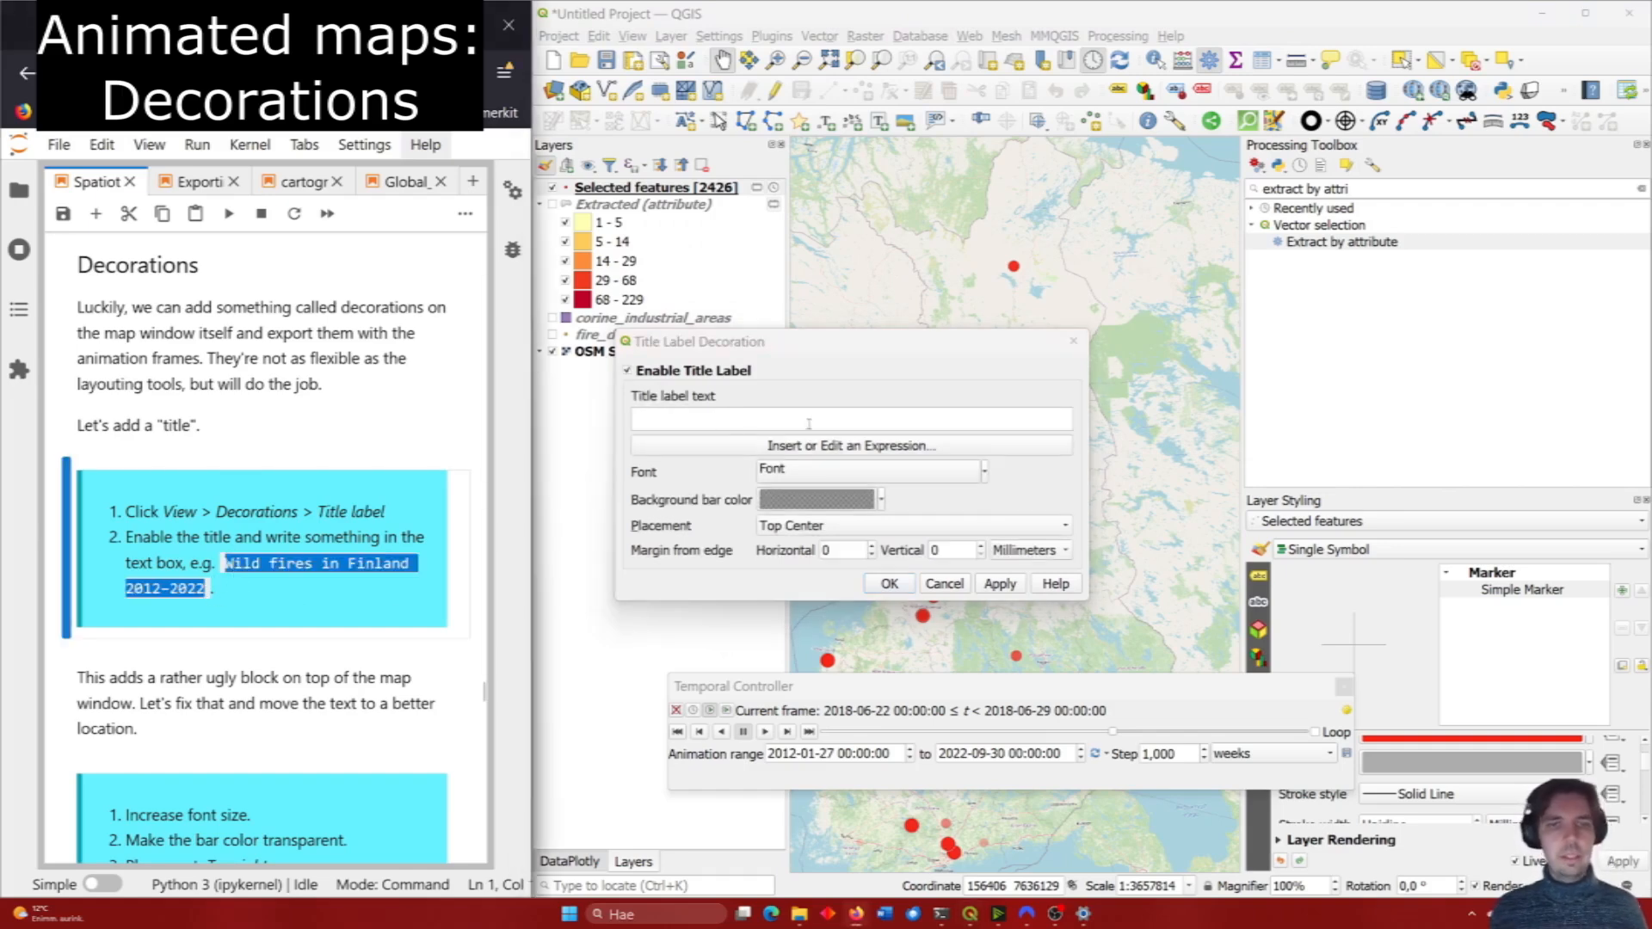
left_click(811, 424)
key("ctrl+v")
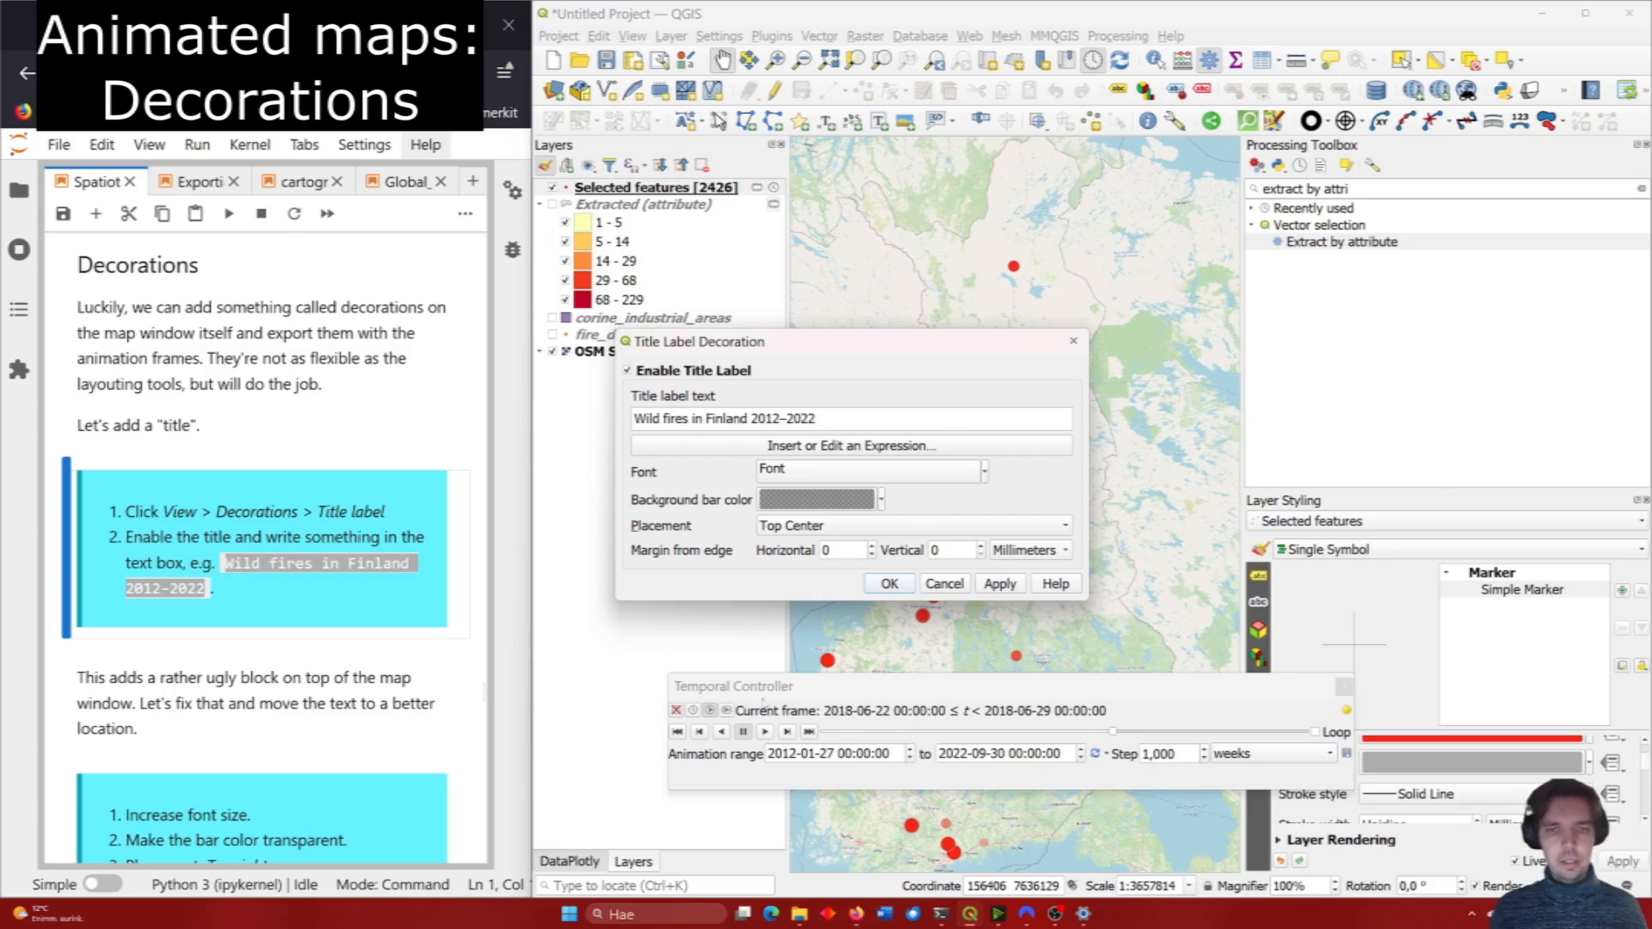
left_click(889, 585)
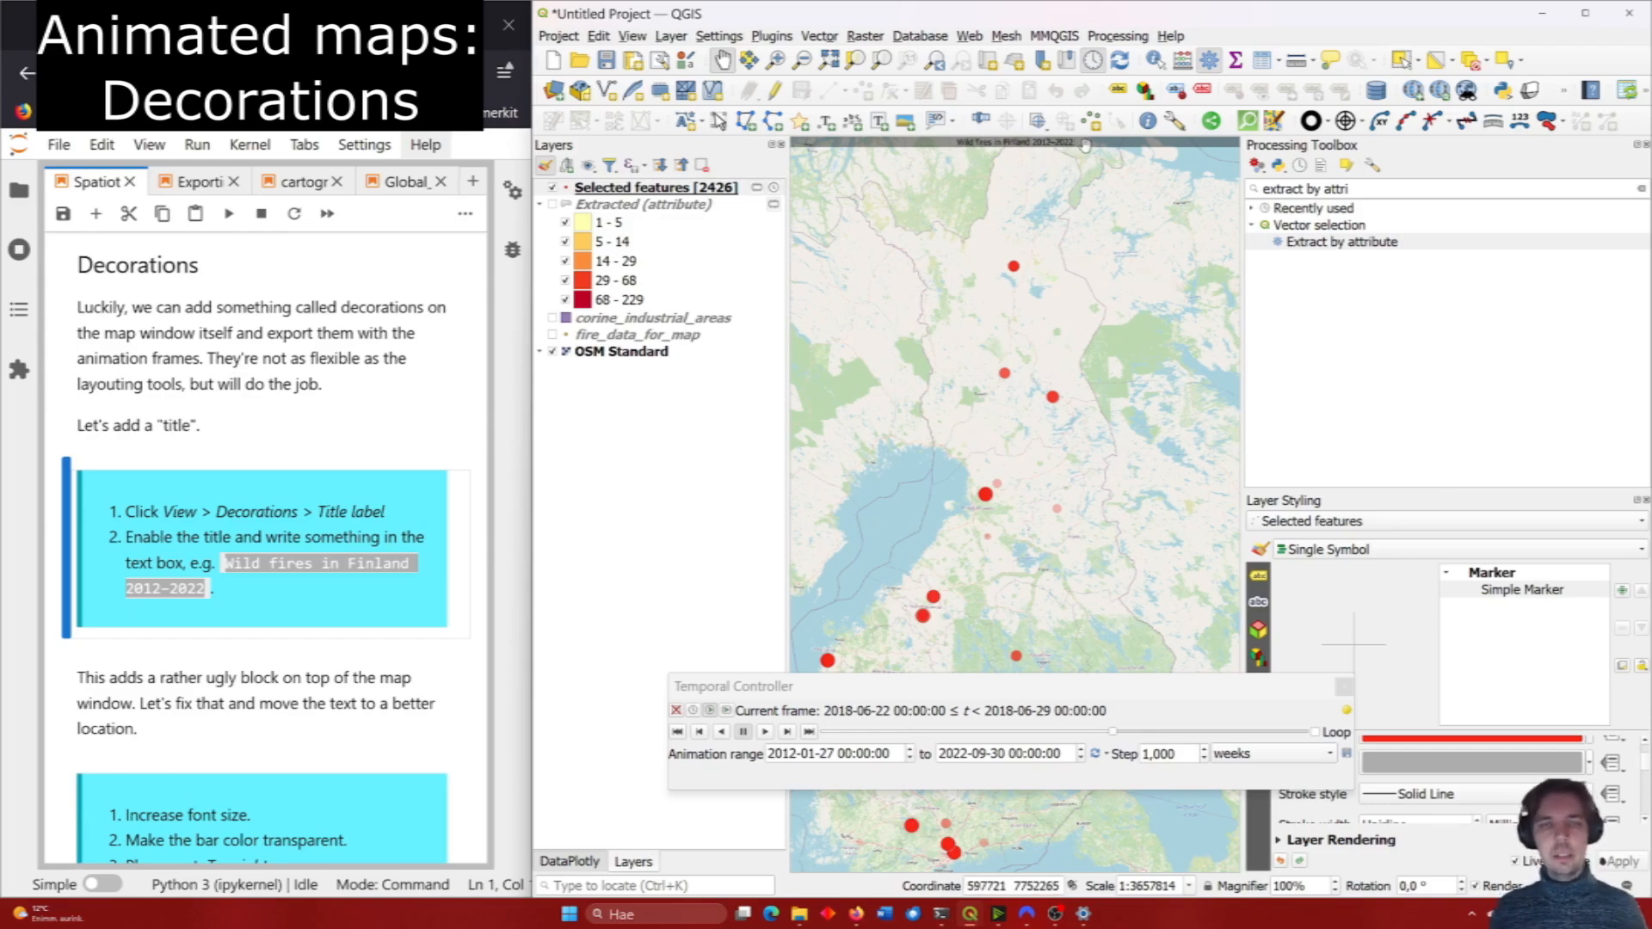
Open the title label decoration's settings and increase its font size.
left_click(376, 475)
scroll(376, 473, "down", 3)
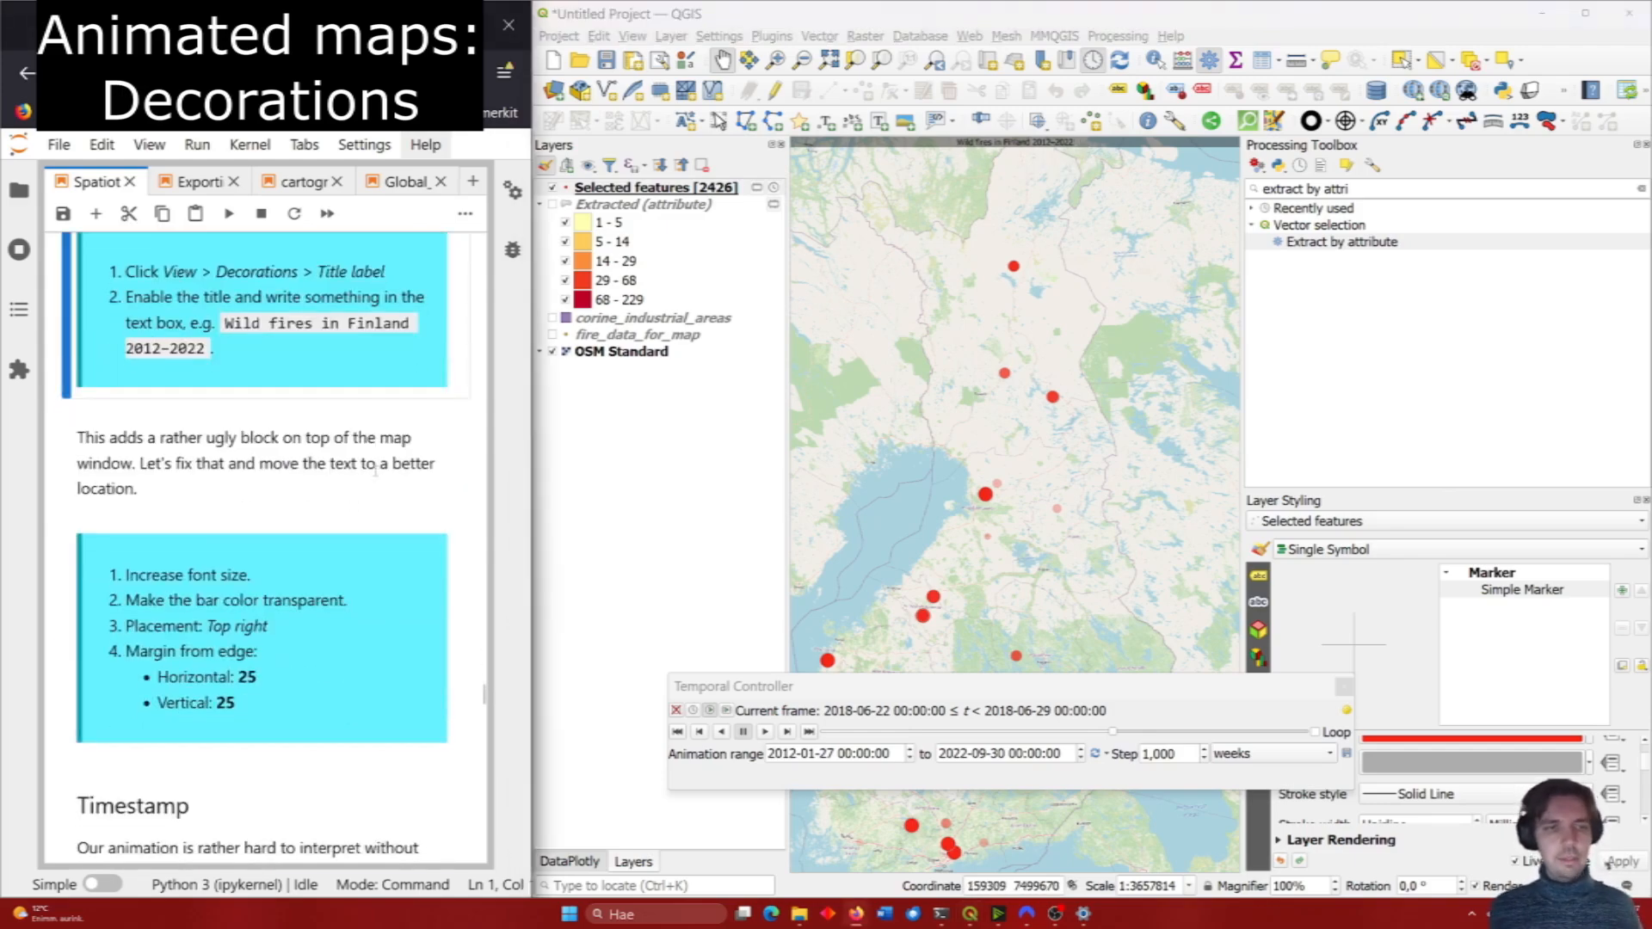
left_click(632, 38)
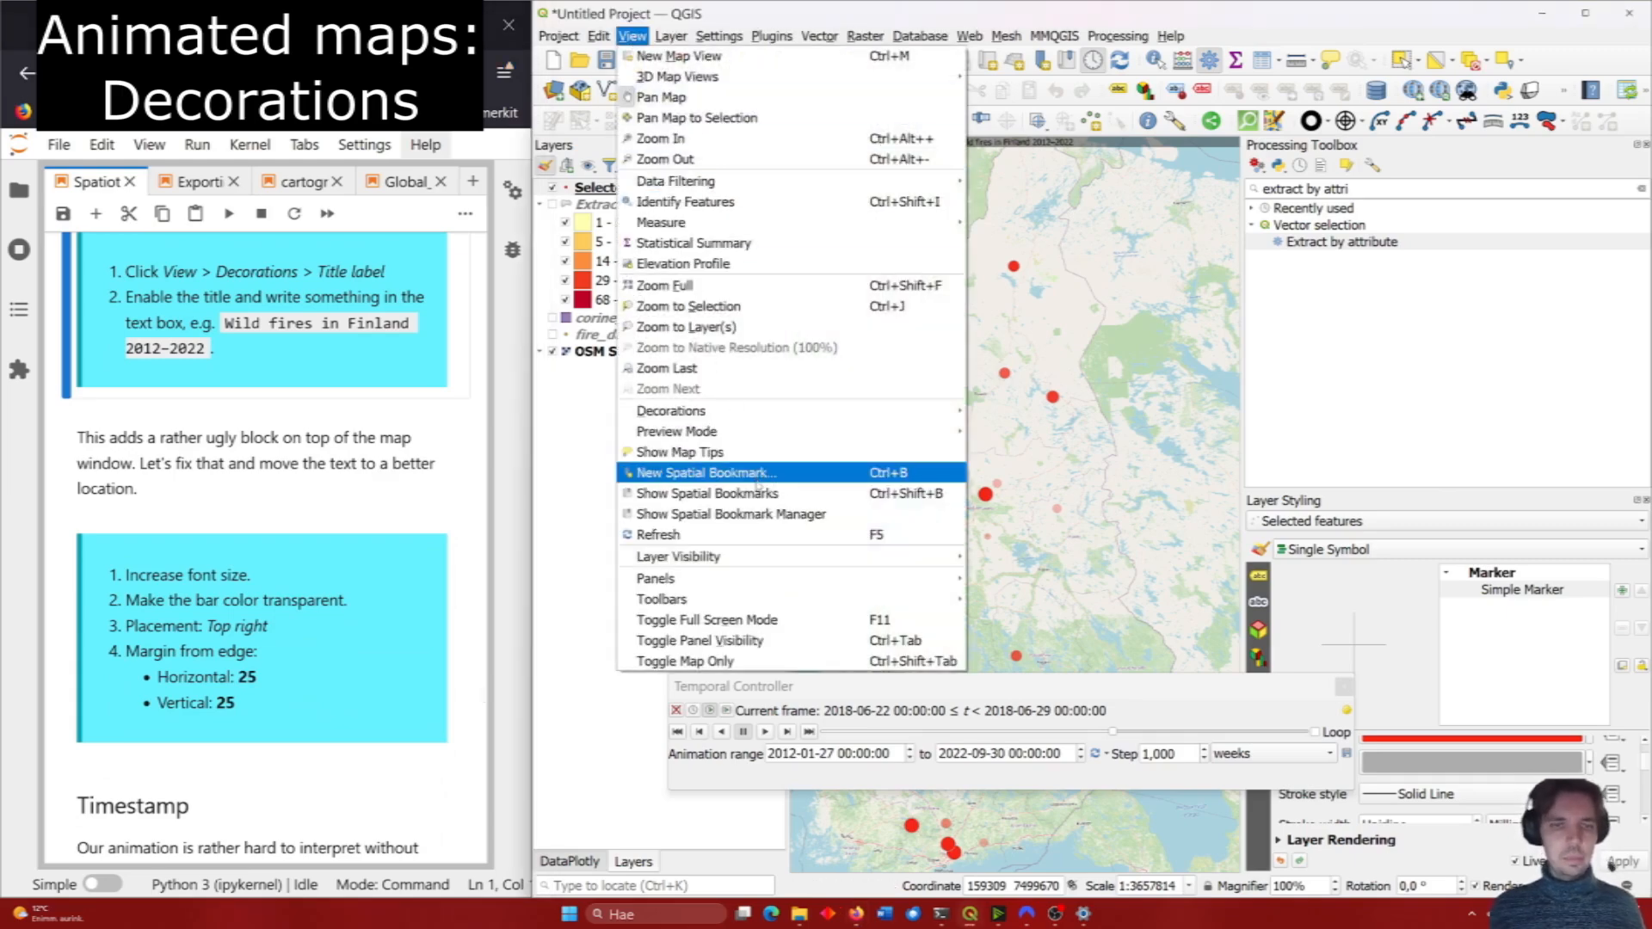
mouse_move(732, 415)
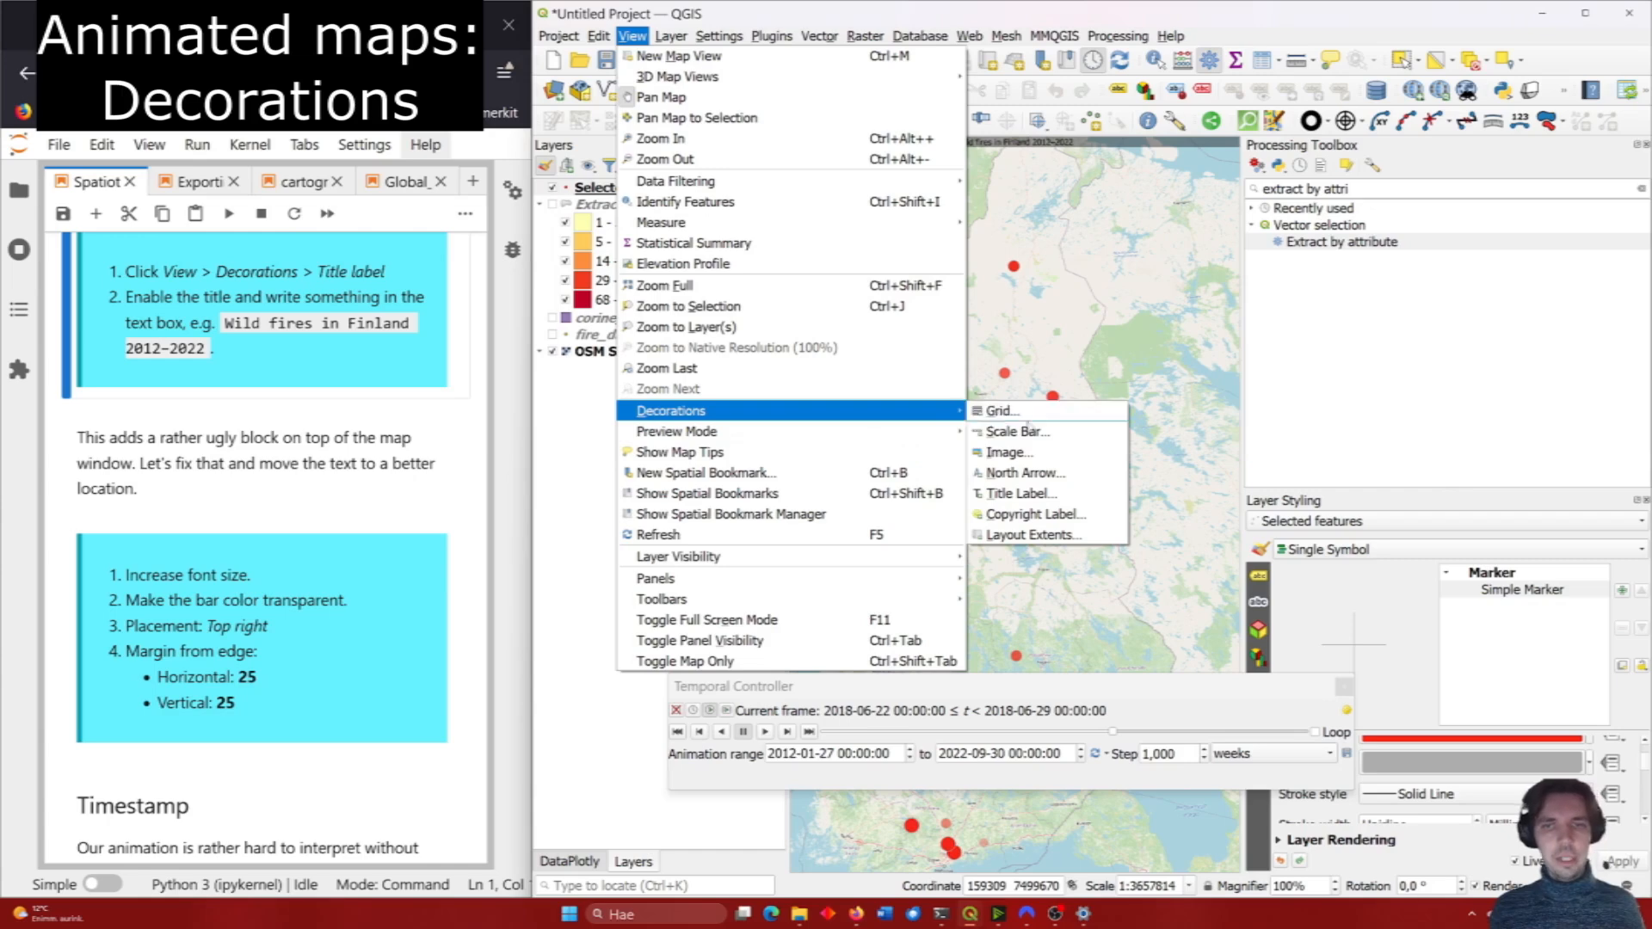
left_click(1018, 493)
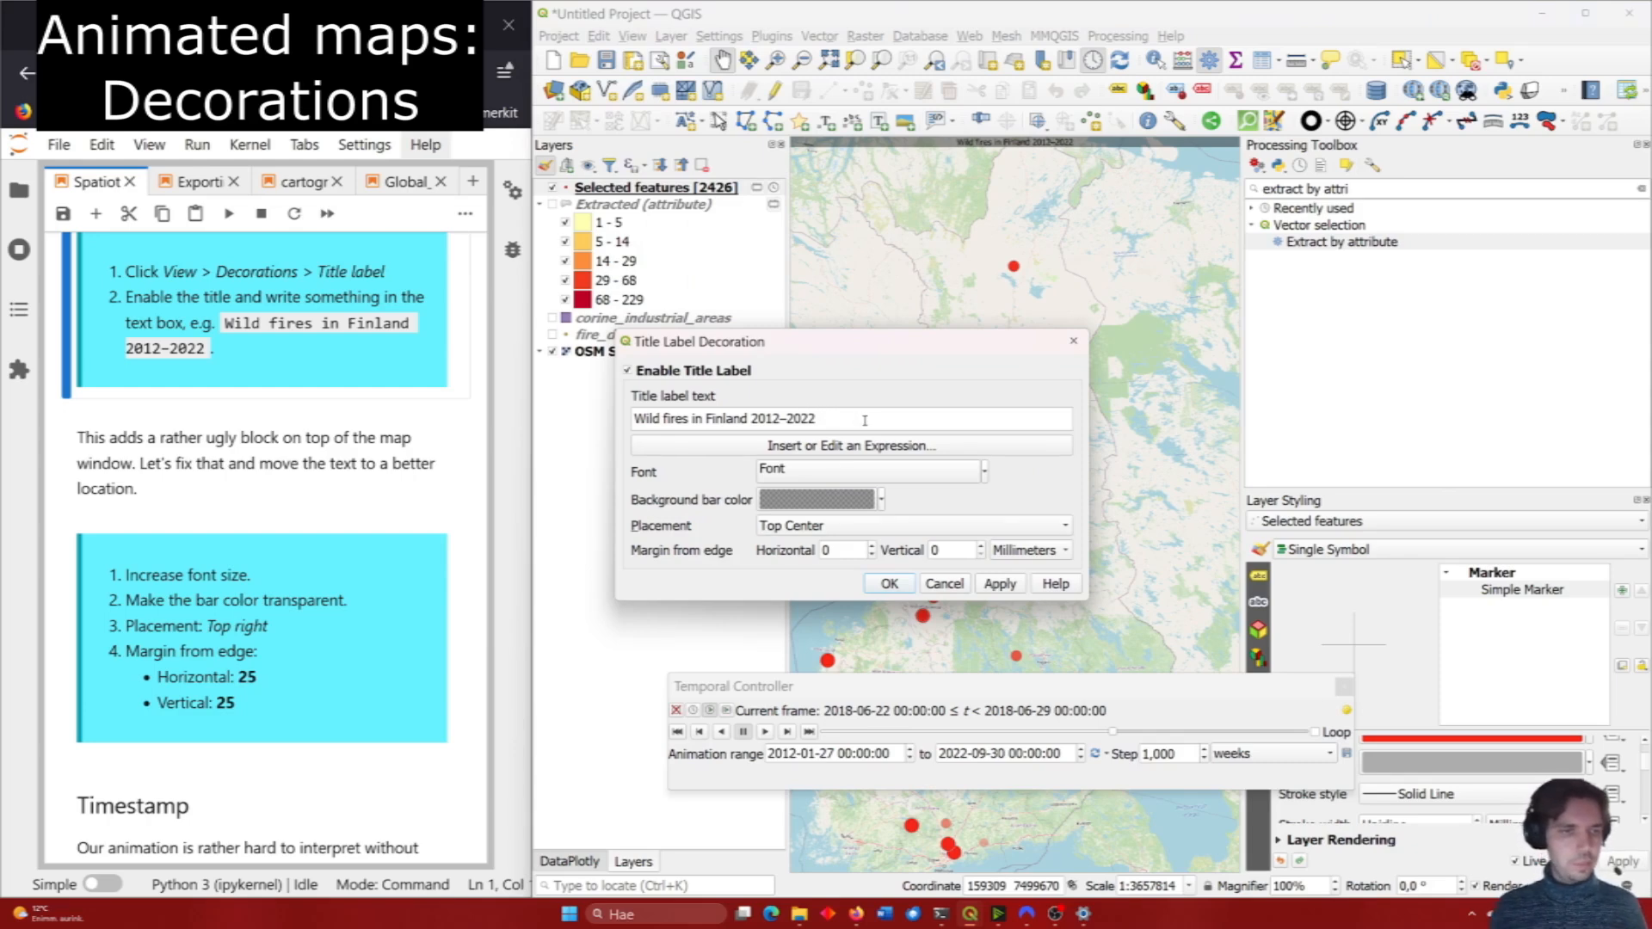
left_click(985, 476)
left_click(1077, 440)
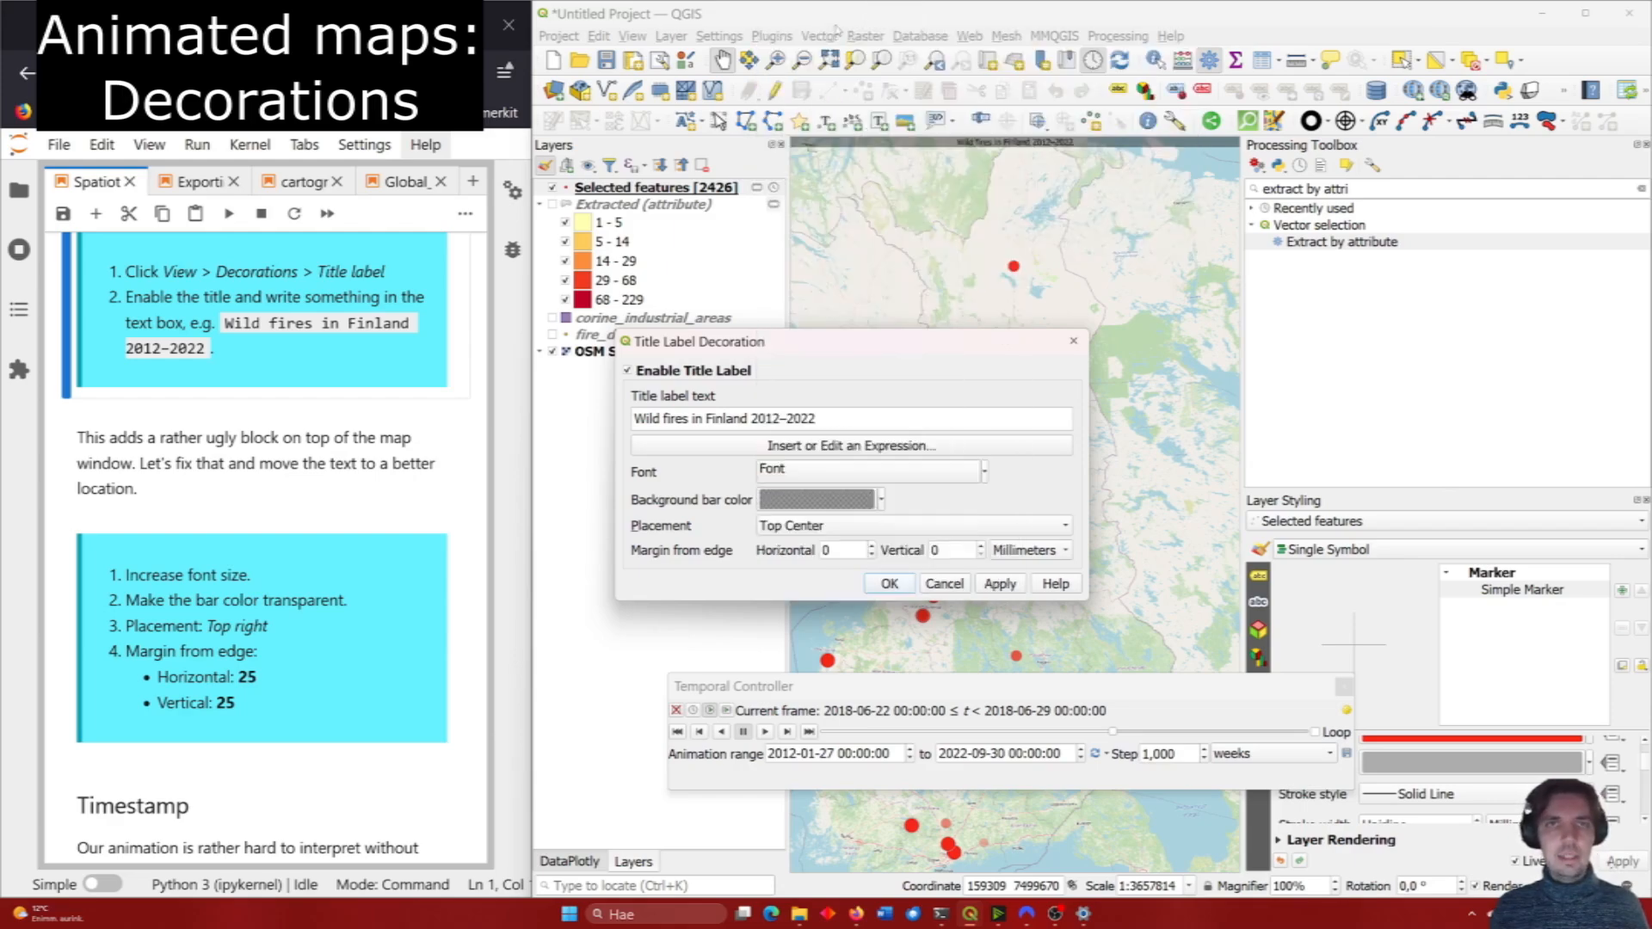
left_click(986, 472)
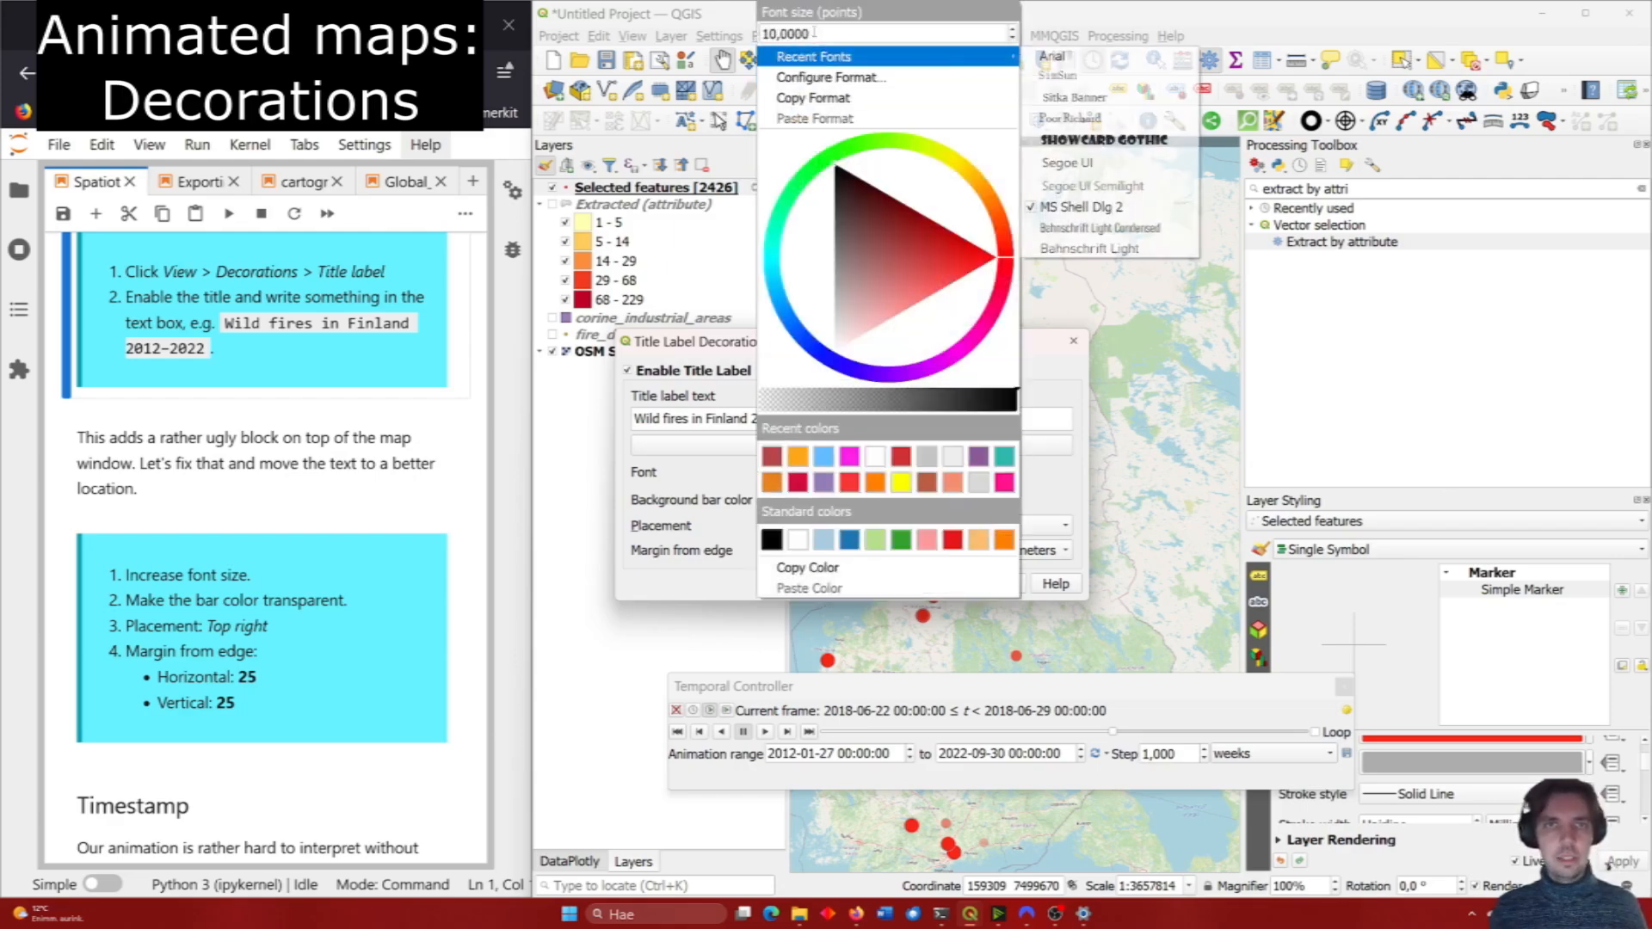
left_click(1050, 440)
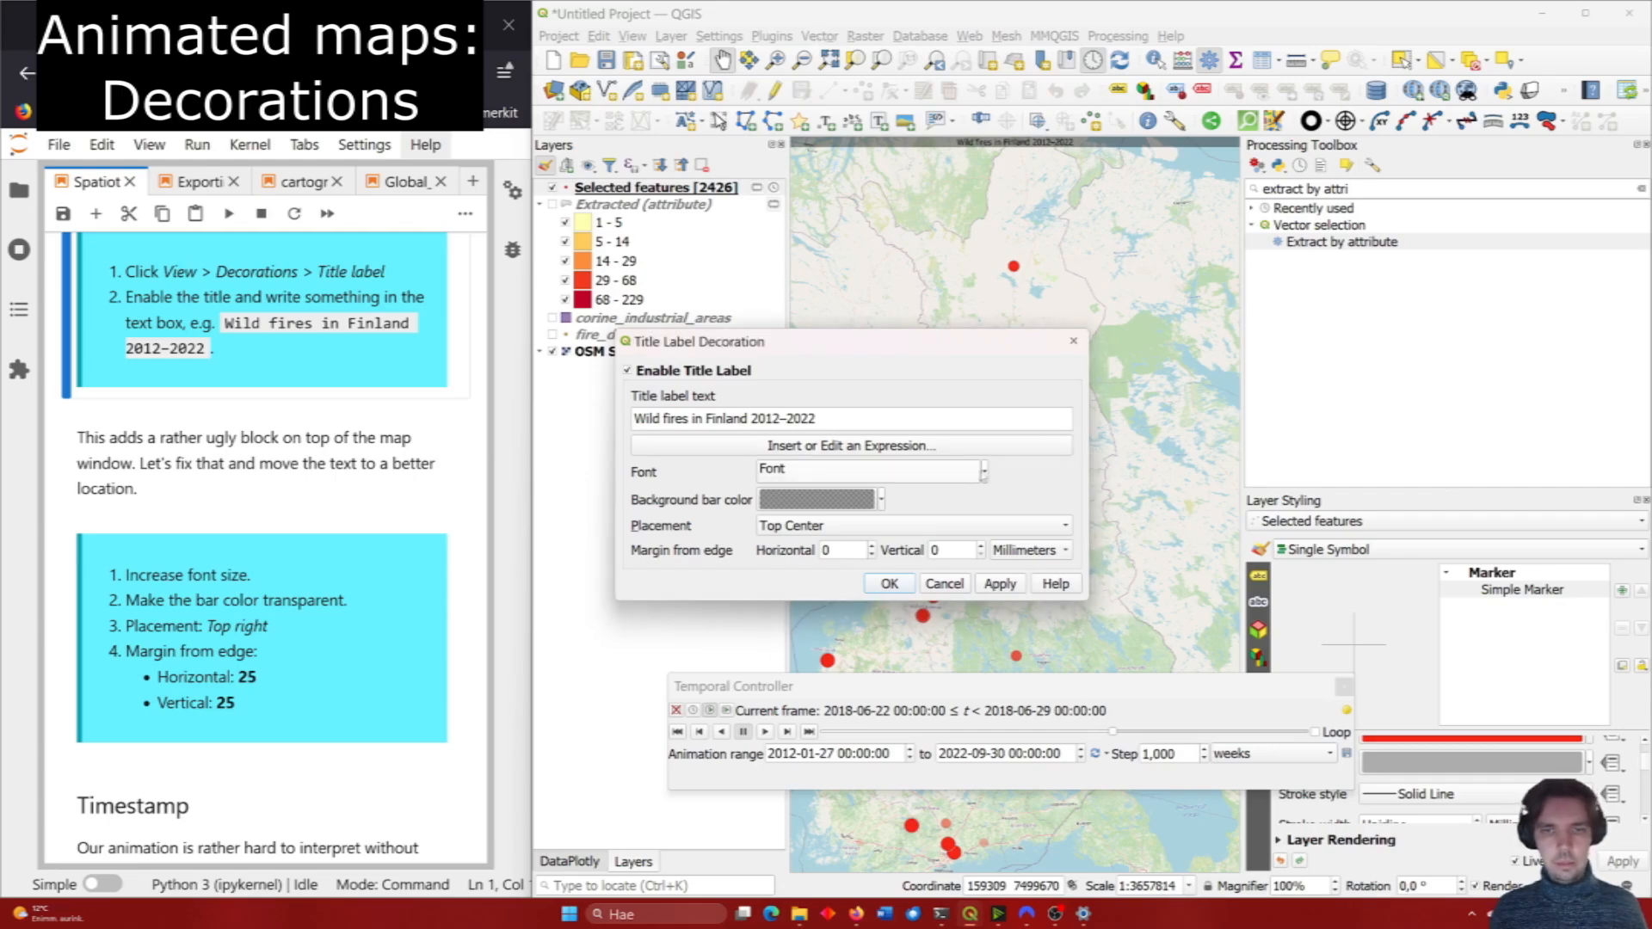
left_click(985, 471)
key("Escape")
Make the title label's background bar fully transparent, set its placement to Top Right, and apply the changes.
left_click(945, 537)
left_click_drag(904, 289, 658, 253)
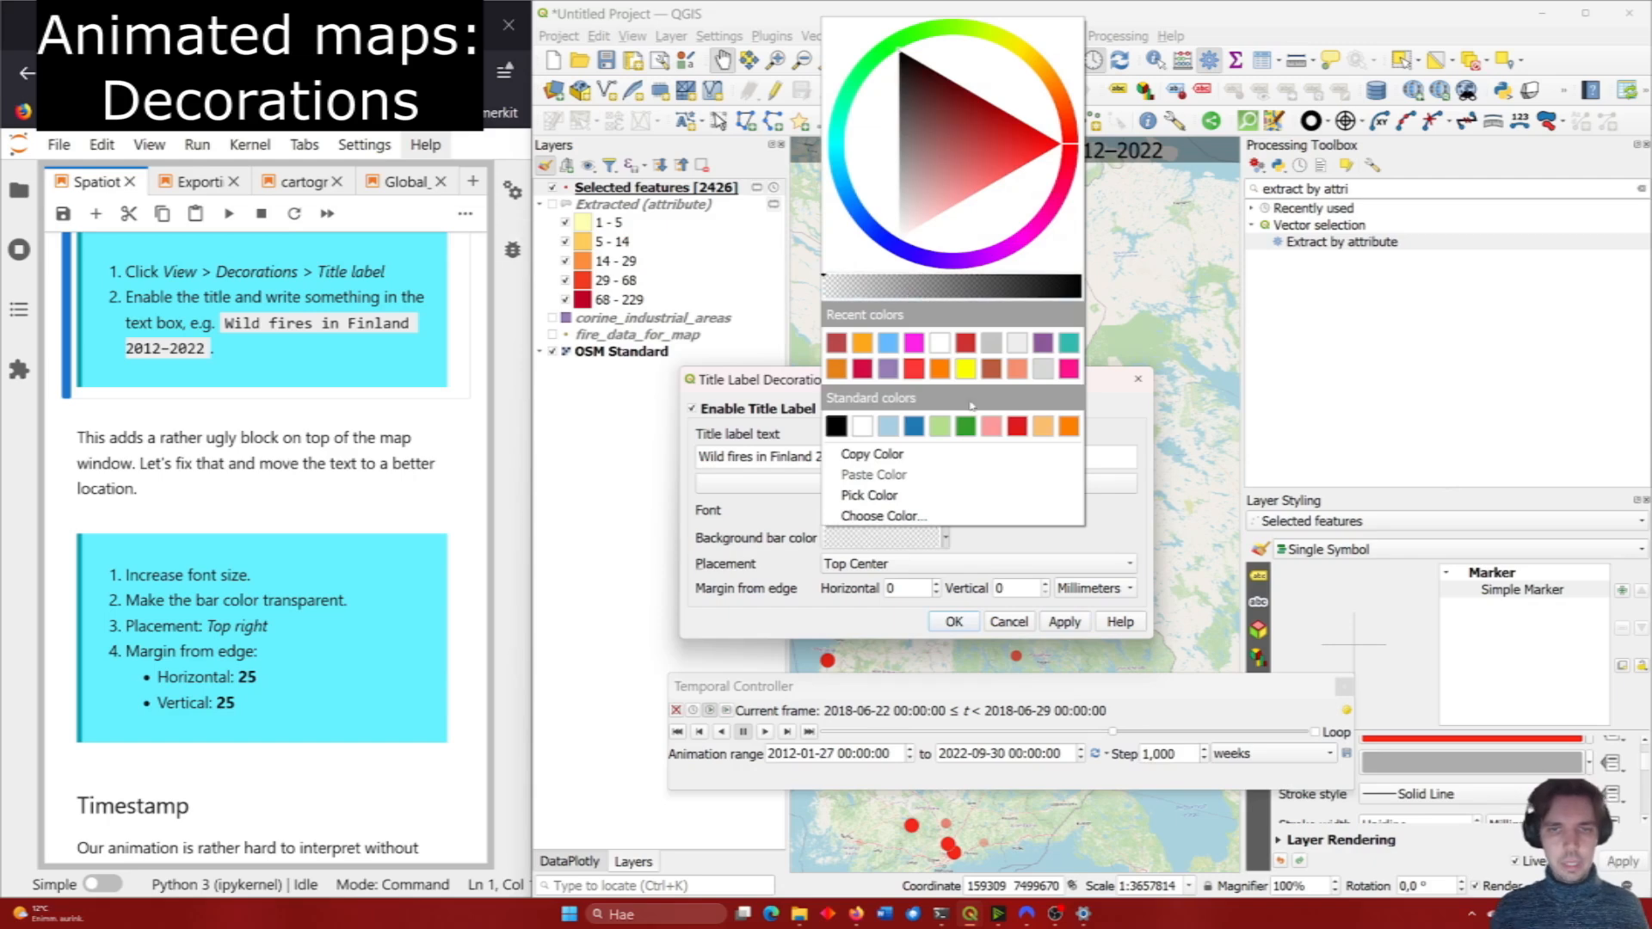
left_click(994, 541)
left_click(977, 566)
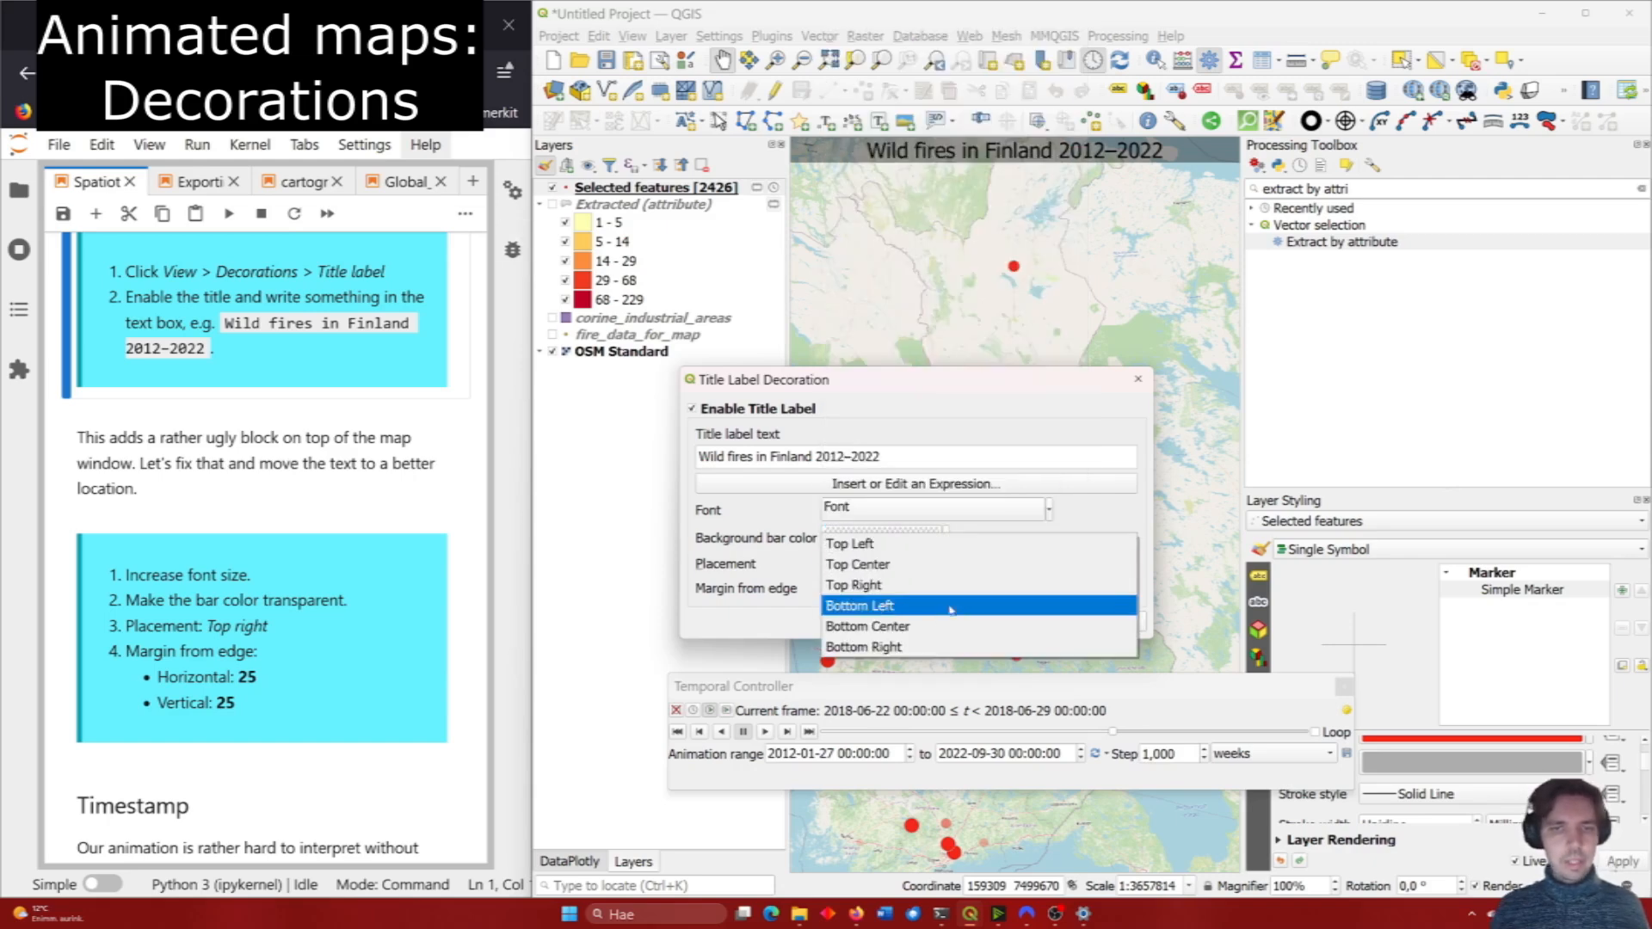
left_click(947, 585)
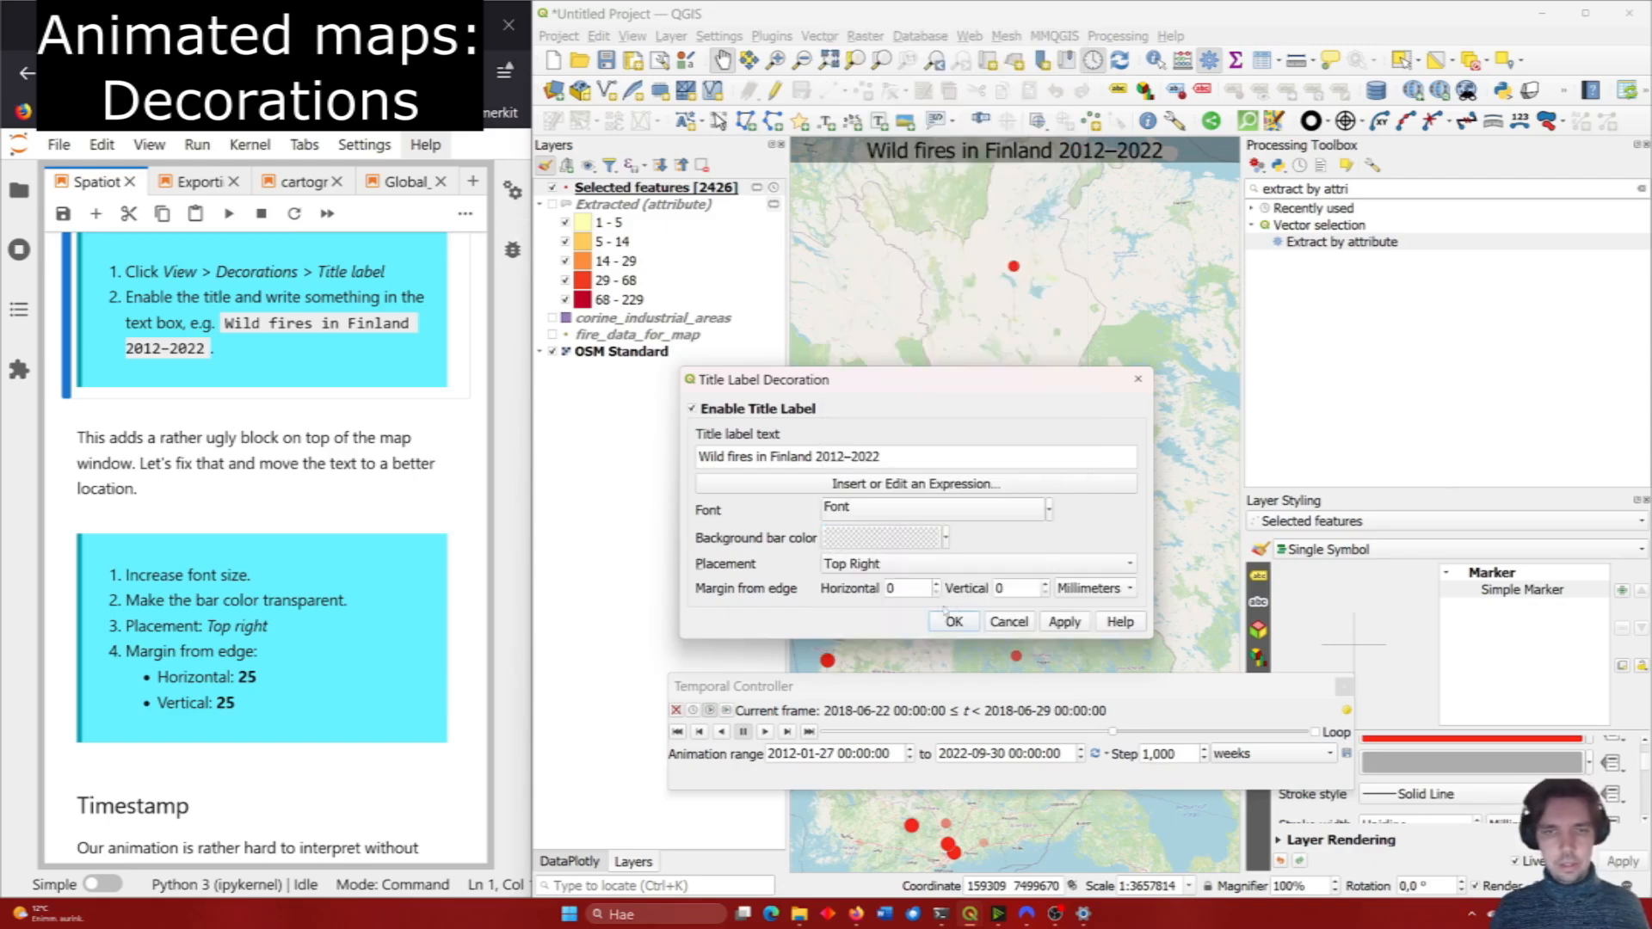
left_click(1067, 622)
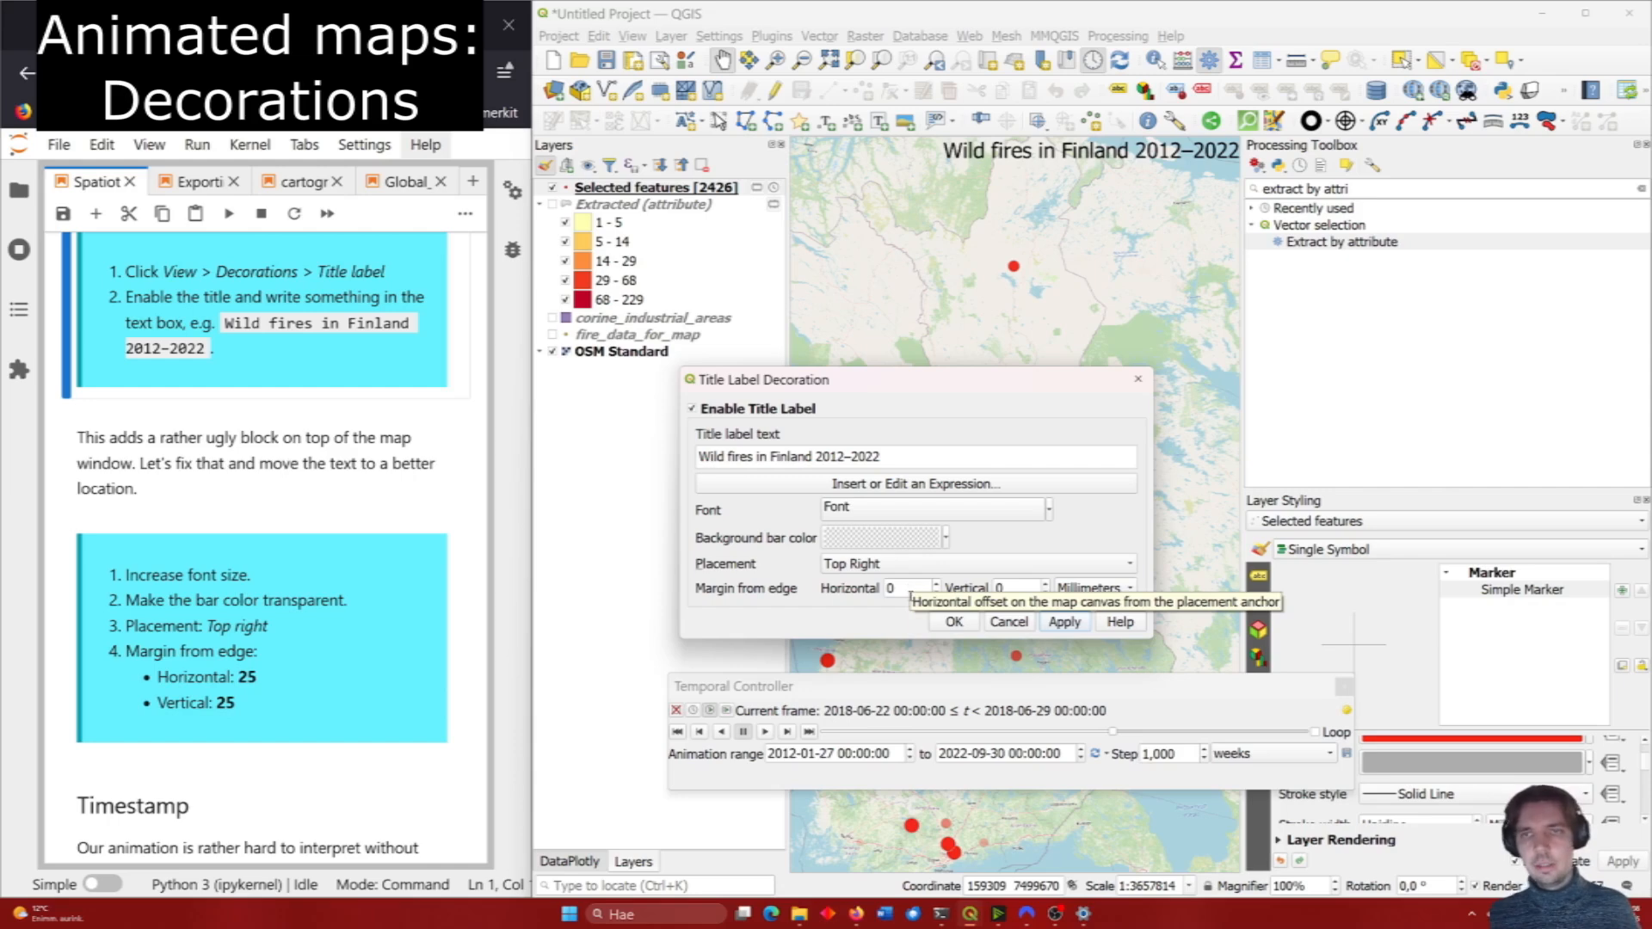
Set the title label's horizontal and vertical margins from the edge to 25 mm and apply them.
double_click(909, 588)
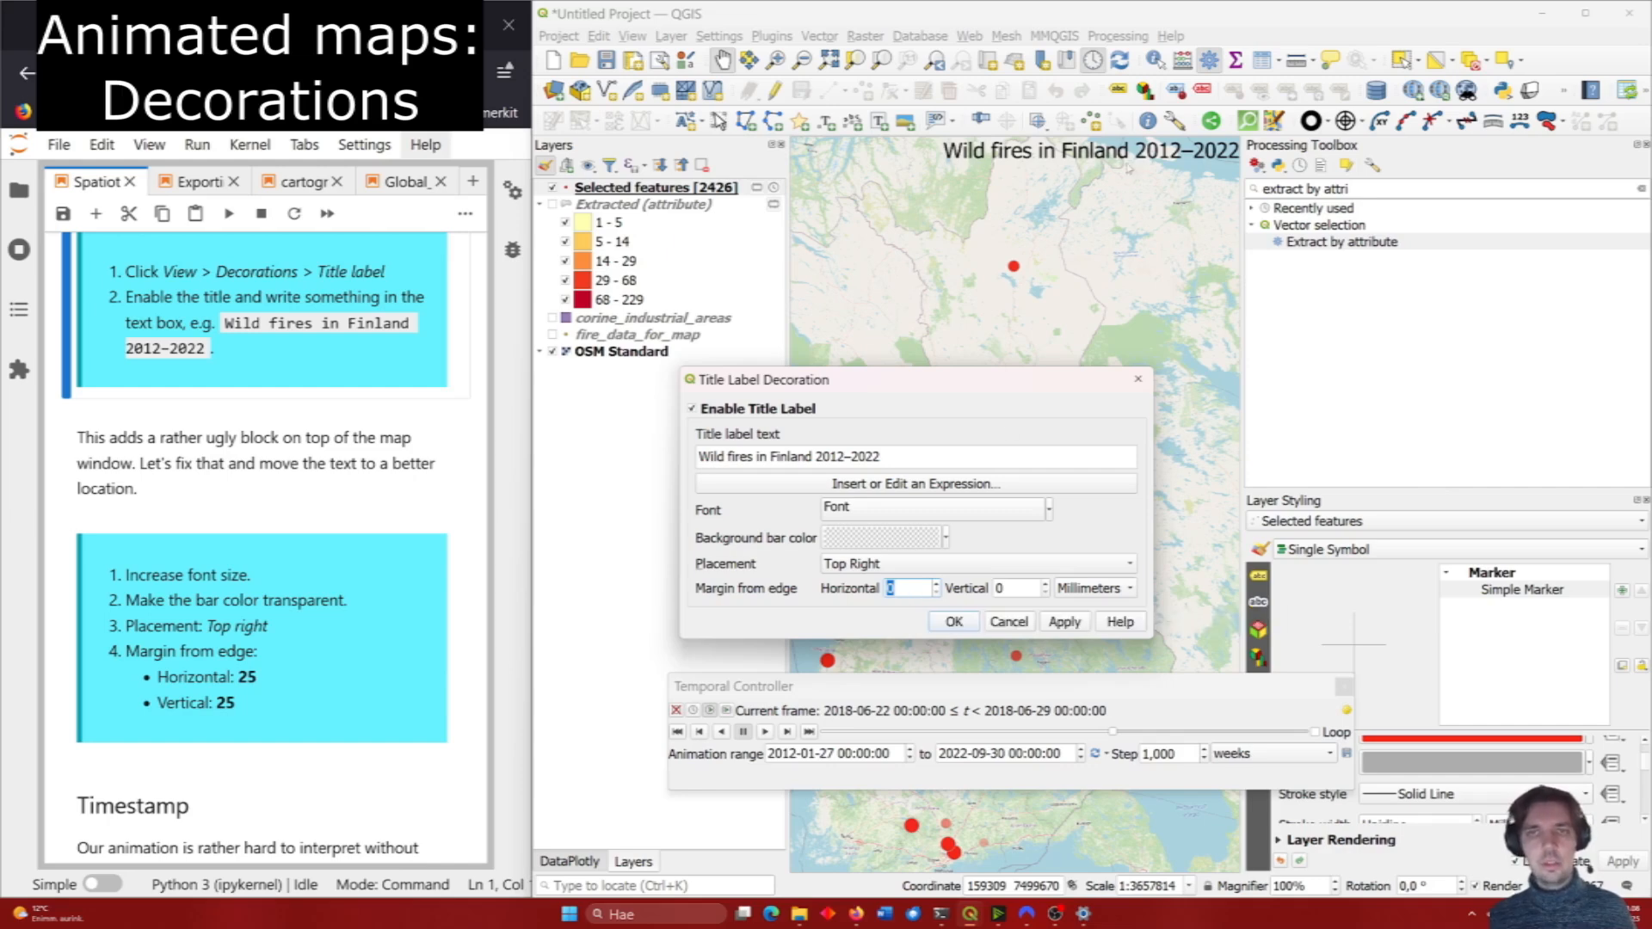
type("25")
key("Tab")
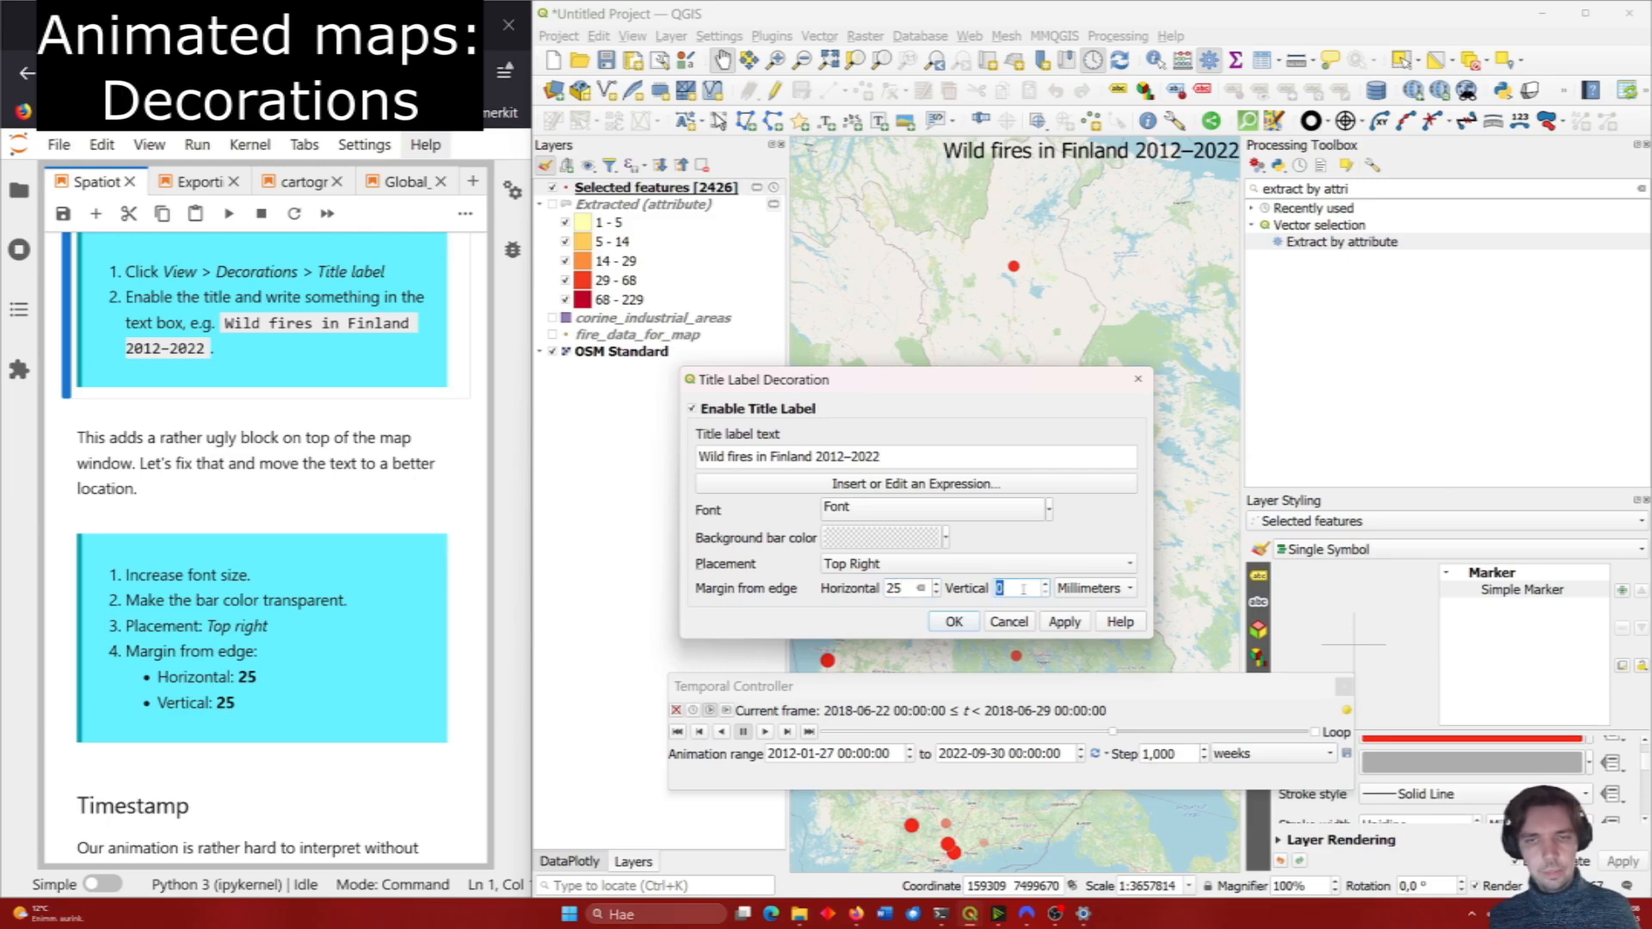
type("25")
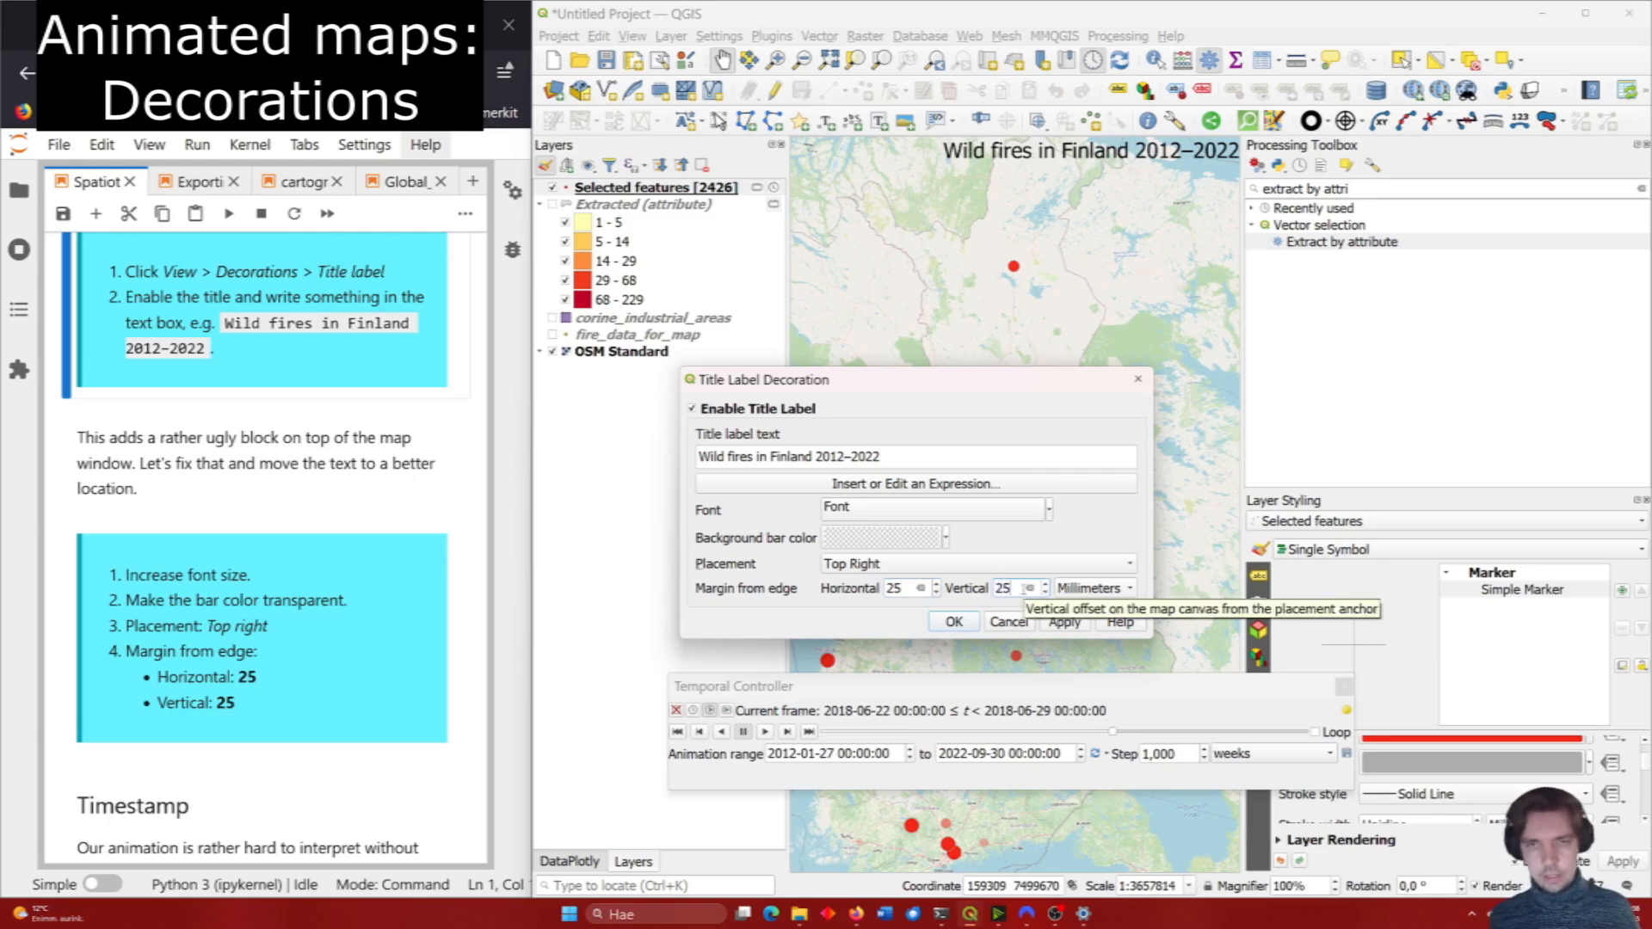
left_click(1065, 623)
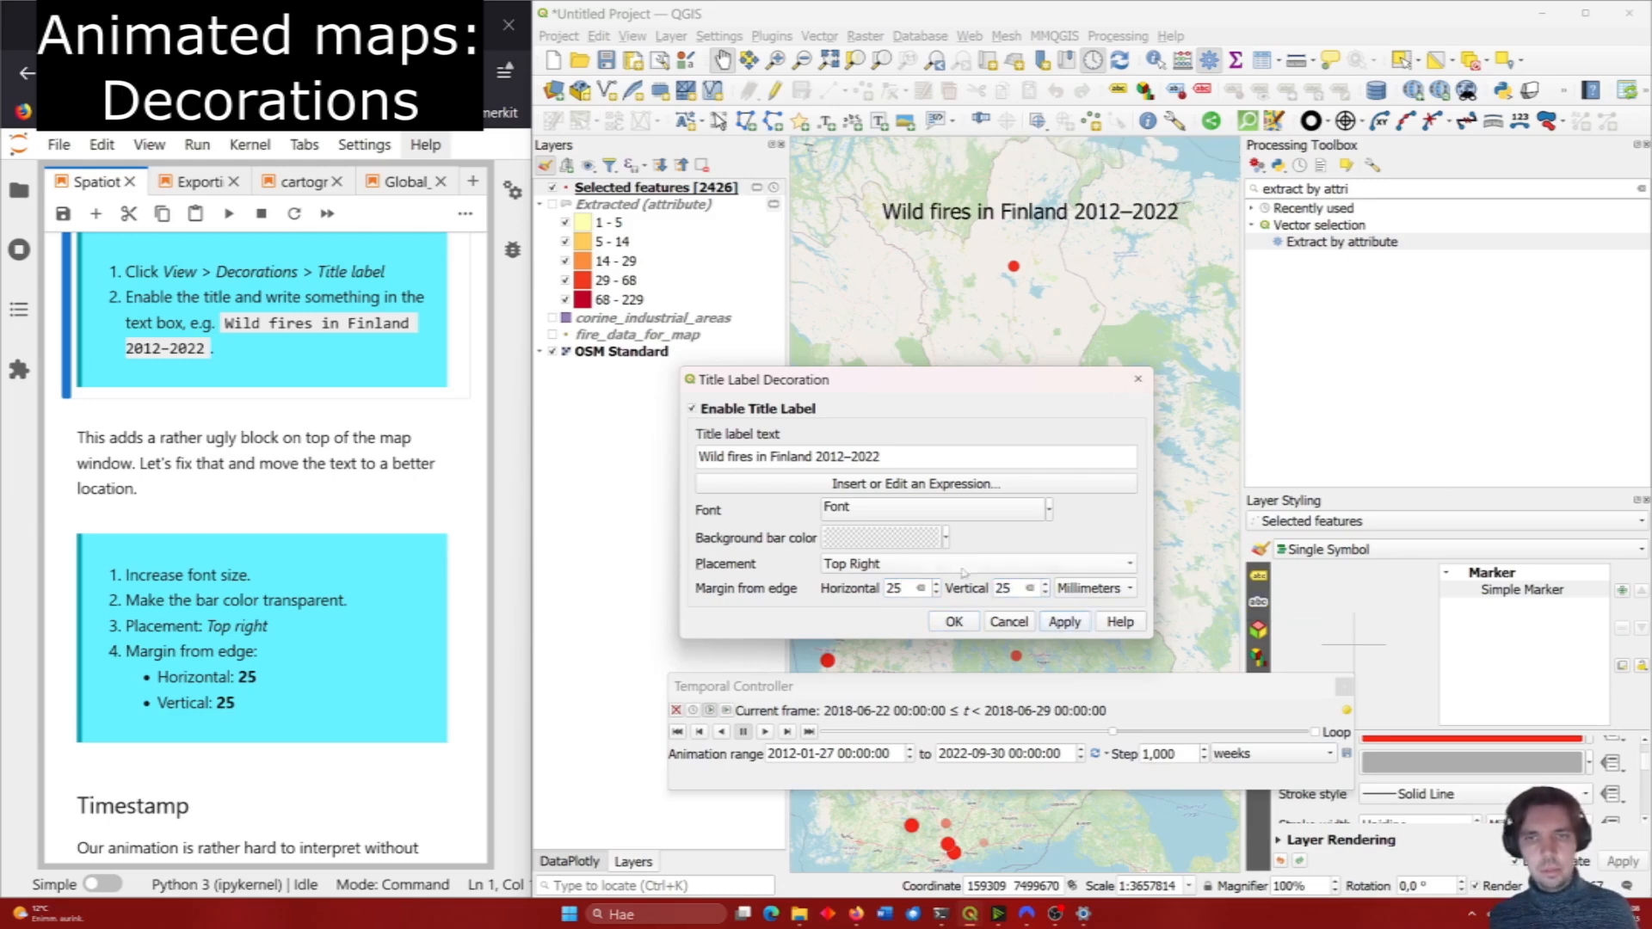
Set the title label's horizontal and vertical margins from the edge to 15 mm and apply them.
left_click_drag(909, 589, 880, 590)
type("15")
double_click(1005, 589)
type("15")
left_click(1064, 623)
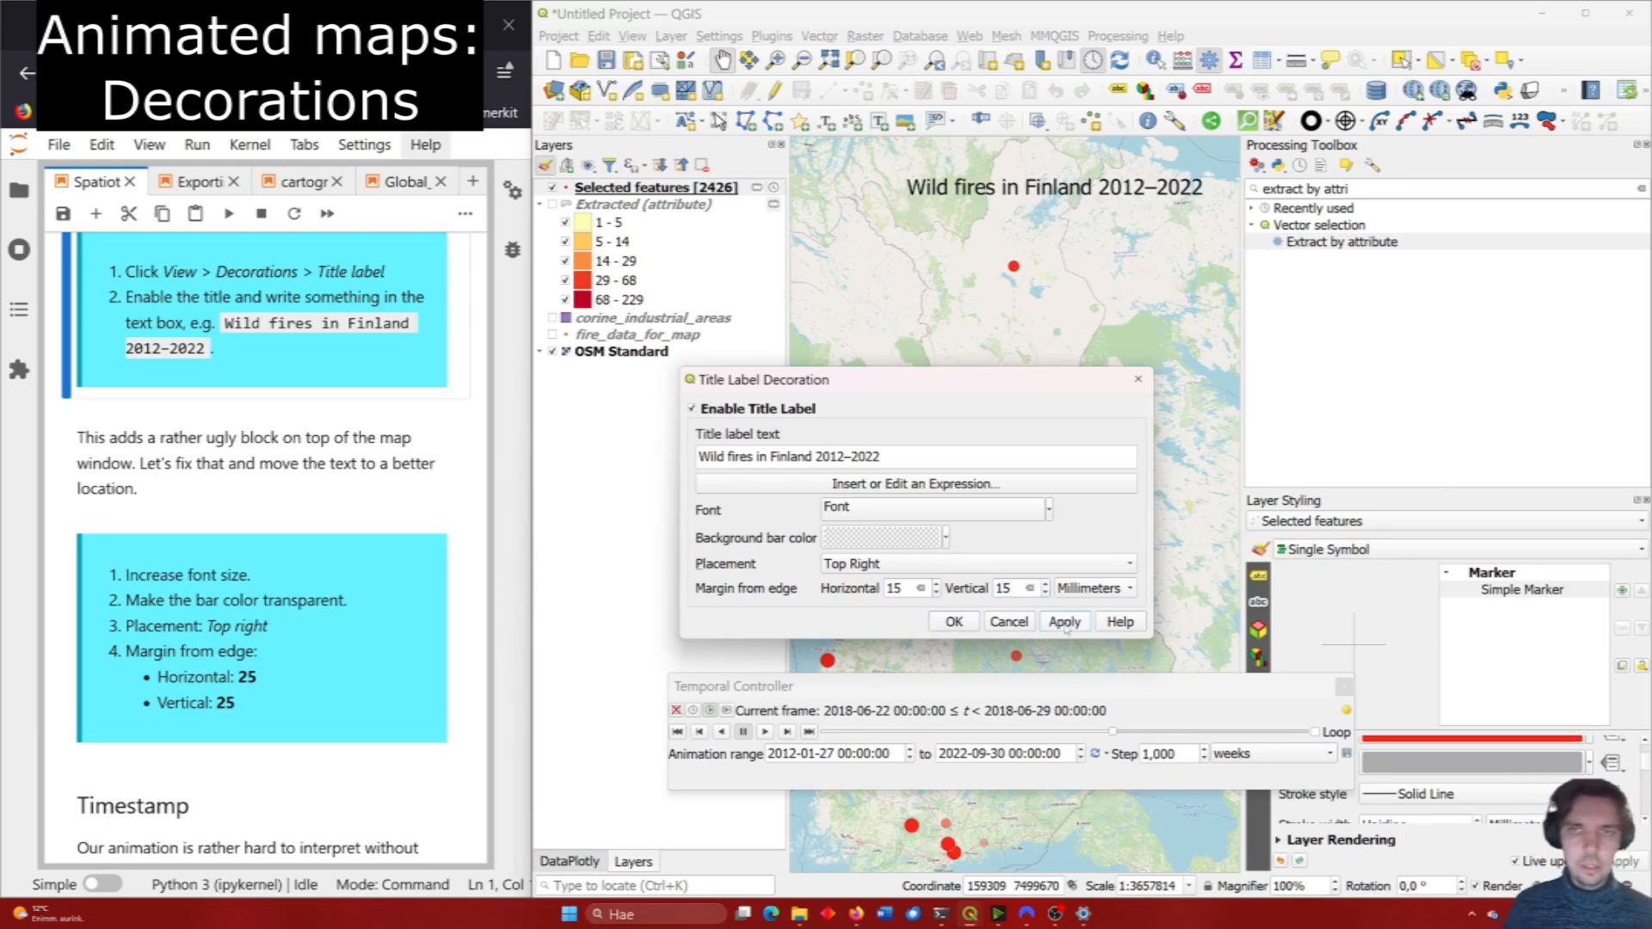
scroll(333, 693, "down", 1)
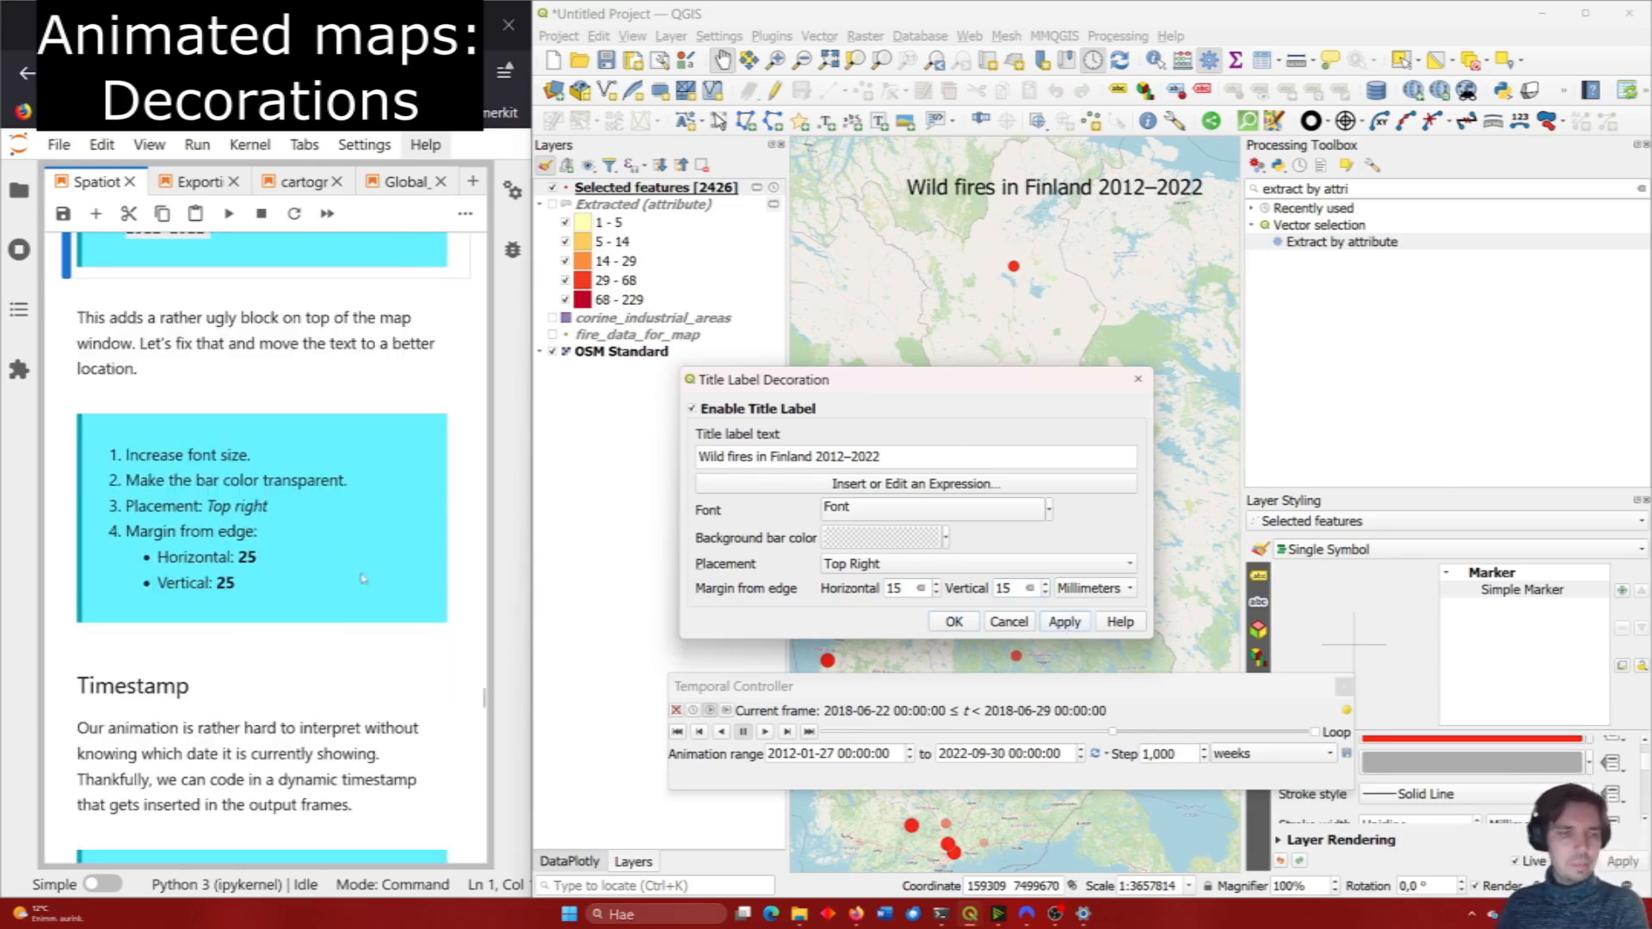
scroll(359, 588, "down", 2)
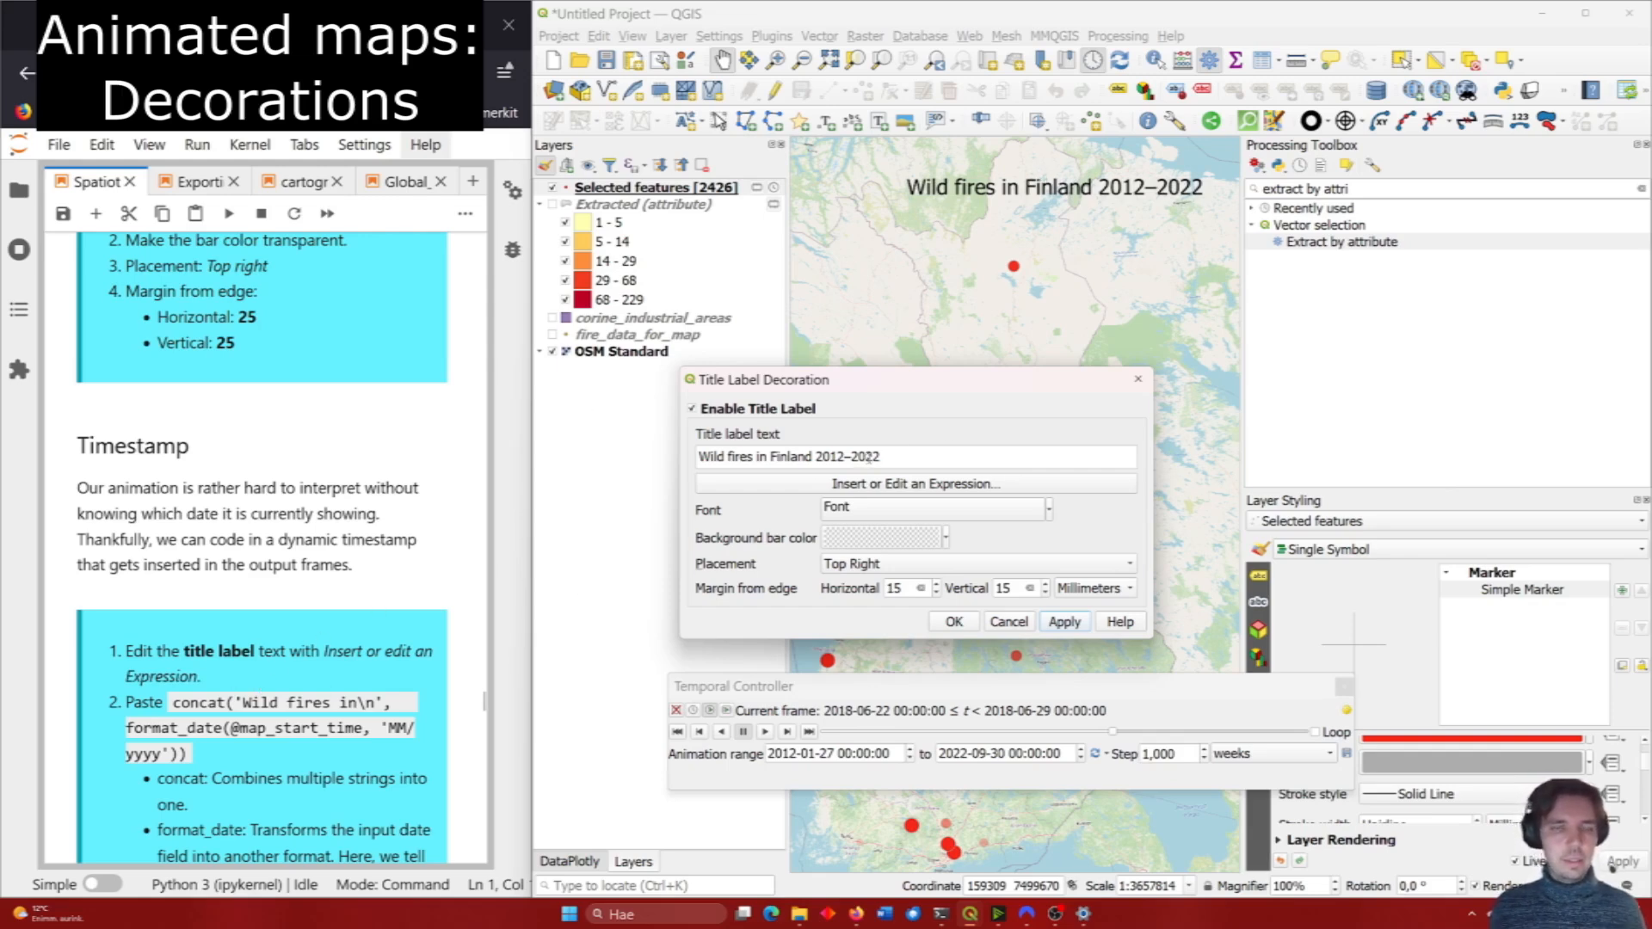
left_click_drag(172, 703, 191, 754)
key("ctrl+c")
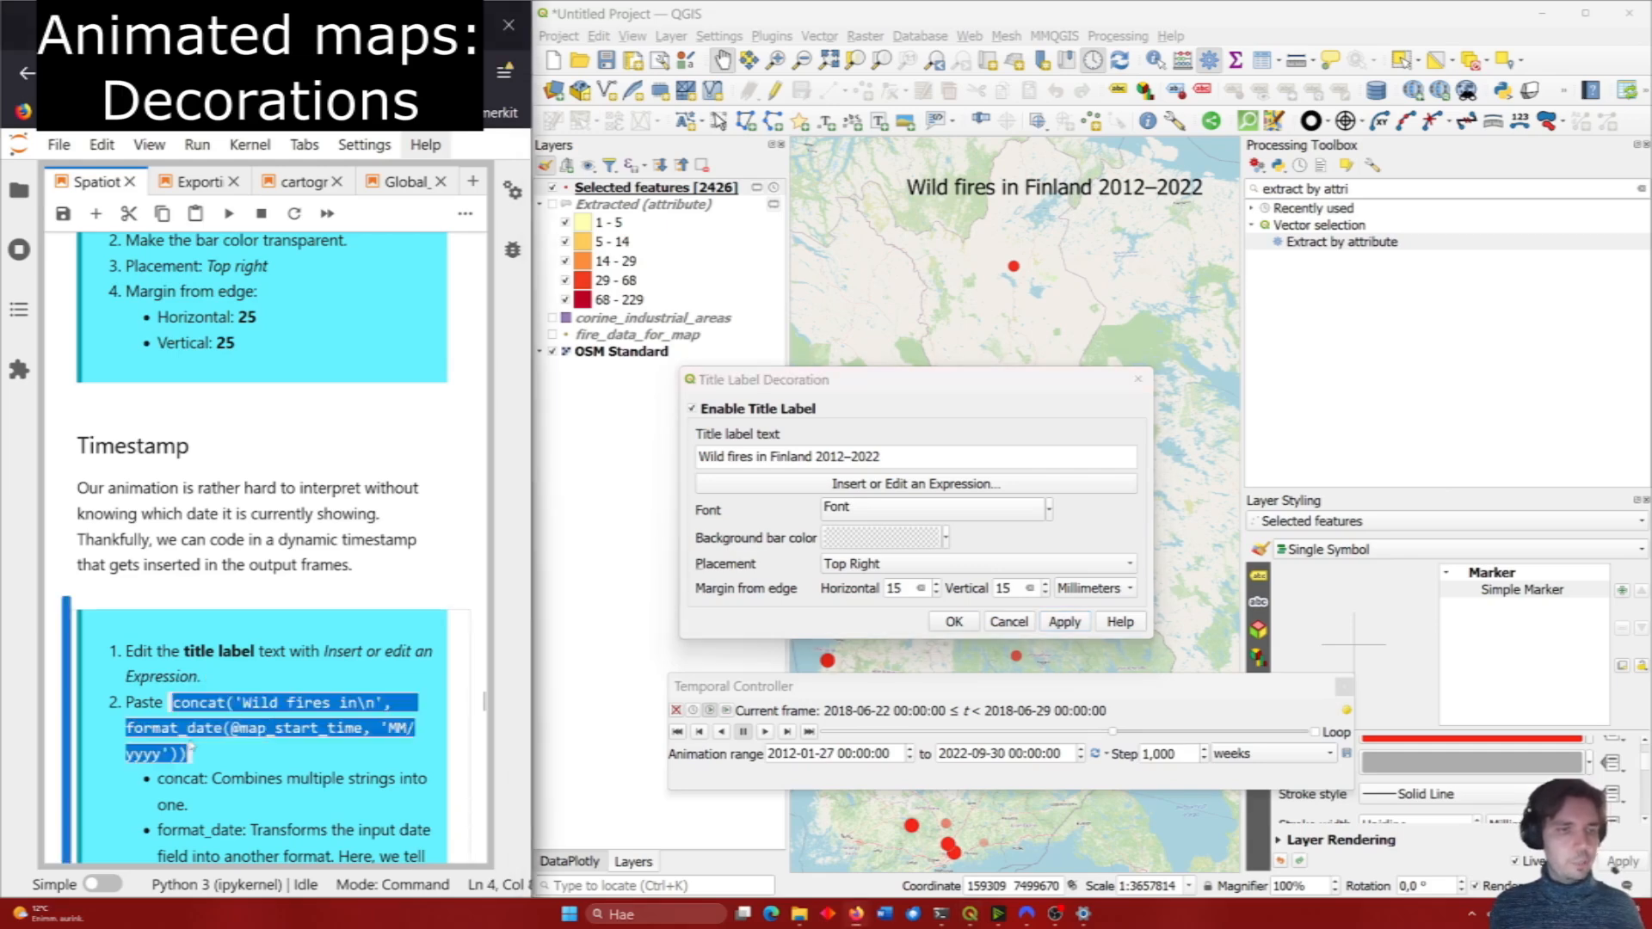
left_click(232, 762)
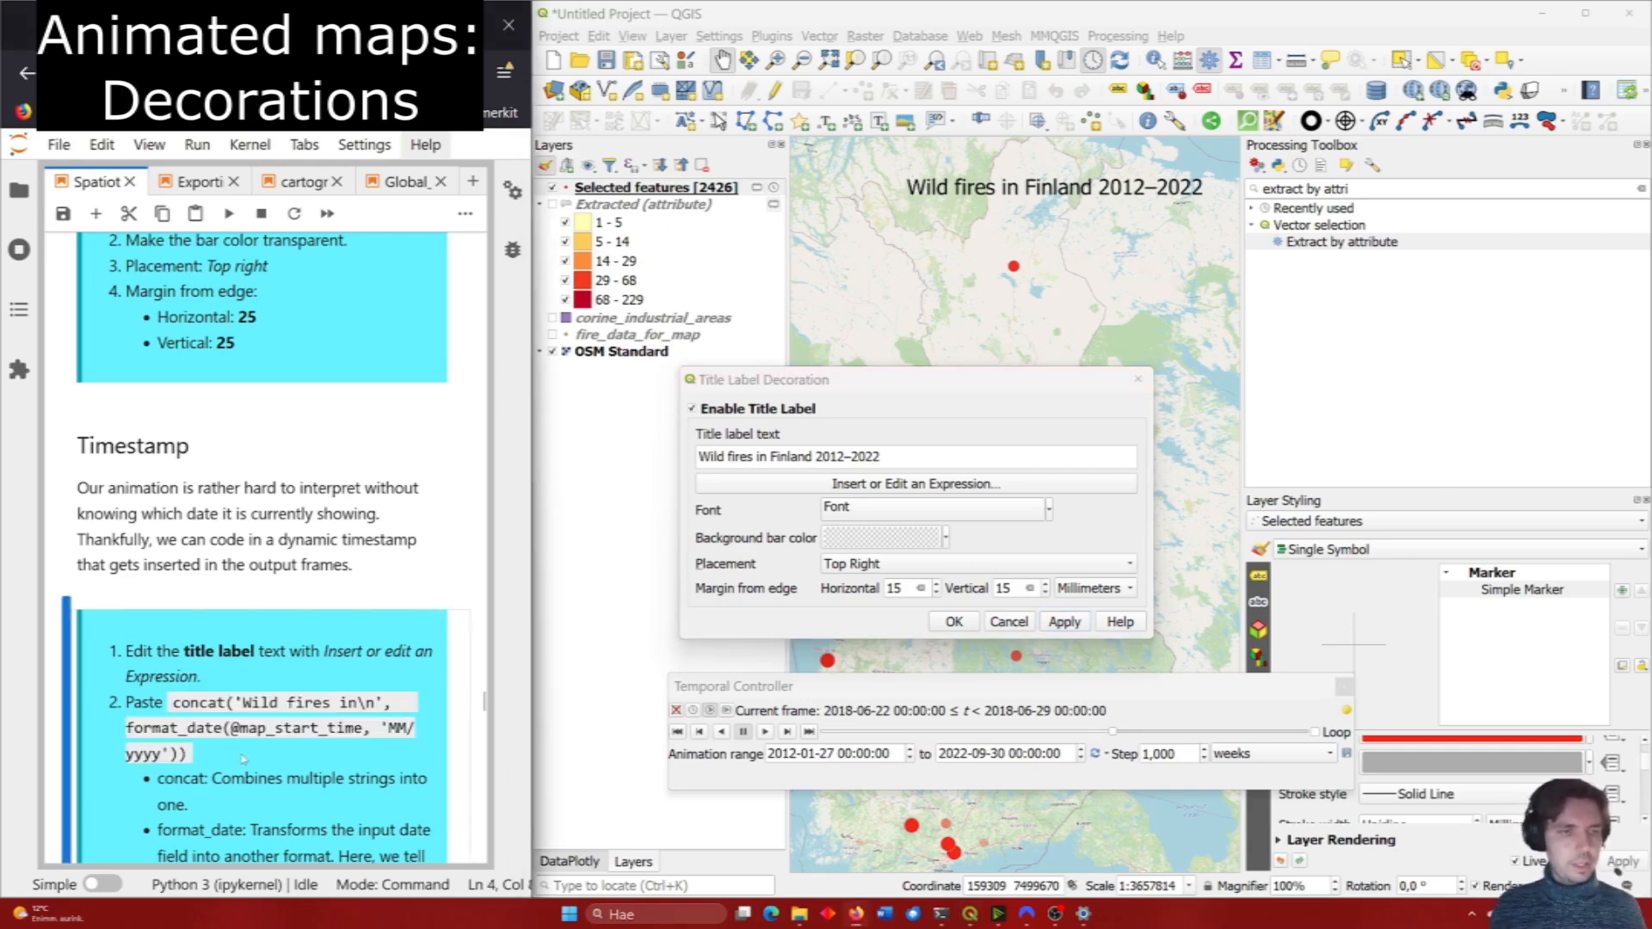
scroll(258, 759, "down", 3)
Insert the copied timestamp expression as the title label text and apply it to the map.
left_click(976, 483)
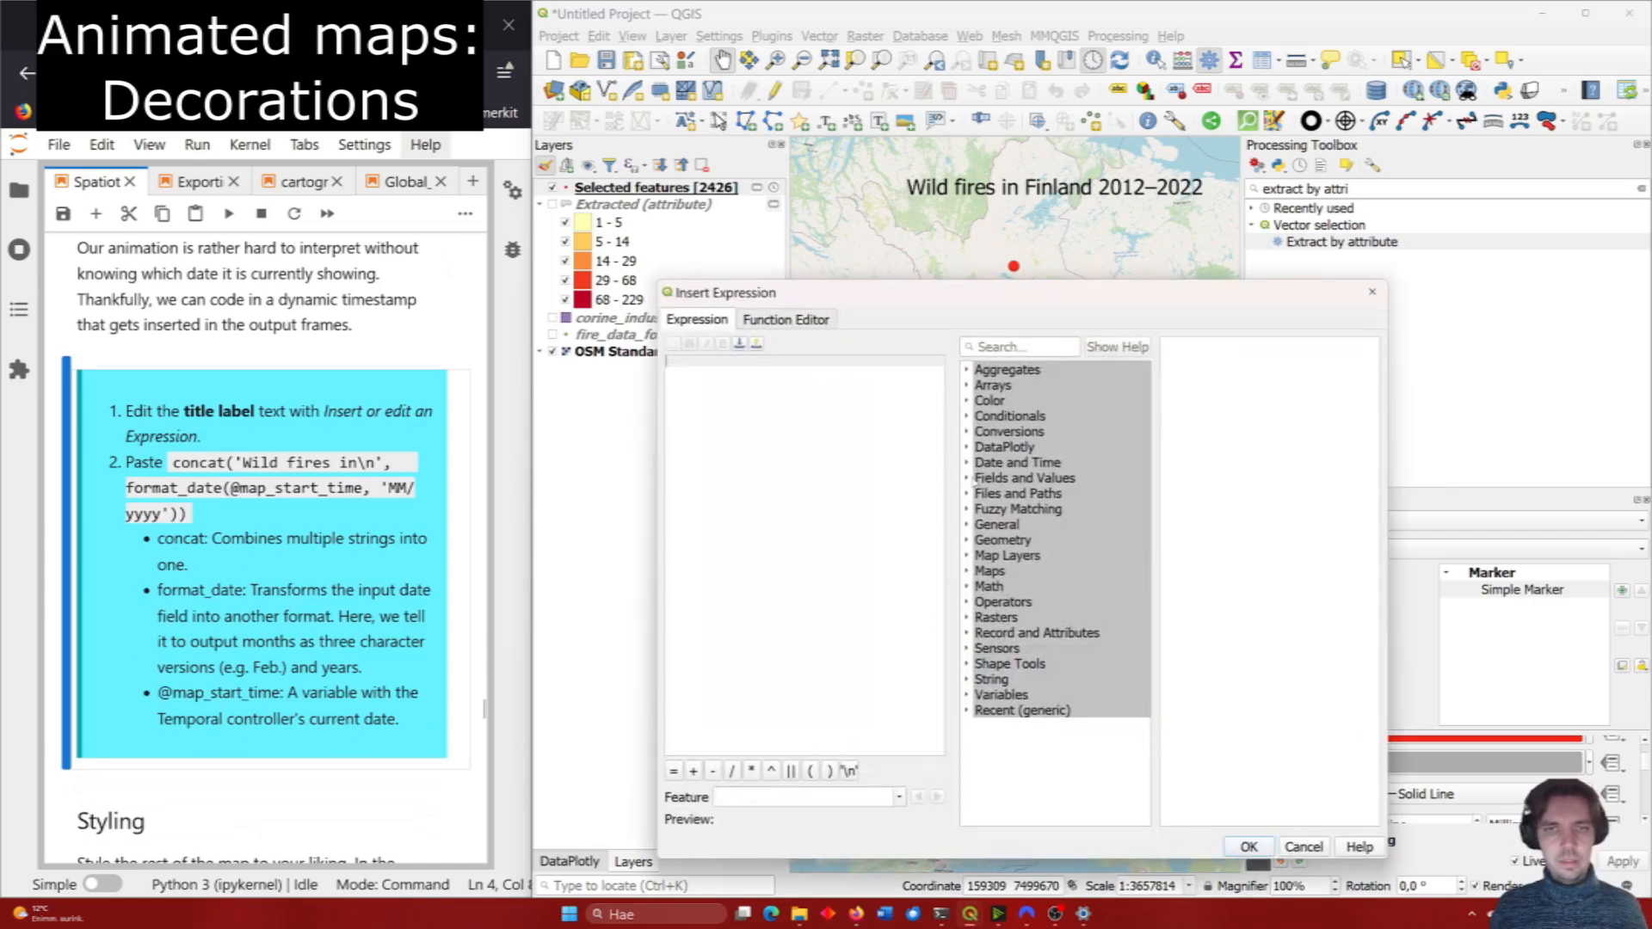
key("ctrl+v")
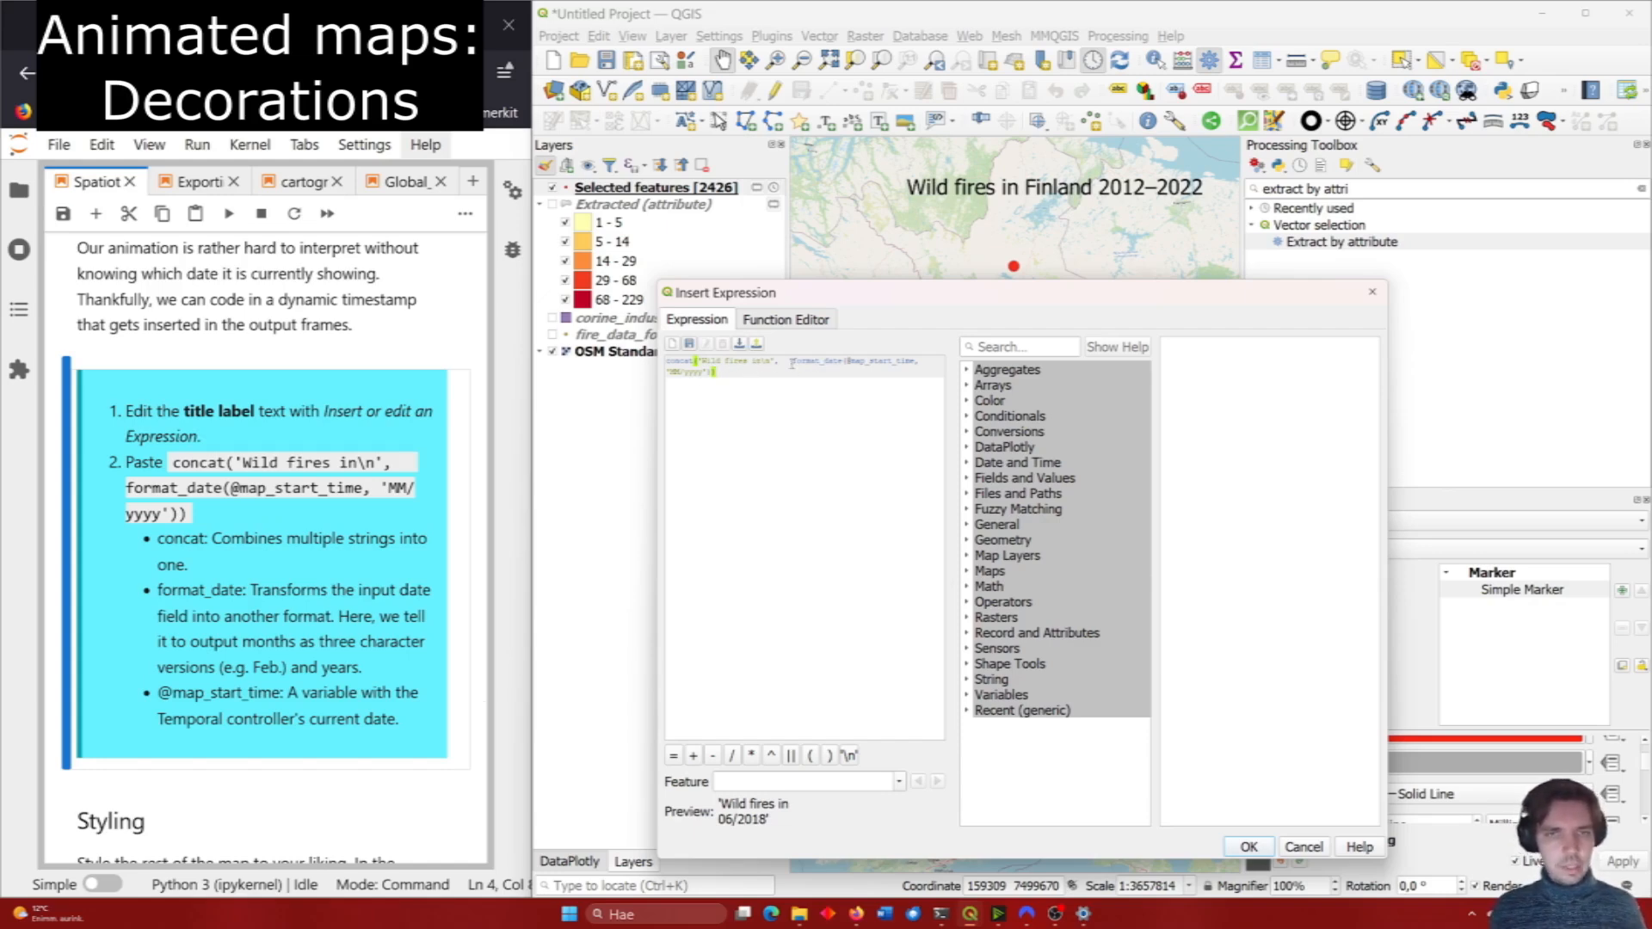
left_click_drag(788, 360, 915, 362)
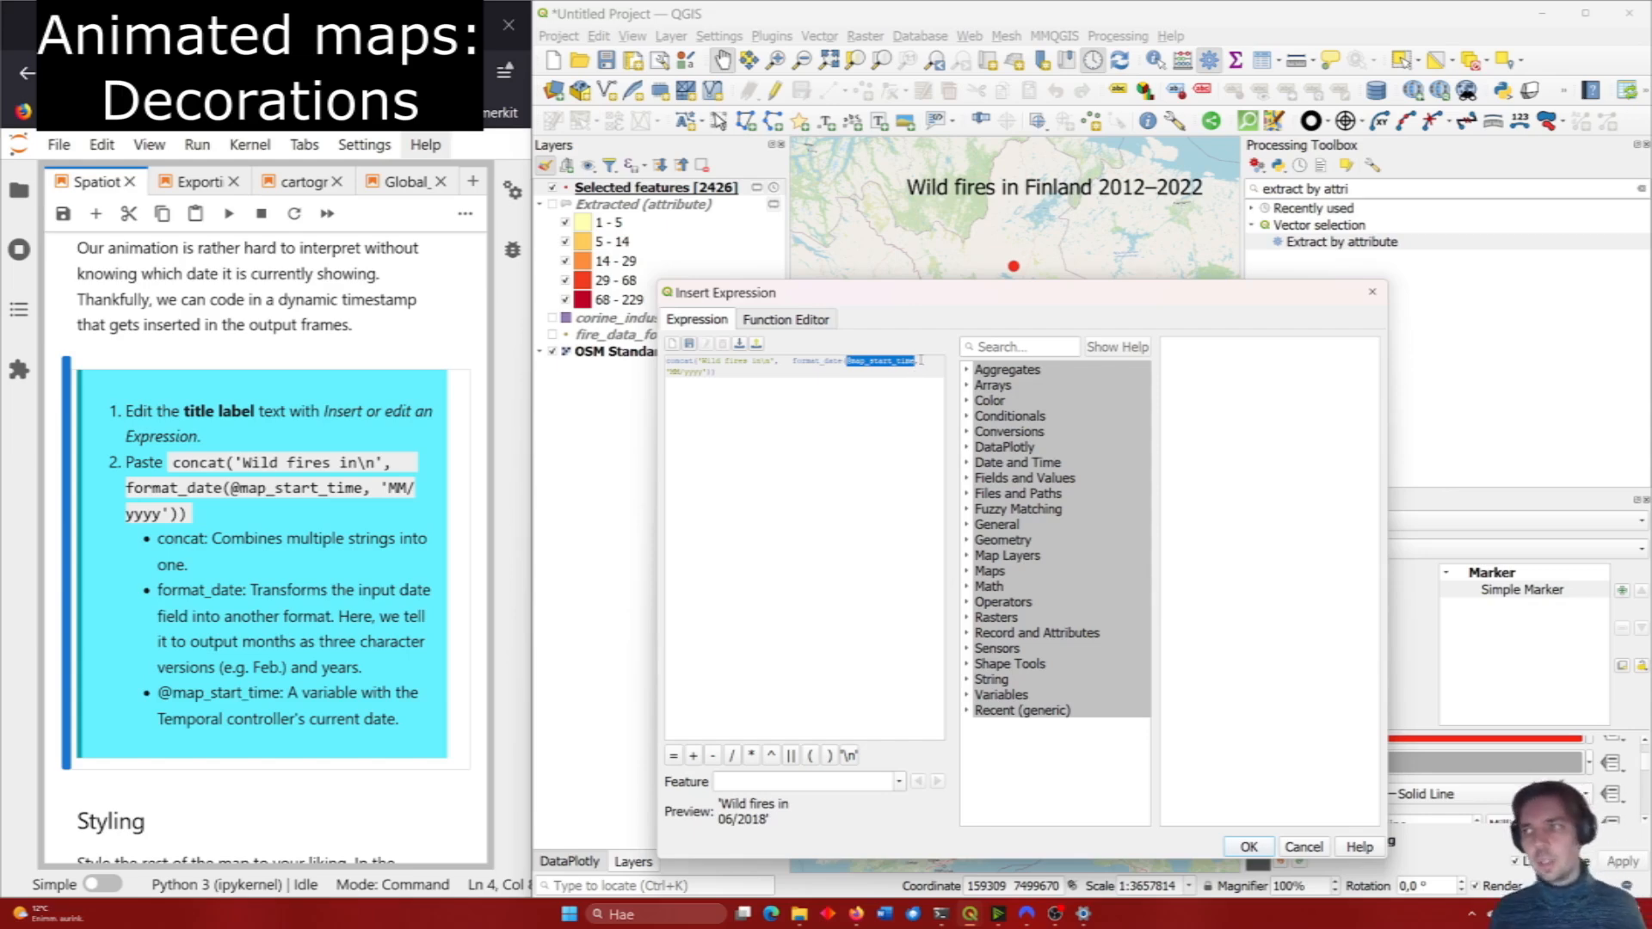
left_click(759, 372)
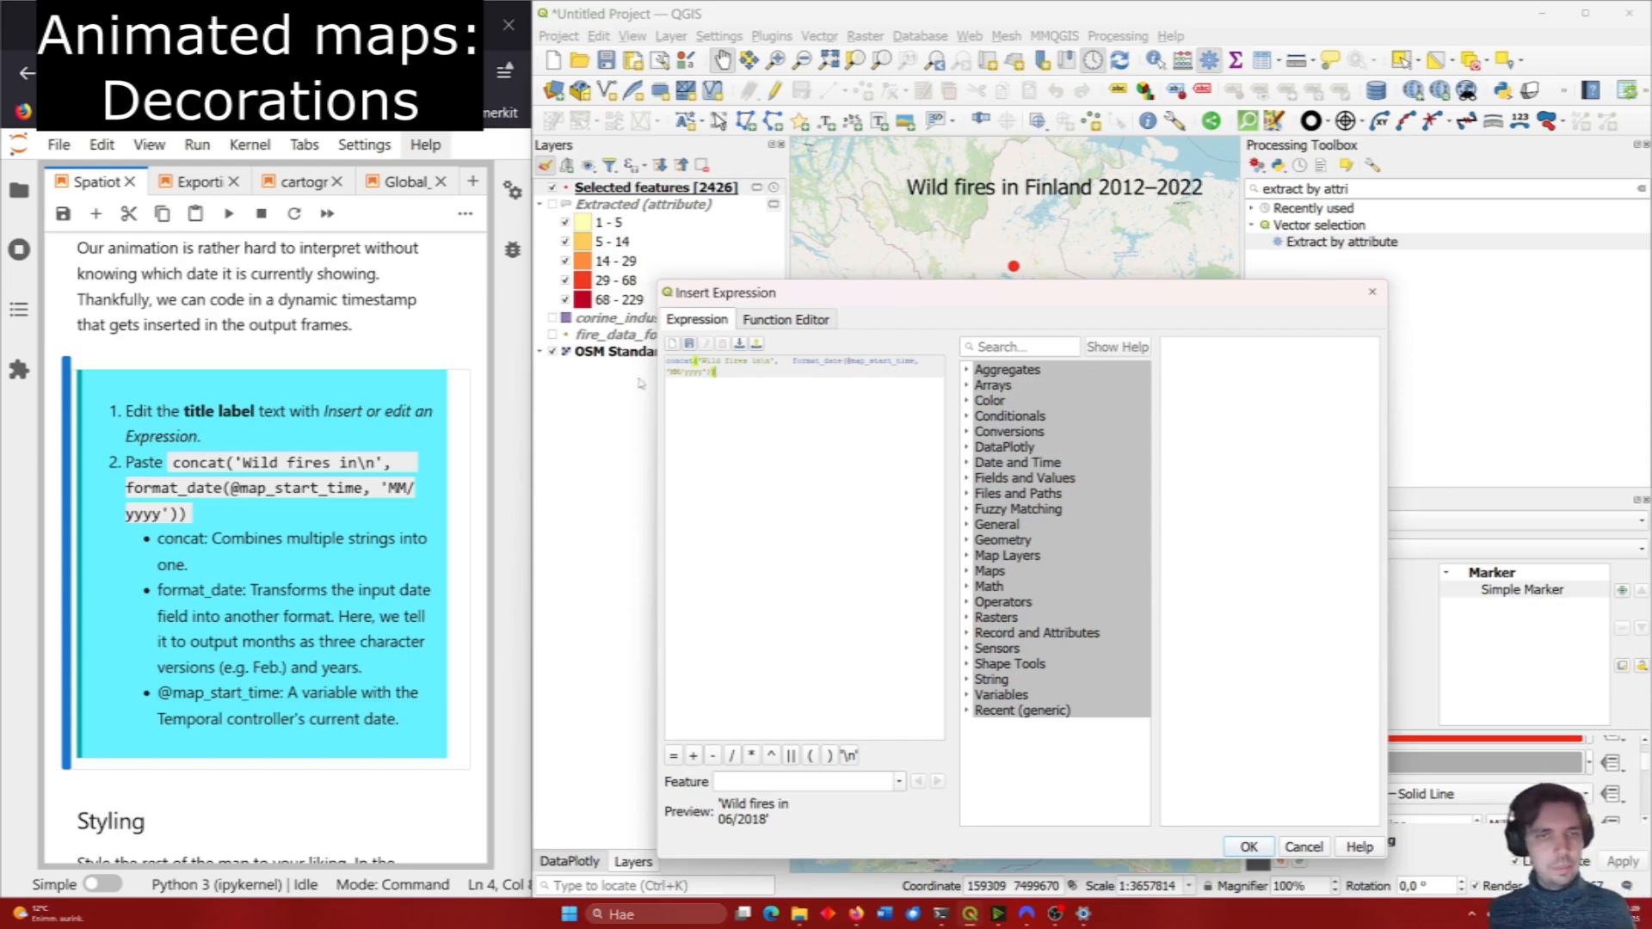
left_click_drag(790, 362, 847, 362)
left_click(900, 368)
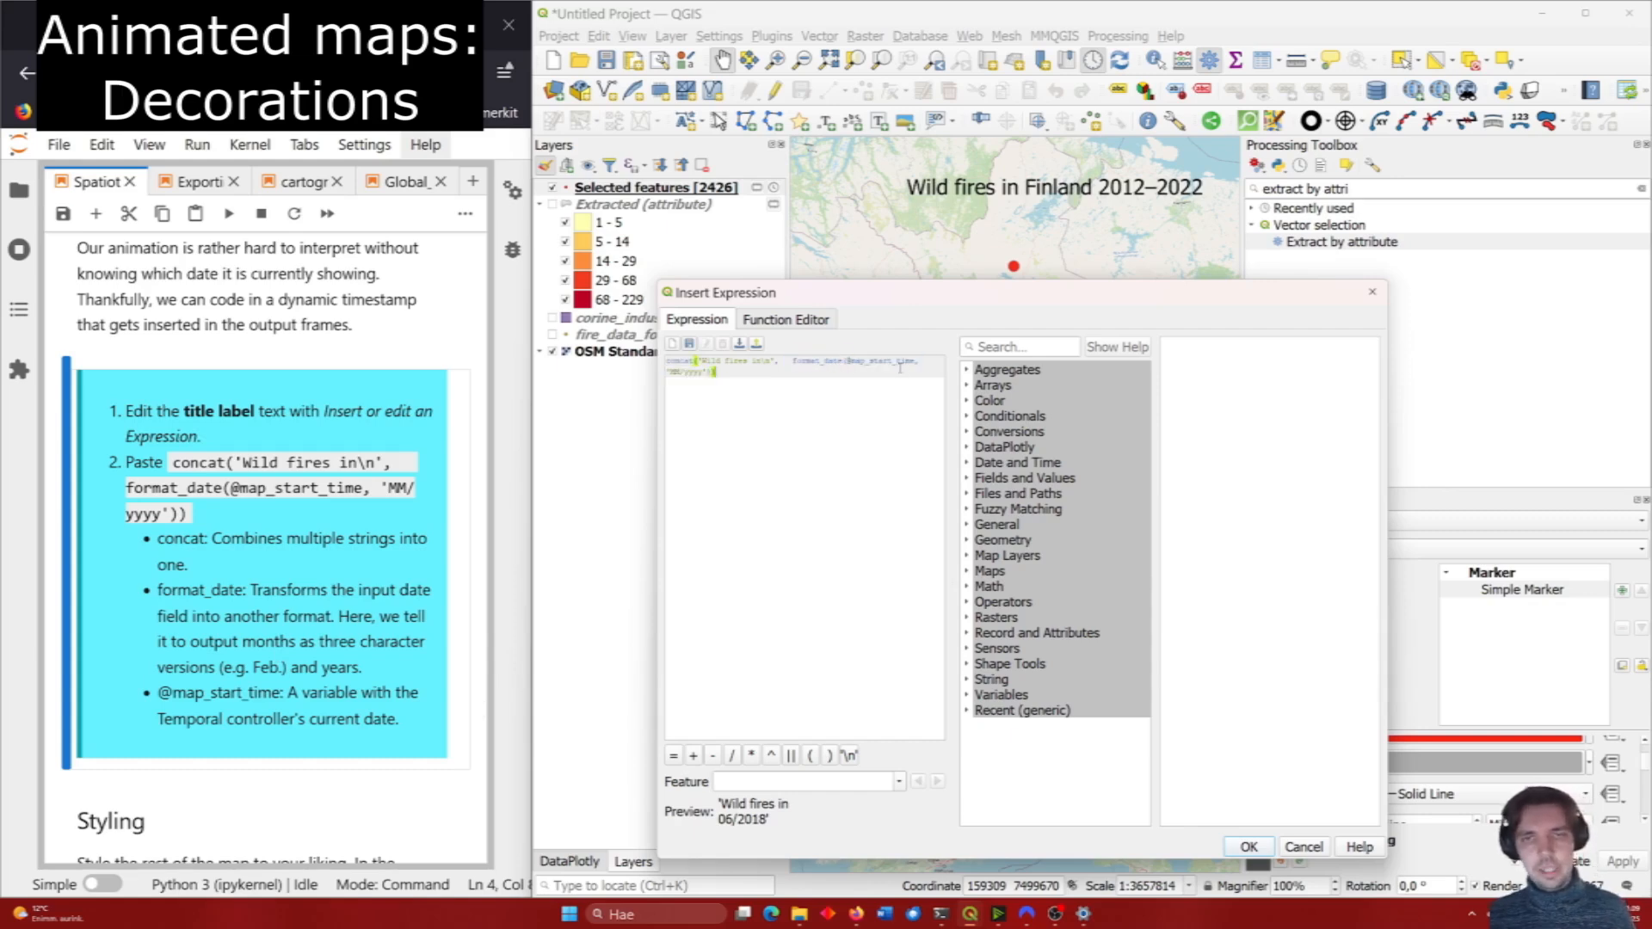
left_click_drag(668, 373, 704, 375)
left_click(676, 374)
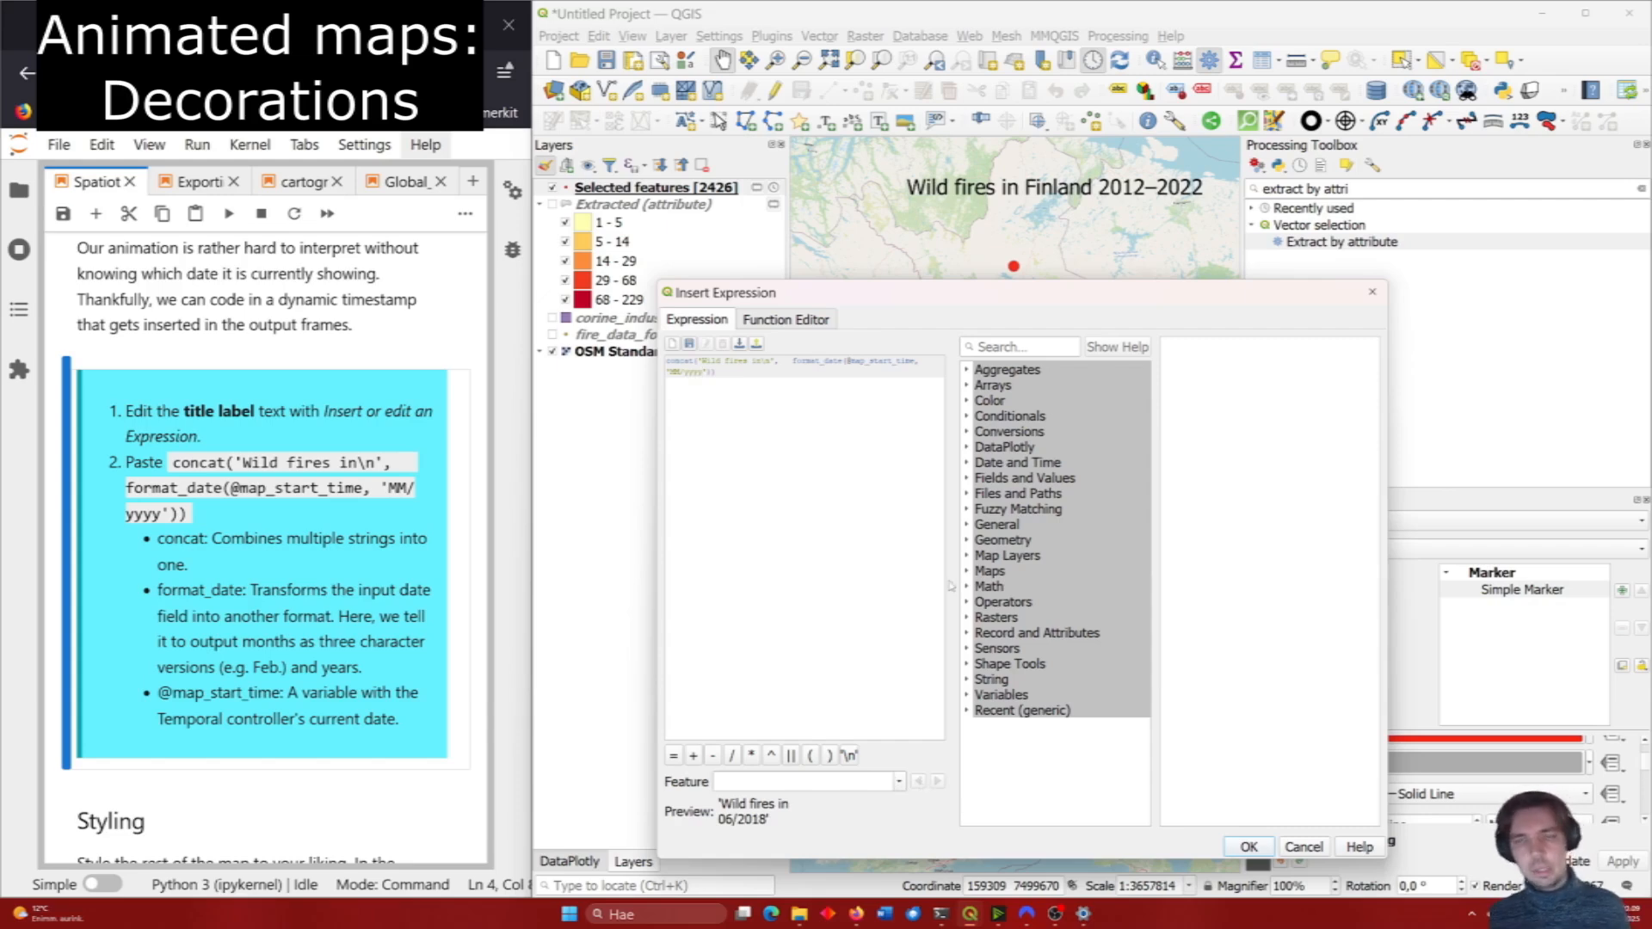
left_click(1249, 846)
left_click(1067, 621)
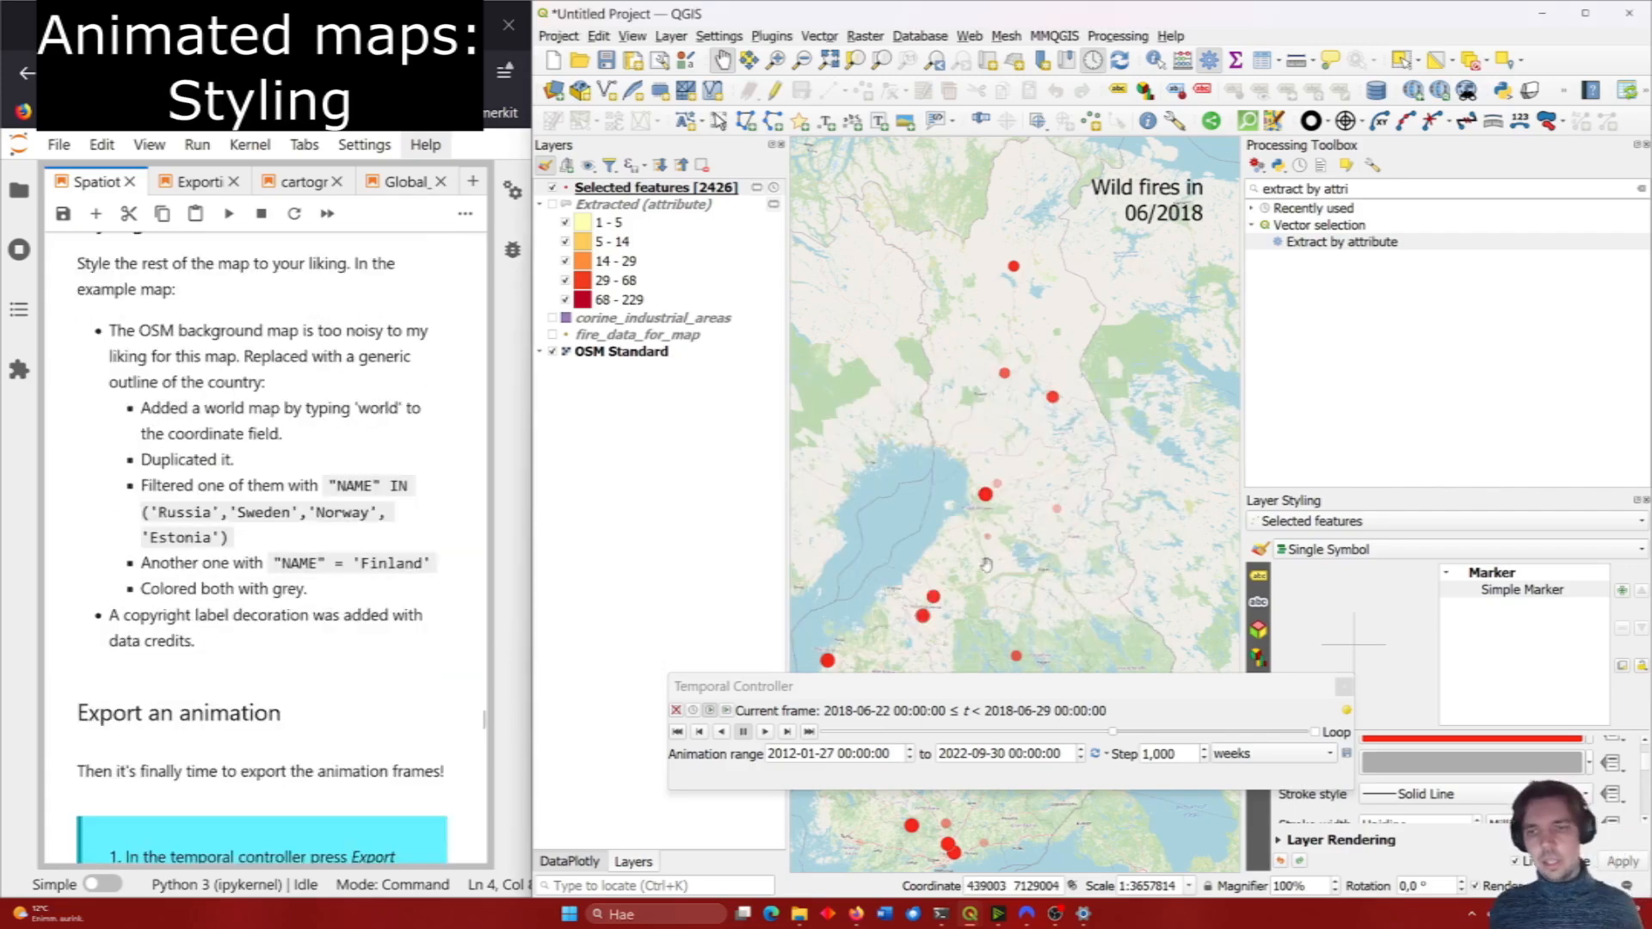
Move the Temporal Controller up, load the built-in world map with the coordinate keyword "world", and place it below the Extracted (attribute) layer.
left_click_drag(1114, 686, 1098, 494)
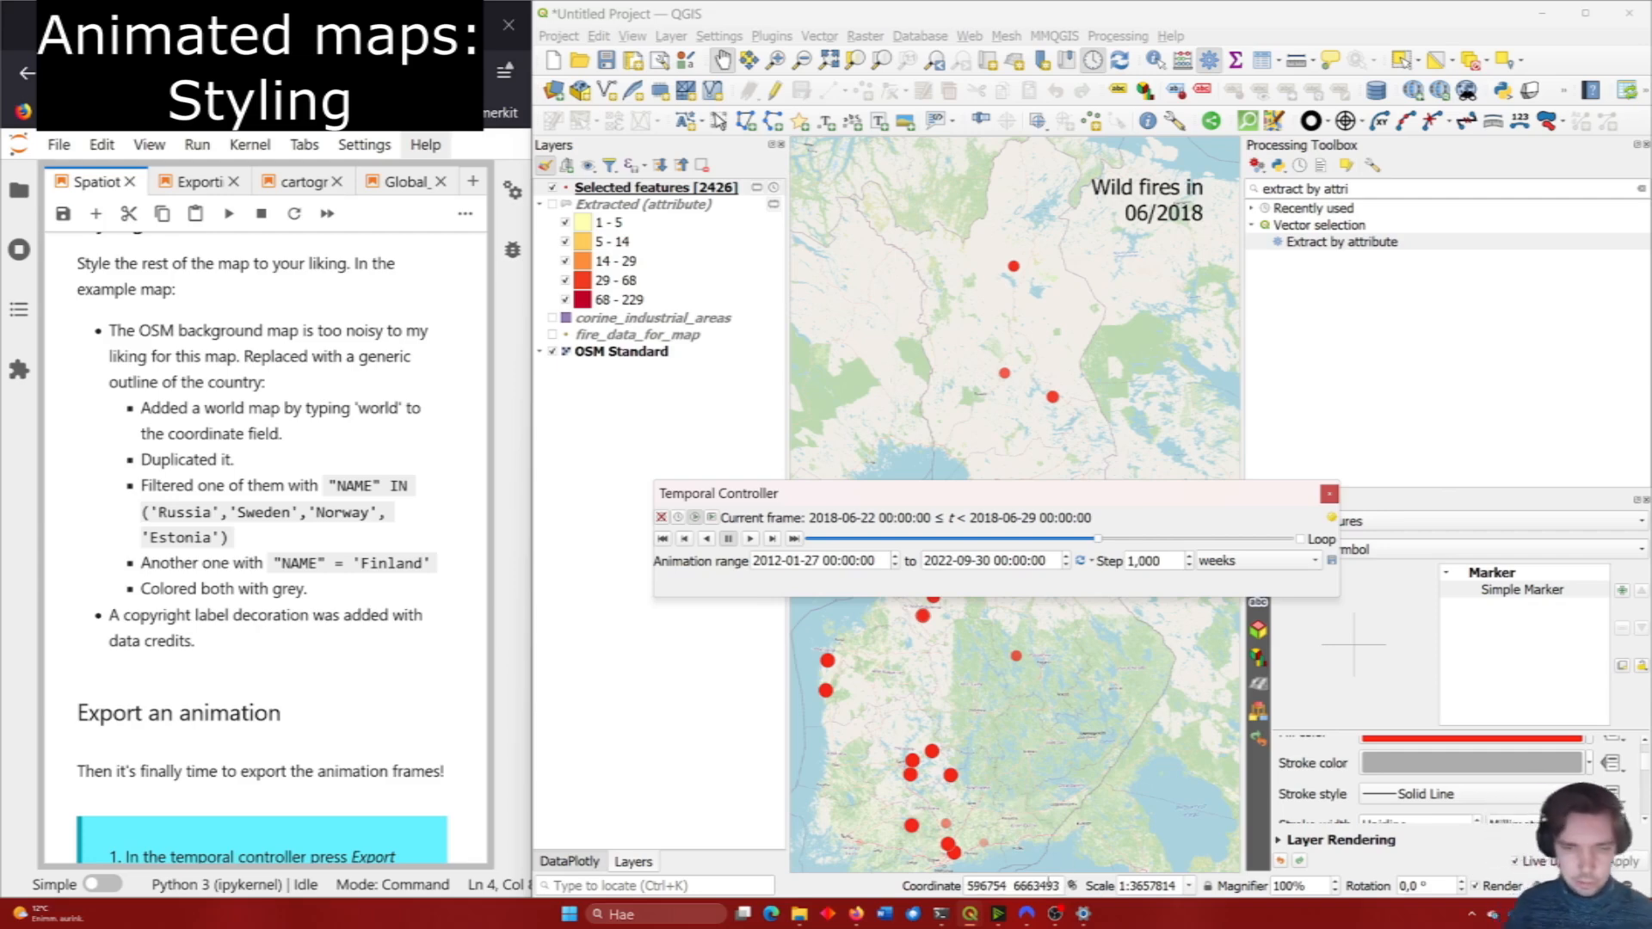
left_click_drag(1055, 887, 965, 886)
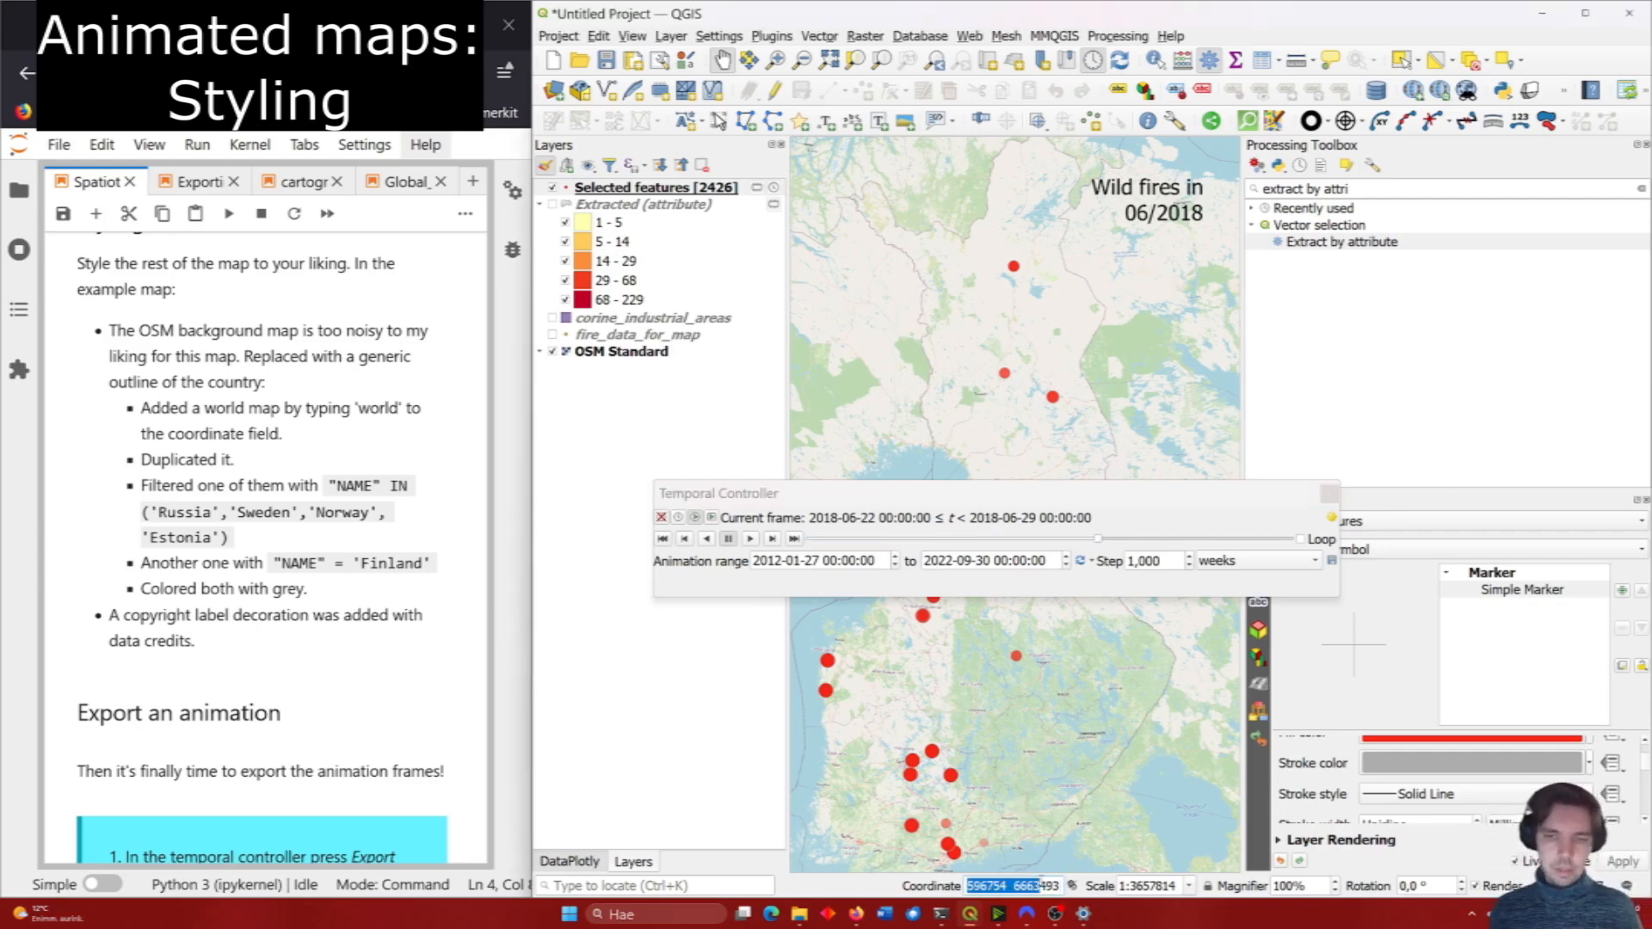
key("ctrl+a")
key("BackSpace")
type("wro")
key("BackSpace")
type("old")
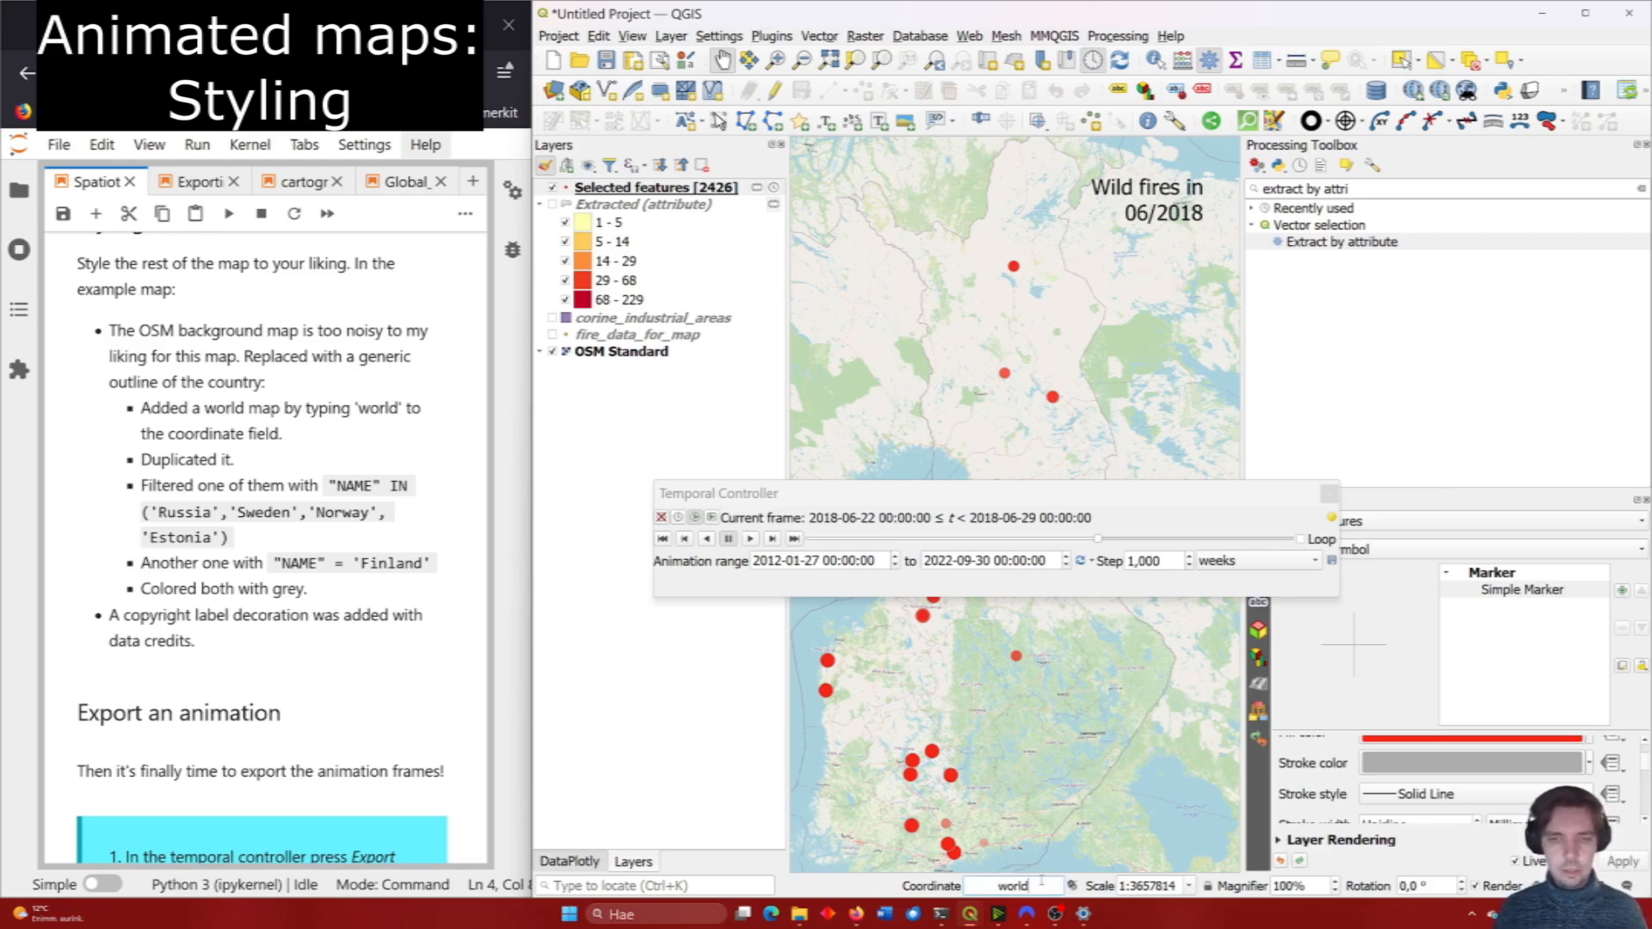
key("Return")
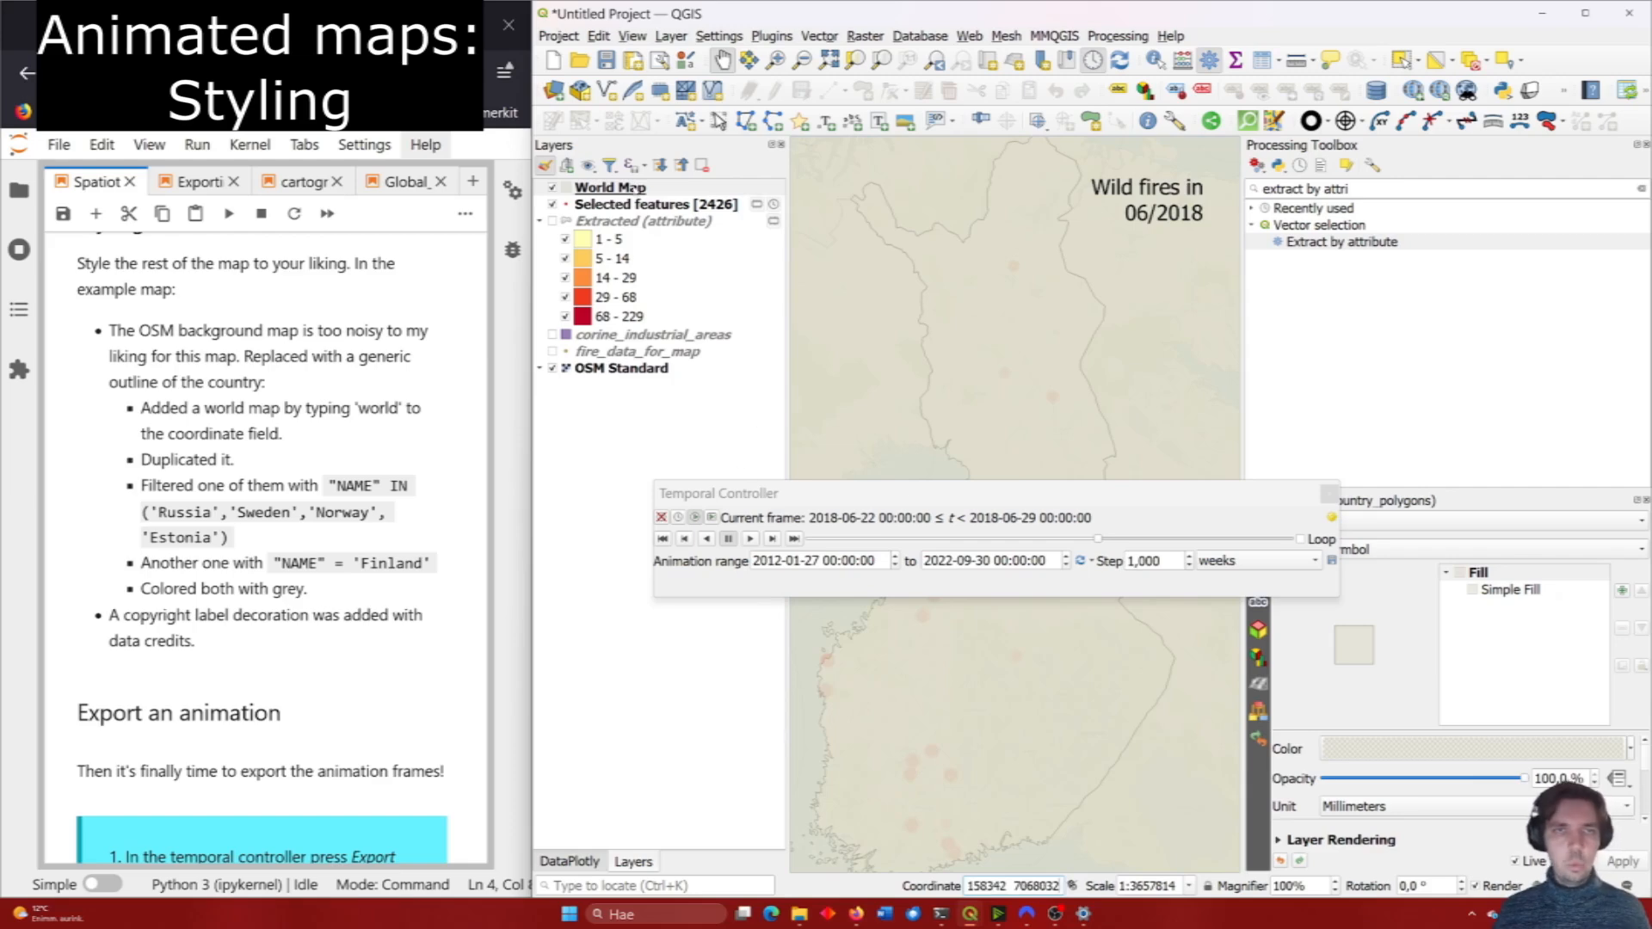
left_click_drag(626, 188, 608, 337)
Filter the World Map layer with the notebook's expression "NAME" IN ('Russia','Sweden','Norway', 'Estonia').
right_click(611, 318)
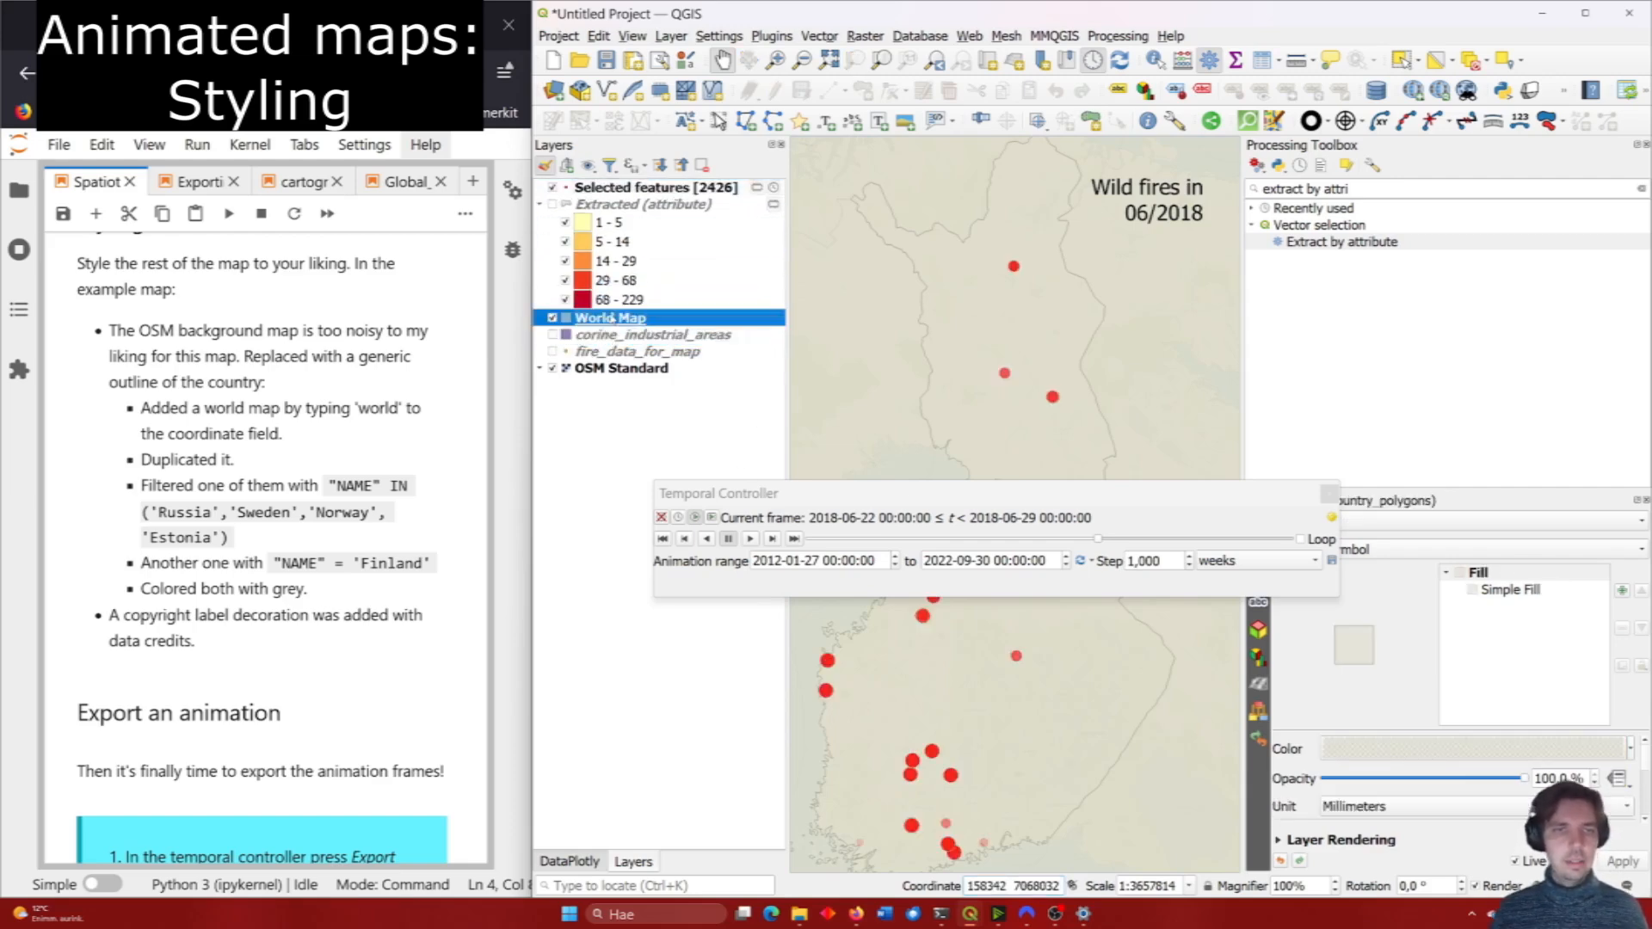
left_click(646, 575)
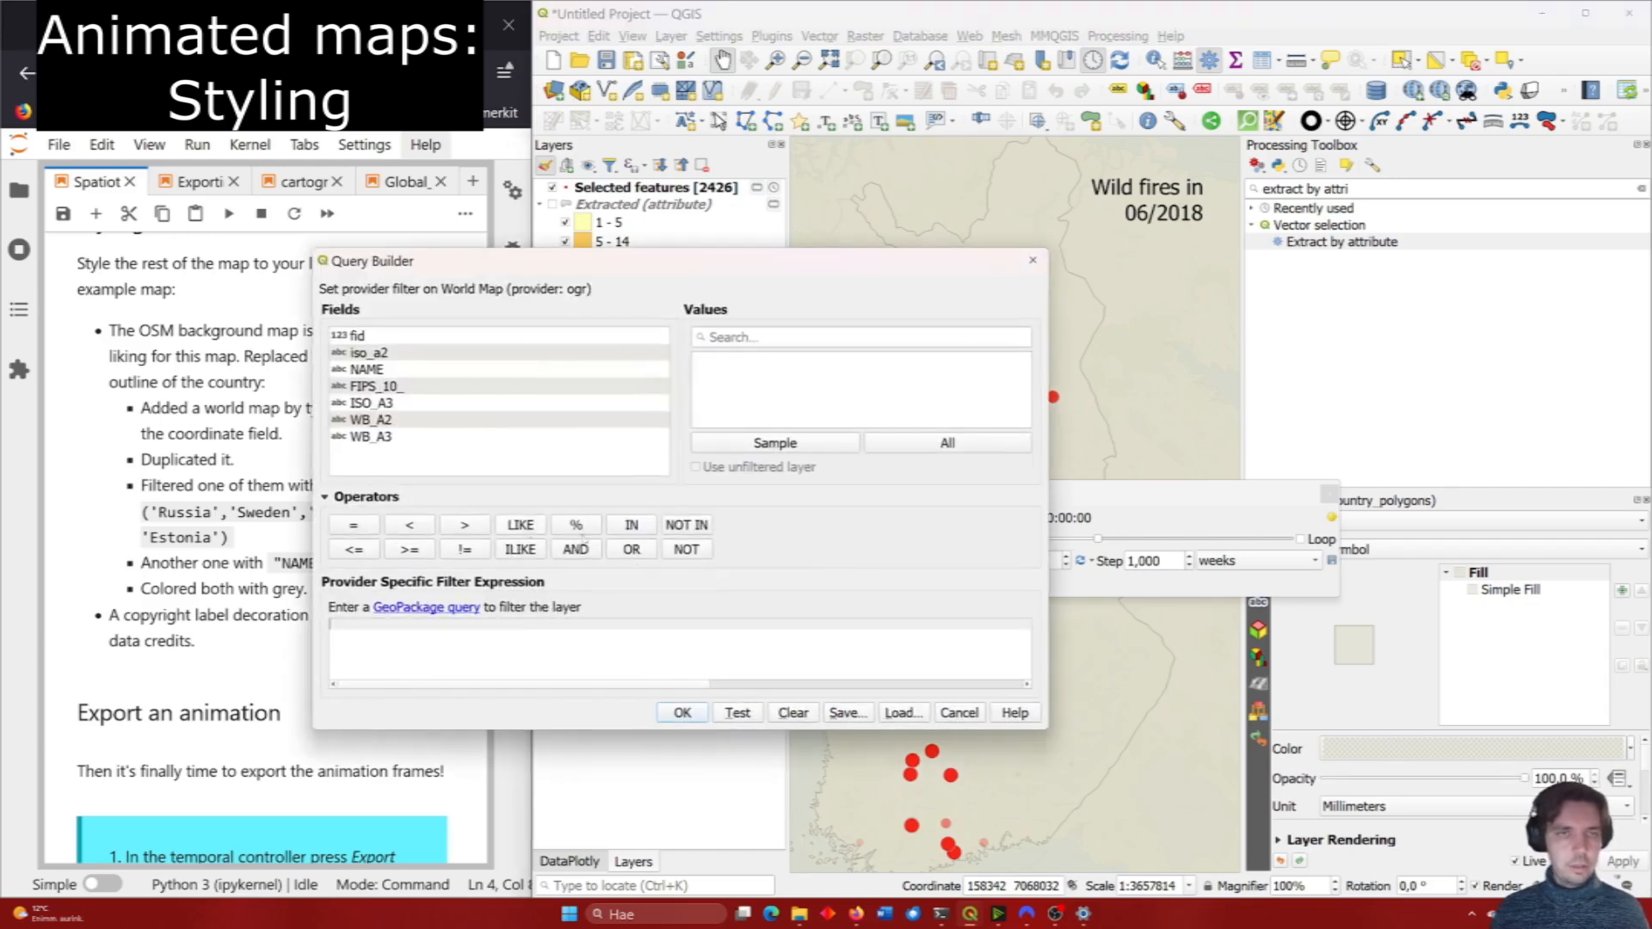
left_click_drag(473, 269, 762, 295)
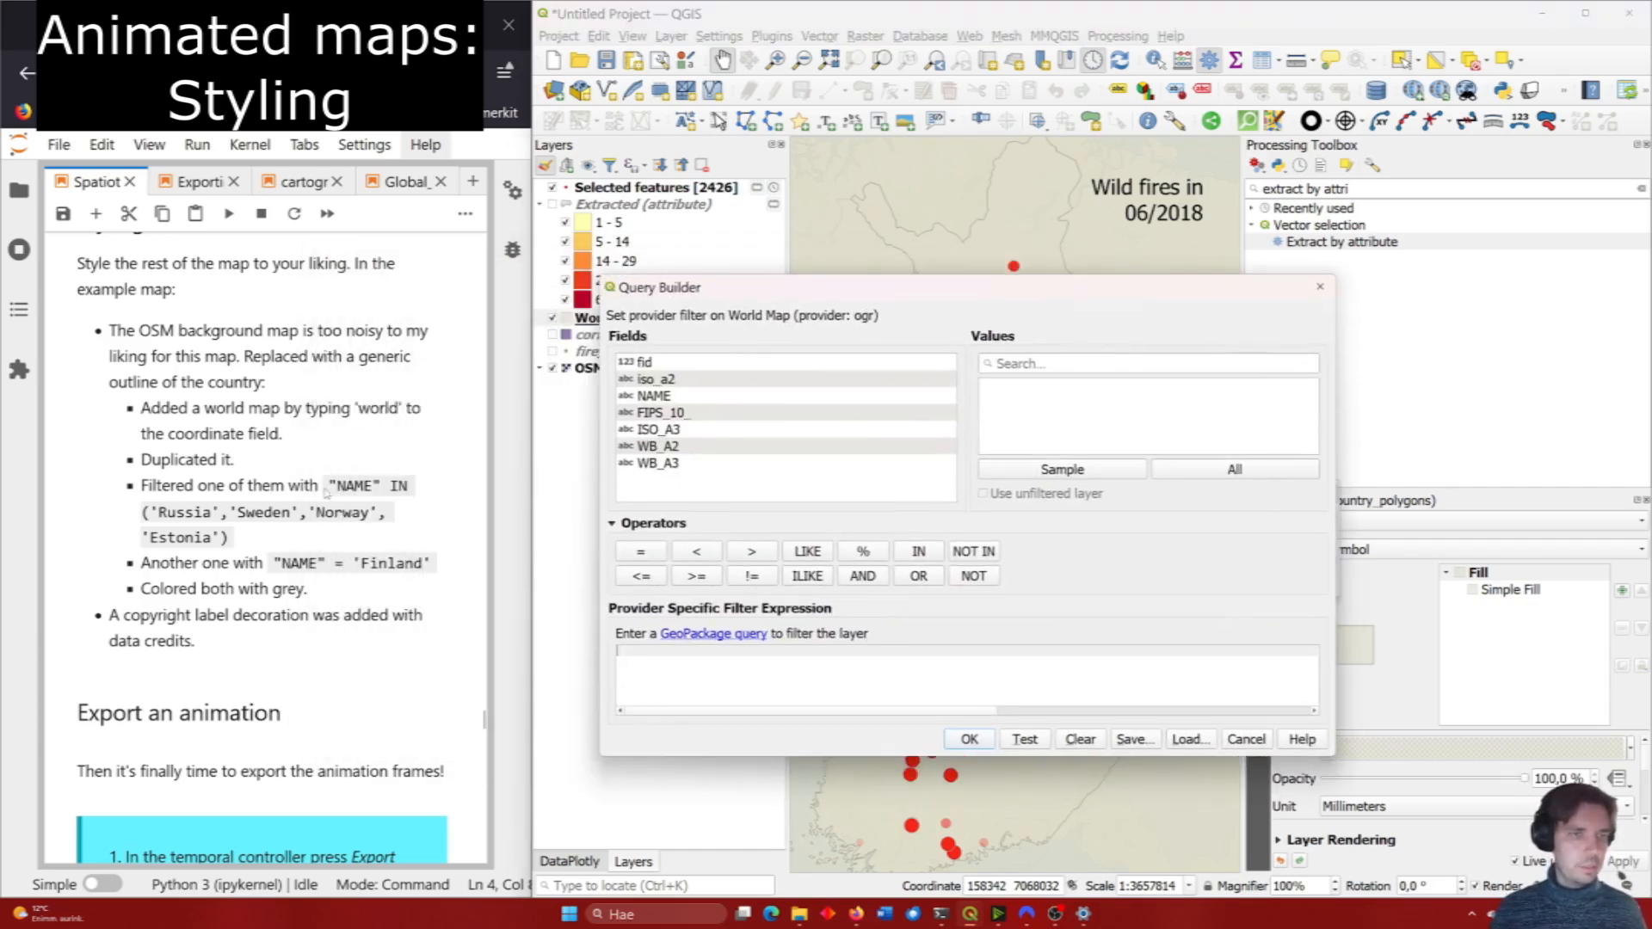
left_click_drag(242, 532, 329, 485)
key("ctrl+c")
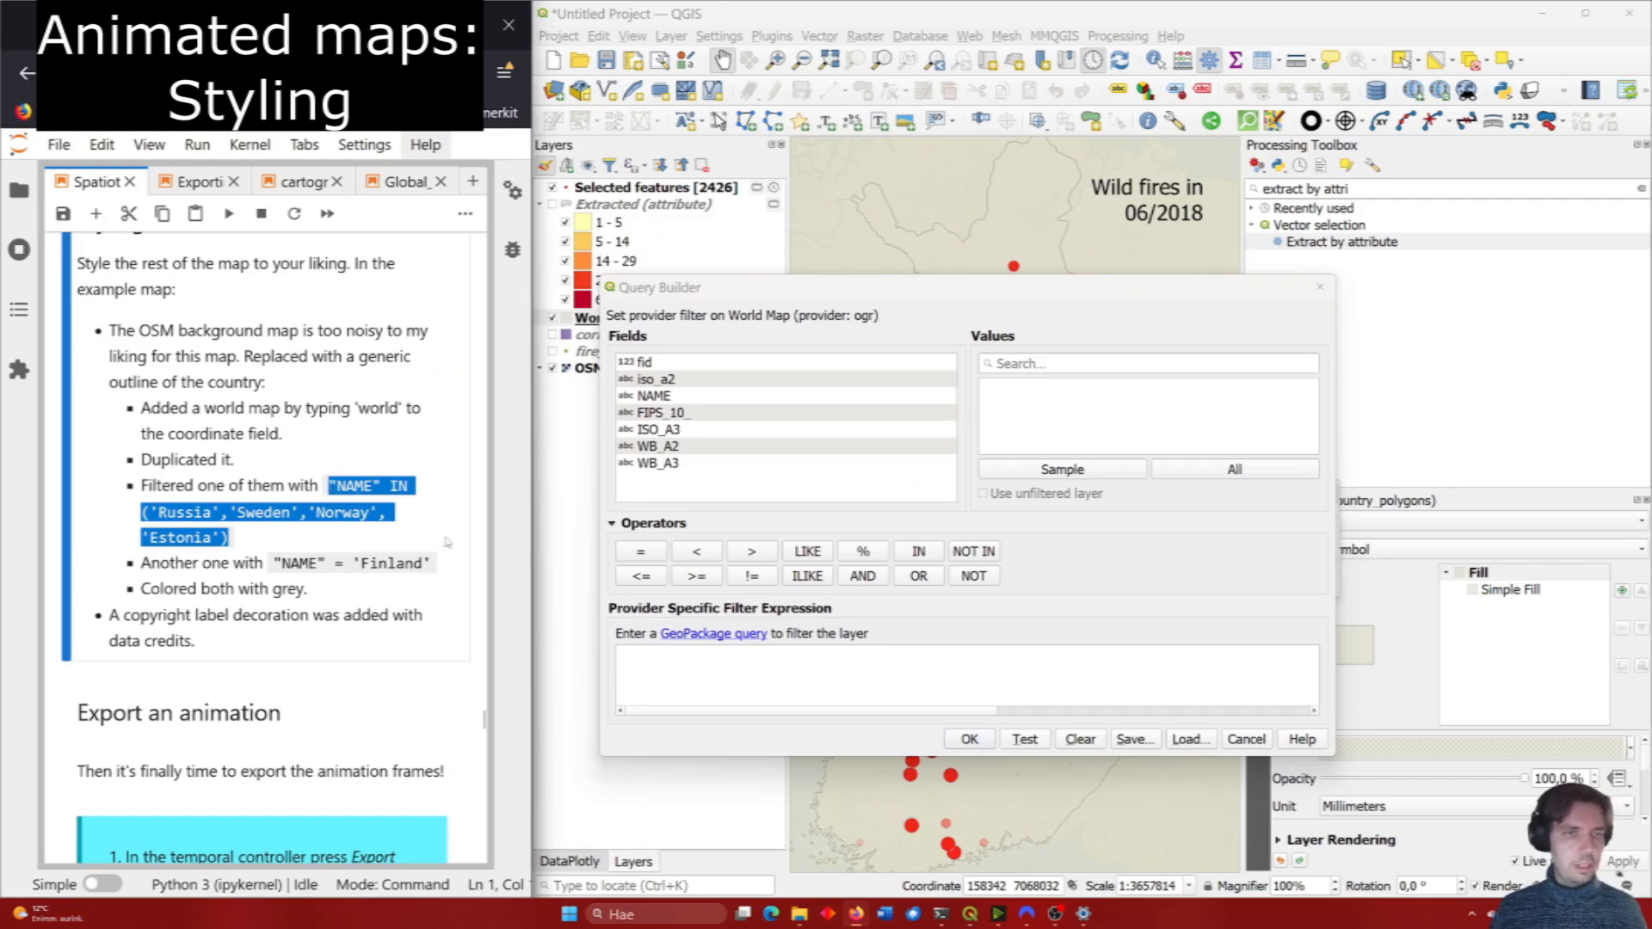
left_click(651, 652)
key("ctrl+v")
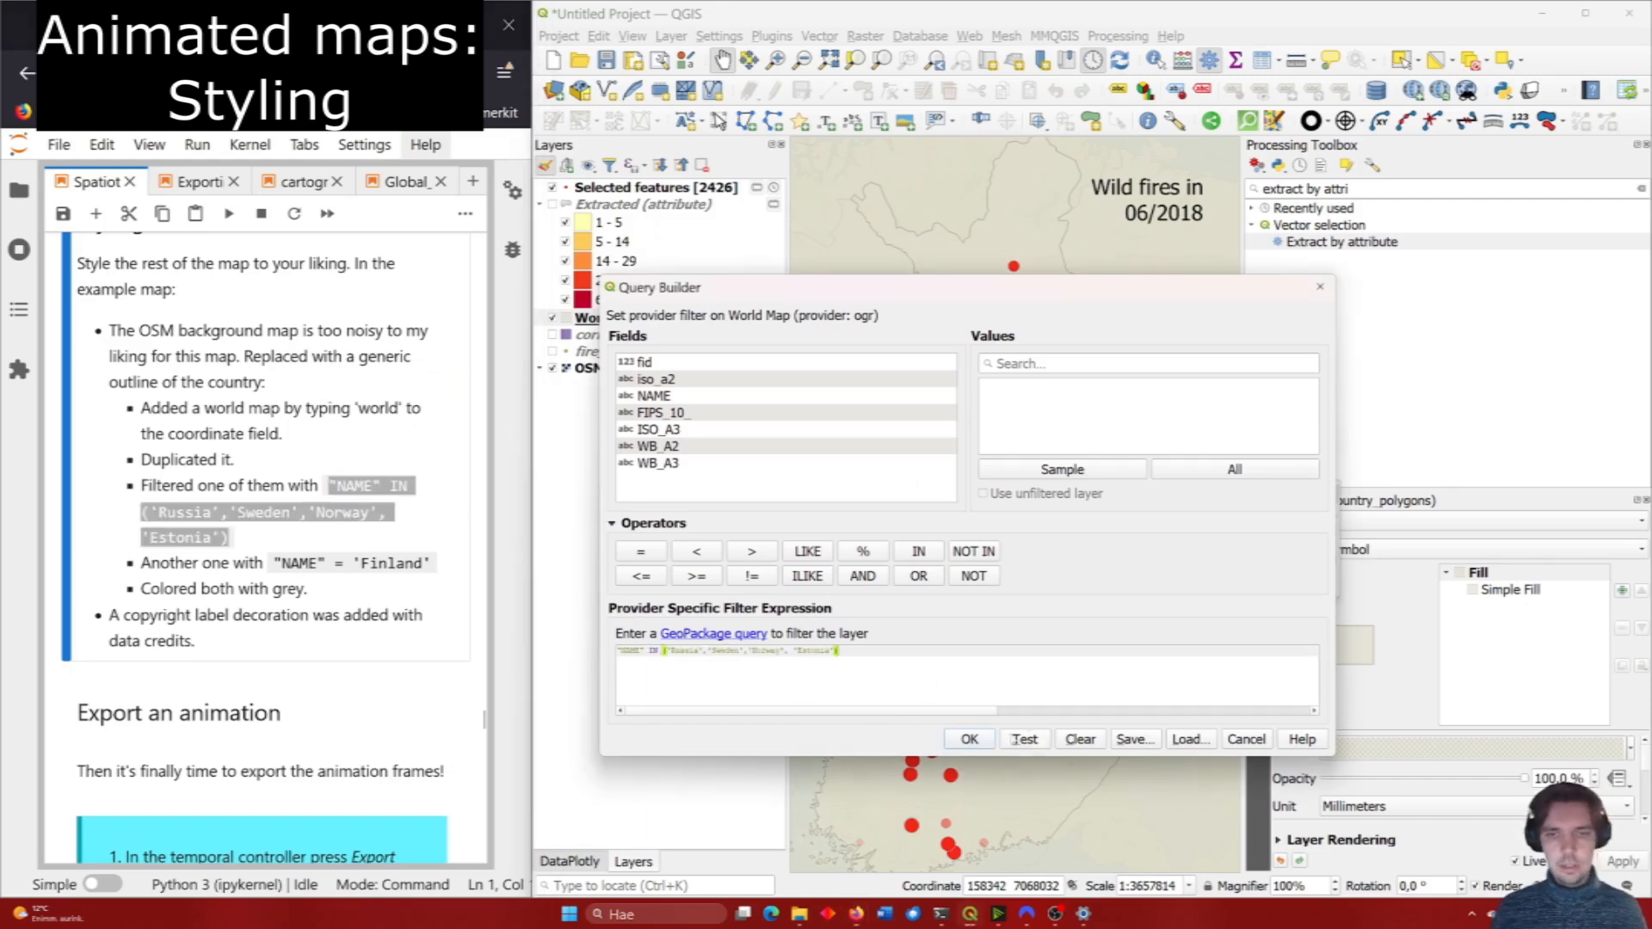
left_click(972, 742)
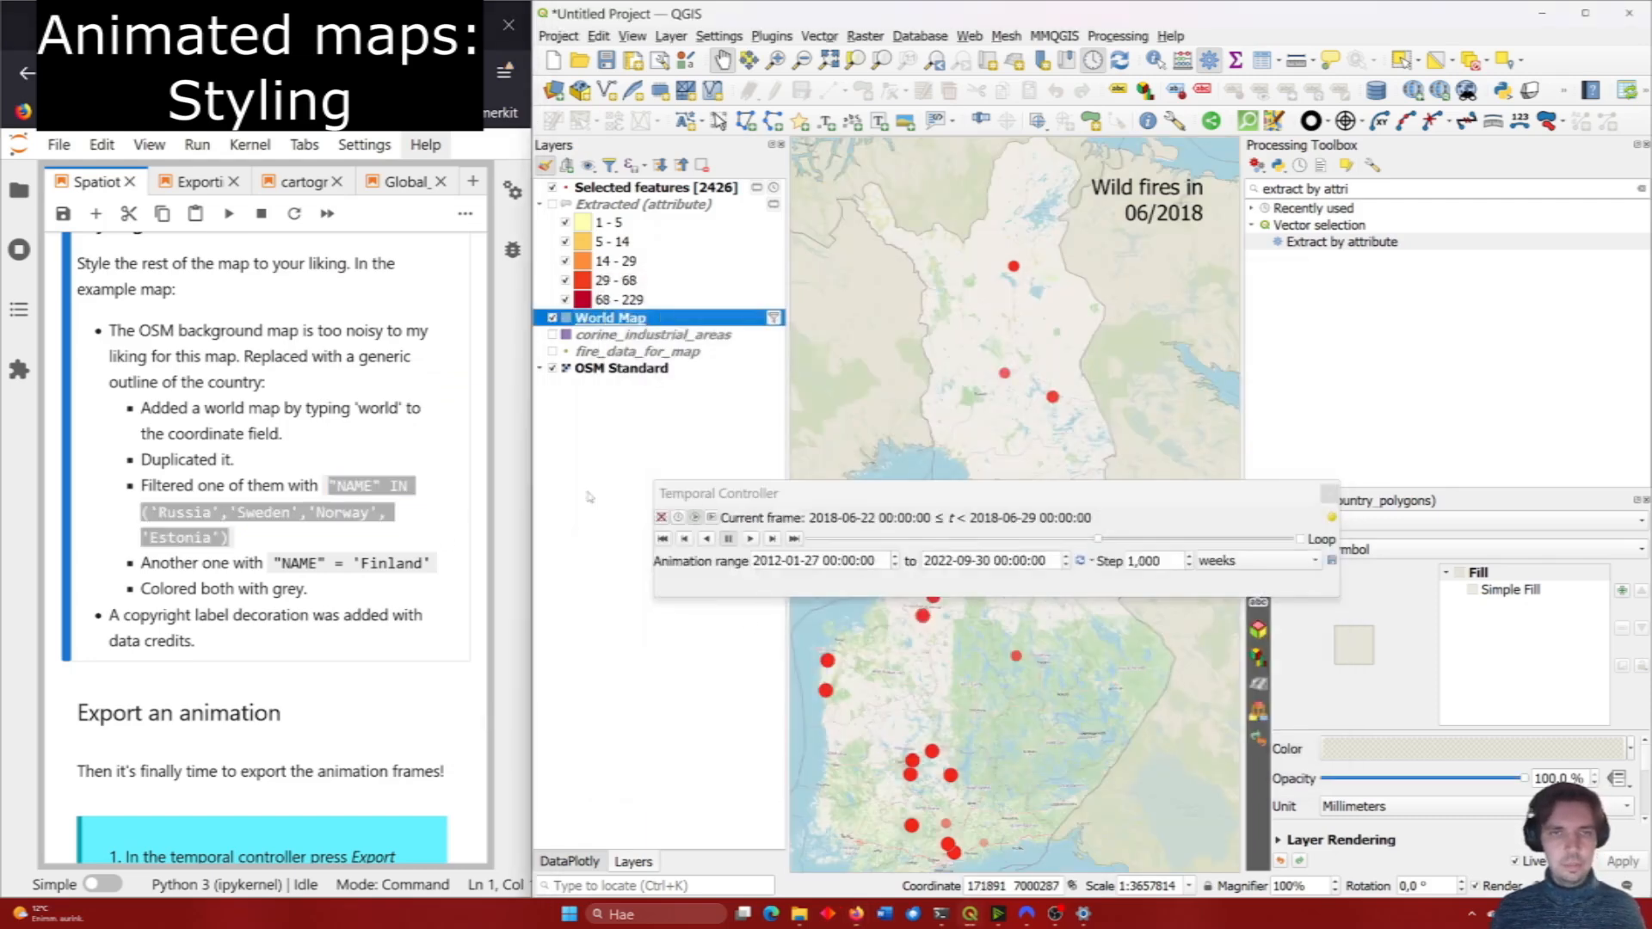
Hide the OSM Standard layer and duplicate the filtered World Map layer.
left_click(553, 370)
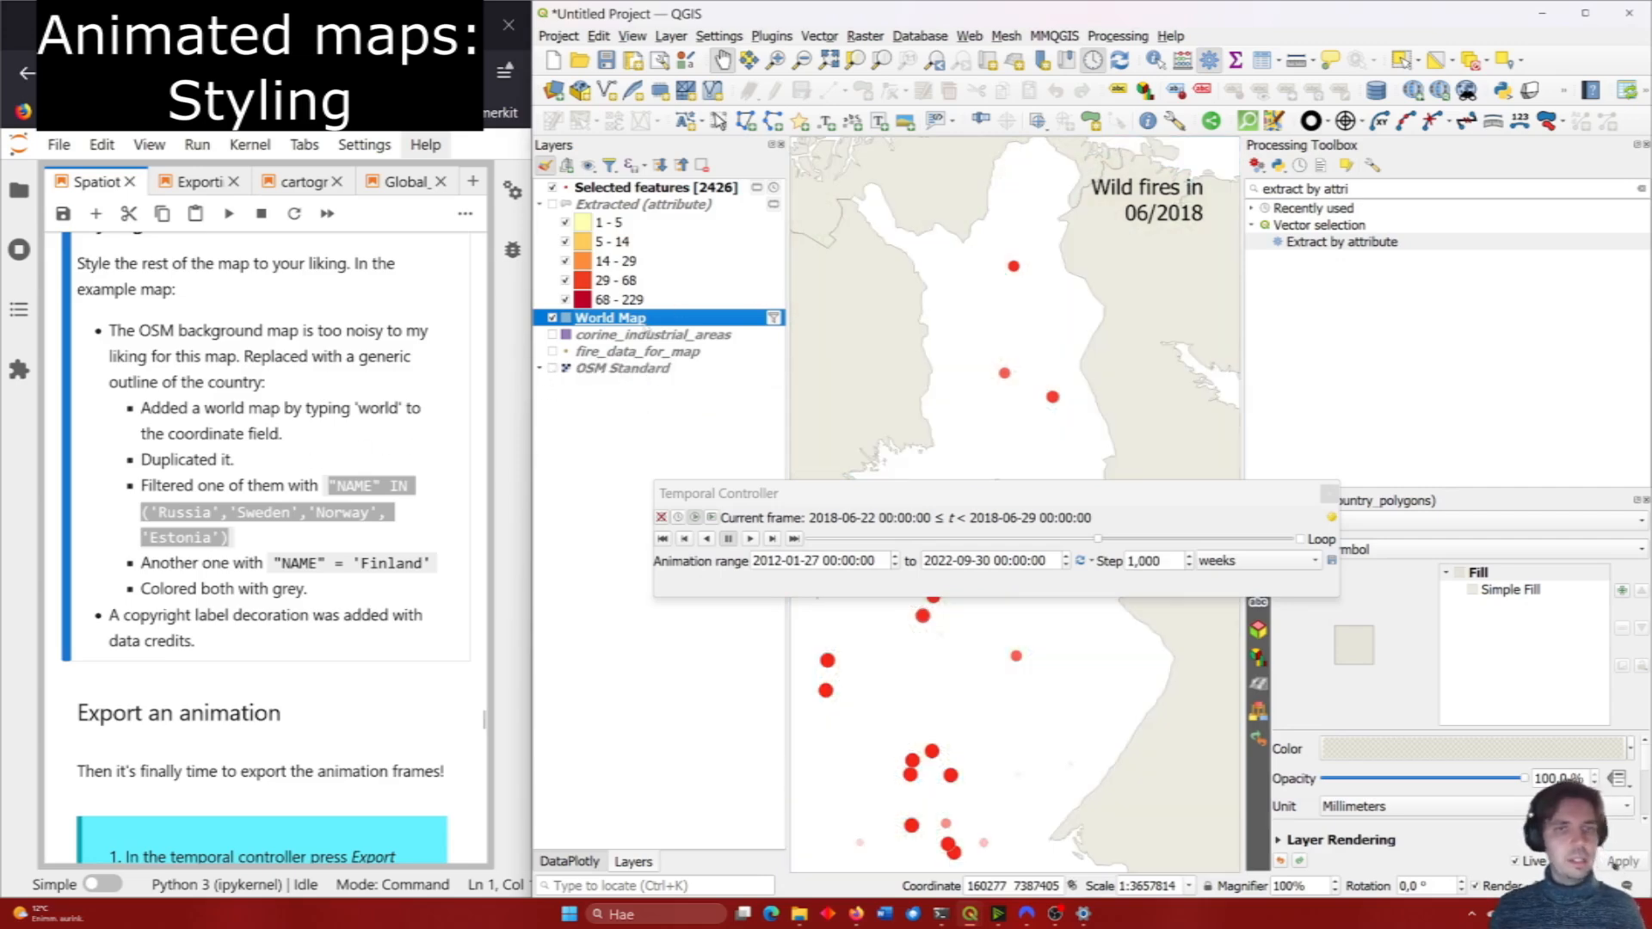
right_click(648, 321)
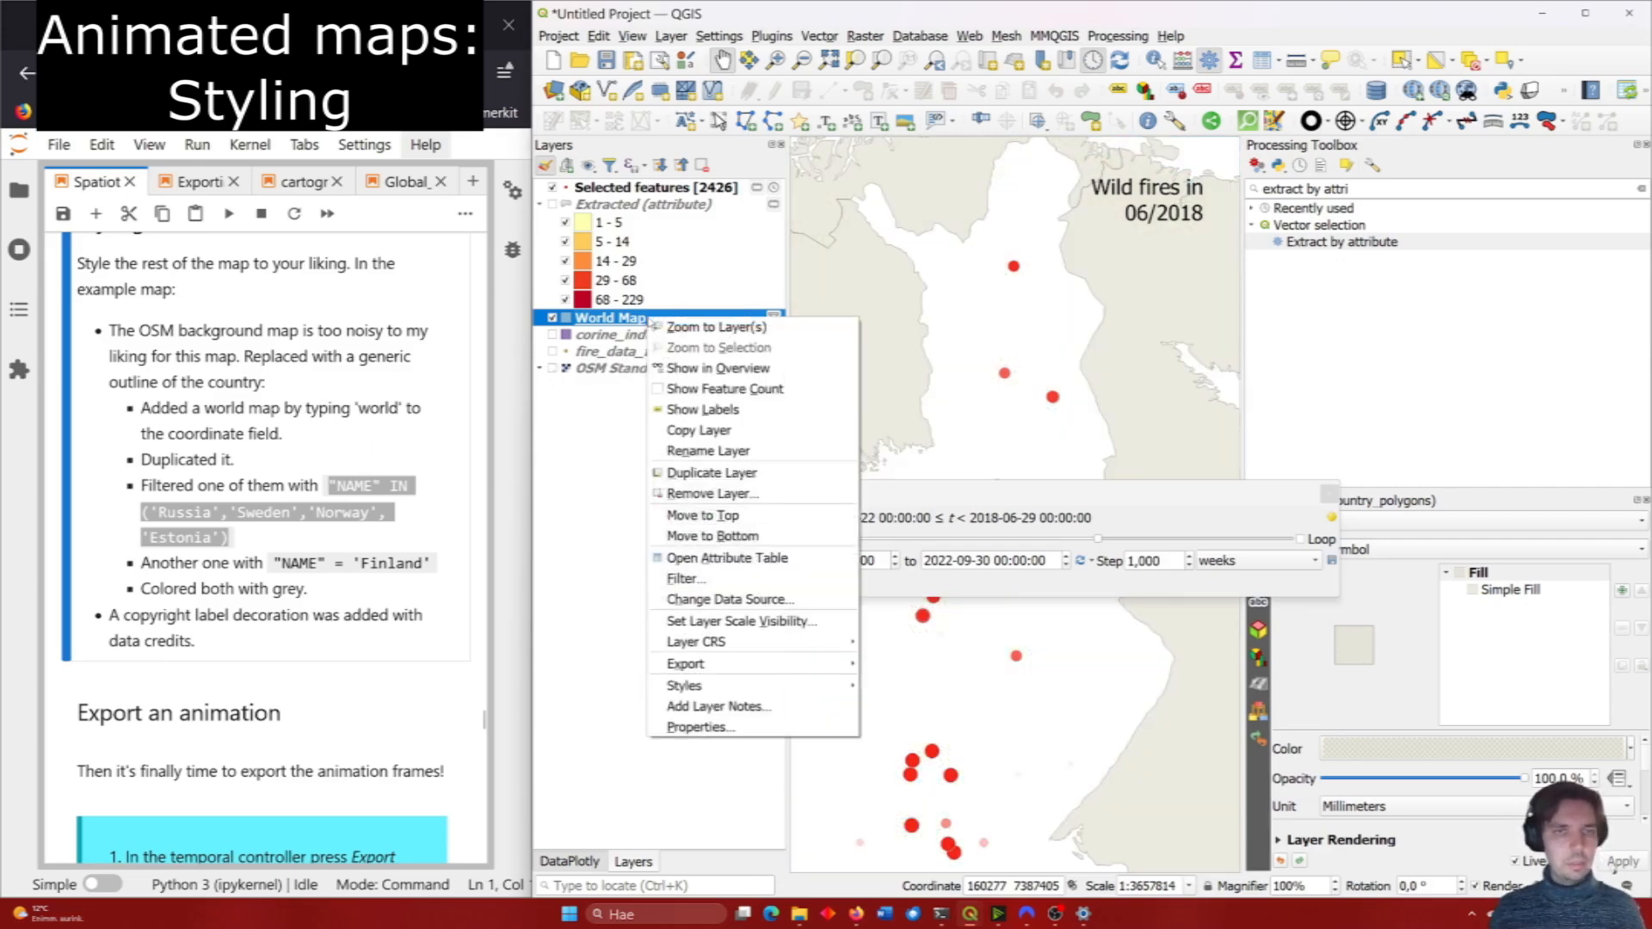
left_click(719, 476)
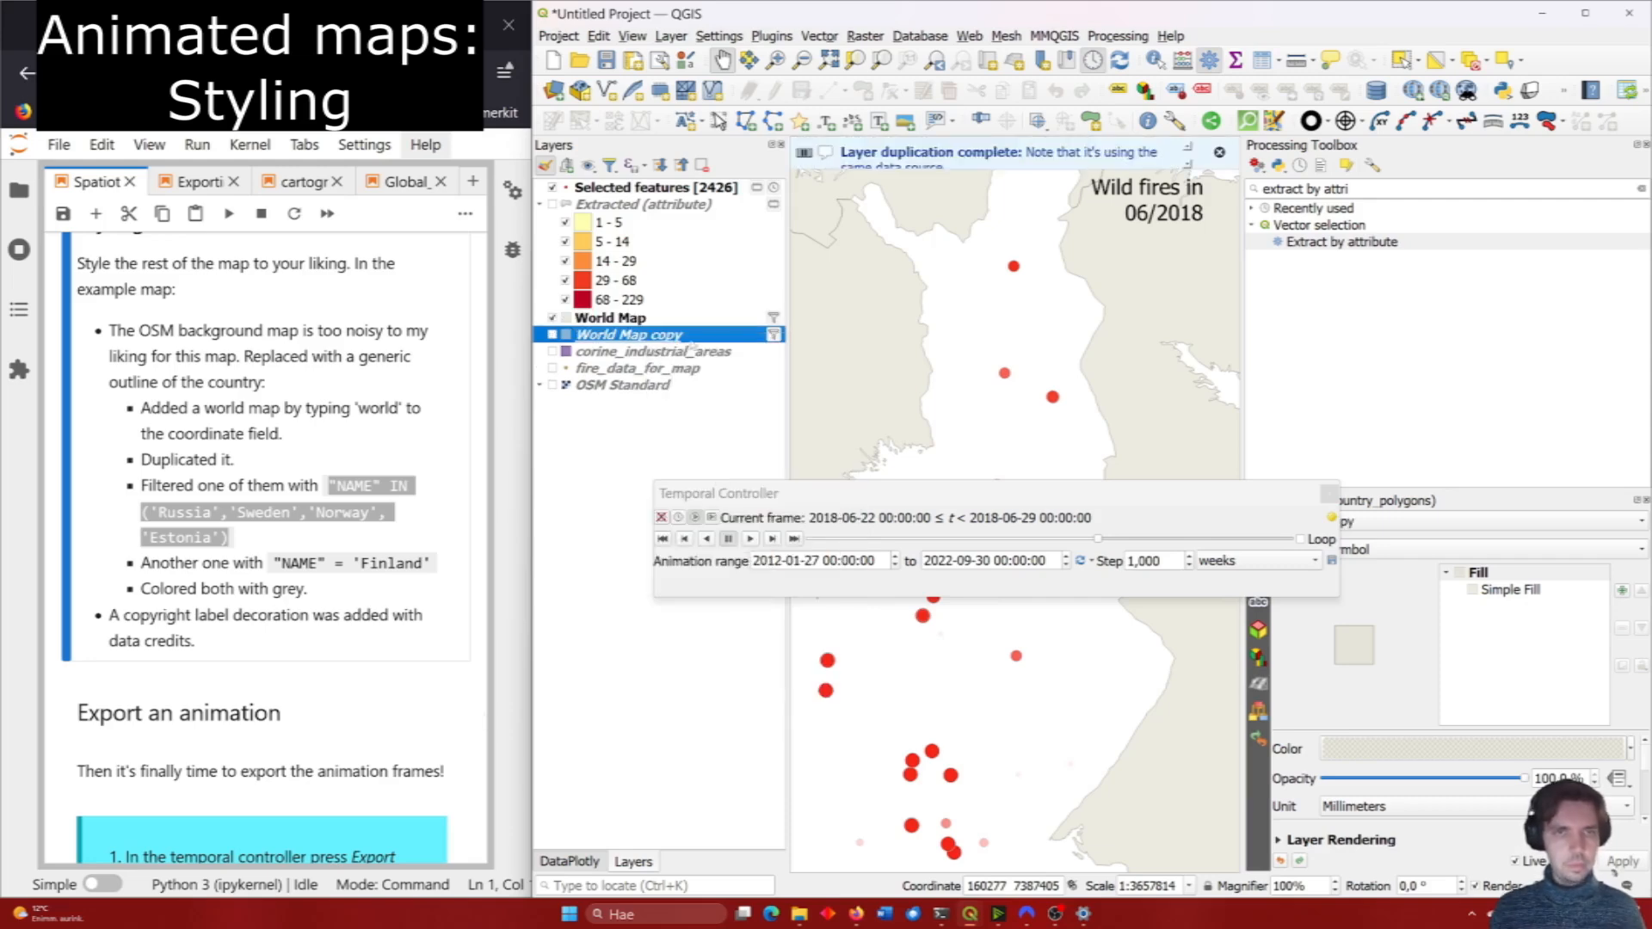
Change the World Map copy layer's filter to "NAME" IN ('Finland') and apply it.
left_click(771, 338)
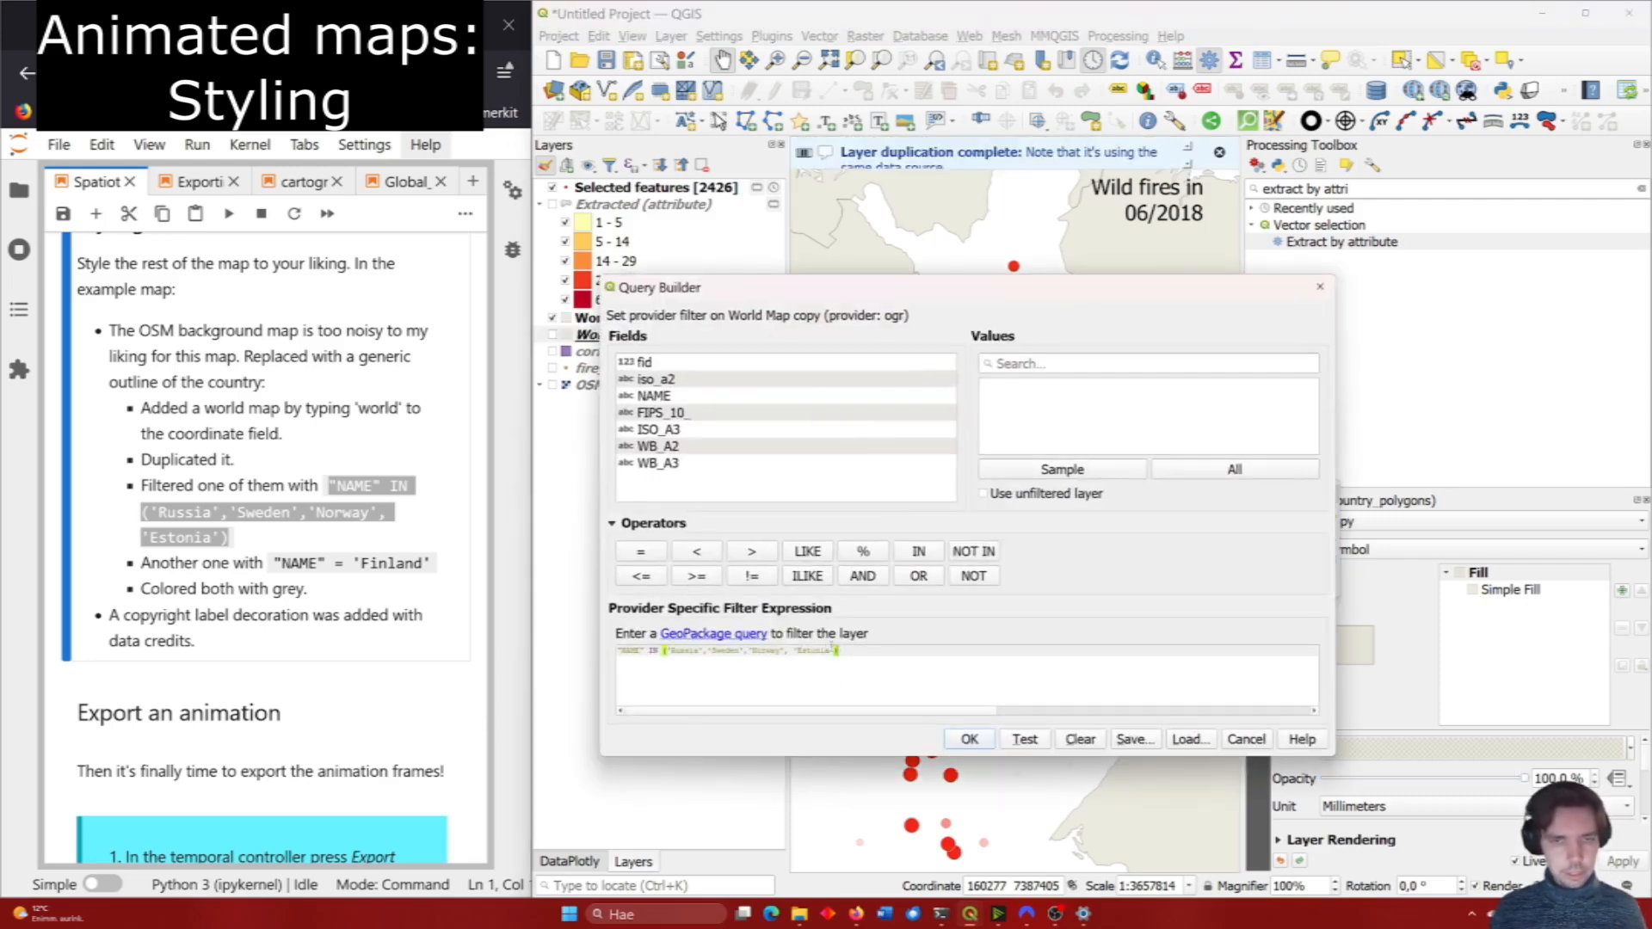
left_click_drag(834, 651, 675, 651)
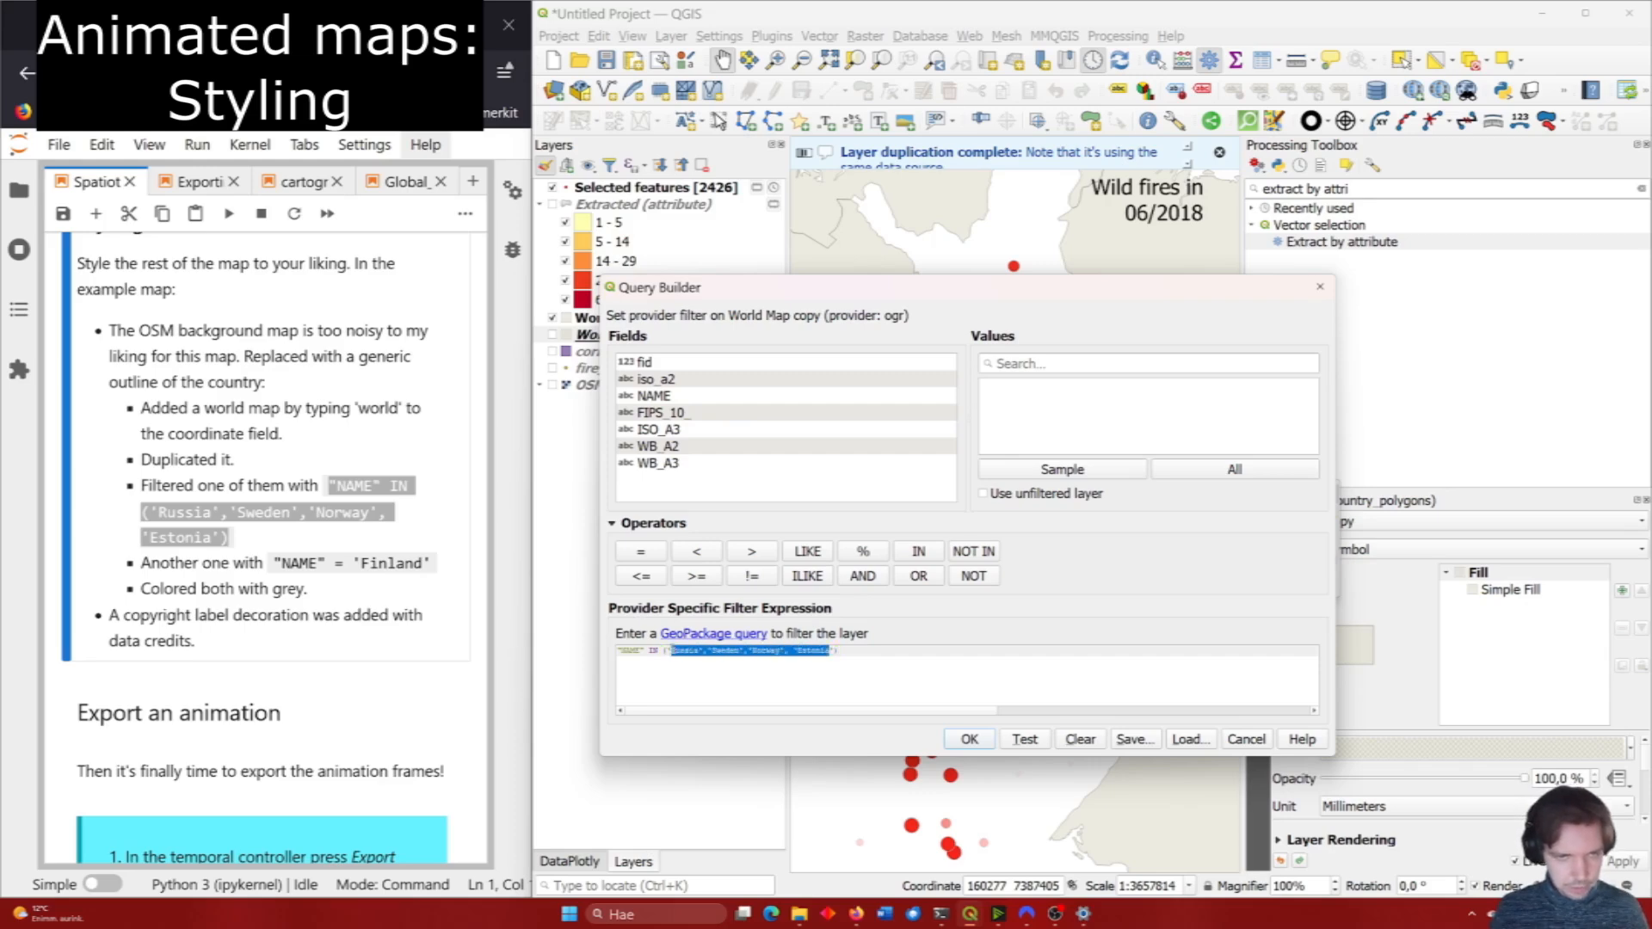
key("BackSpace")
type("Finland")
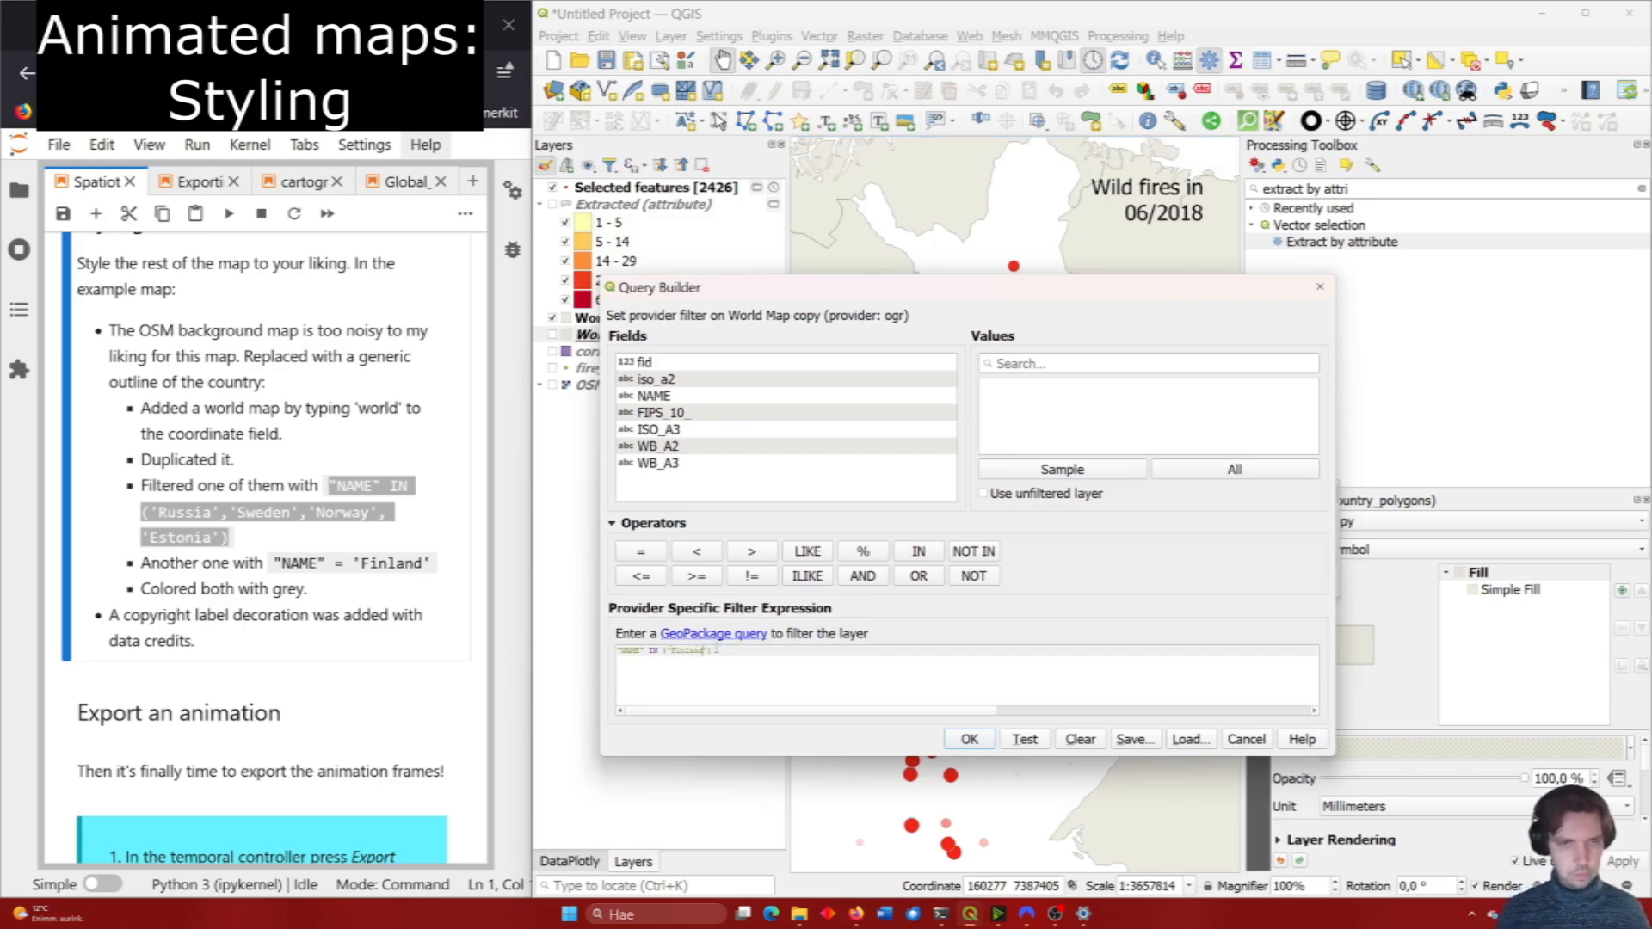
left_click(970, 739)
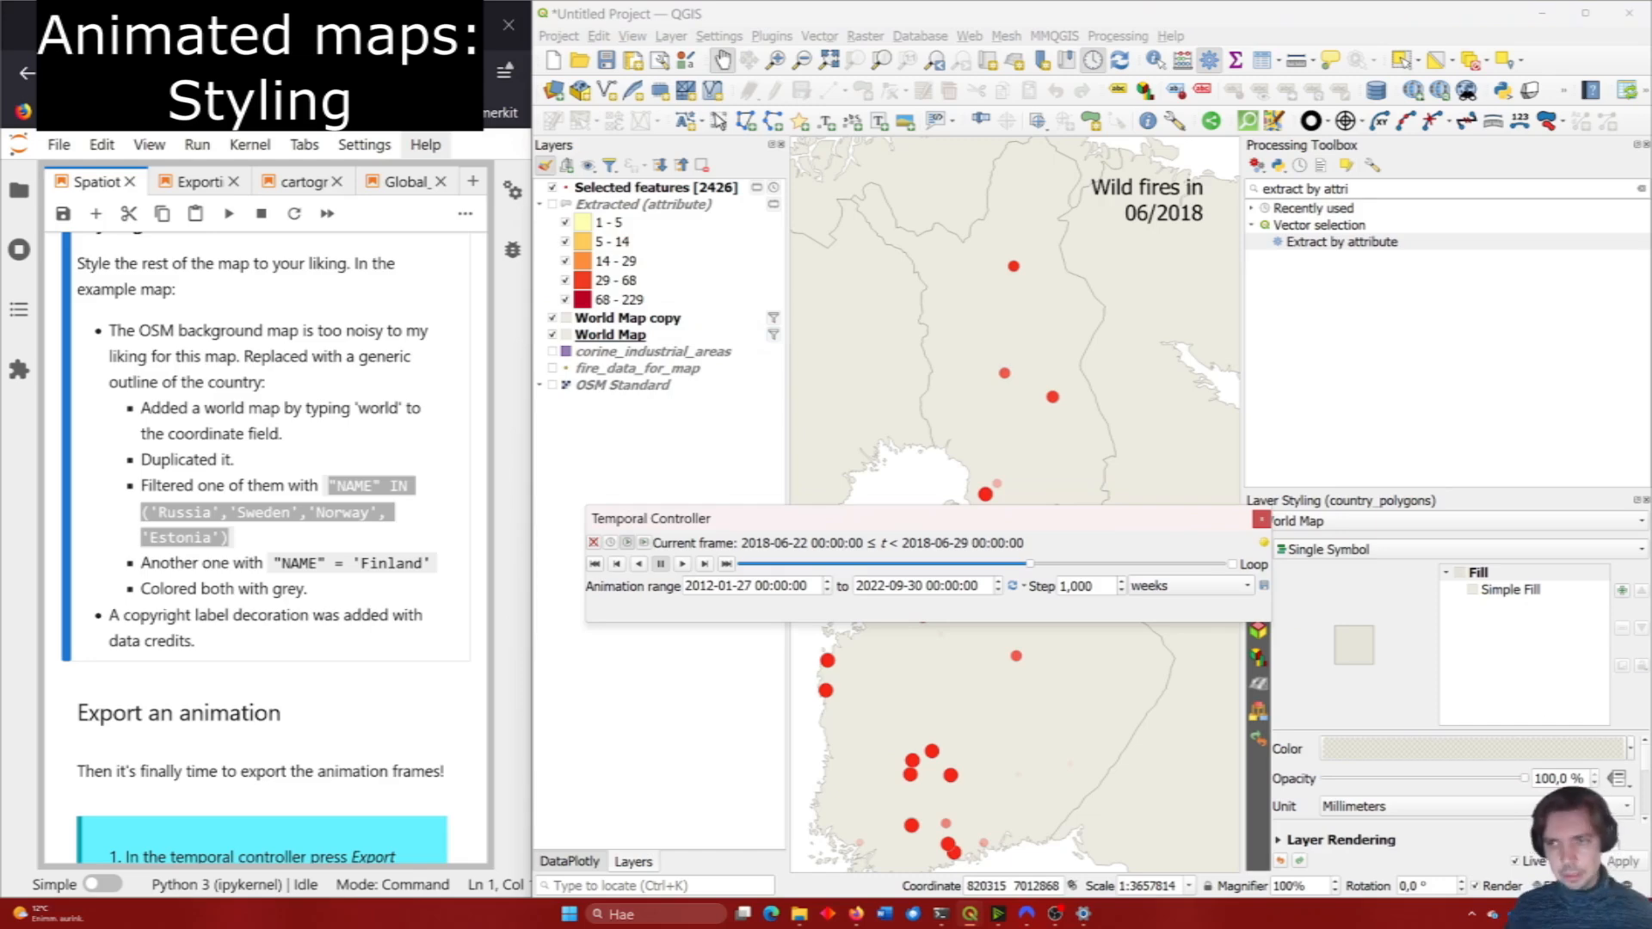
Set the World Map layer's fill to light grey and edit its simple fill's stroke color.
left_click(1629, 747)
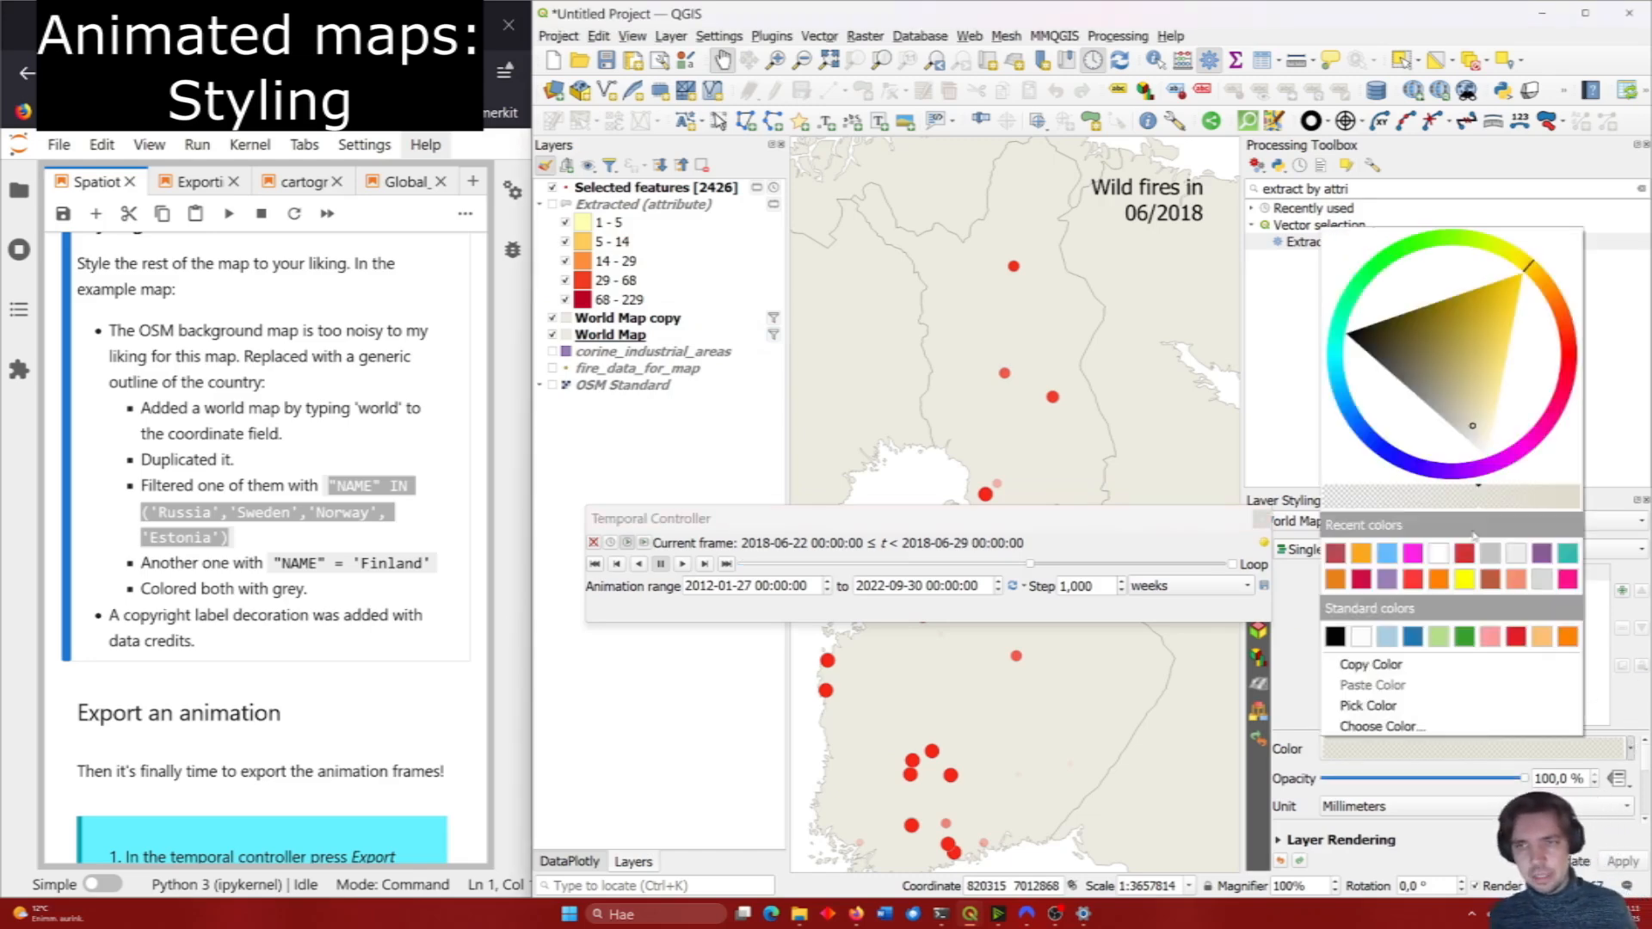
mouse_move(1472, 425)
left_mouse_down()
mouse_move(1413, 413)
mouse_move(1475, 447)
left_mouse_up()
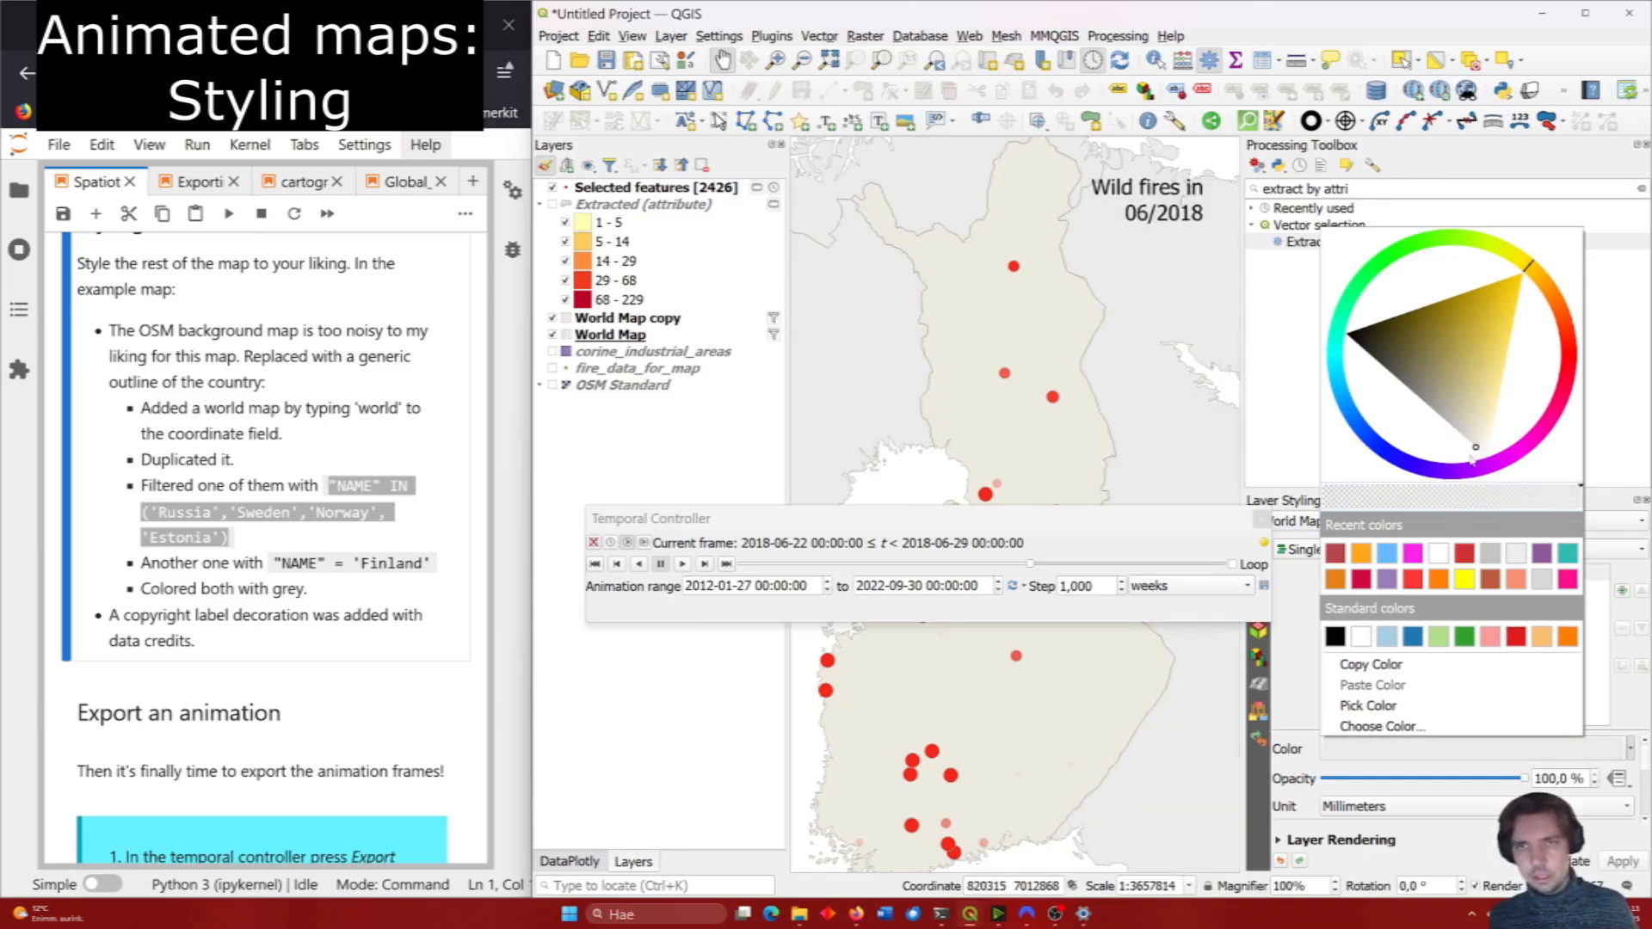
left_click(1296, 422)
left_click(1562, 594)
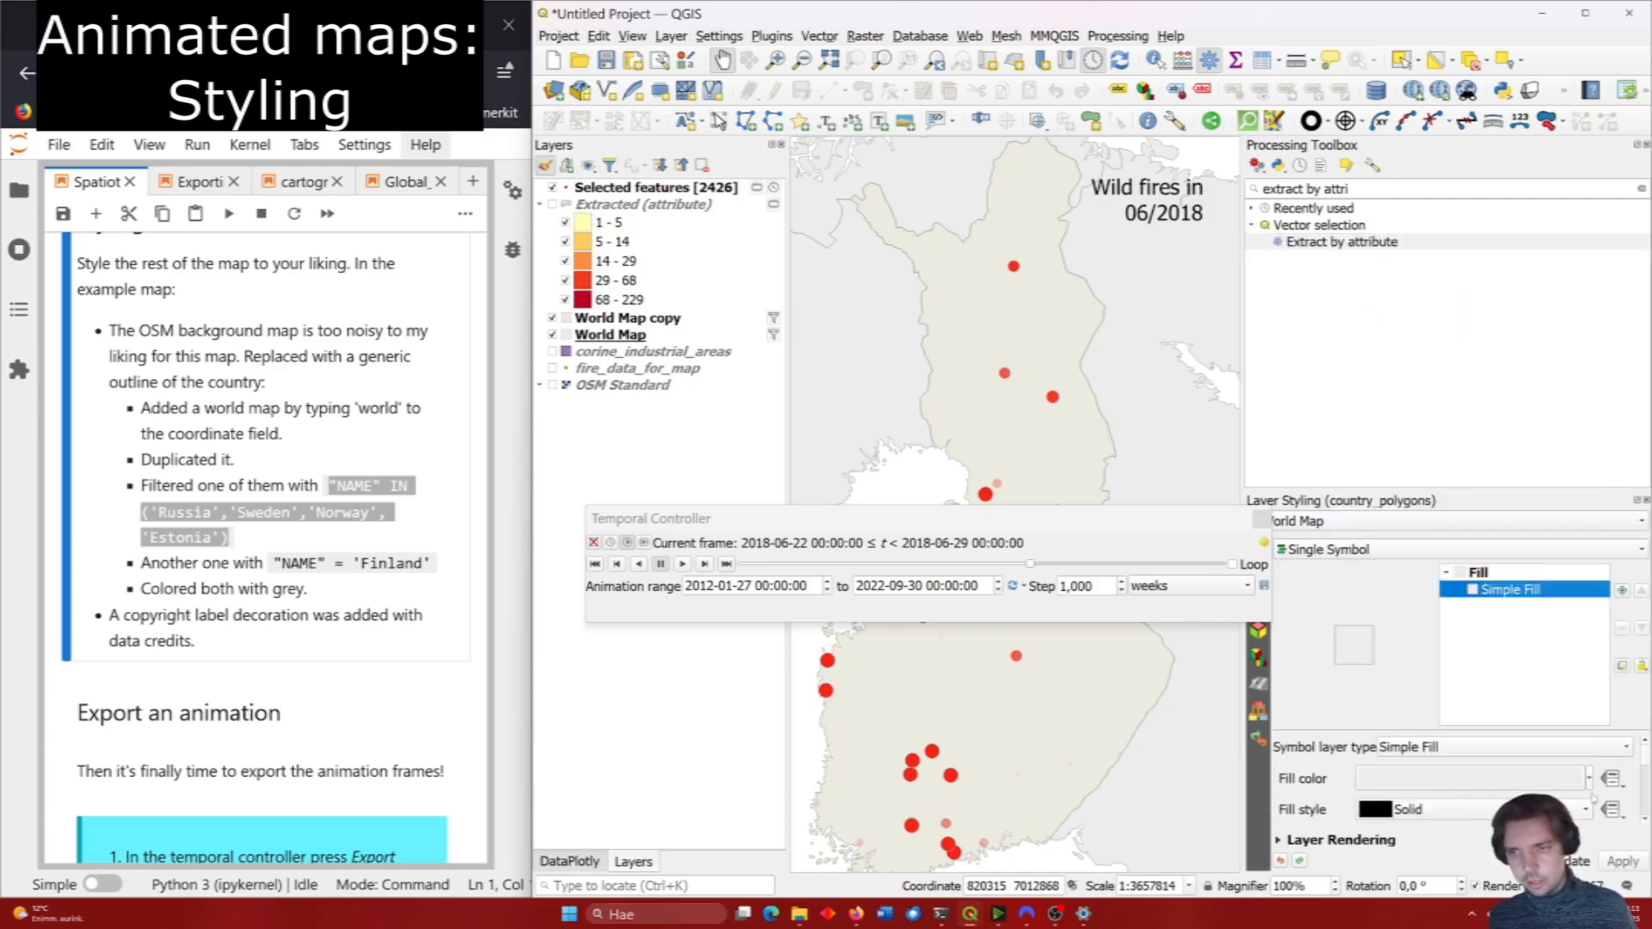
scroll(1597, 798, "down", 2)
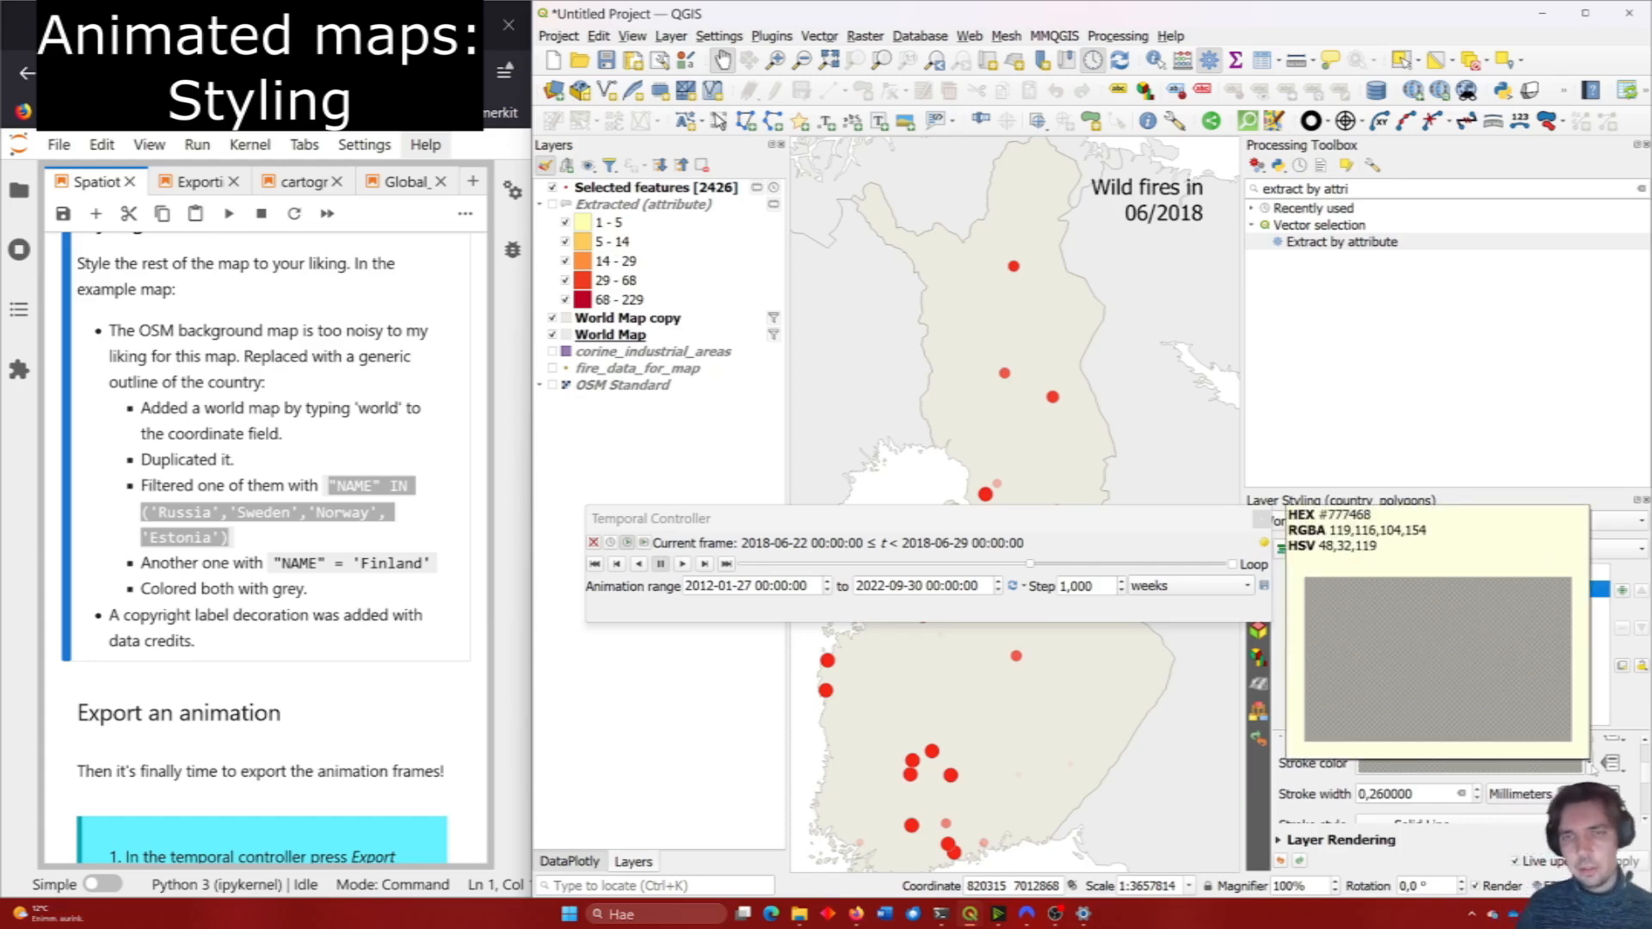
left_click(1590, 765)
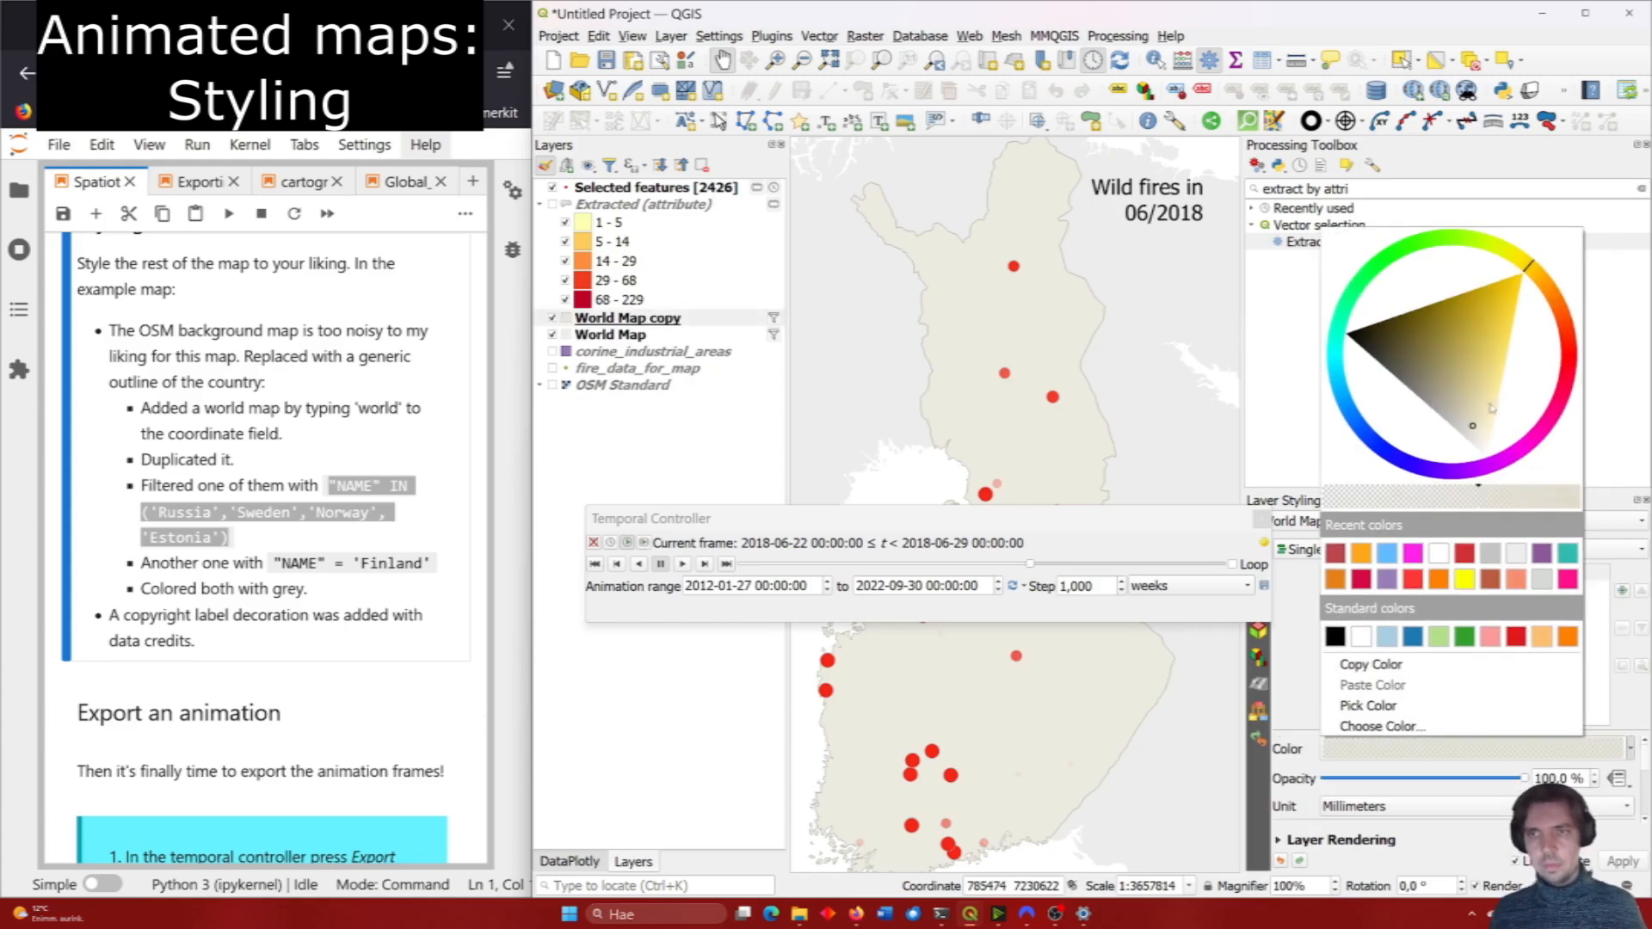
Set the World Map copy layer's symbol color to a darker grey for Finland.
left_click_drag(1479, 496, 1594, 510)
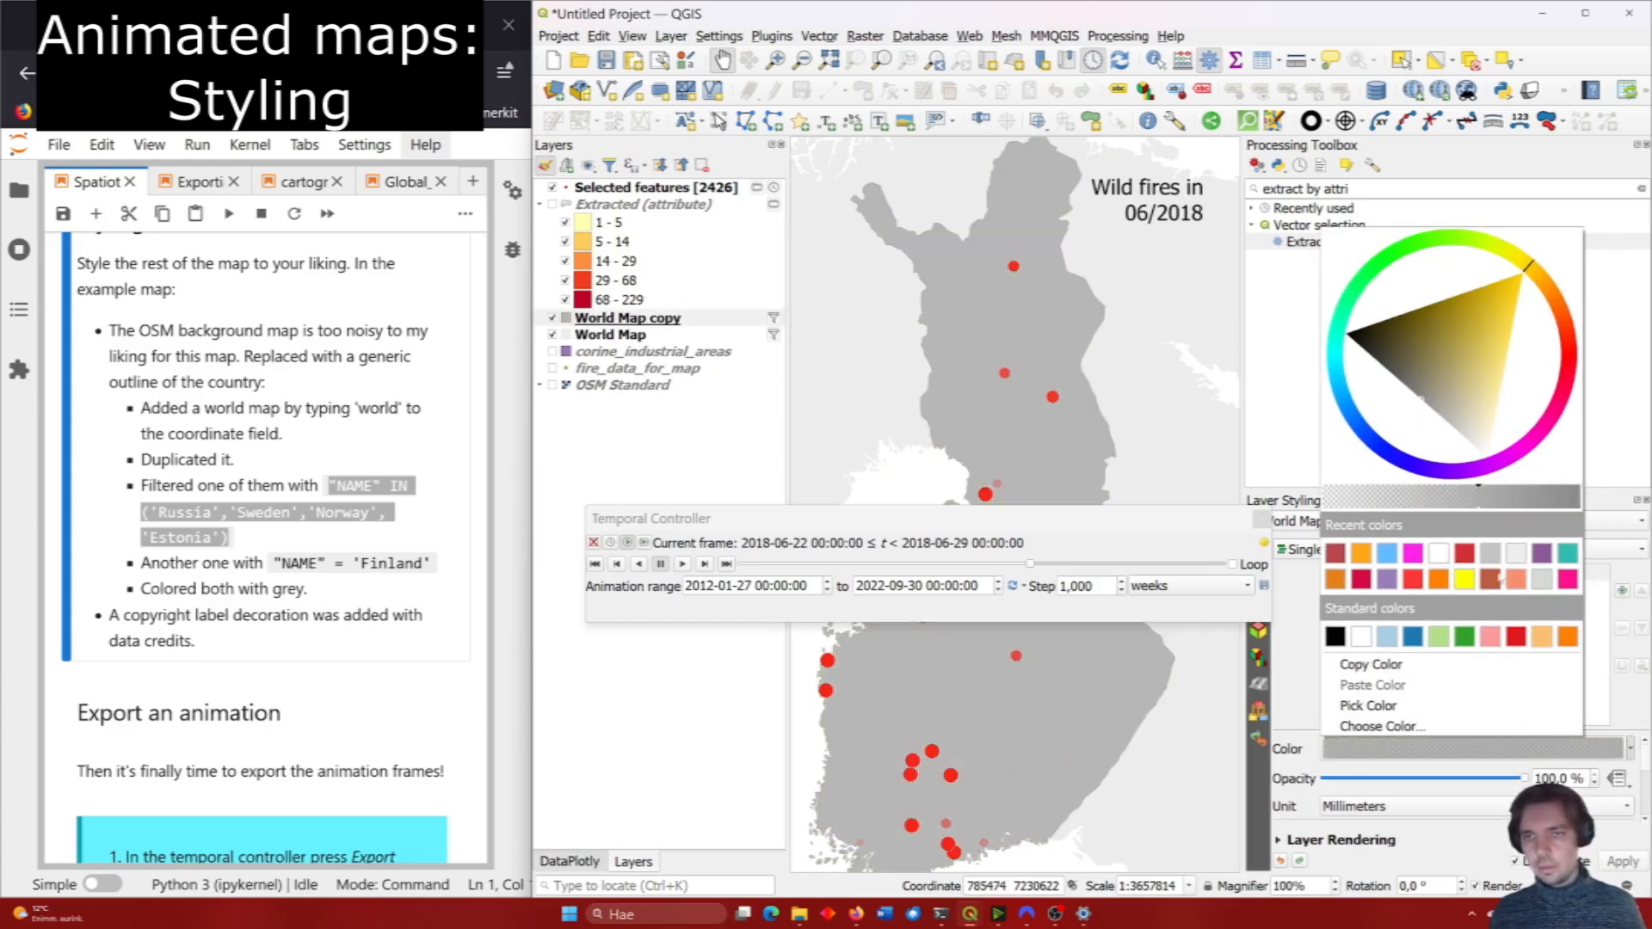
mouse_move(1447, 408)
left_mouse_down()
mouse_move(1442, 443)
mouse_move(1447, 425)
left_mouse_up()
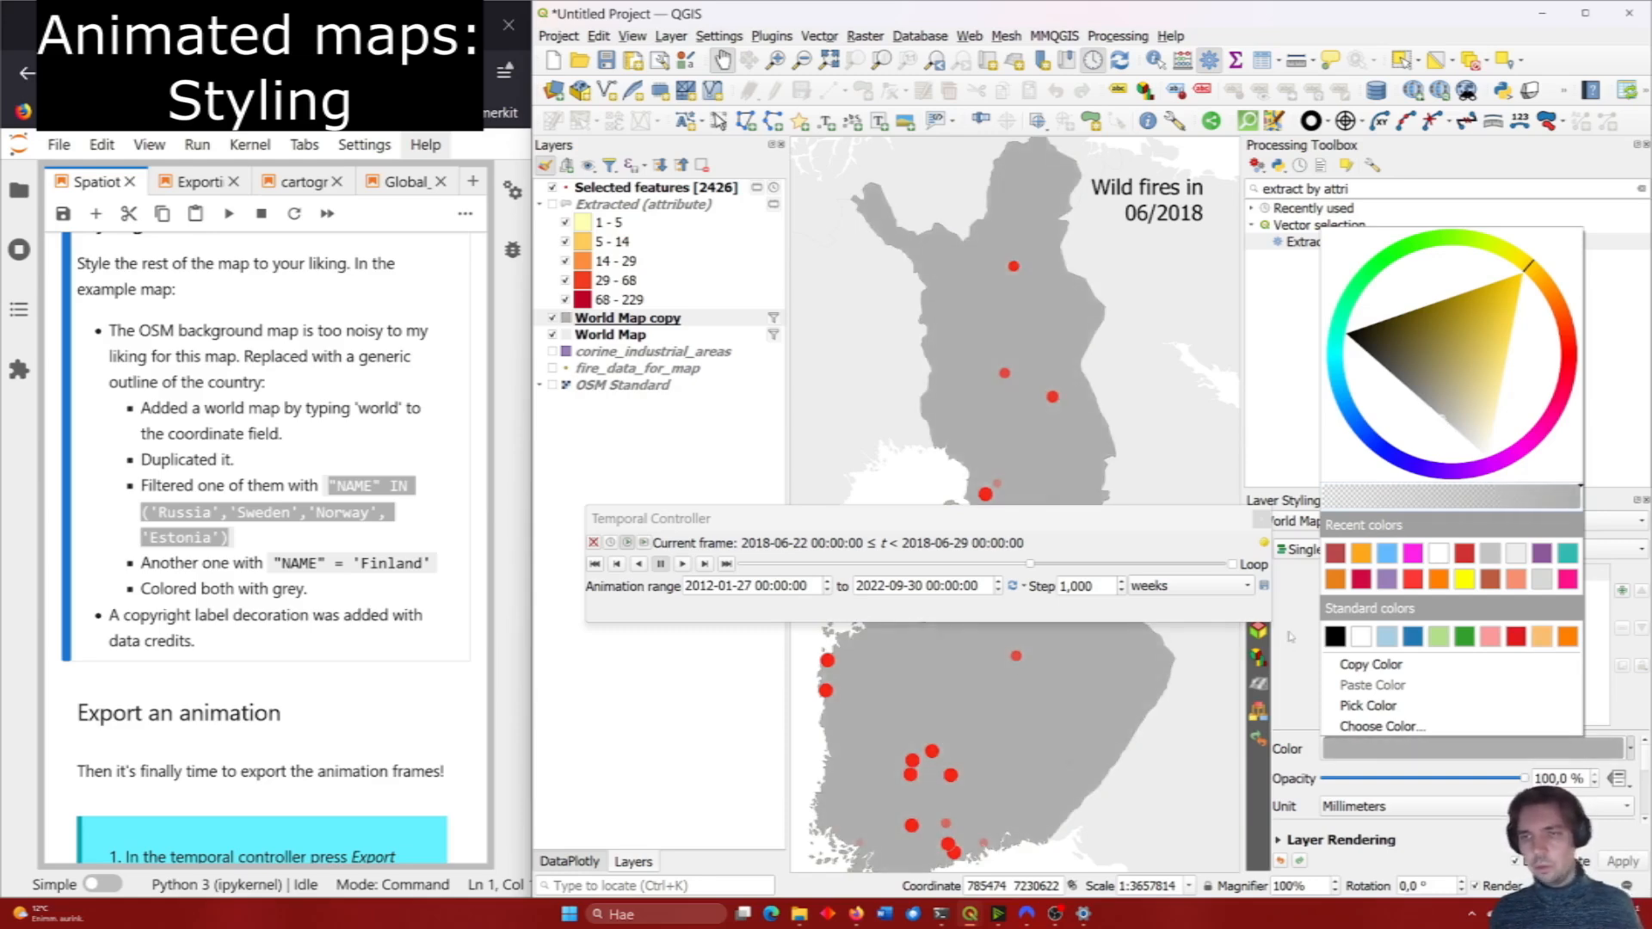
left_click(1295, 635)
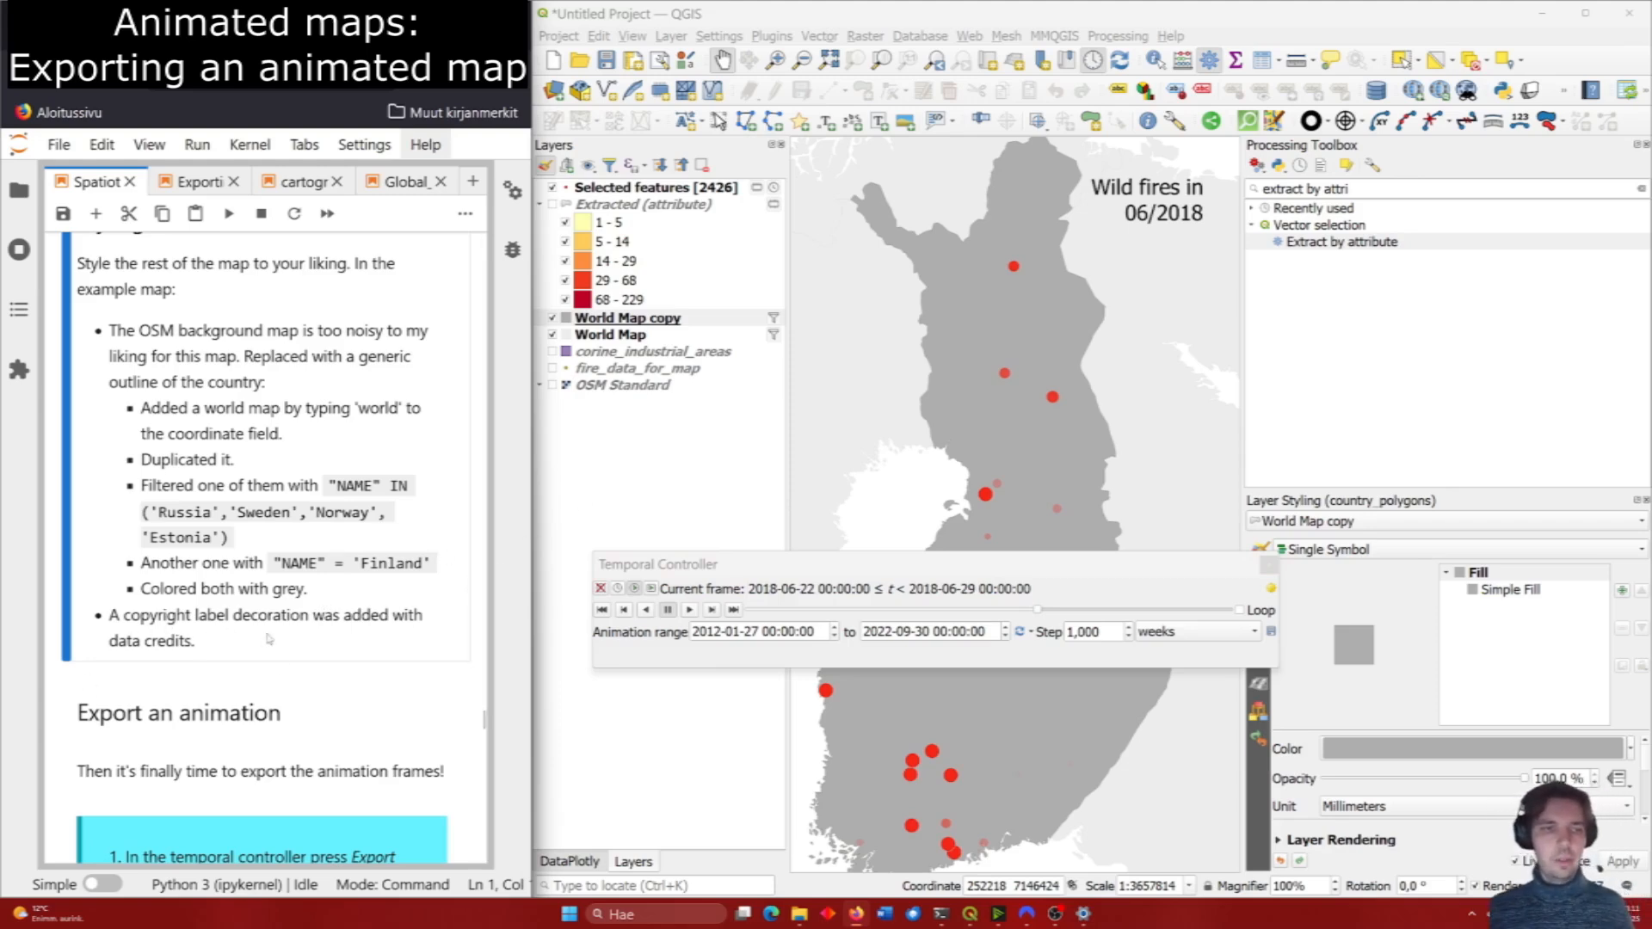
Following the notebook's export instructions, set up the animation export with template _####.jpg and output directory wild_fire_map_export.
scroll(269, 635, "down", 3)
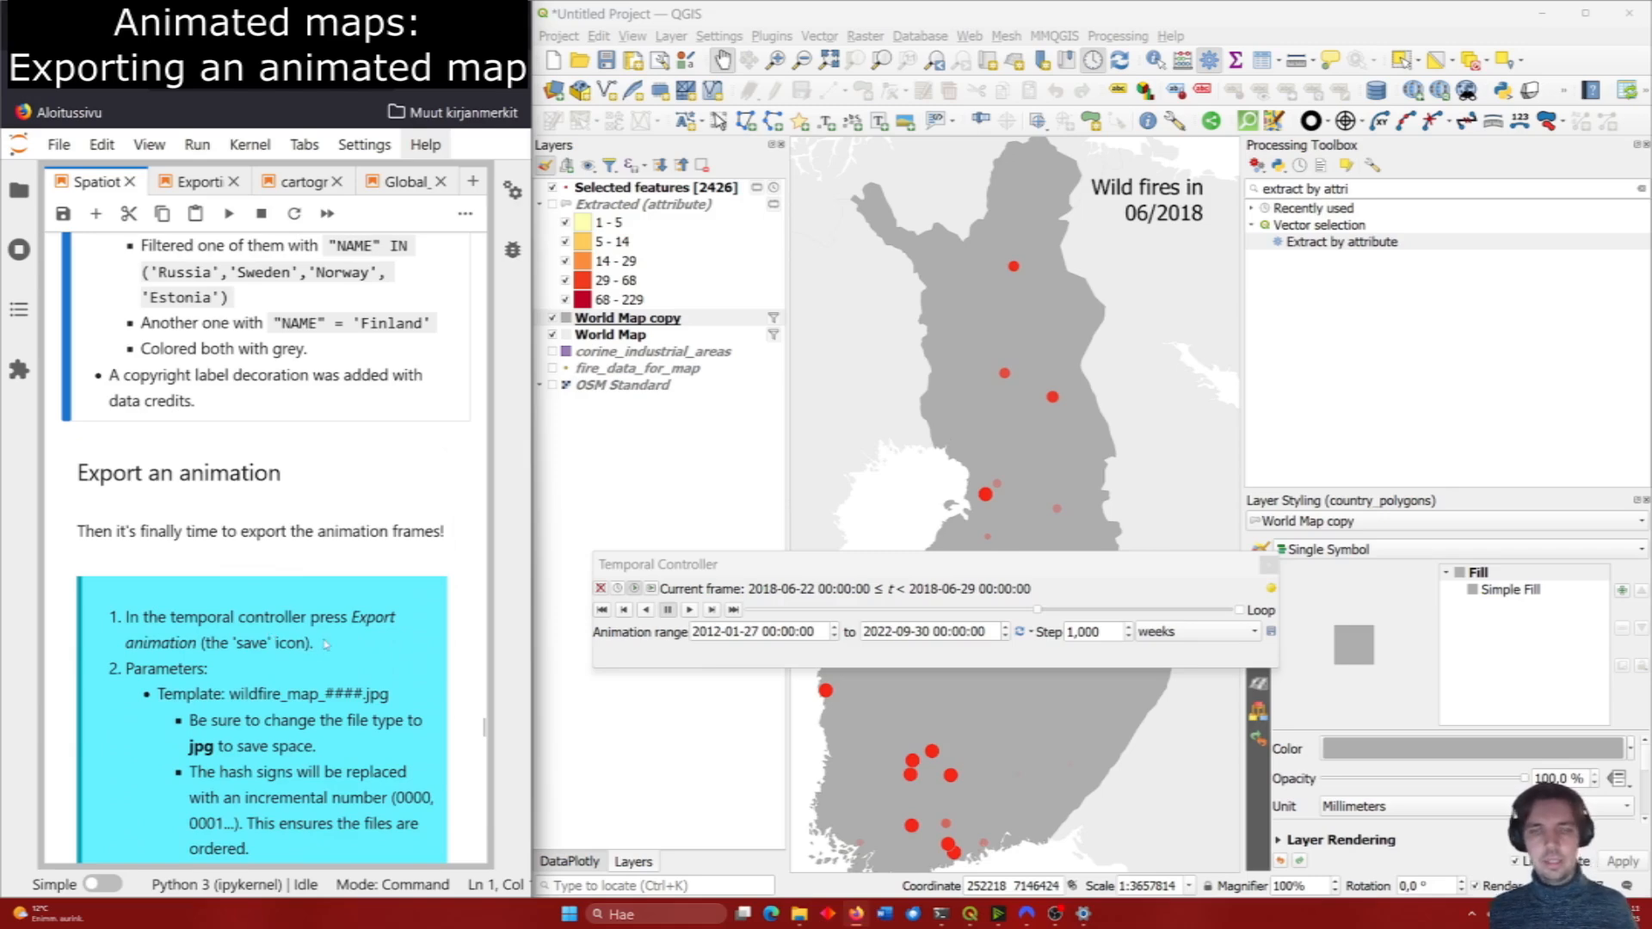
scroll(341, 567, "down", 3)
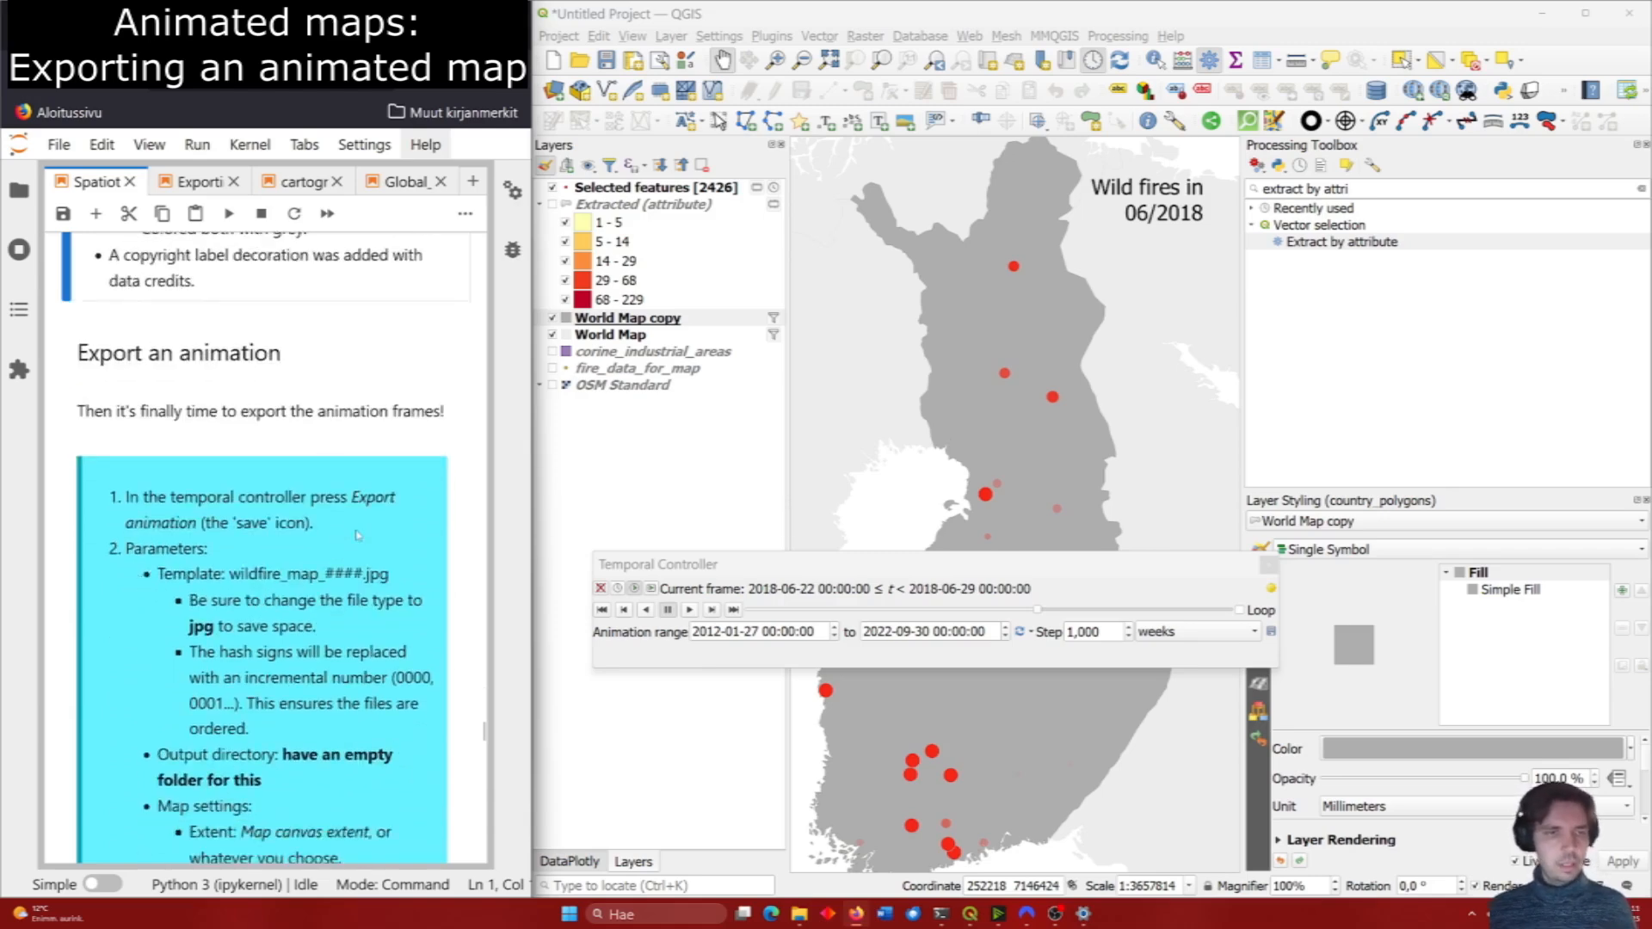
scroll(365, 519, "up", 2)
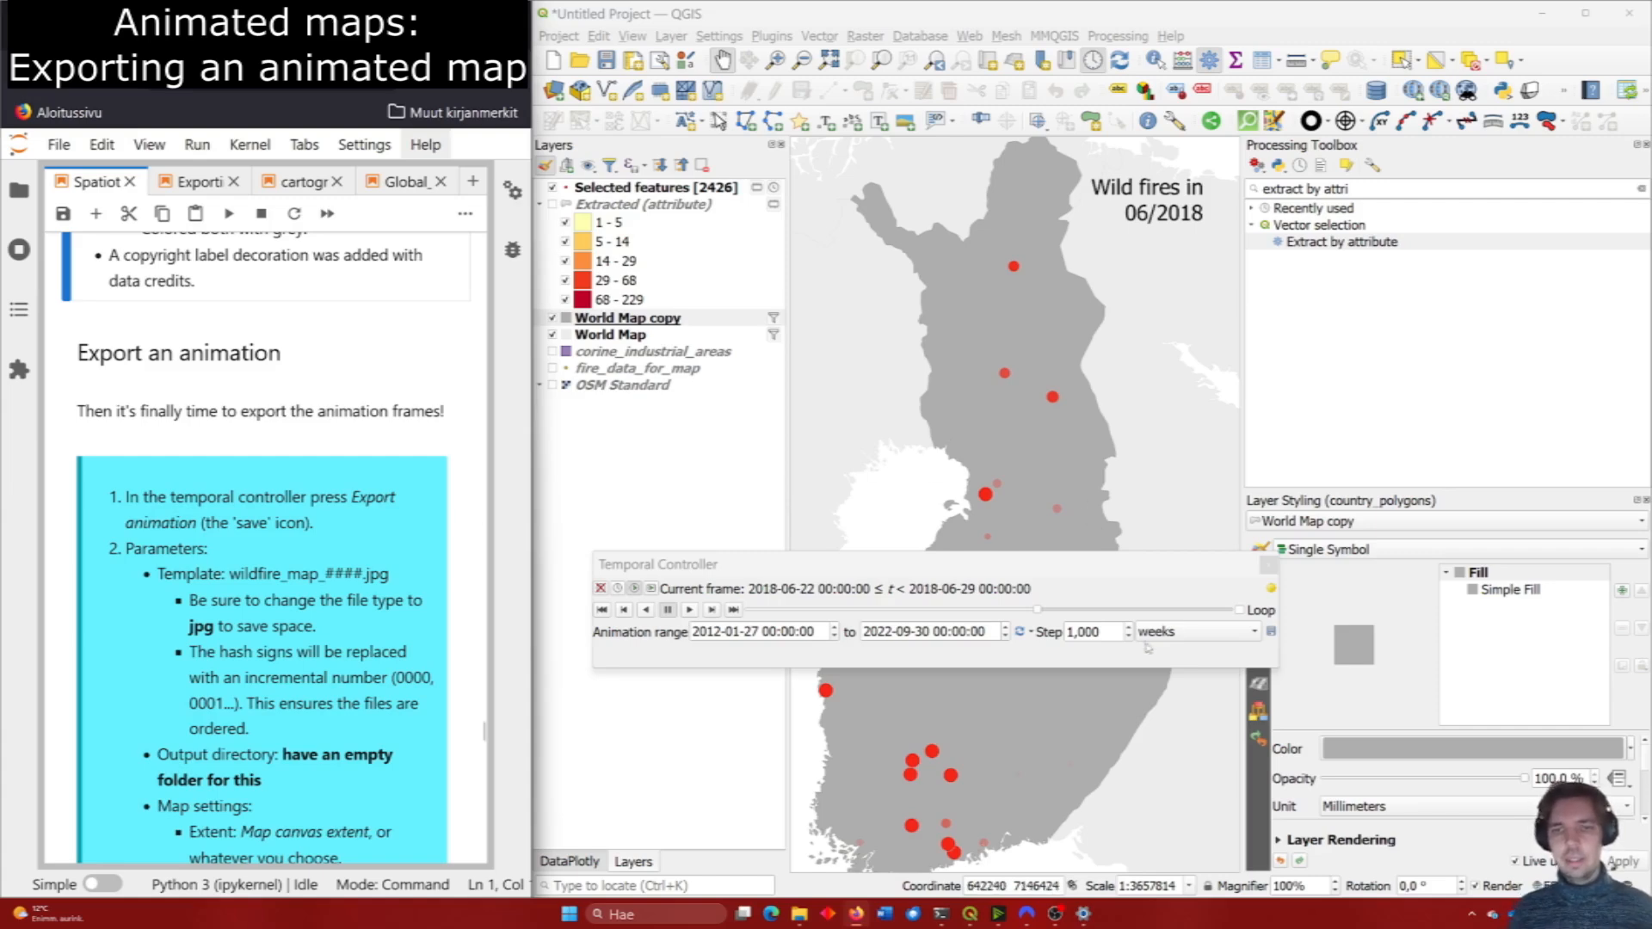
scroll(342, 558, "down", 3)
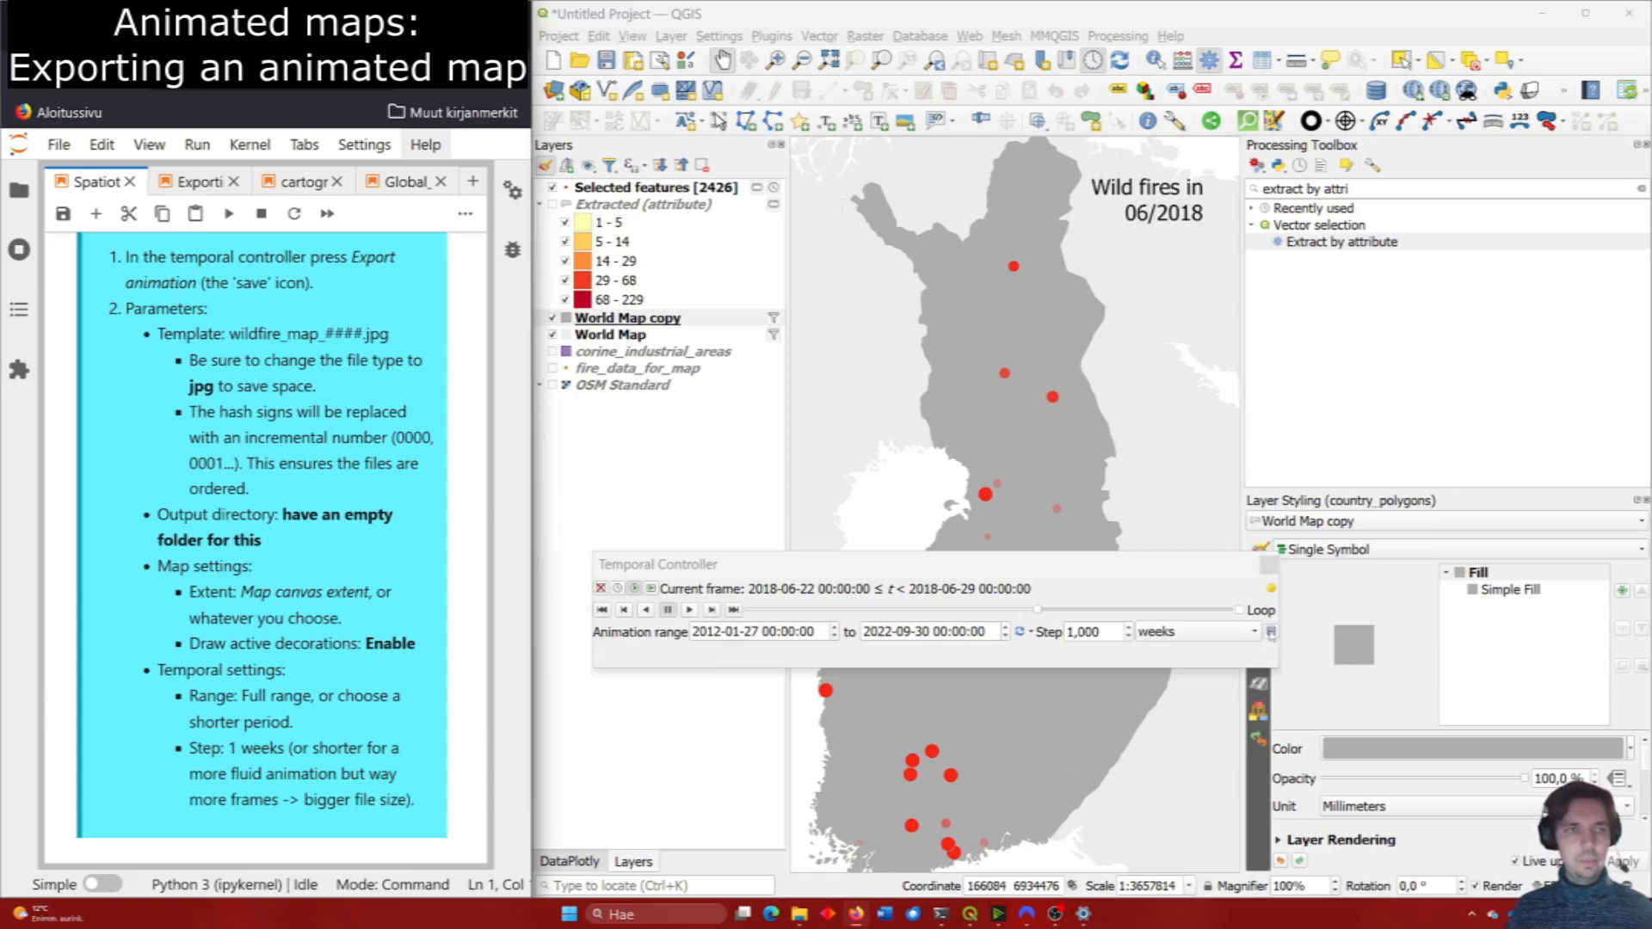
left_click(1271, 632)
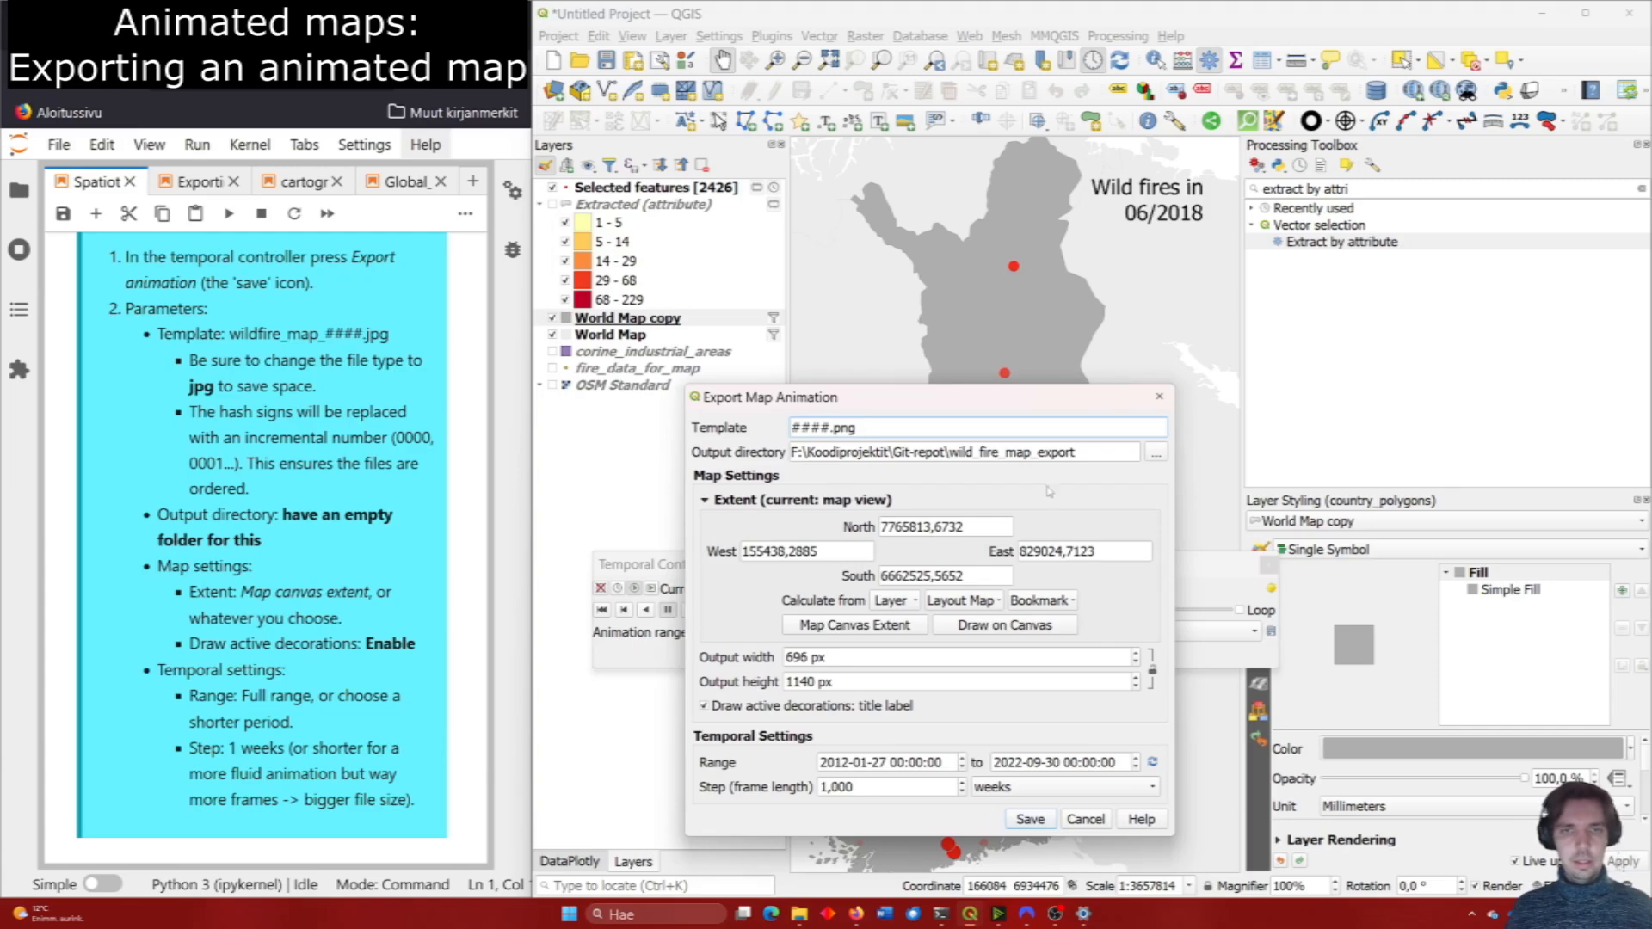
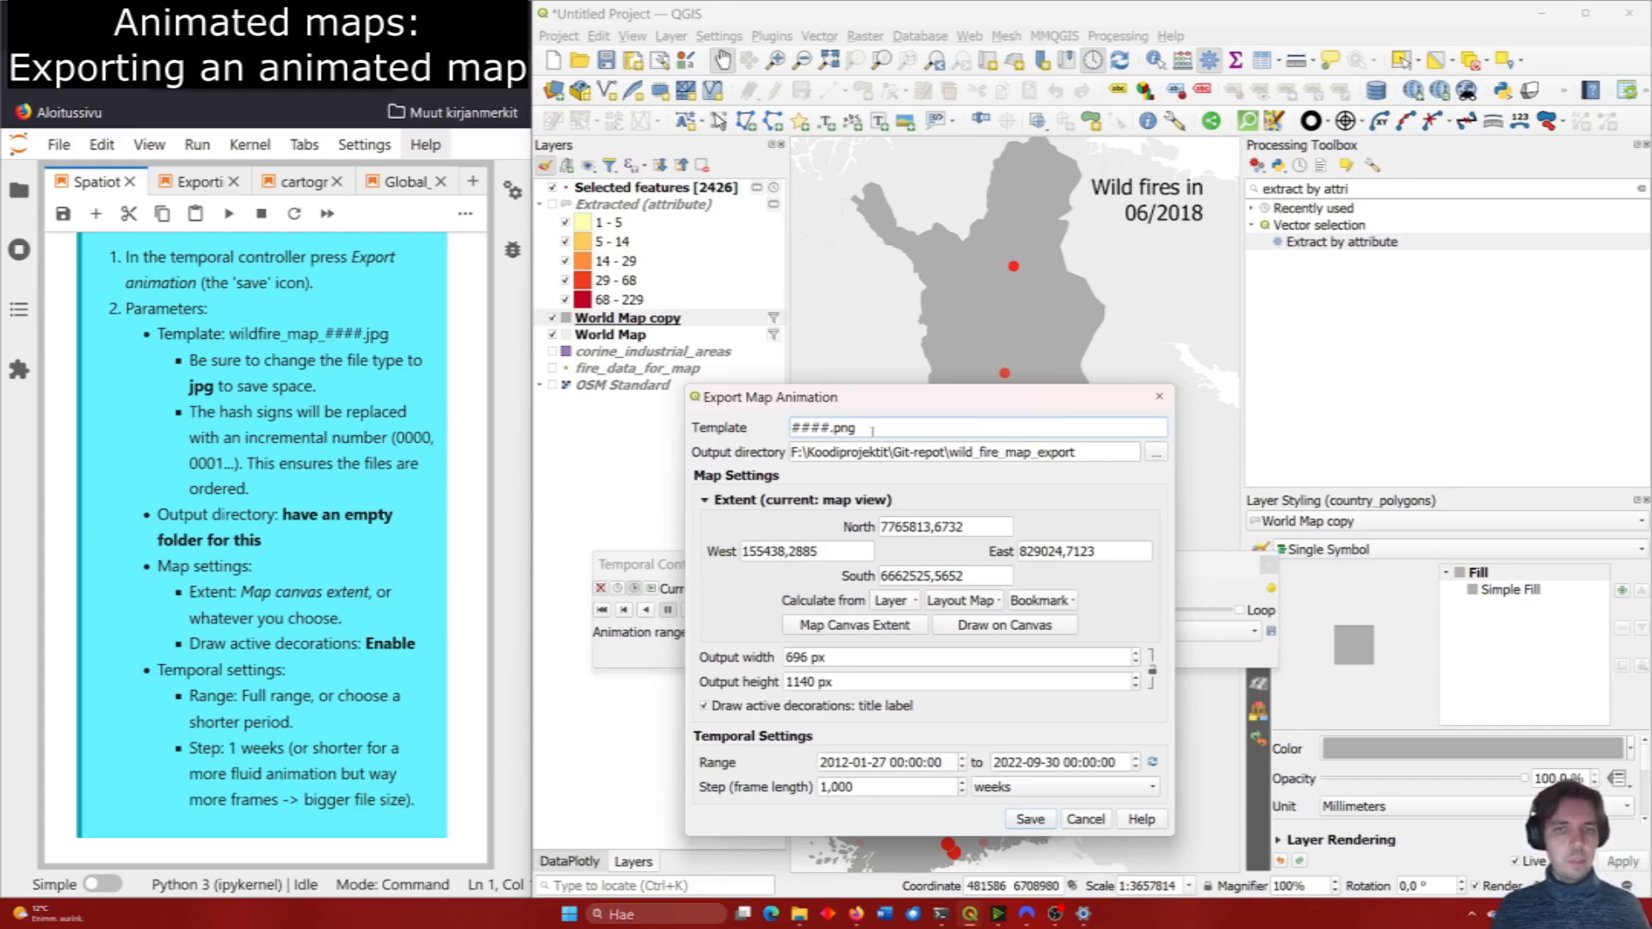
left_click(1157, 453)
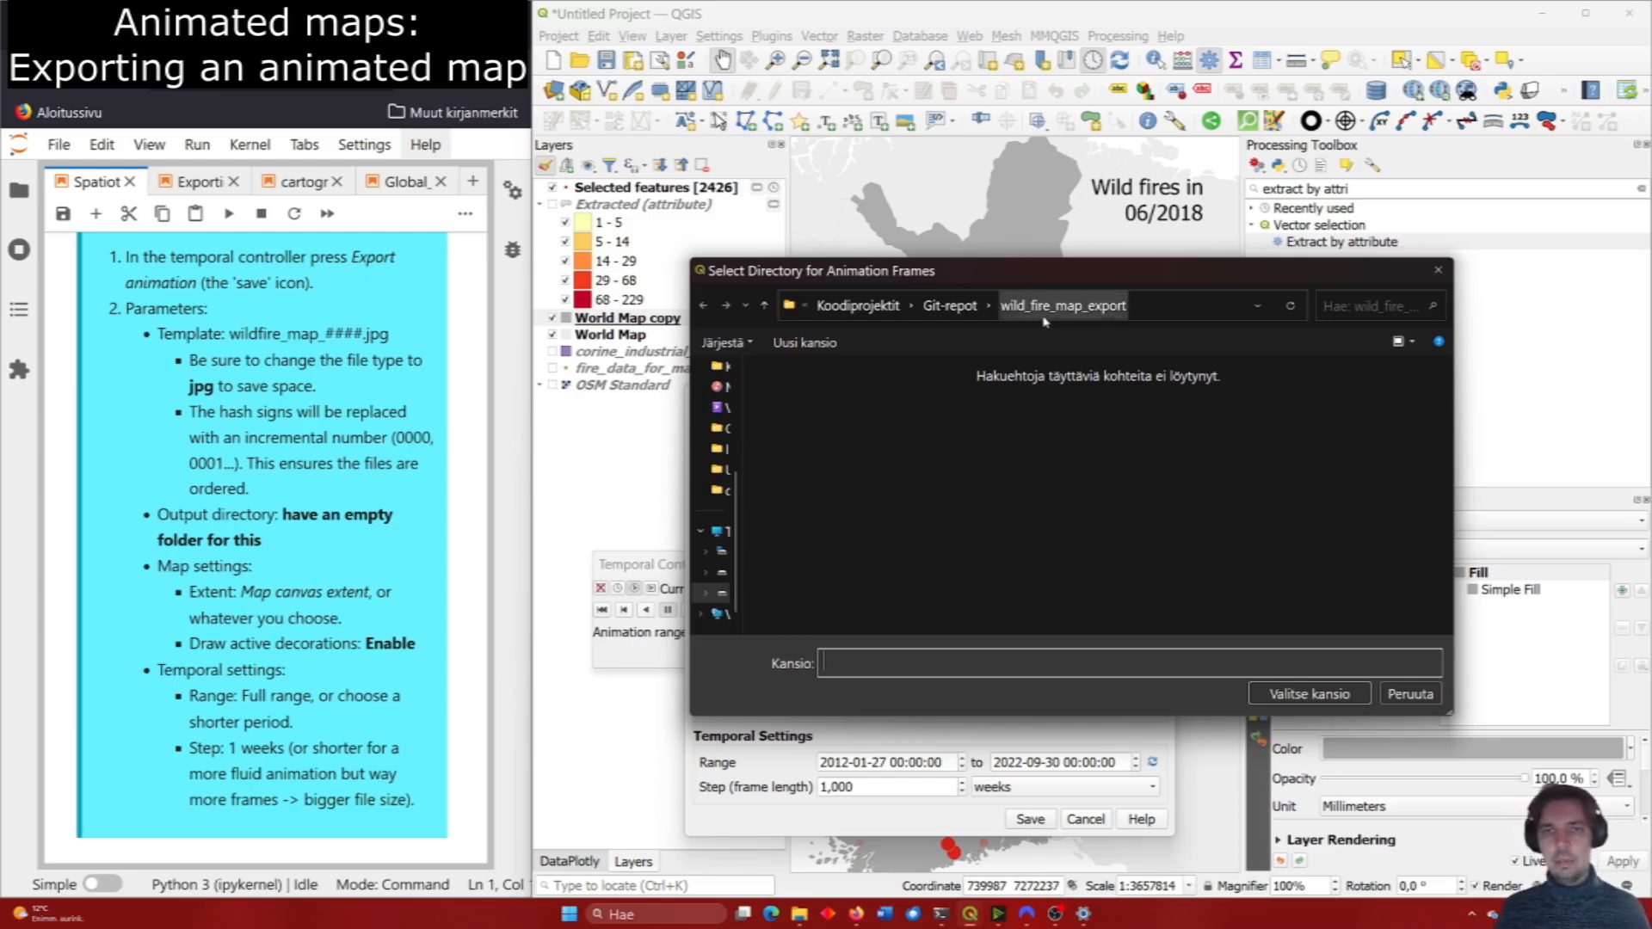
left_click(1309, 694)
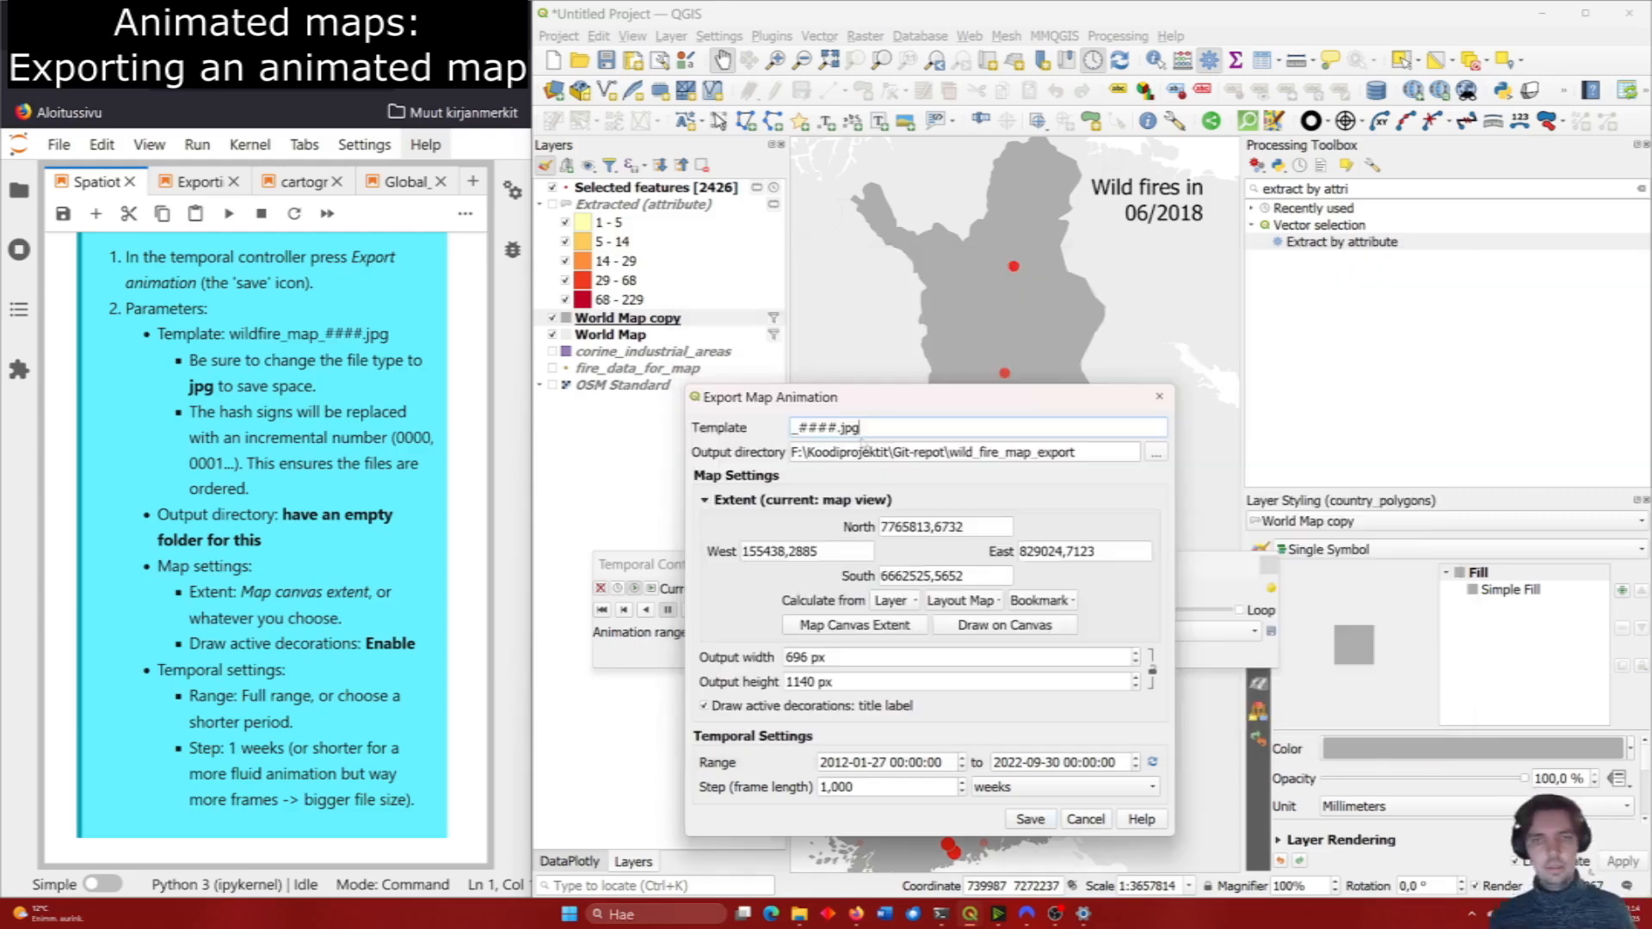
Export the animation frames as numbered jpg files using the configured extent, title decoration, full date range and one-week step.
left_click_drag(798, 428, 837, 428)
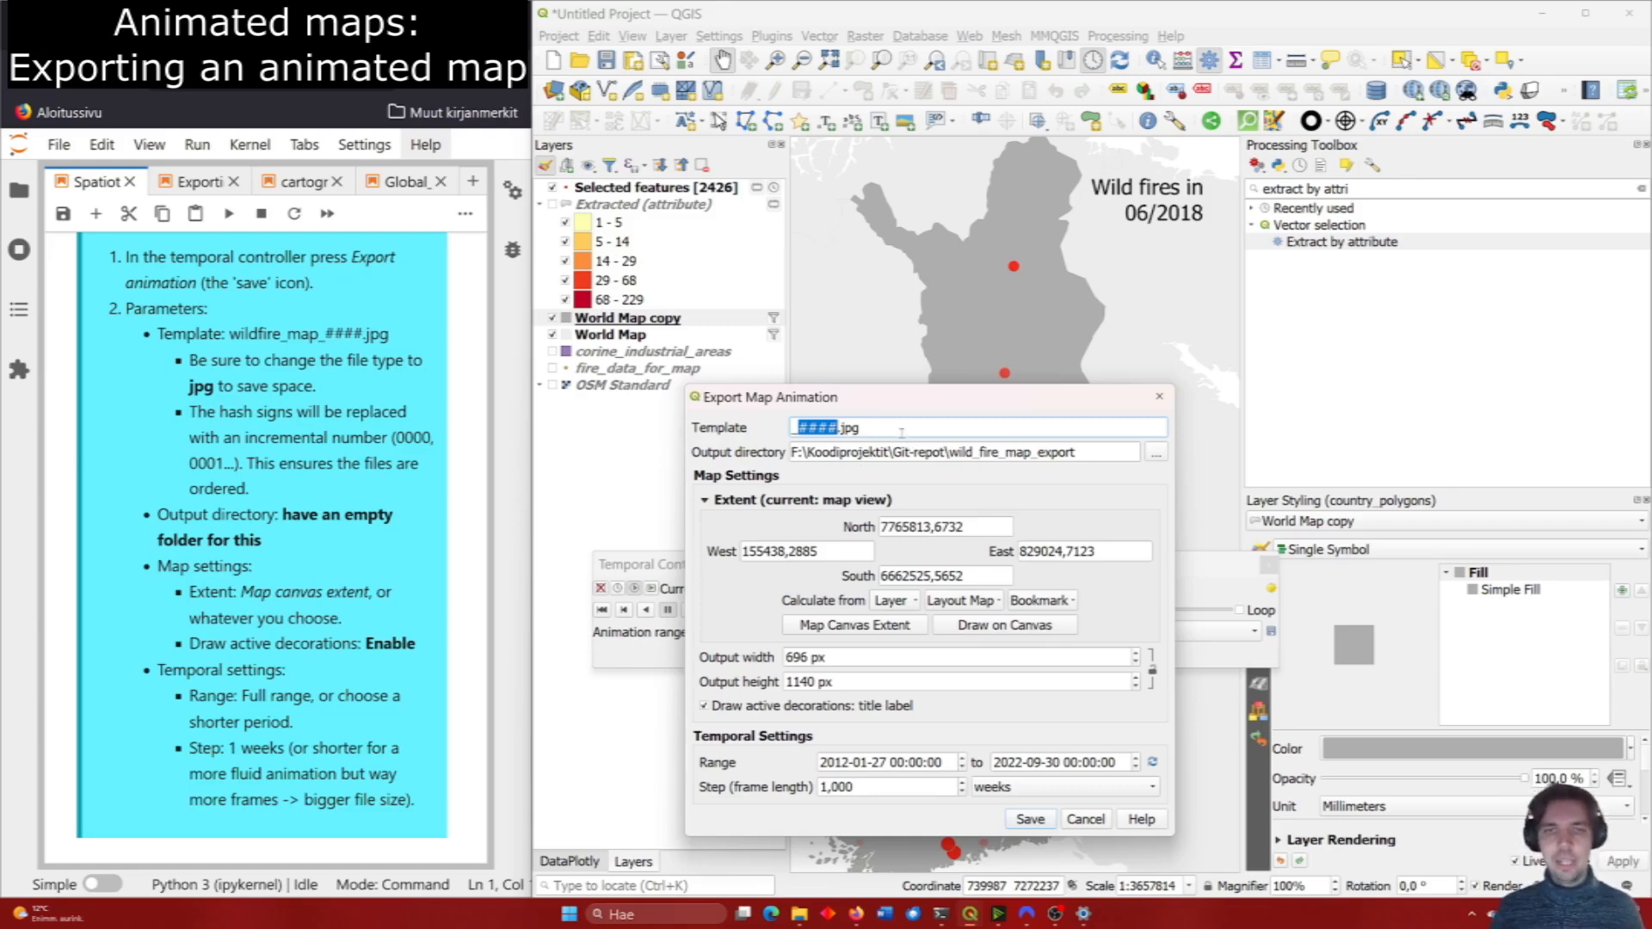
left_click(885, 428)
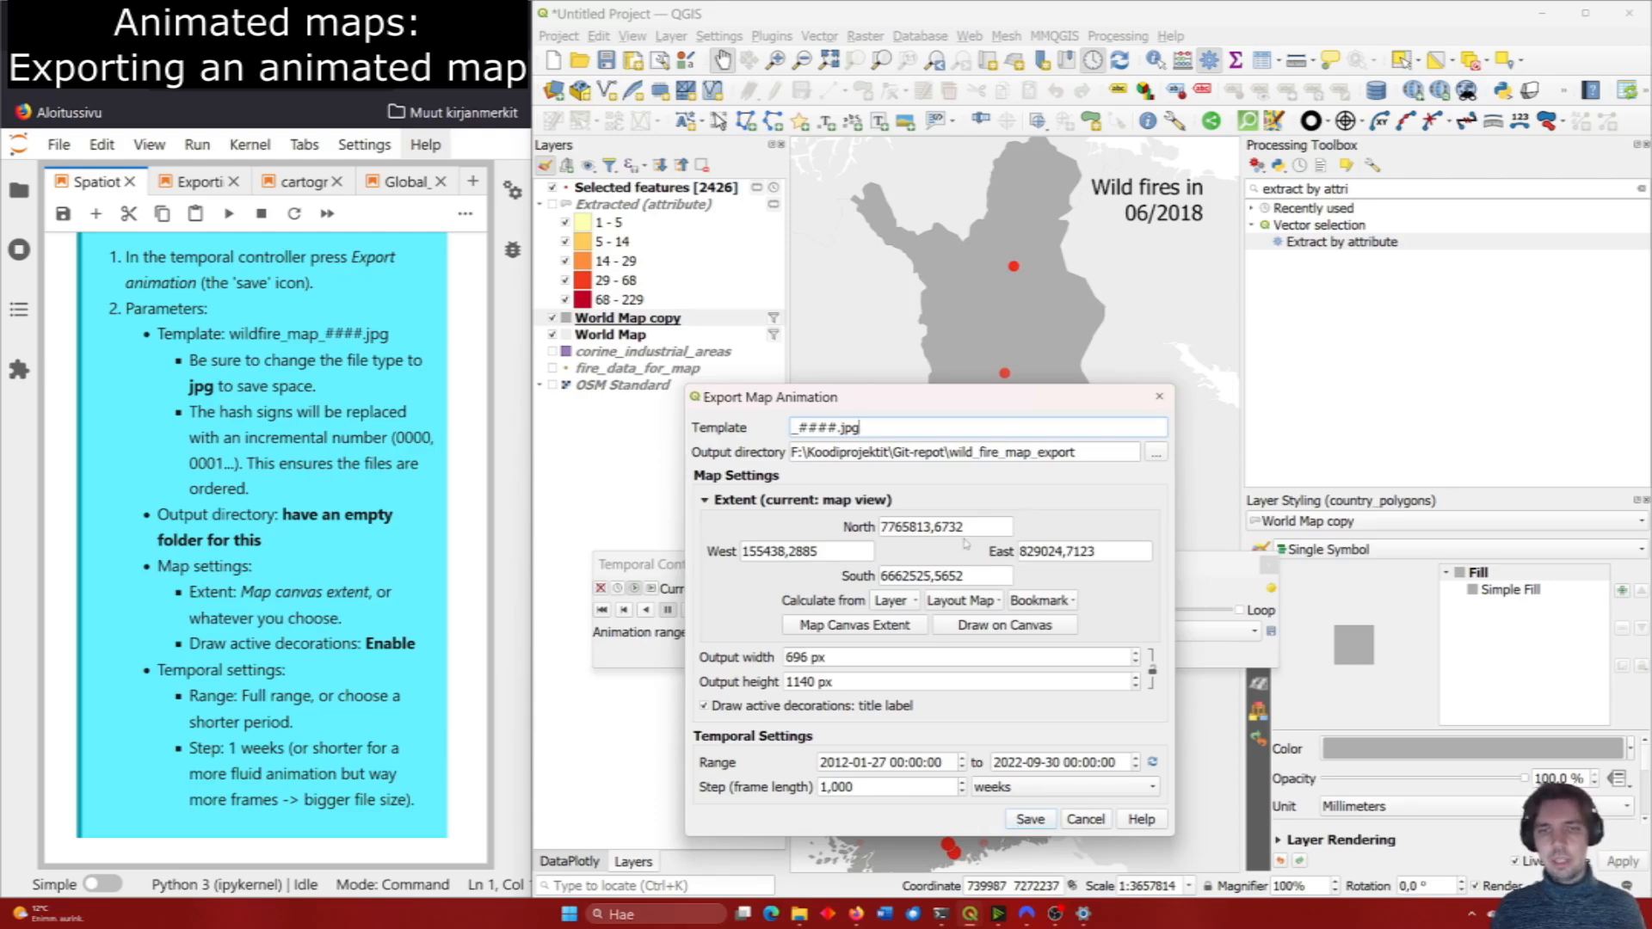
left_click(1037, 820)
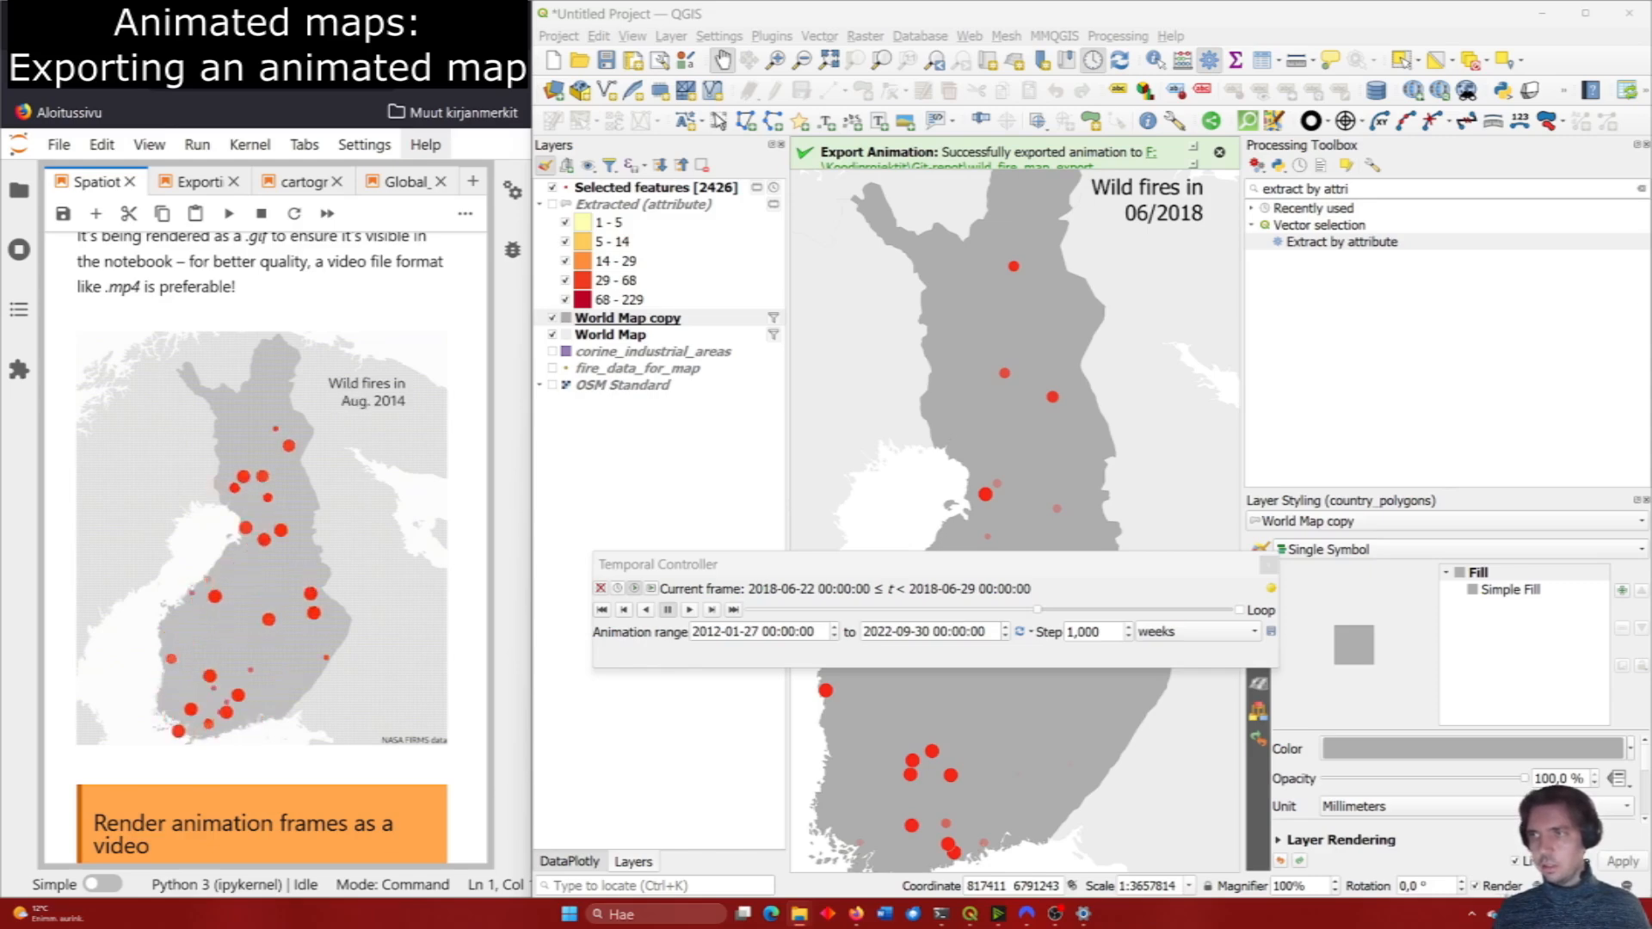
Open the exported frames folder and page through the frame images starting from _0000.jpg to check the animation.
left_click(1151, 152)
left_click_drag(847, 299, 775, 286)
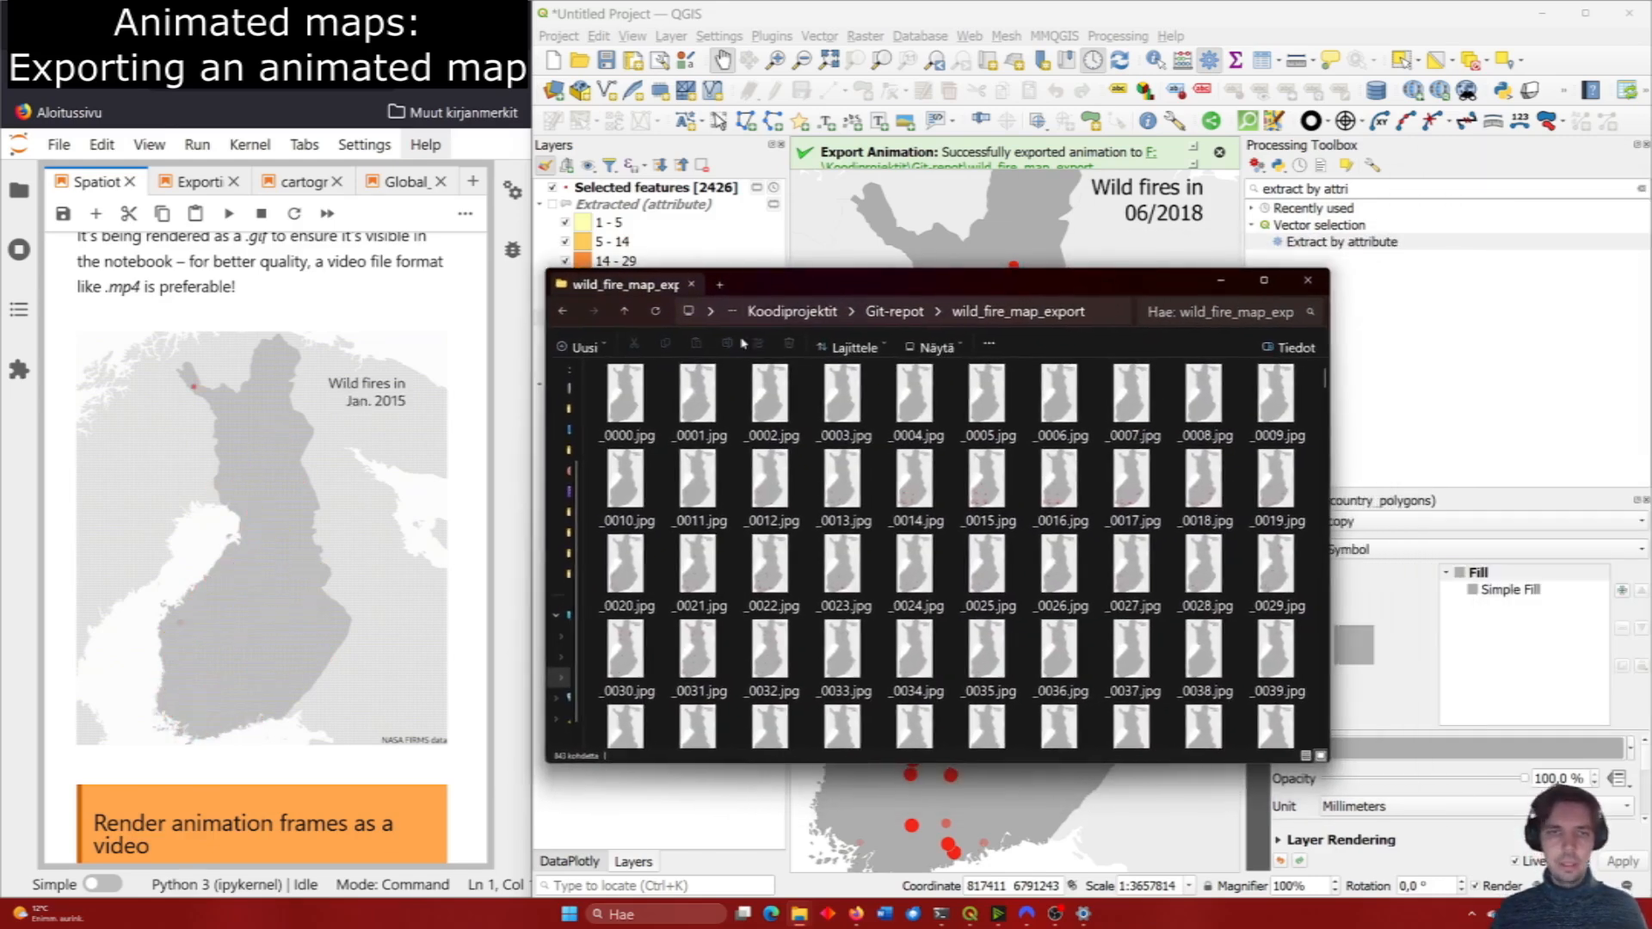
left_click(637, 409)
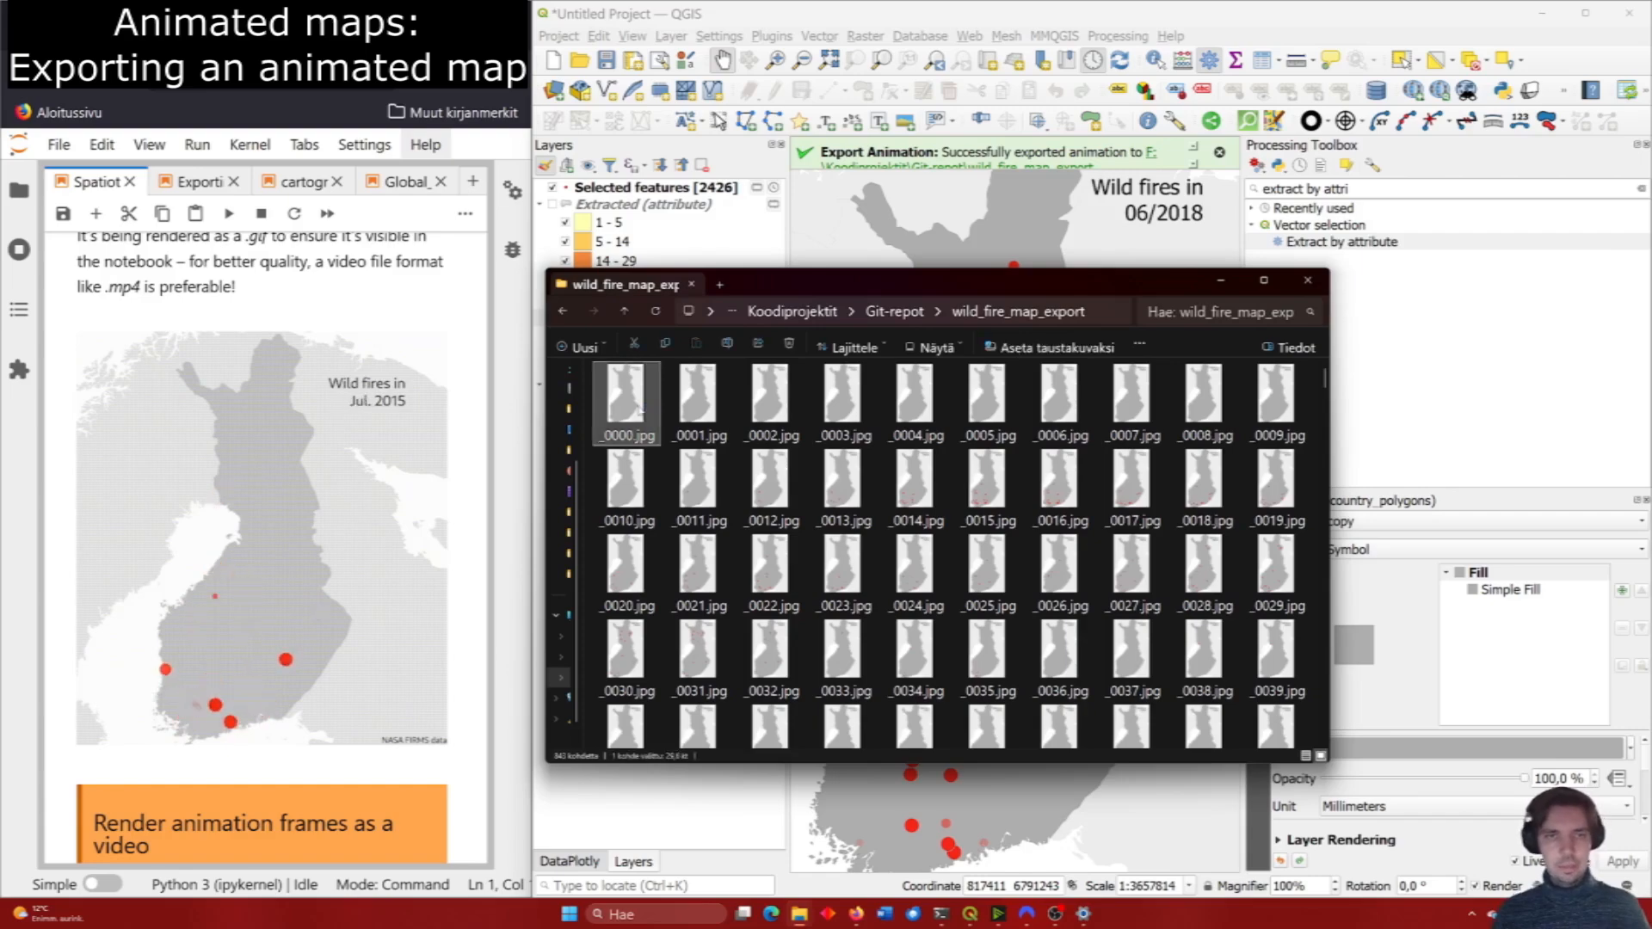
double_click(639, 409)
key("Right")
key("Right")
key("Right")
key("Right")
key("Right")
key("Right")
key("Right")
key("Right")
key("Right")
key("Right")
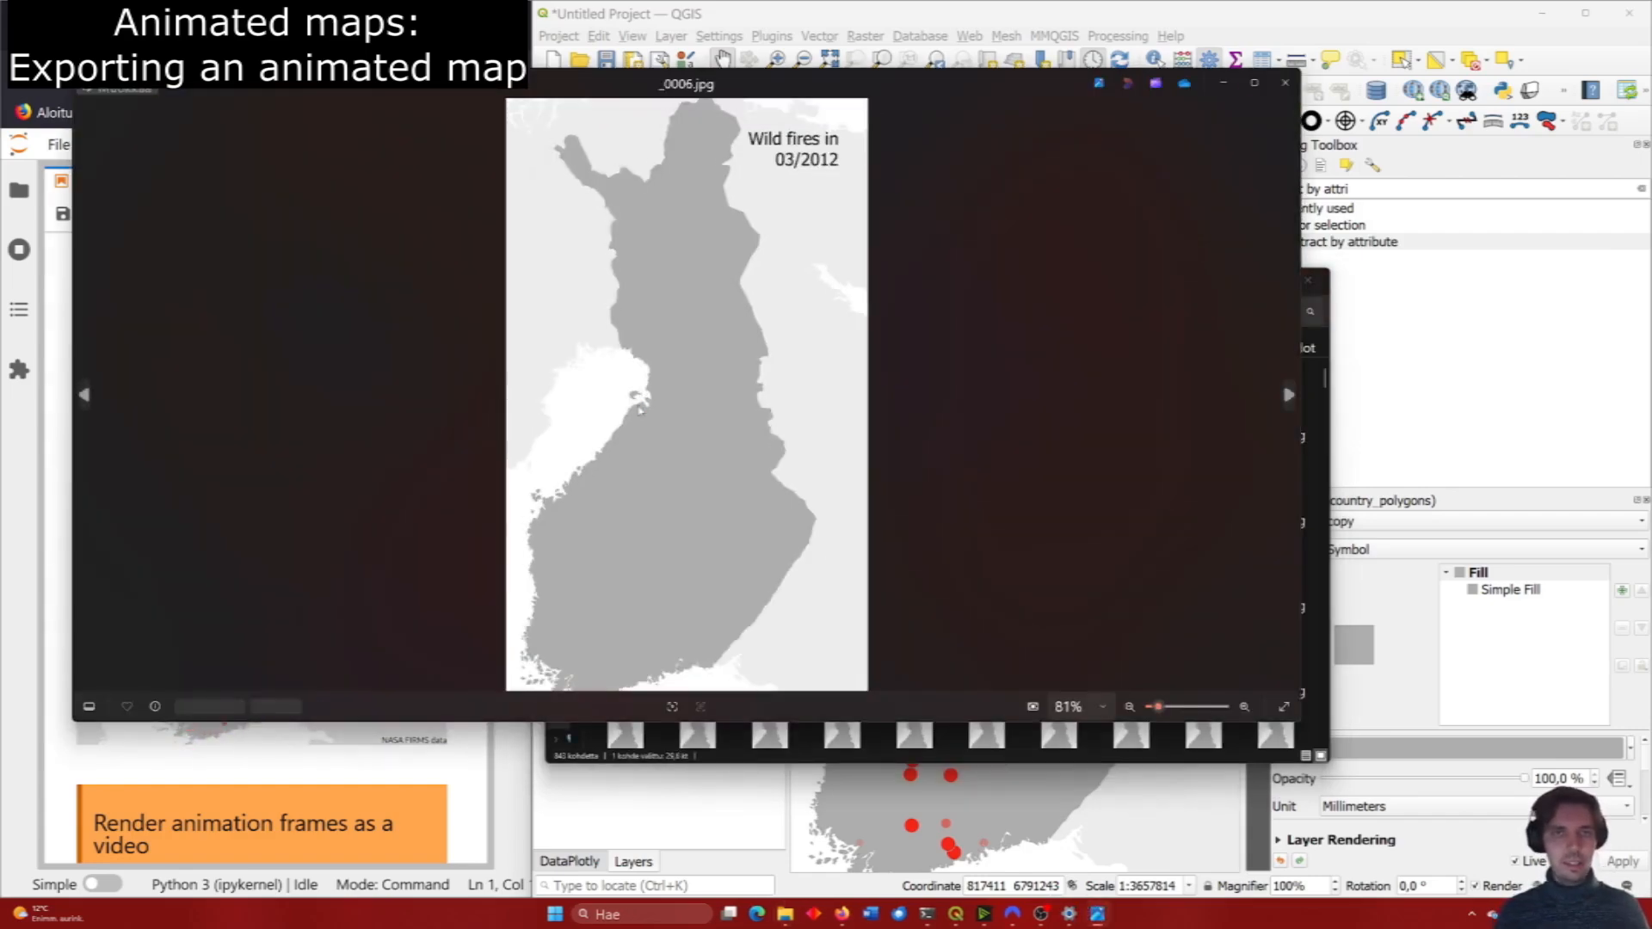
Continue through the exported frames from _0006.jpg to at least _0019.jpg and close the image viewer.
key("Right")
key("Right")
key("Right")
key("Right")
key("Right")
key("Right")
key("Right")
key("Right")
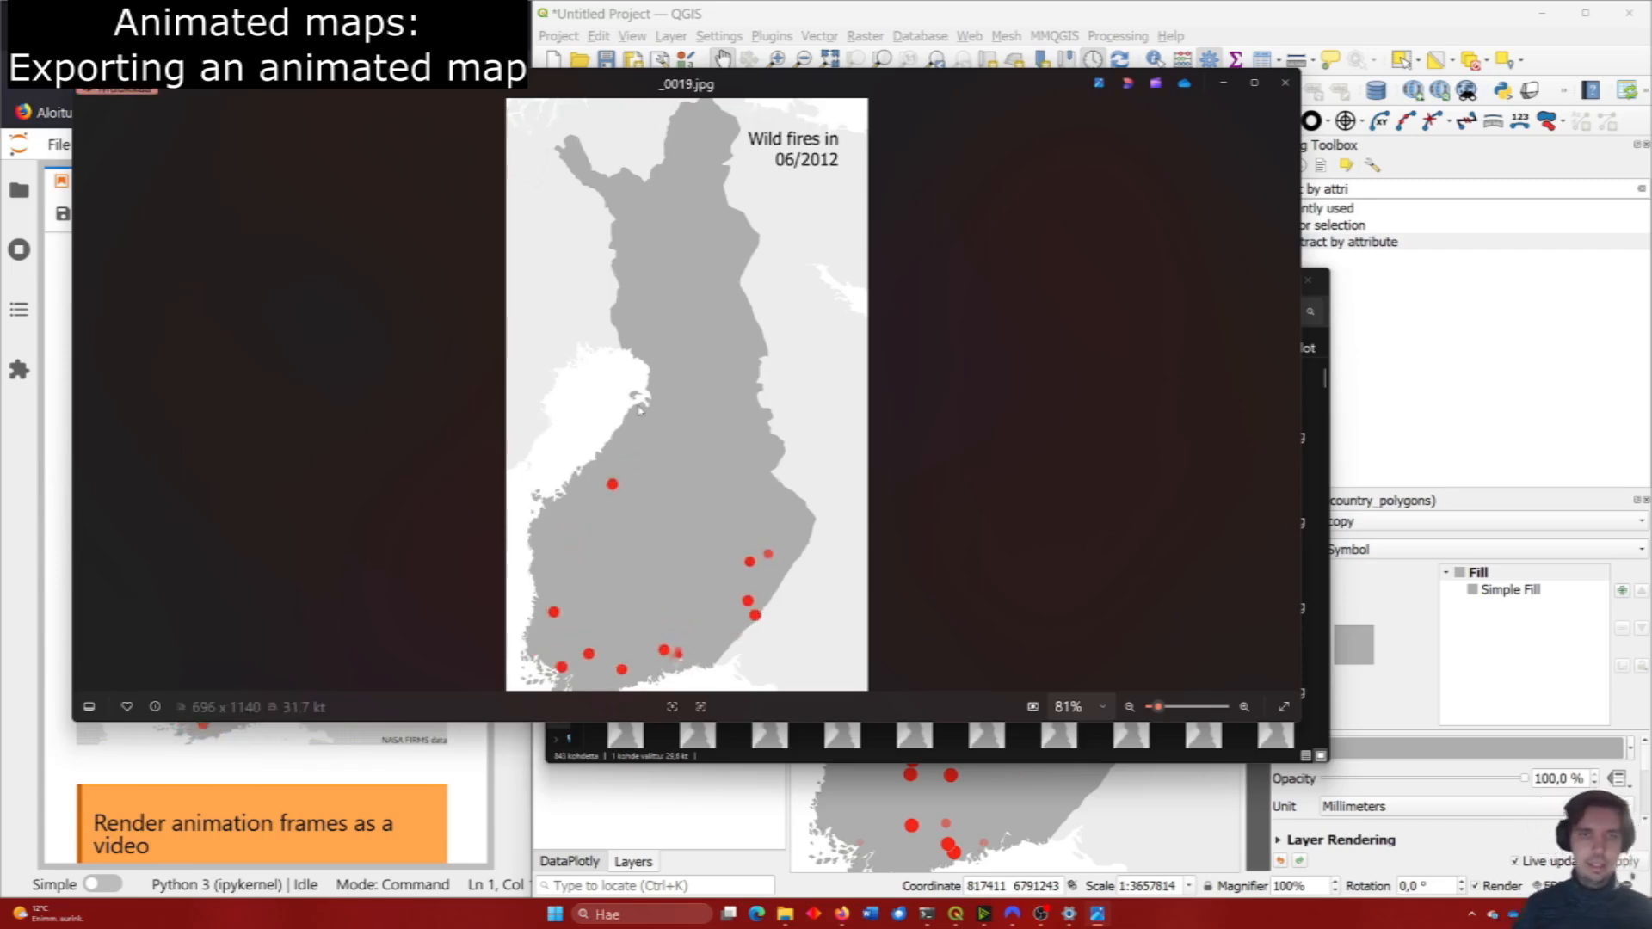
key("alt+F4")
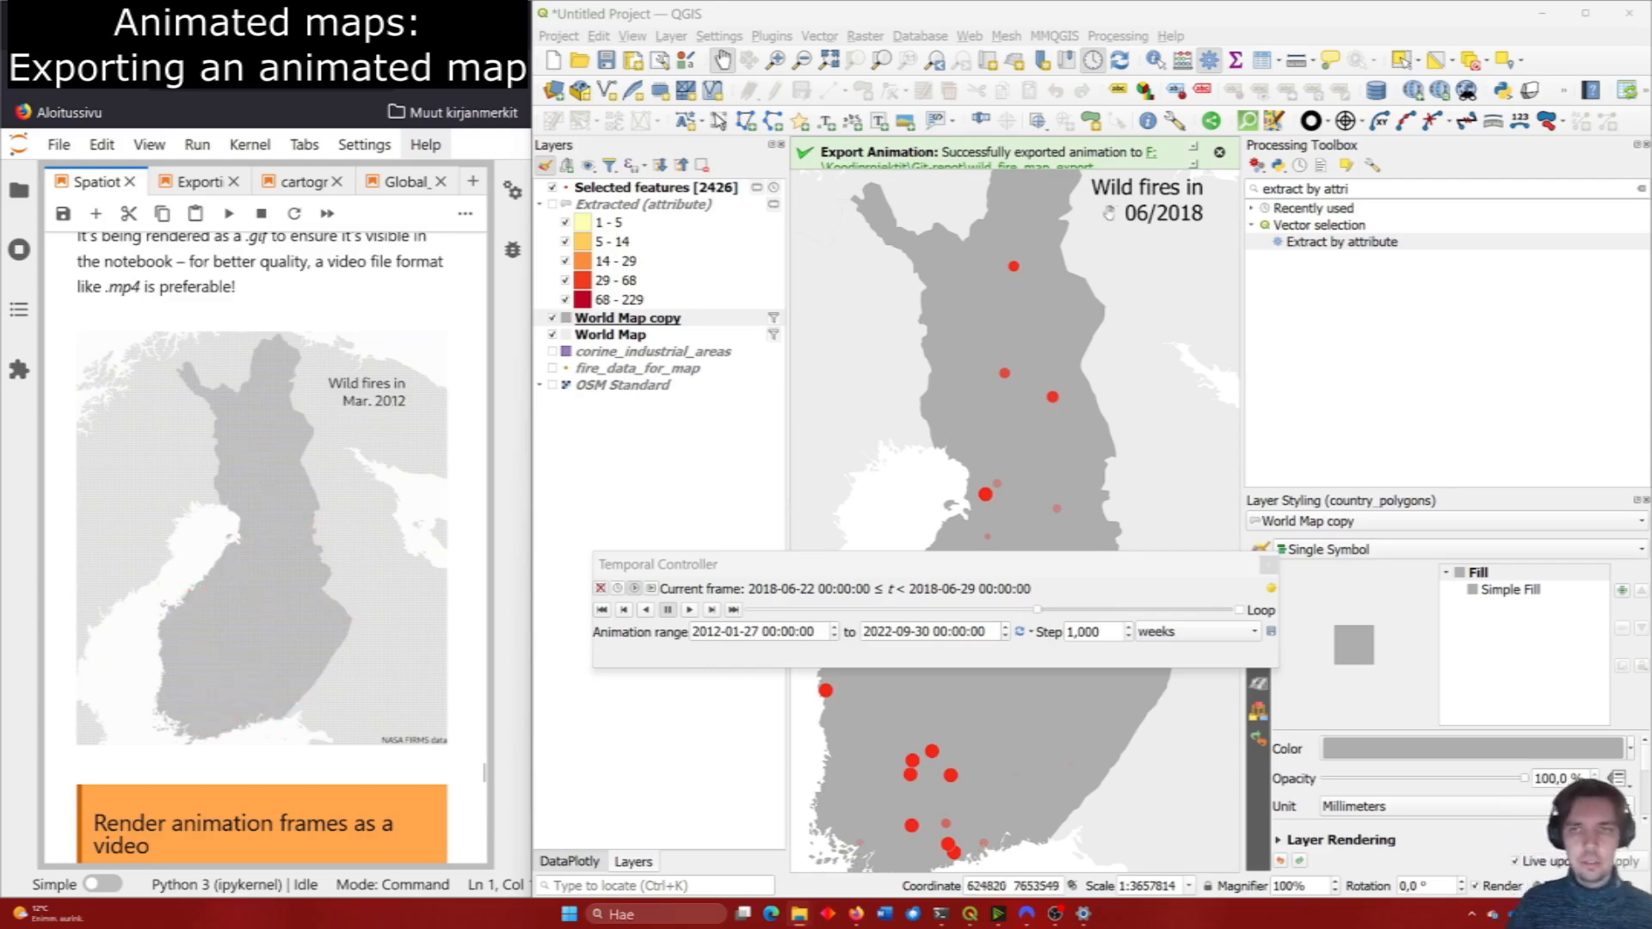
Read the notebook section on rendering animation frames as a video, including the ffmpeg, Shotcut and EZGIF options.
scroll(236, 411, "down", 1)
scroll(236, 411, "down", 2)
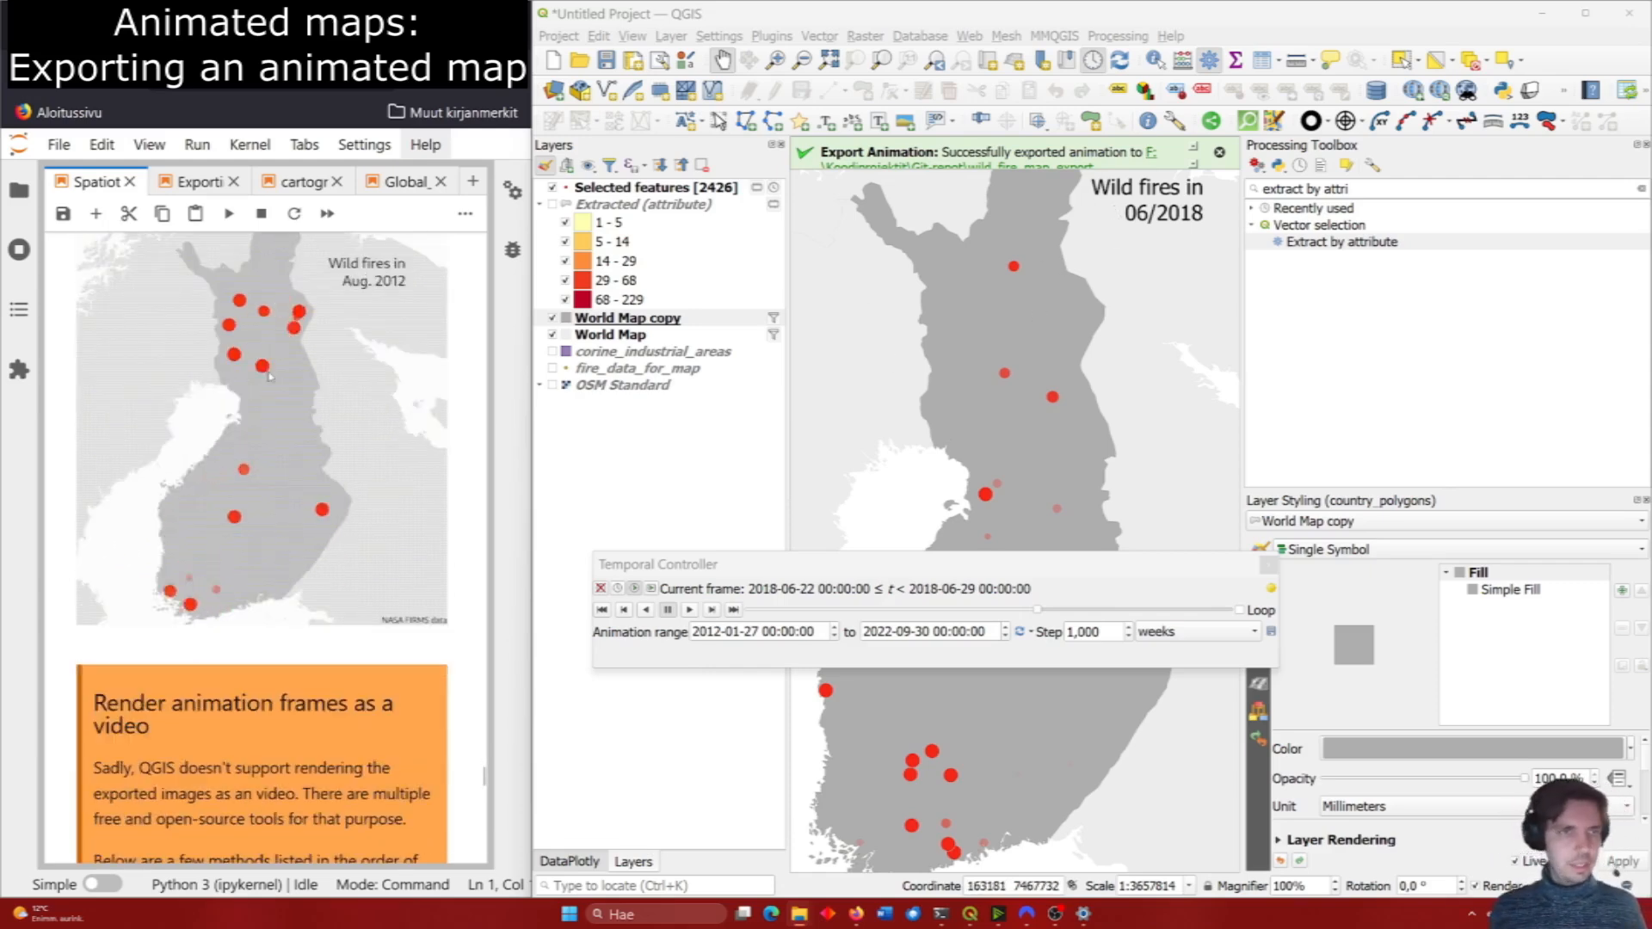
scroll(269, 376, "down", 3)
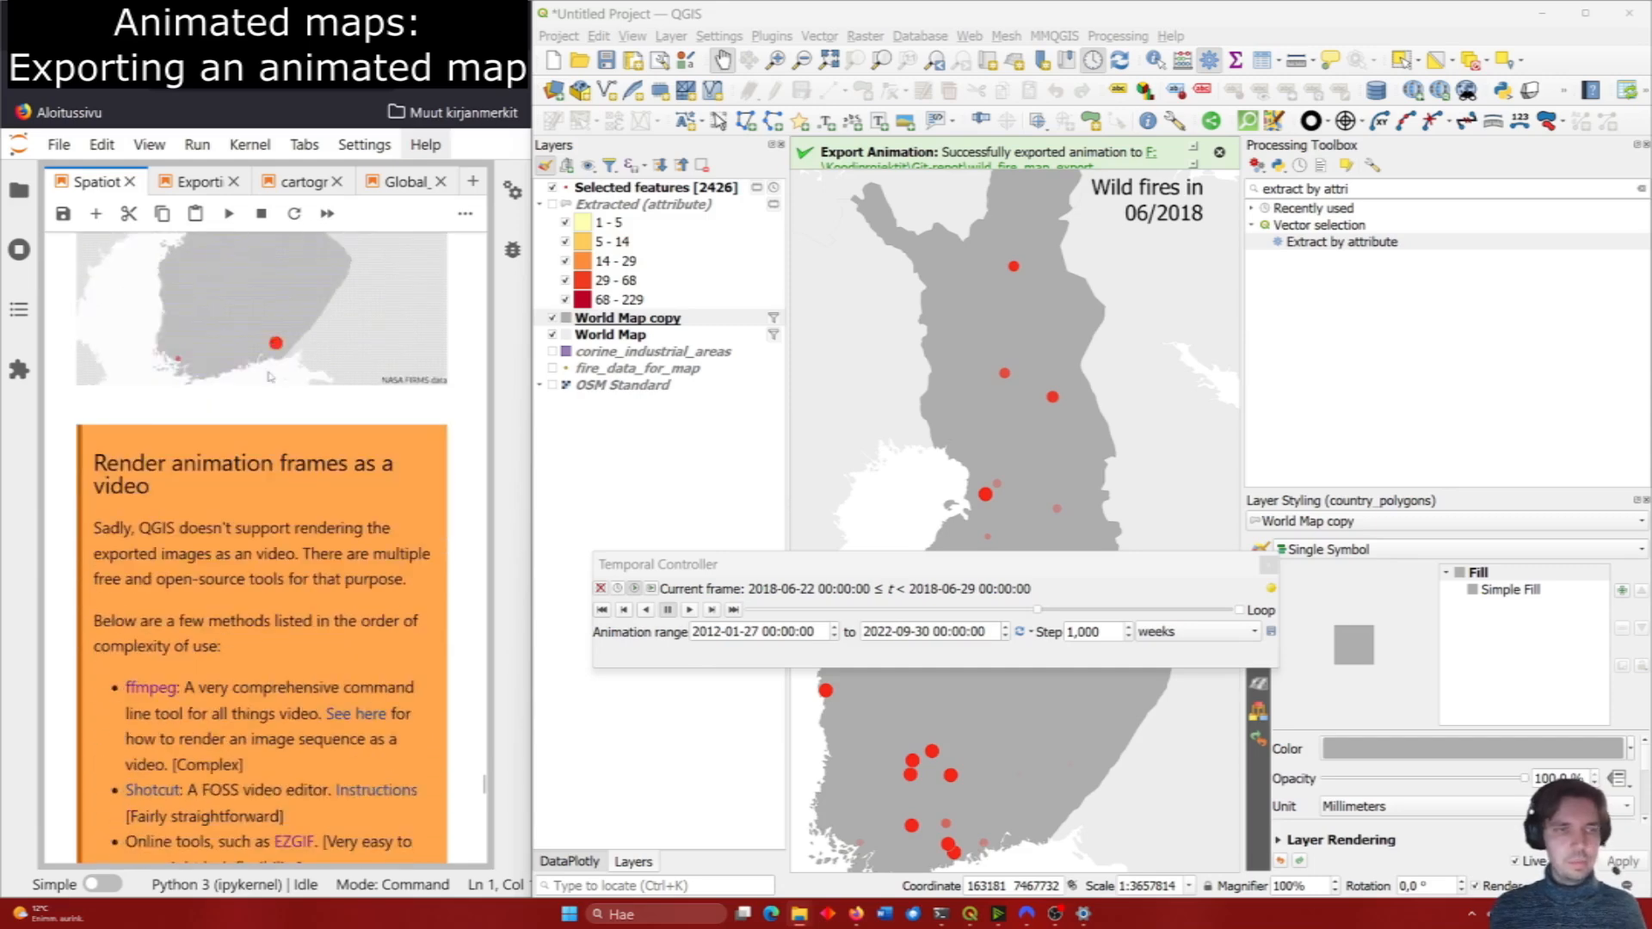
scroll(269, 376, "down", 2)
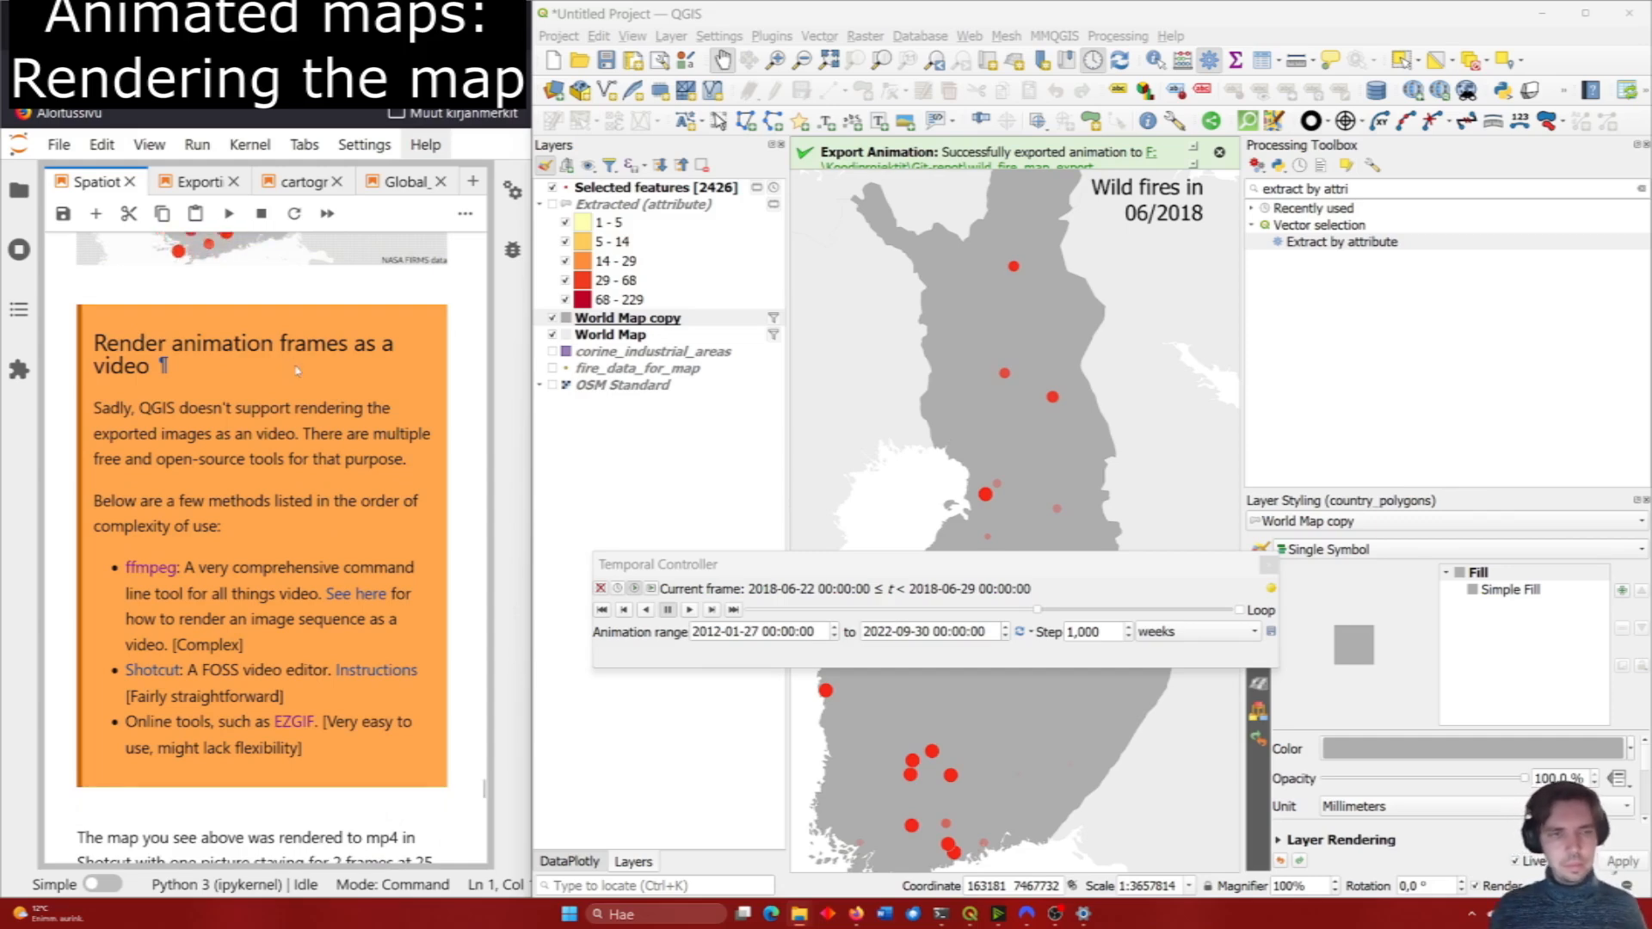
scroll(283, 414, "down", 4)
scroll(282, 412, "up", 2)
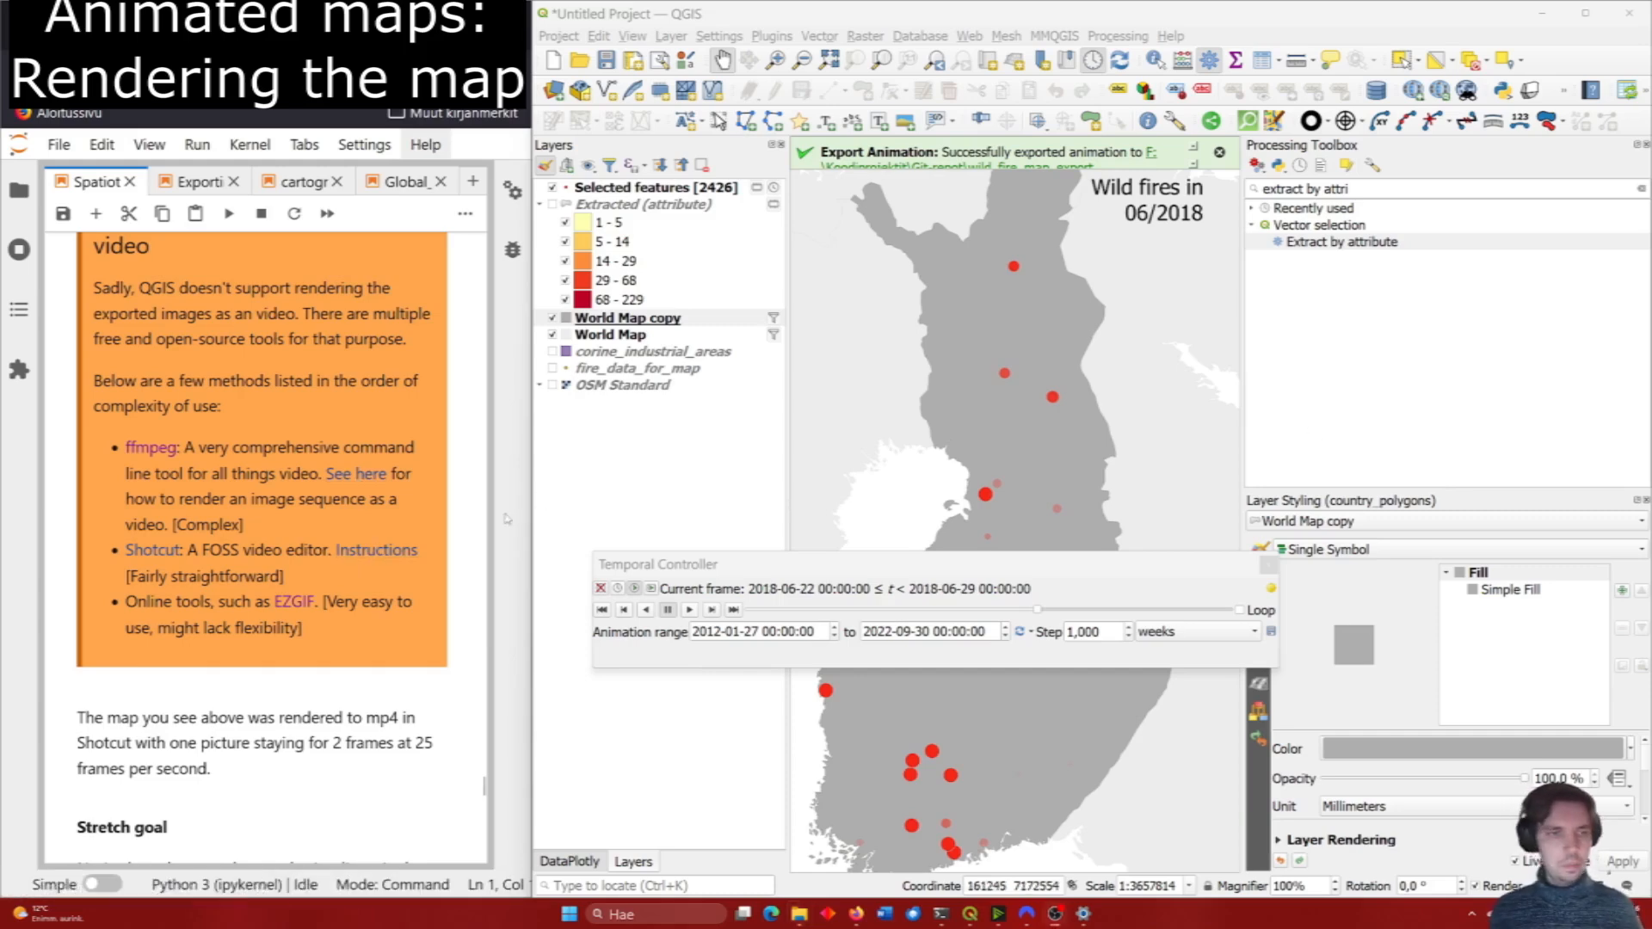
Open the notebook's EZGIF link and examine the image upload options of the Animated WebP Maker.
left_click(303, 606)
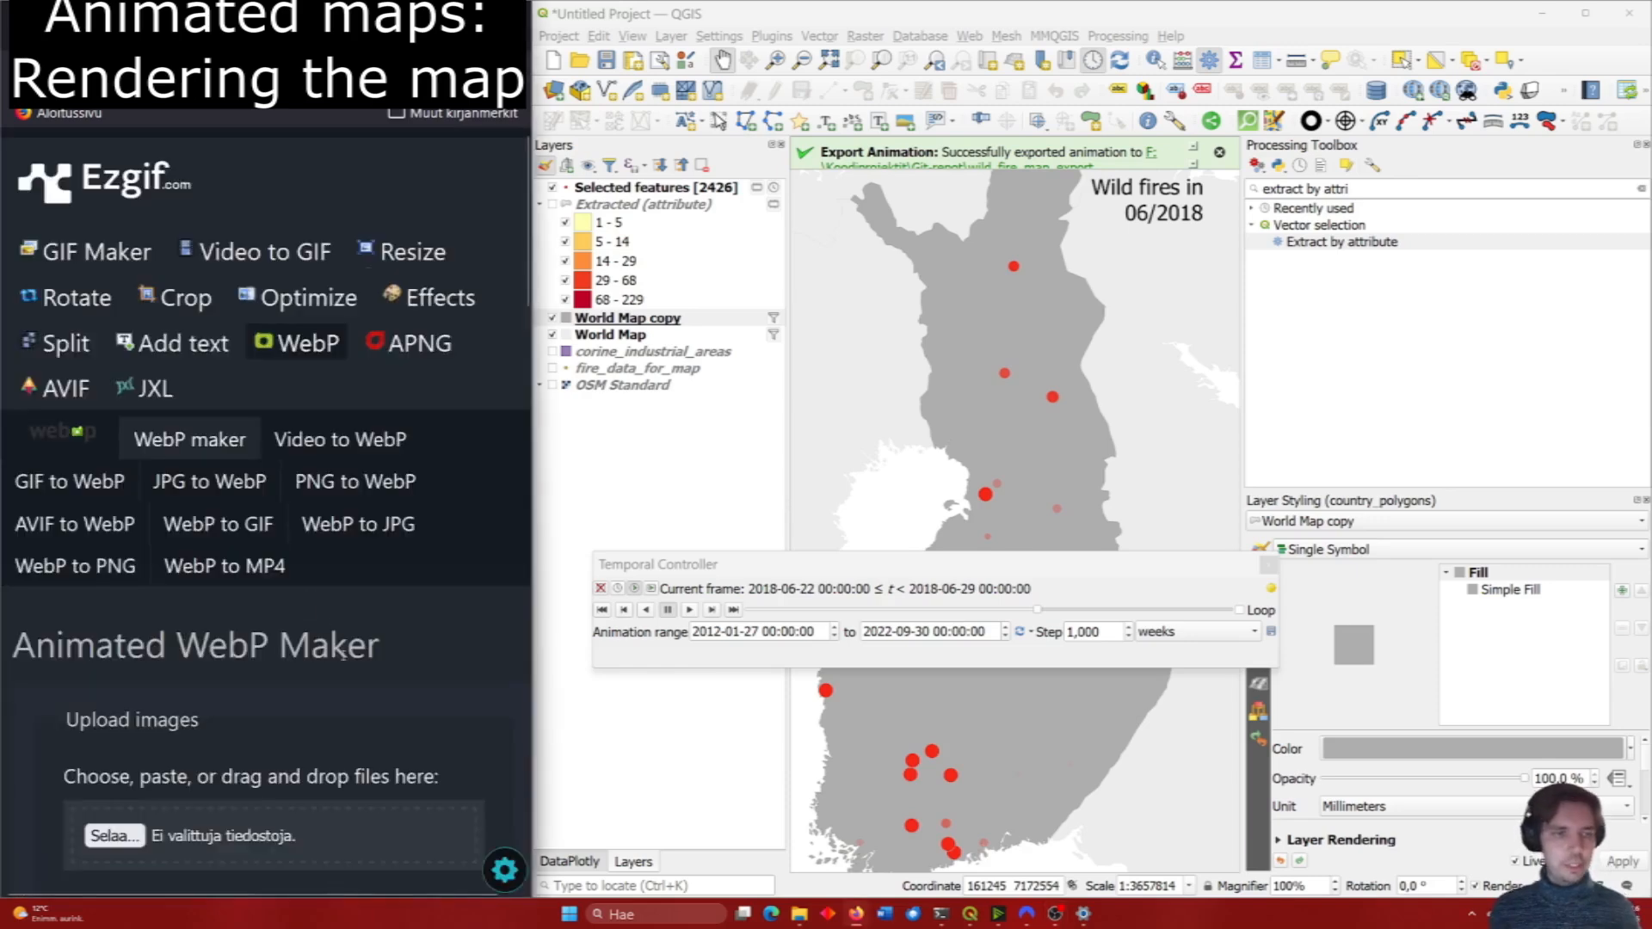
scroll(348, 678, "down", 4)
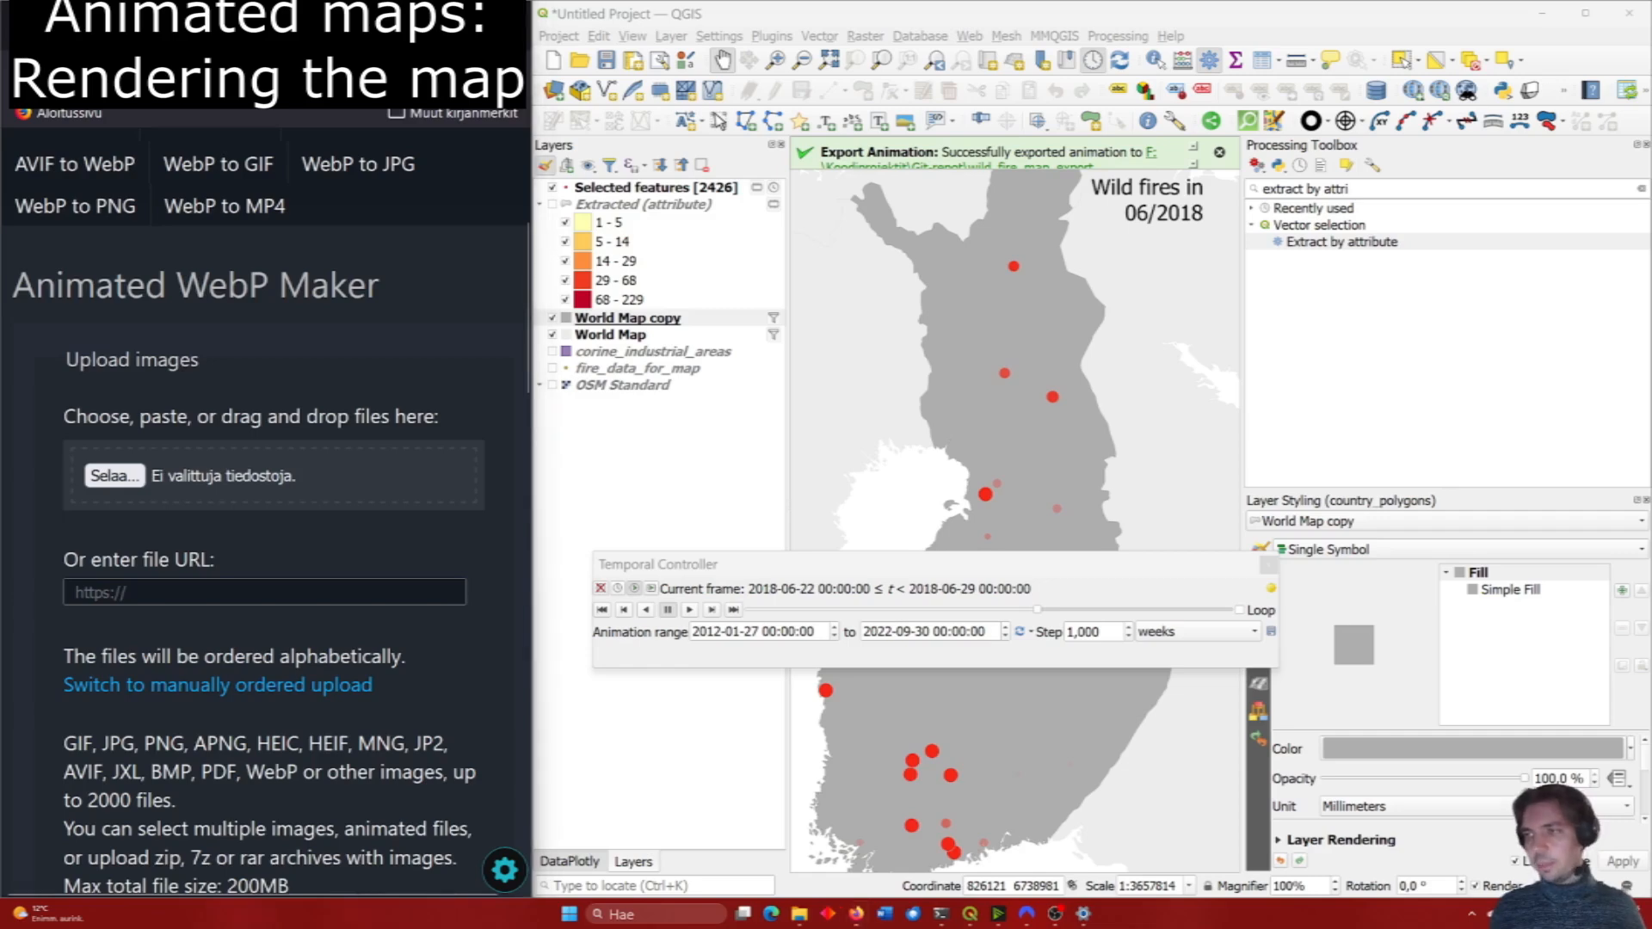
left_click(1650, 915)
left_click(1650, 916)
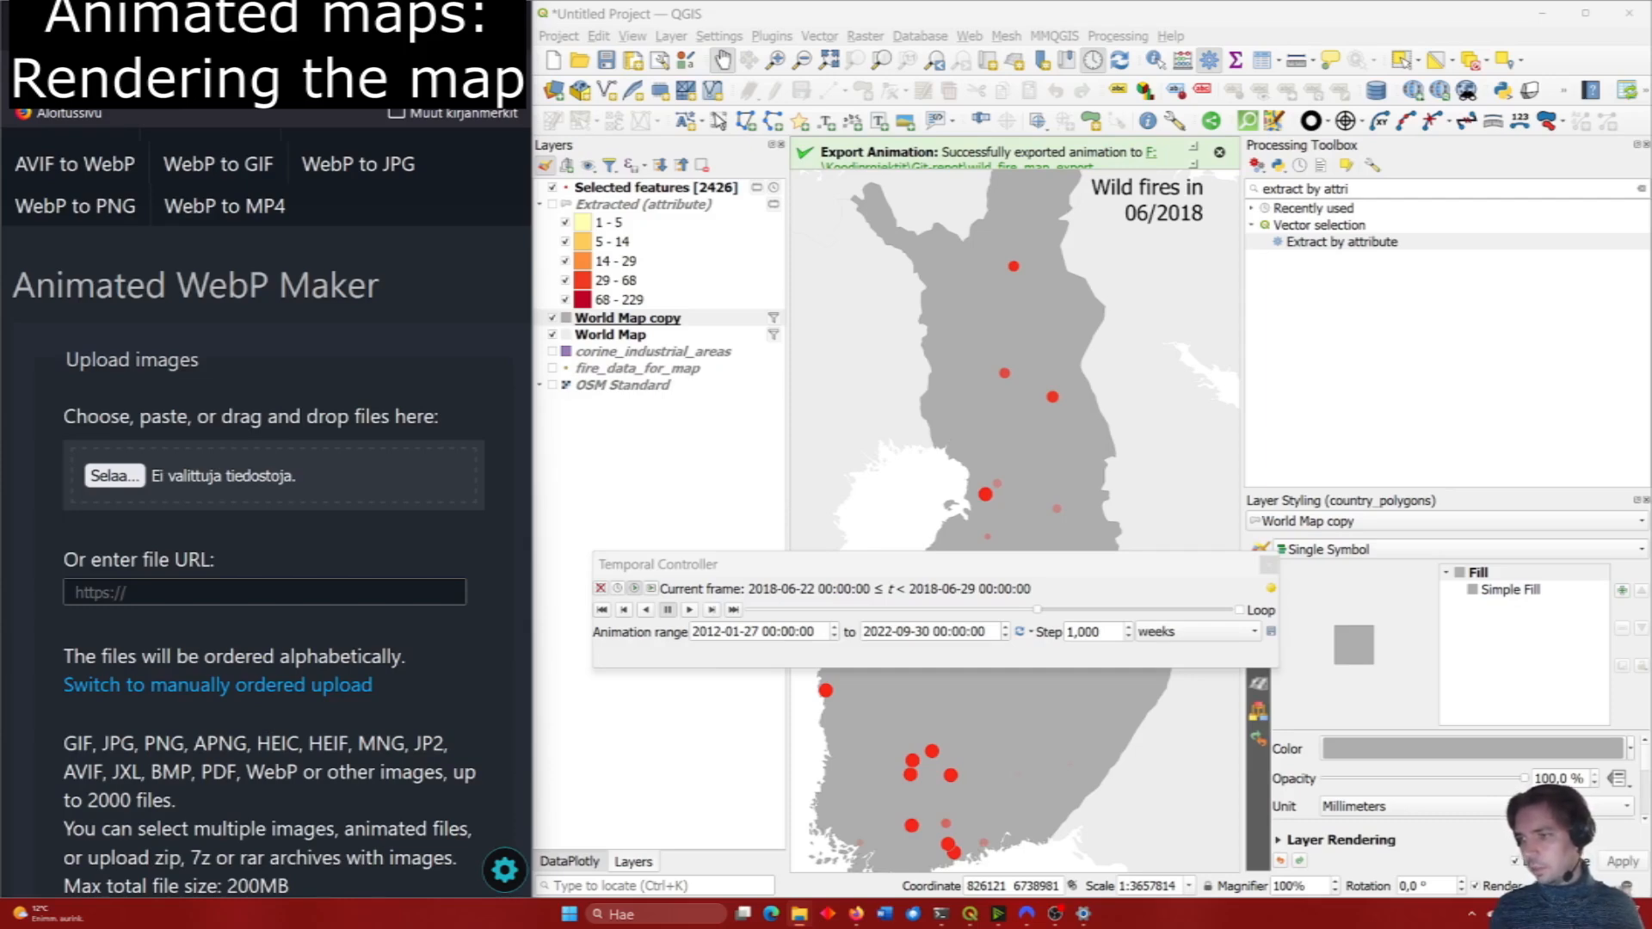
left_click_drag(516, 631, 123, 476)
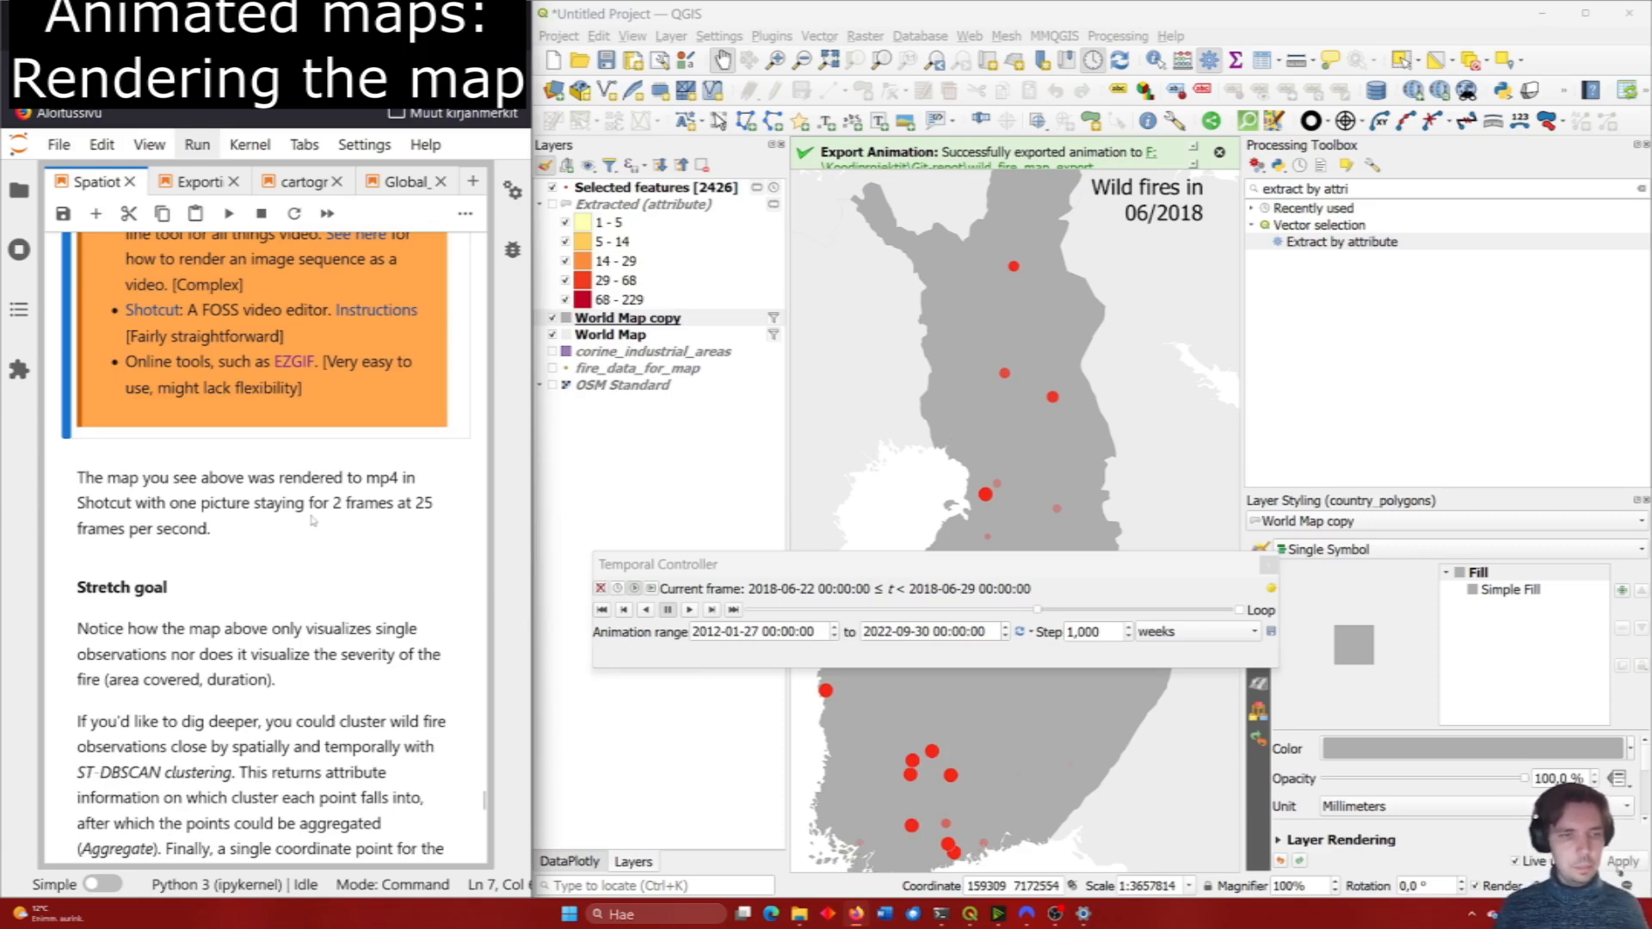
Read the notebook's stretch goal about ST-DBSCAN clustering, moving the Temporal Controller lower over the map.
scroll(309, 517, "down", 3)
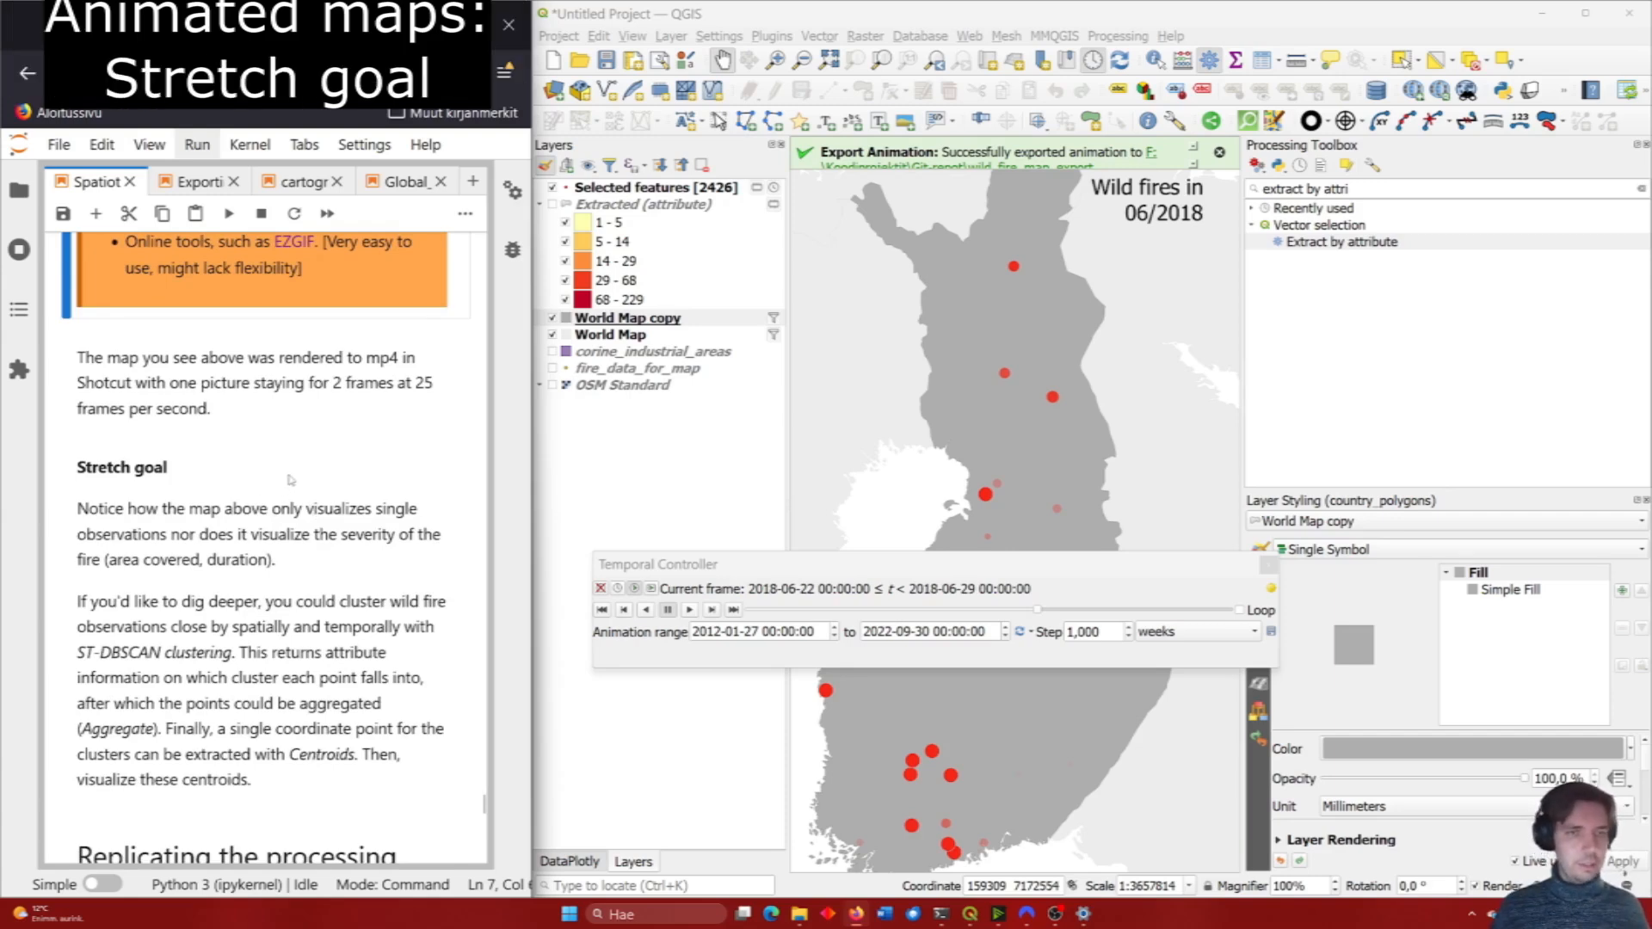
left_click_drag(1080, 565, 1203, 684)
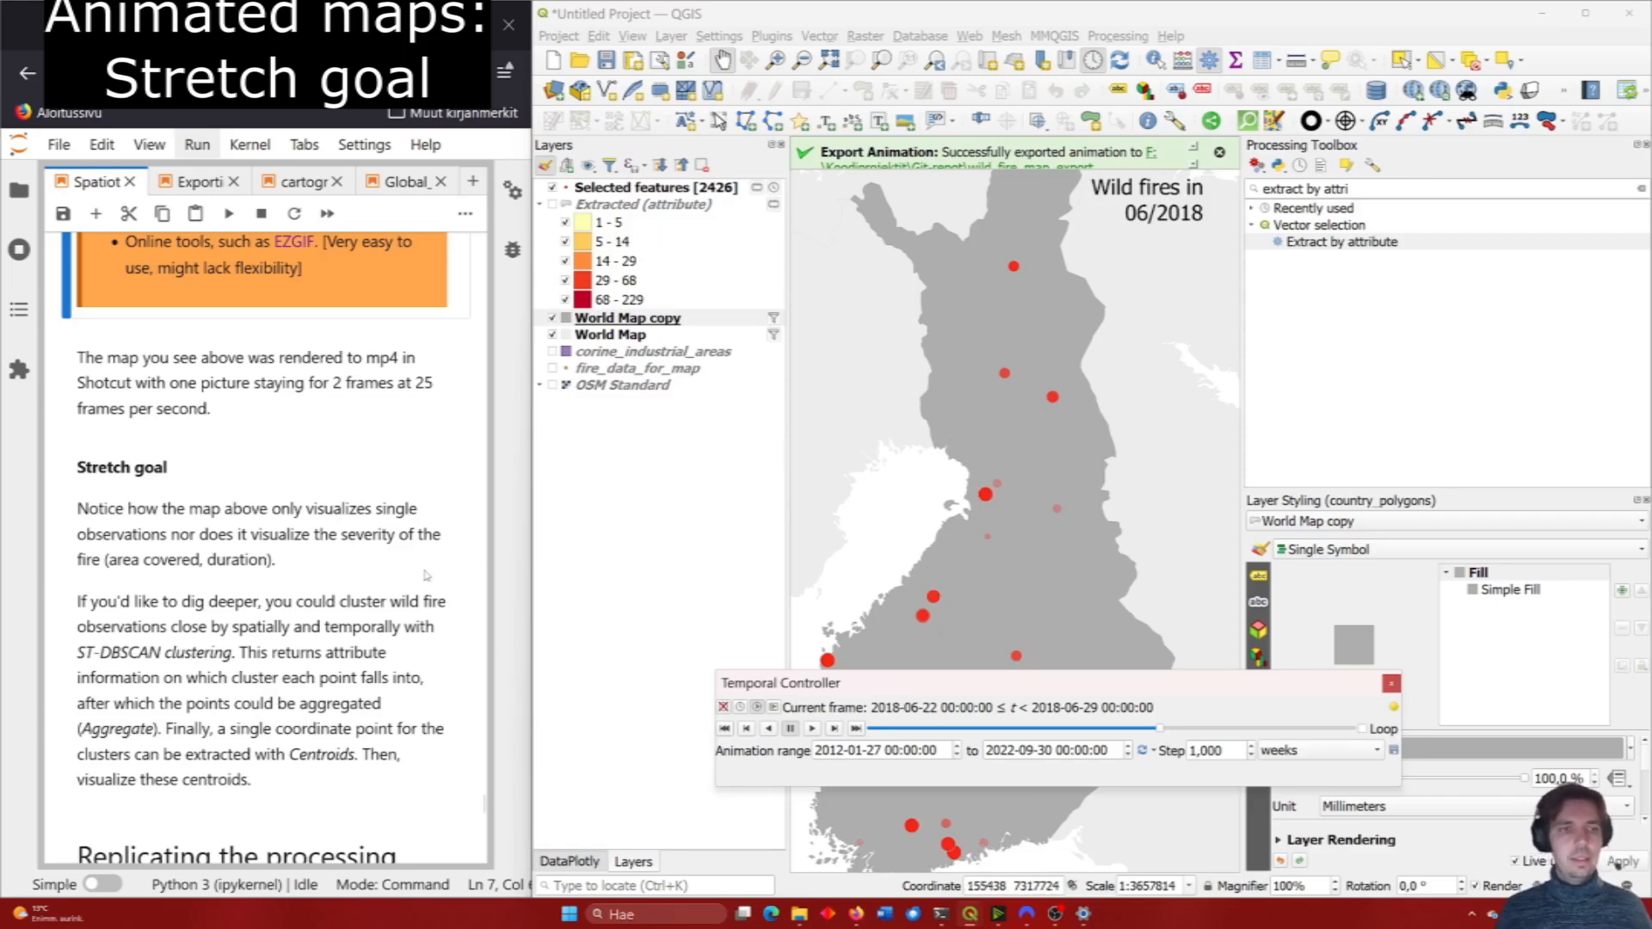
scroll(427, 575, "down", 3)
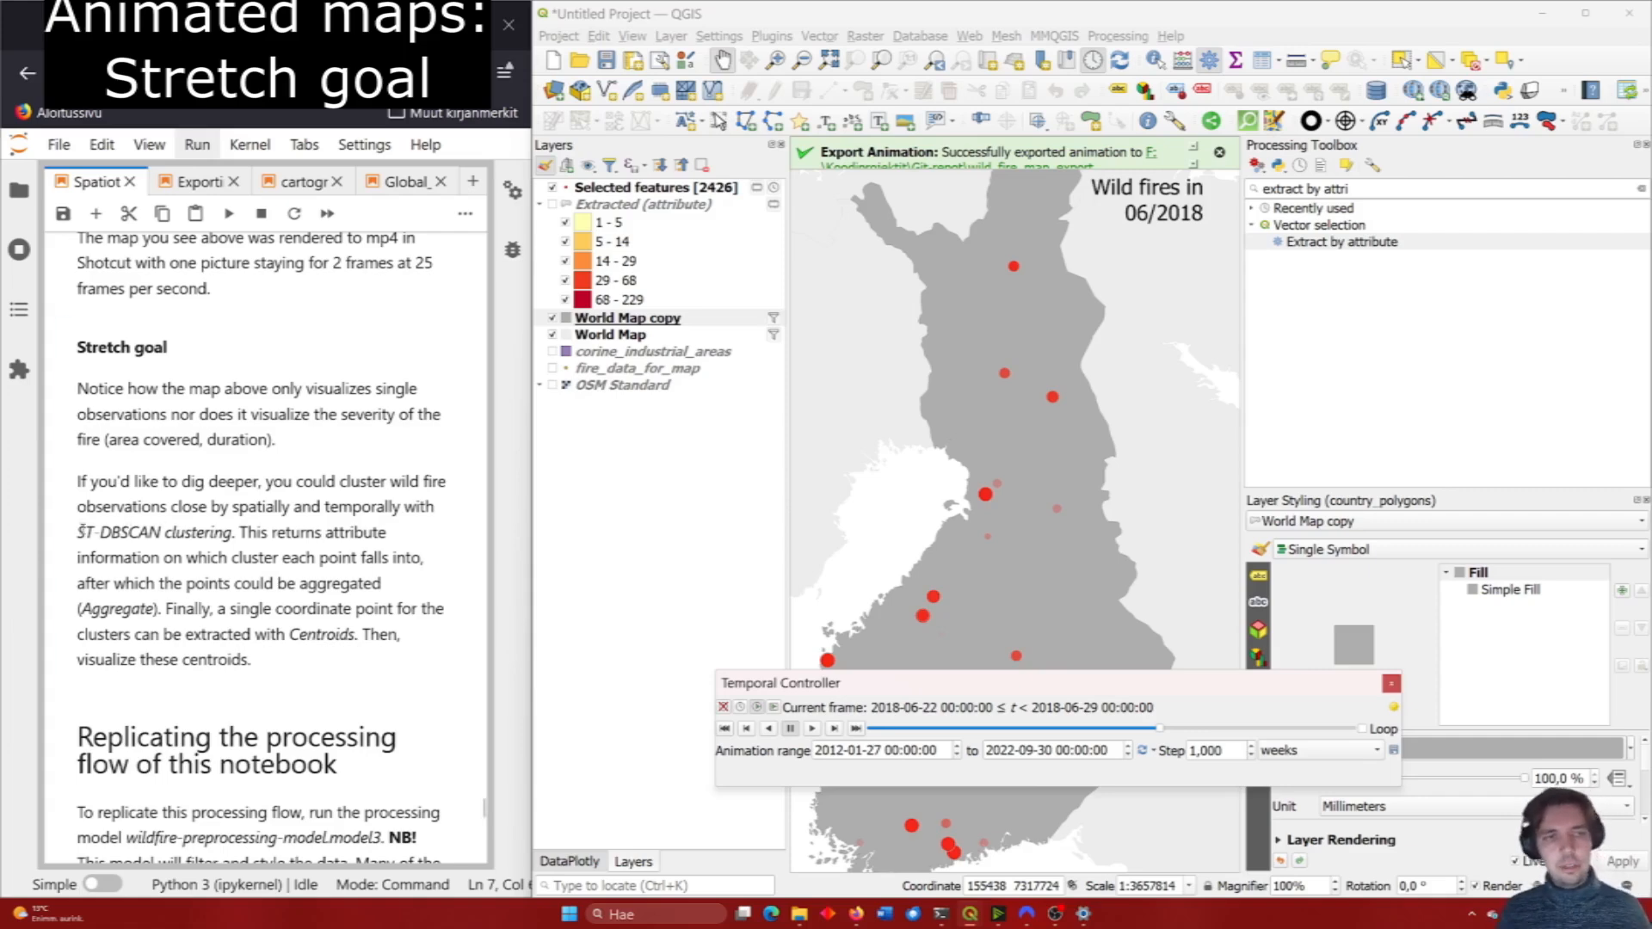
left_click_drag(77, 533, 163, 532)
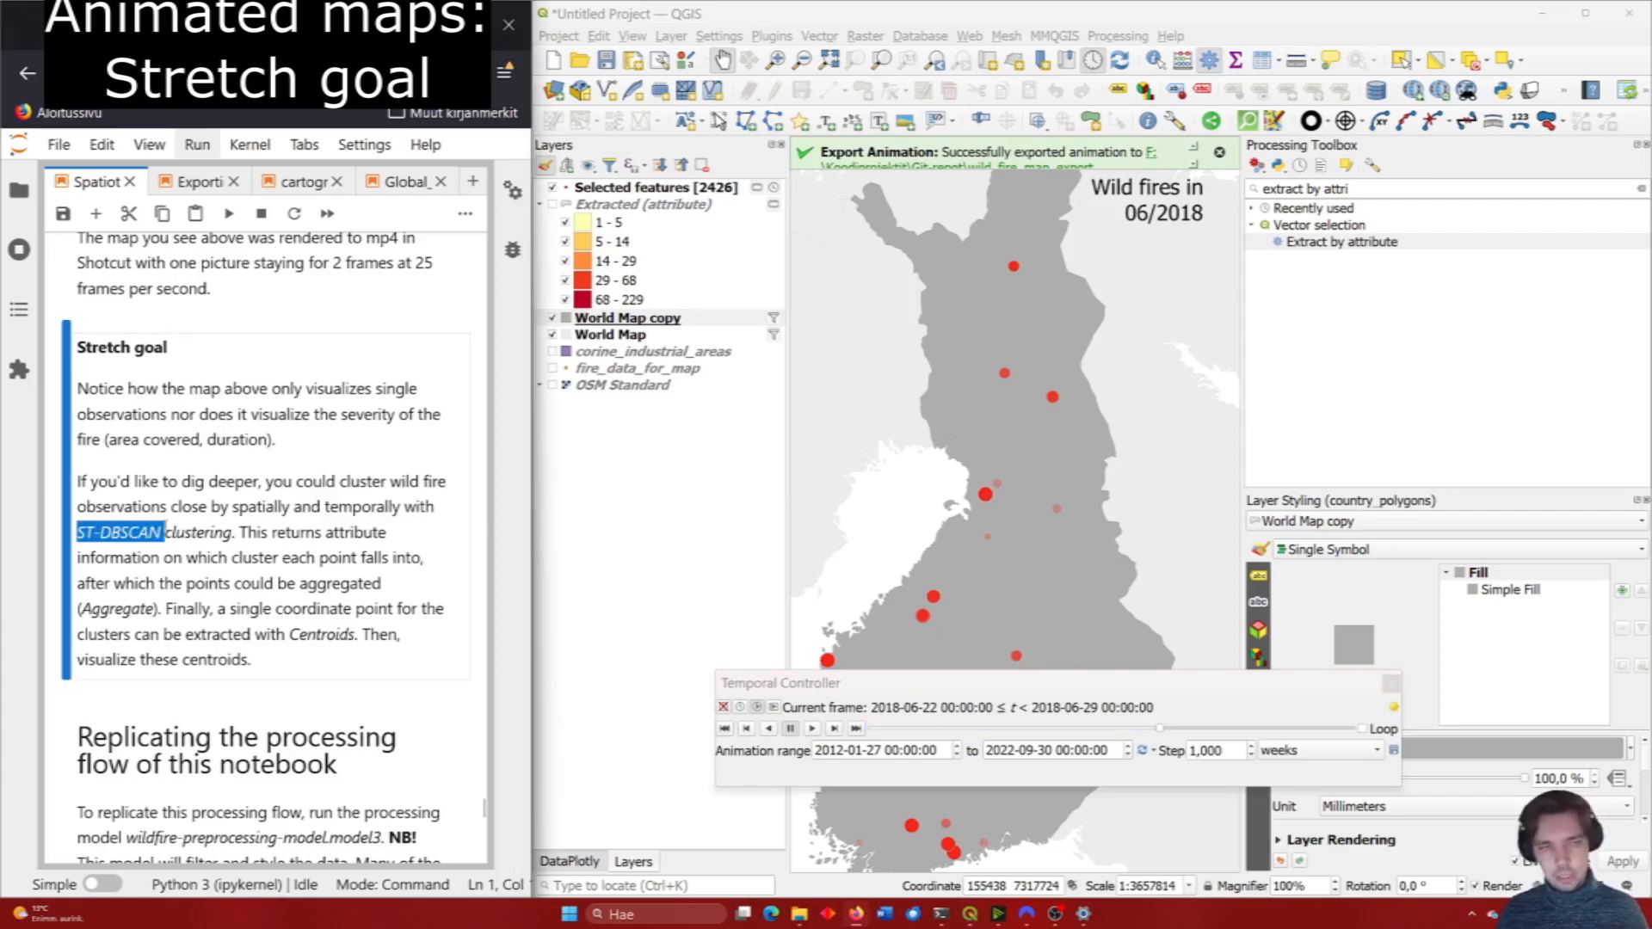
left_click(220, 508)
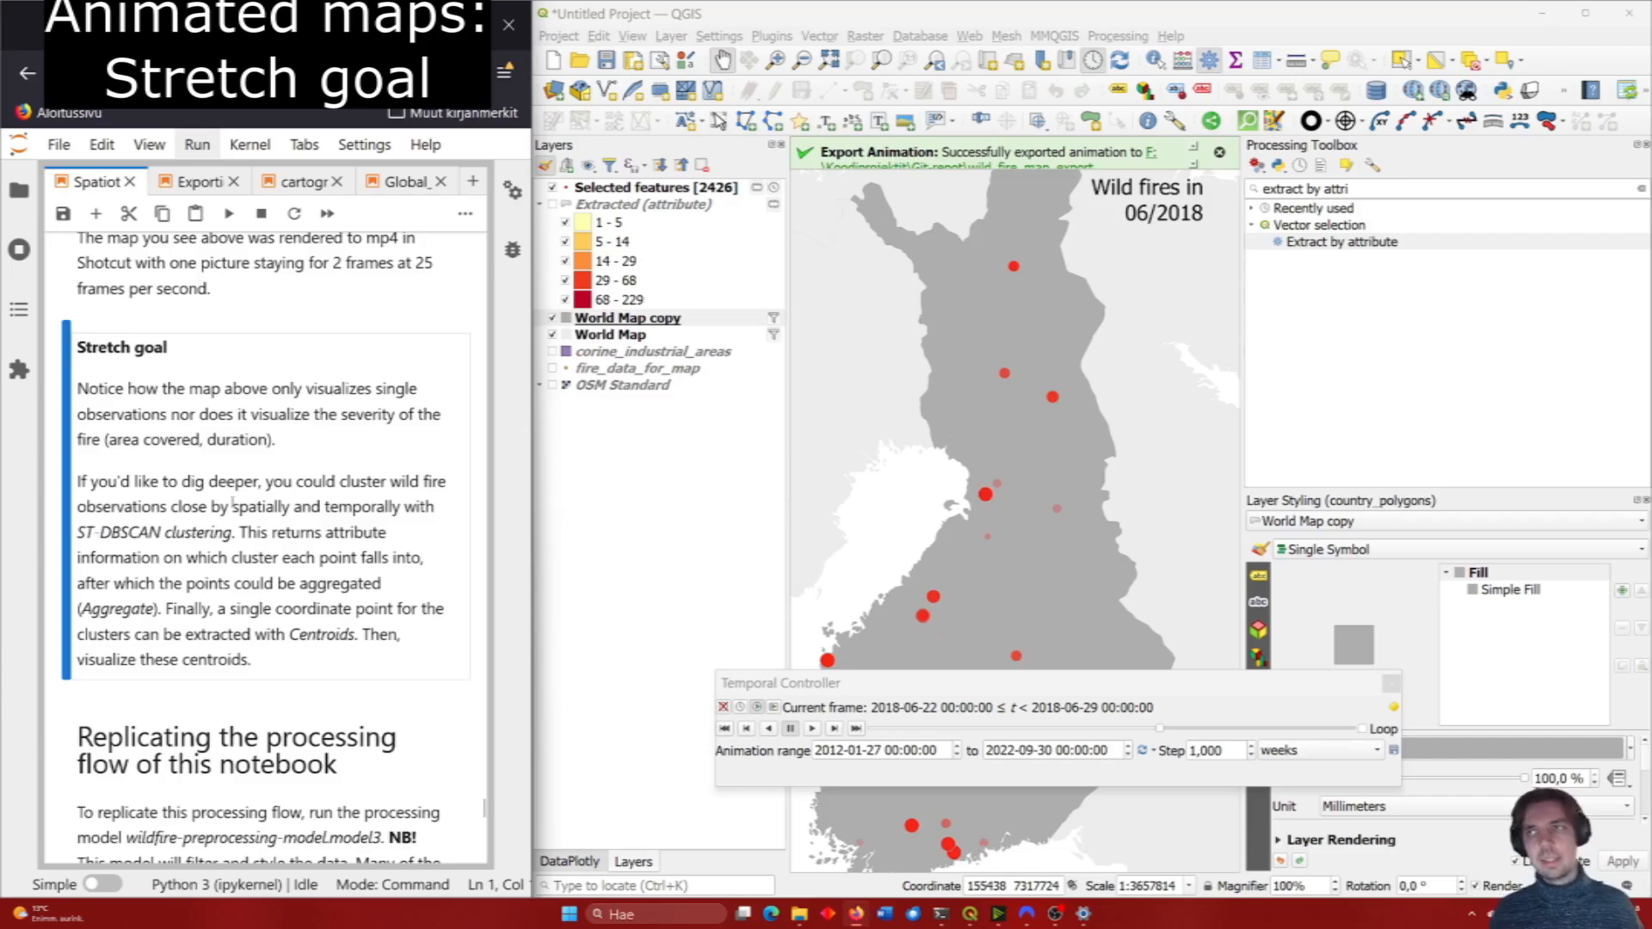
Search the processing tools for "st-d", open ST-DBSCAN clustering and choose Selected features as the input layer.
left_click(1363, 184)
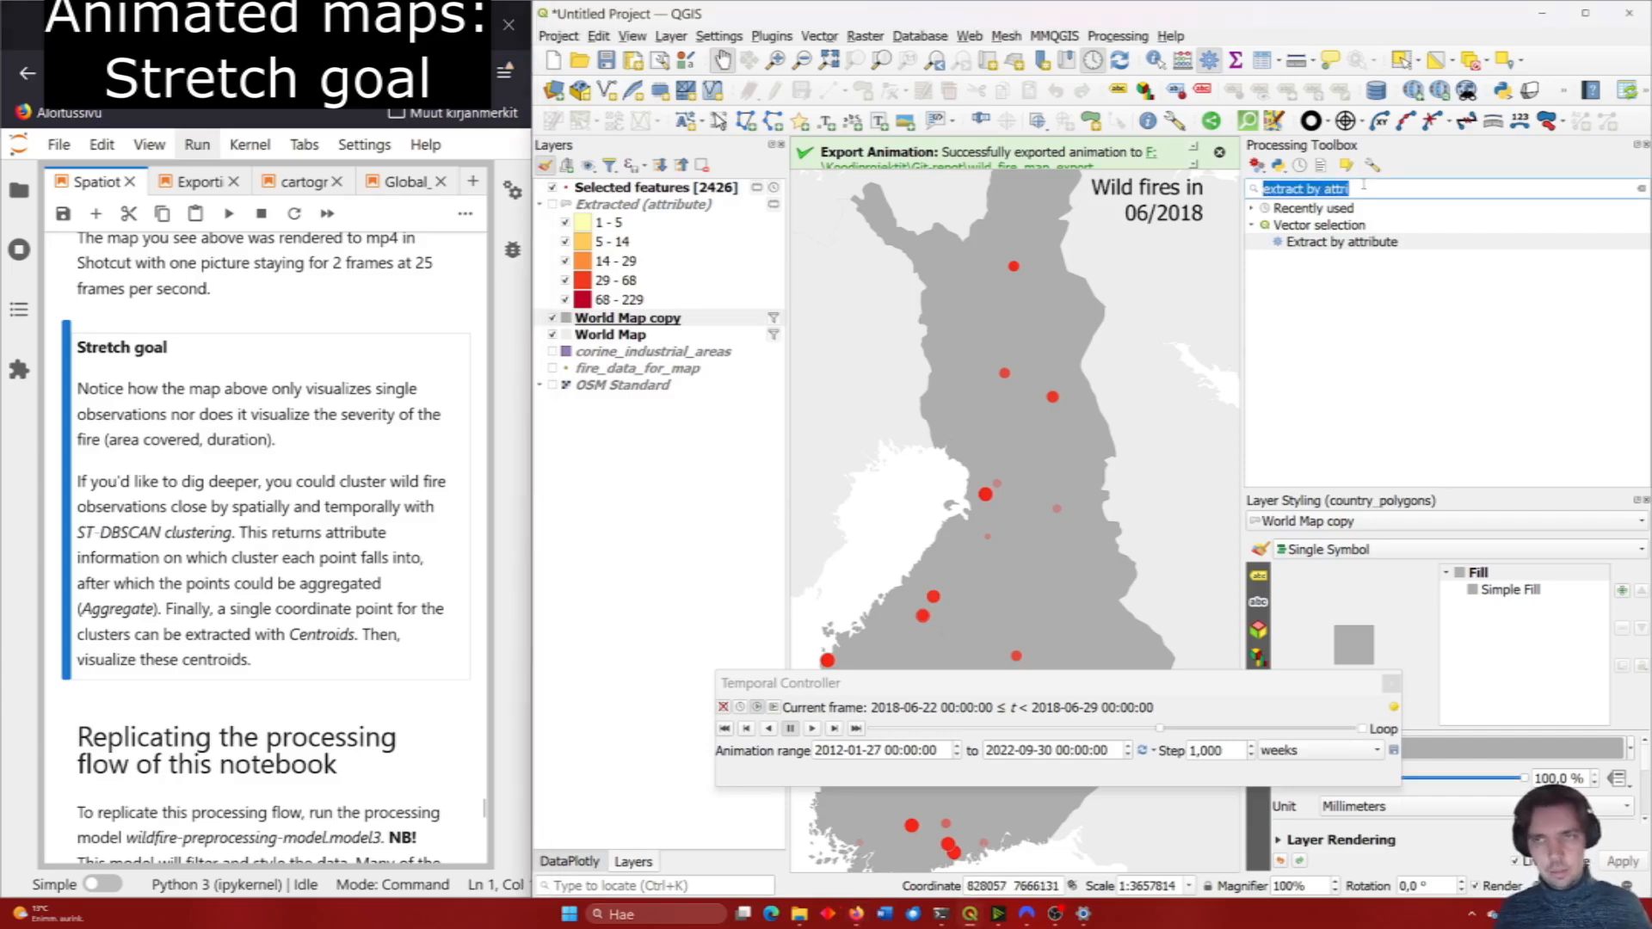
type("st-d")
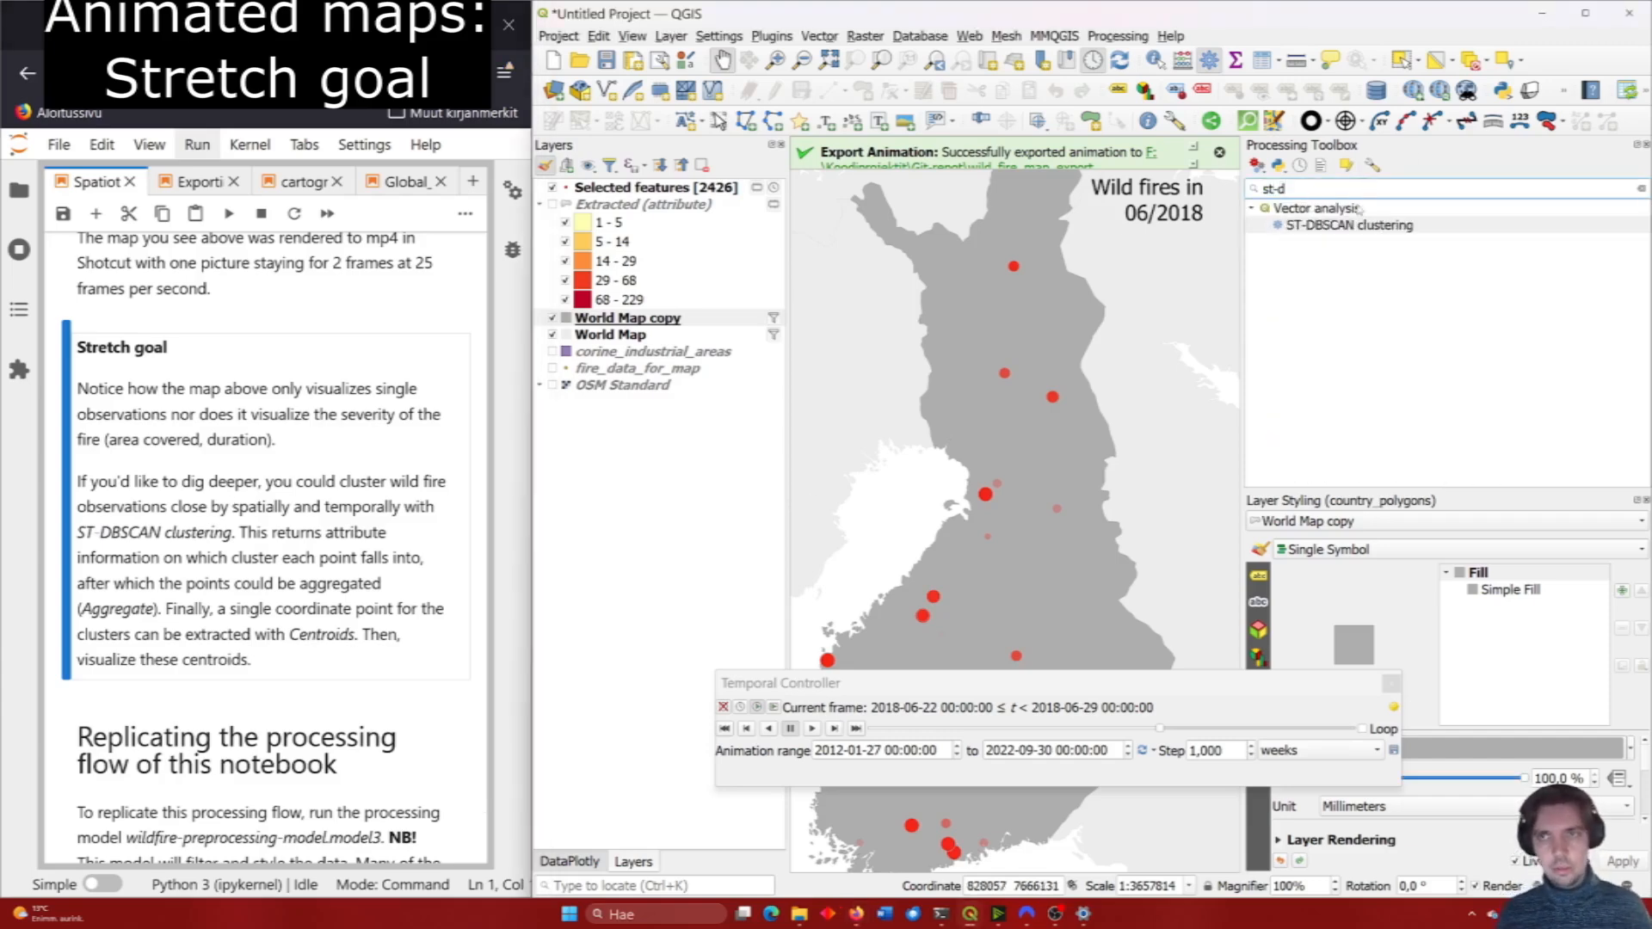
double_click(1351, 224)
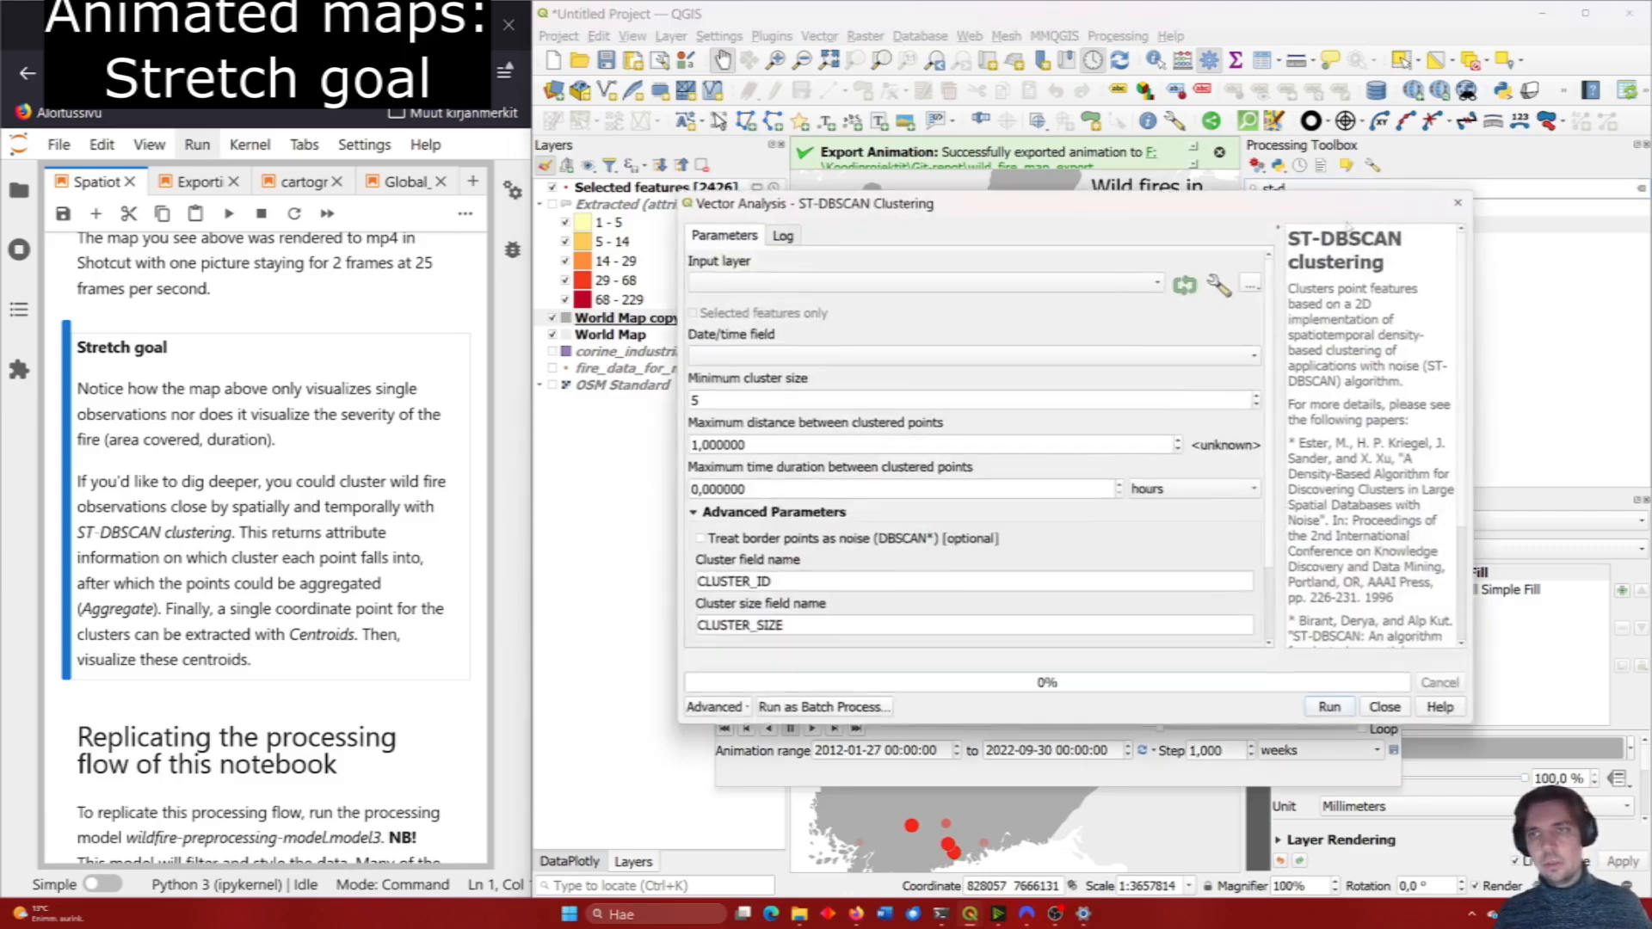
left_click(906, 281)
left_click(876, 307)
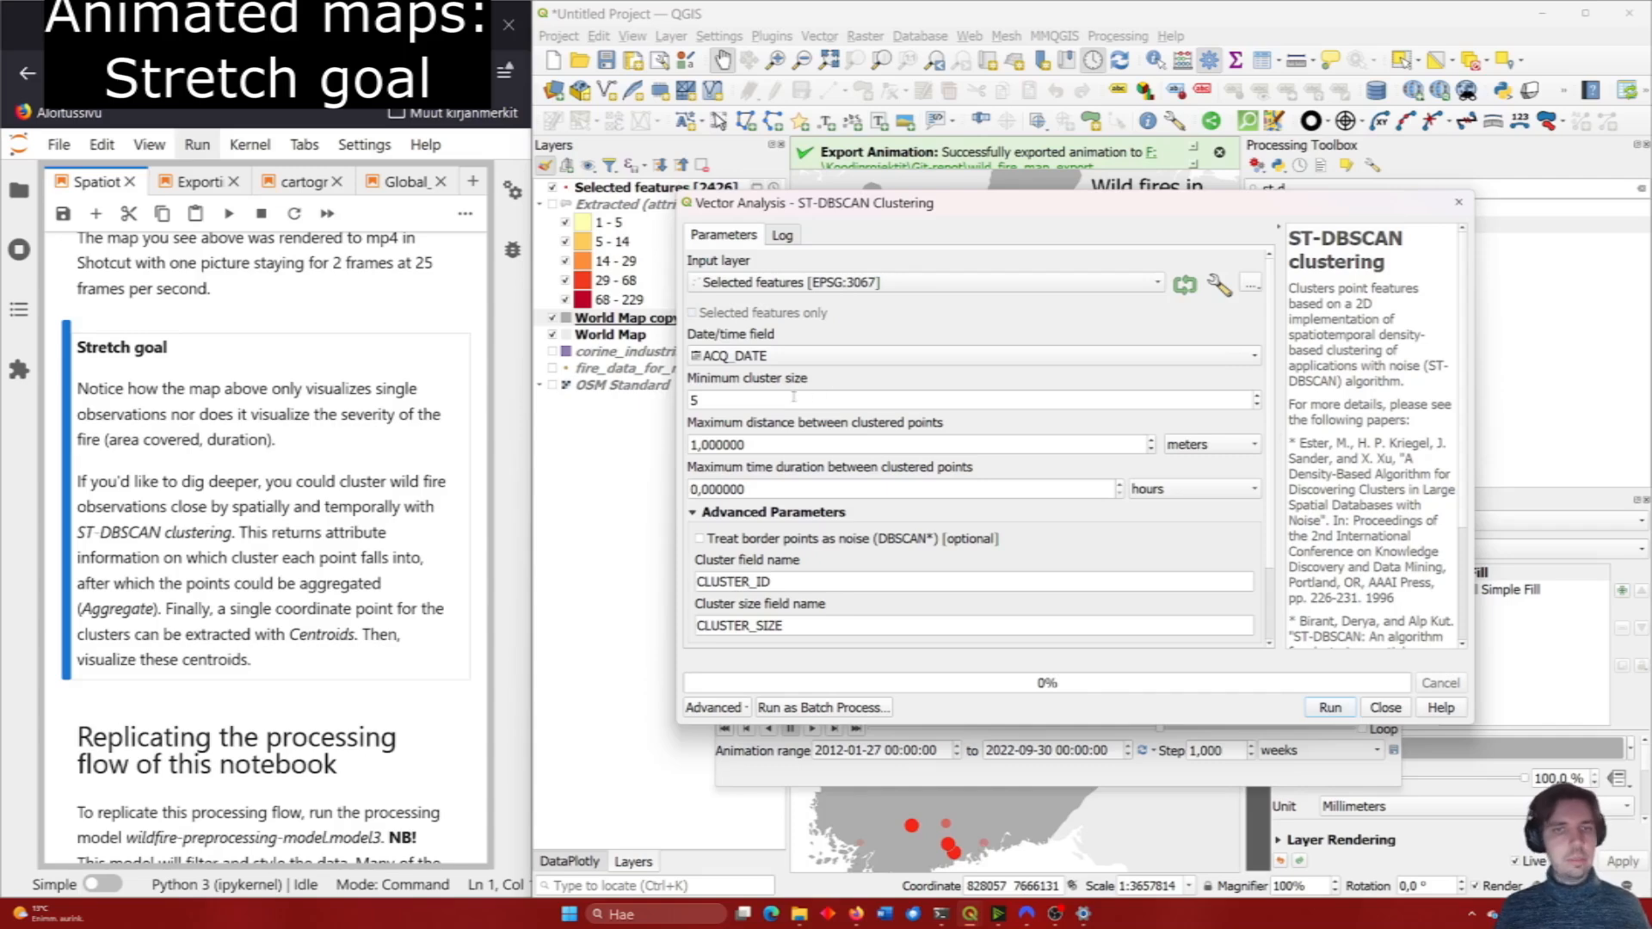
Set the maximum distance between clustered points to 5 kilometers.
left_click(1209, 444)
left_click(1199, 466)
double_click(845, 445)
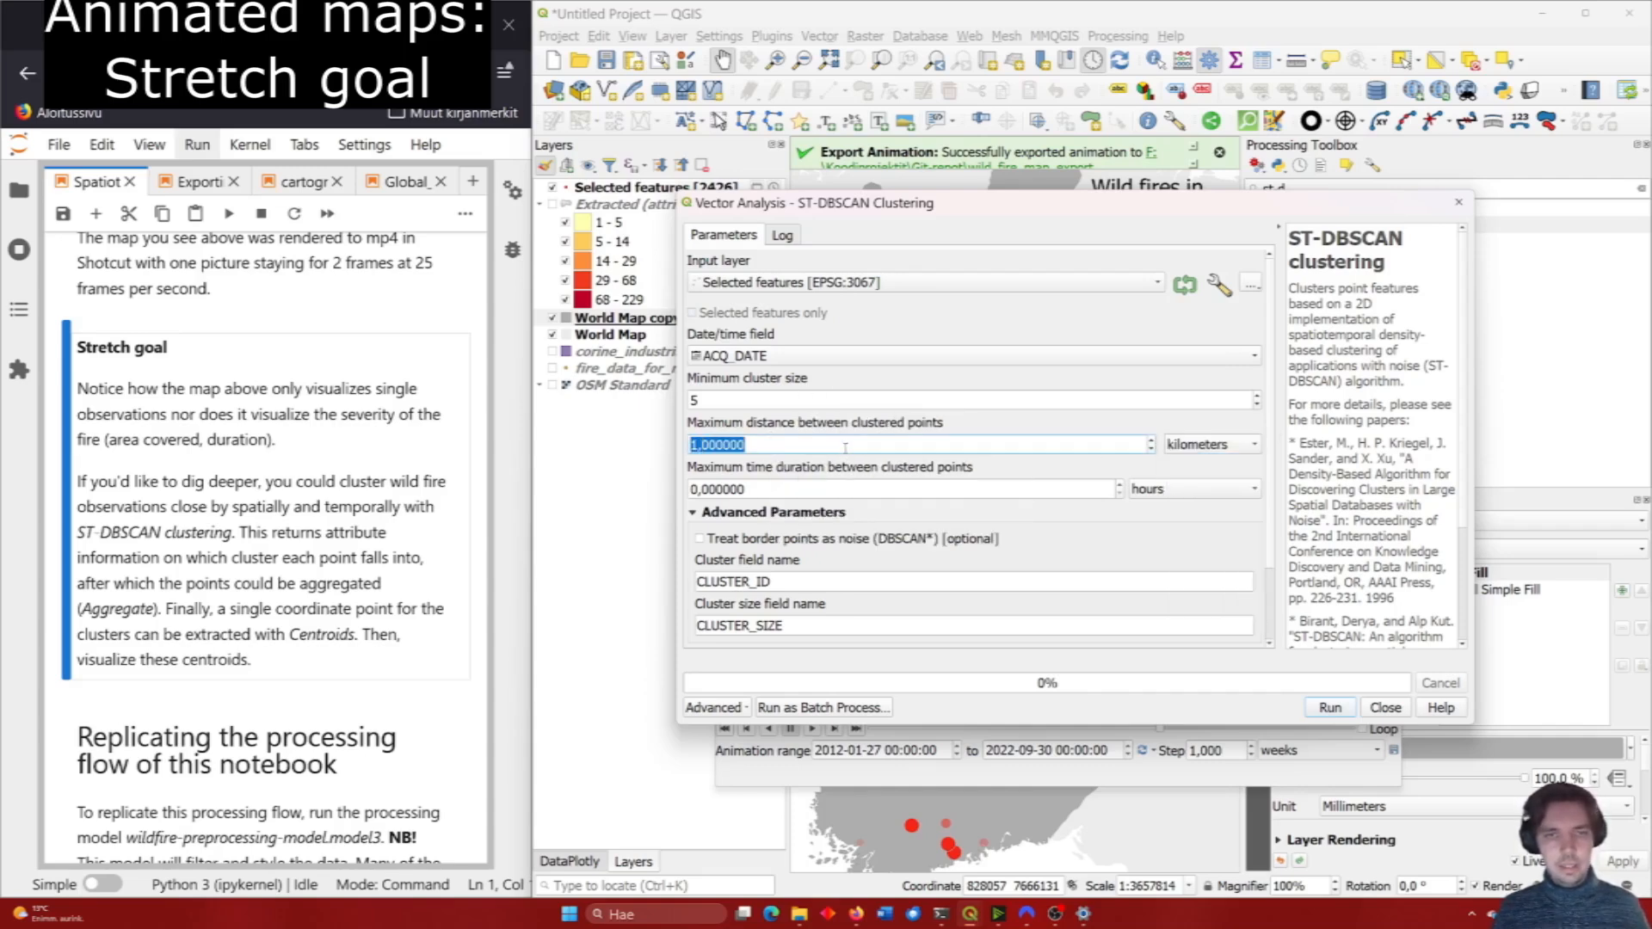
type("5")
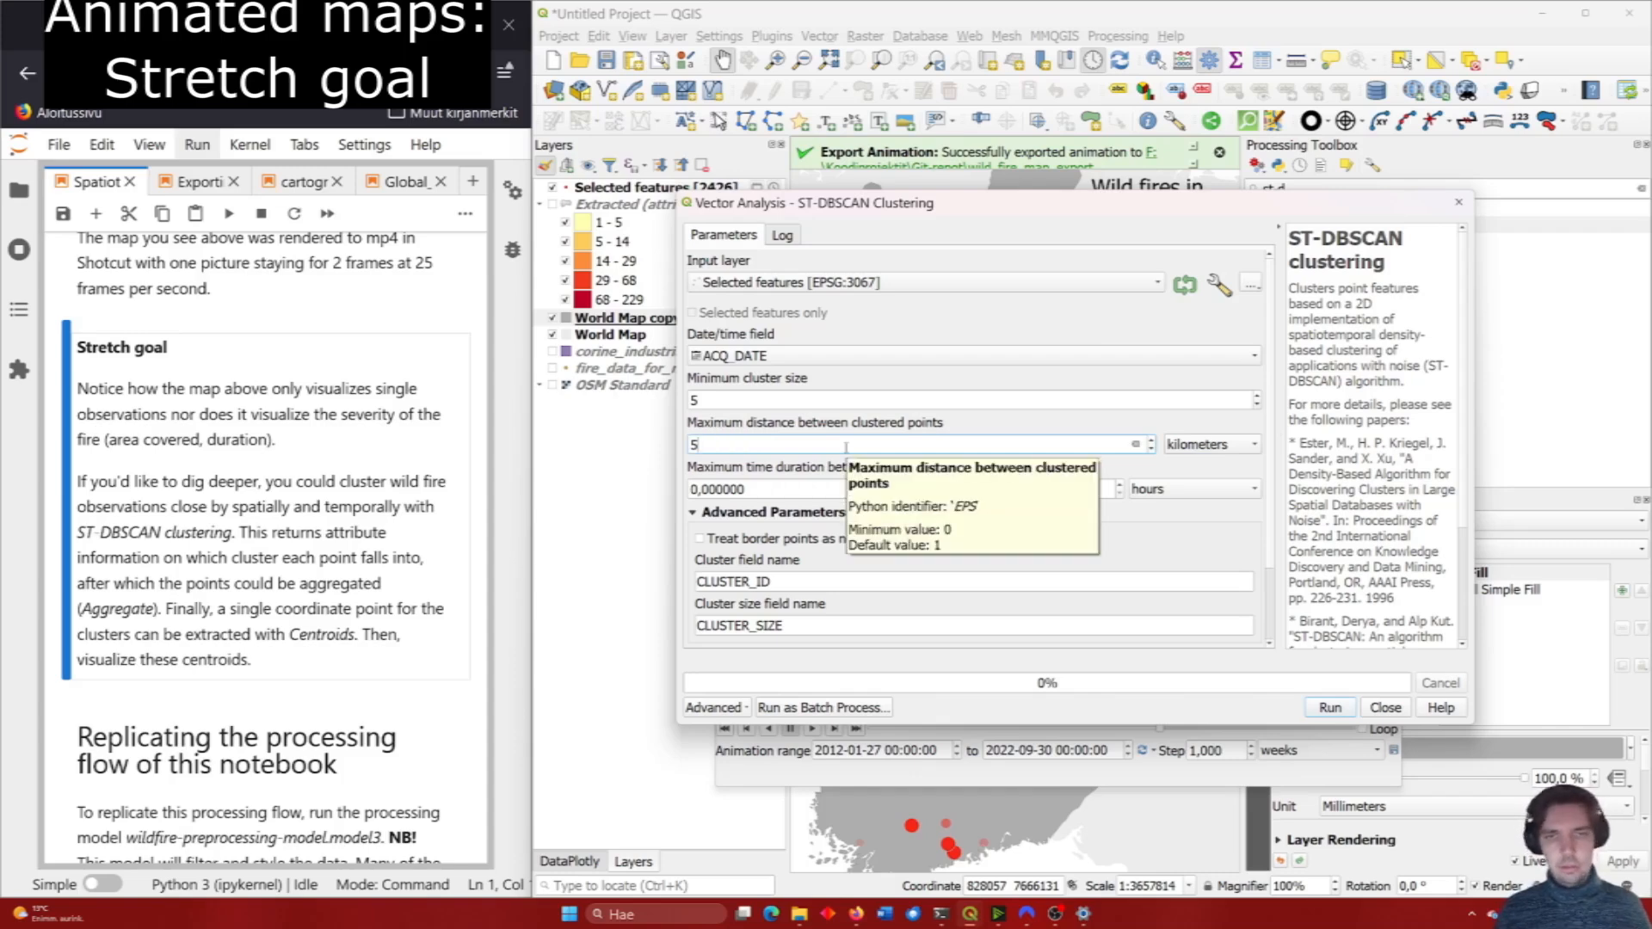
Set the maximum time duration between clustered points to 1 day and close the clustering dialog without running it.
left_click(1188, 489)
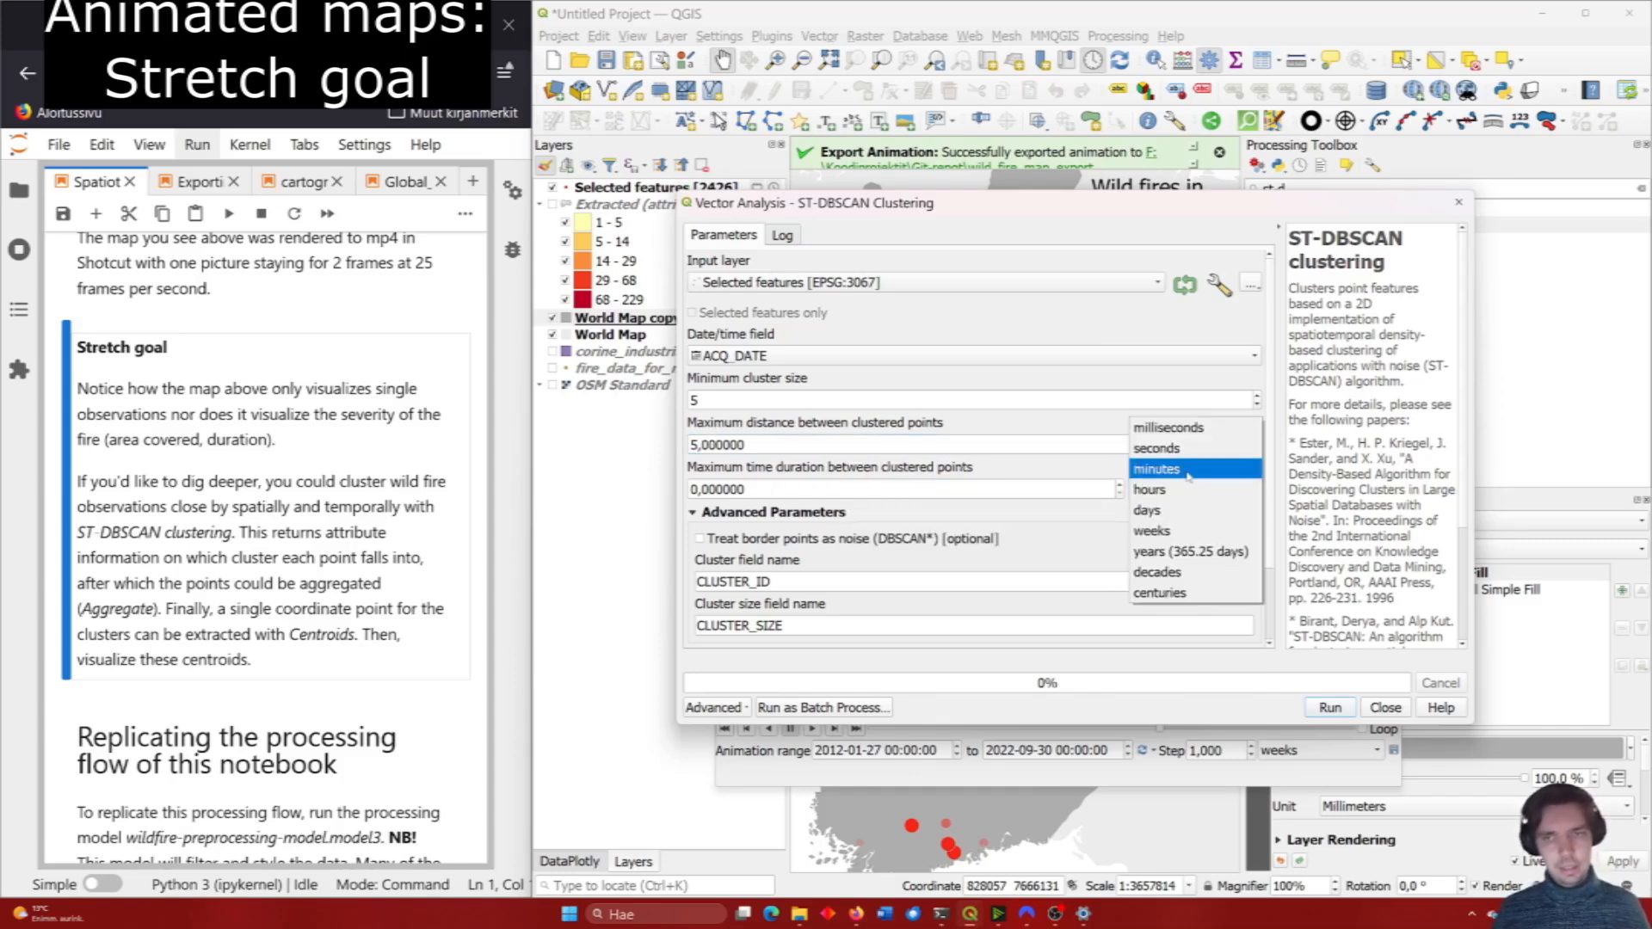
left_click(1191, 533)
left_click(1192, 490)
left_click(1191, 467)
triple_click(849, 482)
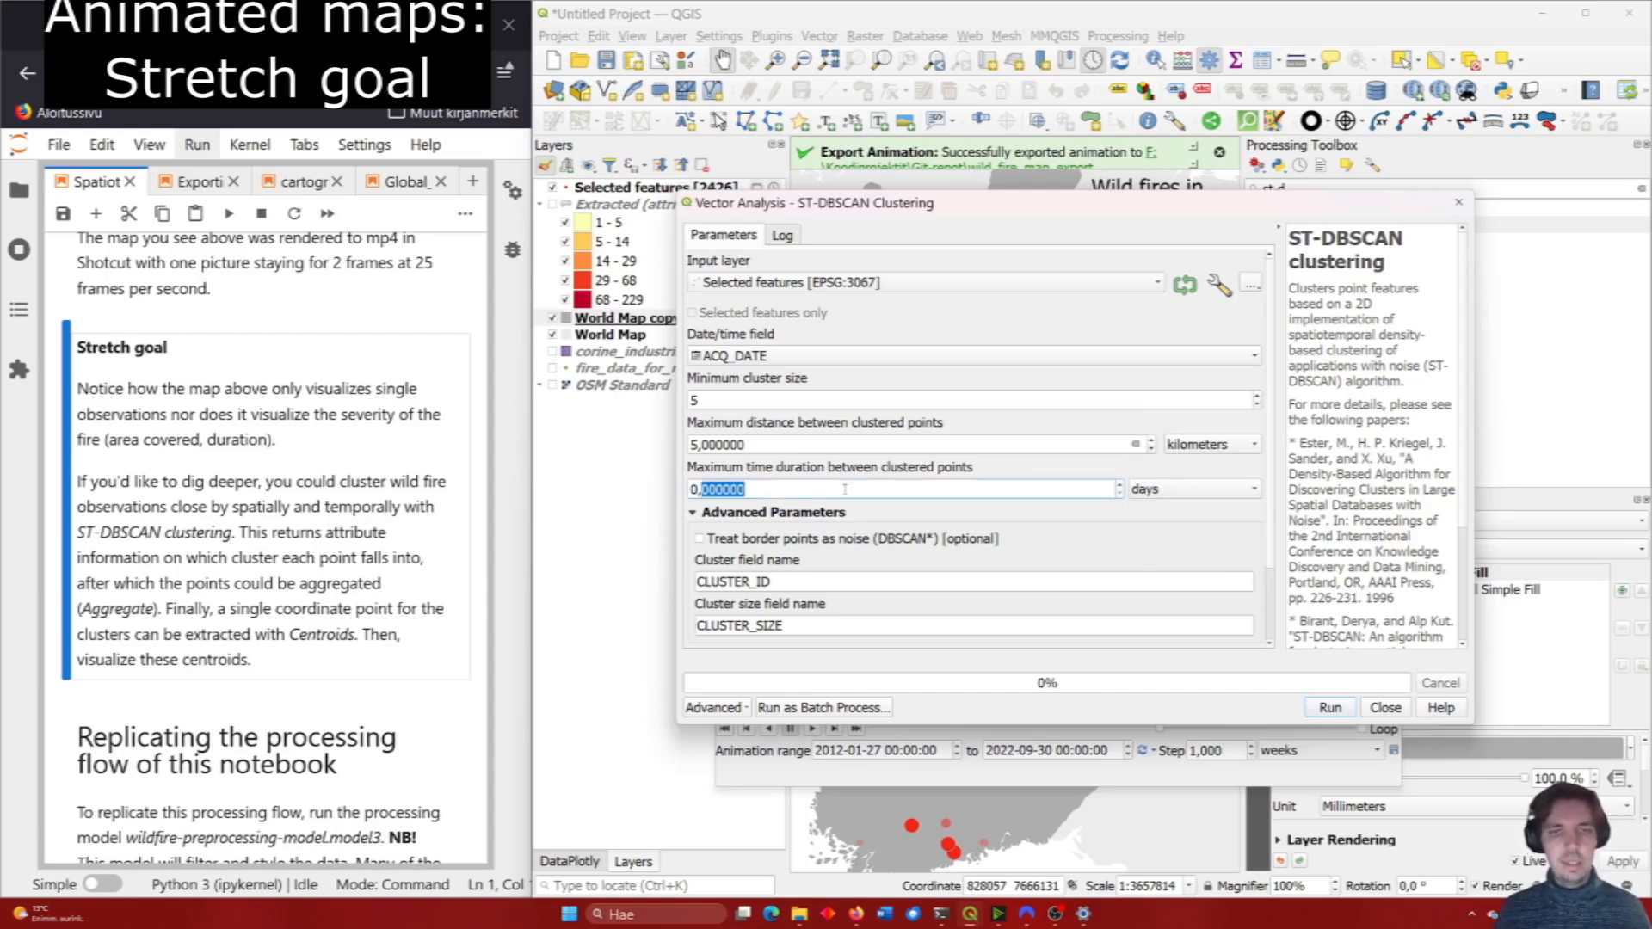
type("1")
left_click(1036, 546)
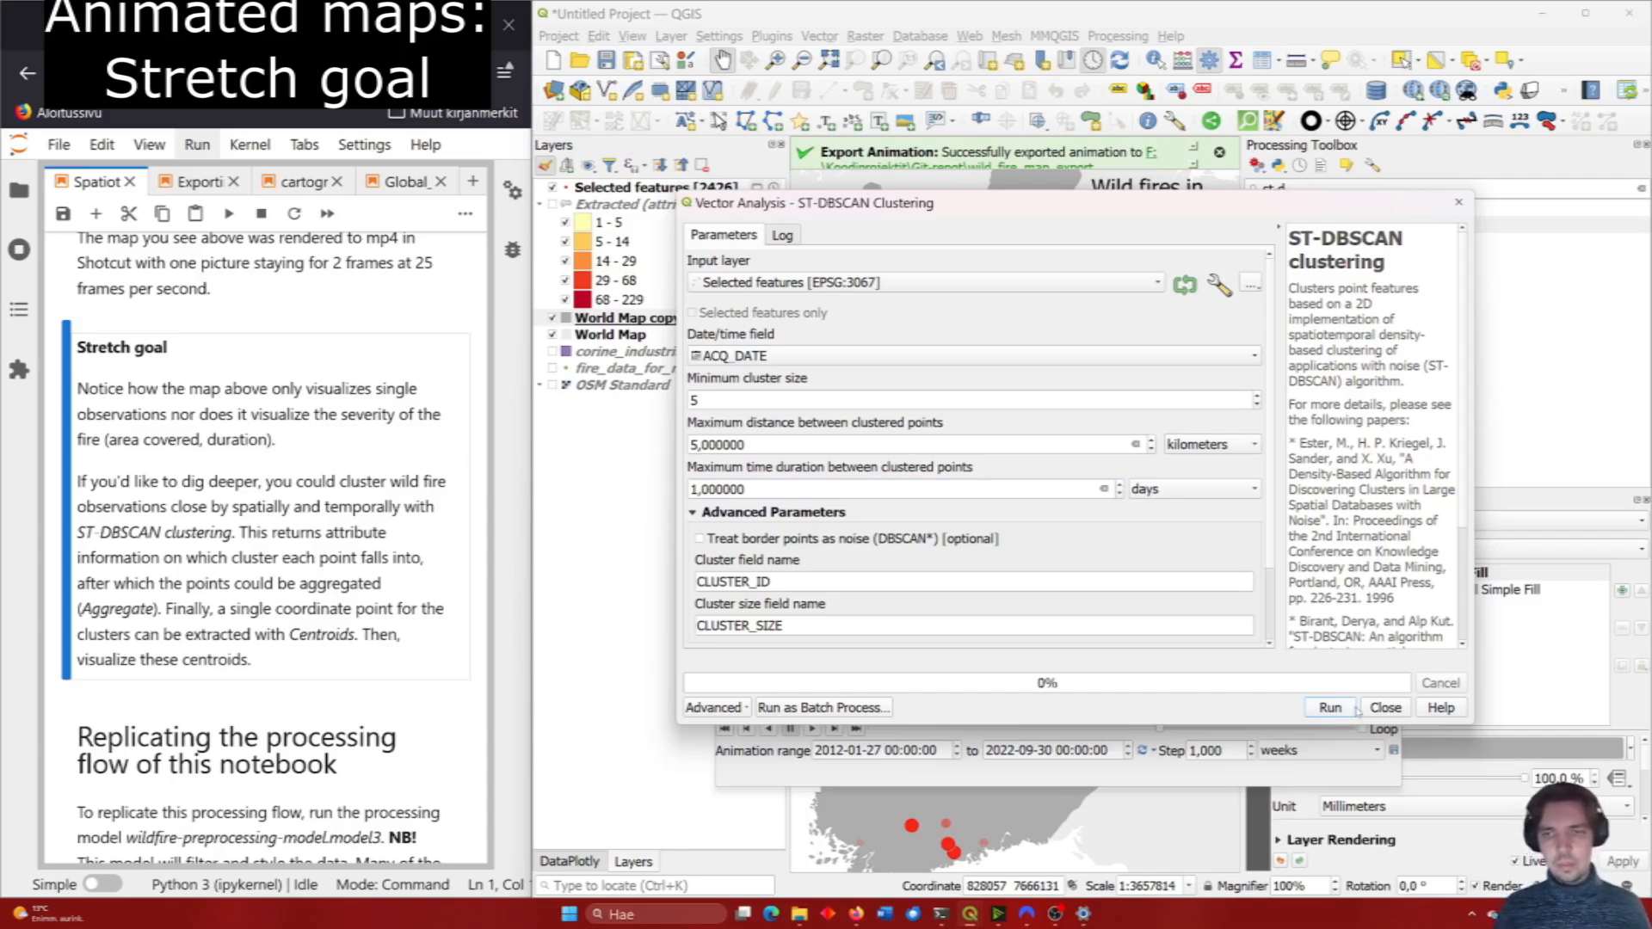
left_click(1385, 711)
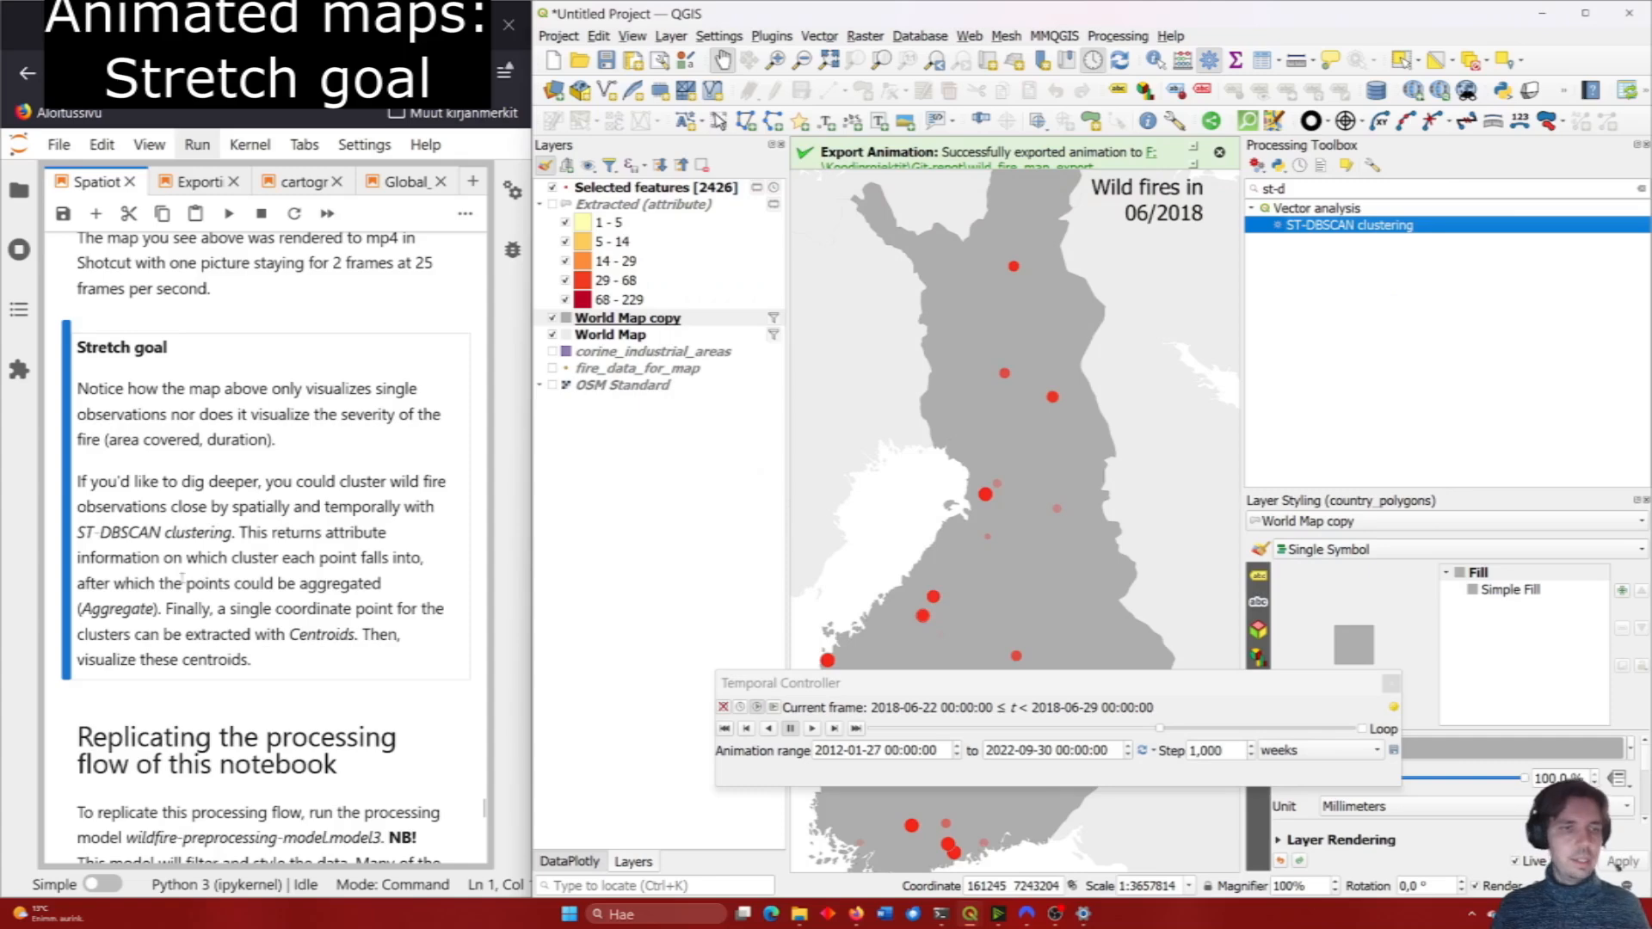
Read the rest of the stretch goal on aggregating clusters and extracting centroids, plus the section on replicating the processing flow.
left_click_drag(183, 557, 274, 659)
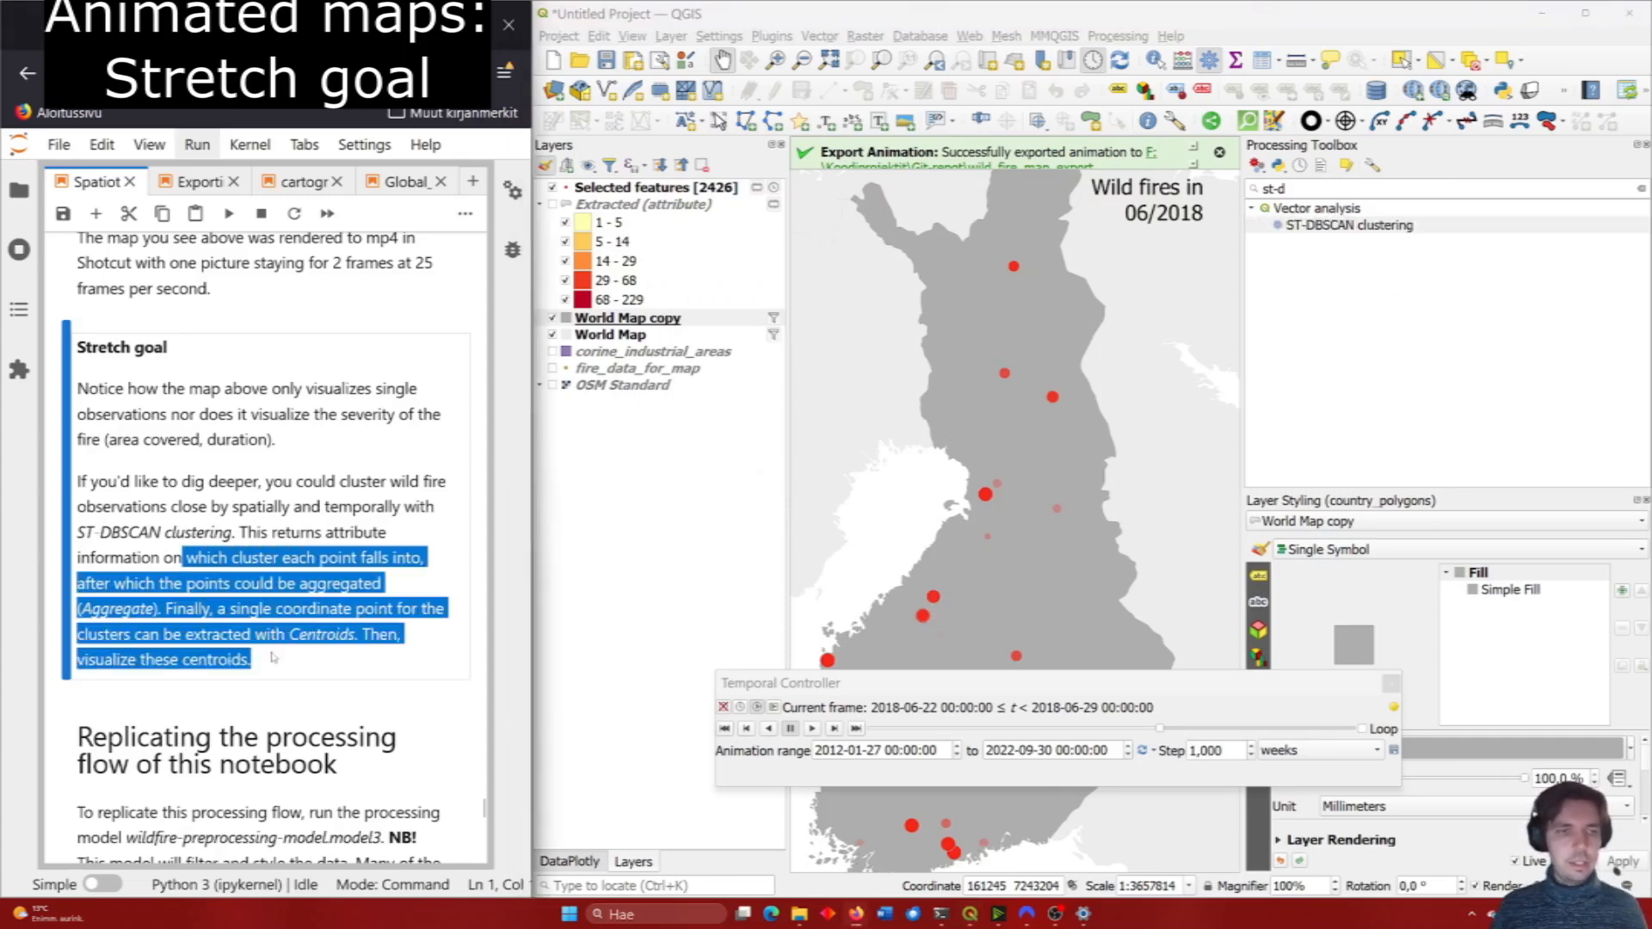
left_click(280, 652)
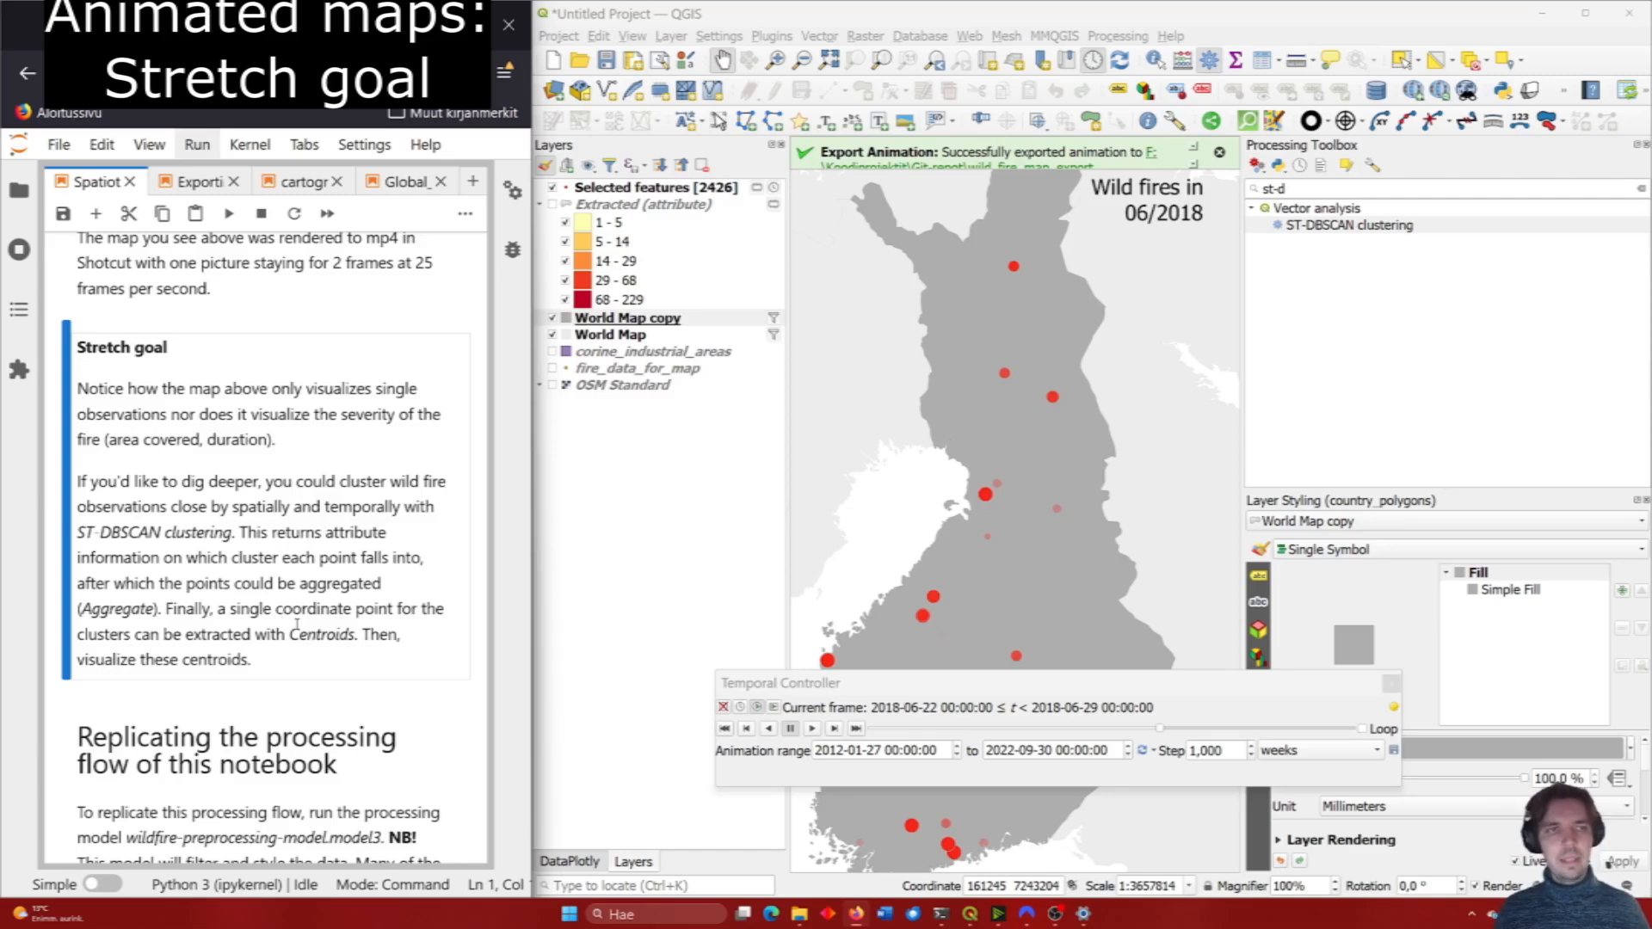
scroll(315, 626, "down", 3)
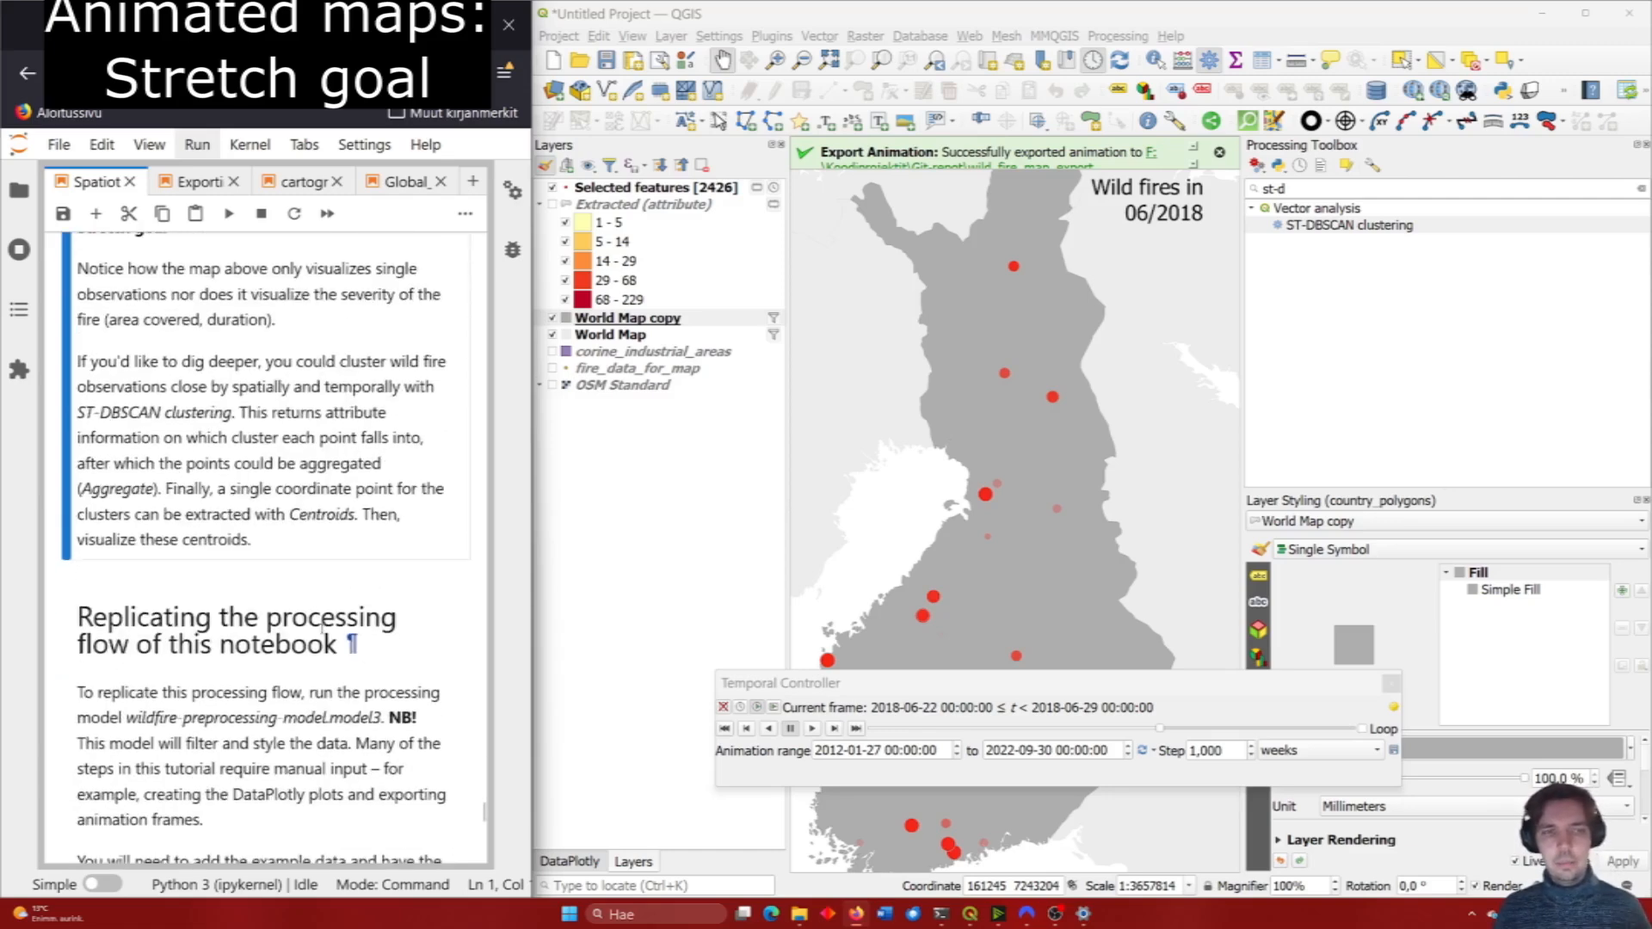
scroll(352, 643, "down", 6)
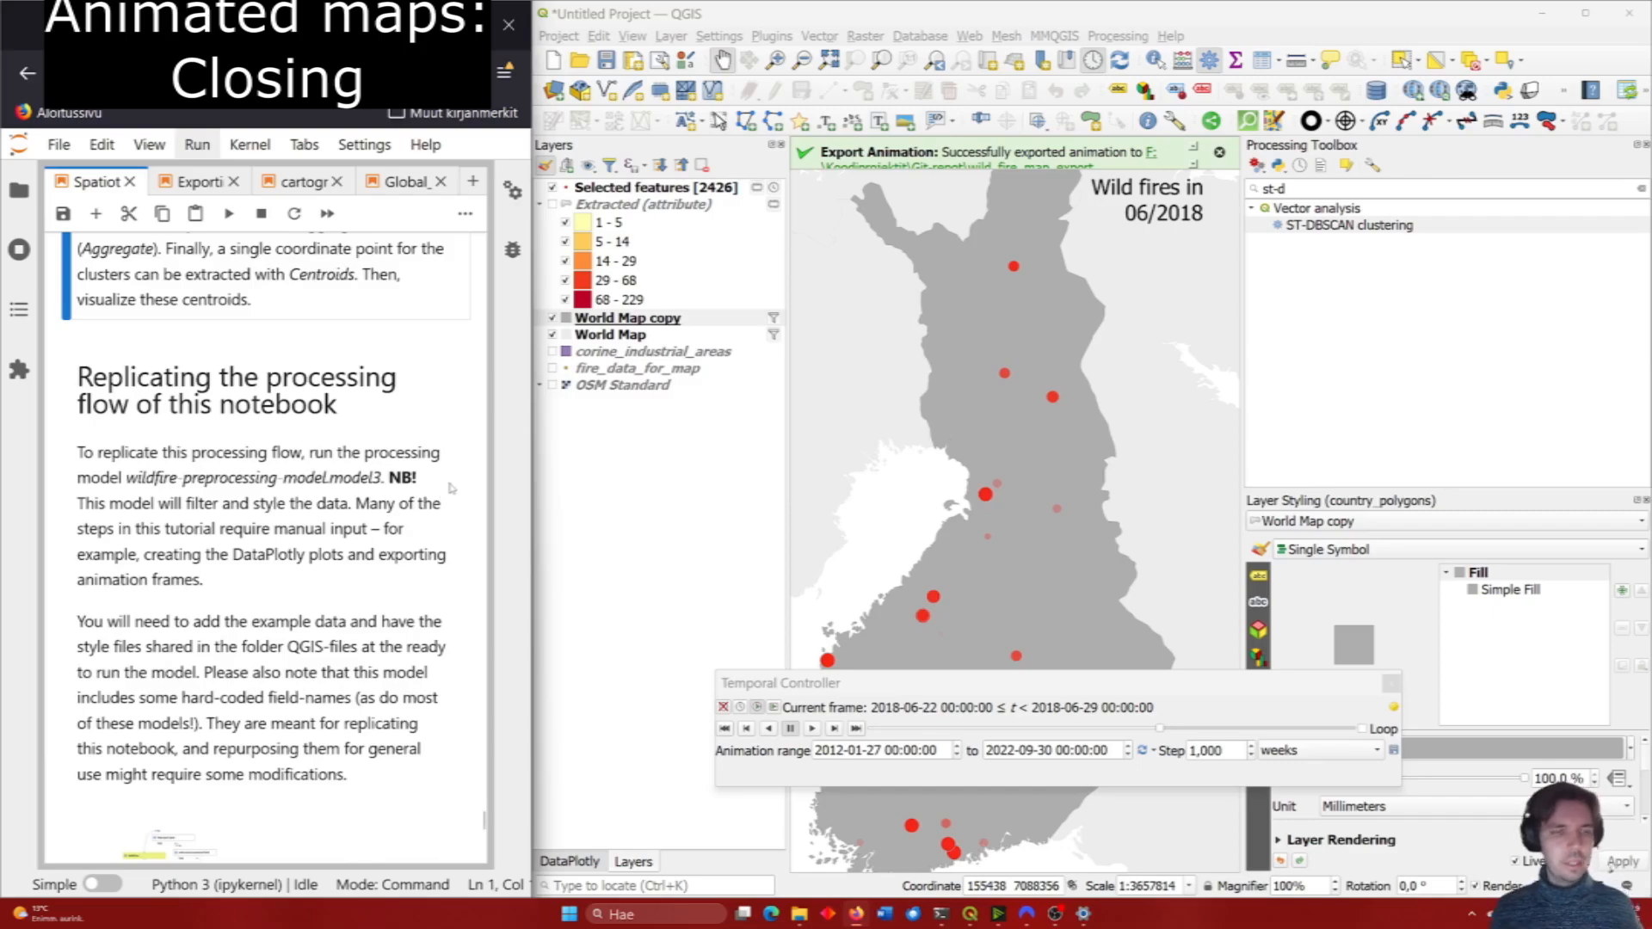
Skim back through the notebook's video rendering, animation export, opacity styling and DataPlotly layout sections.
scroll(447, 492, "down", 4)
scroll(457, 489, "down", 15)
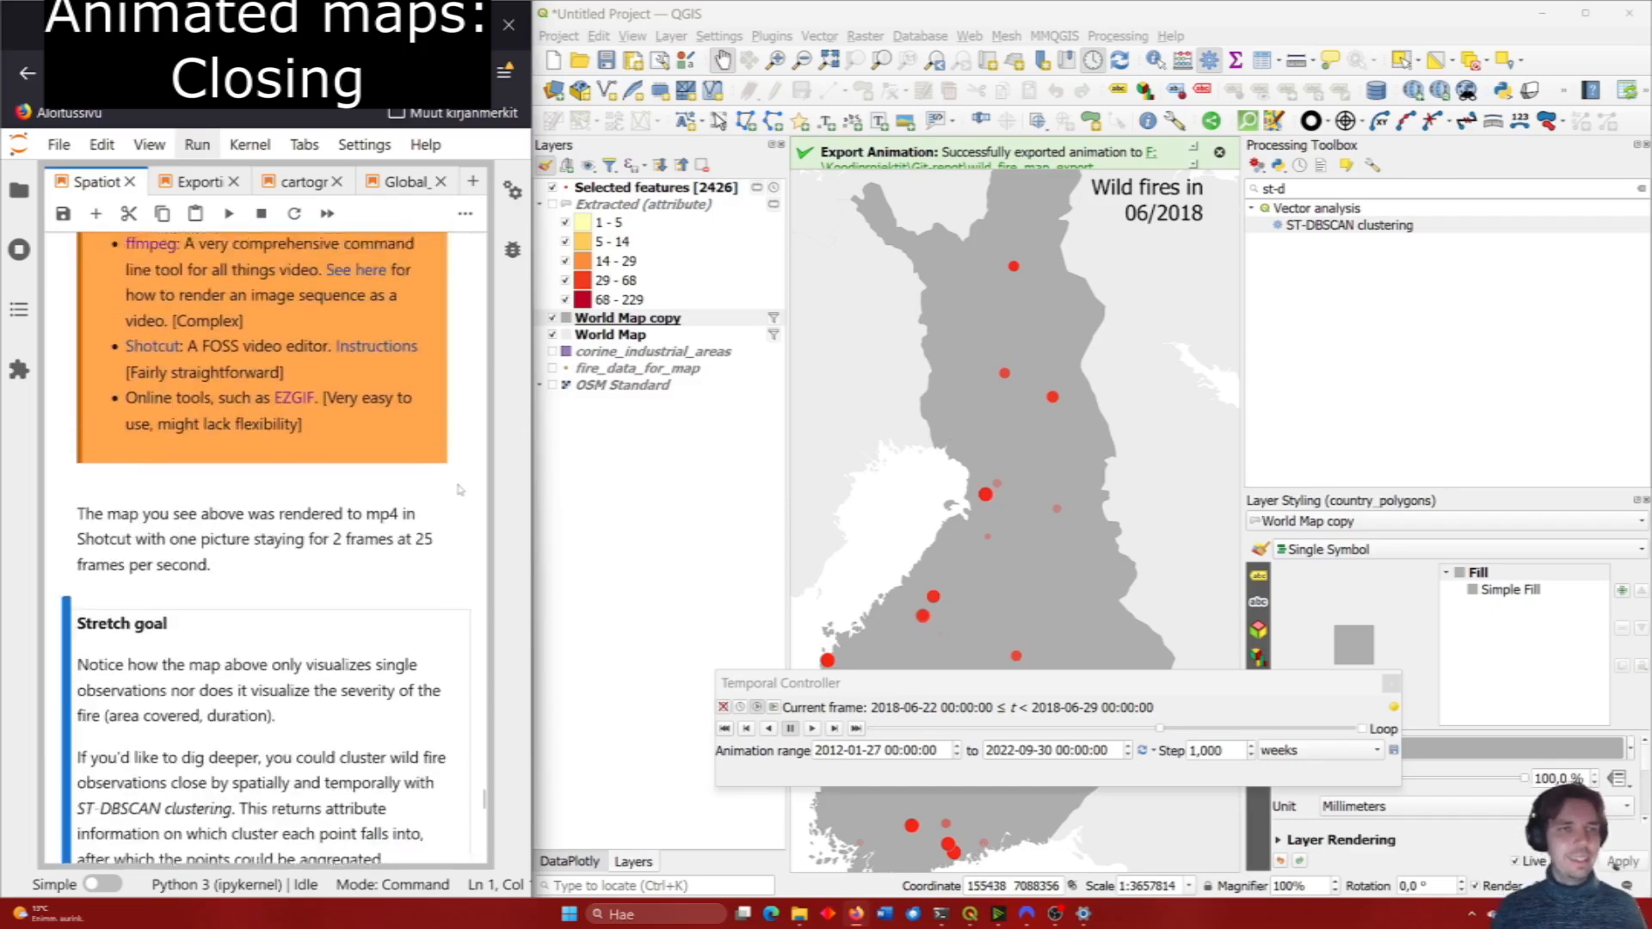
scroll(470, 493, "down", 2)
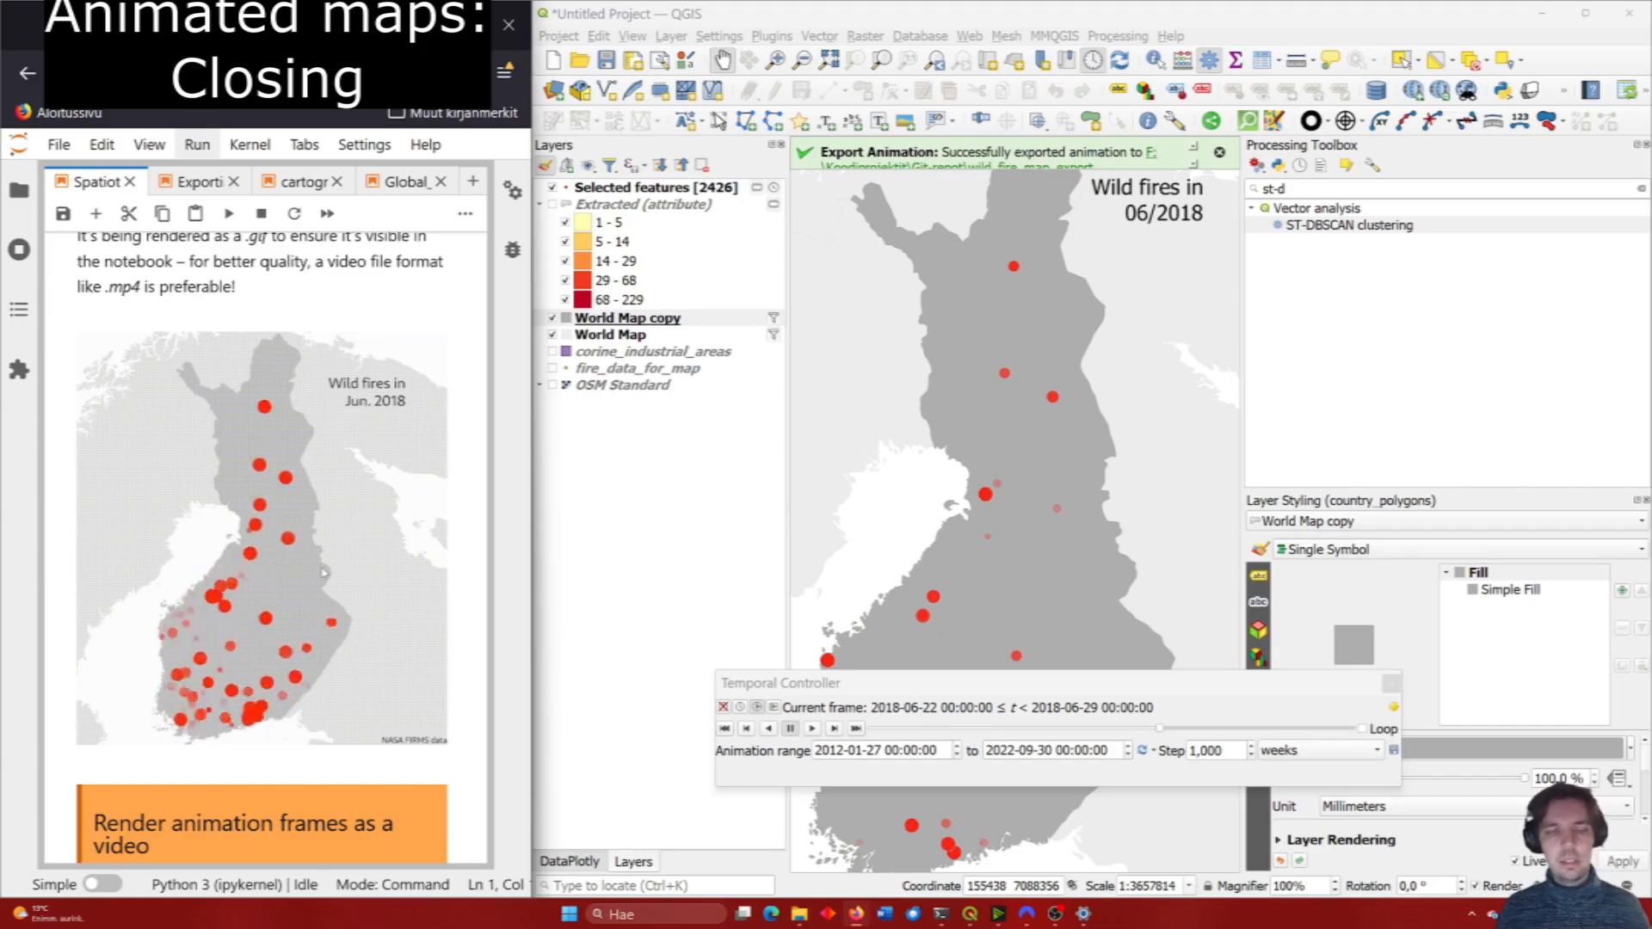
scroll(323, 572, "up", 20)
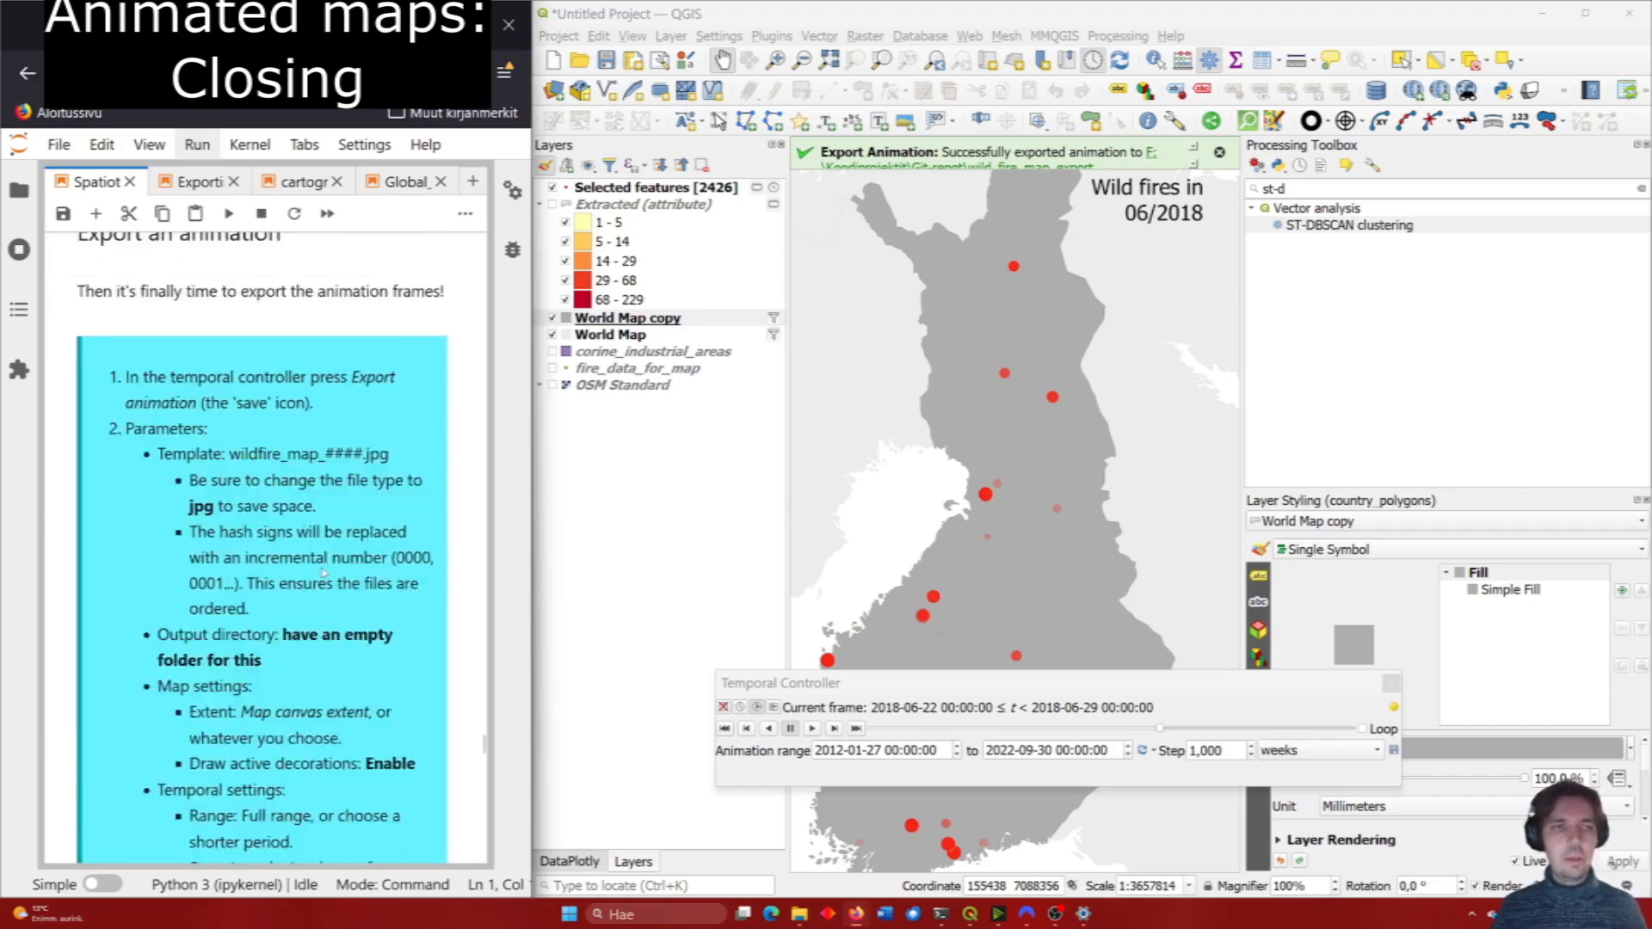
scroll(324, 572, "up", 20)
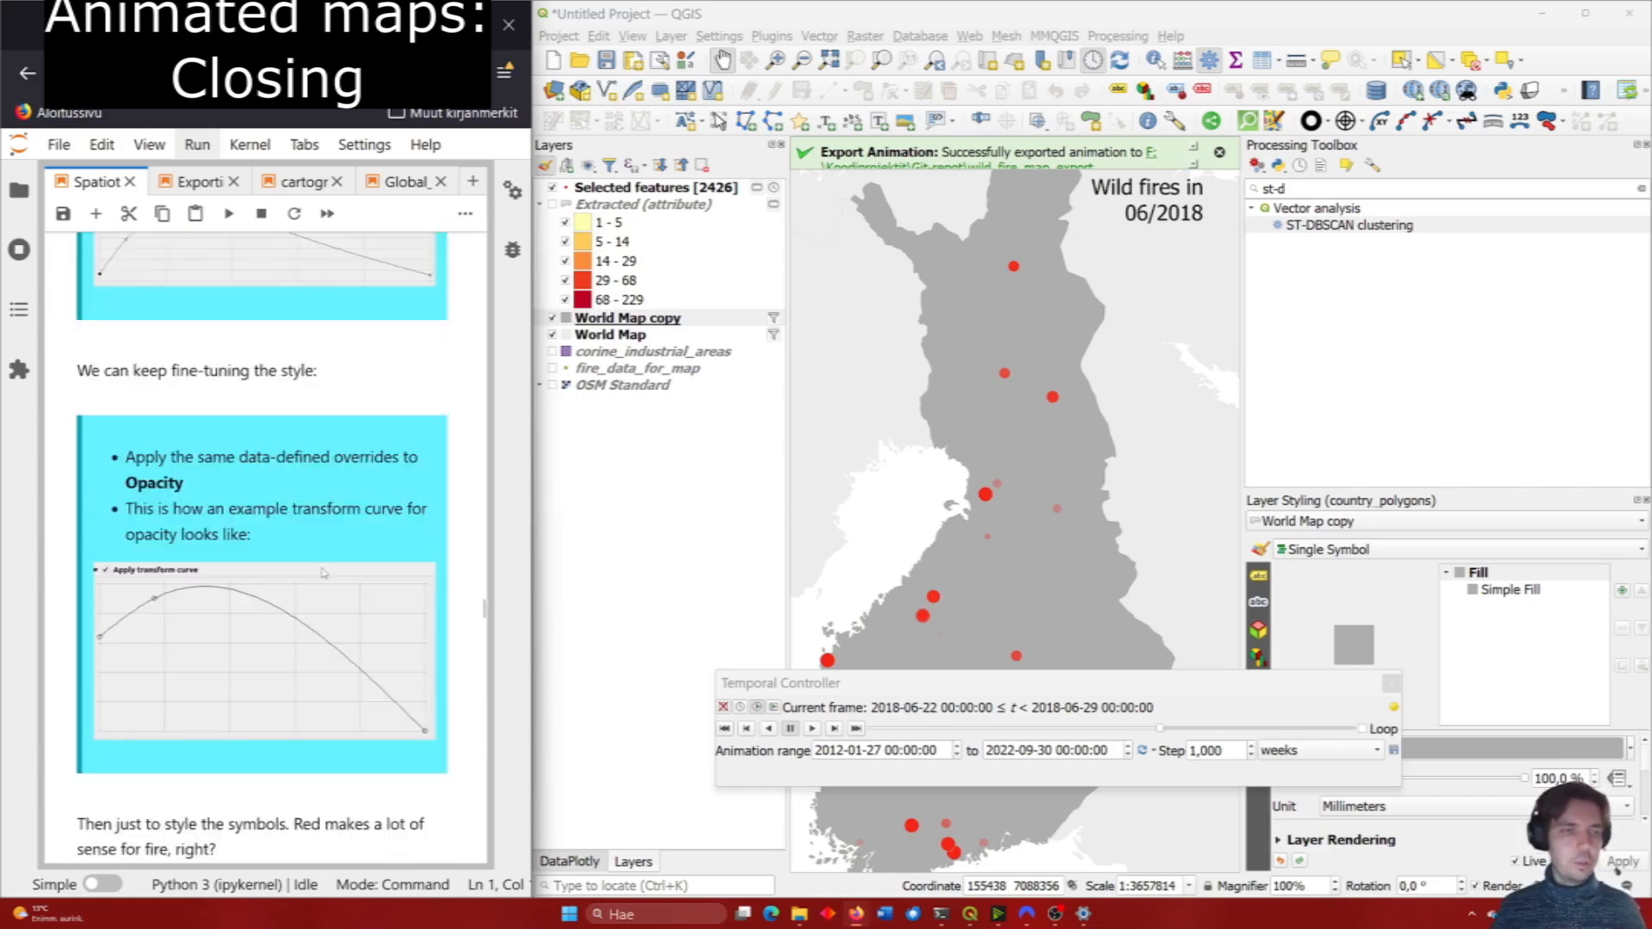
scroll(323, 573, "up", 15)
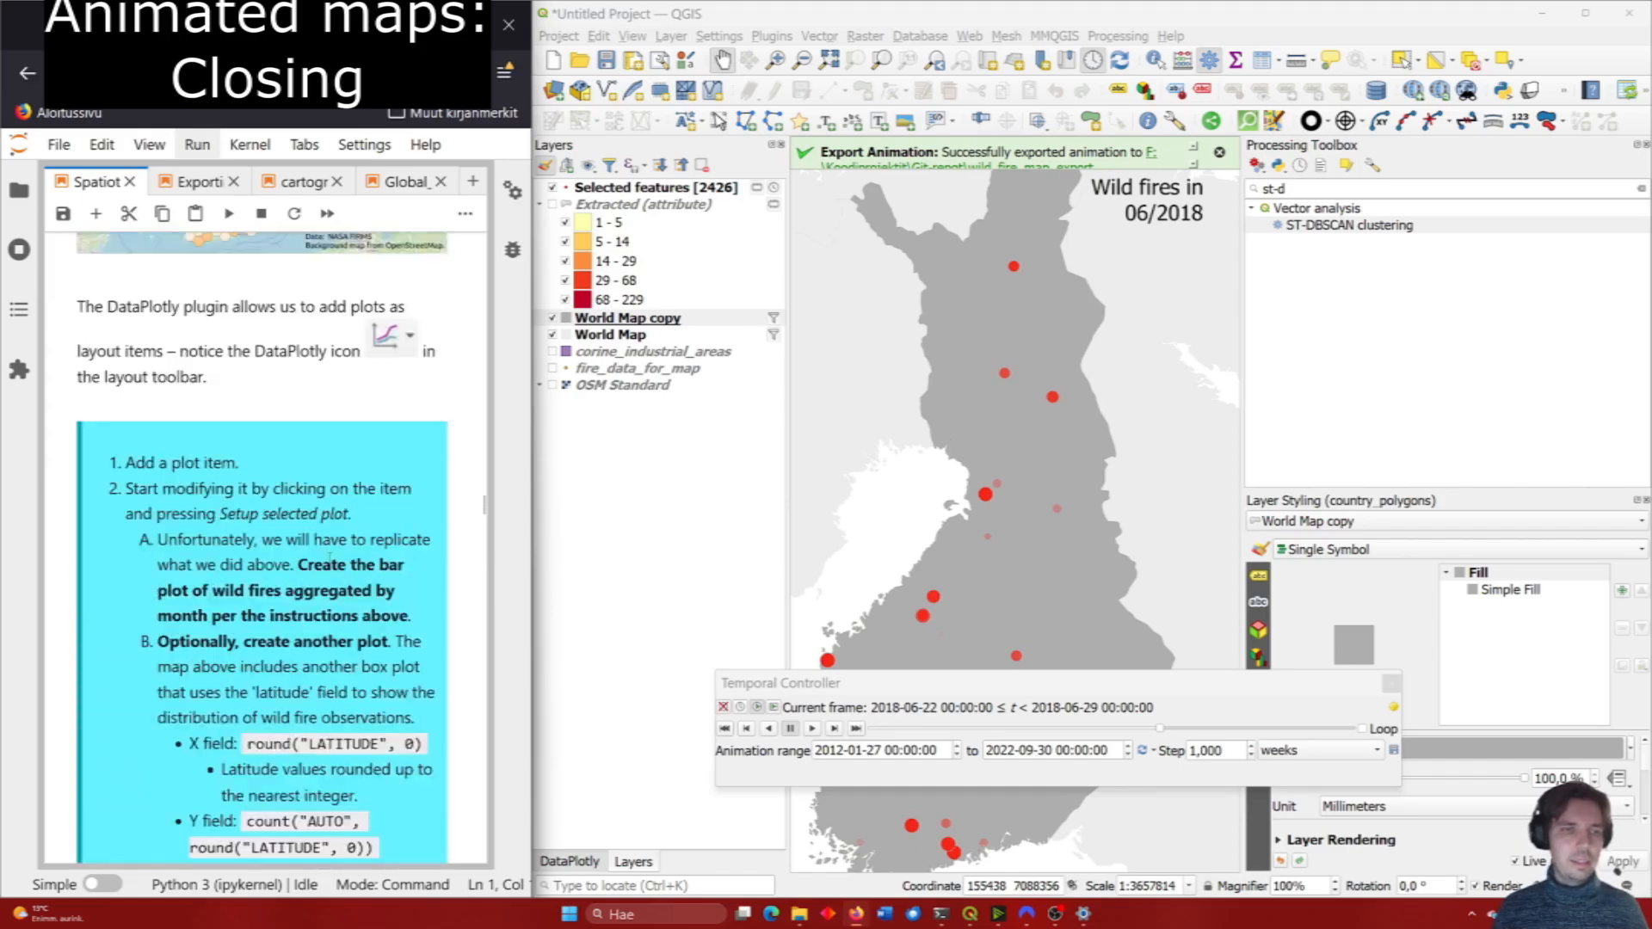
scroll(317, 485, "down", 10)
scroll(331, 472, "up", 8)
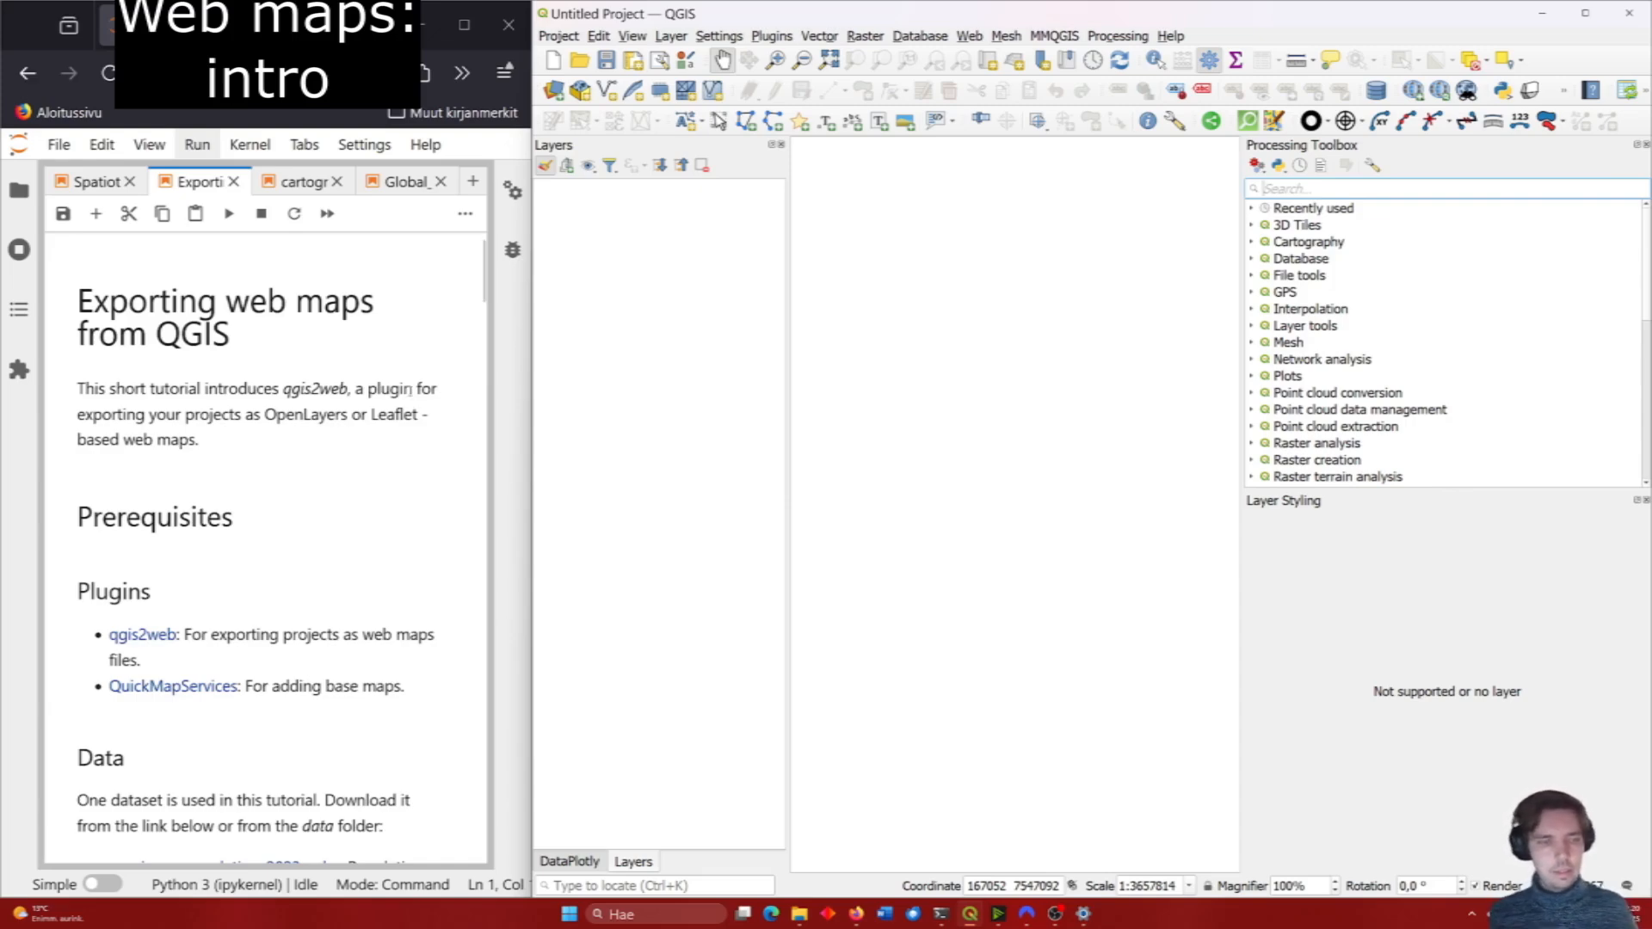
Check in the plugin manager that the qgis2web and QuickMapServices plugins are installed, and close it.
scroll(344, 463, "down", 3)
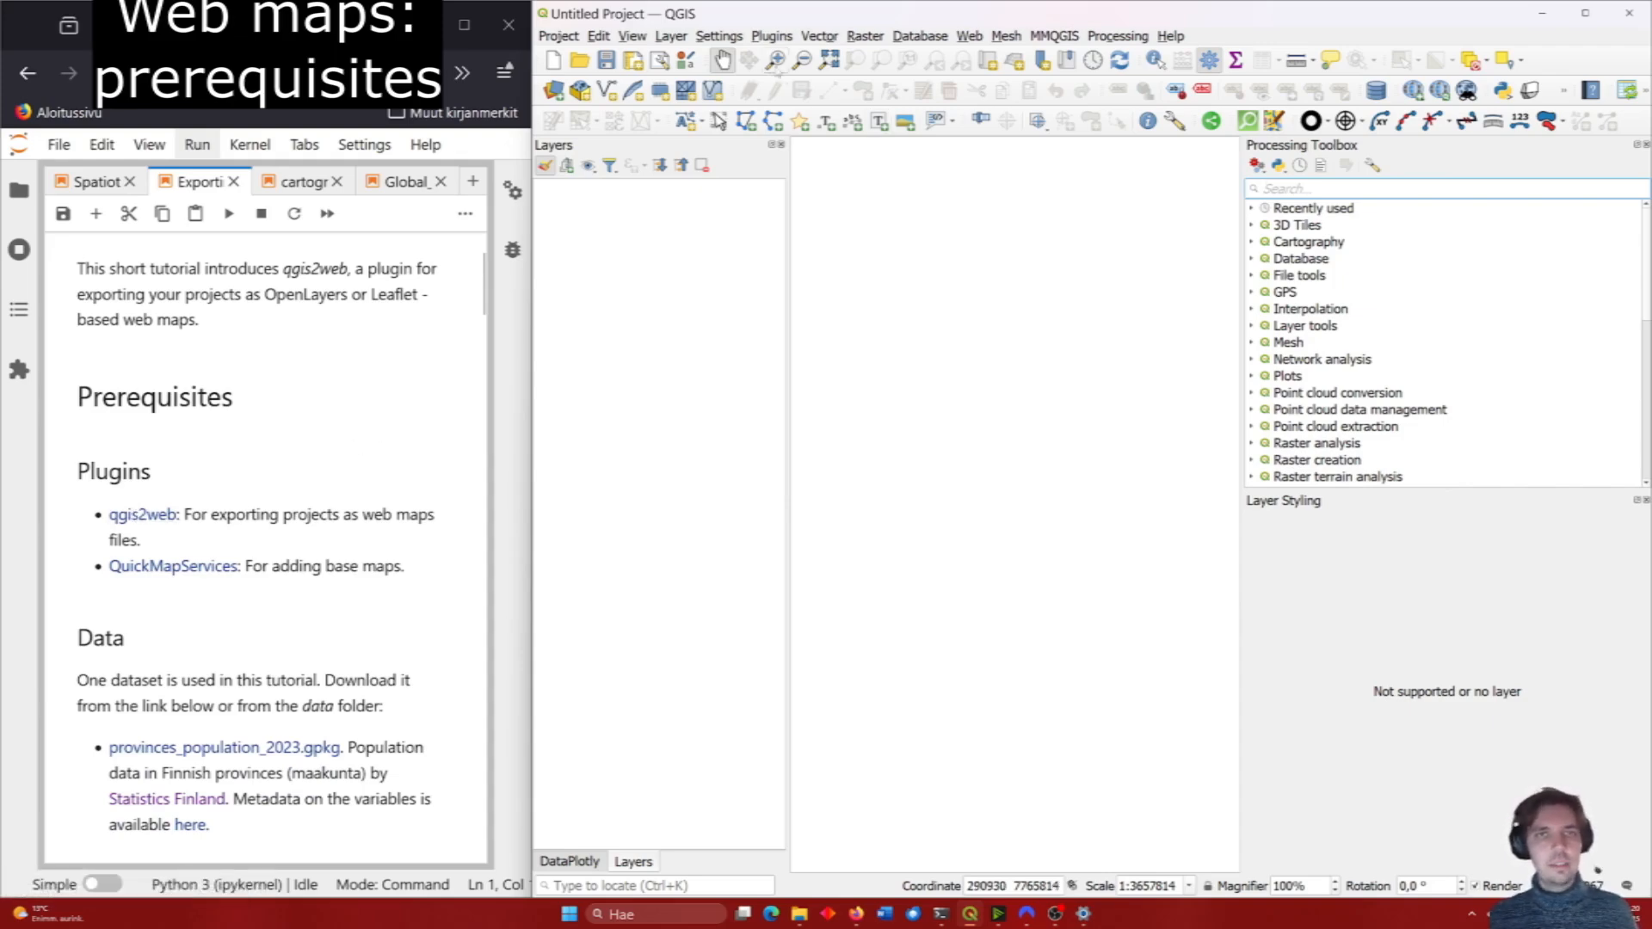
left_click(771, 35)
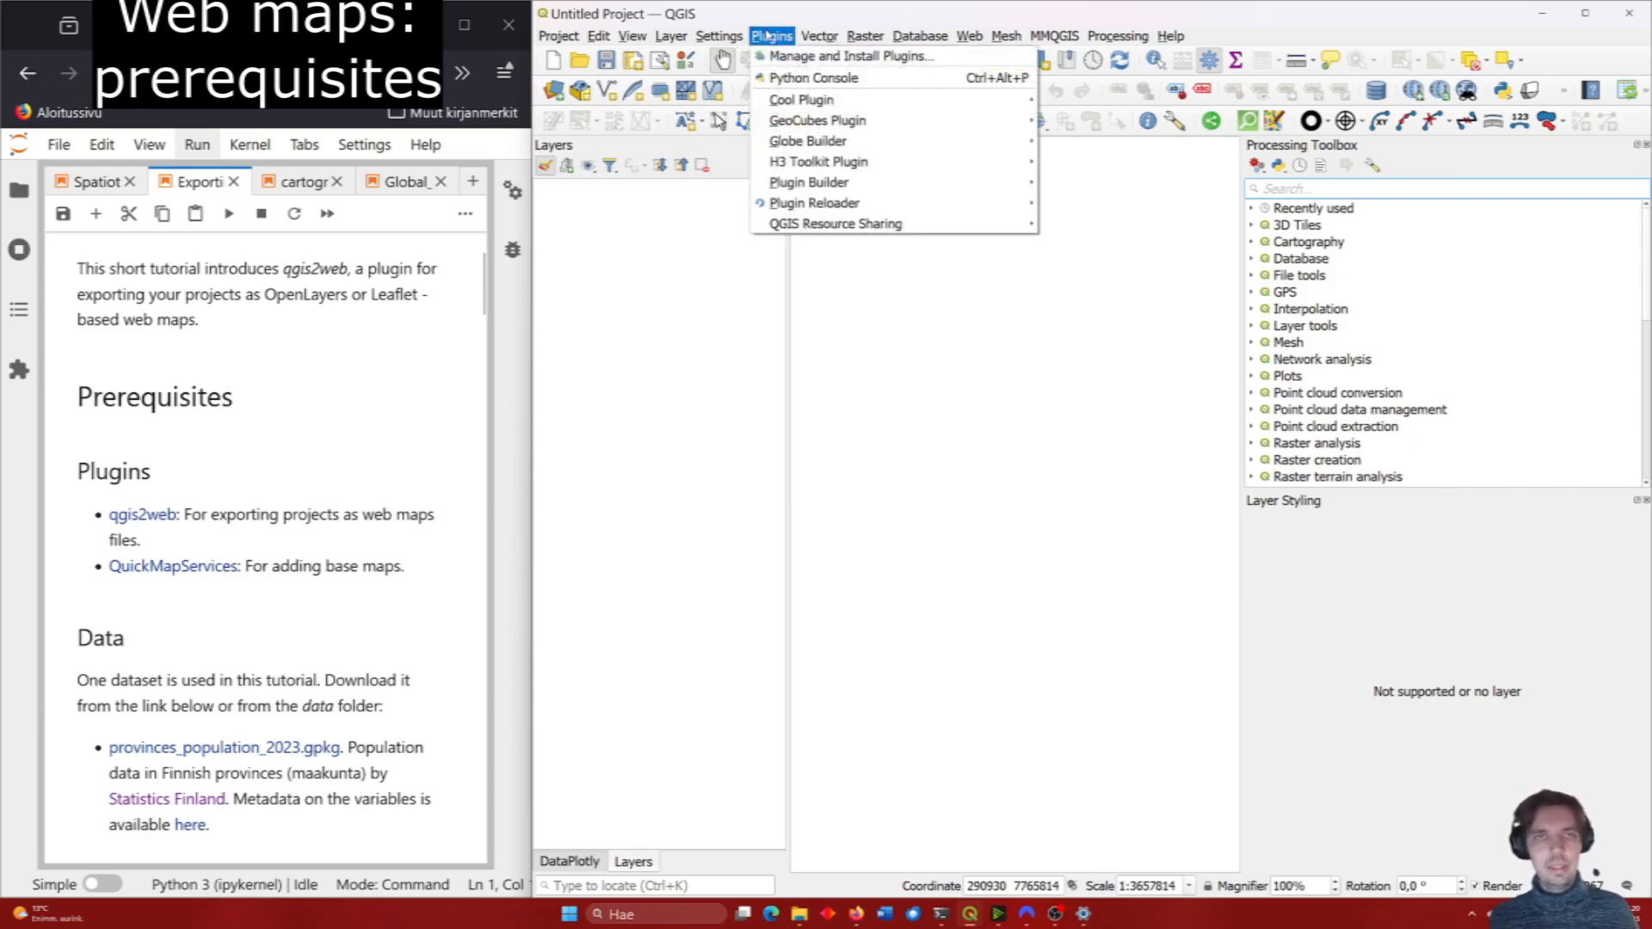
left_click(787, 51)
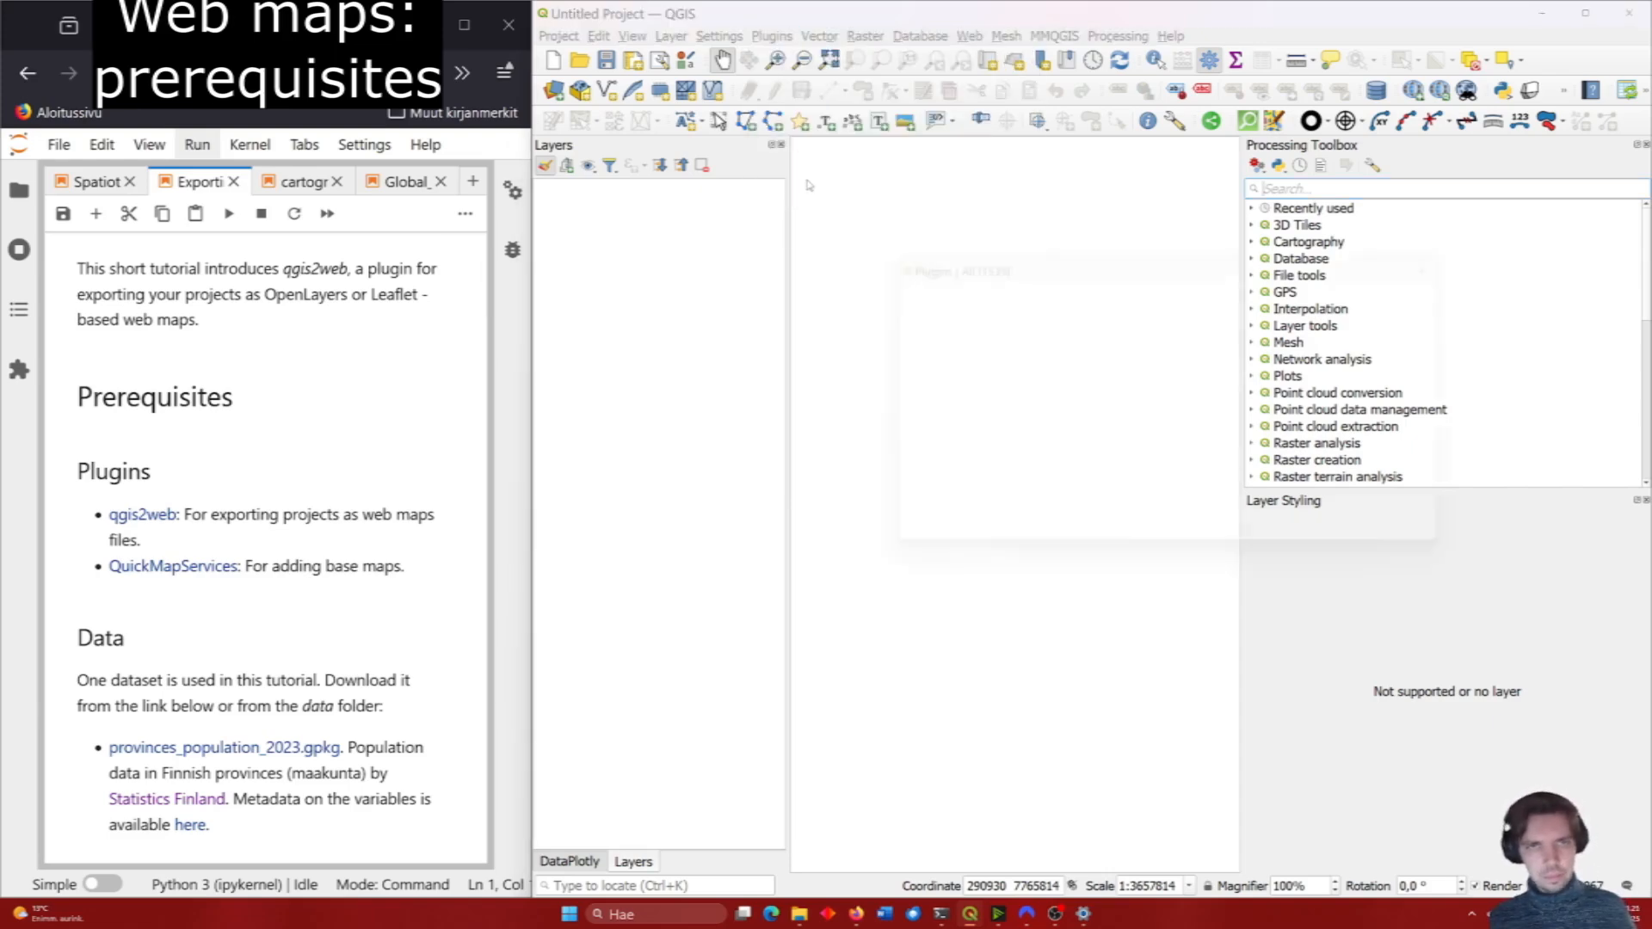
type("qgis2web")
left_click(1047, 304)
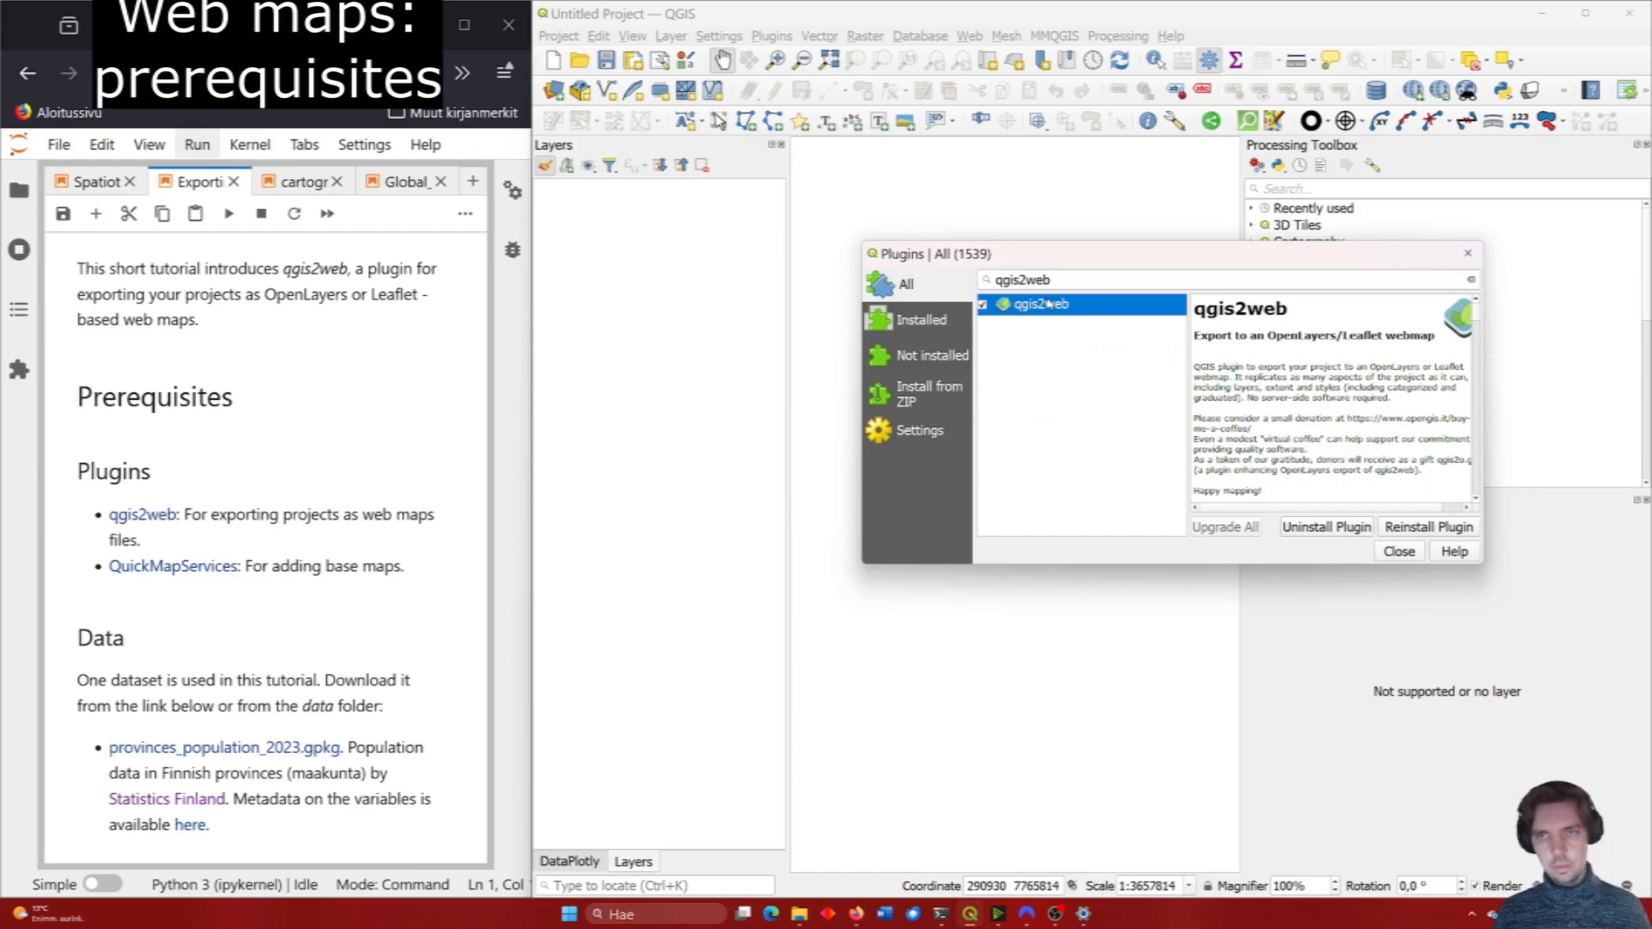
double_click(1091, 276)
type("quickmap")
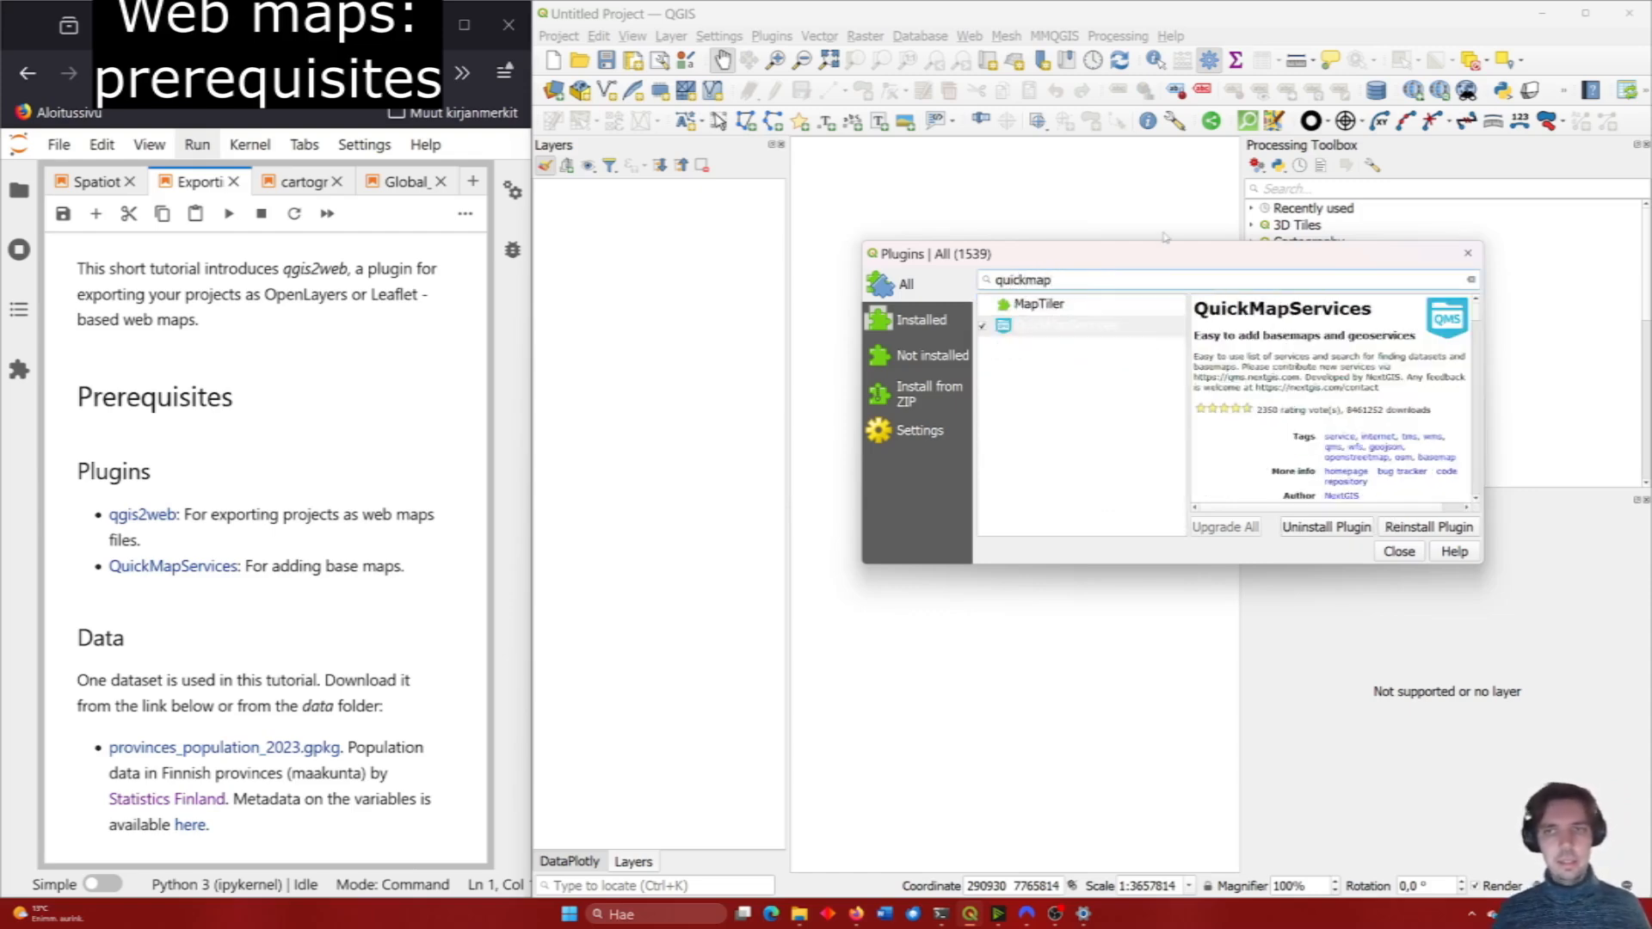
left_click(1072, 327)
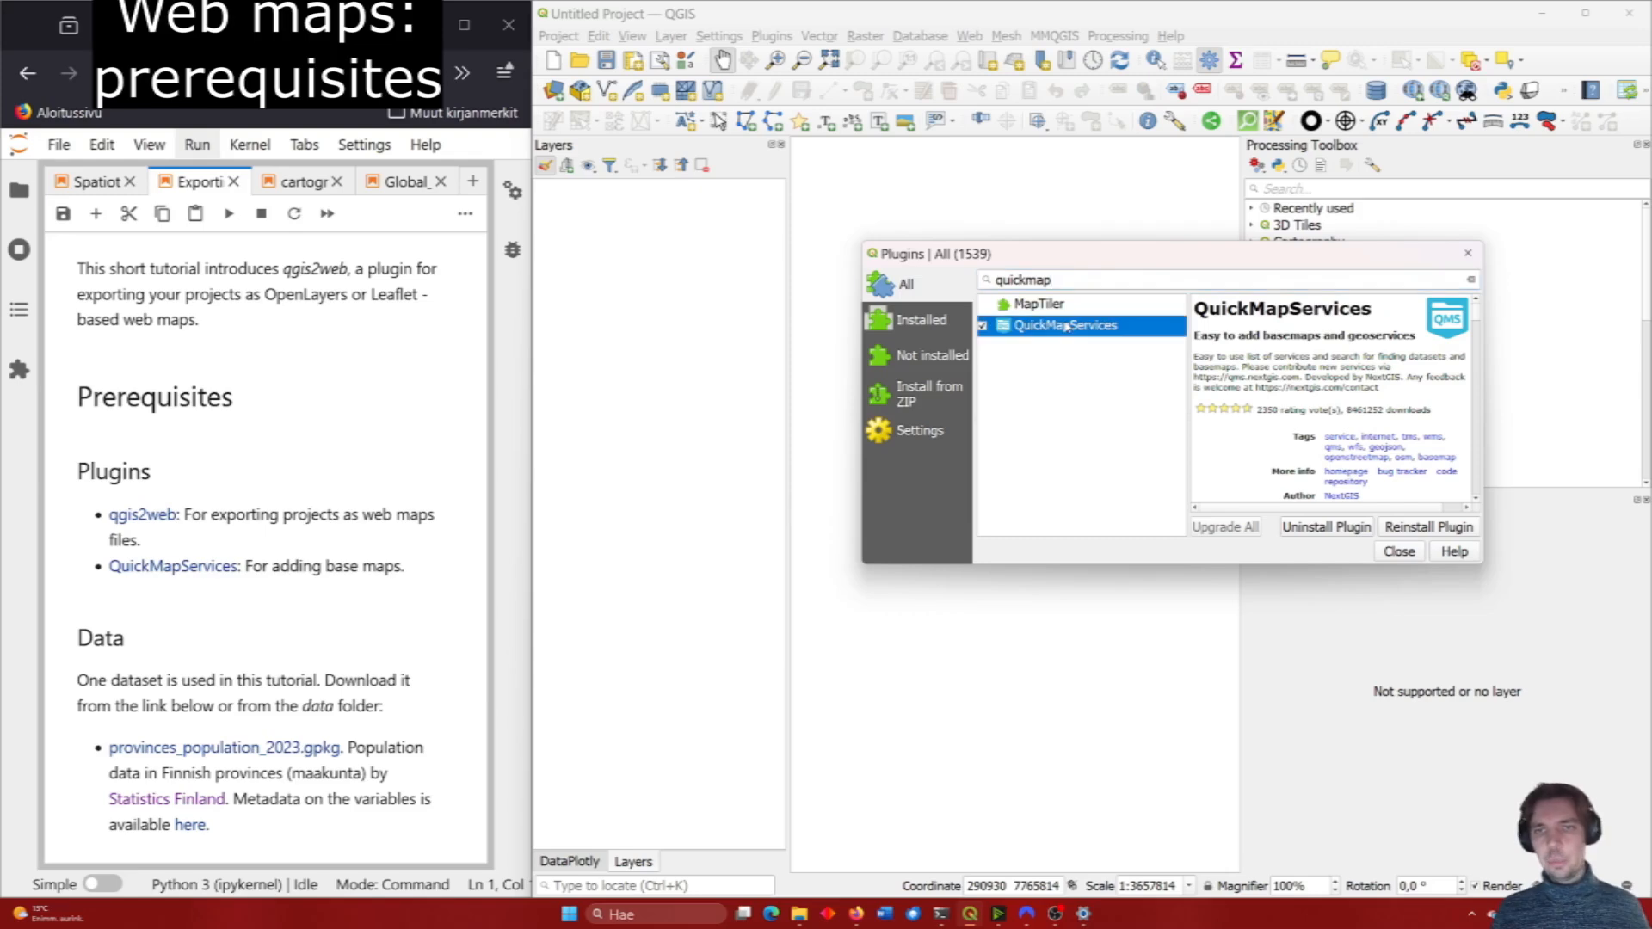
left_click(1403, 555)
Add the provinces_population_2023.gpkg dataset to the project as a map layer.
scroll(467, 603, "down", 2)
scroll(467, 602, "down", 2)
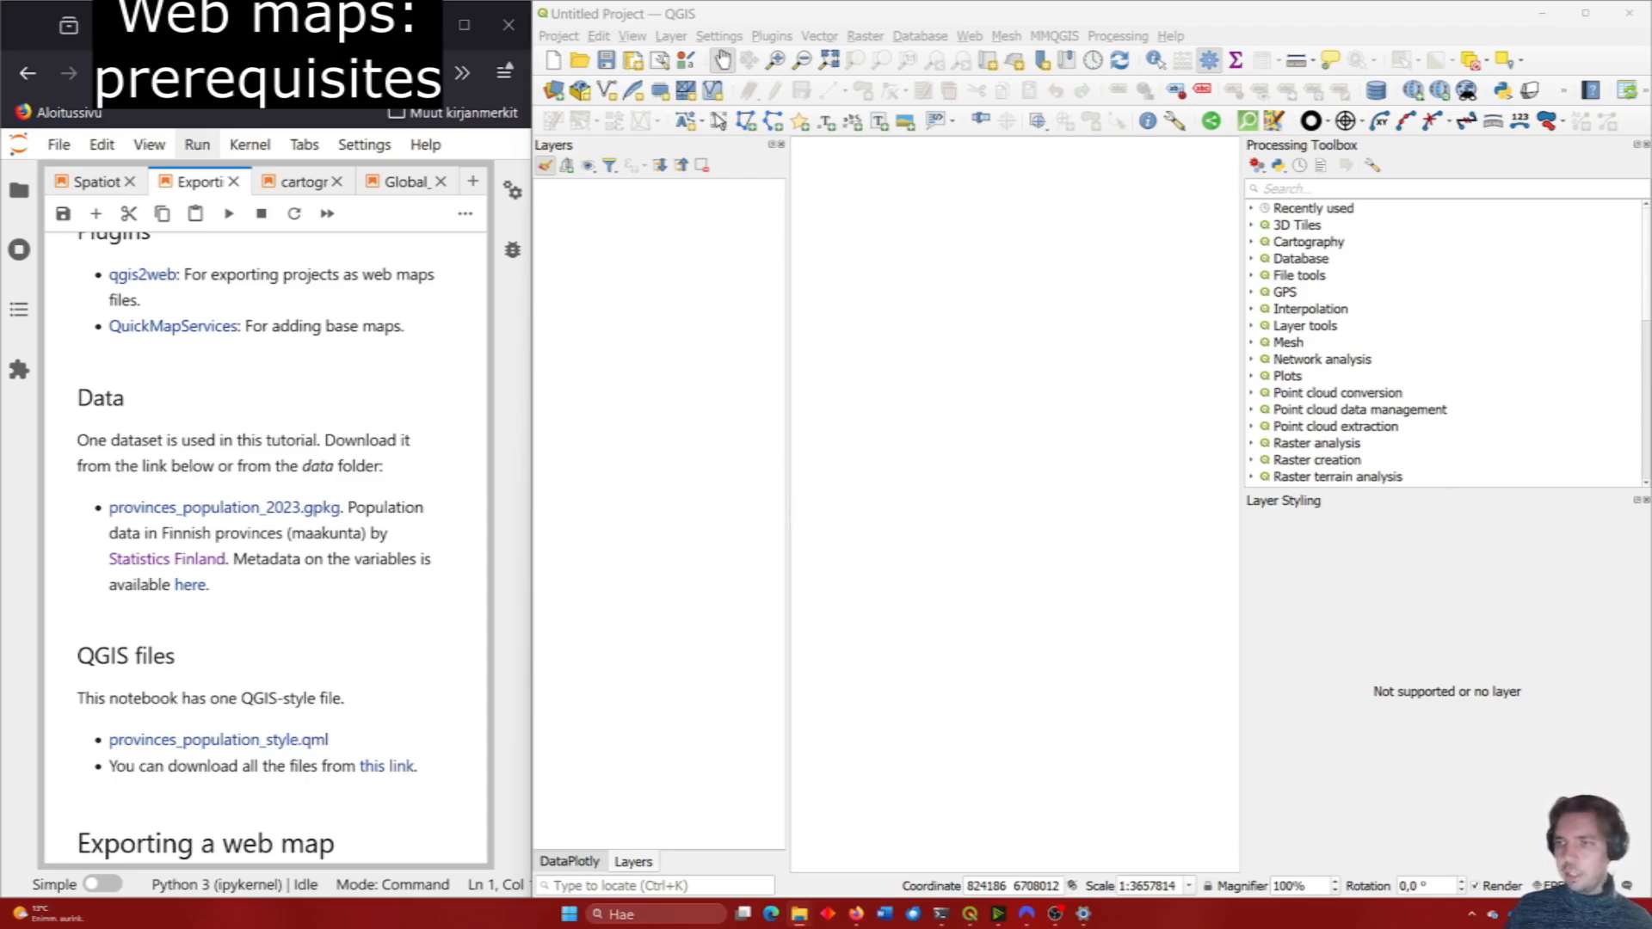
left_click_drag(1142, 590, 919, 465)
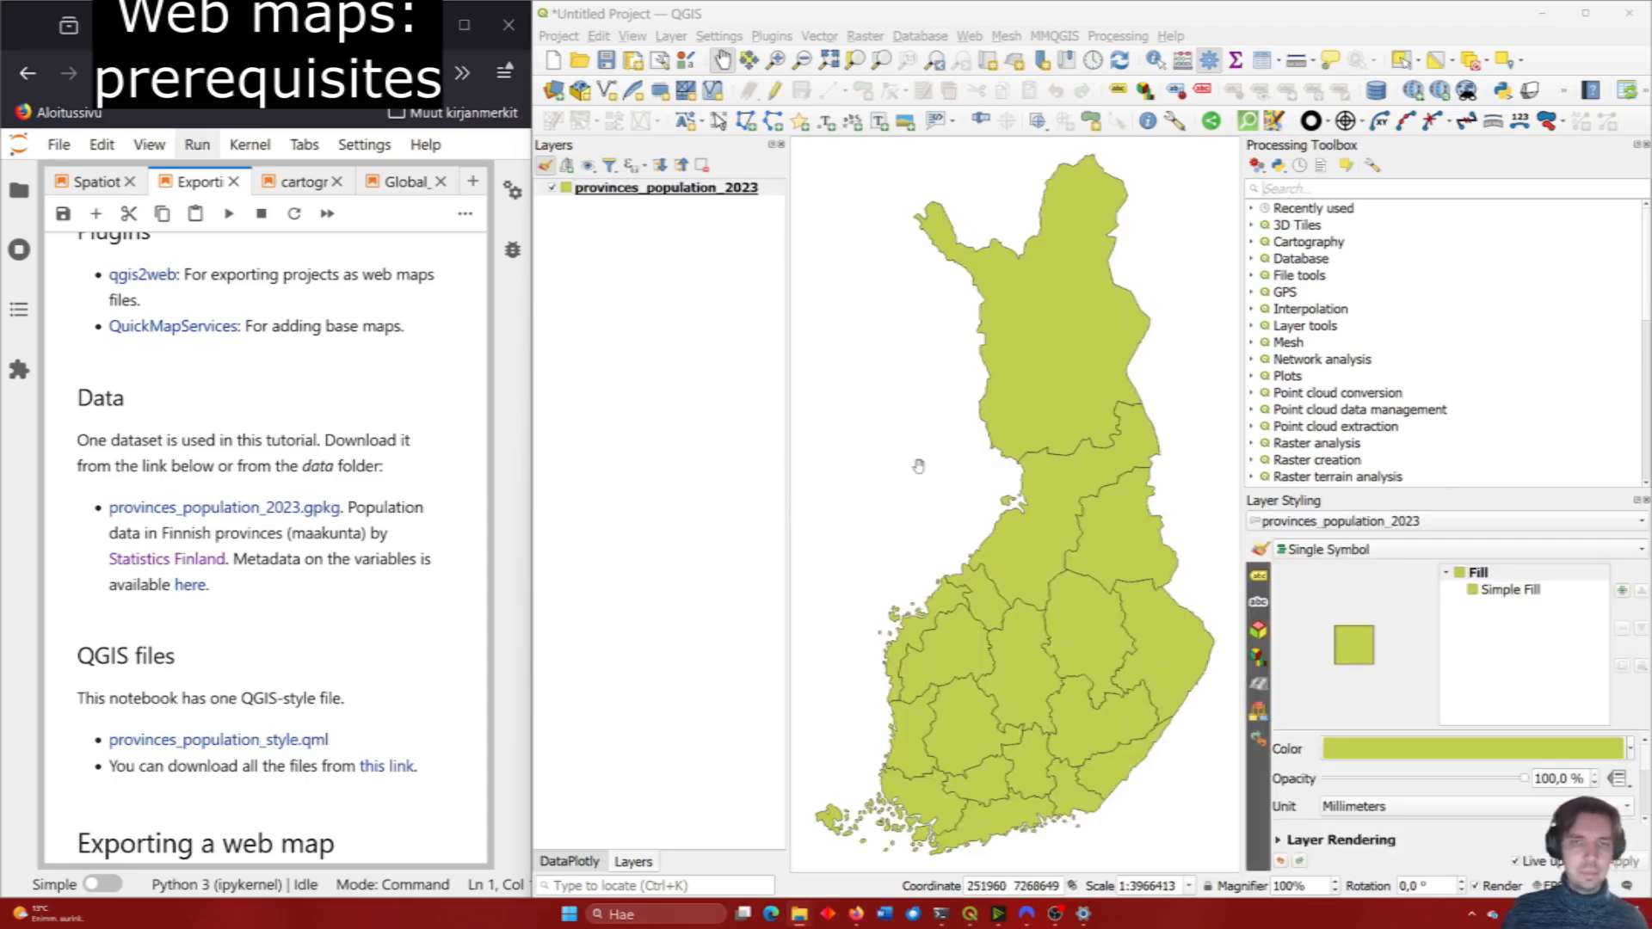
Examine the population and age group fields in the provinces layer's attribute table and close it.
right_click(701, 187)
left_click(856, 397)
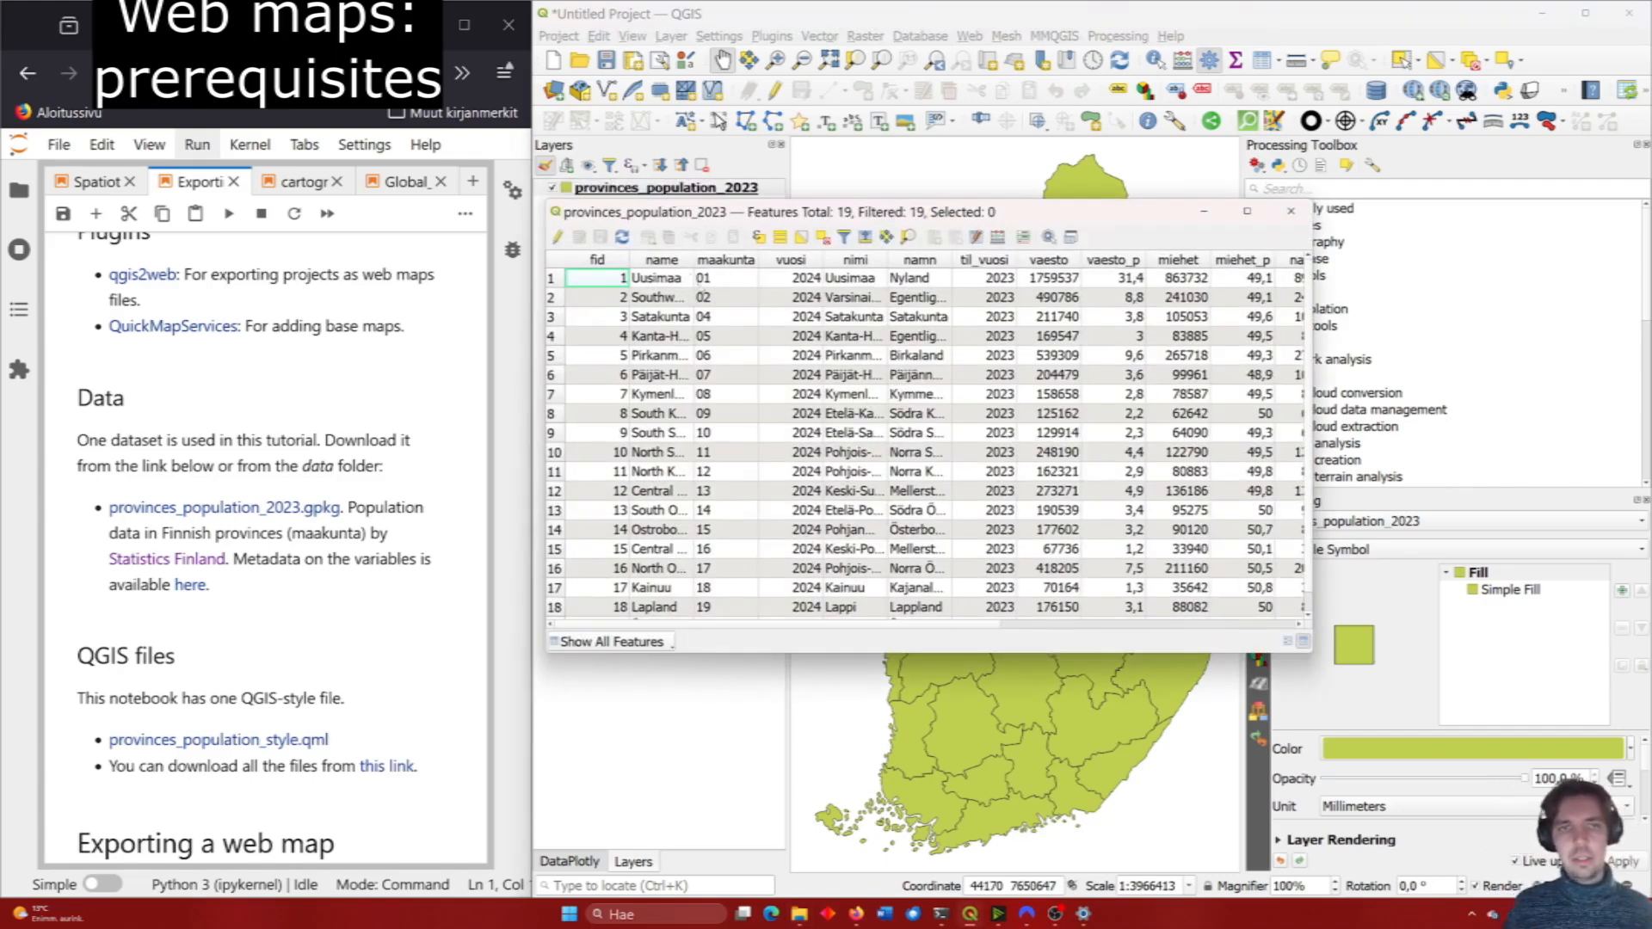
left_click_drag(694, 259, 728, 259)
left_click_drag(761, 628, 961, 623)
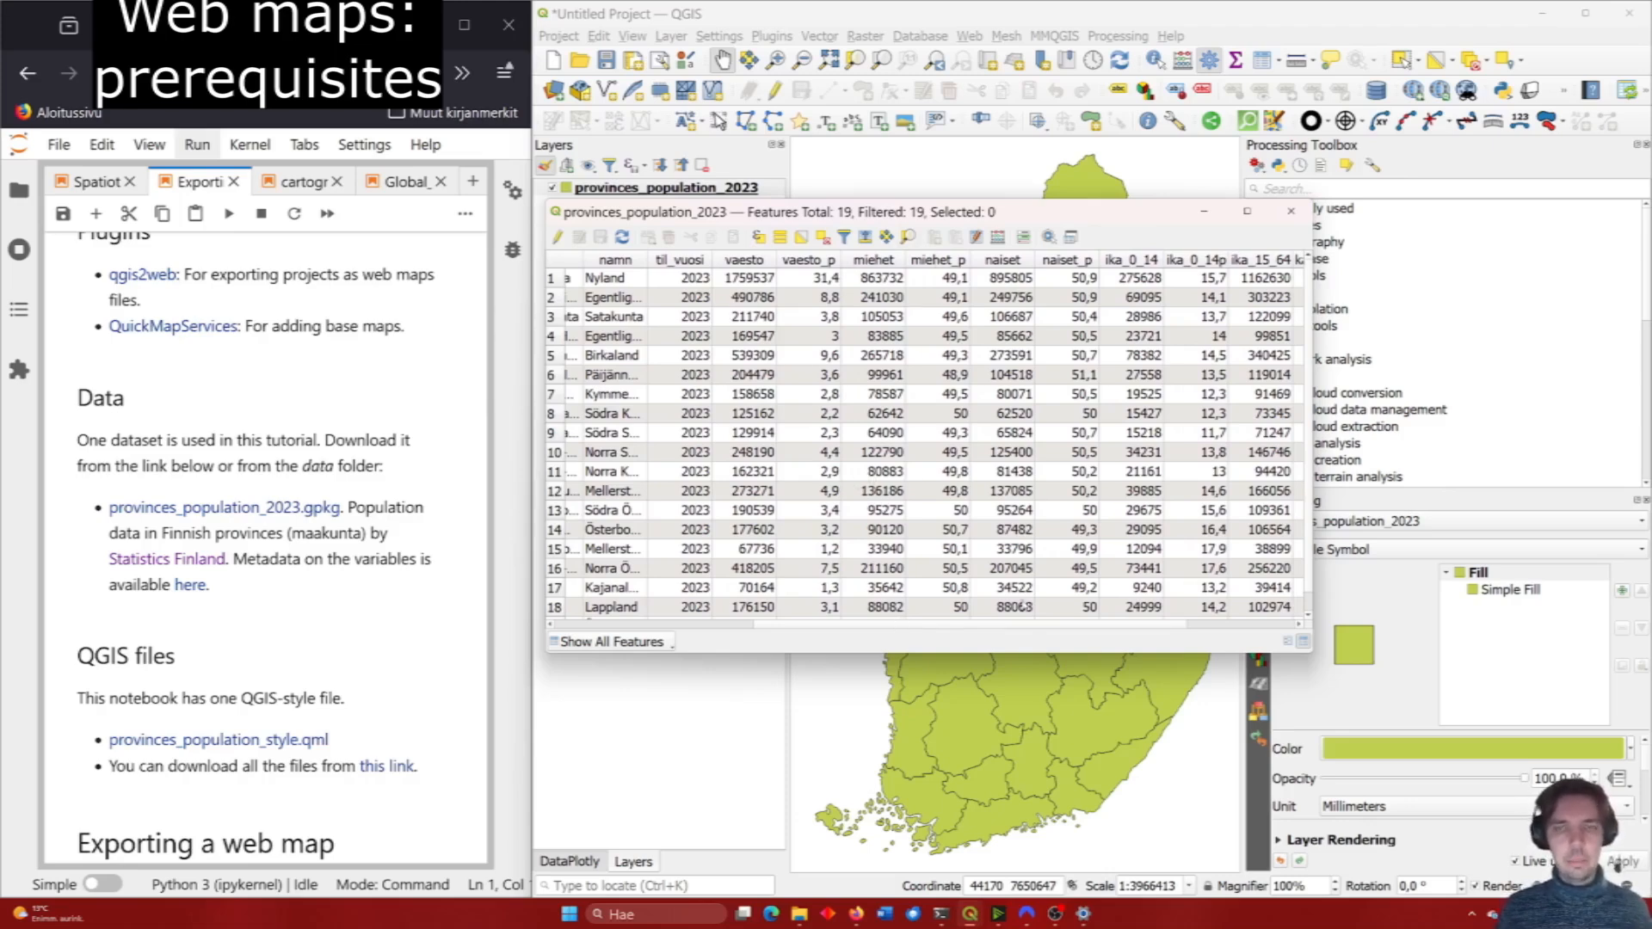
left_click_drag(949, 625, 1105, 627)
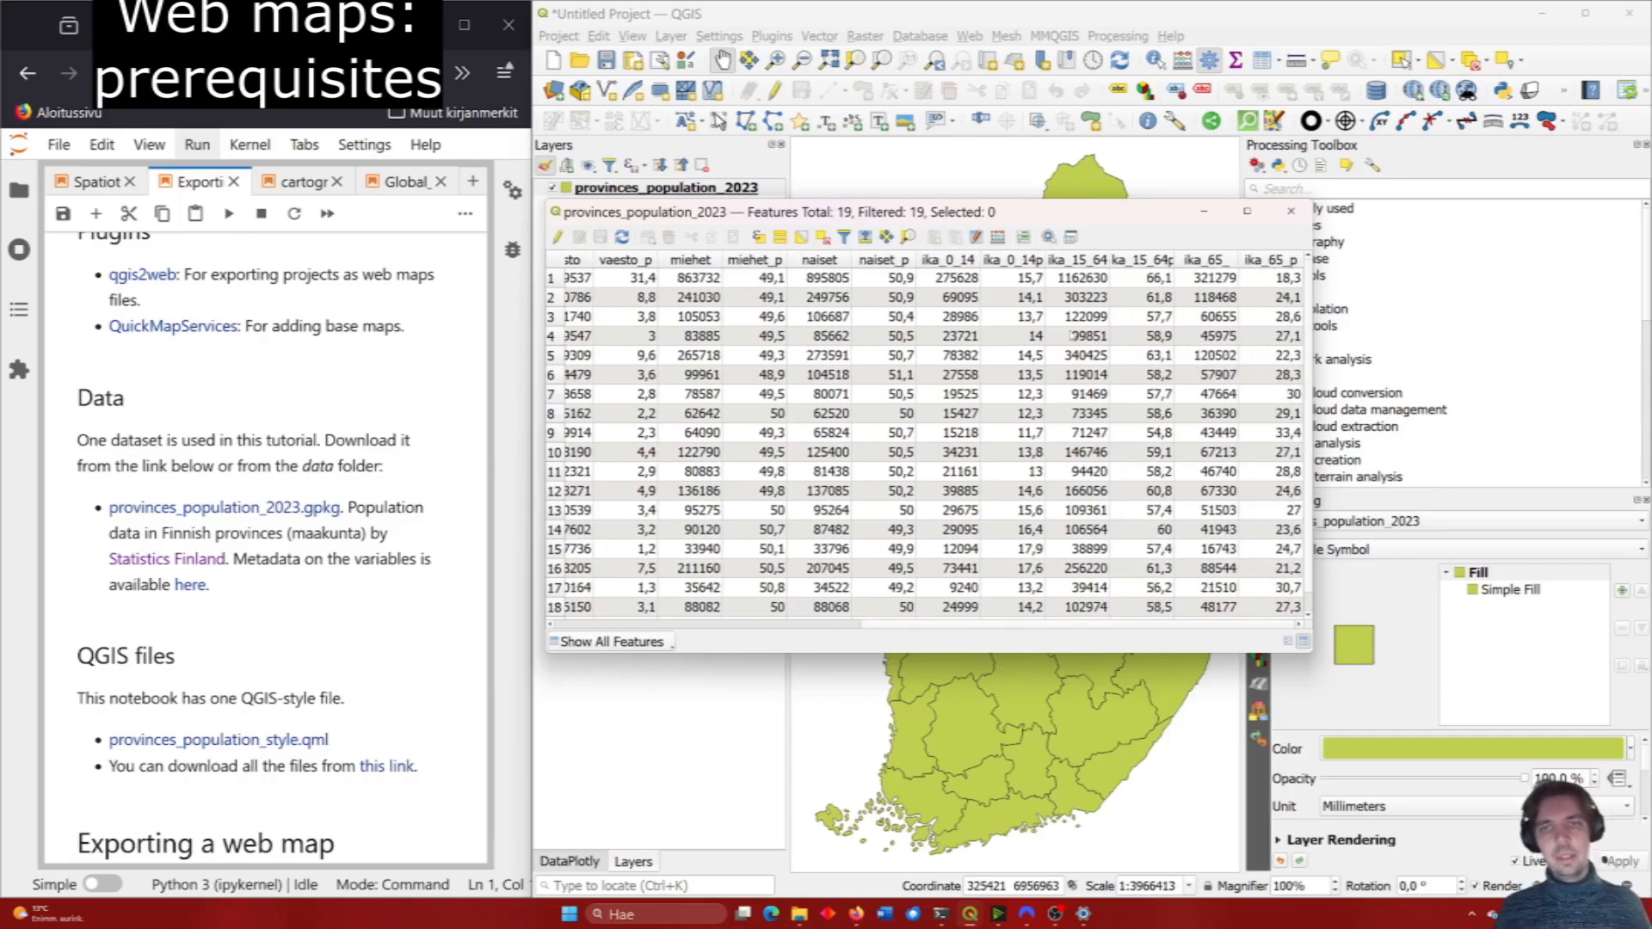
left_click(1291, 211)
Apply a graduated style to the provinces layer on the field ika_65_p, classified with Natural Breaks (Jenks).
scroll(396, 613, "down", 5)
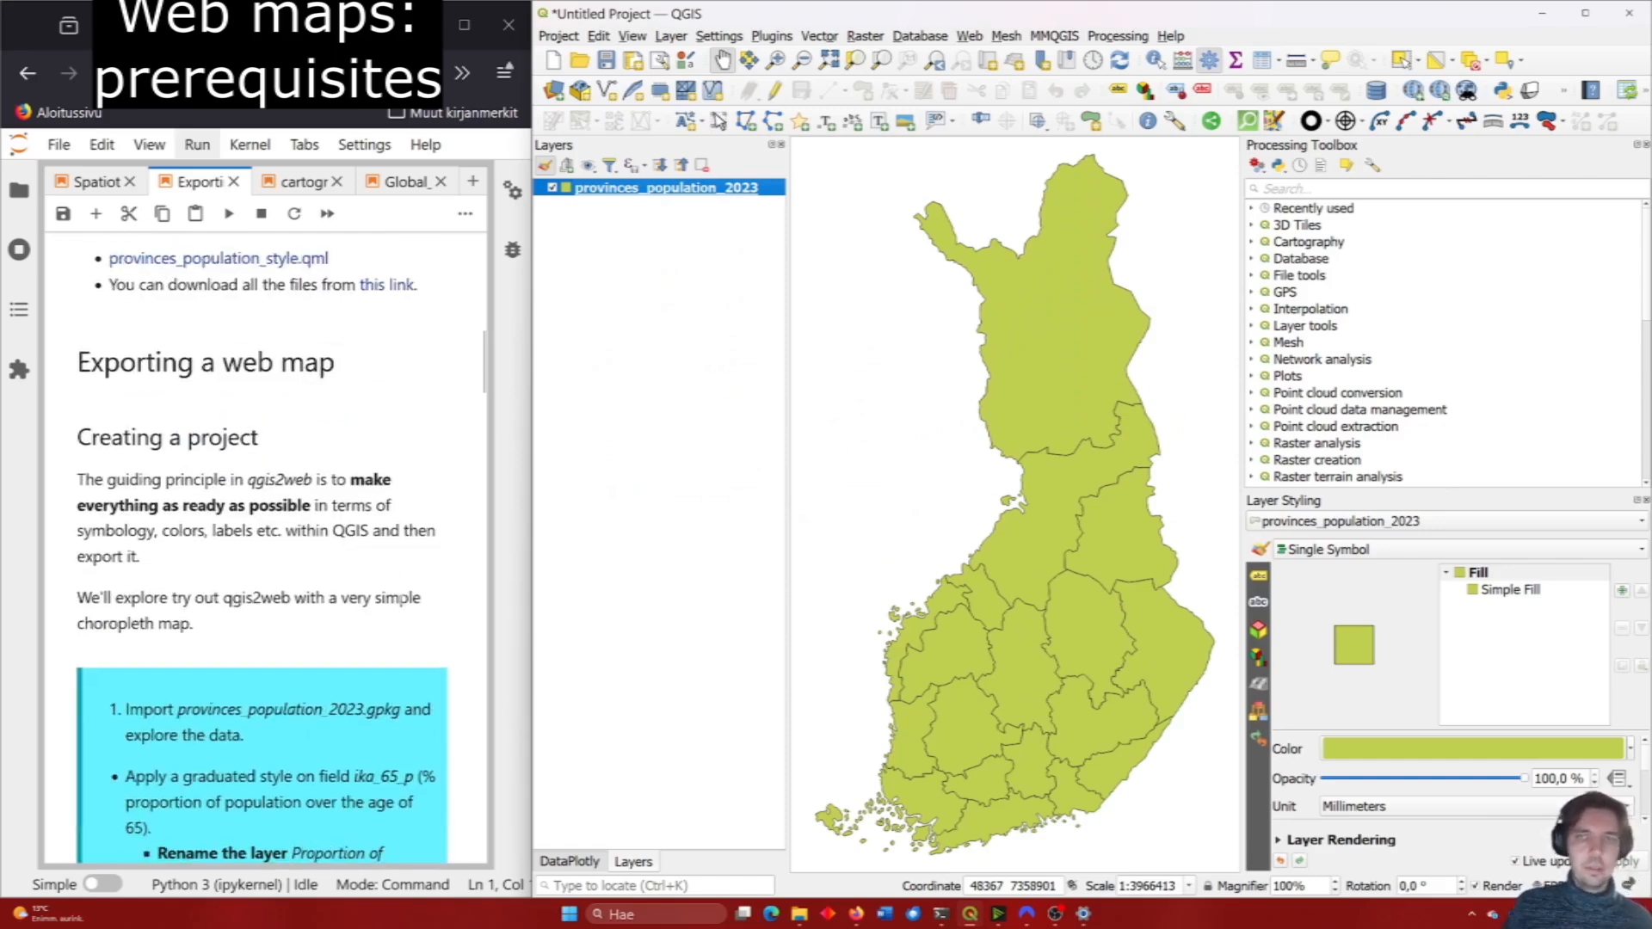
scroll(396, 614, "down", 2)
scroll(416, 561, "up", 4)
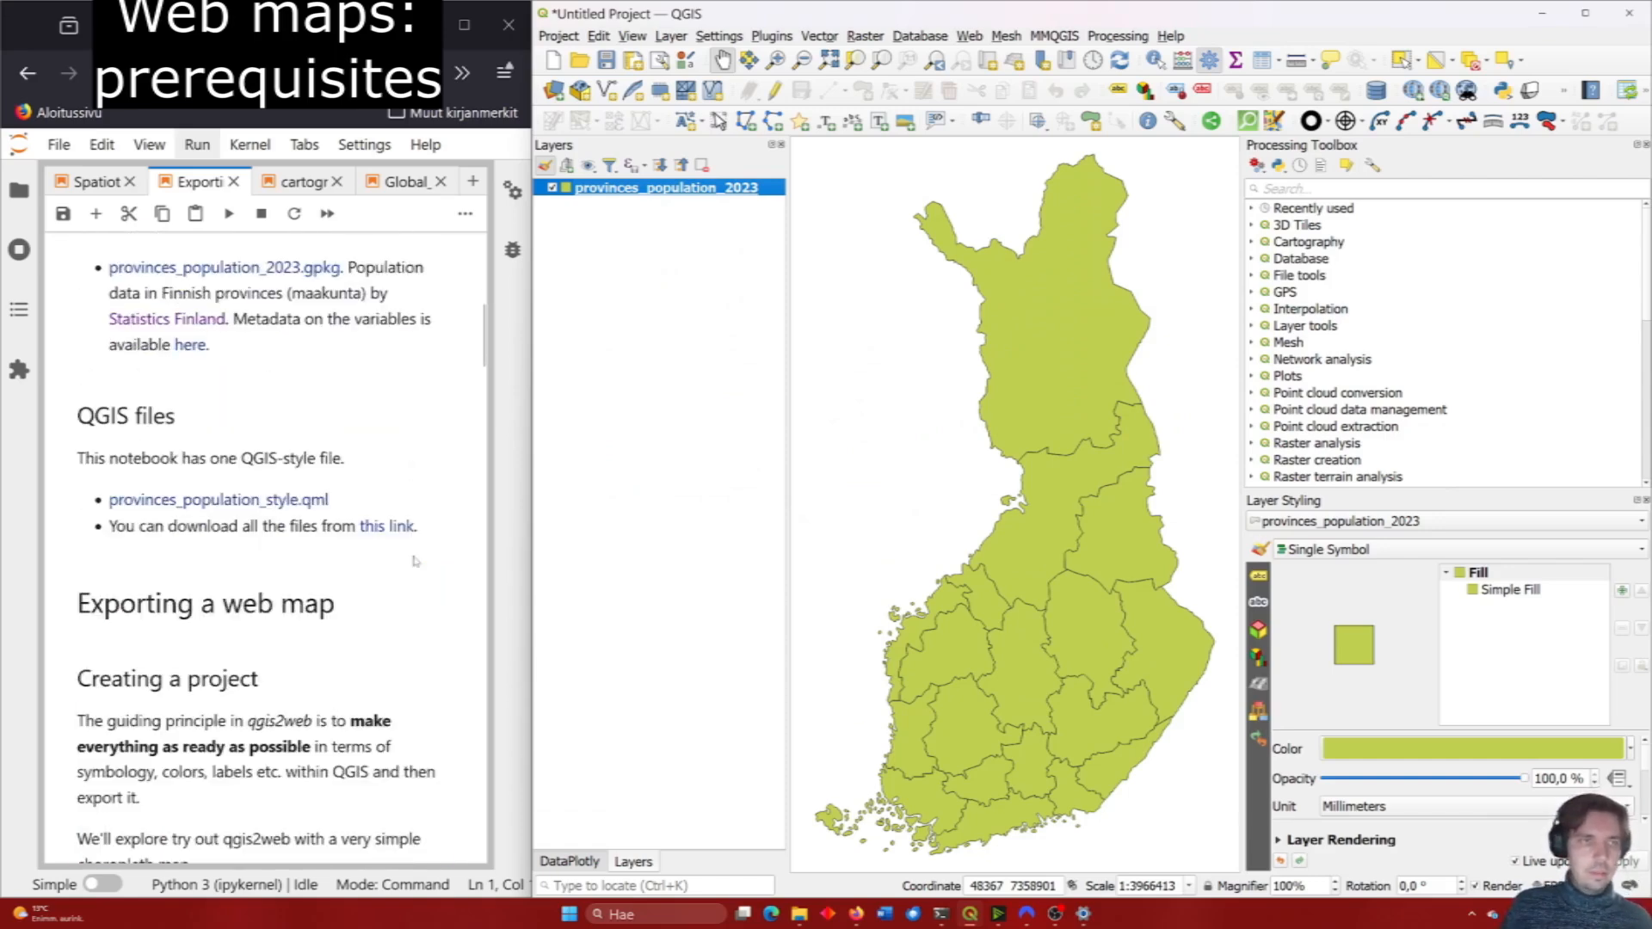
scroll(415, 561, "down", 3)
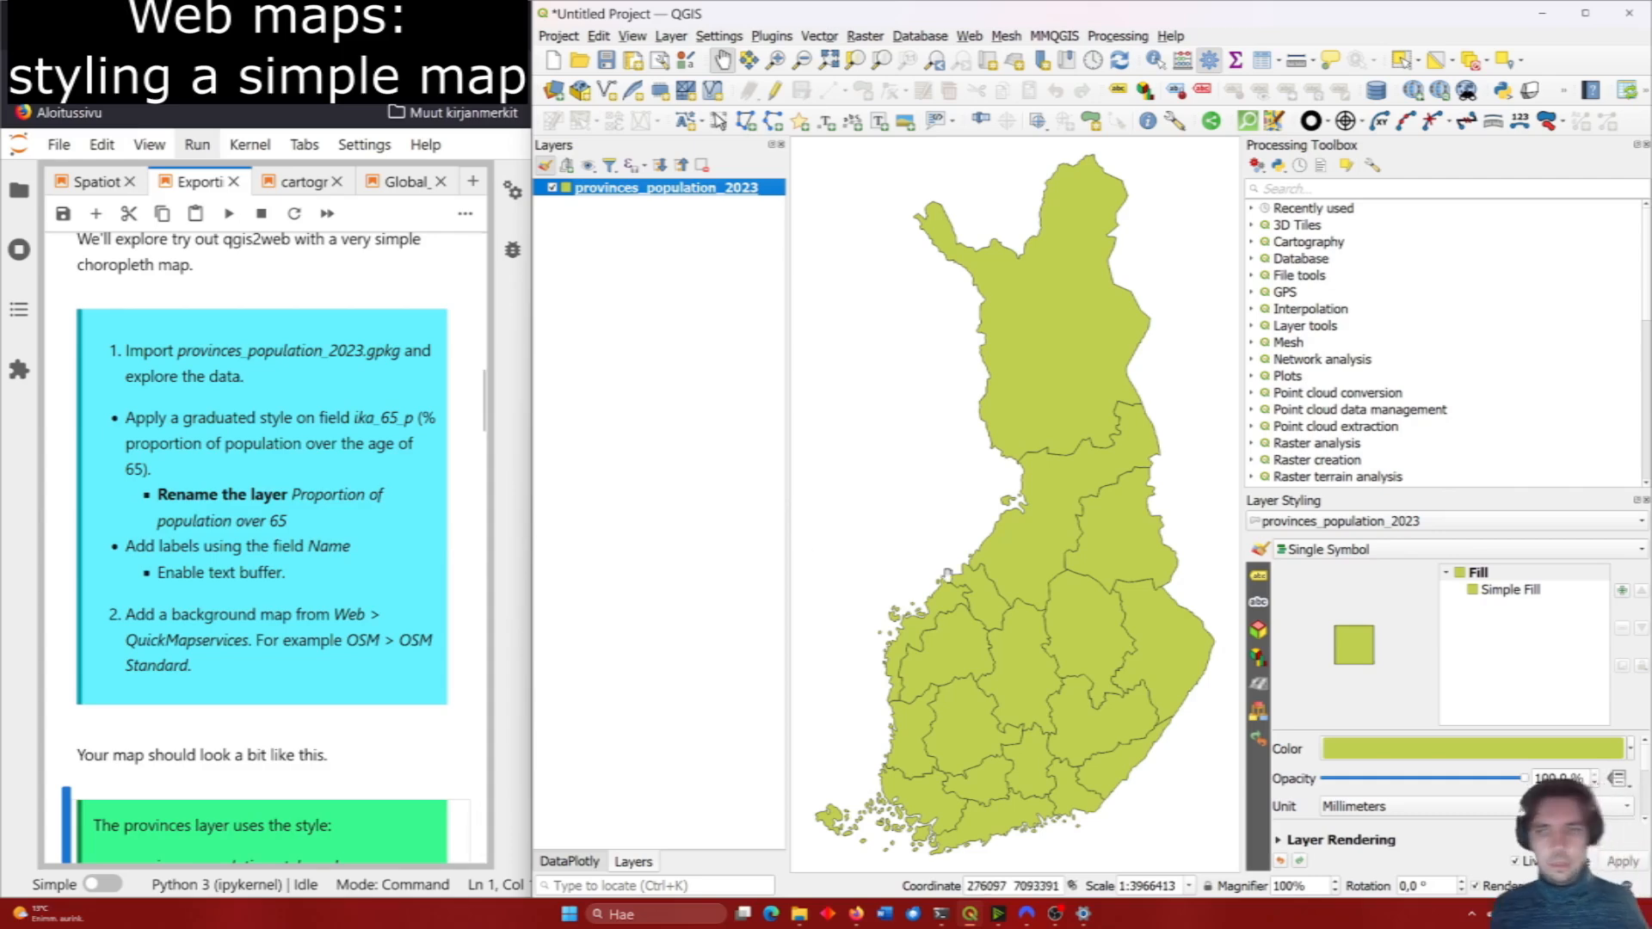
left_click(1387, 551)
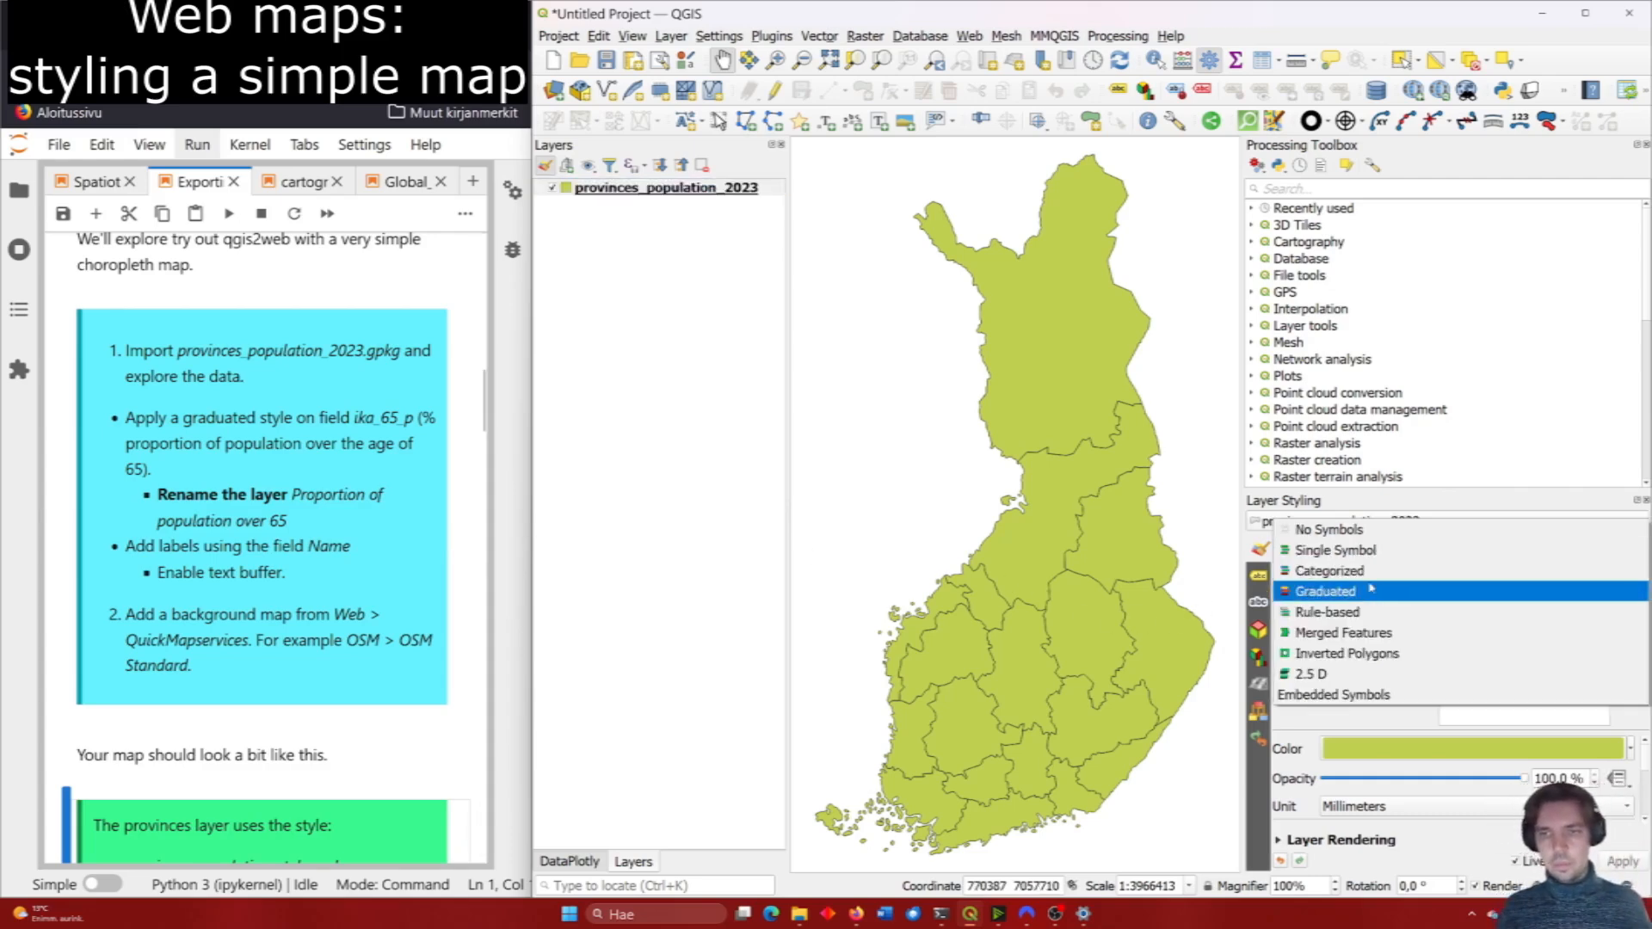
left_click(1388, 592)
left_click(1614, 574)
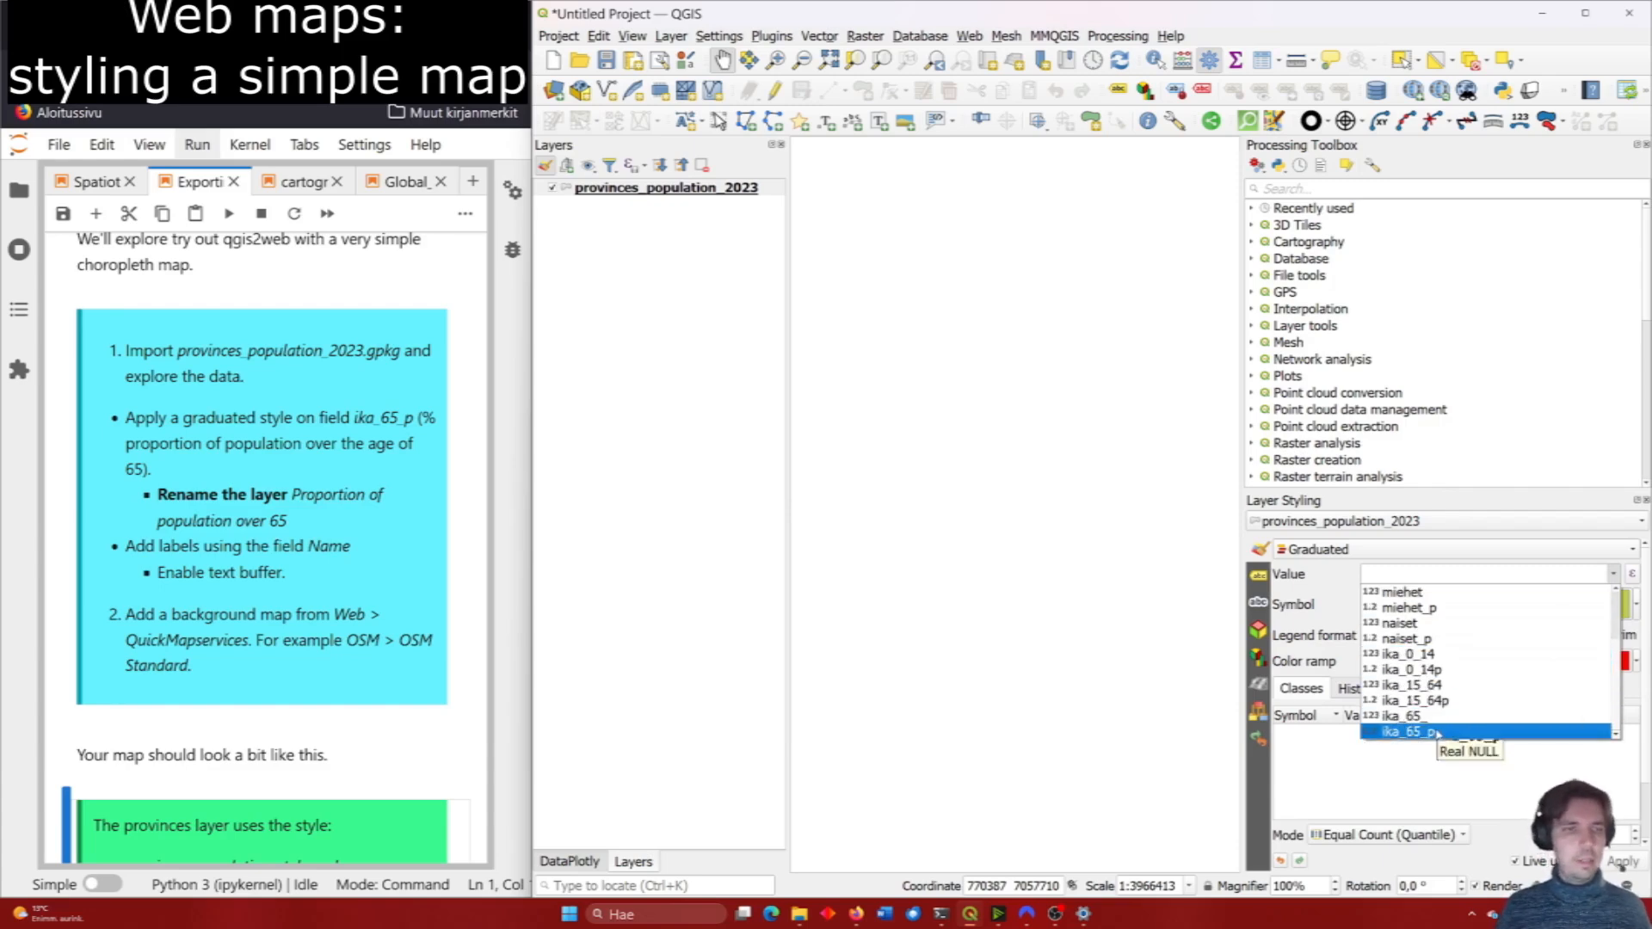
left_click(1438, 734)
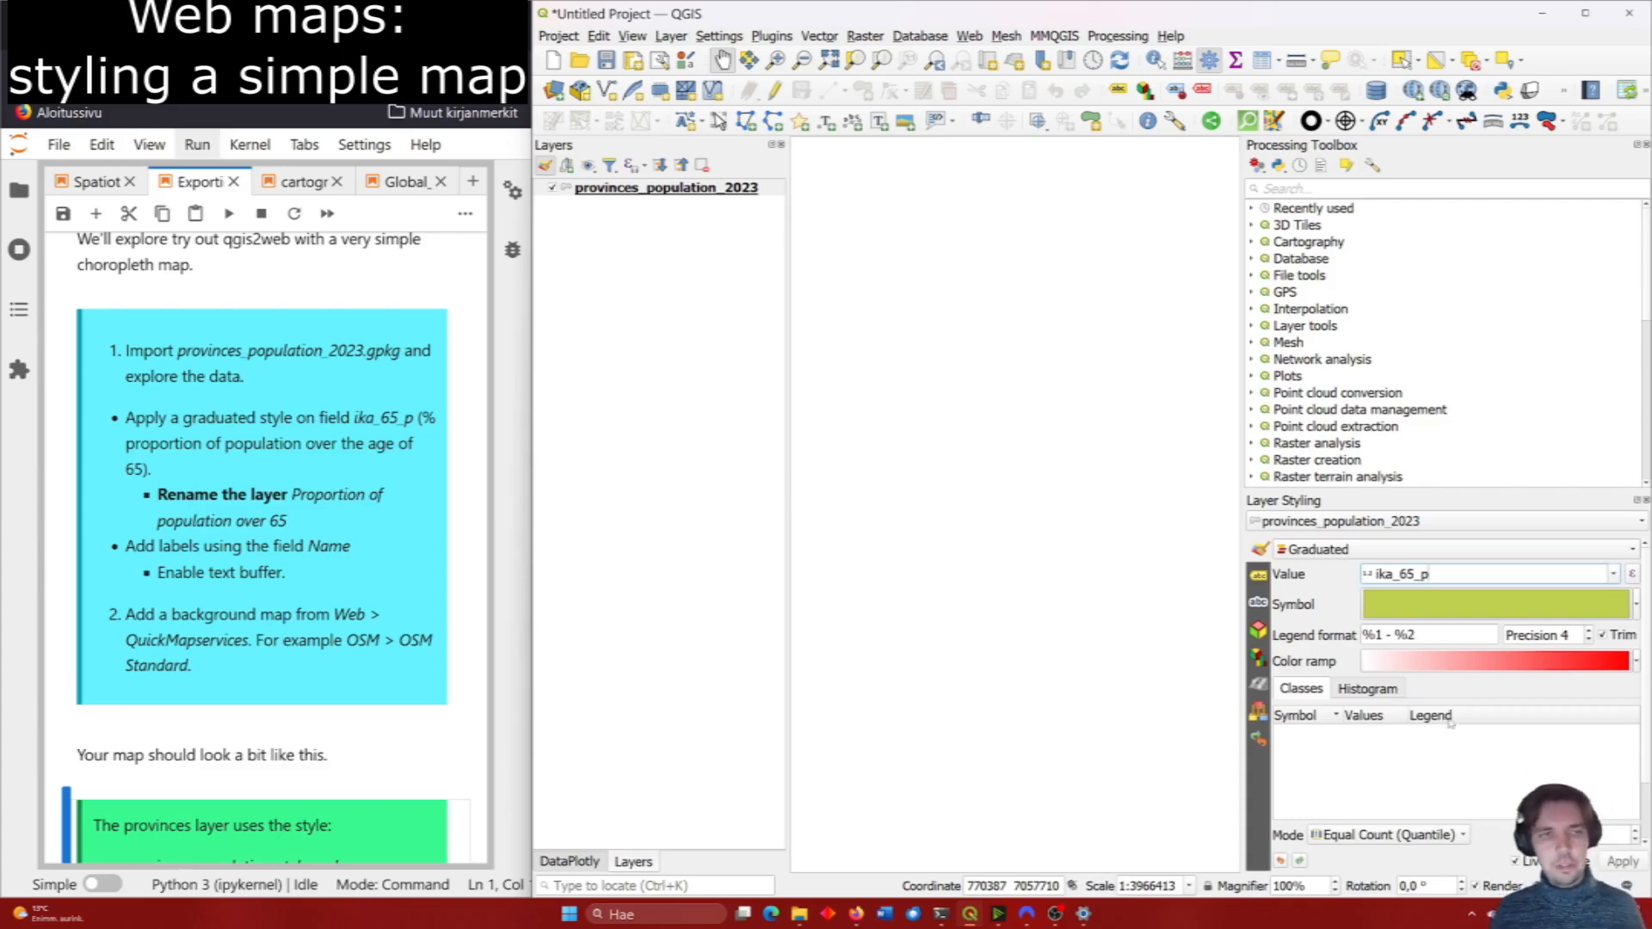
left_click(1384, 839)
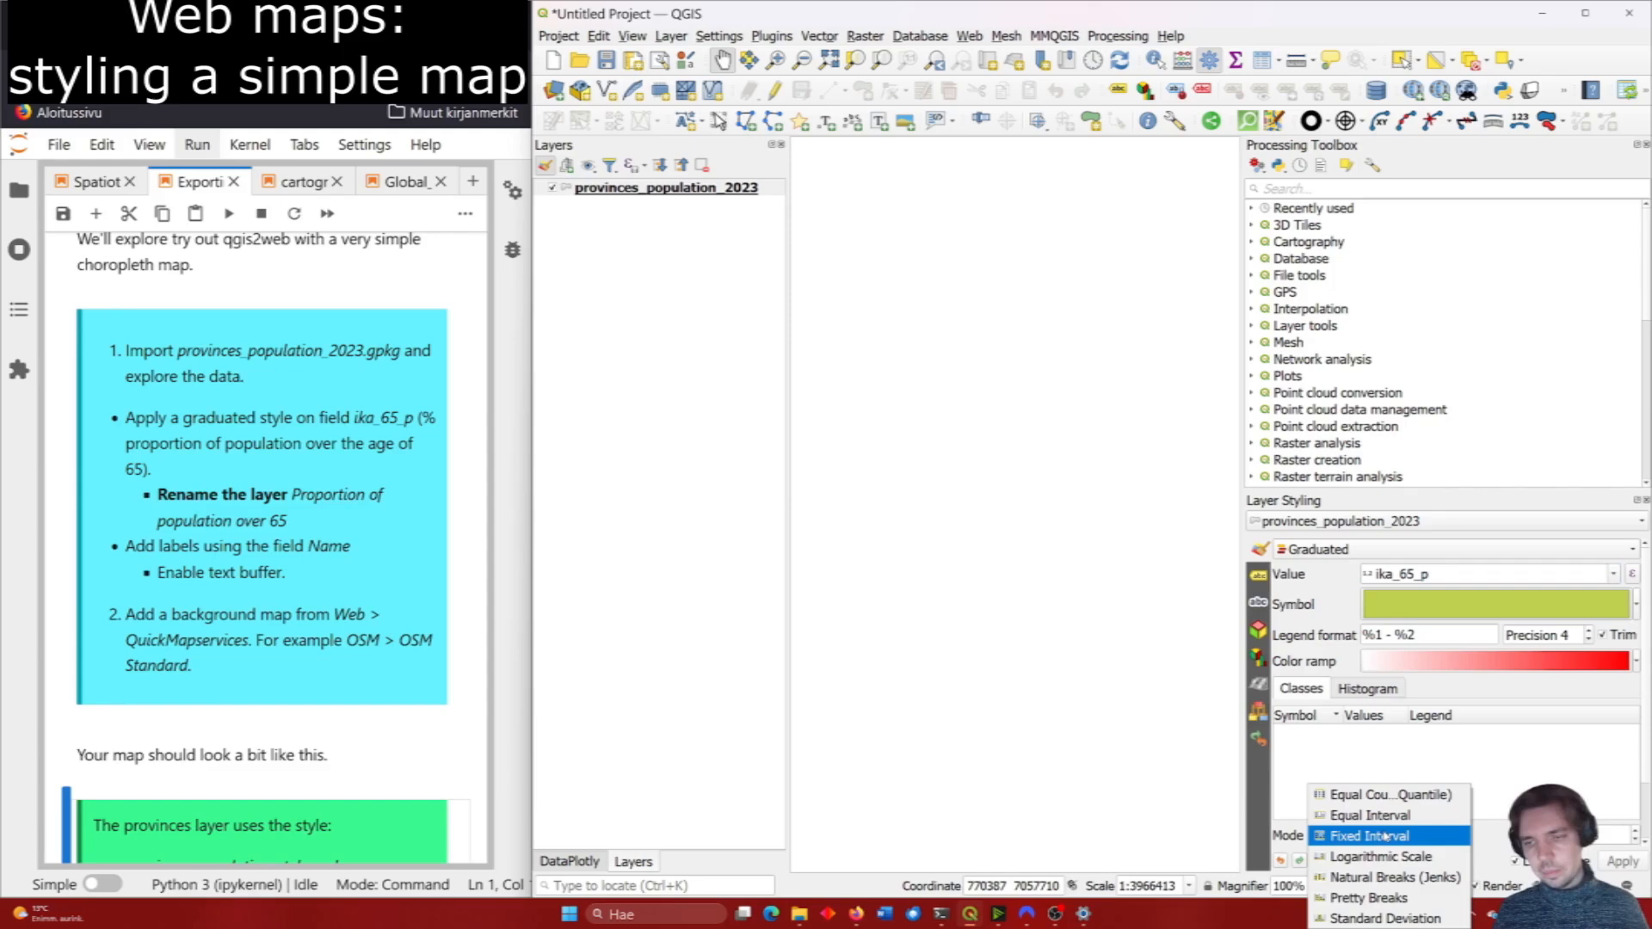
left_click(1435, 878)
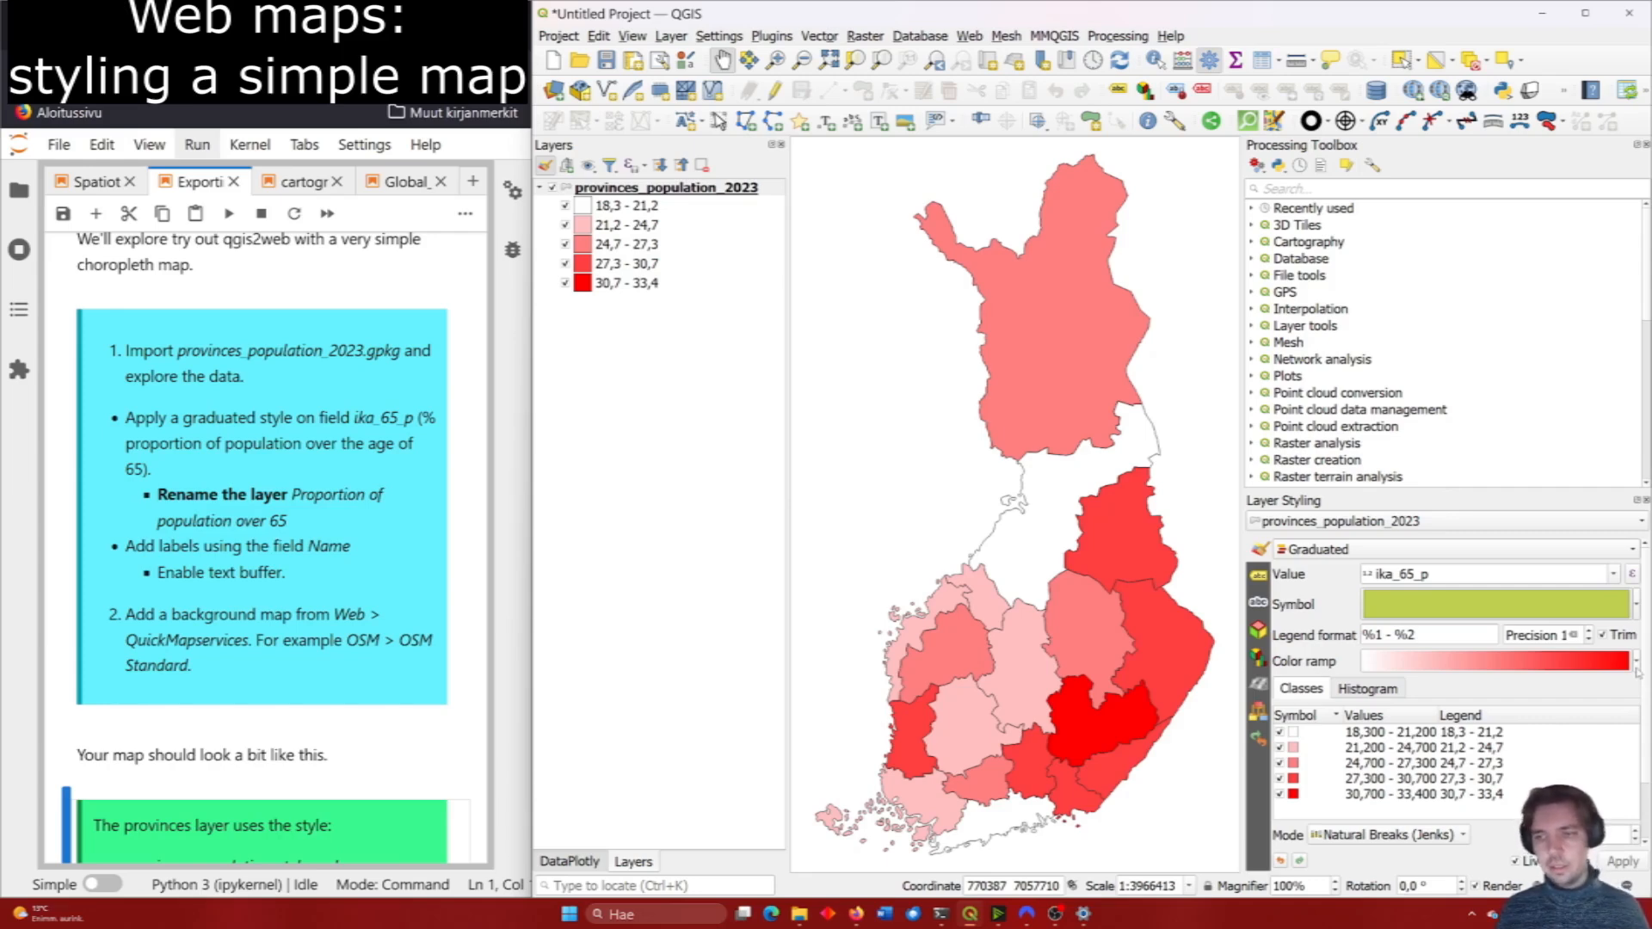
Change the graduated style's color ramp to YlGn.
left_click(1635, 664)
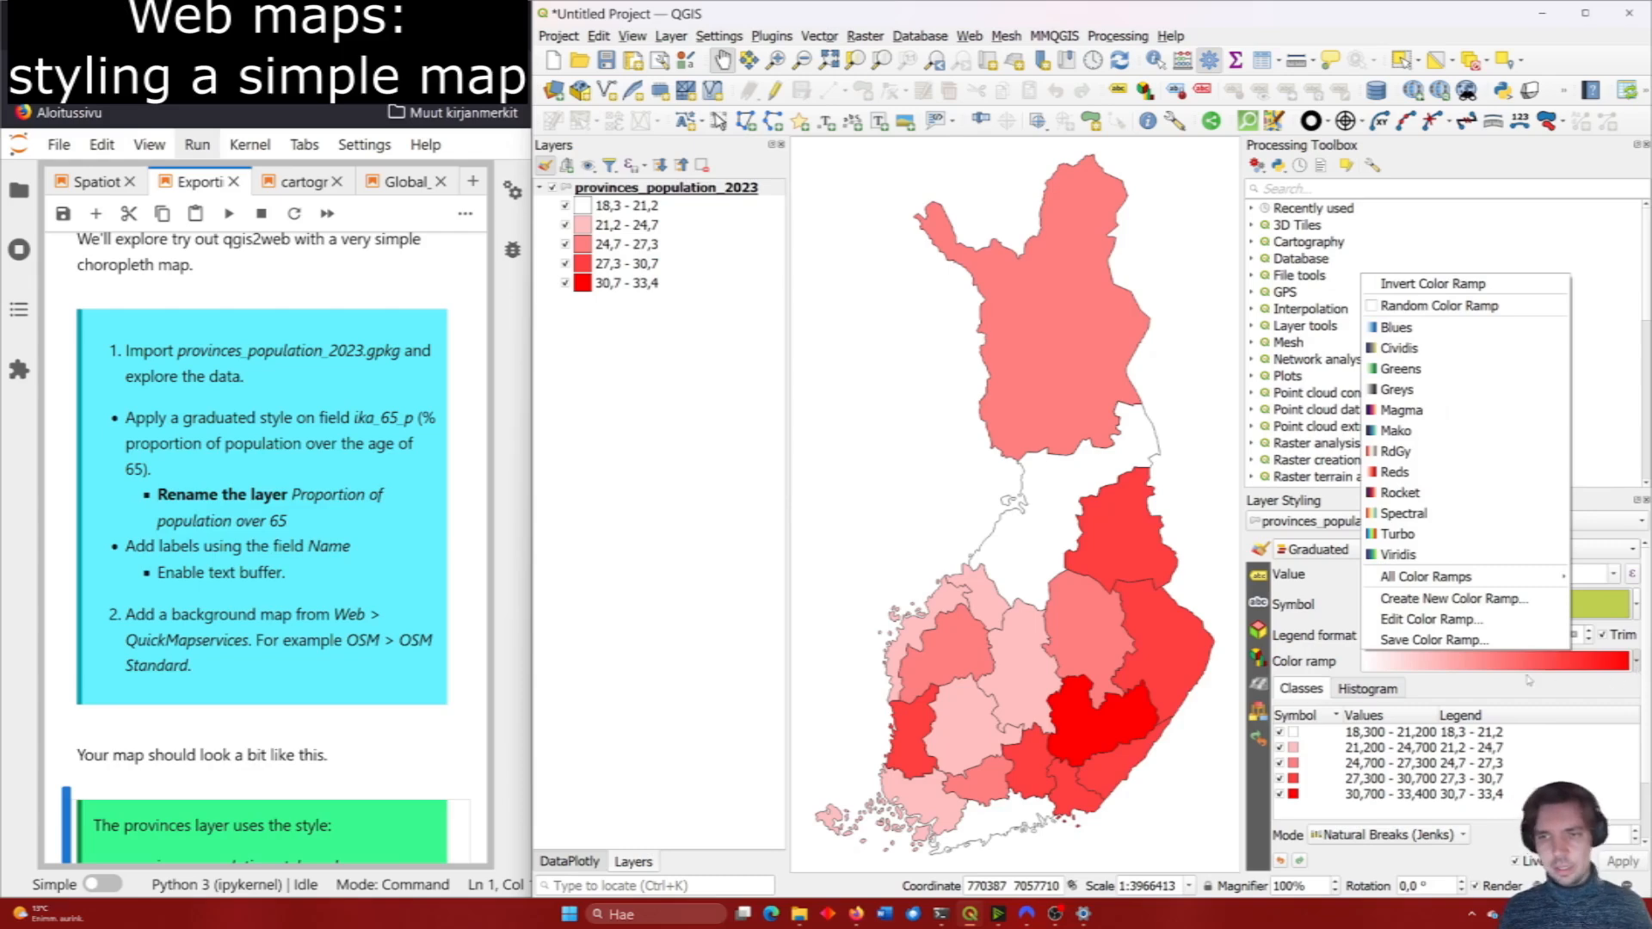
mouse_move(1444, 583)
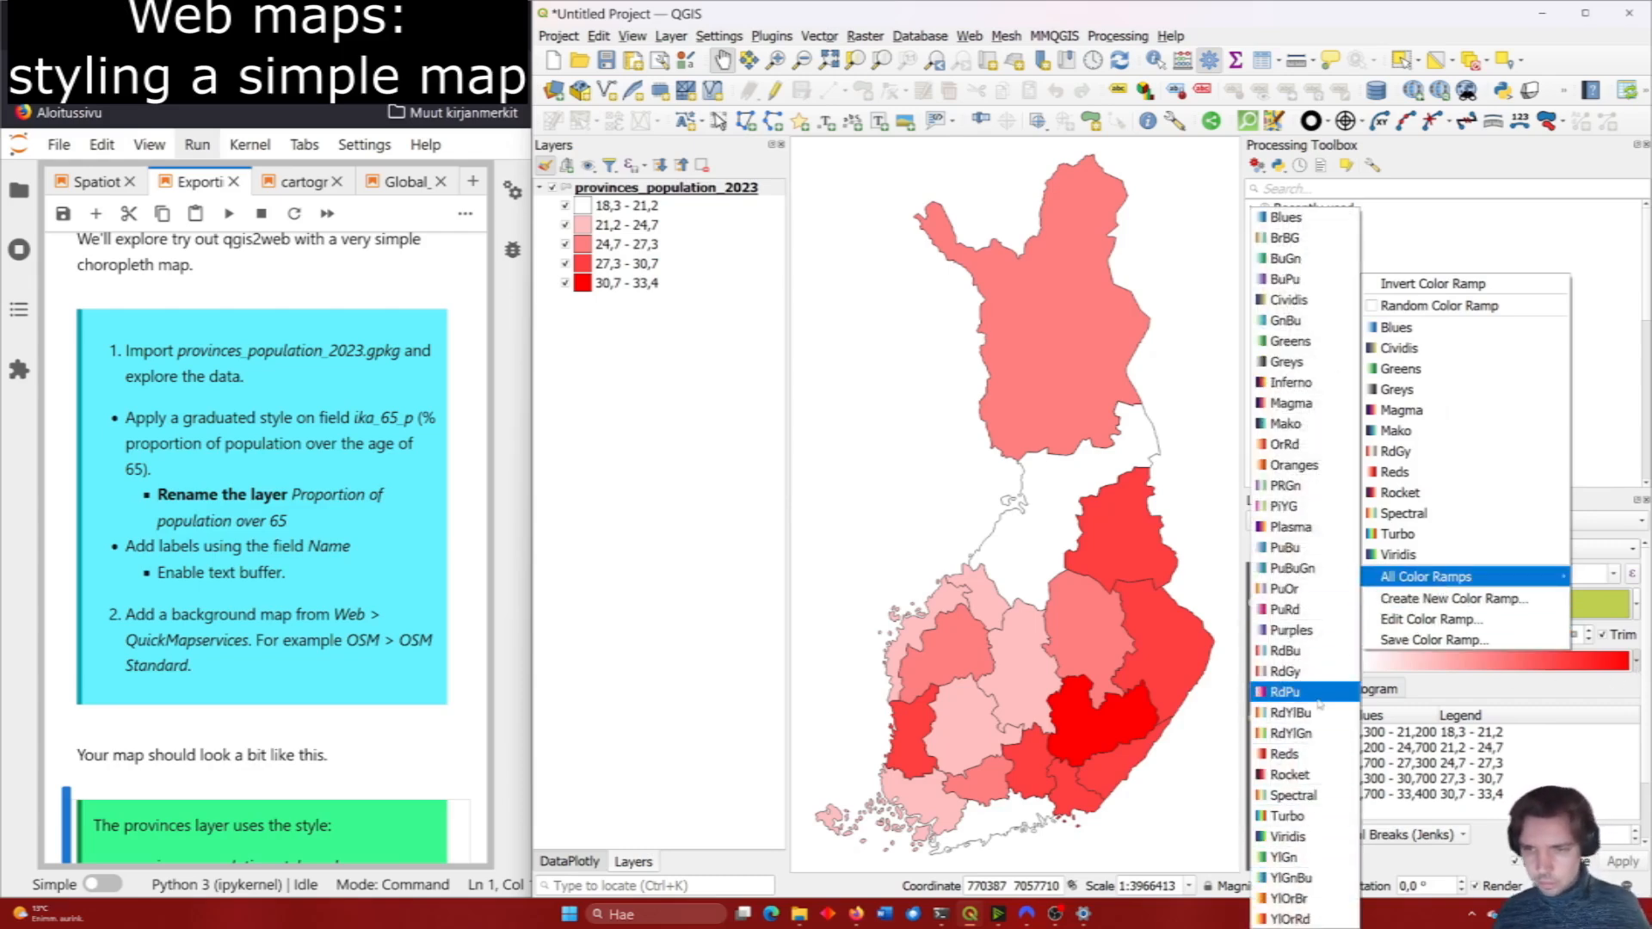
left_click(1321, 857)
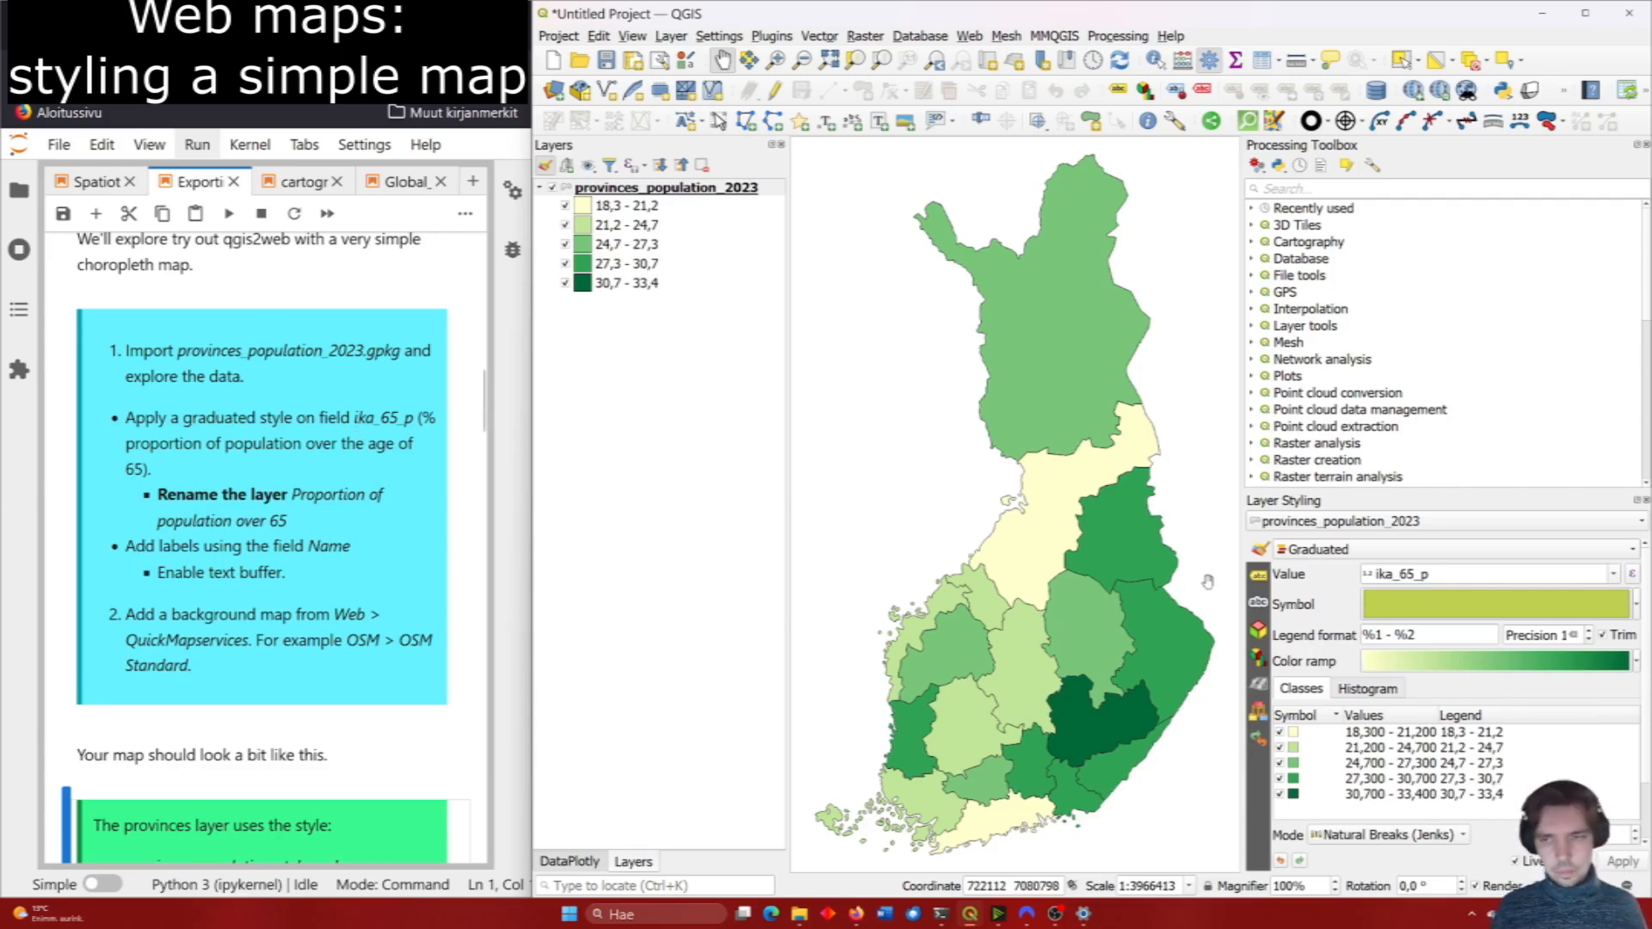
Label the provinces with single labels from the name field and enable a text buffer.
left_click(1260, 576)
left_click(1317, 559)
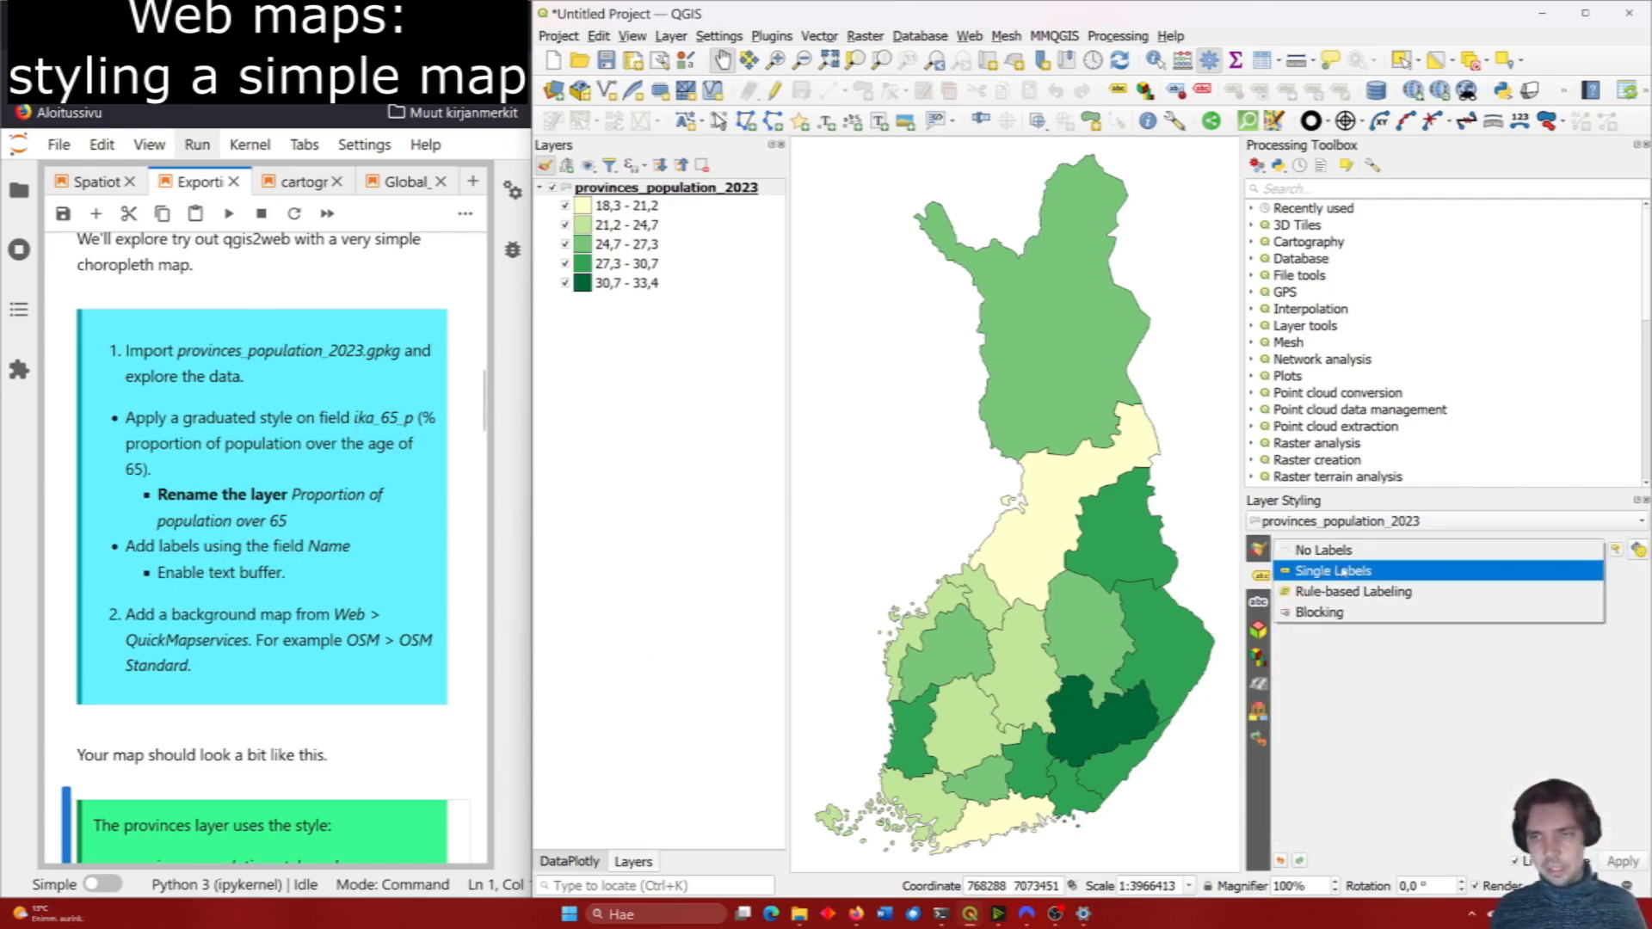
left_click(1344, 574)
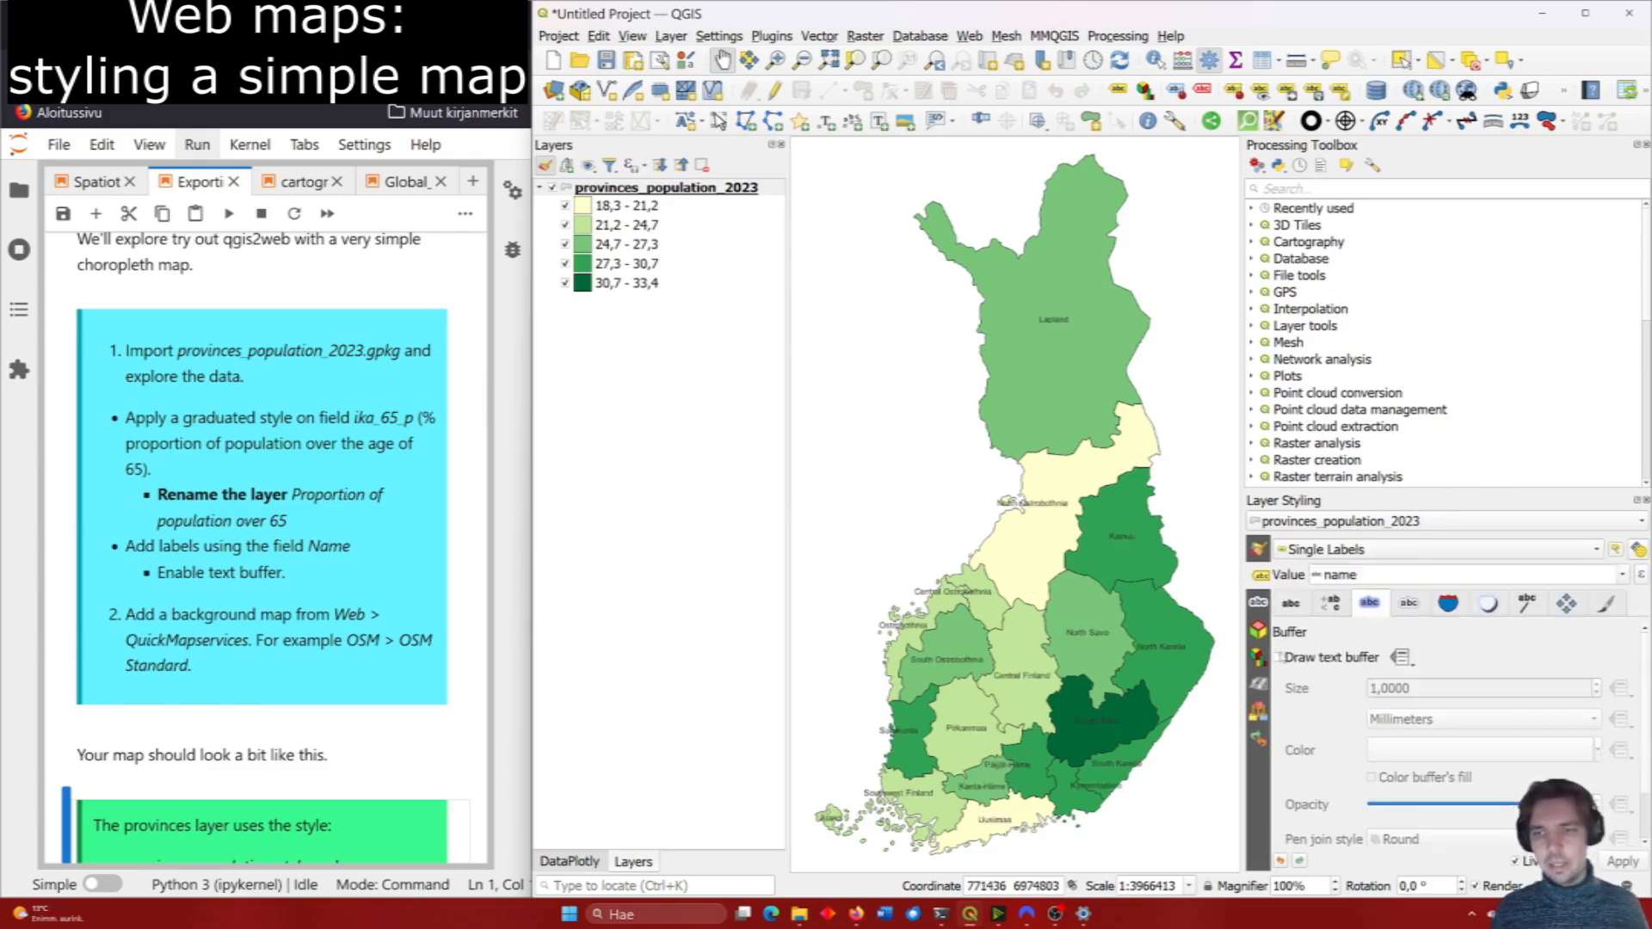
left_click(1278, 658)
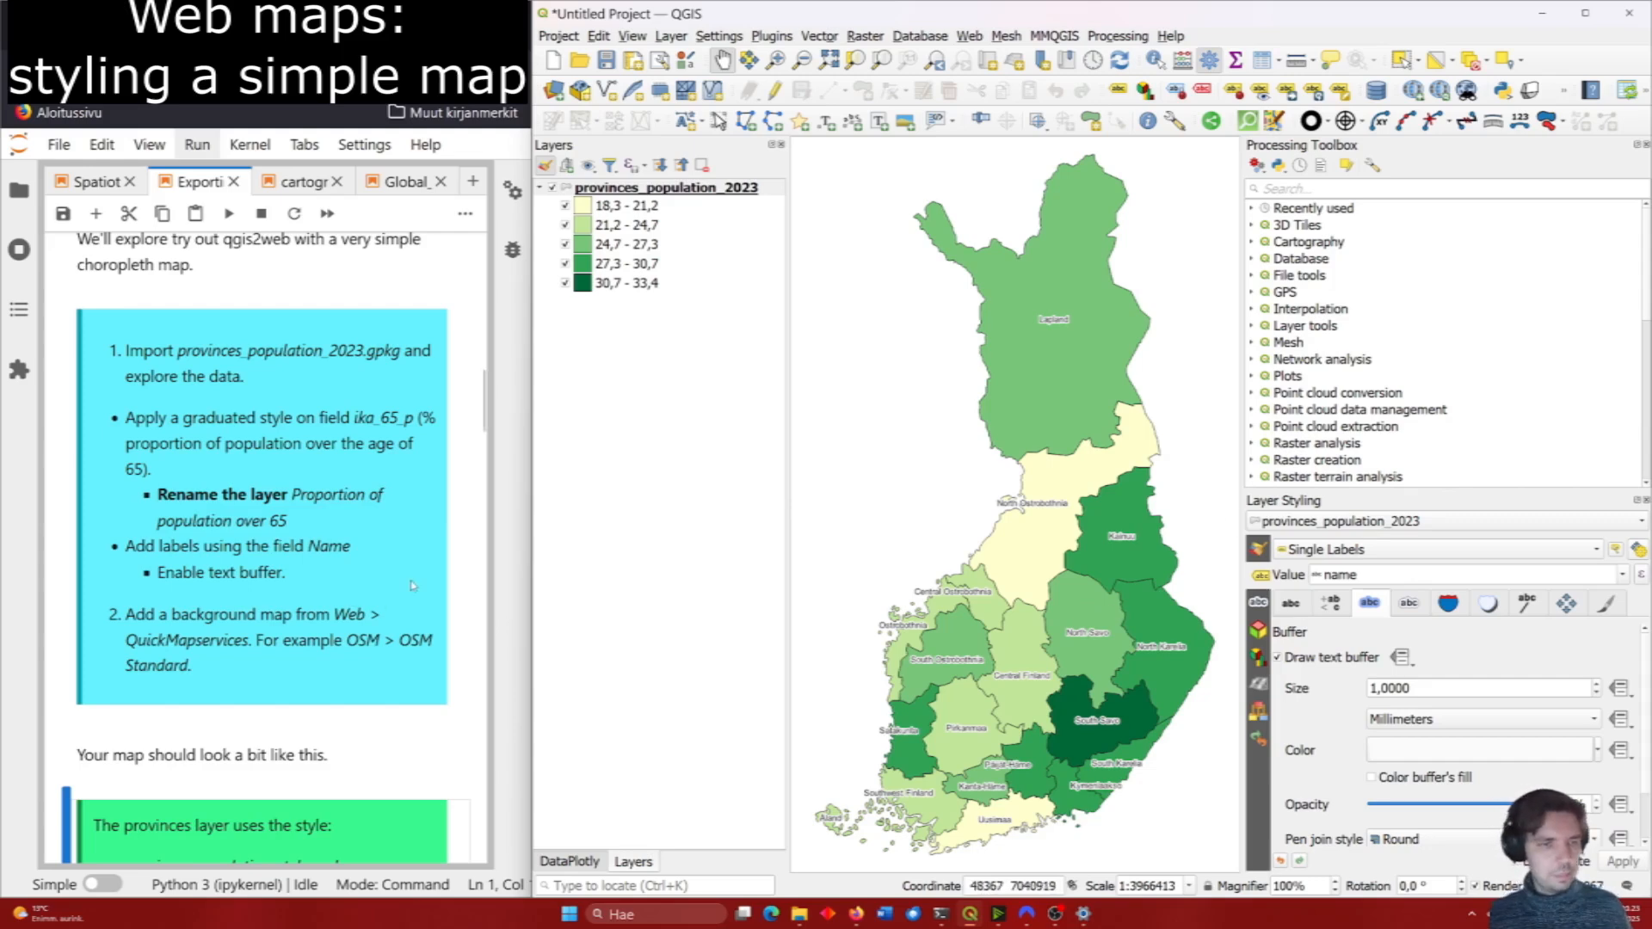
Add the OSM Standard base map from QuickMapServices as the background.
scroll(411, 586, "down", 10)
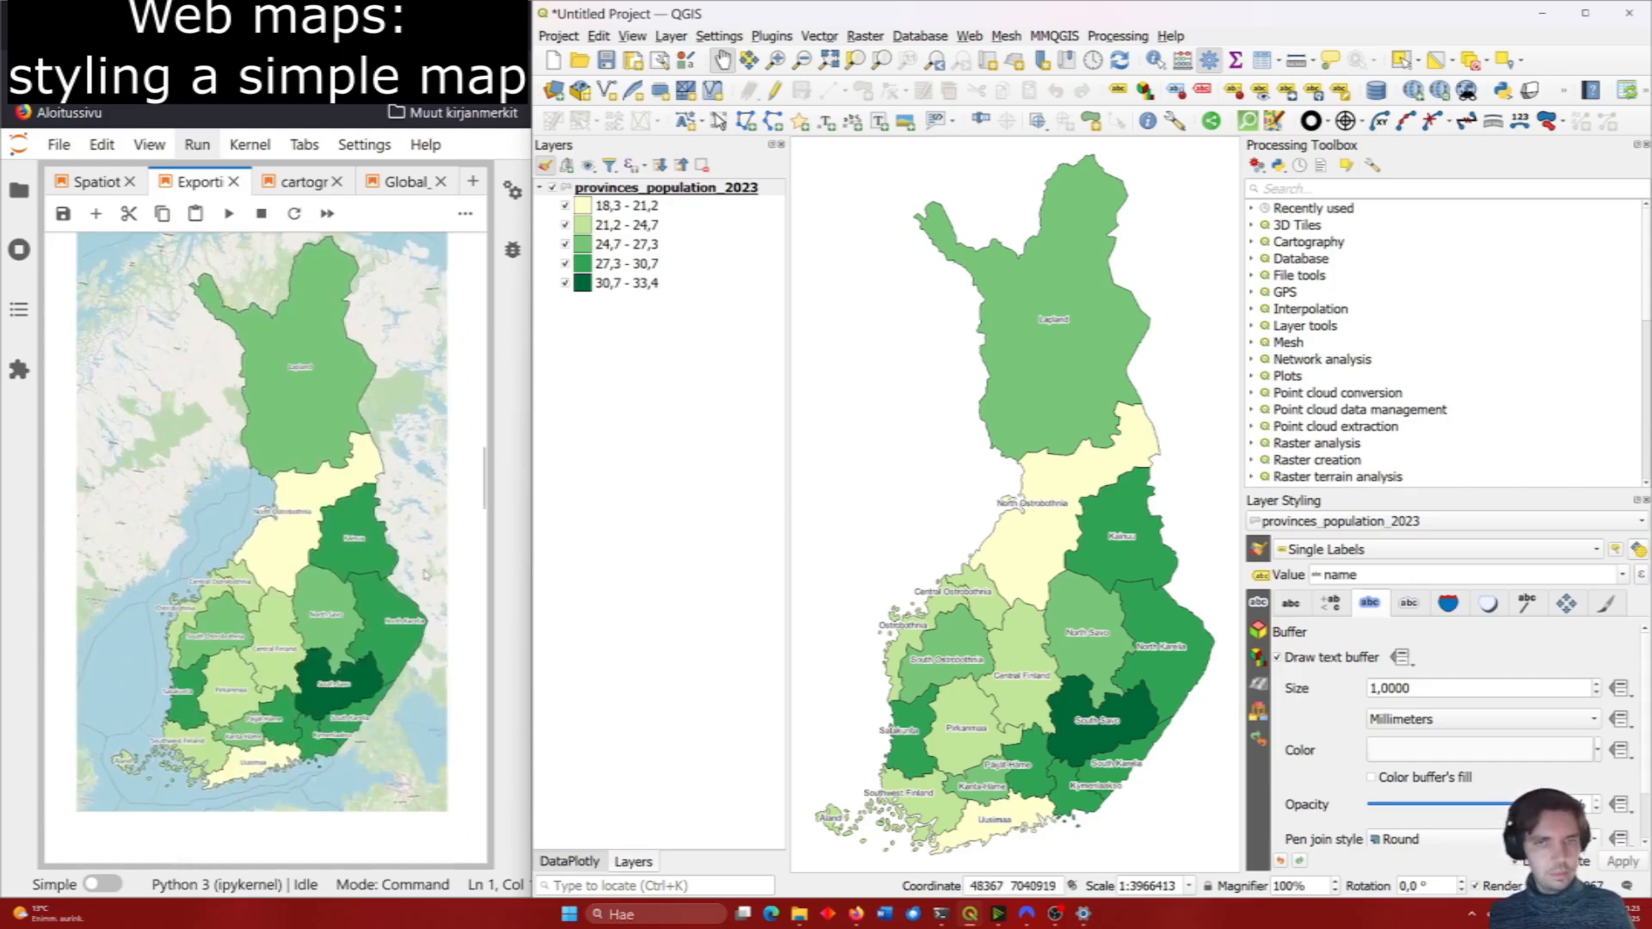
left_click(968, 37)
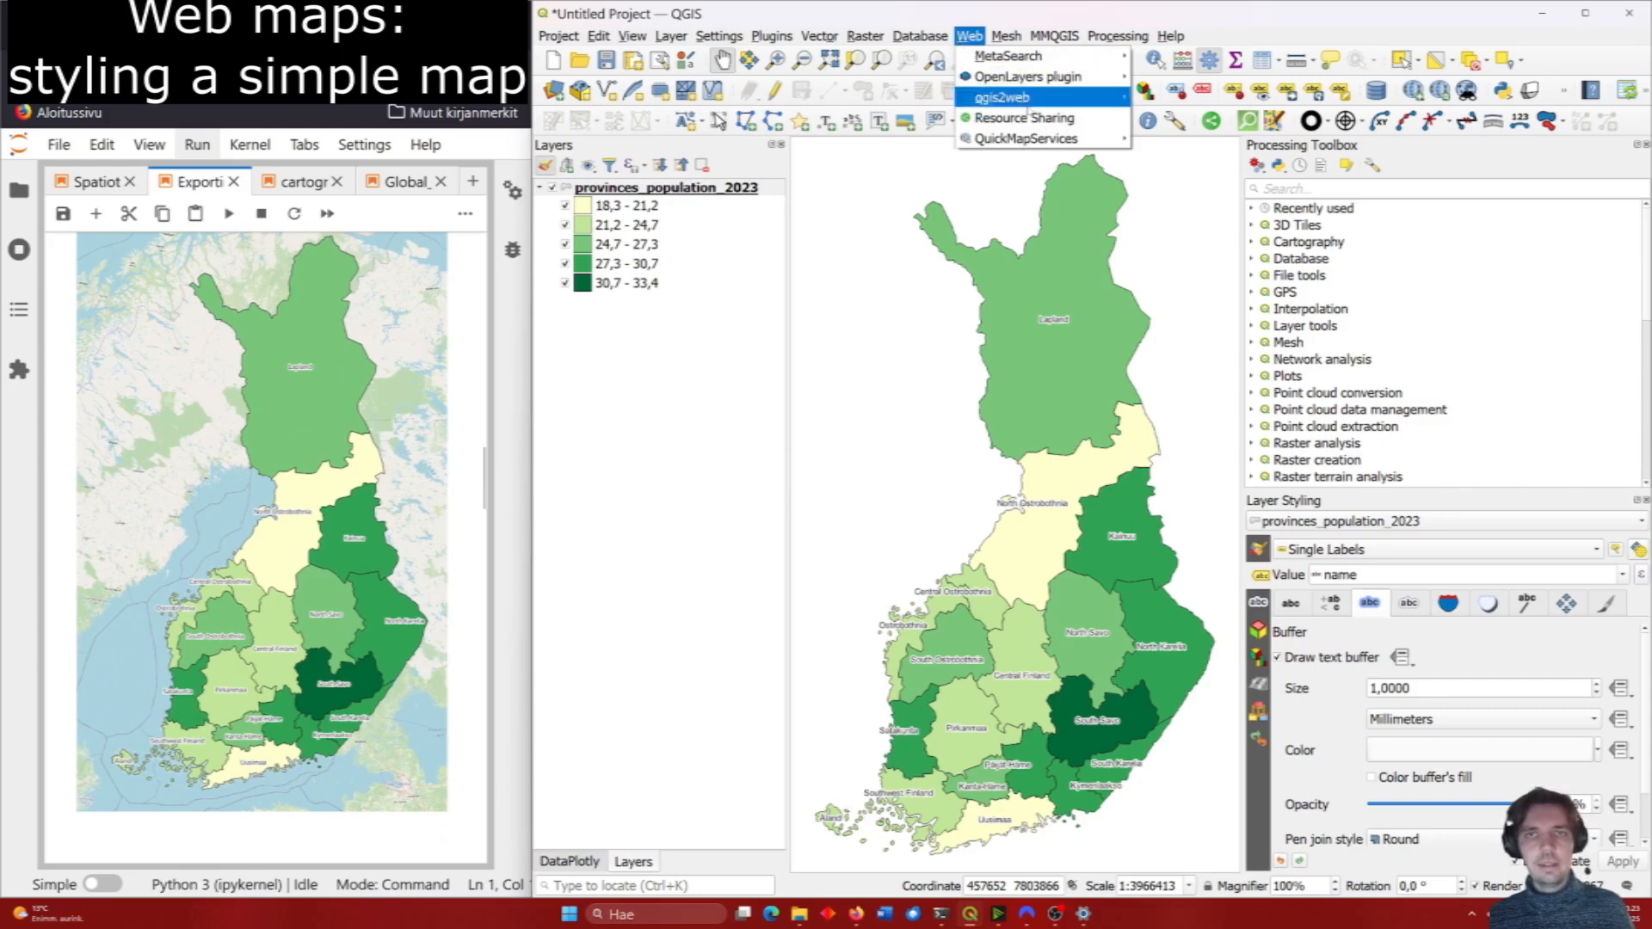
mouse_move(1033, 139)
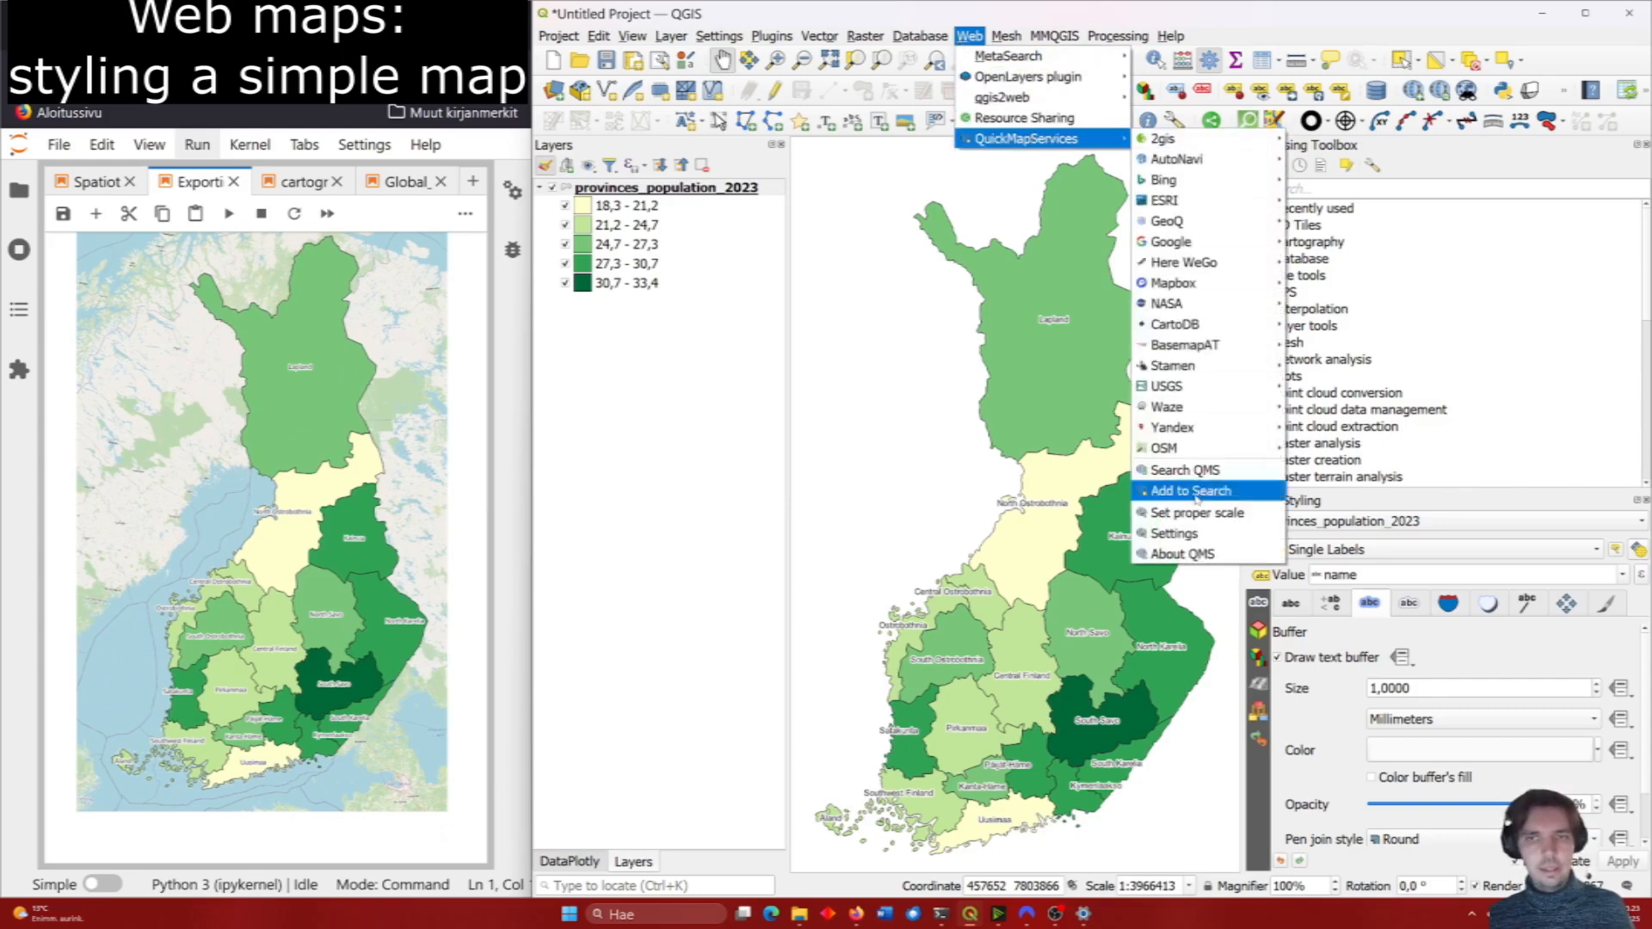
mouse_move(1204, 448)
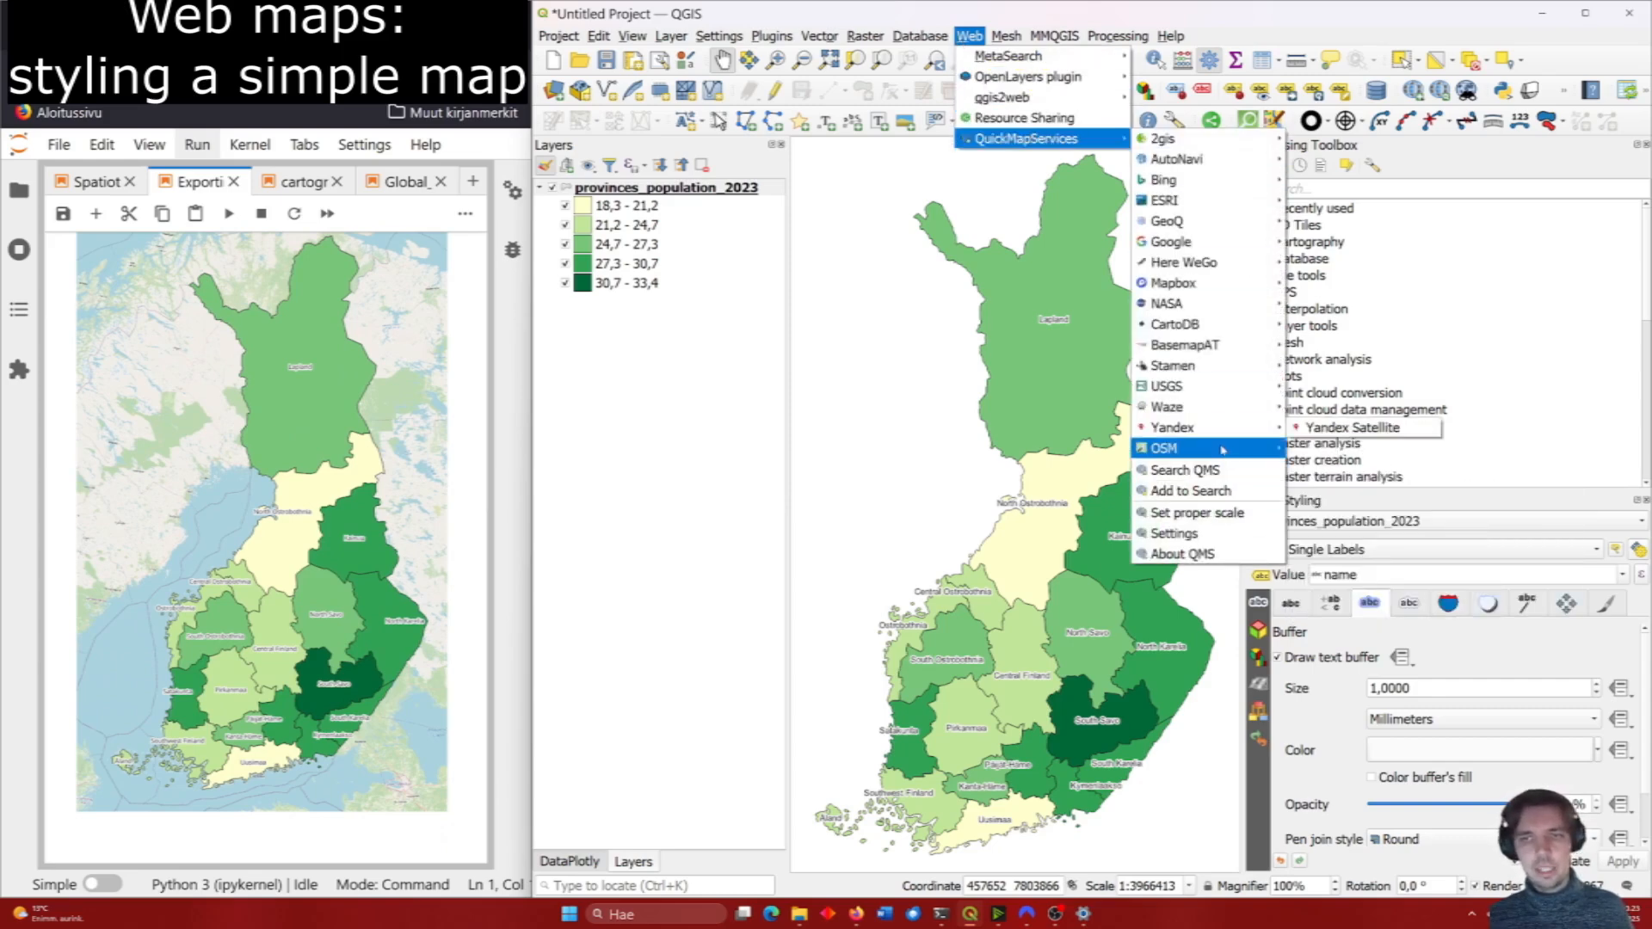
left_click(1348, 449)
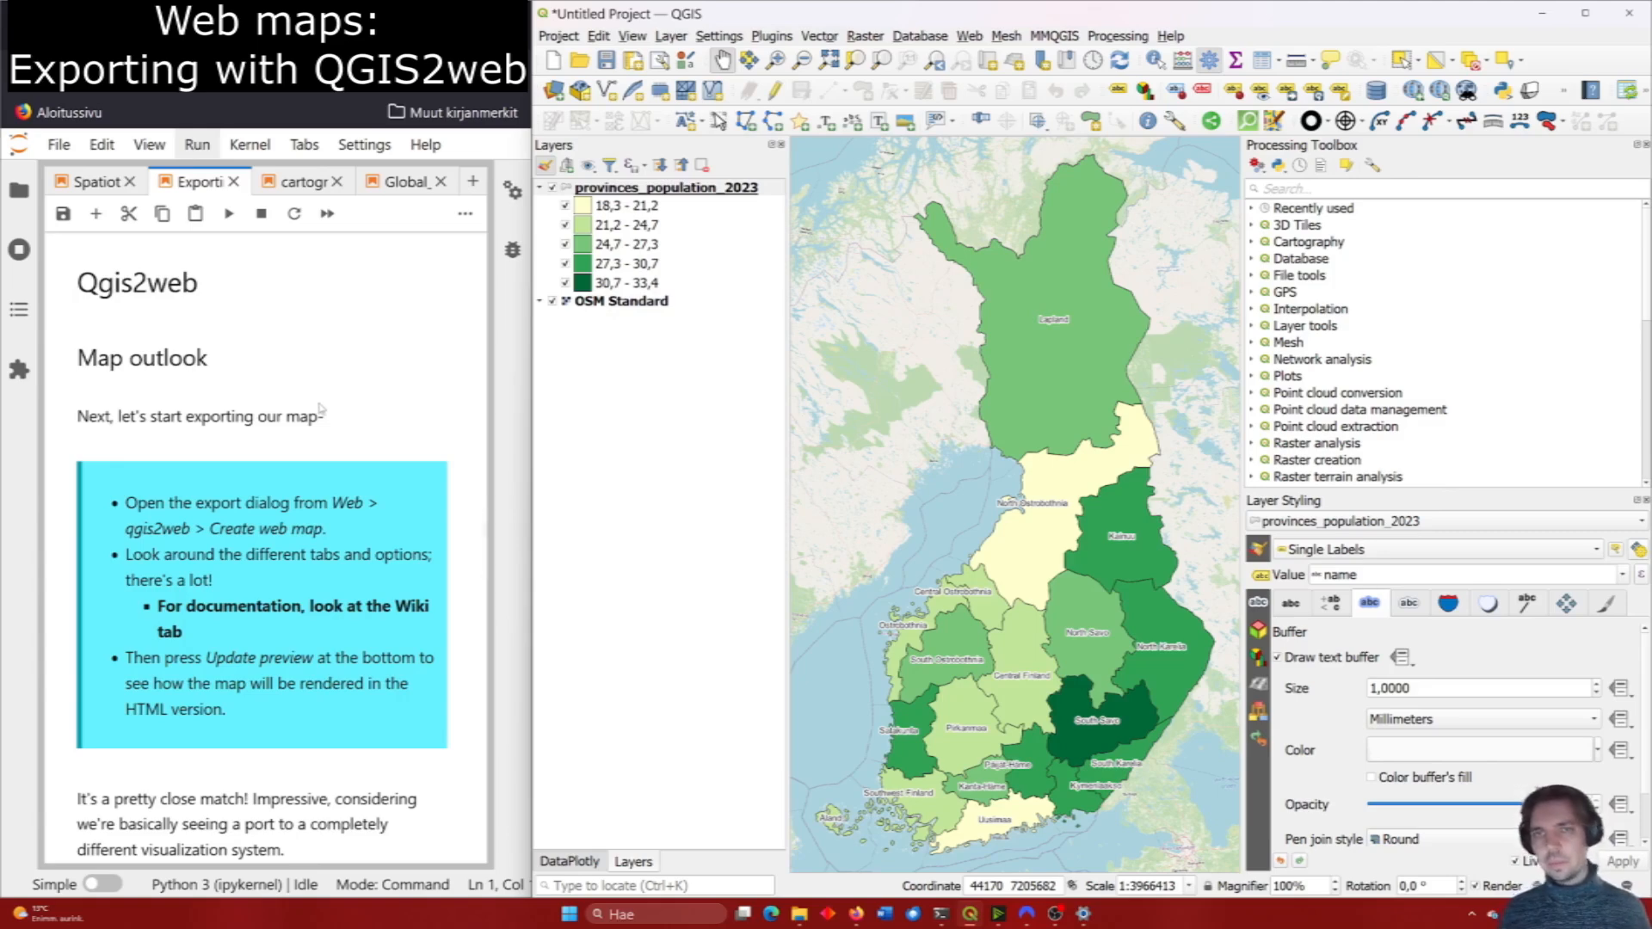
Start creating a web map with qgis2web and show the appearance options of the export.
left_click(970, 37)
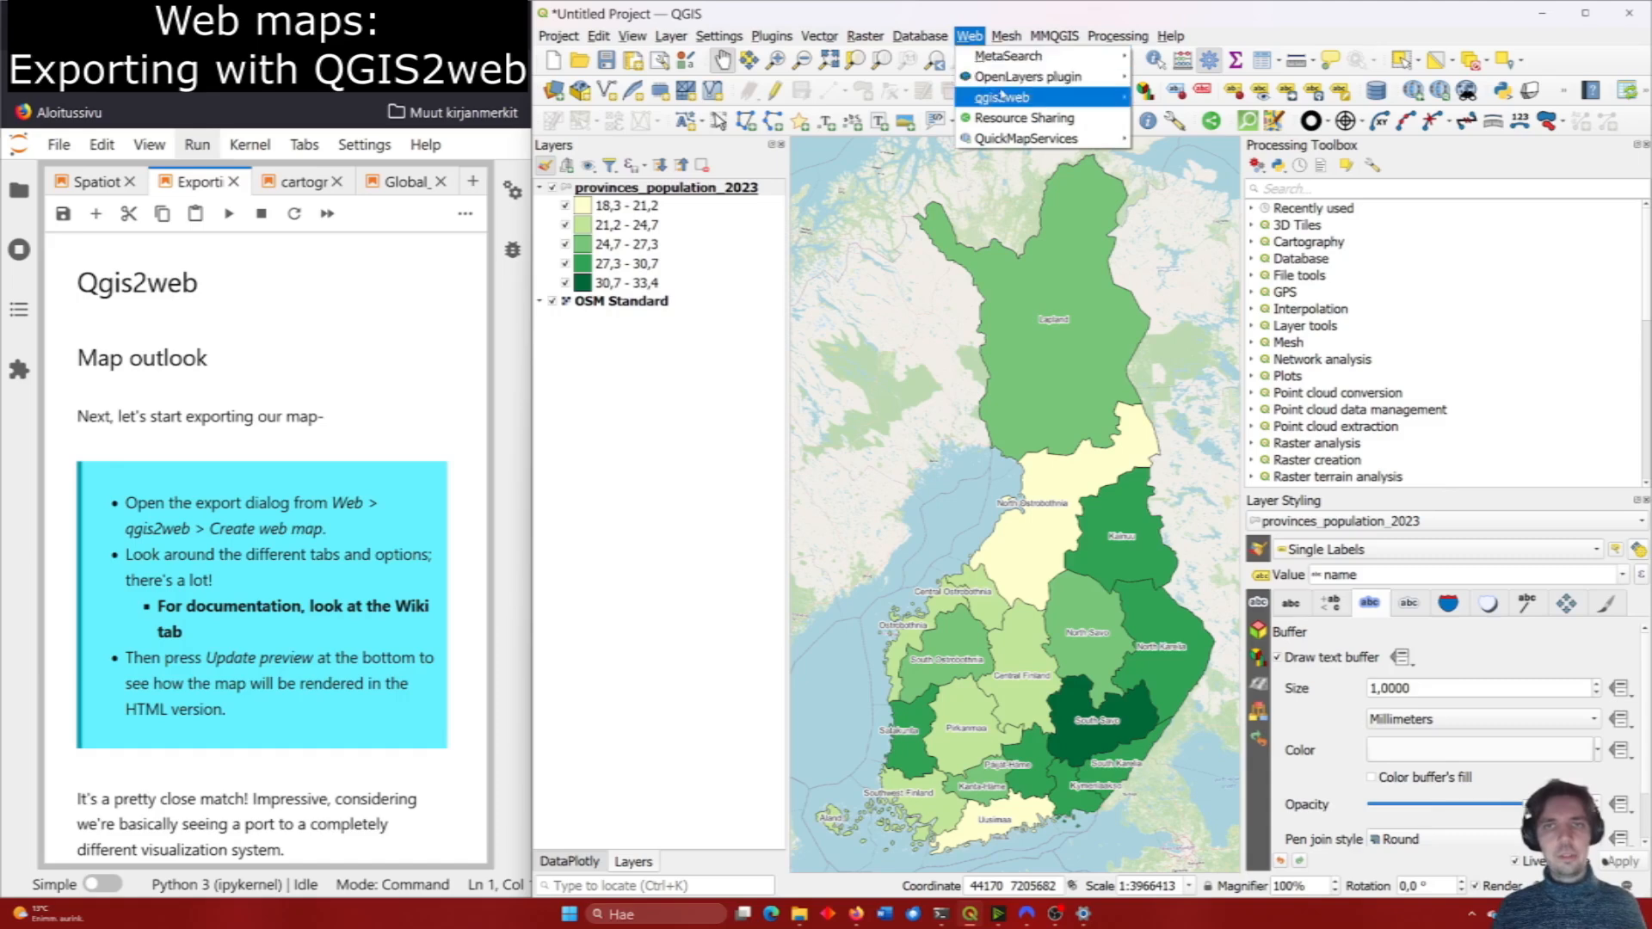
mouse_move(1007, 99)
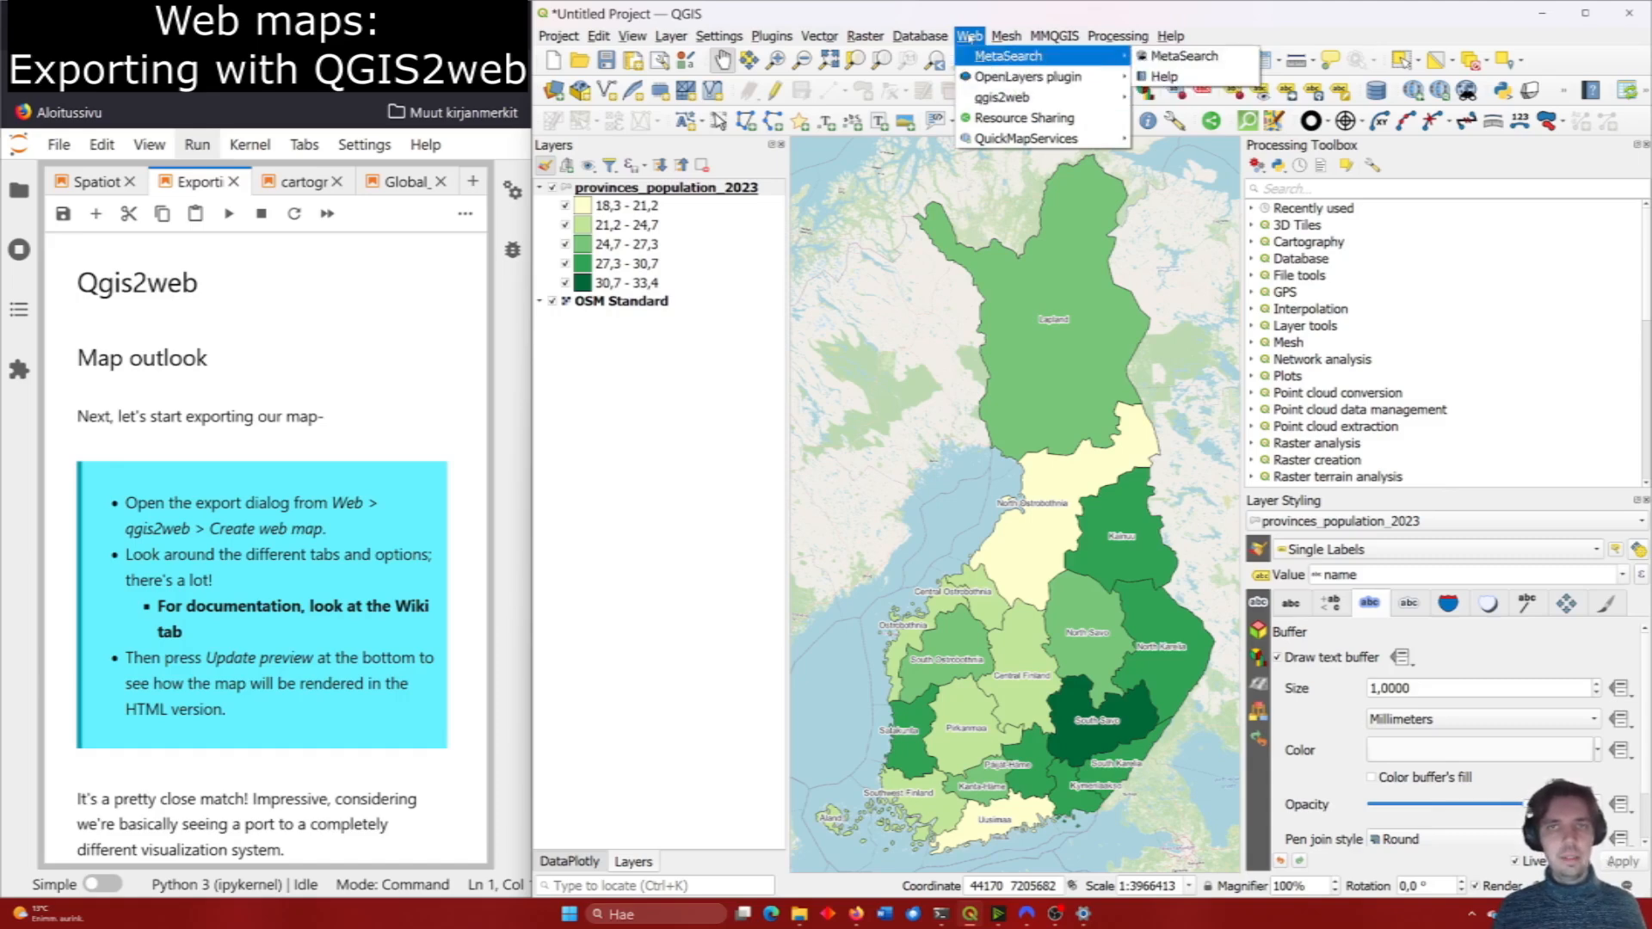
left_click(969, 37)
mouse_move(1002, 98)
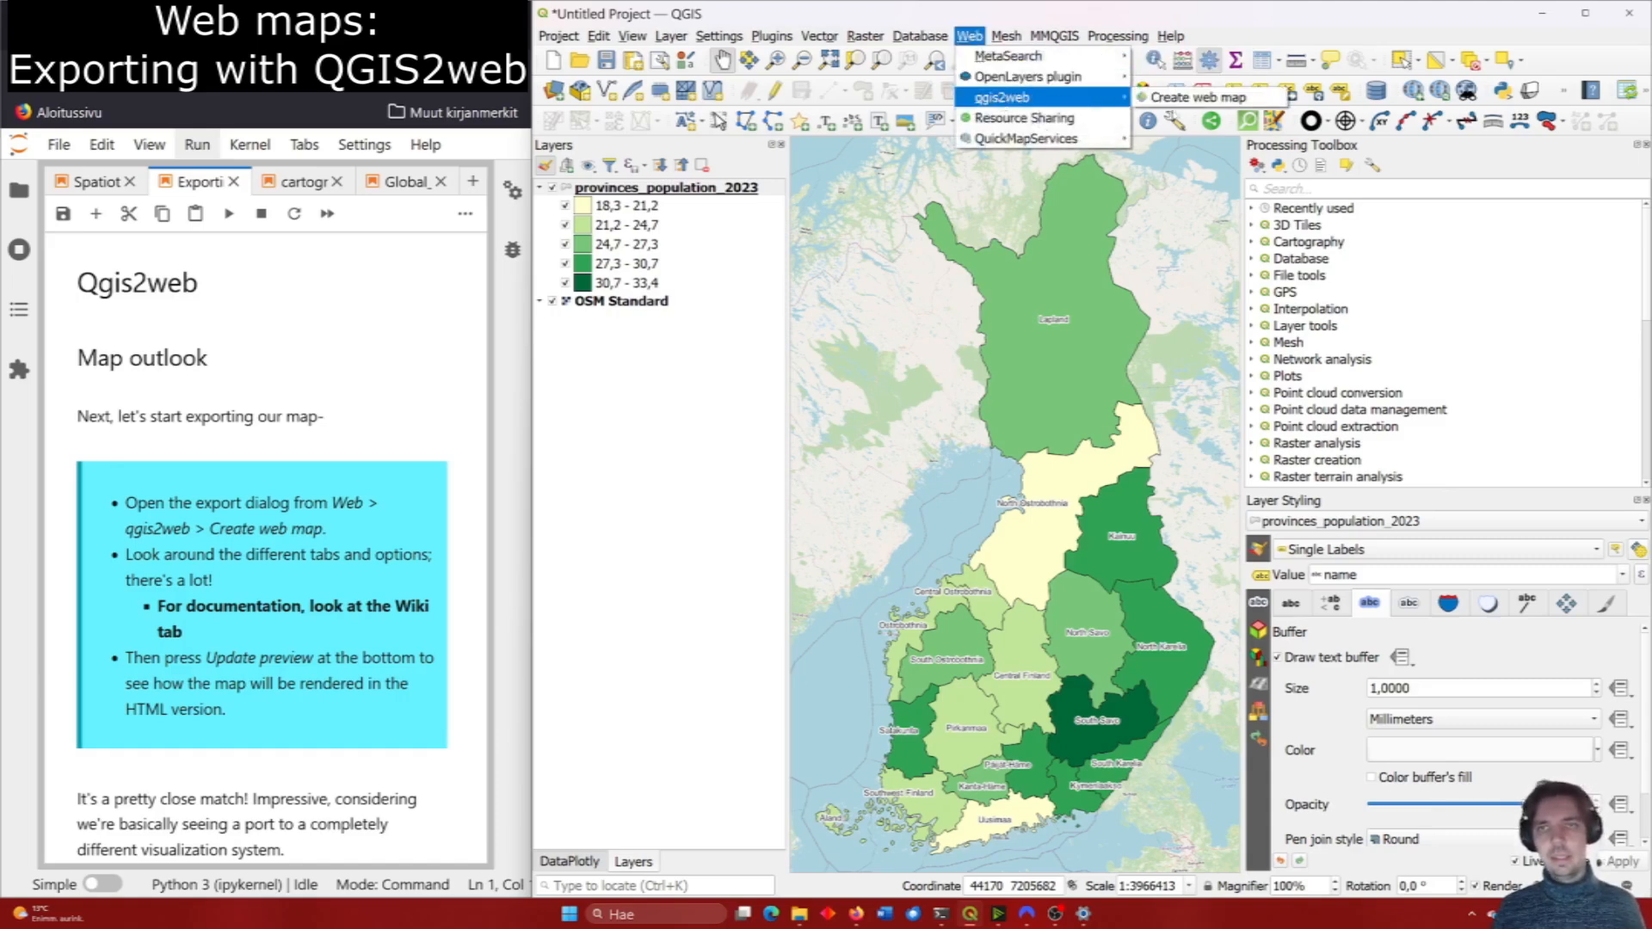
left_click(1190, 99)
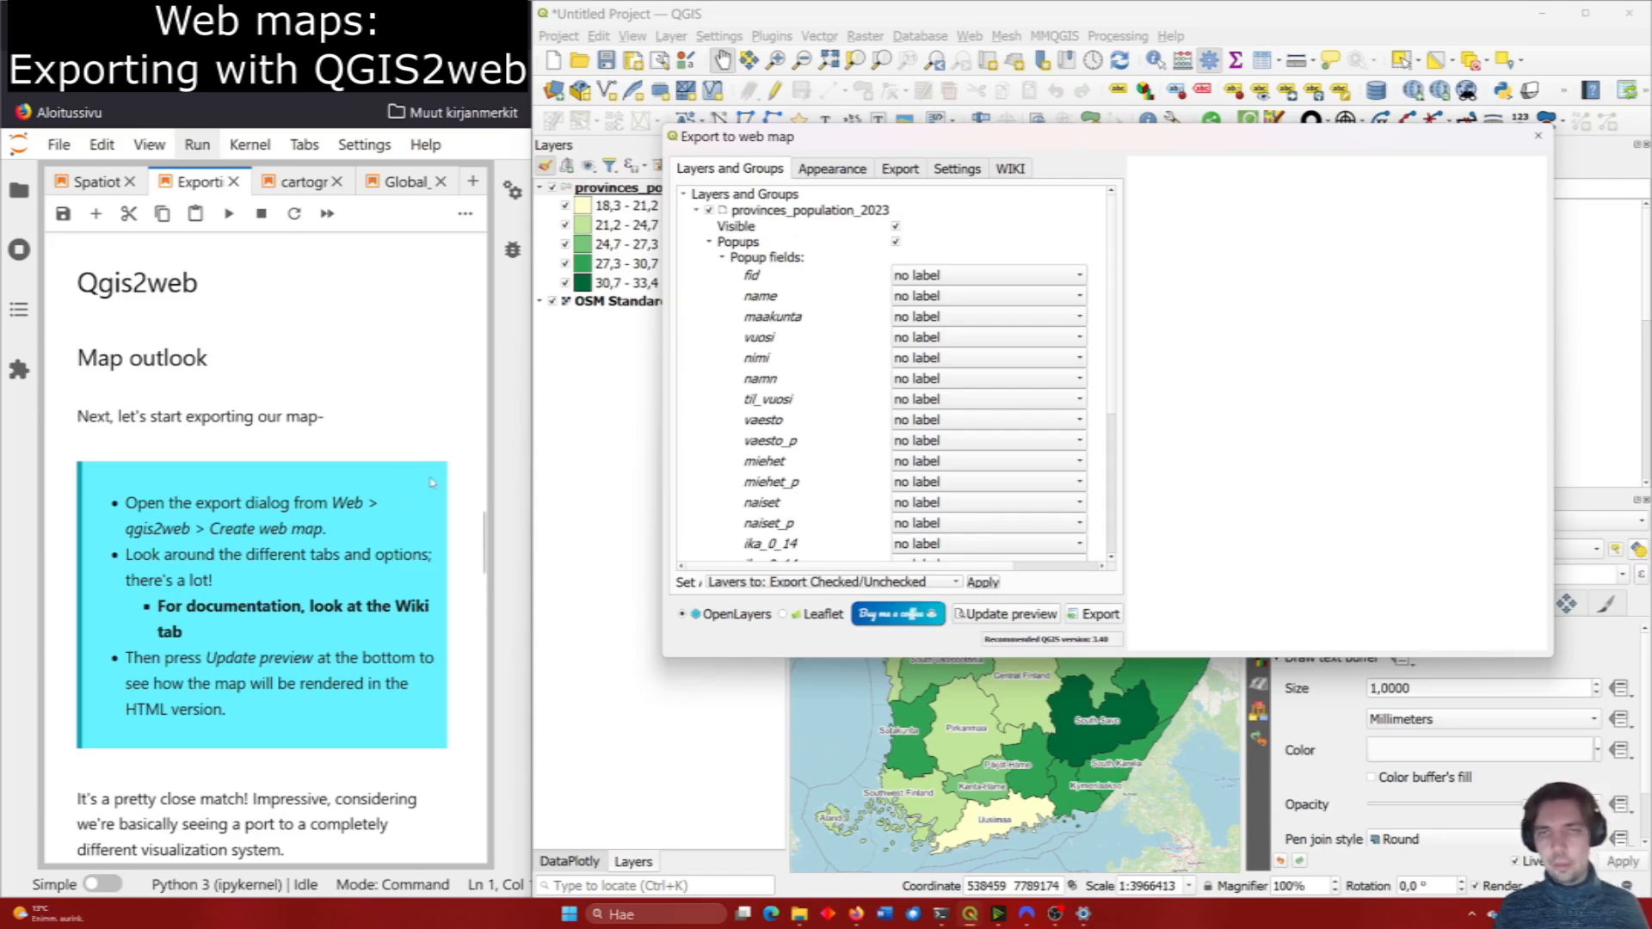
left_click(832, 170)
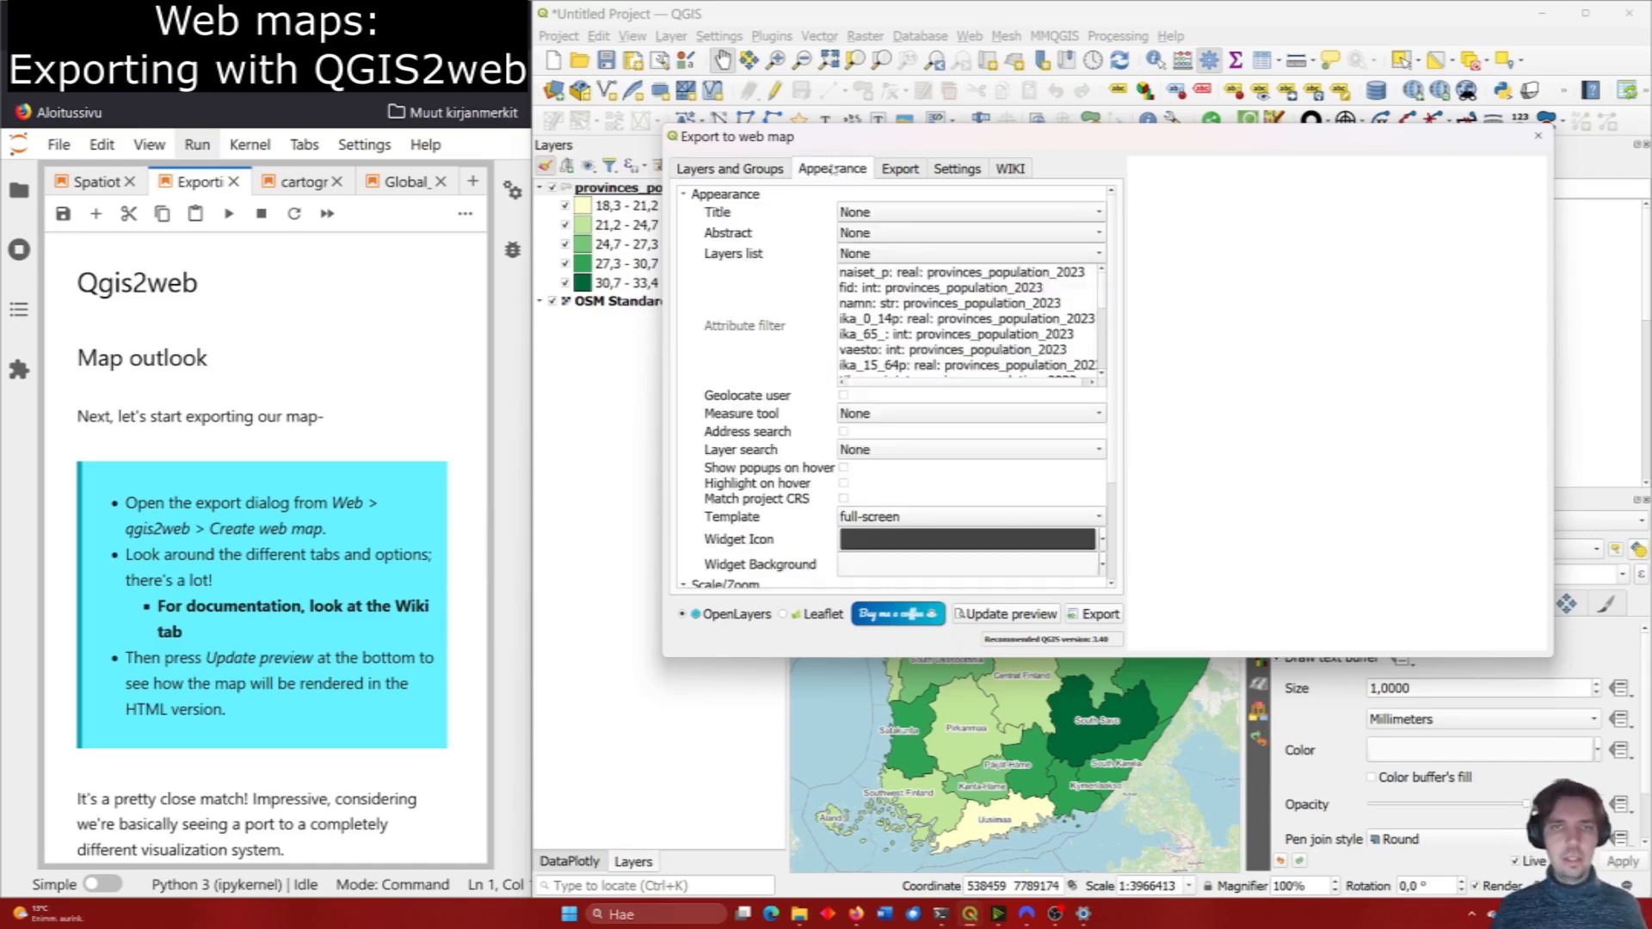
Look through the layer, export and settings options of the web map export and its WIKI documentation.
left_click(742, 172)
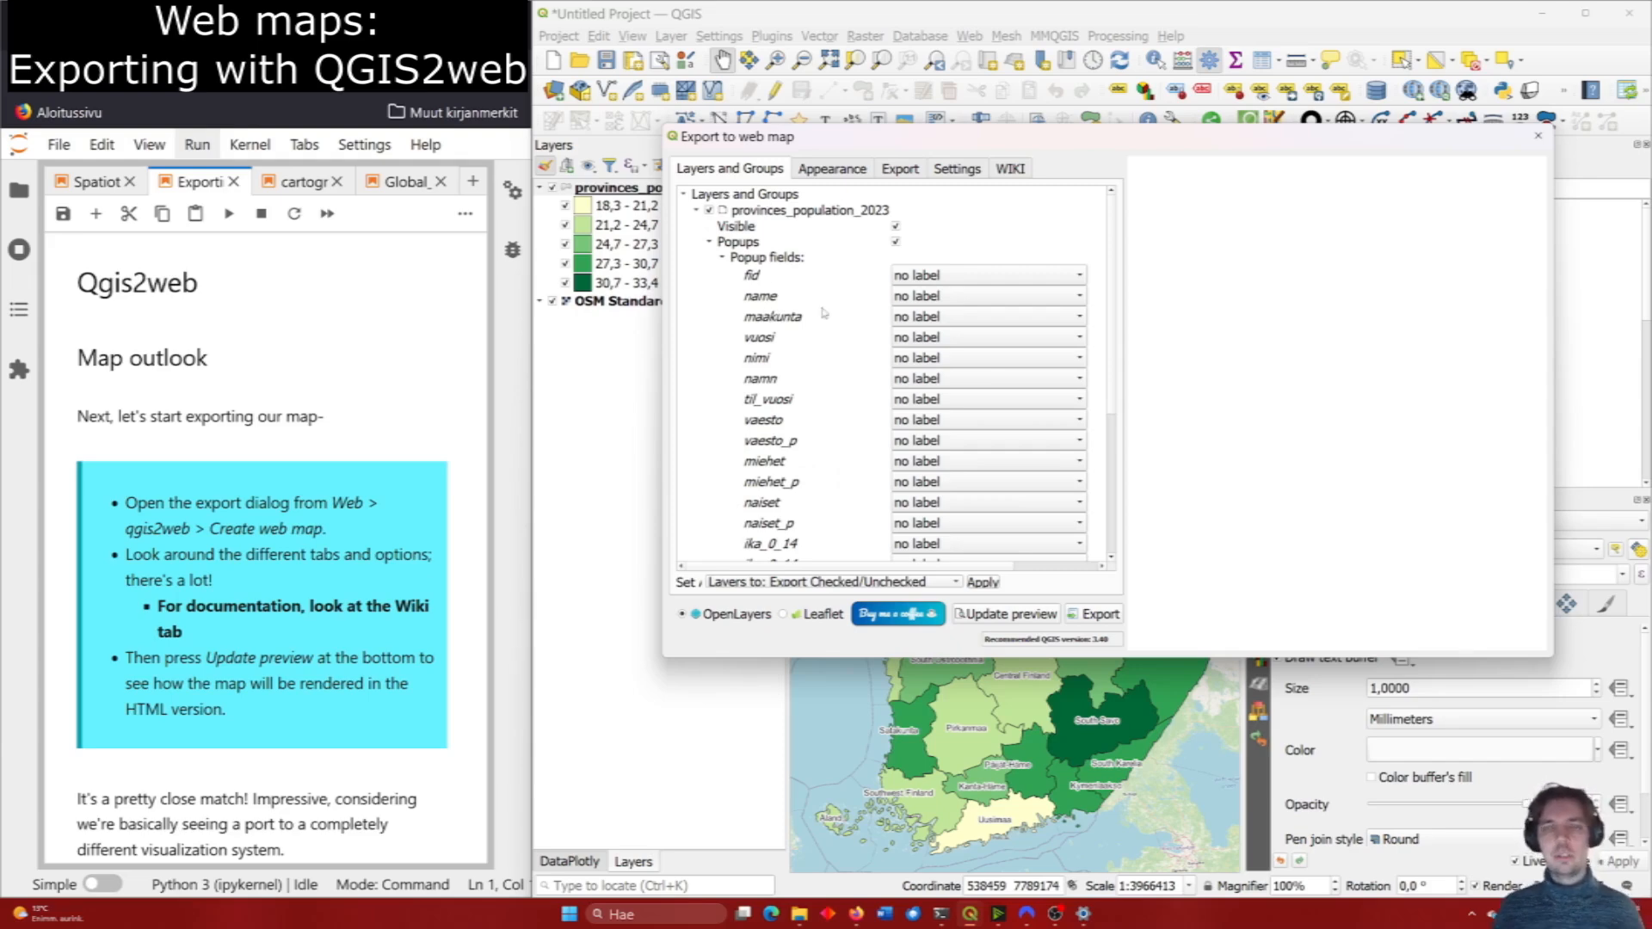
left_click(900, 169)
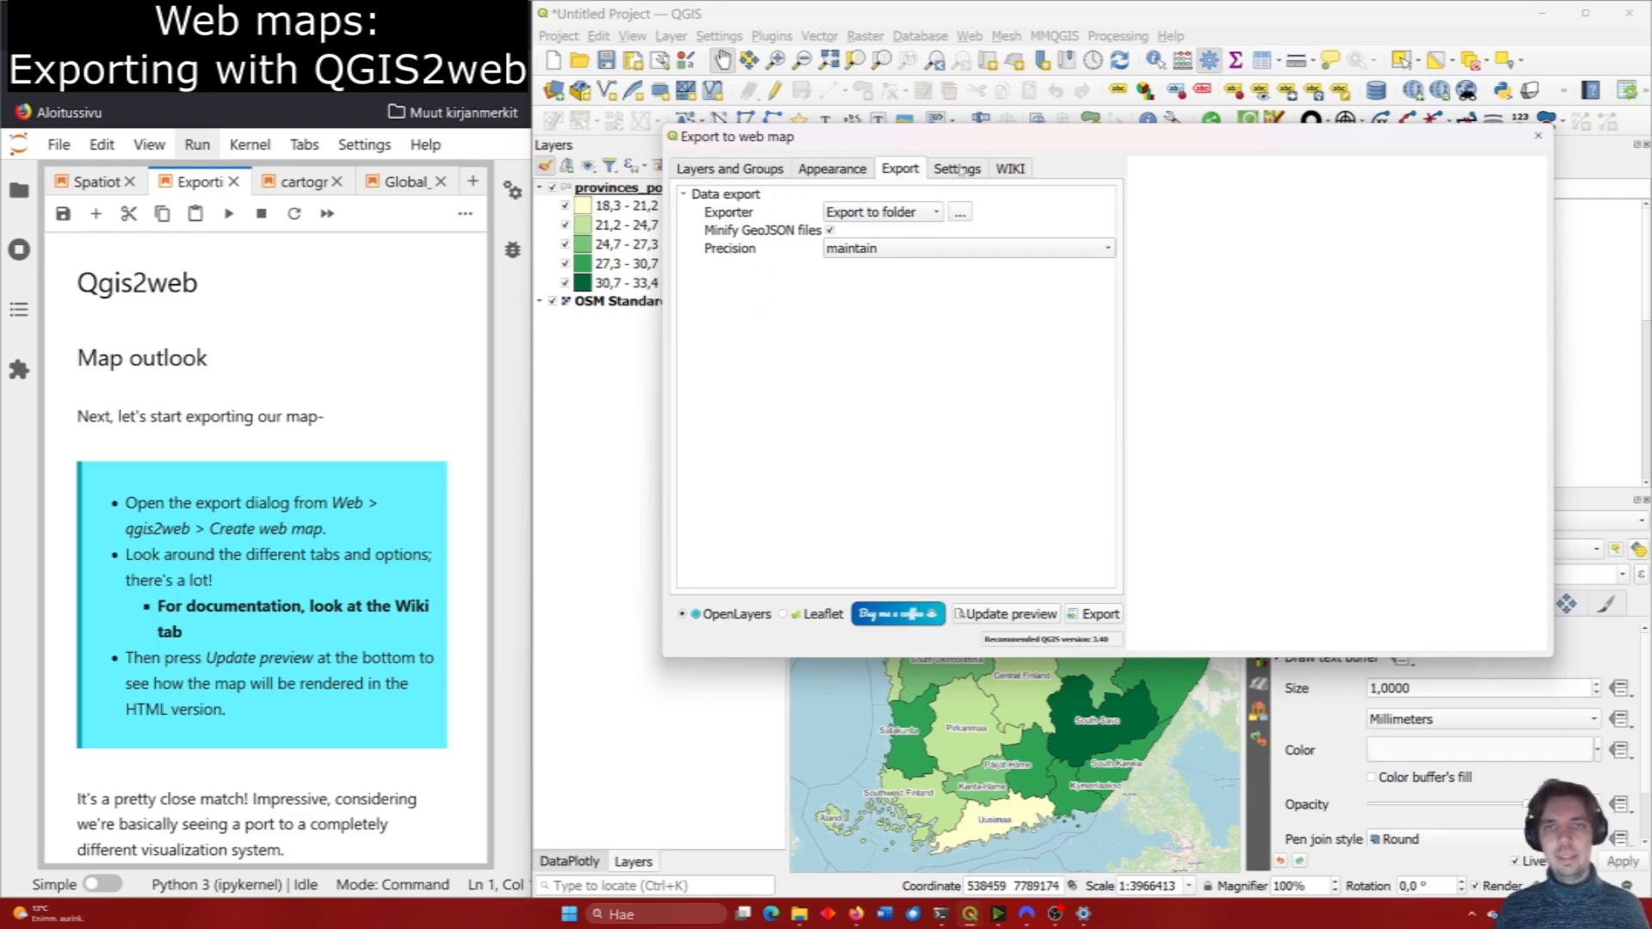
left_click(960, 171)
left_click(1008, 169)
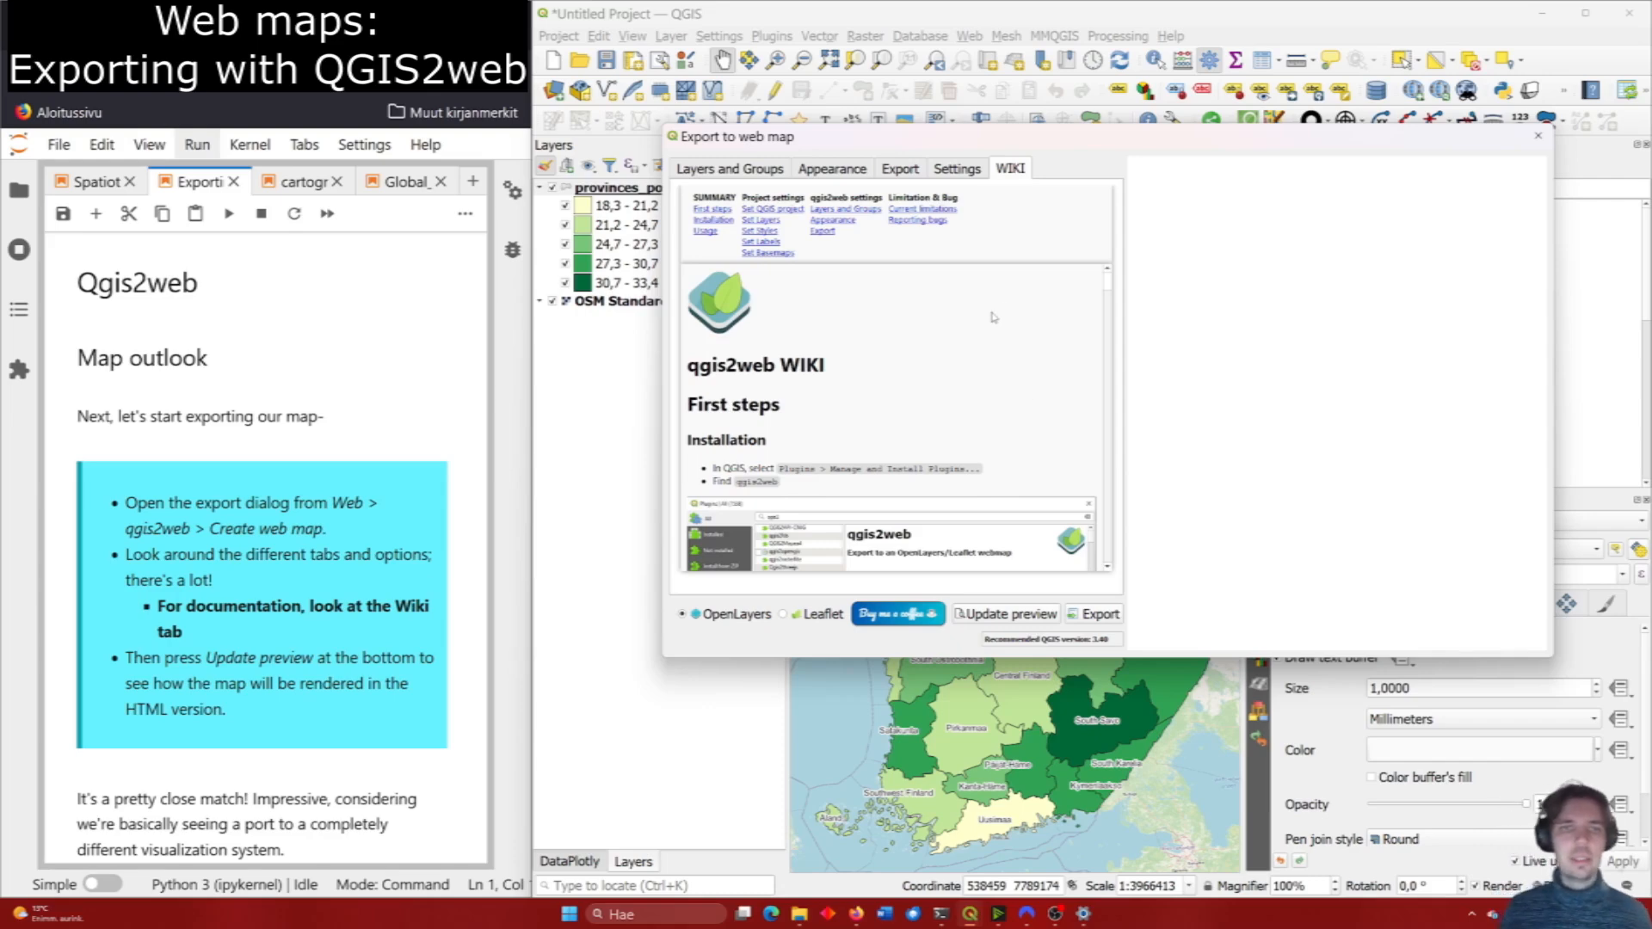
scroll(998, 323, "down", 4)
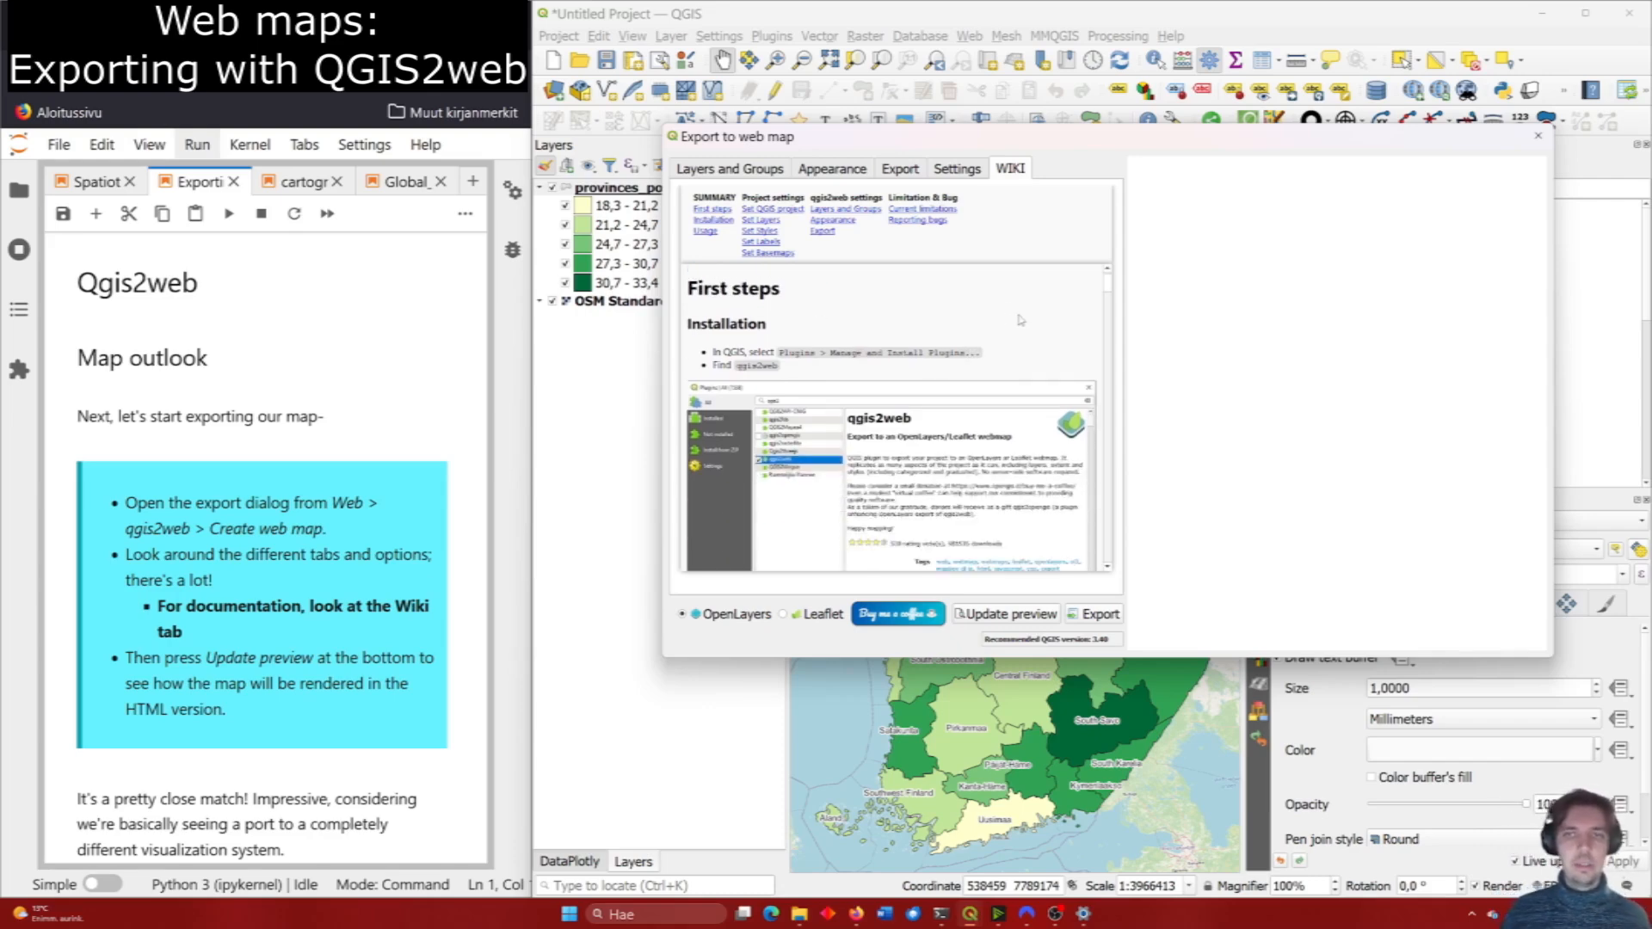
scroll(1029, 360, "down", 10)
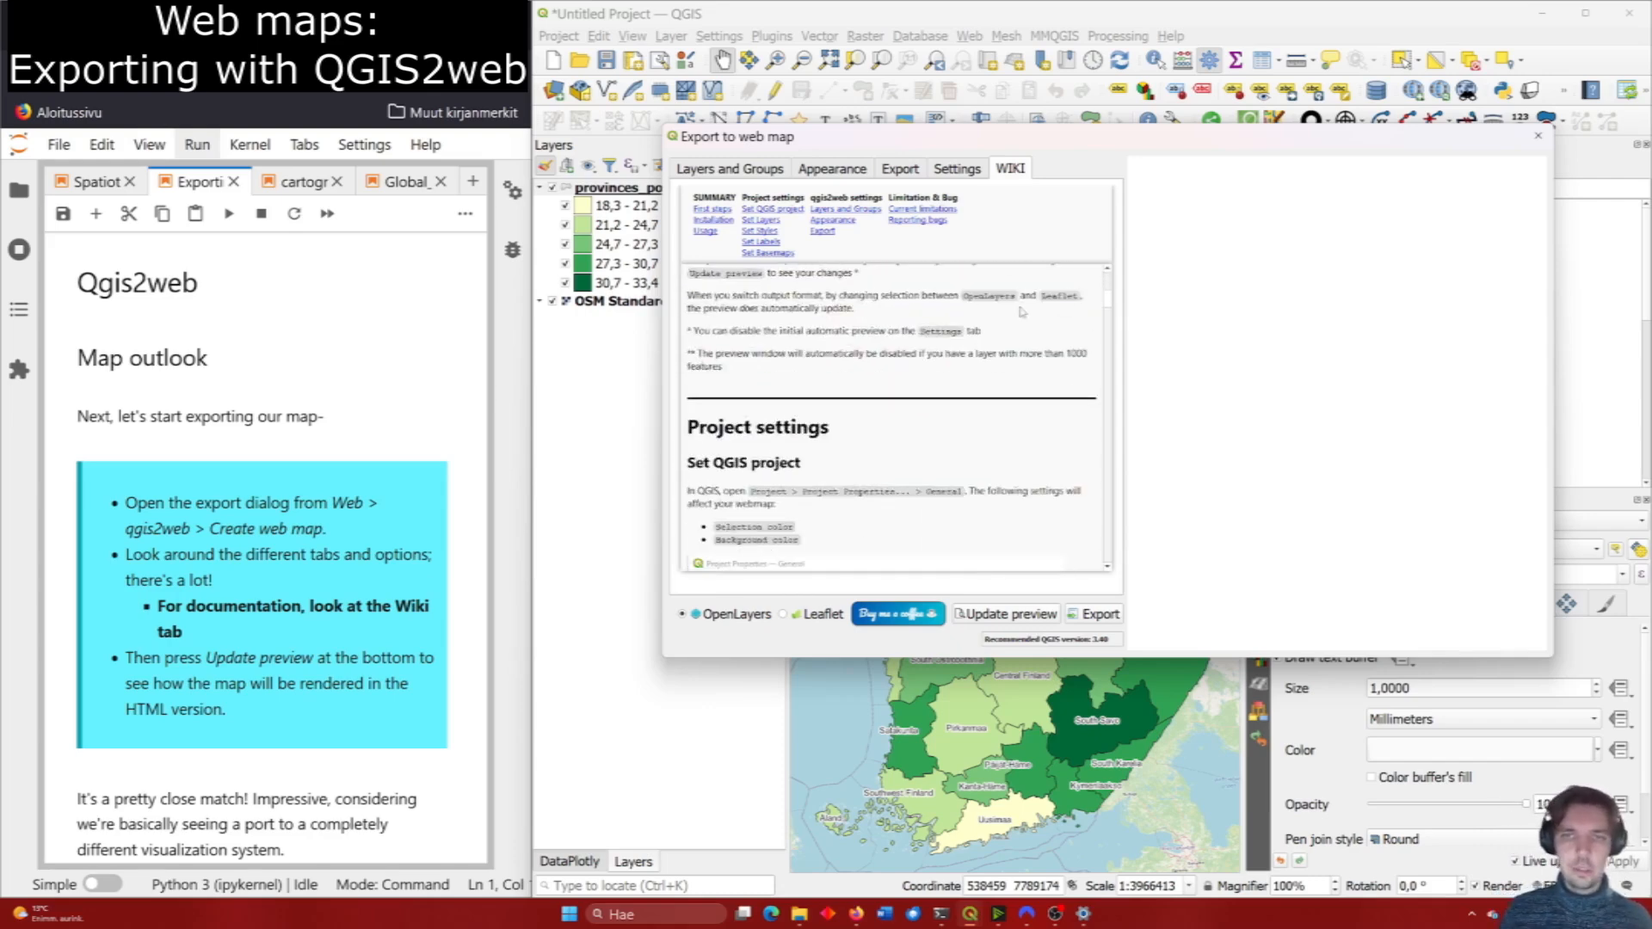
scroll(1054, 311, "down", 4)
left_click_drag(1110, 323, 1102, 277)
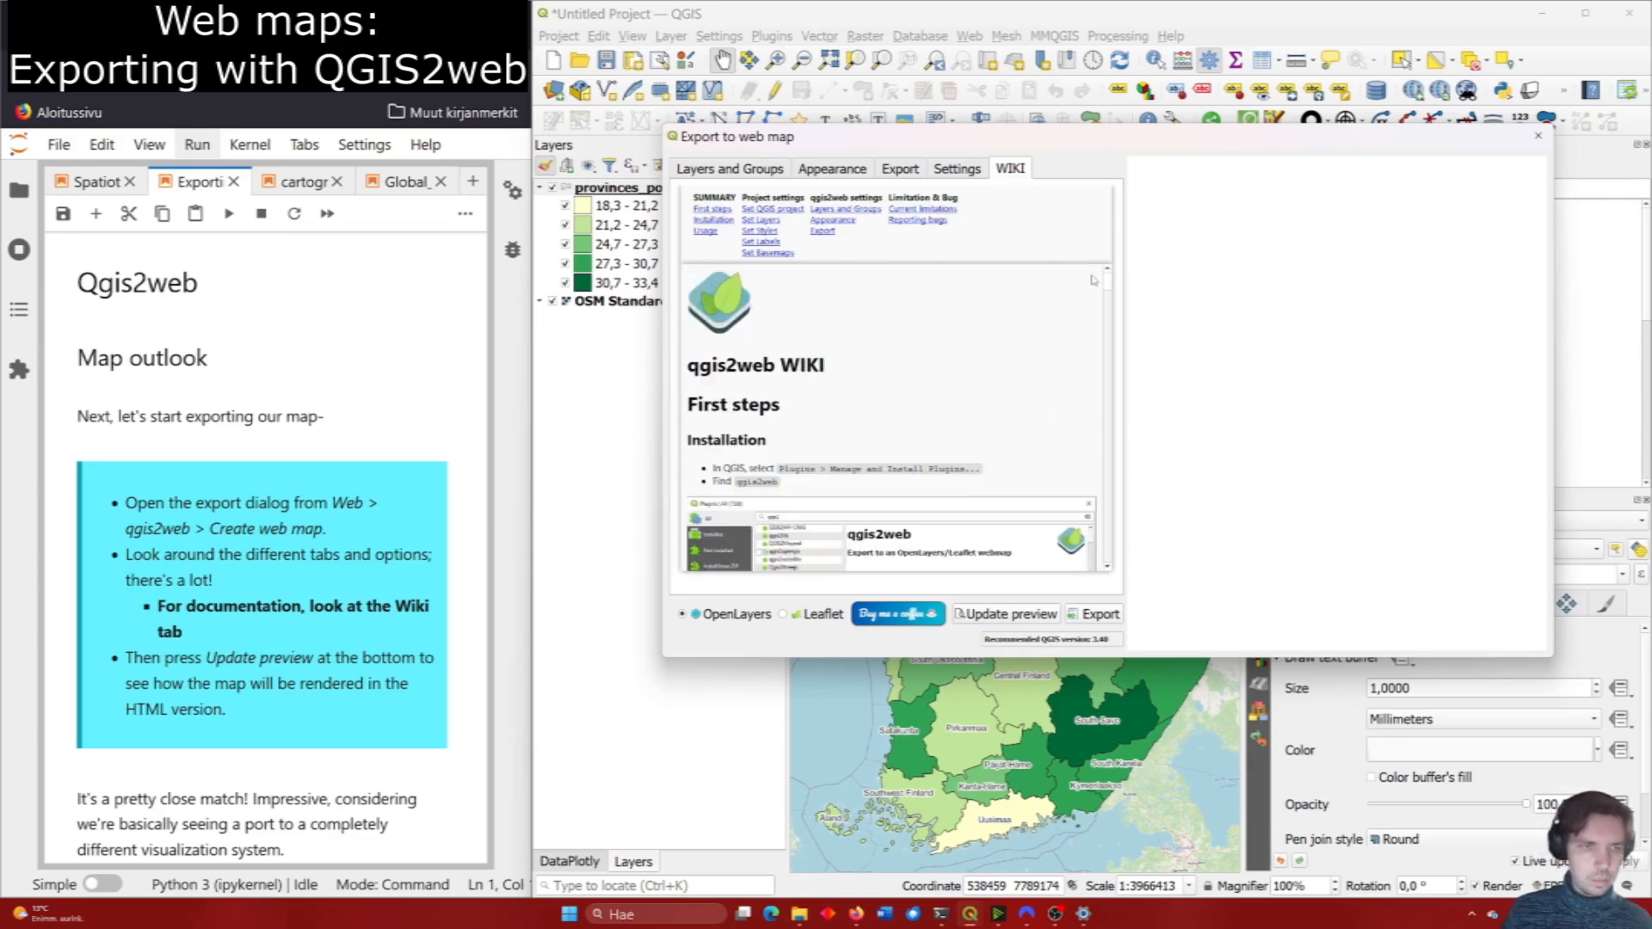
Update the OpenLayers preview of the web map and show the layers and groups options.
scroll(436, 475, "down", 4)
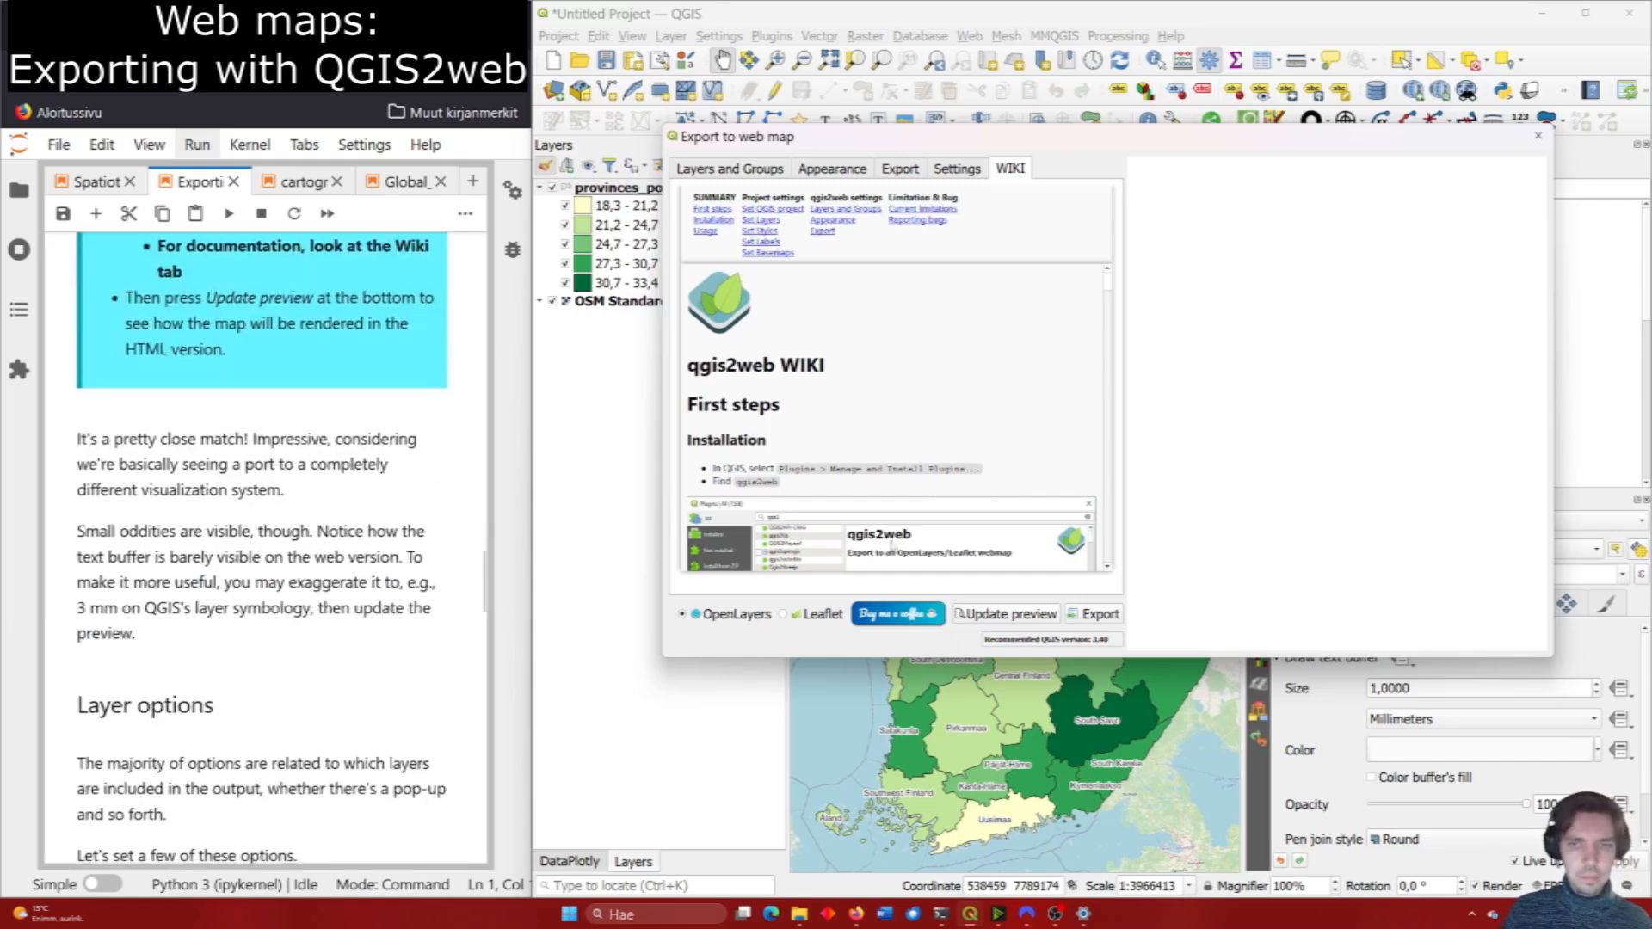
left_click(1009, 613)
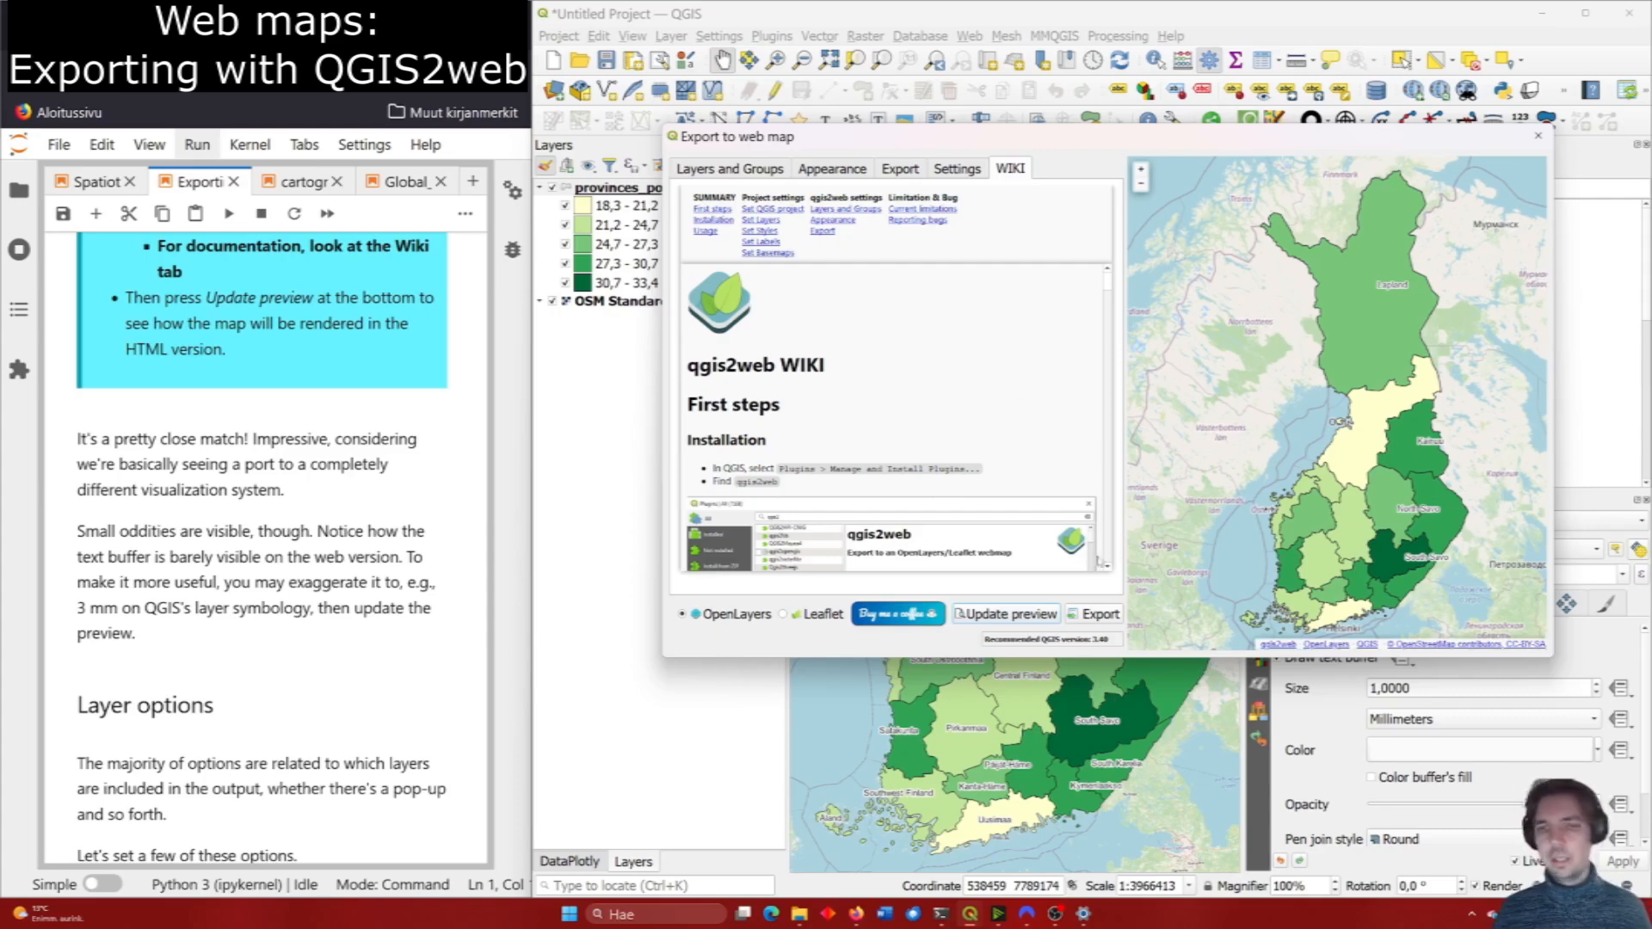
left_click_drag(1109, 642, 1094, 642)
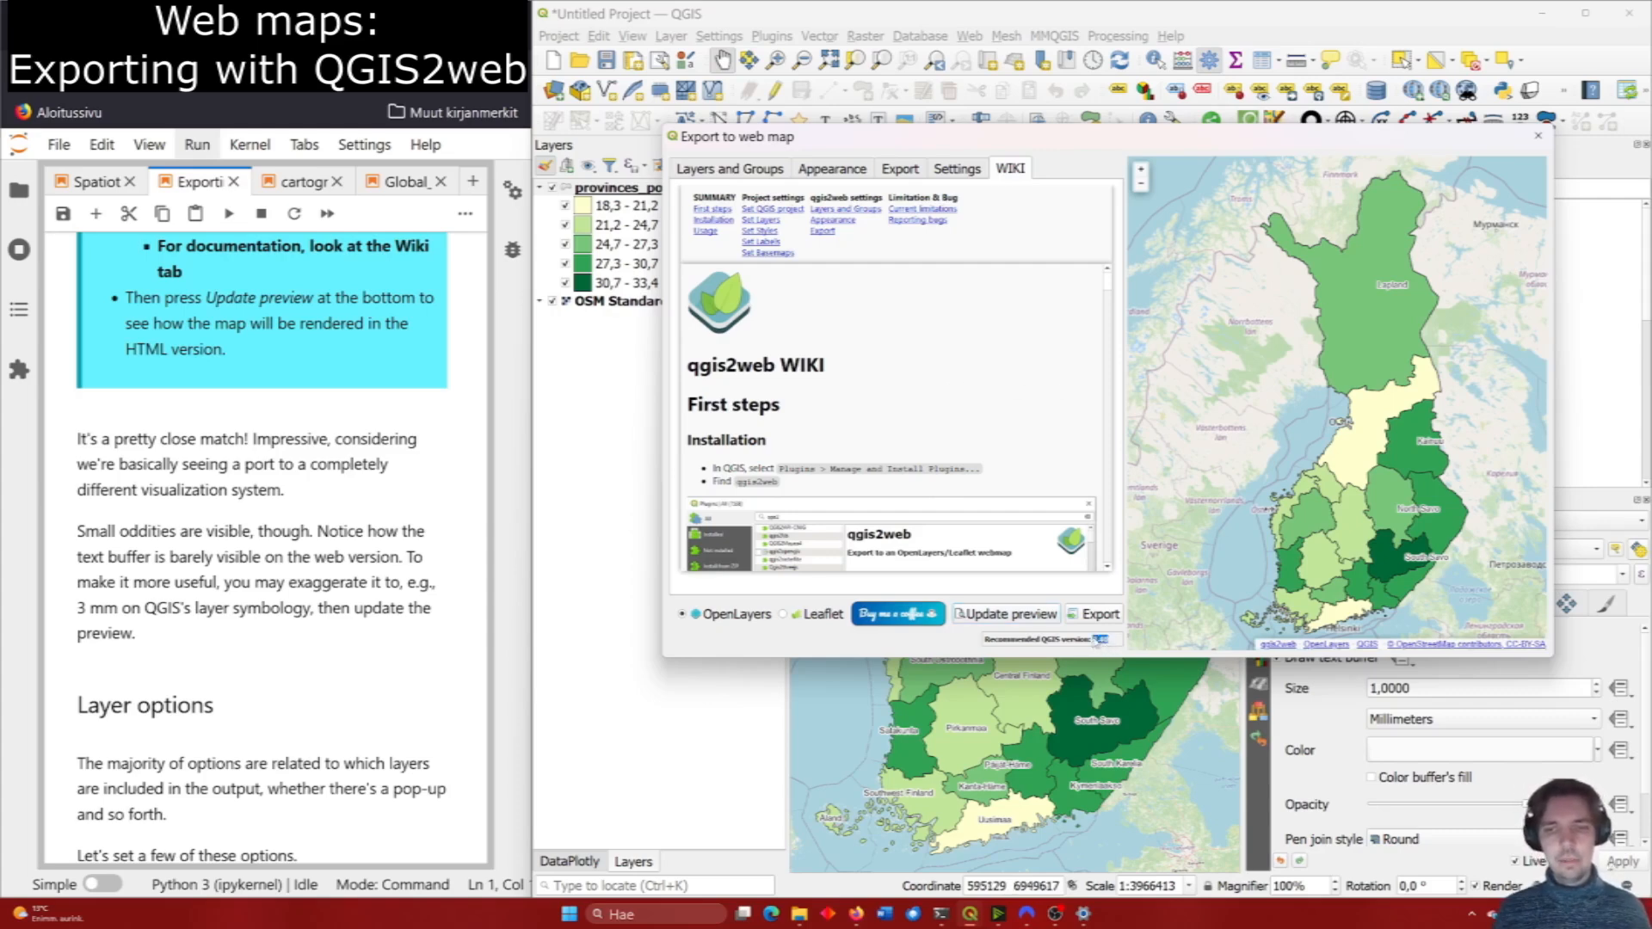
left_click(1095, 644)
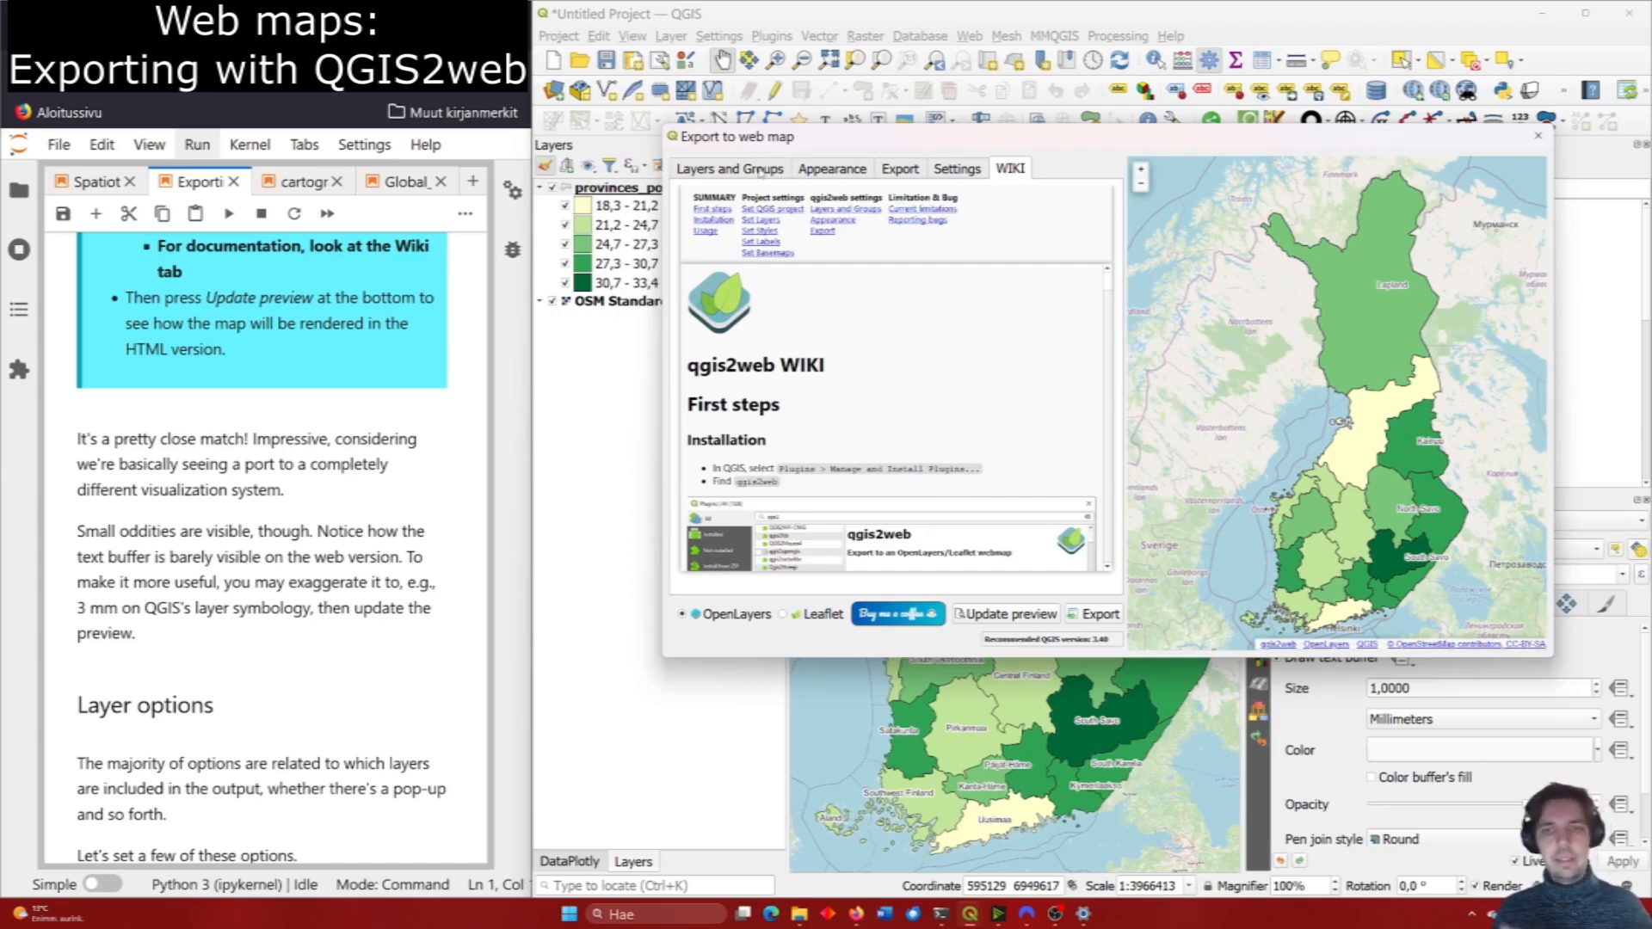
left_click(711, 168)
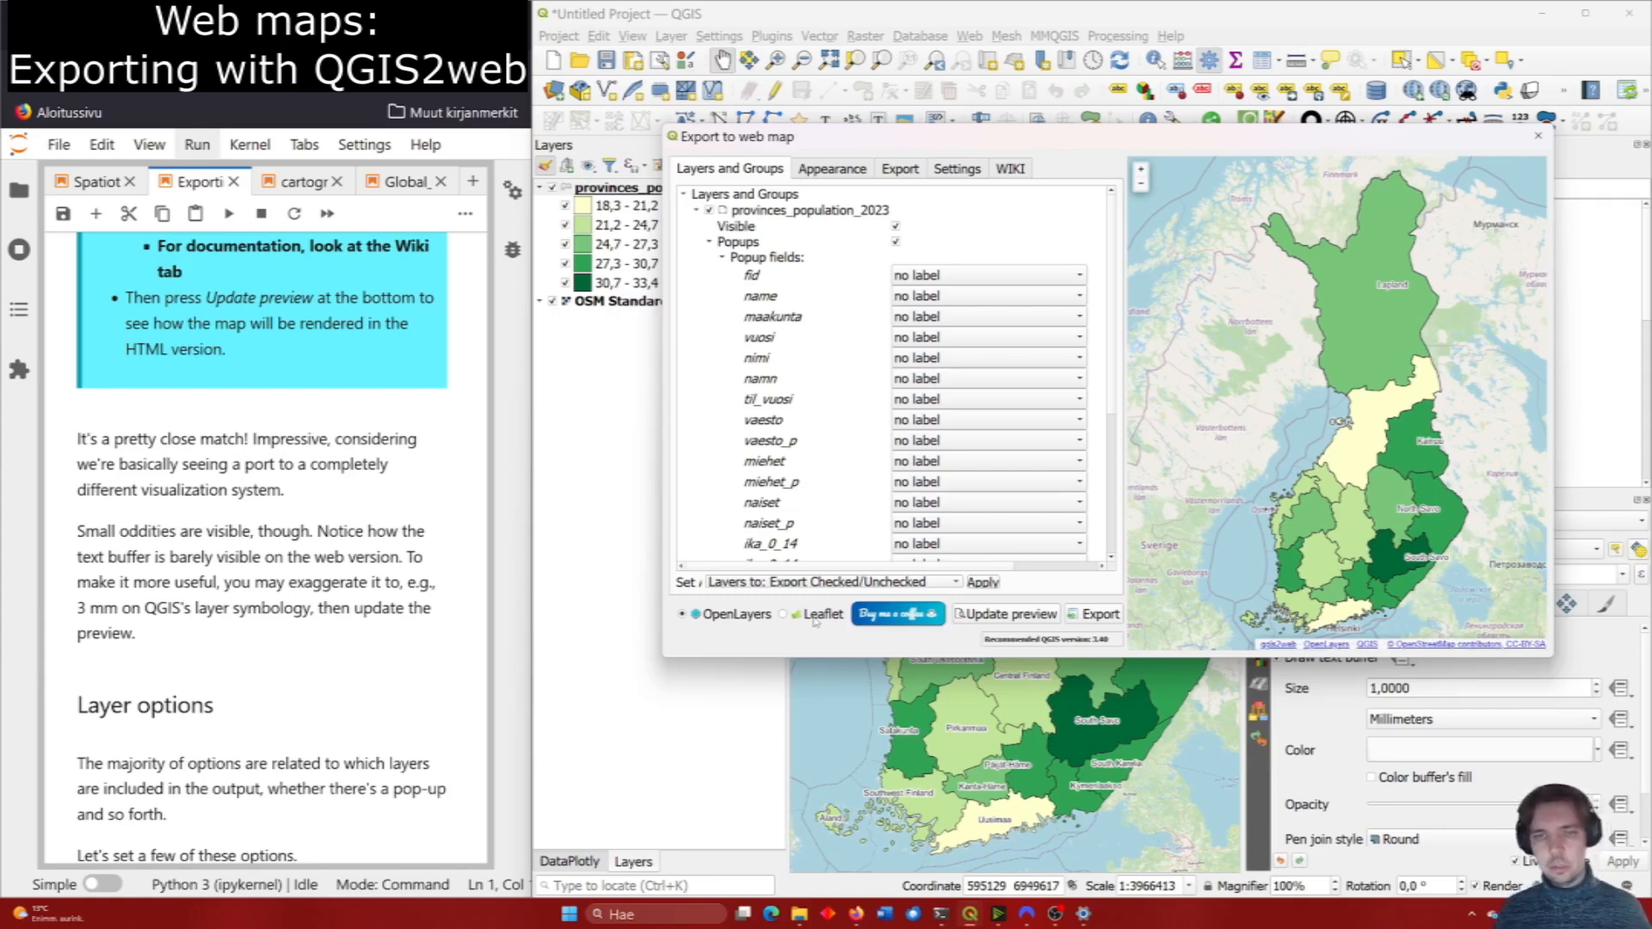
Compare the map previews in Leaflet and OpenLayers, examining the province labels, and return to OpenLayers.
left_click(1004, 620)
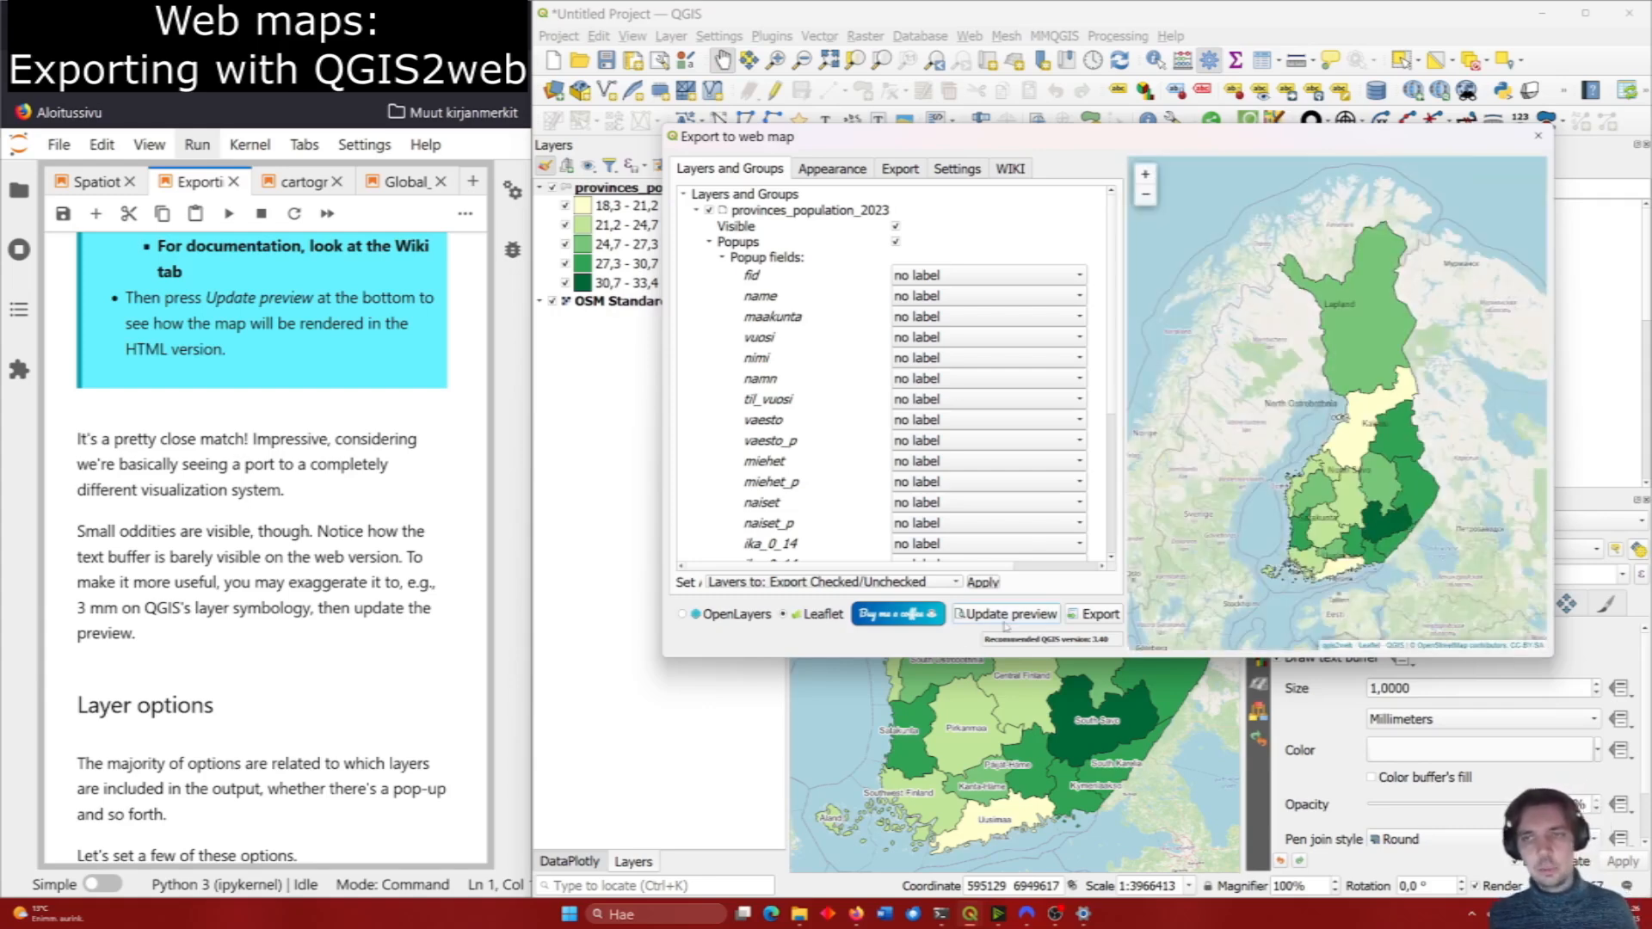
left_click(683, 614)
left_click(1025, 619)
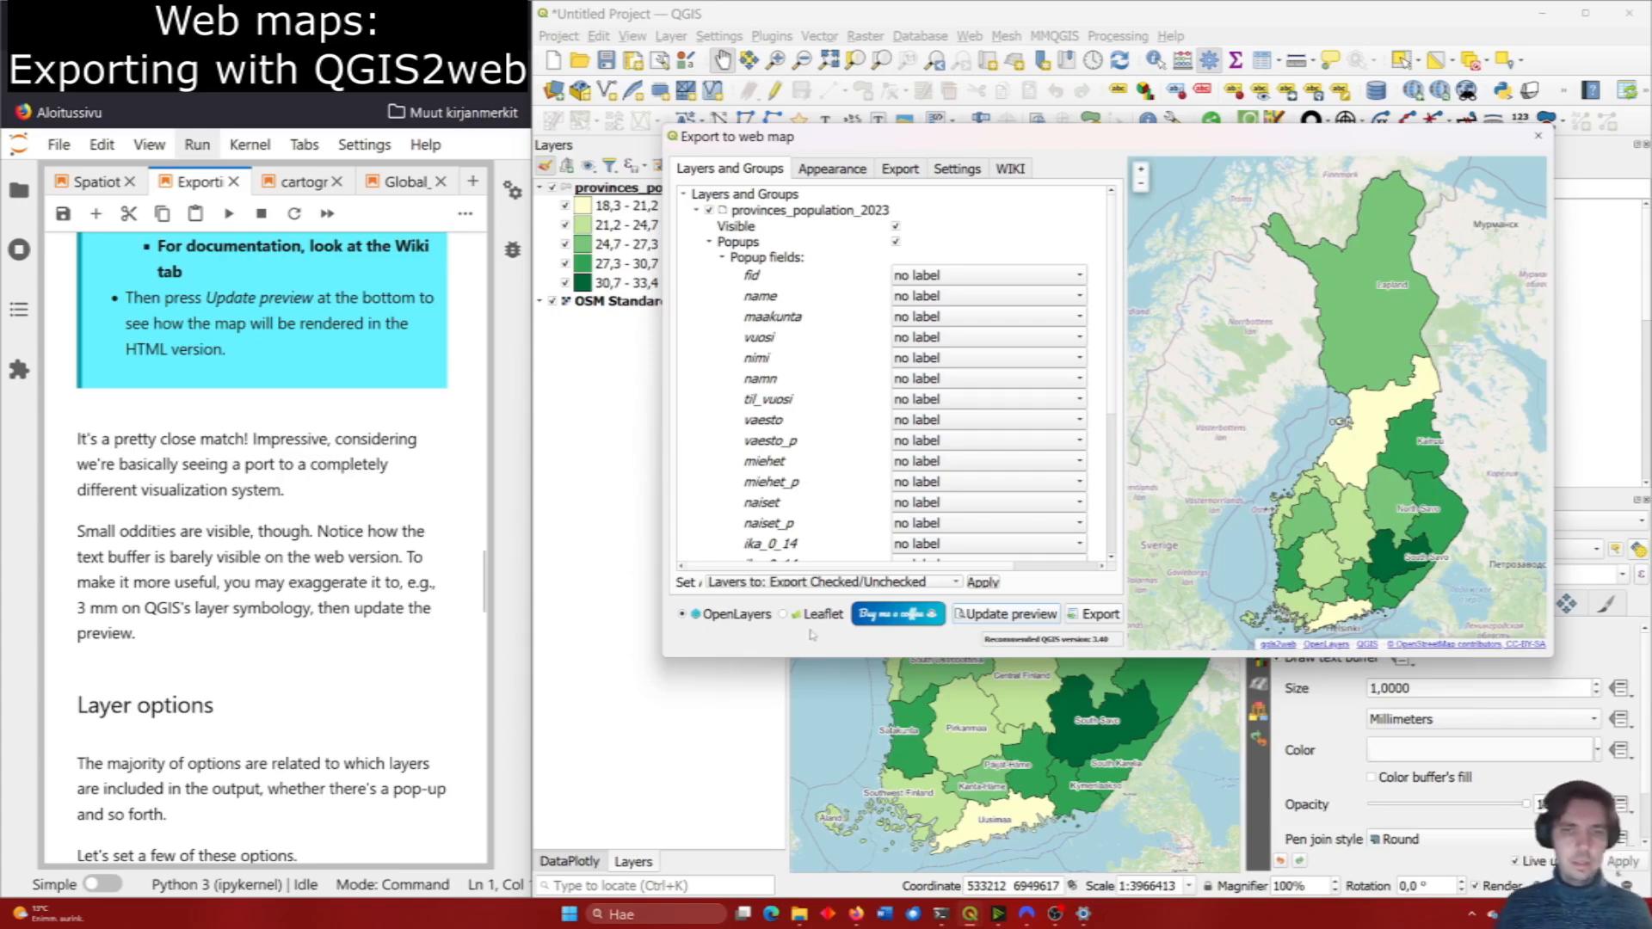
left_click(784, 614)
left_click(1007, 614)
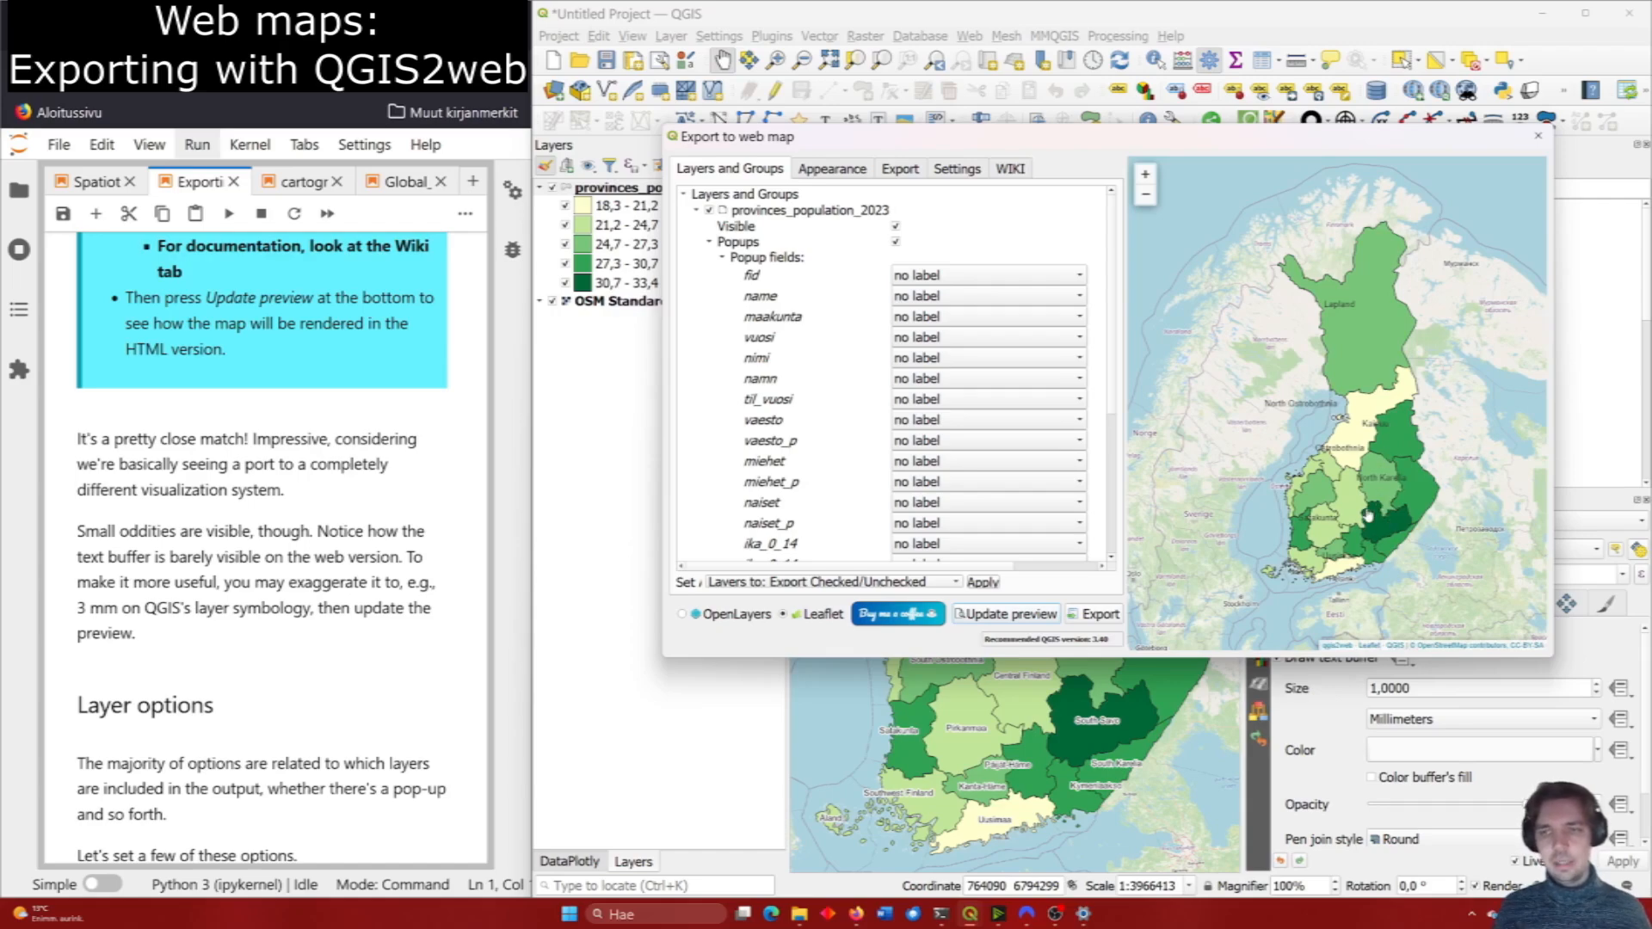
scroll(1369, 521, "up", 1)
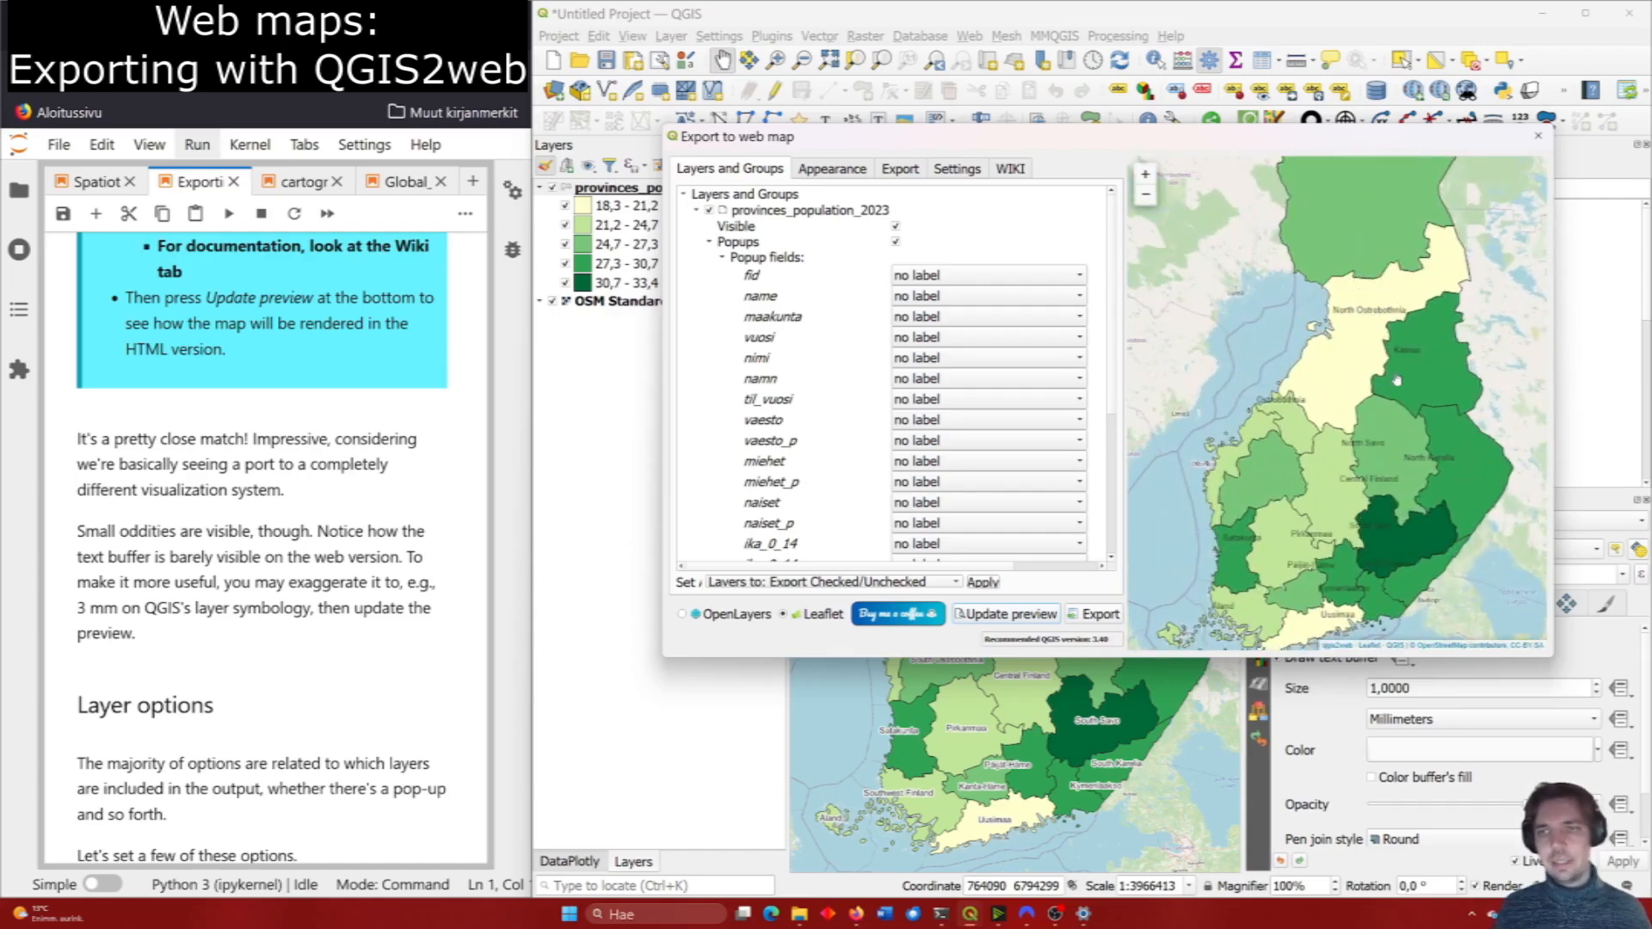
scroll(1386, 478, "up", 1)
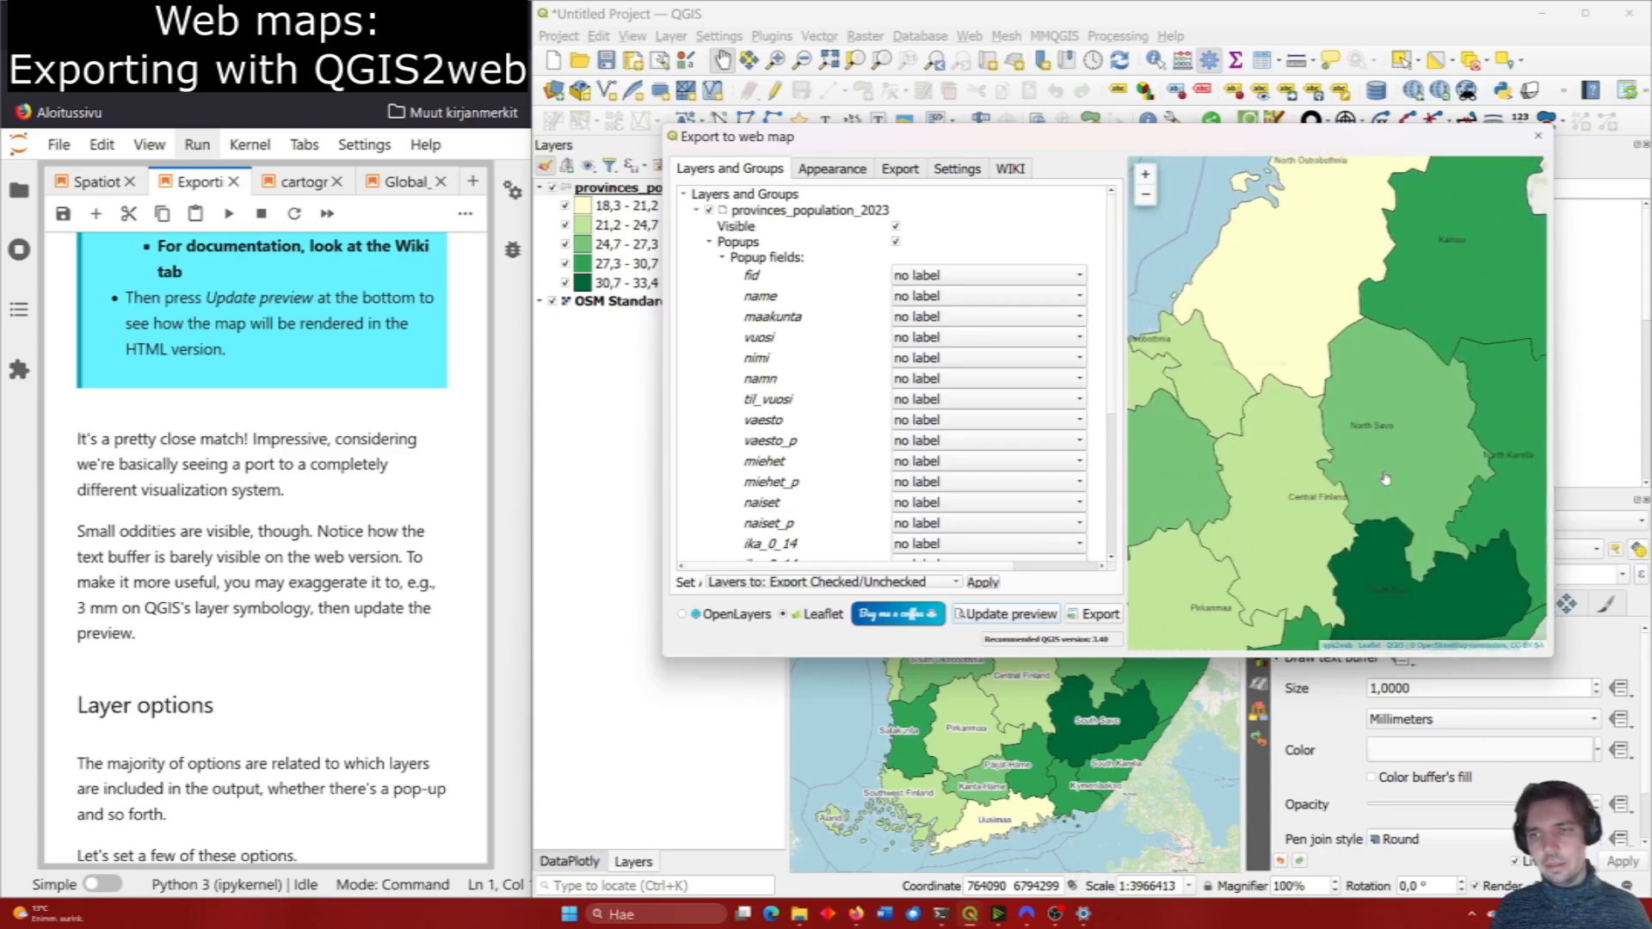
scroll(1378, 443, "down", 3)
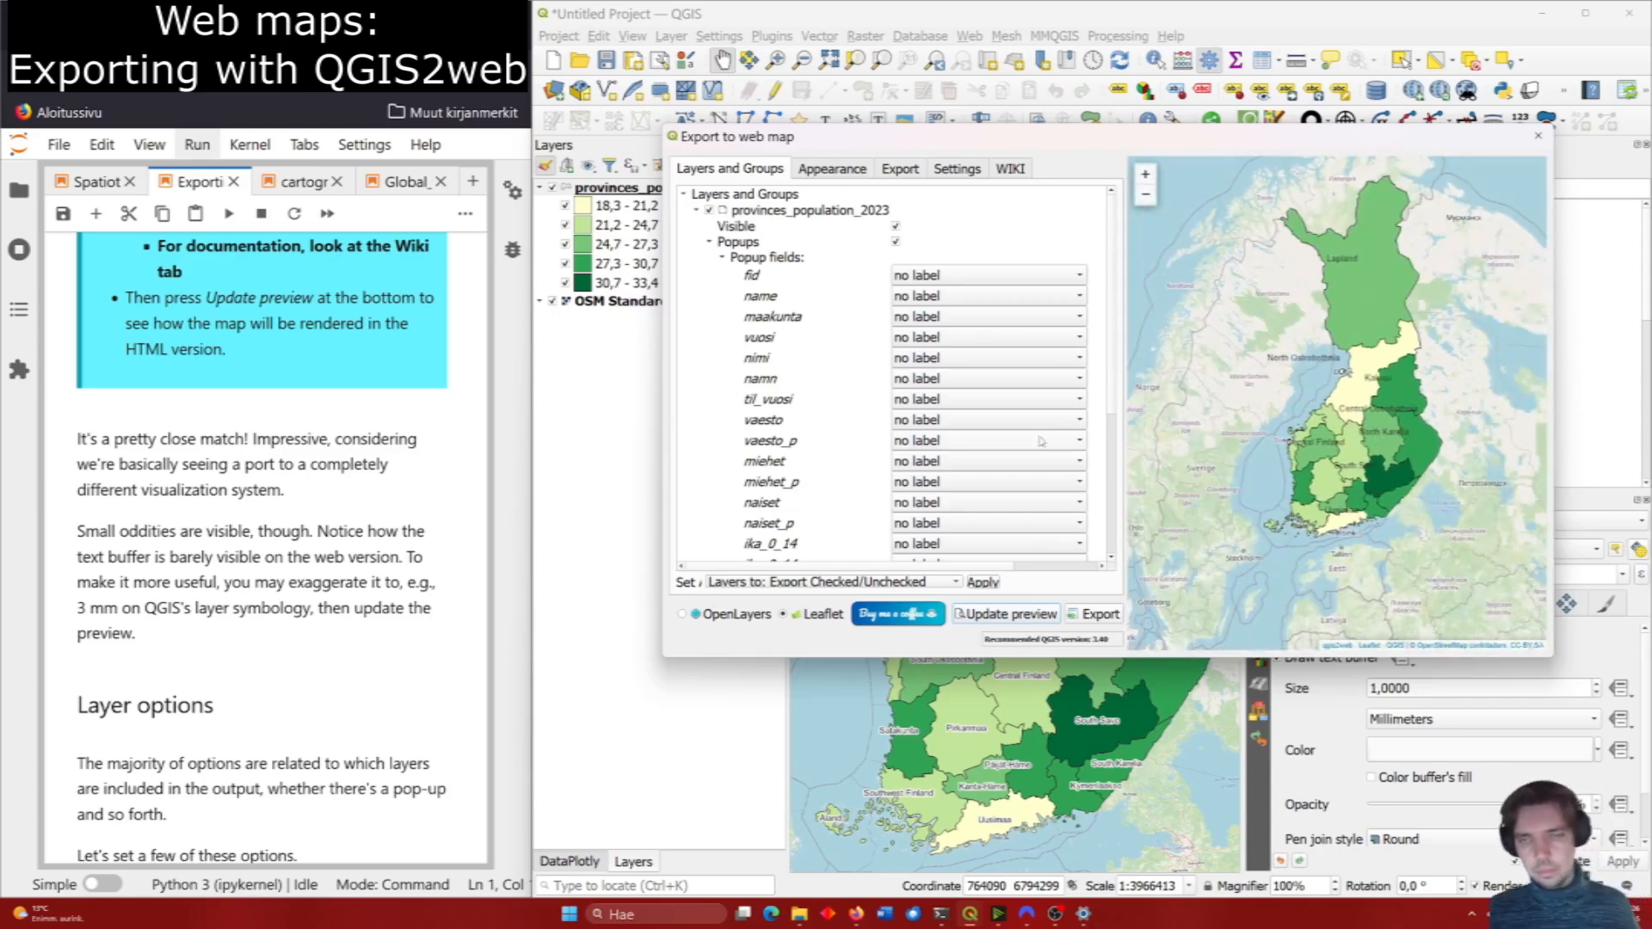
left_click(683, 615)
Read the layer options exercise and examine the attribute popup of the Lapland province in the preview, closing it when done.
scroll(399, 491, "down", 4)
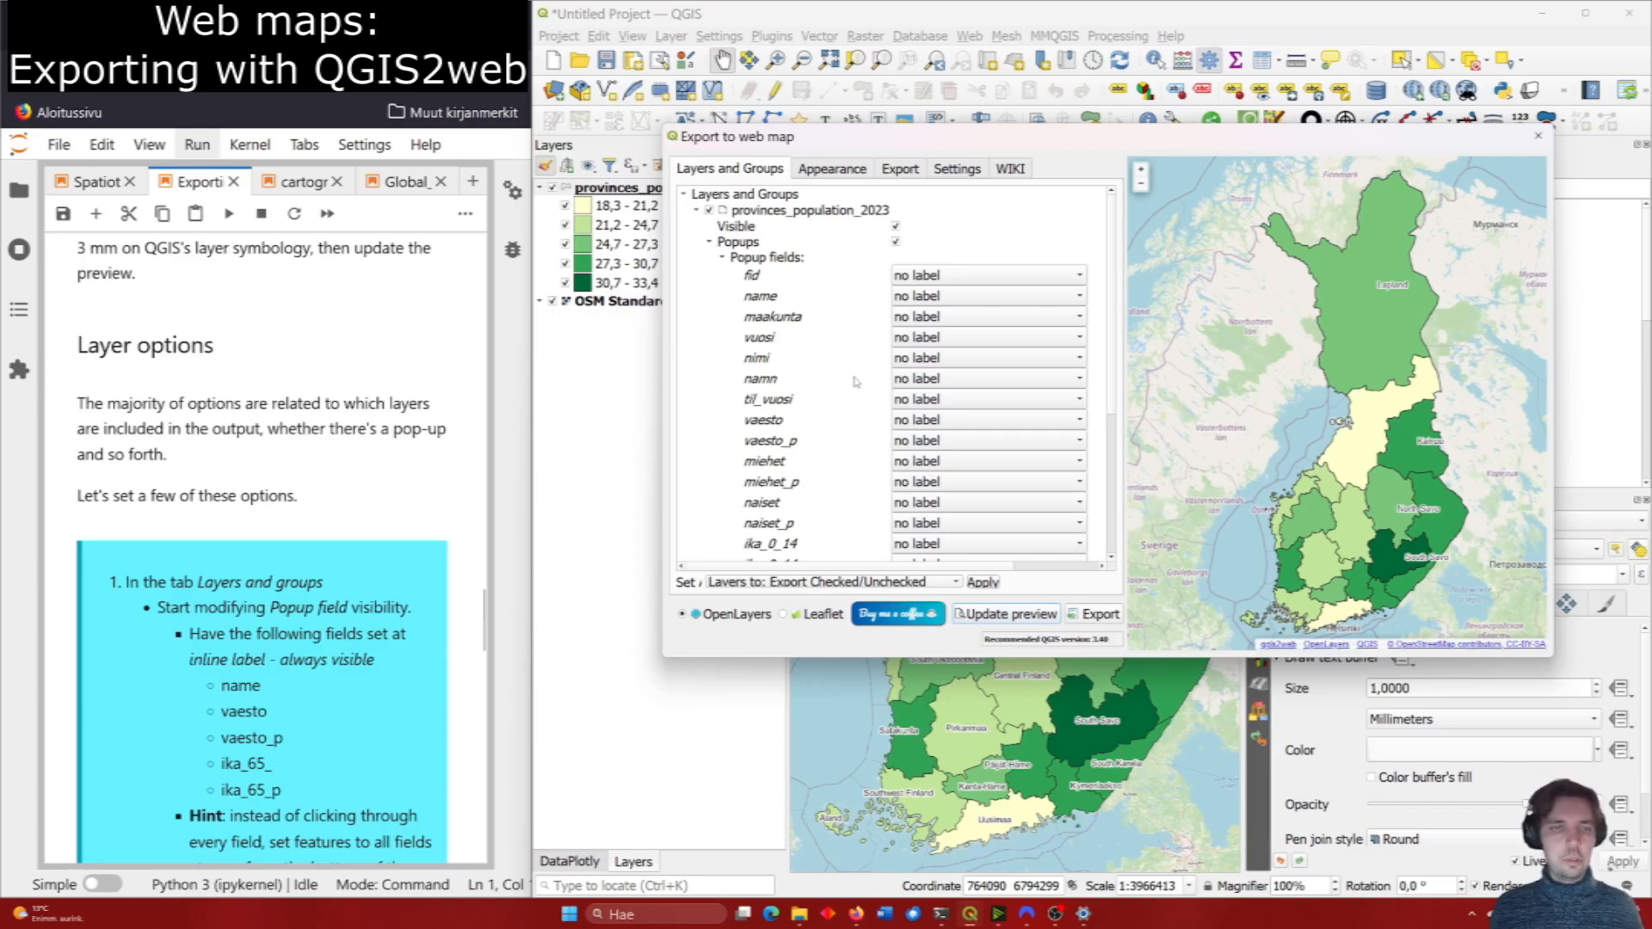
scroll(446, 551, "down", 1)
scroll(446, 551, "down", 1)
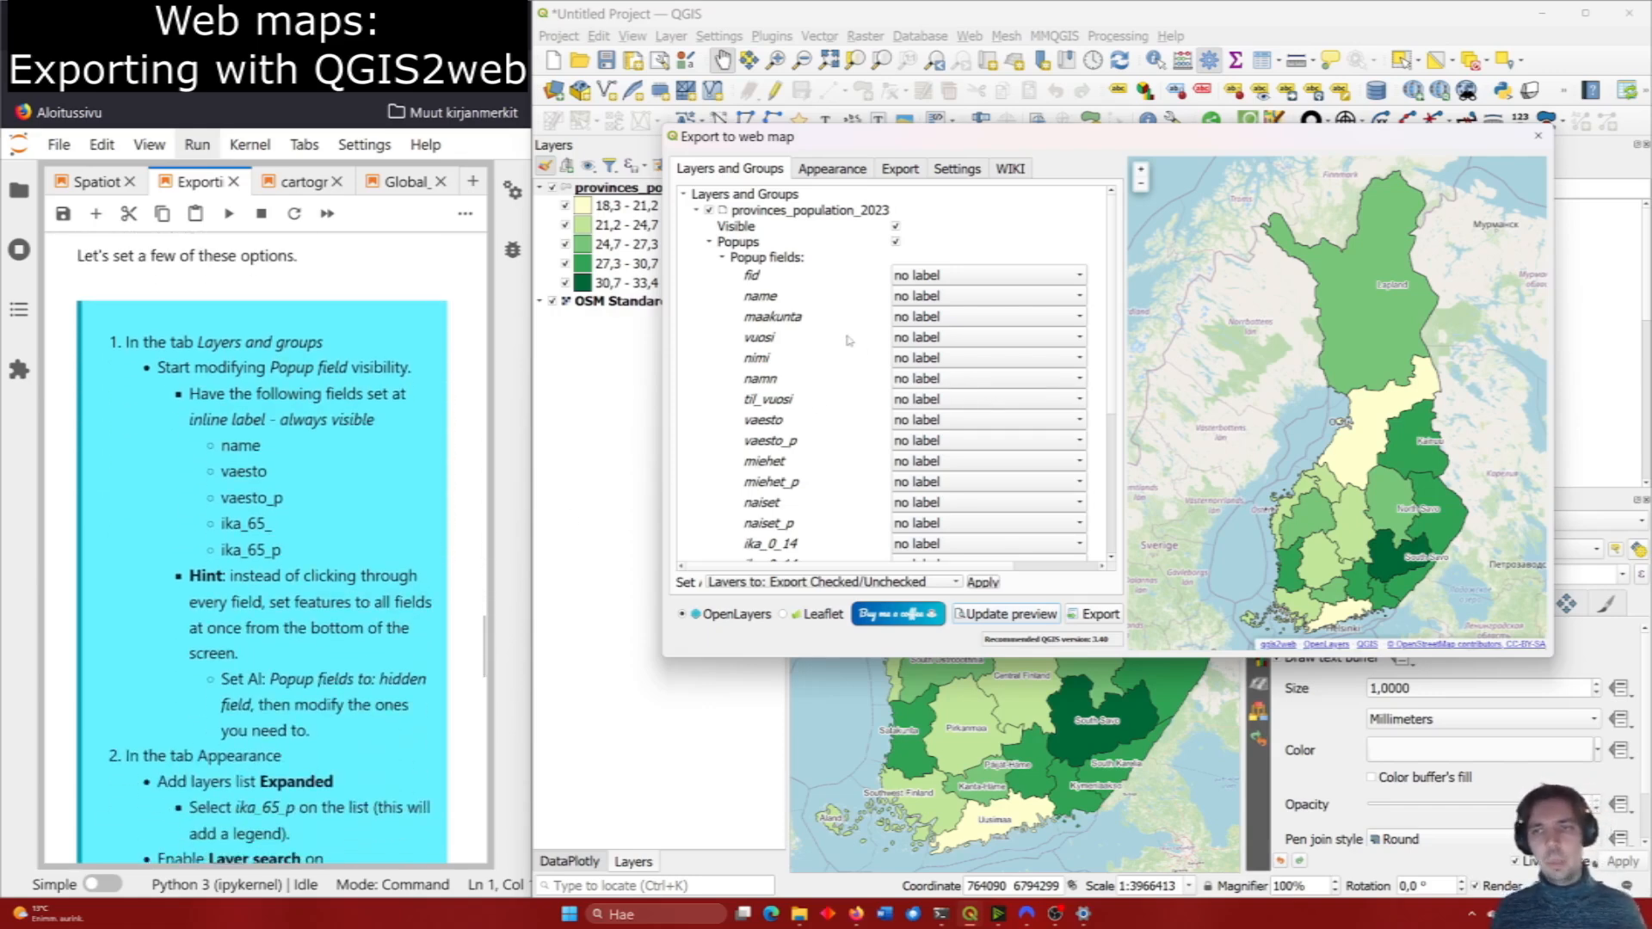
left_click(1368, 341)
left_click_drag(1368, 341, 1361, 465)
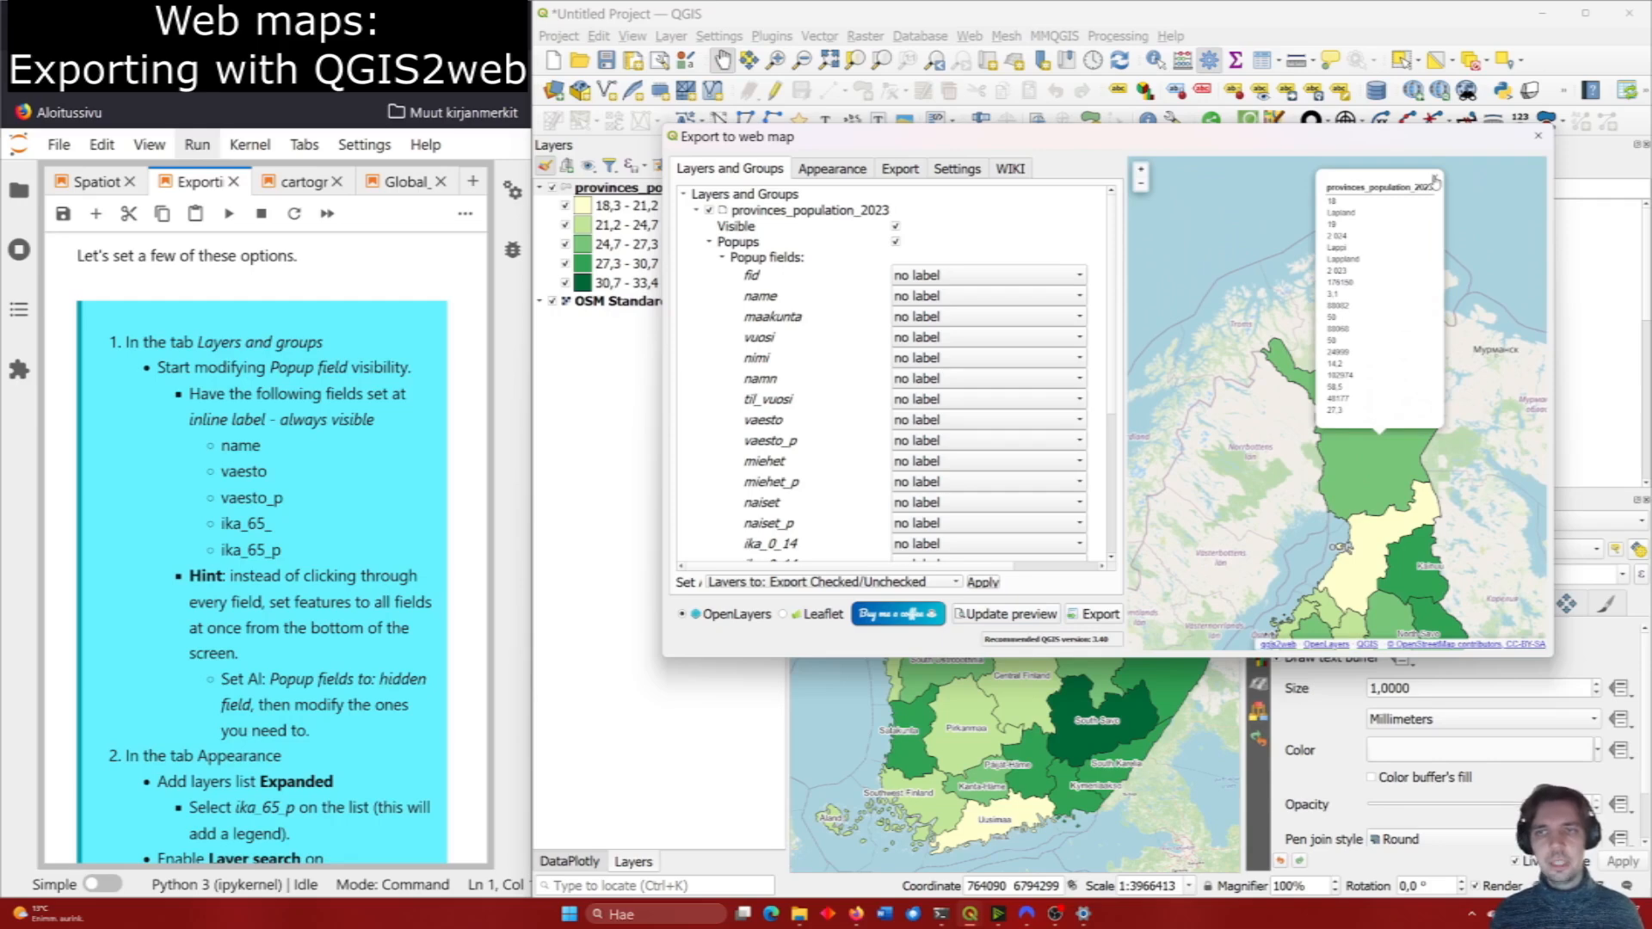
left_click(1434, 181)
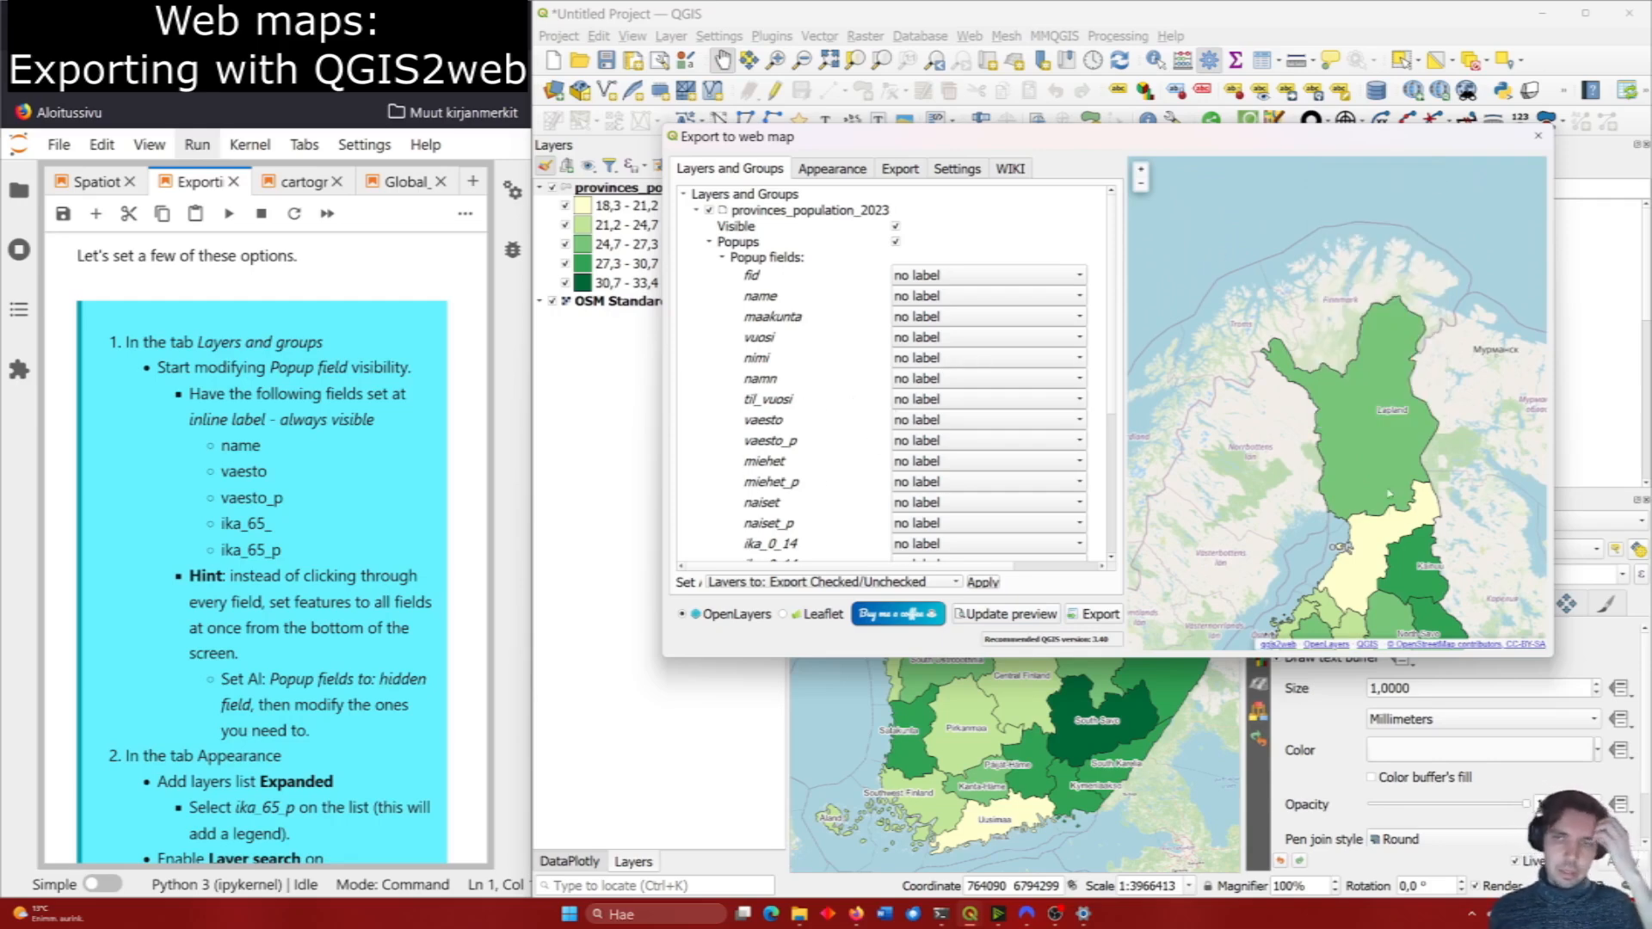
left_click(1377, 485)
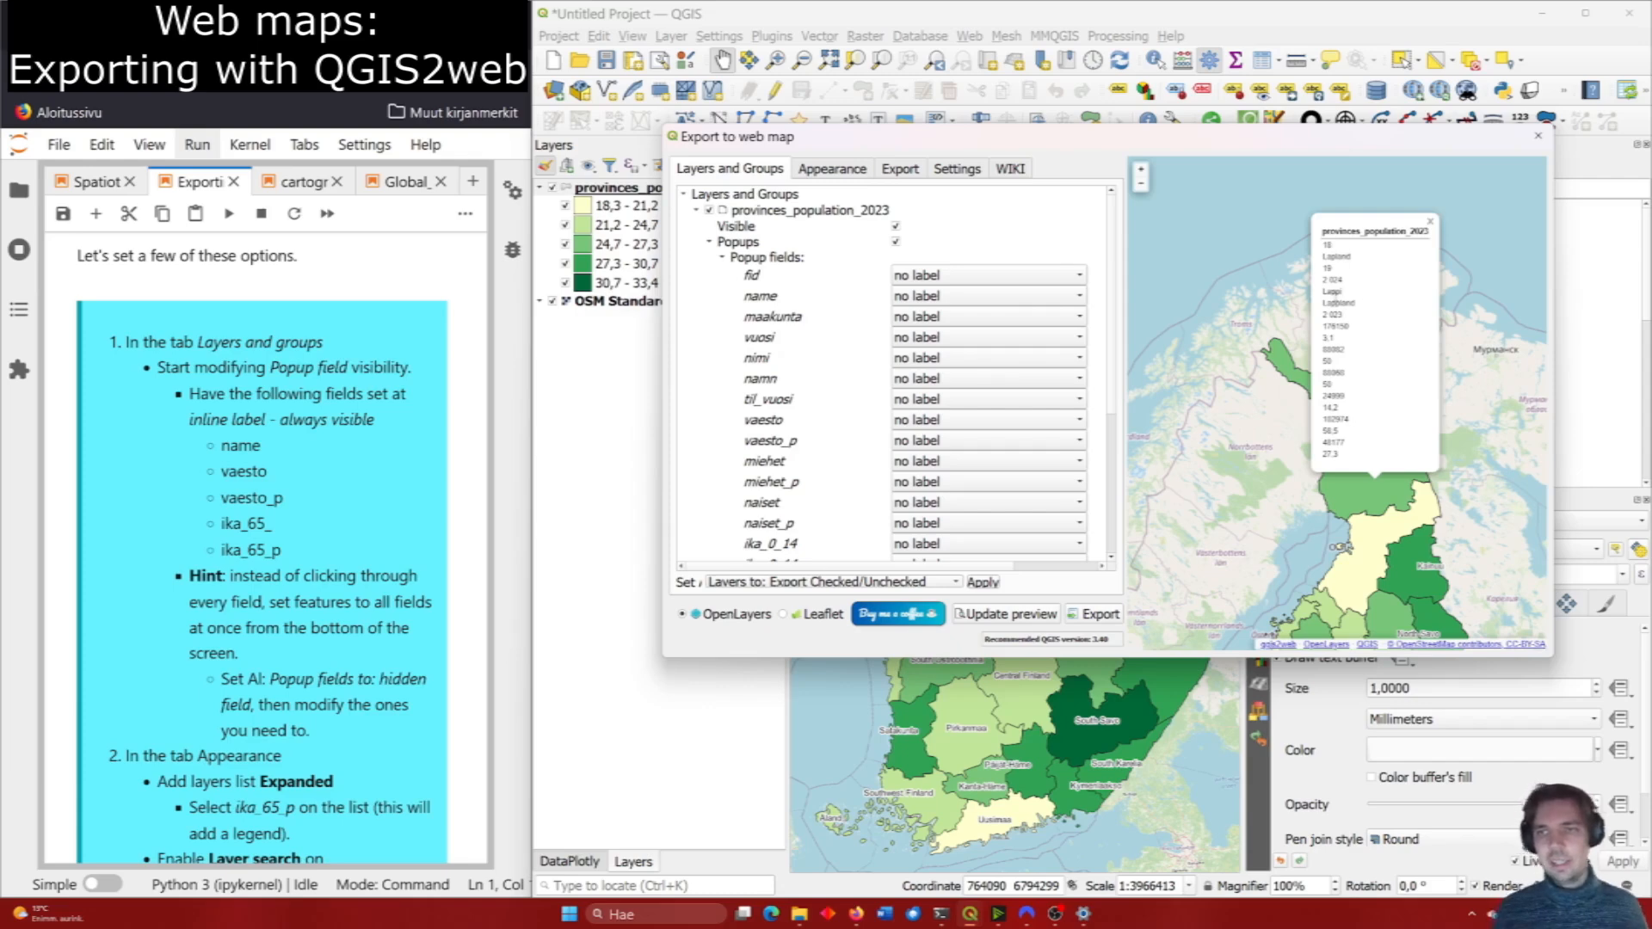
left_click_drag(1324, 245, 1364, 443)
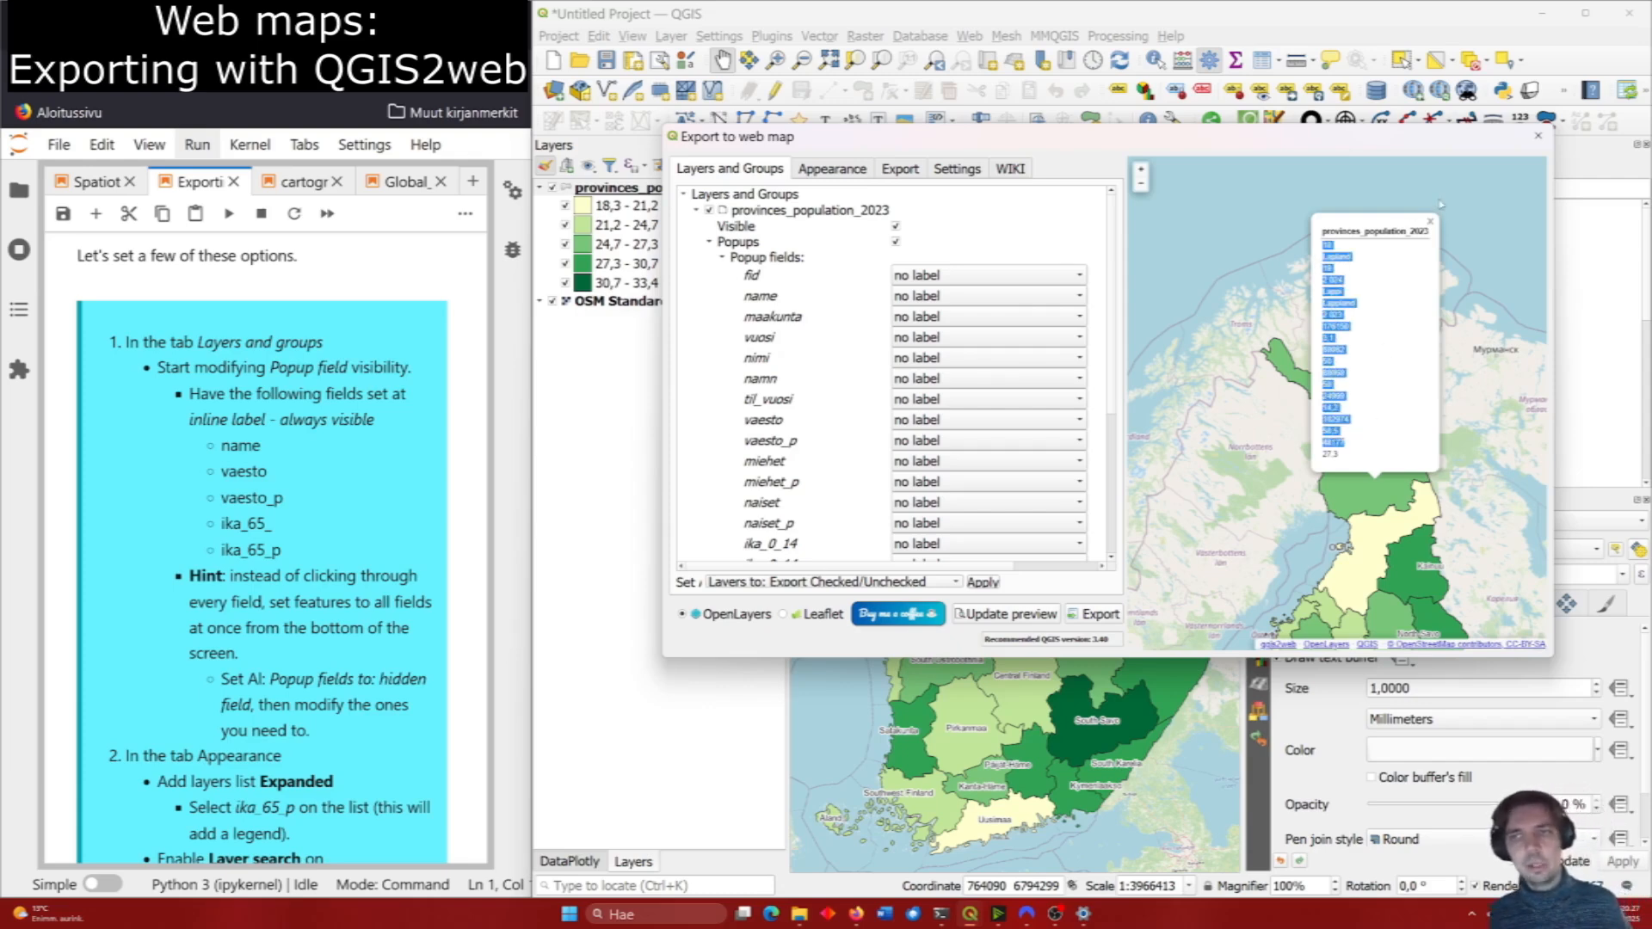
left_click(1431, 225)
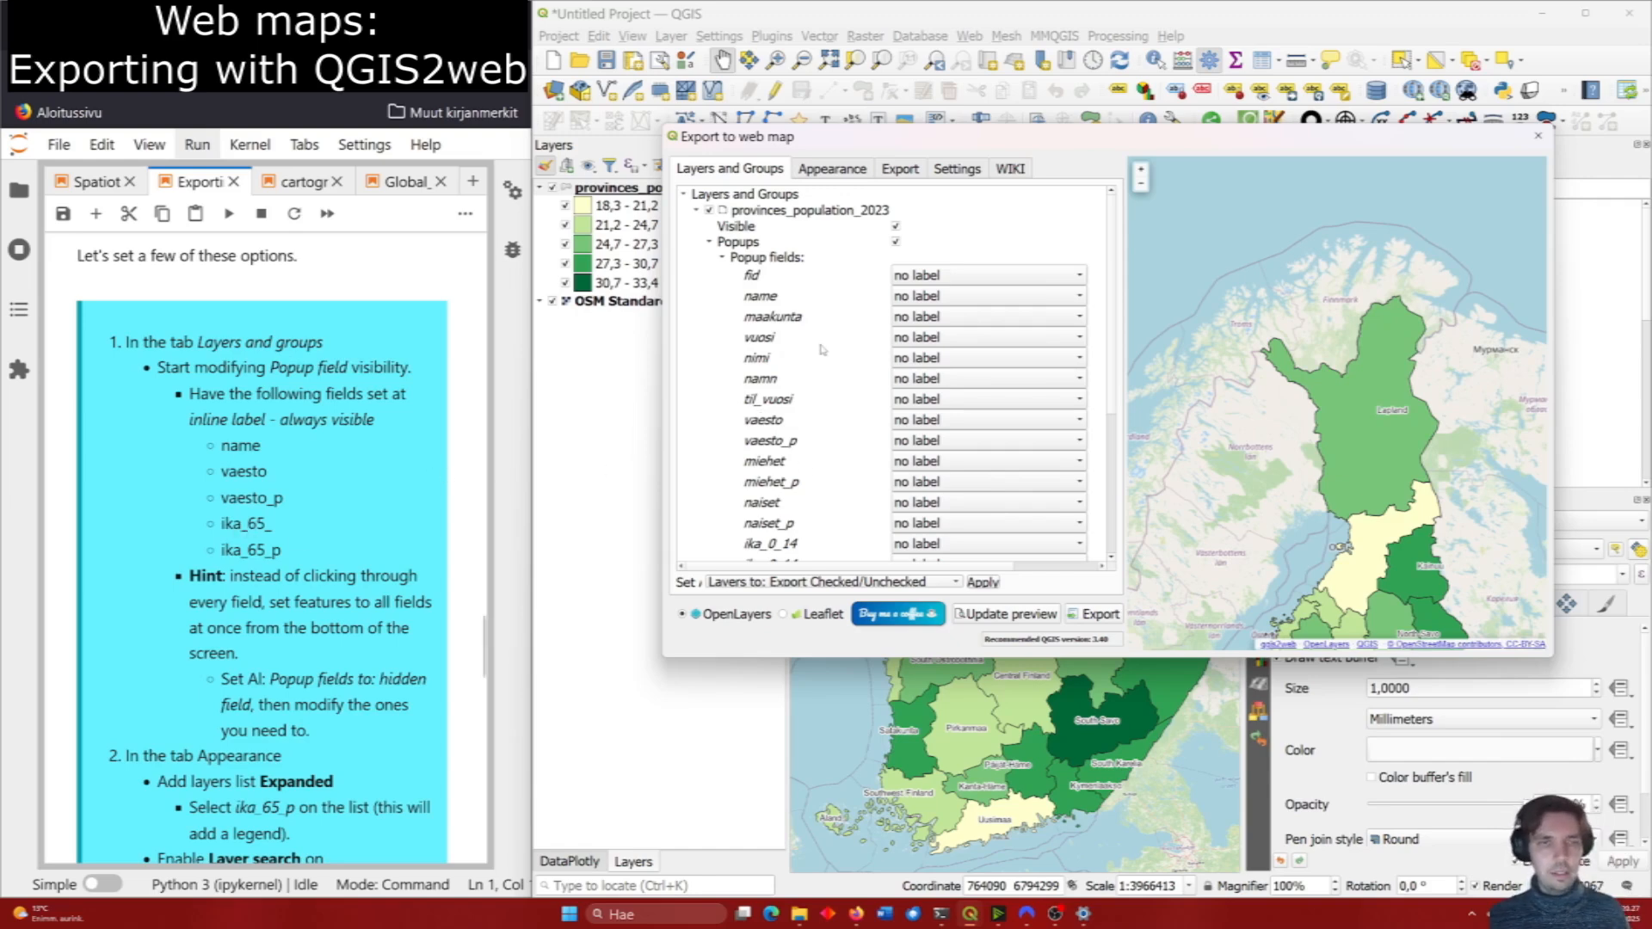
Look through the popup fields of provinces_population_2023 and the label options available for them.
scroll(824, 350, "down", 5)
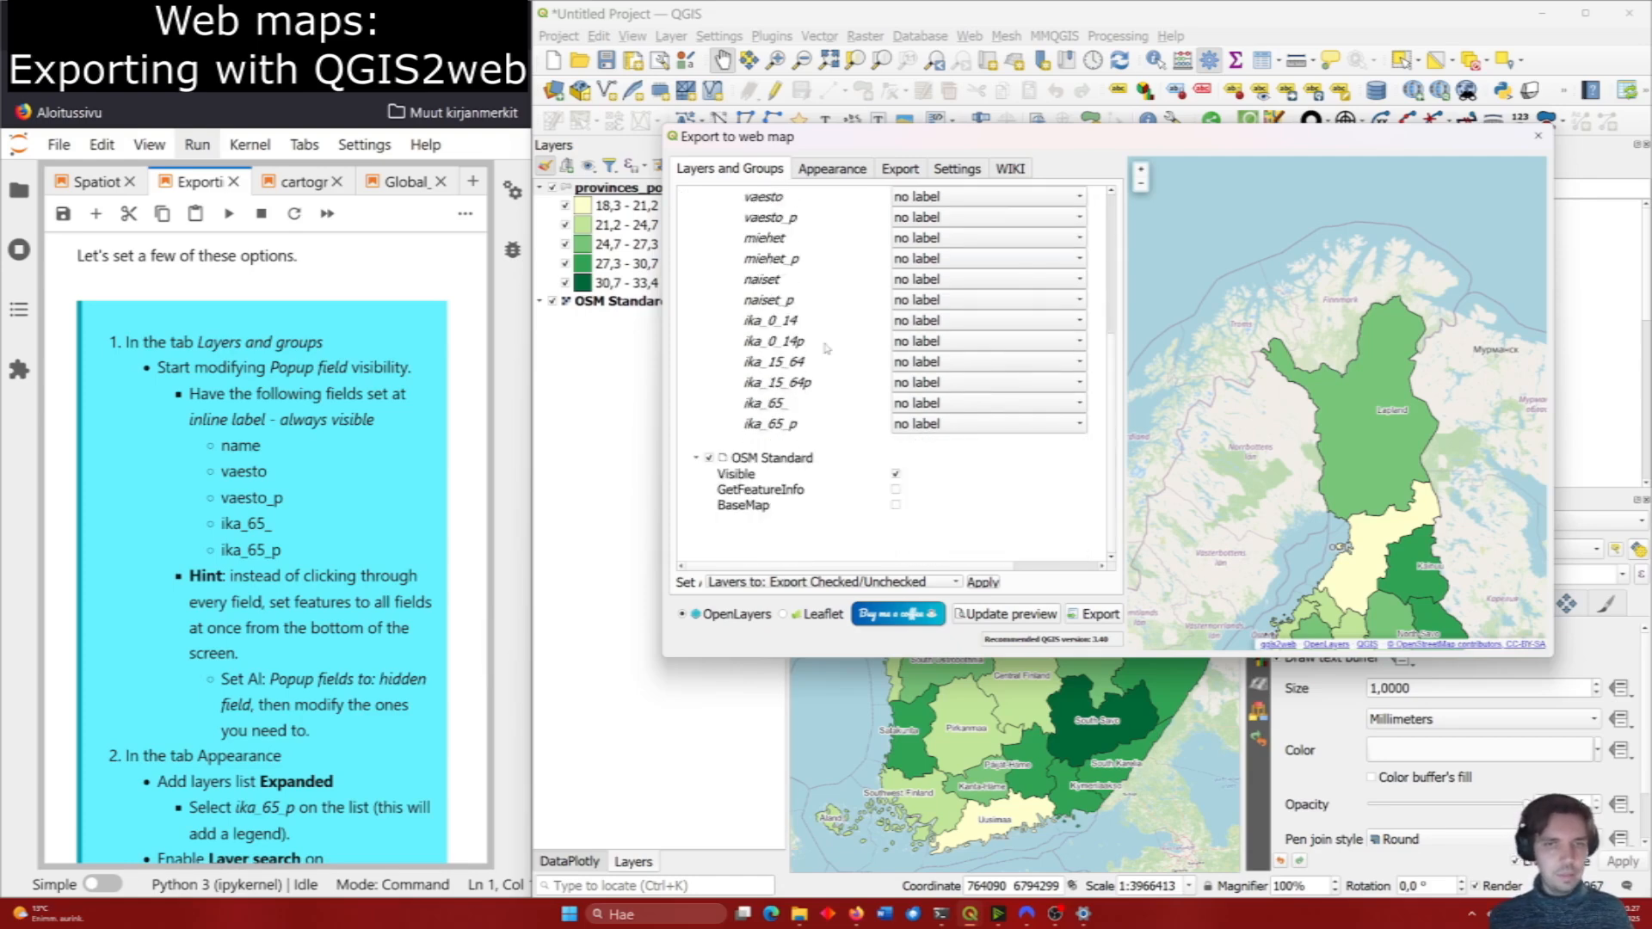
scroll(827, 360, "up", 4)
scroll(826, 360, "up", 2)
left_click(945, 275)
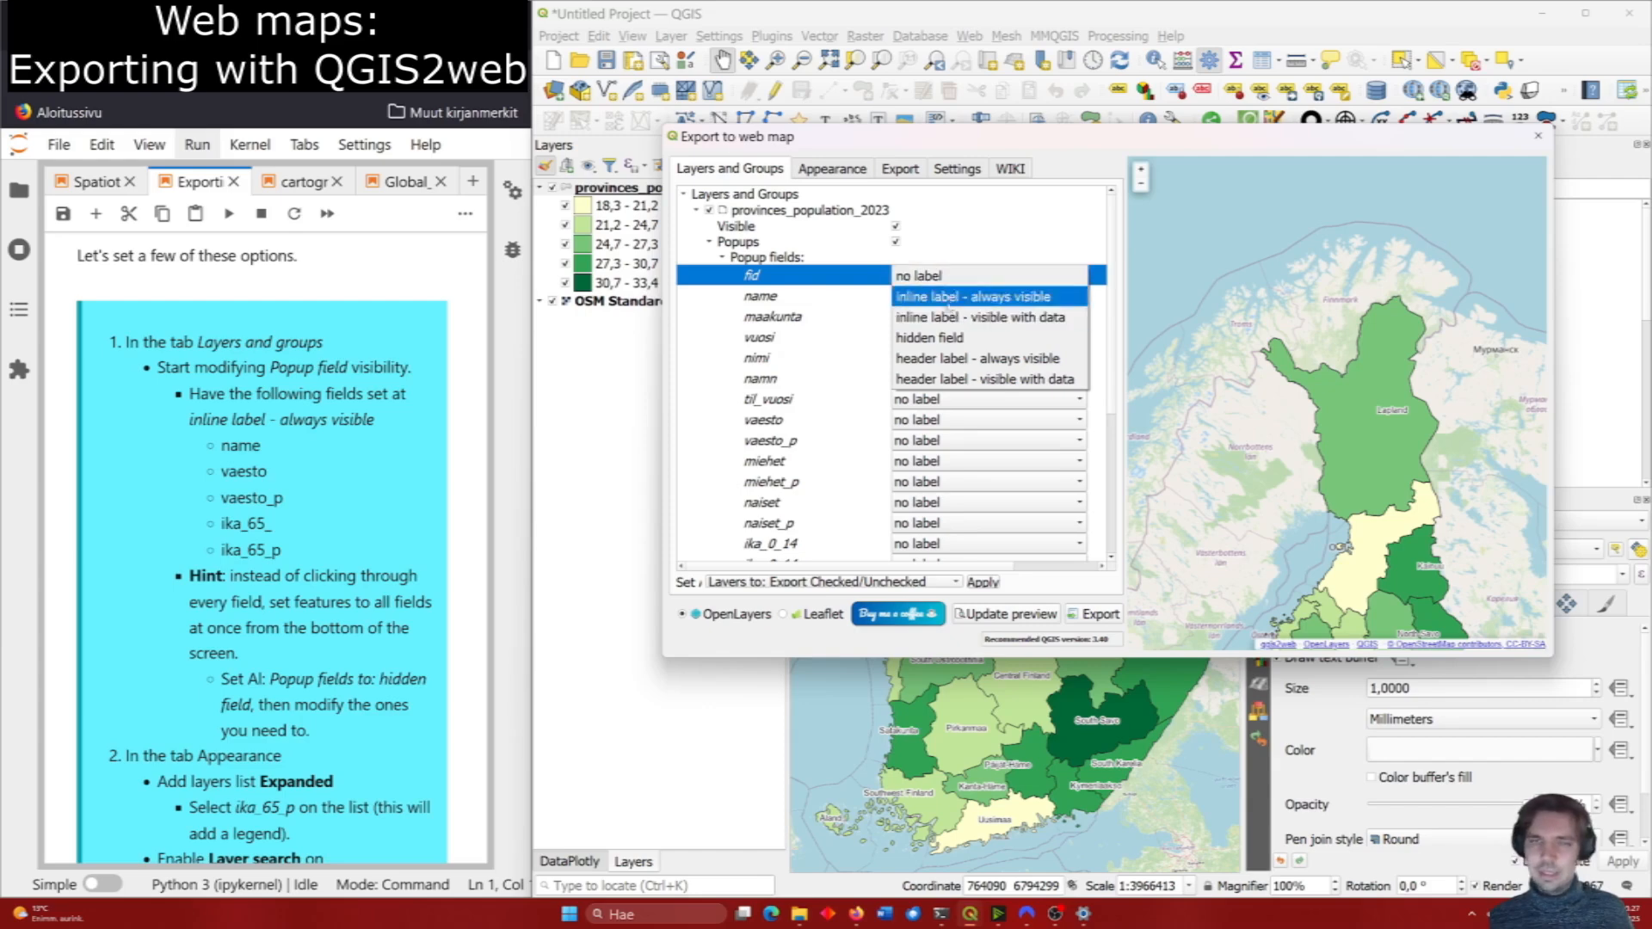
left_click(834, 318)
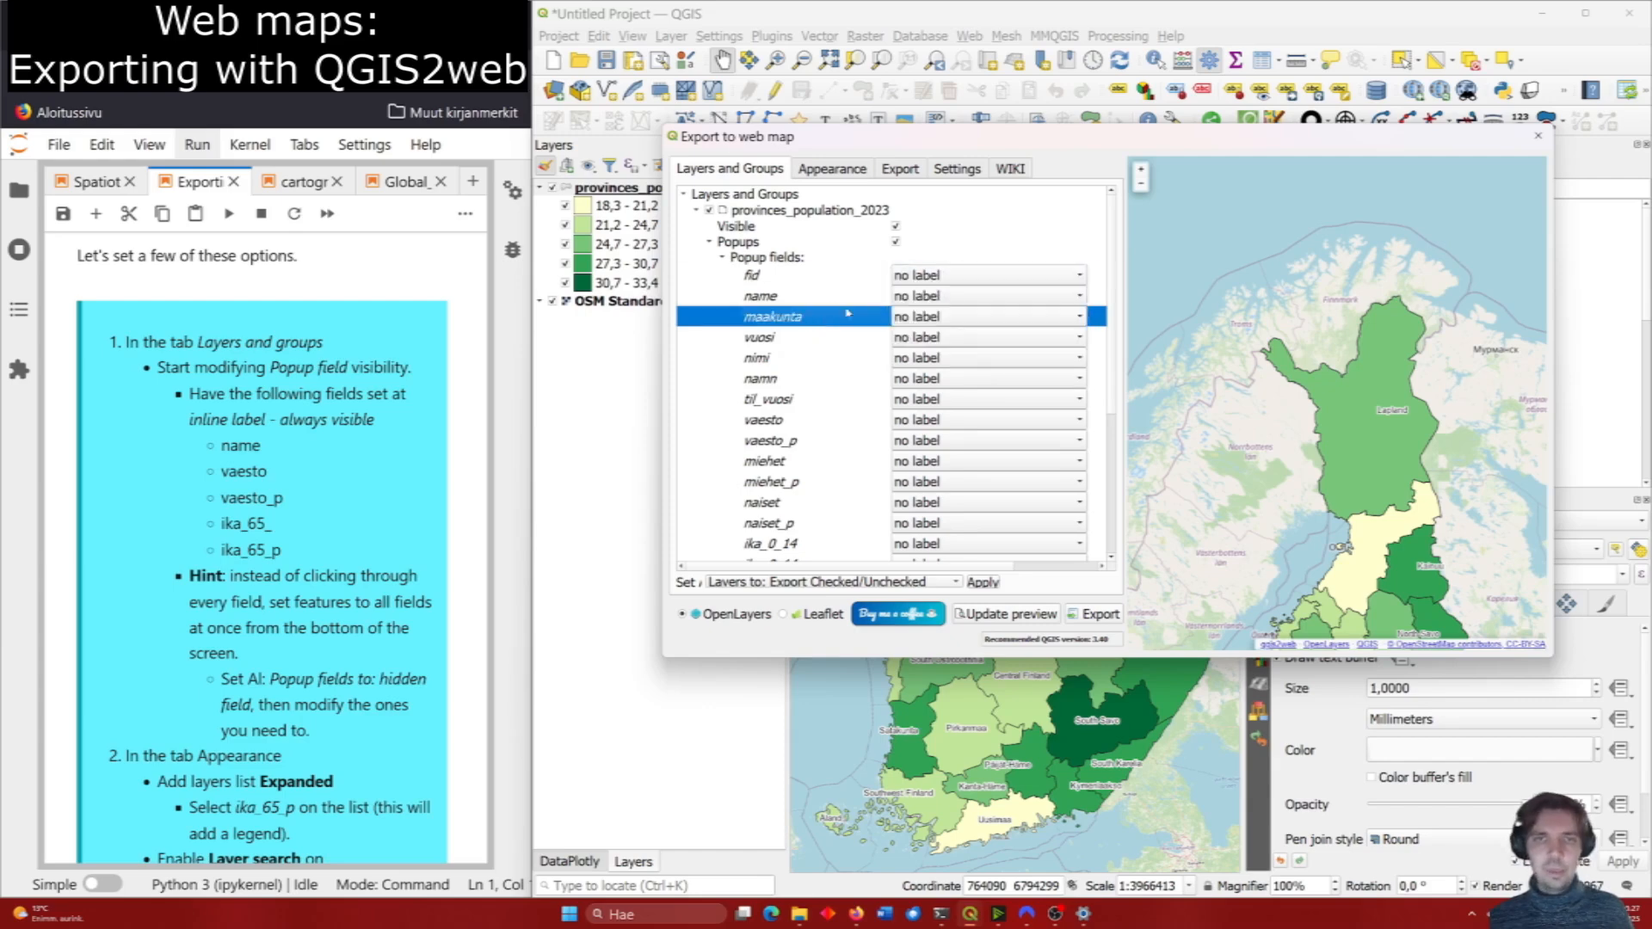
left_click(954, 278)
left_click(955, 279)
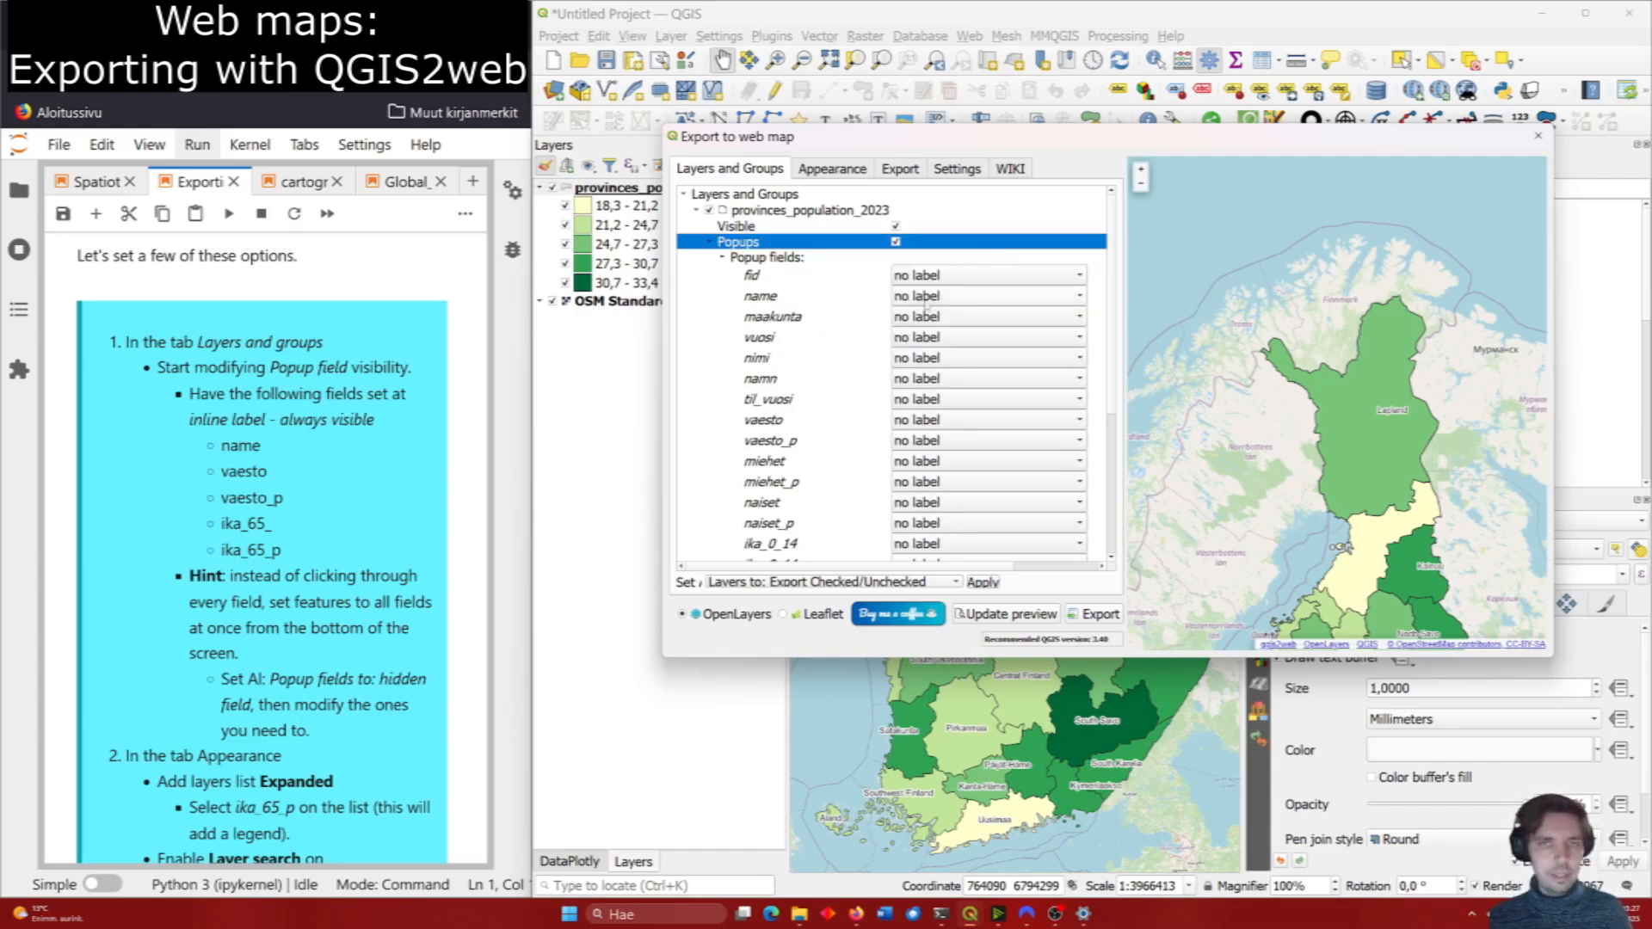
left_click(965, 358)
left_click(925, 355)
left_click(940, 315)
left_click(929, 362)
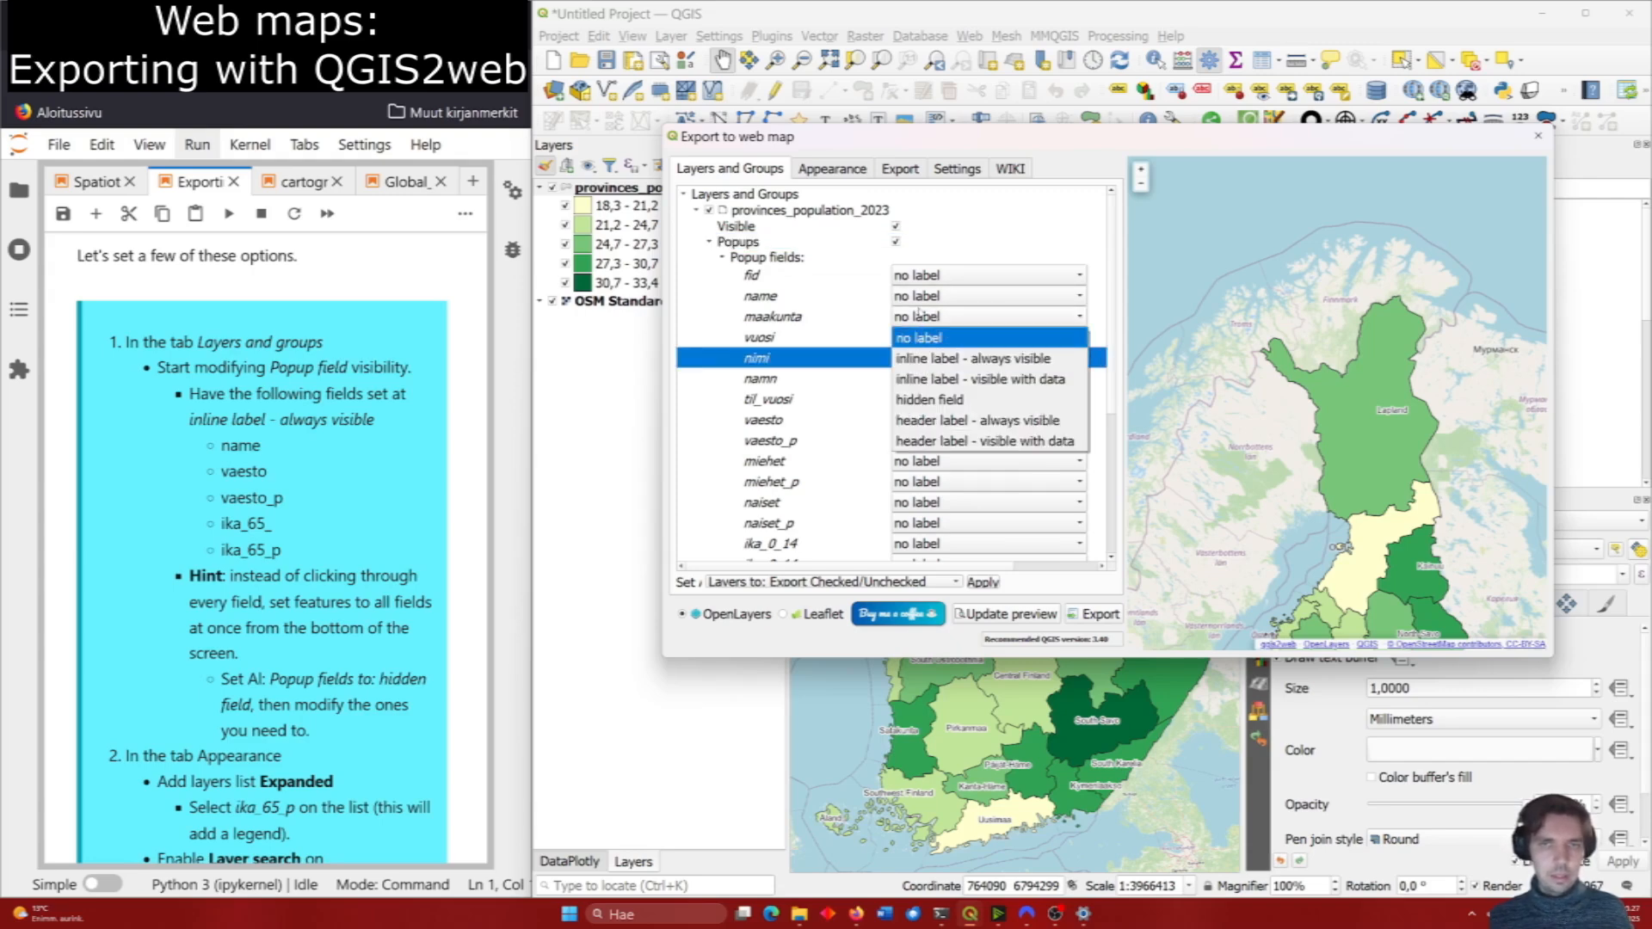
left_click(922, 337)
scroll(779, 383, "down", 4)
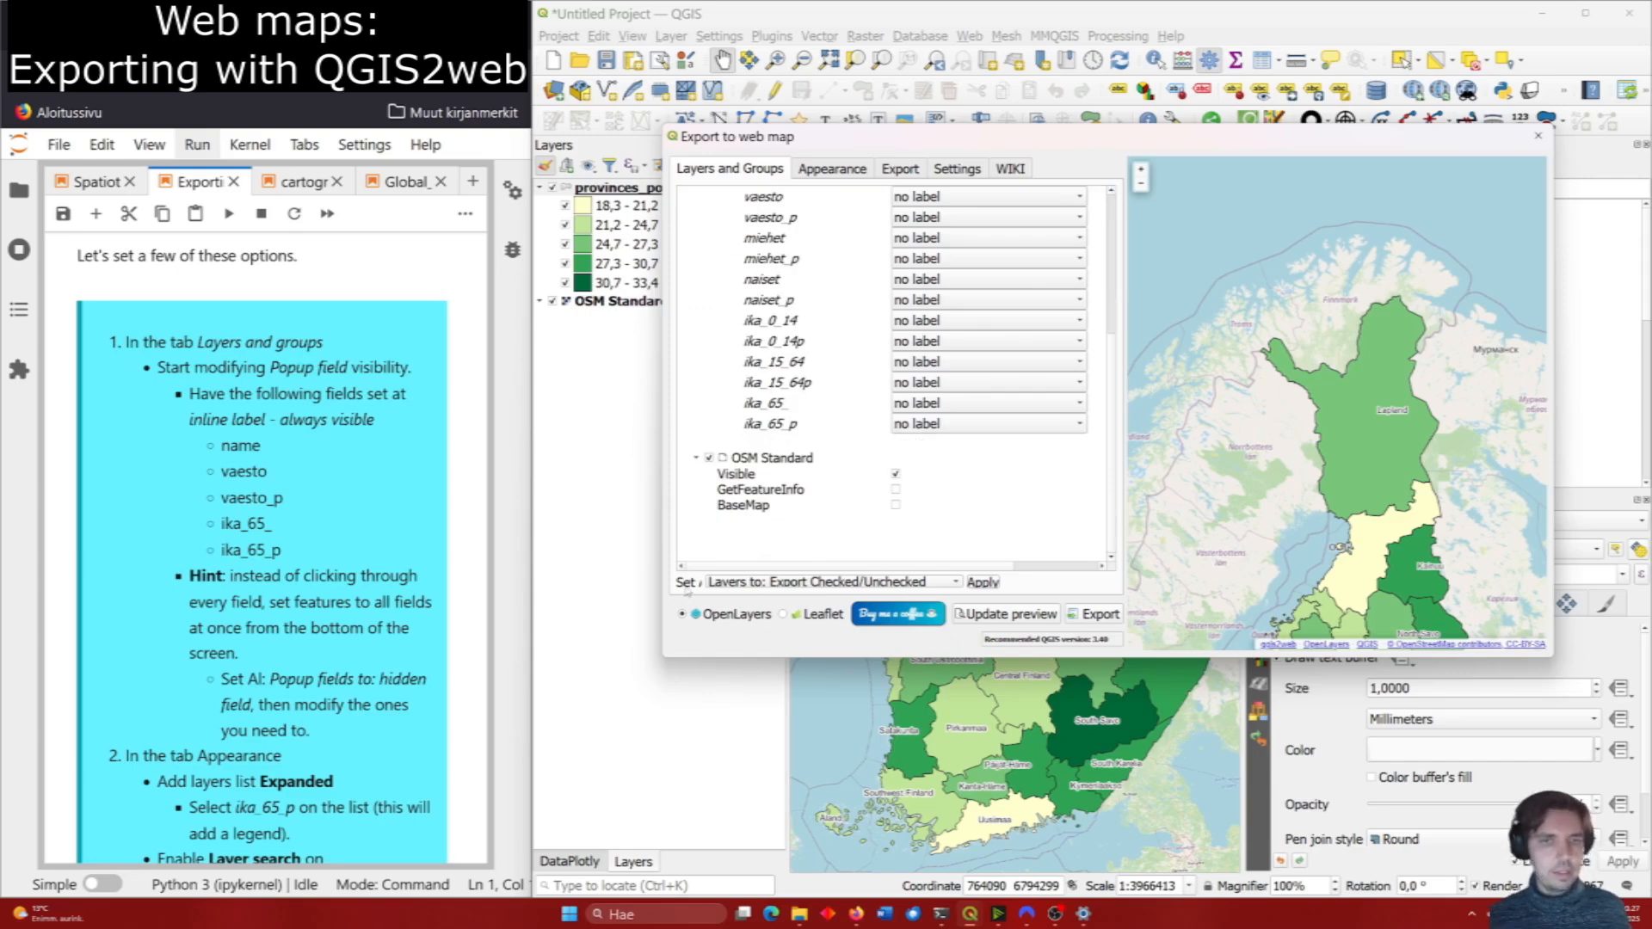
Set all popup fields to hidden field, and set the name field to inline label - always visible.
left_click(823, 583)
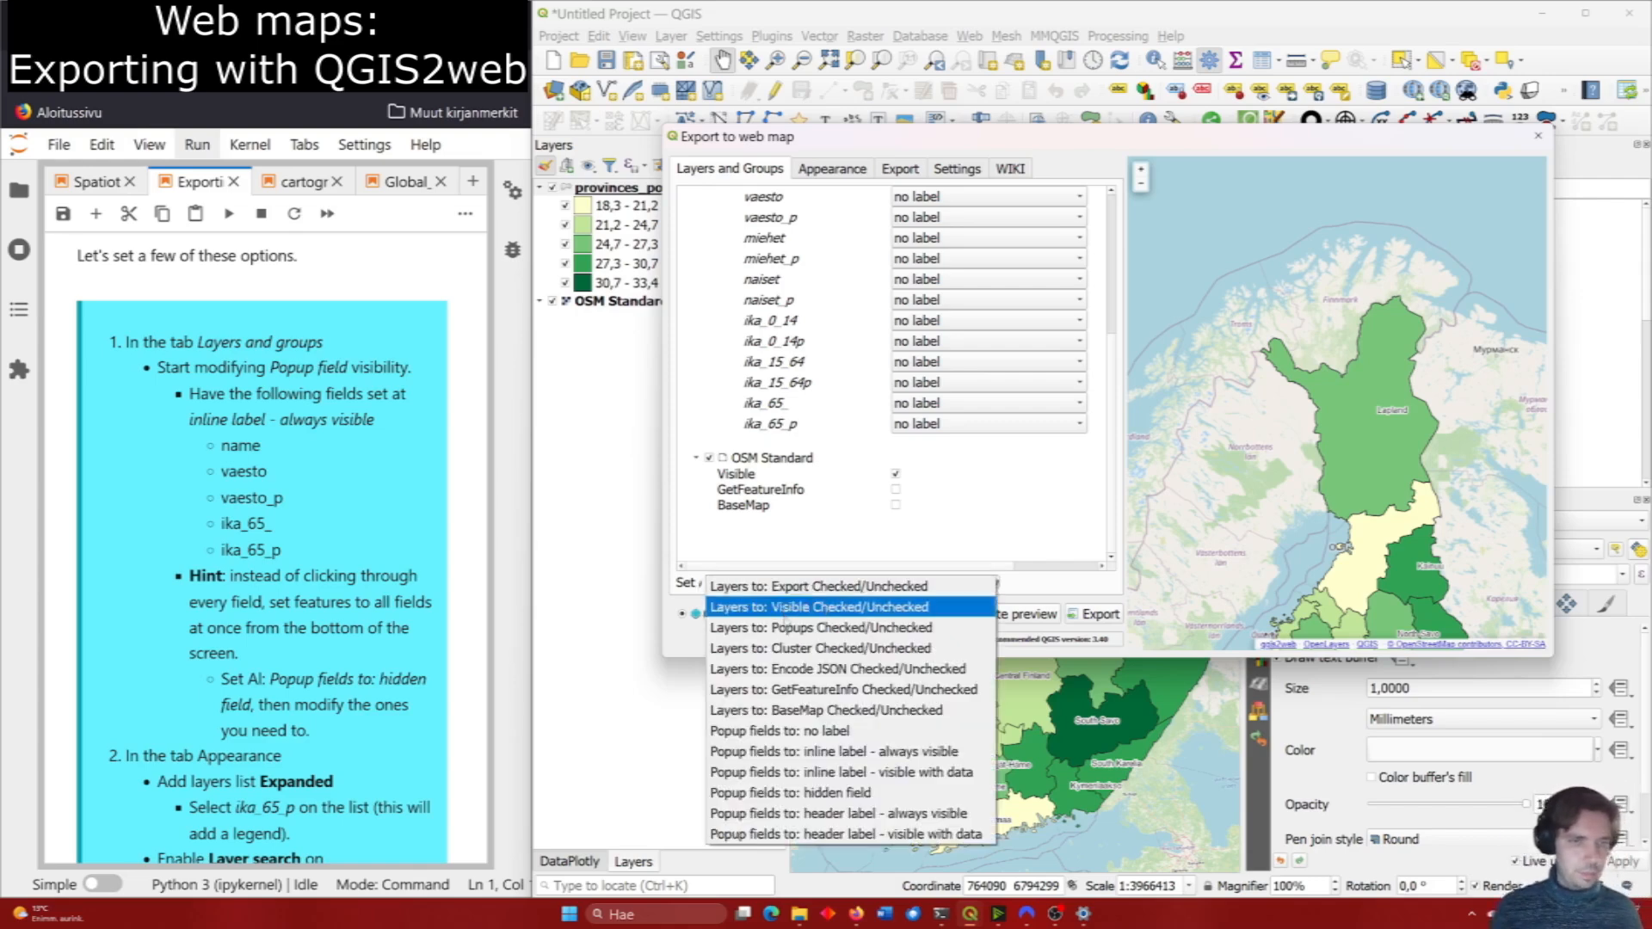
left_click(886, 794)
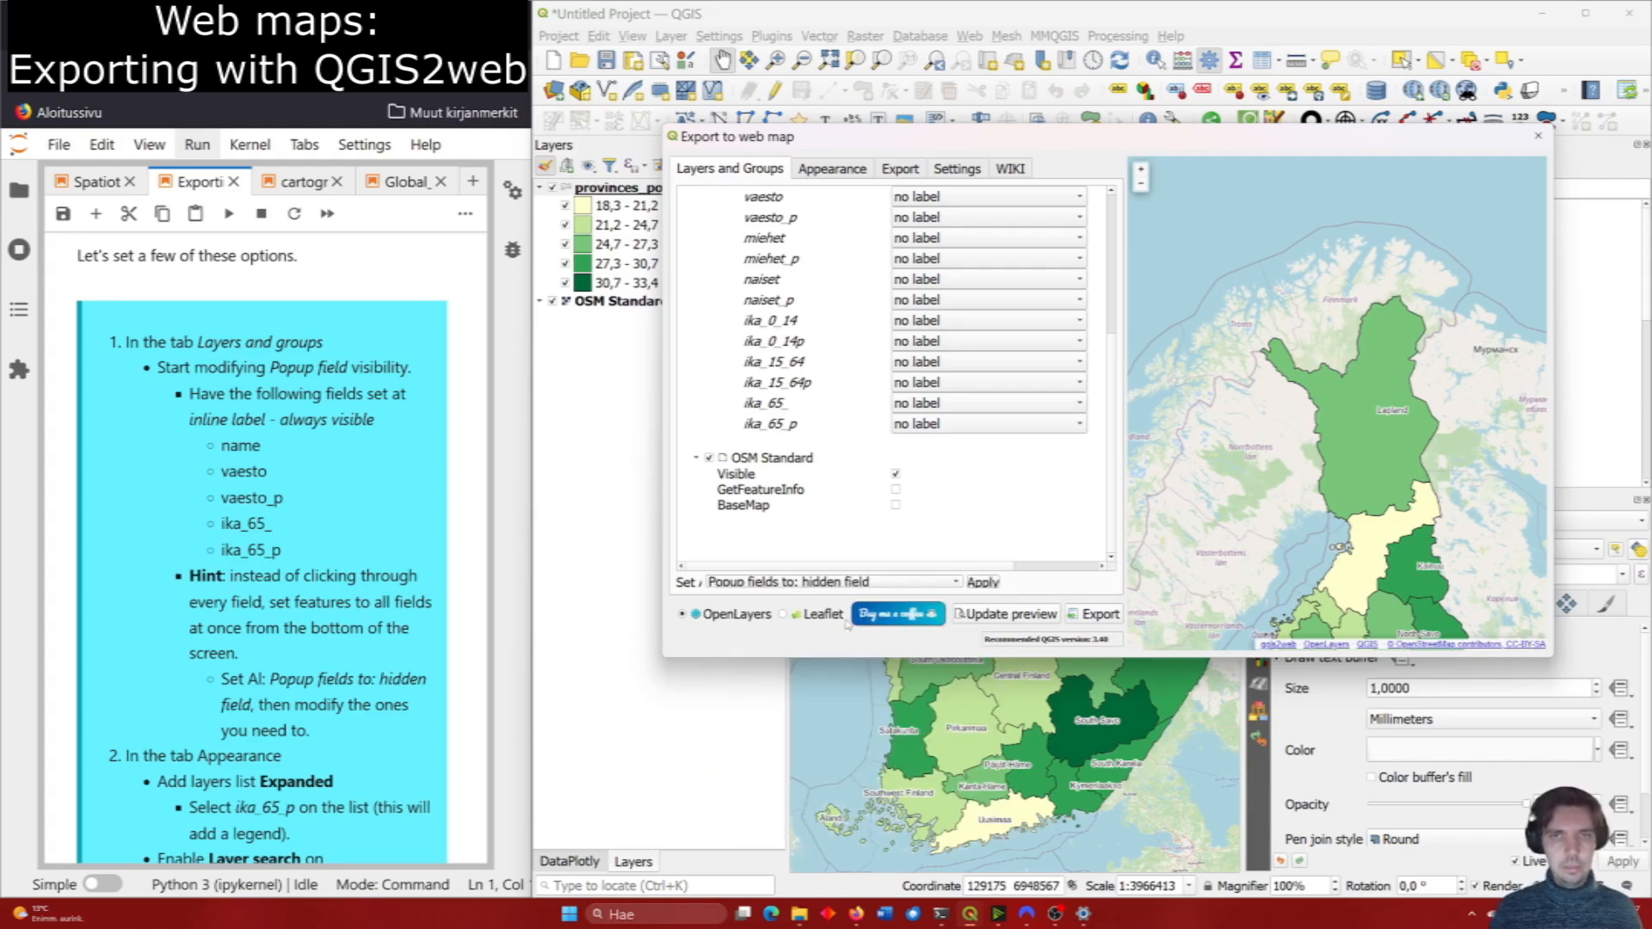
left_click(991, 583)
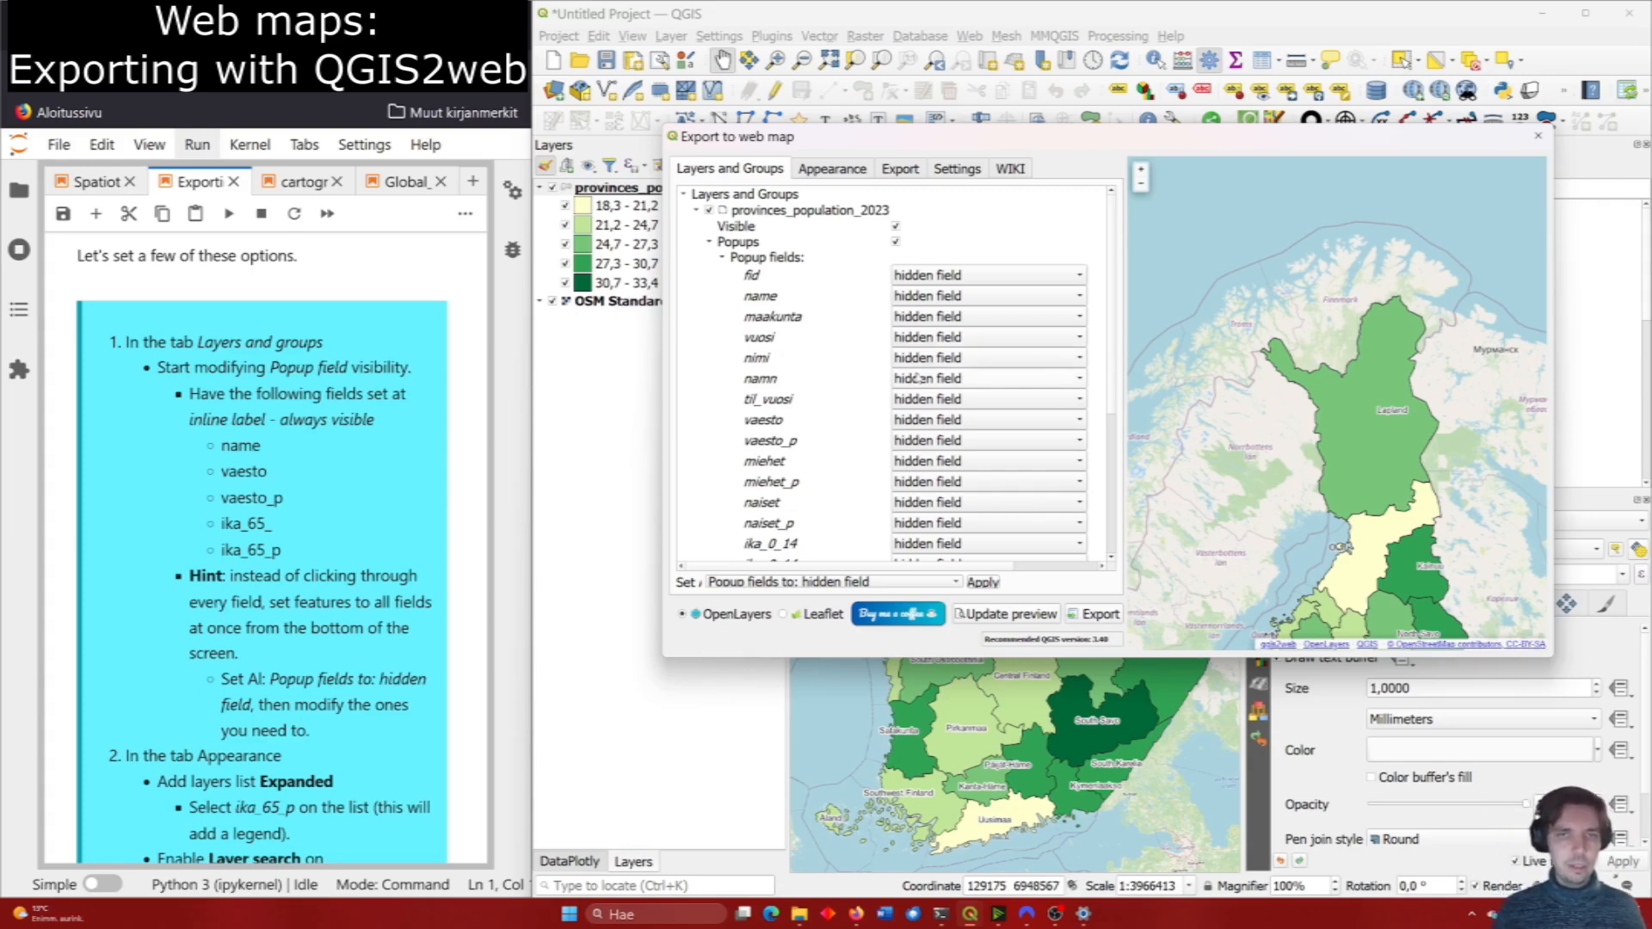
left_click(918, 301)
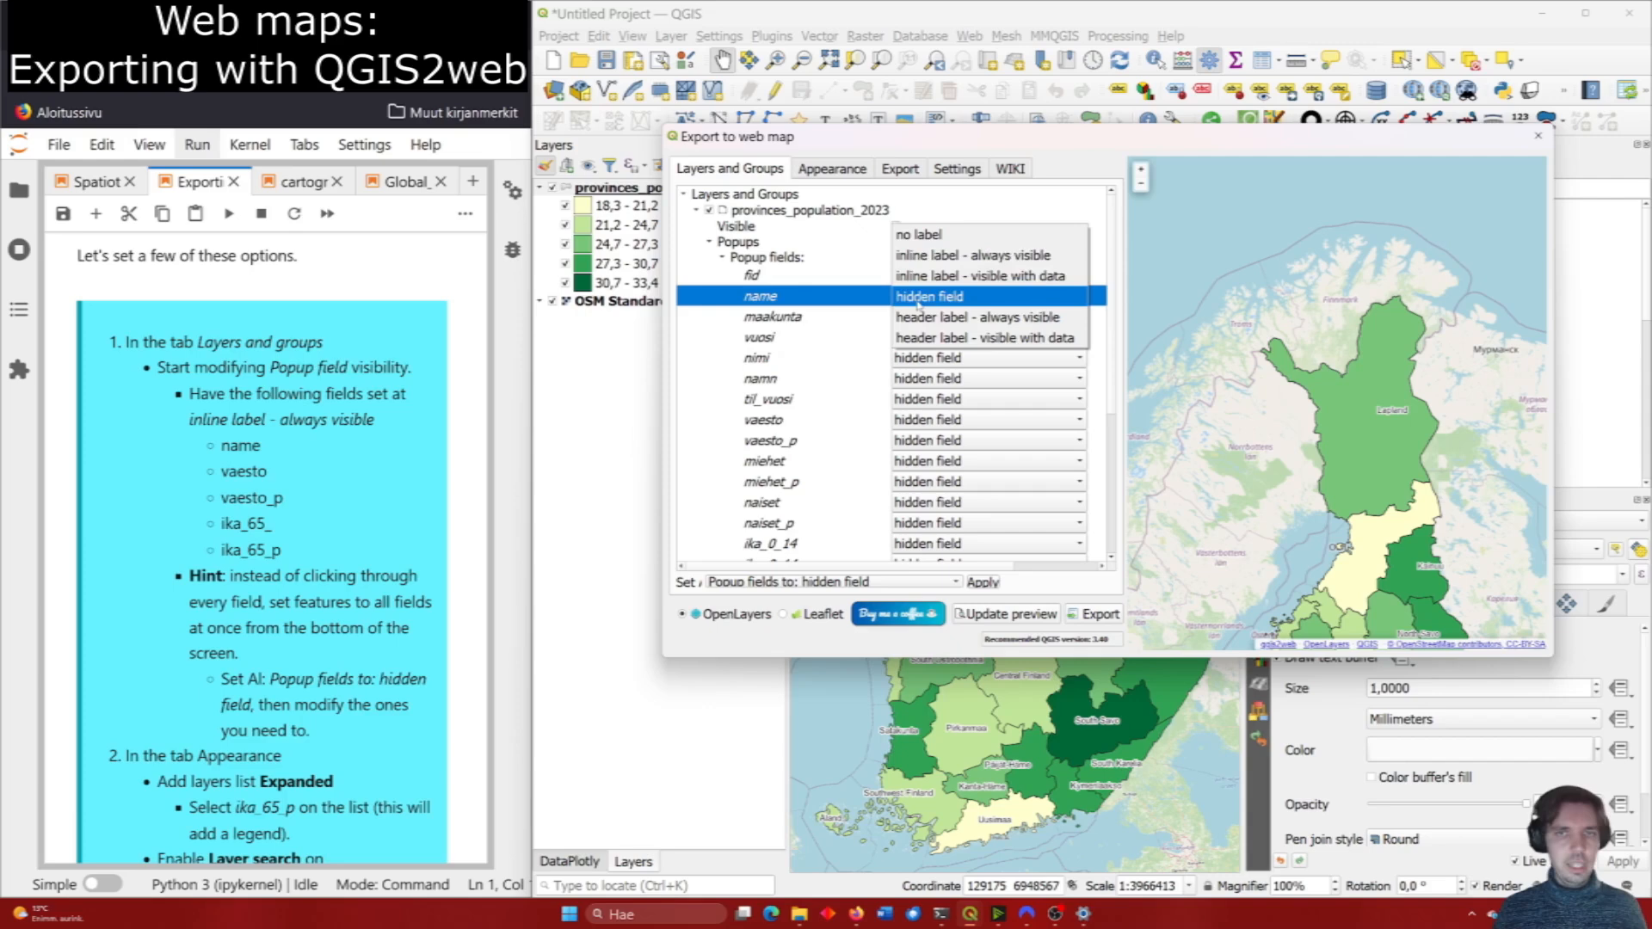
left_click(986, 257)
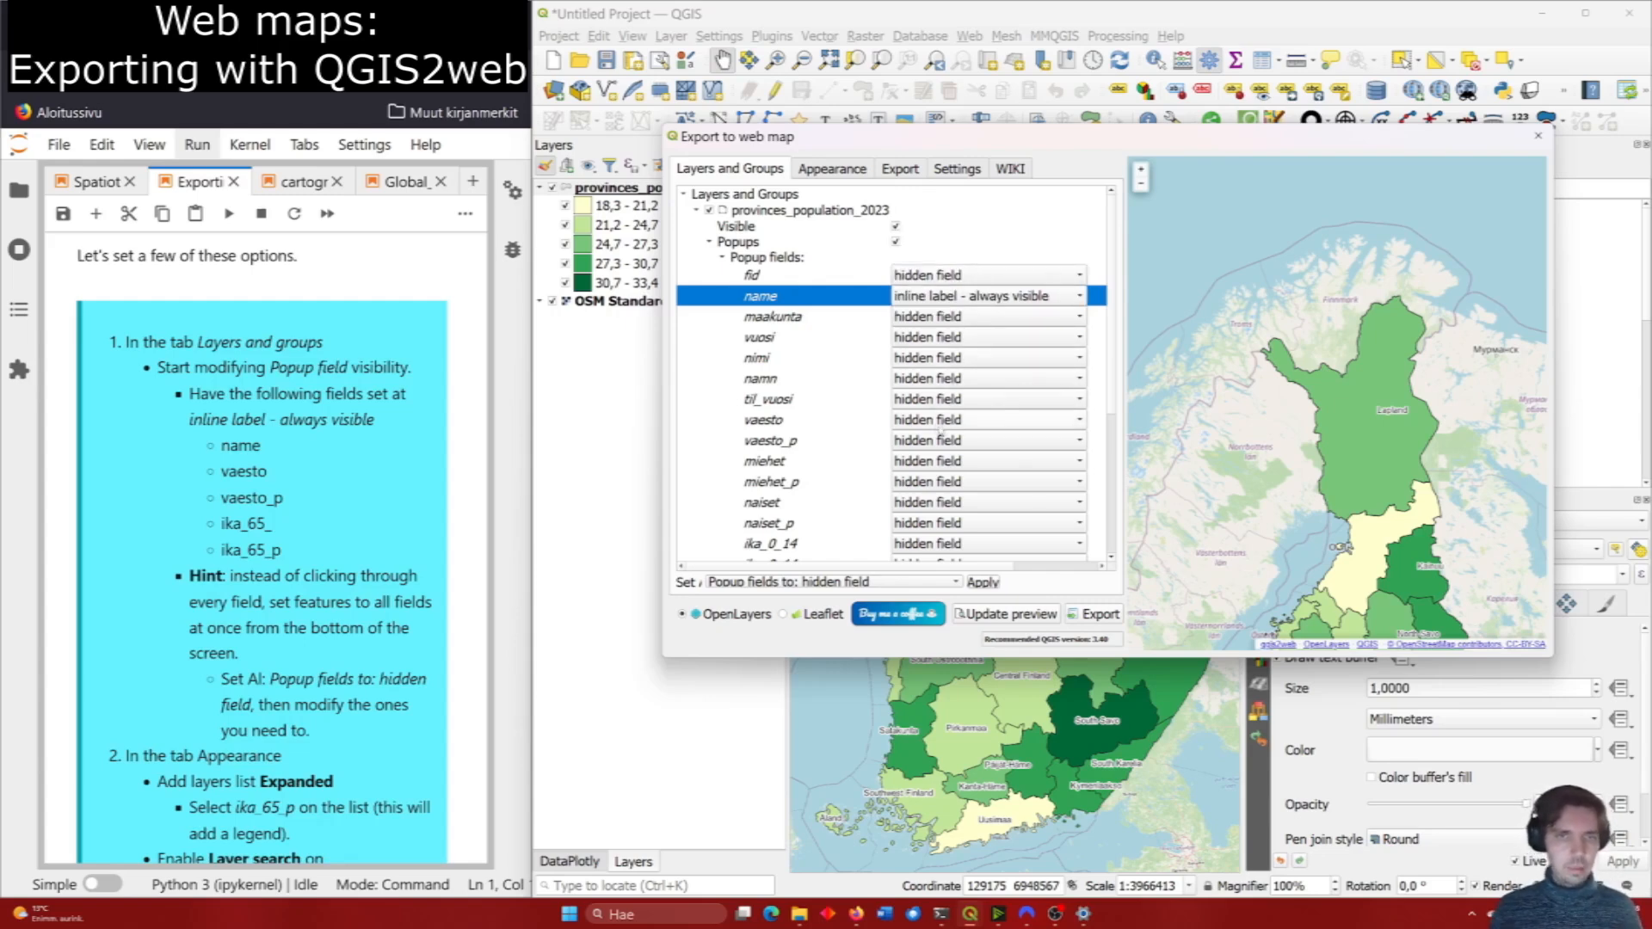
Set the popup fields vaesto, vaesto_p, ika_65_ and ika_65_p to inline label - always visible.
left_click(938, 425)
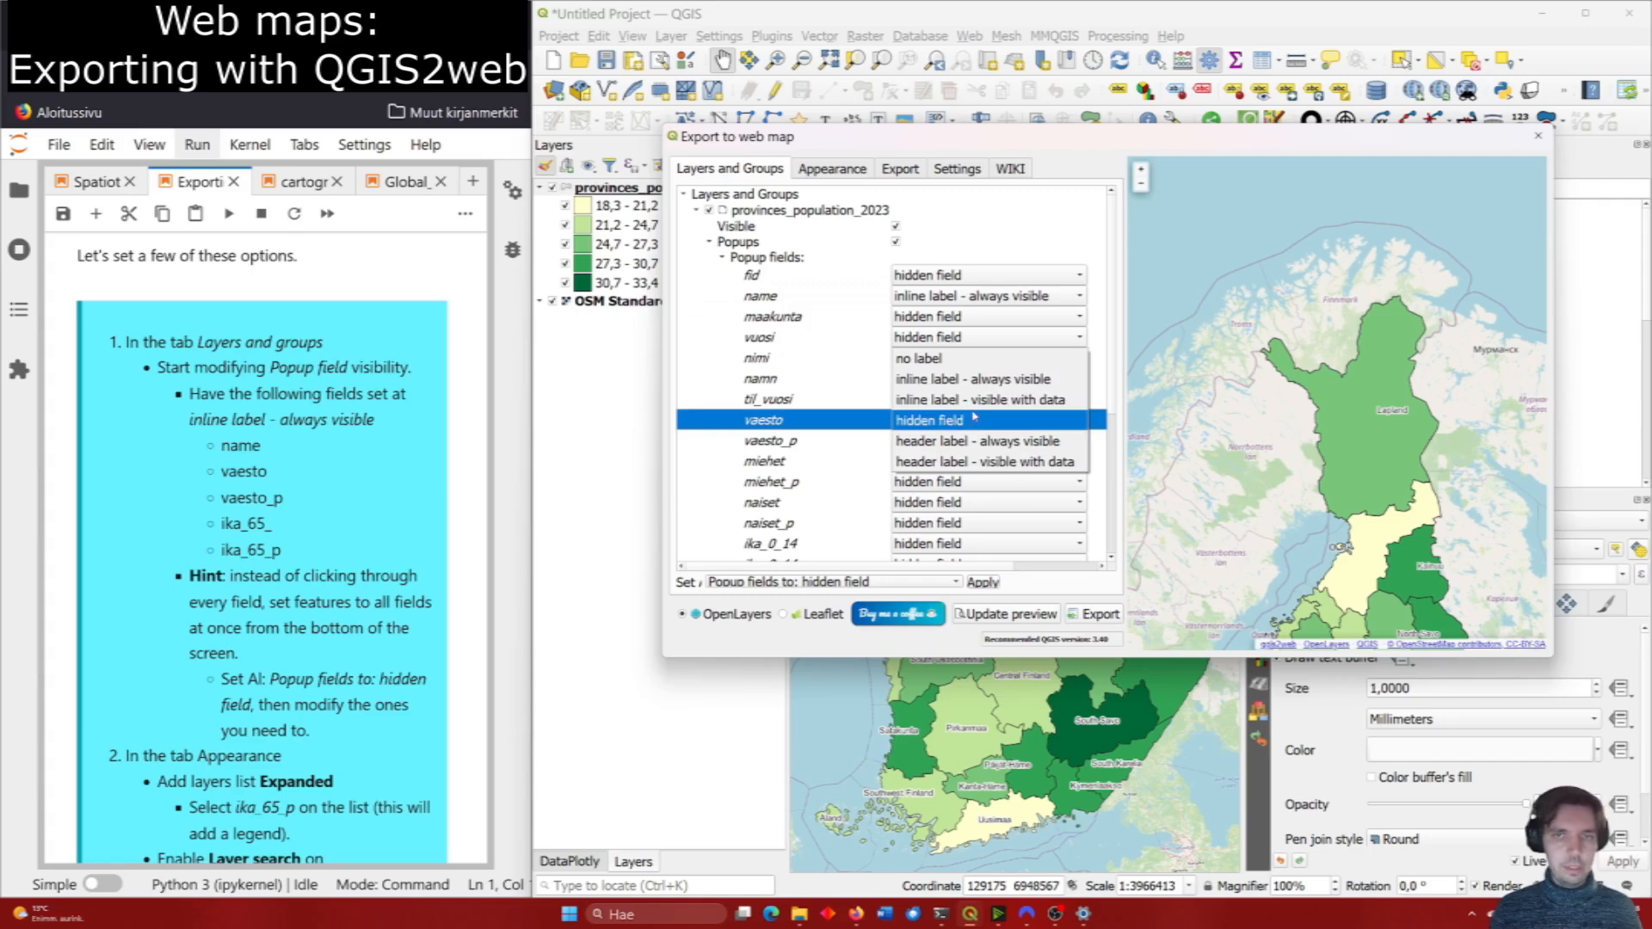
left_click(972, 378)
left_click(934, 440)
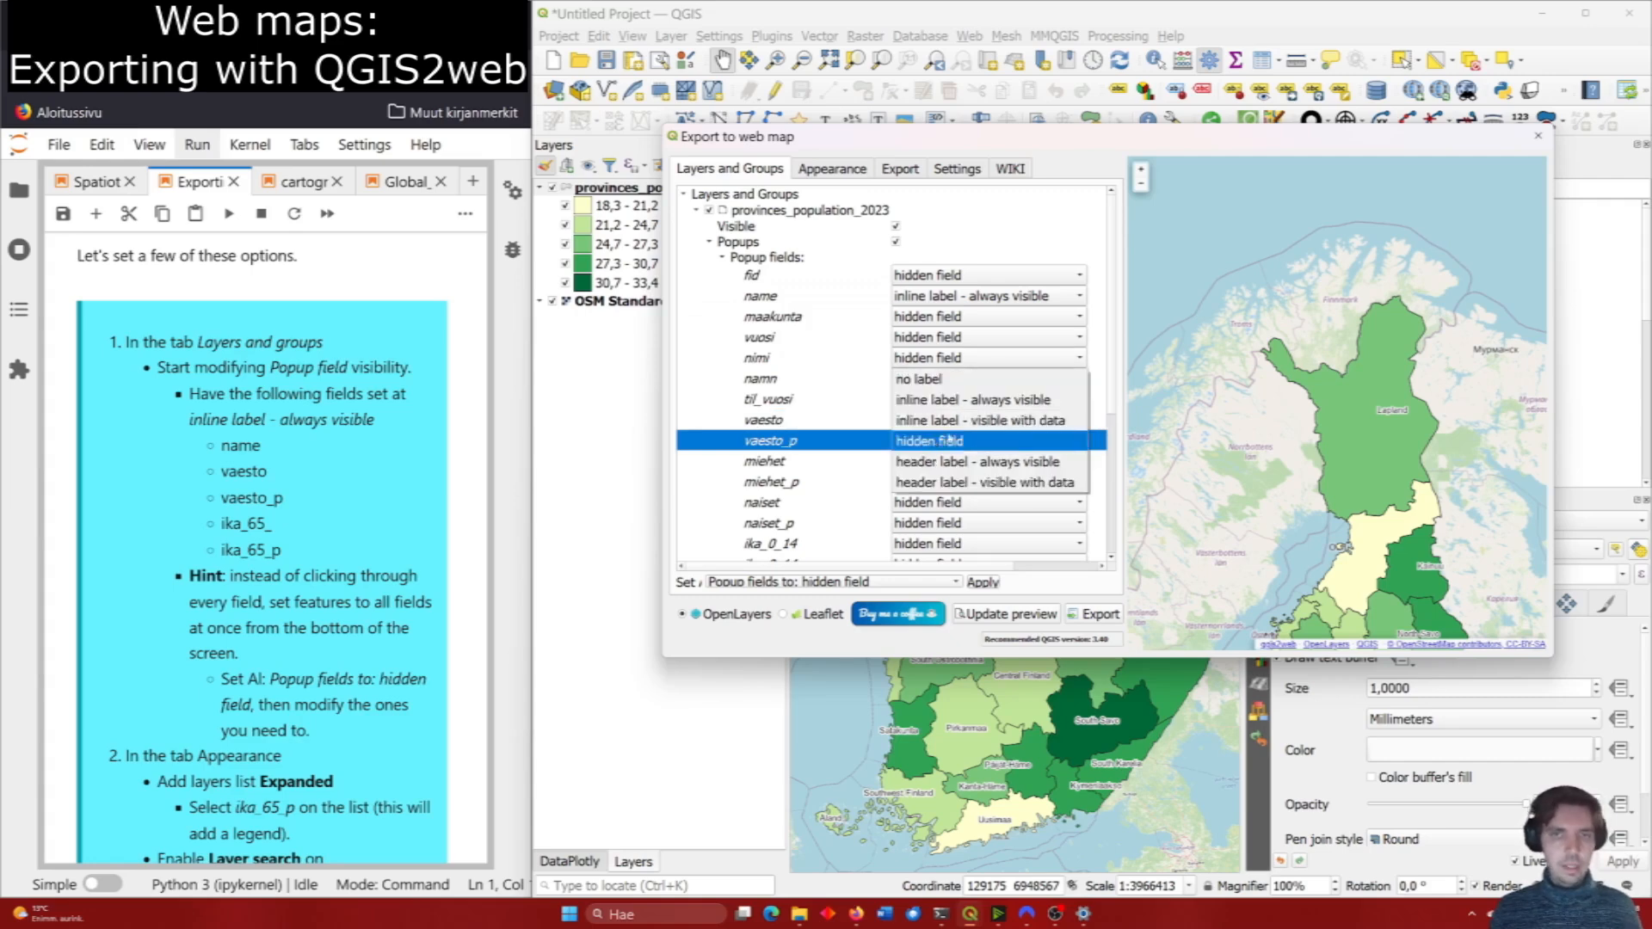
left_click(965, 403)
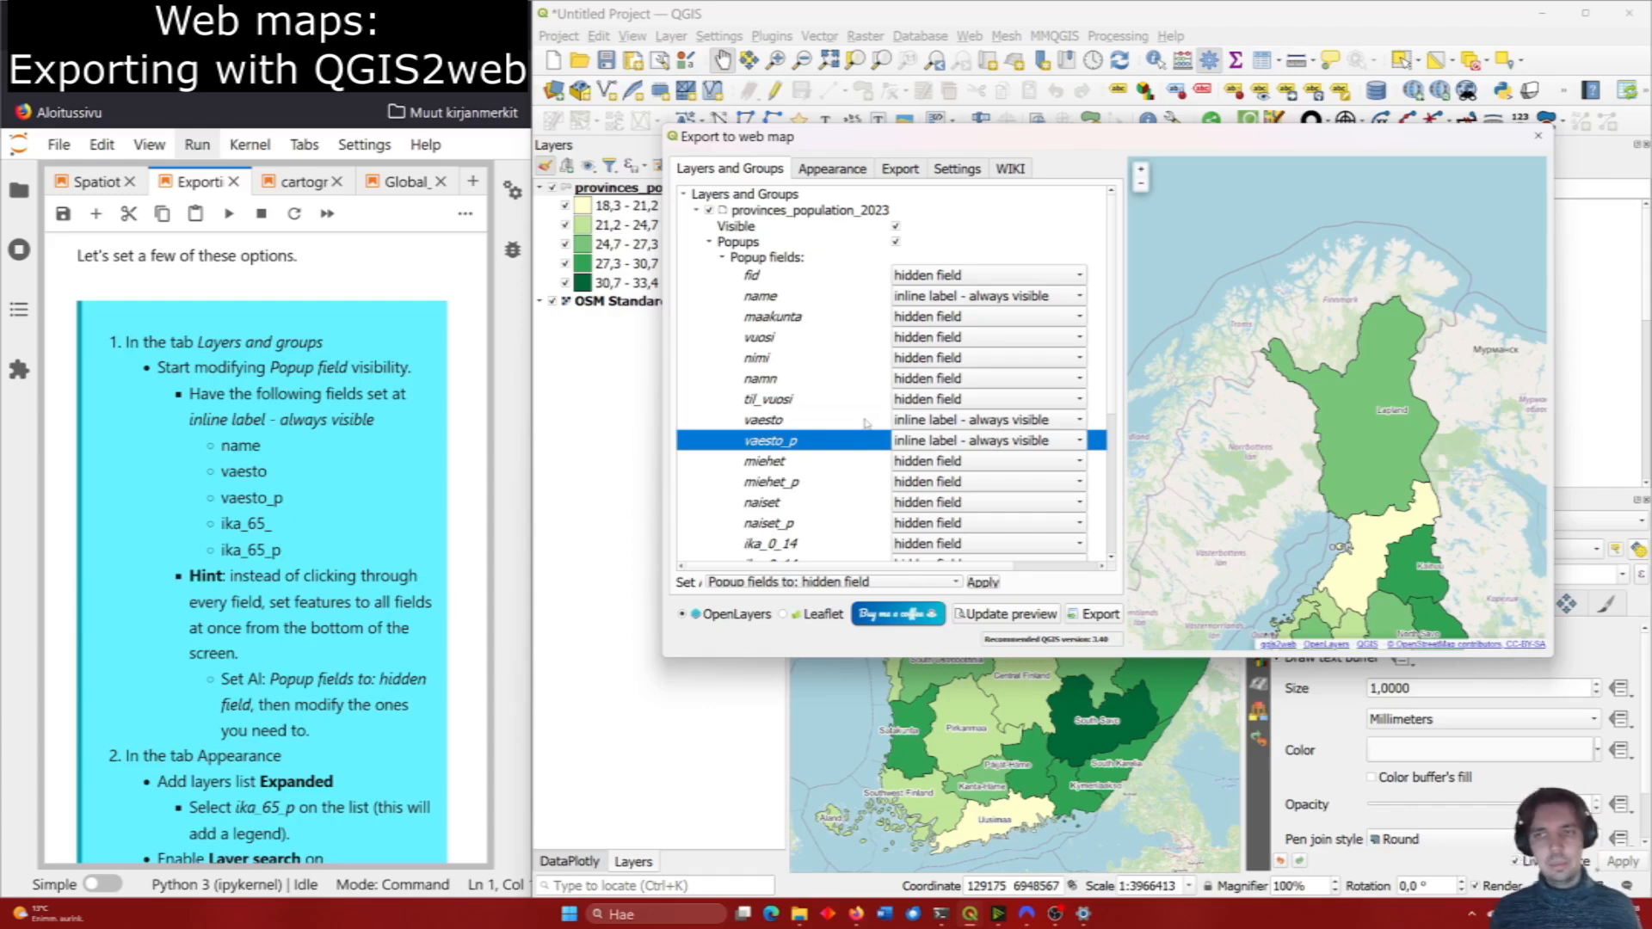
scroll(860, 439, "down", 4)
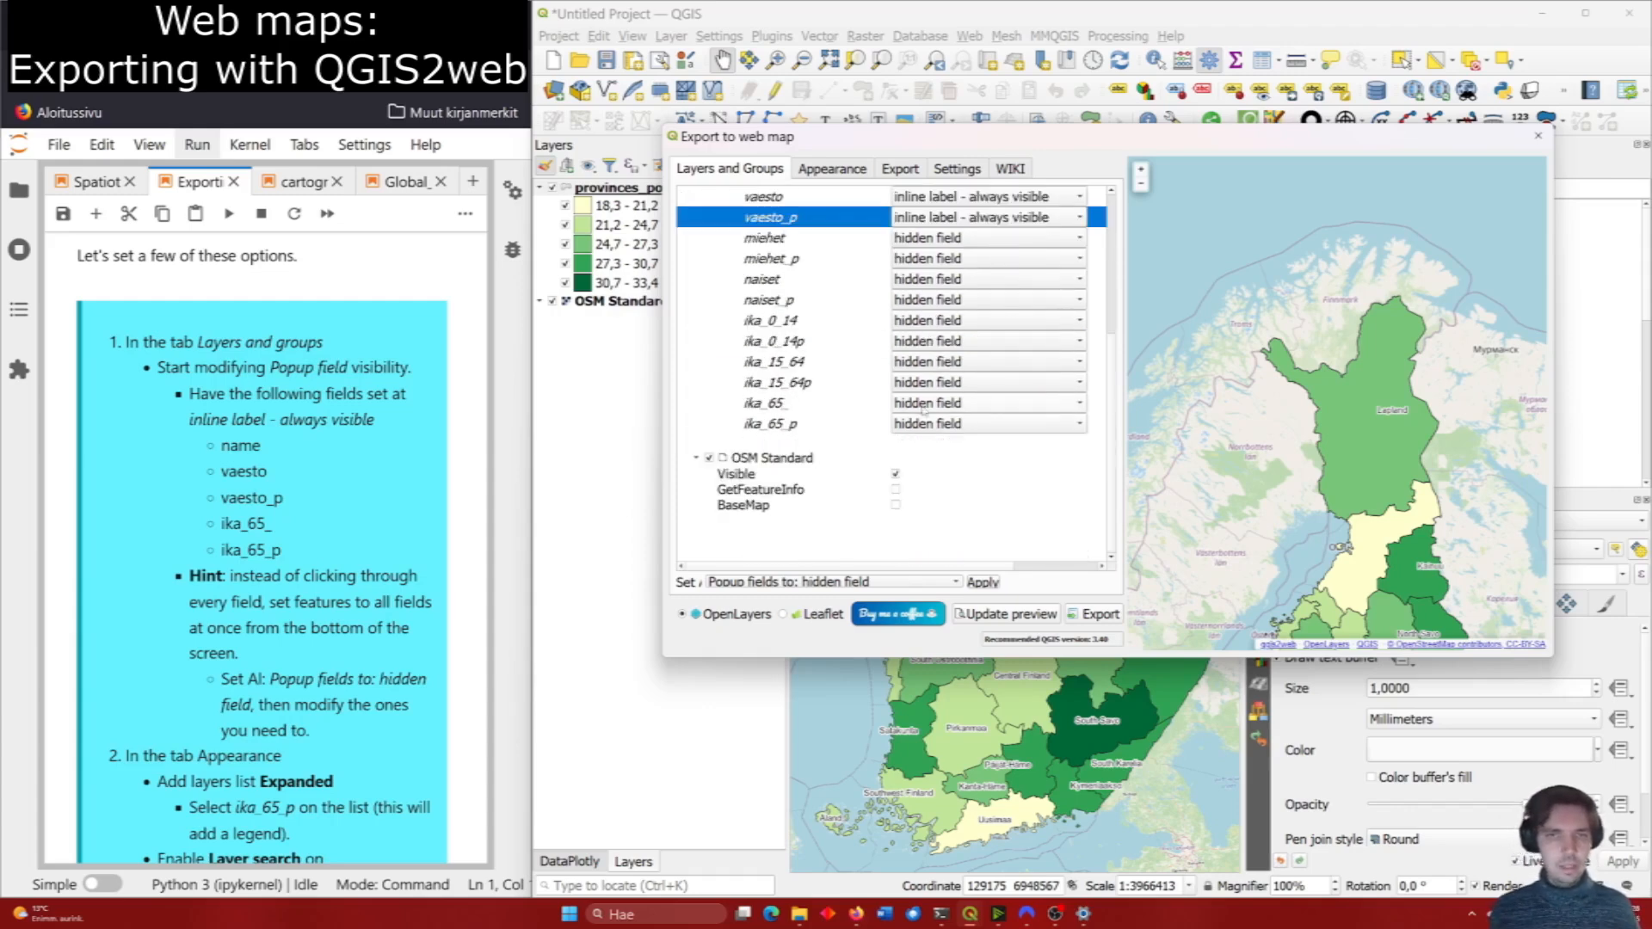
left_click(924, 406)
left_click(972, 382)
left_click(953, 425)
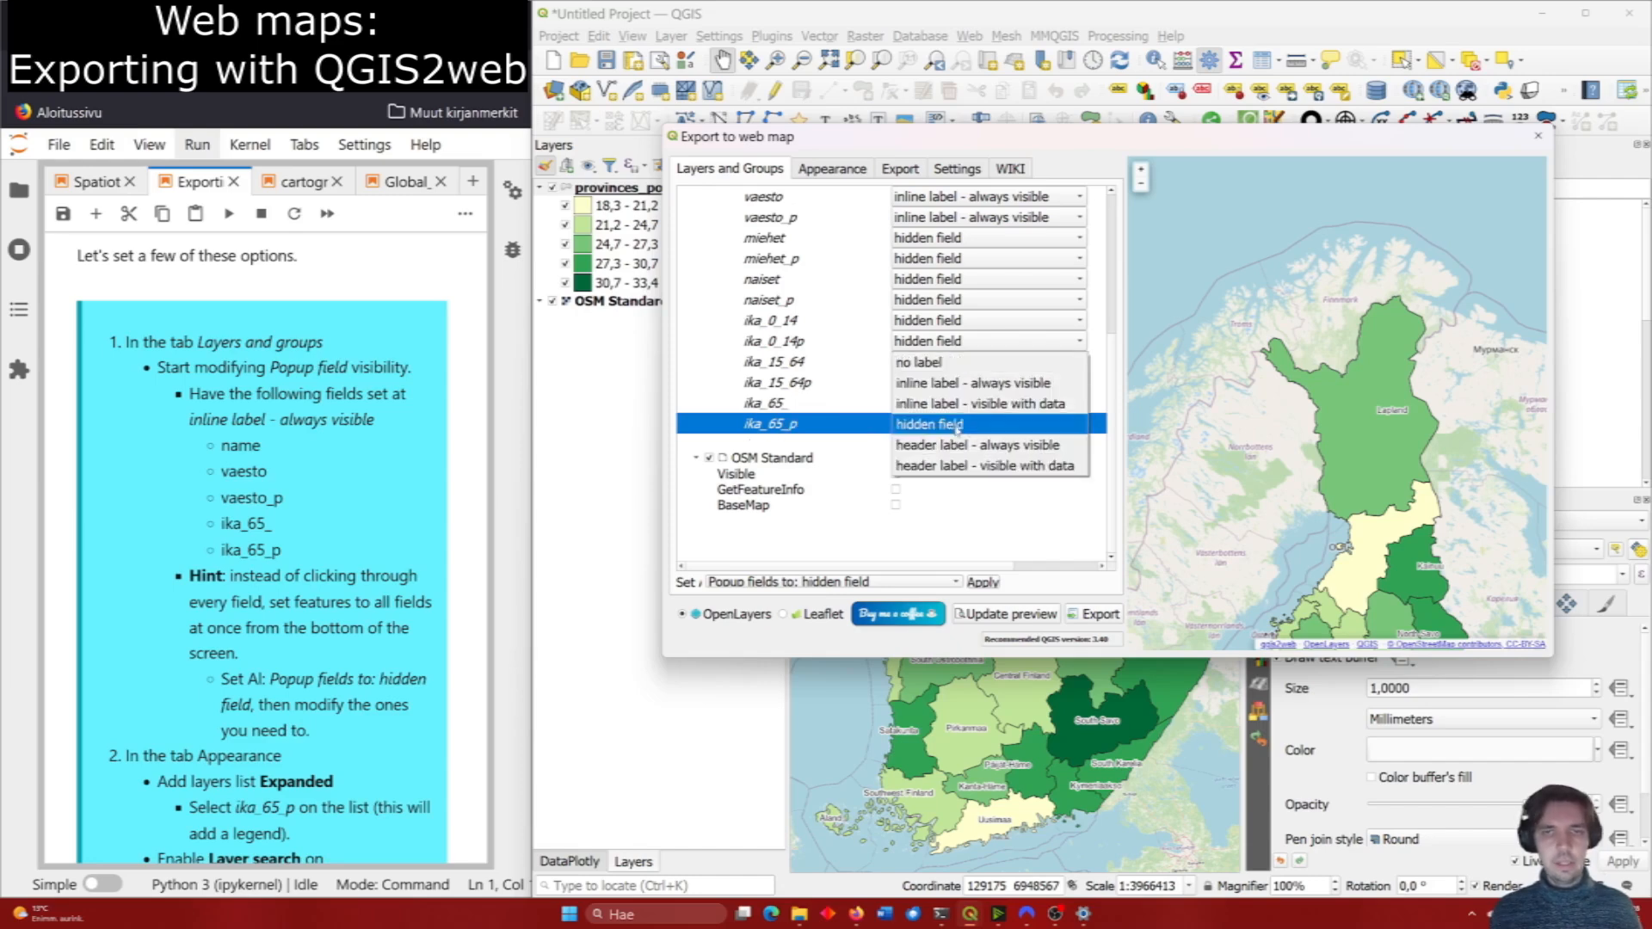
left_click(973, 382)
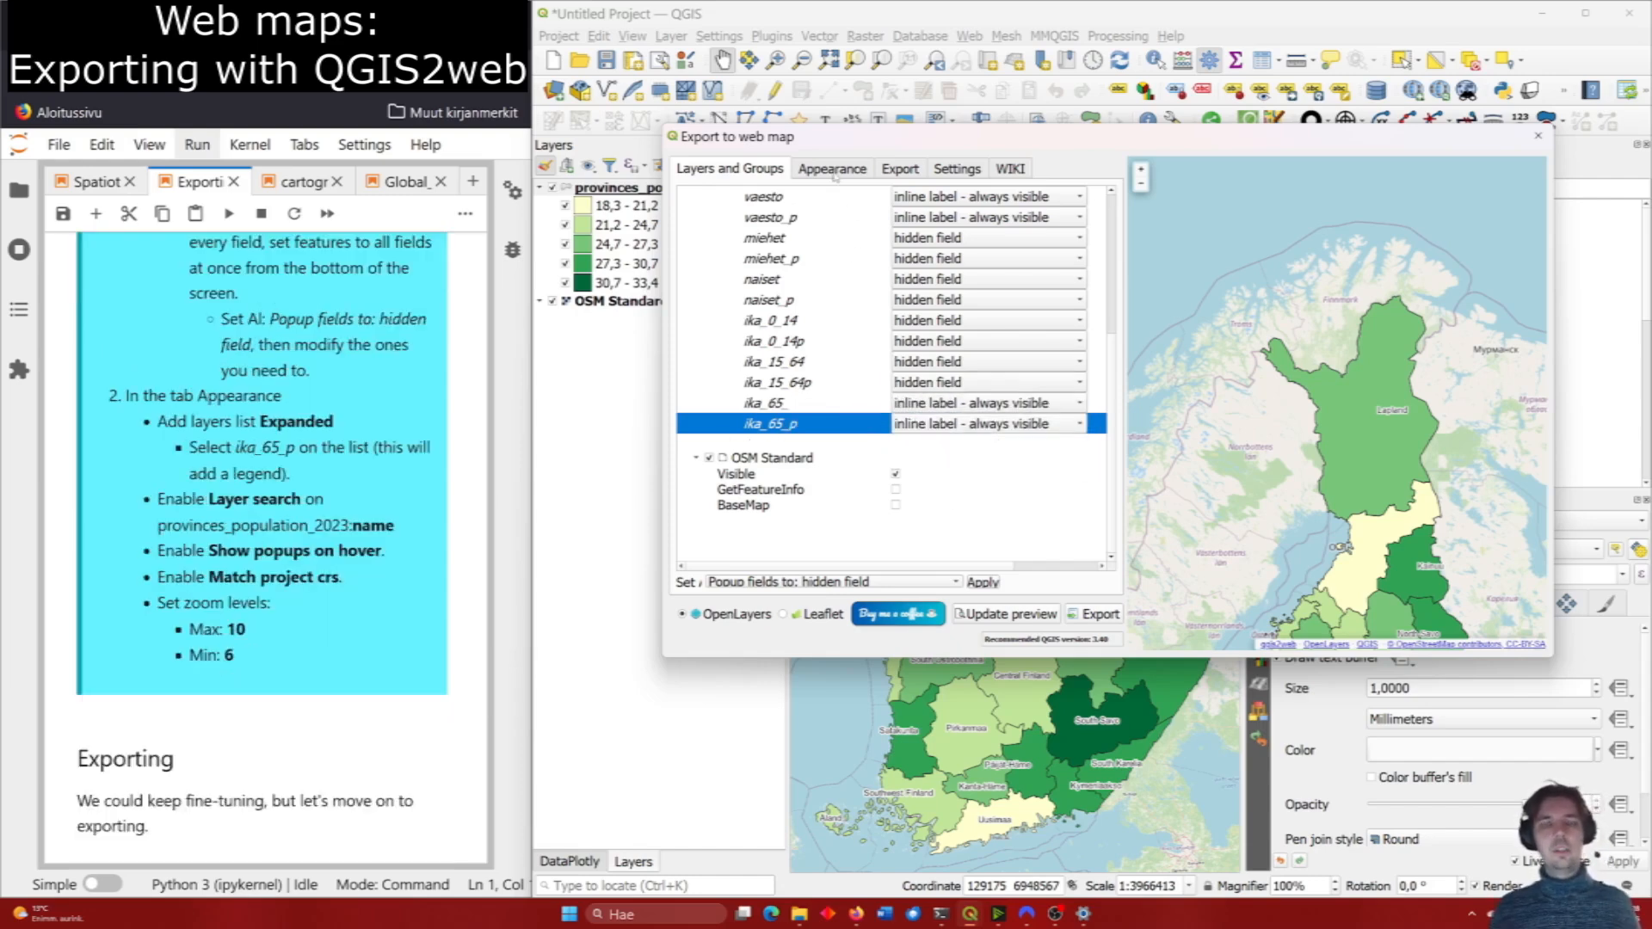
In the appearance options, set the layers list to Expanded and select ika_65_p of provinces_population_2023 as the attribute filter.
left_click(833, 171)
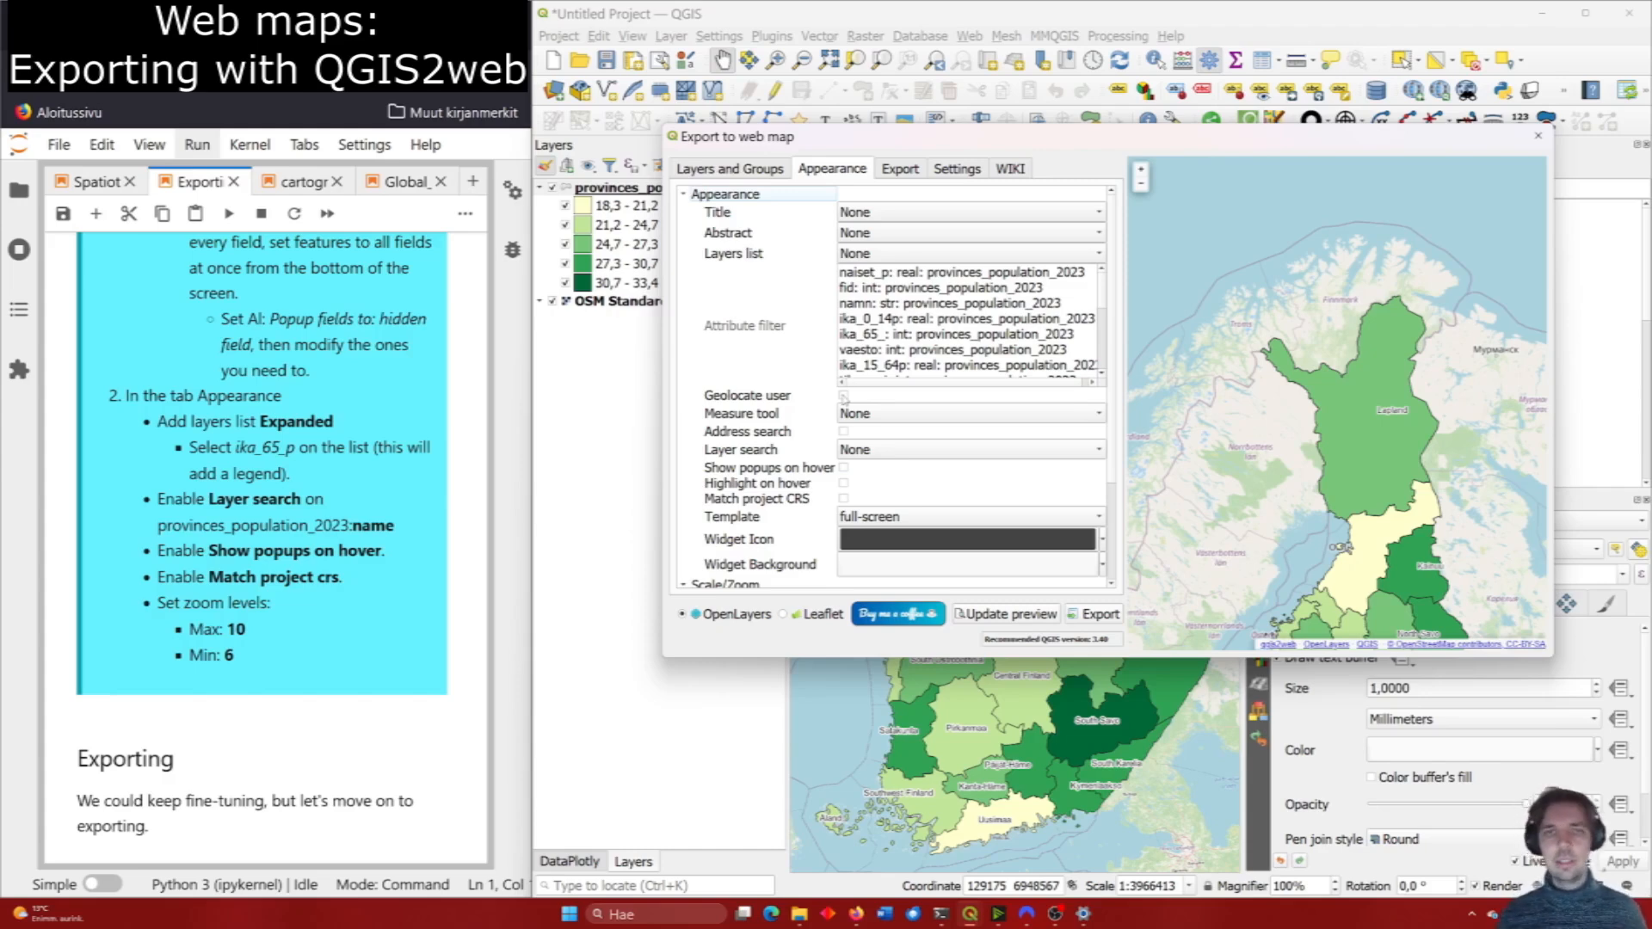
left_click(872, 216)
left_click(793, 240)
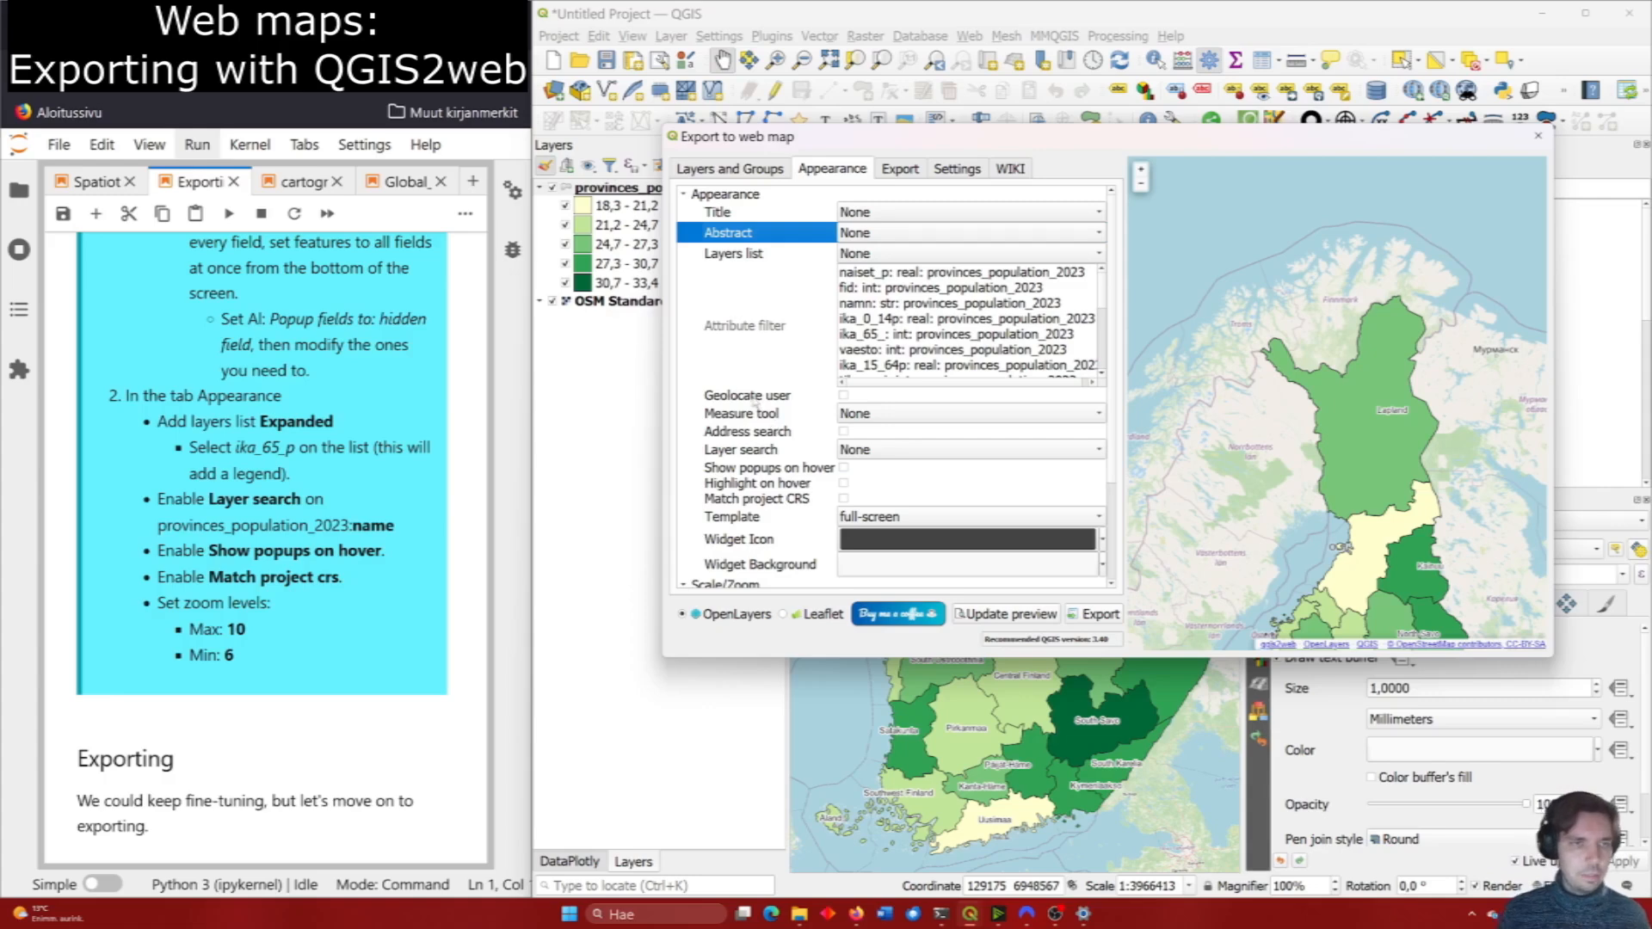
left_click(856, 254)
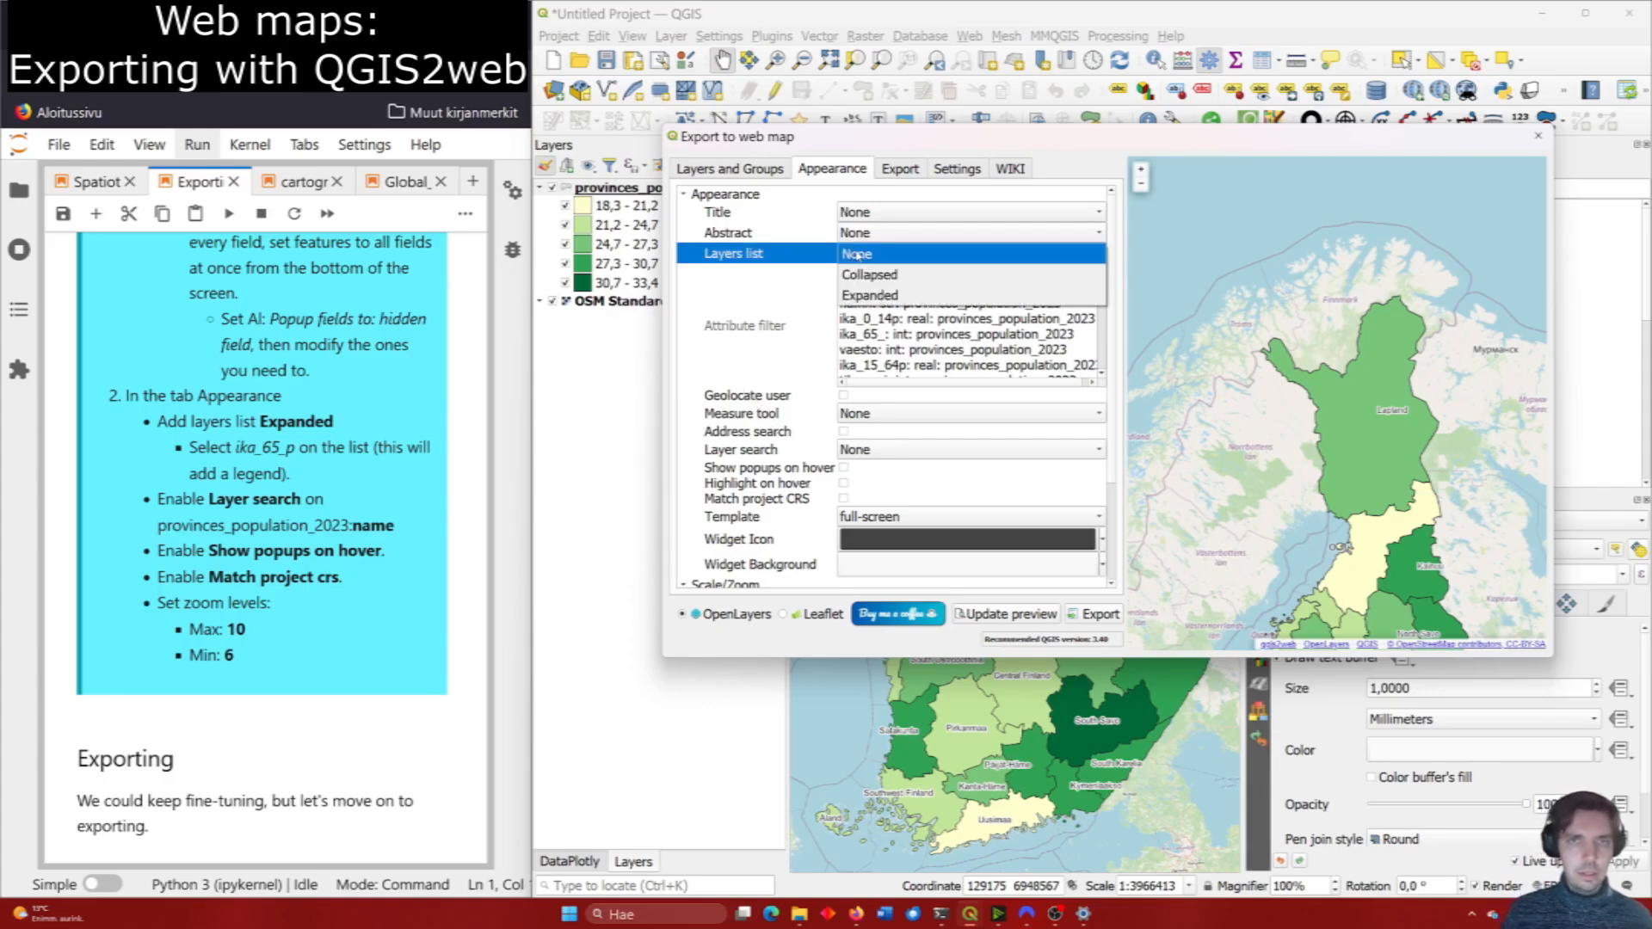
left_click(899, 296)
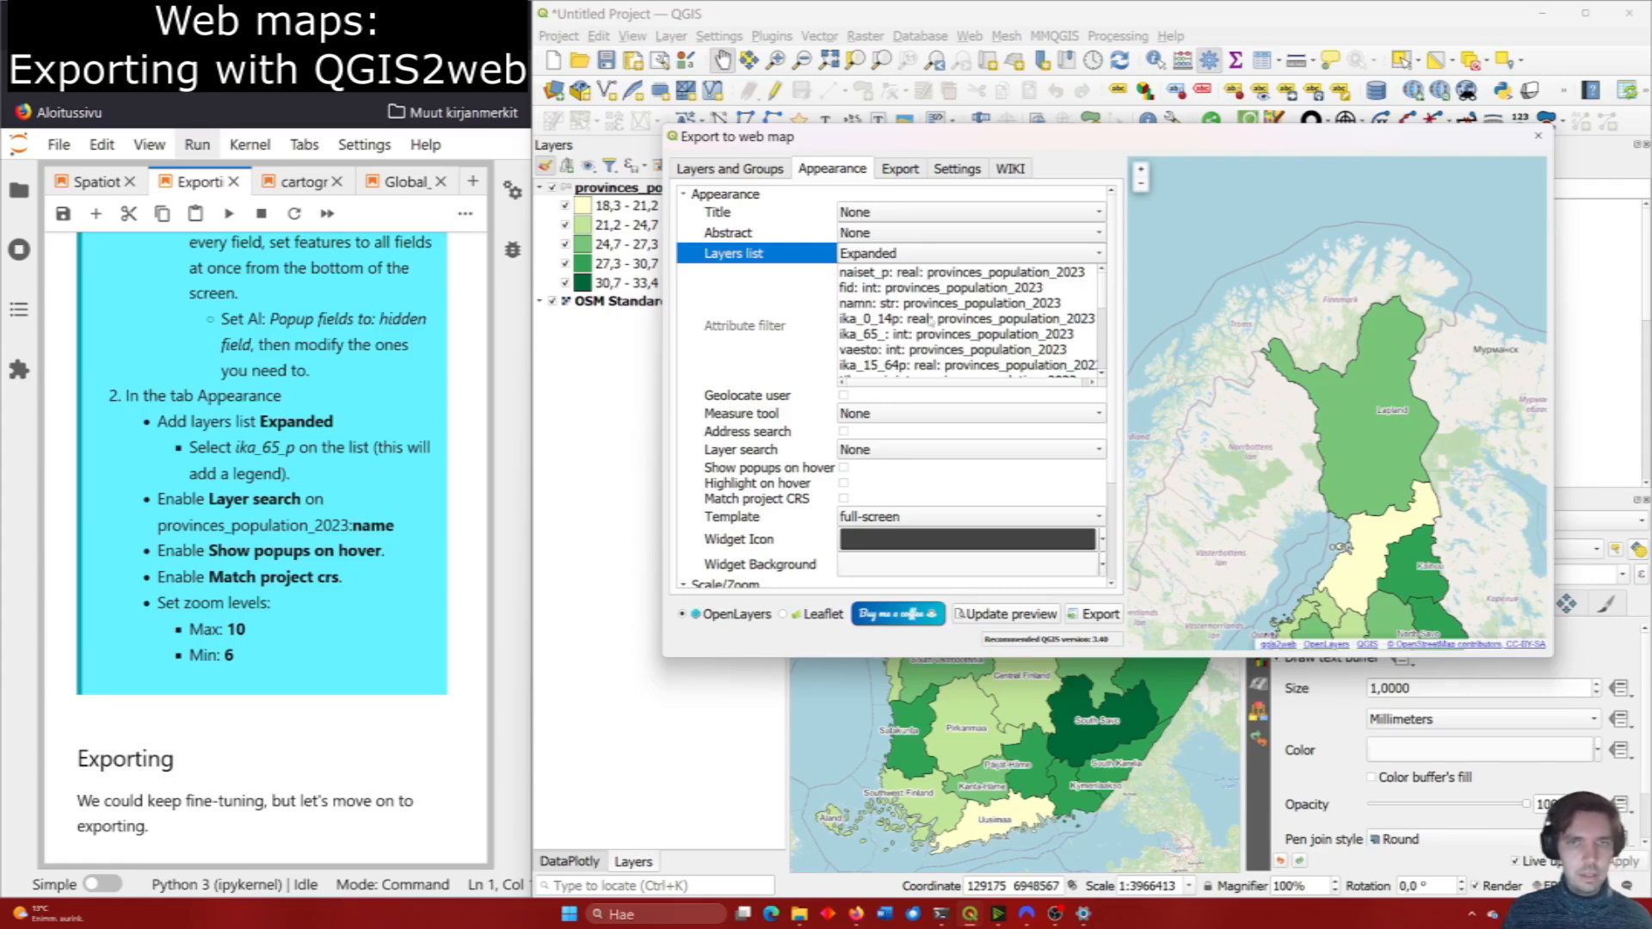
scroll(932, 321, "down", 3)
left_click(899, 247)
scroll(858, 250, "up", 3)
scroll(858, 251, "down", 3)
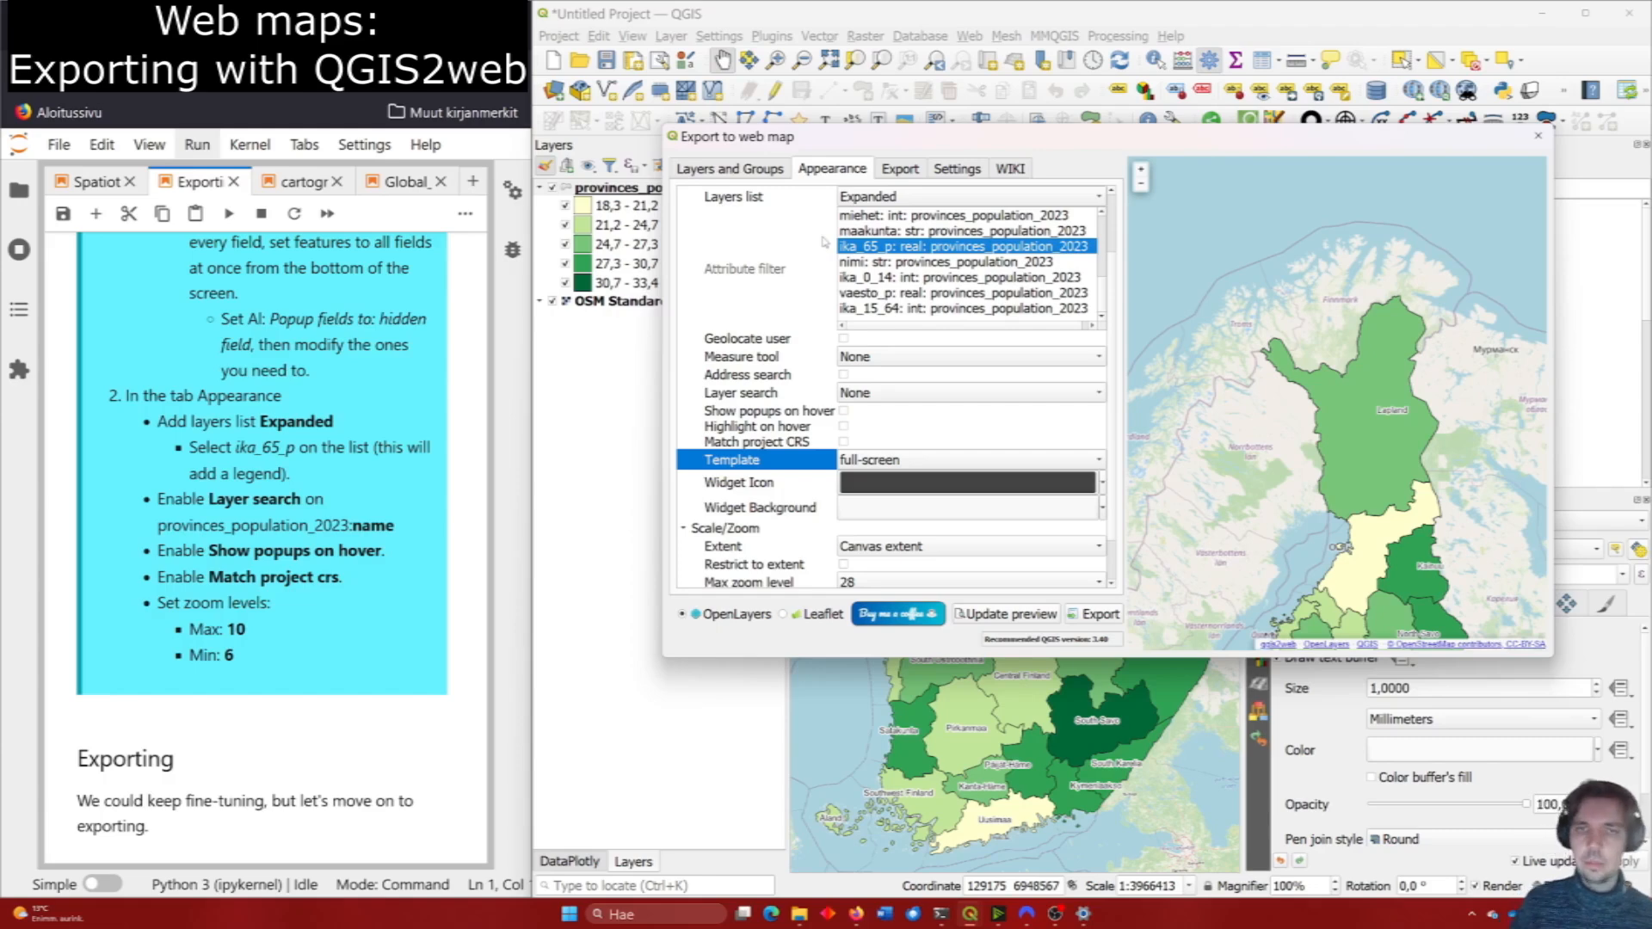
Set the layer search to provinces_population_2023: name, and enable Show popups on hover and Match project CRS.
left_click(895, 393)
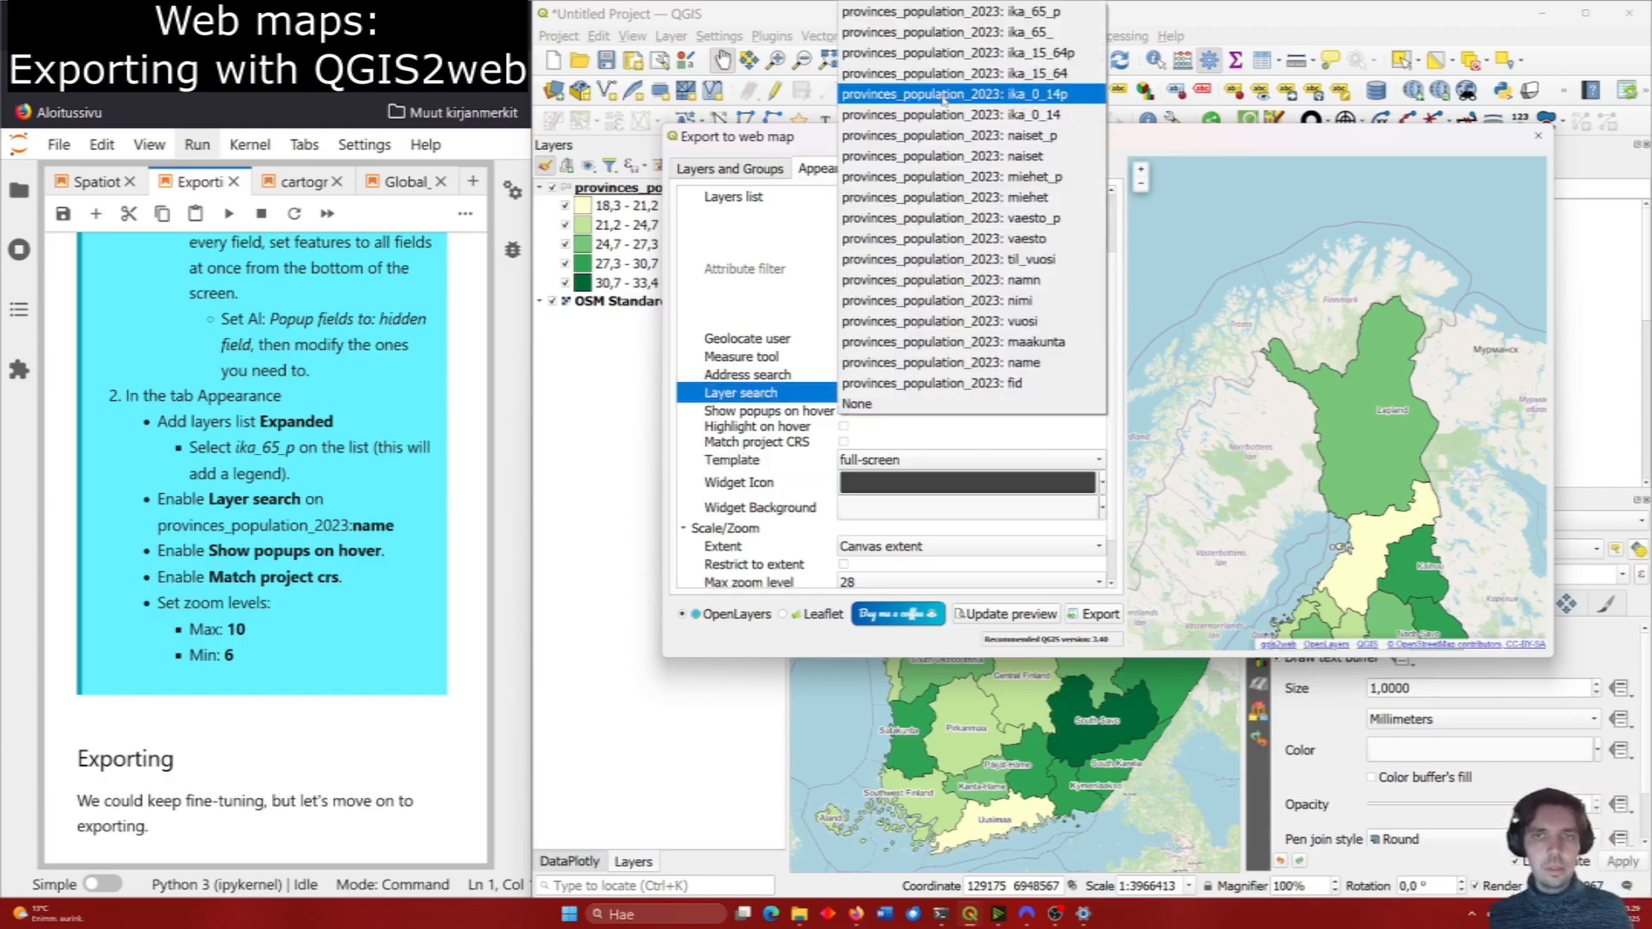
left_click(1024, 363)
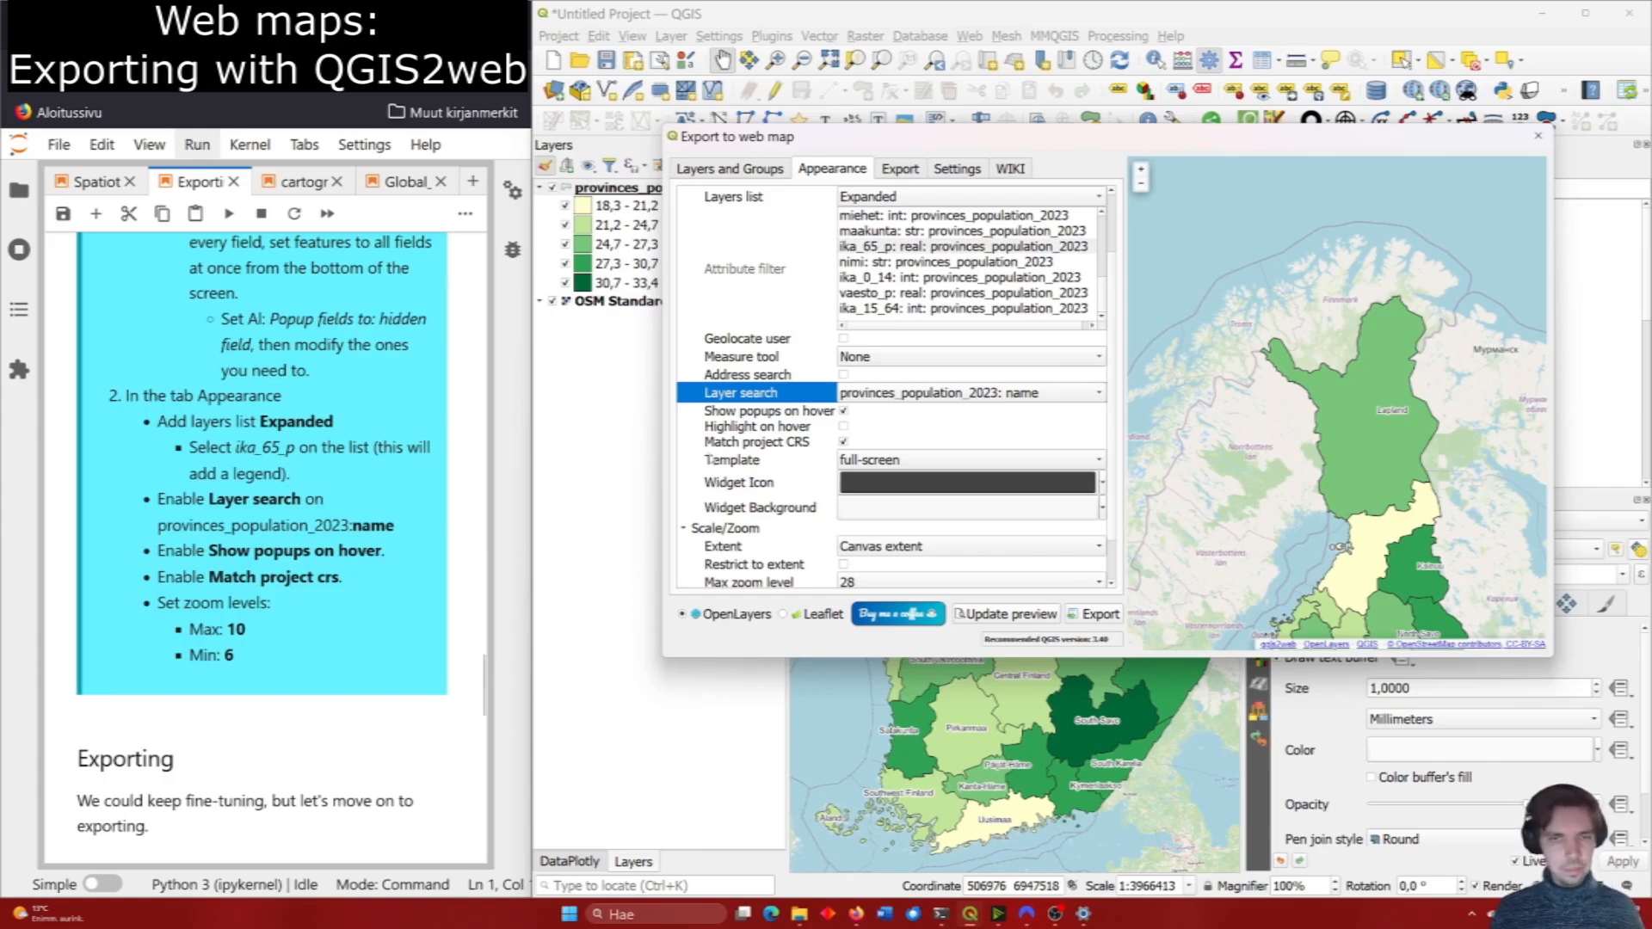
Set the web map's max zoom level to 10 and min zoom level to 6.
scroll(795, 461, "down", 3)
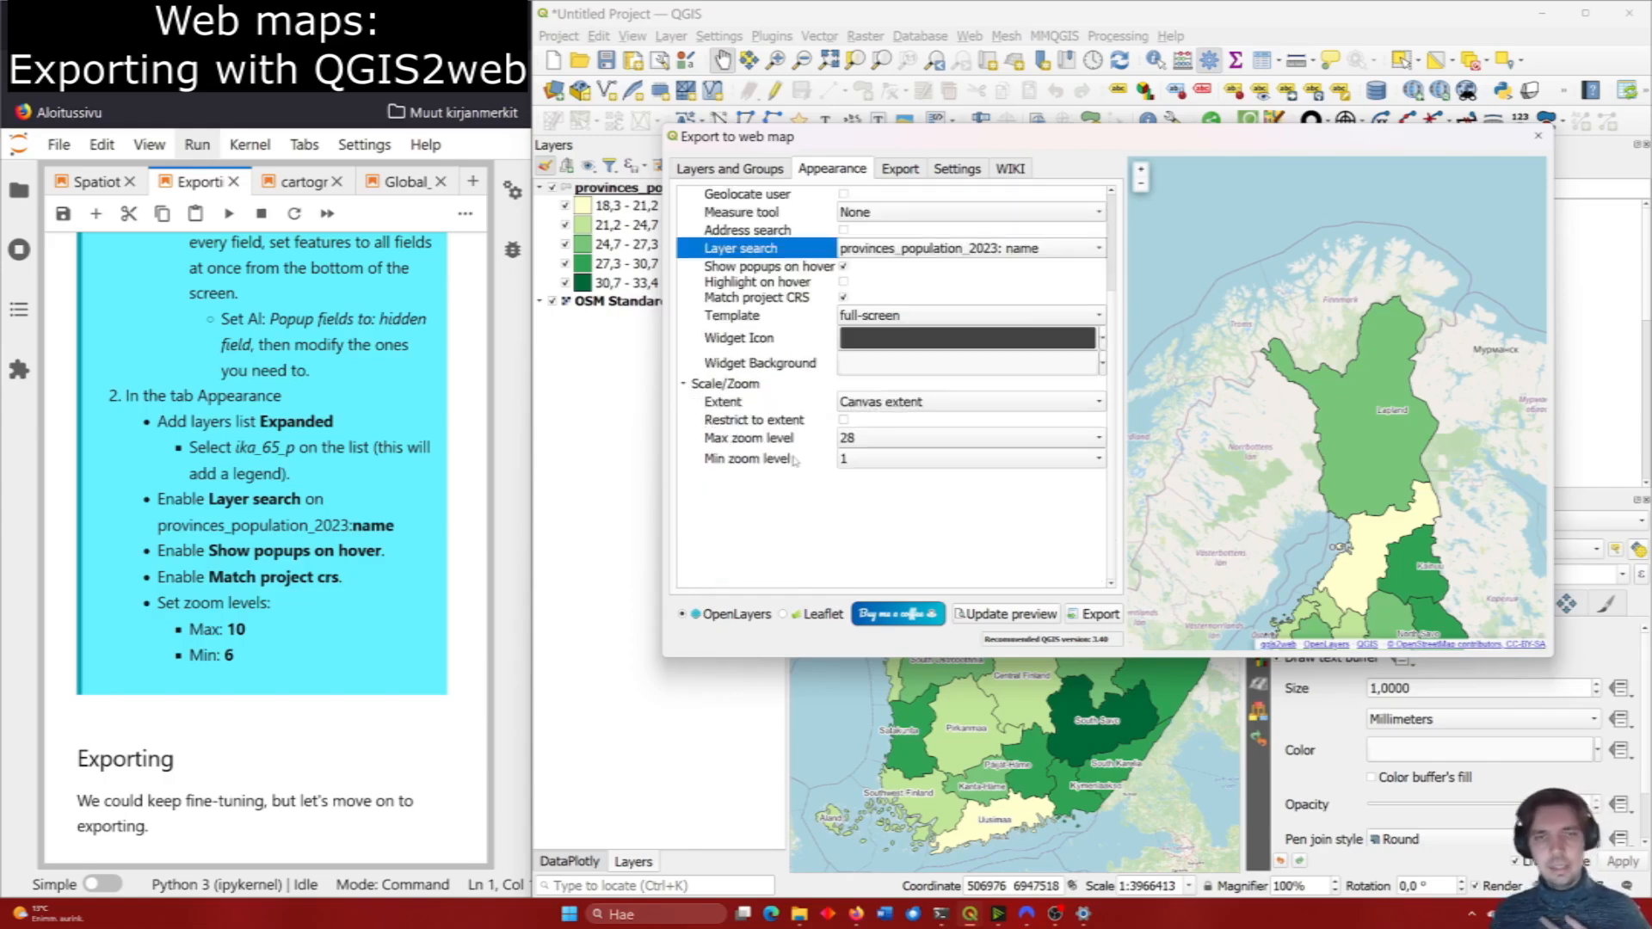
left_click(889, 437)
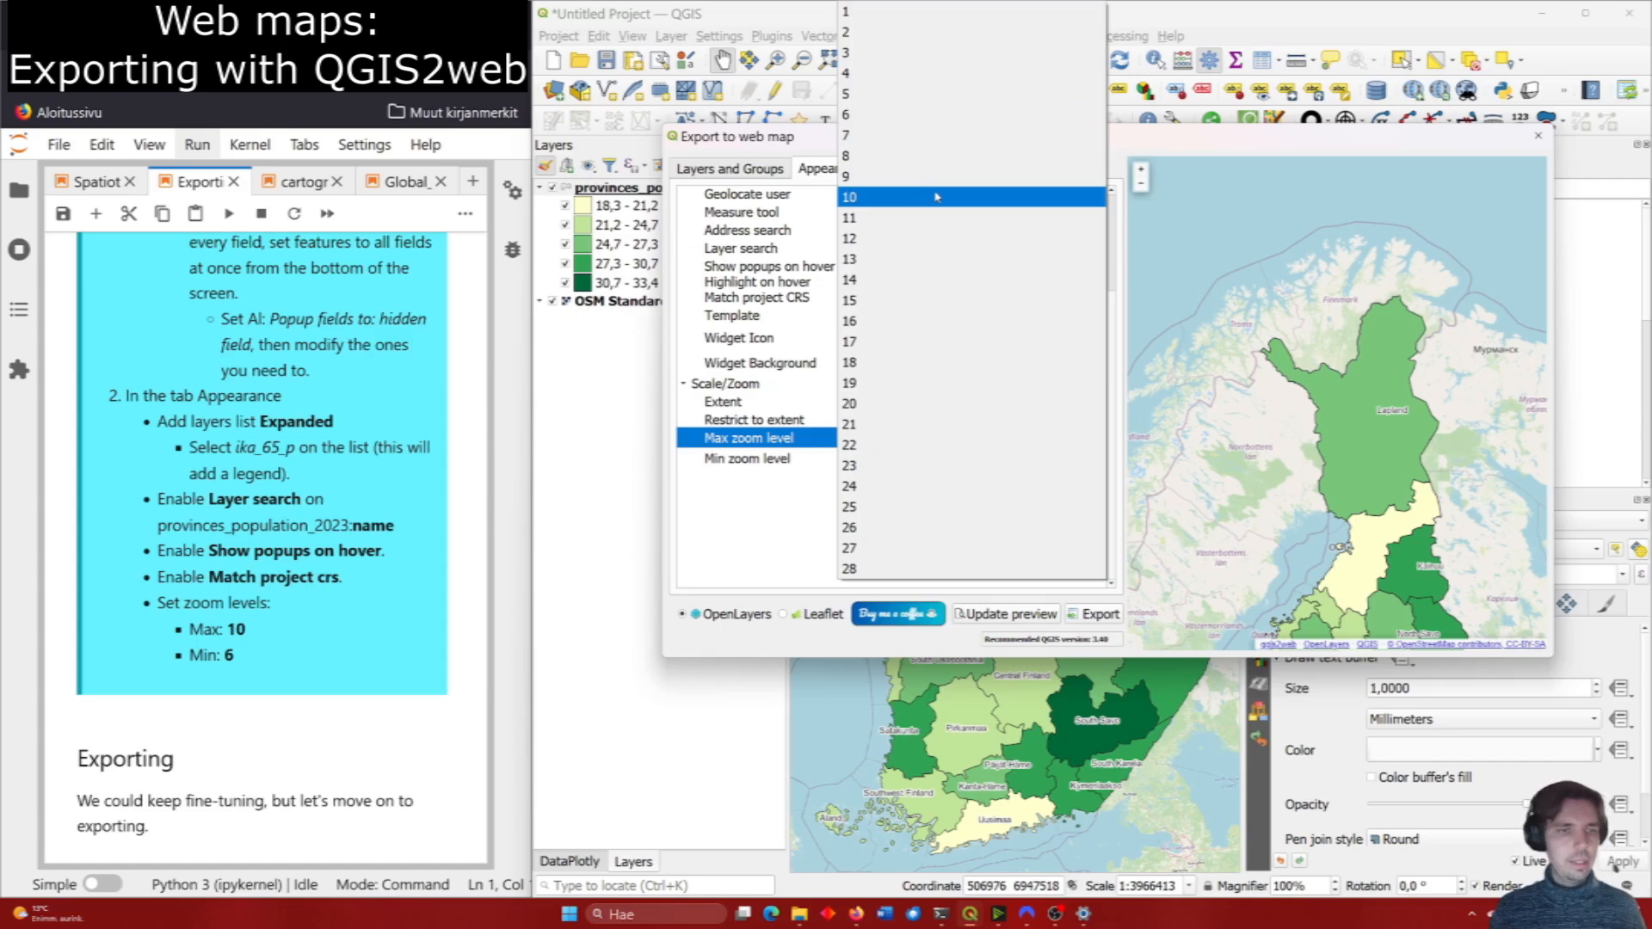
left_click(934, 197)
left_click(884, 459)
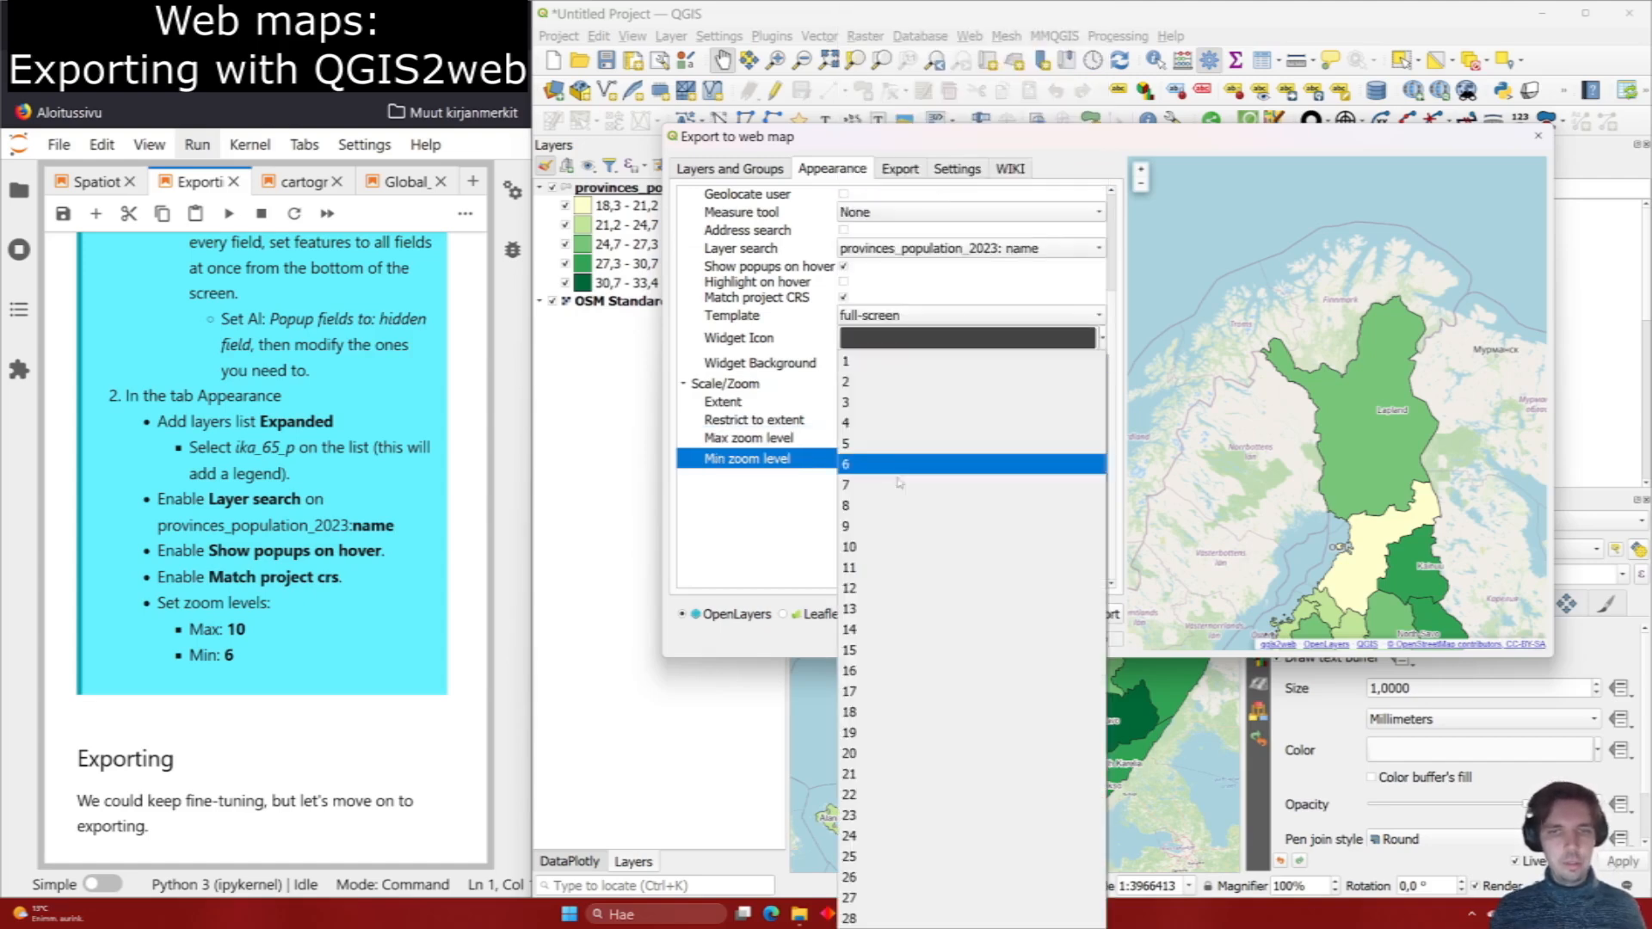
left_click(877, 463)
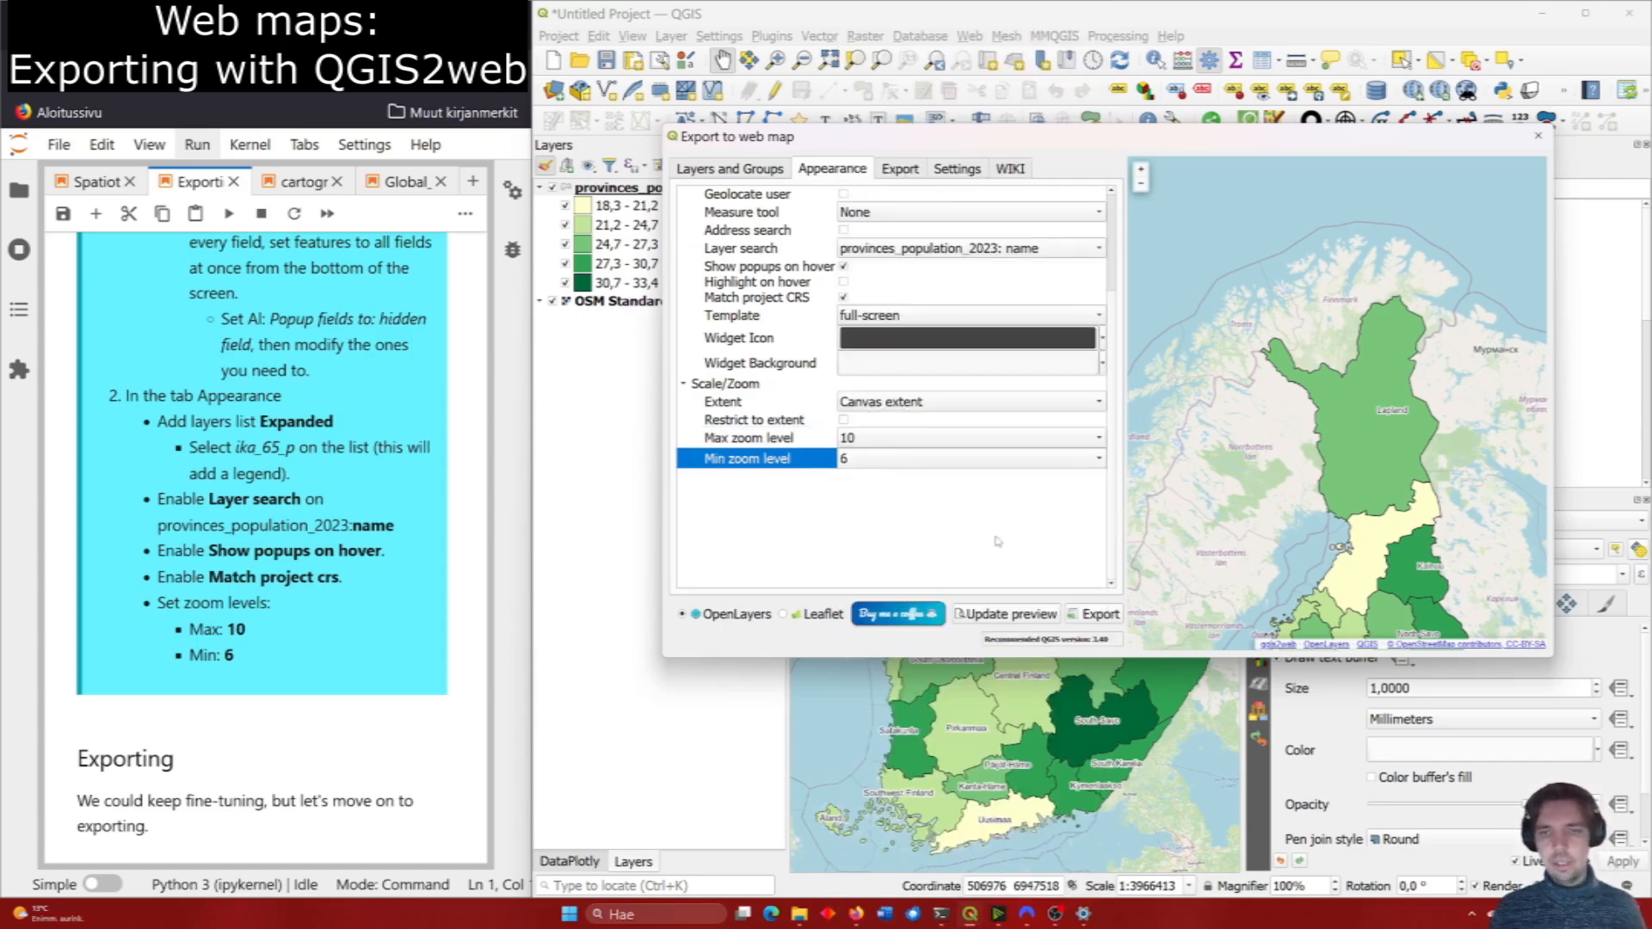
Update the web map preview and examine its layers list, legend and province popups.
left_click(1012, 614)
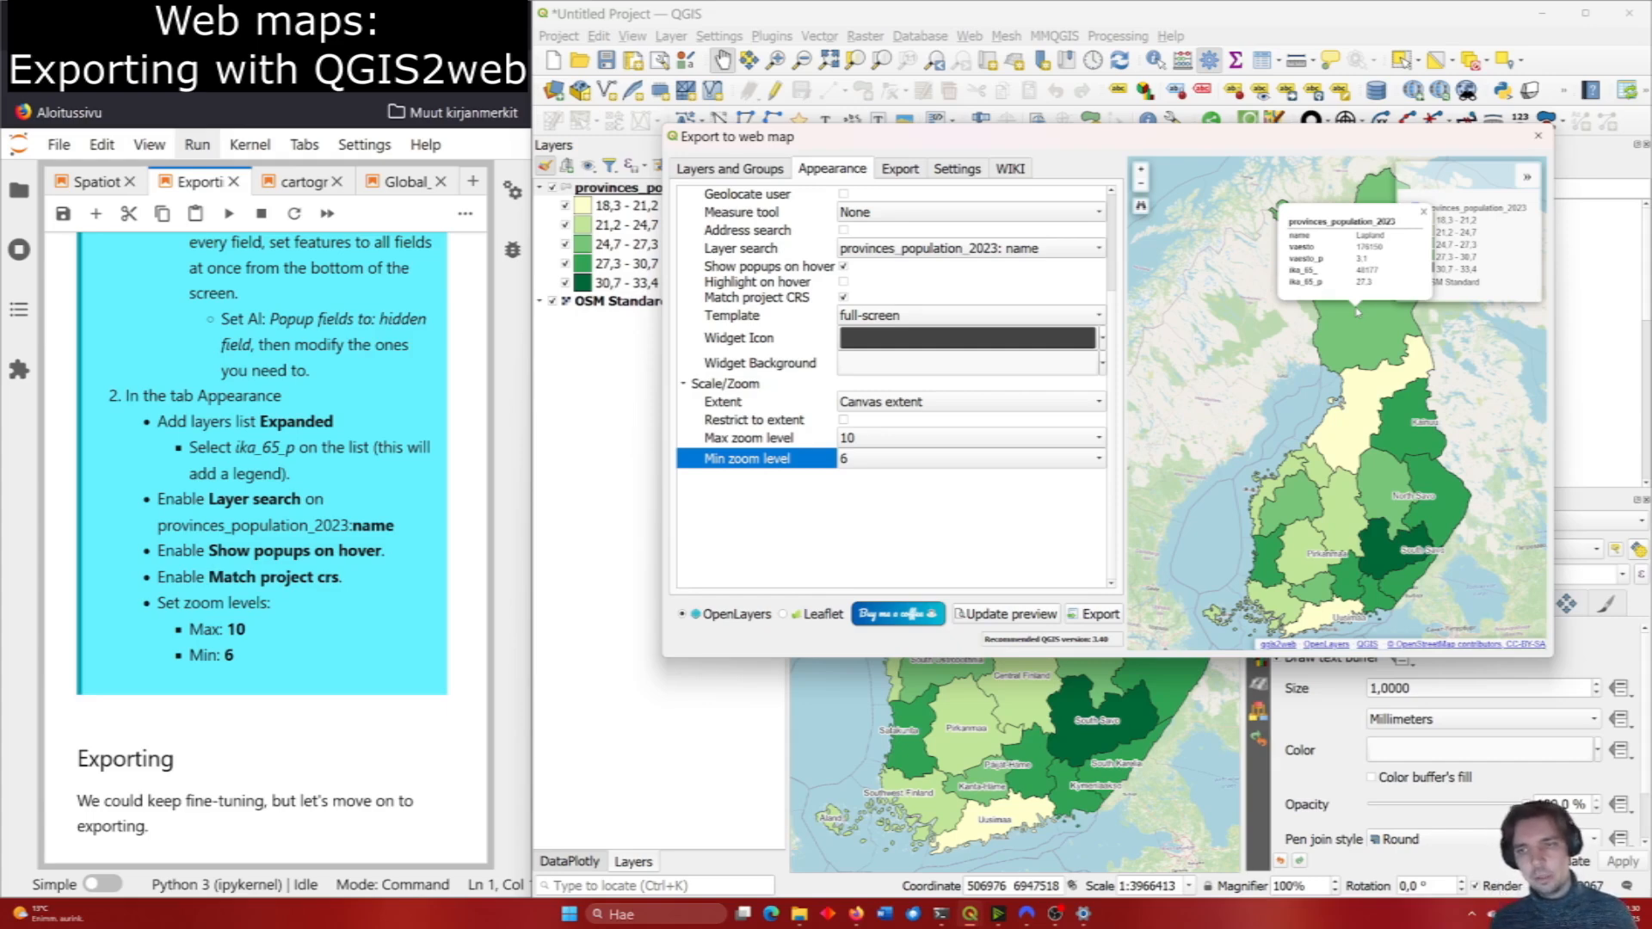
left_click_drag(1506, 223, 1506, 237)
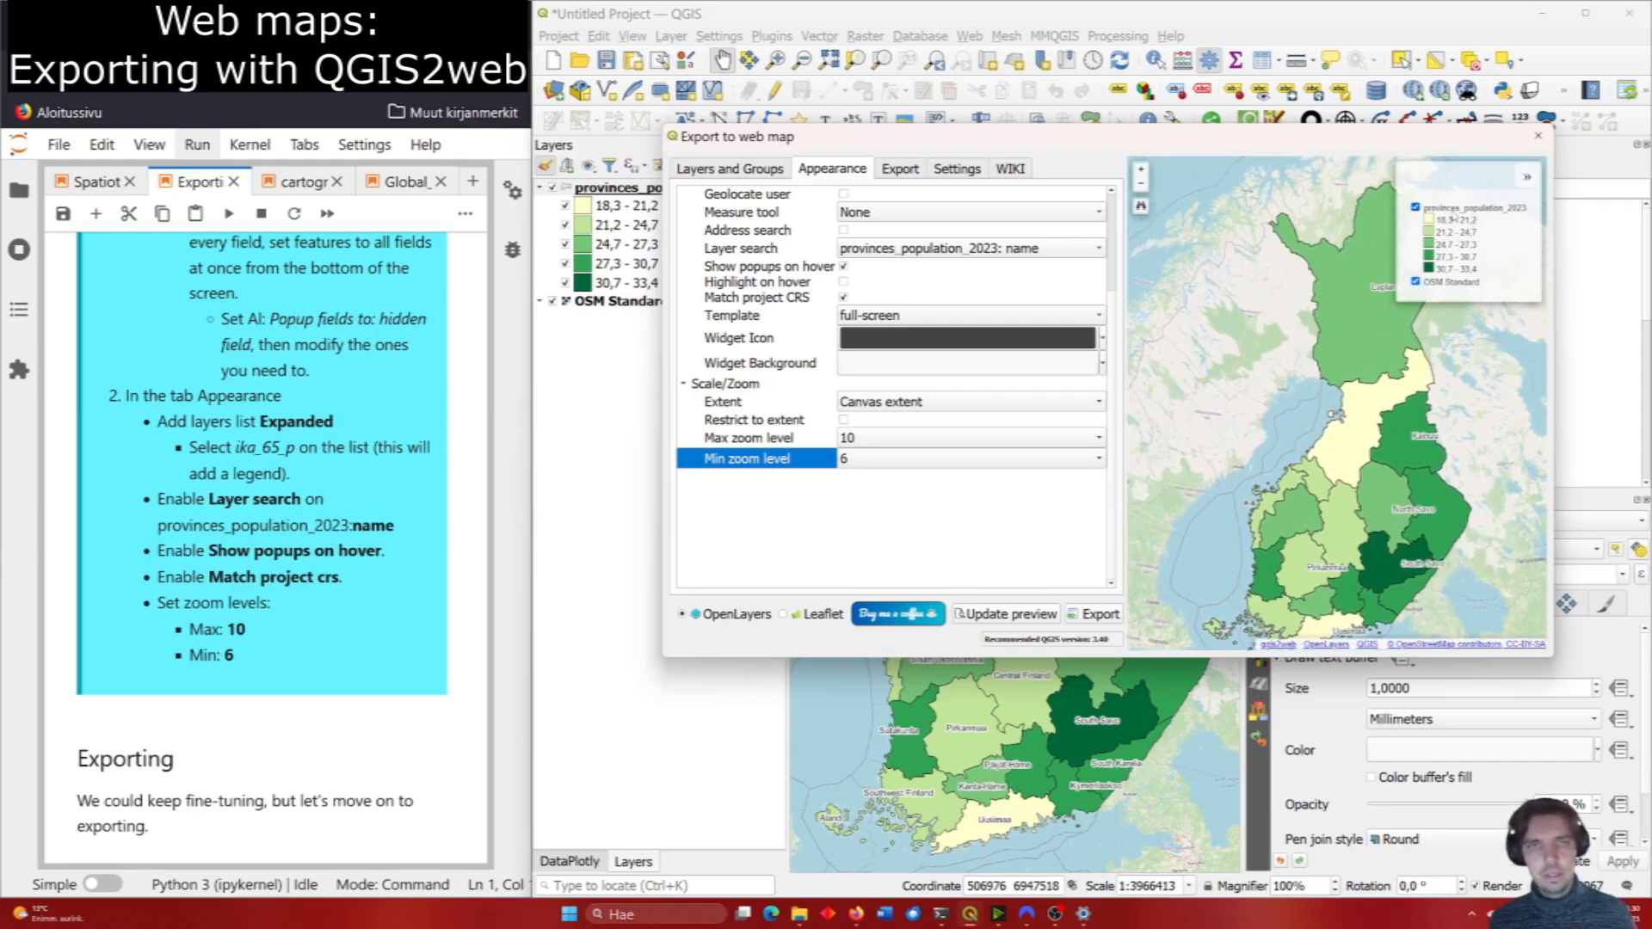
mouse_move(1366, 435)
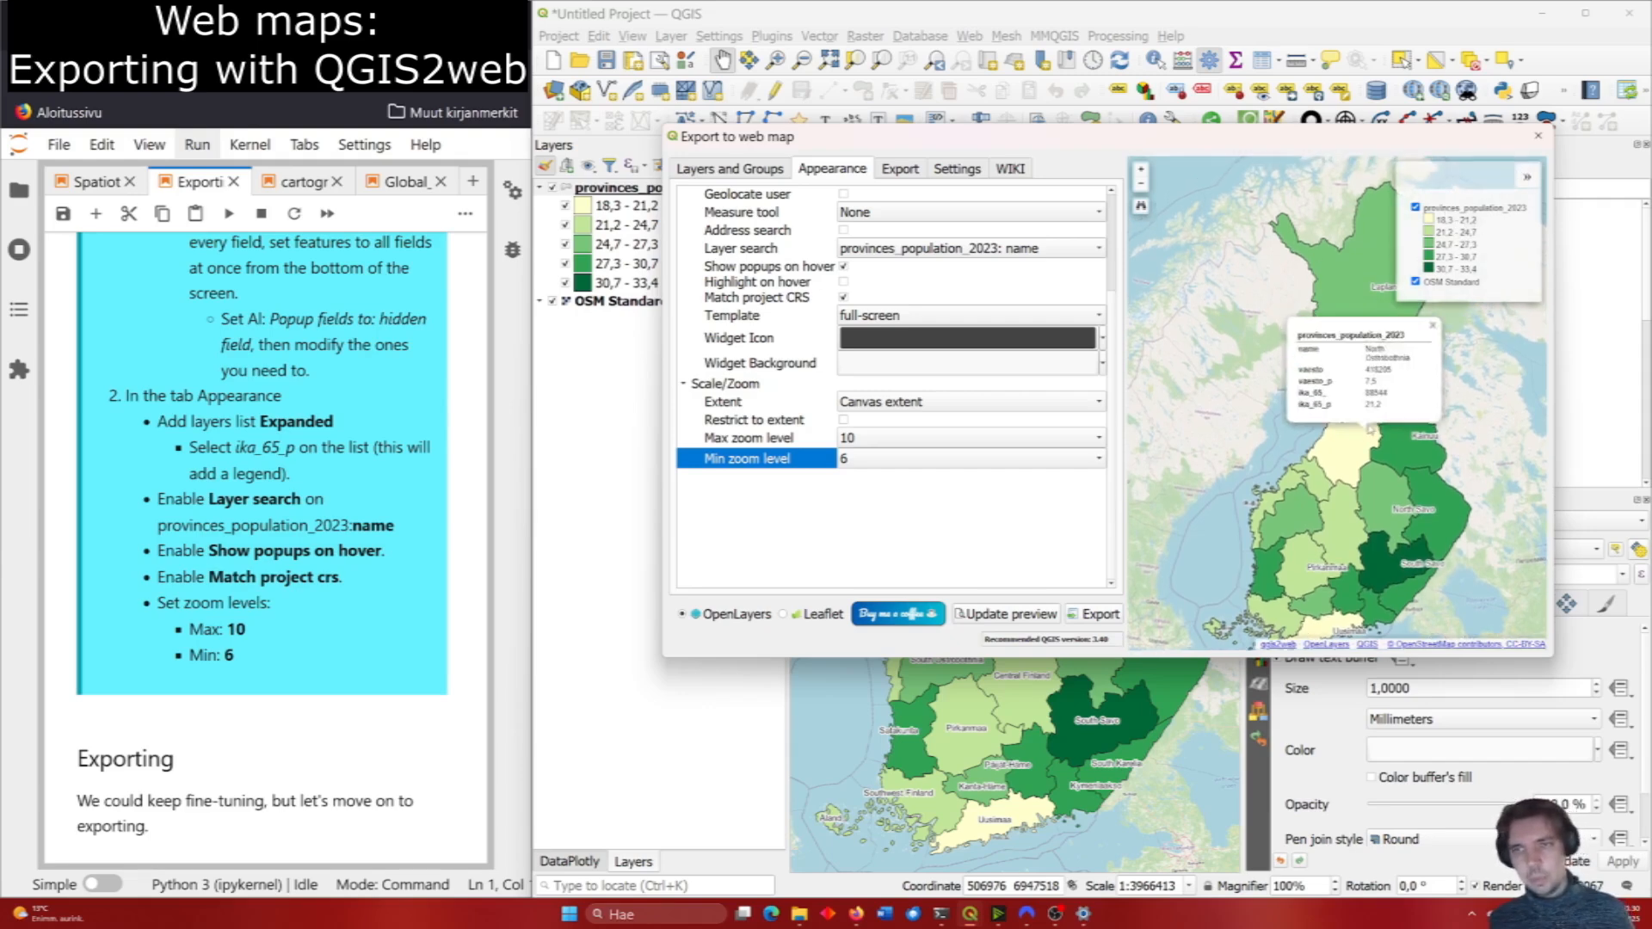
left_click_drag(1233, 370, 1178, 290)
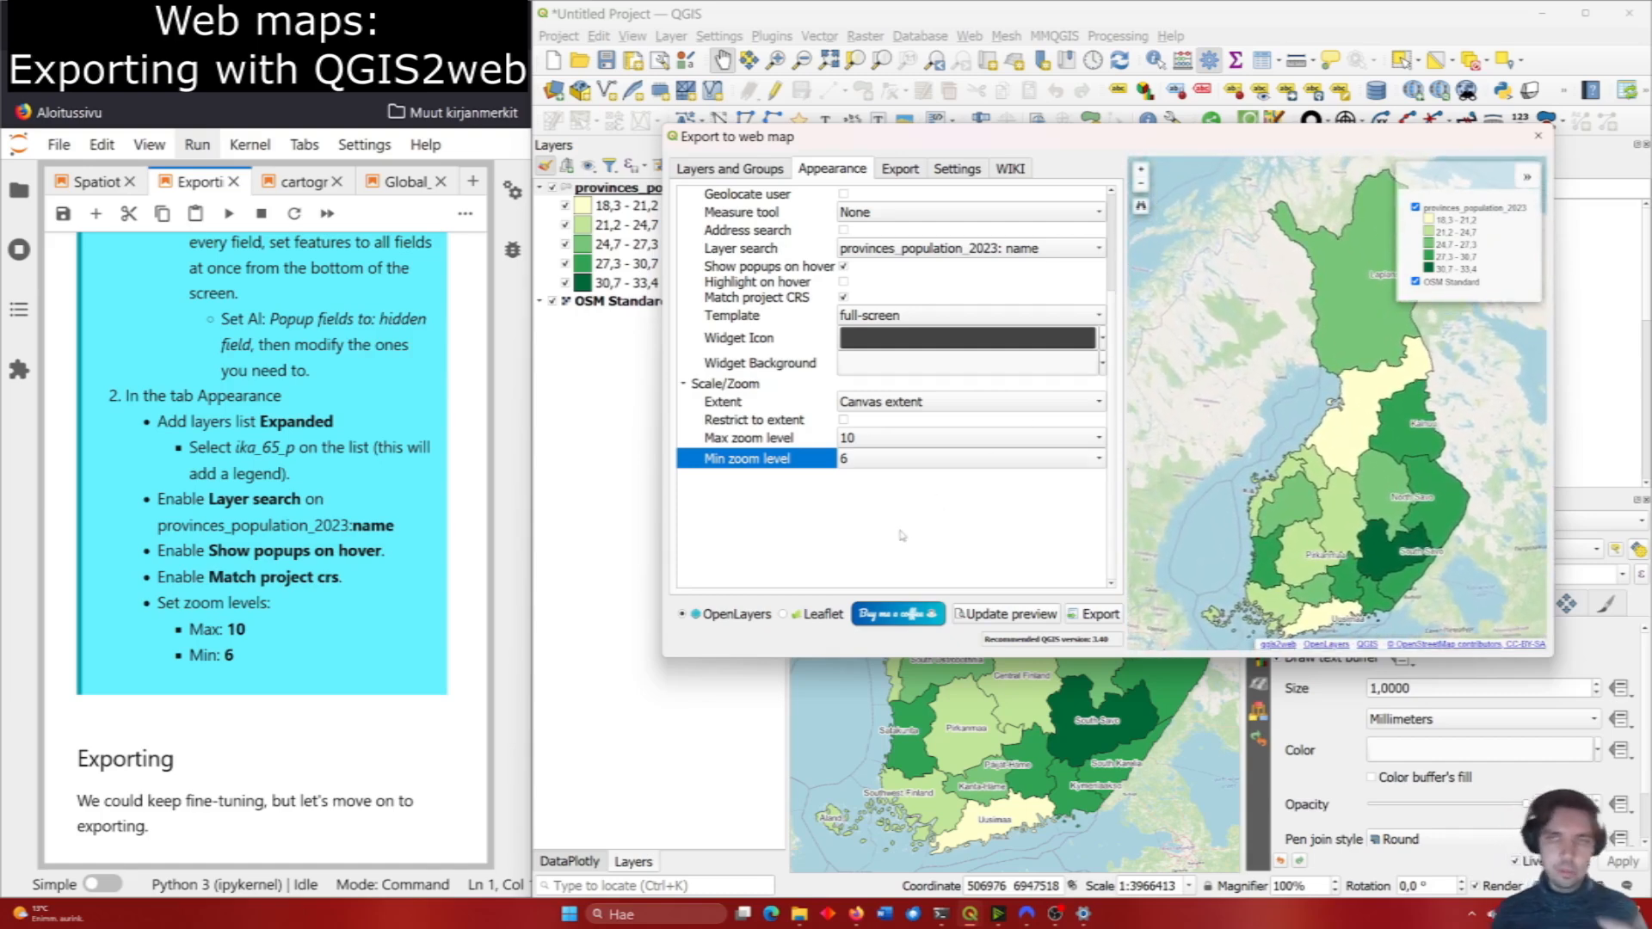
Read the exporting instructions, choose the Temp/qgis2web folder as the export location, and export the OpenLayers web map.
scroll(337, 535, "down", 3)
scroll(337, 535, "down", 3)
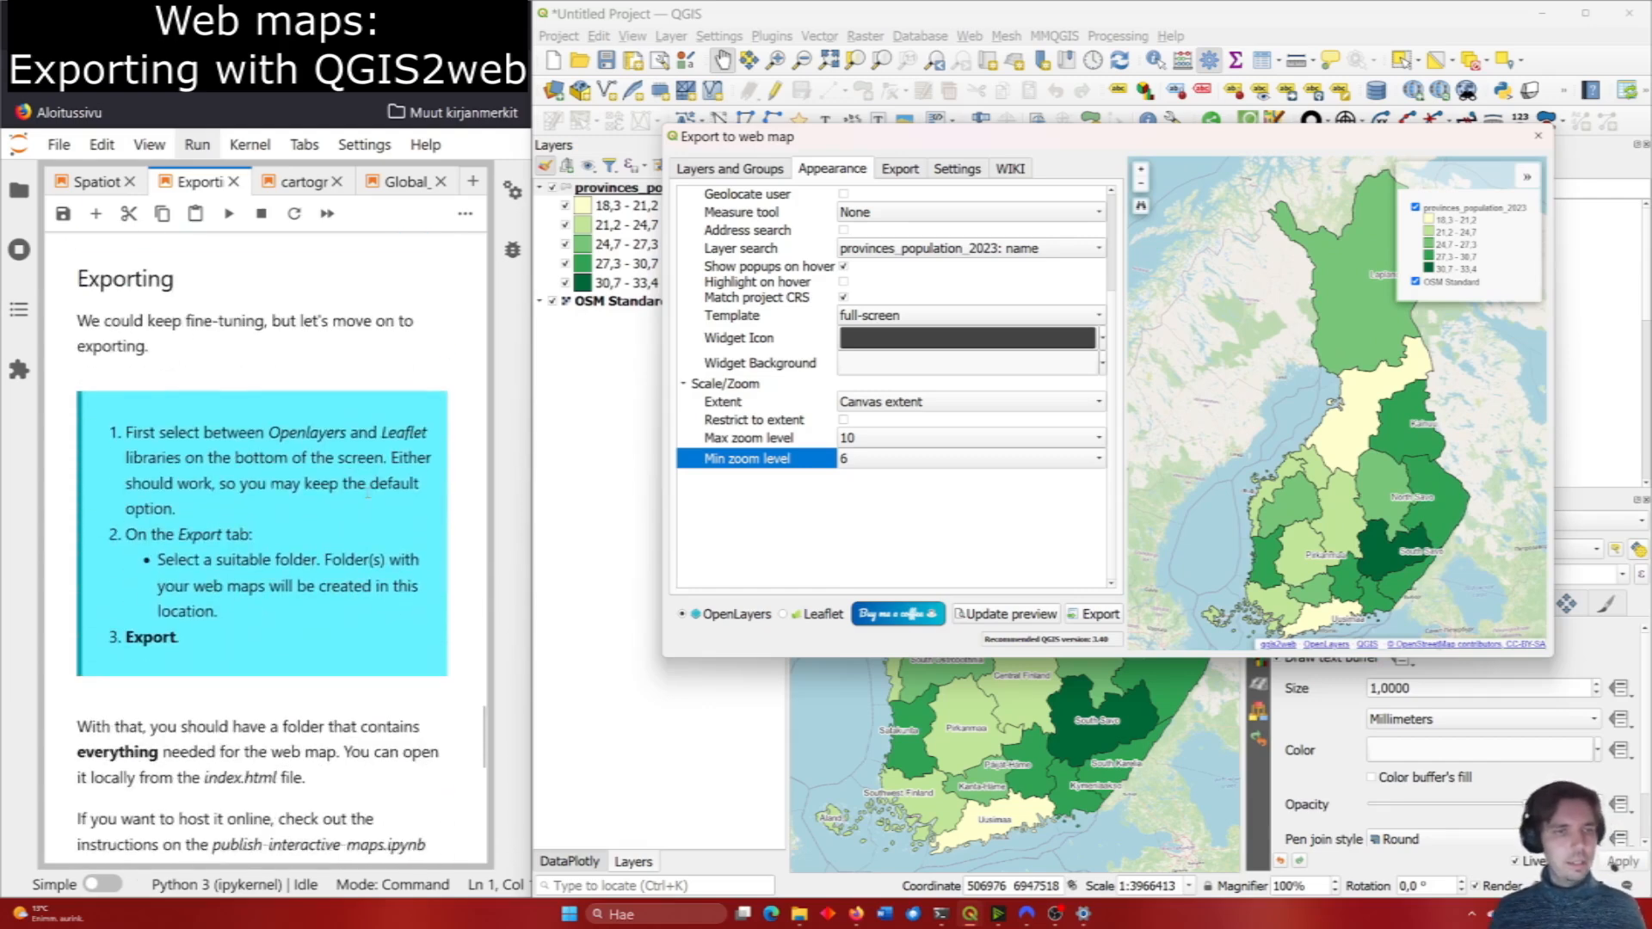
scroll(366, 512, "down", 2)
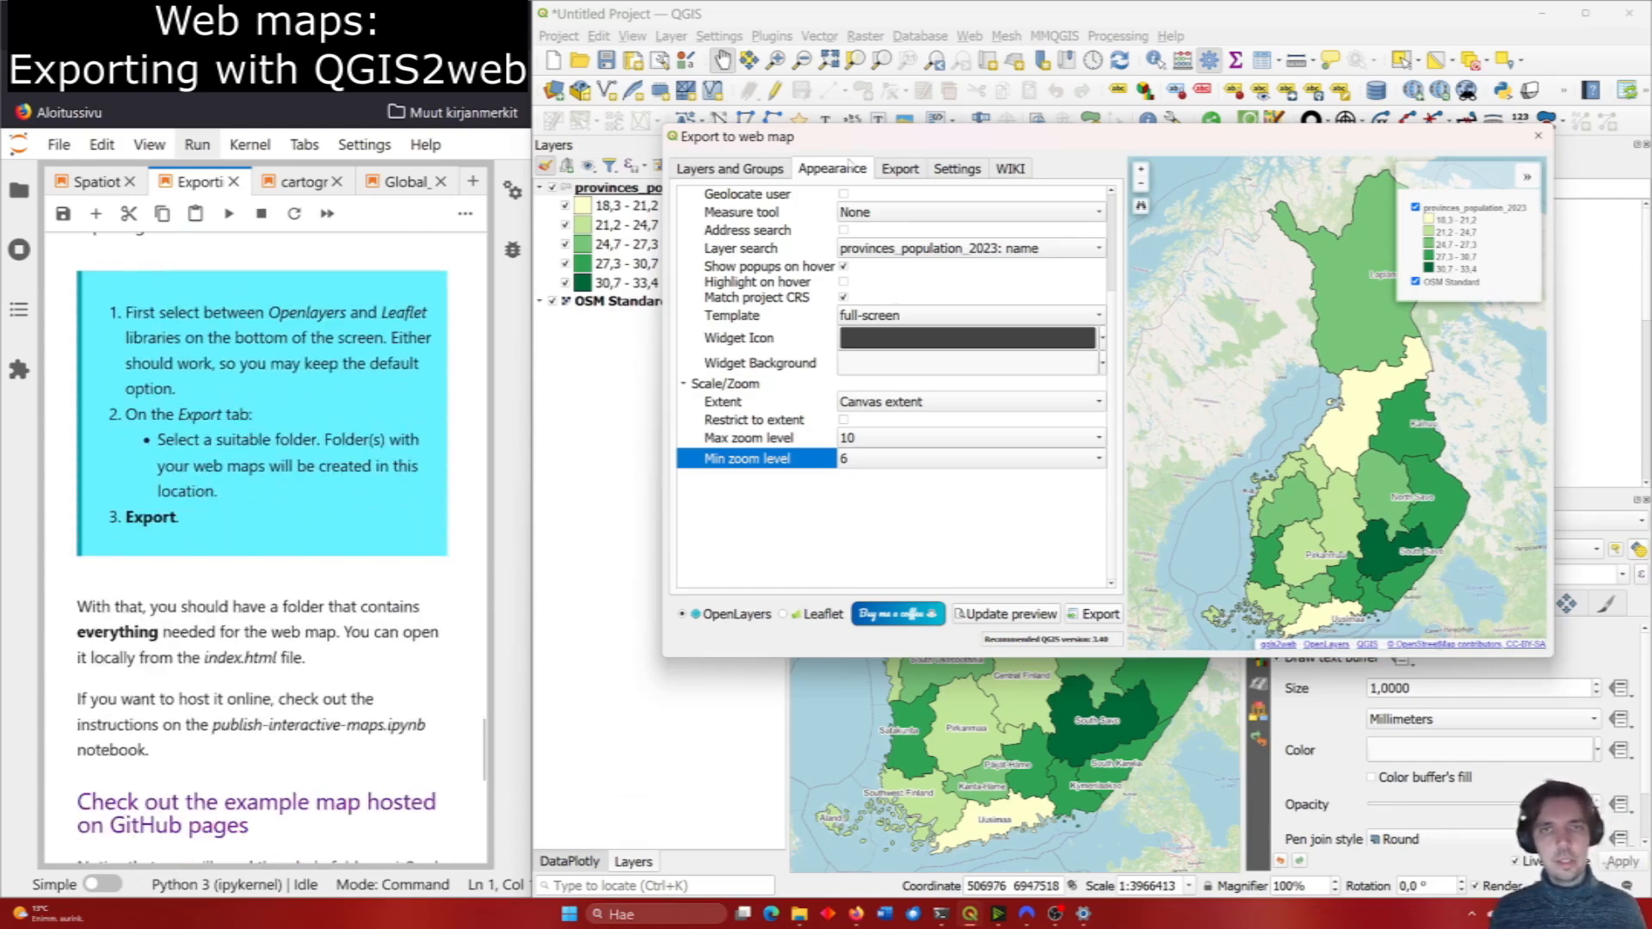
left_click(891, 171)
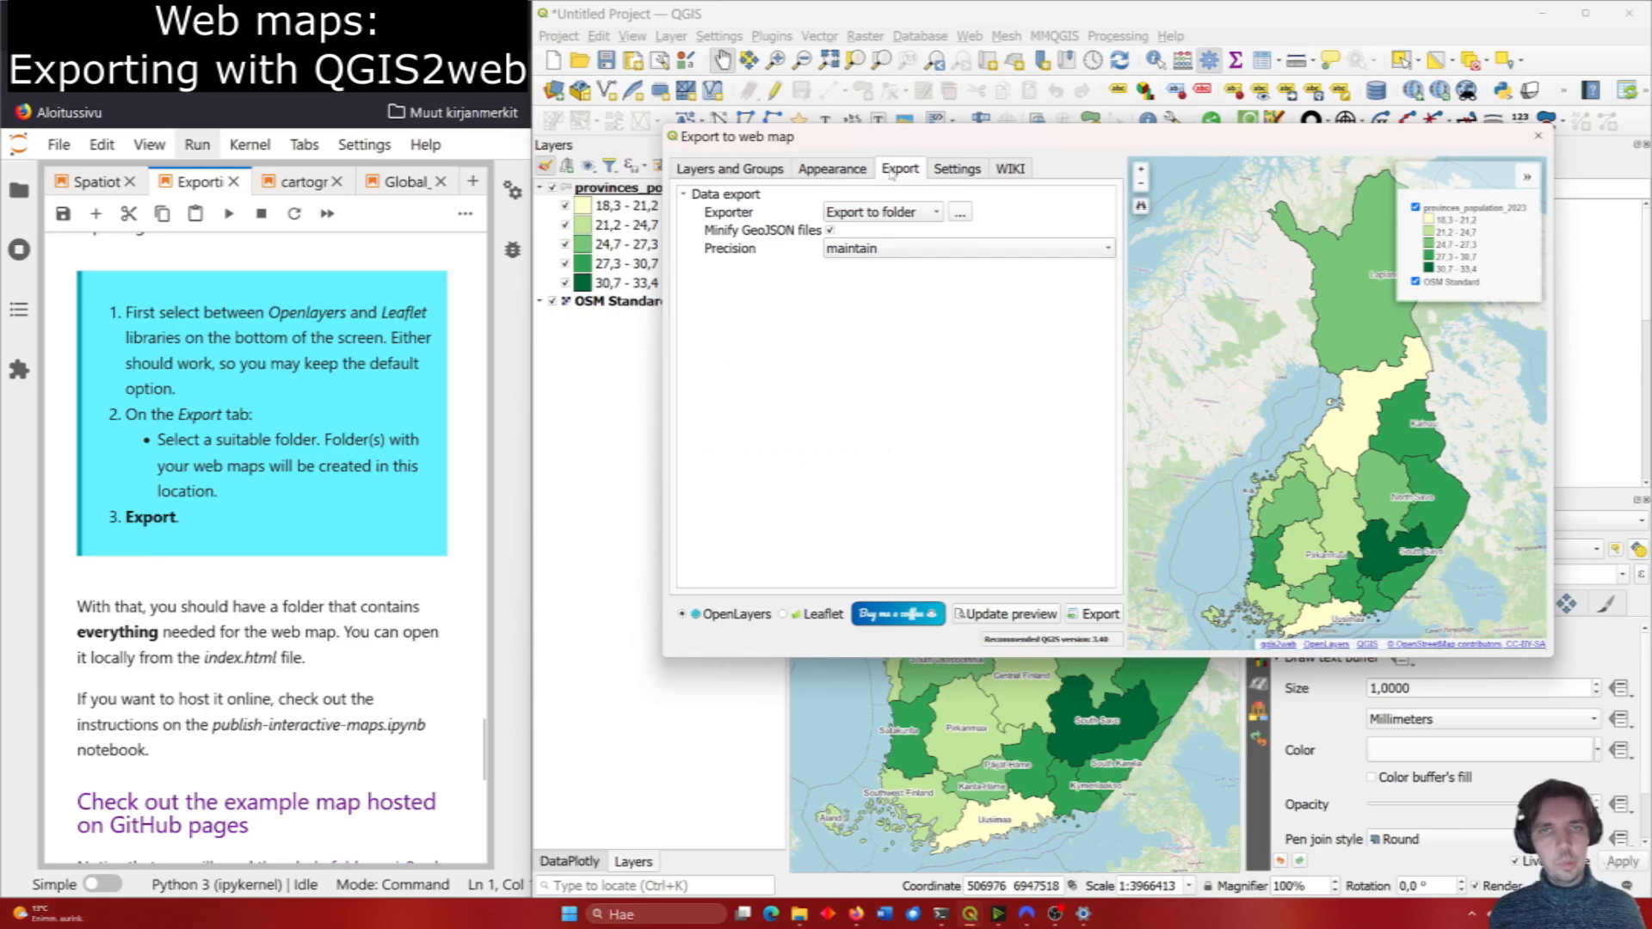
left_click(964, 215)
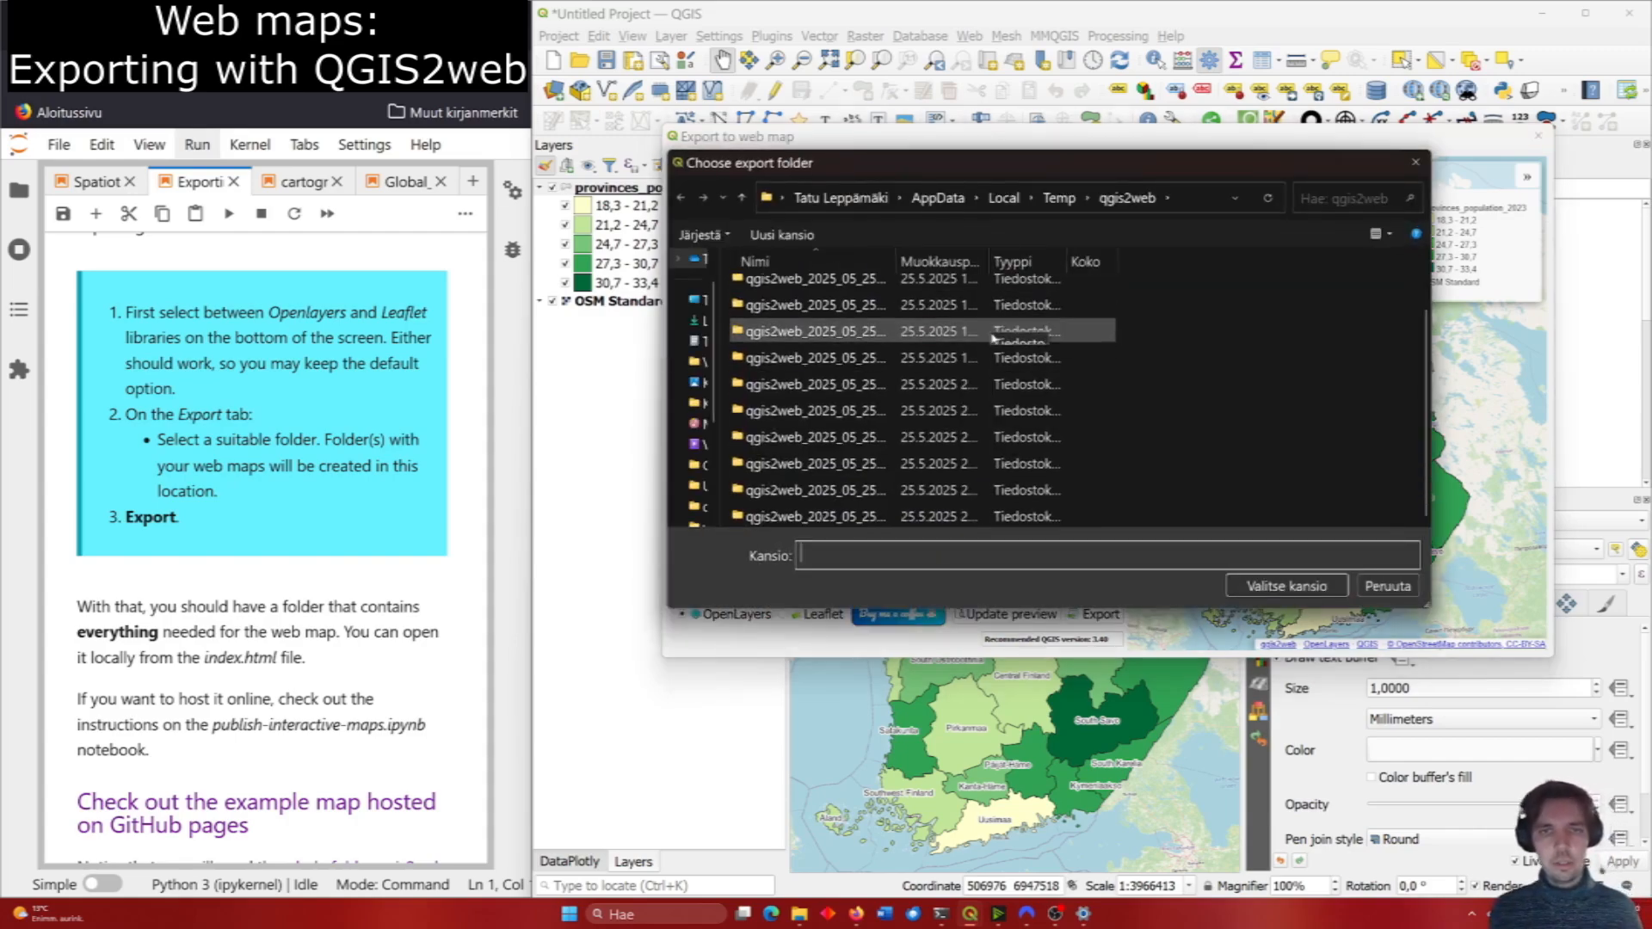
scroll(1076, 344, "up", 1)
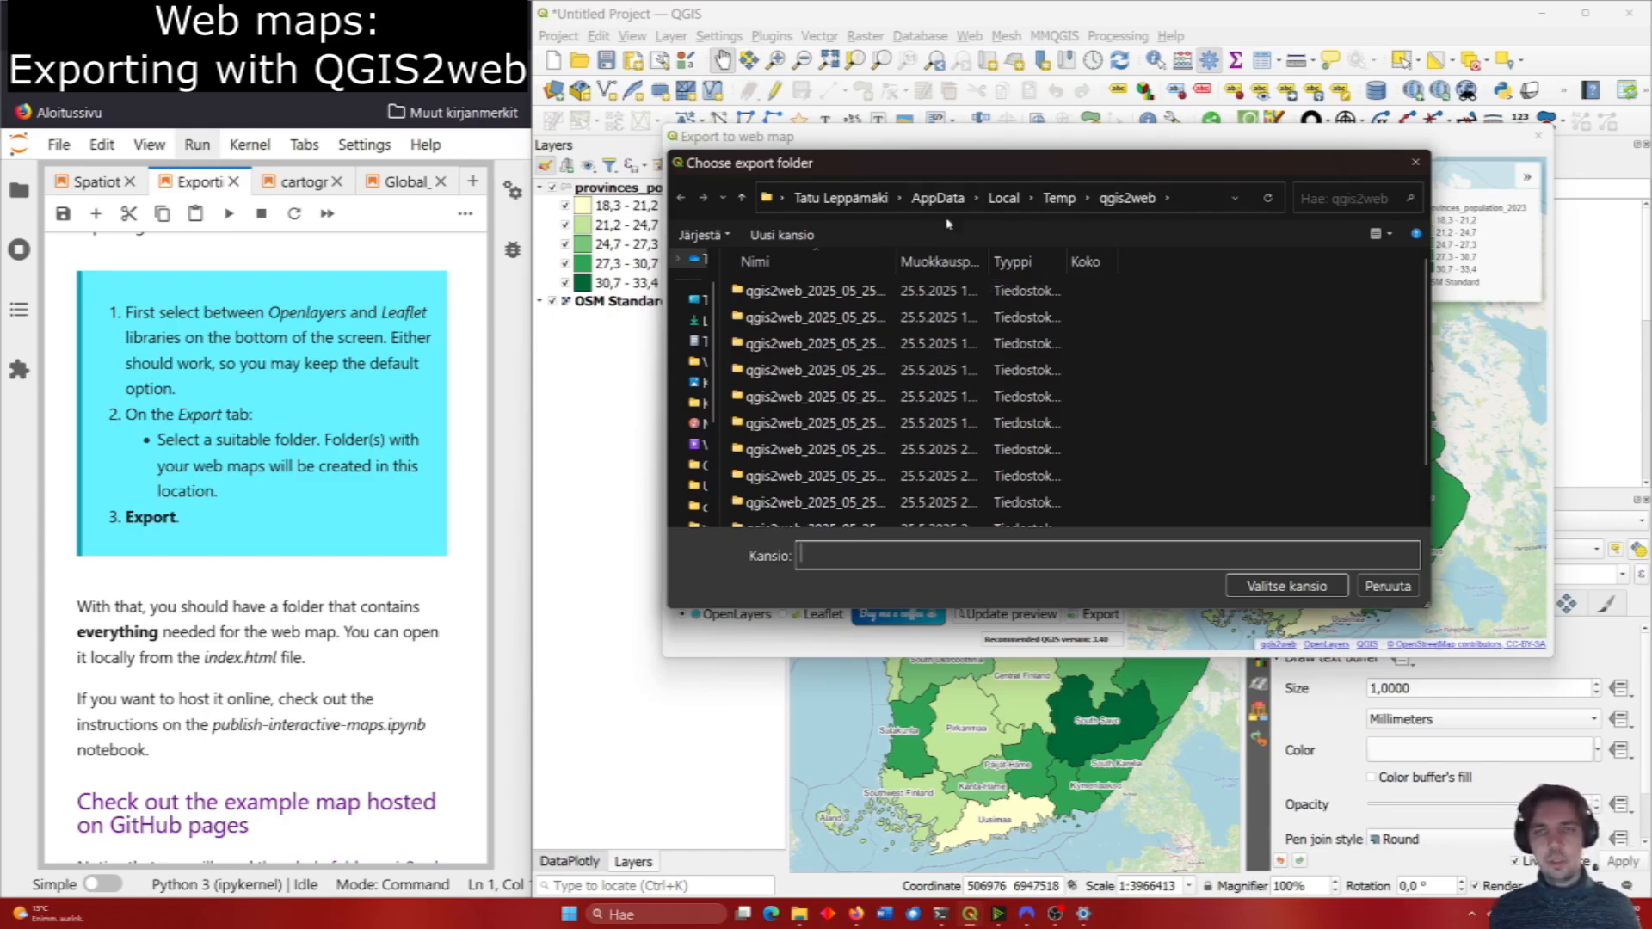
left_click(1291, 588)
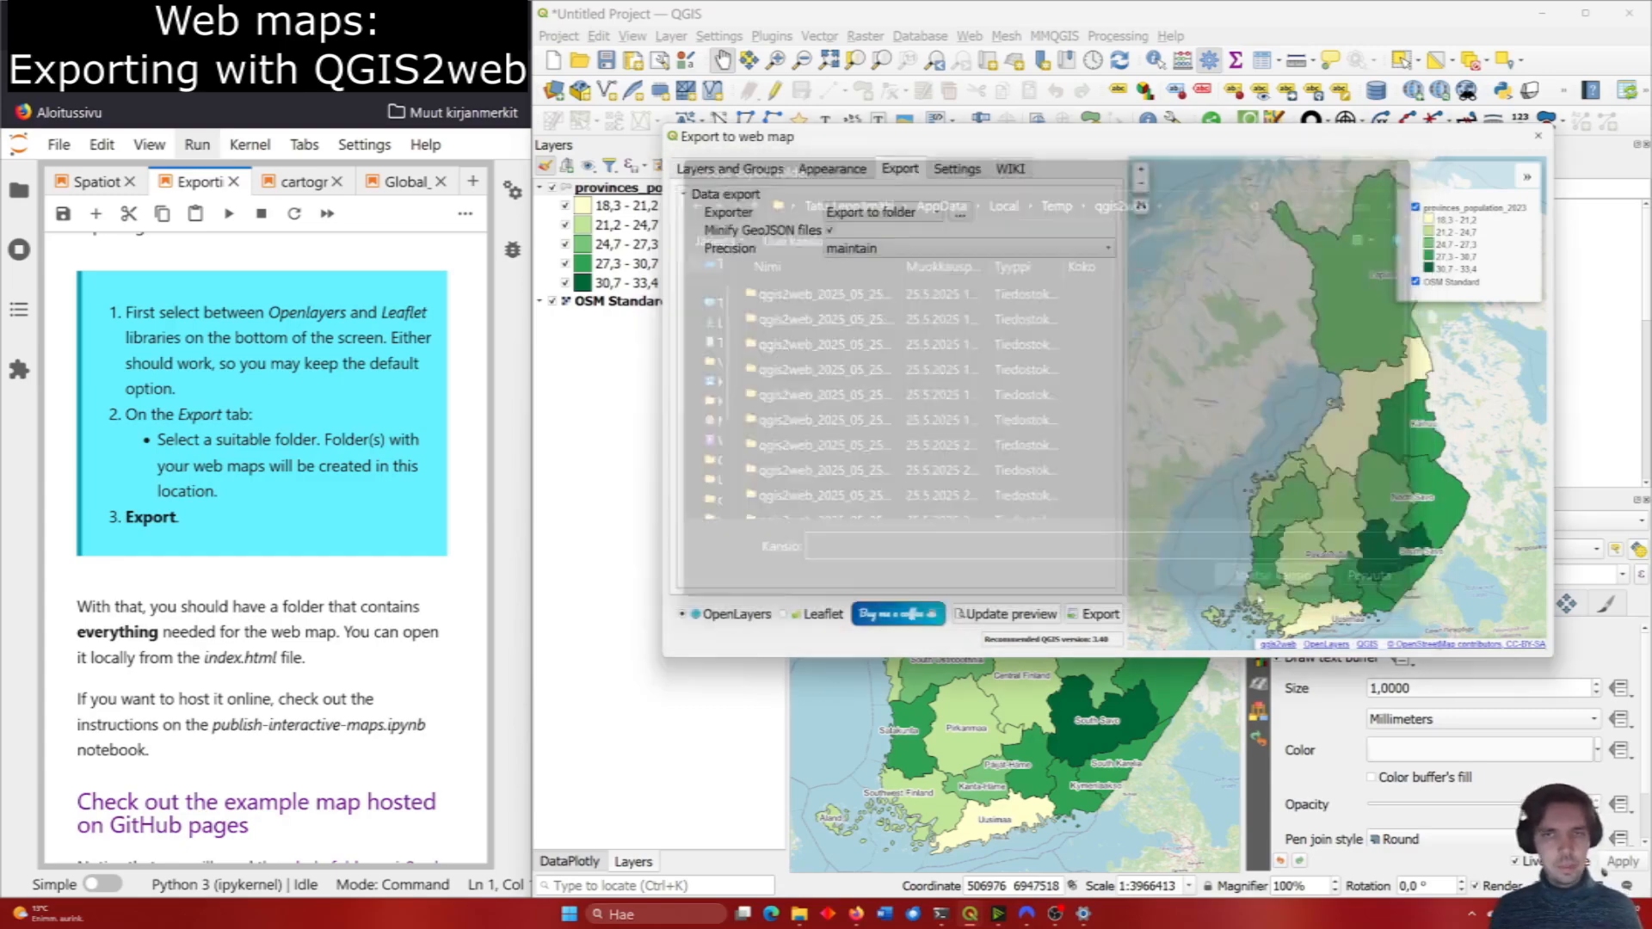
left_click(1108, 616)
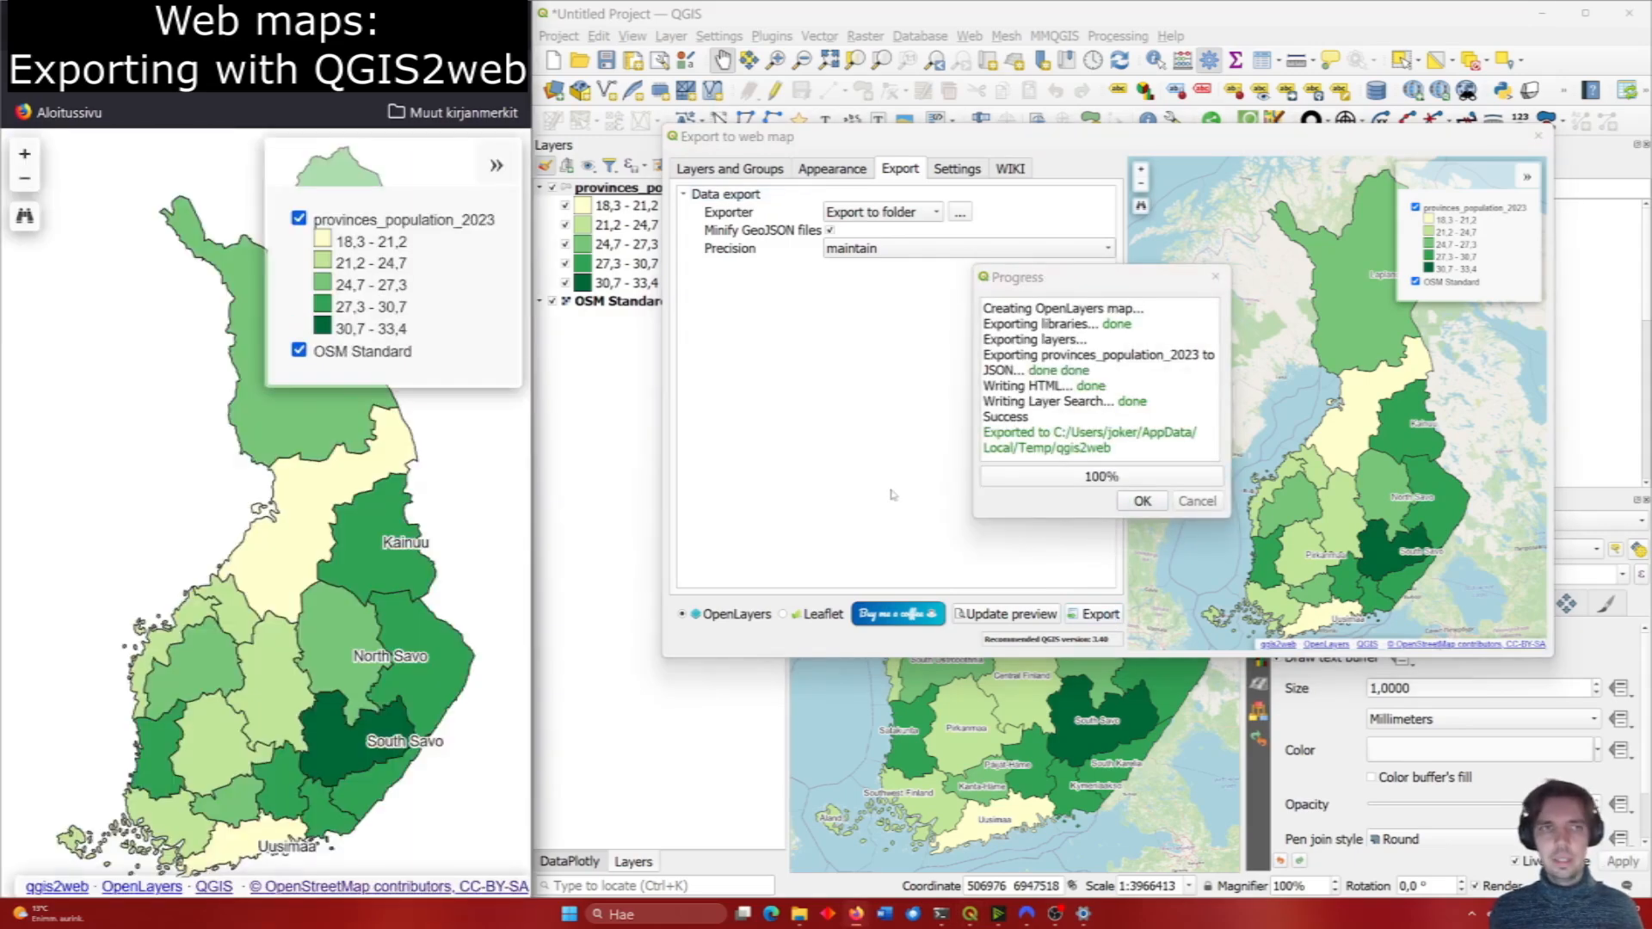
Examine the attribute popups of different provinces, including Kainuu, North Ostrobothnia and Pirkanmaa, on the exported web map in the browser.
left_click(272, 422)
left_click_drag(258, 225, 233, 389)
left_click(370, 507)
left_click_drag(425, 532, 425, 320)
left_click(373, 478)
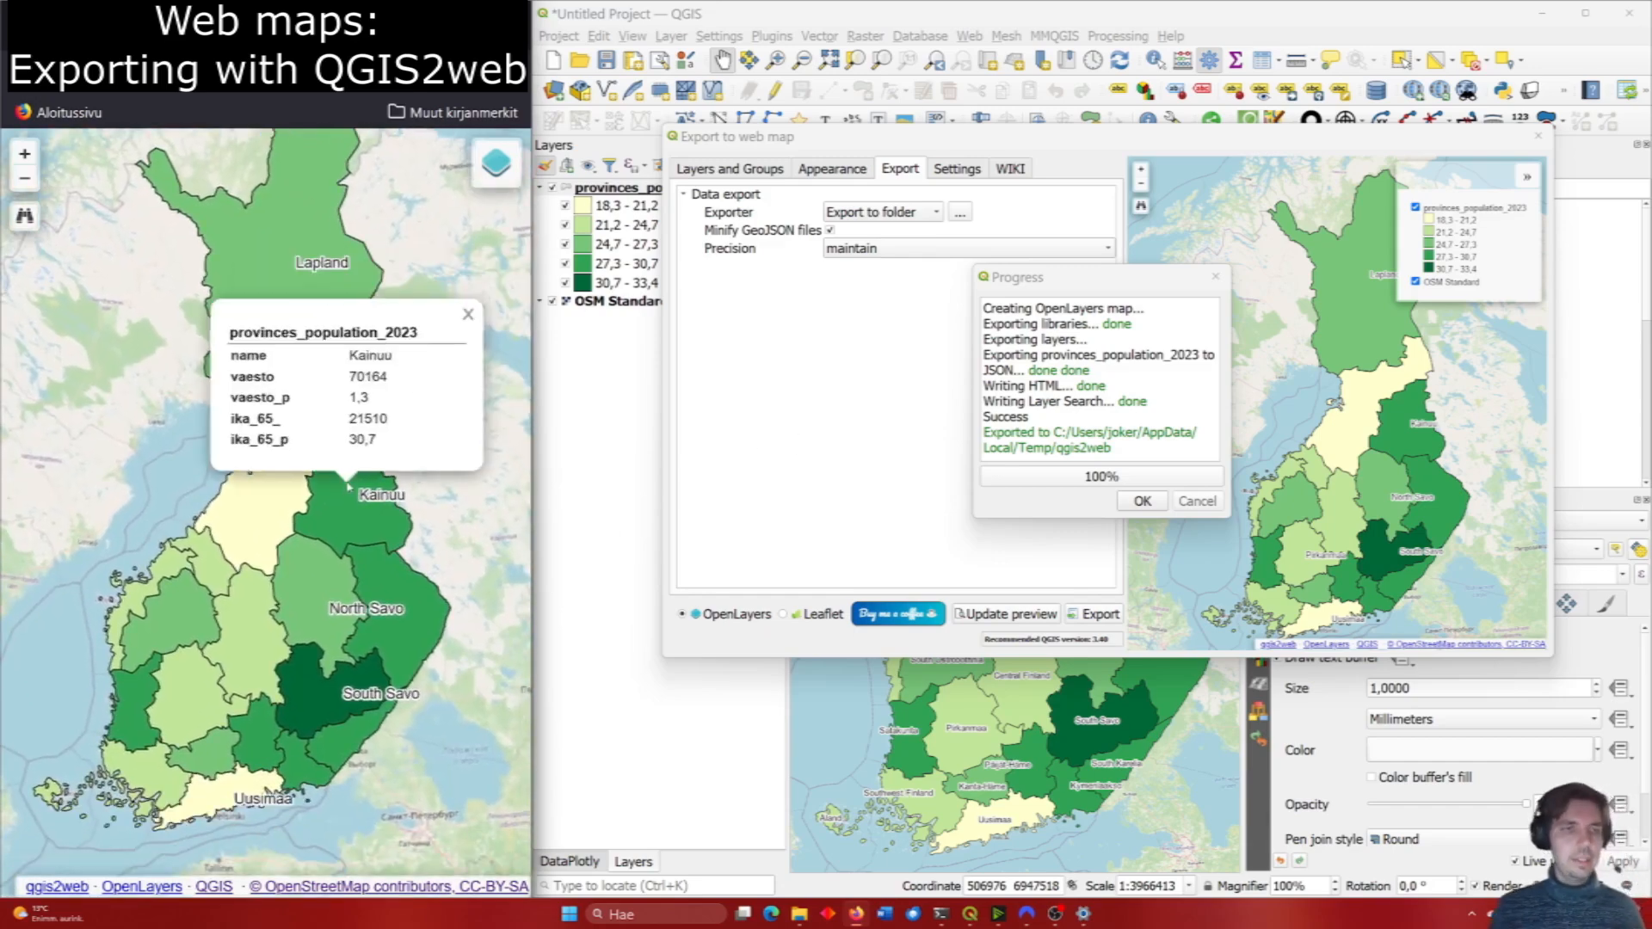
left_click(288, 483)
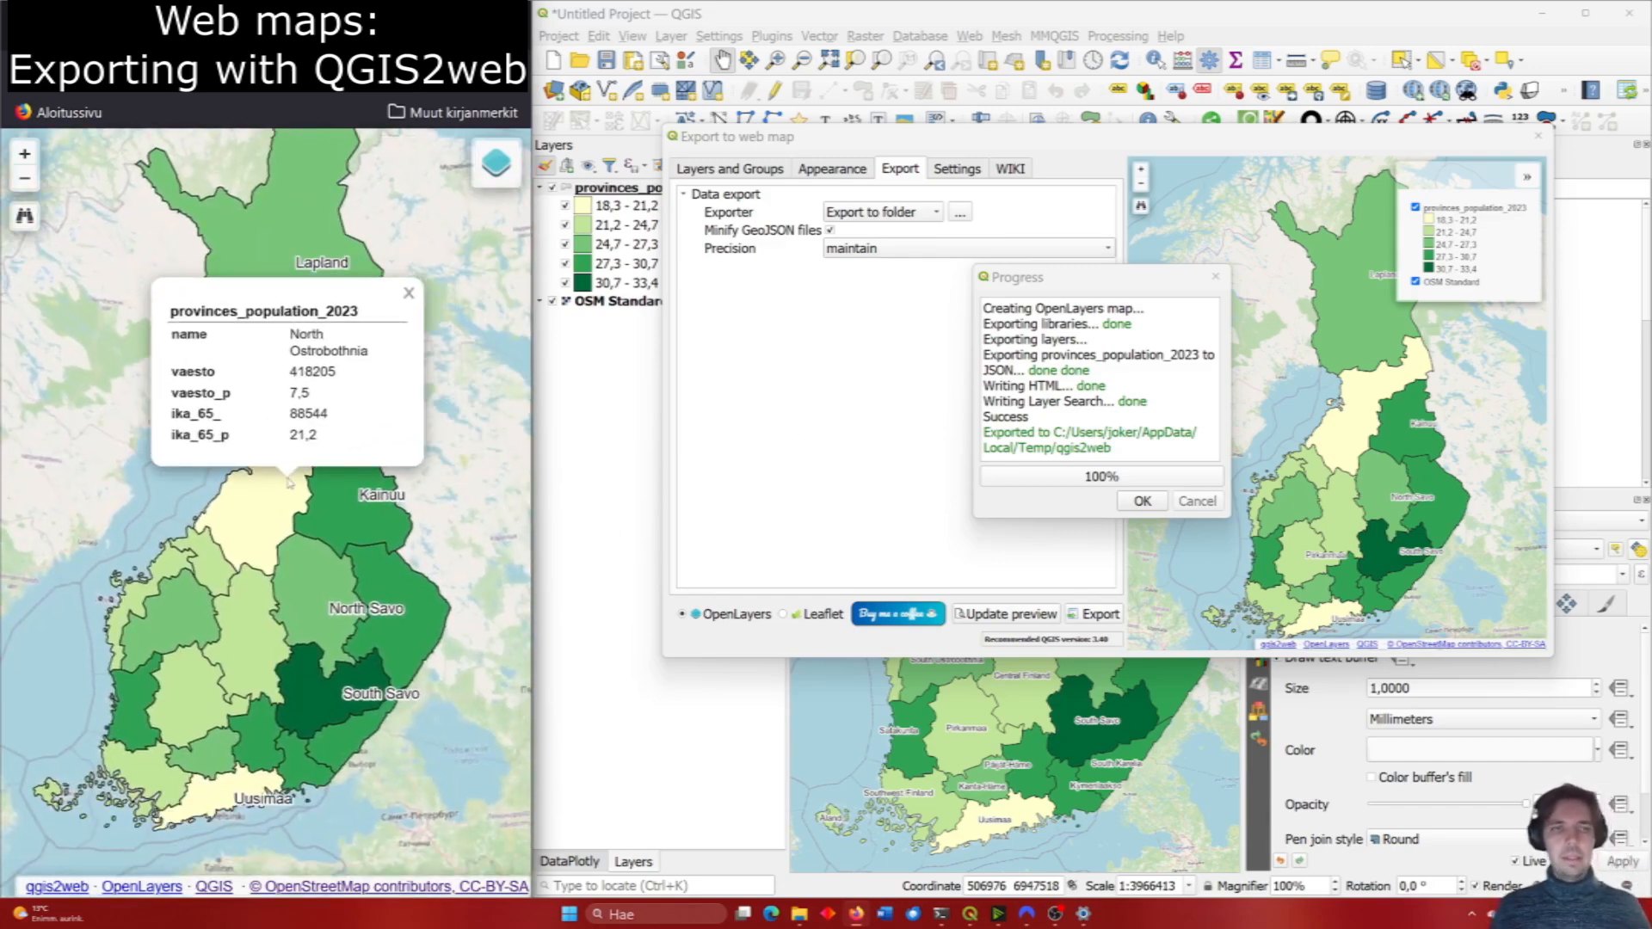
left_click(308, 590)
left_click(313, 641)
left_click(334, 510)
left_click(340, 477)
left_click_drag(344, 430, 344, 453)
left_click(344, 361)
left_click(232, 641)
left_click_drag(232, 611, 267, 487)
left_click(184, 430)
left_click(215, 594)
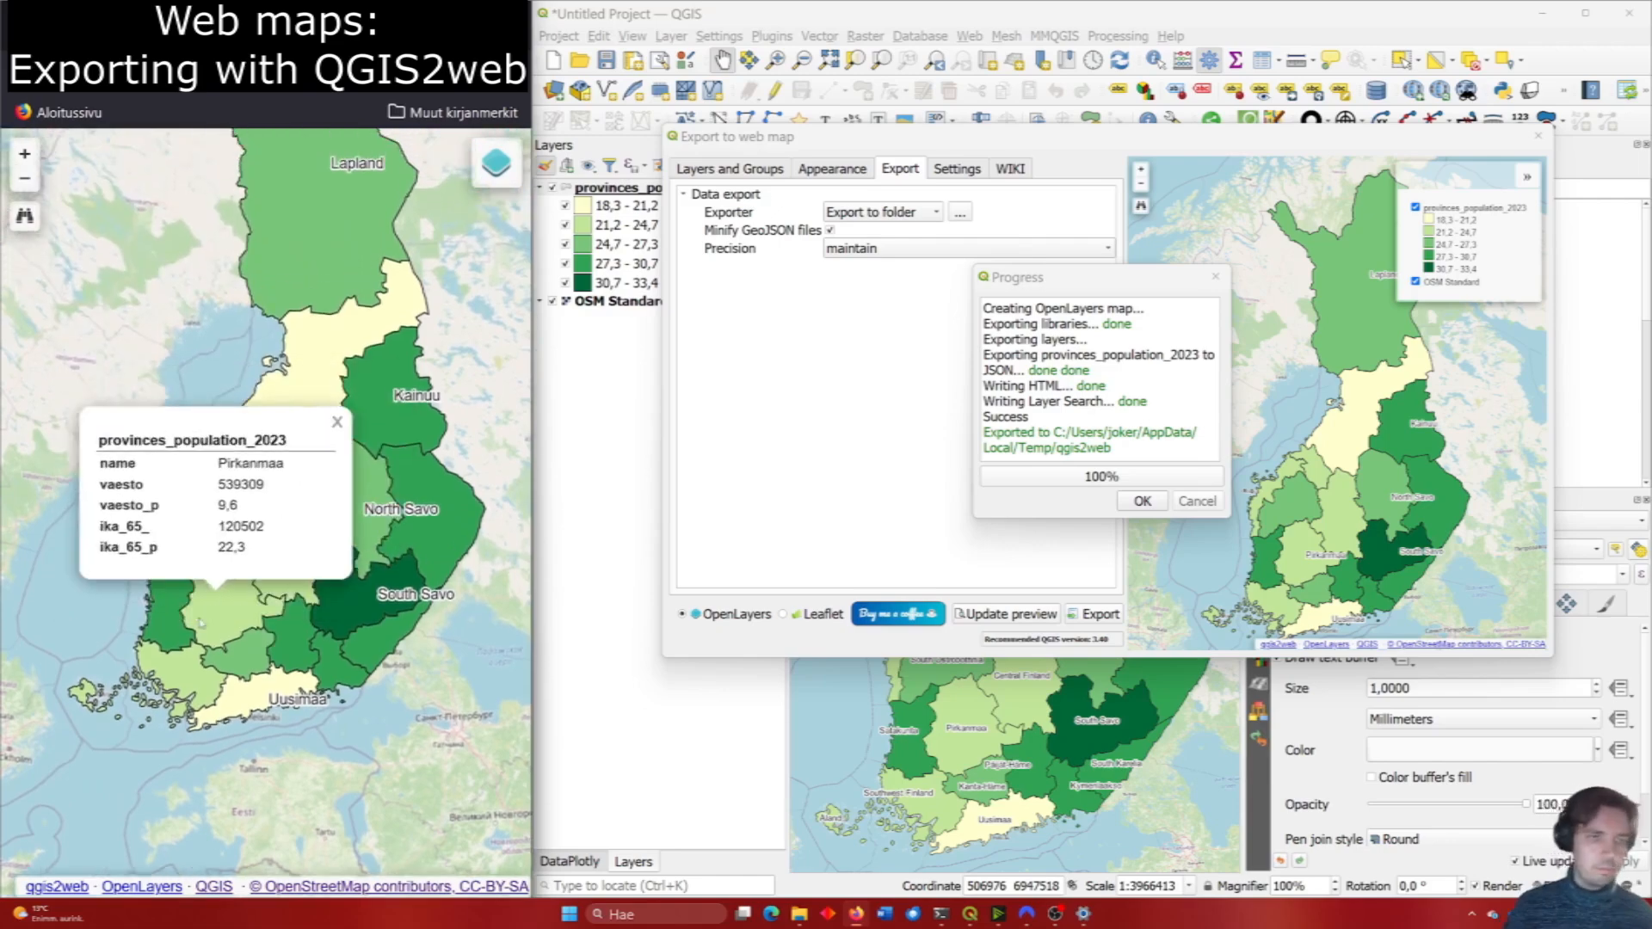
left_click(168, 613)
left_click(451, 813)
scroll(456, 638, "up", 1)
scroll(404, 727, "down", 2)
left_click(168, 555)
scroll(168, 555, "down", 1)
Search the exported web map for "uusi" and go to the suggested province Uusimaa.
left_click(24, 215)
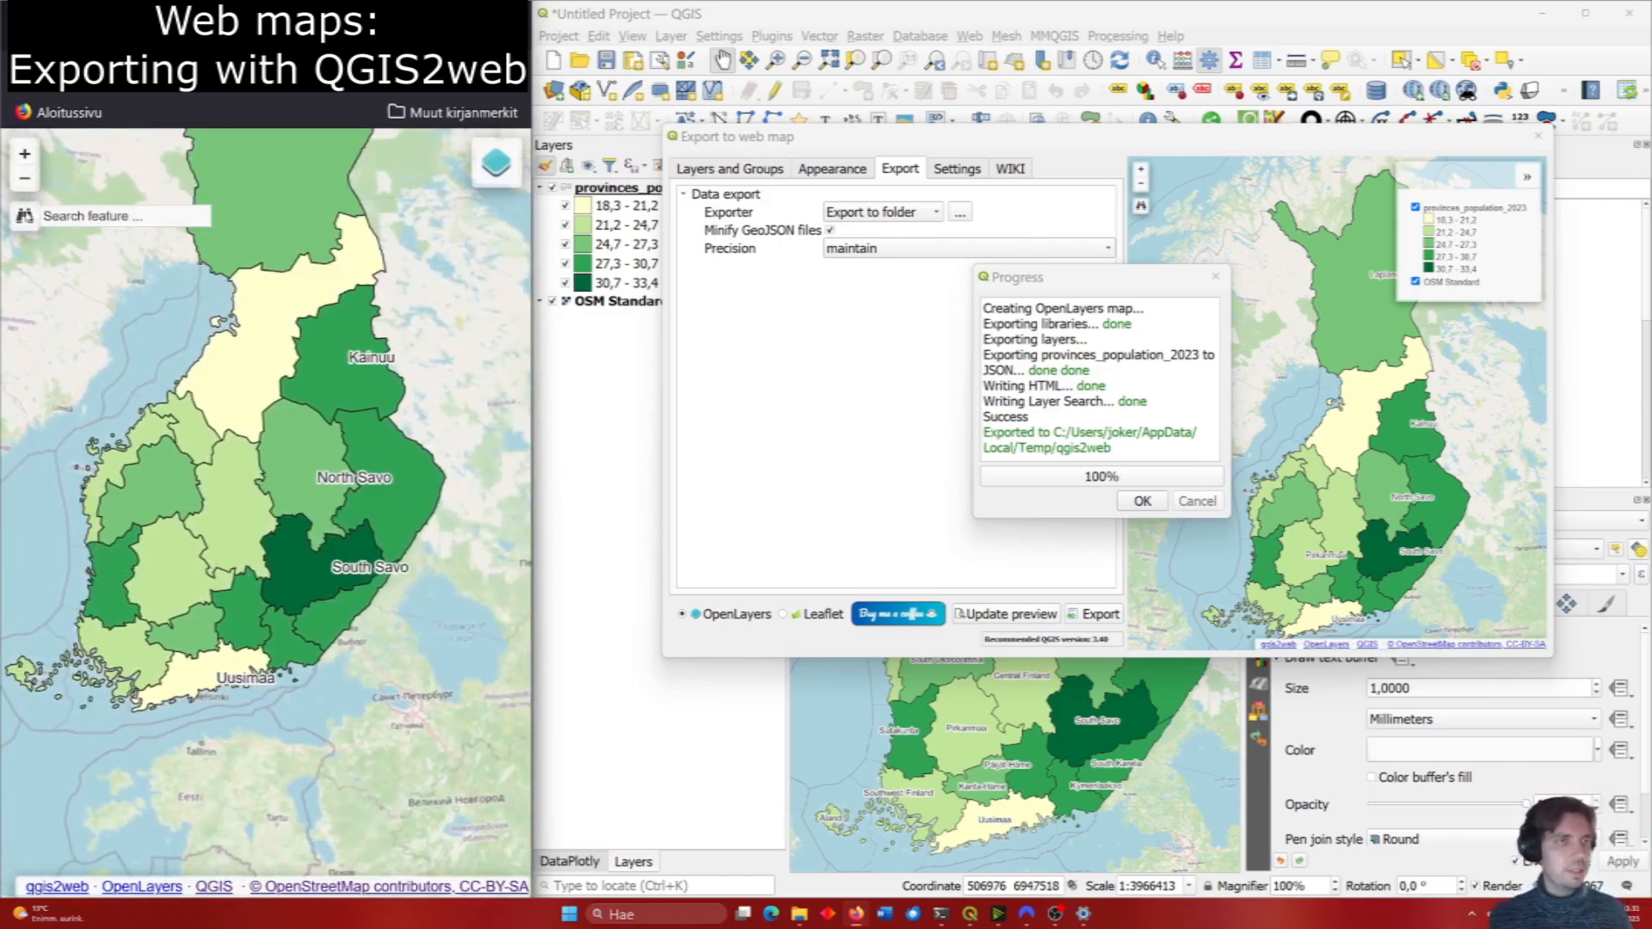
left_click(90, 216)
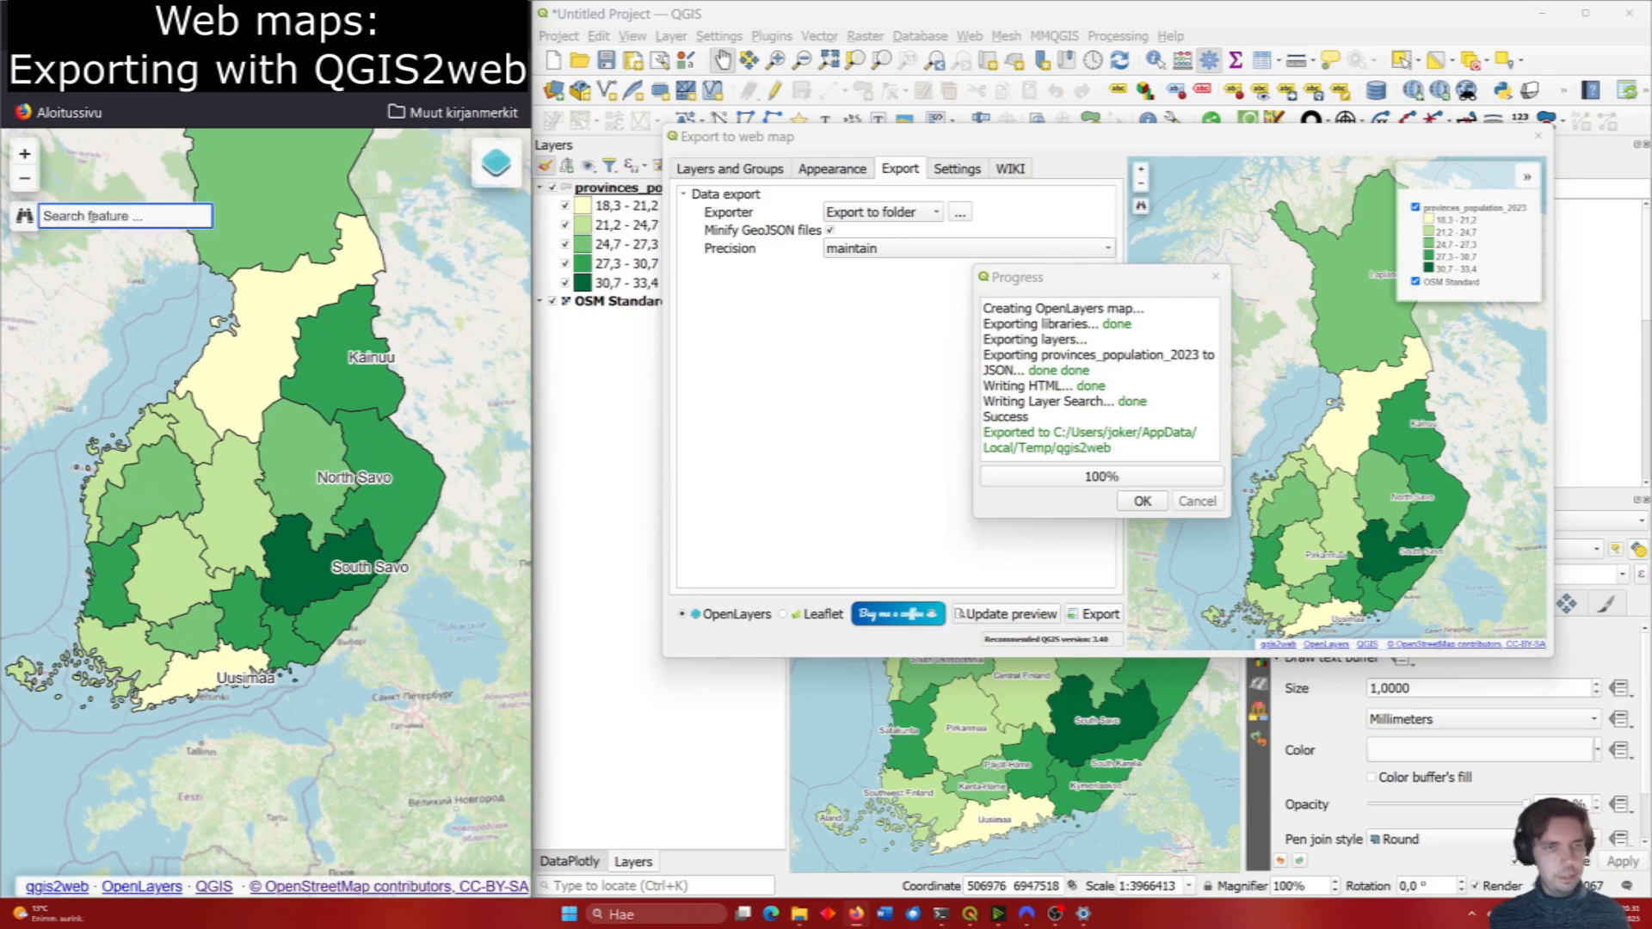
type("uusi")
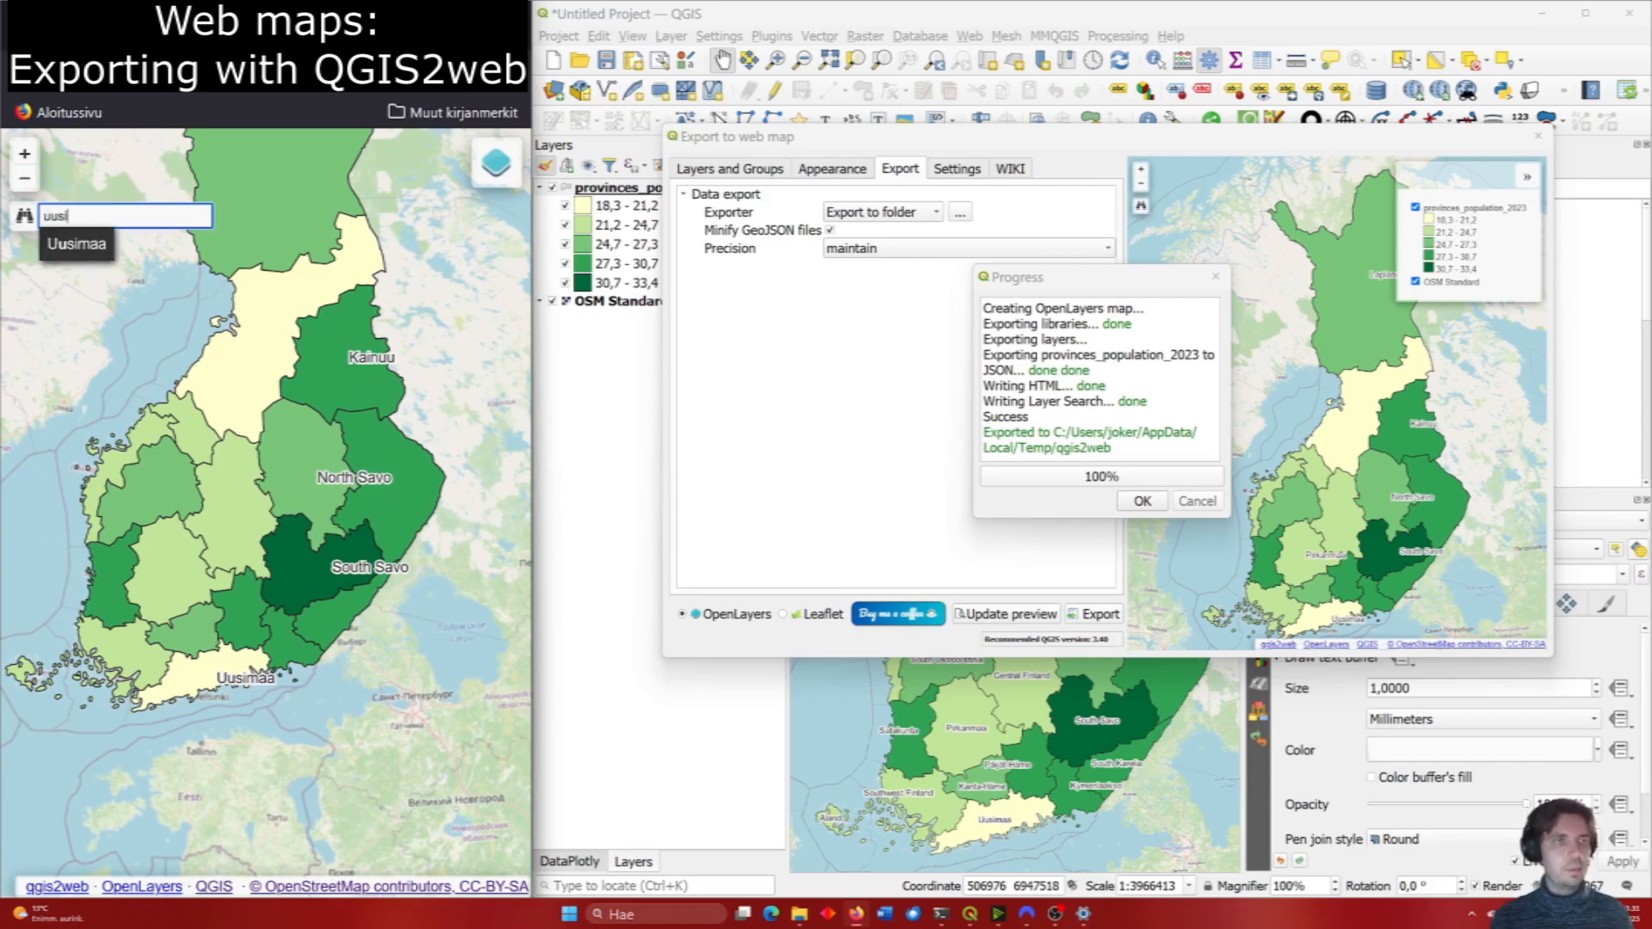
left_click(78, 249)
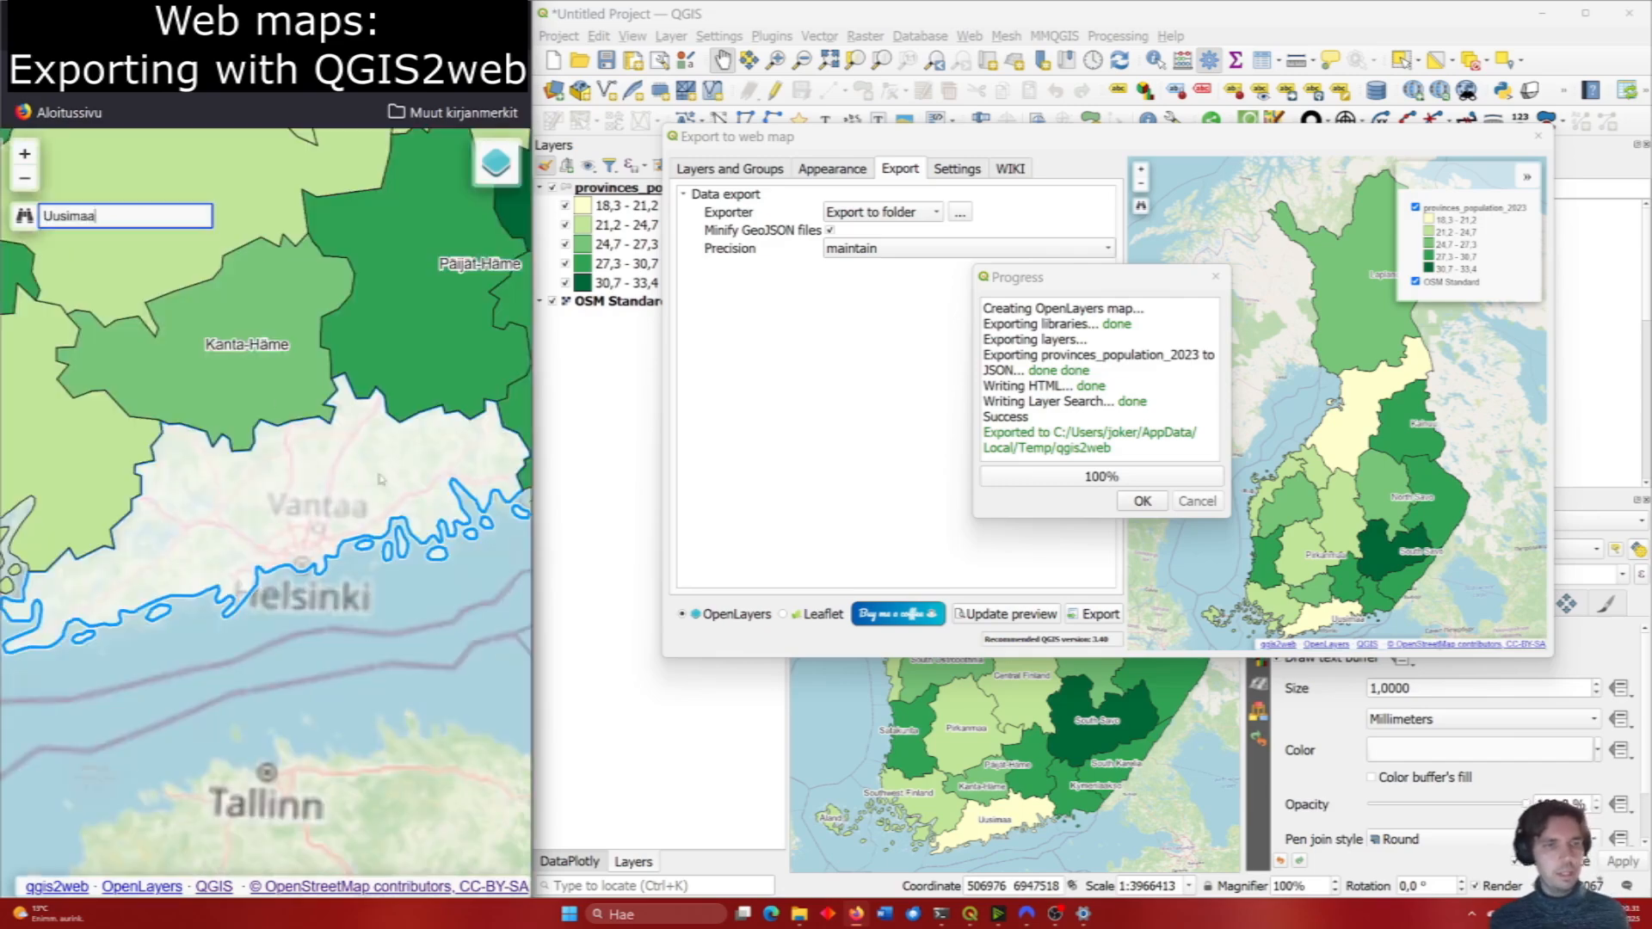
scroll(344, 602, "down", 3)
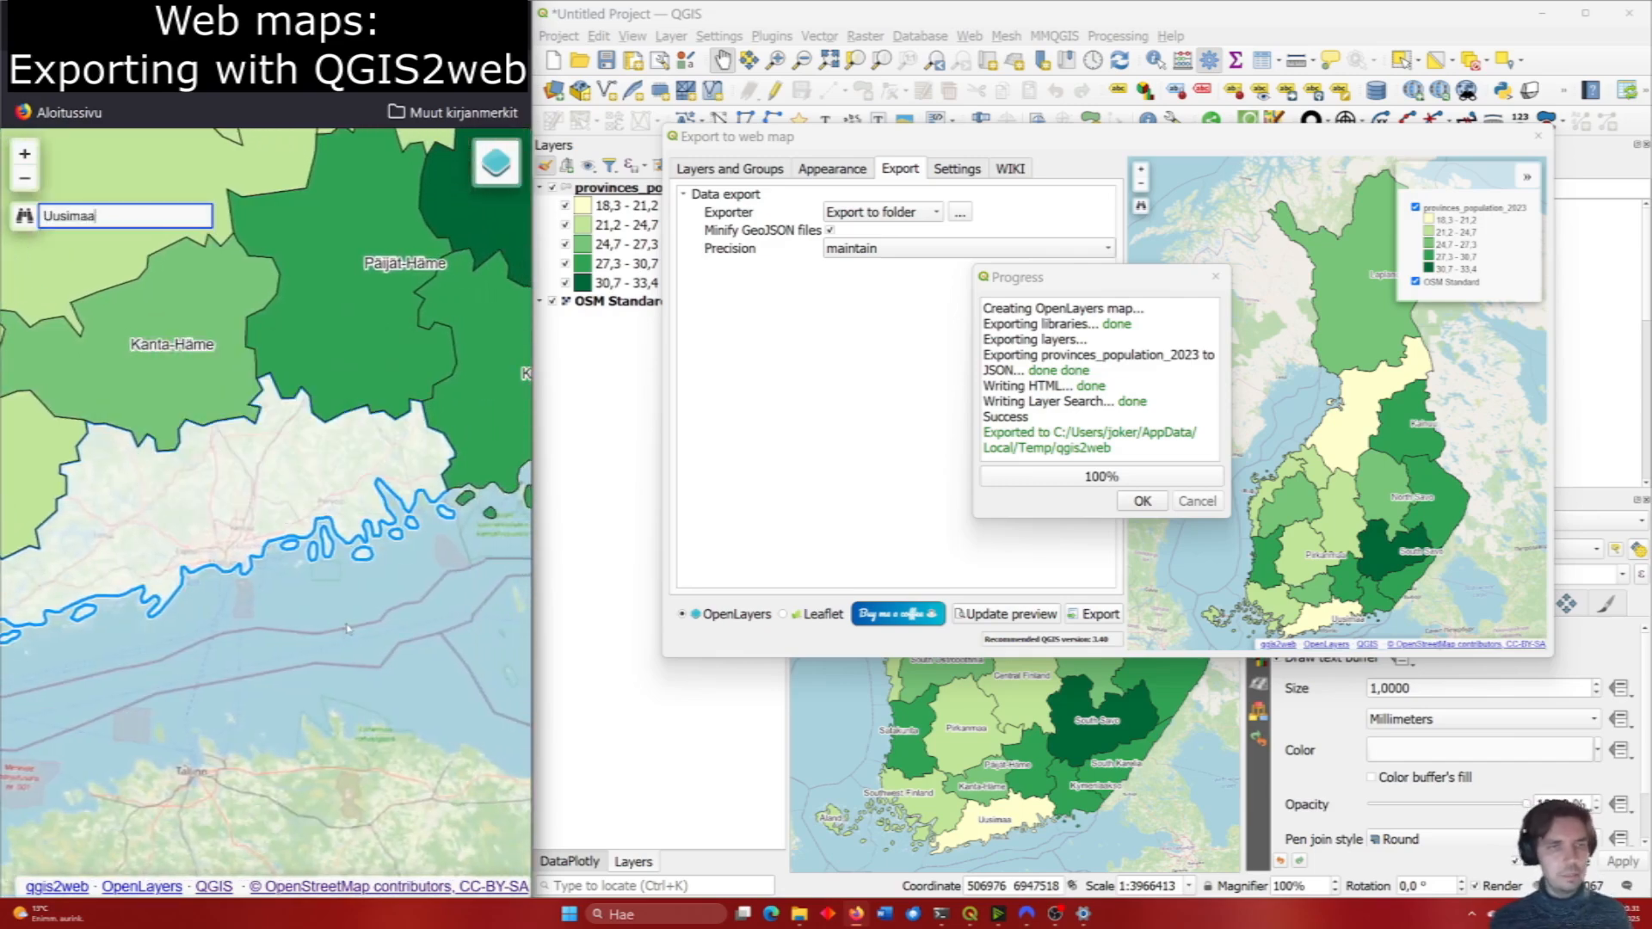
left_click(276, 495)
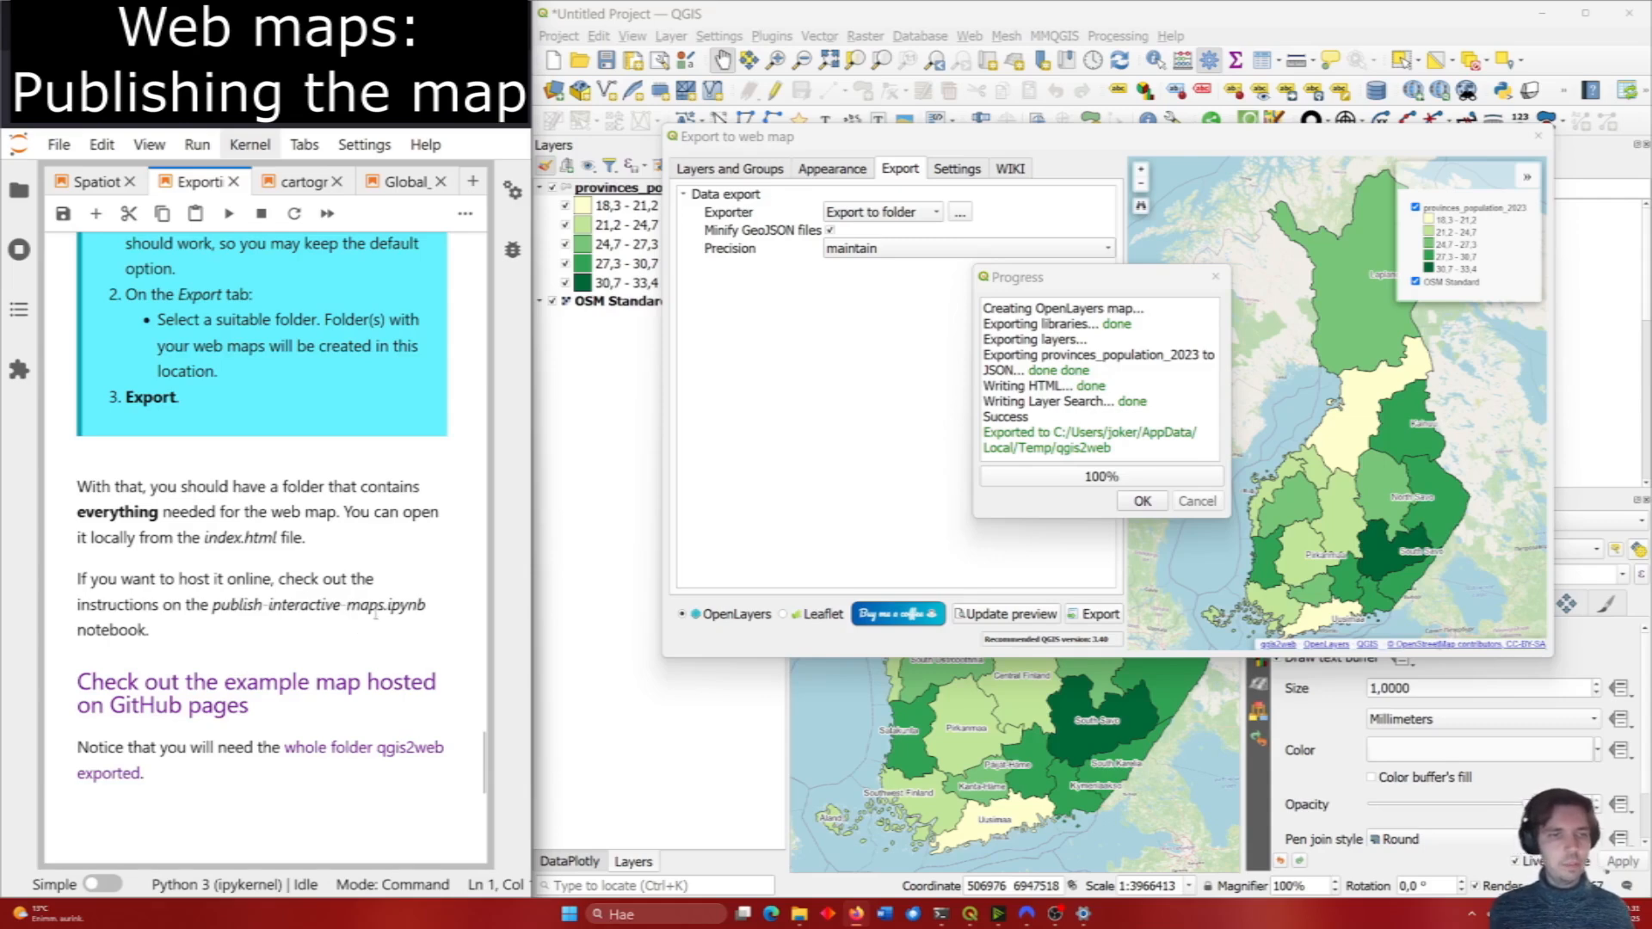
Open the example map hosted on GitHub pages from the course notebook, examine it, and return to the notebook.
left_click(196, 683)
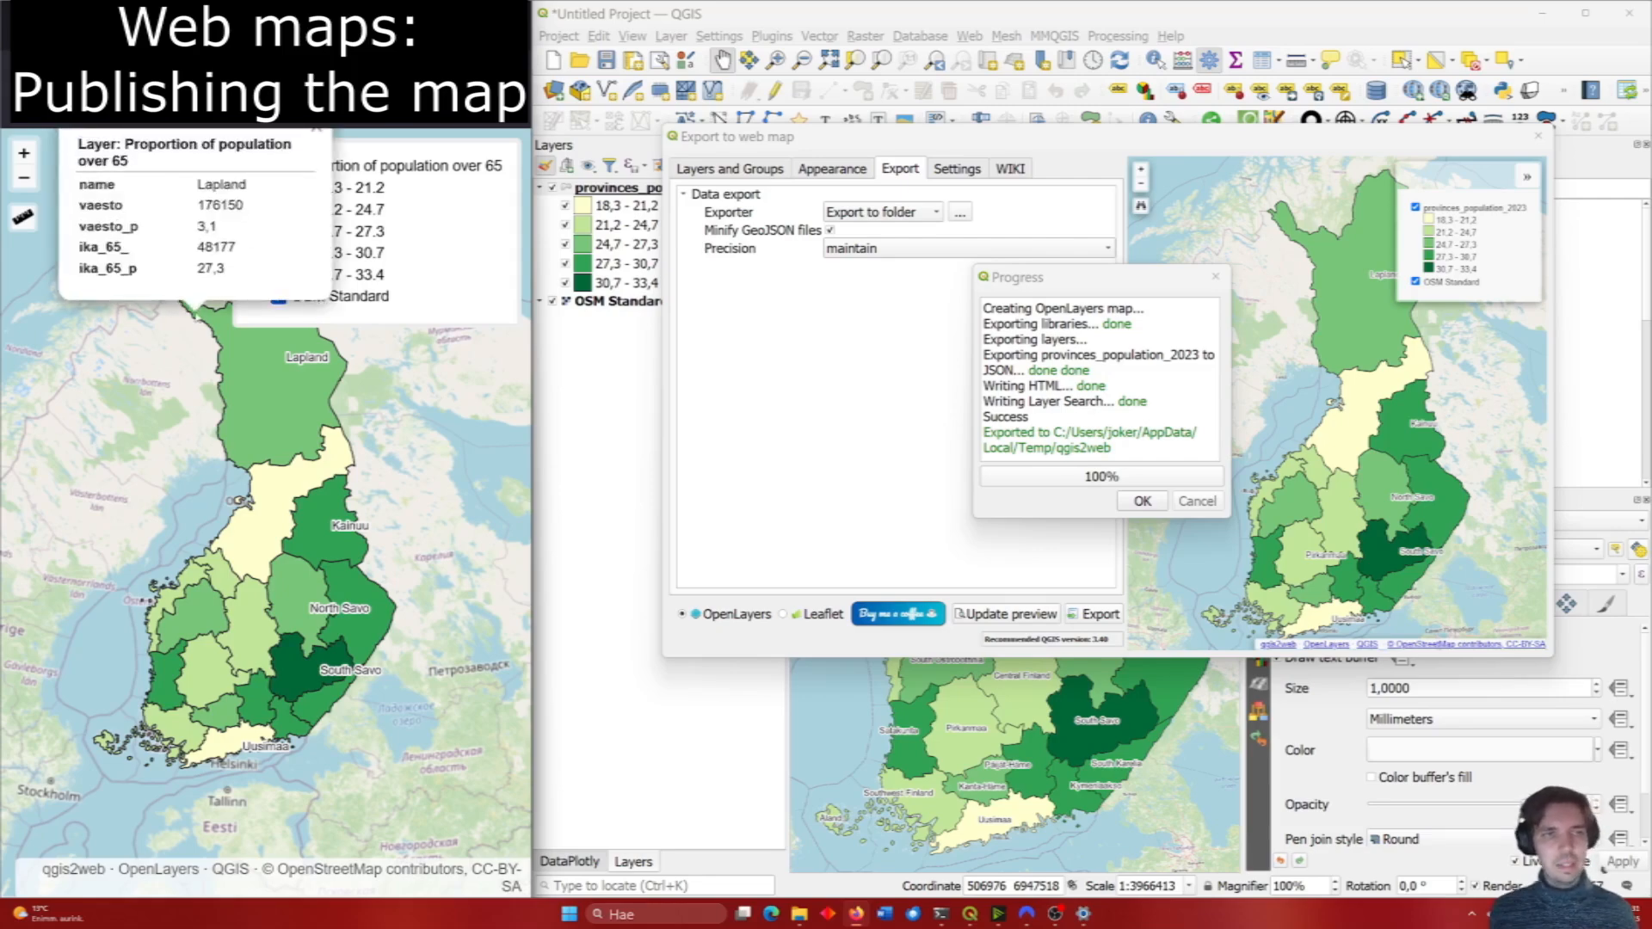
mouse_move(246, 641)
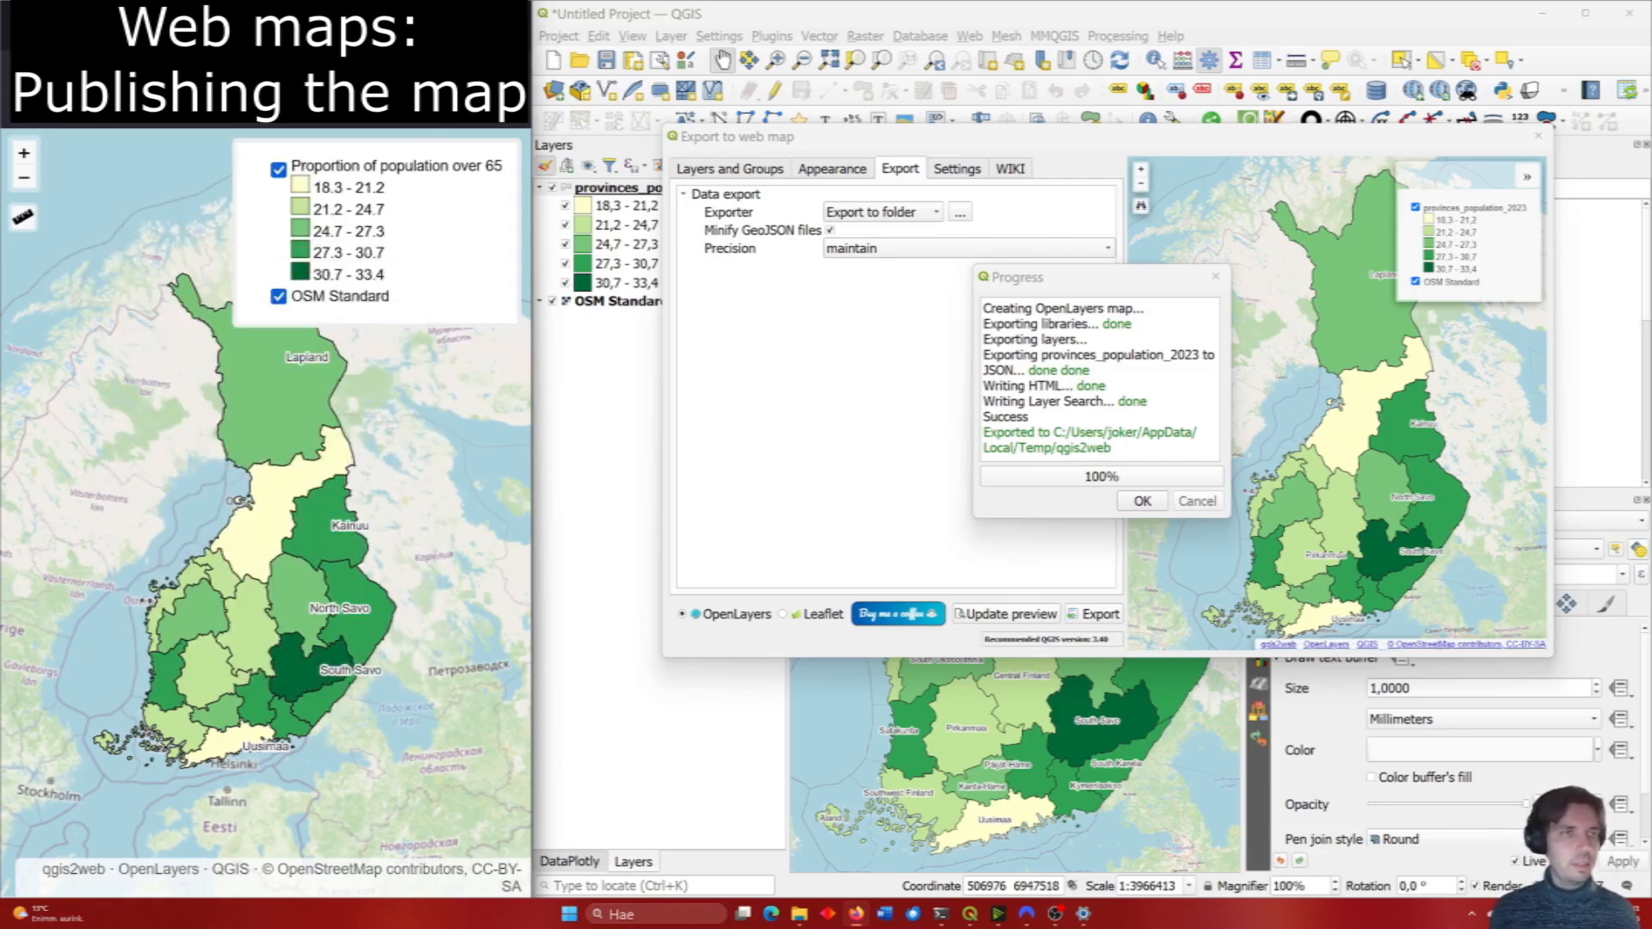
key("alt+Tab")
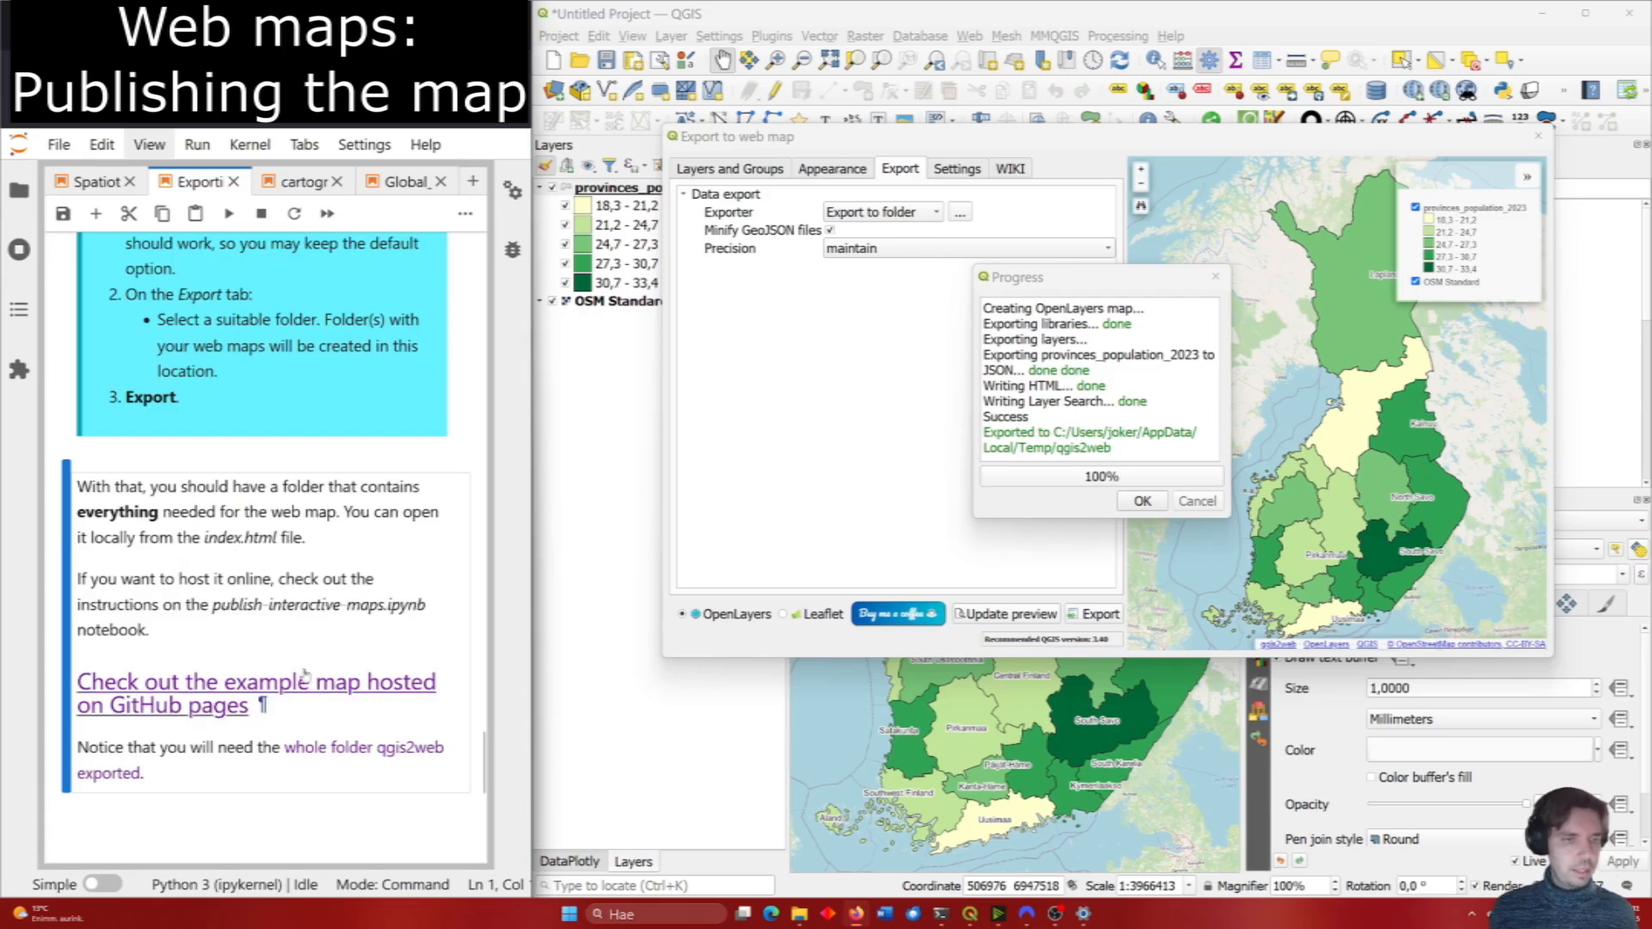
Open the notebook's link to the whole exported qgis2web folder on GitHub, examine its contents, and return to the exporting instructions.
left_click(346, 751)
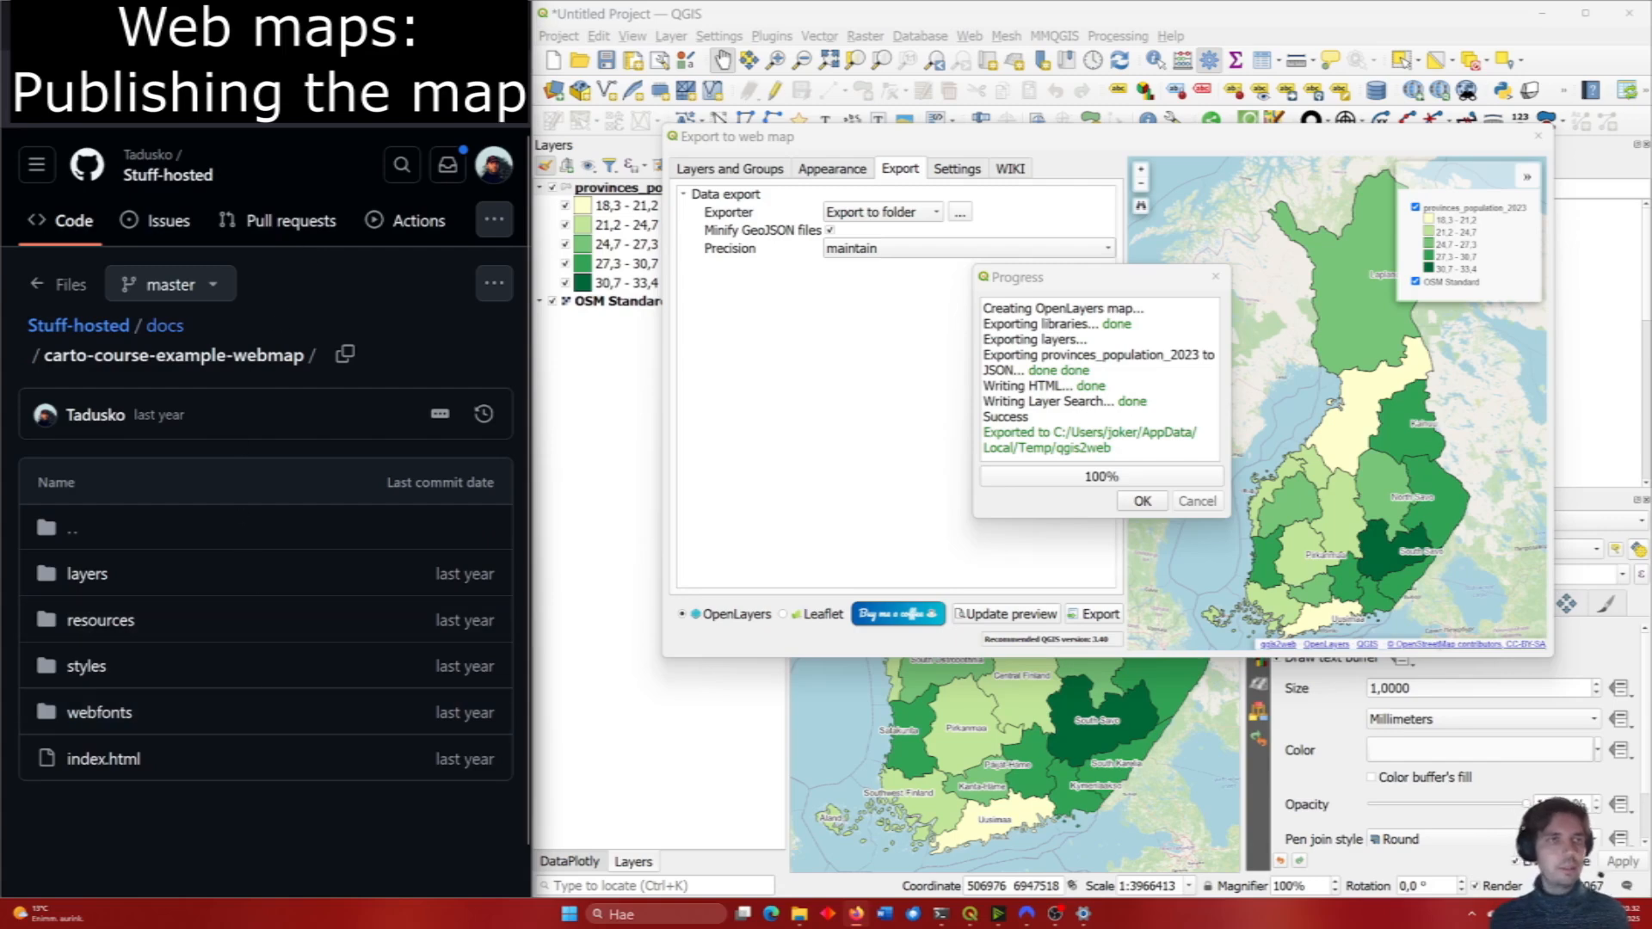
key("alt+Tab")
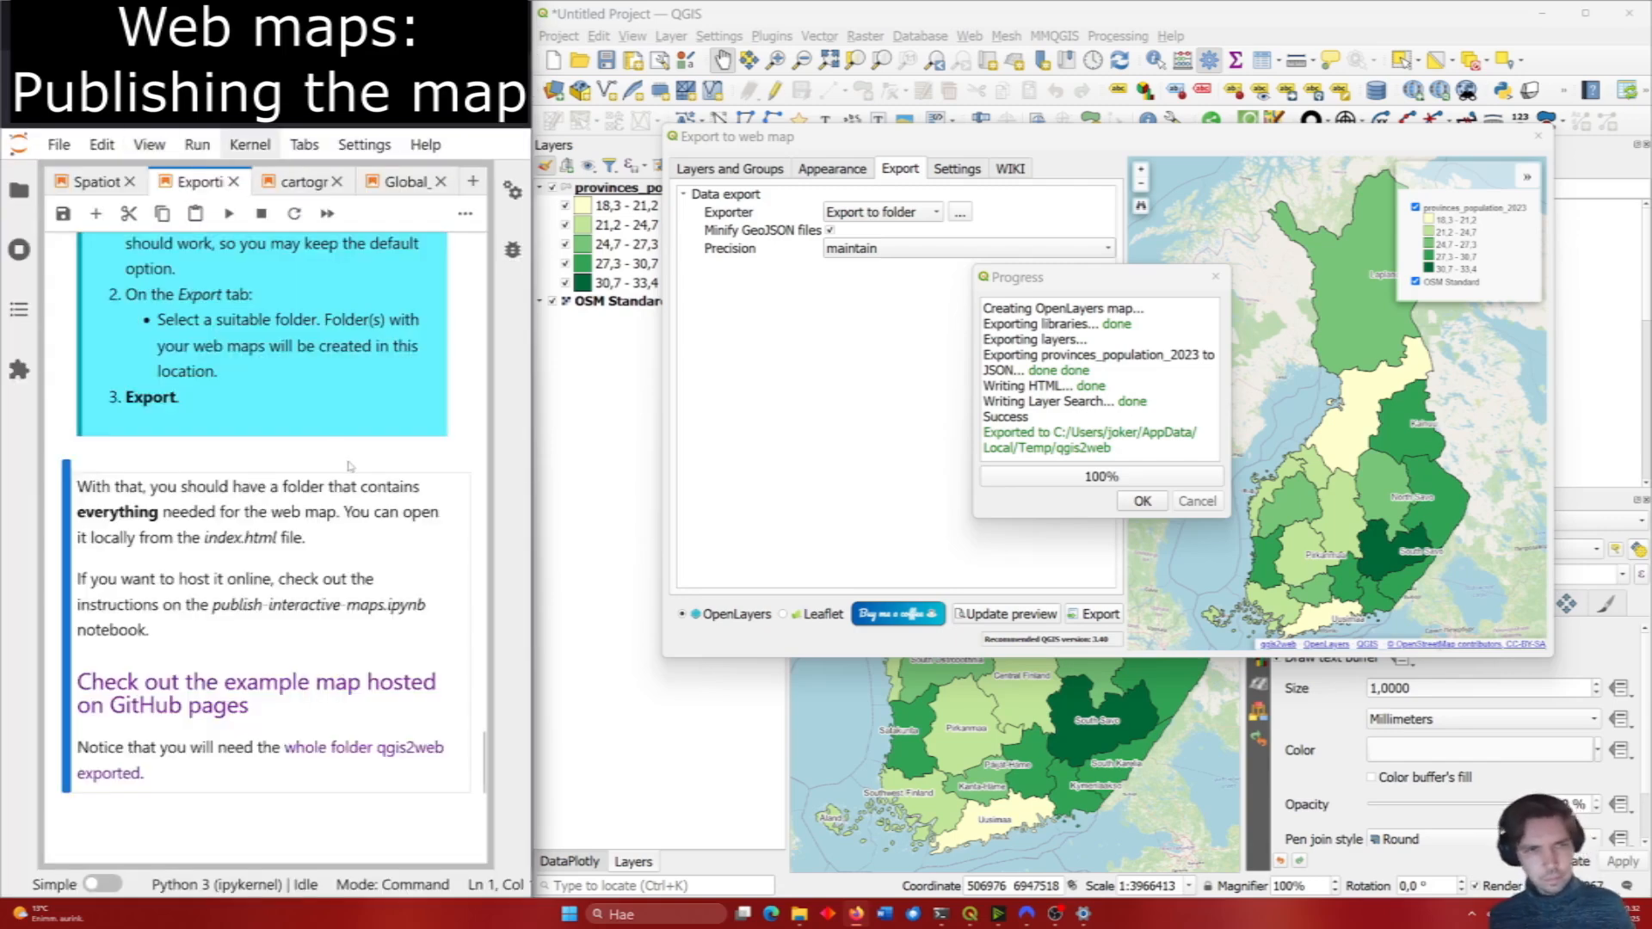
scroll(349, 466, "up", 2)
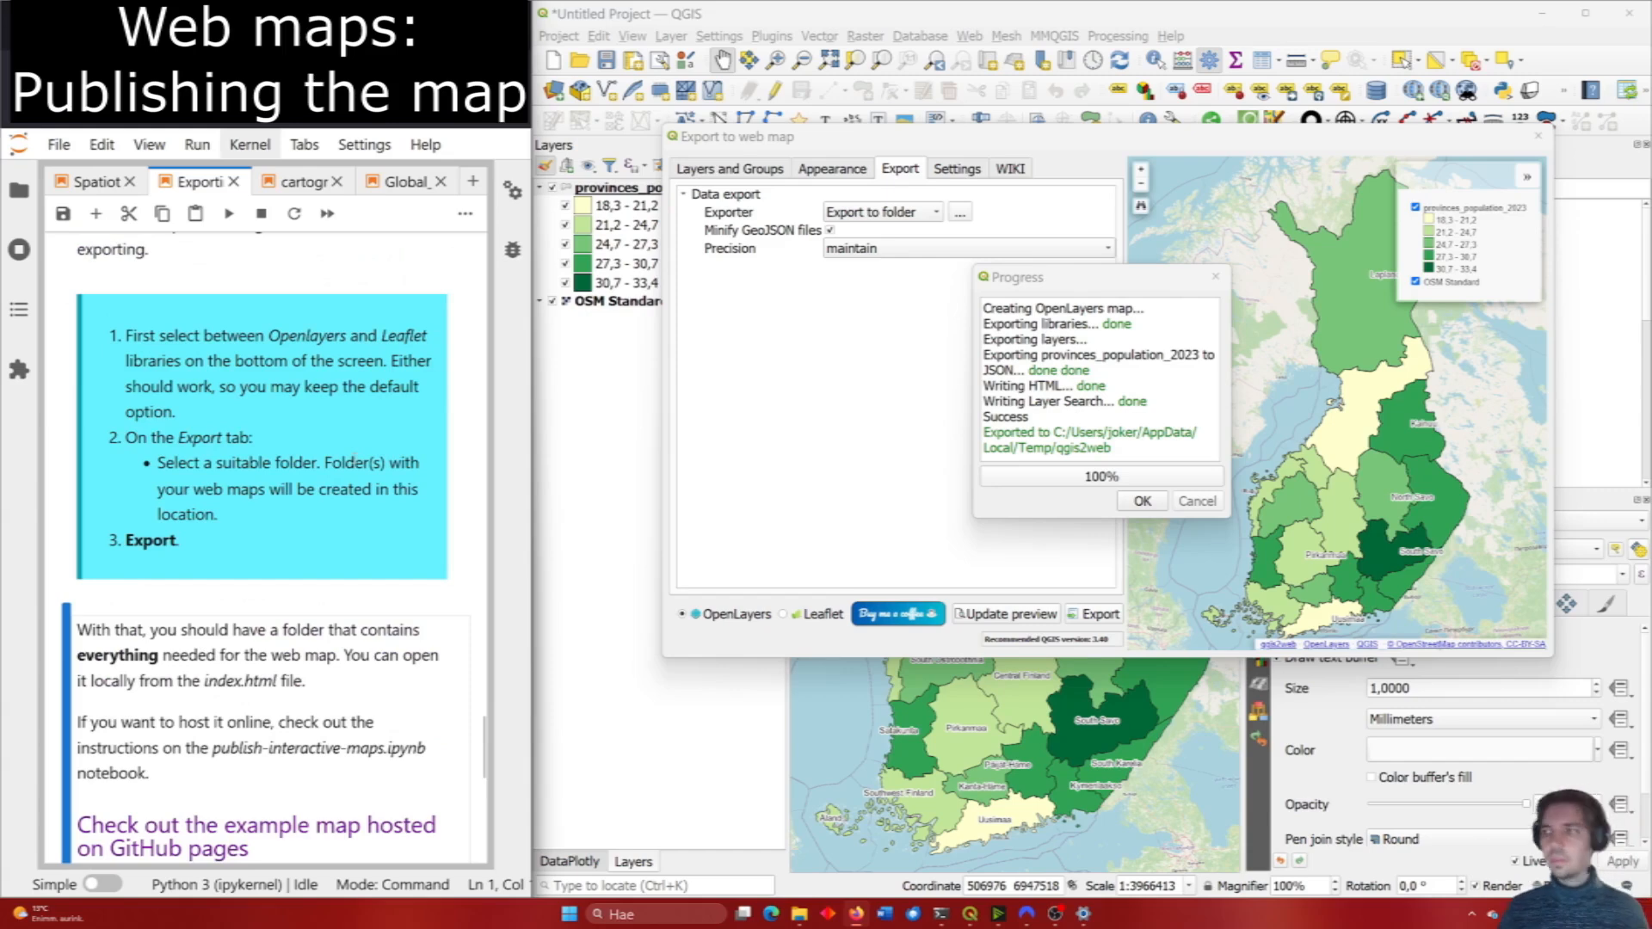